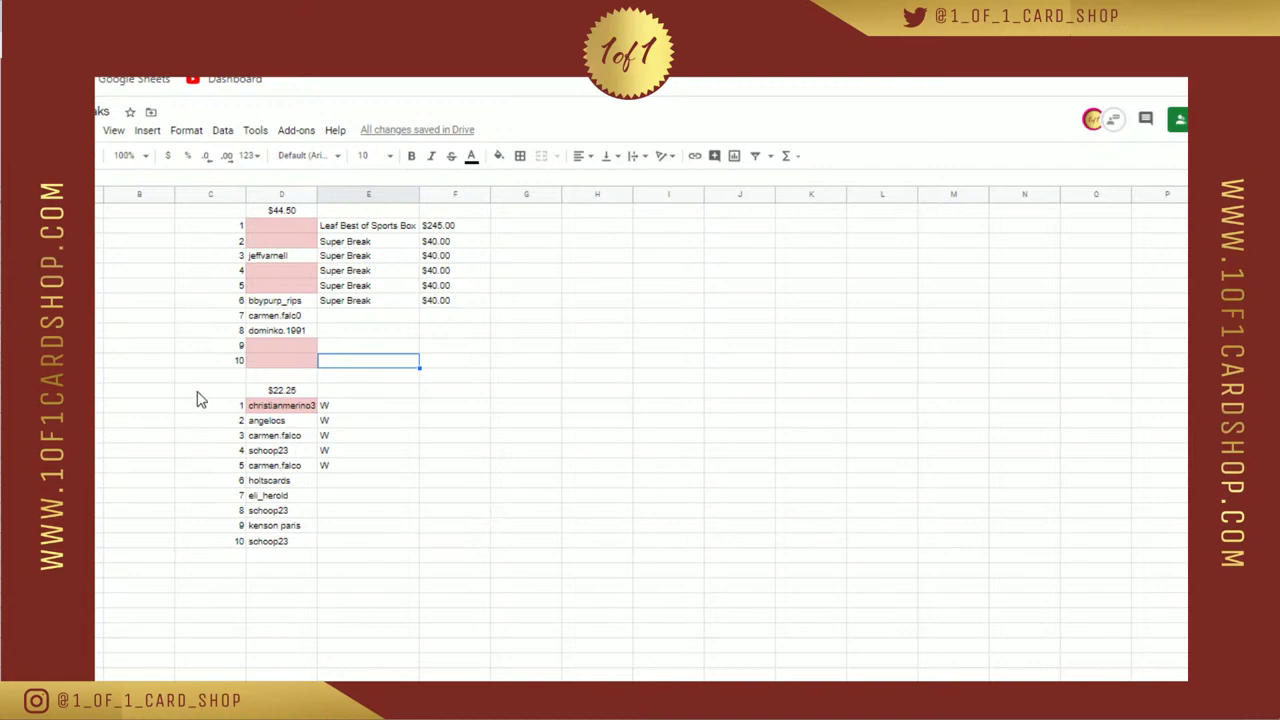
# Review the $44.50 list's first nine slots and its Super Break entries in column E
pyautogui.moveTo(266, 230); pyautogui.dragTo(296, 346)
pyautogui.click(360, 228)
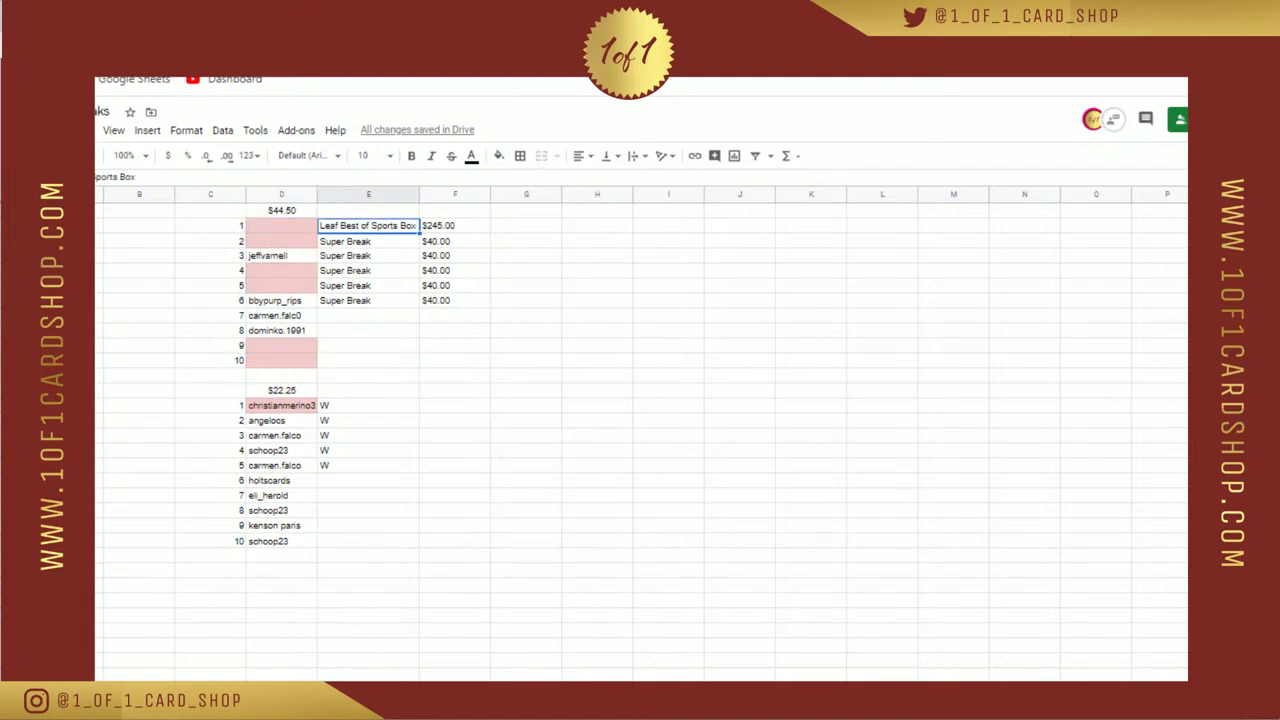
pyautogui.moveTo(354, 243); pyautogui.dragTo(352, 365)
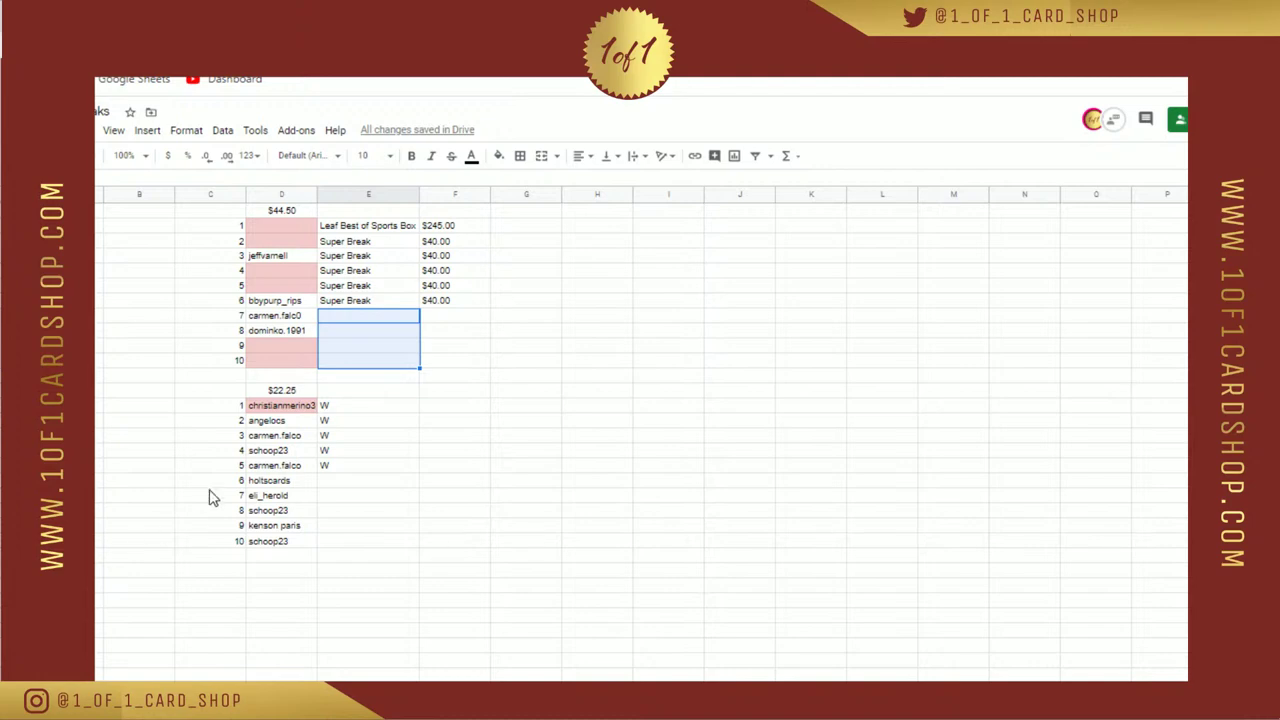
# Copy the ten $22.25 usernames from column D and open a new browser tab
pyautogui.click(272, 394)
pyautogui.moveTo(269, 405); pyautogui.dragTo(256, 560)
pyautogui.hotkey('ctrl', 'c')
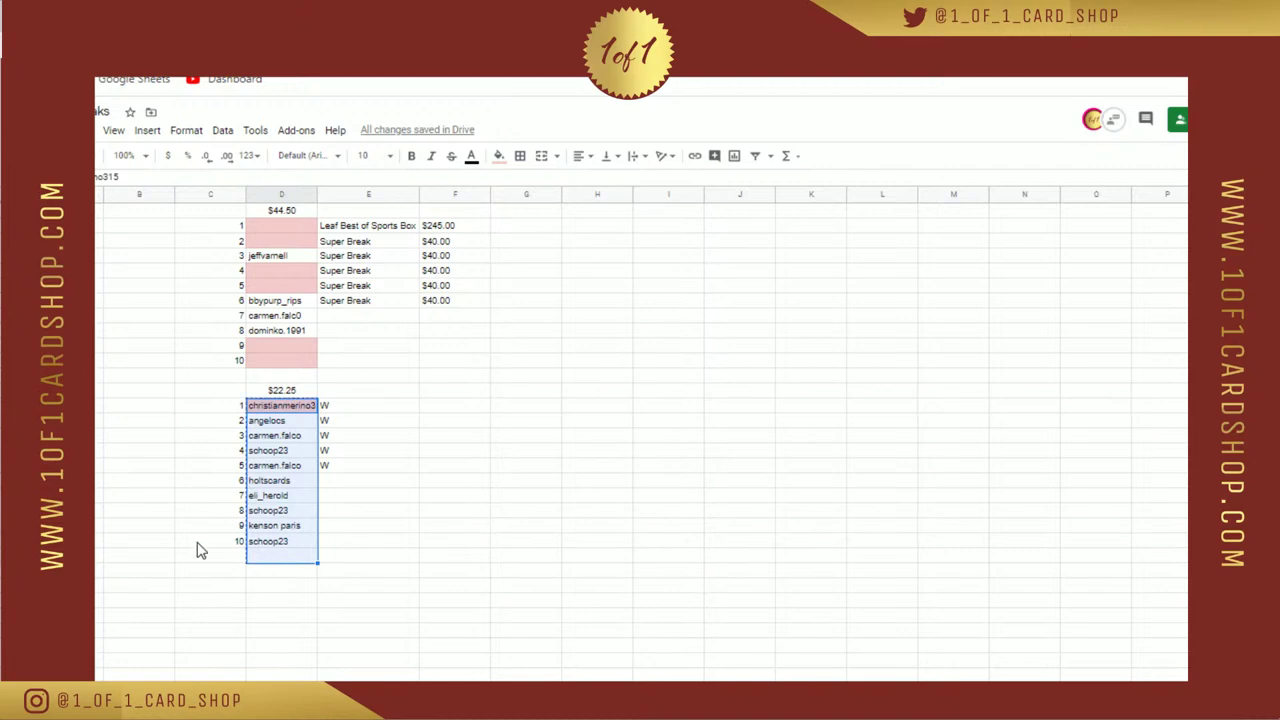
pyautogui.hotkey('ctrl', 't')
# Go to random.org's List Randomizer and paste in the ten copied usernames
pyautogui.write('r')
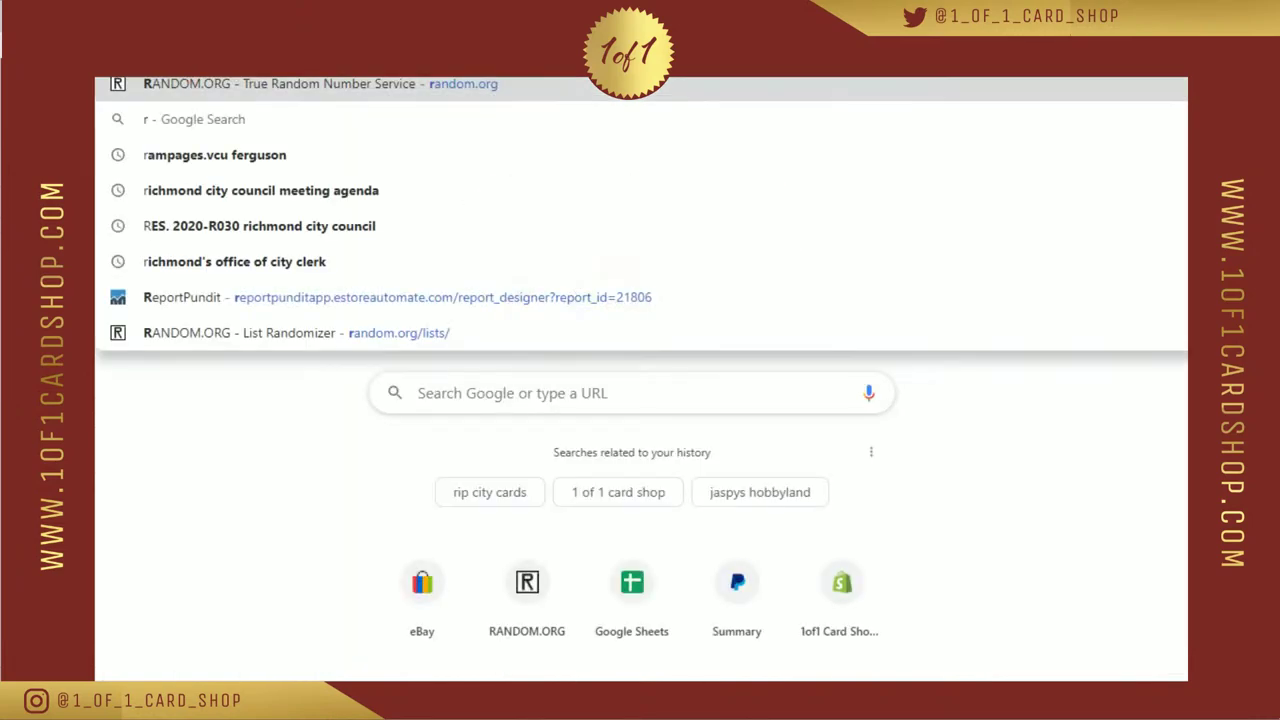
pyautogui.press('Return')
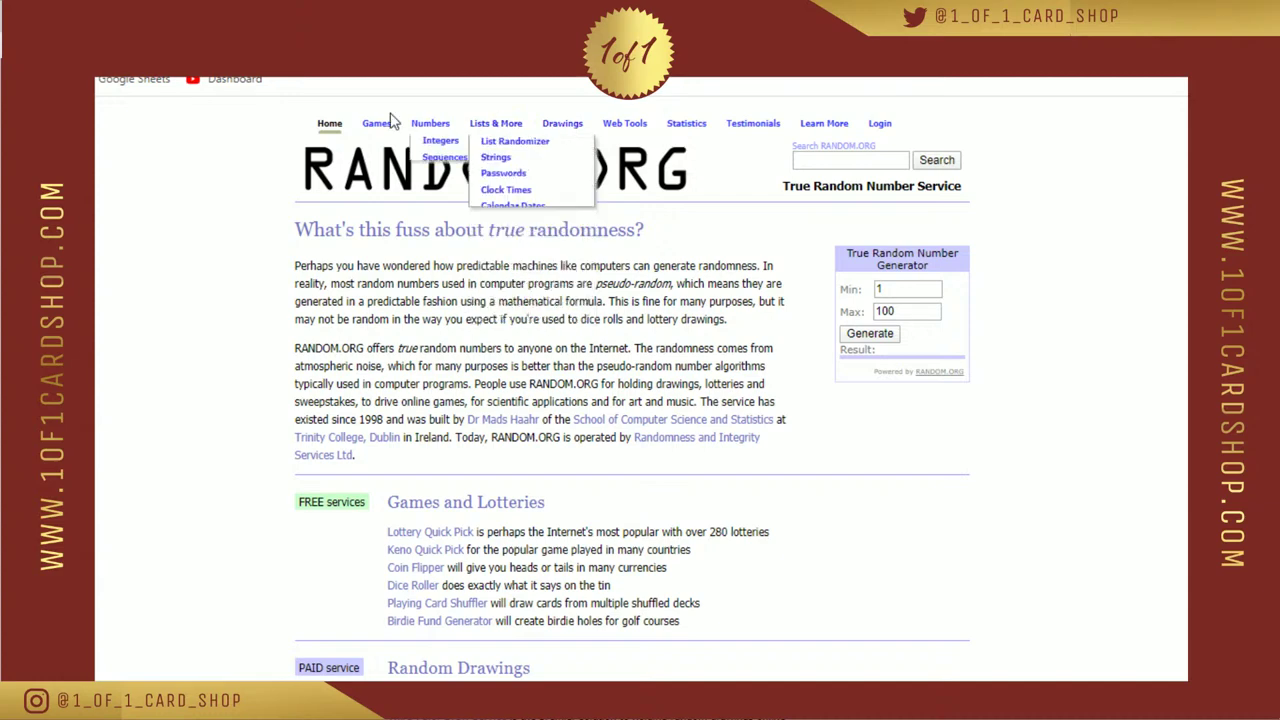
pyautogui.moveTo(376, 125)
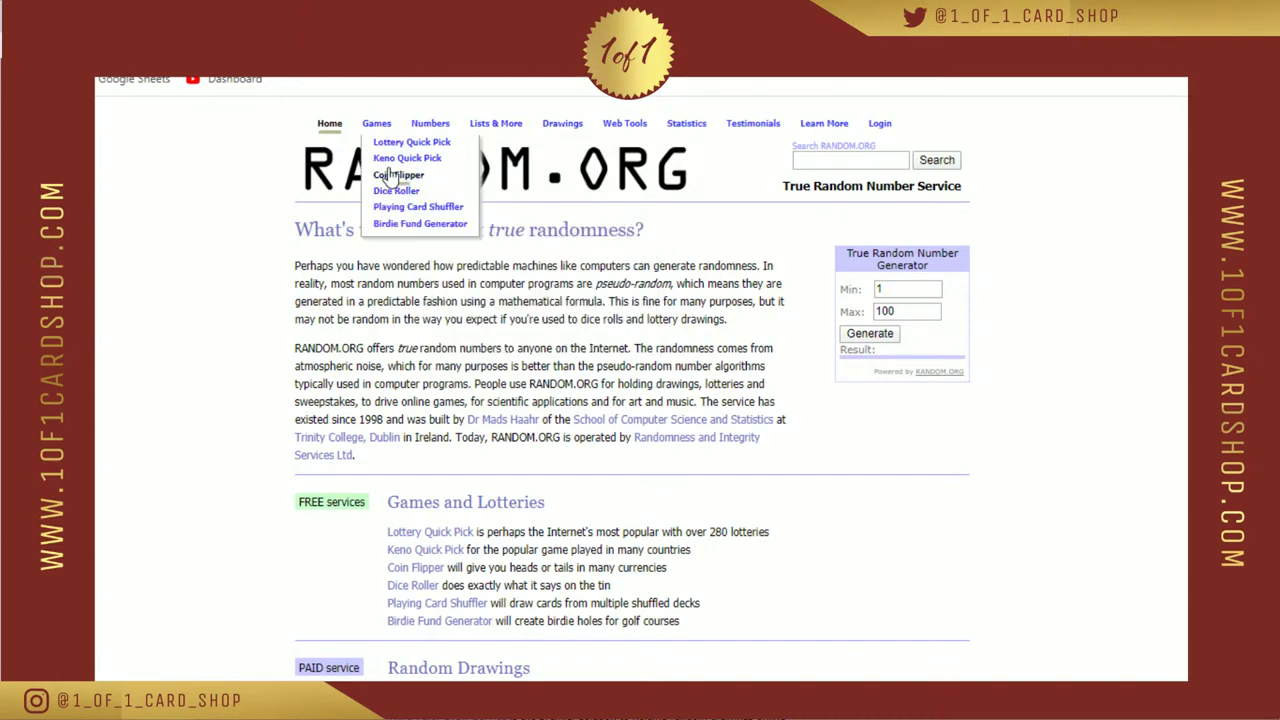
pyautogui.moveTo(496, 125)
pyautogui.click(500, 147)
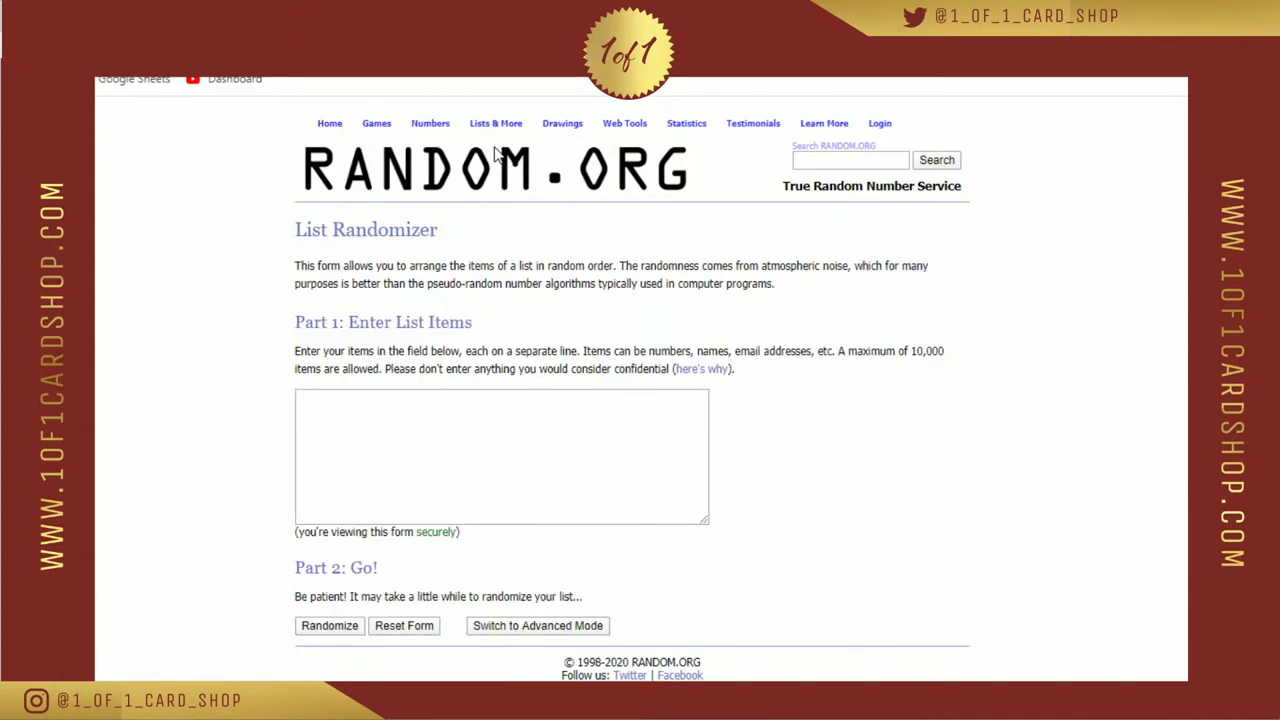
pyautogui.click(450, 414)
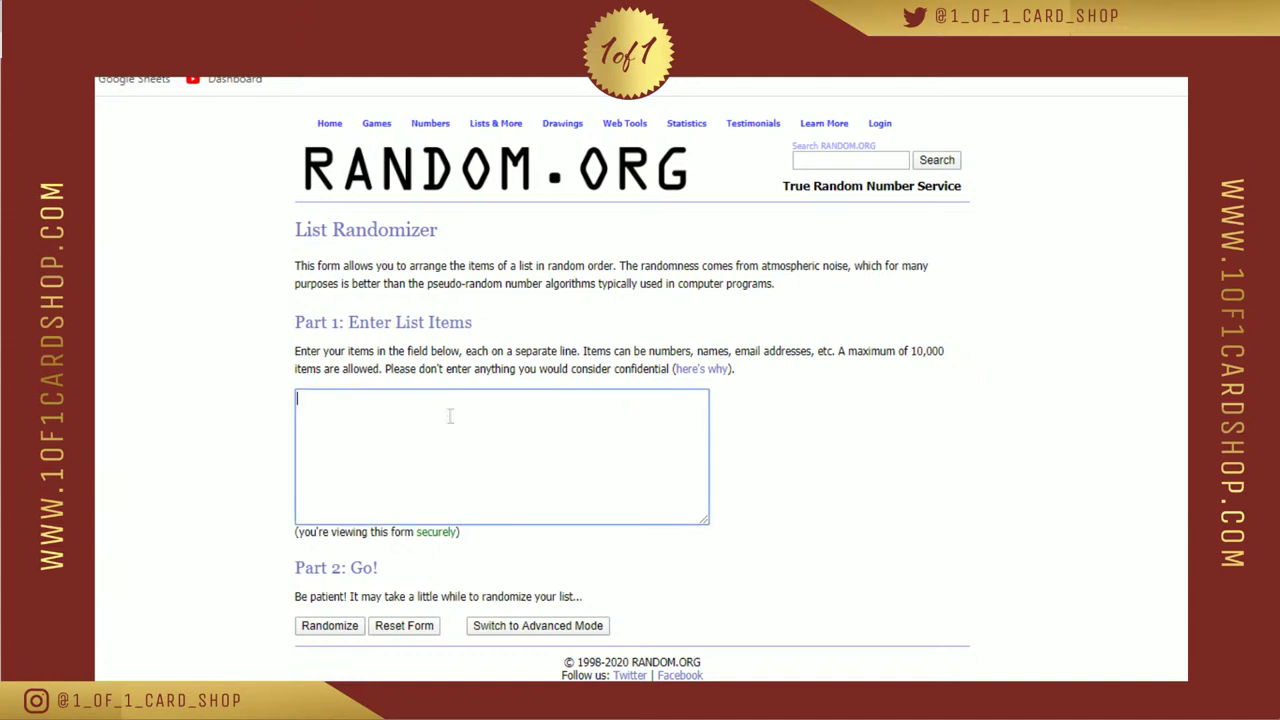
pyautogui.hotkey('ctrl', 'v')
# Roll the two virtual dice on Random.org, then come back to the pasted list
pyautogui.scroll(3, 459, 401)
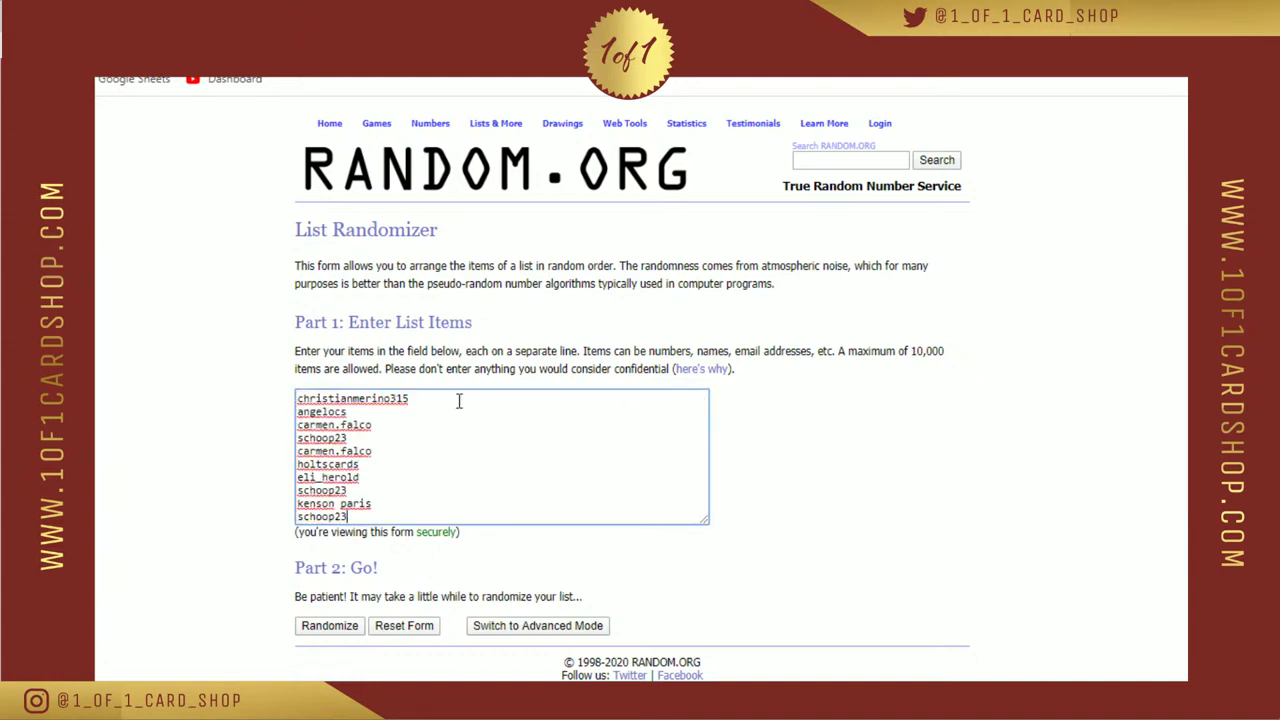
pyautogui.hotkey('alt', 'Left')
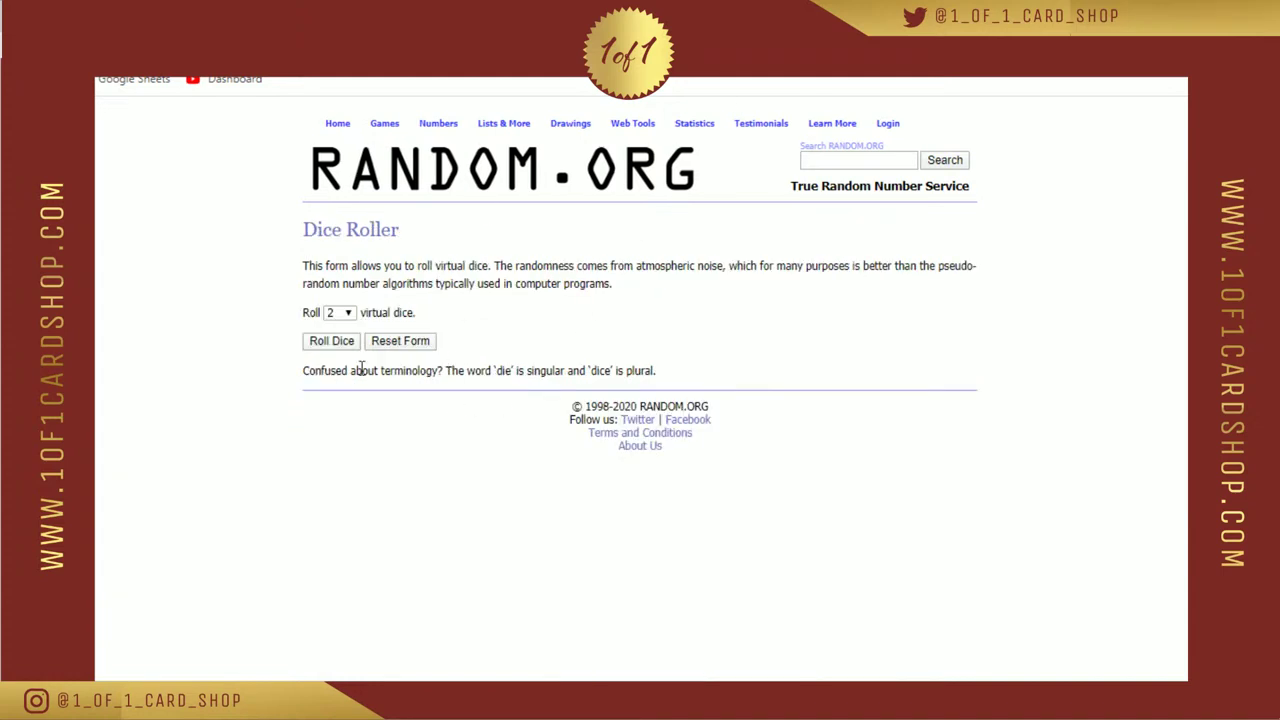
pyautogui.click(312, 345)
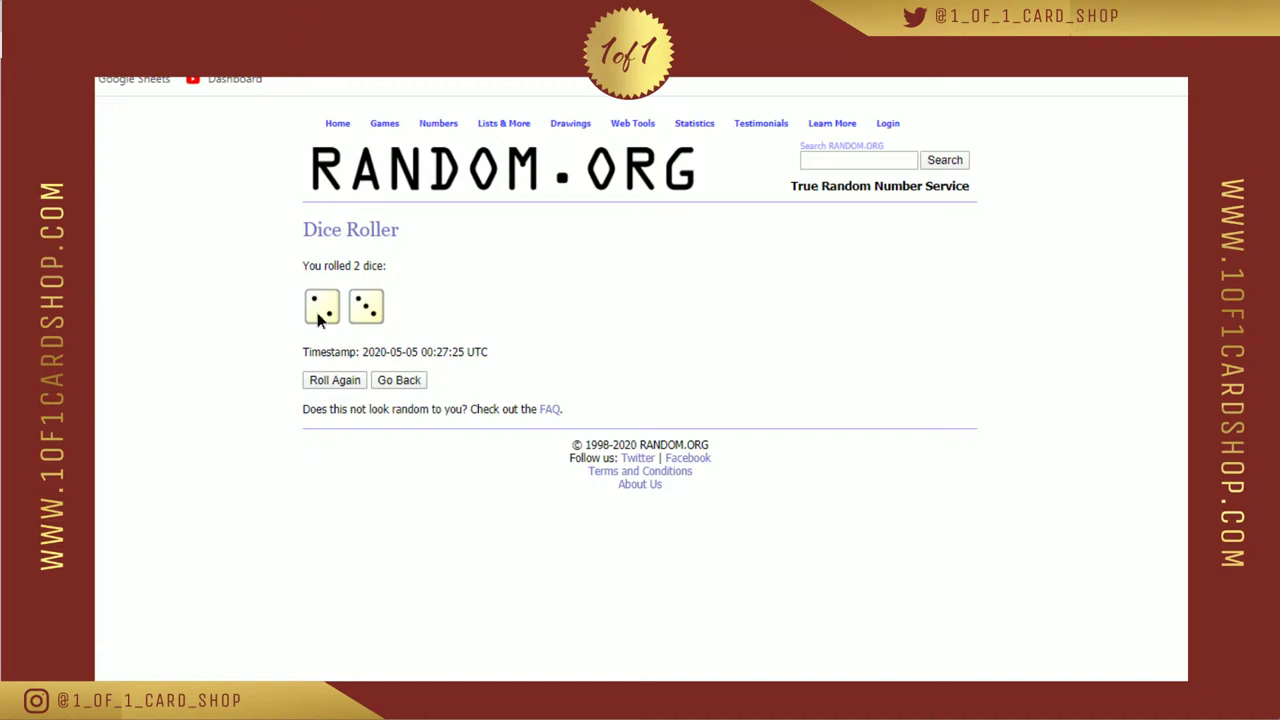
pyautogui.hotkey('ctrl', 'Tab')
# Randomize the list, reshuffle it four more times, and copy the final order
pyautogui.click(348, 630)
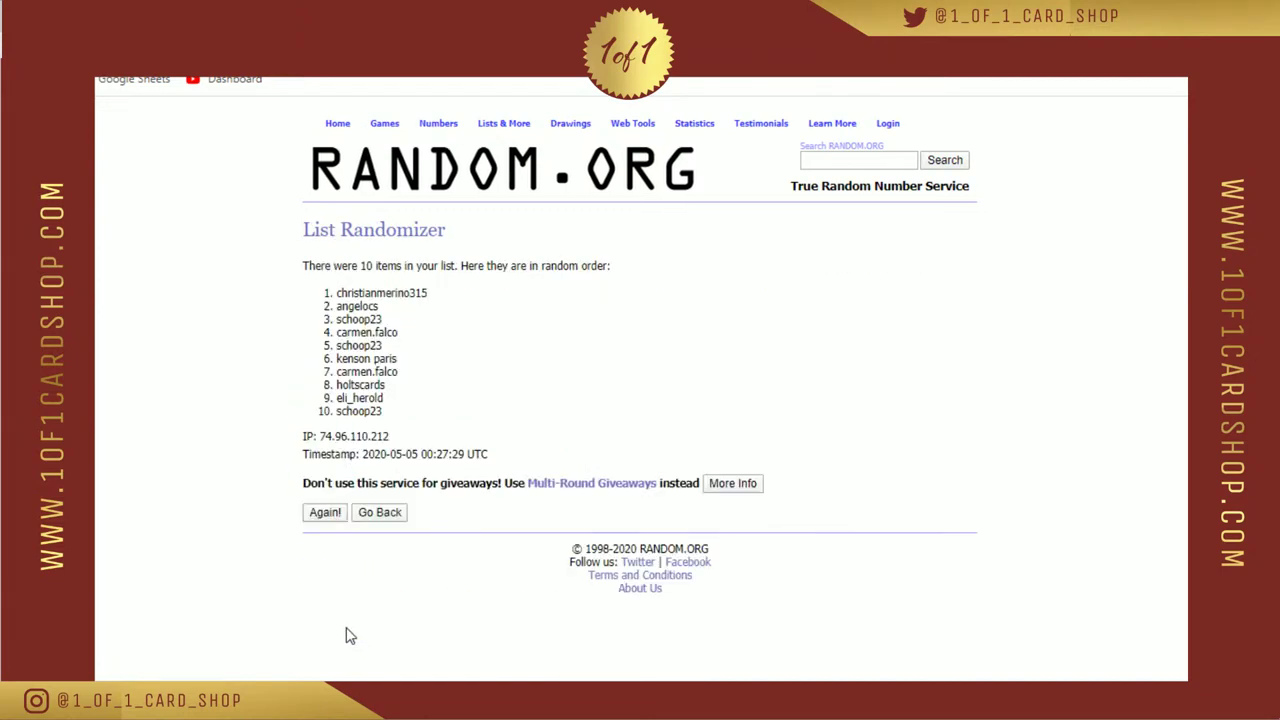
pyautogui.click(318, 514)
pyautogui.click(318, 545)
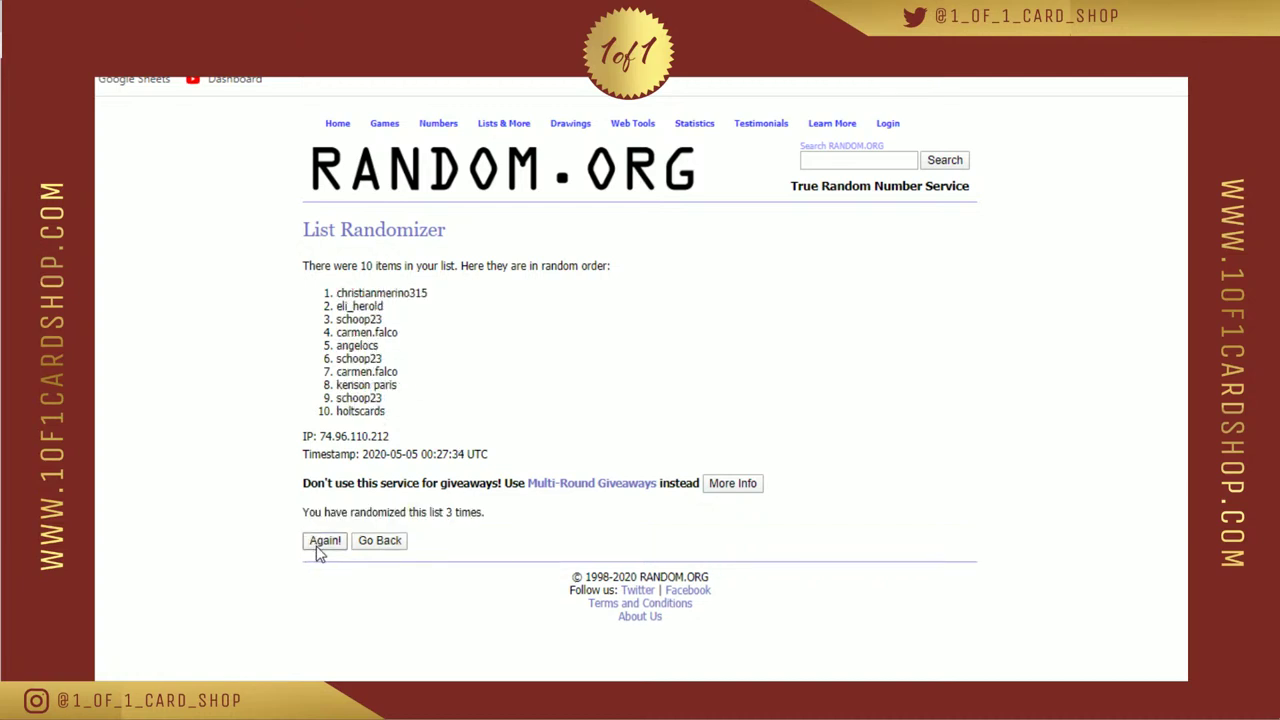
pyautogui.click(319, 545)
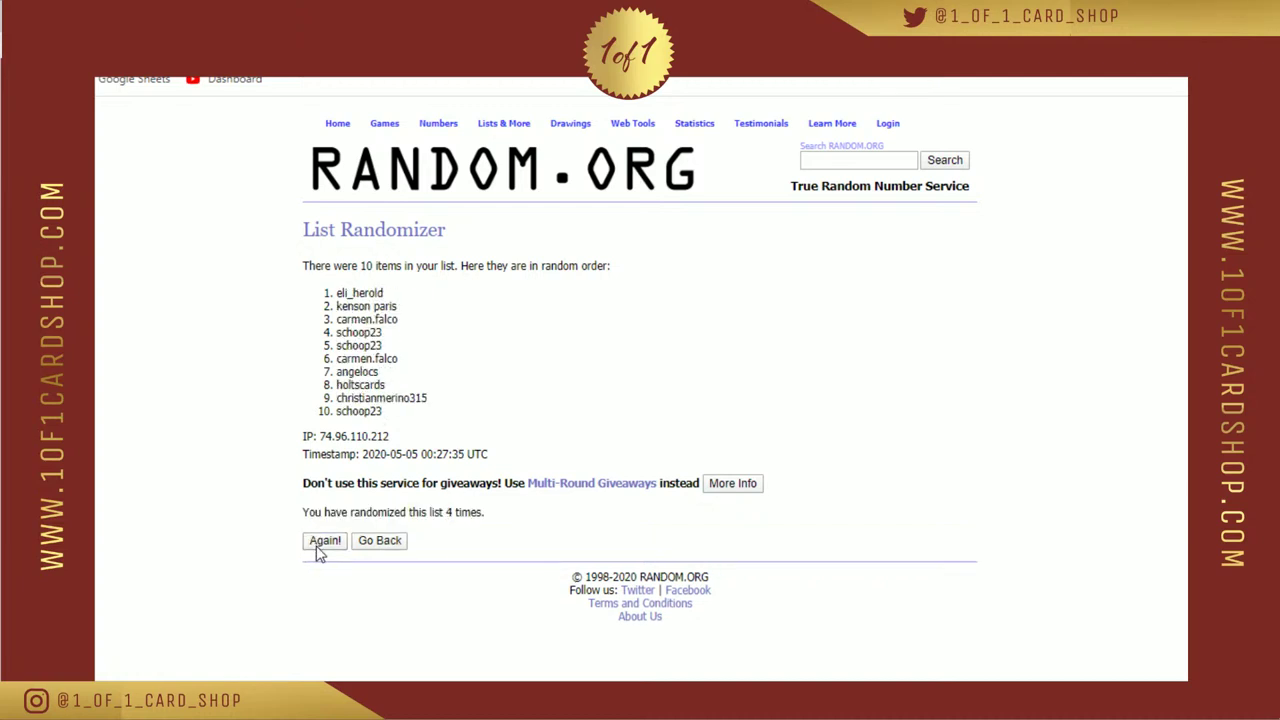
pyautogui.click(318, 546)
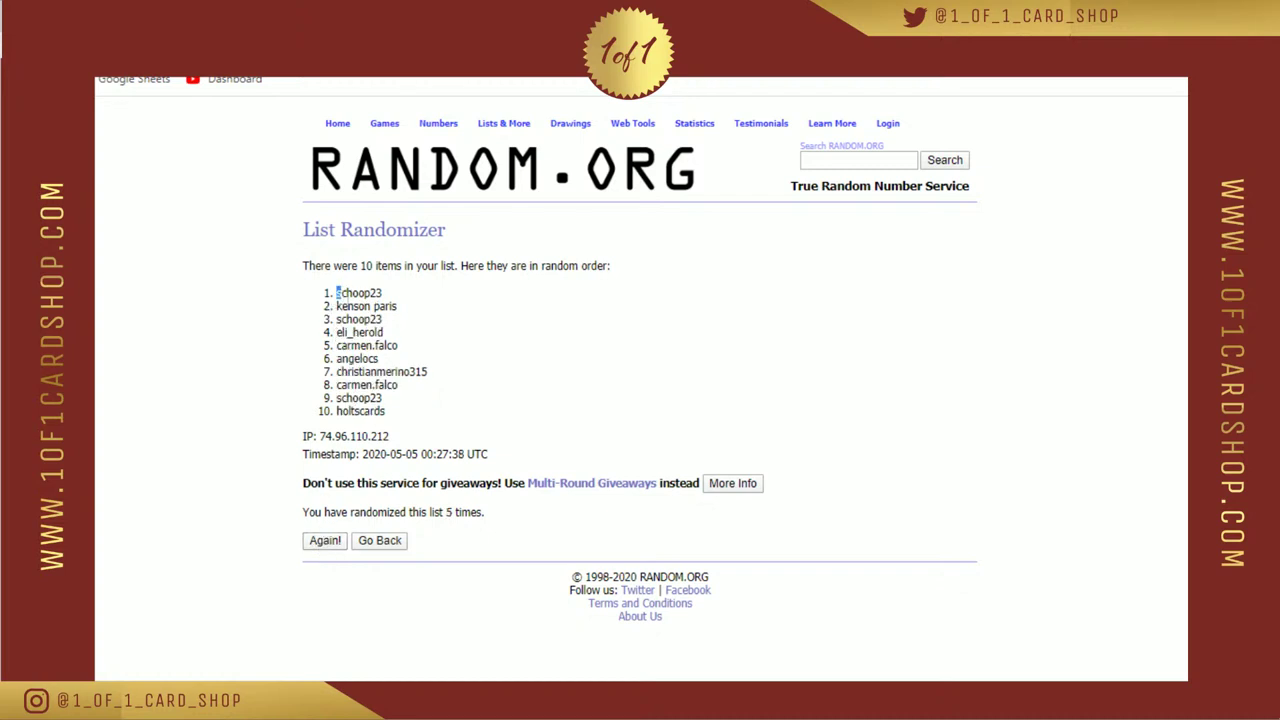
pyautogui.moveTo(337, 290); pyautogui.dragTo(428, 414)
pyautogui.hotkey('ctrl', 'c')
pyautogui.hotkey('ctrl', 'Tab')
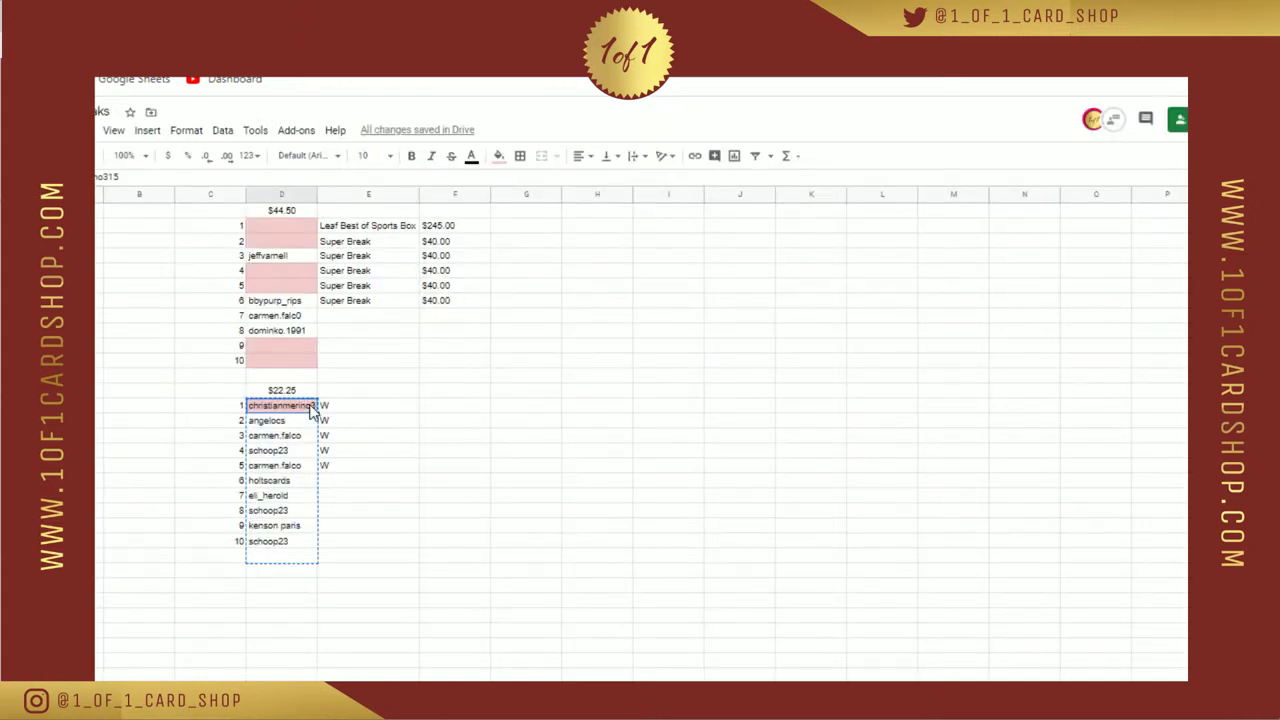
# Paste the randomized order over the $22.25 list and put its first two names into $44.50 slots 1 and 2
pyautogui.hotkey('ctrl', 'v')
pyautogui.scroll(1, 310, 452)
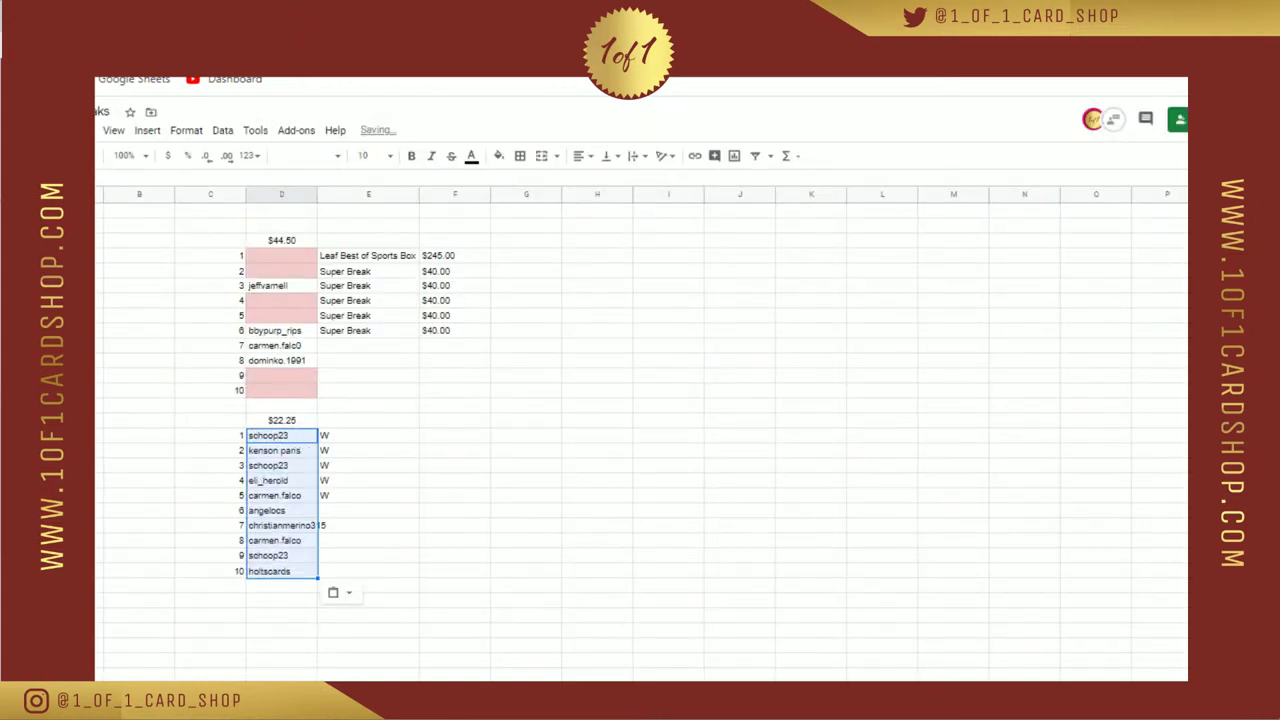
pyautogui.moveTo(305, 440); pyautogui.dragTo(308, 453)
pyautogui.hotkey('ctrl', 'c')
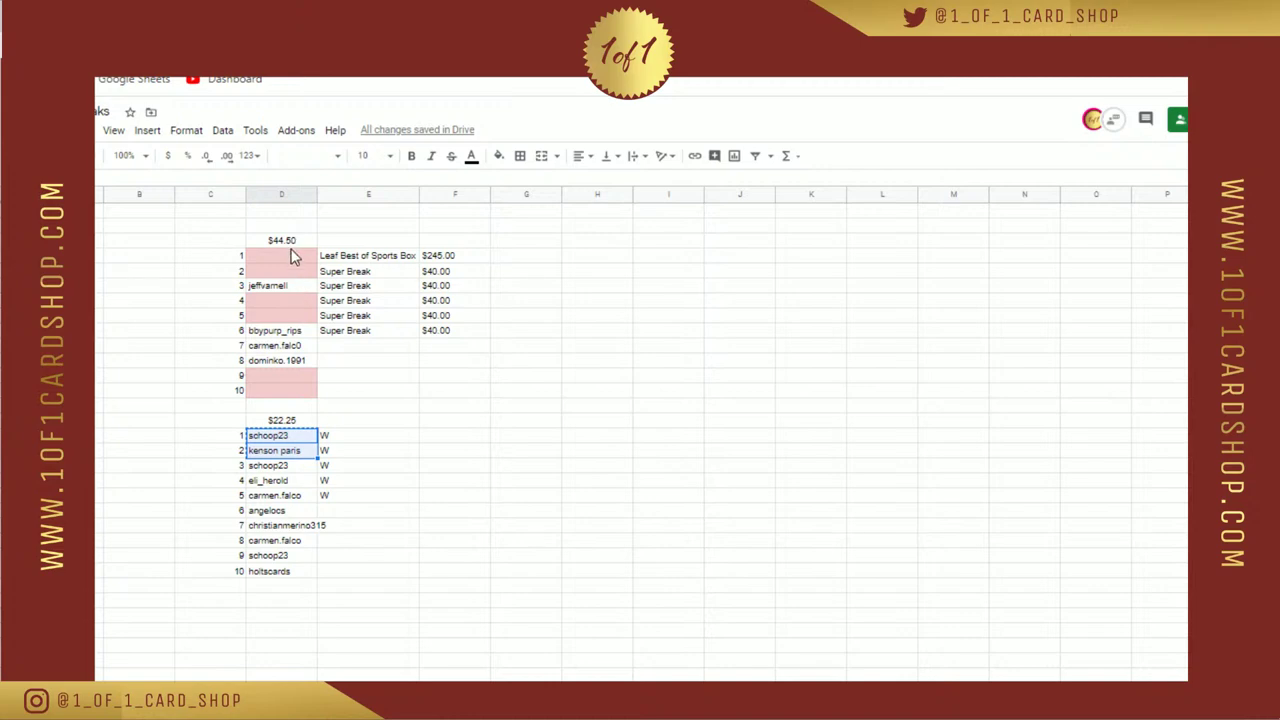
pyautogui.click(293, 257)
pyautogui.hotkey('ctrl', 'v')
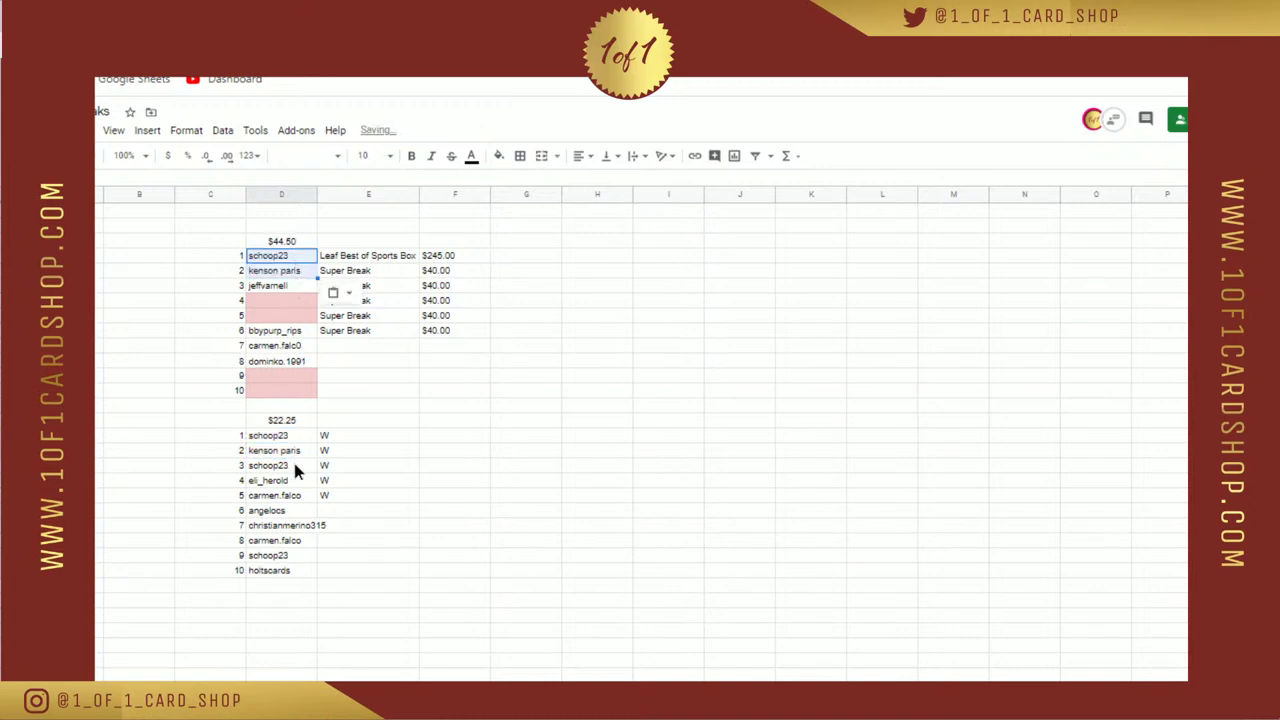
# Copy the next two names into $44.50 slots 4 and 5, and the fifth into slot 9
pyautogui.moveTo(292, 462); pyautogui.dragTo(298, 484)
pyautogui.hotkey('ctrl', 'c')
pyautogui.click(285, 300)
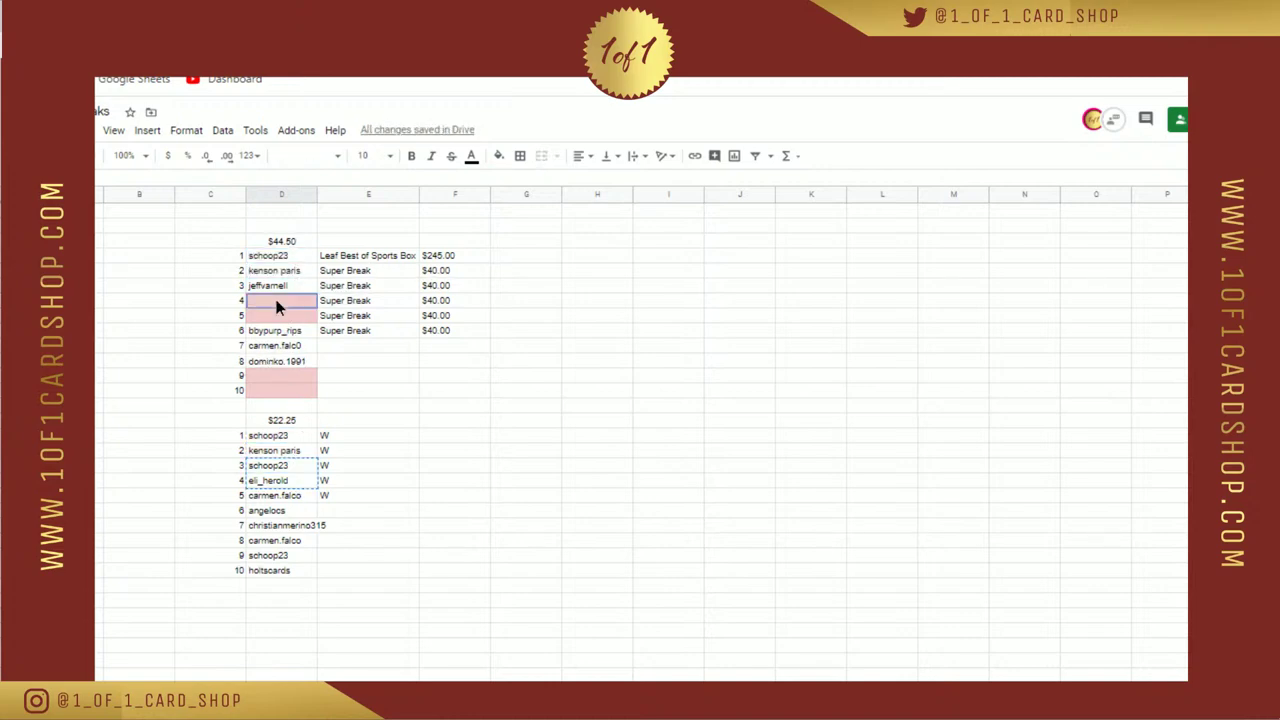
pyautogui.hotkey('ctrl', 'v')
pyautogui.click(288, 500)
pyautogui.hotkey('ctrl', 'c')
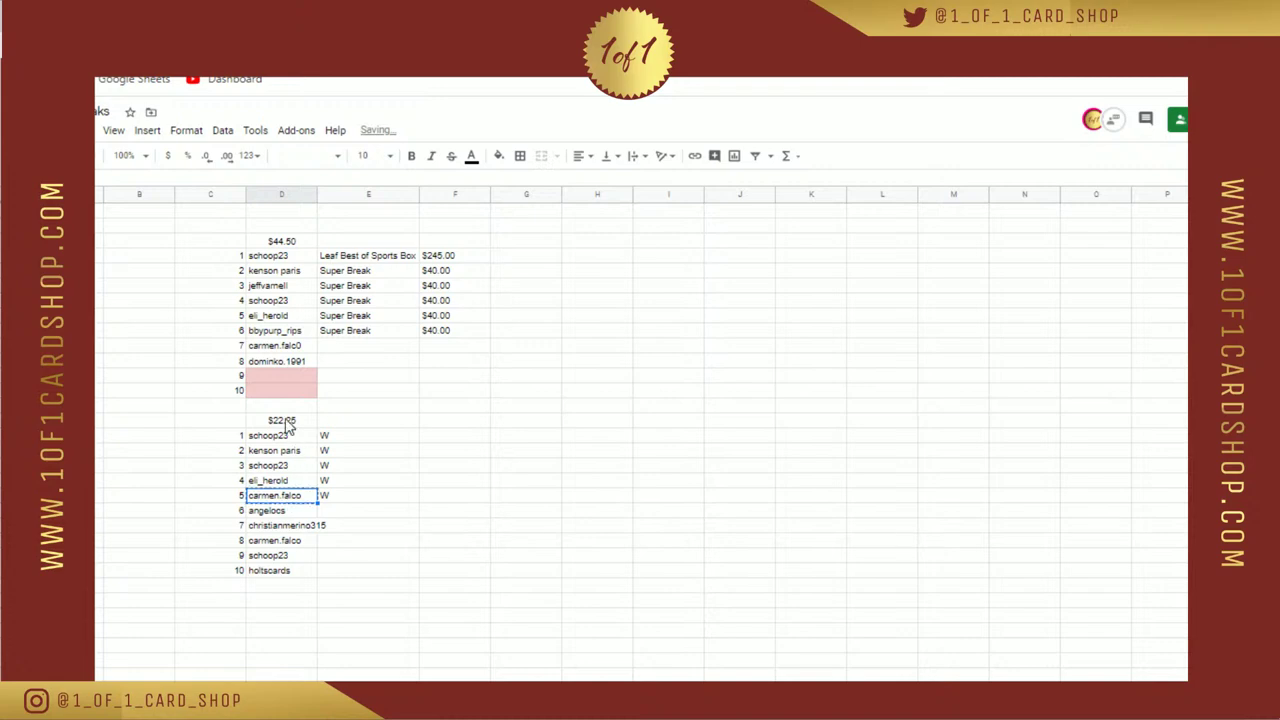
pyautogui.click(272, 375)
pyautogui.hotkey('ctrl', 'v')
pyautogui.click(400, 365)
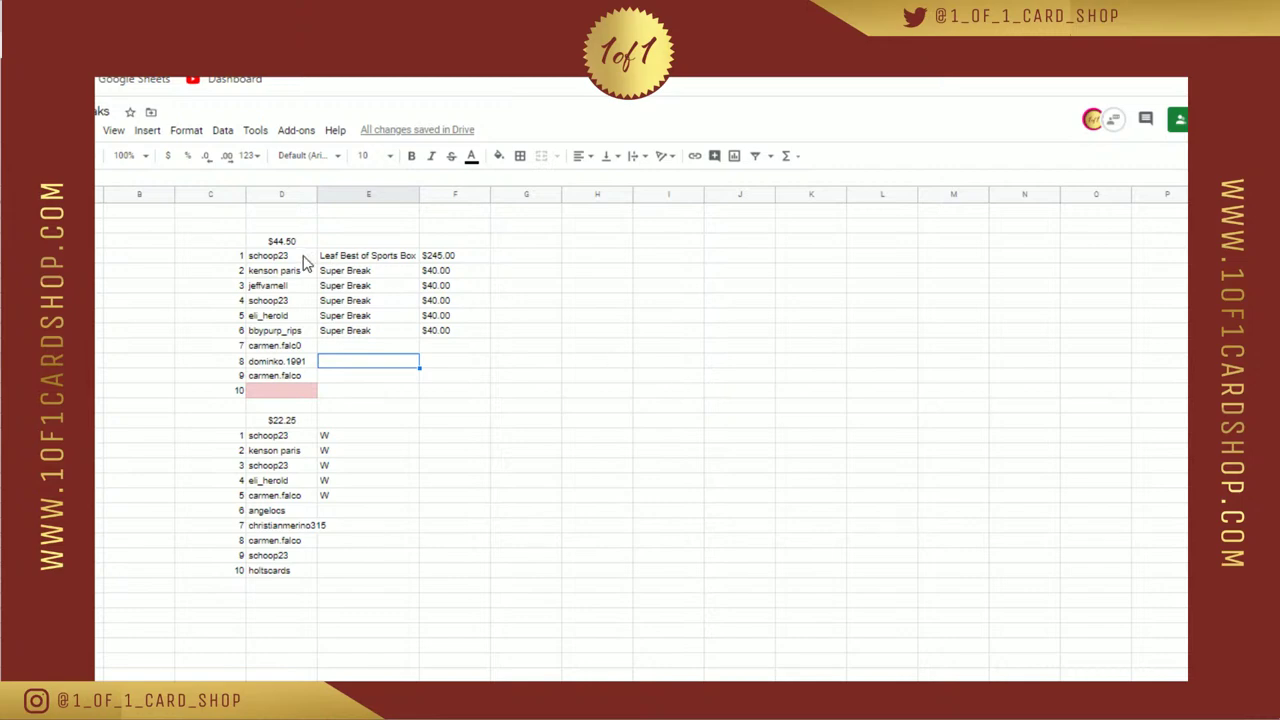
# Move the $22.25 list's last five names into column K
pyautogui.moveTo(303, 246); pyautogui.dragTo(457, 378)
pyautogui.click(576, 424)
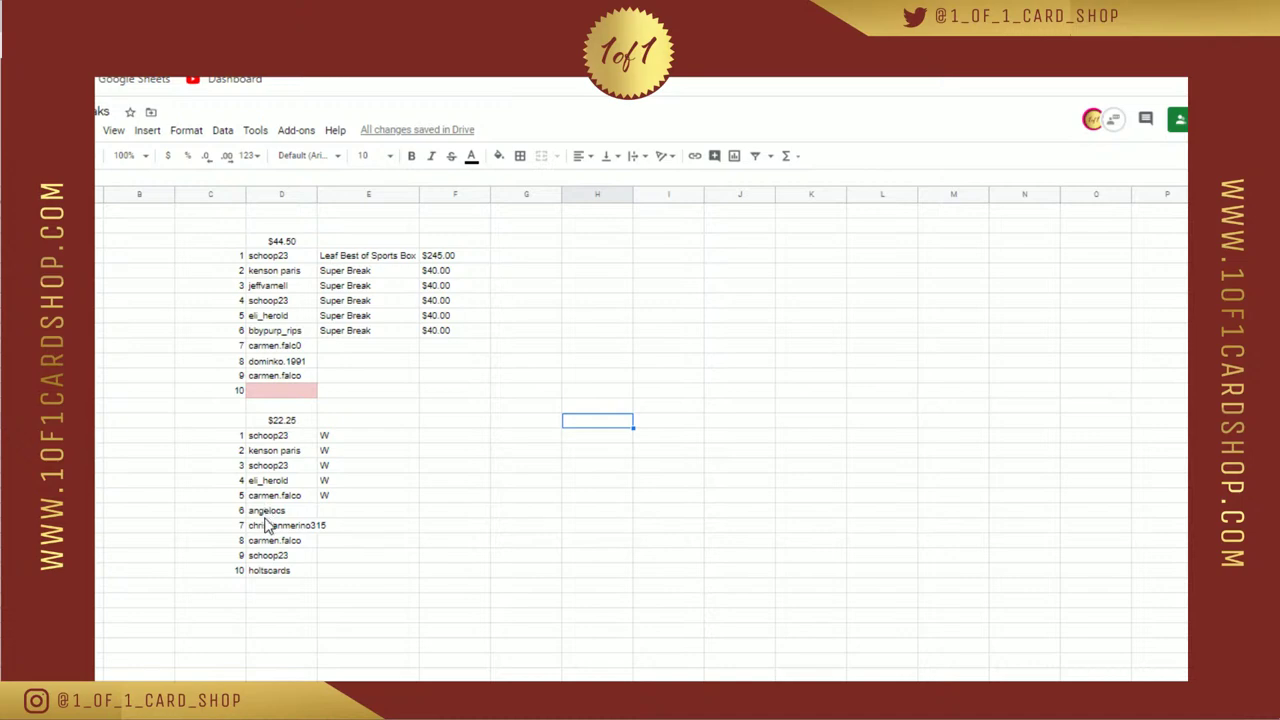
pyautogui.moveTo(266, 512); pyautogui.dragTo(285, 575)
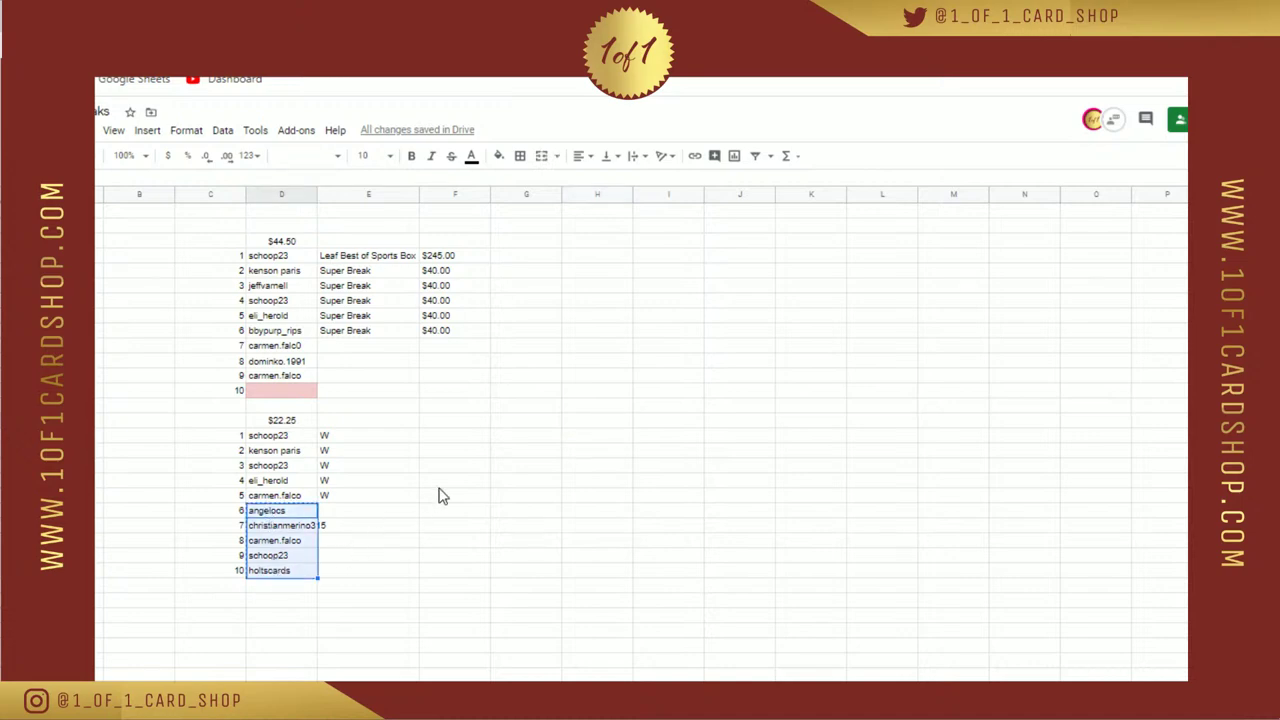
pyautogui.hotkey('ctrl', 'c')
pyautogui.click(789, 276)
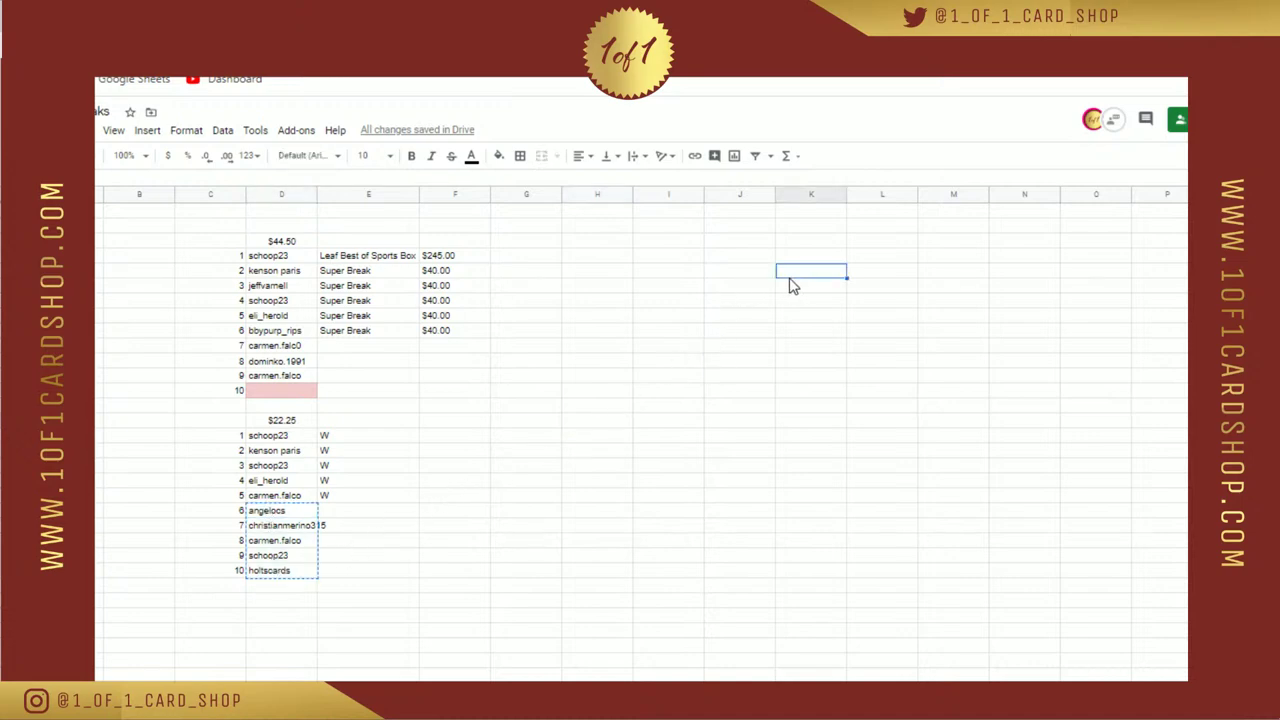
pyautogui.hotkey('ctrl', 'v')
# Delete the remaining usernames from the $22.25 list
pyautogui.click(212, 412)
pyautogui.click(281, 435)
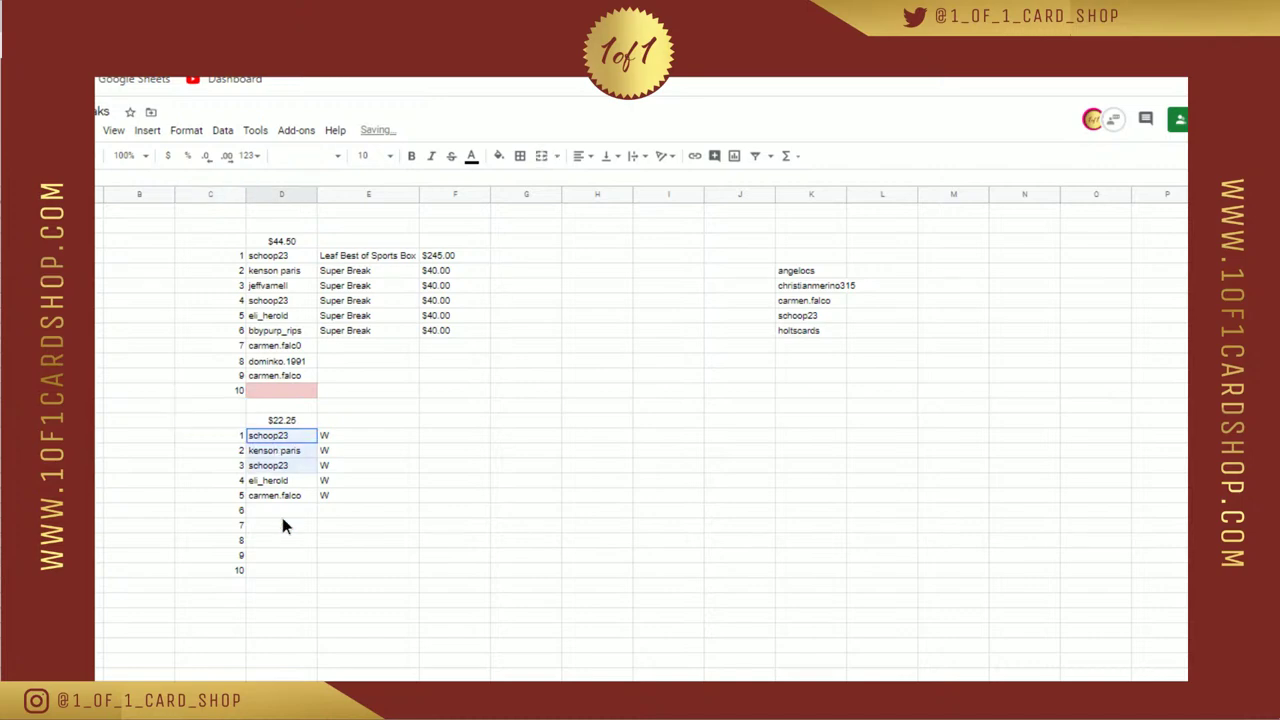
pyautogui.moveTo(282, 527); pyautogui.dragTo(285, 531)
pyautogui.press('Delete')
# Clear the W marks in rows 5 and 3 of column E
pyautogui.press('Up')
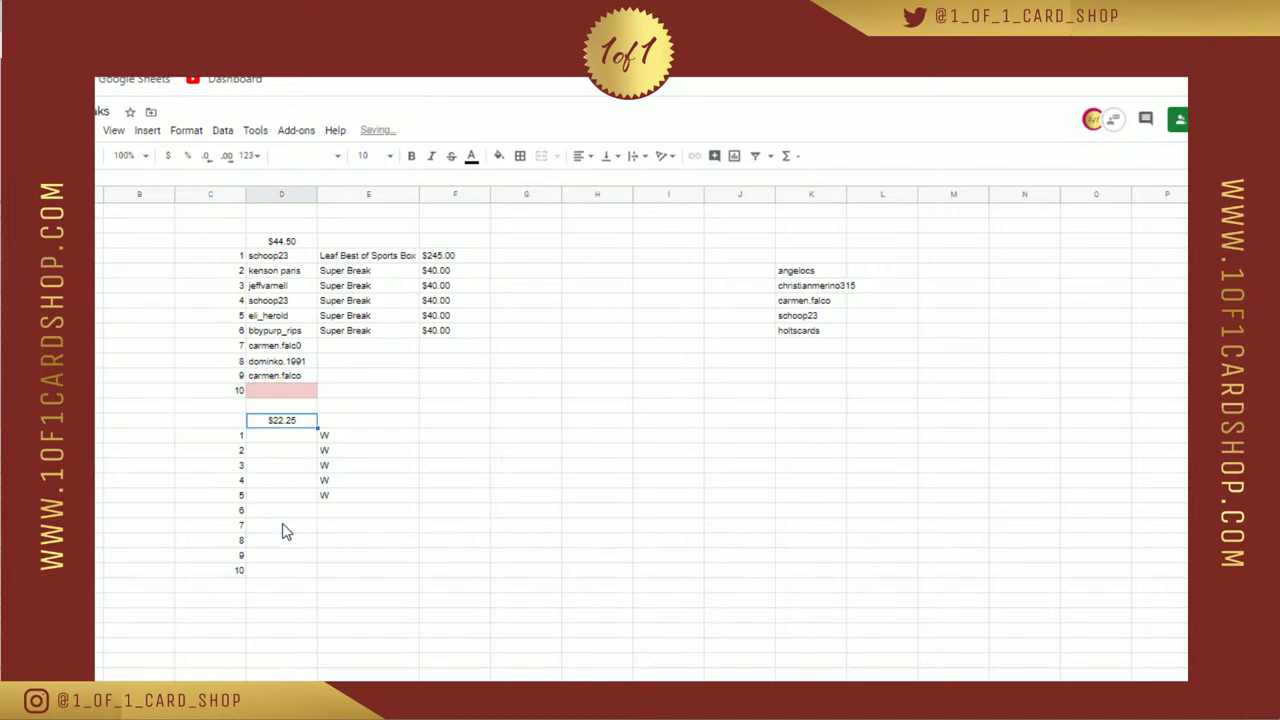
pyautogui.press('Right')
pyautogui.press('Down')
pyautogui.press('Down')
pyautogui.press('Down')
pyautogui.press('Down')
pyautogui.press('Down')
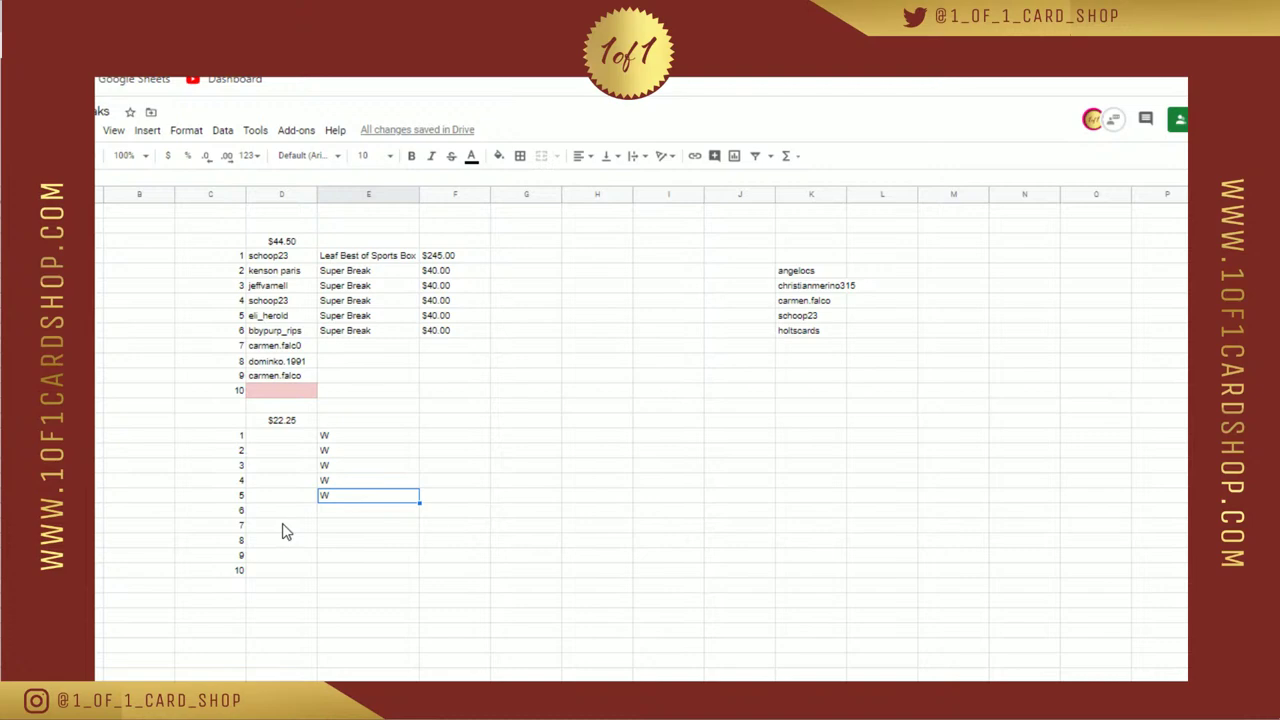
pyautogui.press('Delete')
pyautogui.press('Up')
pyautogui.press('Up')
pyautogui.press('Delete')
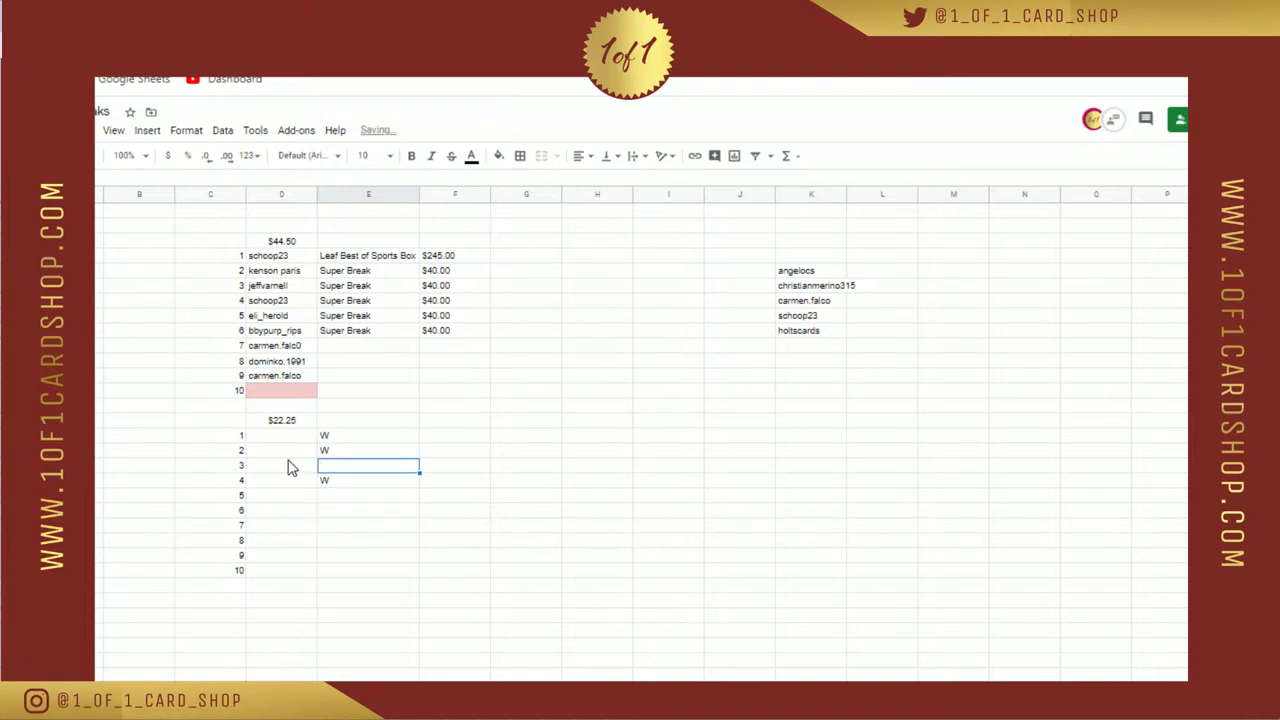
# Enter the last buyer's username in the pink row-10 cell of the $44.50 list, correcting a typo
pyautogui.click(268, 390)
pyautogui.write('an')
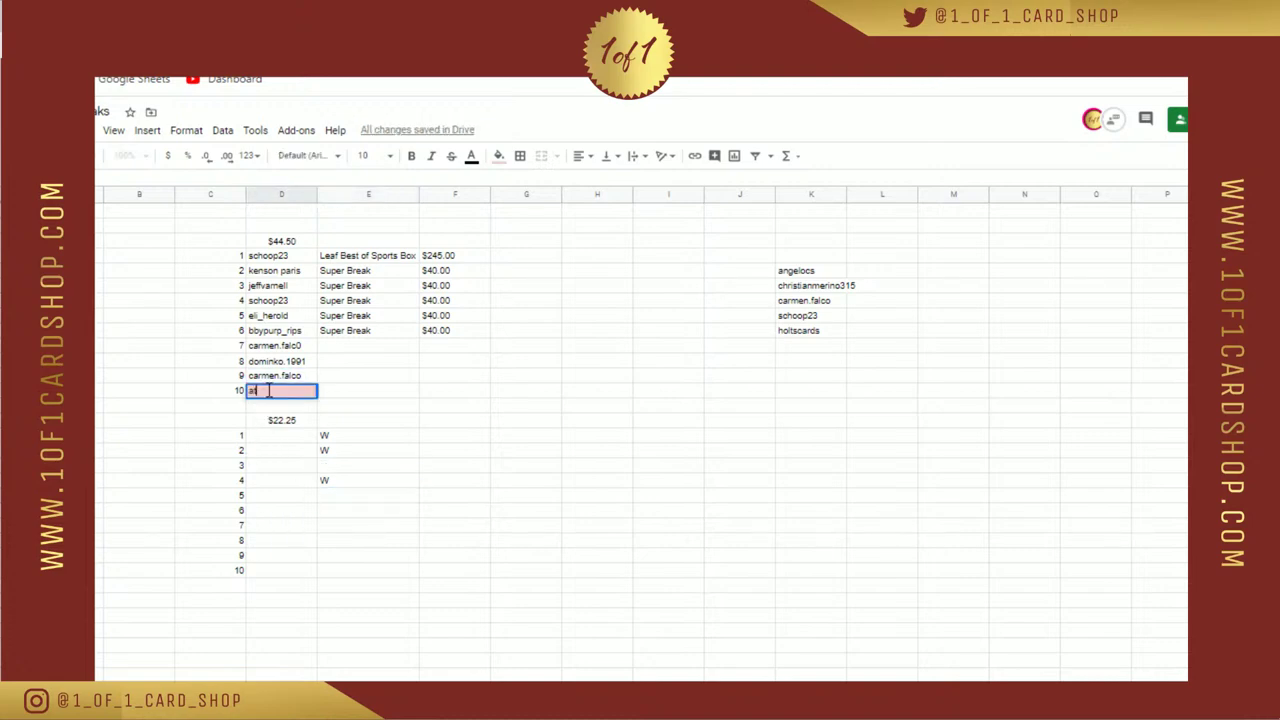
pyautogui.write('ownsportscards')
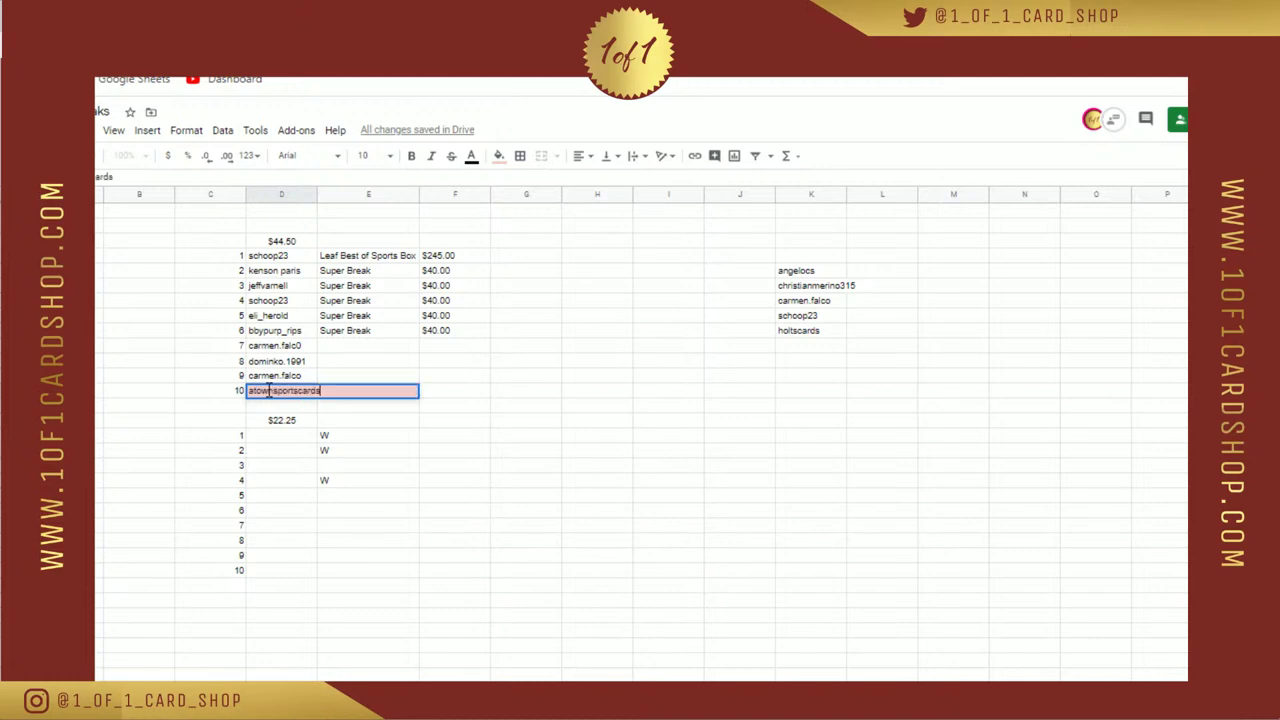
pyautogui.press('Return')
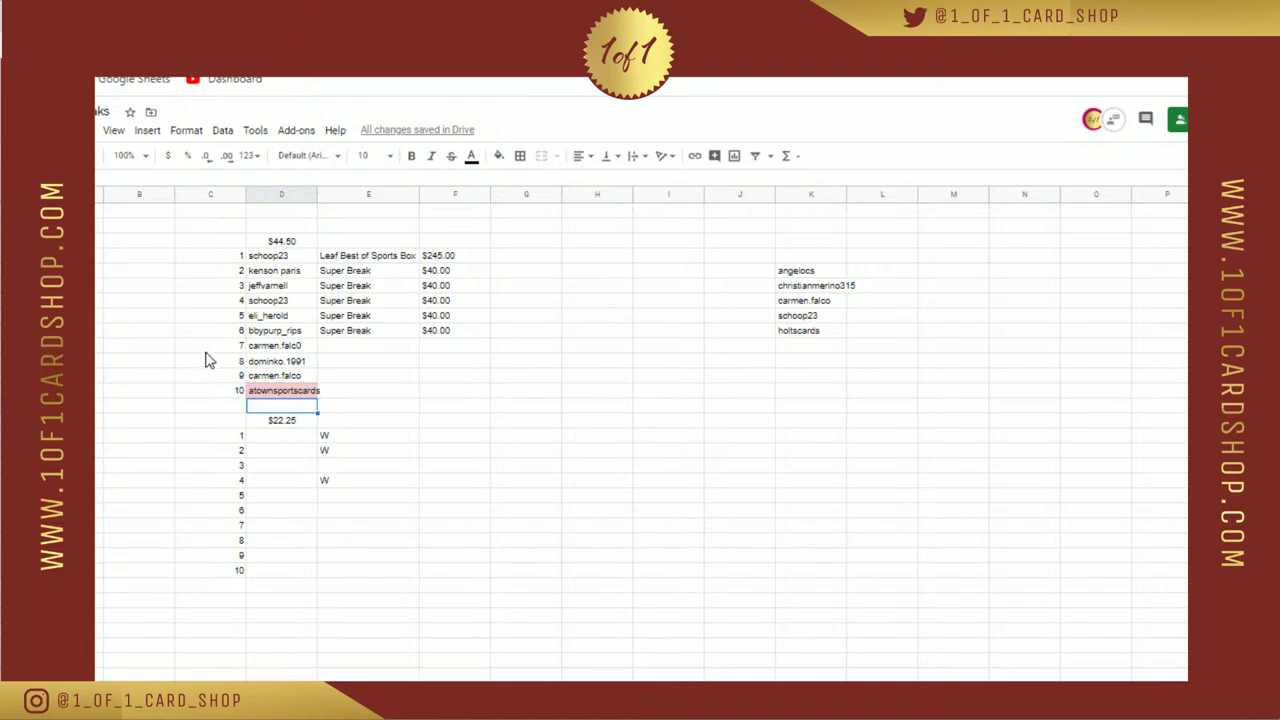
# Paste all ten $44.50 usernames into a fresh List Randomizer form
pyautogui.moveTo(262, 257); pyautogui.dragTo(300, 393)
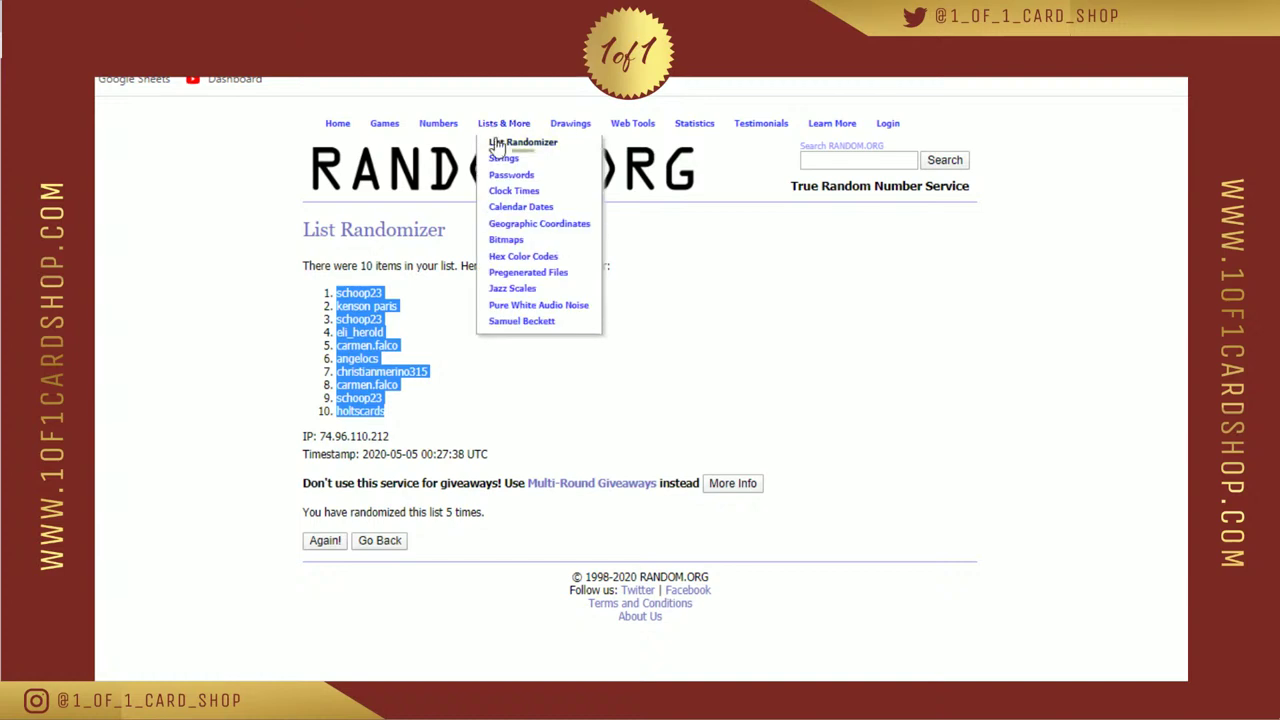
pyautogui.click(496, 146)
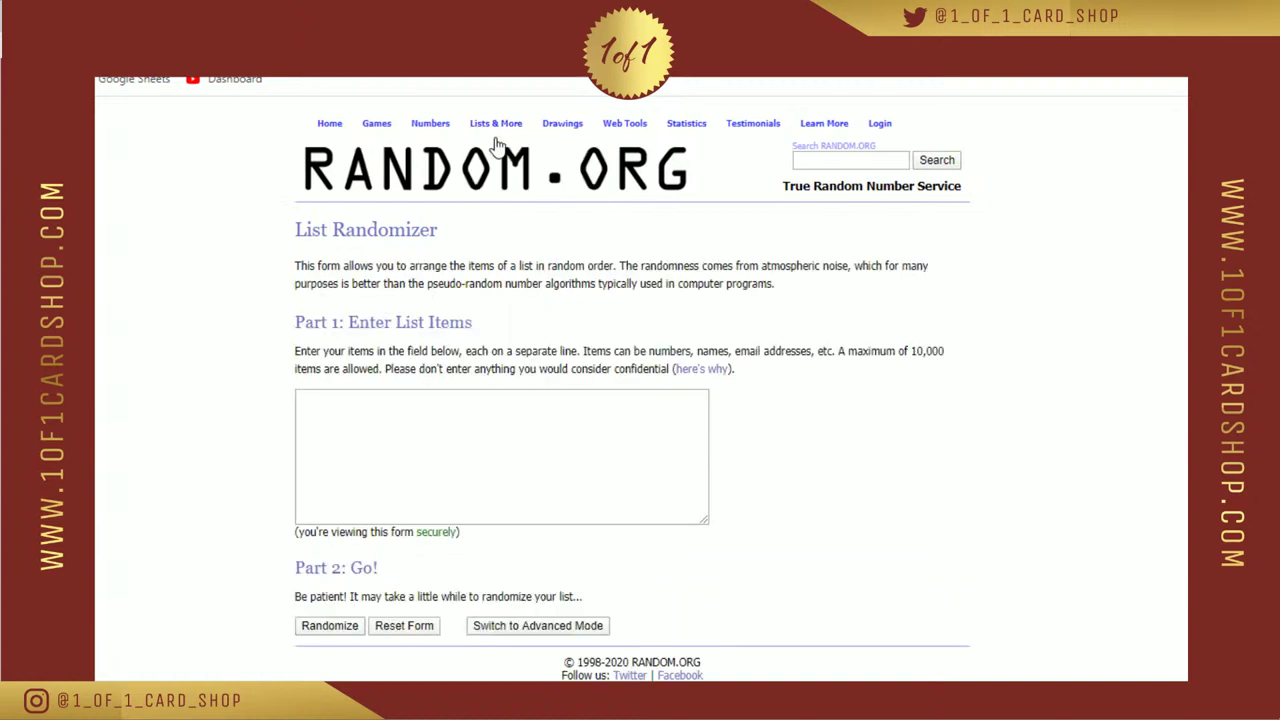
pyautogui.click(402, 414)
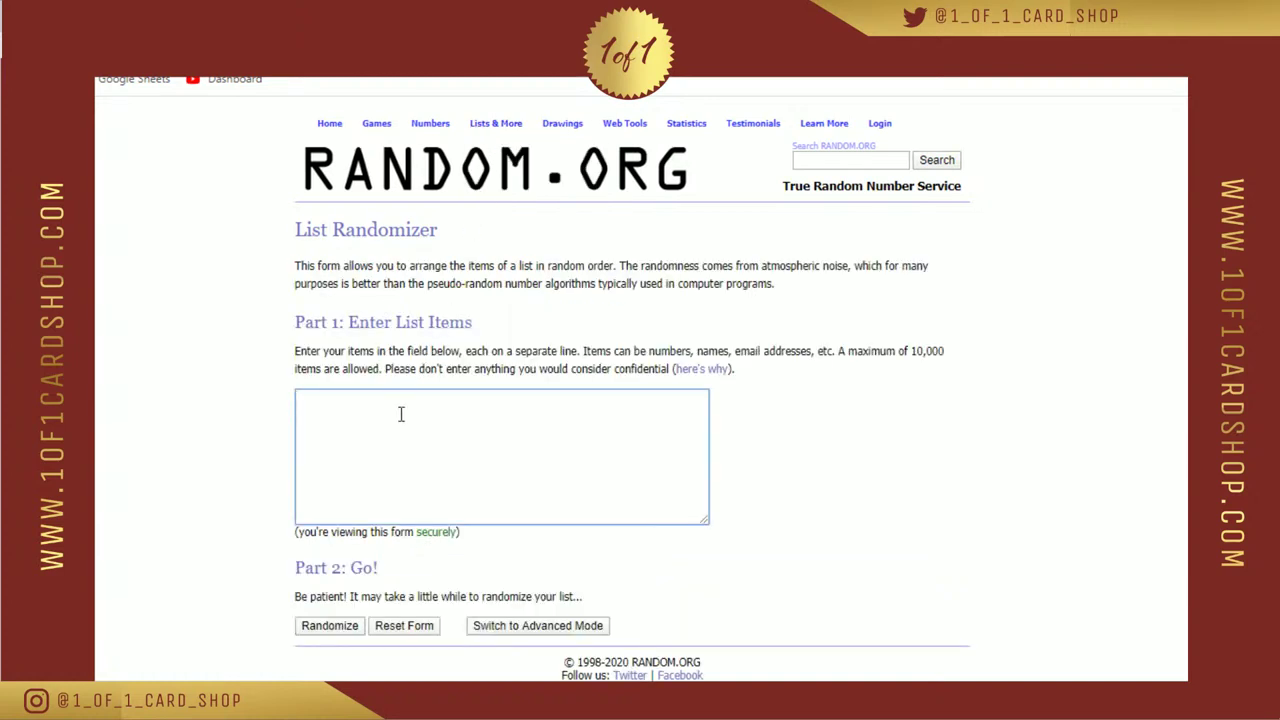
pyautogui.hotkey('ctrl', 'v')
# Randomize the list, then reshuffle it four more times
pyautogui.click(329, 625)
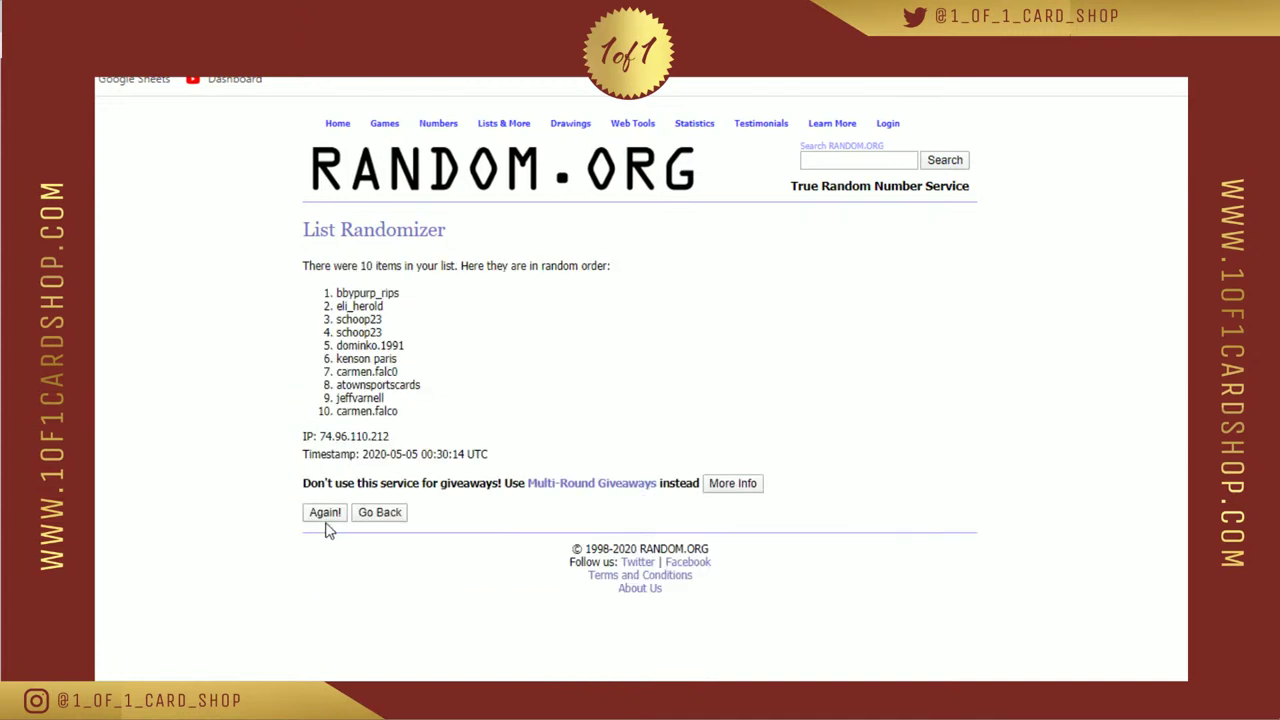
pyautogui.click(324, 513)
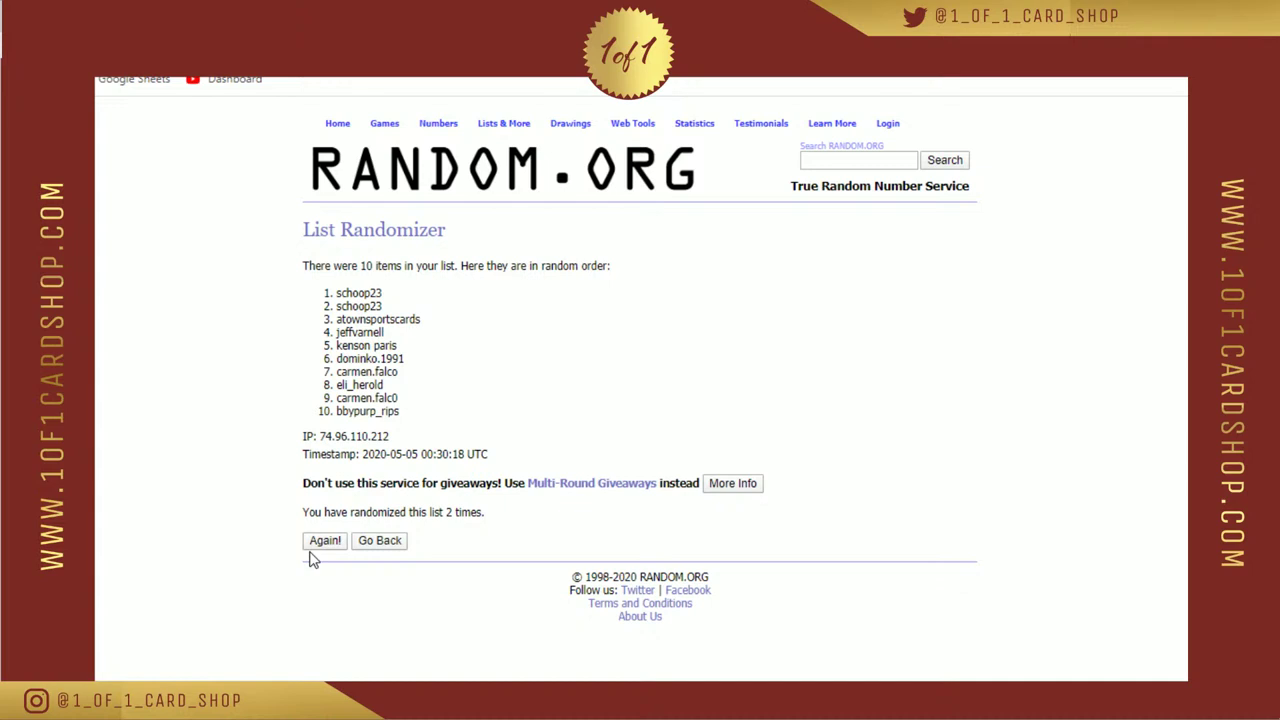
pyautogui.click(324, 541)
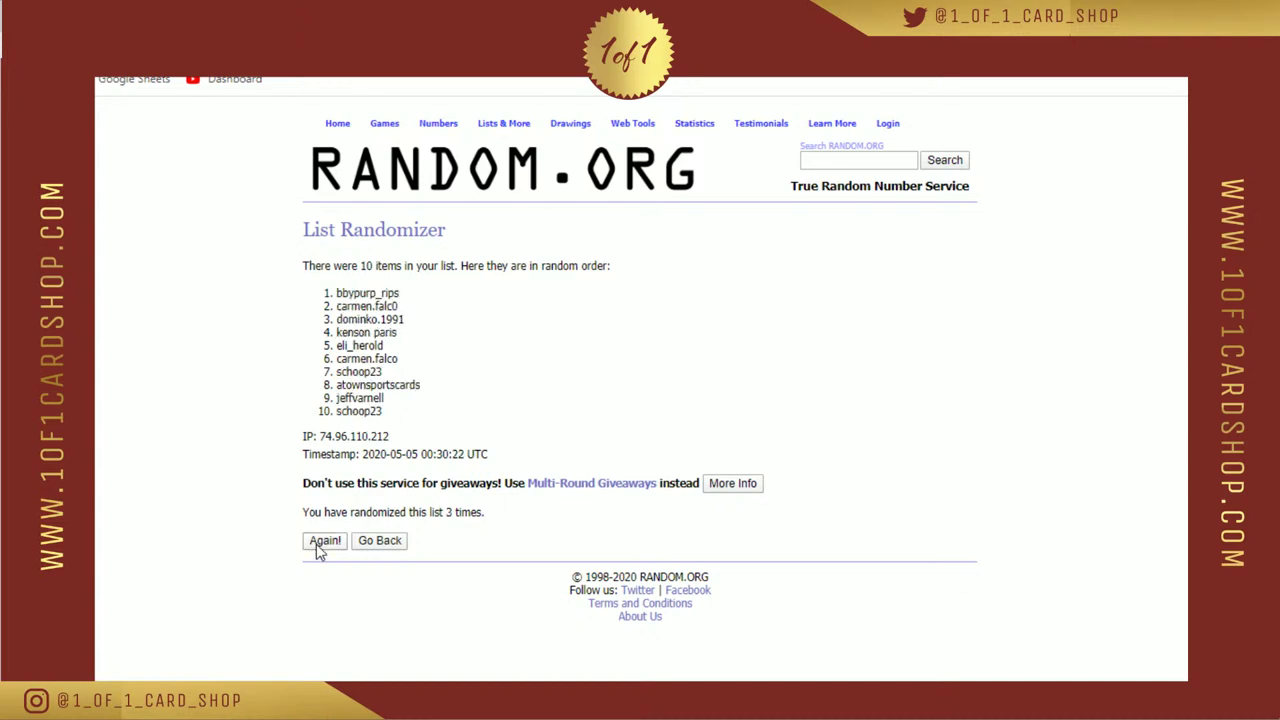
pyautogui.click(324, 541)
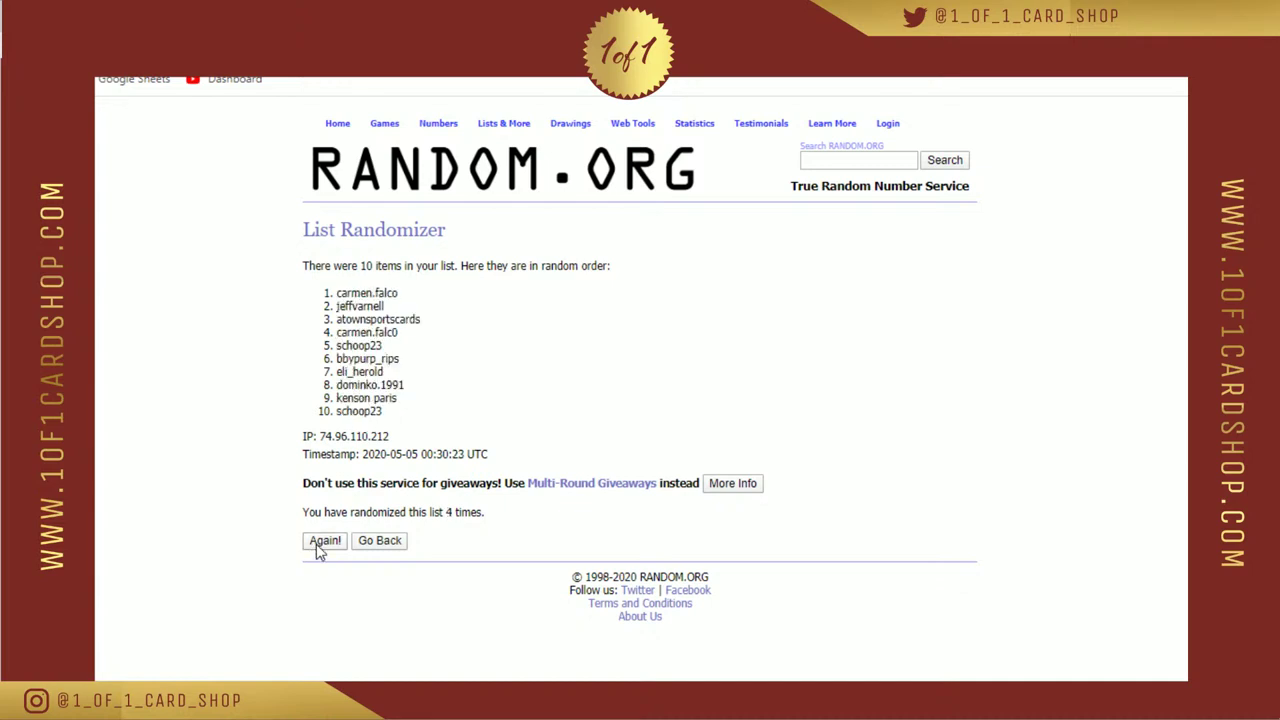
pyautogui.click(320, 545)
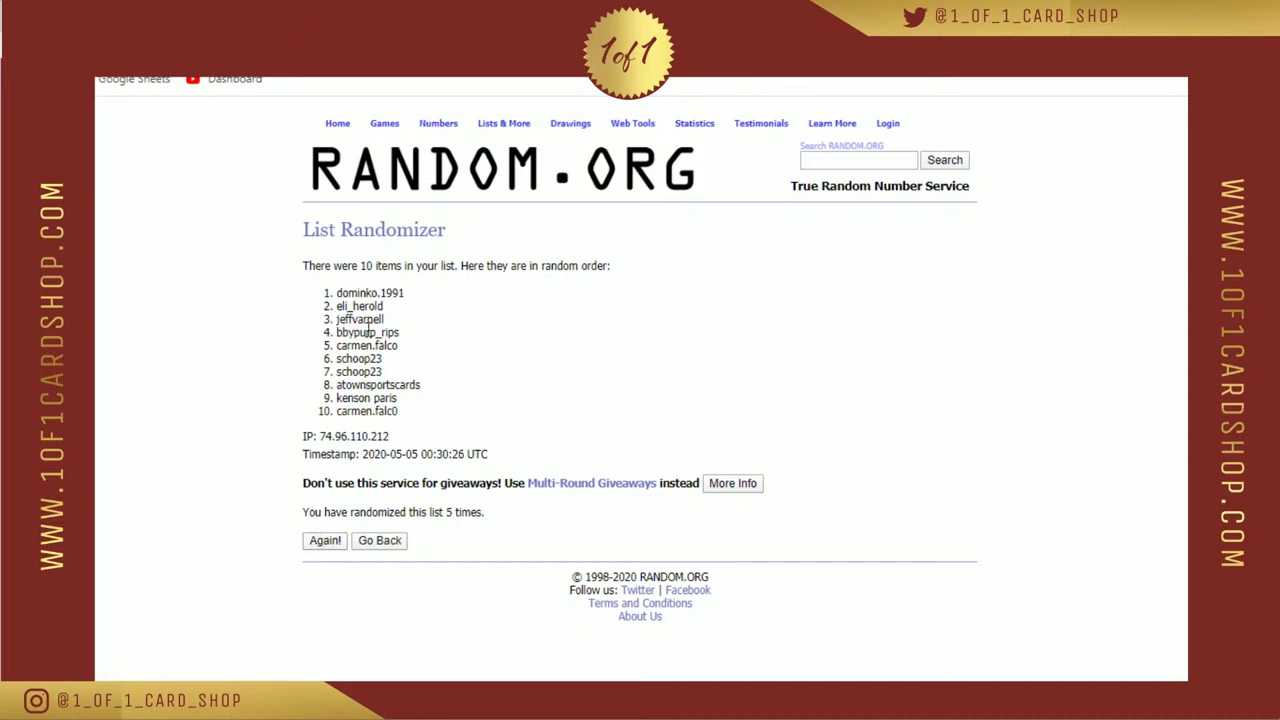
# Select and copy the whole shuffled list of ten names
pyautogui.moveTo(336, 290); pyautogui.dragTo(473, 314)
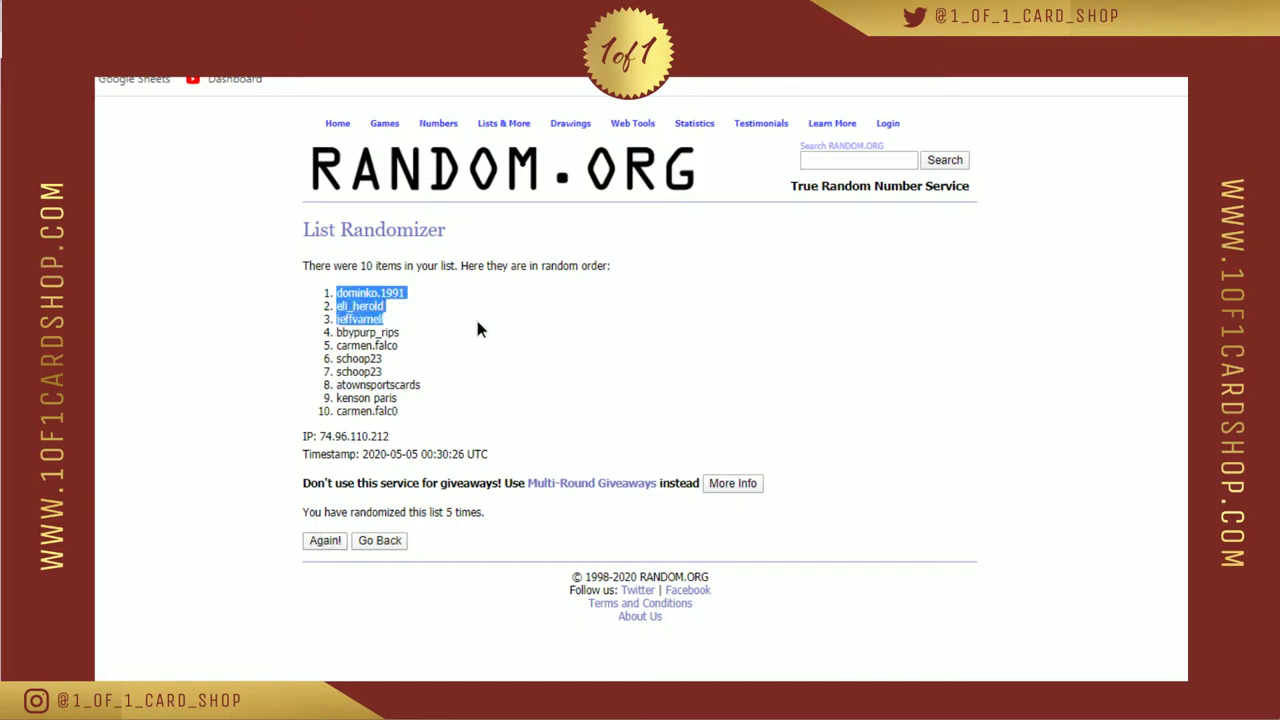
pyautogui.moveTo(390, 297); pyautogui.dragTo(434, 320)
pyautogui.click(436, 326)
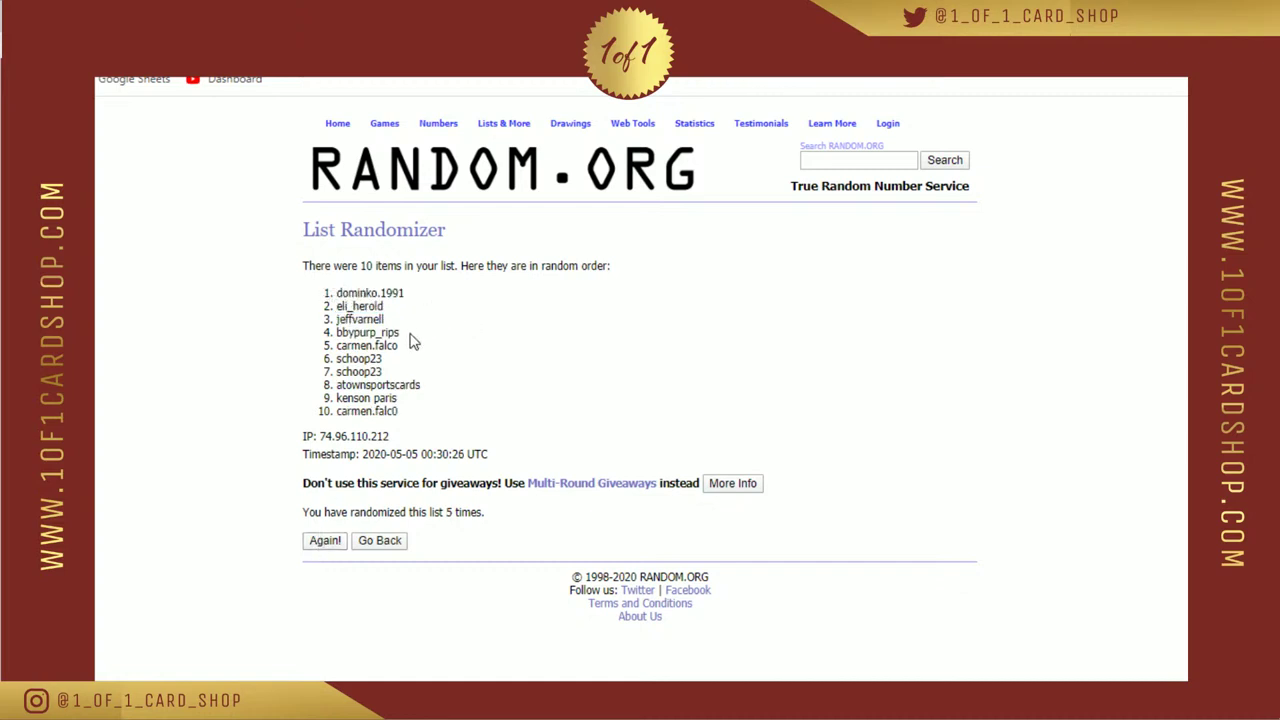
pyautogui.moveTo(400, 416); pyautogui.dragTo(308, 295)
pyautogui.hotkey('ctrl', 'c')
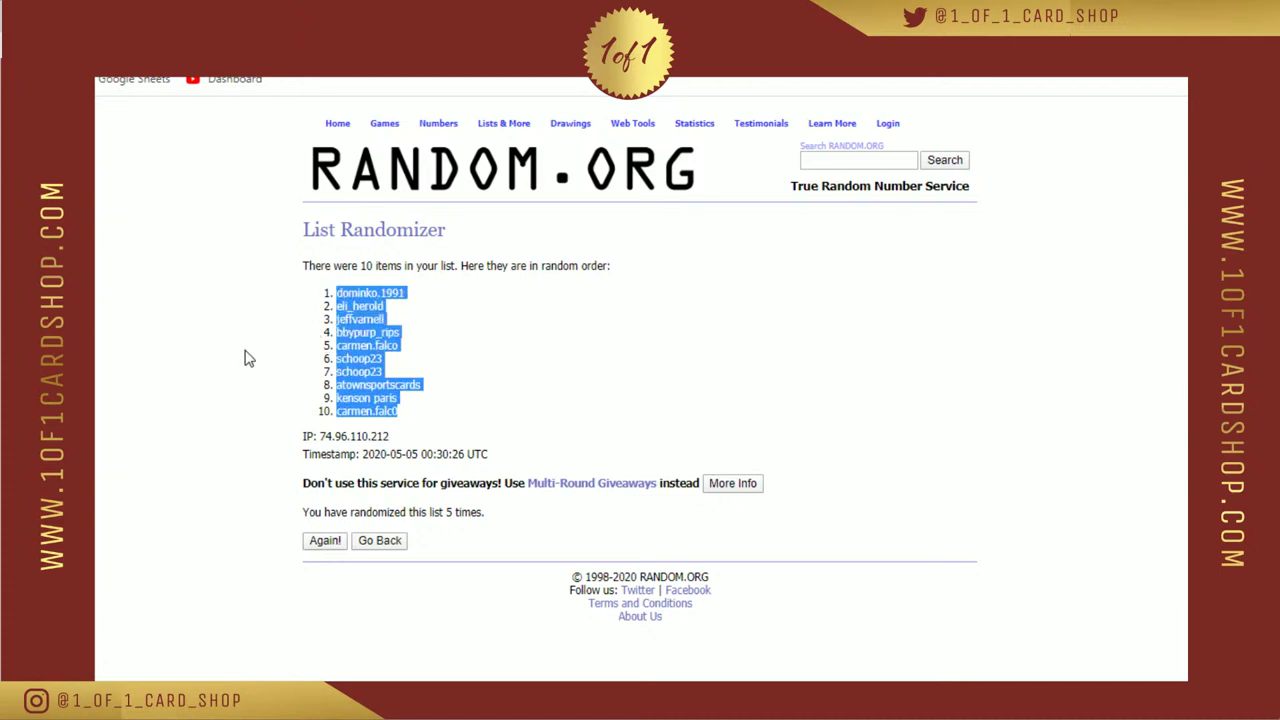
pyautogui.hotkey('ctrl', 'Tab')
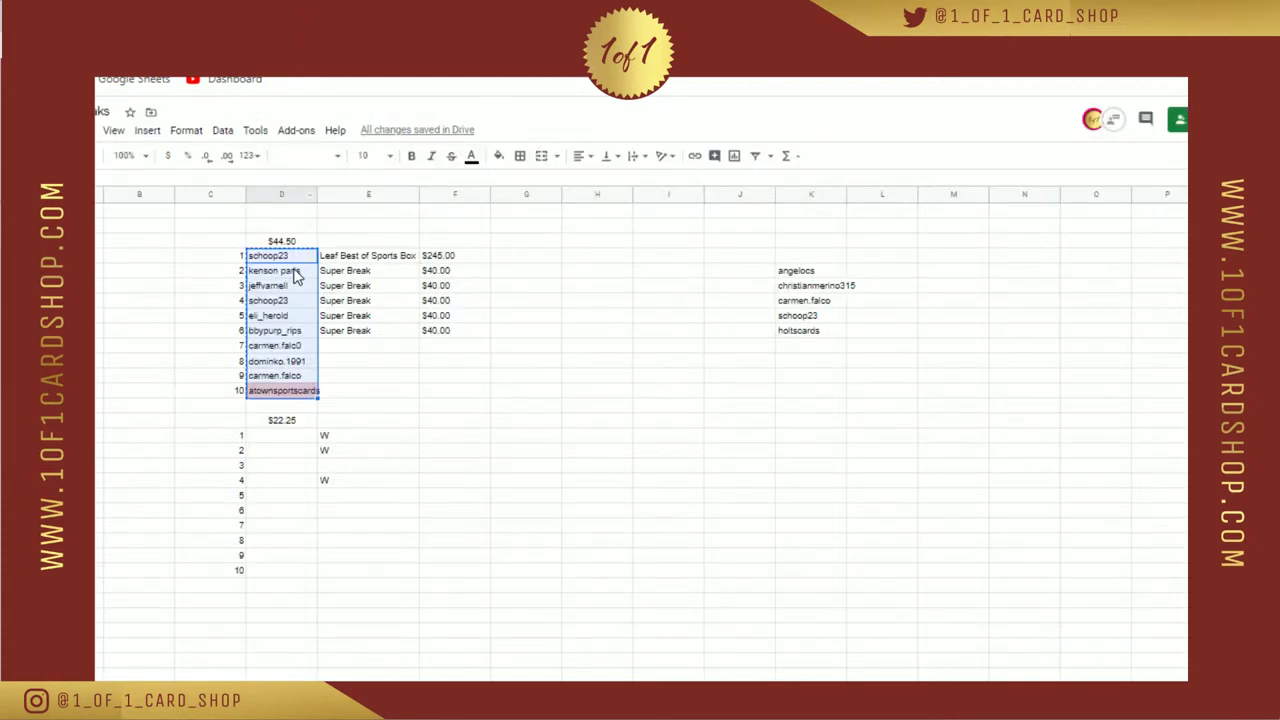
# Paste the shuffled order into D1:D10, then move D7:D10 to the next empty rows of column K
pyautogui.hotkey('ctrl', 'v')
pyautogui.click(296, 269)
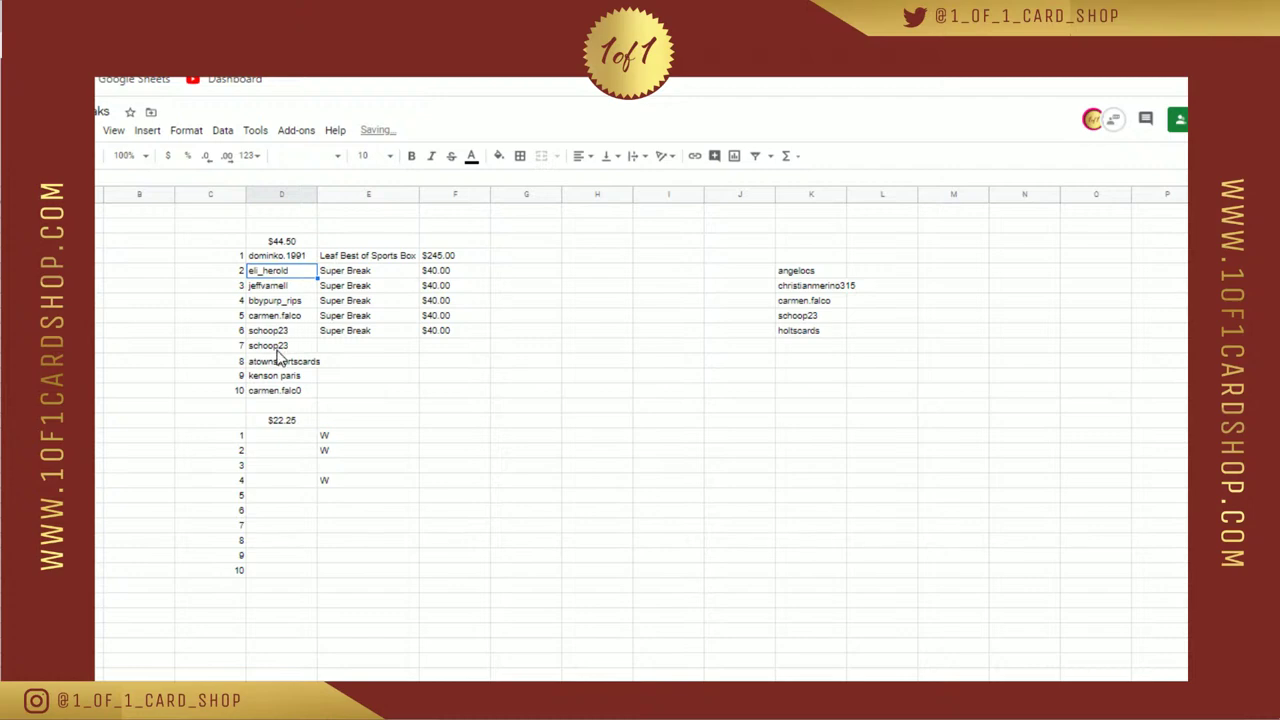
pyautogui.moveTo(285, 347); pyautogui.dragTo(292, 380)
pyautogui.hotkey('ctrl', 'c')
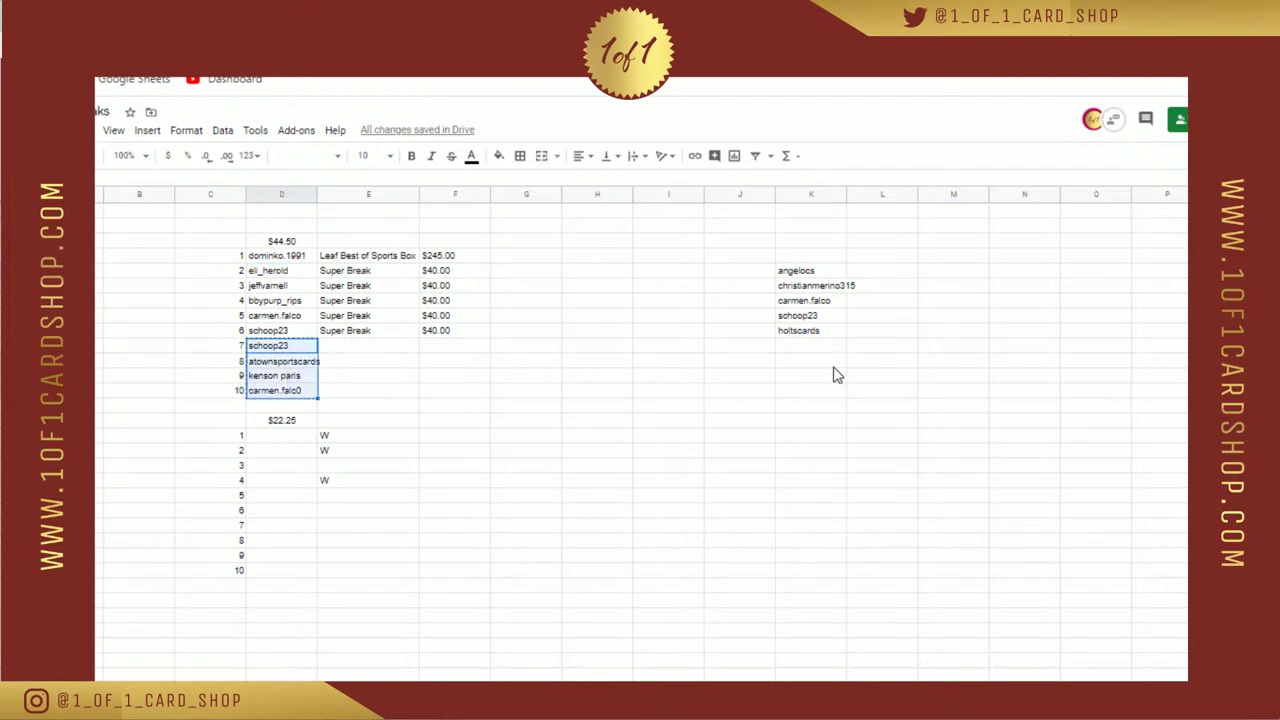
pyautogui.click(821, 336)
pyautogui.hotkey('ctrl', 'v')
pyautogui.click(670, 376)
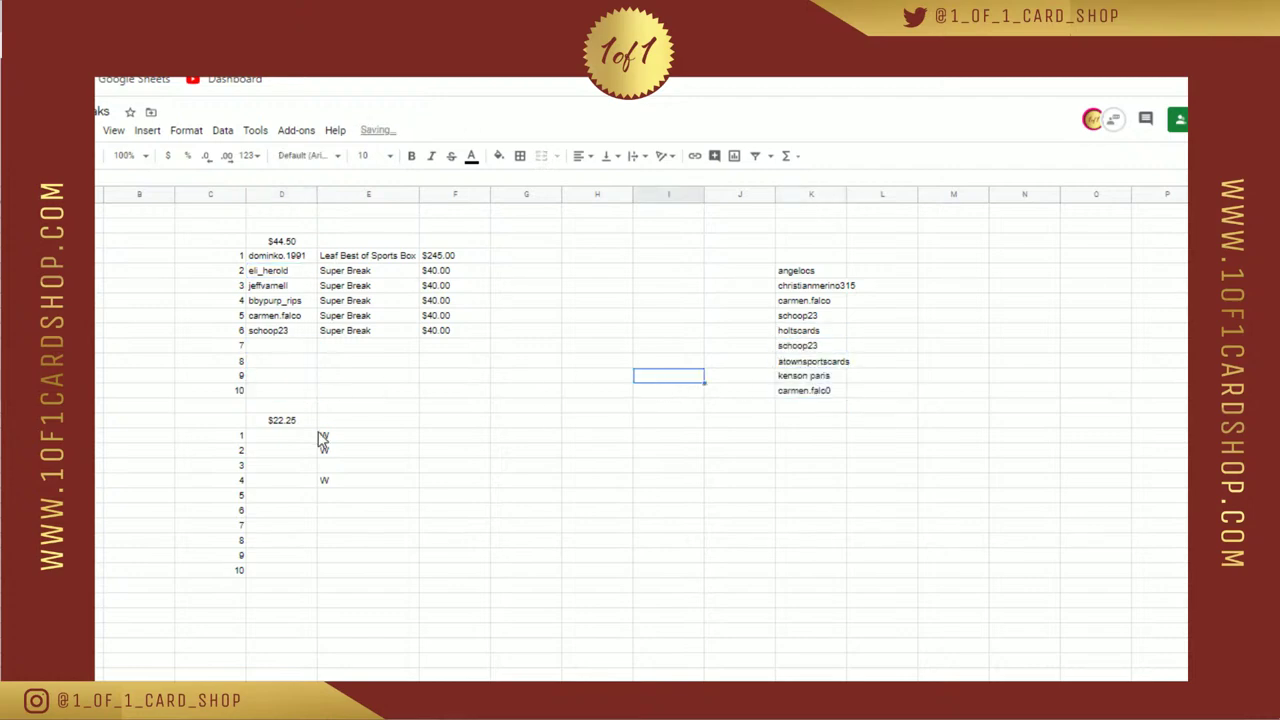
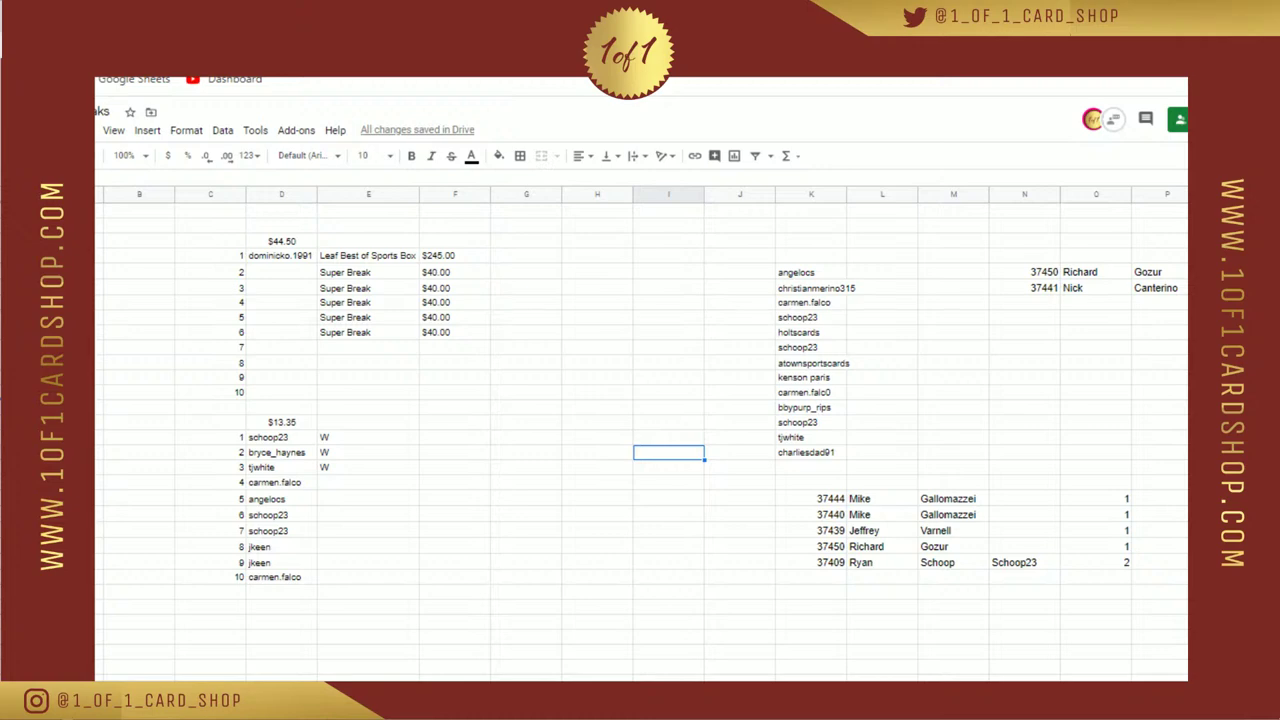
# On the team price sheet, fill all Orioles, White Sox and Padres spots in column L black
pyautogui.hotkey('ctrl', 'shift', 'pagedown')
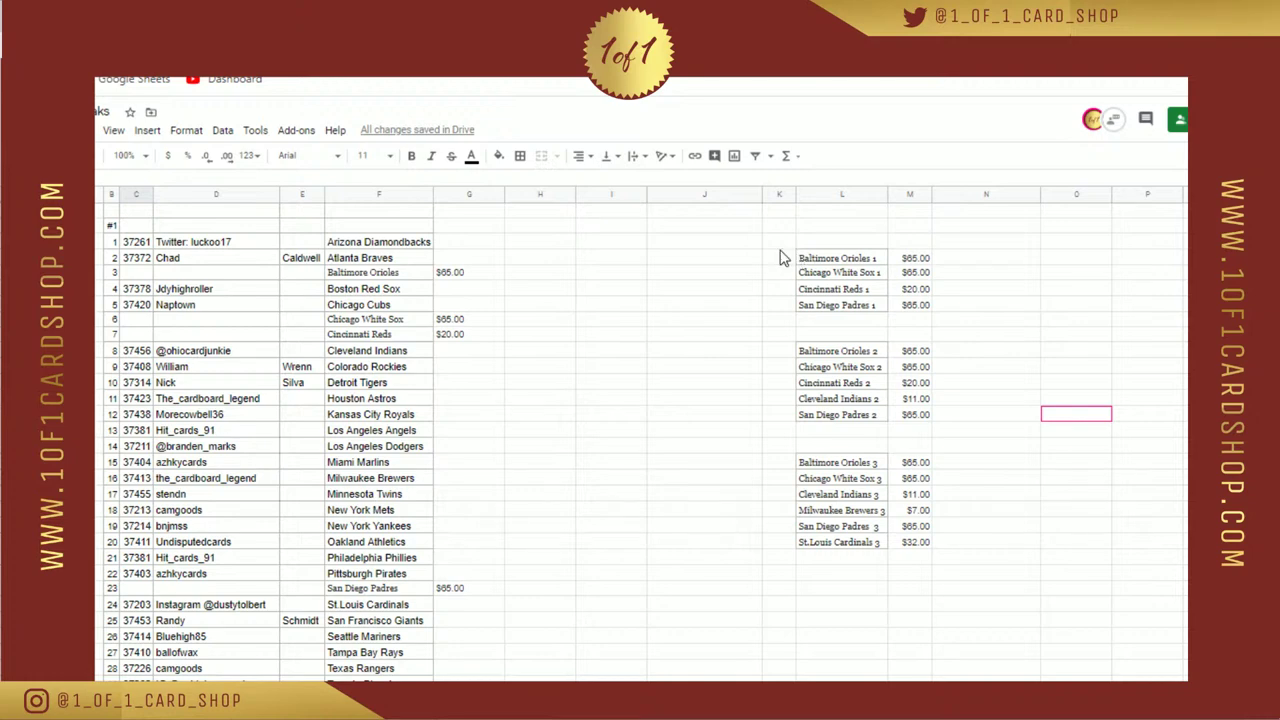
pyautogui.moveTo(825, 260); pyautogui.dragTo(868, 285)
pyautogui.keyDown('ctrl'); pyautogui.click(867, 304); pyautogui.keyUp('ctrl')
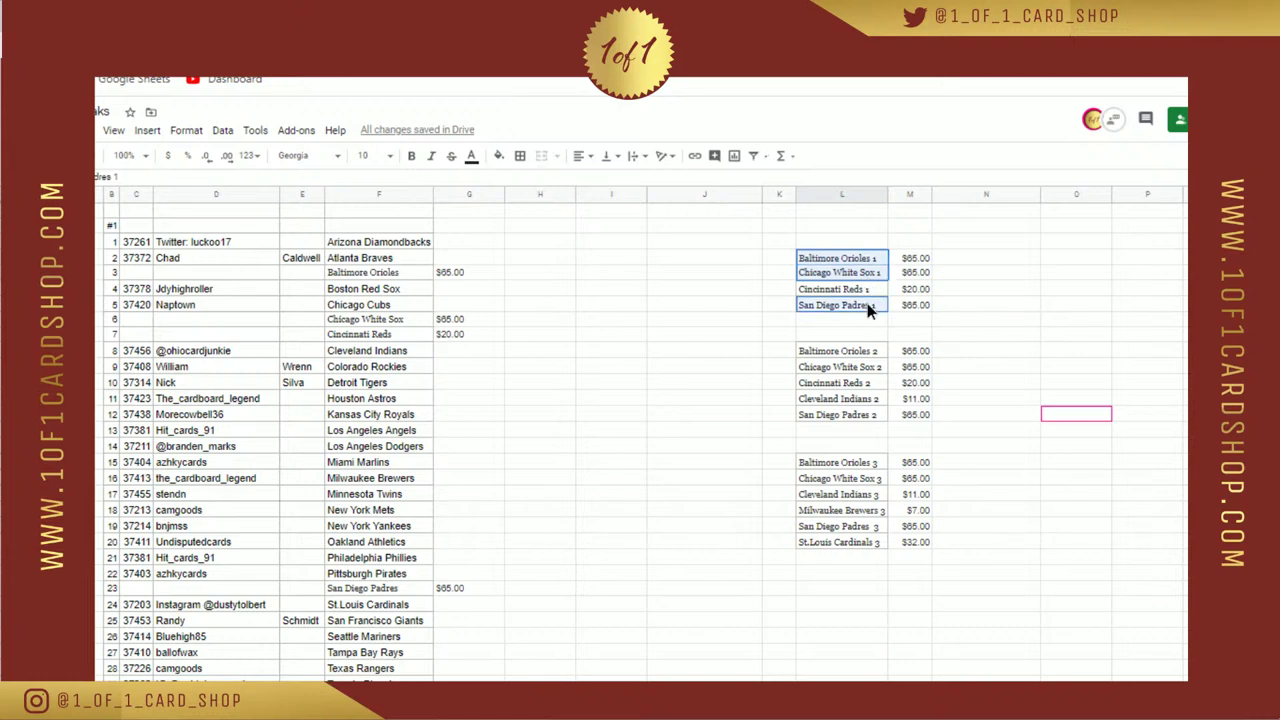
pyautogui.moveTo(847, 355); pyautogui.dragTo(848, 370)
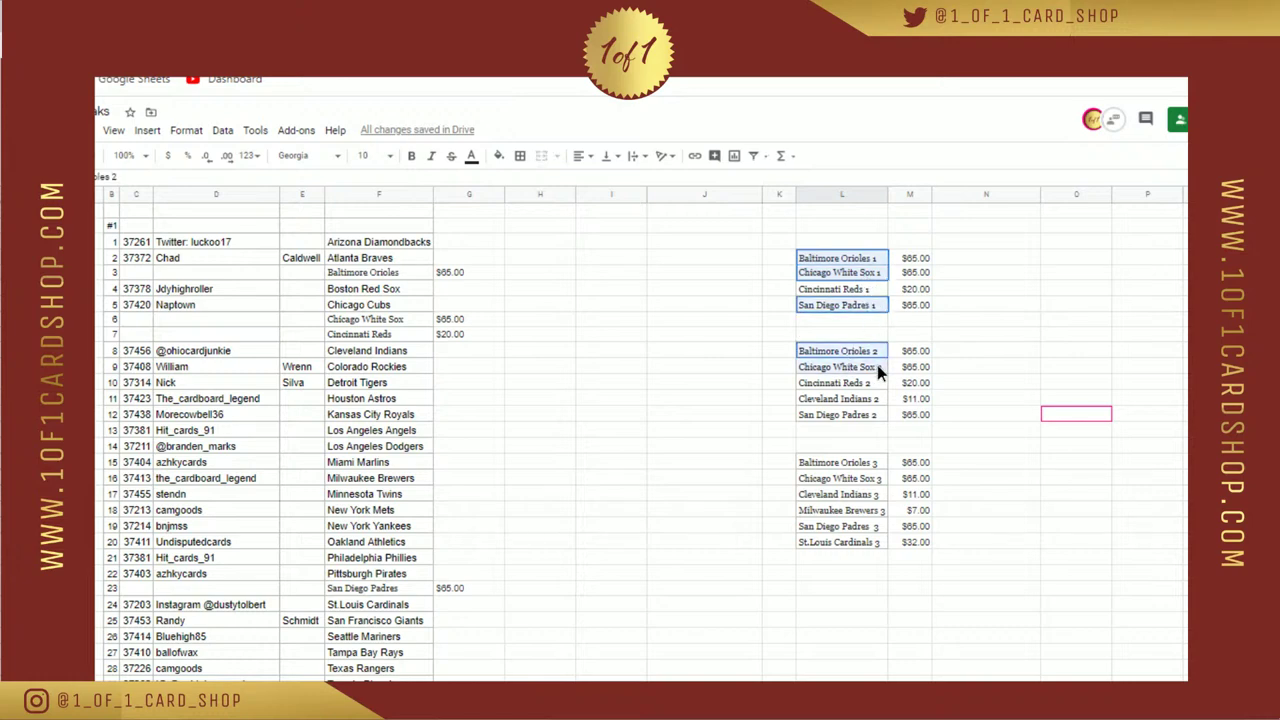
pyautogui.keyDown('ctrl'); pyautogui.click(842, 414); pyautogui.keyUp('ctrl')
pyautogui.keyDown('ctrl'); pyautogui.click(845, 465); pyautogui.keyUp('ctrl')
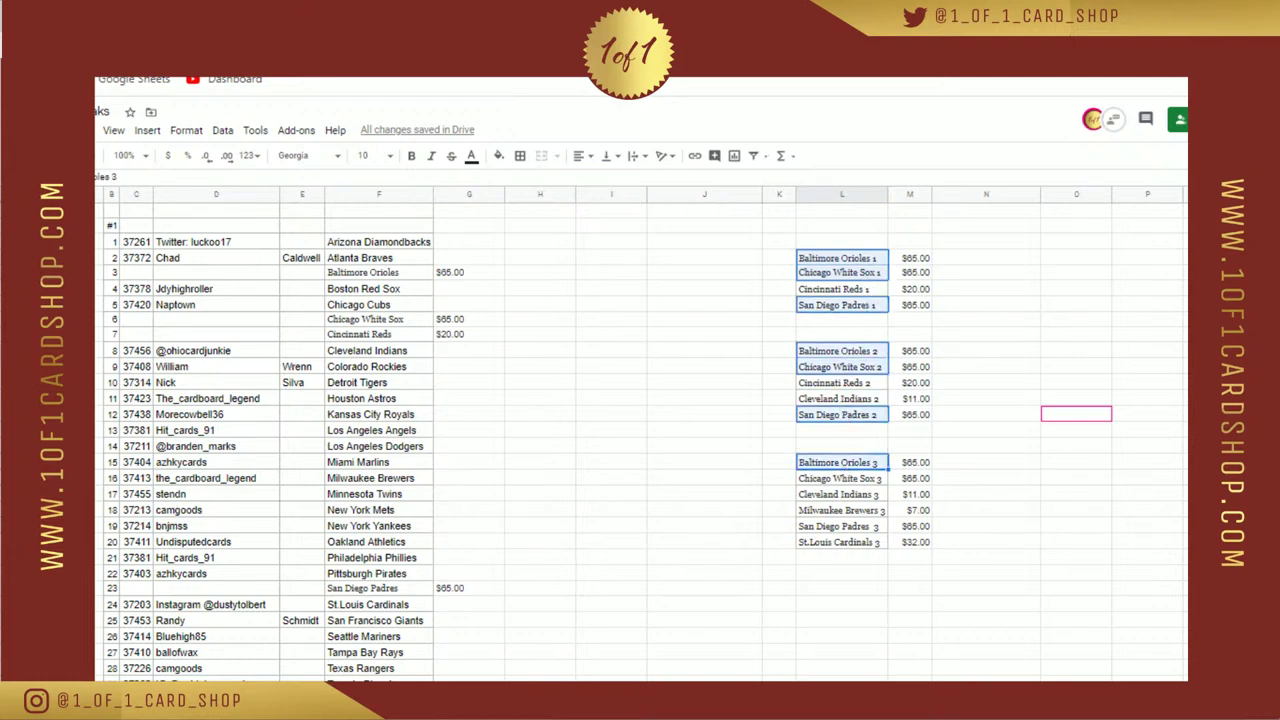
pyautogui.keyDown('ctrl'); pyautogui.click(851, 482); pyautogui.keyUp('ctrl')
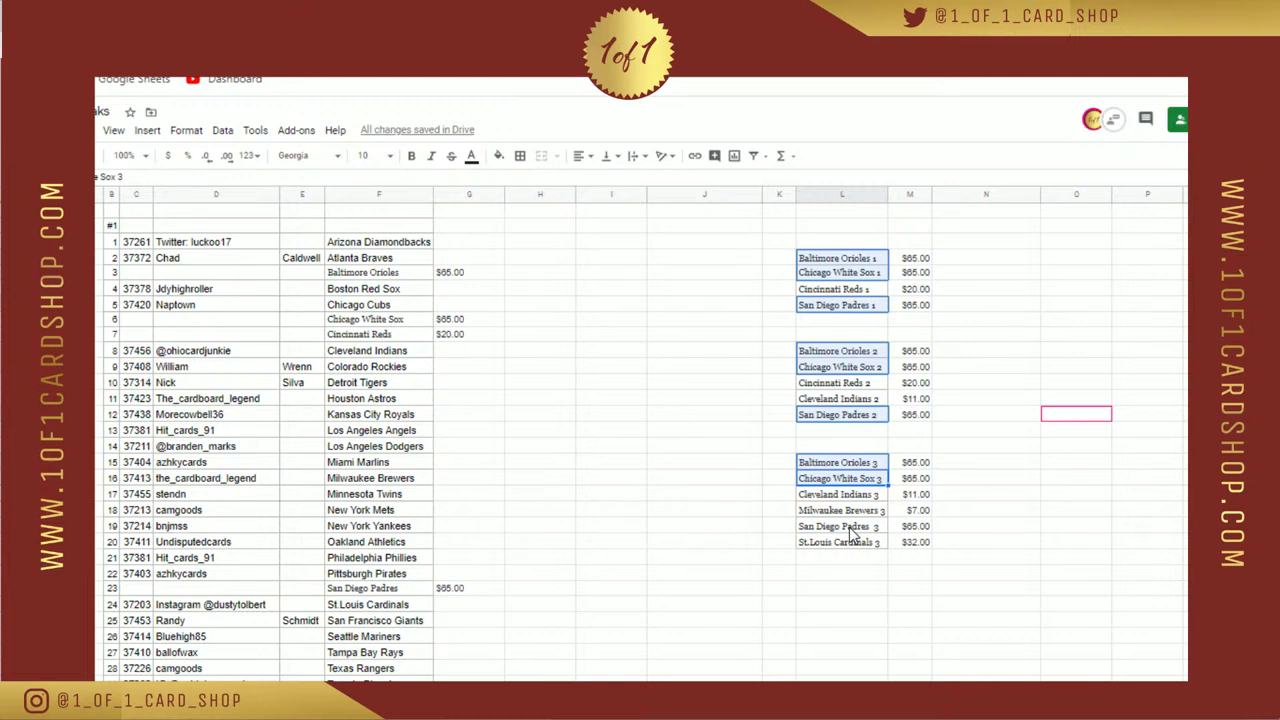
pyautogui.keyDown('ctrl'); pyautogui.click(852, 527); pyautogui.keyUp('ctrl')
pyautogui.click(498, 157)
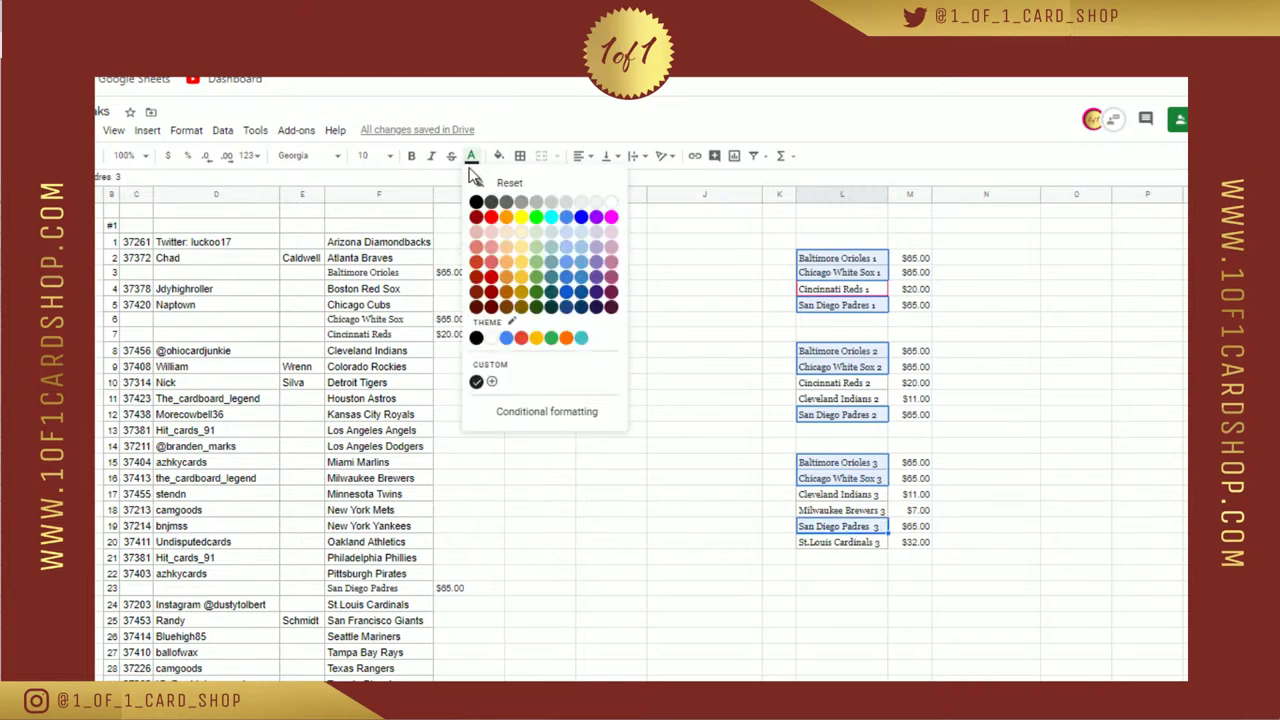
pyautogui.click(504, 201)
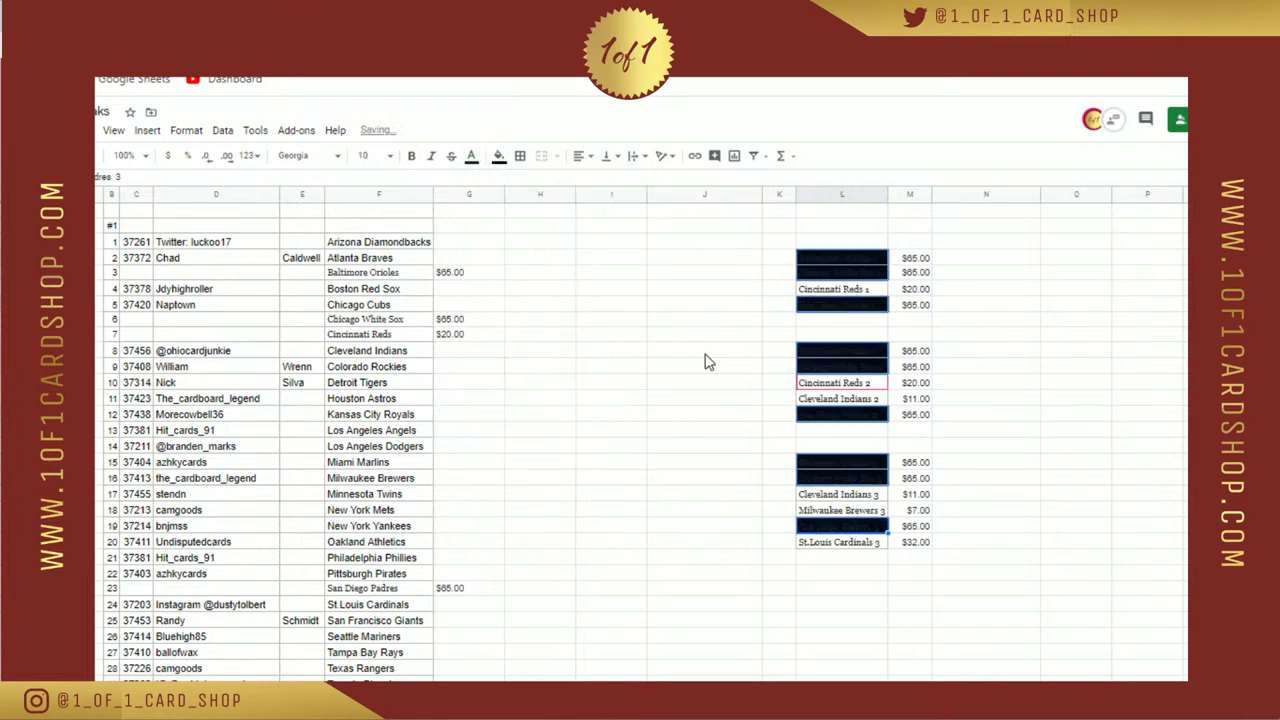
pyautogui.click(992, 399)
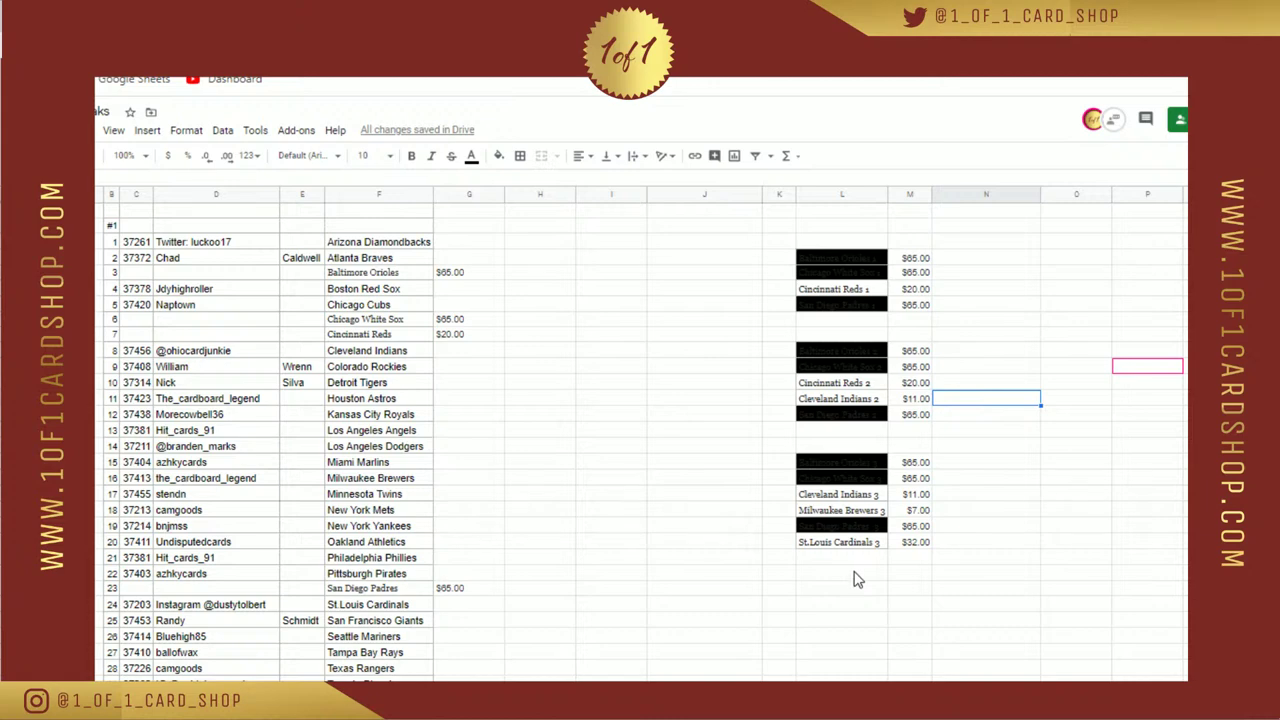
# Review the team list, checking Cincinnati Reds 1, Cleveland Indians 2, Milwaukee Brewers 3 and St.Louis Cardinals 3
pyautogui.moveTo(855, 562); pyautogui.dragTo(860, 180)
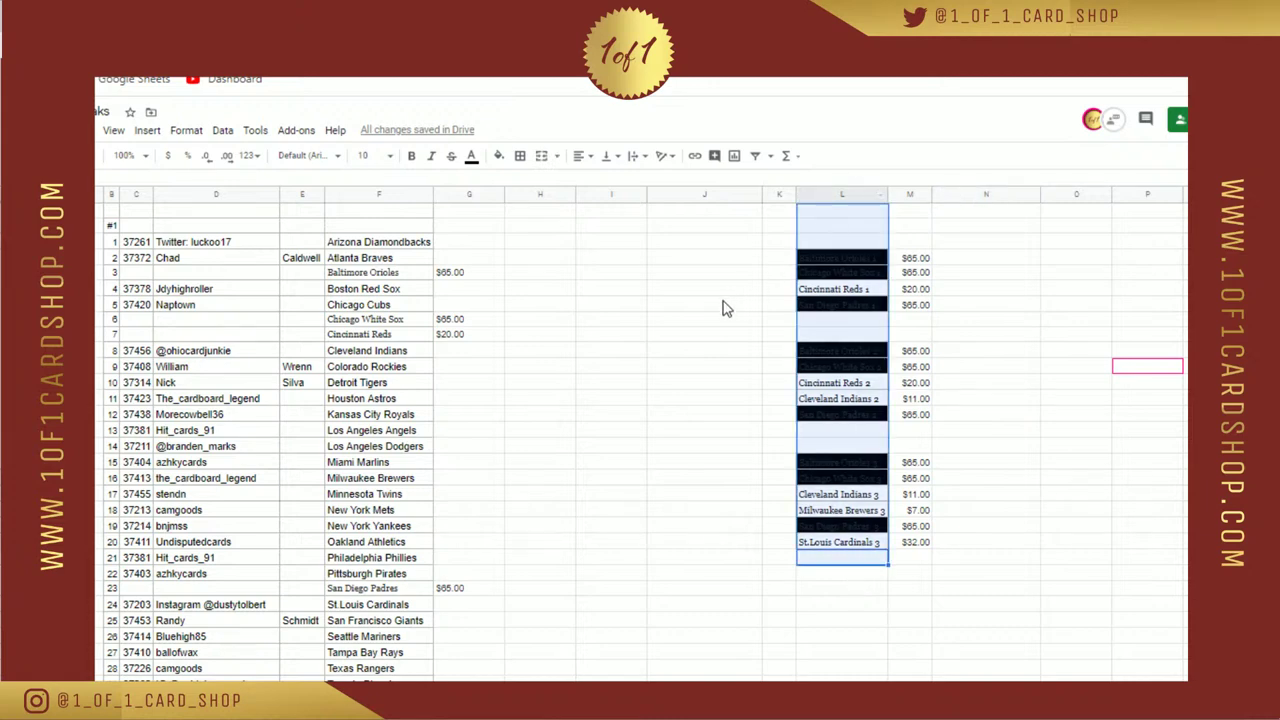
pyautogui.click(676, 308)
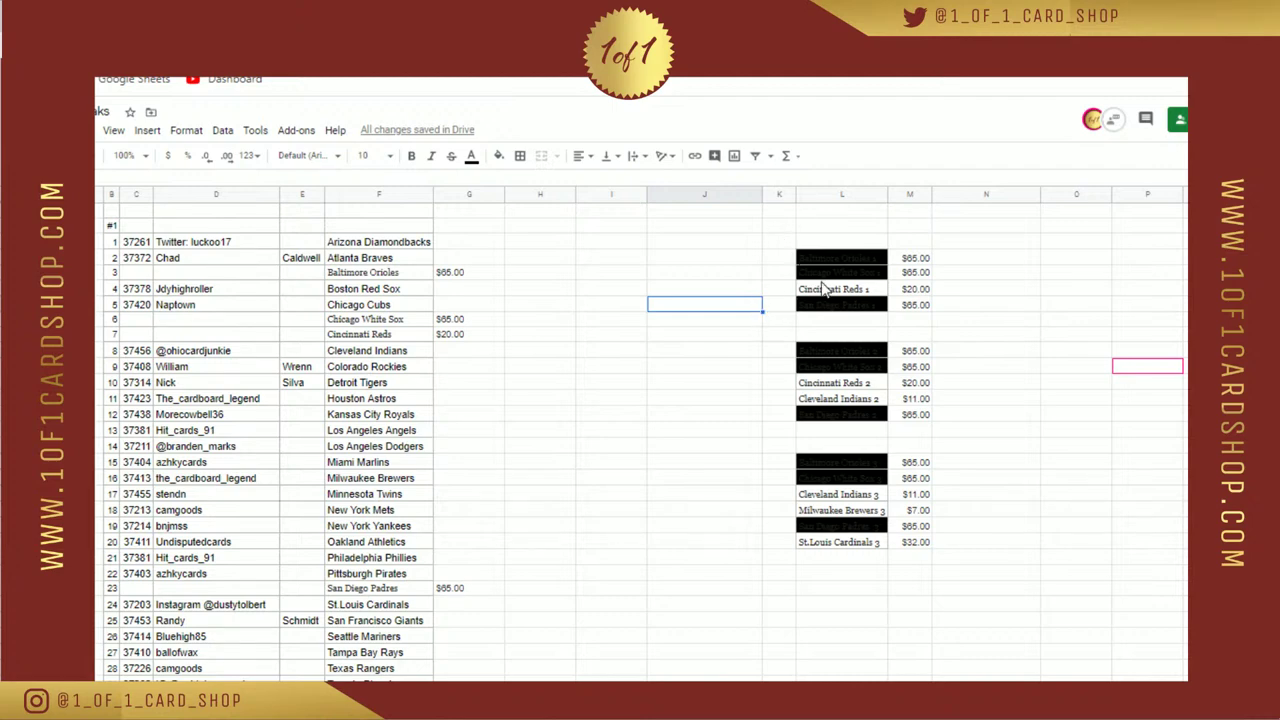
pyautogui.click(826, 291)
pyautogui.click(851, 398)
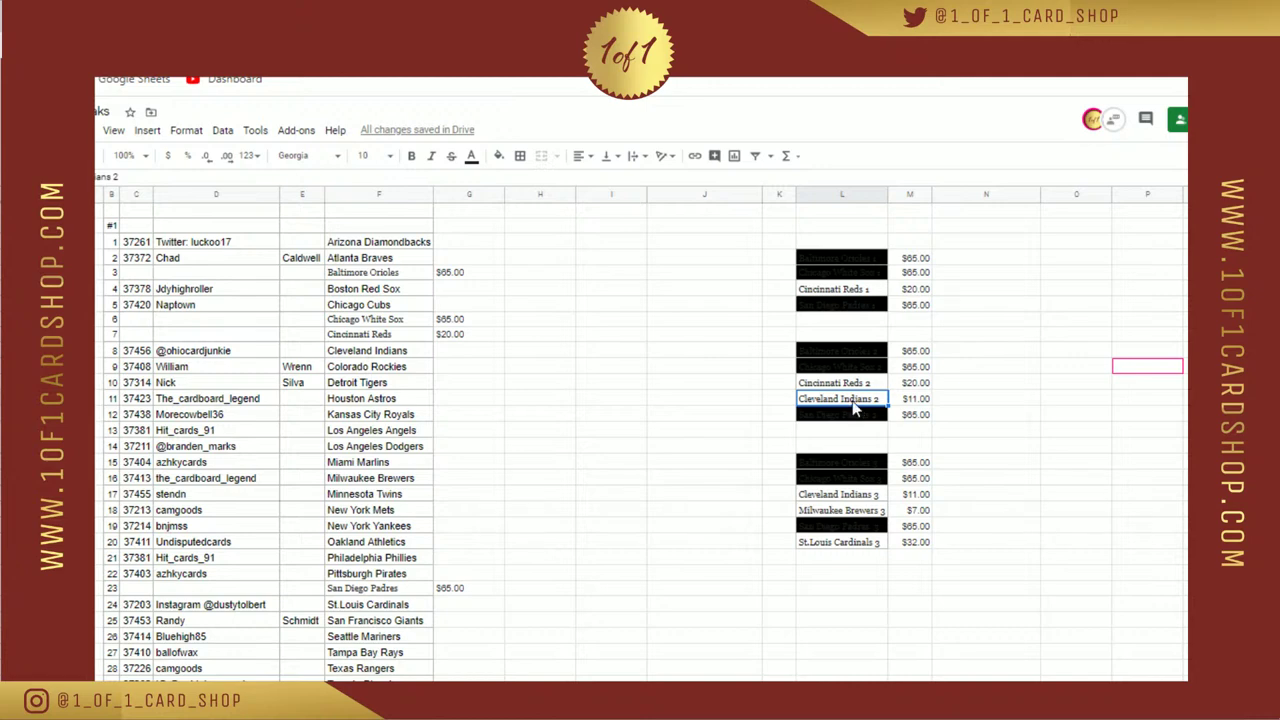
pyautogui.click(860, 511)
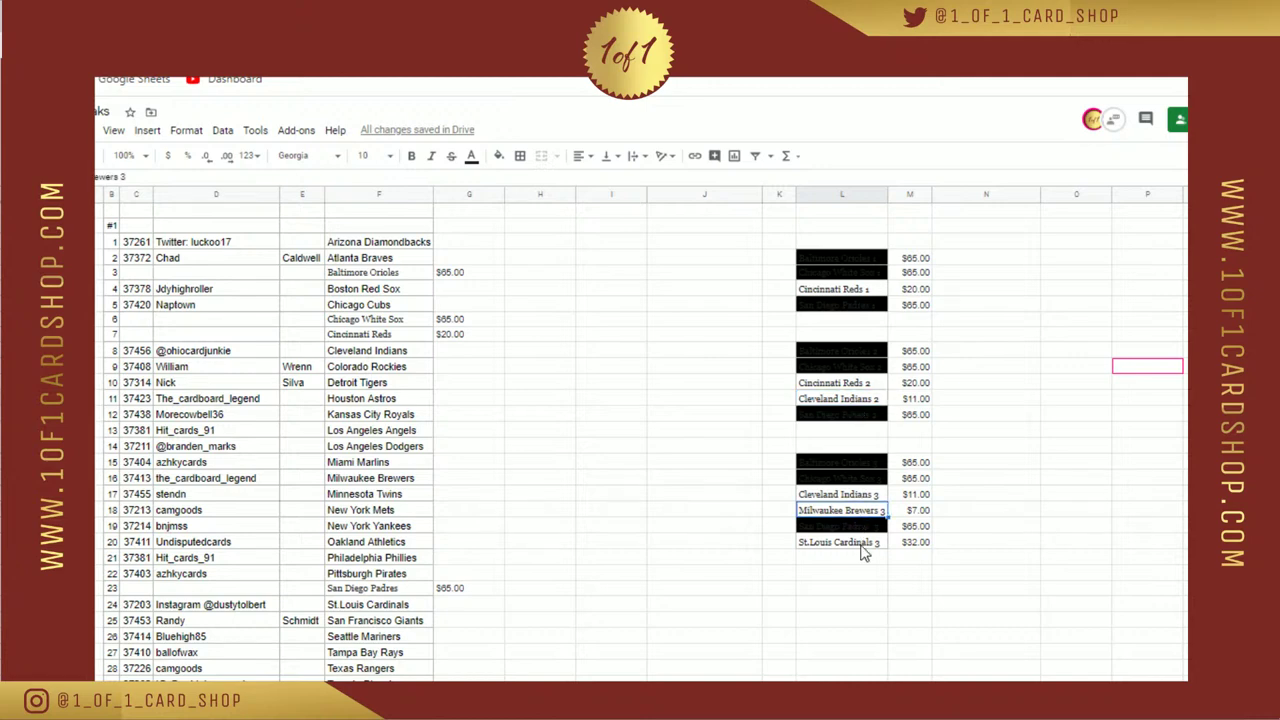
pyautogui.click(861, 545)
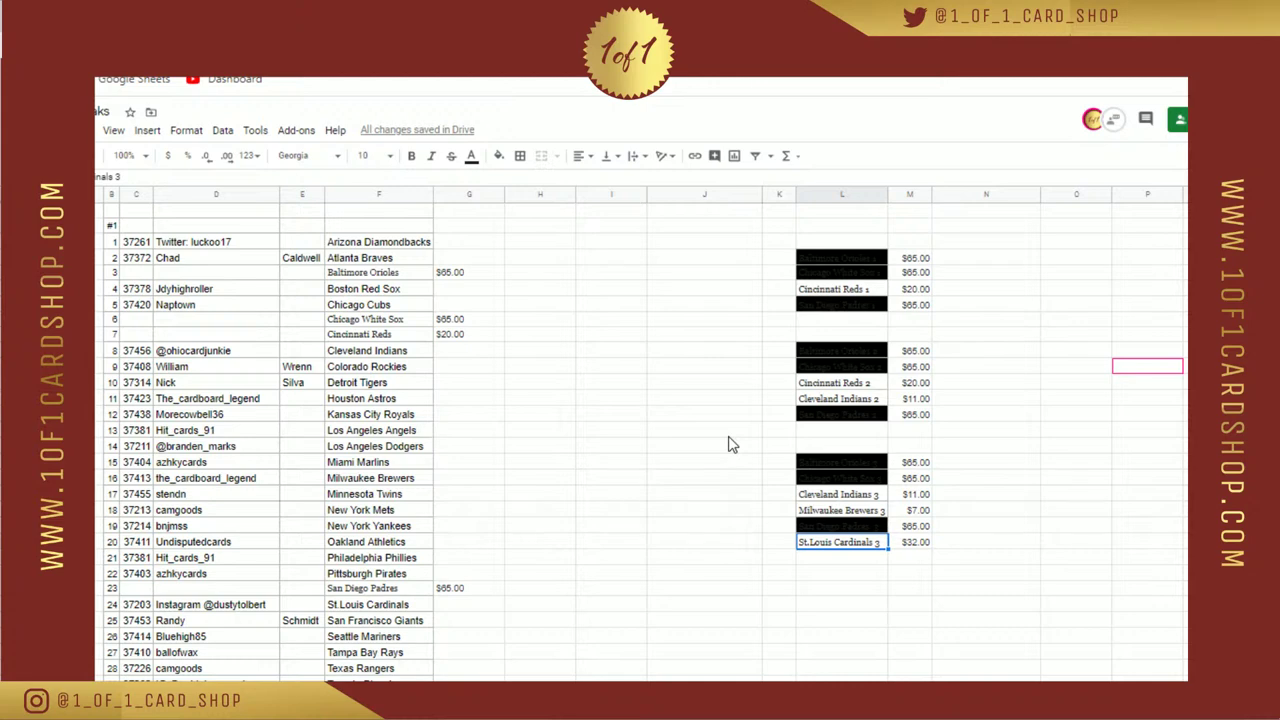
# Reset the fill on L2:L21 to remove the black, then select the first four teams and prices
pyautogui.moveTo(845, 258); pyautogui.dragTo(866, 563)
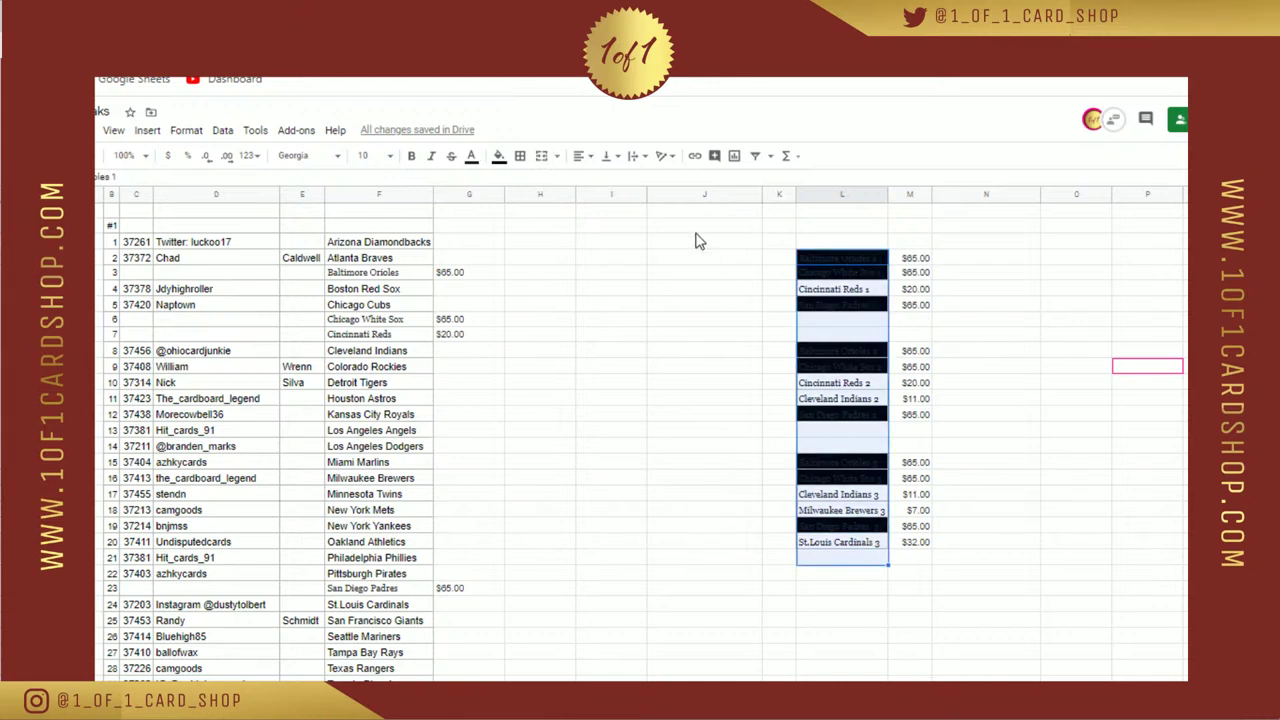
pyautogui.click(498, 155)
pyautogui.click(520, 180)
pyautogui.click(810, 352)
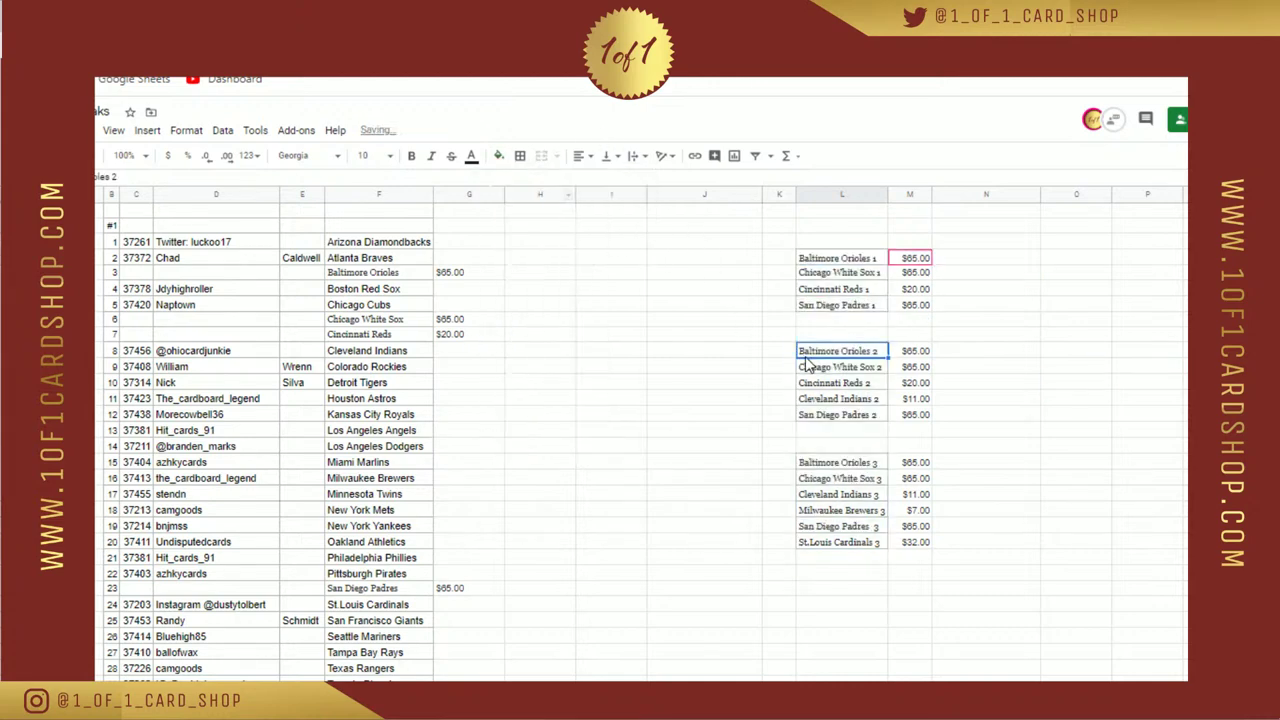
pyautogui.moveTo(809, 257); pyautogui.dragTo(895, 310)
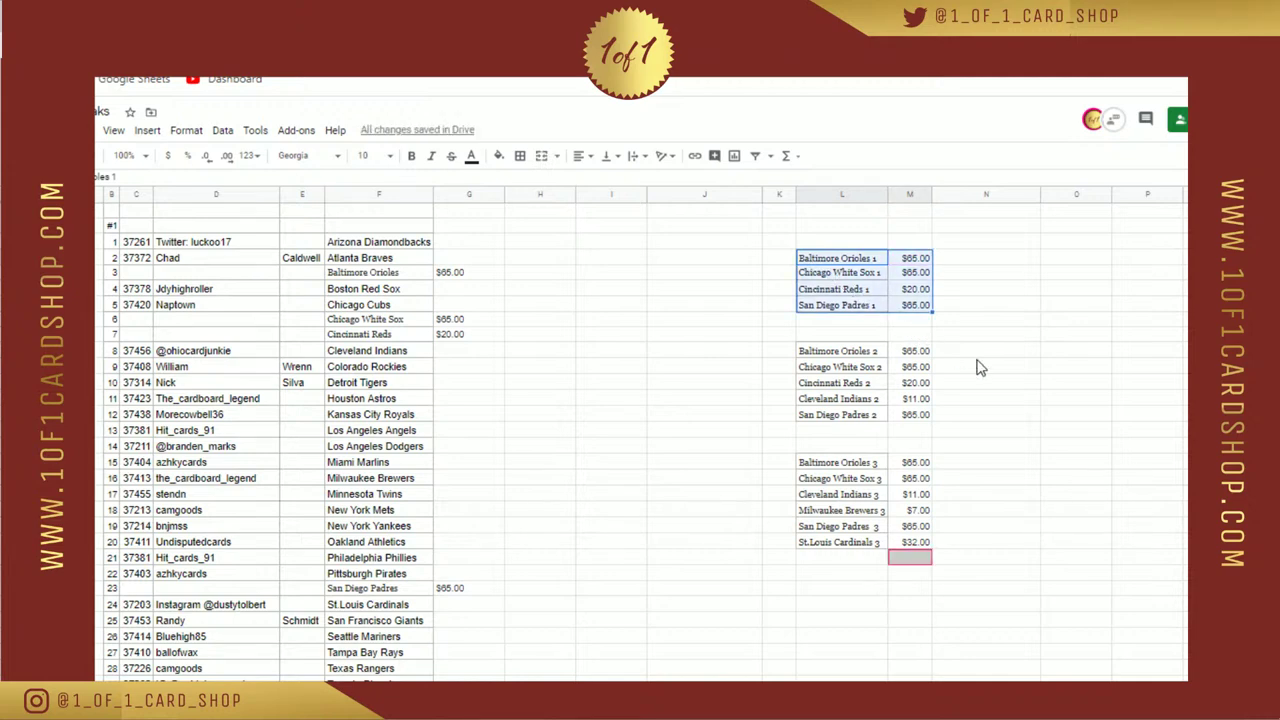
pyautogui.click(1018, 386)
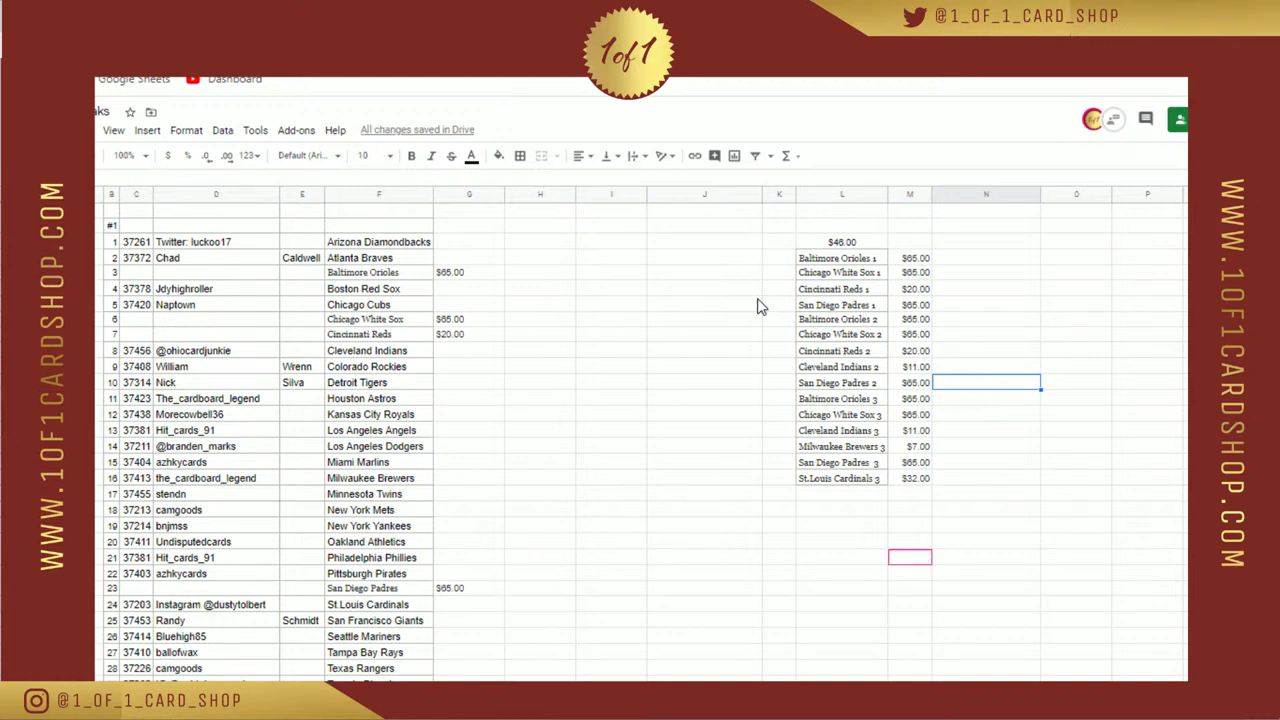
# Widen column K, then check the team names in column L and prices in column M
pyautogui.click(843, 244)
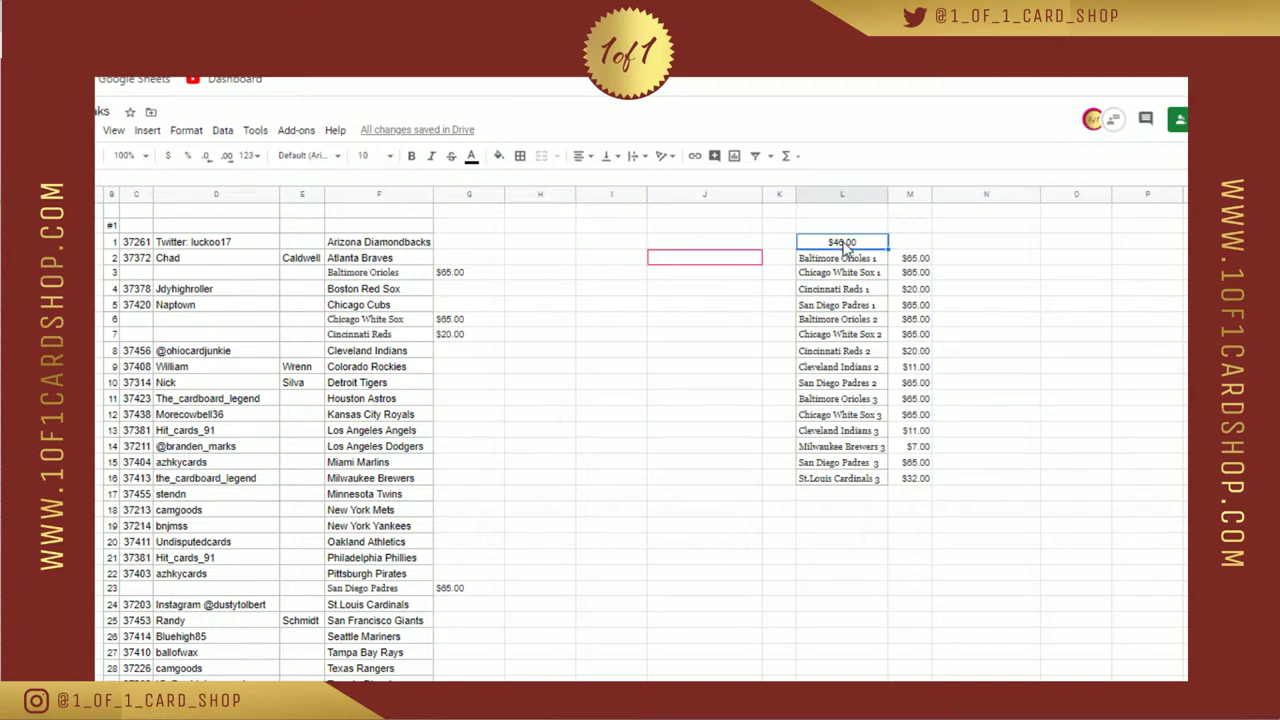
pyautogui.click(777, 245)
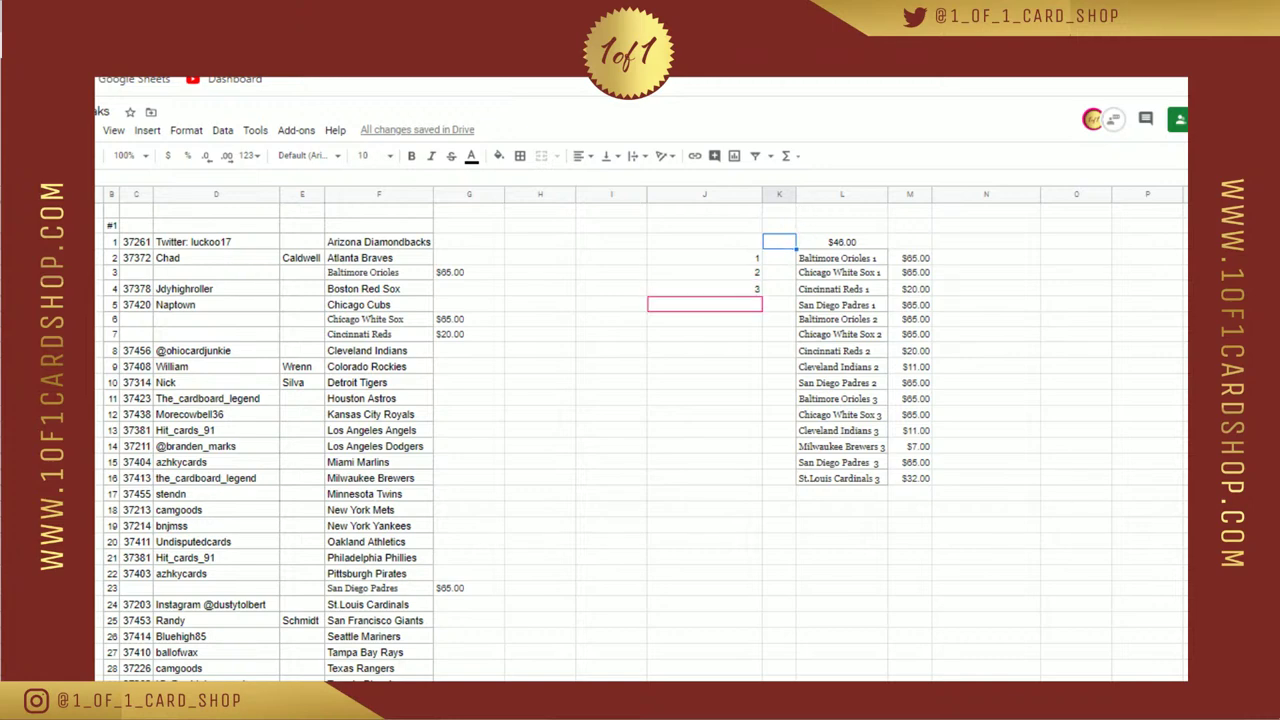
pyautogui.moveTo(796, 196); pyautogui.dragTo(866, 210)
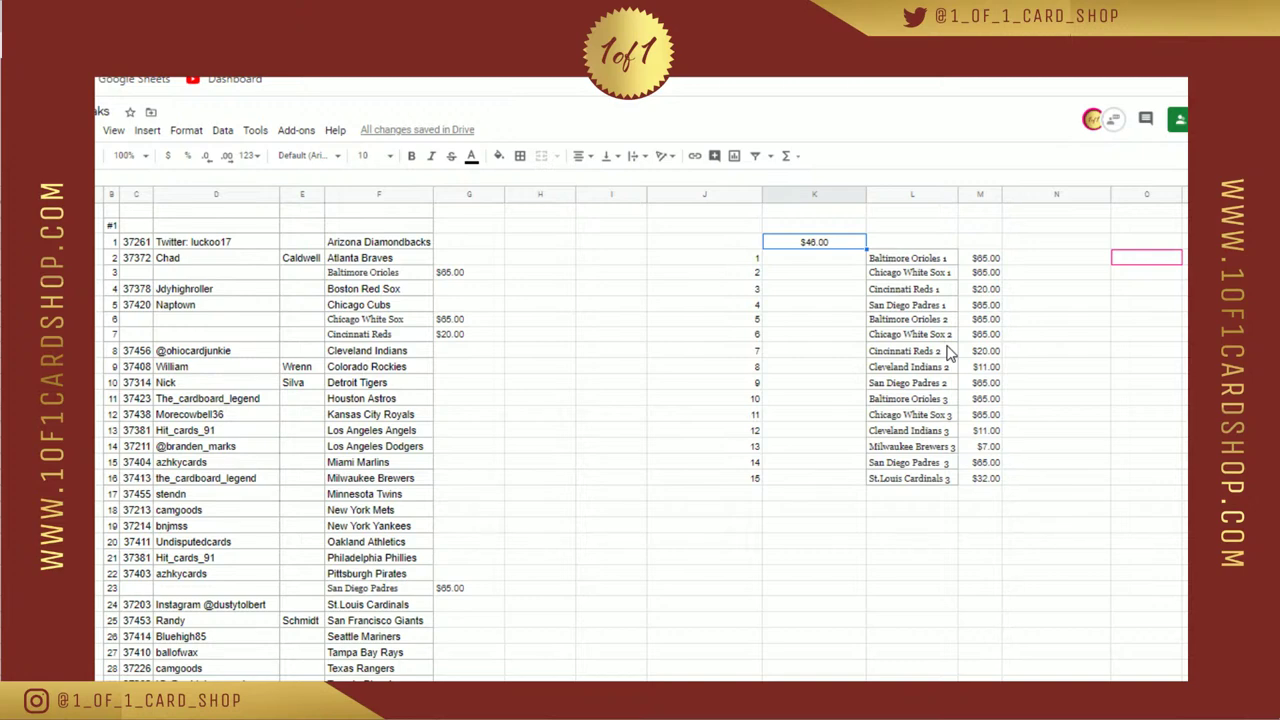
pyautogui.moveTo(920, 262); pyautogui.dragTo(925, 485)
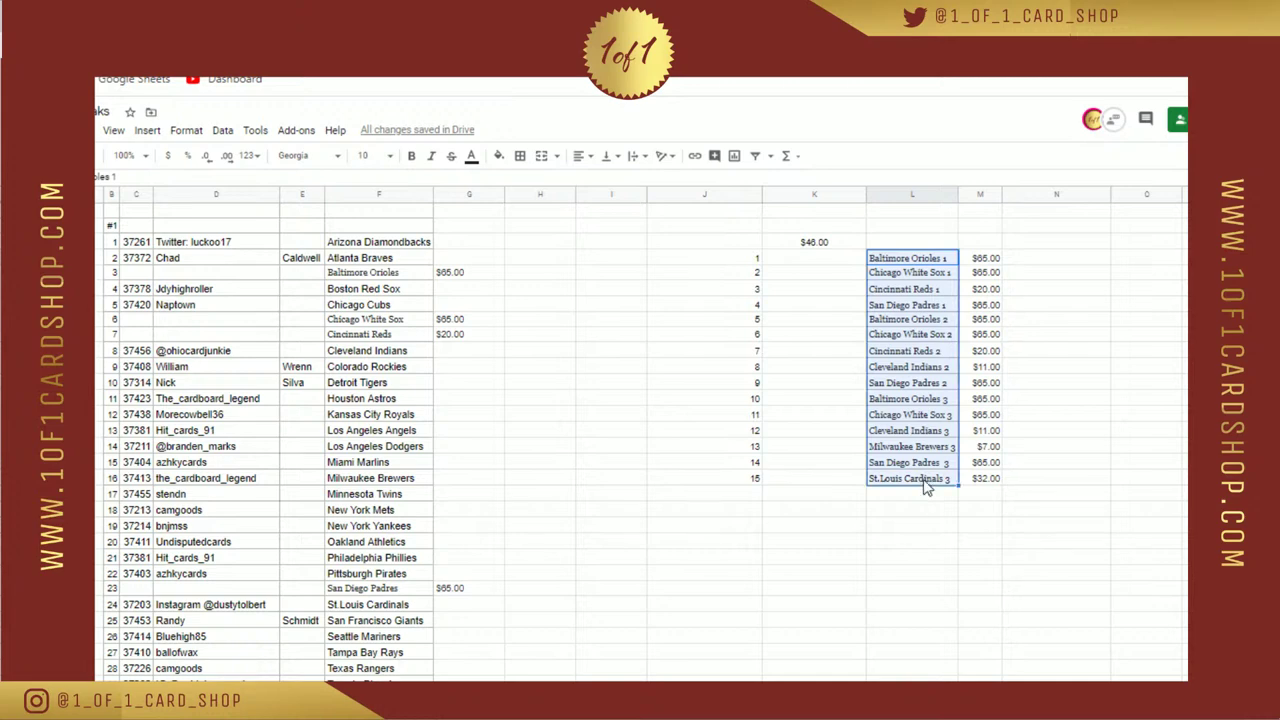
pyautogui.click(927, 497)
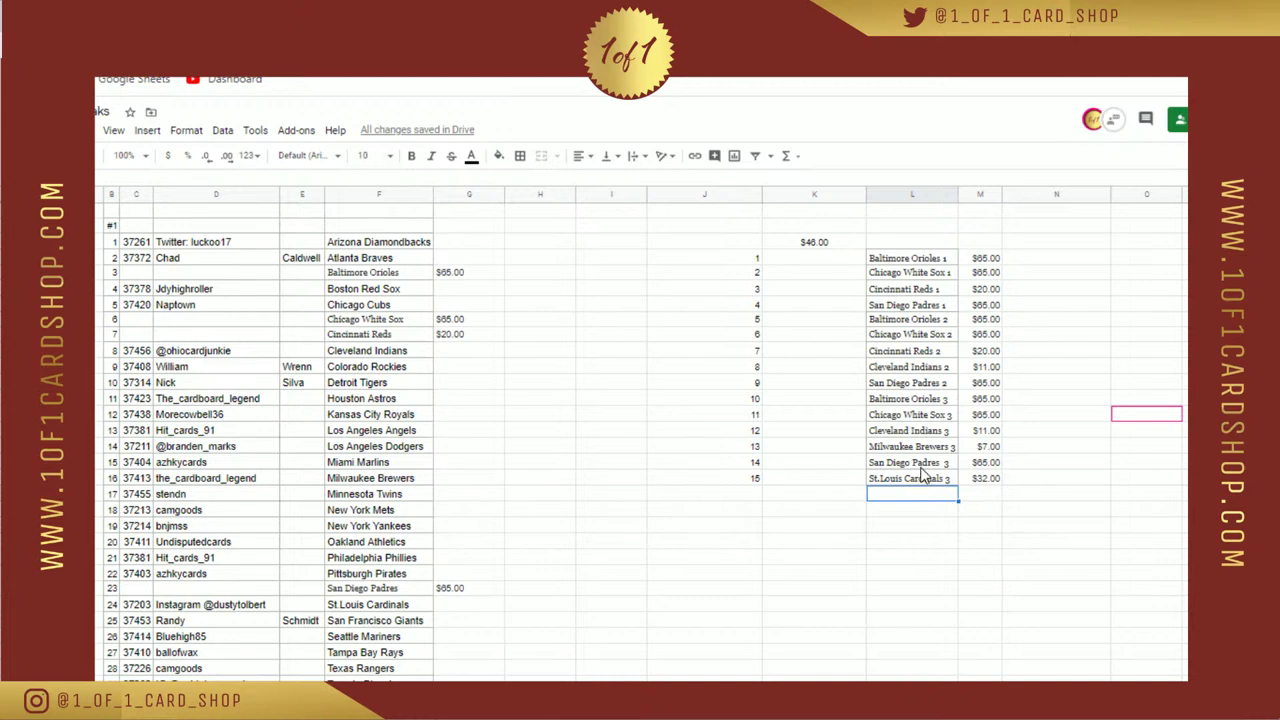
pyautogui.moveTo(999, 256); pyautogui.dragTo(995, 490)
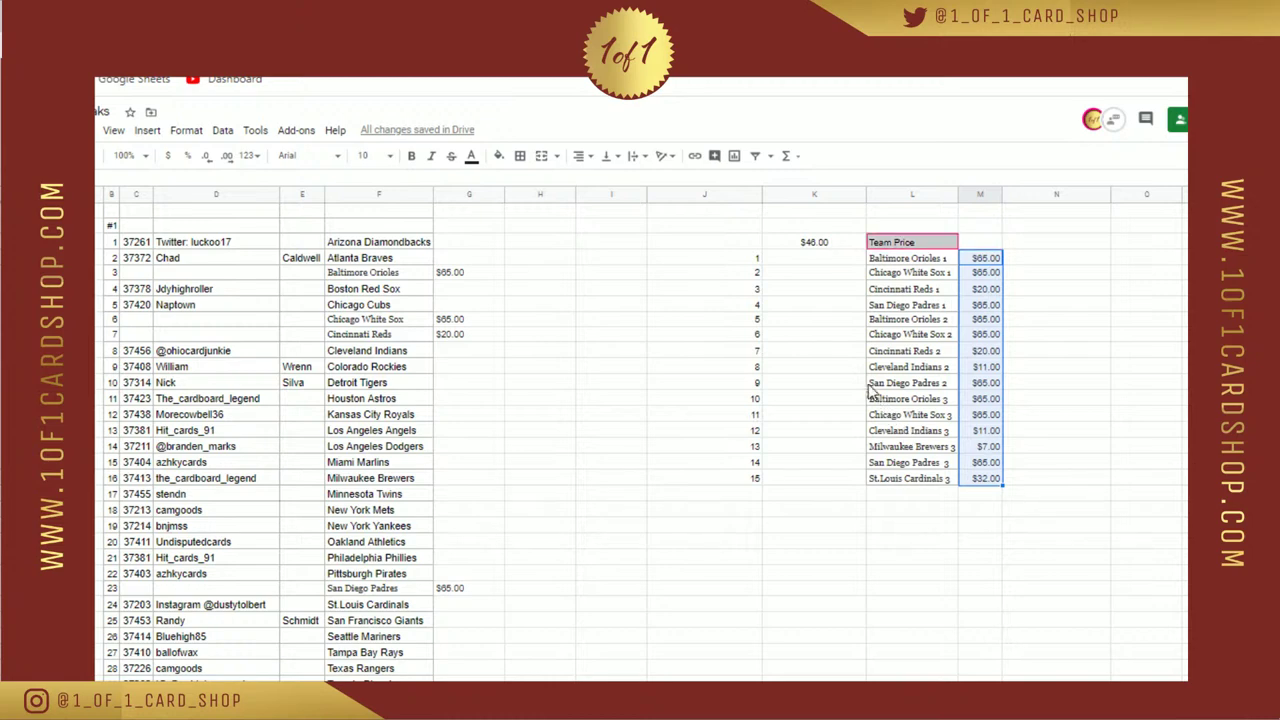
# Fill the buyer cells K2:K16 light pink
pyautogui.moveTo(800, 258); pyautogui.dragTo(807, 480)
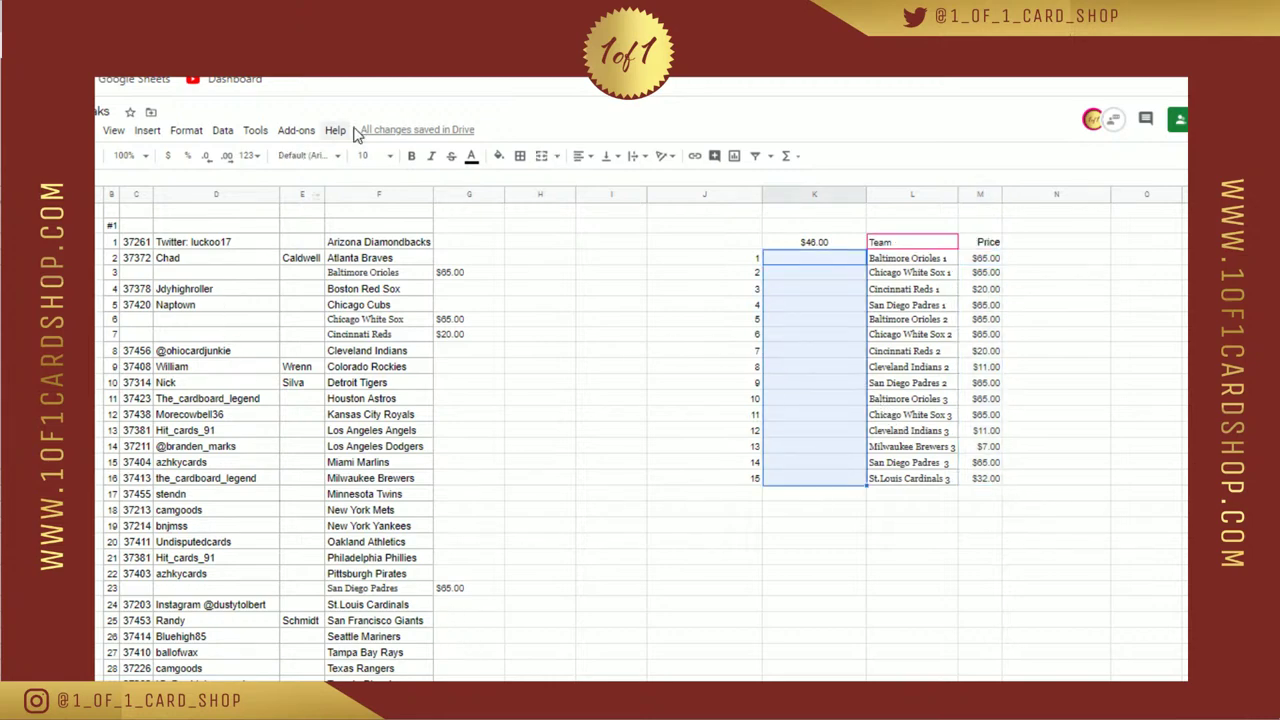
pyautogui.click(498, 156)
pyautogui.click(531, 226)
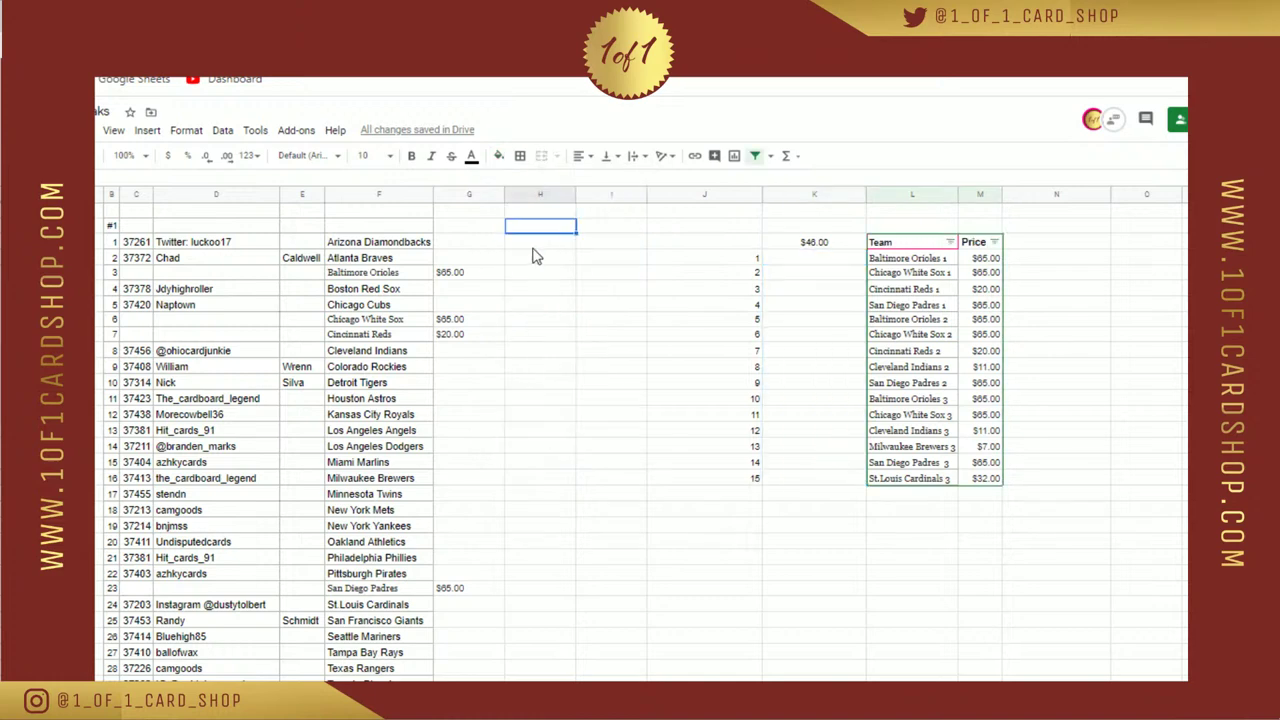
pyautogui.click(788, 272)
pyautogui.moveTo(788, 259); pyautogui.dragTo(781, 478)
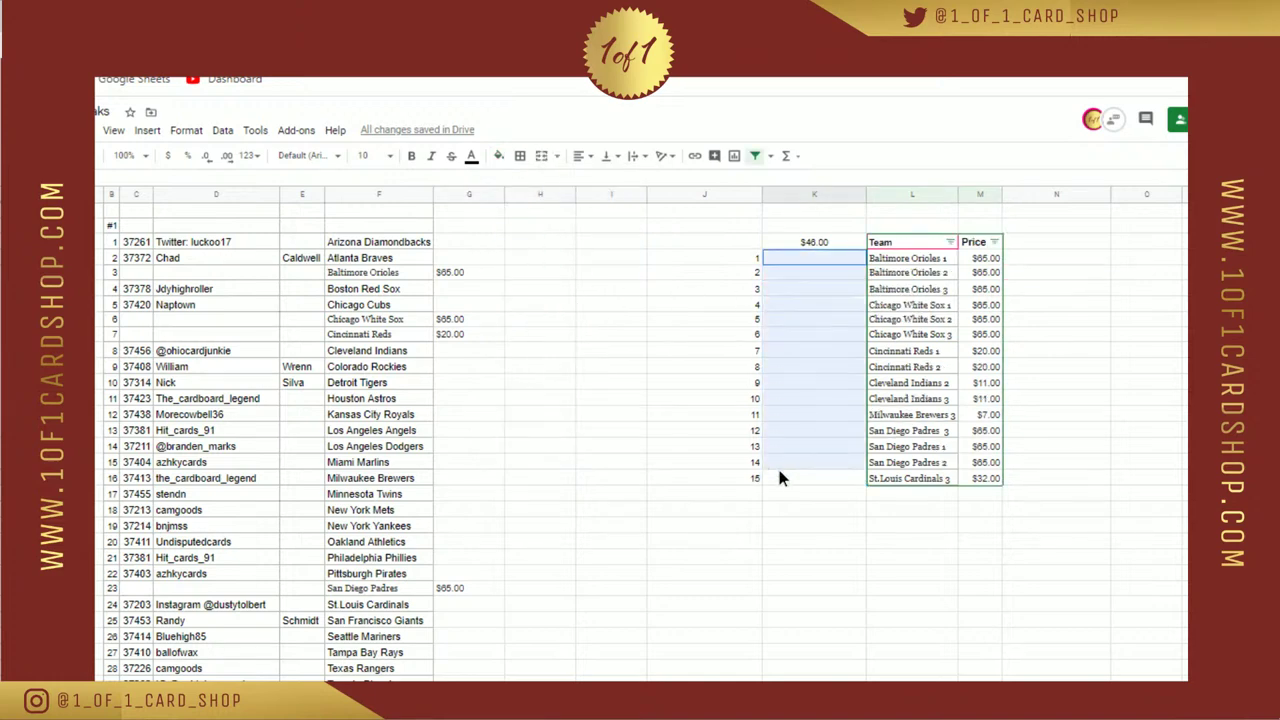
pyautogui.click(498, 156)
pyautogui.click(520, 231)
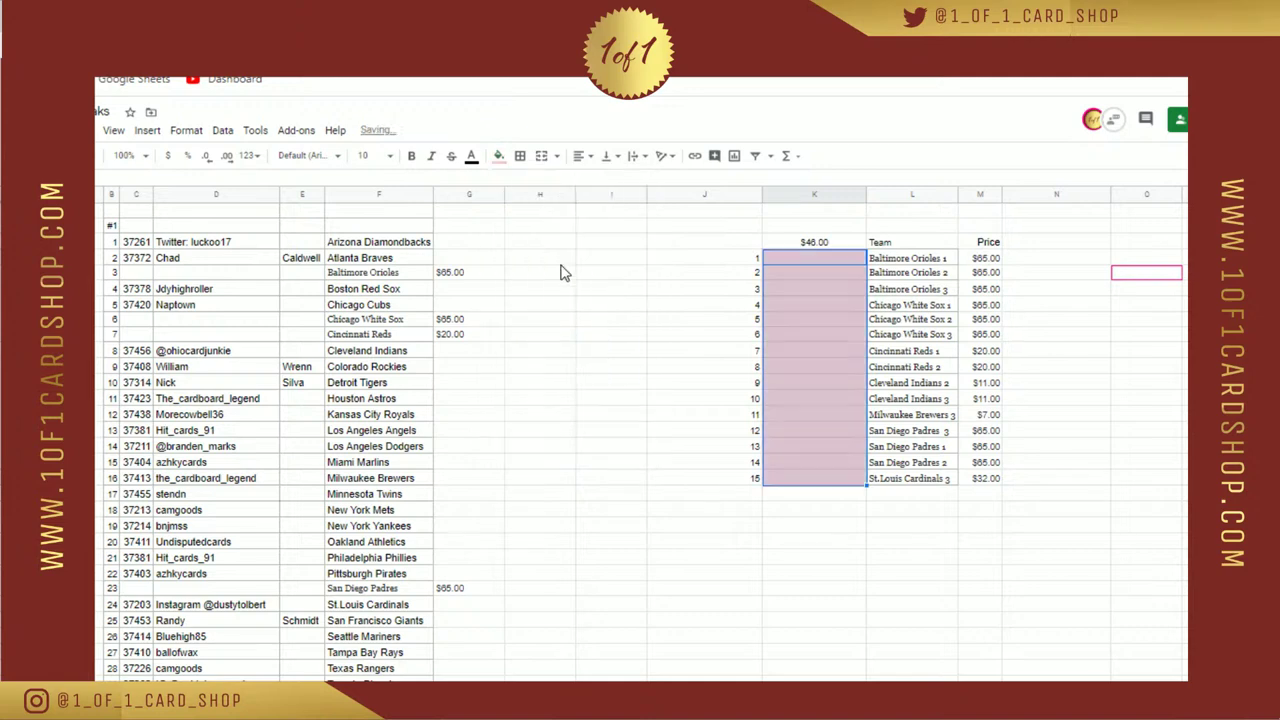
pyautogui.click(638, 338)
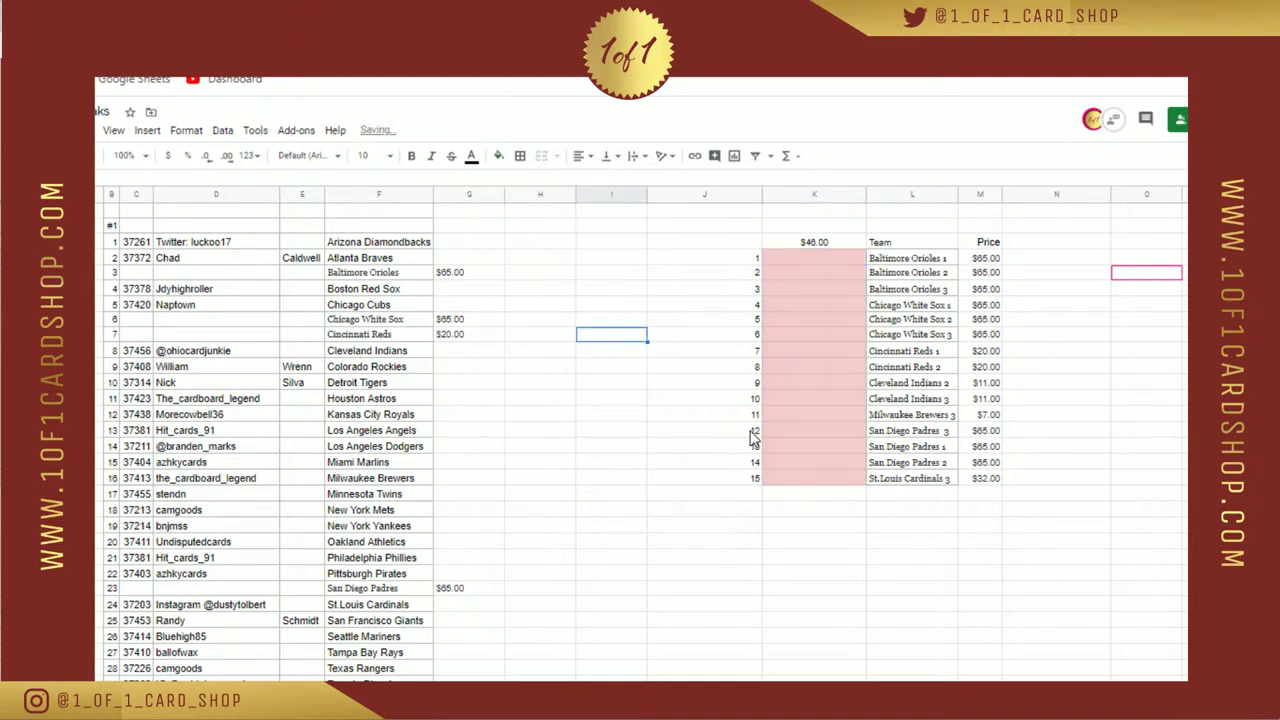
# Enter the buyers' usernames beside spots 8 and 9
pyautogui.click(797, 368)
pyautogui.write('seider')
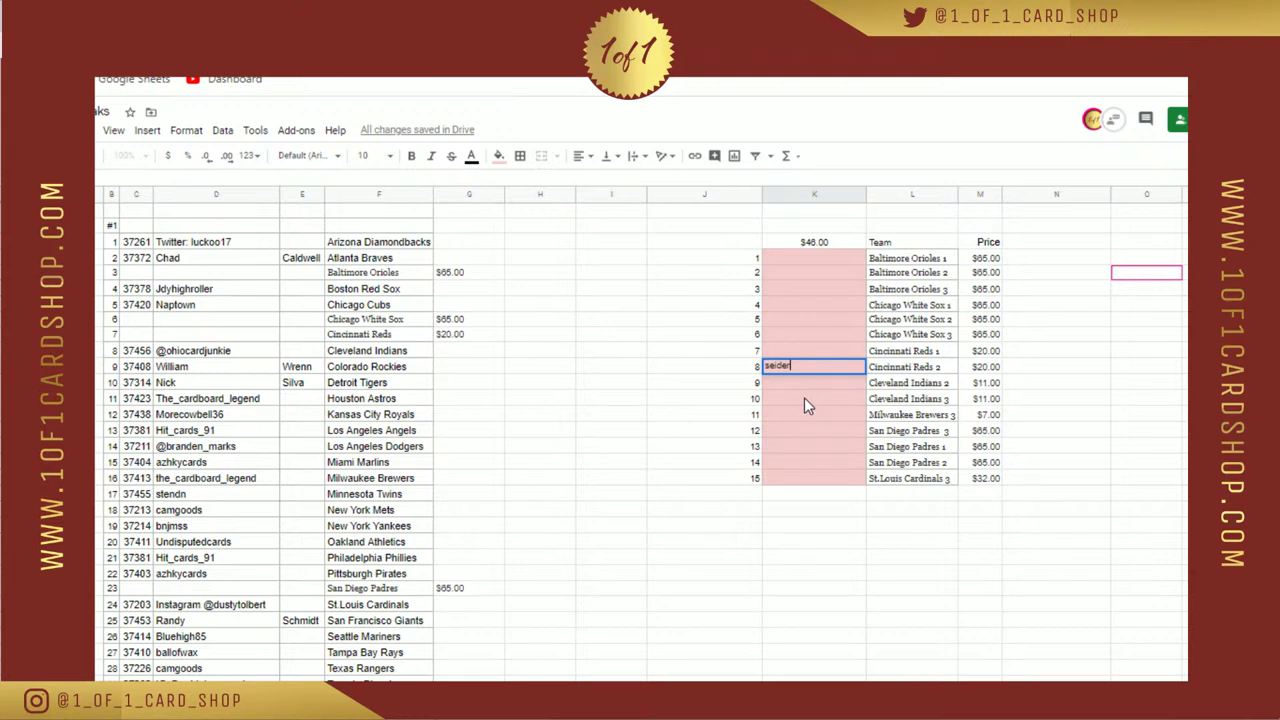
pyautogui.write('14')
pyautogui.press('Return')
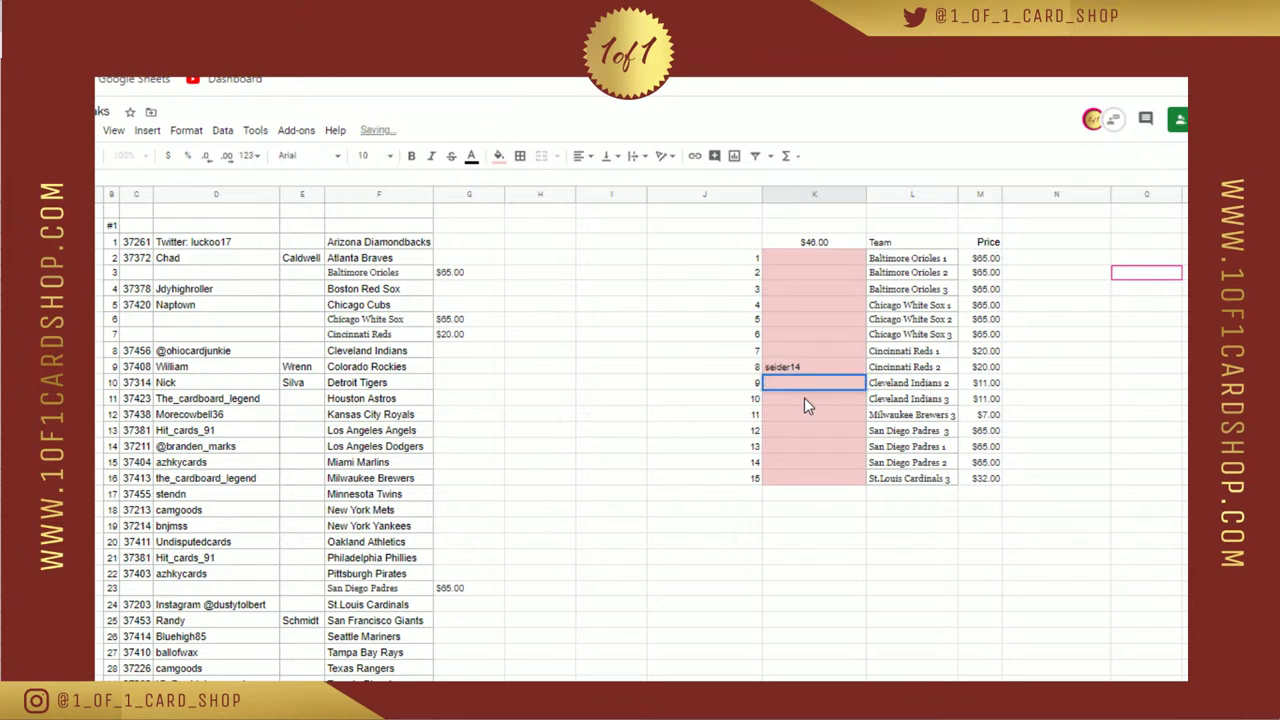
pyautogui.write('bbypur')
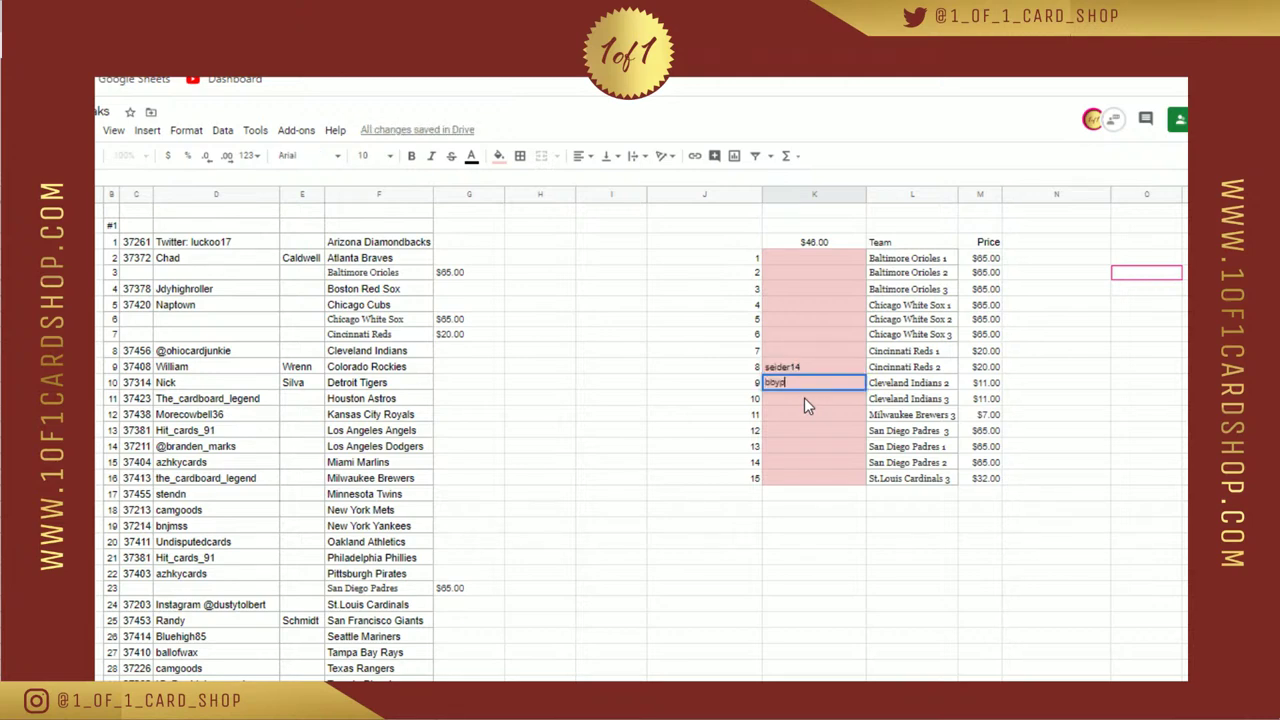
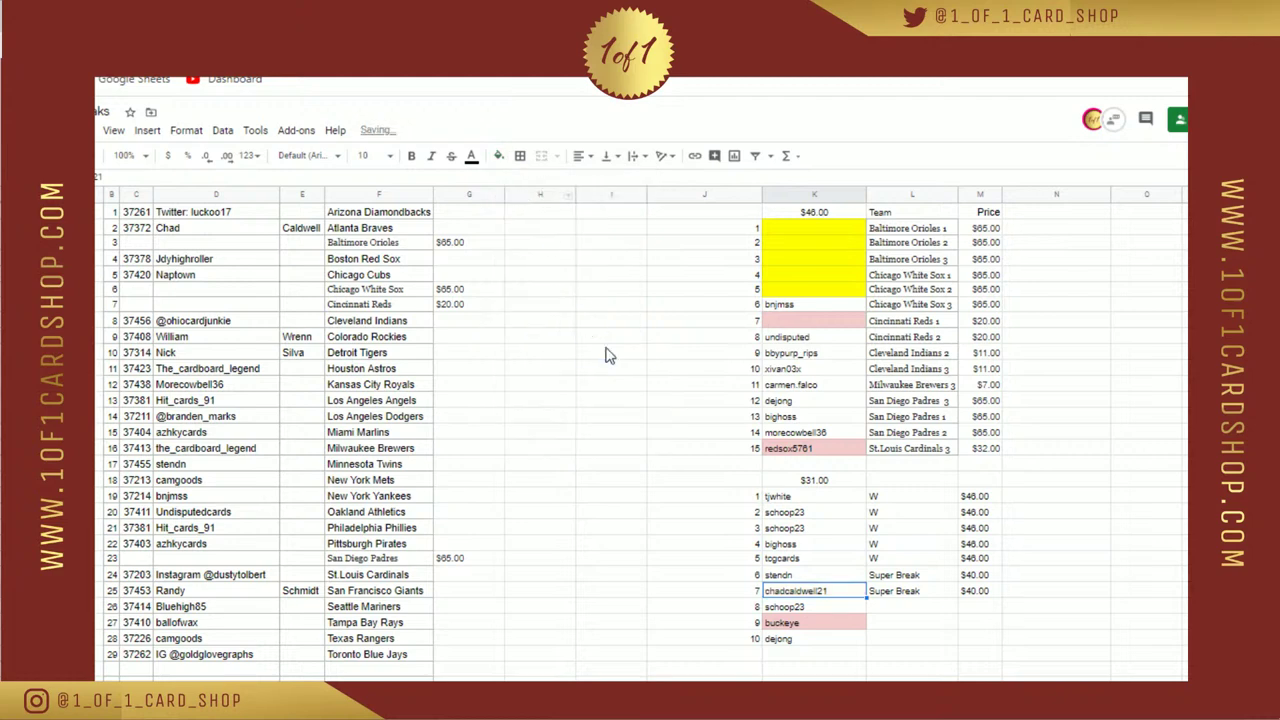
pyautogui.click(610, 351)
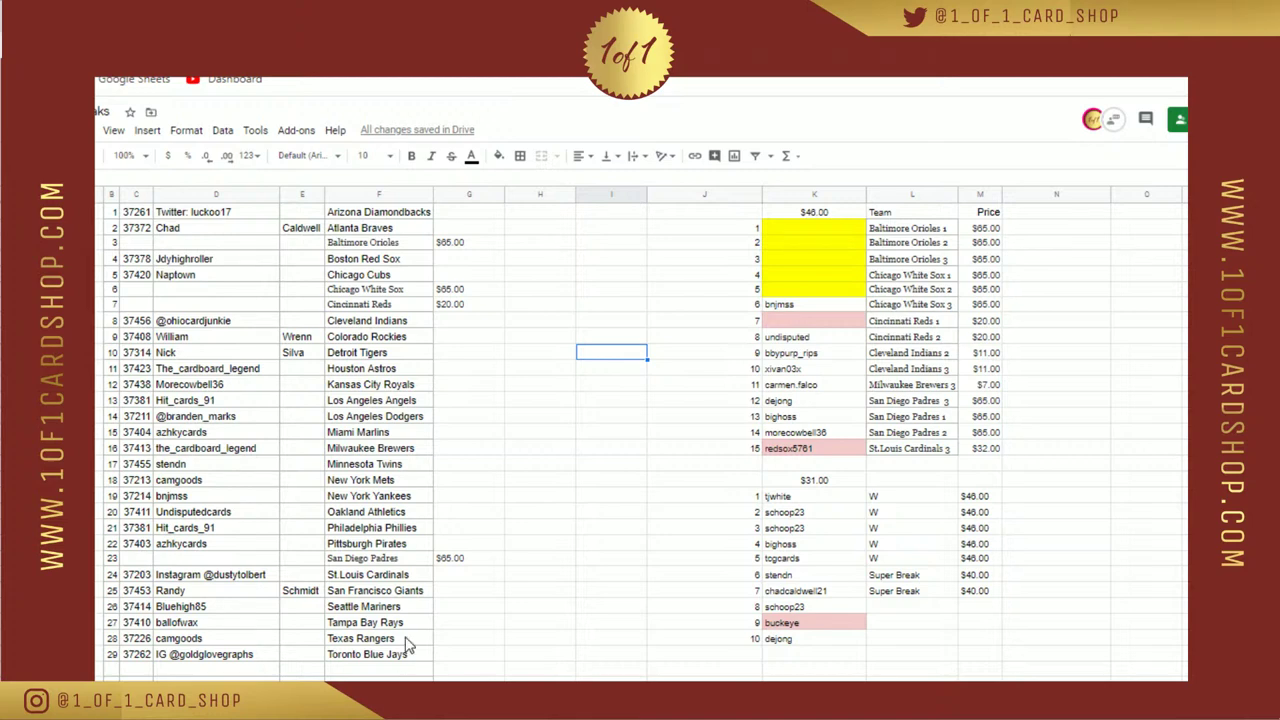
pyautogui.click(786, 447)
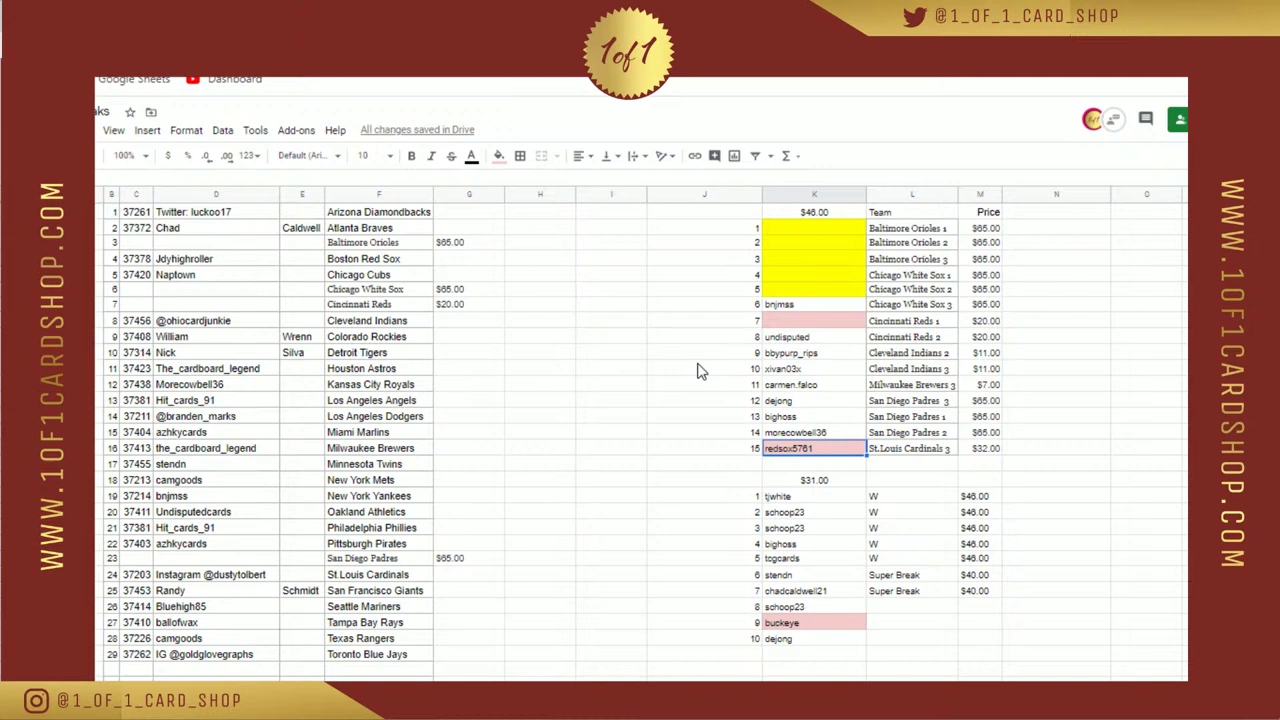
pyautogui.click(498, 157)
pyautogui.click(509, 182)
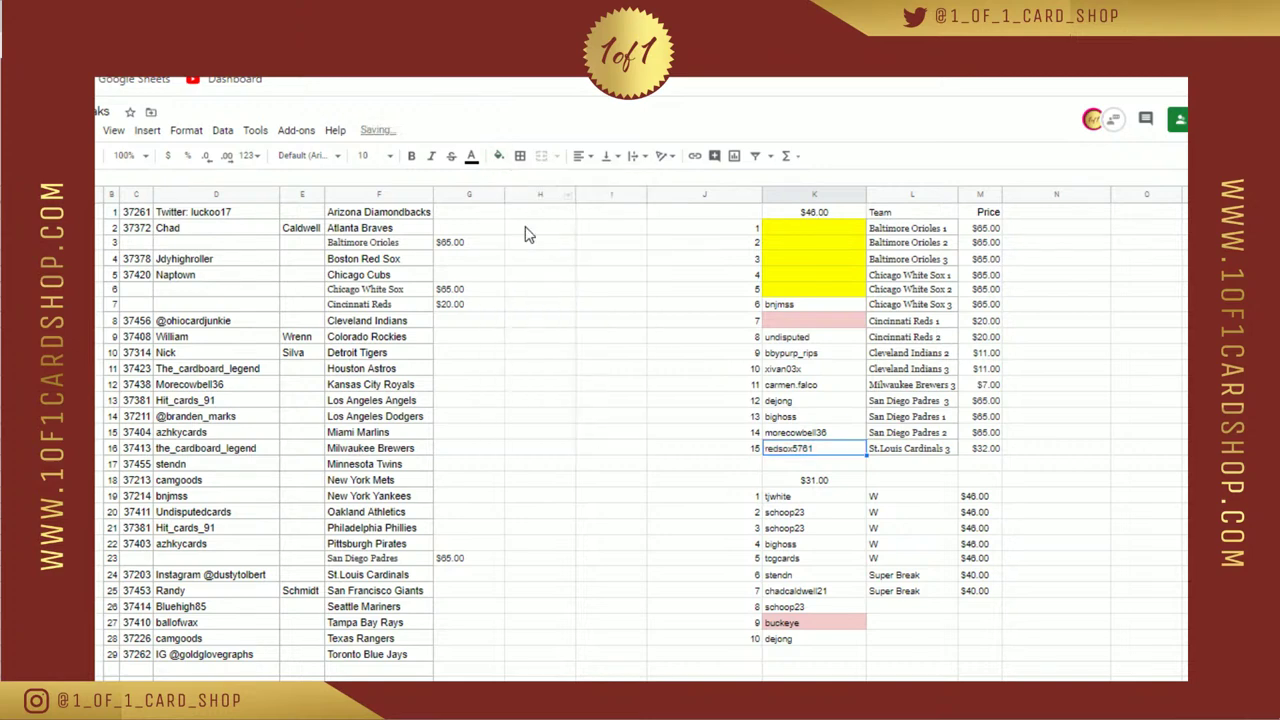
pyautogui.click(540, 320)
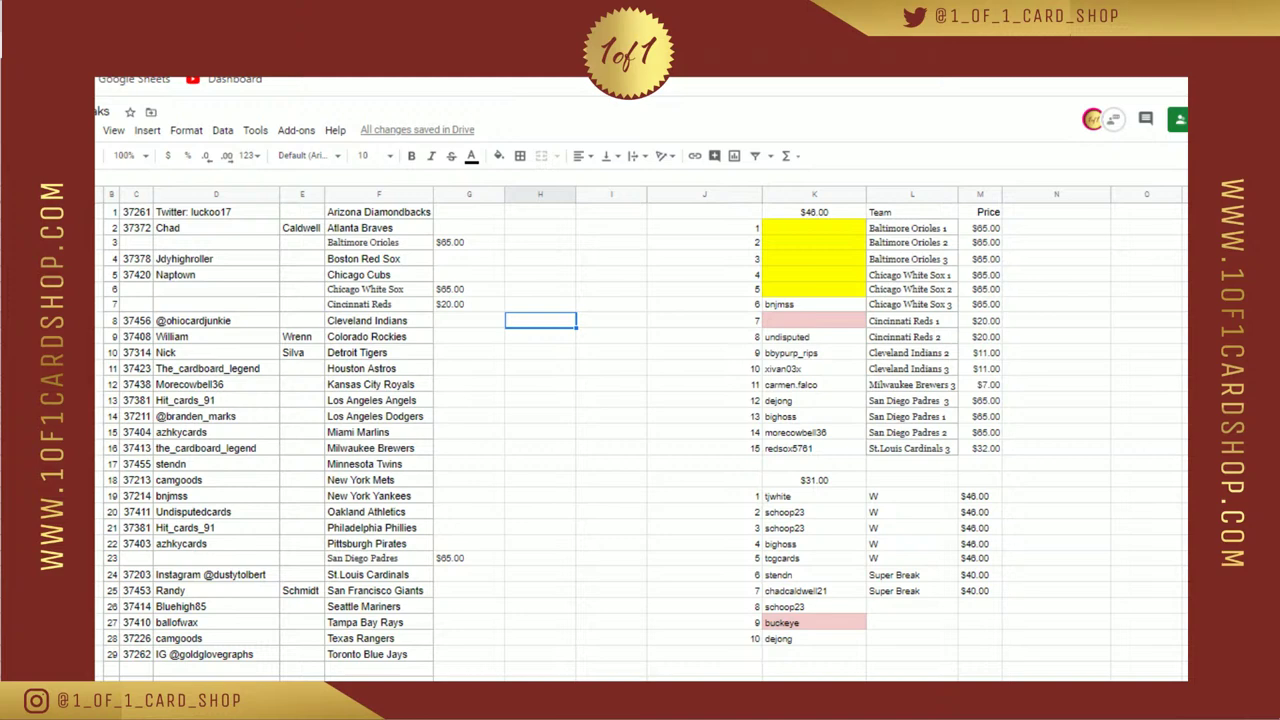
pyautogui.moveTo(808, 497); pyautogui.dragTo(817, 638)
pyautogui.hotkey('ctrl', 'c')
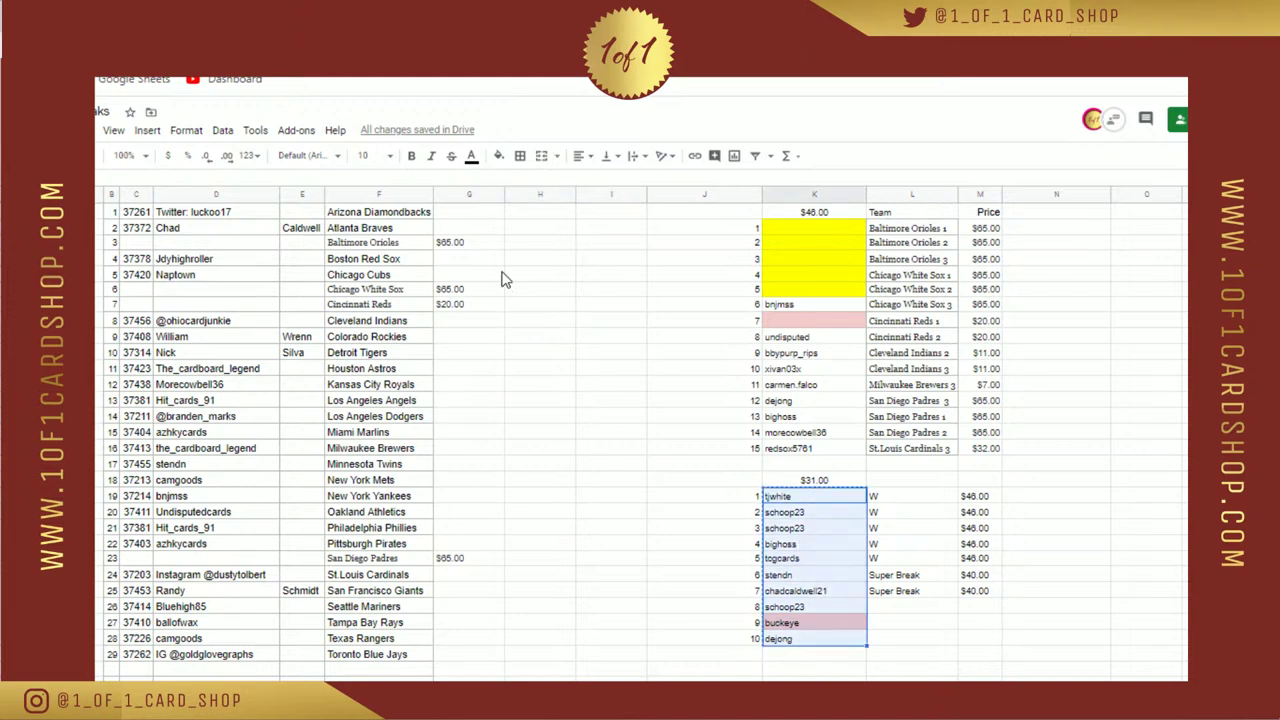
# Paste the ten copied names into a new RANDOM.ORG List Randomizer form
pyautogui.click(428, 78)
pyautogui.moveTo(510, 123)
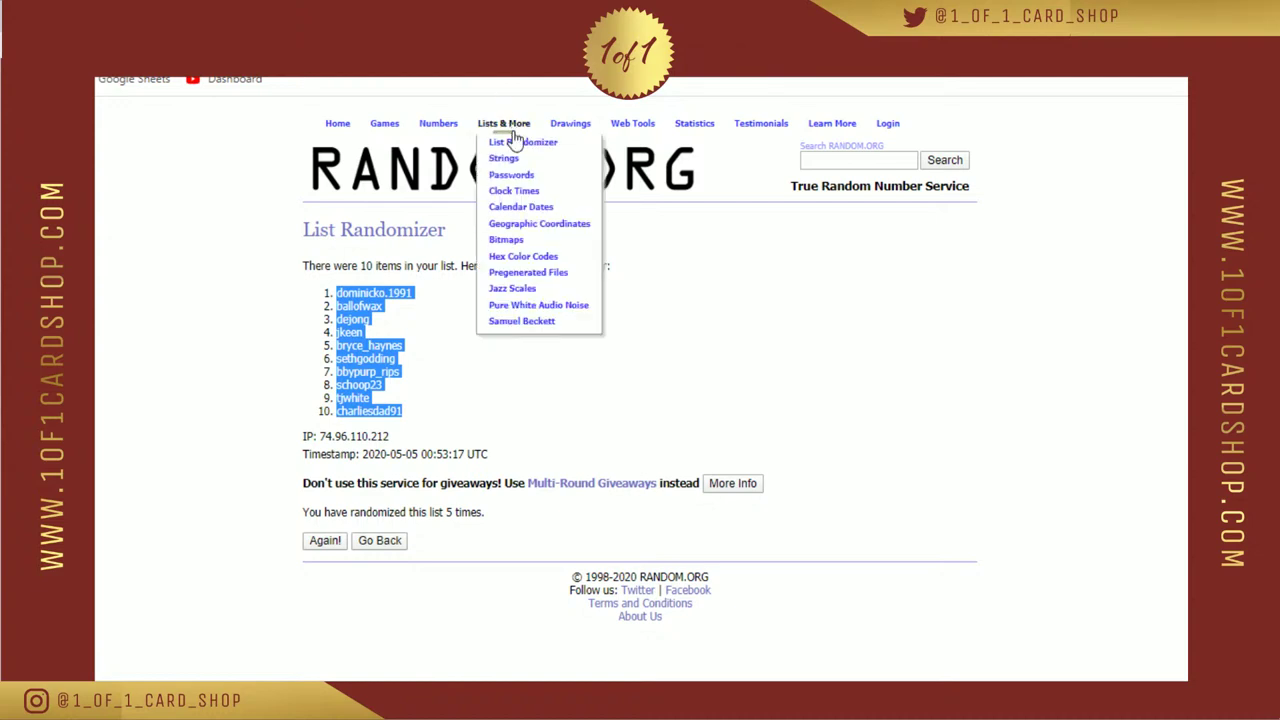
pyautogui.click(518, 146)
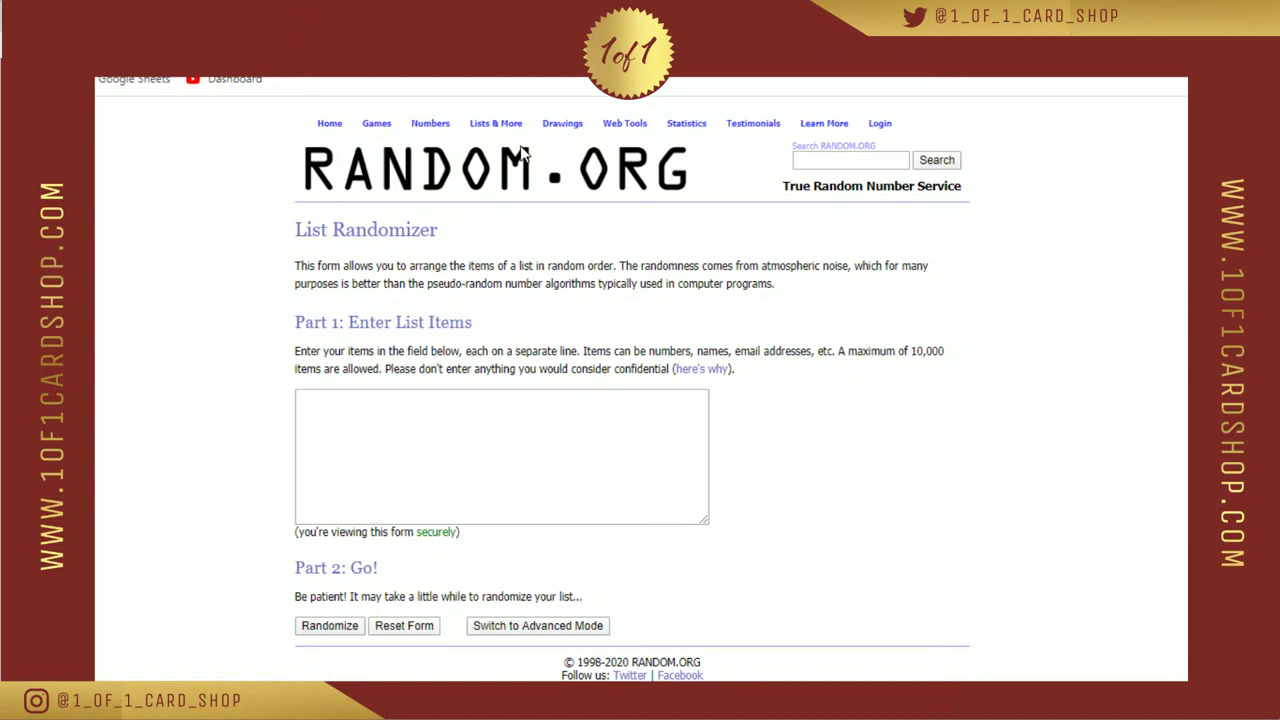
pyautogui.click(393, 415)
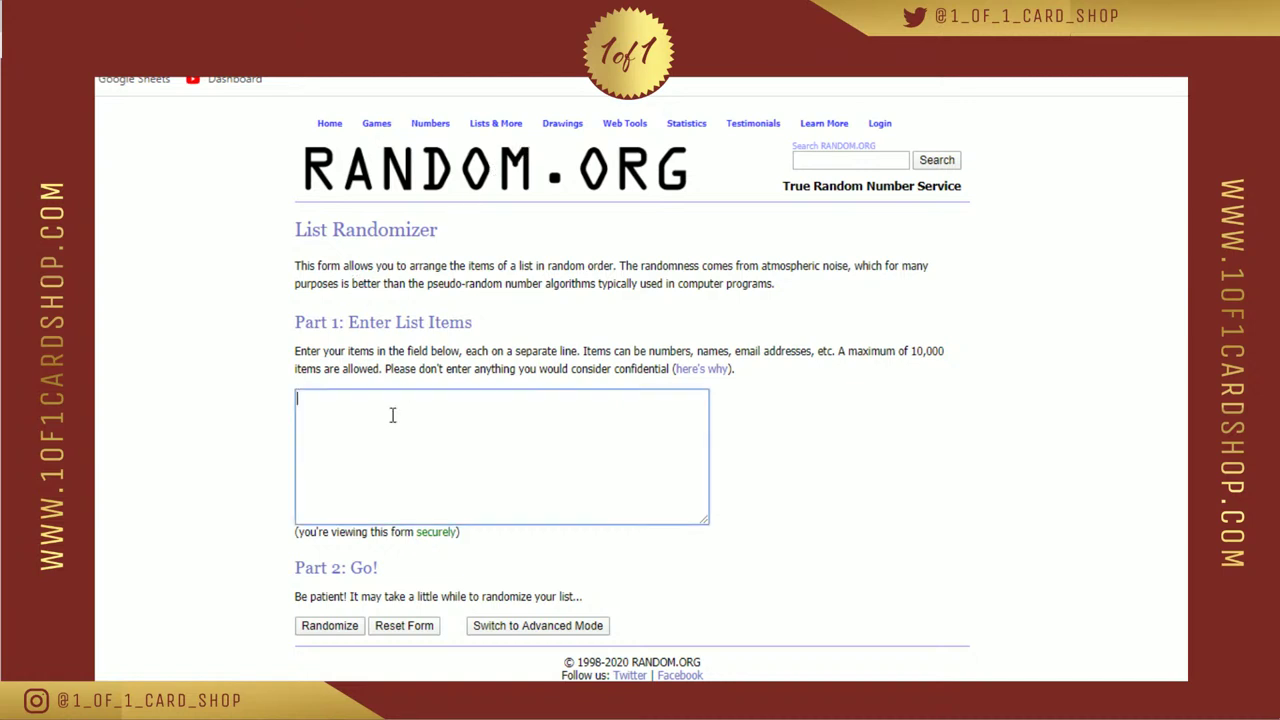
pyautogui.hotkey('ctrl', 'v')
# Shuffle the name list five times, Randomize and then Again! four times
pyautogui.click(352, 628)
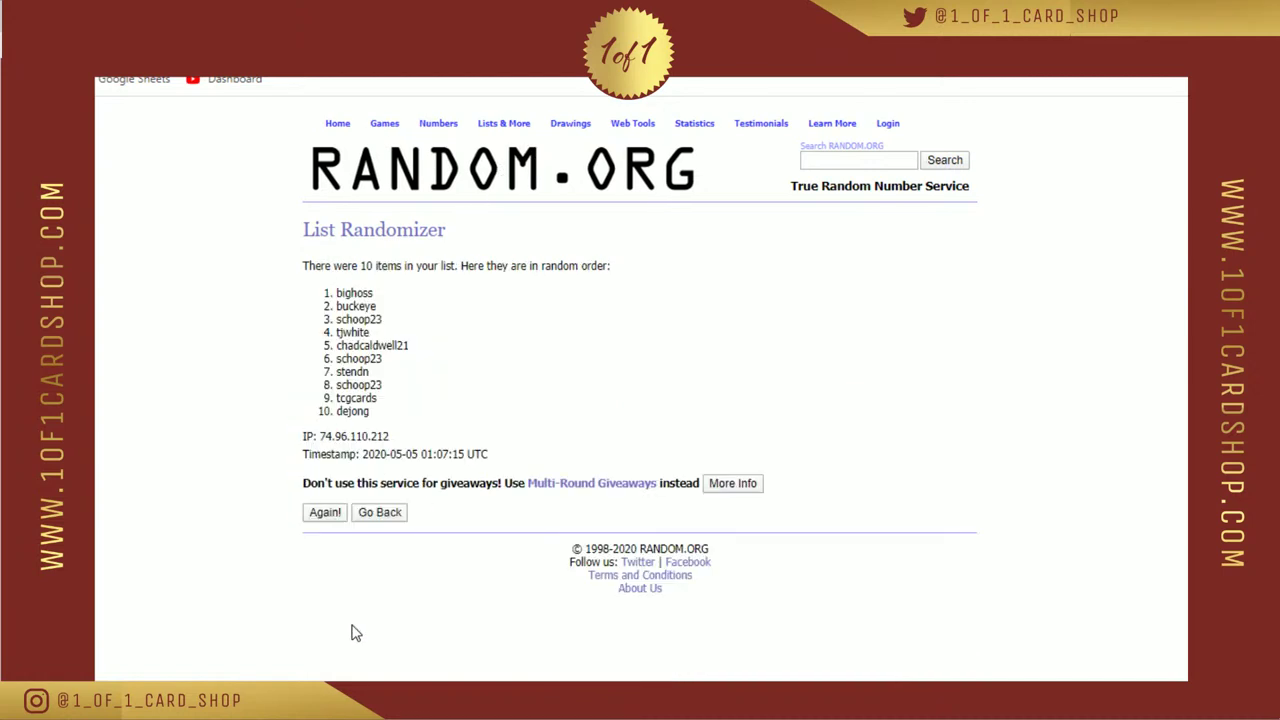
pyautogui.click(323, 514)
pyautogui.click(326, 541)
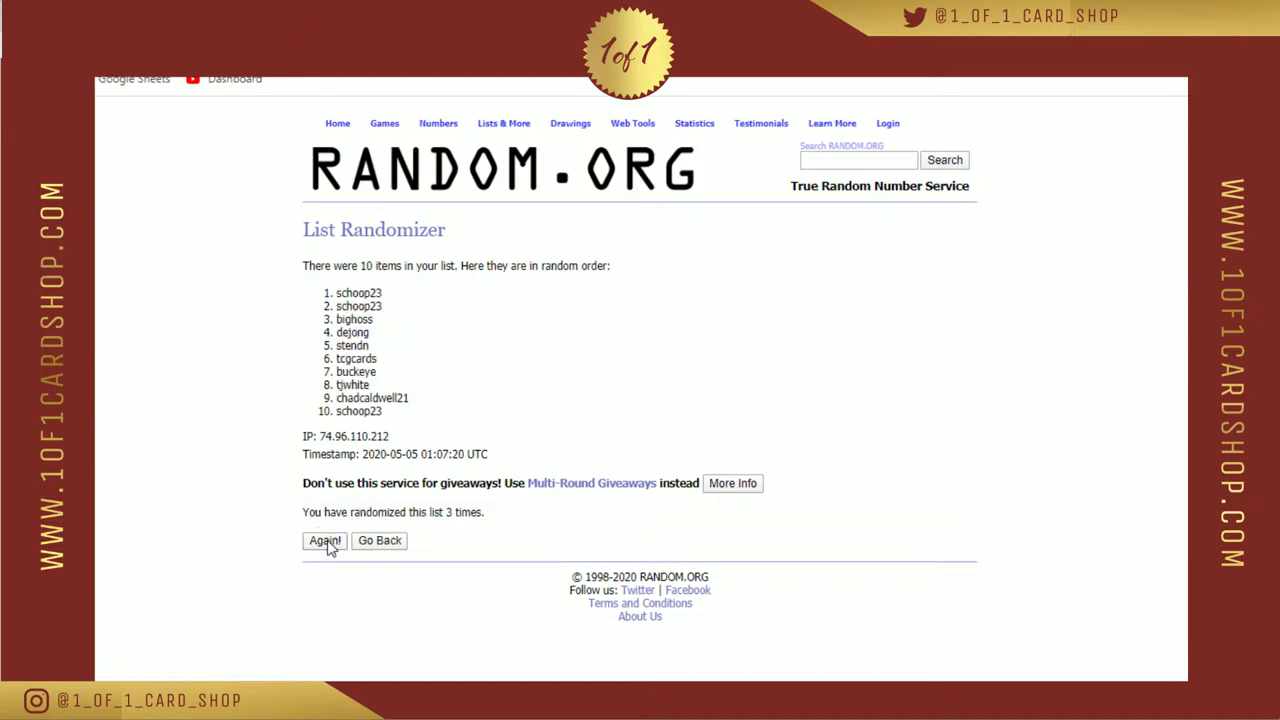
pyautogui.click(328, 542)
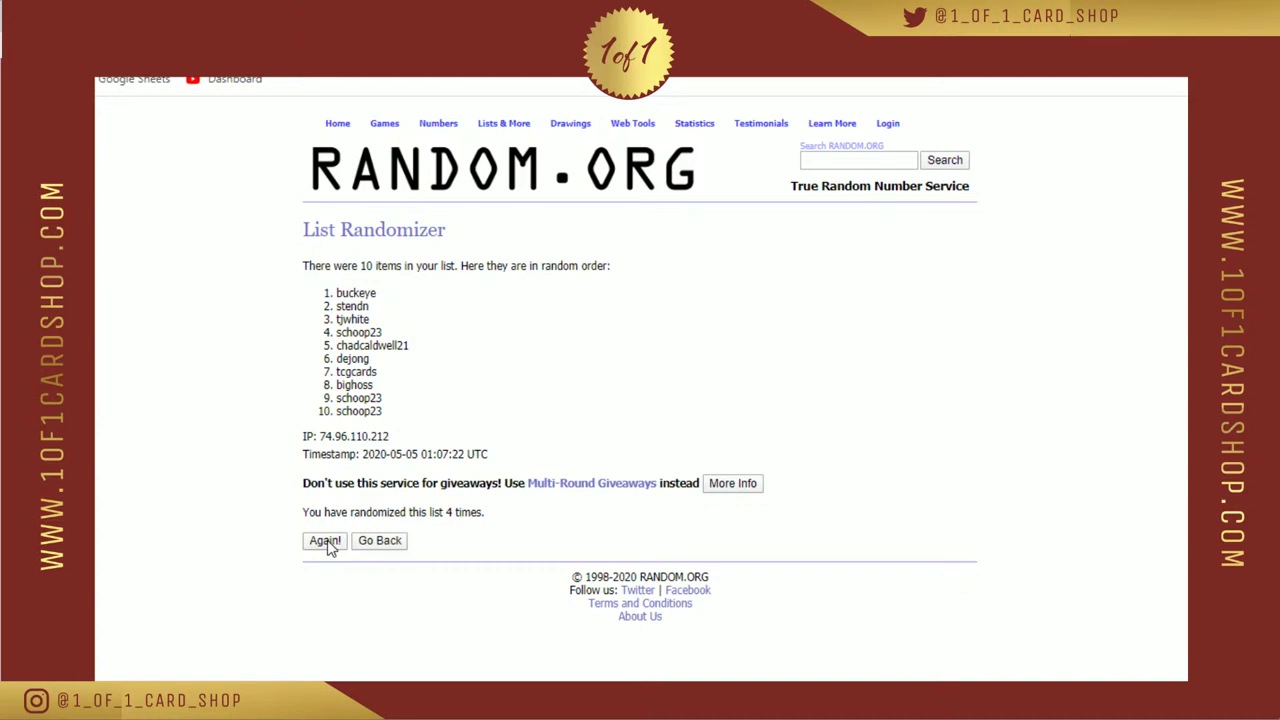
pyautogui.click(326, 541)
pyautogui.moveTo(341, 371); pyautogui.dragTo(354, 372)
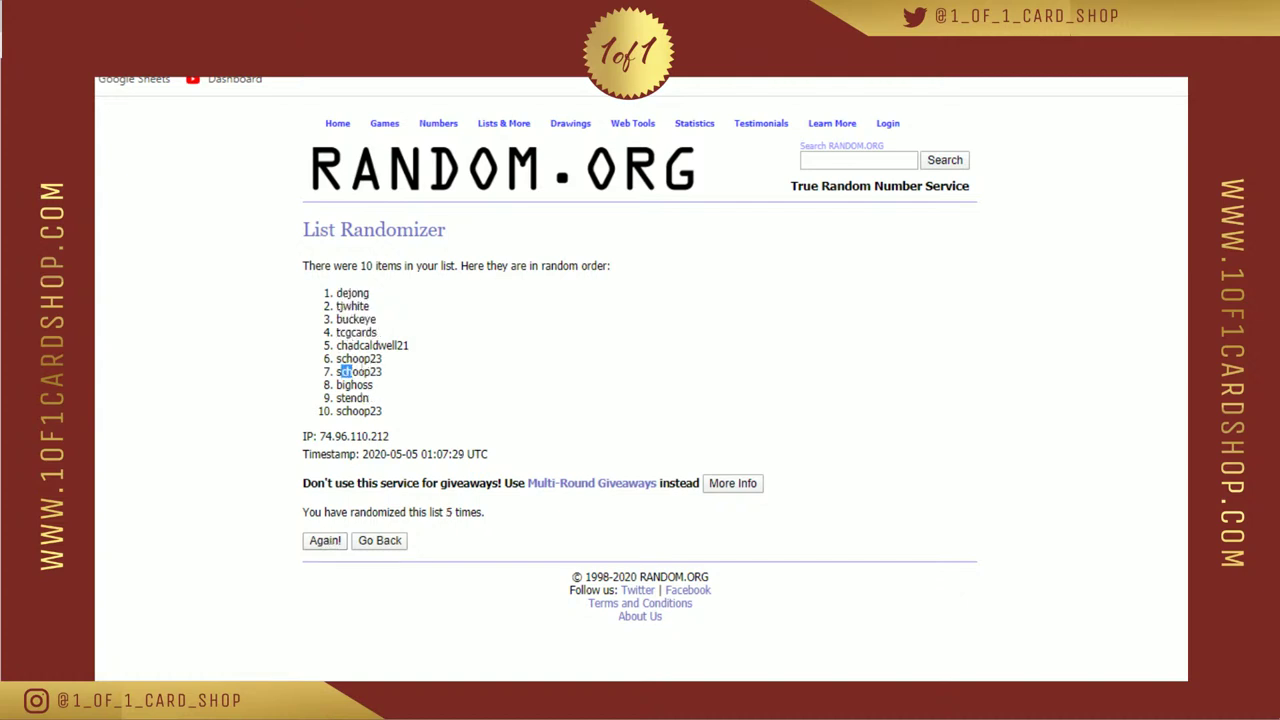
pyautogui.click(396, 376)
pyautogui.moveTo(366, 293); pyautogui.dragTo(418, 368)
pyautogui.click(340, 293)
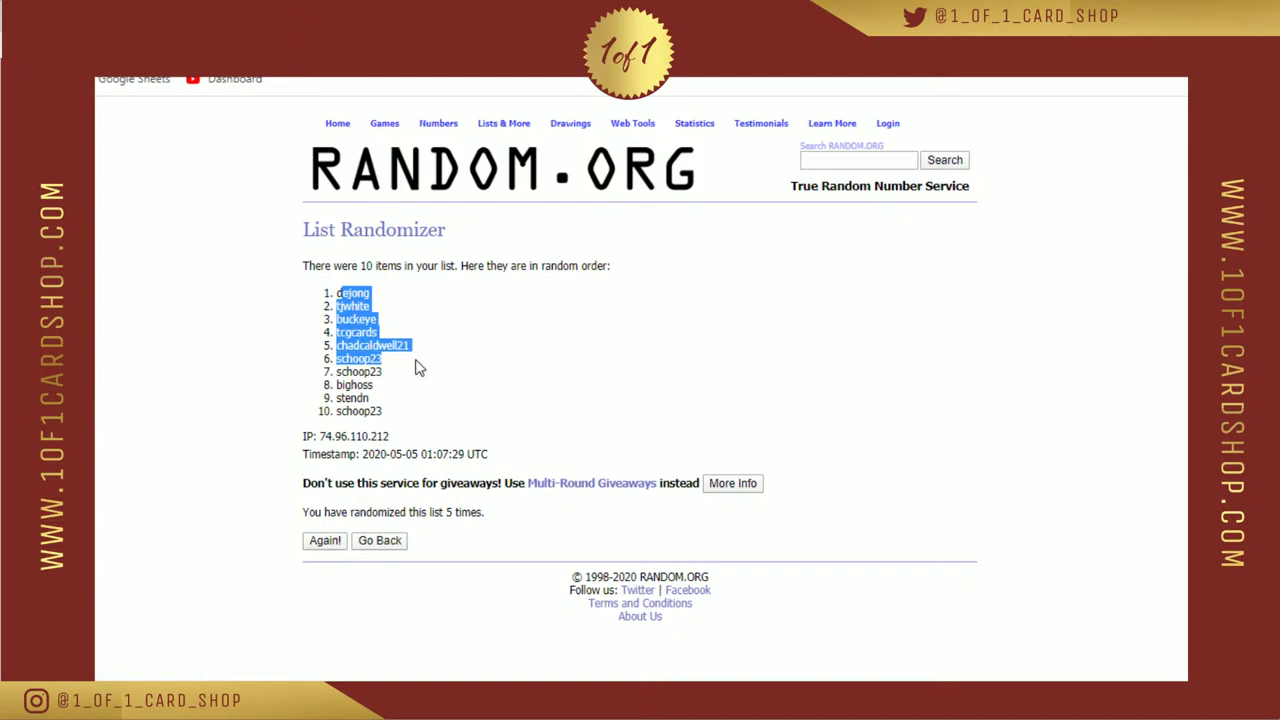
pyautogui.click(398, 368)
pyautogui.moveTo(338, 360); pyautogui.dragTo(325, 278)
pyautogui.click(378, 346)
pyautogui.click(397, 411)
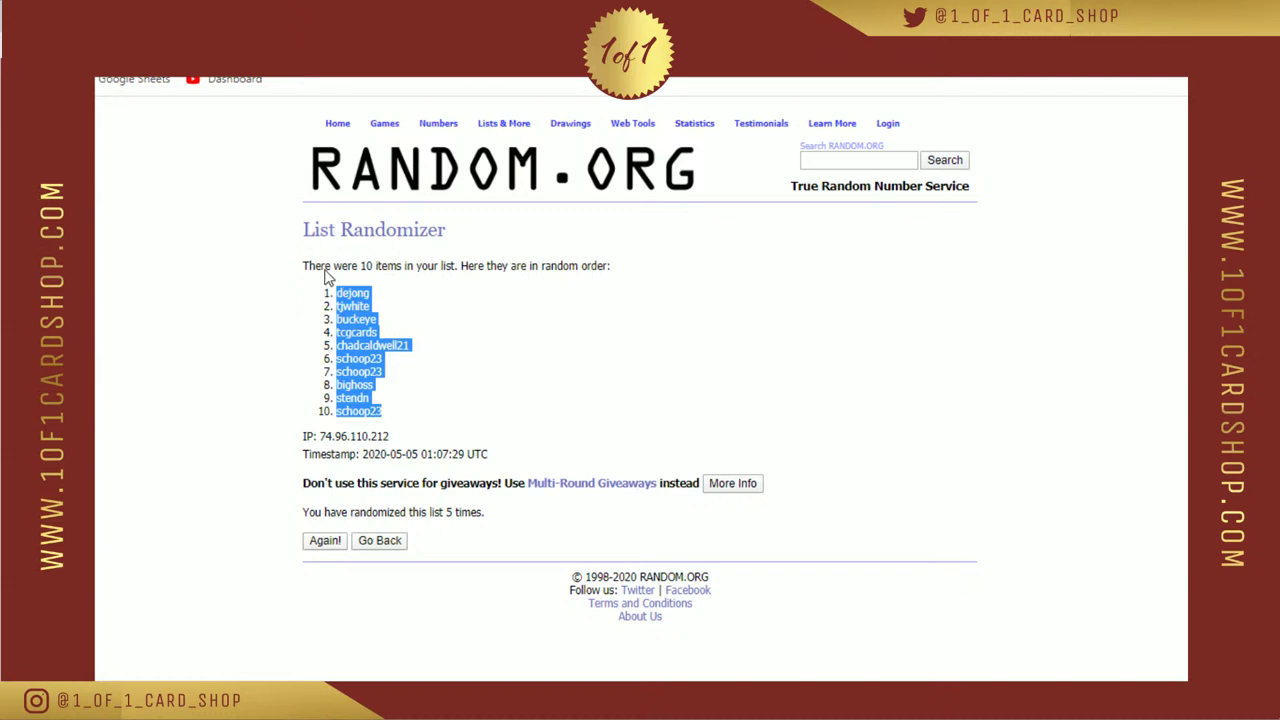
pyautogui.hotkey('ctrl', 'Tab')
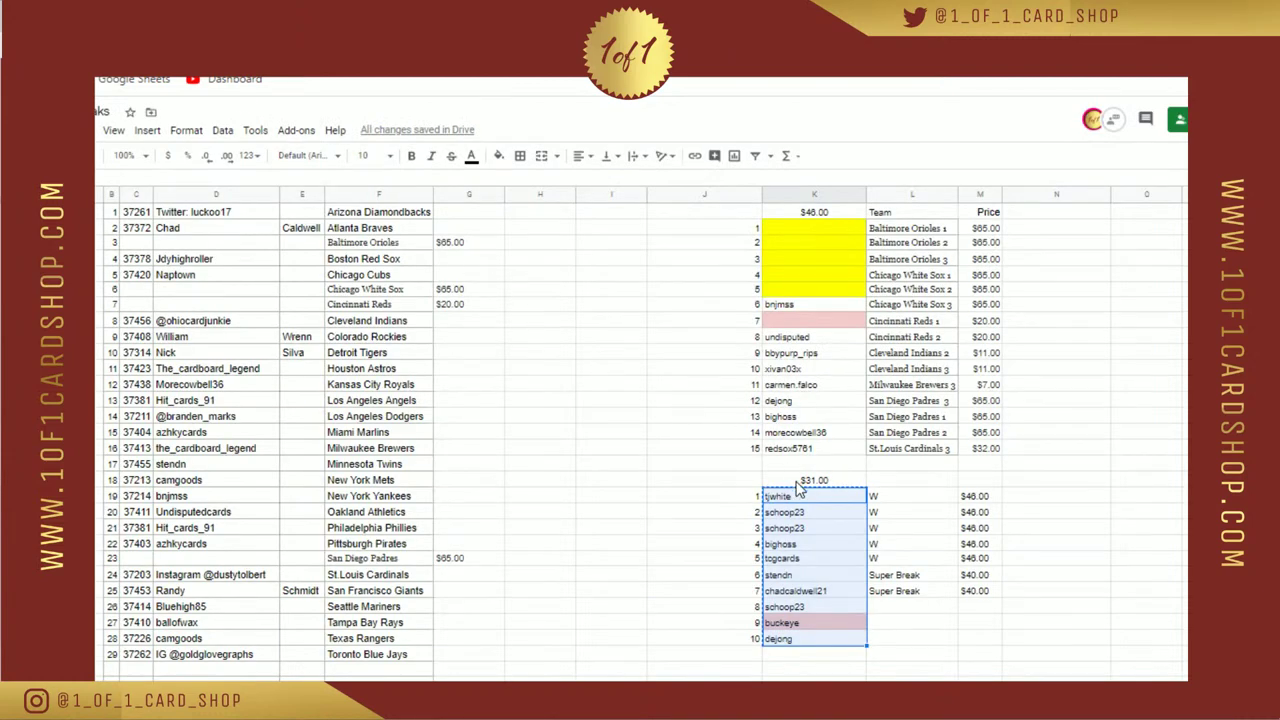
# Paste the shuffled names into K19:K28 and copy the first five into top-break slots K2:K6
pyautogui.click(806, 497)
pyautogui.hotkey('ctrl', 'v')
pyautogui.moveTo(811, 500); pyautogui.dragTo(814, 560)
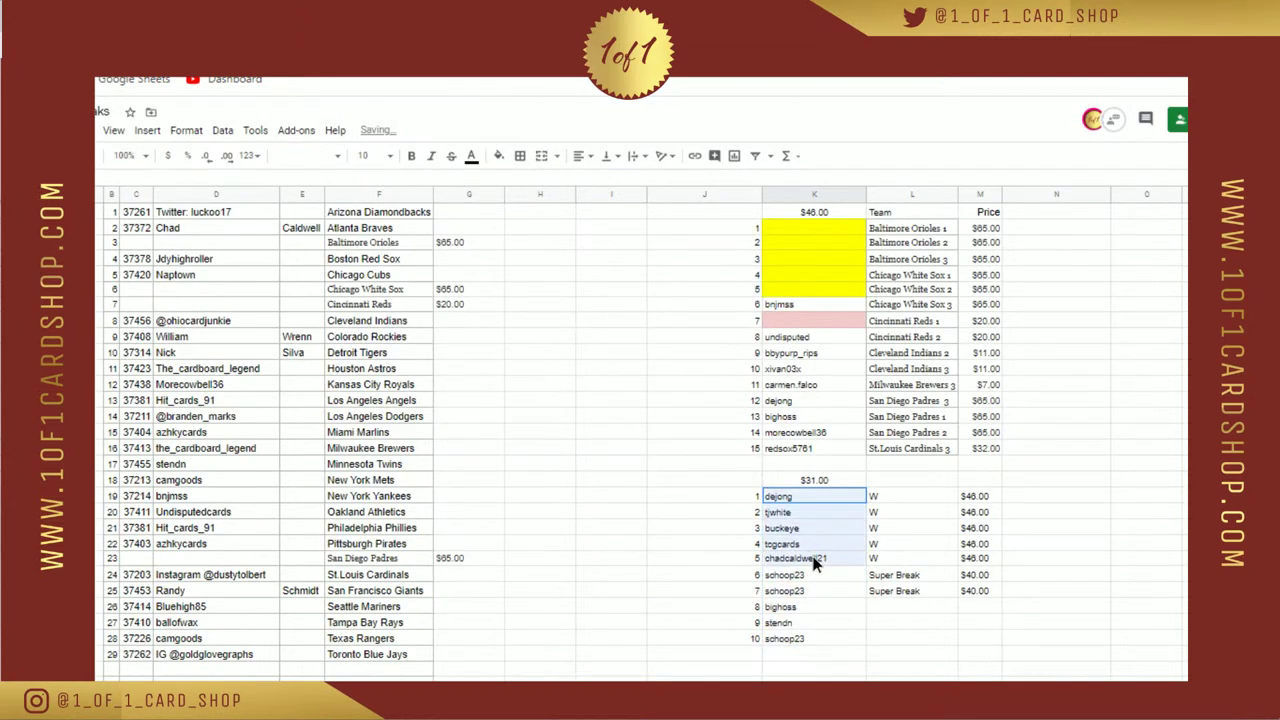
pyautogui.click(782, 230)
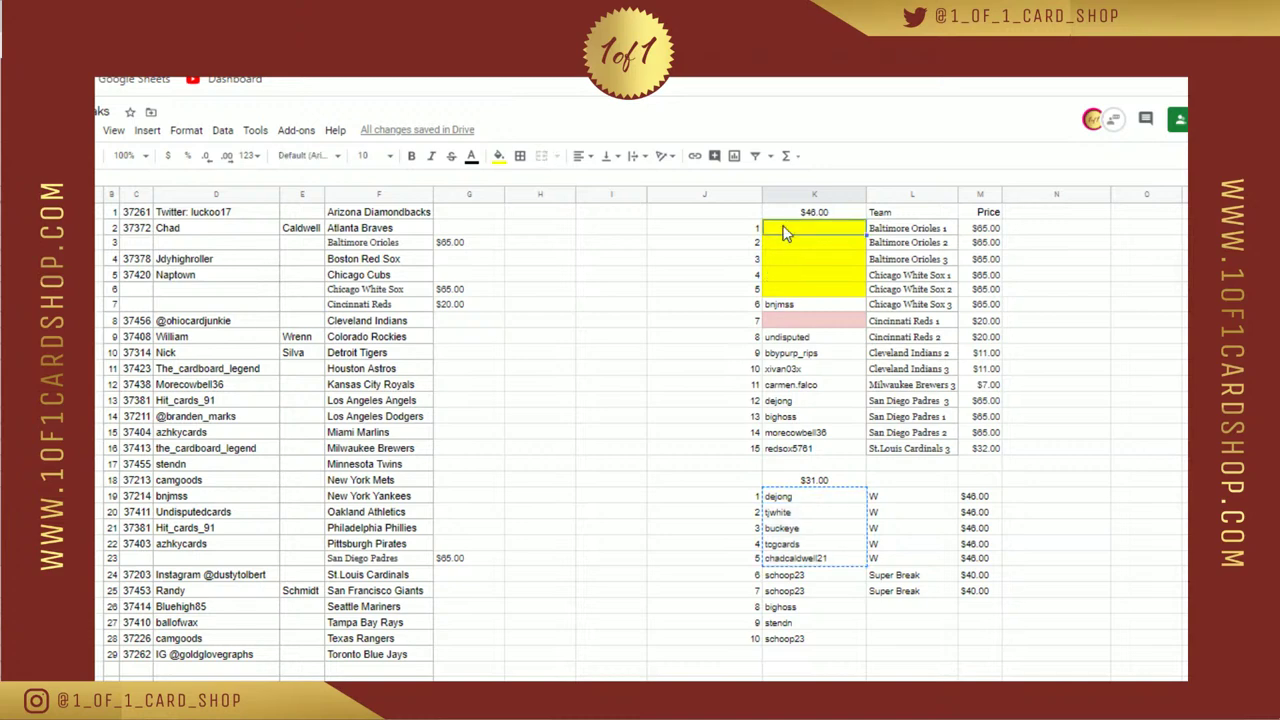
pyautogui.hotkey('ctrl', 'v')
# Move both schoop23 entries from K24:K25 into rows 11–12 of the #1 list
pyautogui.moveTo(808, 585); pyautogui.dragTo(808, 598)
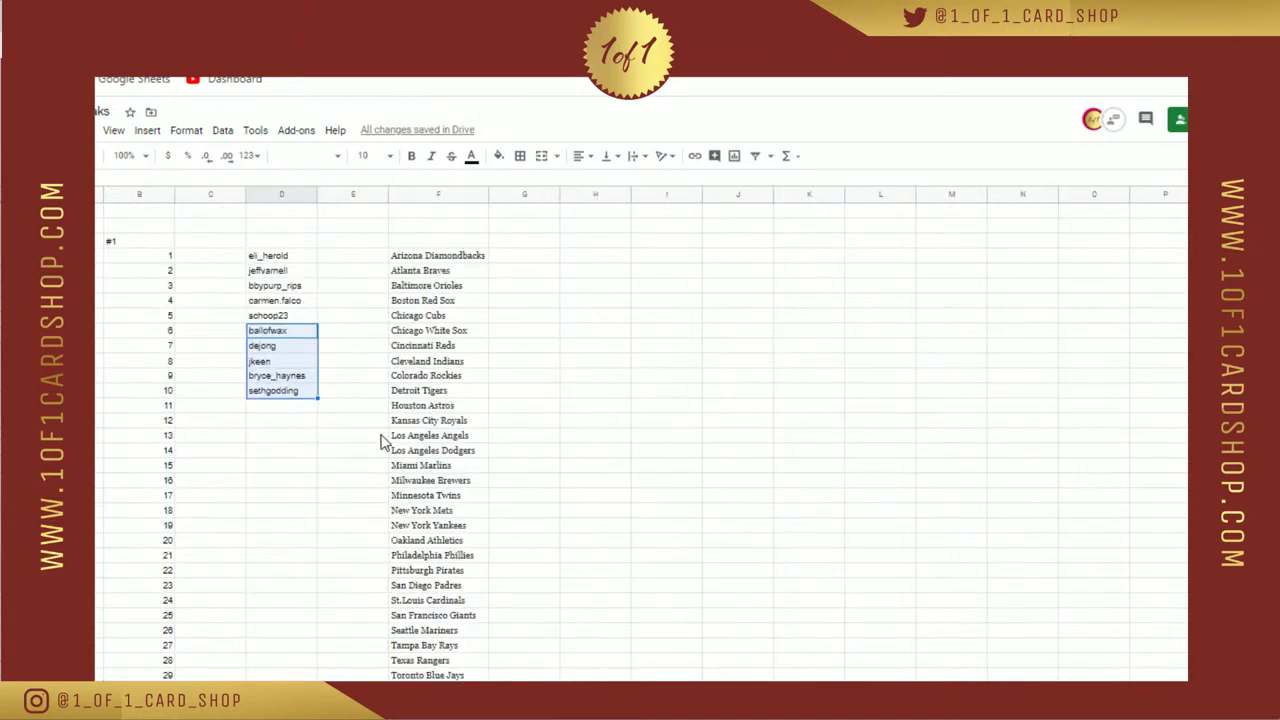
pyautogui.click(302, 410)
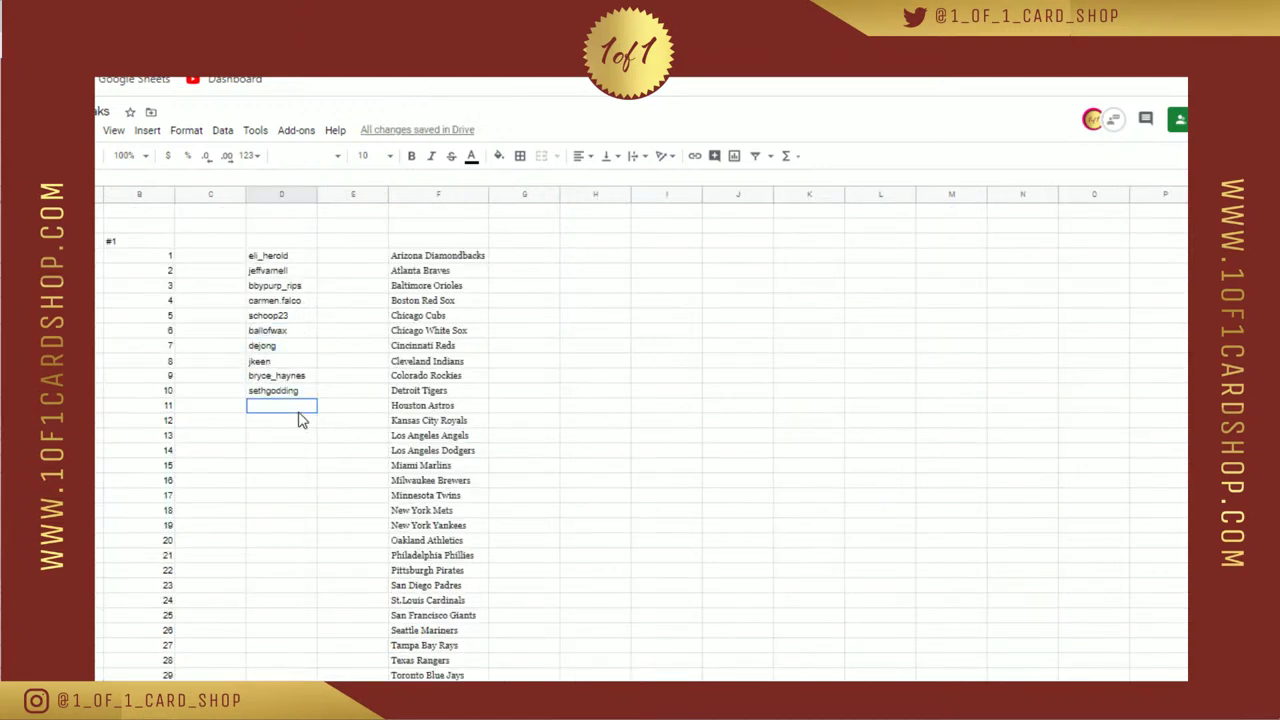
pyautogui.hotkey('ctrl', 'v')
pyautogui.click(282, 468)
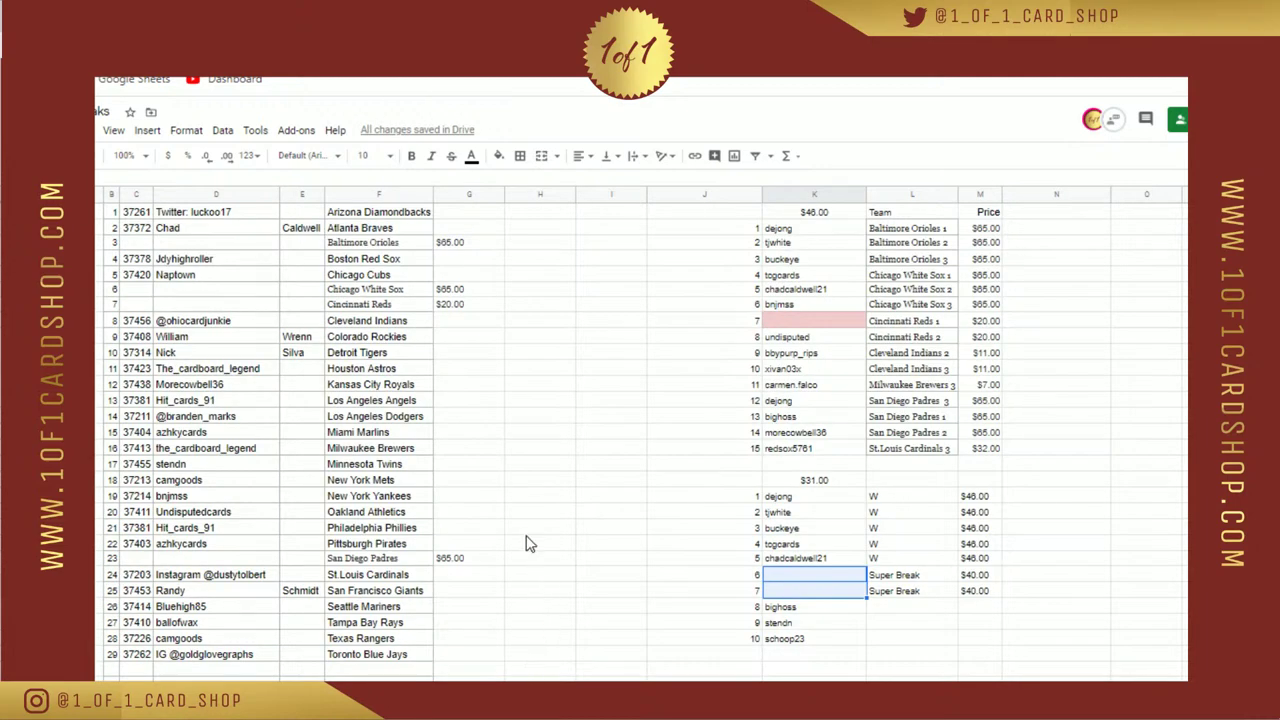
# Delete the five already-placed names from K19:K23
pyautogui.scroll(1, 699, 384)
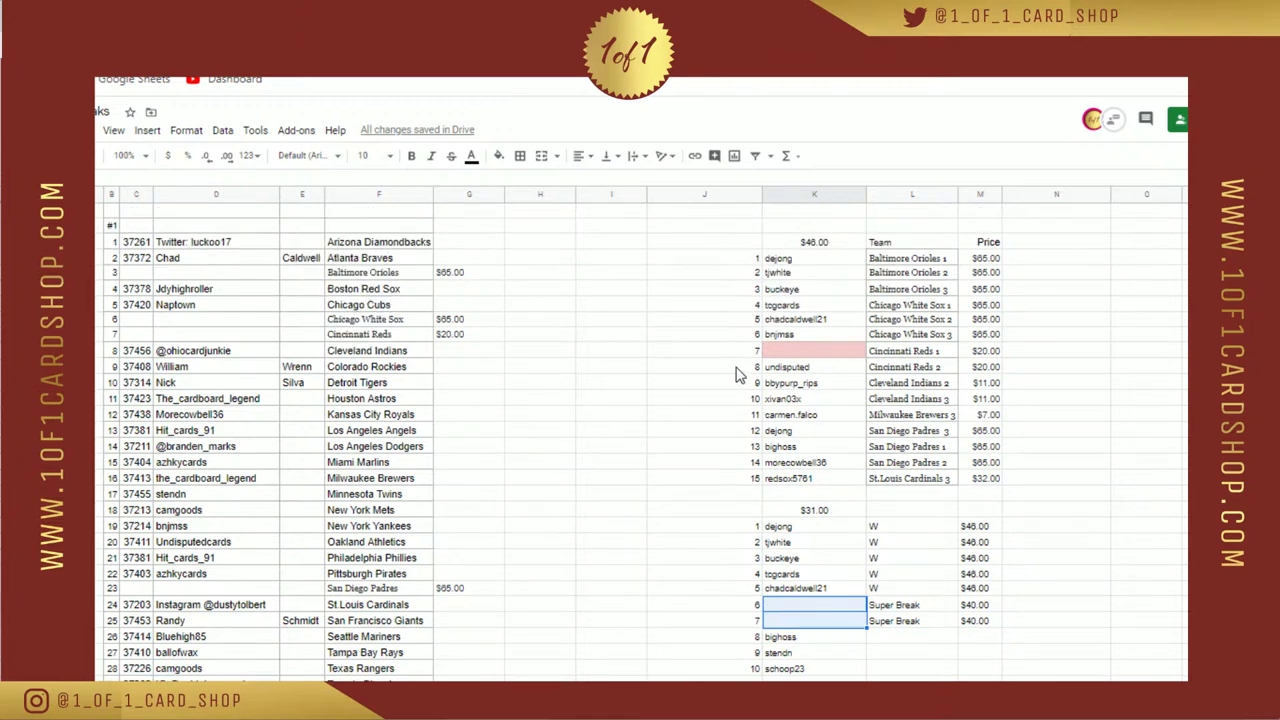
pyautogui.click(810, 512)
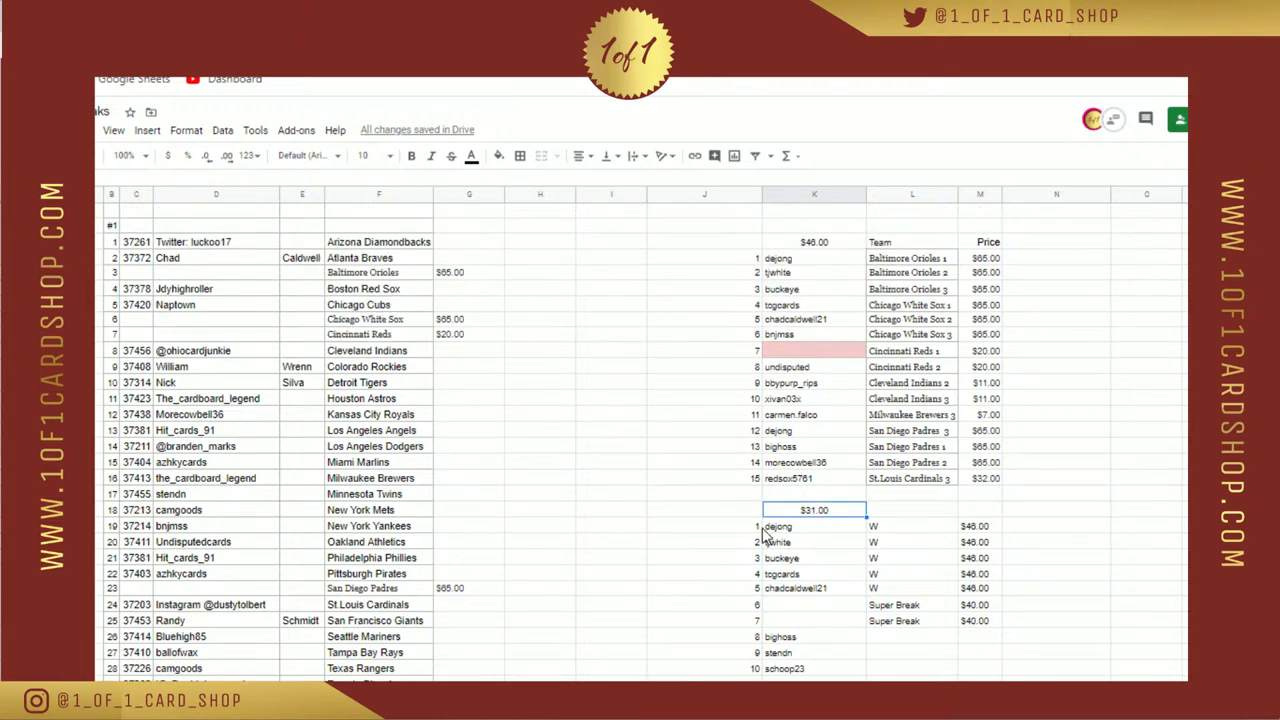
pyautogui.moveTo(766, 530); pyautogui.dragTo(792, 588)
pyautogui.press('Delete')
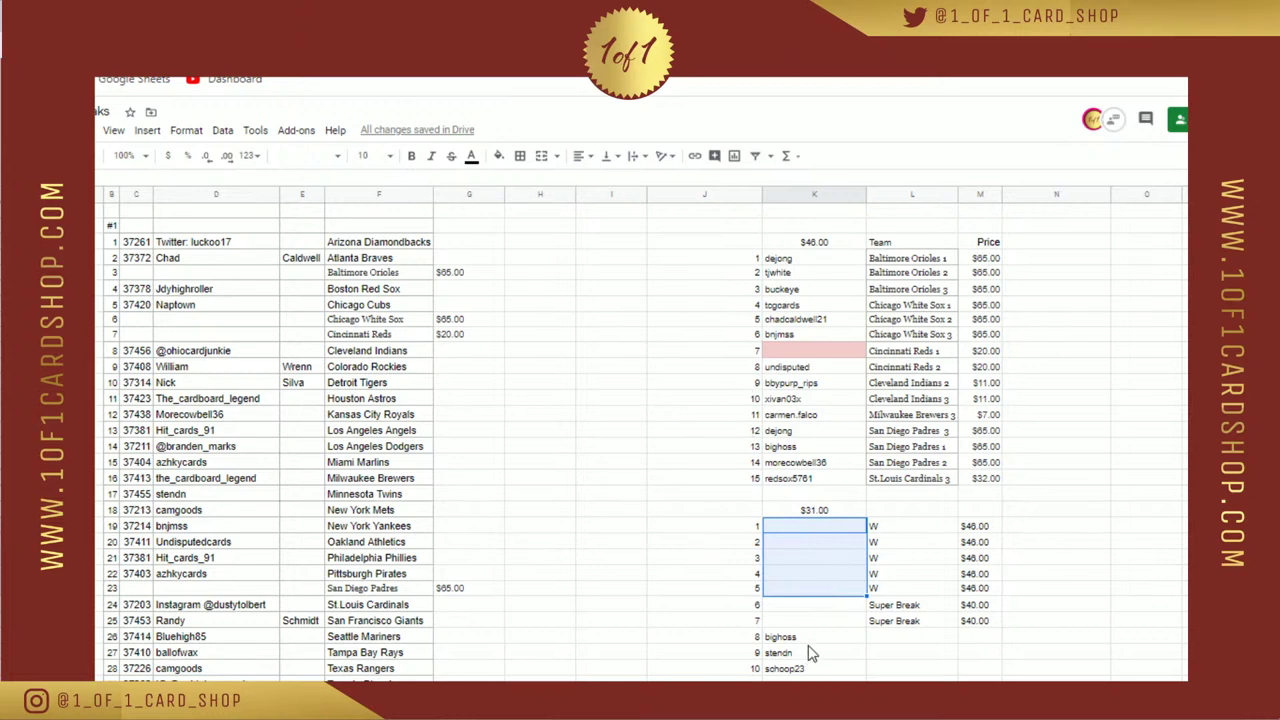
pyautogui.moveTo(800, 637); pyautogui.dragTo(810, 676)
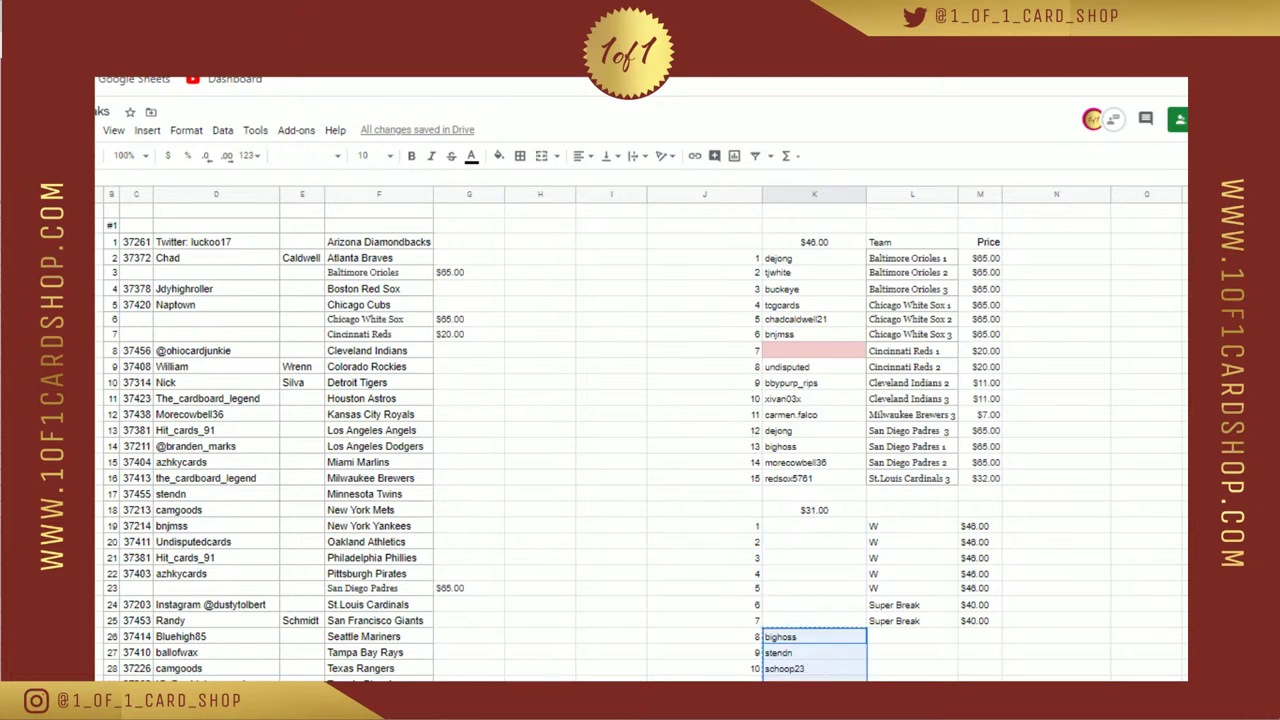
pyautogui.hscroll(3, 994, 374)
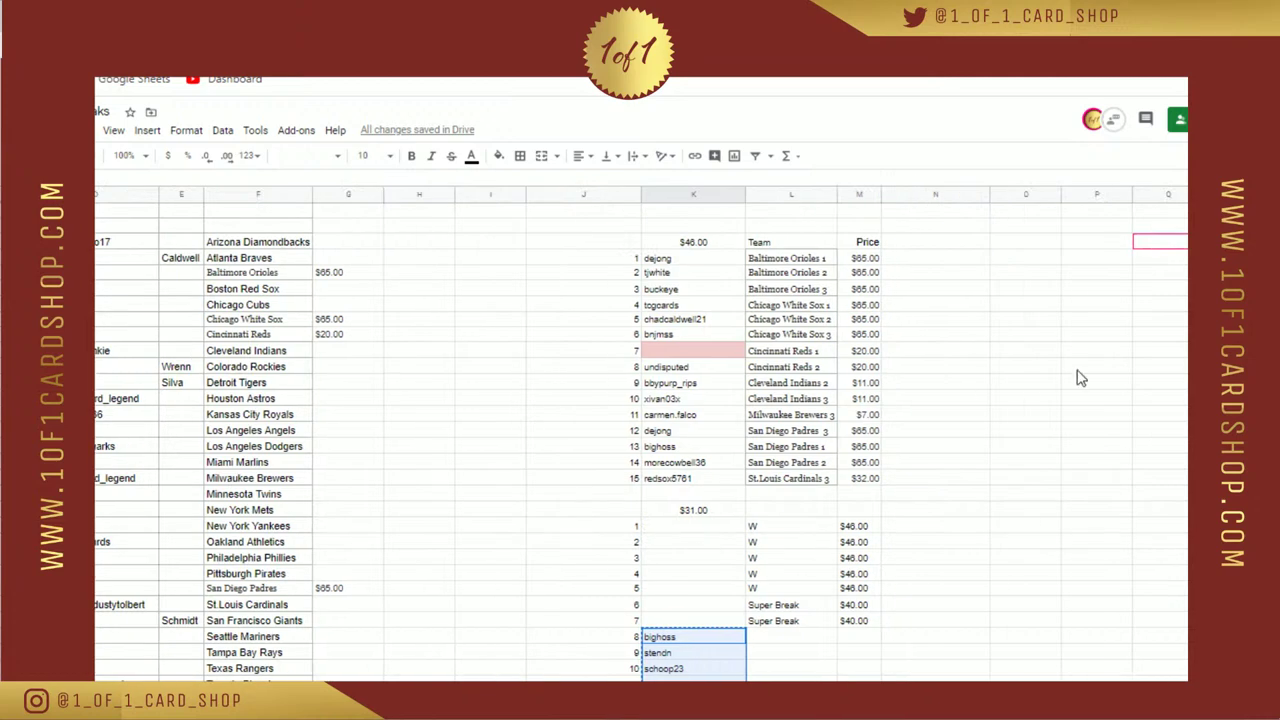
pyautogui.click(1115, 272)
pyautogui.hotkey('ctrl', 'v')
pyautogui.click(1012, 372)
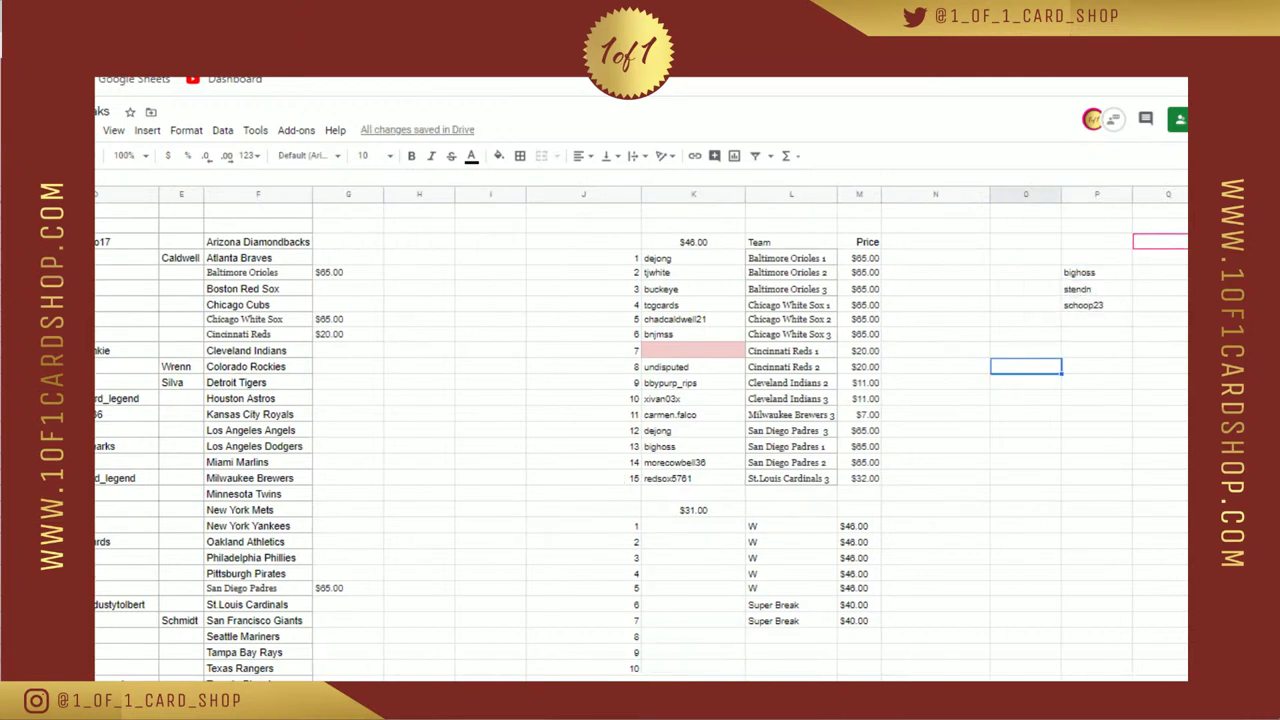
# Clear the W and Super Break labels in L19:L25 and their $46.00/$40.00 prices in M19:M25
pyautogui.hscroll(-3, 648, 518)
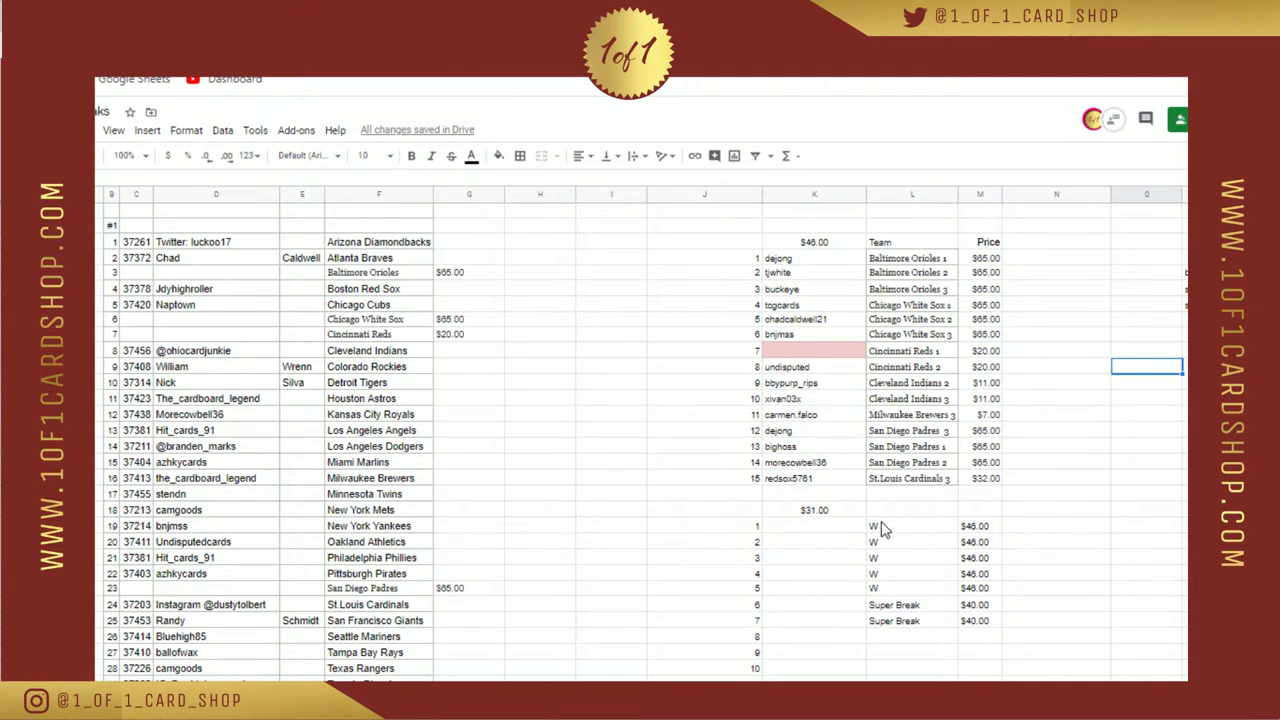
pyautogui.scroll(-1, 882, 530)
pyautogui.moveTo(877, 503); pyautogui.dragTo(894, 586)
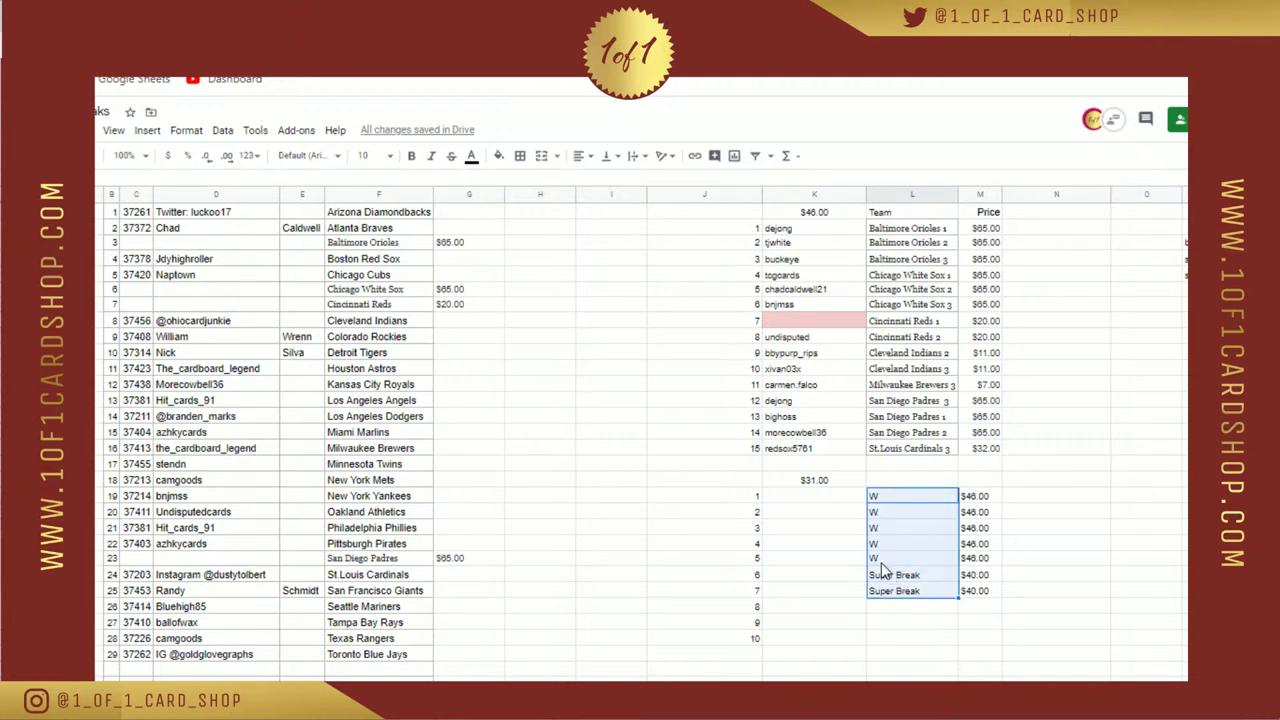
pyautogui.press('Delete')
pyautogui.moveTo(978, 497); pyautogui.dragTo(980, 592)
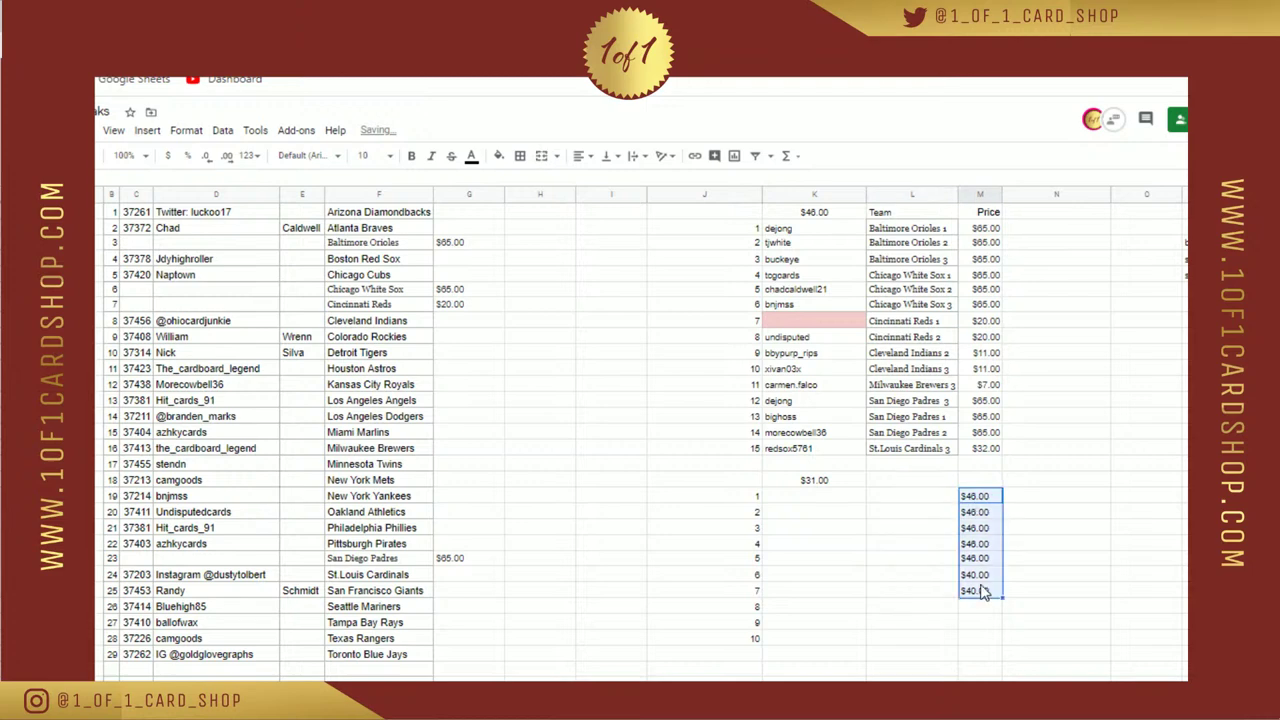
pyautogui.press('Delete')
pyautogui.click(849, 478)
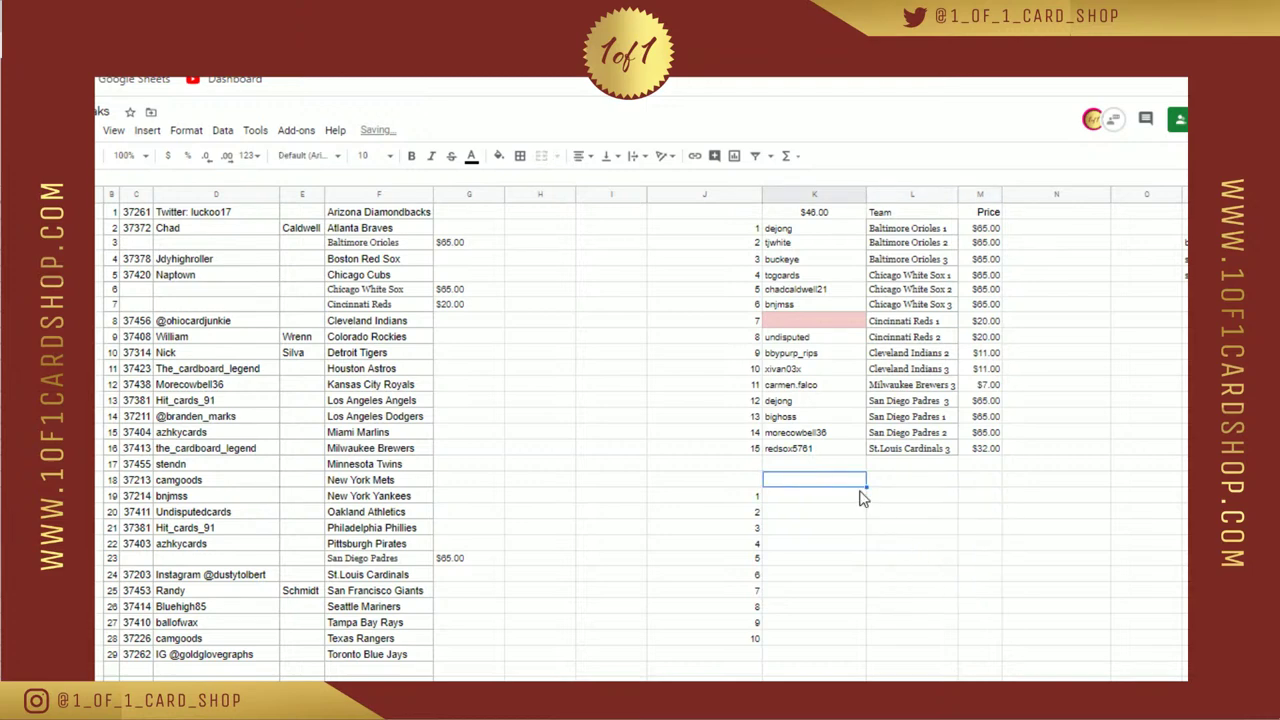
# Clear the $31.00 header and shade slots K19:K28 light pink
pyautogui.press('Delete')
pyautogui.moveTo(855, 493); pyautogui.dragTo(820, 645)
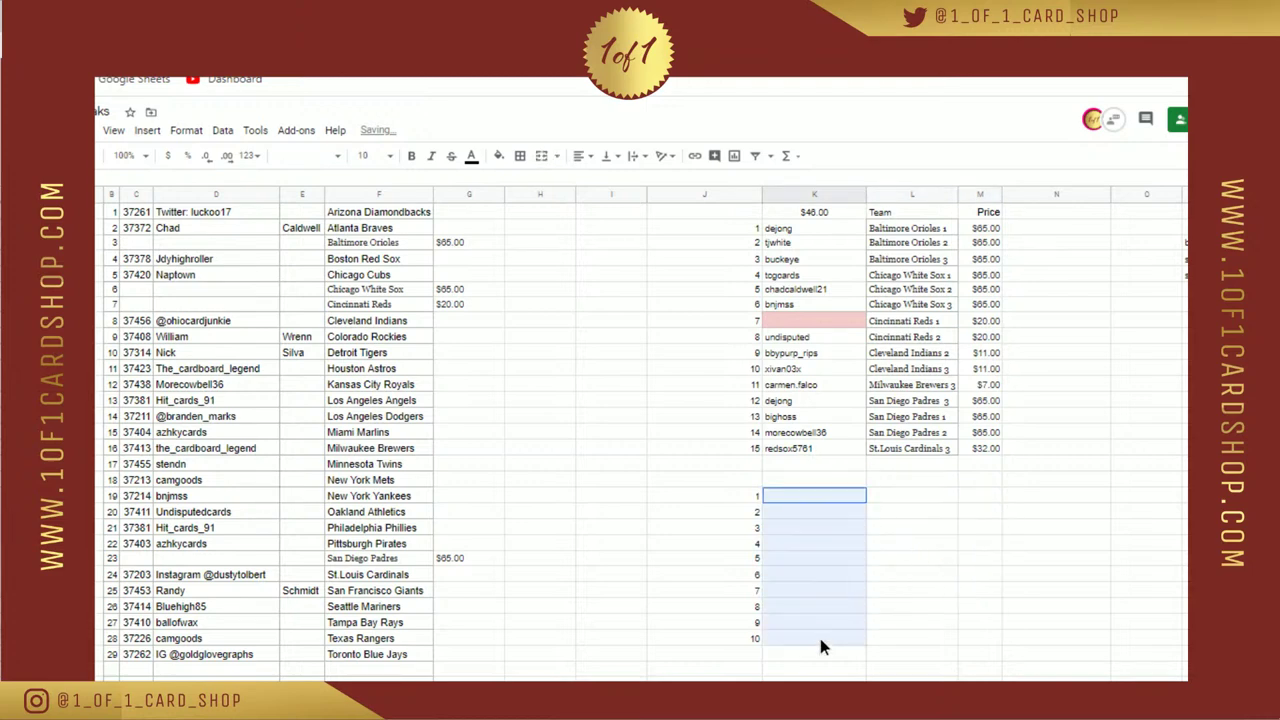
pyautogui.click(498, 155)
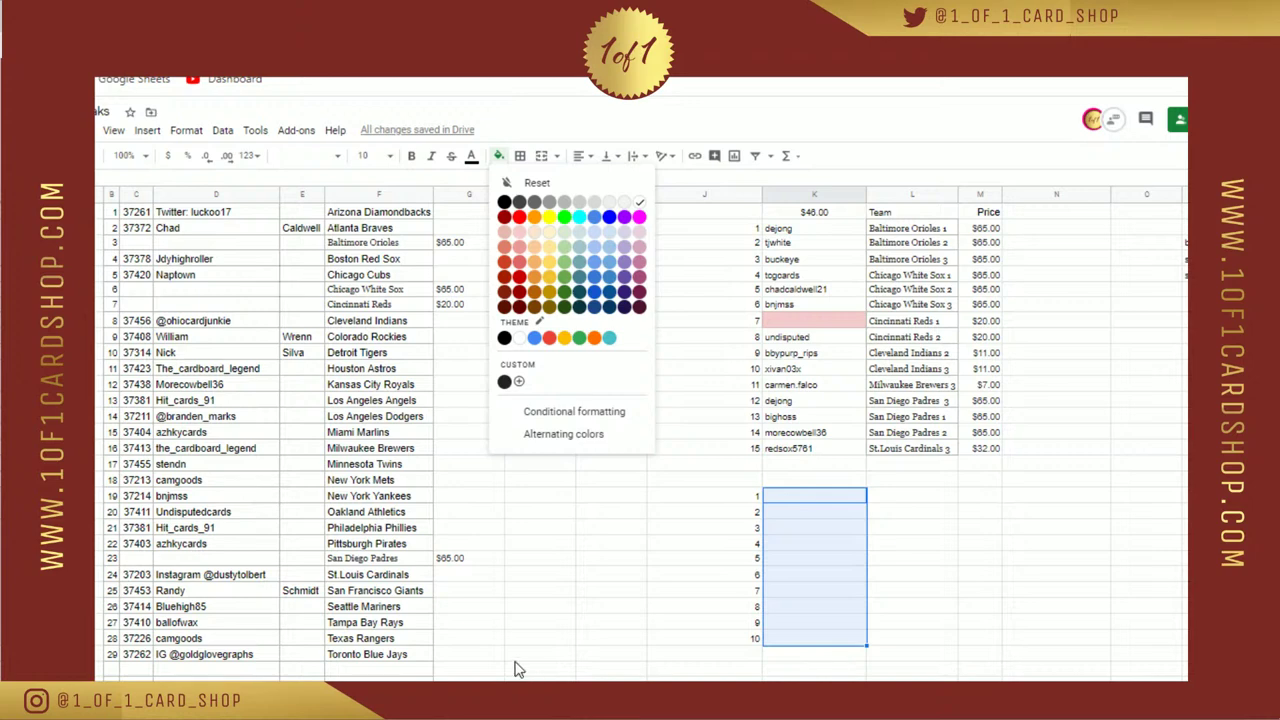
pyautogui.click(519, 242)
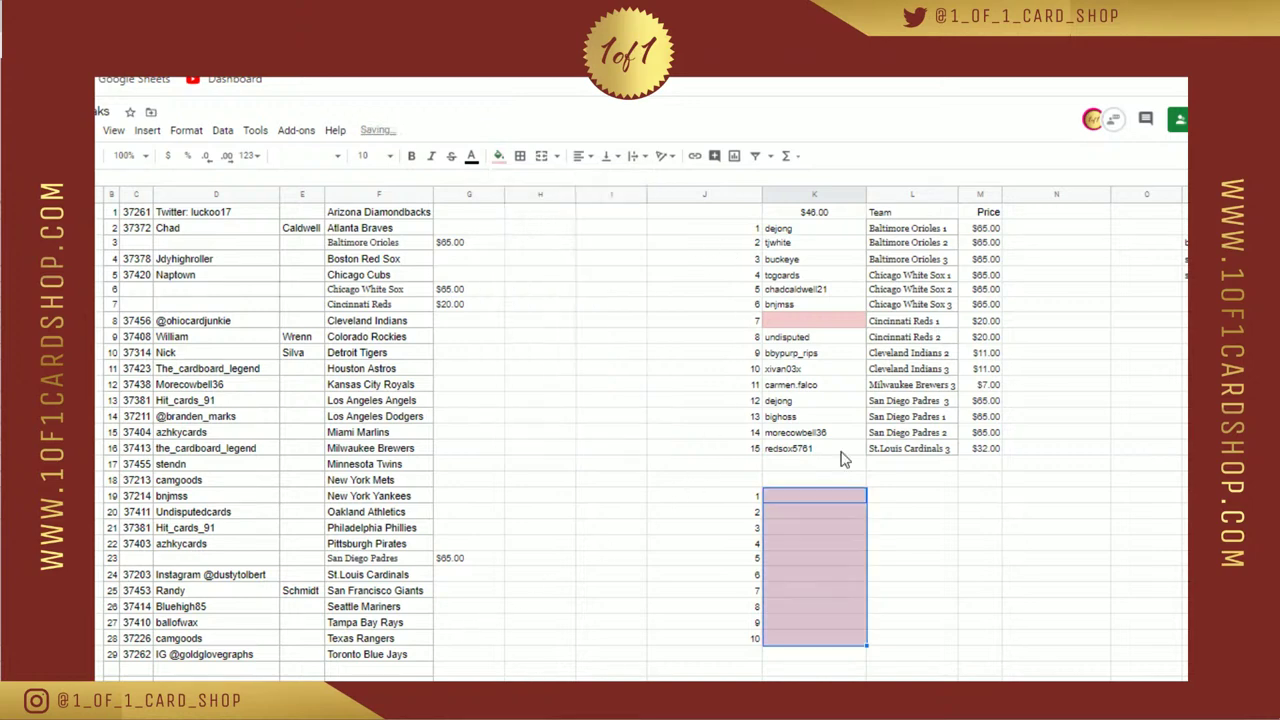
# Label L19 FILLER SPOT and L20:L24 SUPER BREAK
pyautogui.click(920, 503)
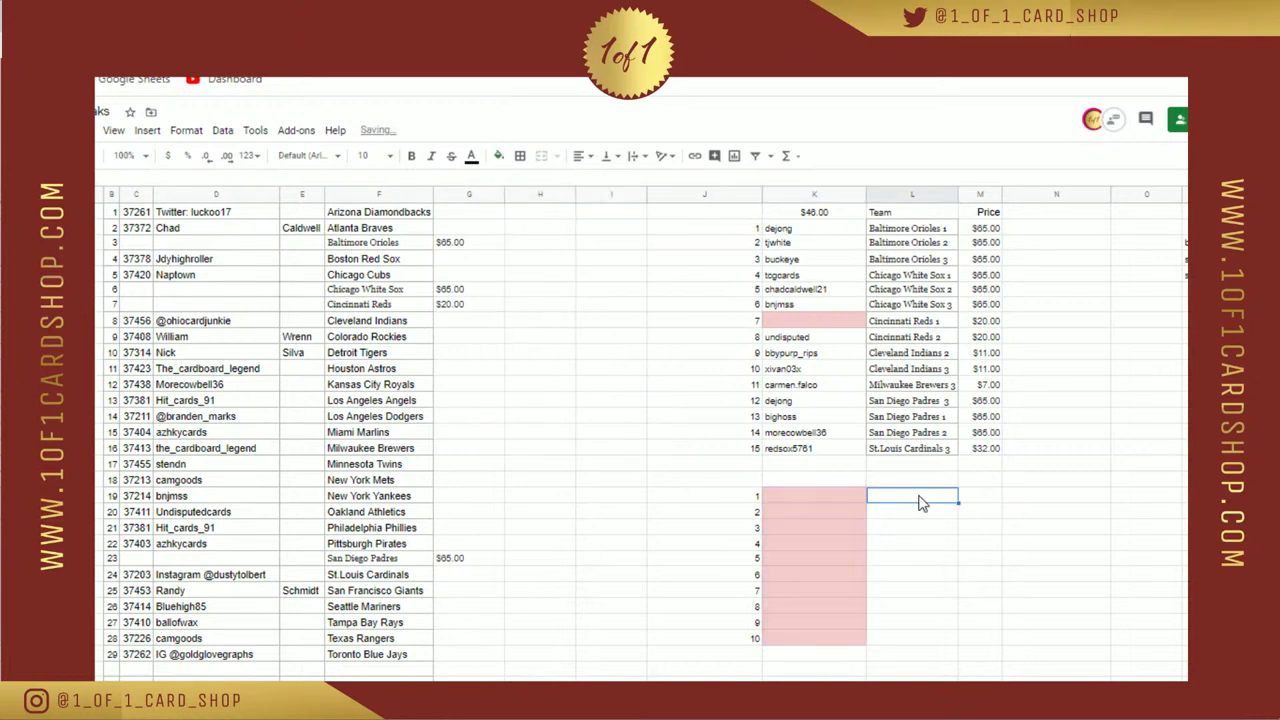
pyautogui.write('FILLER SPOT')
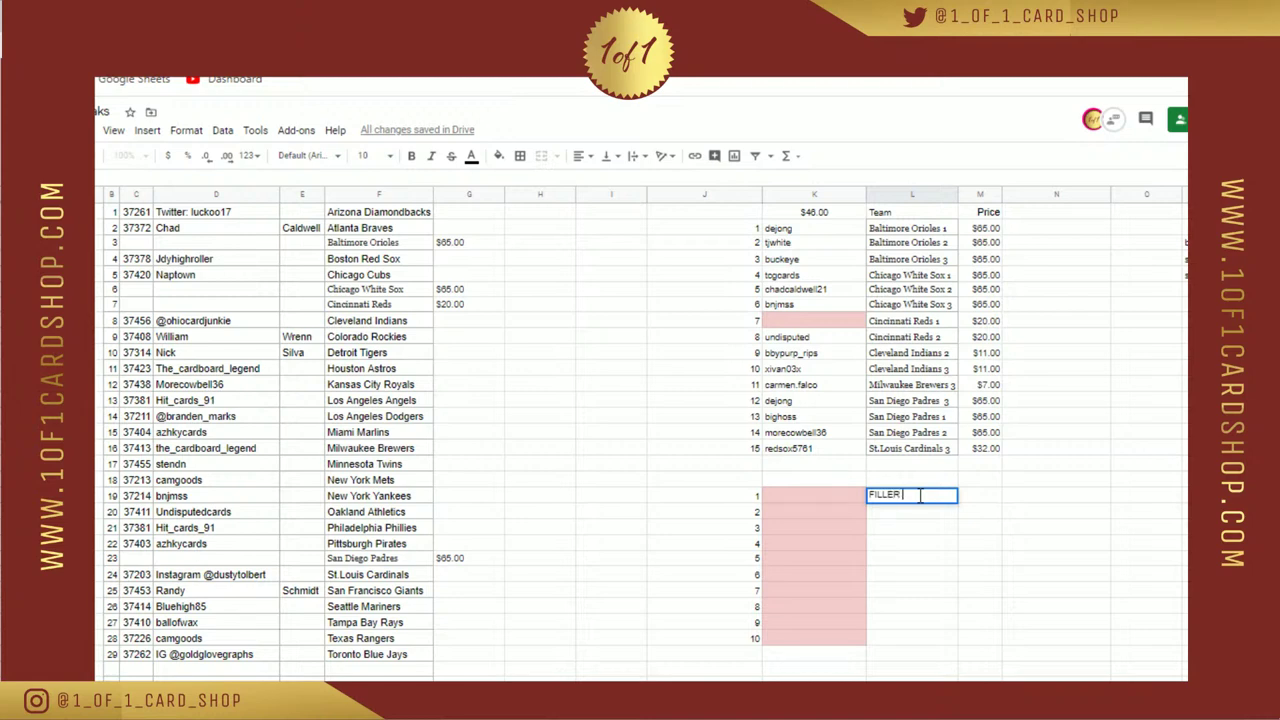
pyautogui.write('SUPER BREAK')
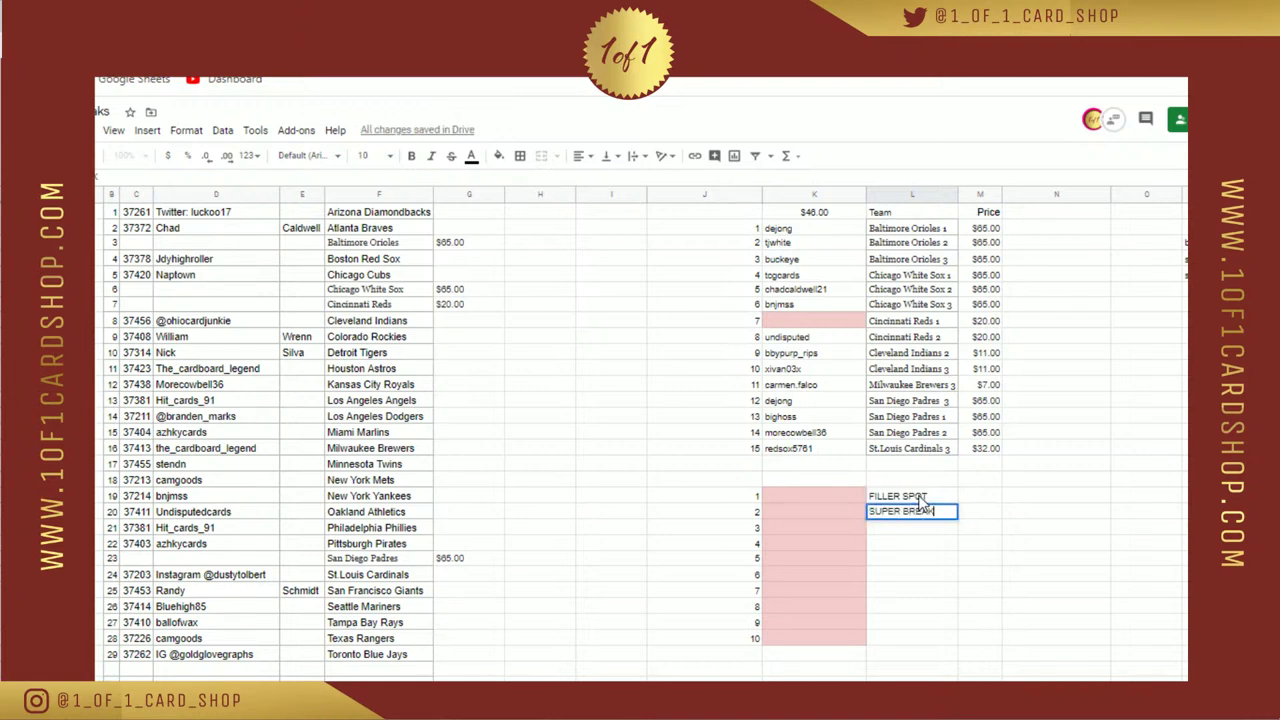
pyautogui.press('Return')
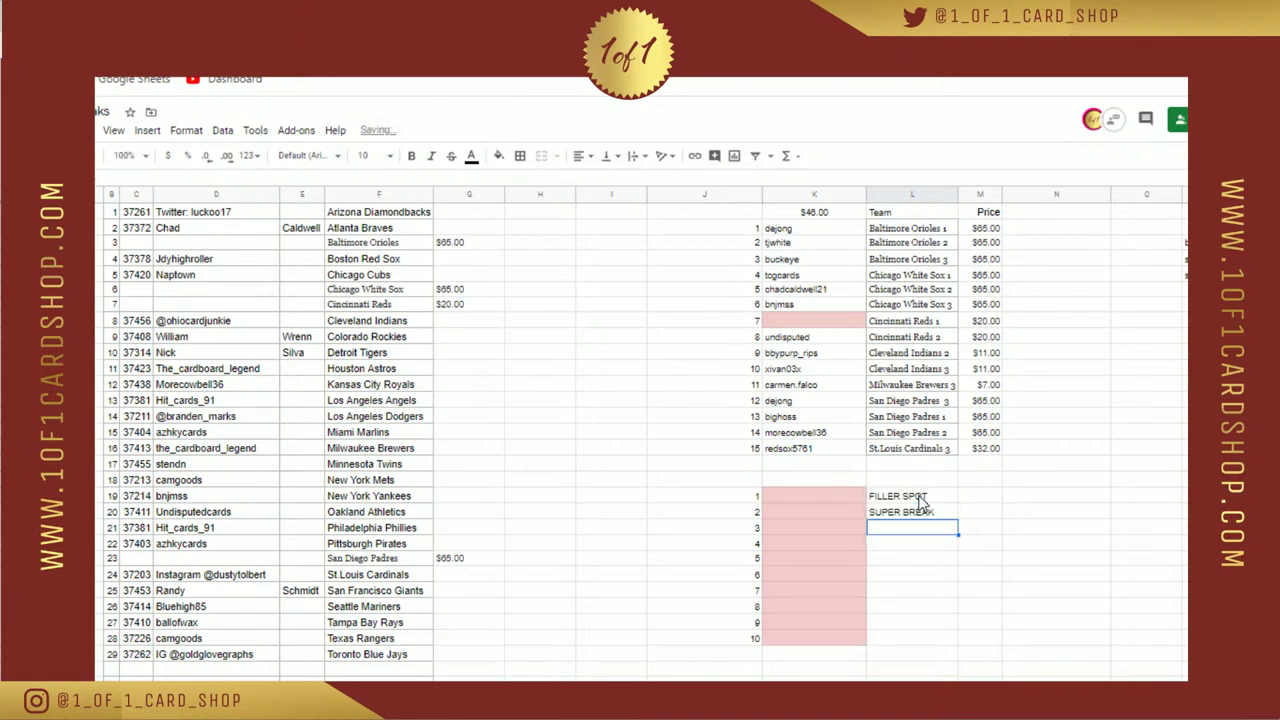
pyautogui.write('SUPER BREAK')
pyautogui.press('Return')
pyautogui.hotkey('ctrl', 'v')
pyautogui.press('Down')
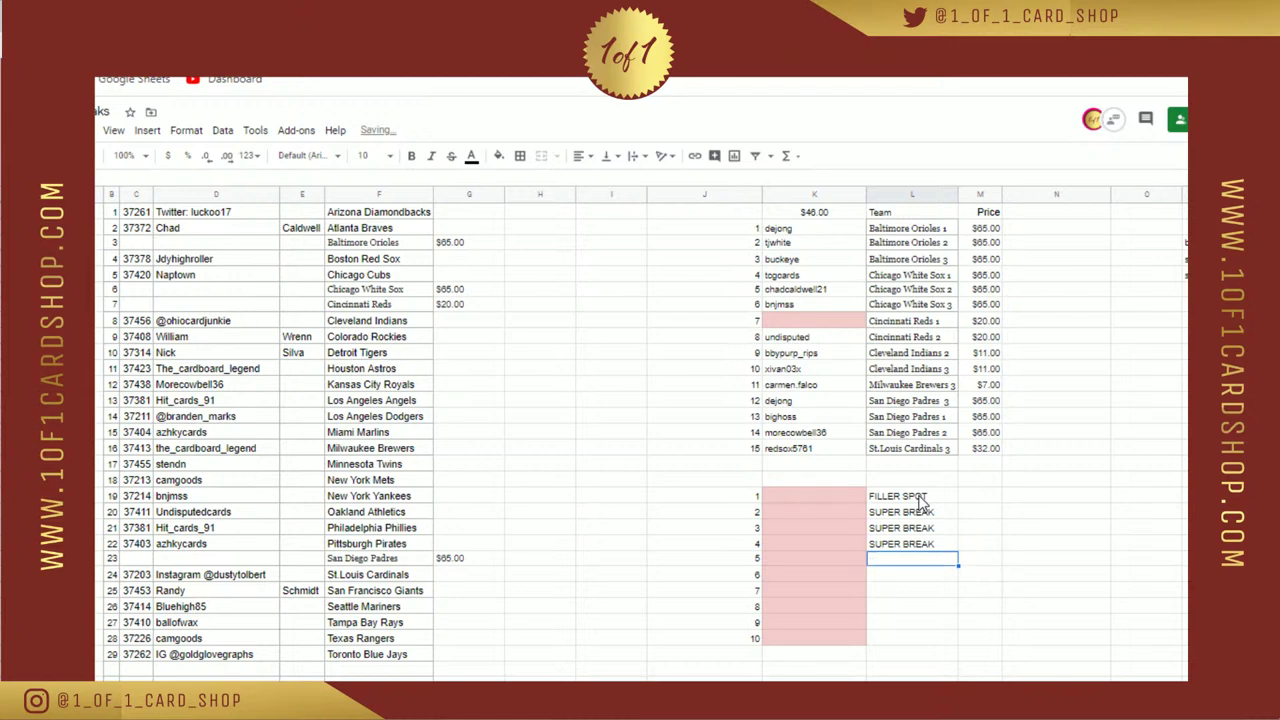
pyautogui.hotkey('ctrl', 'v')
pyautogui.press('Down')
pyautogui.hotkey('ctrl', 'v')
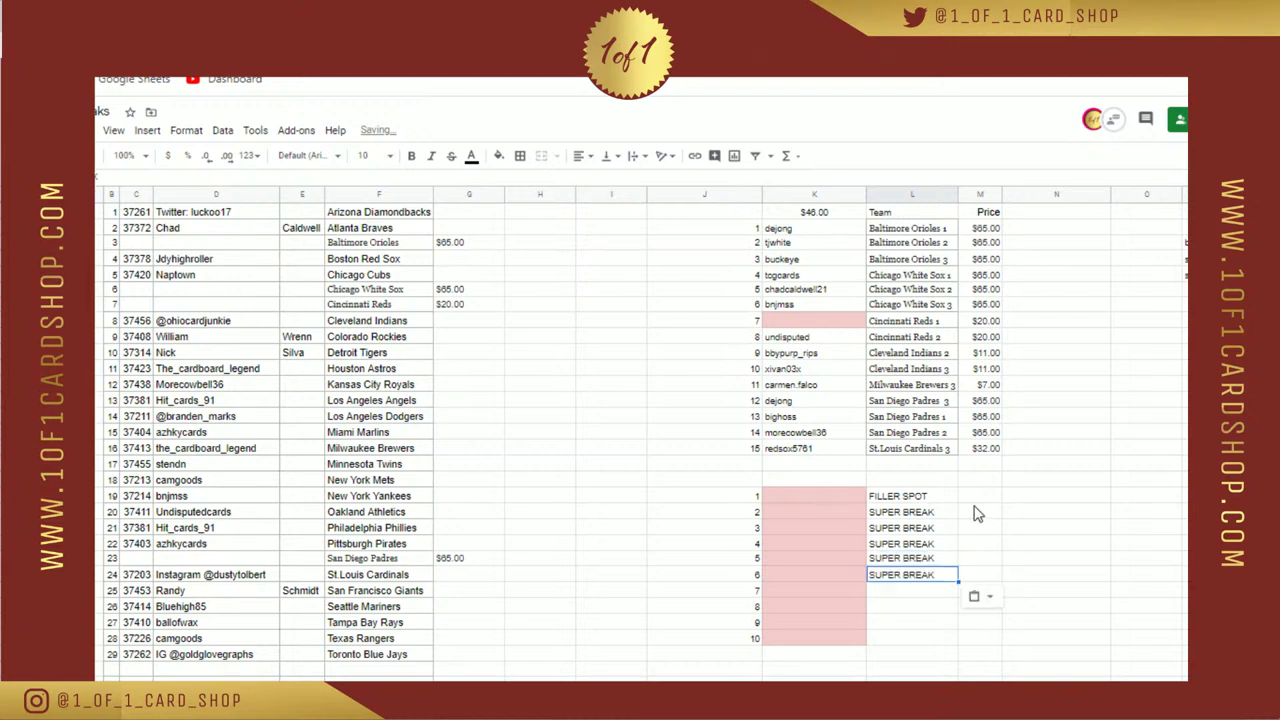
# Price the FILLER SPOT at $46.00 and the first SUPER BREAK at $40.00
pyautogui.moveTo(976, 510); pyautogui.dragTo(960, 486)
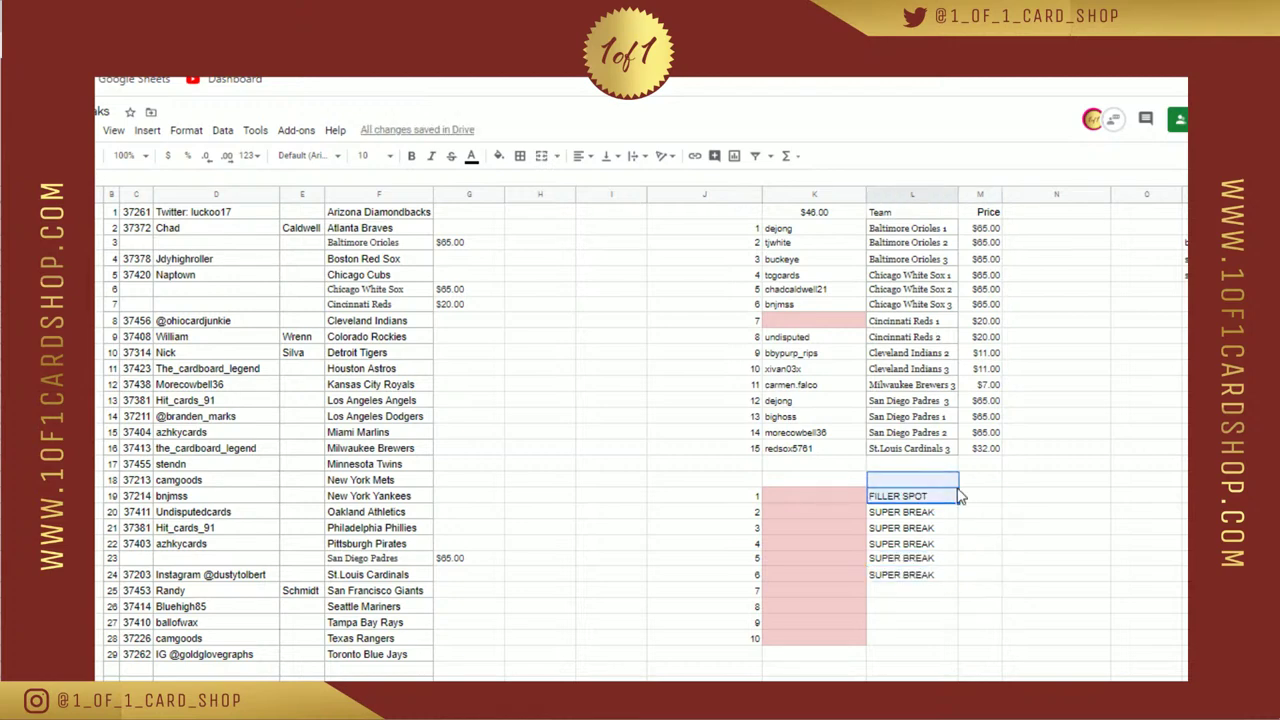
pyautogui.click(977, 494)
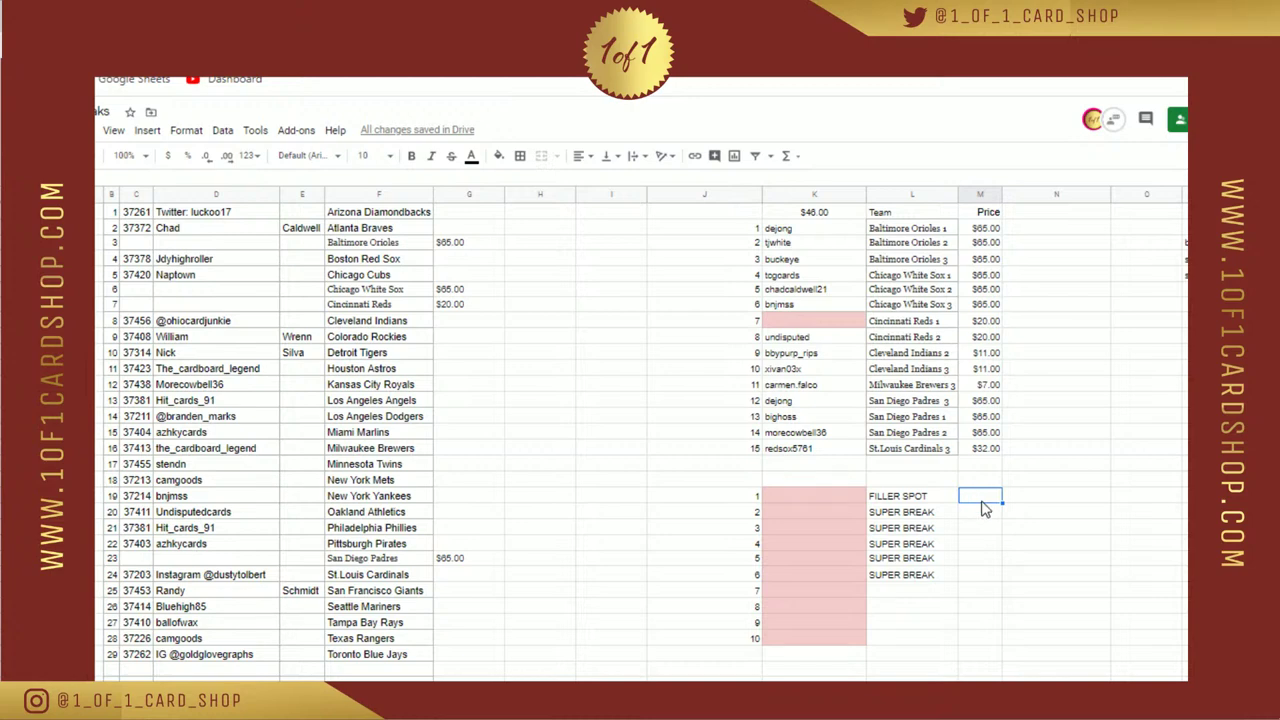
pyautogui.write('46')
pyautogui.press('Return')
pyautogui.write('40')
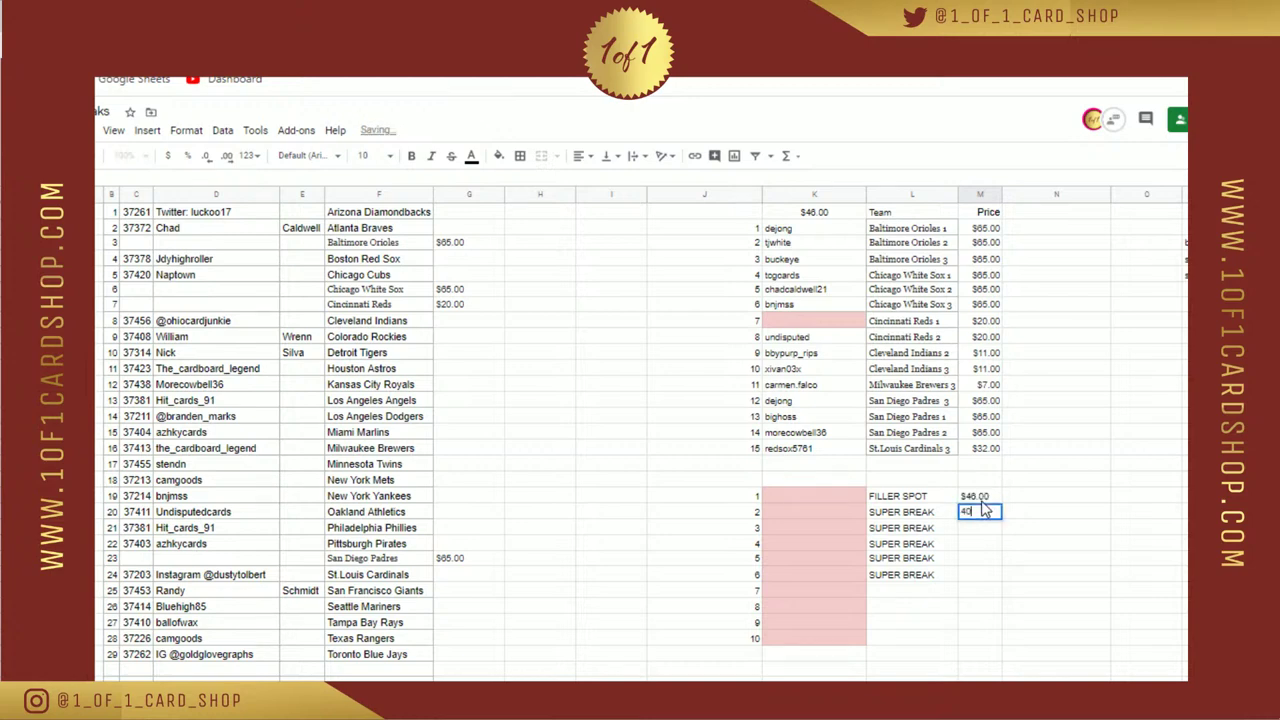
pyautogui.press('Return')
# Copy the $40.00 price down to the remaining SUPER BREAK rows
pyautogui.click(983, 510)
pyautogui.hotkey('ctrl', 'c')
pyautogui.press('Down')
pyautogui.hotkey('ctrl', 'v')
pyautogui.press('Down')
pyautogui.hotkey('ctrl', 'v')
pyautogui.press('Down')
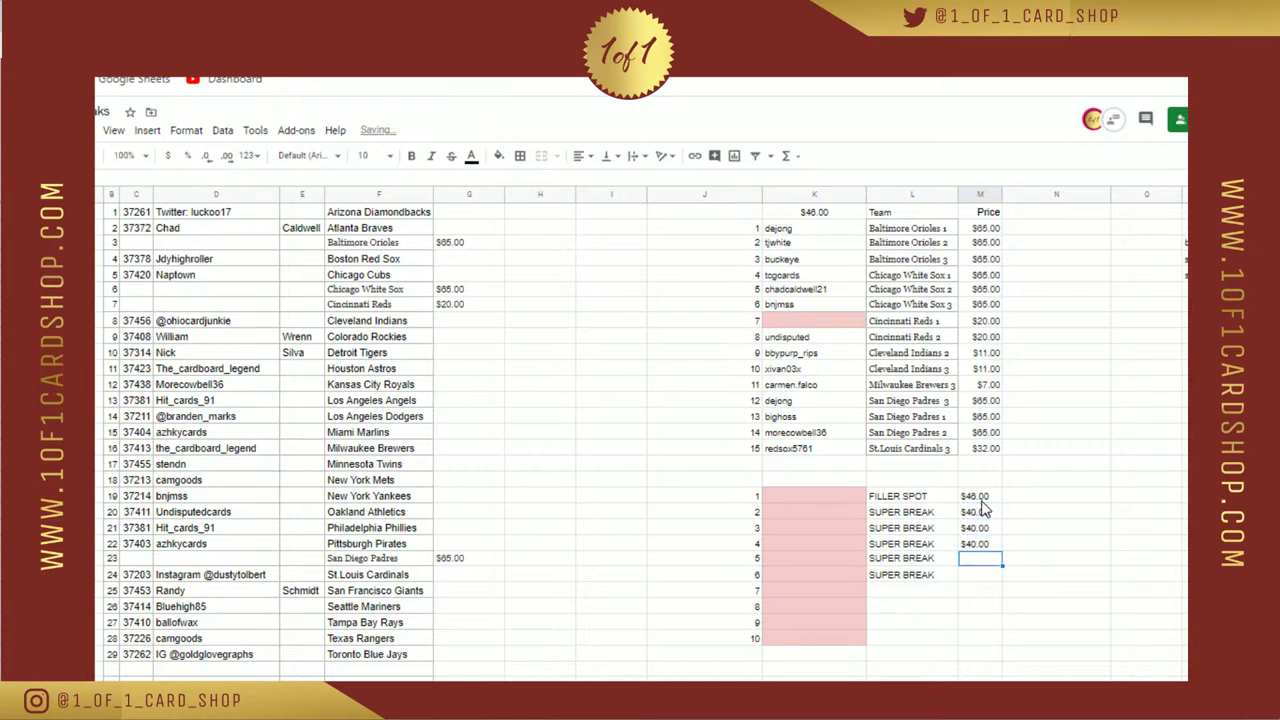
pyautogui.hotkey('ctrl', 'v')
pyautogui.press('Down')
pyautogui.hotkey('ctrl', 'v')
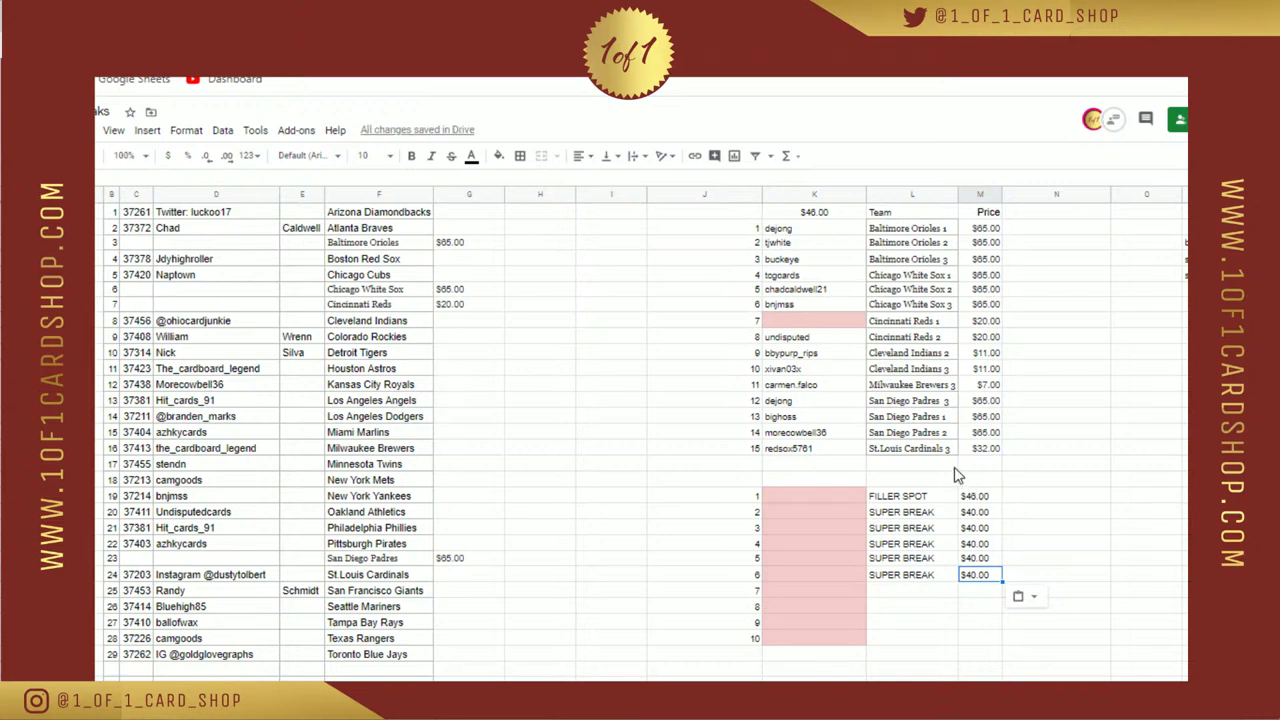
pyautogui.moveTo(975, 496); pyautogui.dragTo(980, 590)
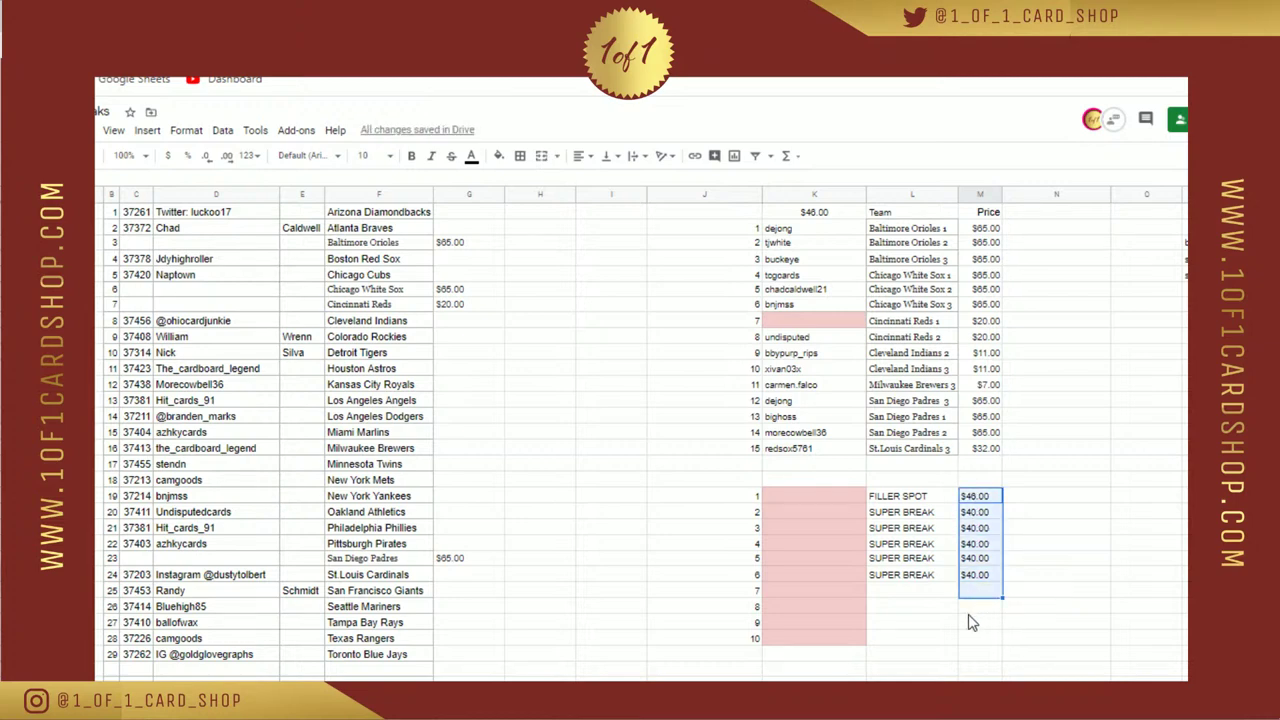
# Set the K18 header amount to $24.75, then check the new labels and slots
pyautogui.click(804, 476)
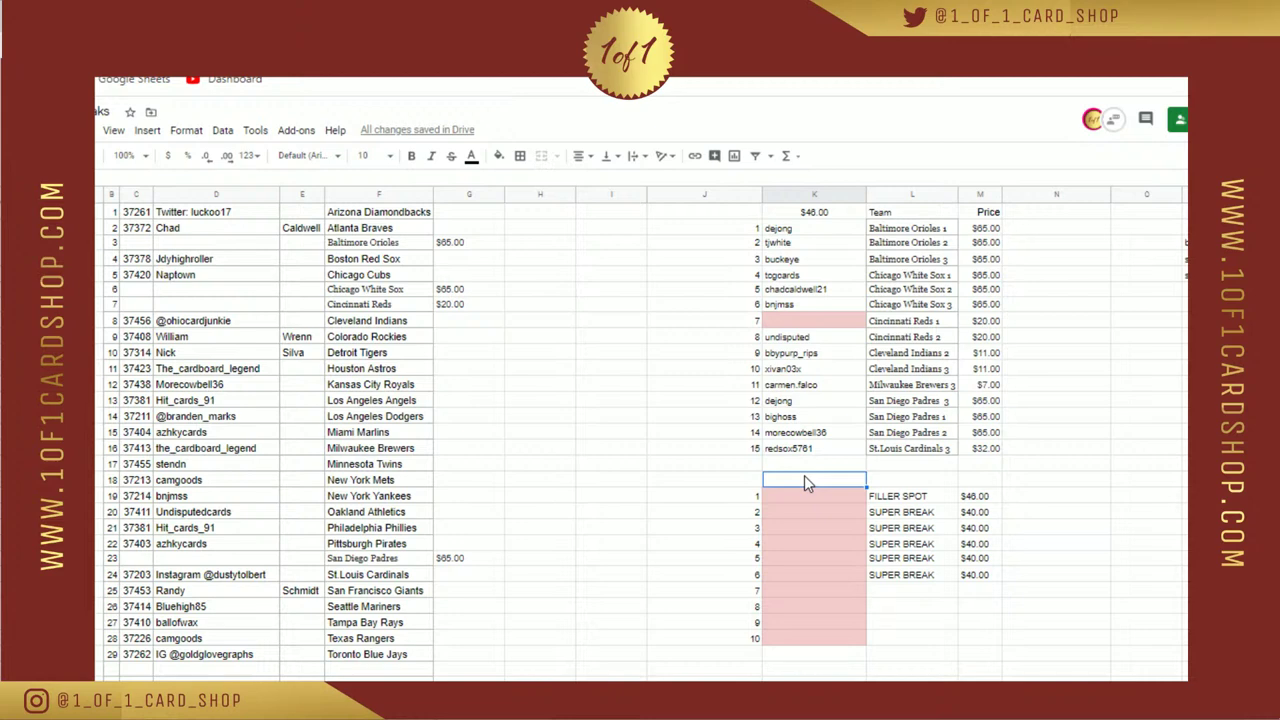
pyautogui.write('24.75')
pyautogui.press('Return')
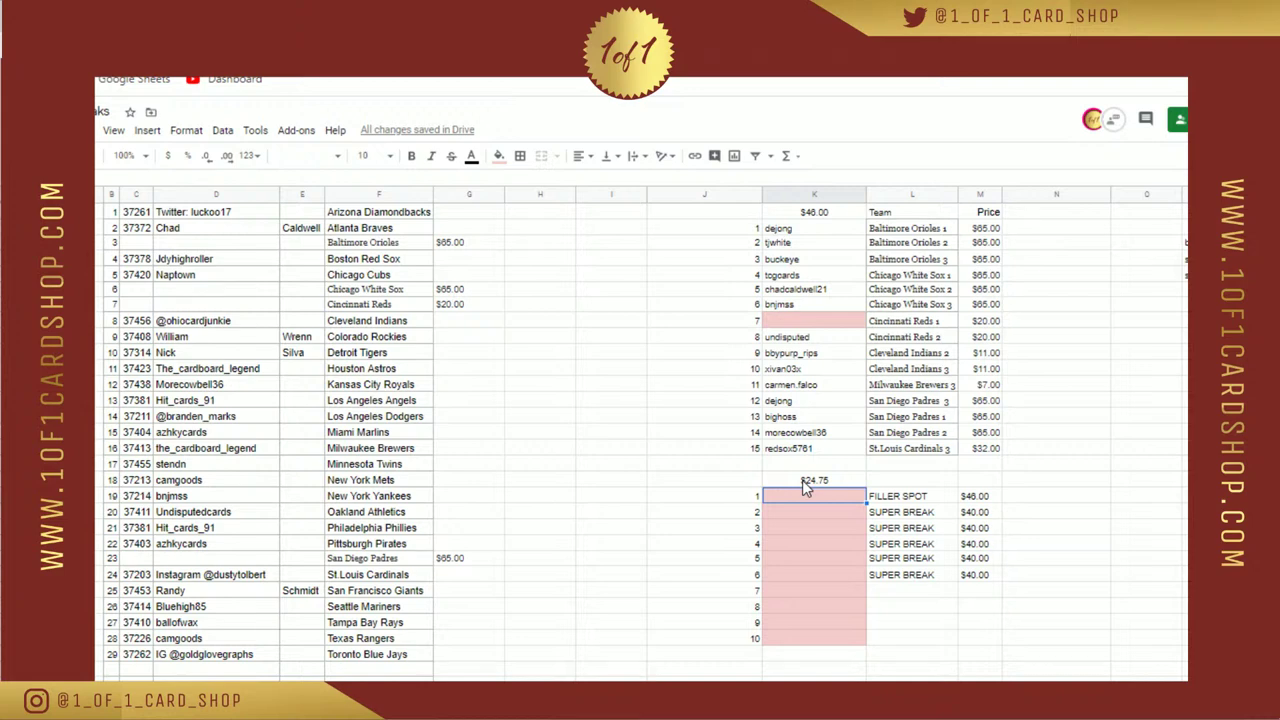
pyautogui.moveTo(918, 513); pyautogui.dragTo(925, 568)
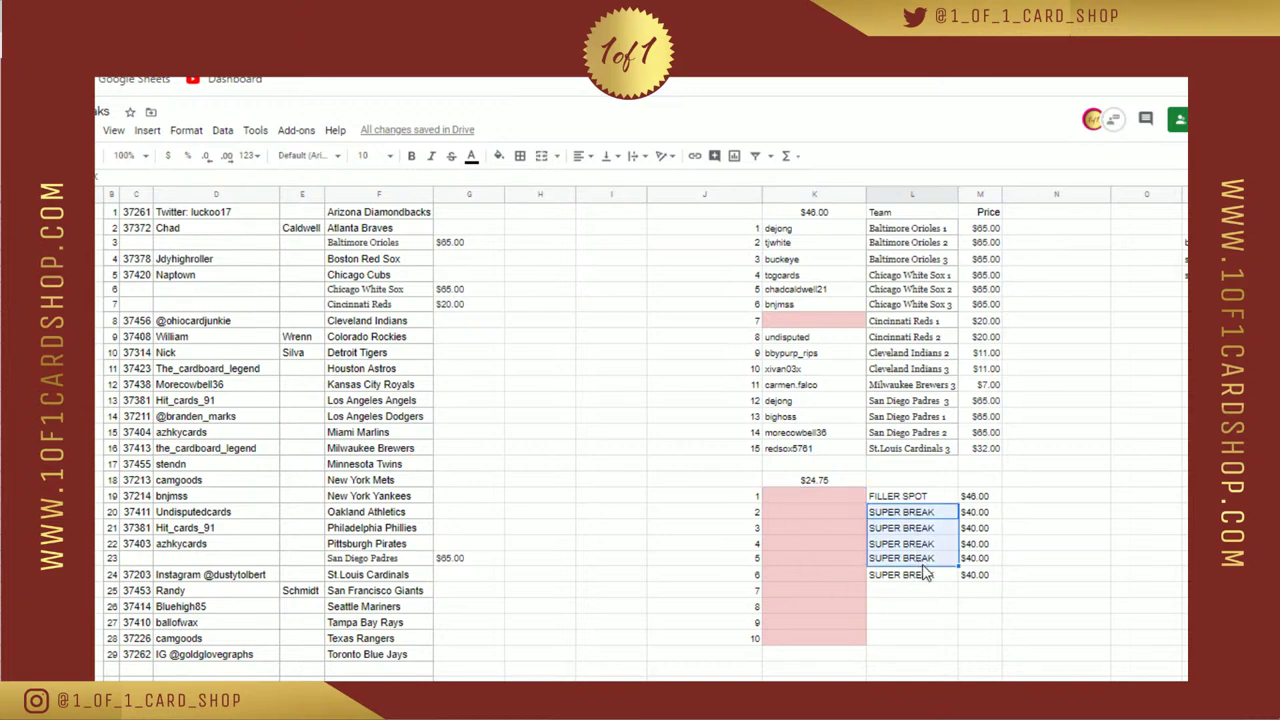
pyautogui.click(908, 590)
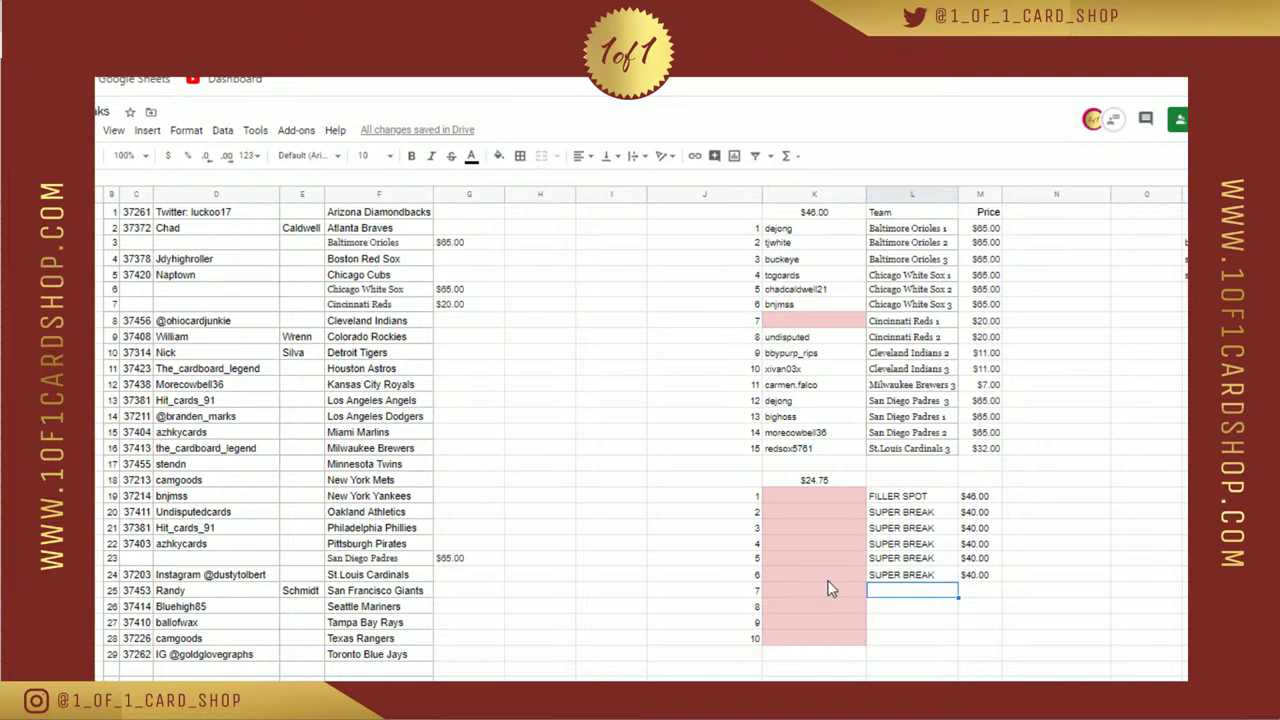
pyautogui.moveTo(785, 498); pyautogui.dragTo(832, 558)
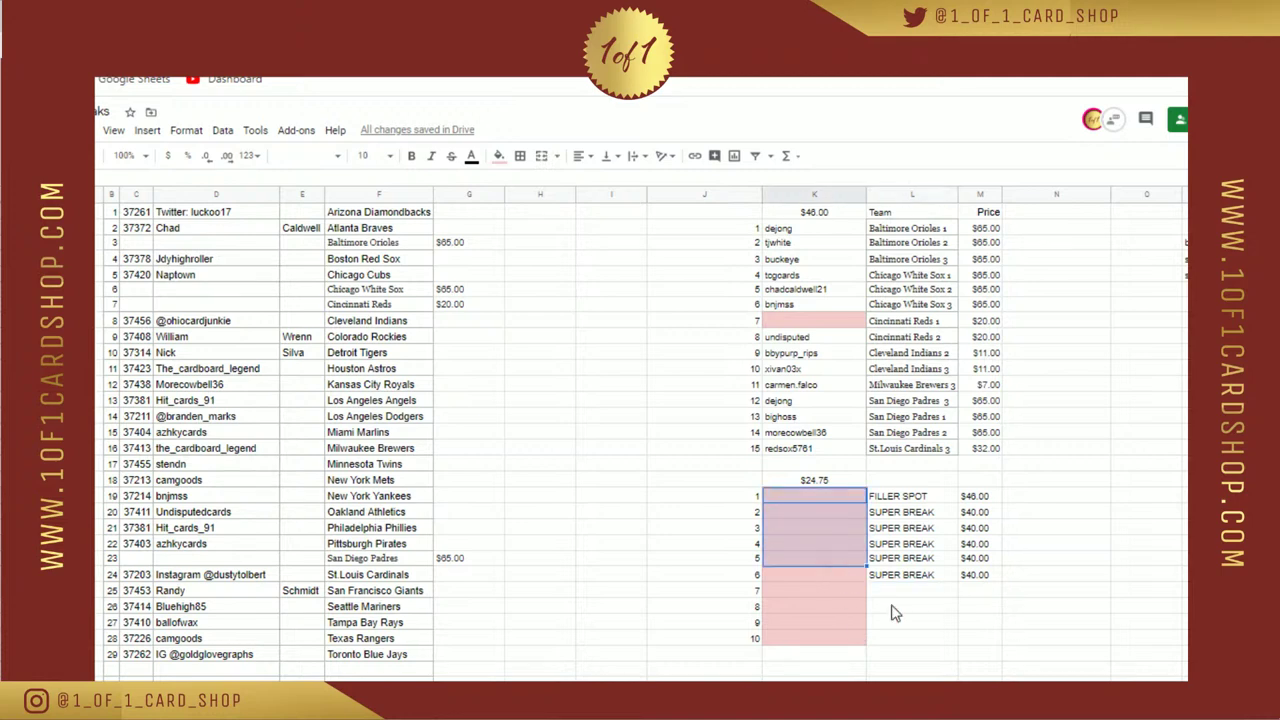
pyautogui.click(808, 576)
pyautogui.moveTo(787, 586); pyautogui.dragTo(794, 627)
pyautogui.click(795, 628)
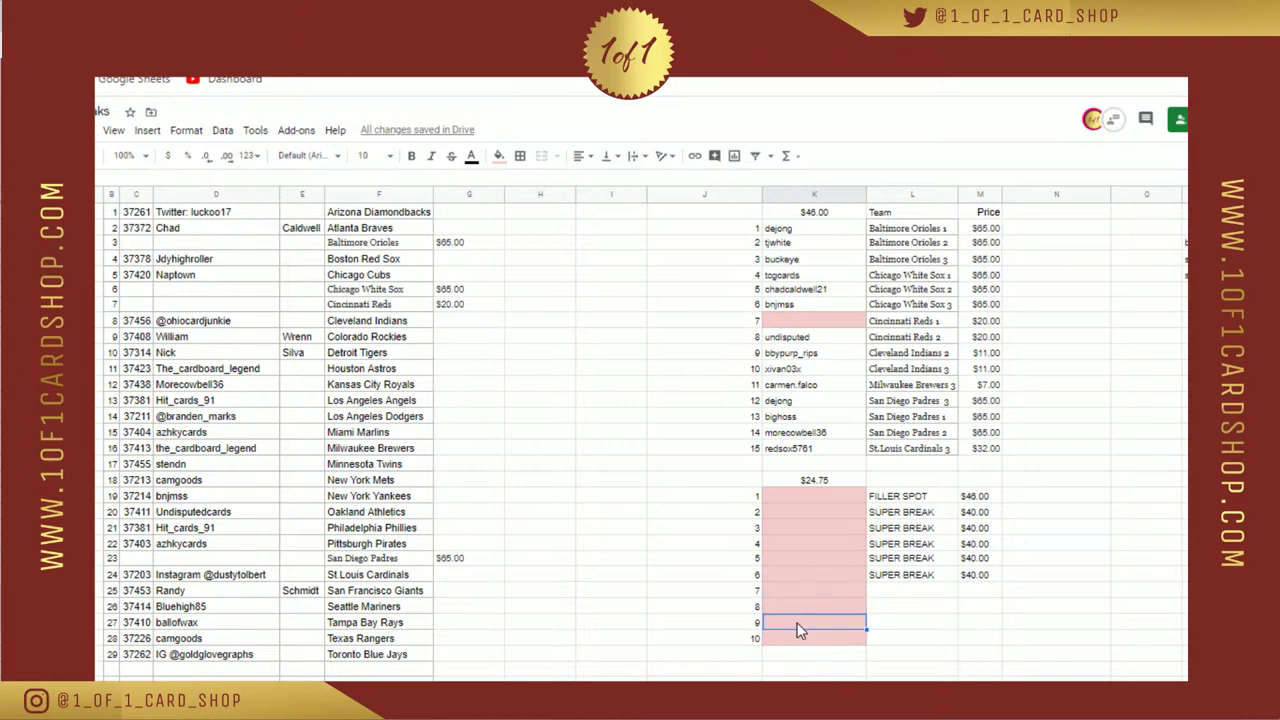
pyautogui.click(793, 562)
pyautogui.press('Up')
pyautogui.press('Up')
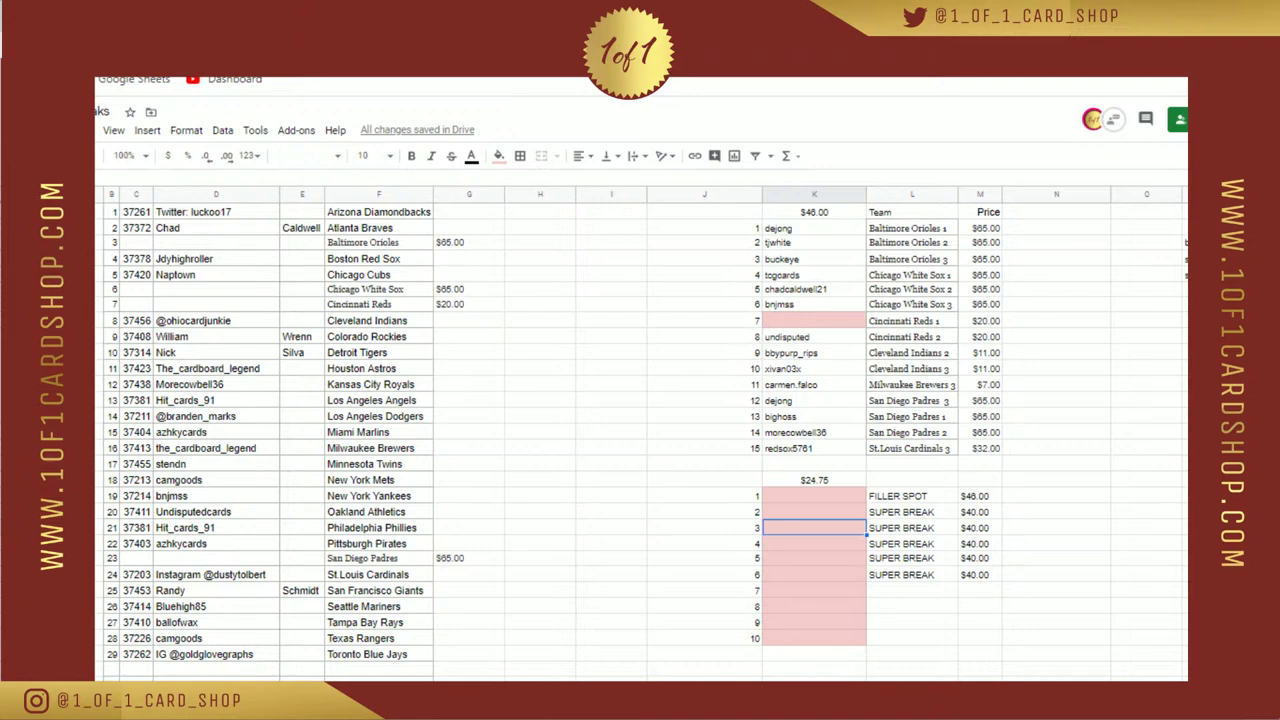
pyautogui.moveTo(780, 503); pyautogui.dragTo(805, 521)
pyautogui.click(853, 576)
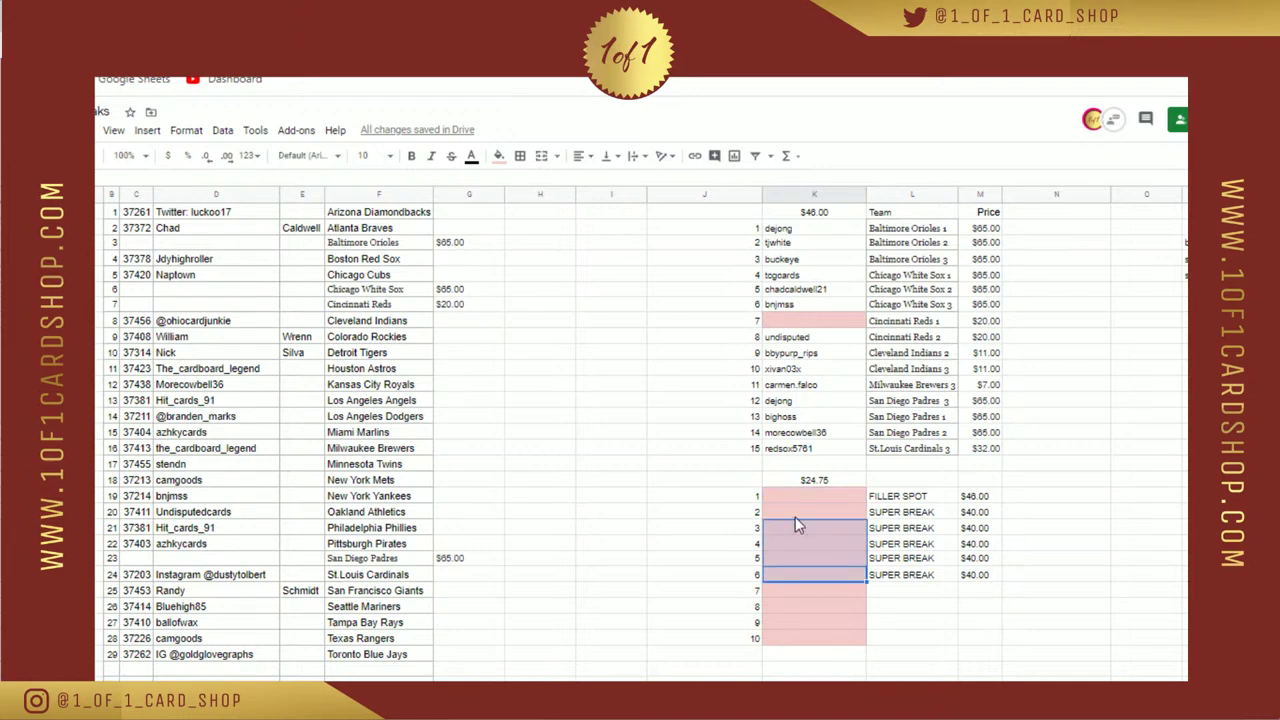
pyautogui.click(777, 510)
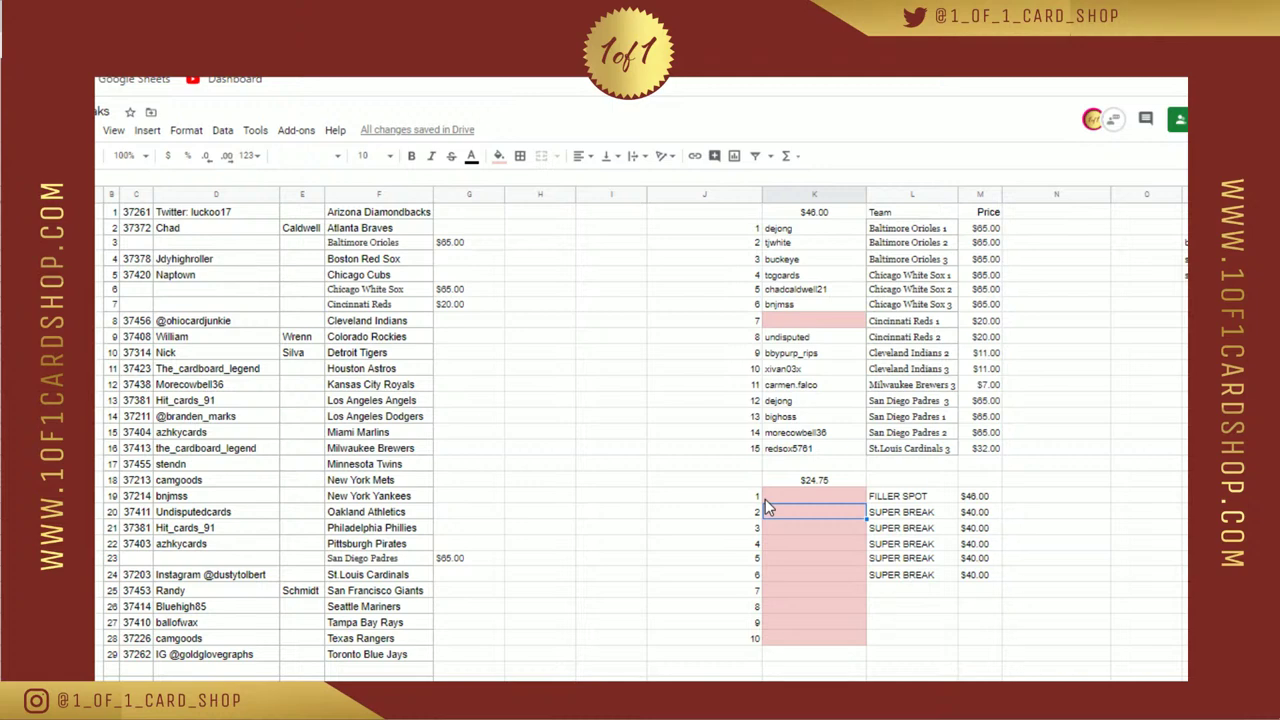
pyautogui.moveTo(777, 508); pyautogui.dragTo(829, 549)
pyautogui.click(826, 545)
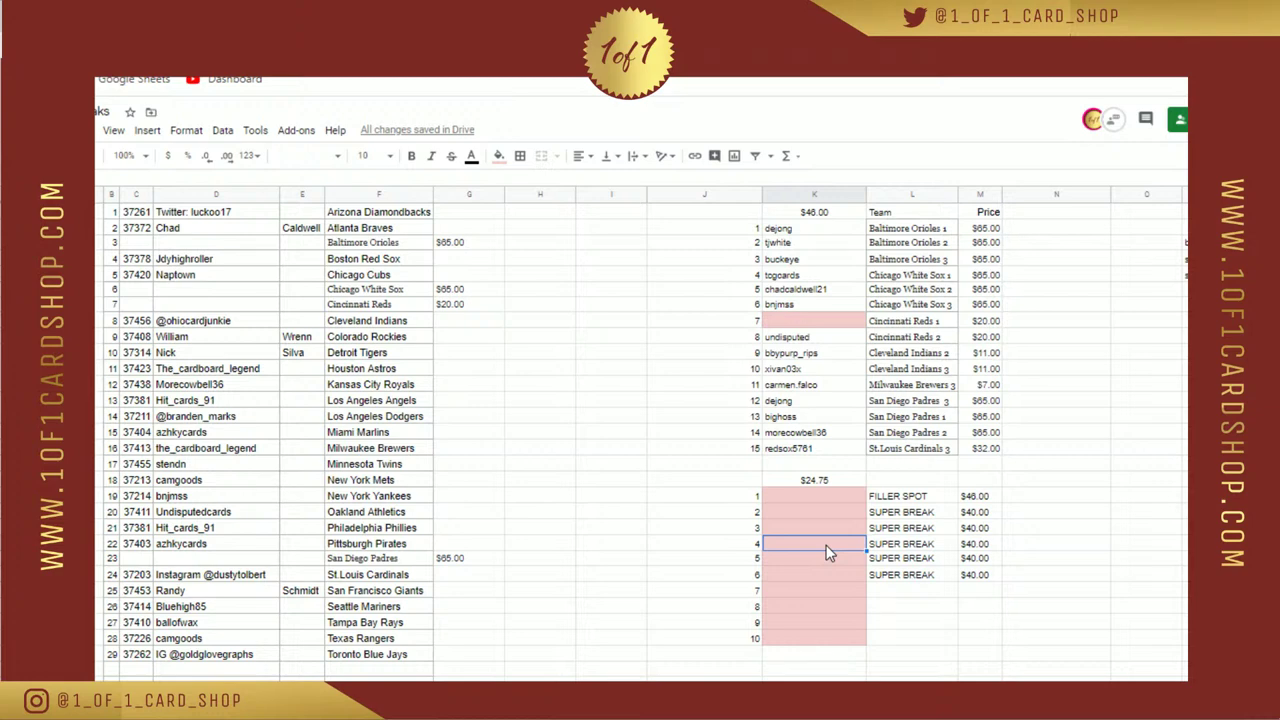
pyautogui.moveTo(826, 653); pyautogui.dragTo(815, 535)
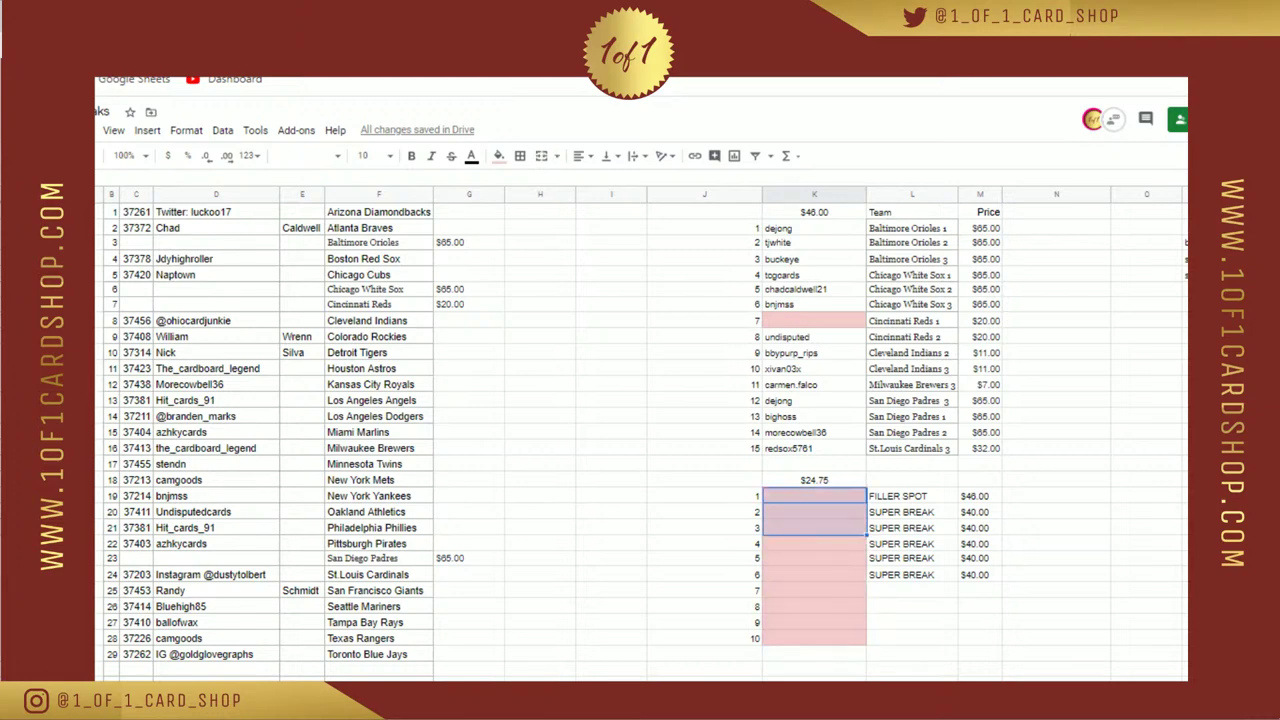
pyautogui.click(816, 548)
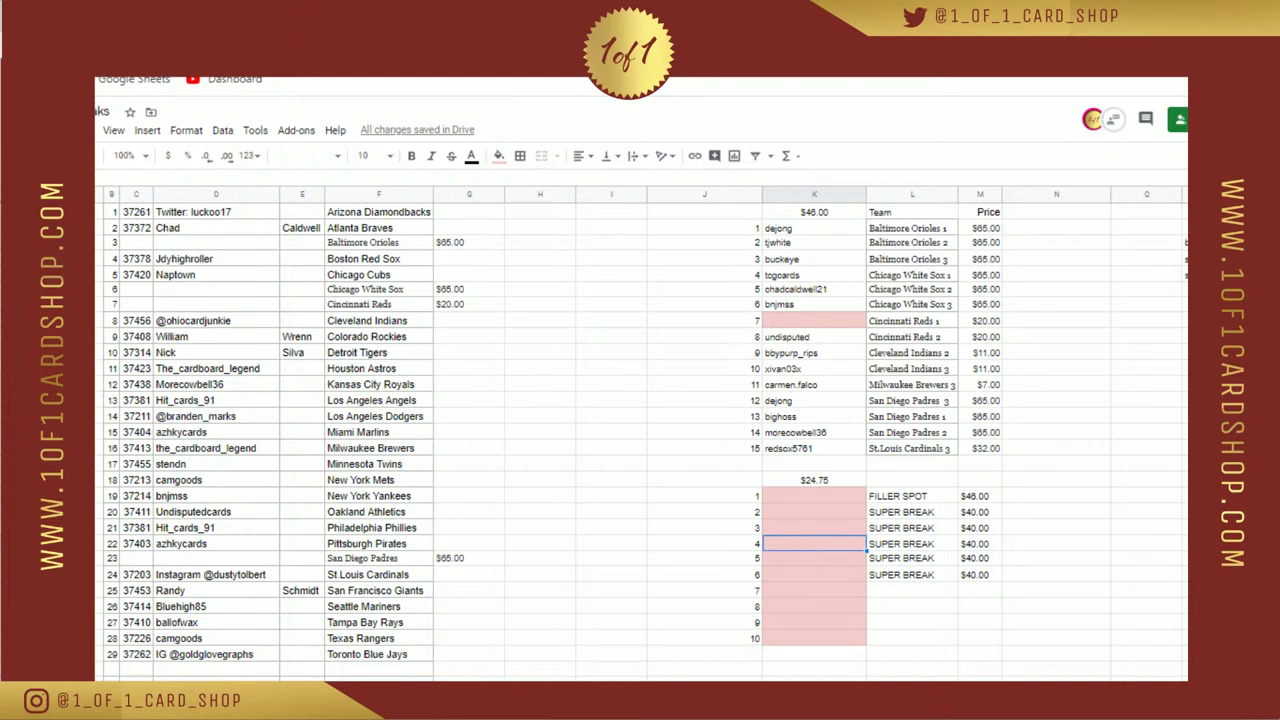
pyautogui.moveTo(785, 480); pyautogui.dragTo(800, 563)
pyautogui.click(800, 563)
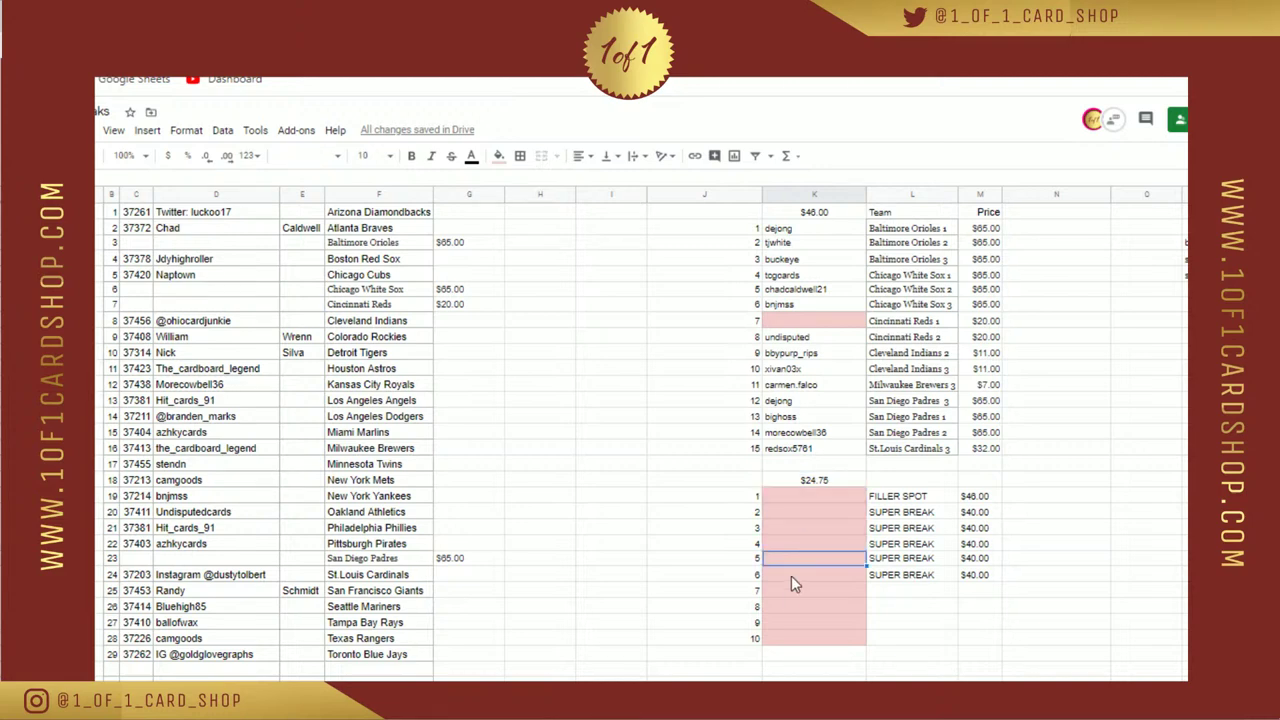
pyautogui.moveTo(773, 640); pyautogui.dragTo(815, 482)
pyautogui.click(771, 636)
pyautogui.click(795, 497)
pyautogui.click(822, 639)
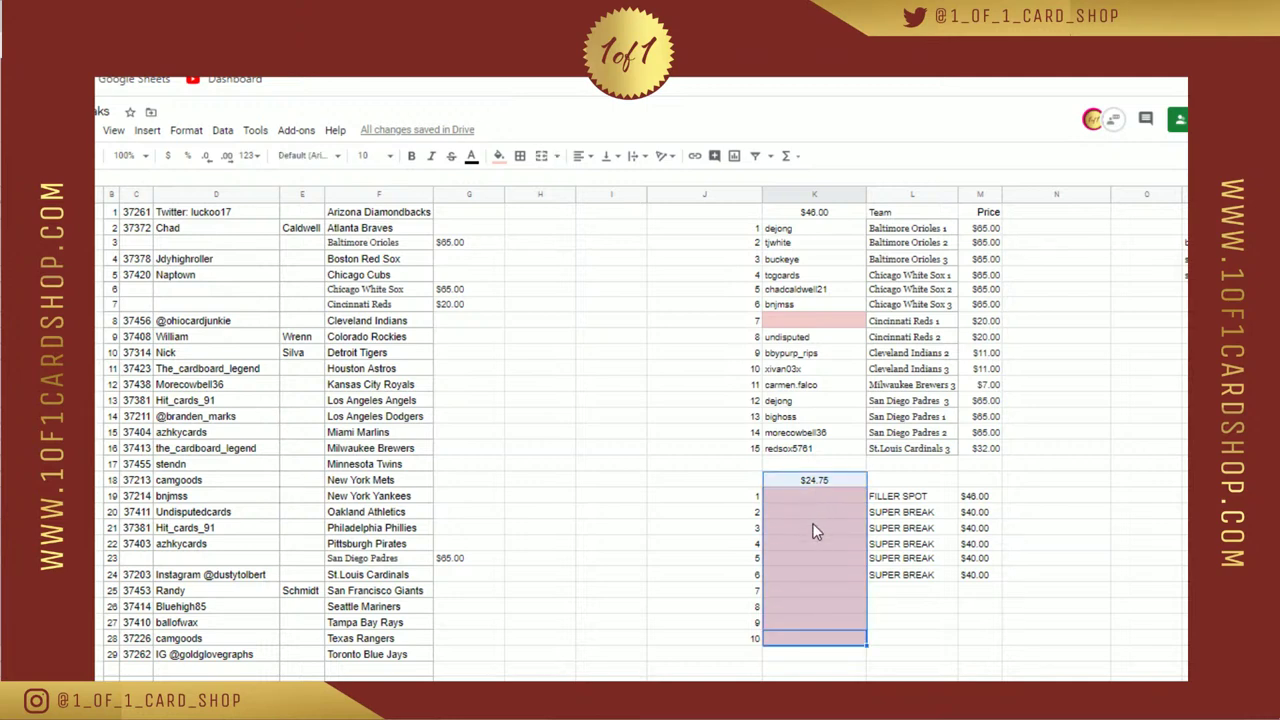
pyautogui.scroll(1, 800, 485)
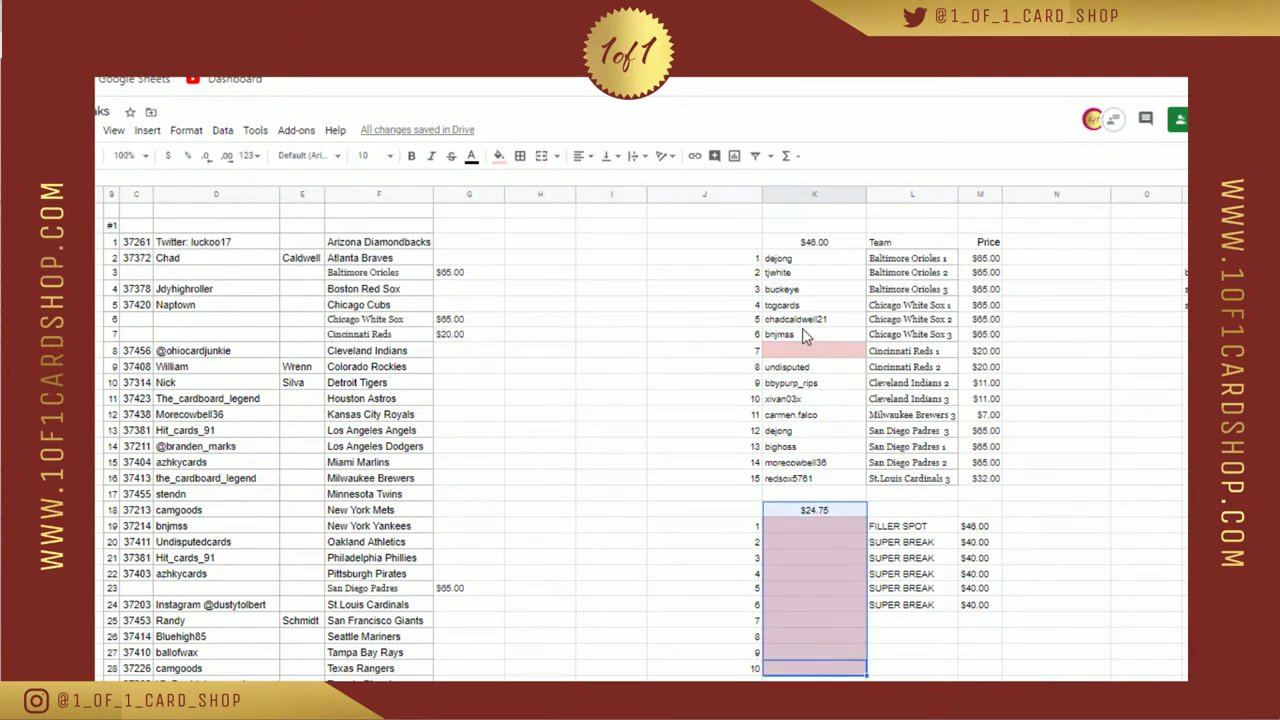
pyautogui.click(815, 274)
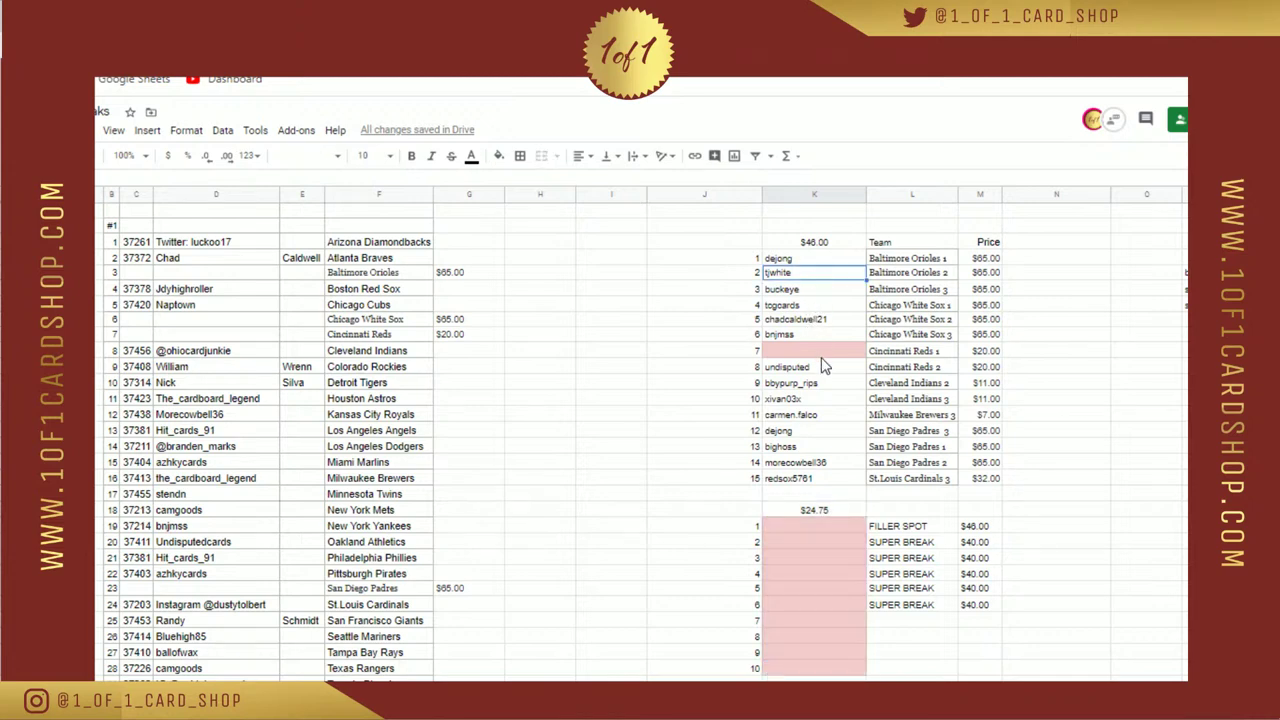
pyautogui.scroll(-1, 823, 362)
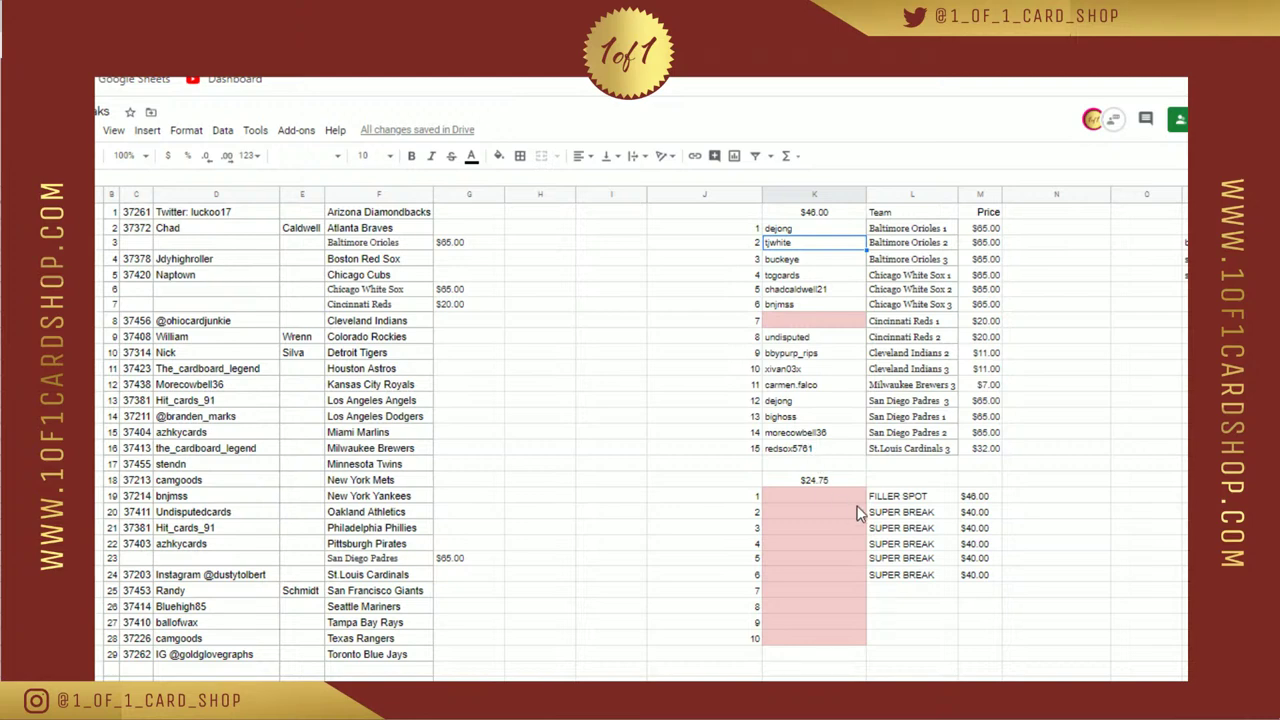
pyautogui.moveTo(840, 496); pyautogui.dragTo(834, 591)
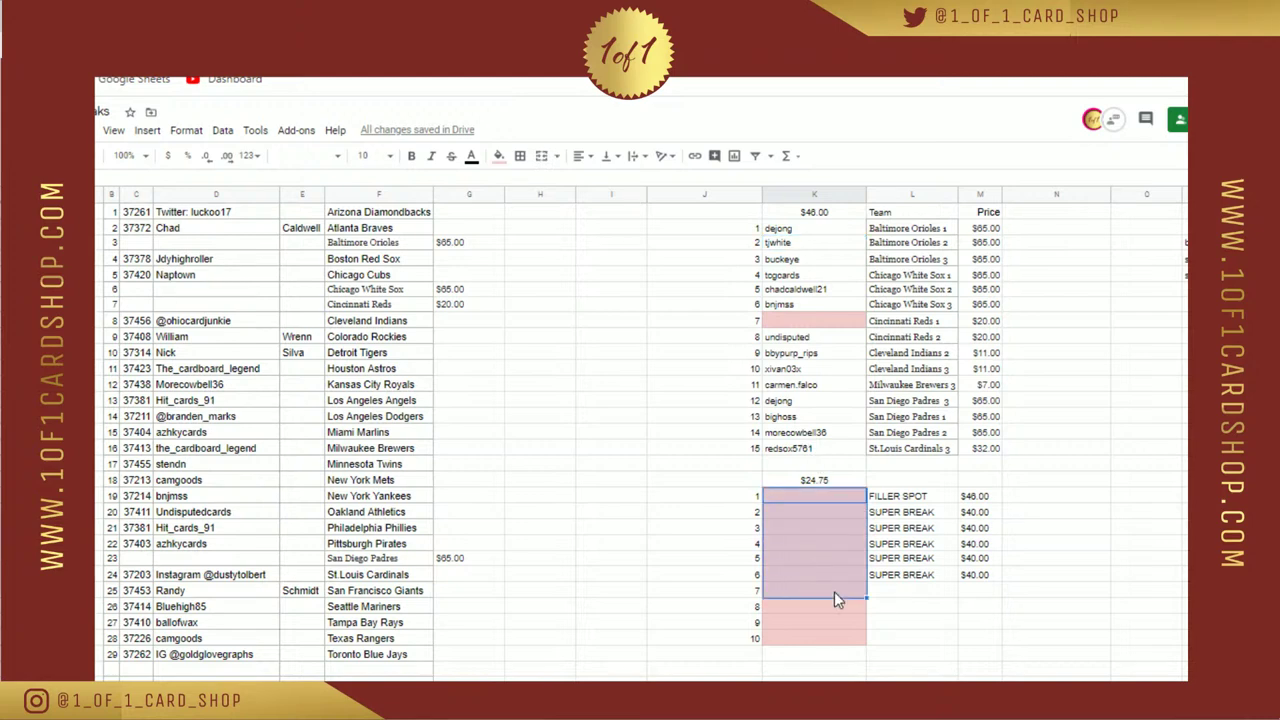
pyautogui.click(834, 591)
pyautogui.moveTo(829, 642); pyautogui.dragTo(831, 503)
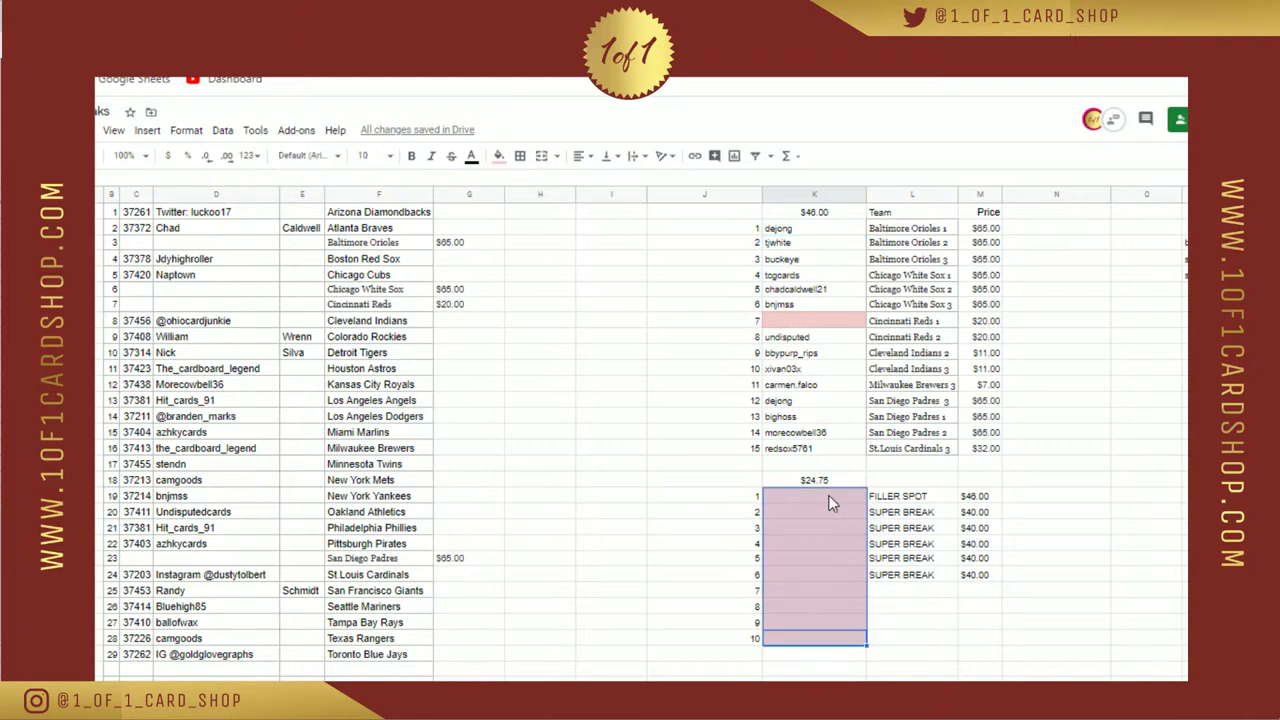
pyautogui.click(829, 503)
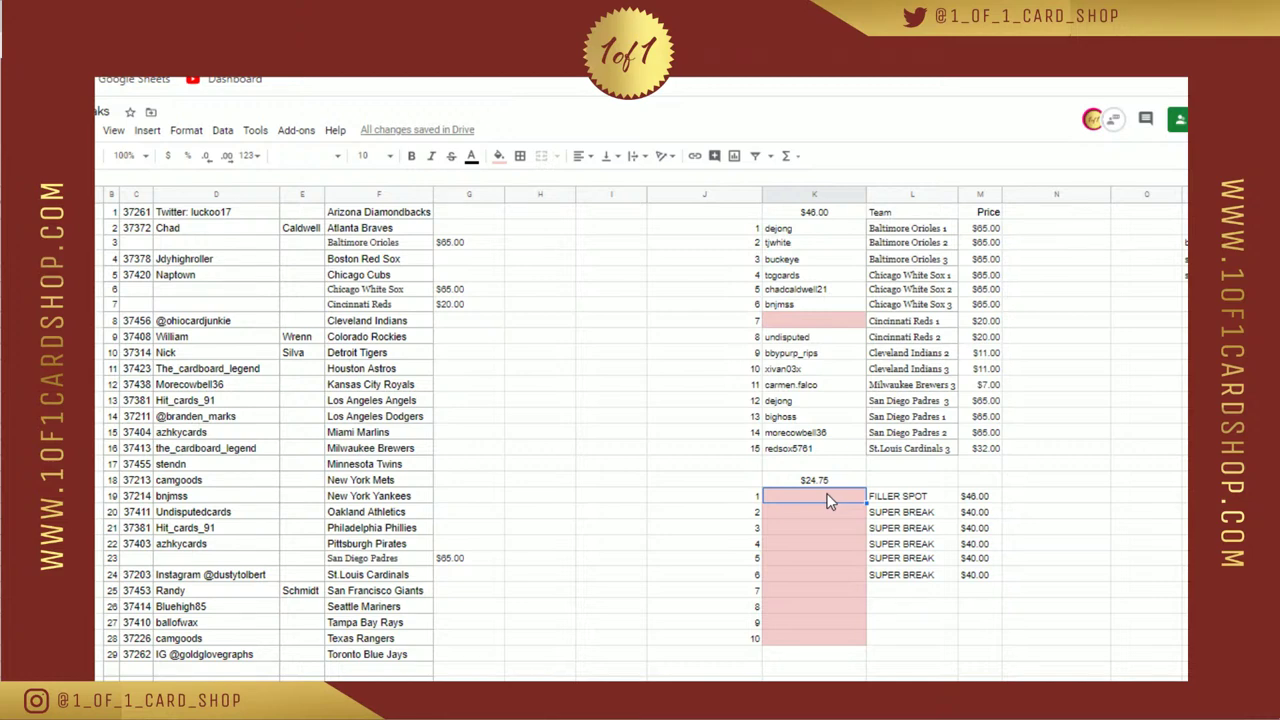
pyautogui.click(801, 556)
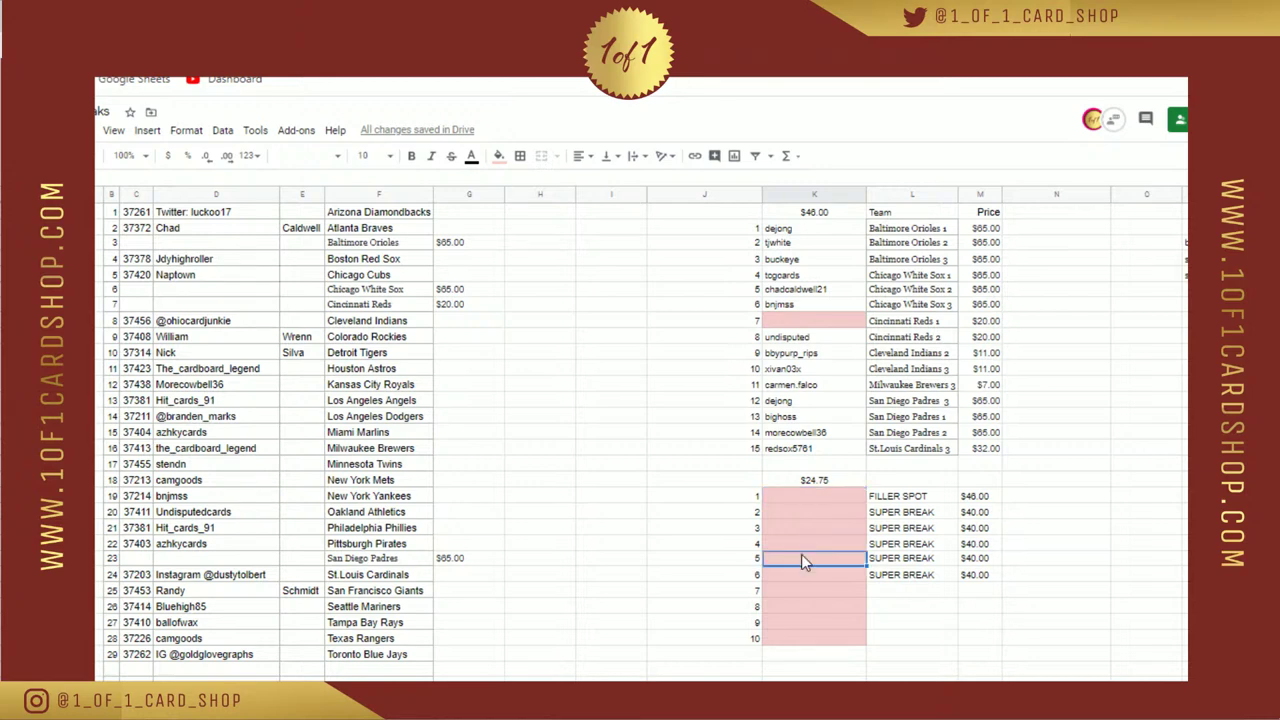
pyautogui.write('bbypu')
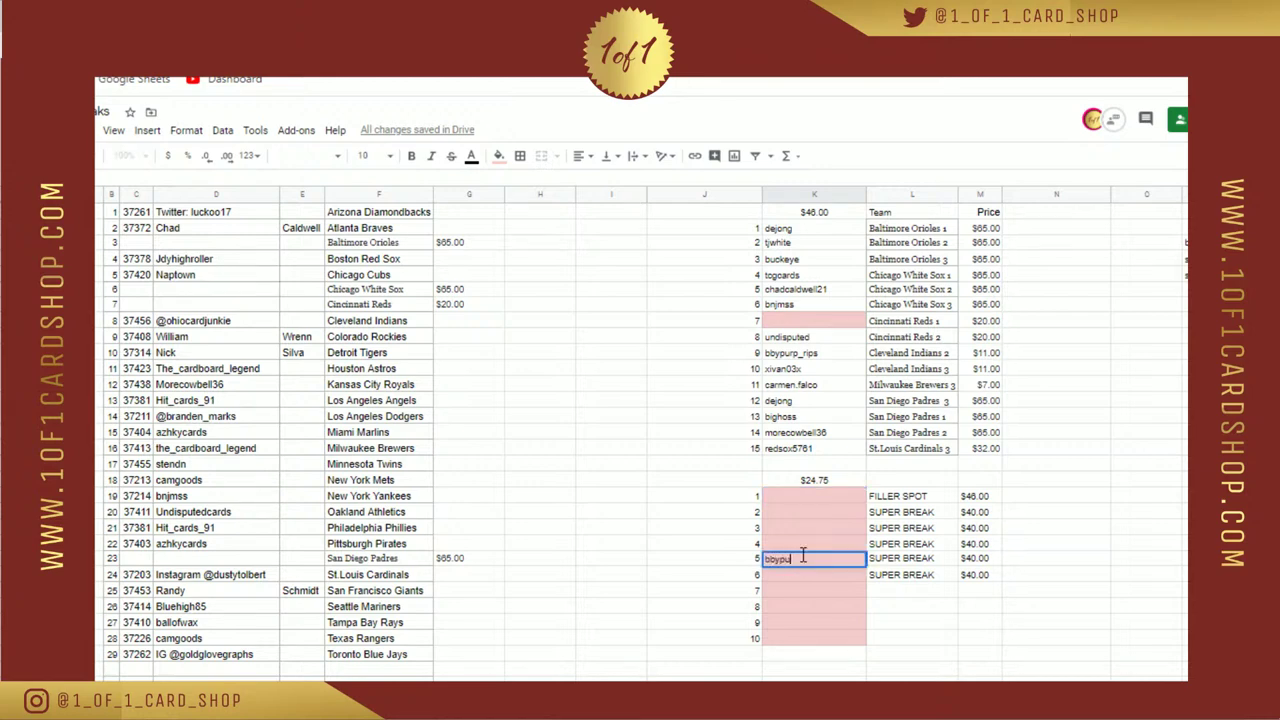
pyautogui.write('rp_rips')
pyautogui.press('Return')
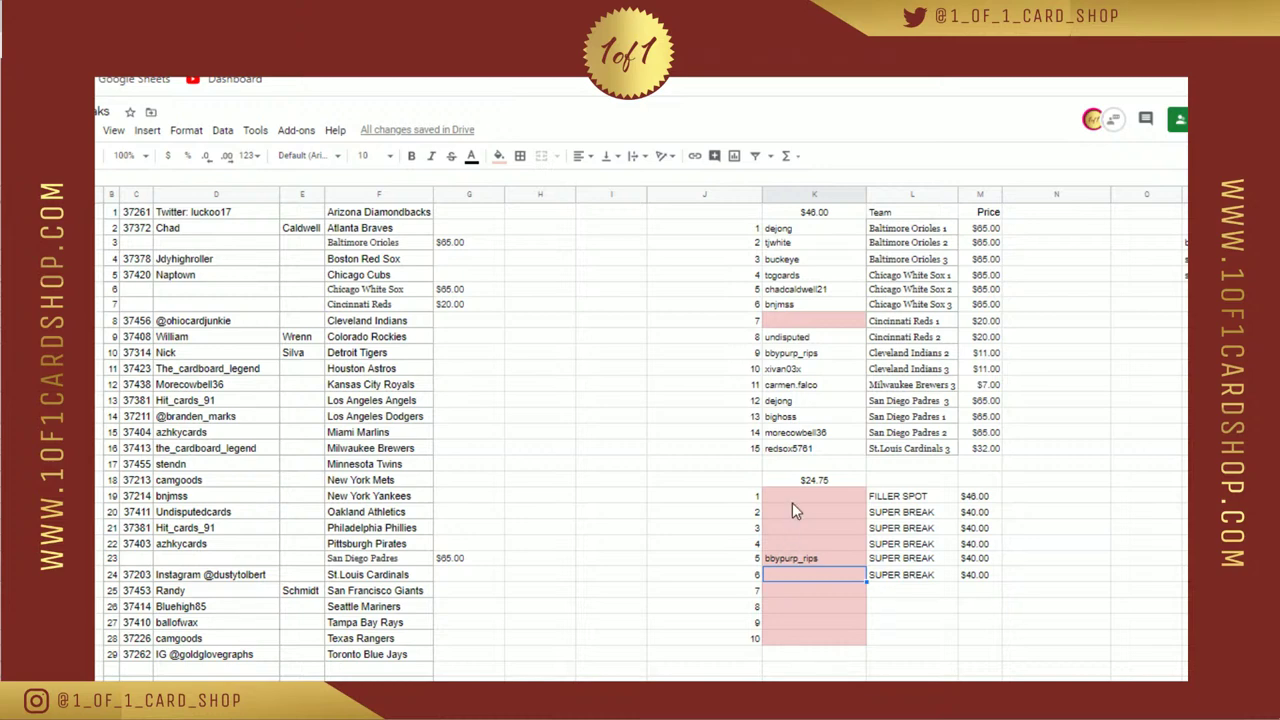
# Review the first and second buyer lists by selecting ranges in column K
pyautogui.click(822, 248)
pyautogui.keyDown('shift'); pyautogui.click(846, 353); pyautogui.keyUp('shift')
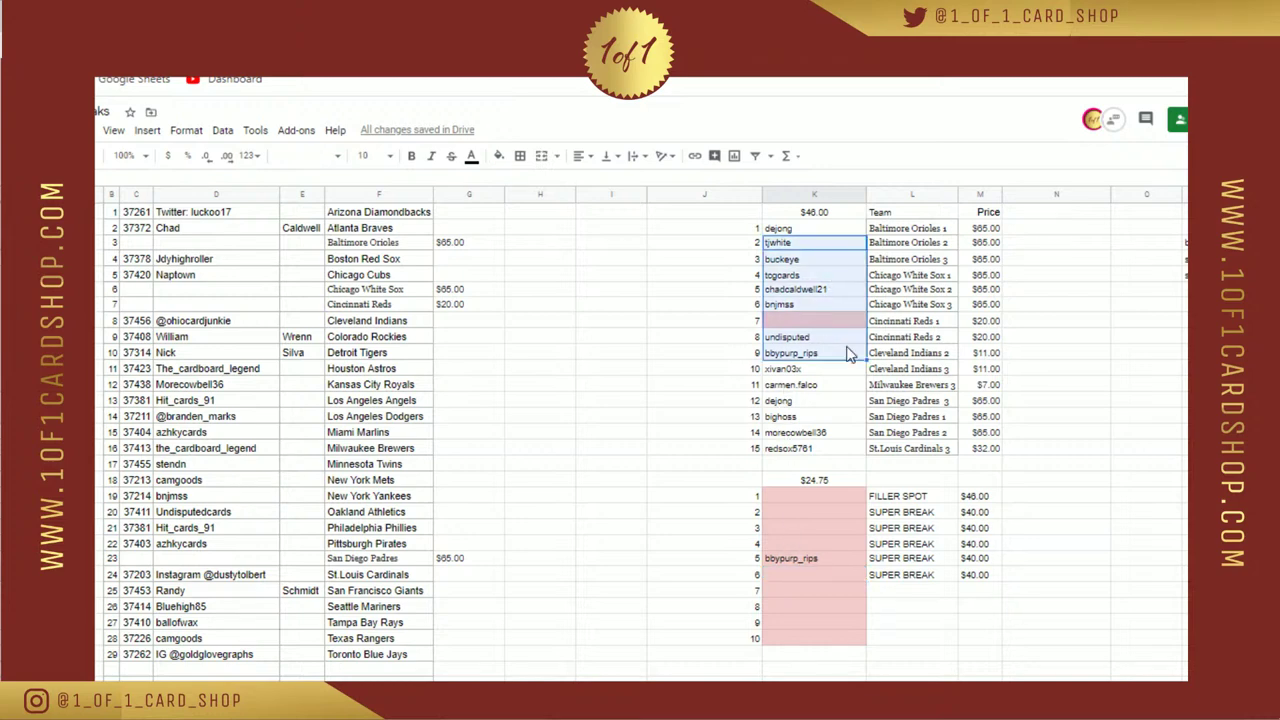
pyautogui.click(846, 353)
pyautogui.moveTo(812, 496); pyautogui.dragTo(815, 580)
pyautogui.click(815, 586)
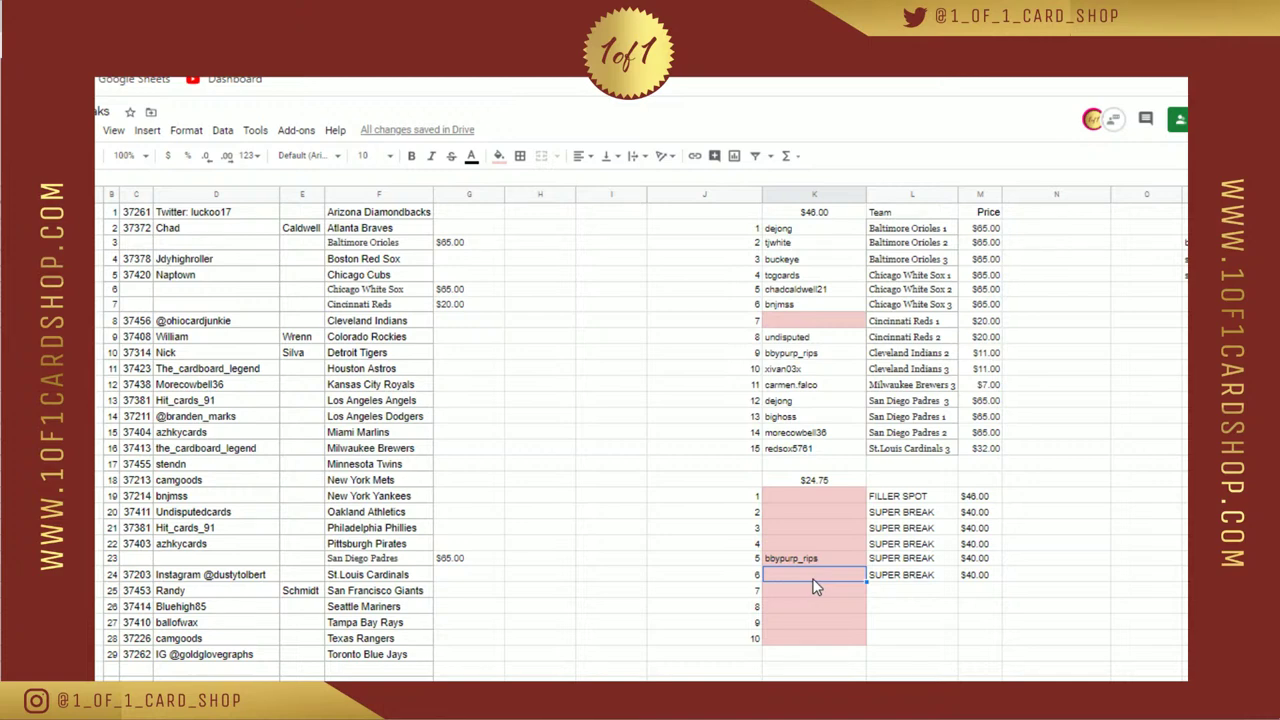
pyautogui.click(840, 324)
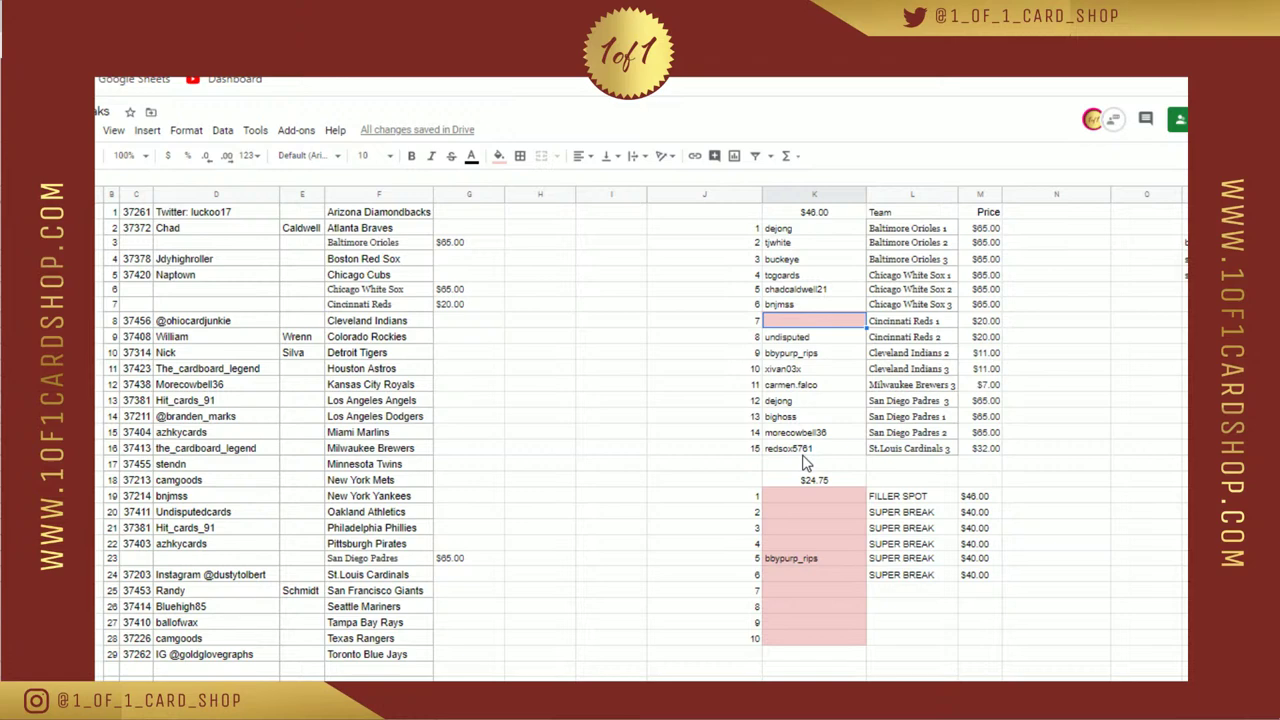
pyautogui.moveTo(804, 455); pyautogui.dragTo(814, 617)
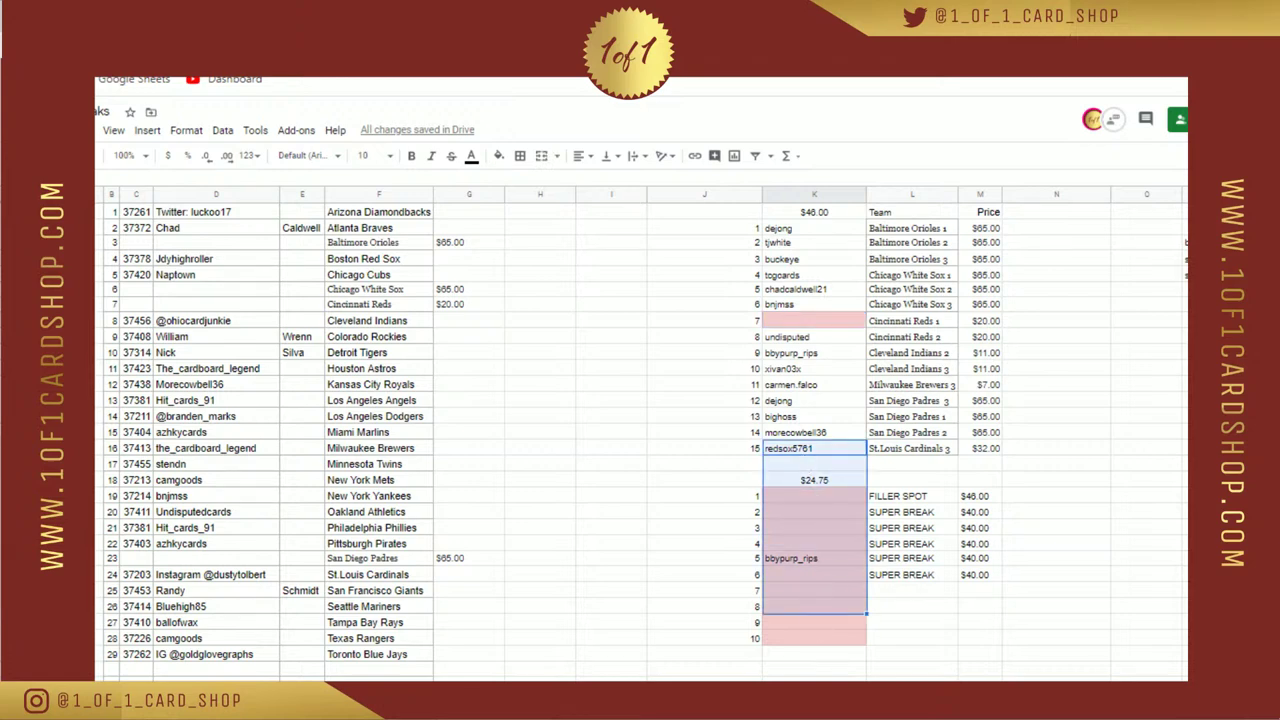
pyautogui.click(810, 640)
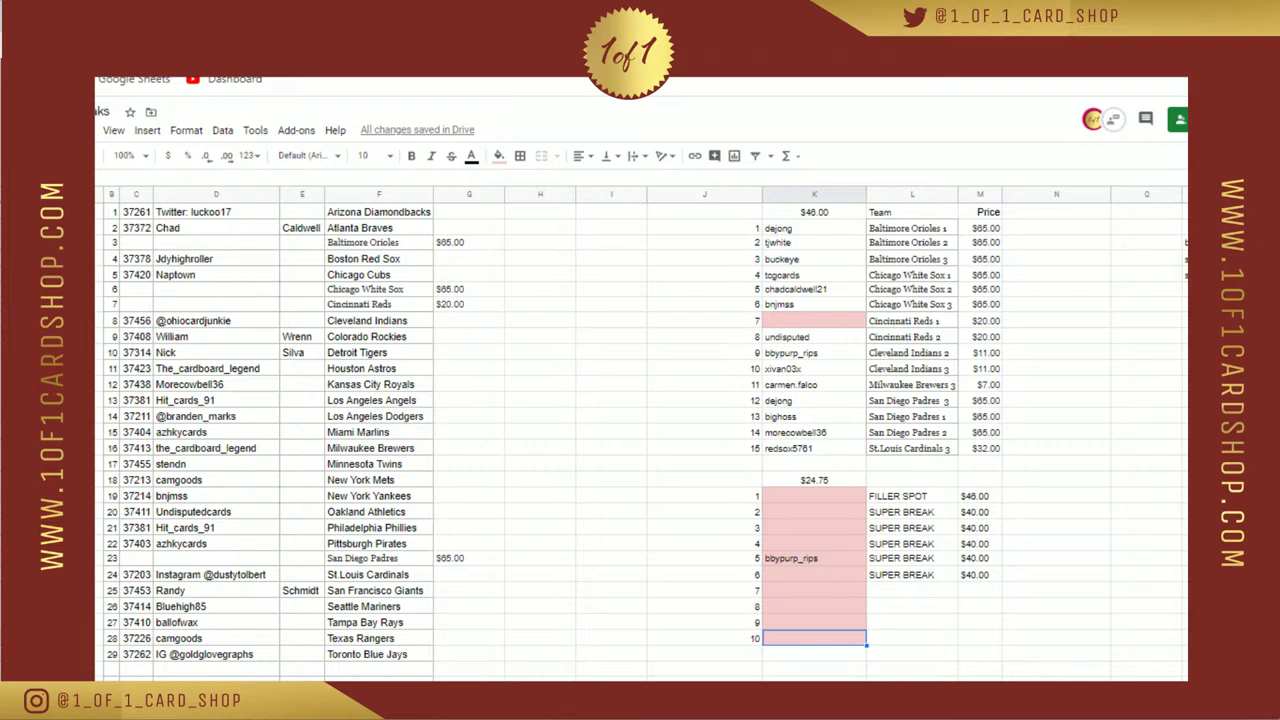
# Clear the SUPER BREAK rows and $40.00 prices in L20:M24, and change K18 to $4.60
pyautogui.moveTo(898, 498); pyautogui.dragTo(1000, 585)
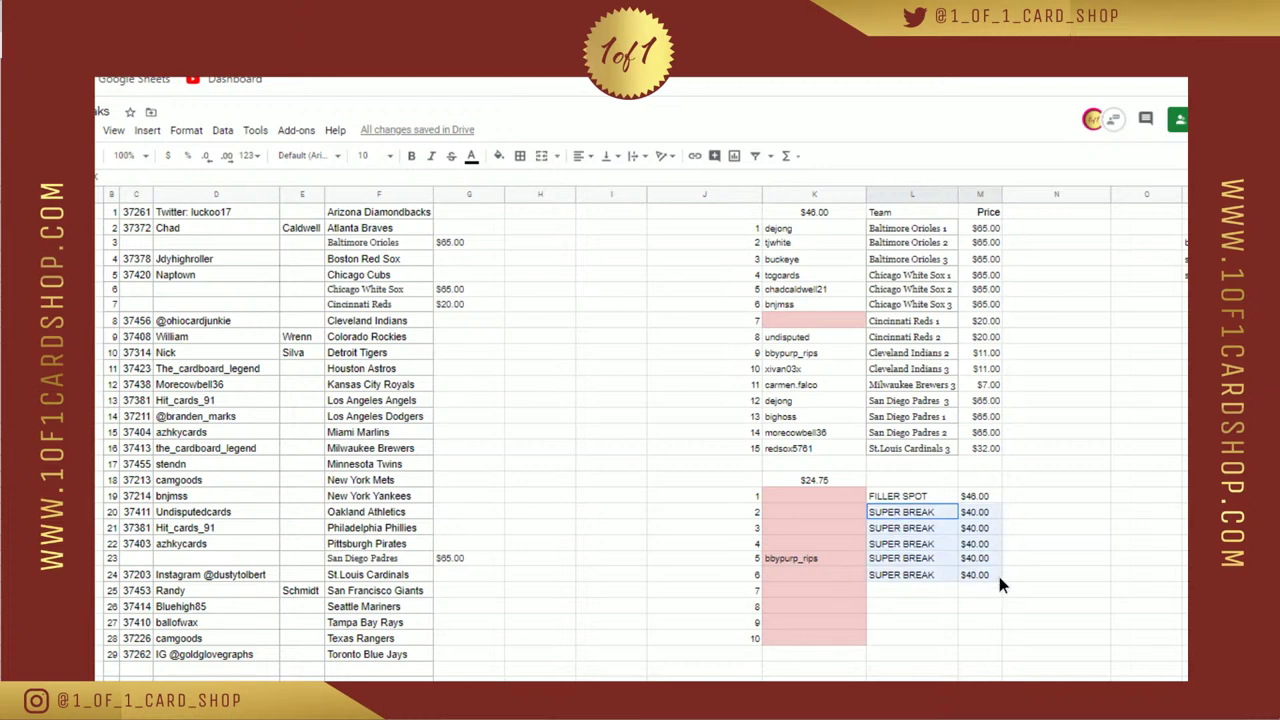
pyautogui.press('Delete')
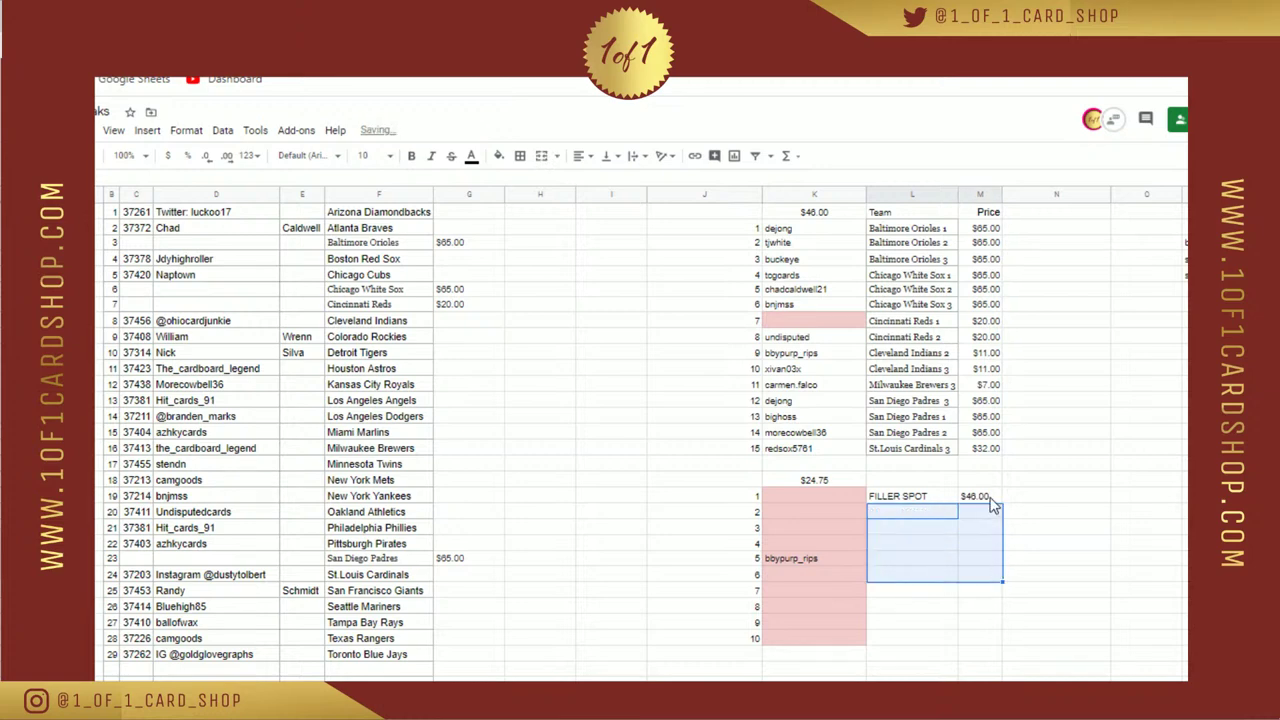
pyautogui.click(826, 478)
pyautogui.write('4.6')
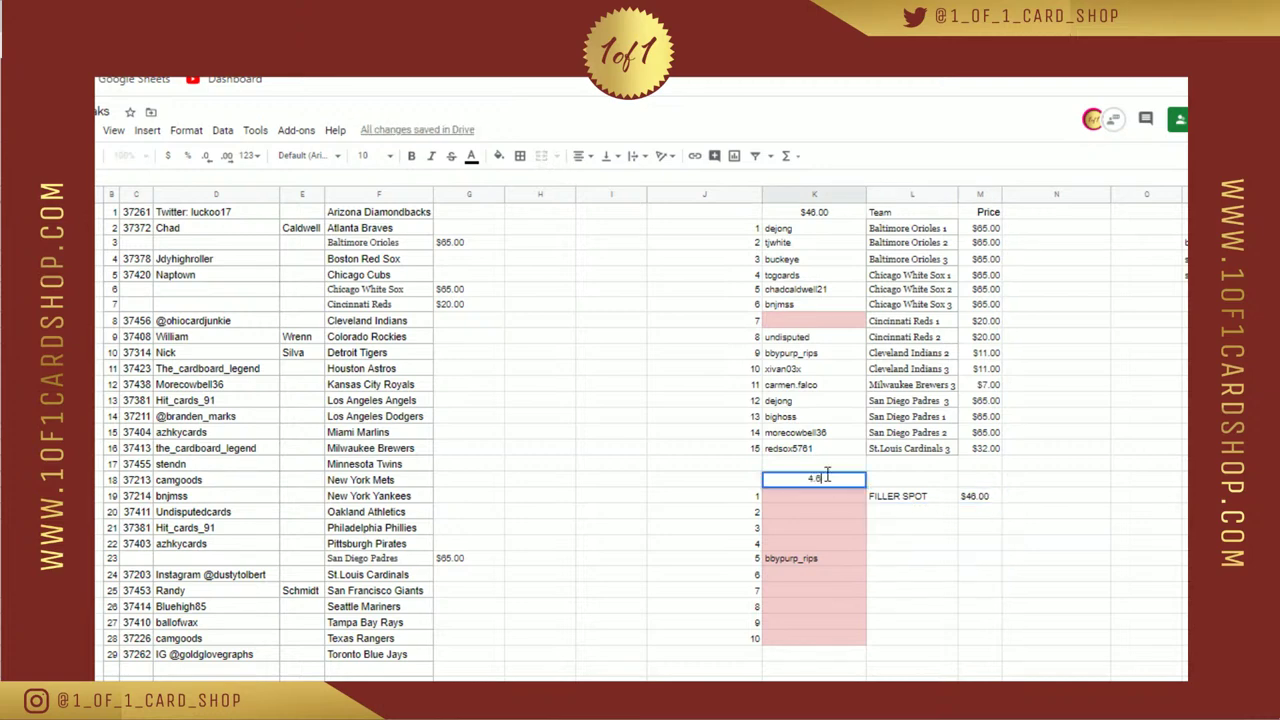
pyautogui.press('Return')
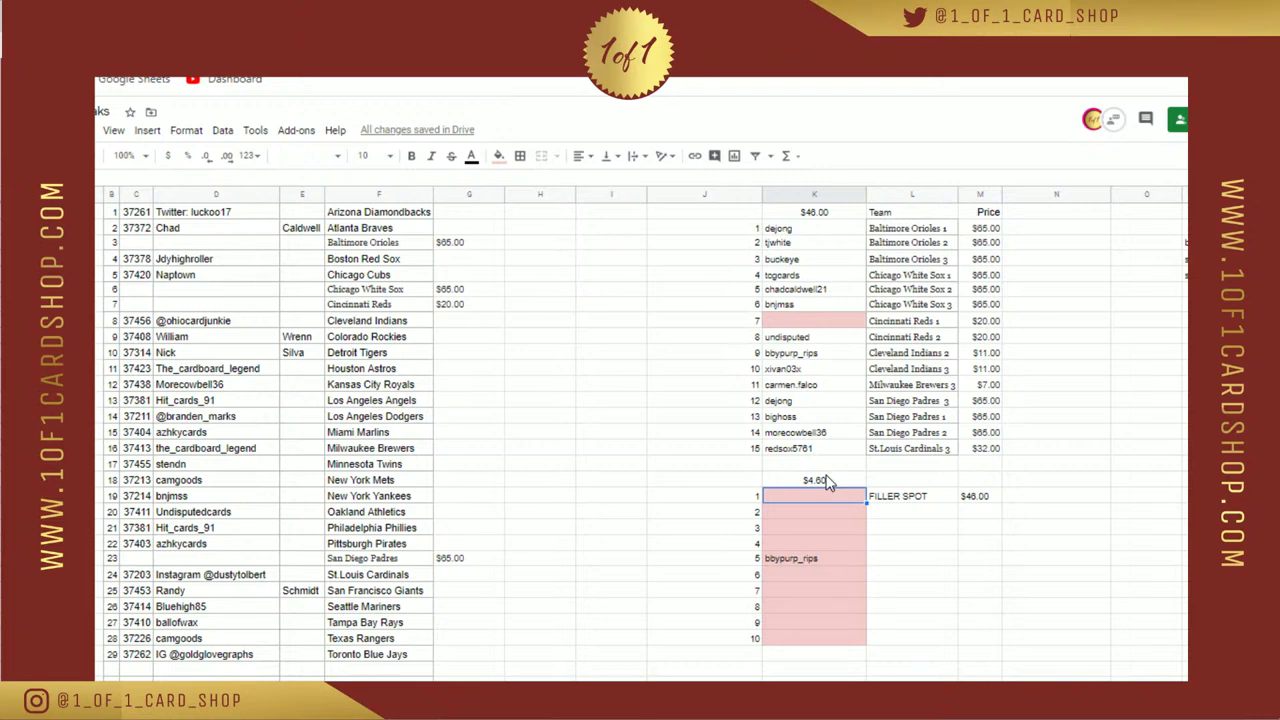
pyautogui.click(806, 570)
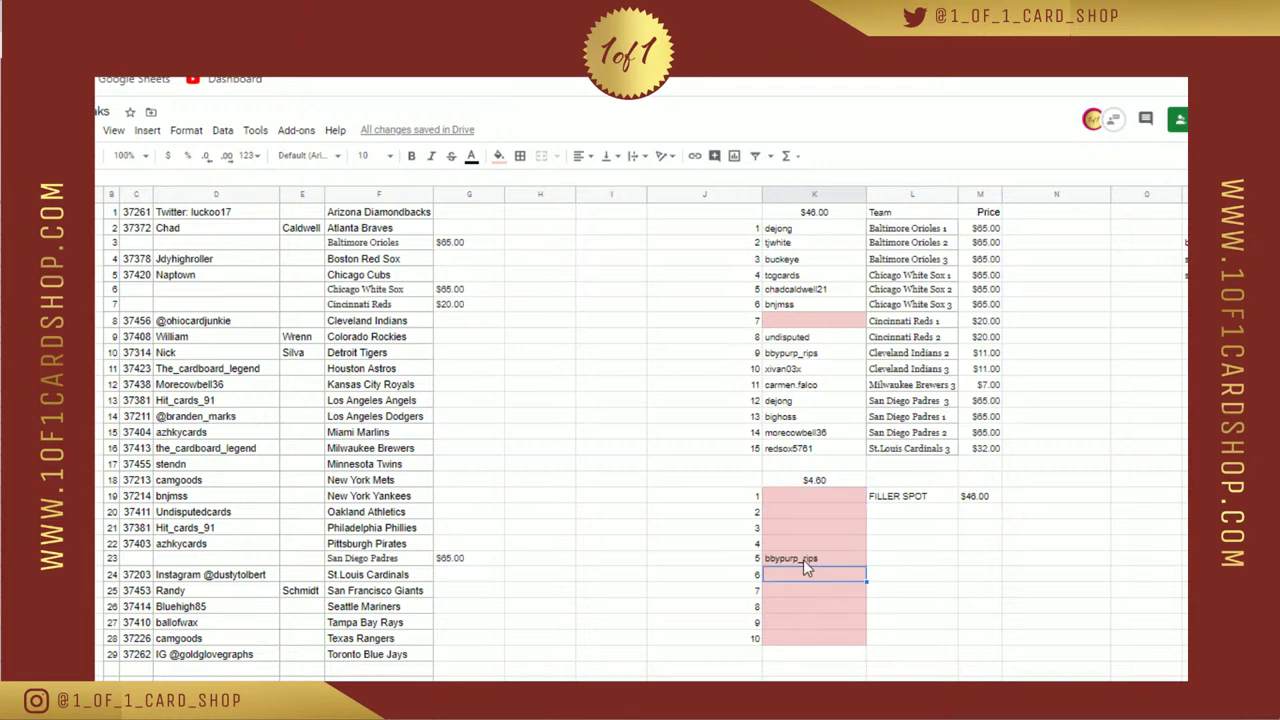
pyautogui.click(815, 514)
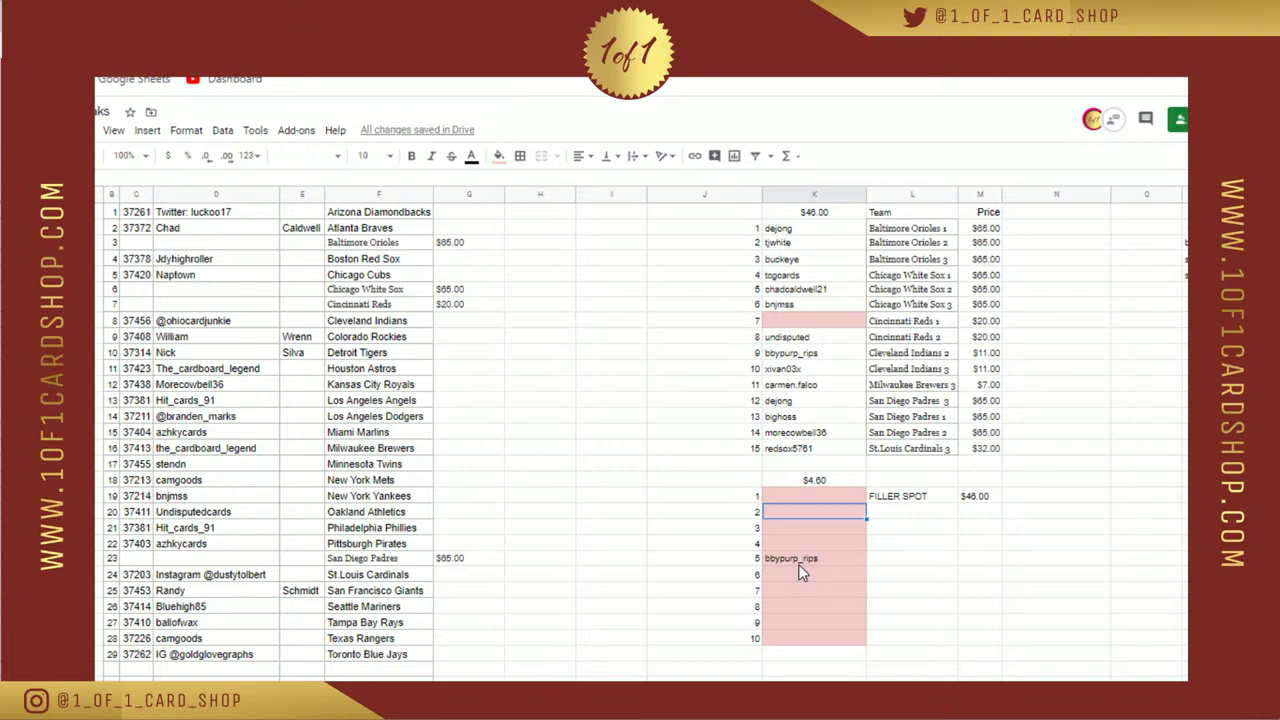
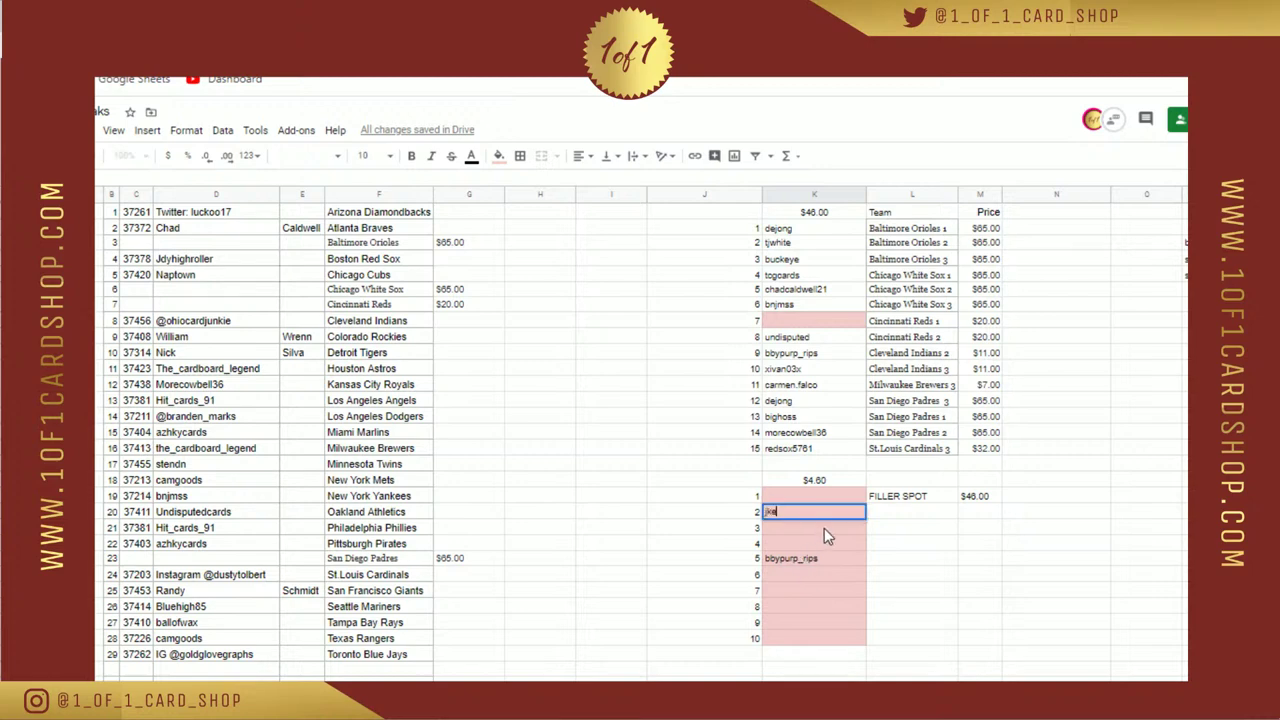
pyautogui.hotkey('ctrl', 'c')
pyautogui.press('Down')
pyautogui.press('Down')
pyautogui.hotkey('ctrl', 'v')
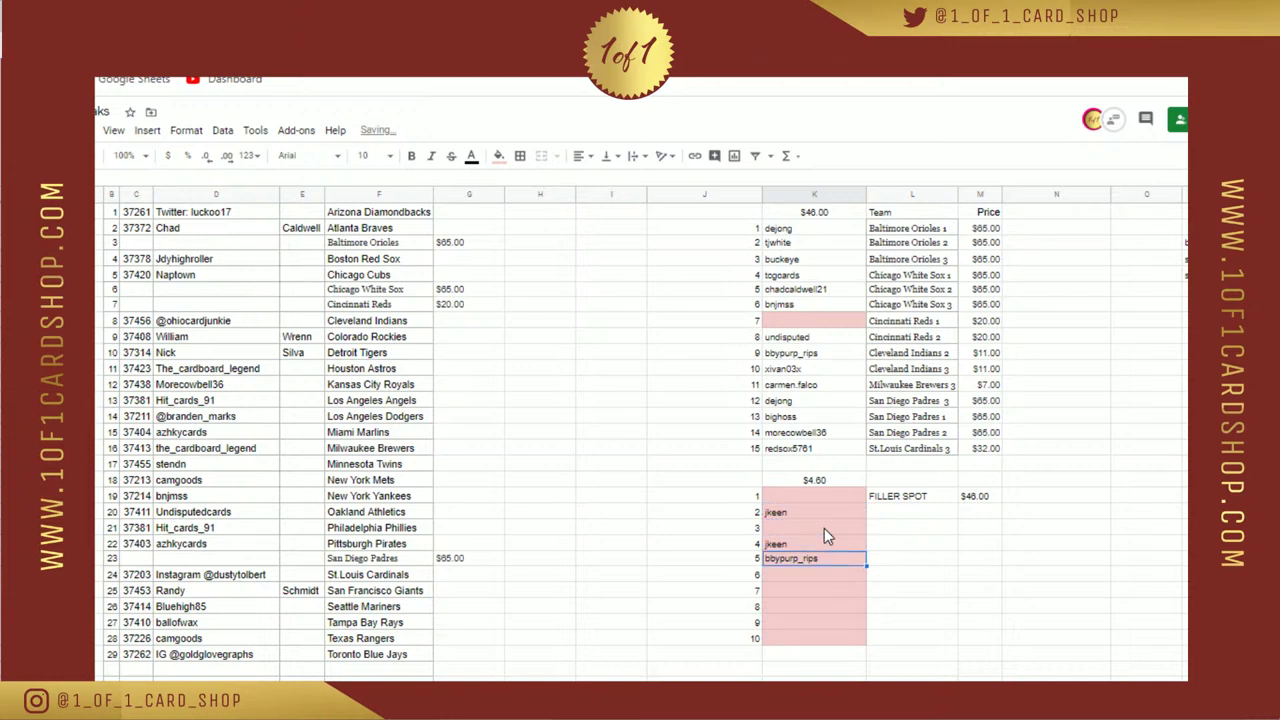
pyautogui.press('Down')
pyautogui.press('Down')
pyautogui.hotkey('ctrl', 'v')
pyautogui.press('Down')
pyautogui.press('Down')
pyautogui.hotkey('ctrl', 'v')
pyautogui.press('Up')
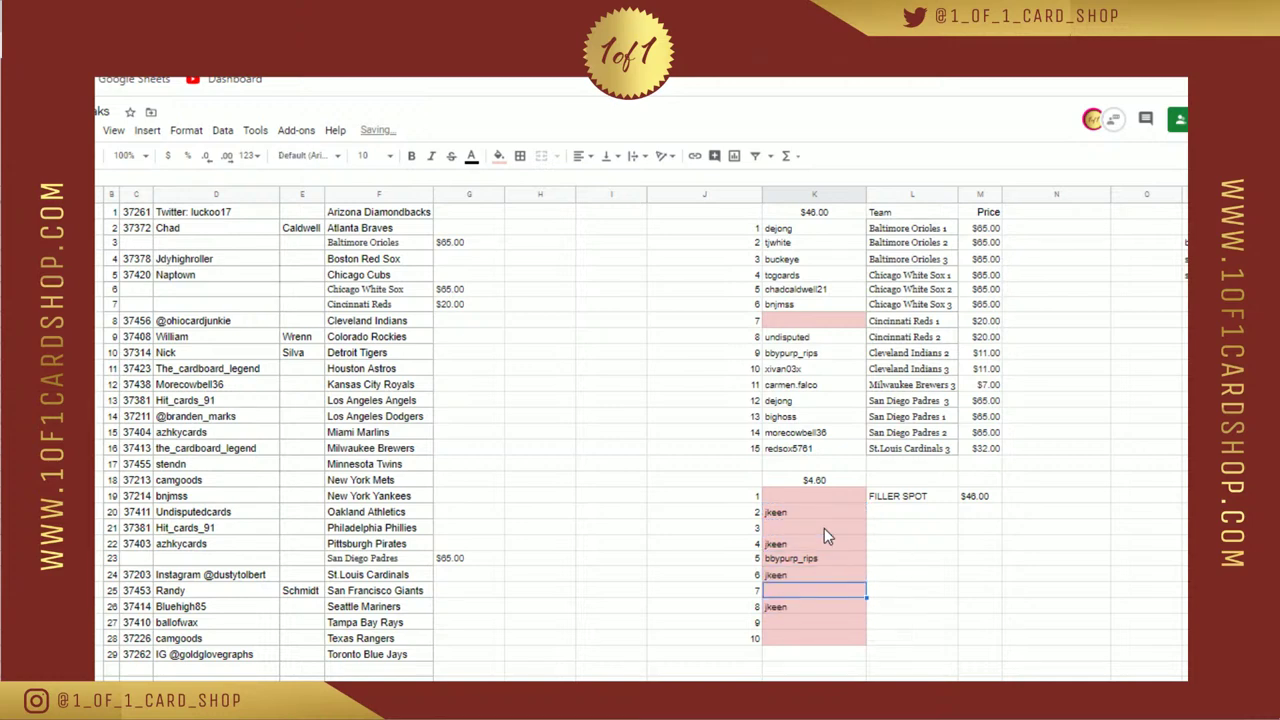
pyautogui.write('BC')
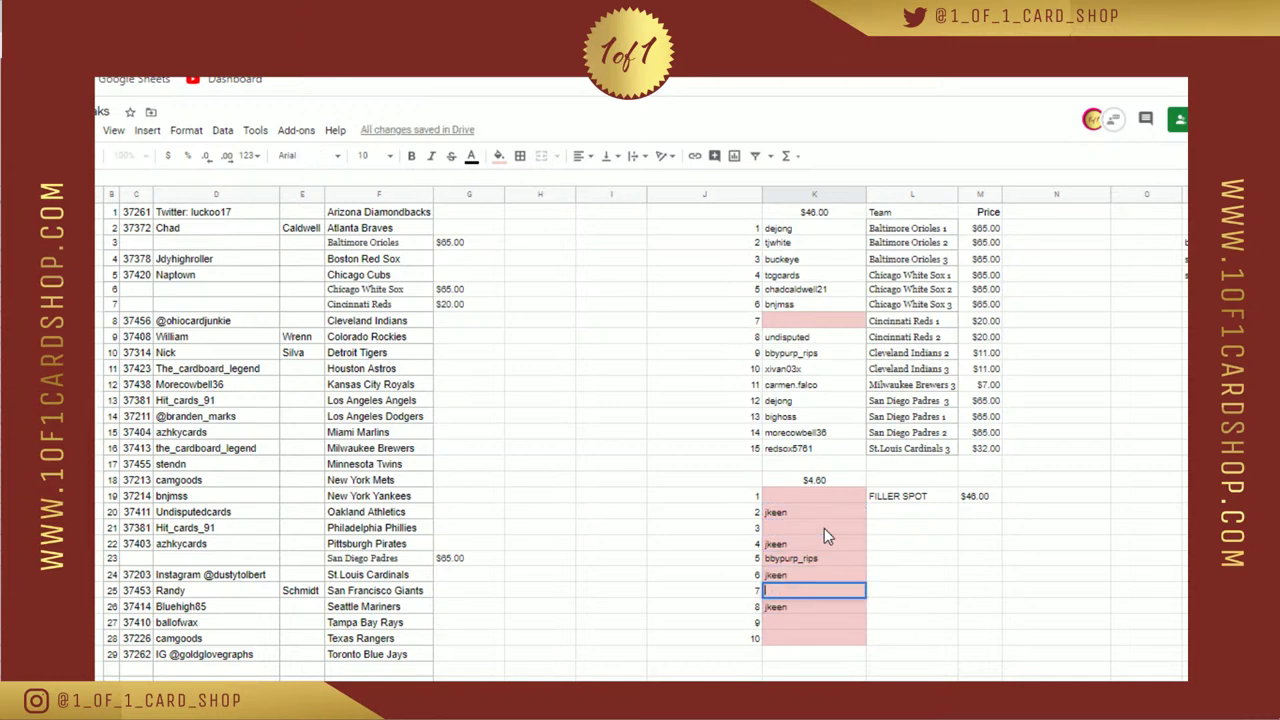
pyautogui.write('C')
pyautogui.press('Return')
pyautogui.press('Up')
pyautogui.hotkey('ctrl', 'c')
pyautogui.press('Down')
pyautogui.press('Down')
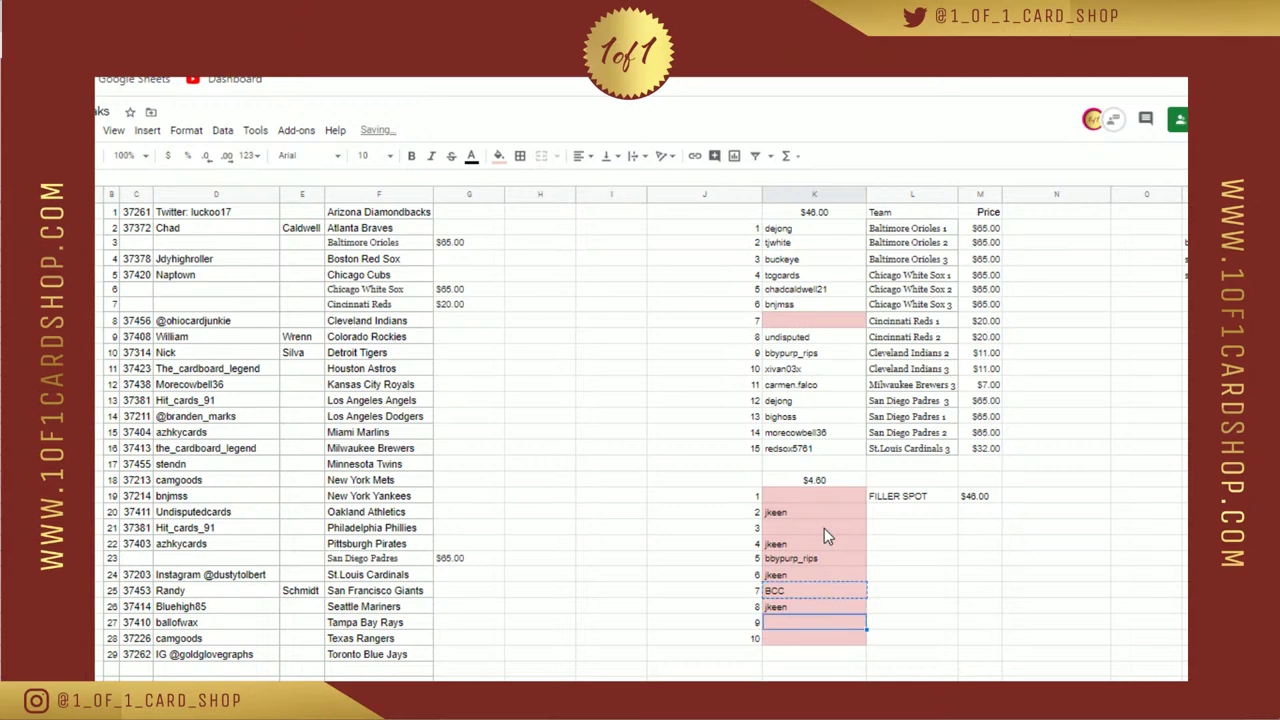
pyautogui.hotkey('ctrl', 'v')
pyautogui.press('Down')
pyautogui.hotkey('ctrl', 'v')
pyautogui.press('Up')
pyautogui.press('Up')
pyautogui.press('Up')
pyautogui.press('Up')
pyautogui.press('Up')
pyautogui.press('Up')
pyautogui.press('Up')
pyautogui.press('Up')
pyautogui.press('Up')
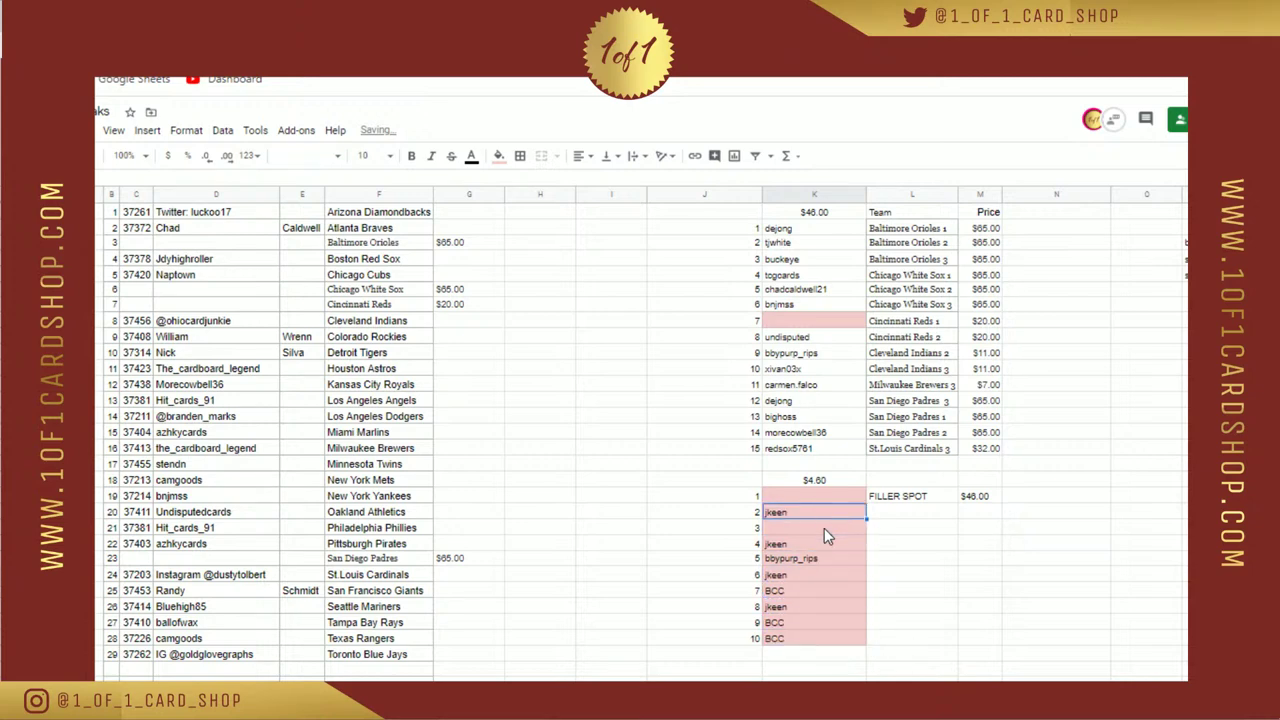
pyautogui.hotkey('ctrl', 'v')
pyautogui.press('Down')
pyautogui.press('BackSpace')
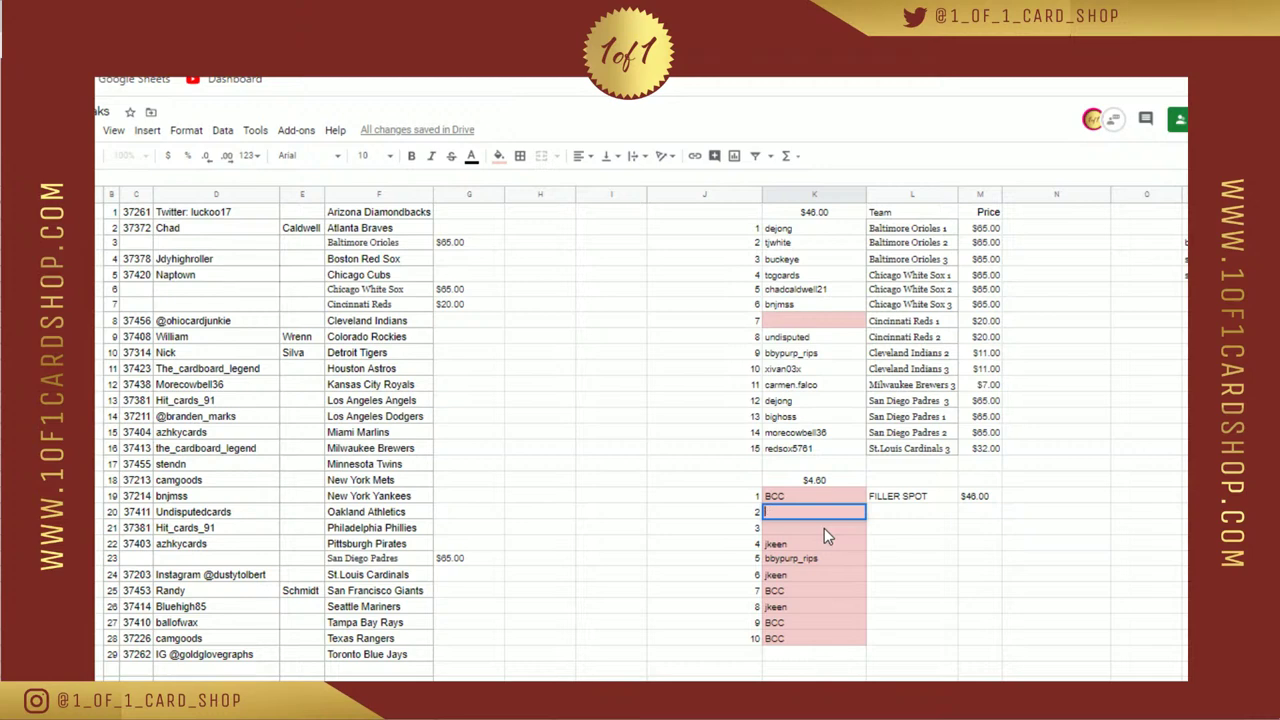
pyautogui.hotkey('ctrl', 'z')
# Enter buckeye in spot 3 to complete the list
pyautogui.press('Down')
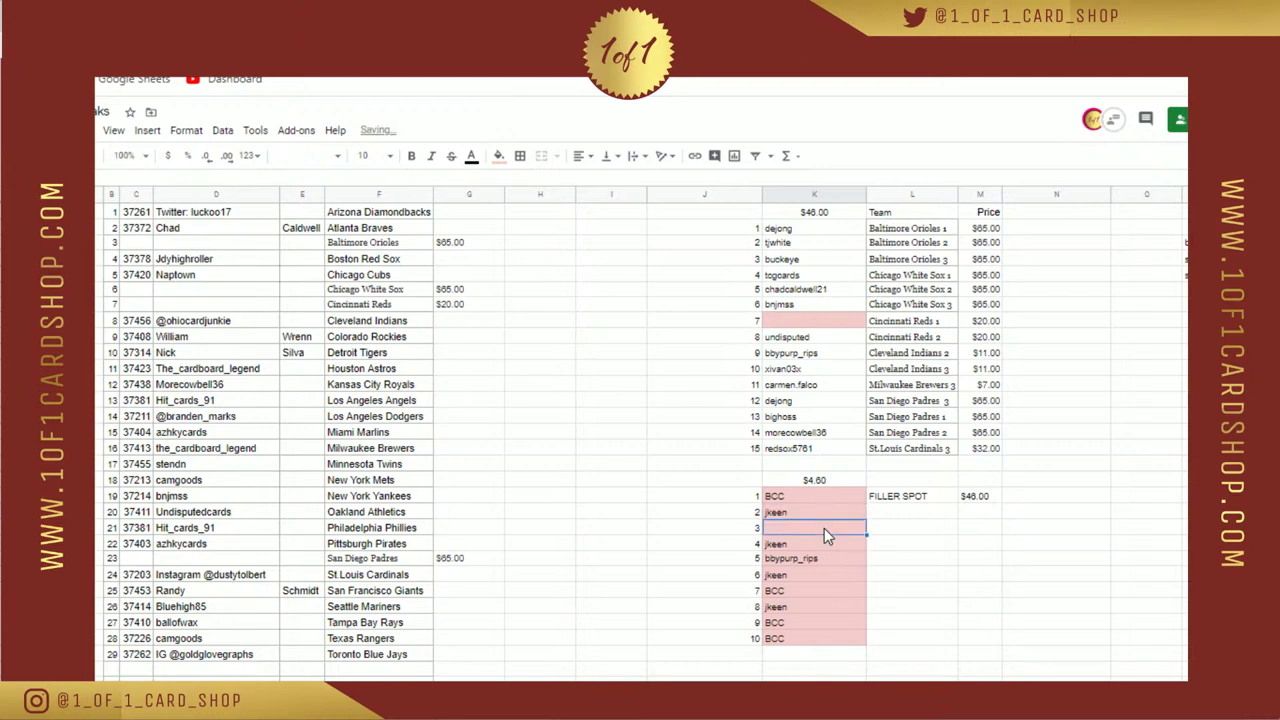
pyautogui.write('buckeye')
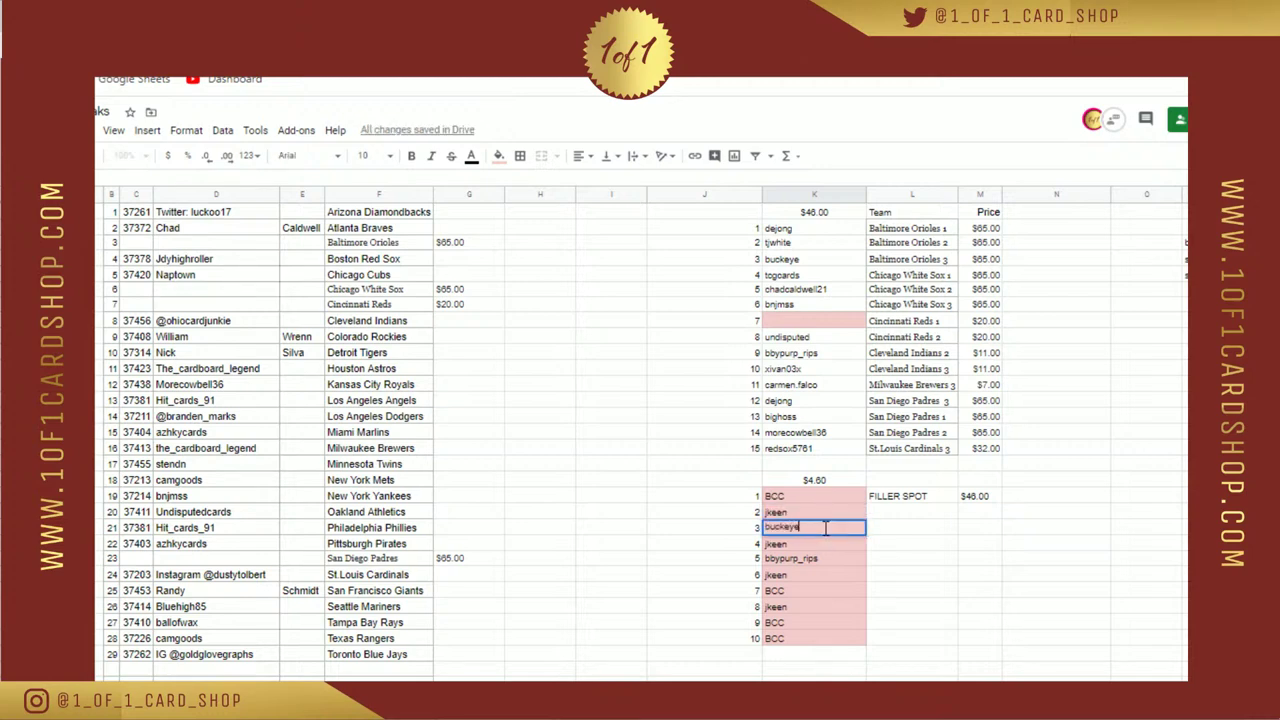
pyautogui.press('Return')
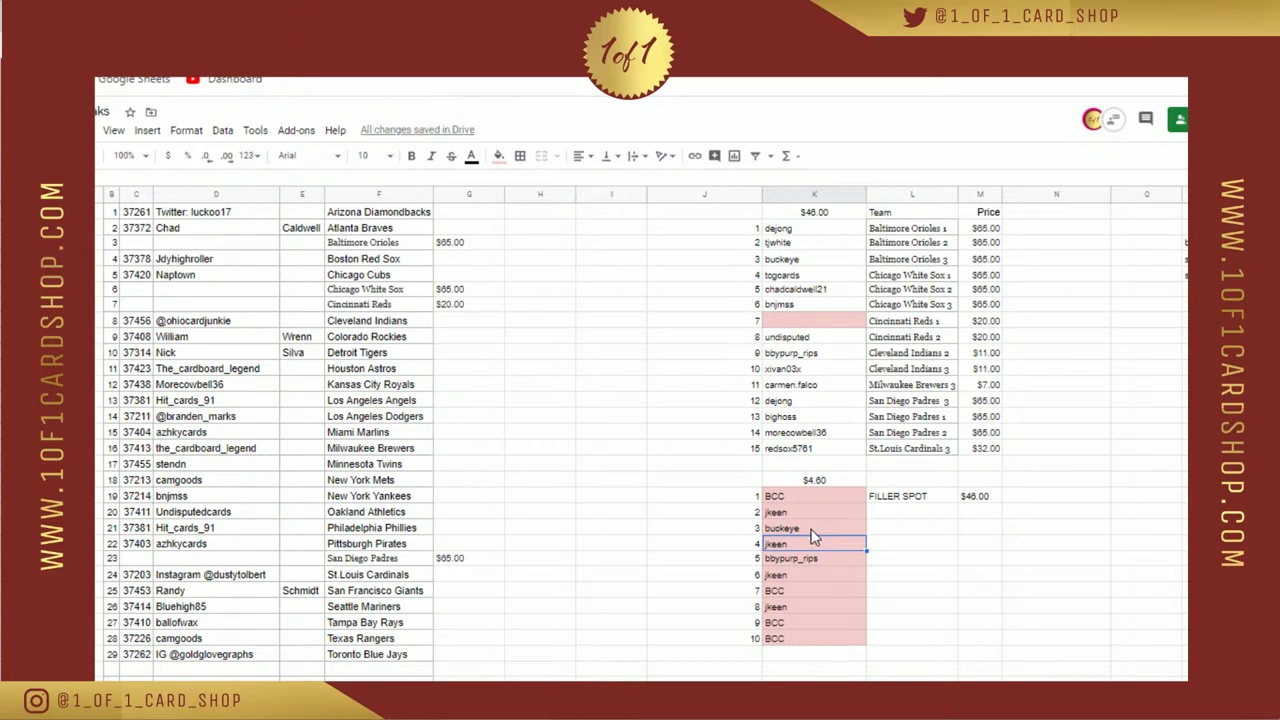
pyautogui.moveTo(809, 530)
pyautogui.mouseDown()
pyautogui.moveTo(818, 578)
pyautogui.moveTo(815, 547)
pyautogui.mouseUp()
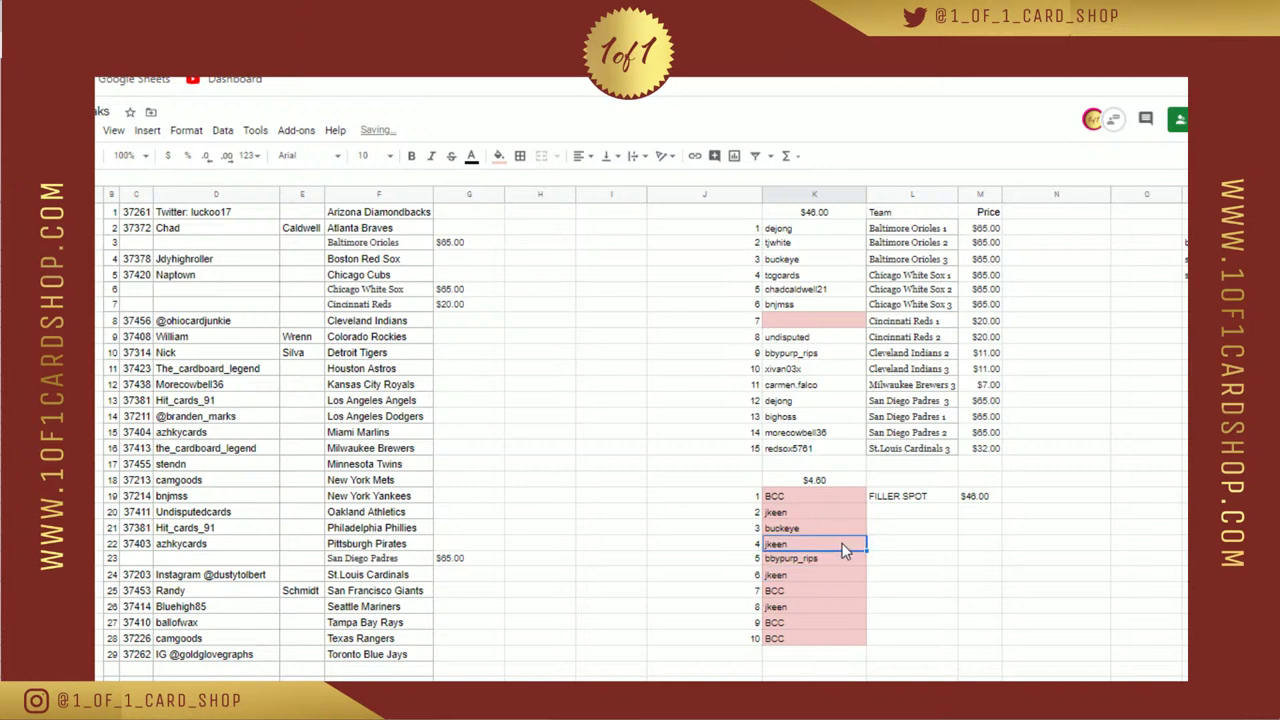
pyautogui.click(906, 574)
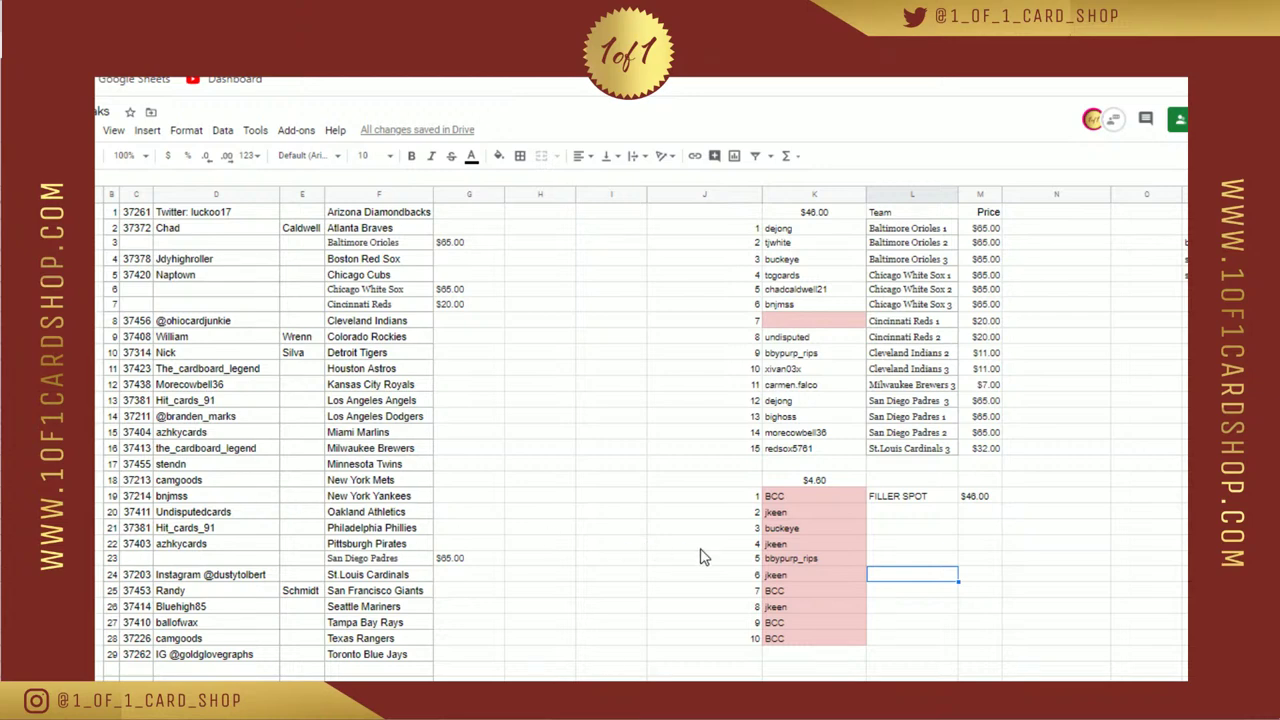
pyautogui.click(772, 561)
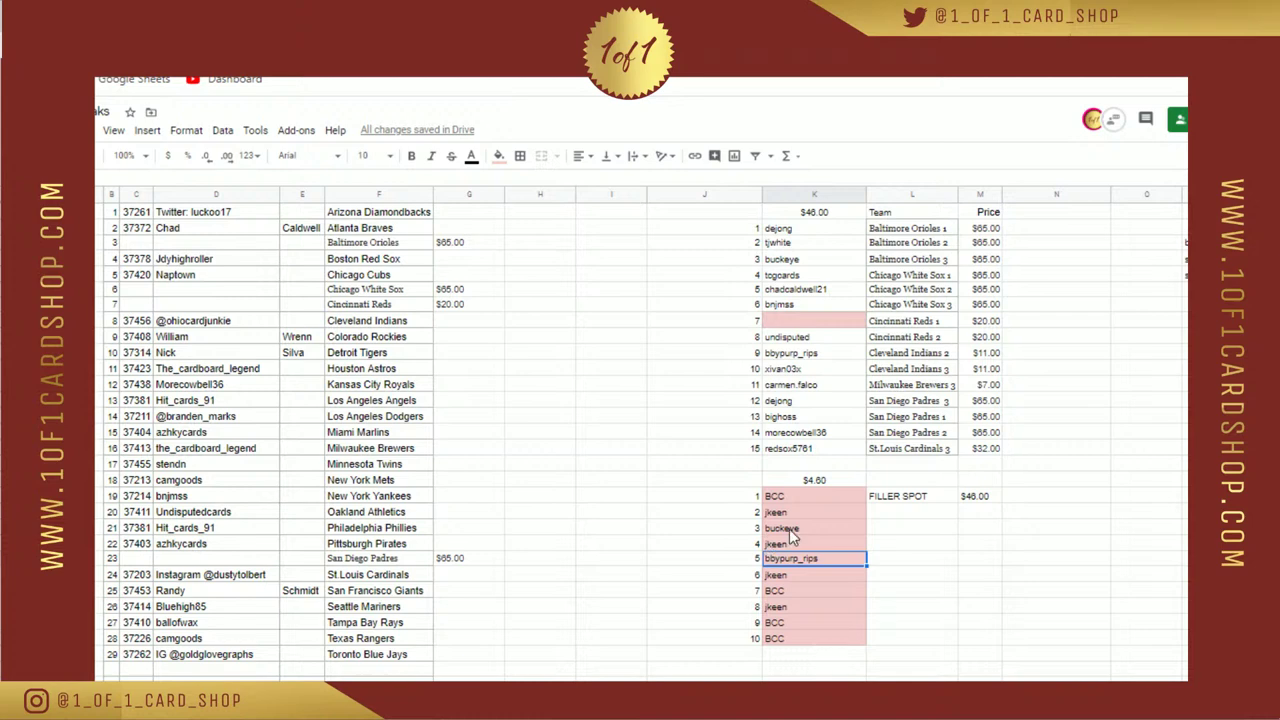
# Reset the pink fill on second-break slots 1, 2, 4 and 7–10 (K19:K20, K22, K25:K28)
pyautogui.click(789, 529)
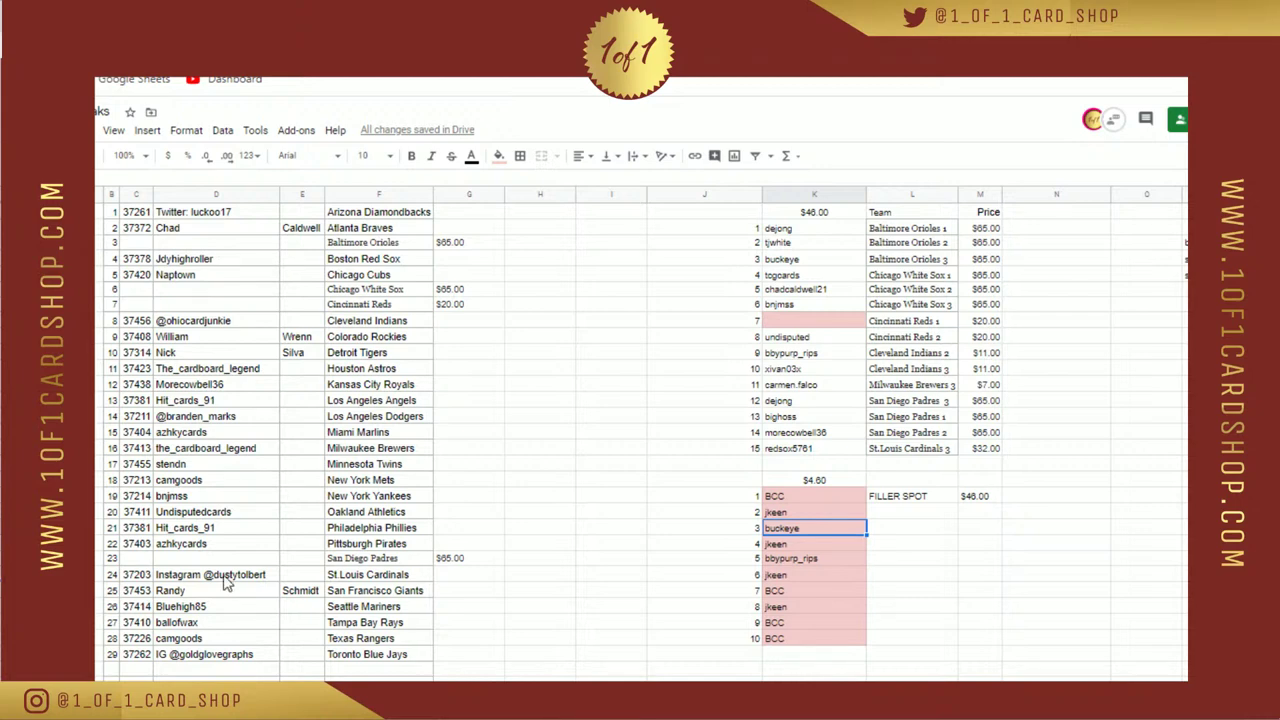
pyautogui.click(810, 512)
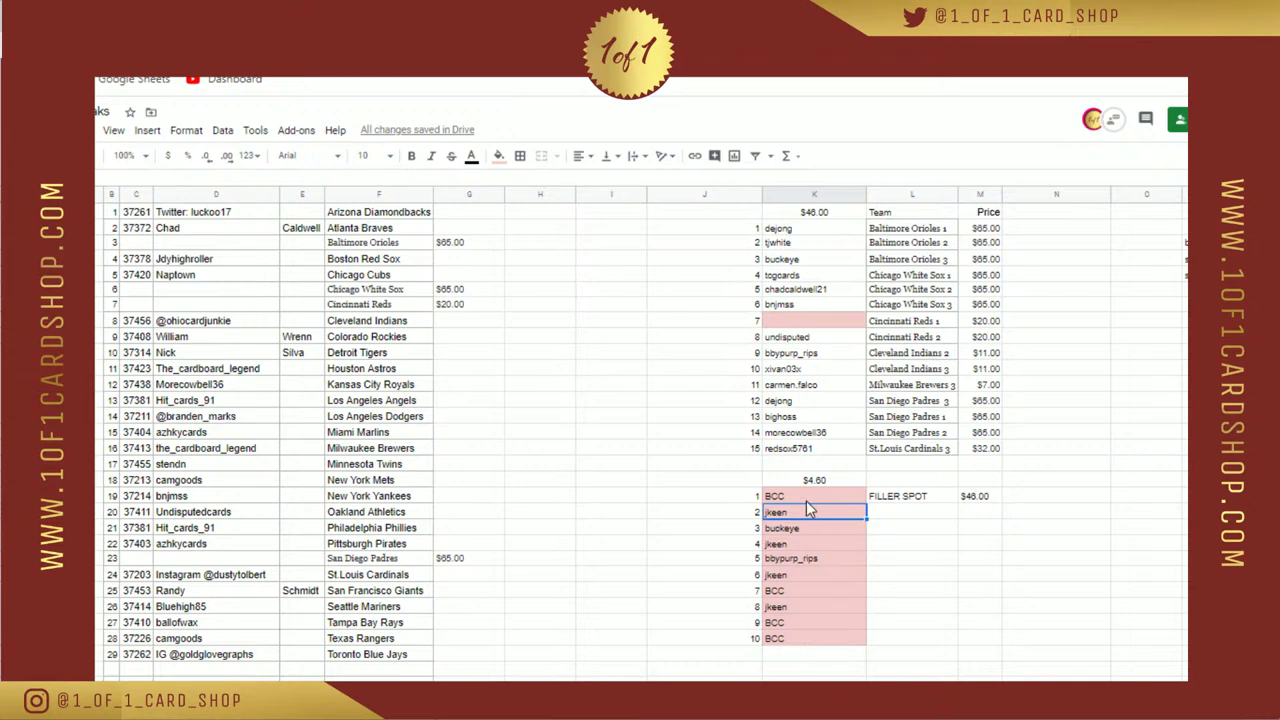
pyautogui.keyDown('shift'); pyautogui.click(804, 500); pyautogui.keyUp('shift')
pyautogui.keyDown('ctrl'); pyautogui.click(806, 544); pyautogui.keyUp('ctrl')
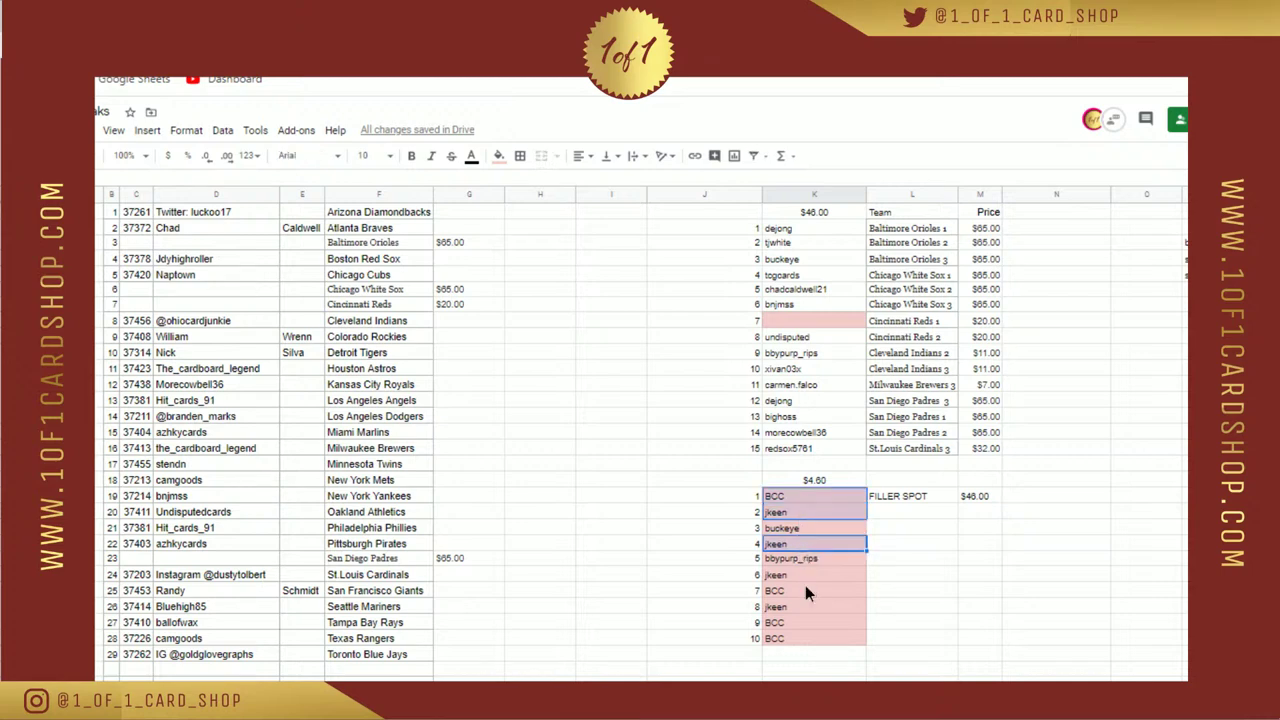
pyautogui.moveTo(805, 590); pyautogui.dragTo(815, 654)
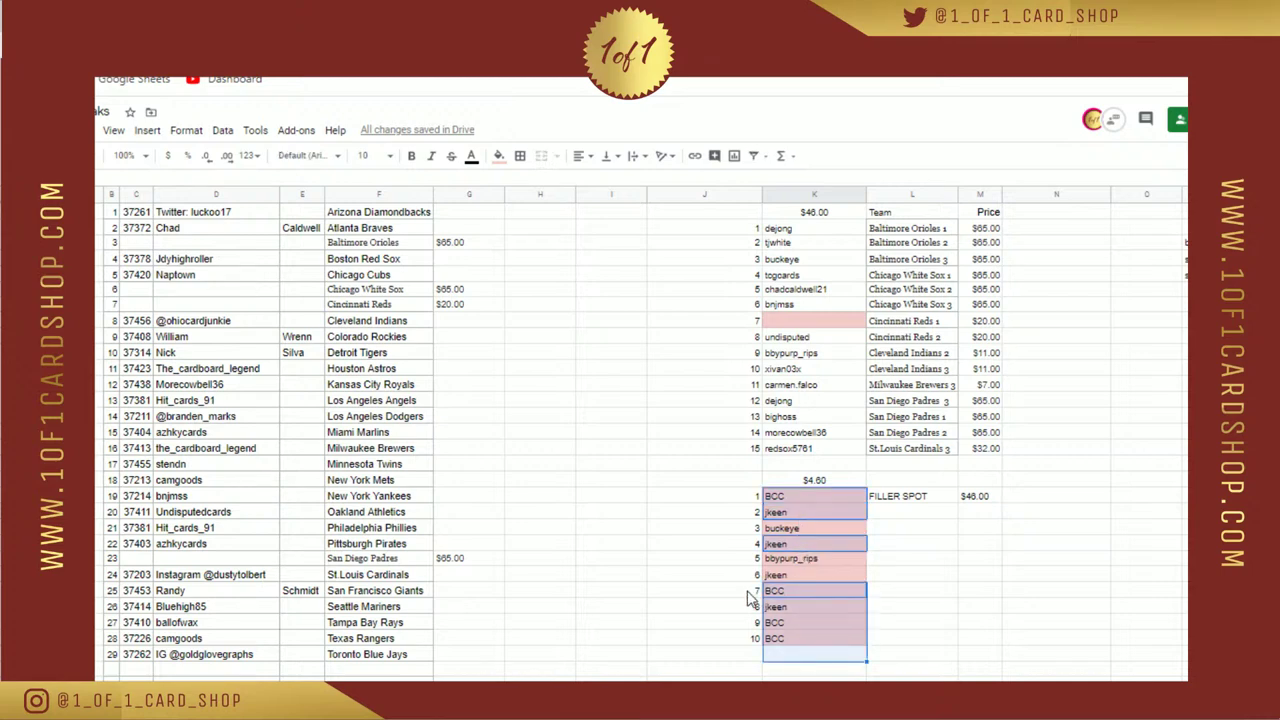
pyautogui.click(498, 156)
pyautogui.click(520, 181)
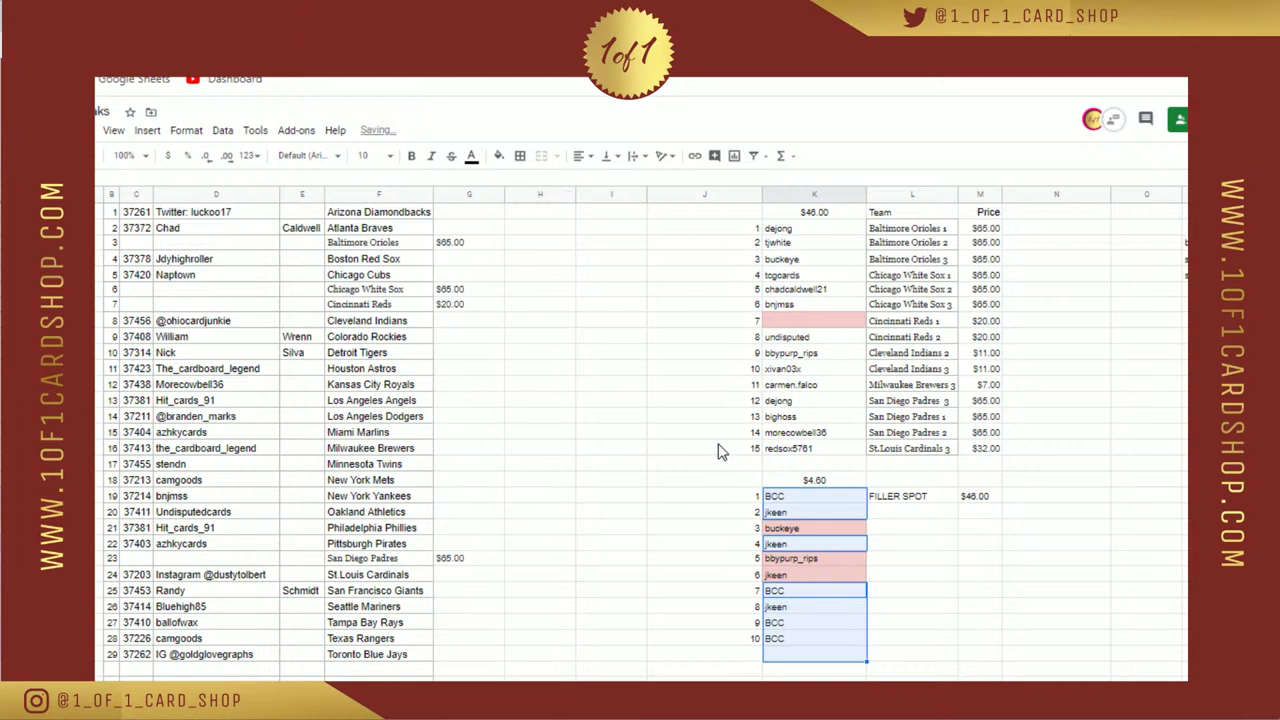
pyautogui.click(736, 513)
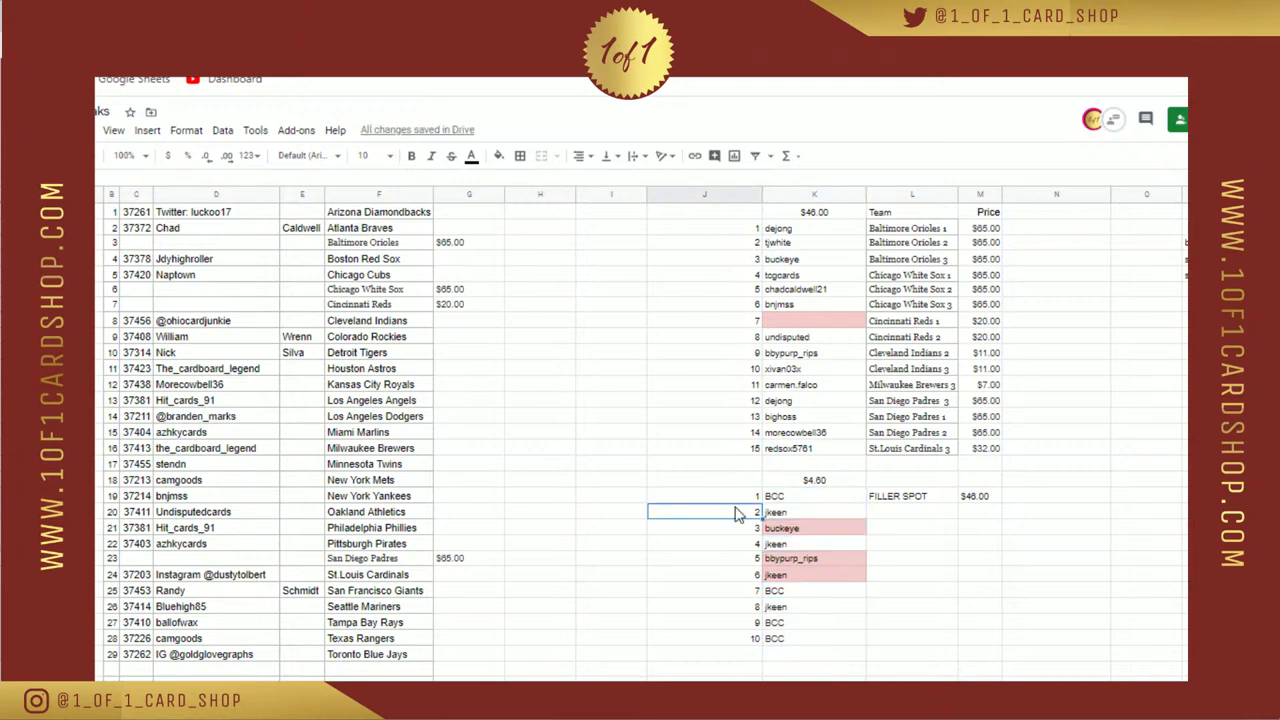
# Reset the pink fill on jkeen in slot 6 as well
pyautogui.click(818, 575)
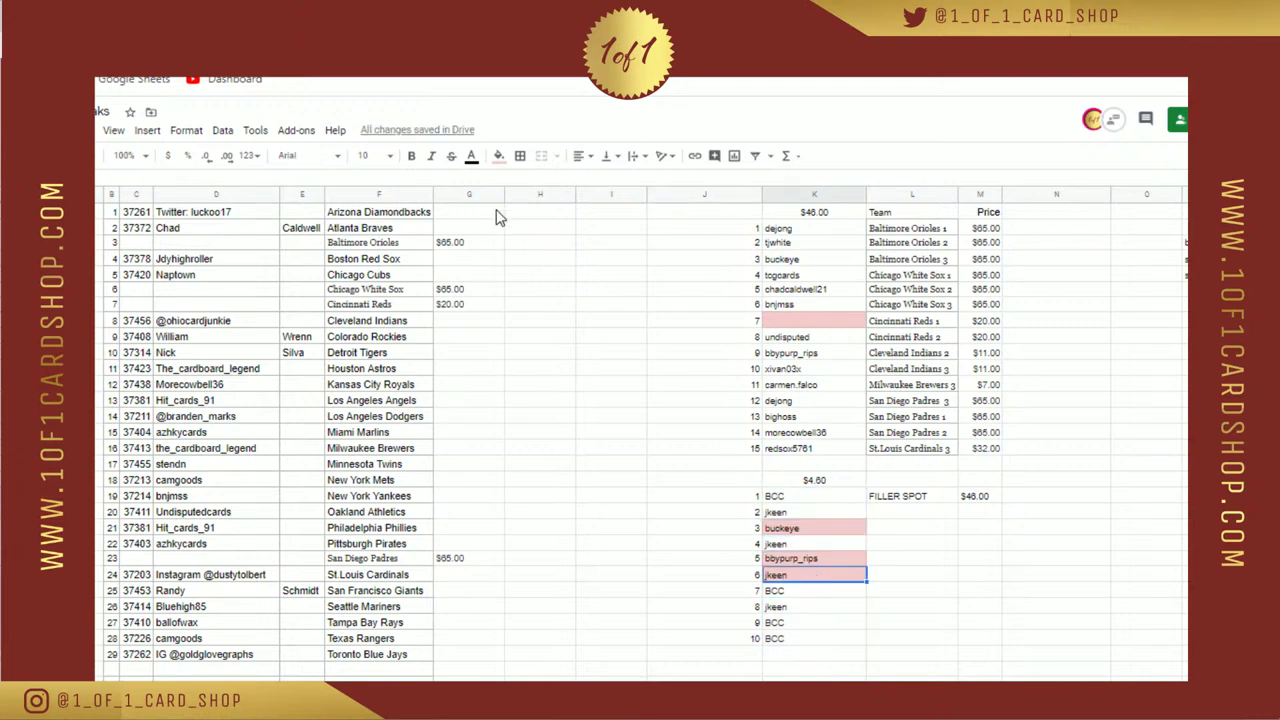
pyautogui.click(498, 156)
pyautogui.click(520, 181)
pyautogui.click(590, 305)
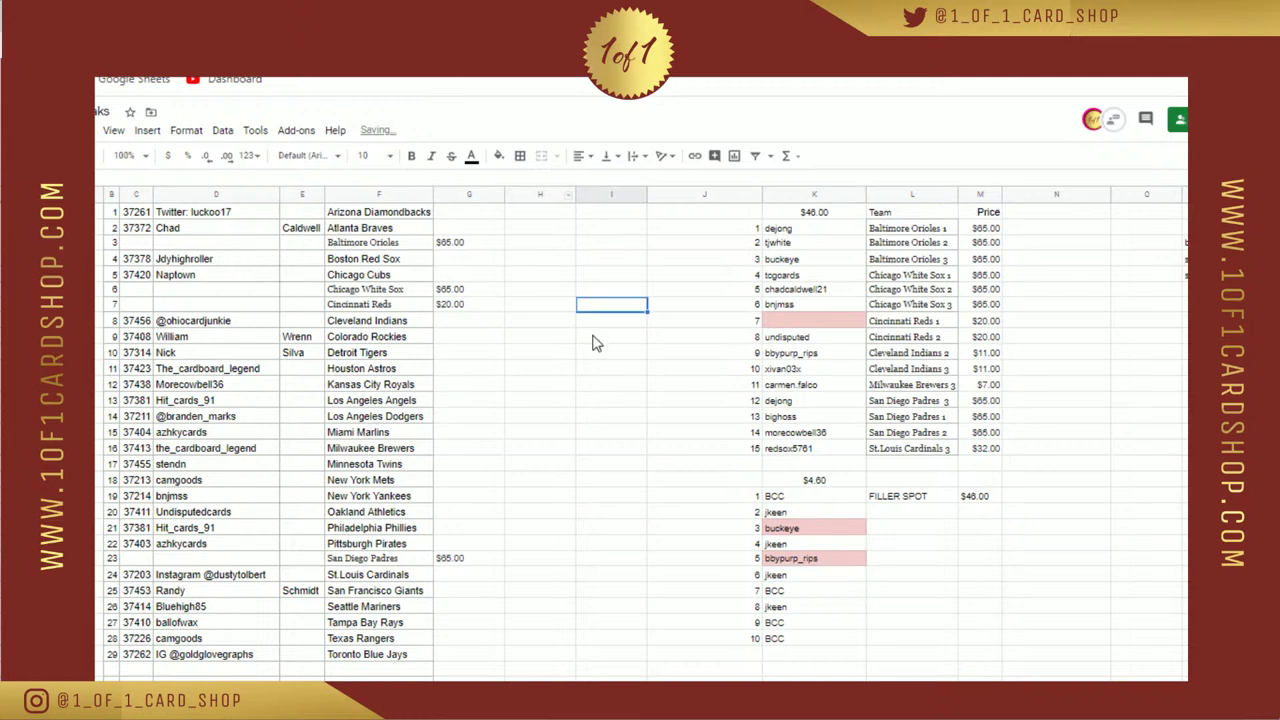
pyautogui.click(797, 530)
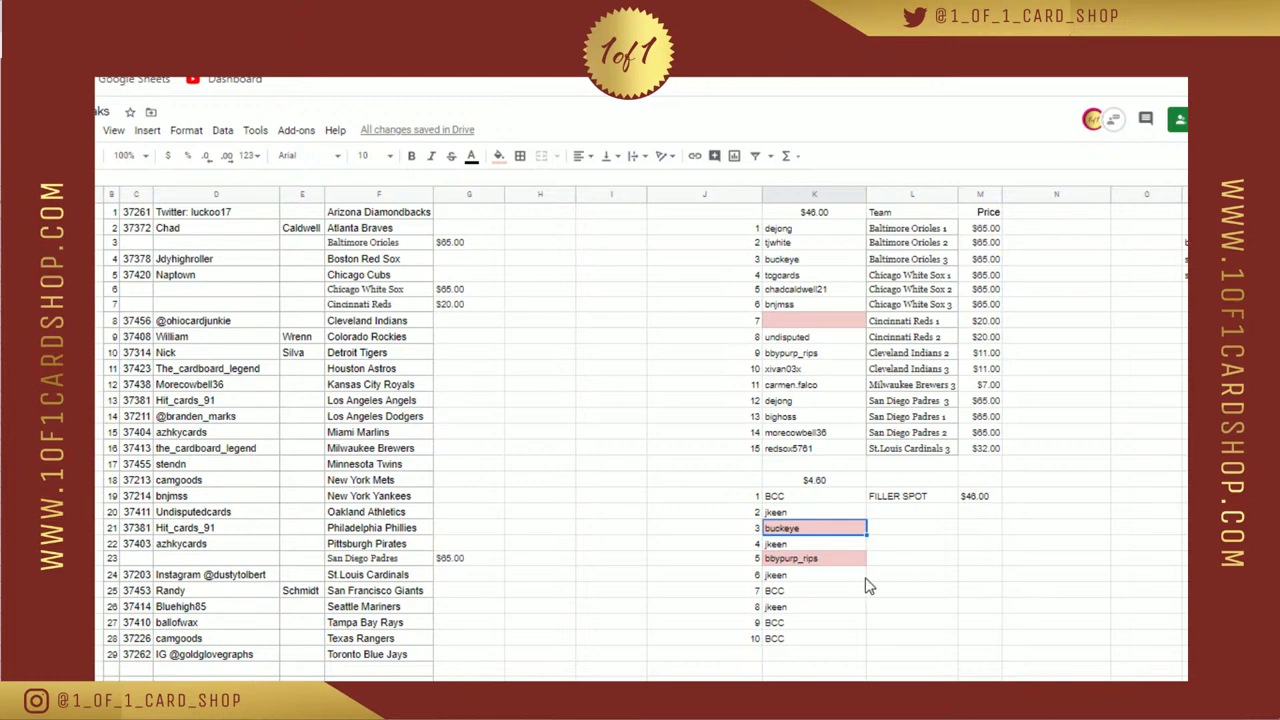
# Reset the pink fill on bbypurp_rips in slot 5 (K23)
pyautogui.click(846, 562)
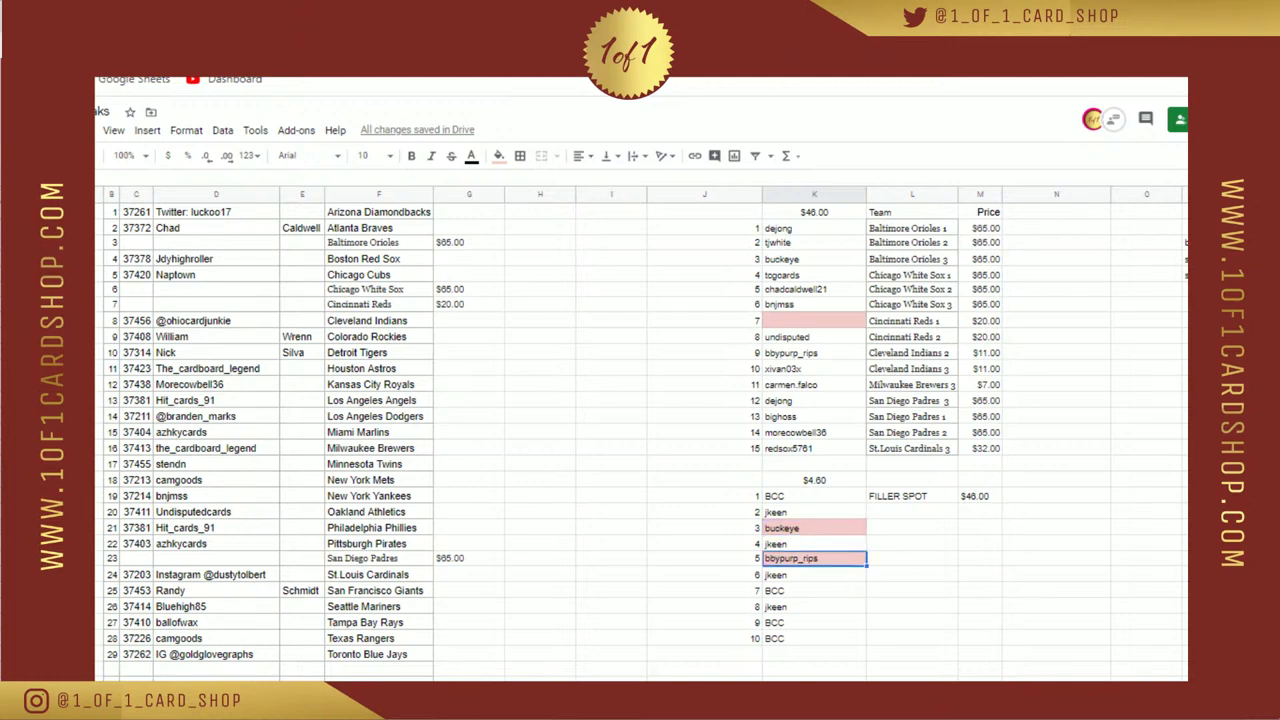
pyautogui.click(498, 157)
pyautogui.click(522, 184)
pyautogui.click(737, 437)
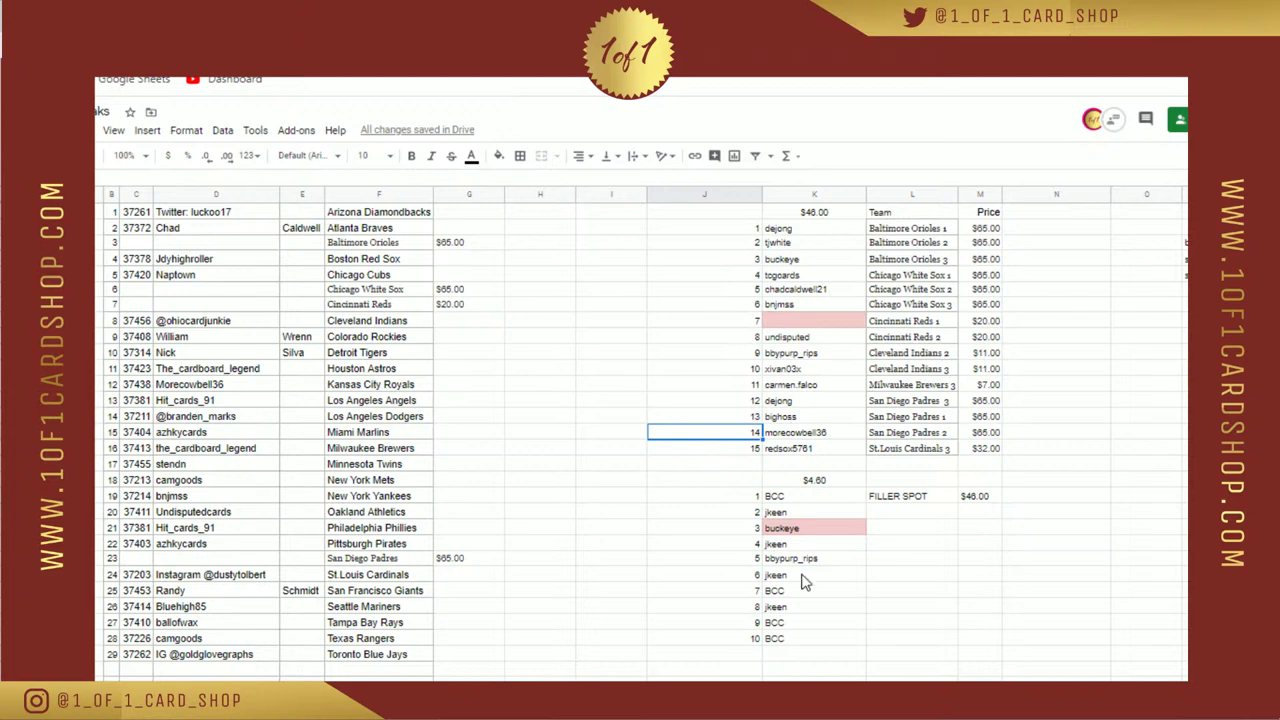
# Copy the ten second-break names in K19:K28
pyautogui.moveTo(862, 497); pyautogui.dragTo(833, 627)
pyautogui.hotkey('ctrl', 'c')
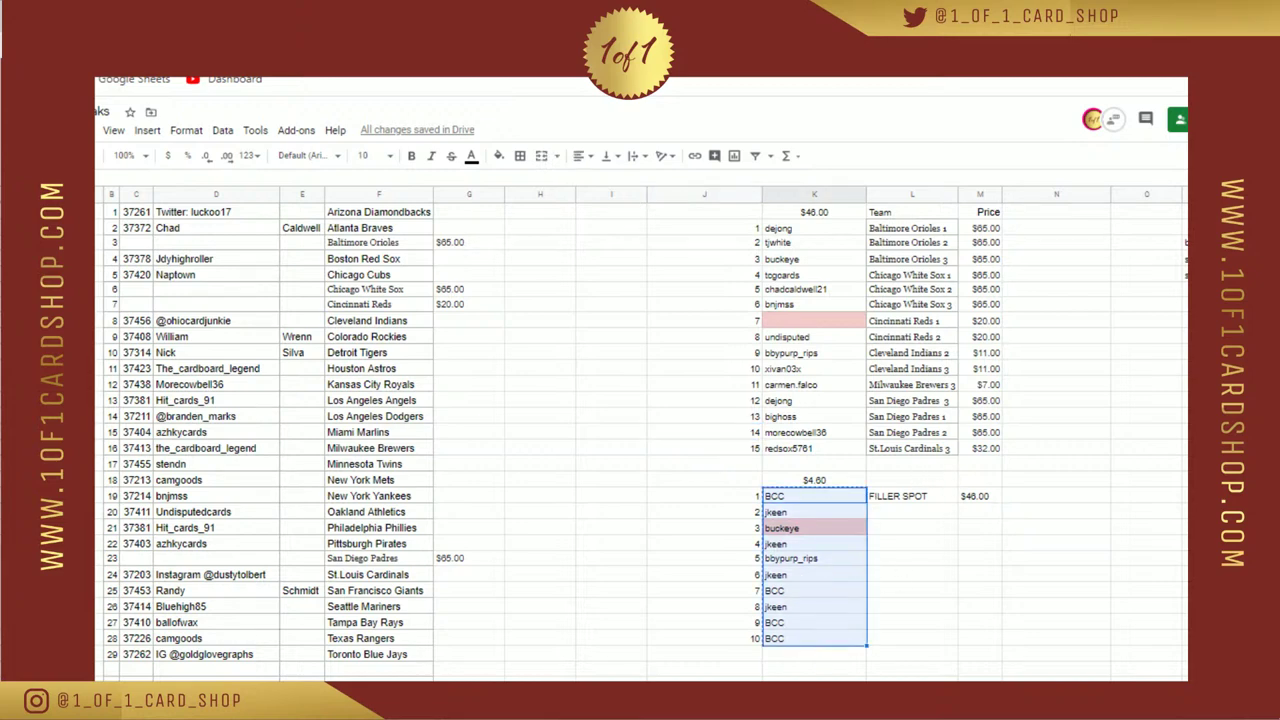
pyautogui.click(383, 80)
# Open a fresh List Randomizer form and copy bbypurp_rips over buckeye in slot 3
pyautogui.moveTo(503, 126)
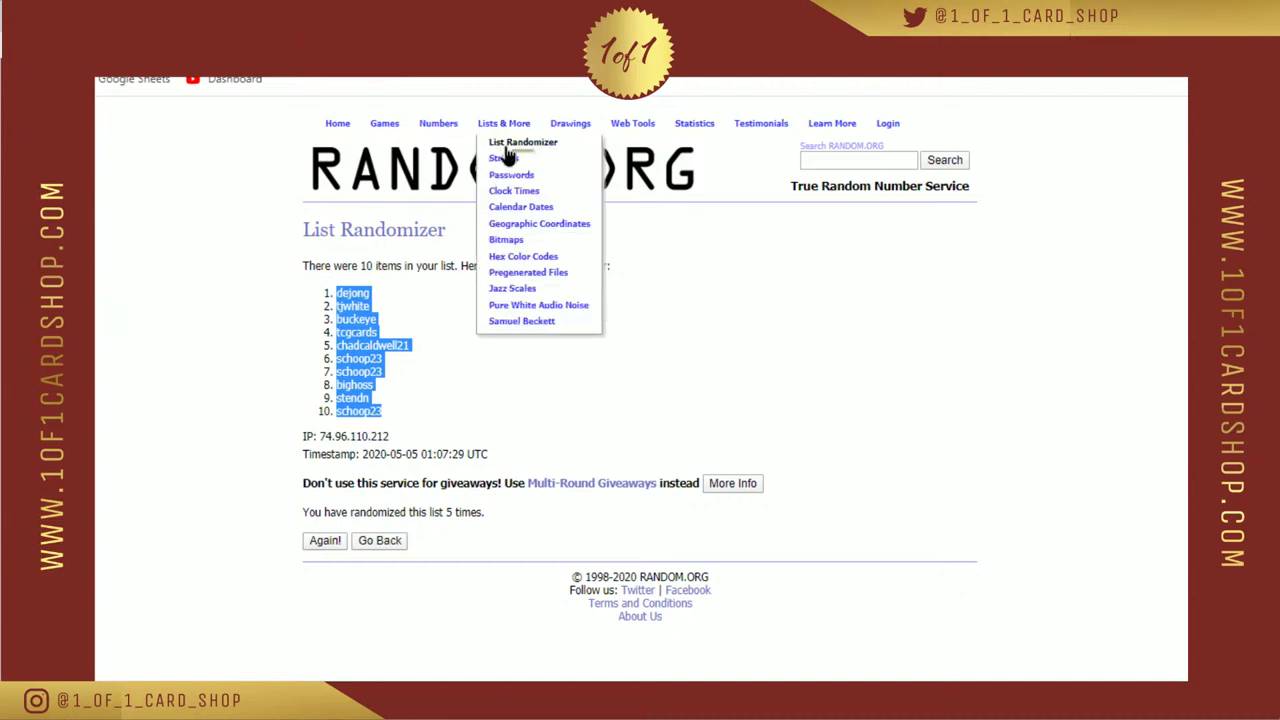
pyautogui.click(507, 145)
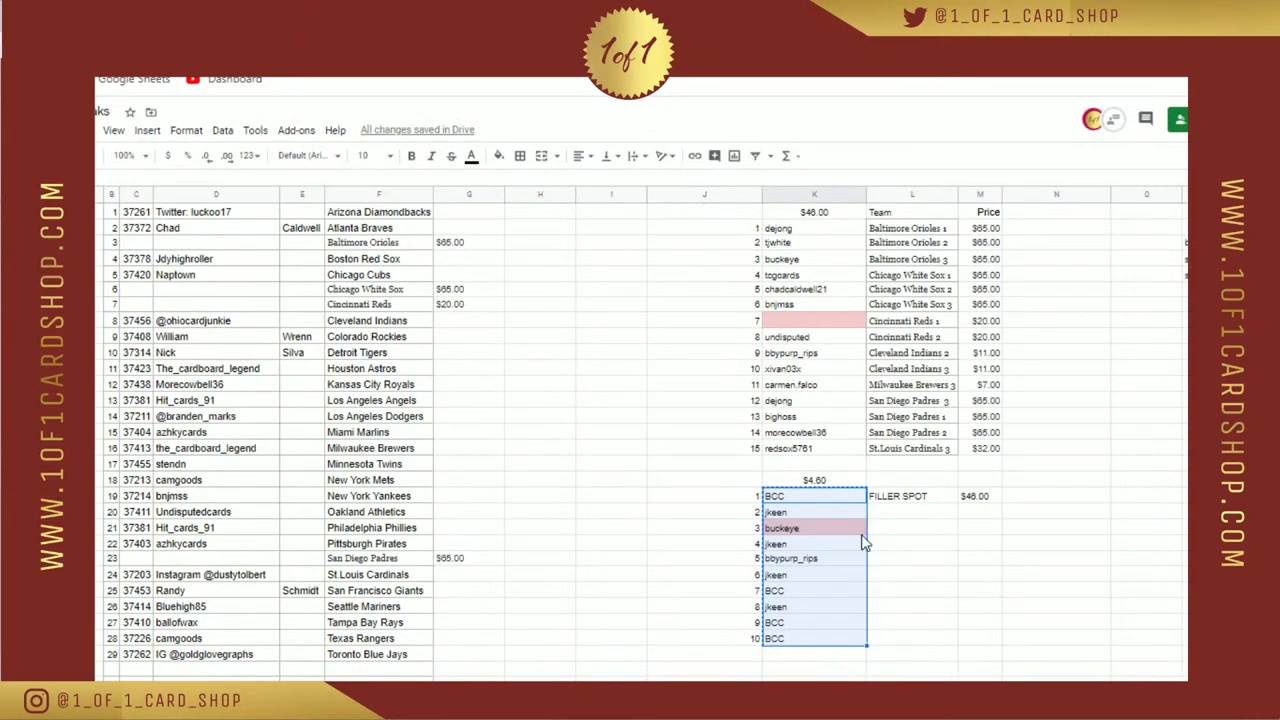
pyautogui.hotkey('ctrl', 'c')
pyautogui.click(857, 563)
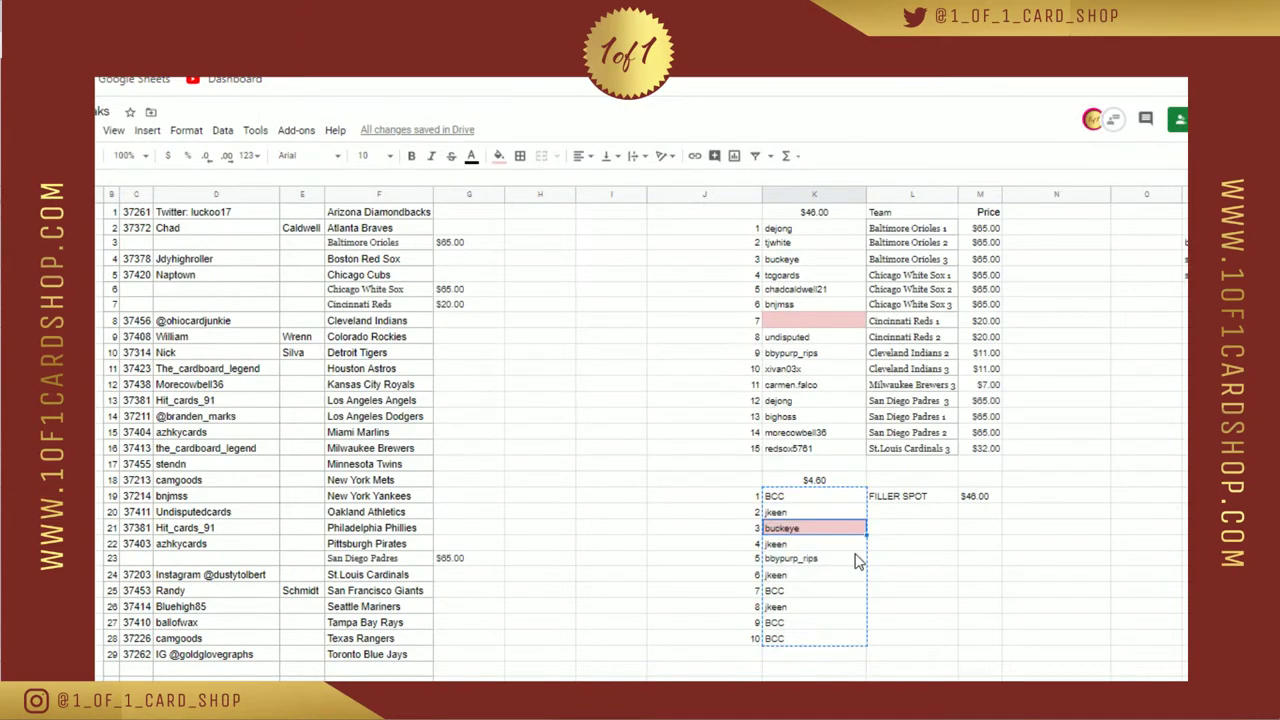
pyautogui.hotkey('ctrl', 'c')
pyautogui.click(810, 528)
pyautogui.hotkey('ctrl', 'v')
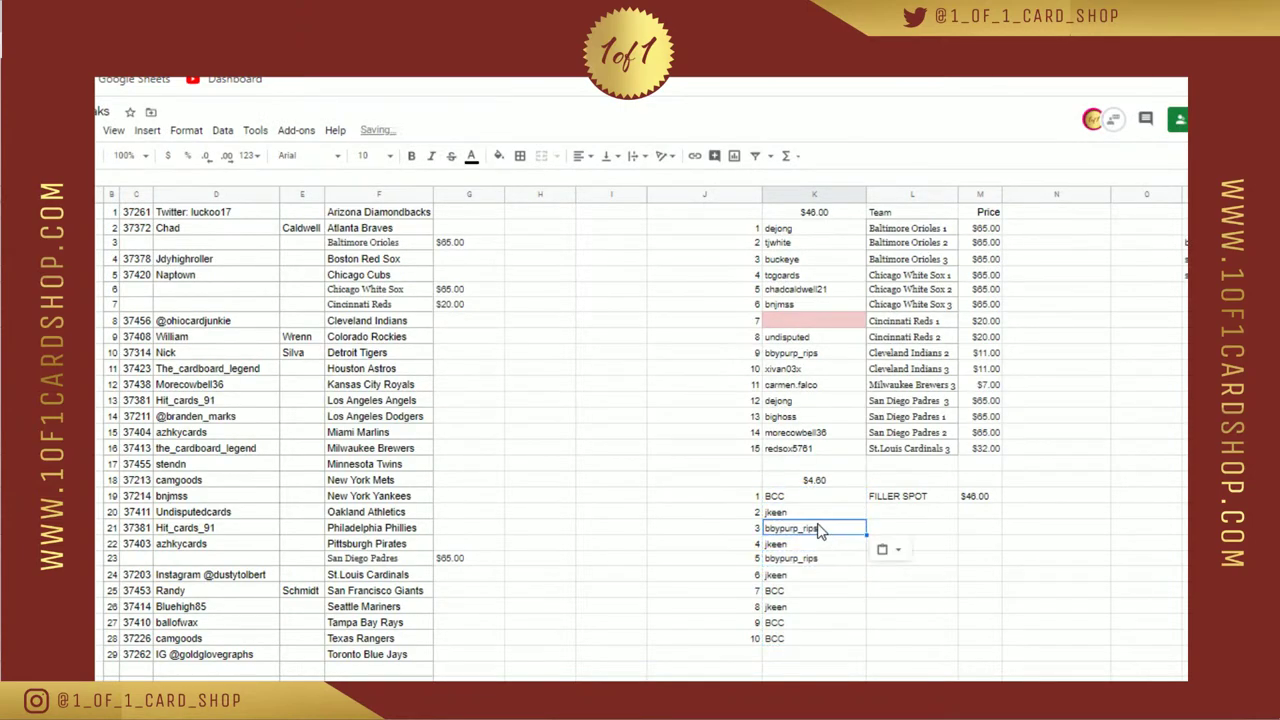
# Paste the ten updated second-break names into the randomizer's list box
pyautogui.moveTo(798, 497); pyautogui.dragTo(822, 628)
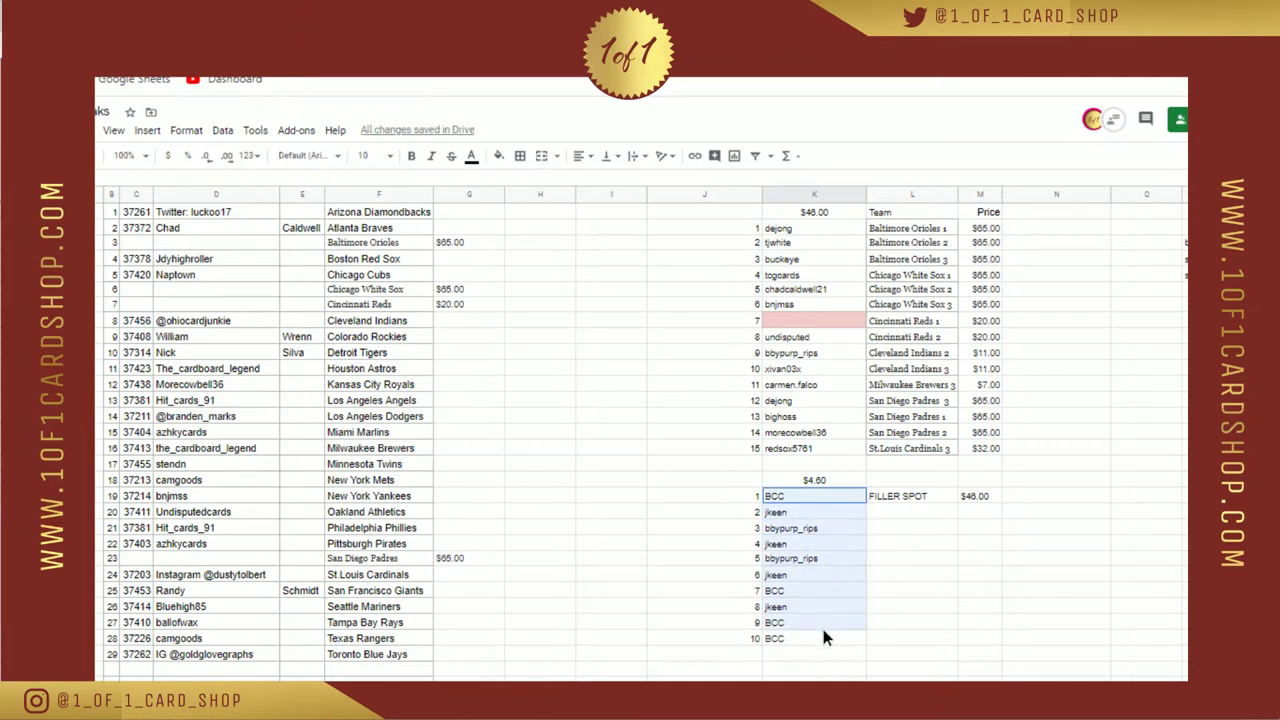
pyautogui.hotkey('ctrl', 'c')
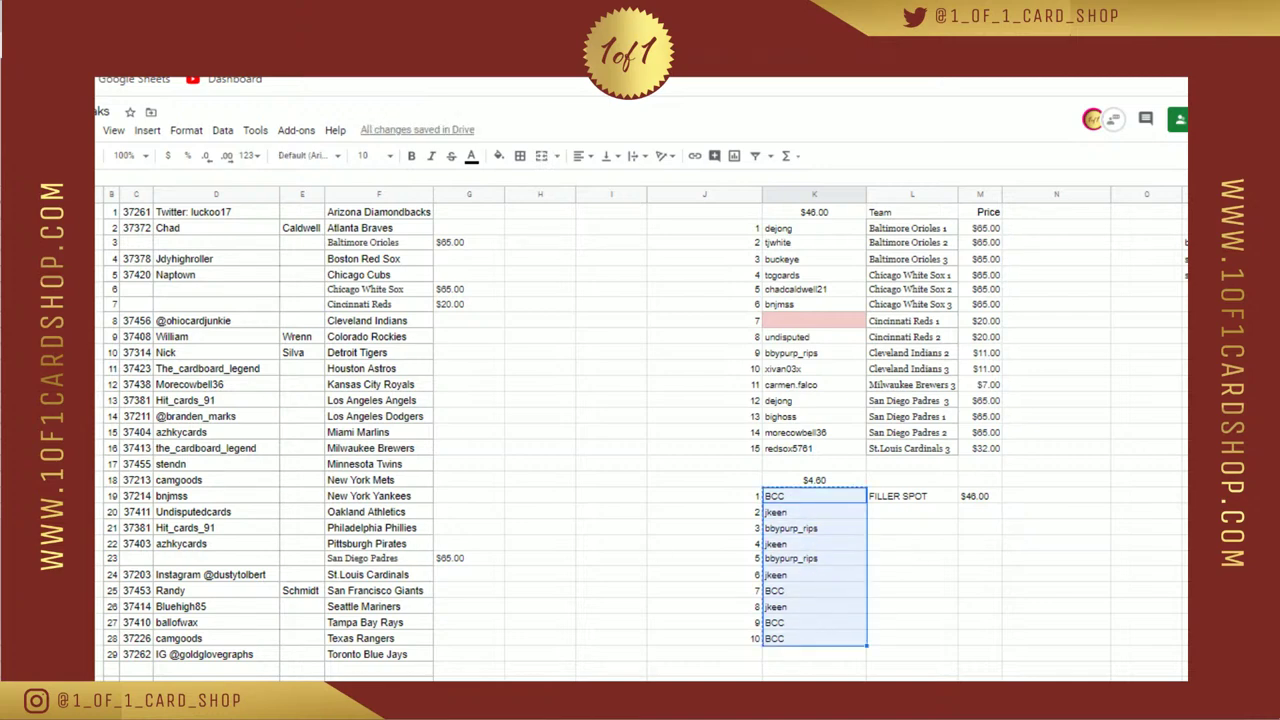
pyautogui.click(417, 89)
pyautogui.click(486, 451)
pyautogui.hotkey('ctrl', 'v')
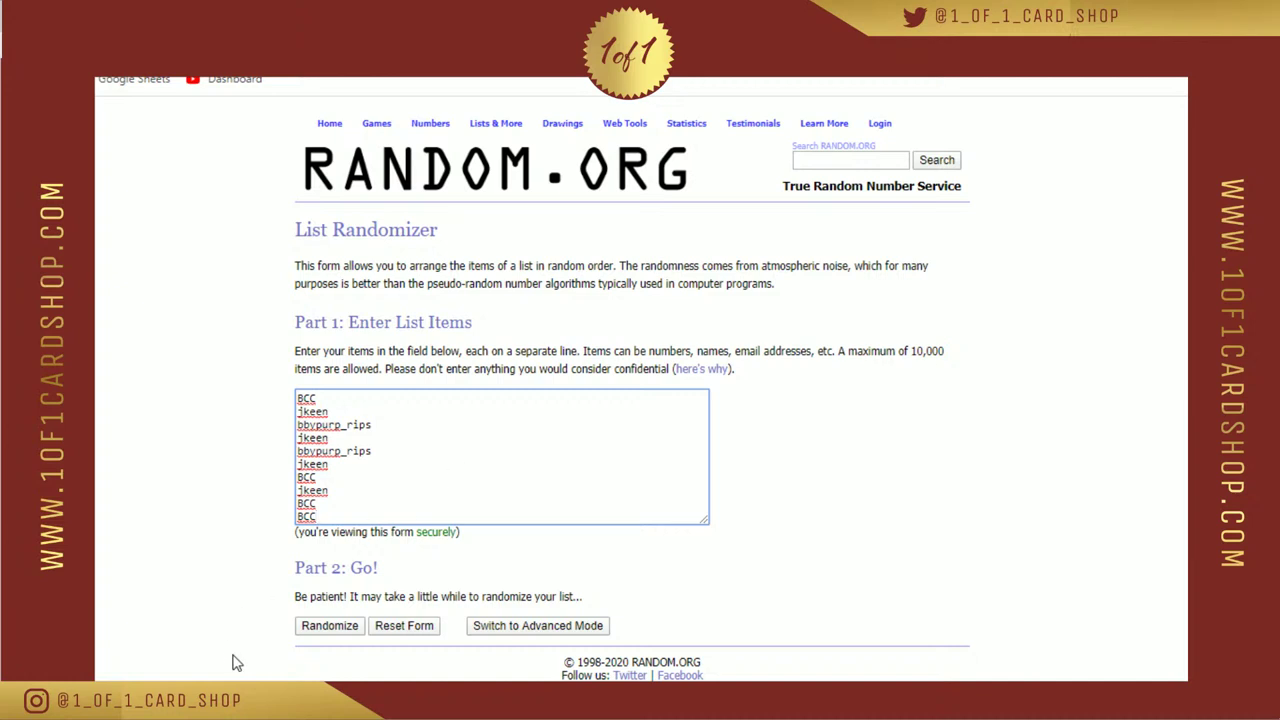
# Shuffle the ten names five times on RANDOM.ORG and copy the resulting order
pyautogui.click(322, 627)
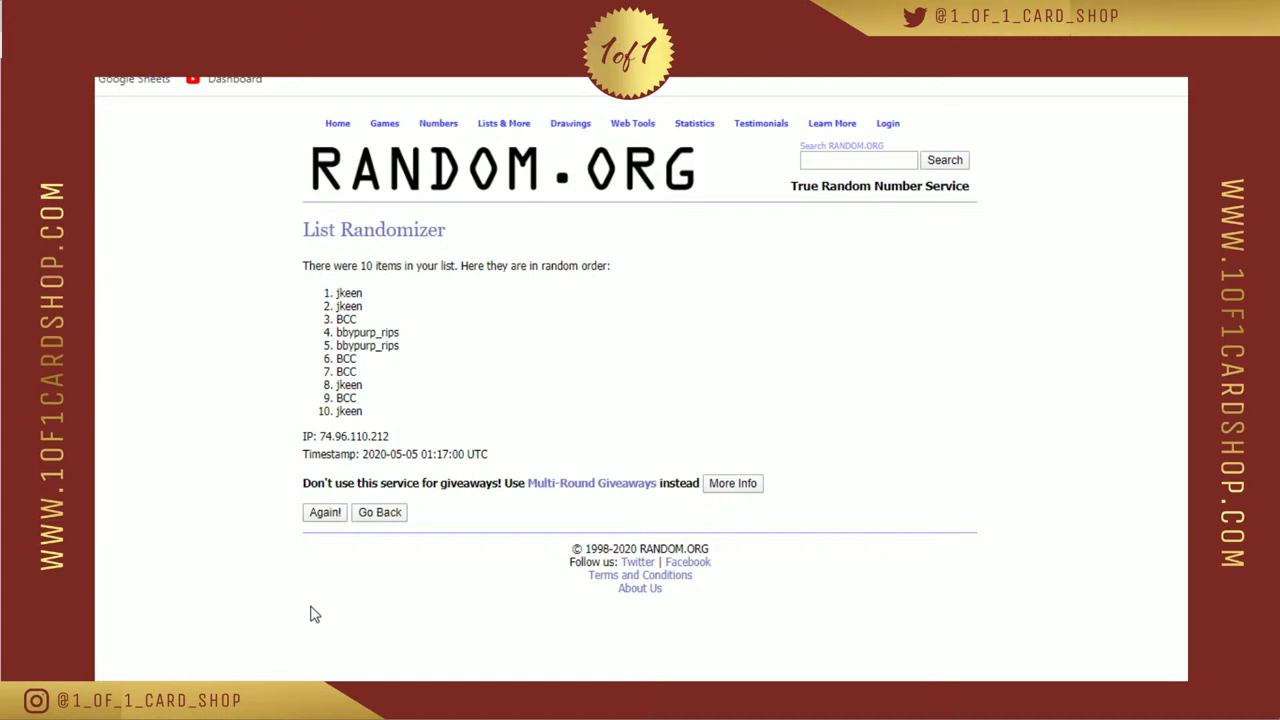
pyautogui.click(322, 513)
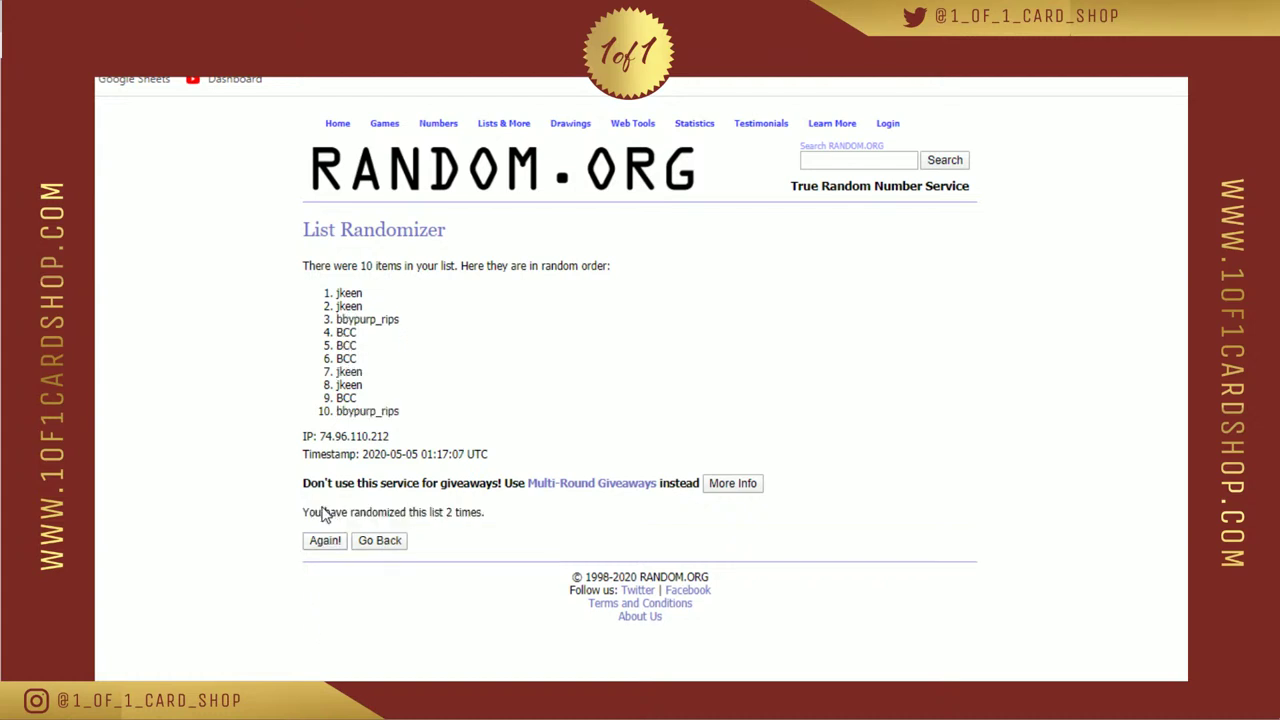
pyautogui.click(325, 541)
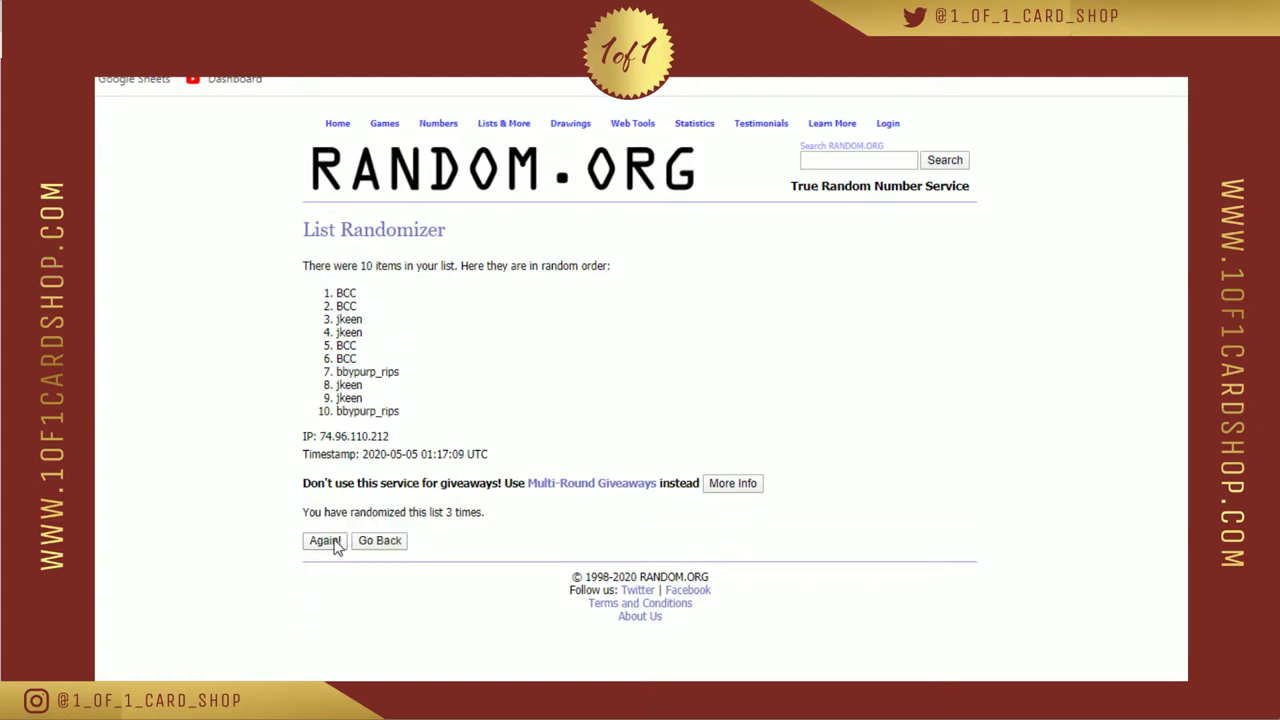
pyautogui.click(336, 544)
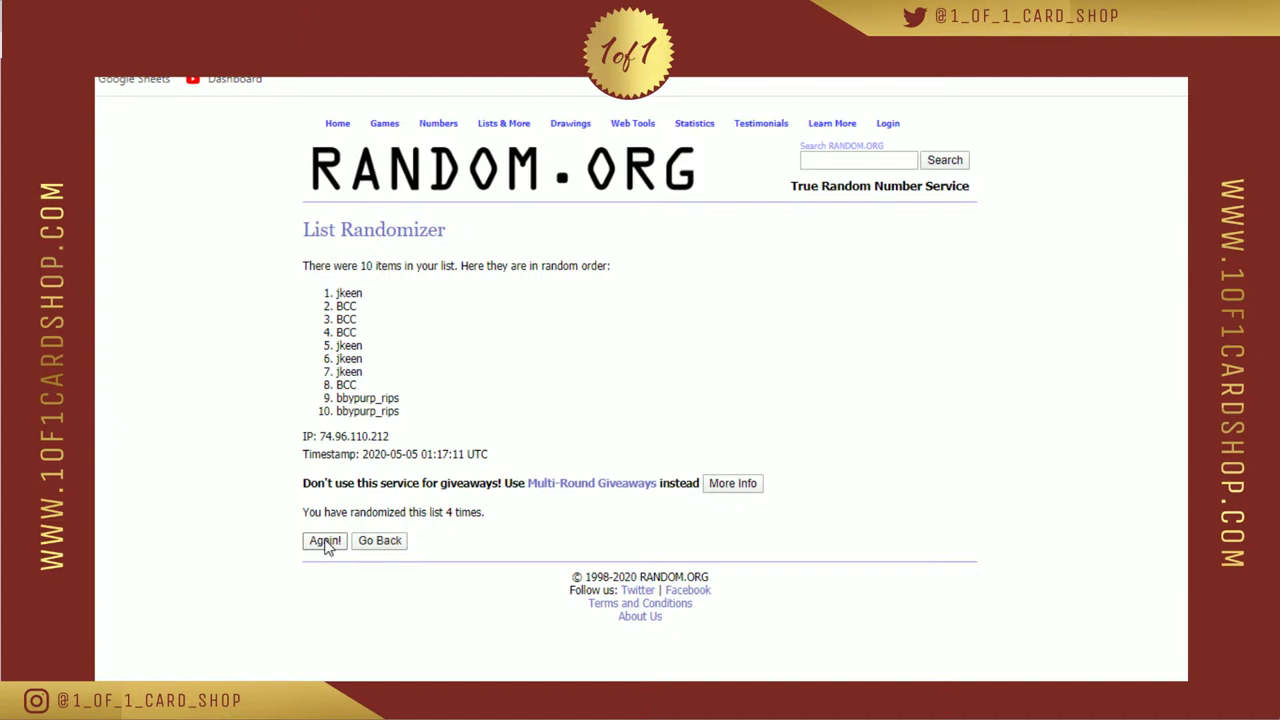
pyautogui.click(325, 541)
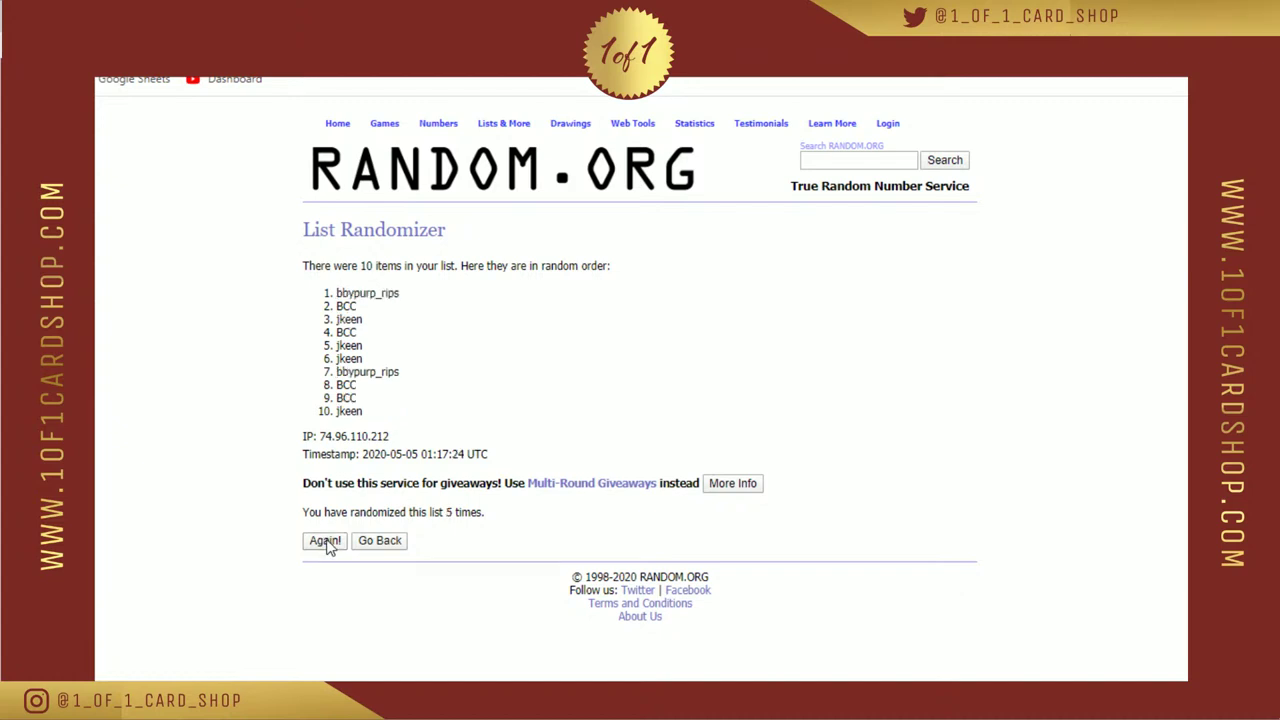
pyautogui.click(329, 547)
pyautogui.doubleClick(342, 295)
pyautogui.click(378, 413)
pyautogui.moveTo(378, 413); pyautogui.dragTo(244, 280)
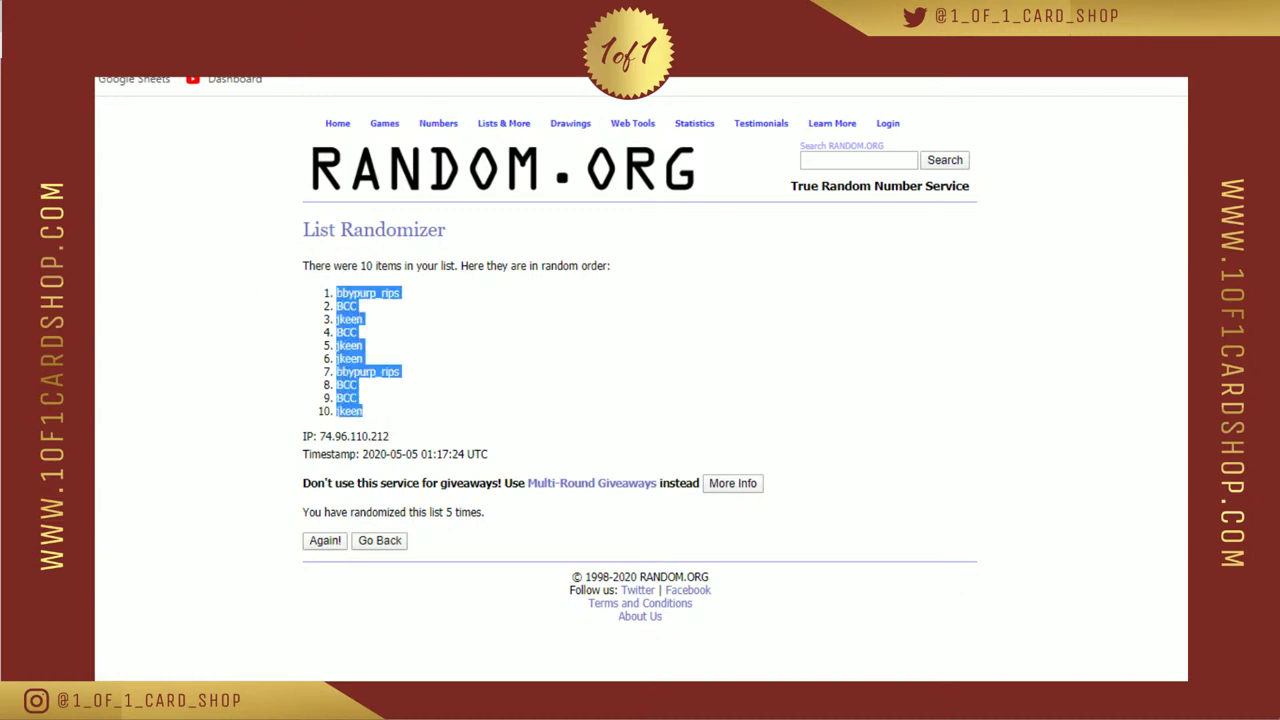
pyautogui.hotkey('ctrl', 'Tab')
# Paste the shuffled order into second-break slots 1–10 and copy bbypurp_rips into first-break slot 7
pyautogui.click(790, 498)
pyautogui.hotkey('ctrl', 'v')
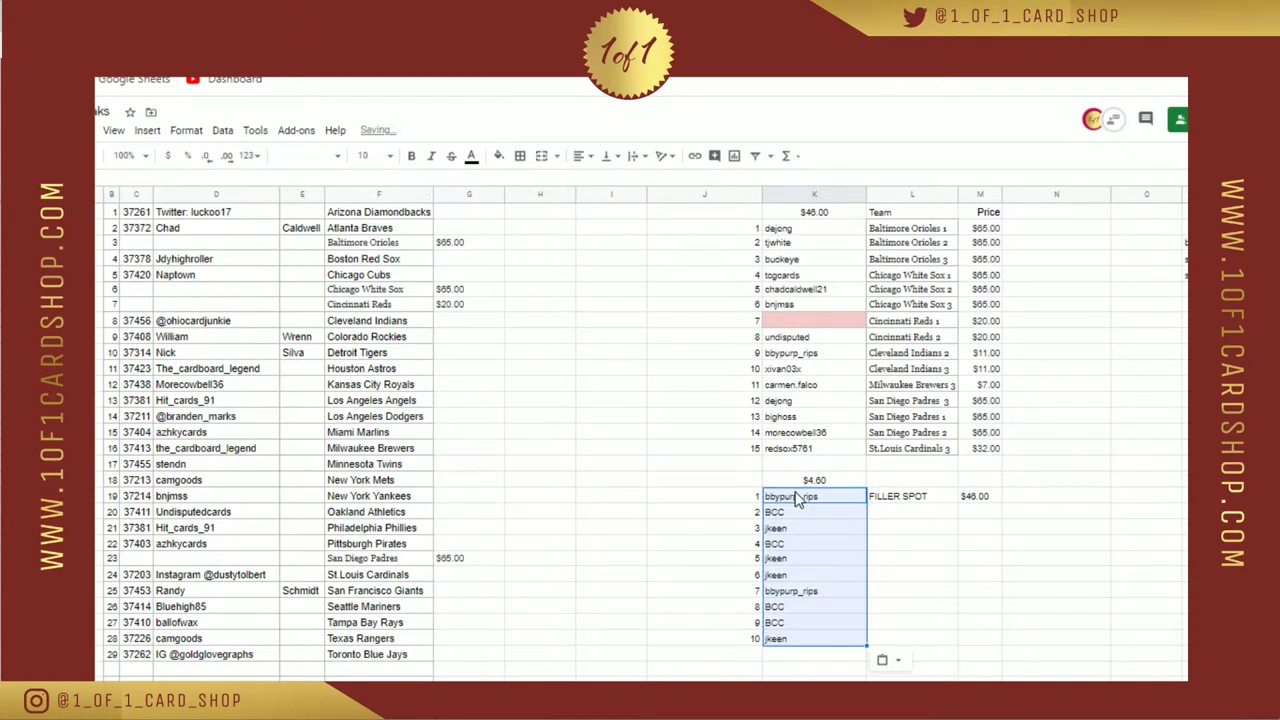
pyautogui.click(801, 496)
pyautogui.hotkey('ctrl', 'c')
pyautogui.click(775, 324)
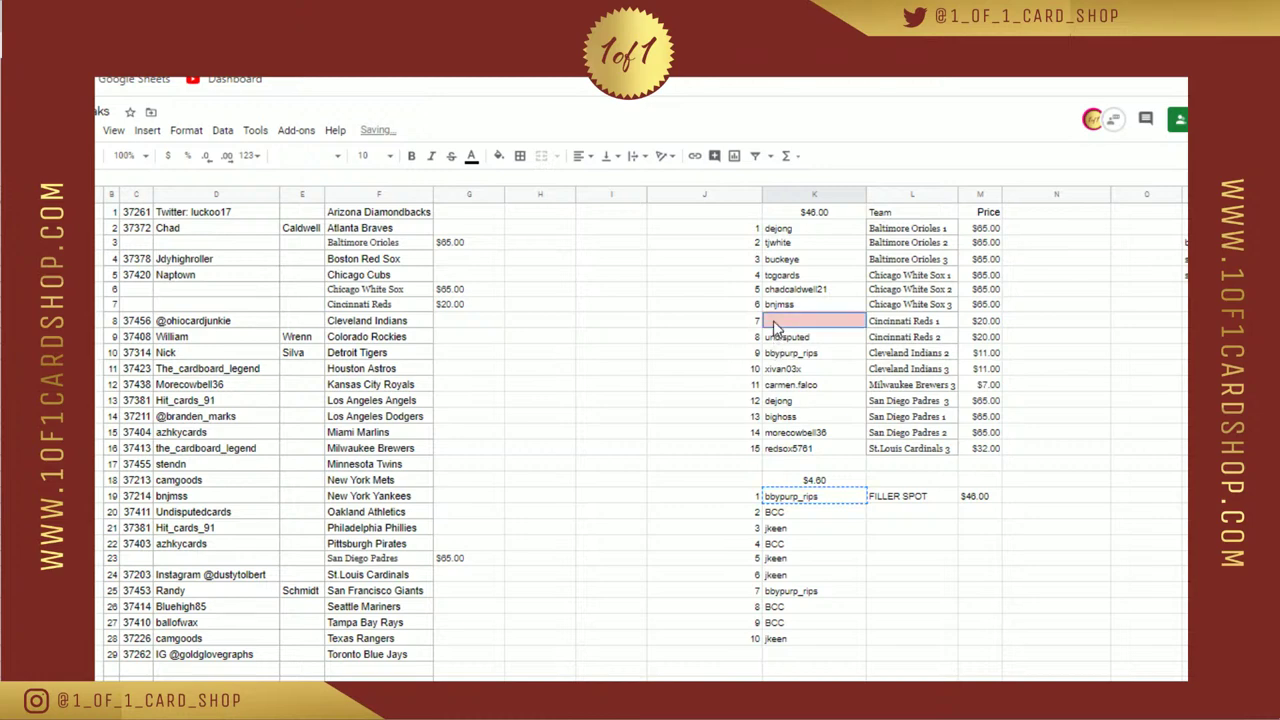
pyautogui.hotkey('ctrl', 'v')
# Copy the remaining nine names into column P, then undo that paste
pyautogui.moveTo(800, 512); pyautogui.dragTo(831, 637)
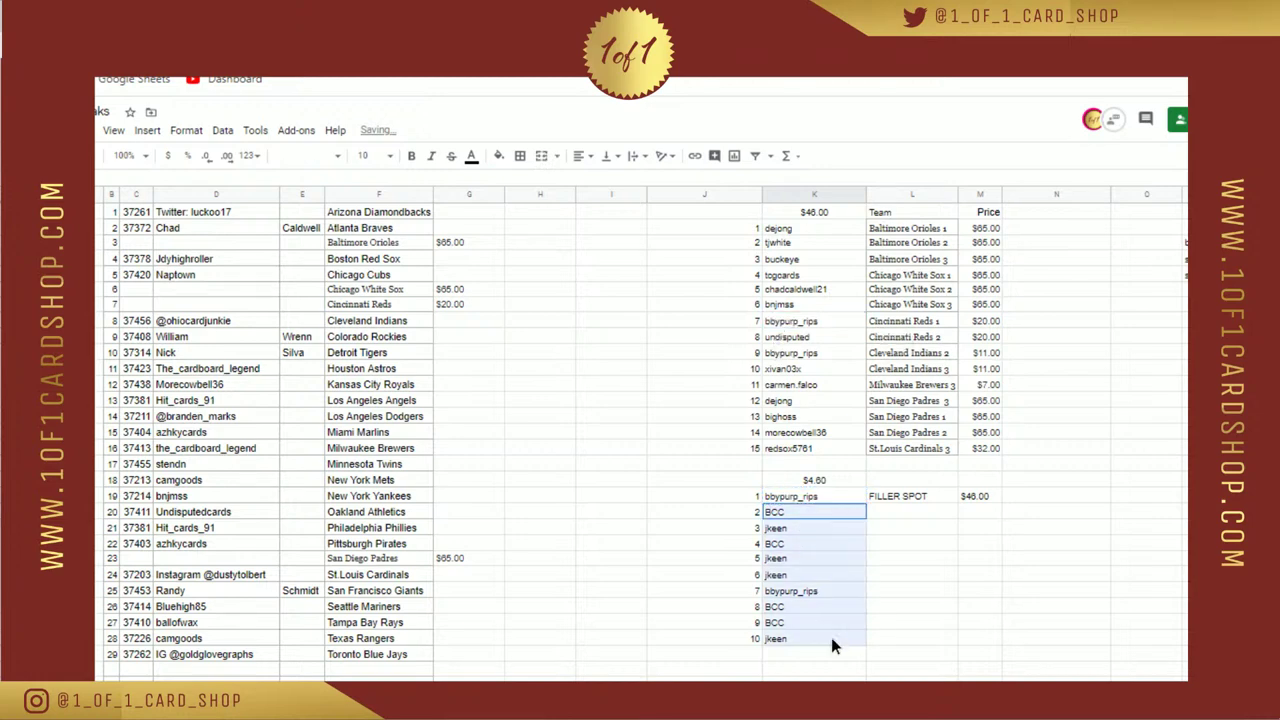
pyautogui.hotkey('ctrl', 'c')
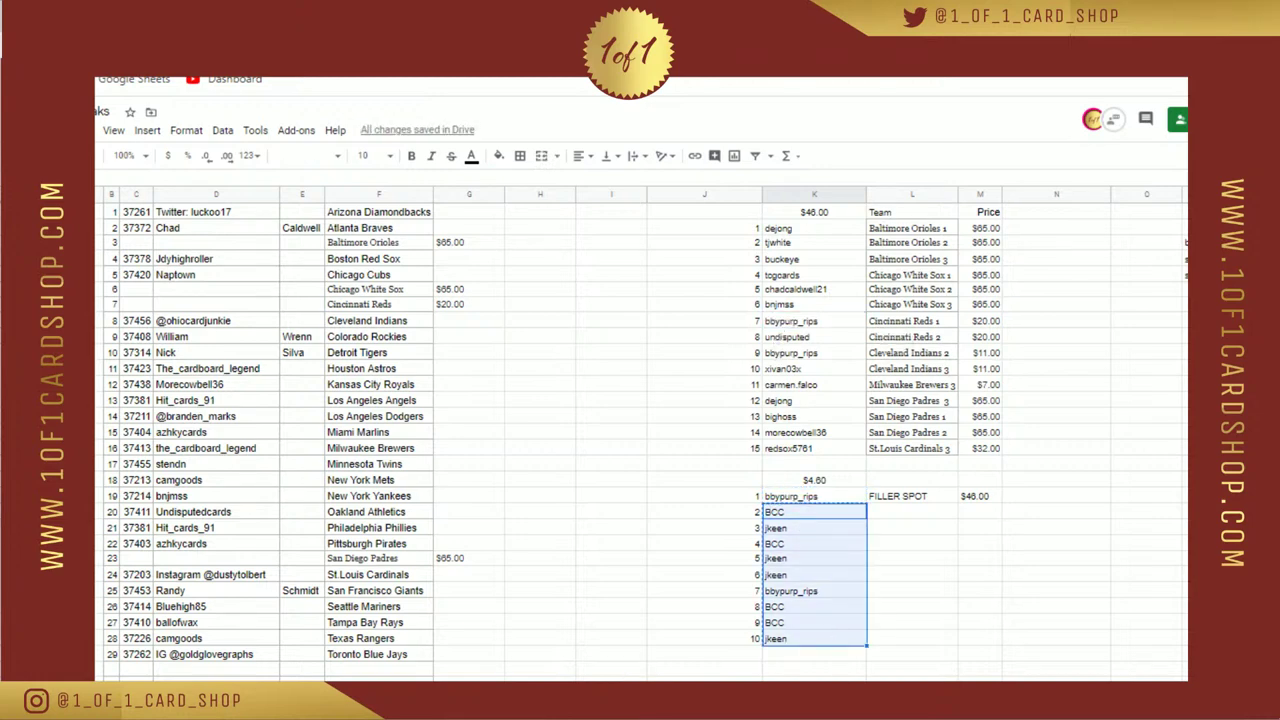
pyautogui.hscroll(2, 906, 502)
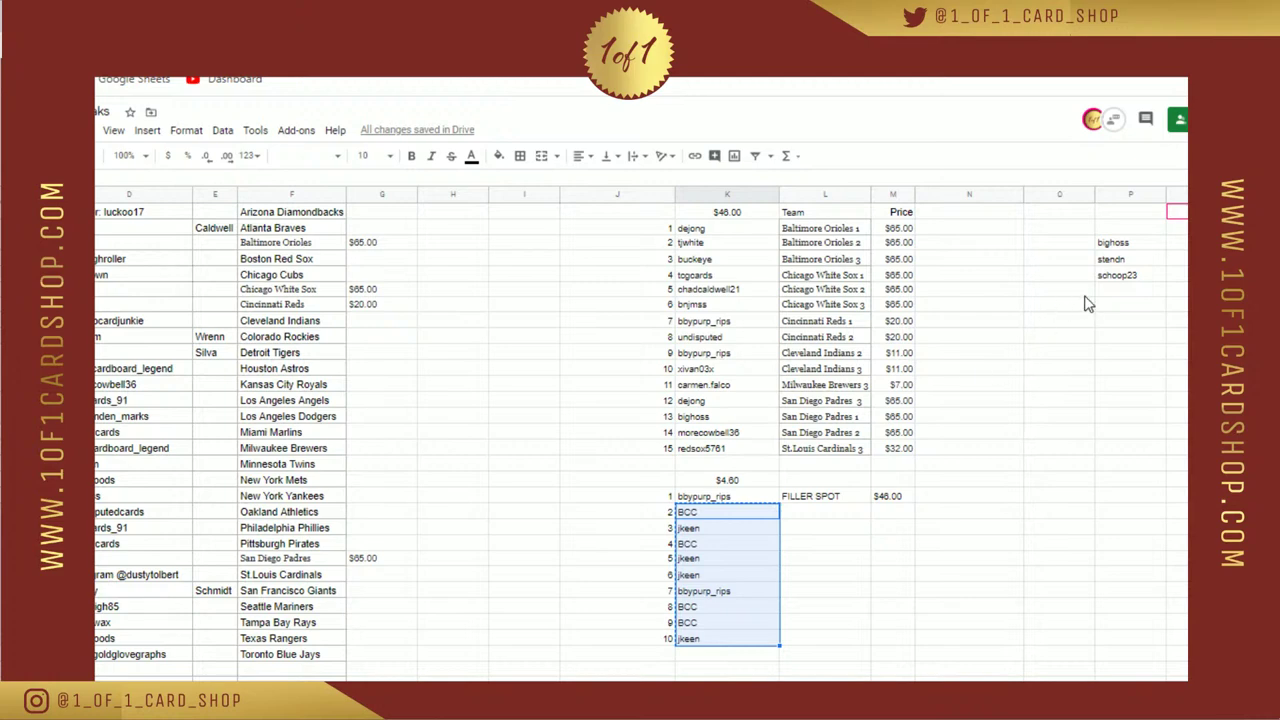
pyautogui.click(1110, 277)
pyautogui.hotkey('ctrl', 'v')
pyautogui.hotkey('ctrl', 'z')
pyautogui.click(1114, 290)
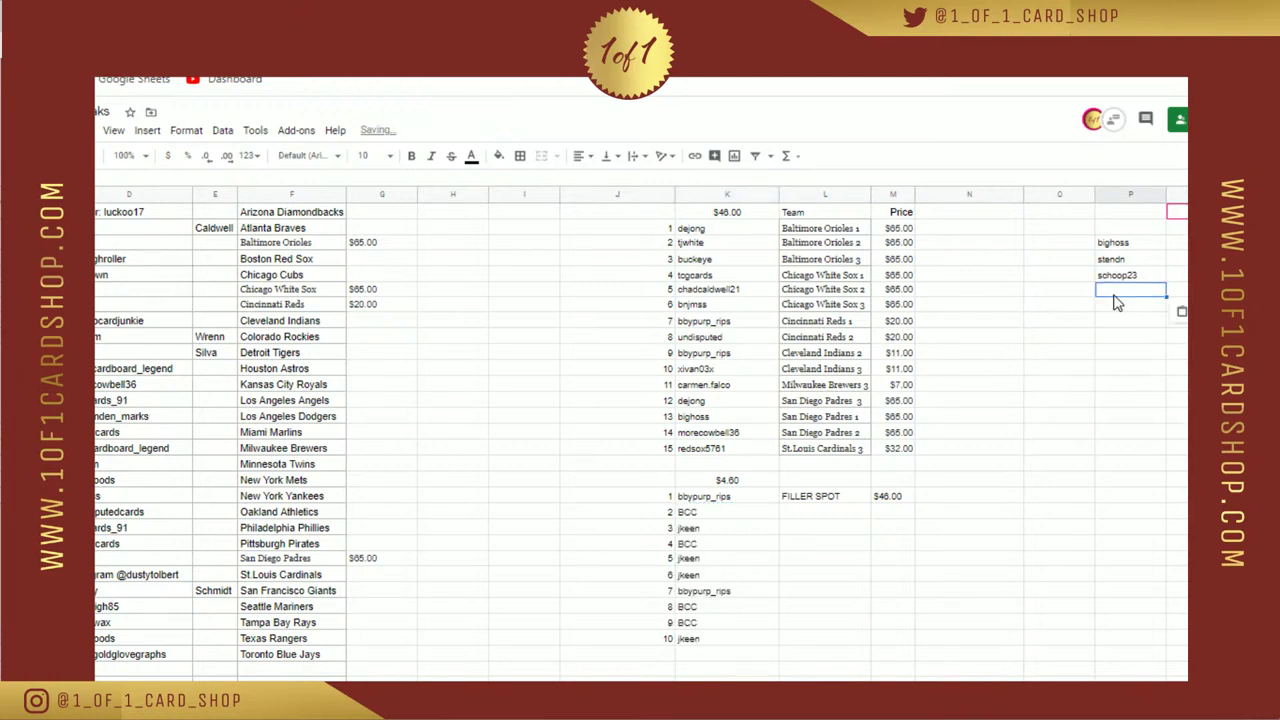
pyautogui.moveTo(719, 524); pyautogui.dragTo(741, 655)
pyautogui.moveTo(735, 500); pyautogui.dragTo(731, 647)
pyautogui.hotkey('ctrl', 'c')
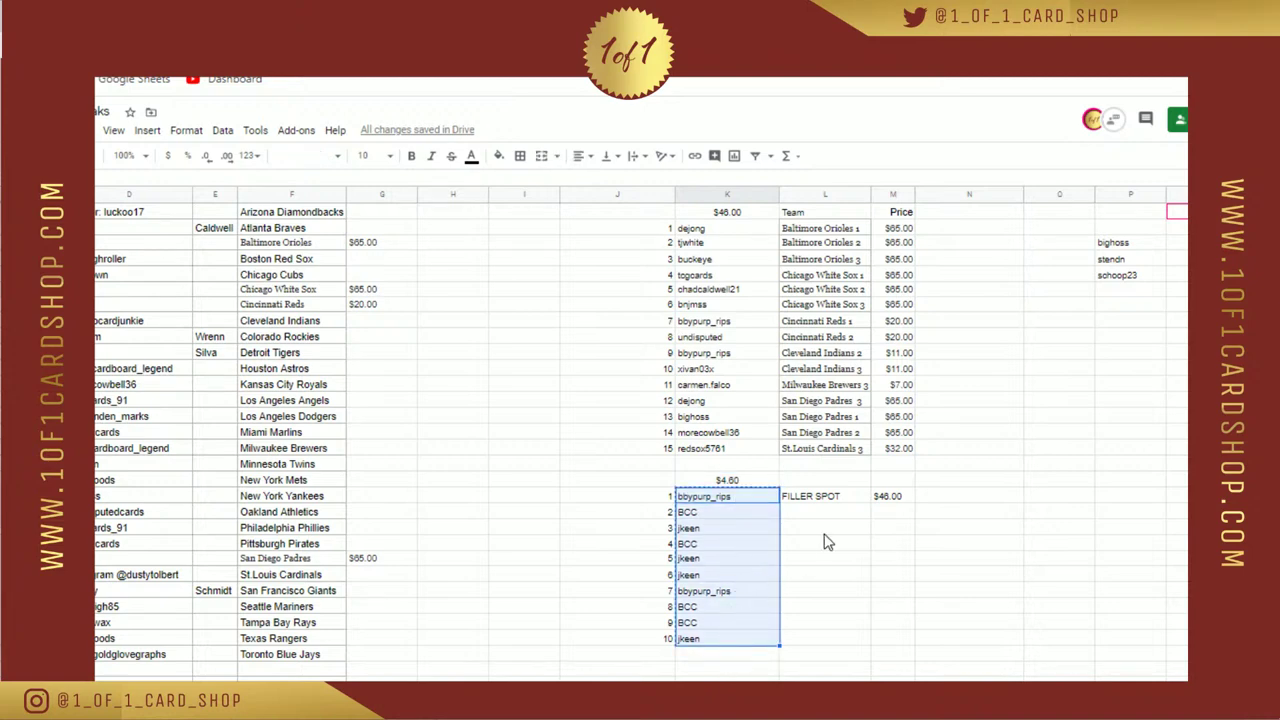
pyautogui.click(1100, 289)
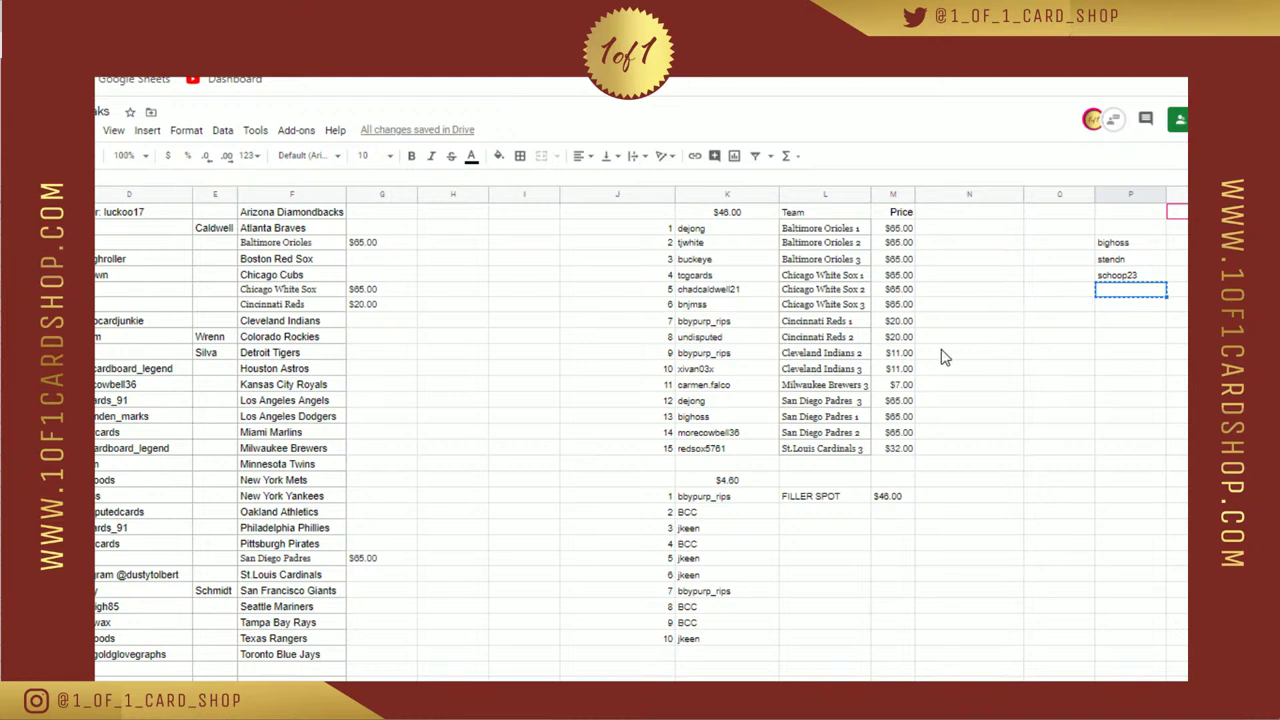
pyautogui.moveTo(688, 497); pyautogui.dragTo(712, 648)
pyautogui.hotkey('ctrl', 'x')
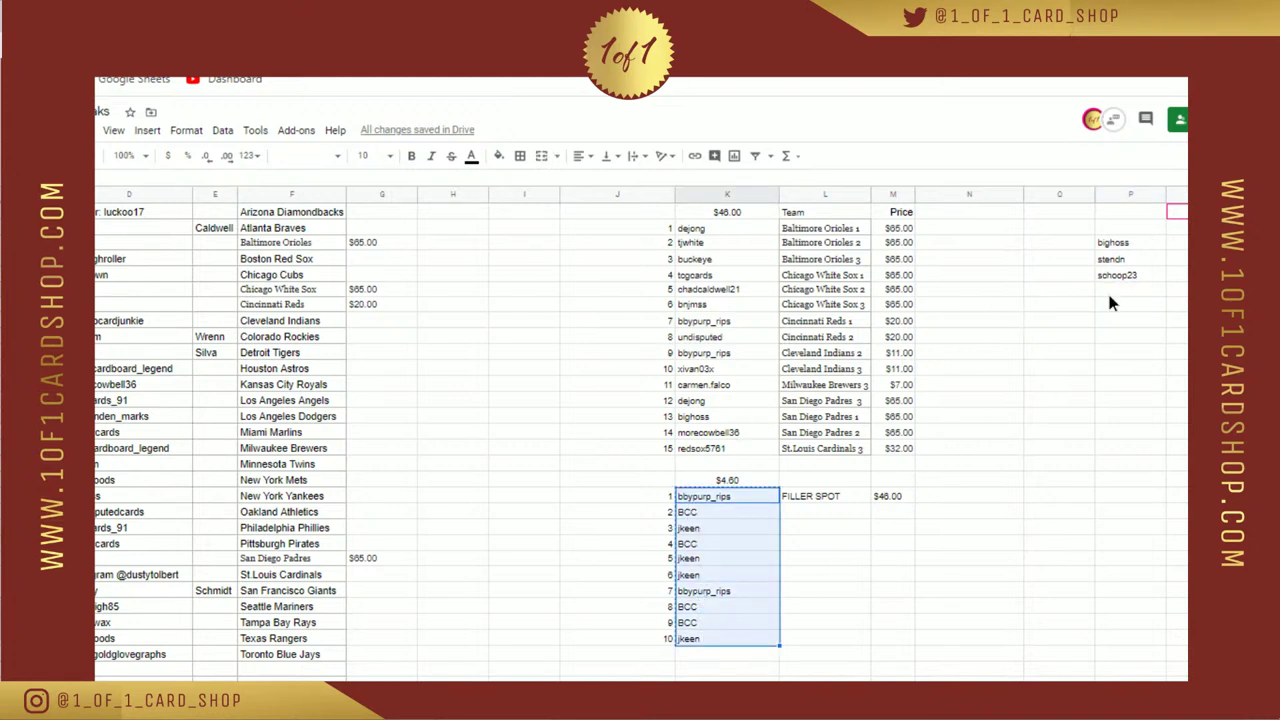
pyautogui.click(1107, 290)
pyautogui.hotkey('ctrl', 'v')
pyautogui.scroll(1, 900, 355)
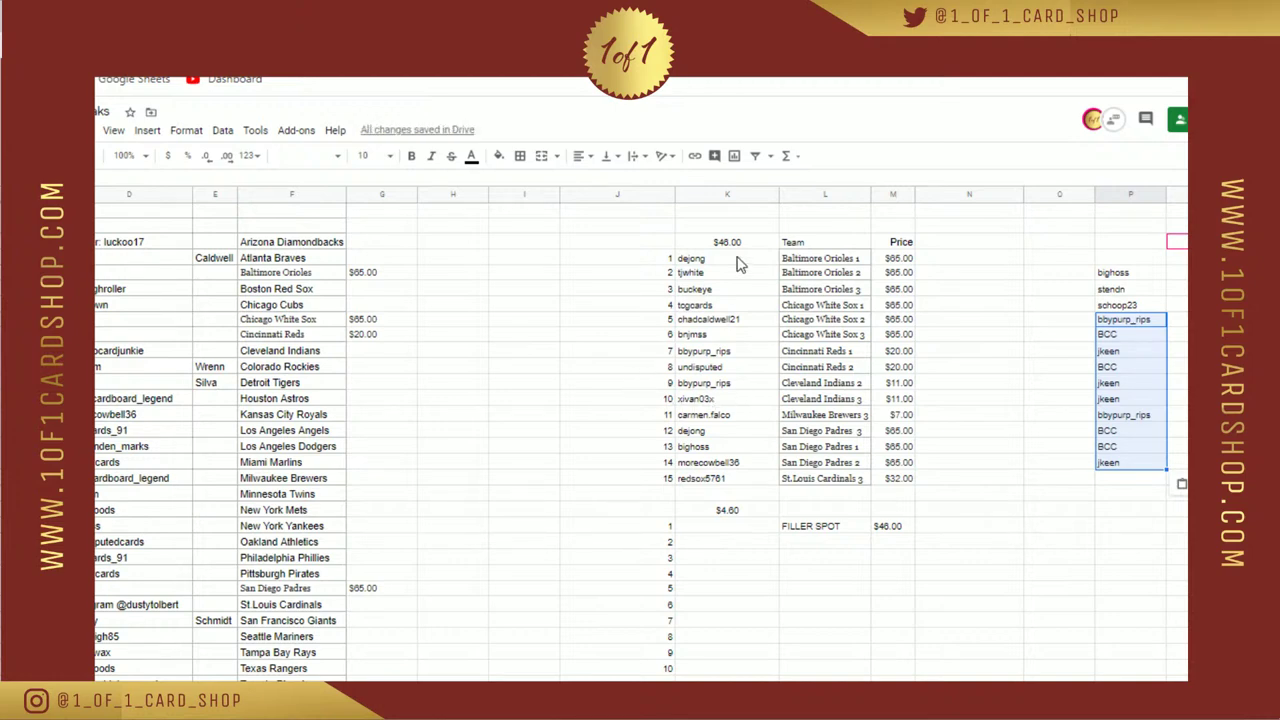
# Copy the first break's fifteen buyer names
pyautogui.moveTo(738, 260); pyautogui.dragTo(740, 479)
pyautogui.hotkey('ctrl', 'c')
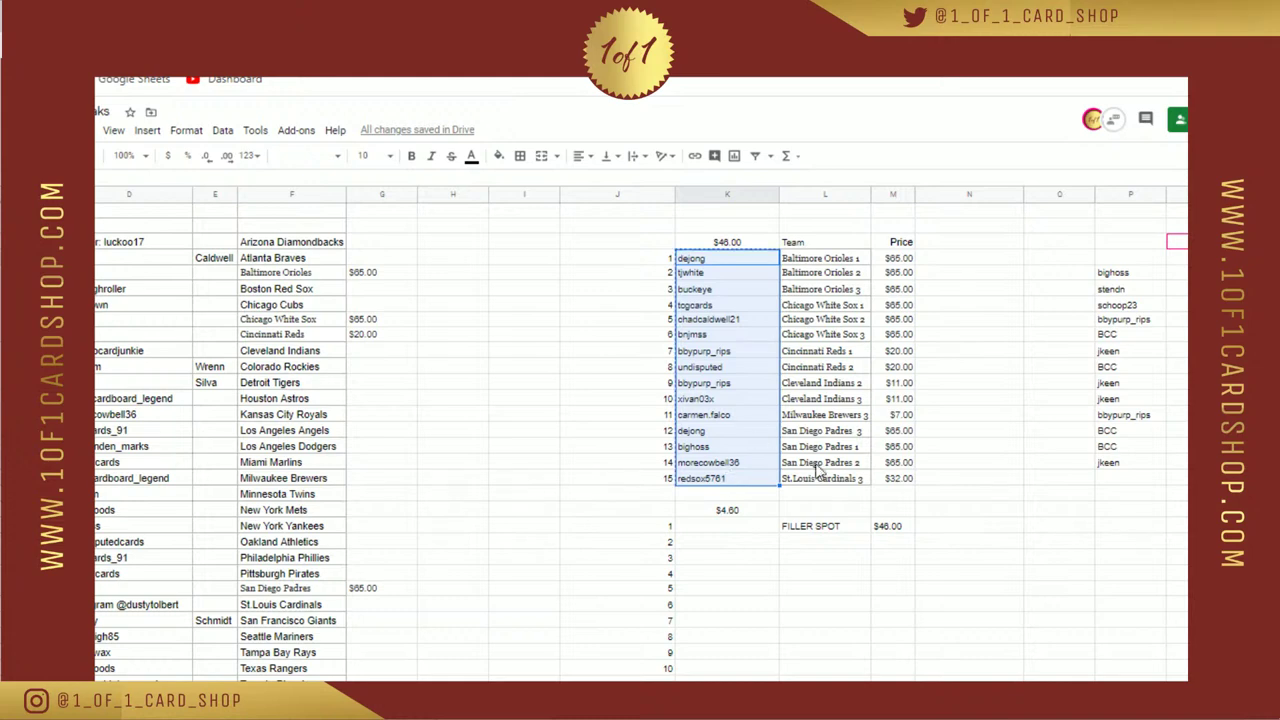
pyautogui.hotkey('ctrl', 'Tab')
# Paste the fifteen first-break buyers into a new List Randomizer, shuffle repeatedly, and highlight the result
pyautogui.moveTo(490, 130)
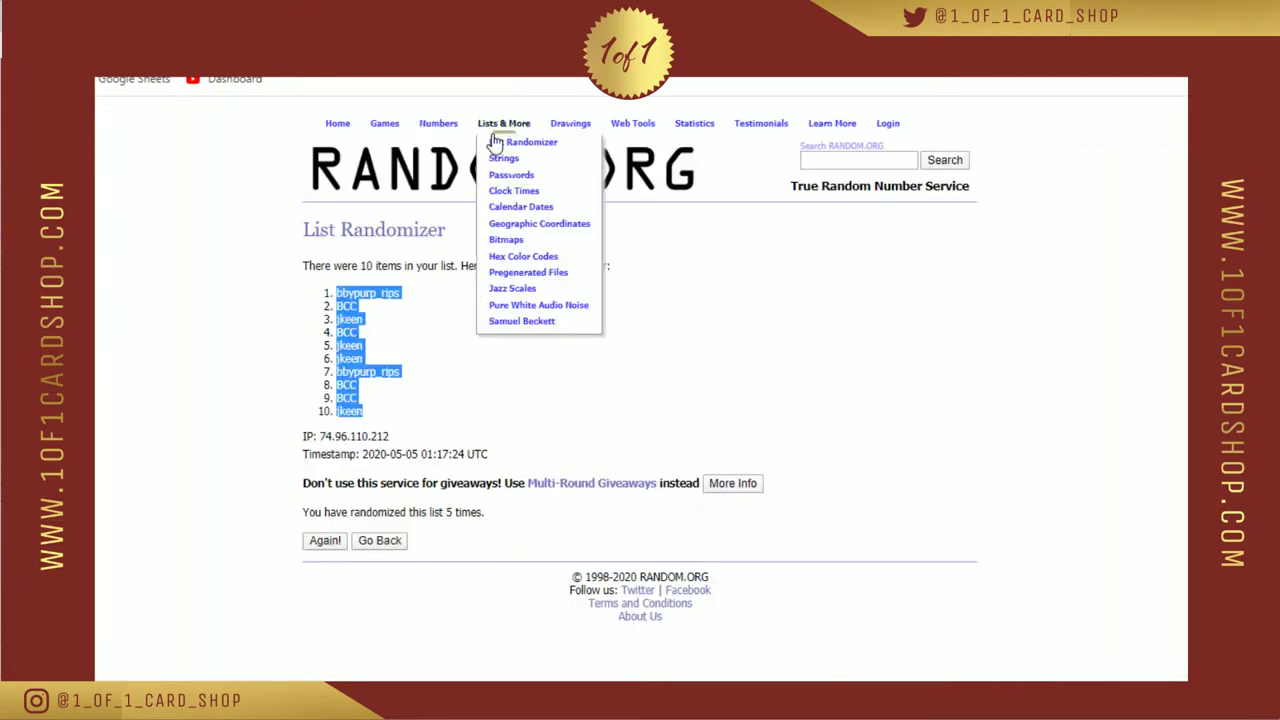
pyautogui.click(522, 142)
pyautogui.click(451, 408)
pyautogui.hotkey('ctrl', 'v')
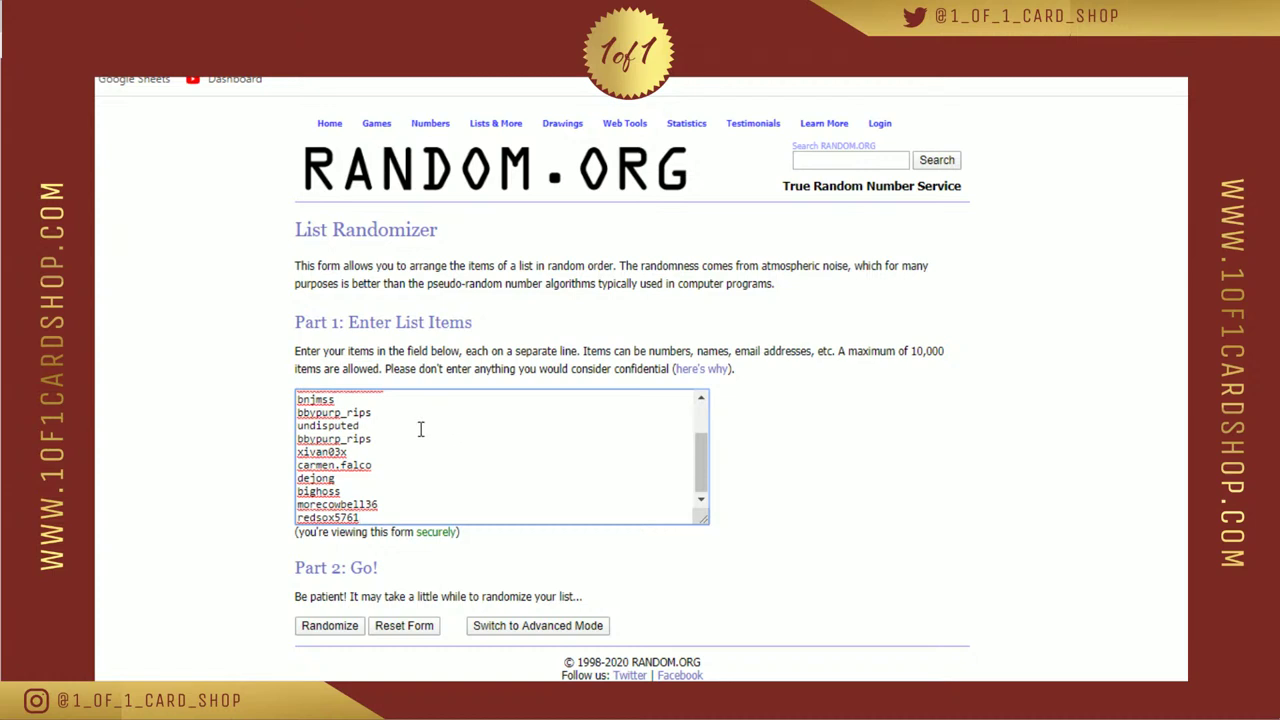
pyautogui.click(317, 628)
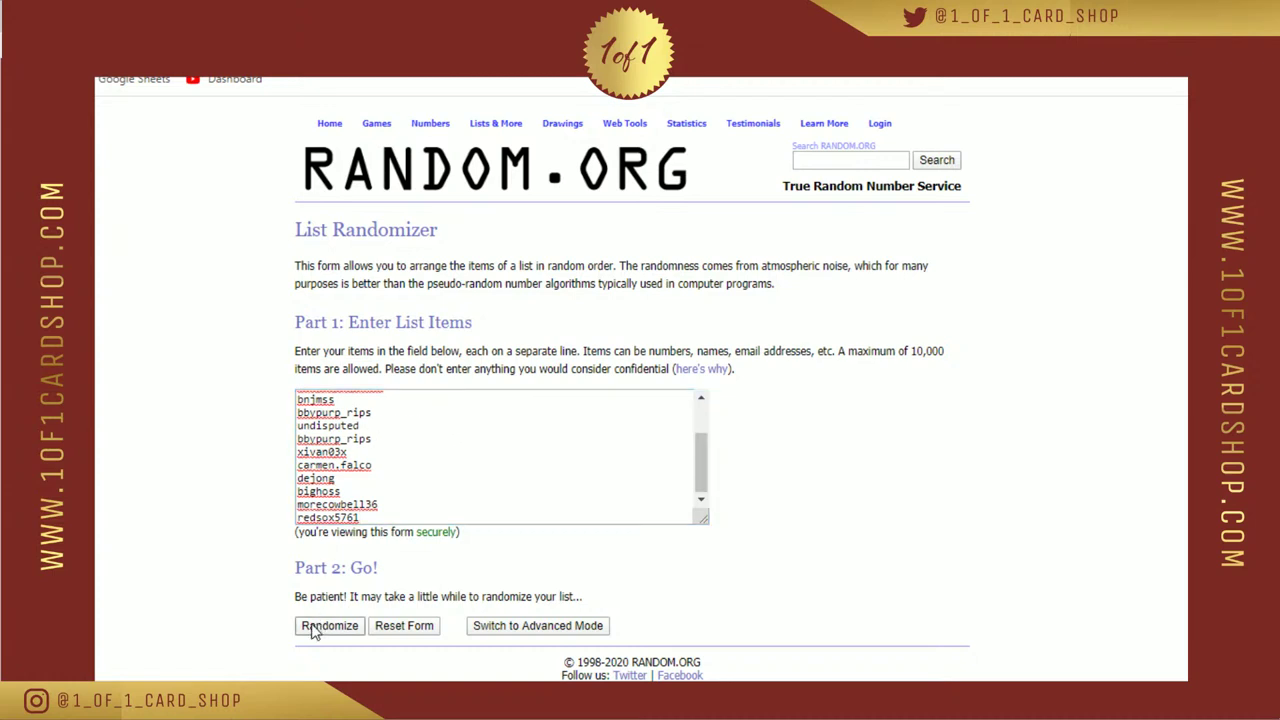
pyautogui.click(322, 576)
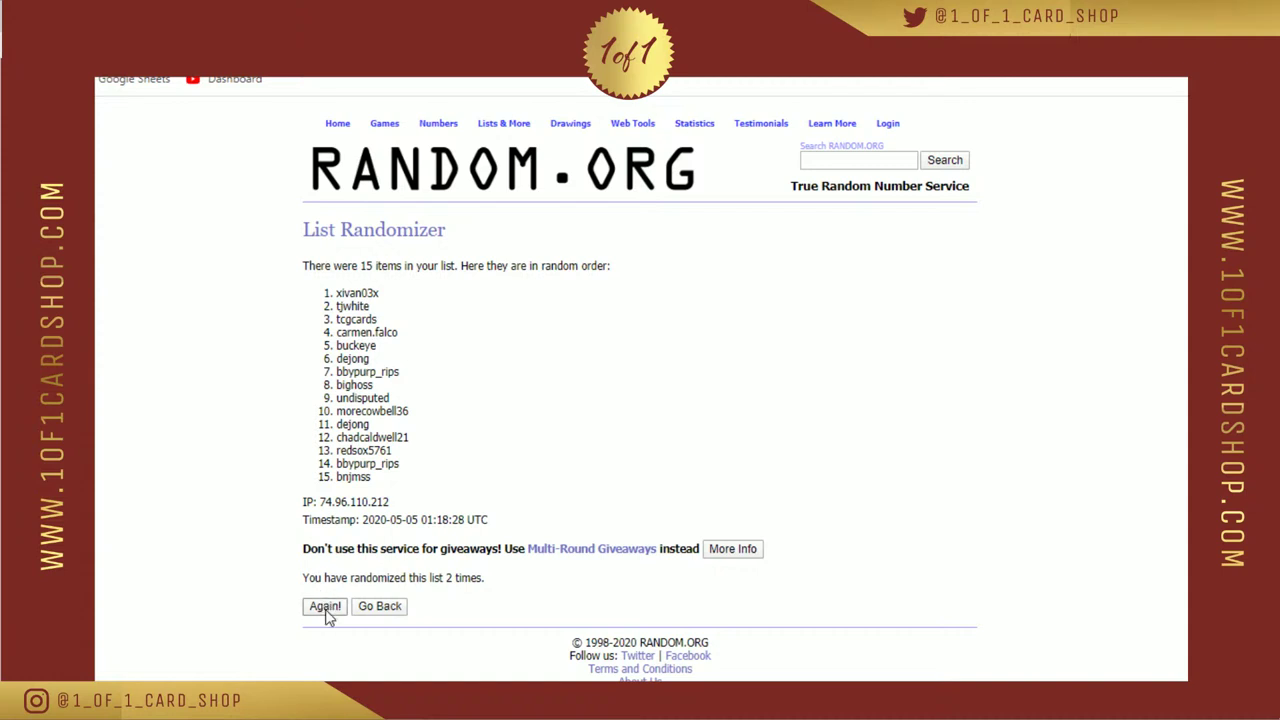
pyautogui.click(327, 610)
pyautogui.click(327, 610)
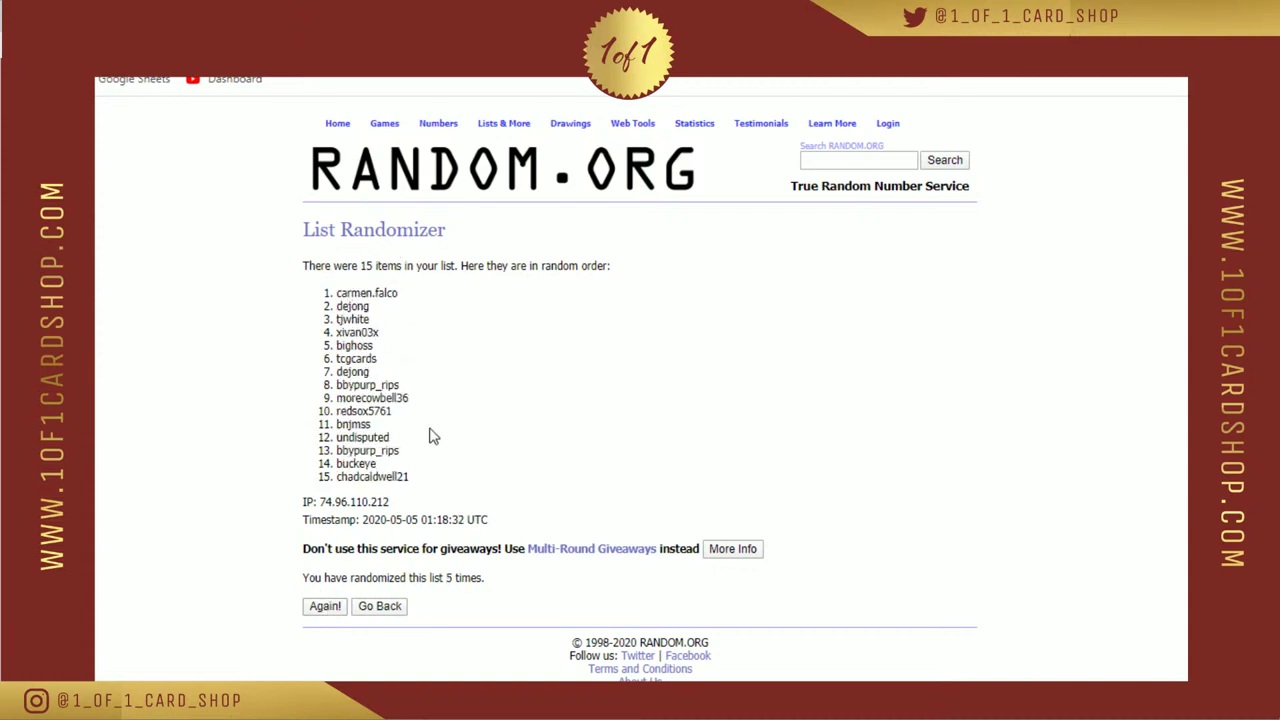
pyautogui.moveTo(430, 496); pyautogui.dragTo(300, 300)
# Paste the shuffled buyer order into the first break from K1 and copy its fifteen team names
pyautogui.click(404, 40)
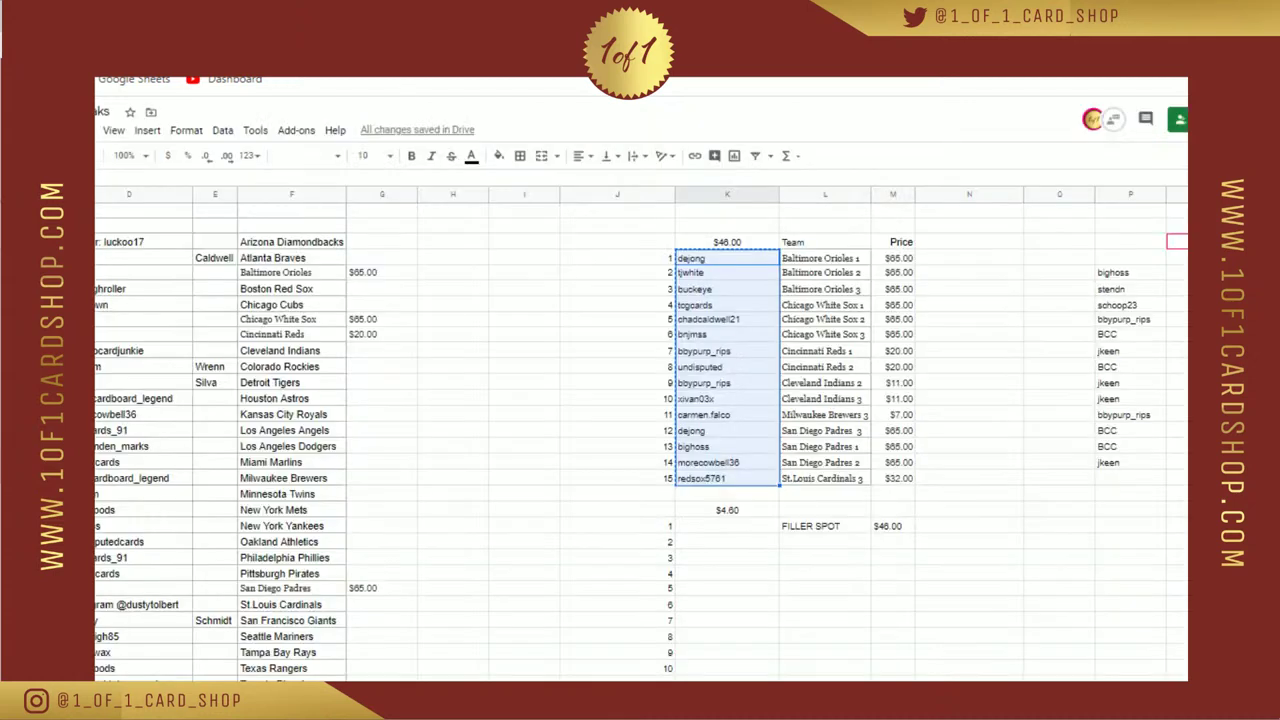
pyautogui.click(701, 257)
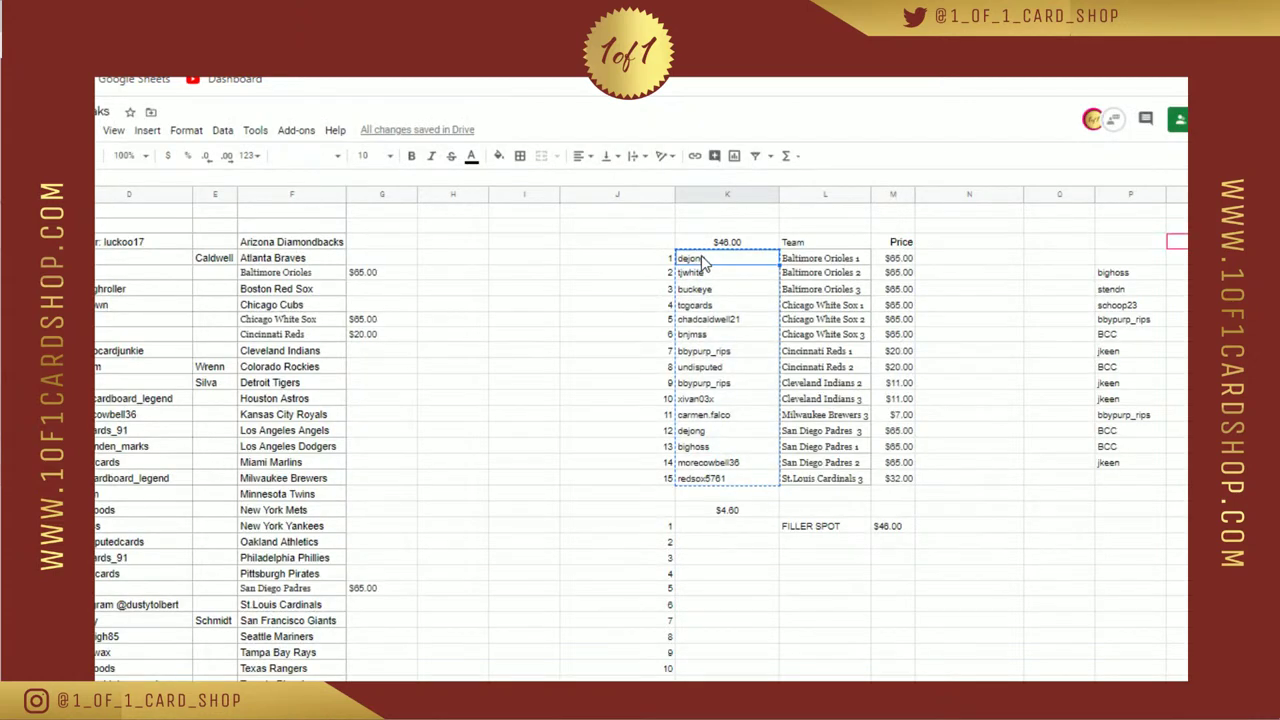
pyautogui.hotkey('ctrl', 'v')
pyautogui.moveTo(788, 262); pyautogui.dragTo(822, 478)
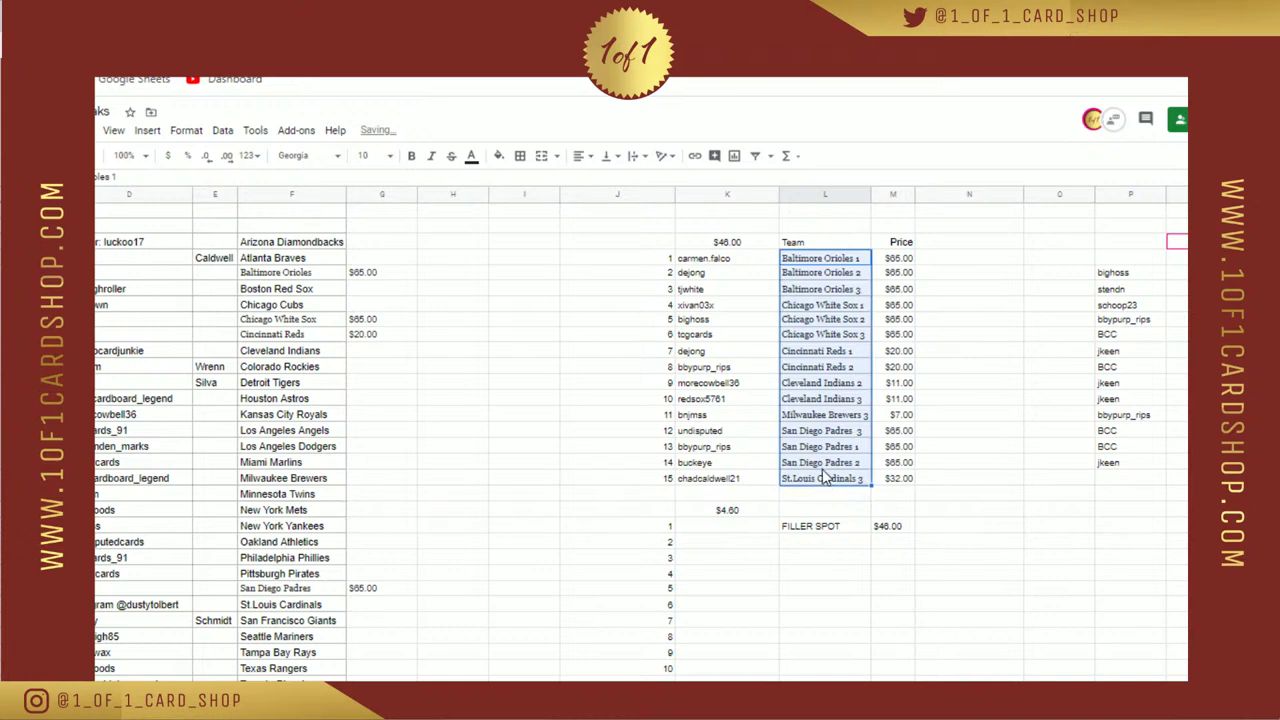
pyautogui.click(404, 40)
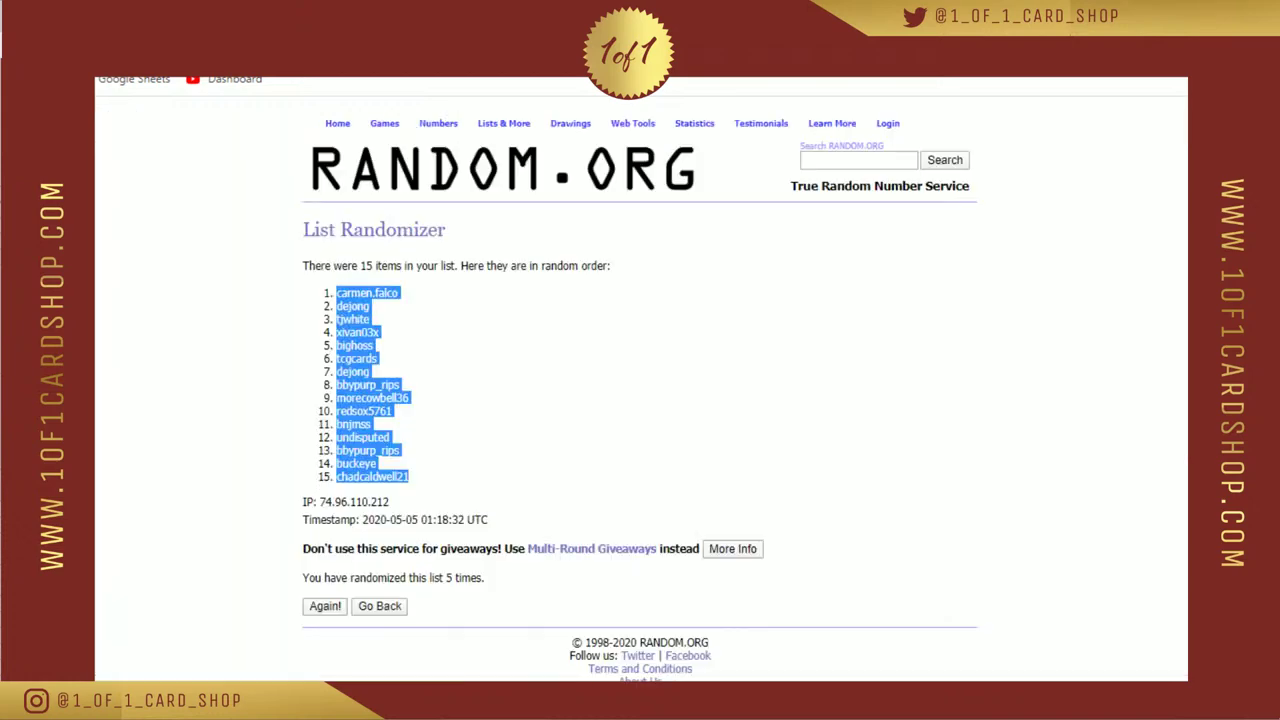
# Paste the fifteen team names into a new List Randomizer, shuffle repeatedly, and highlight the result
pyautogui.click(510, 142)
pyautogui.click(337, 434)
pyautogui.hotkey('ctrl', 'v')
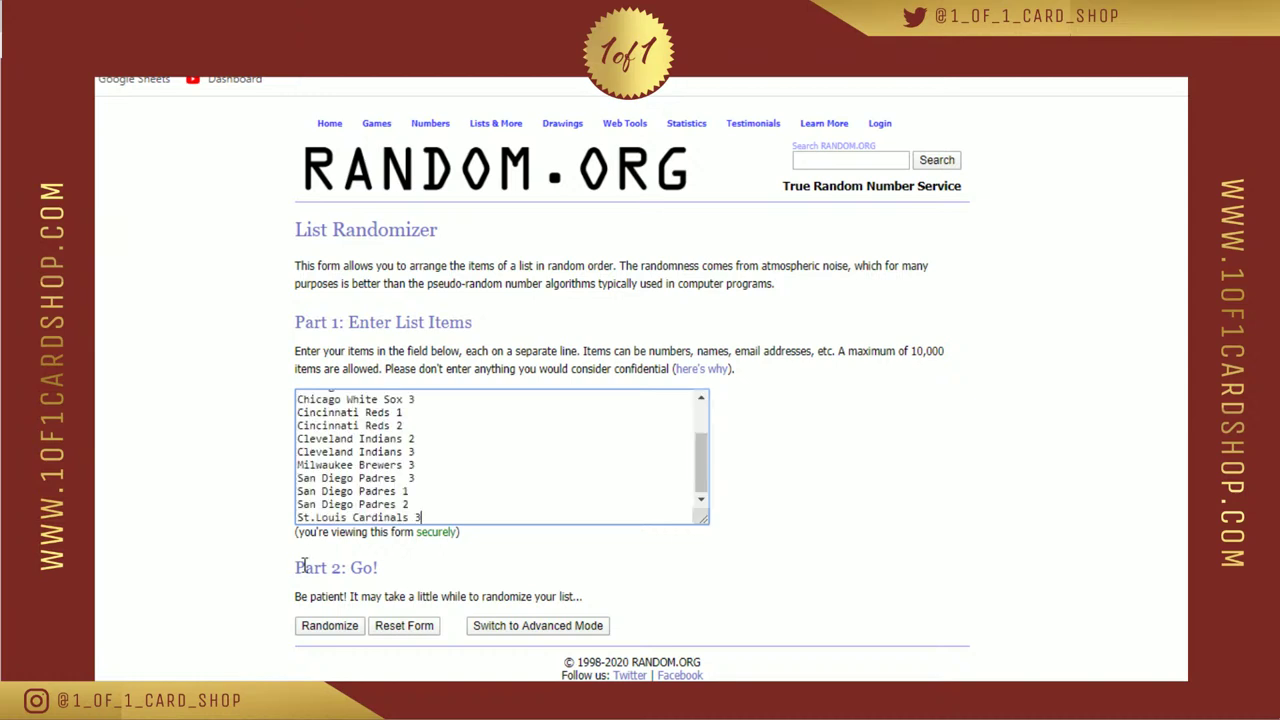
pyautogui.click(326, 625)
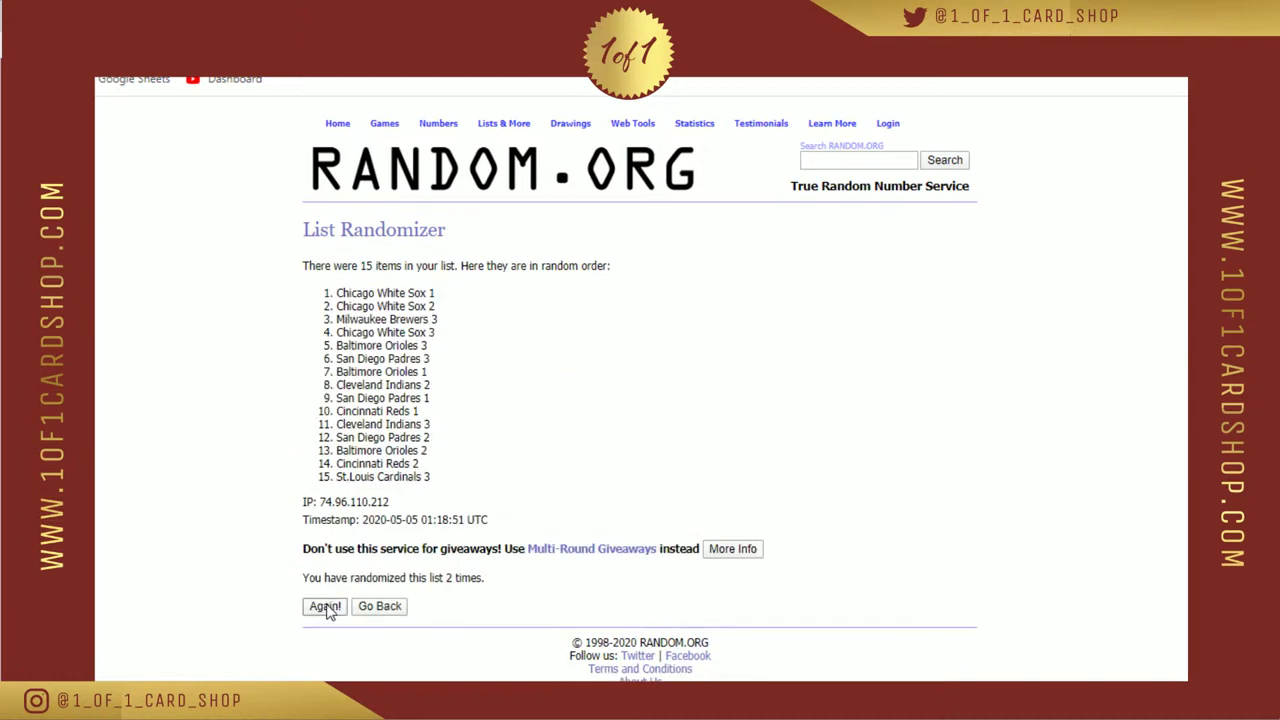
pyautogui.click(329, 607)
pyautogui.click(327, 610)
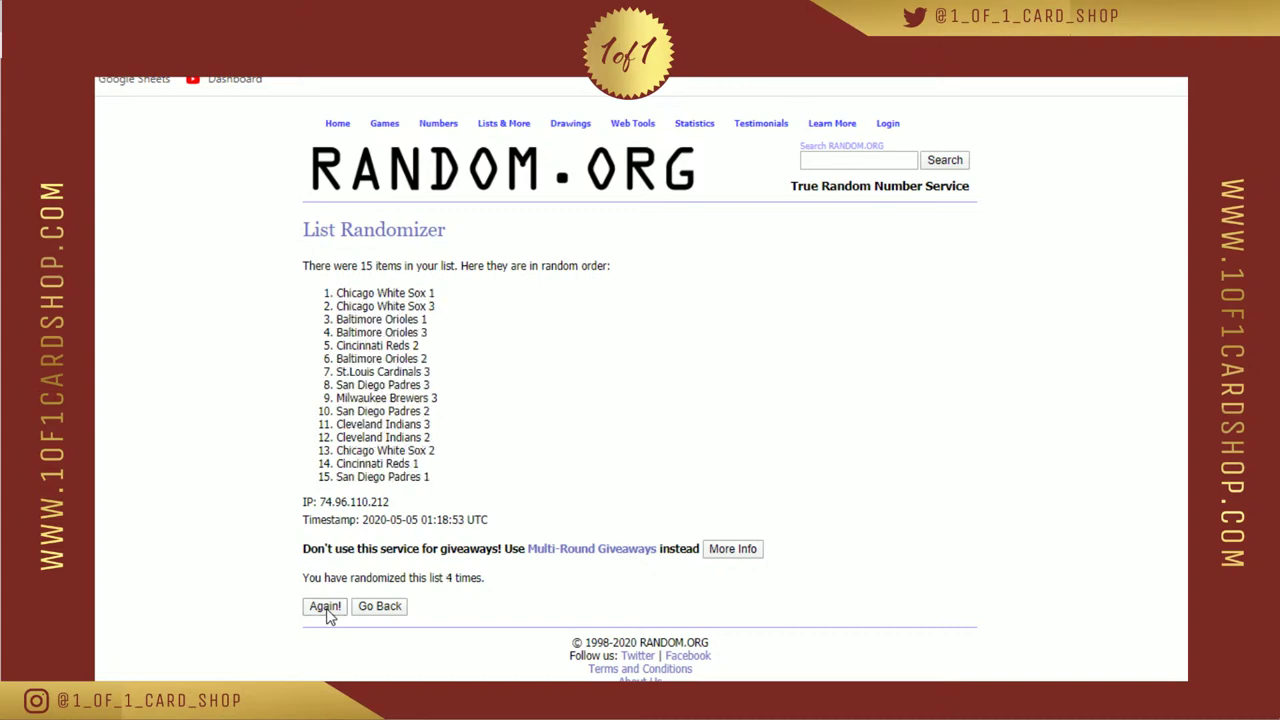
pyautogui.click(327, 610)
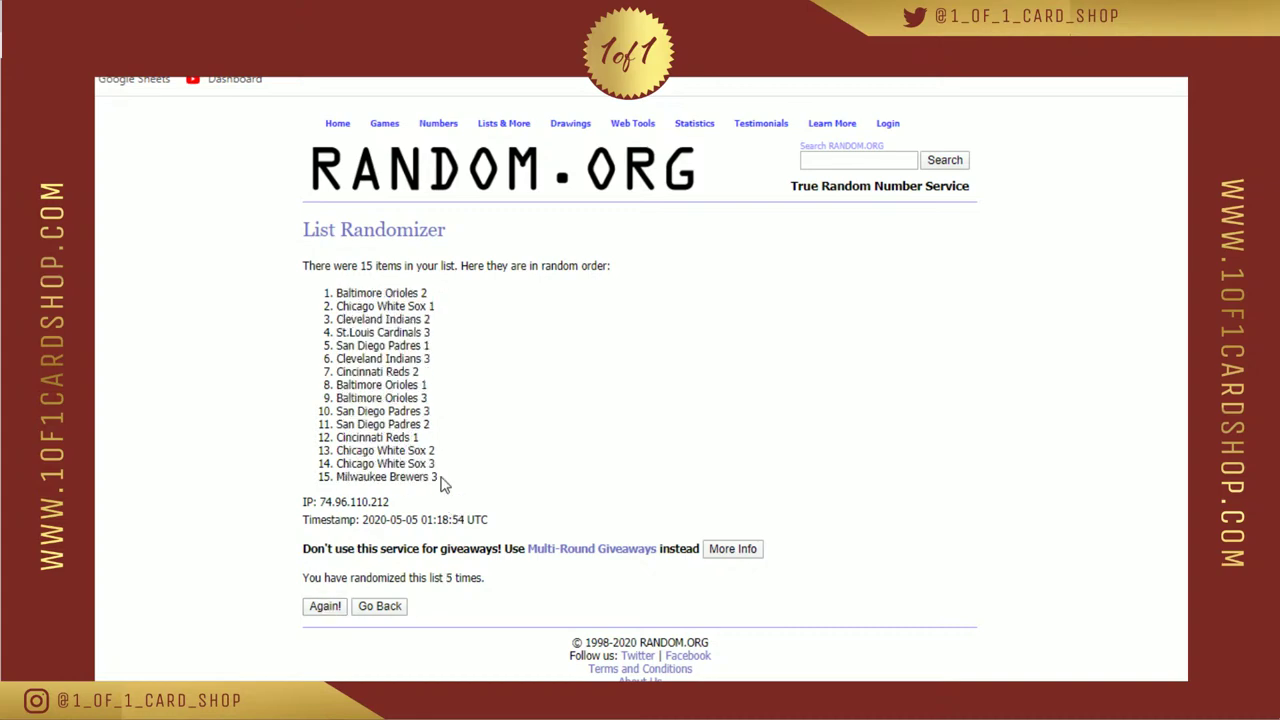
pyautogui.moveTo(441, 480); pyautogui.dragTo(296, 302)
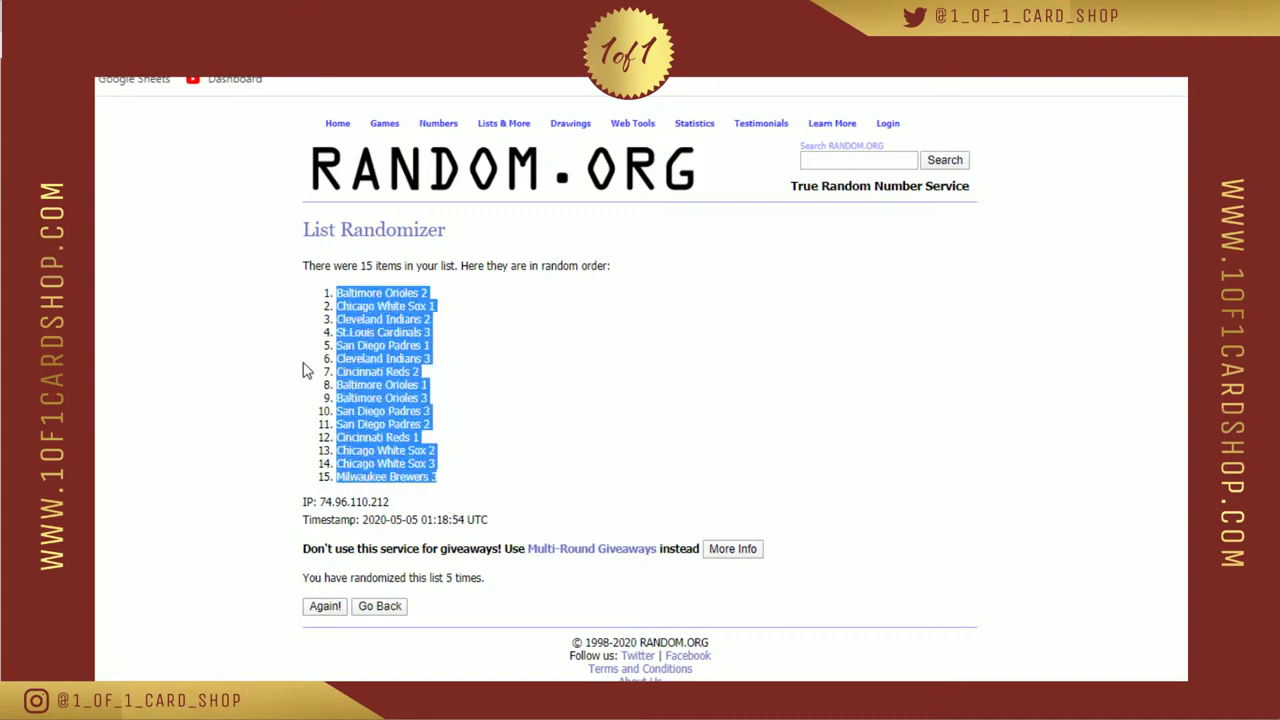
pyautogui.hotkey('ctrl', 'Tab')
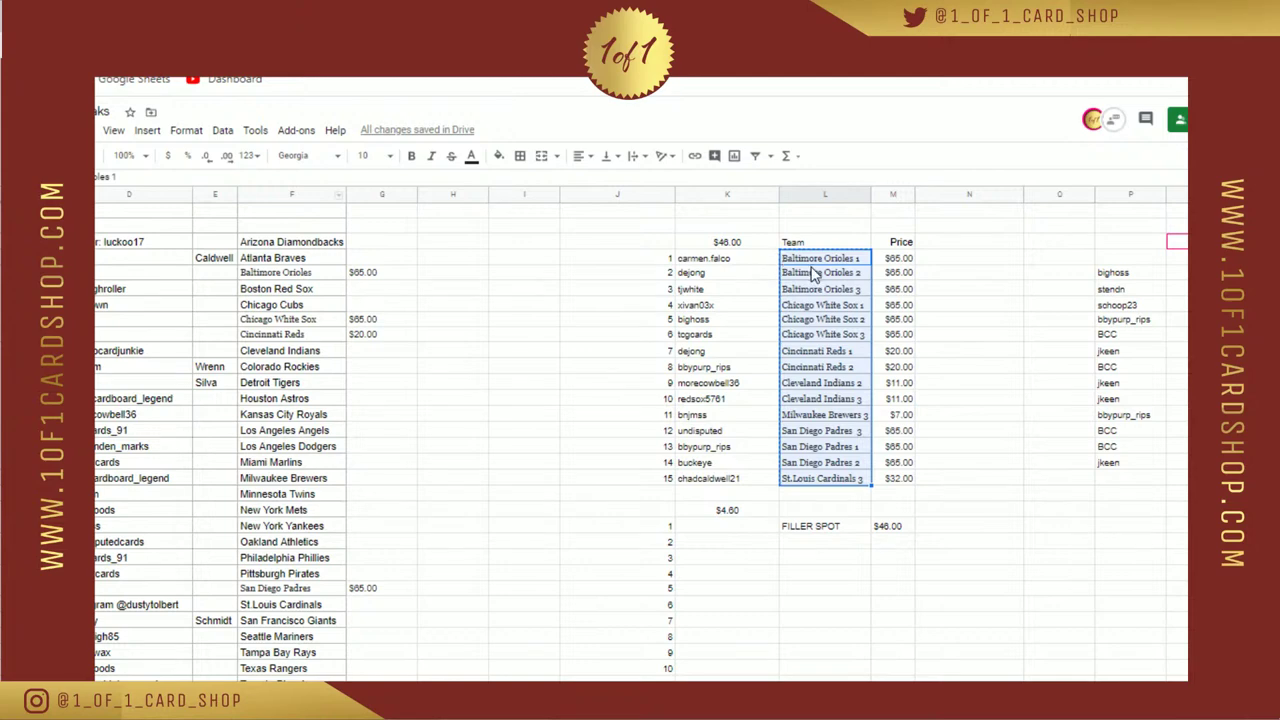
# Paste the shuffled teams, Baltimore Orioles 2 through Milwaukee Brewers 3, into the first-break Team column
pyautogui.hotkey('ctrl', 'v')
pyautogui.click(899, 291)
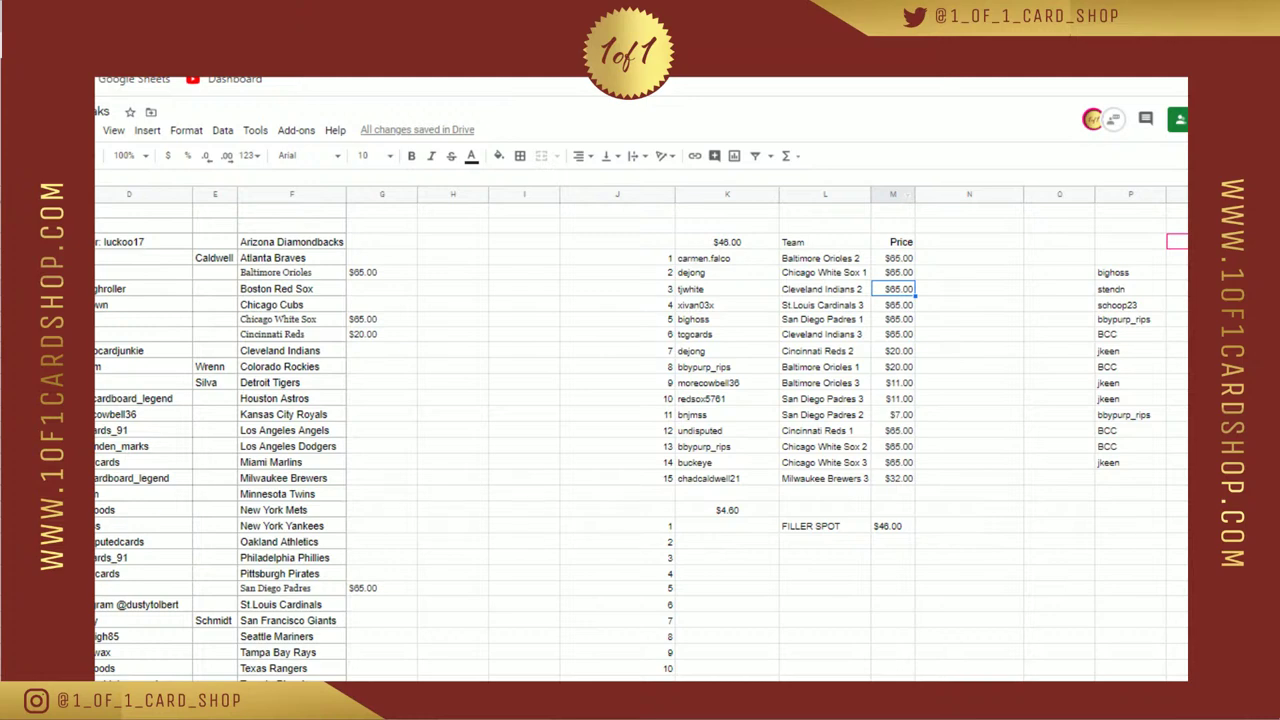
pyautogui.hscroll(-2, 640, 430)
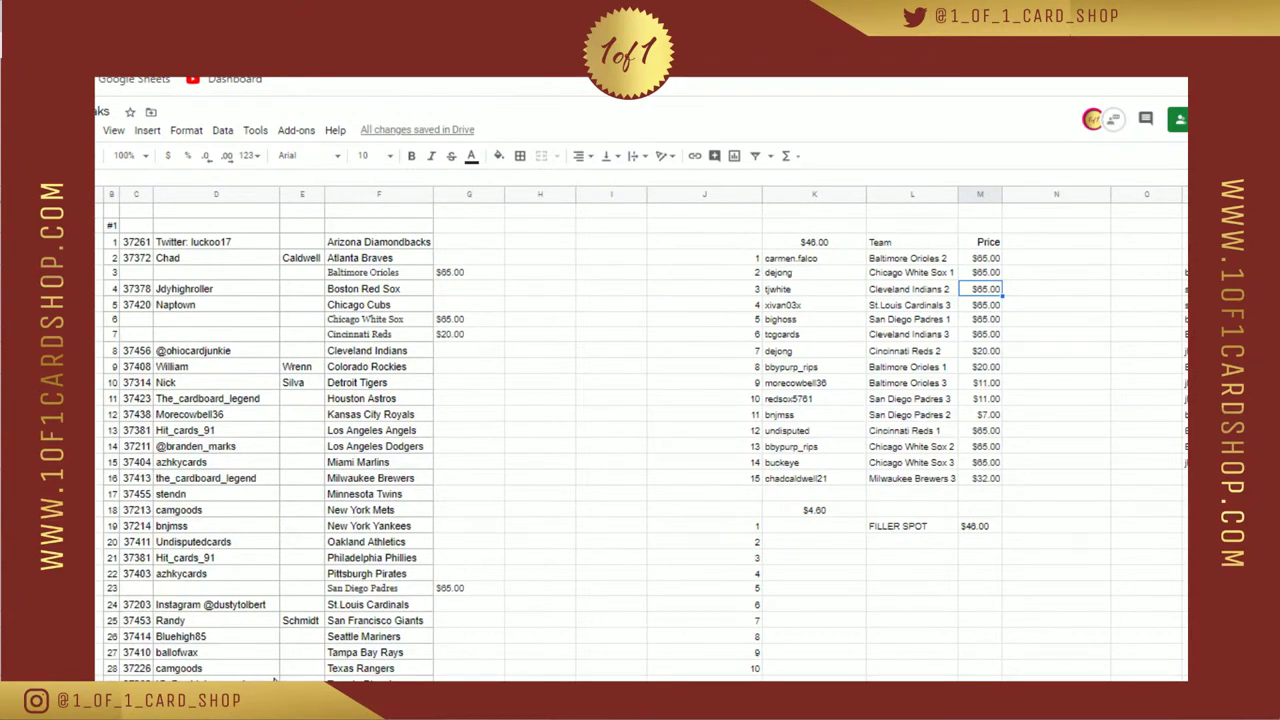
# Copy the buyers matched to Chicago White Sox 1 and San Diego Padres 1 onto those section #1 rows
pyautogui.click(815, 279)
pyautogui.hotkey('ctrl', 'c')
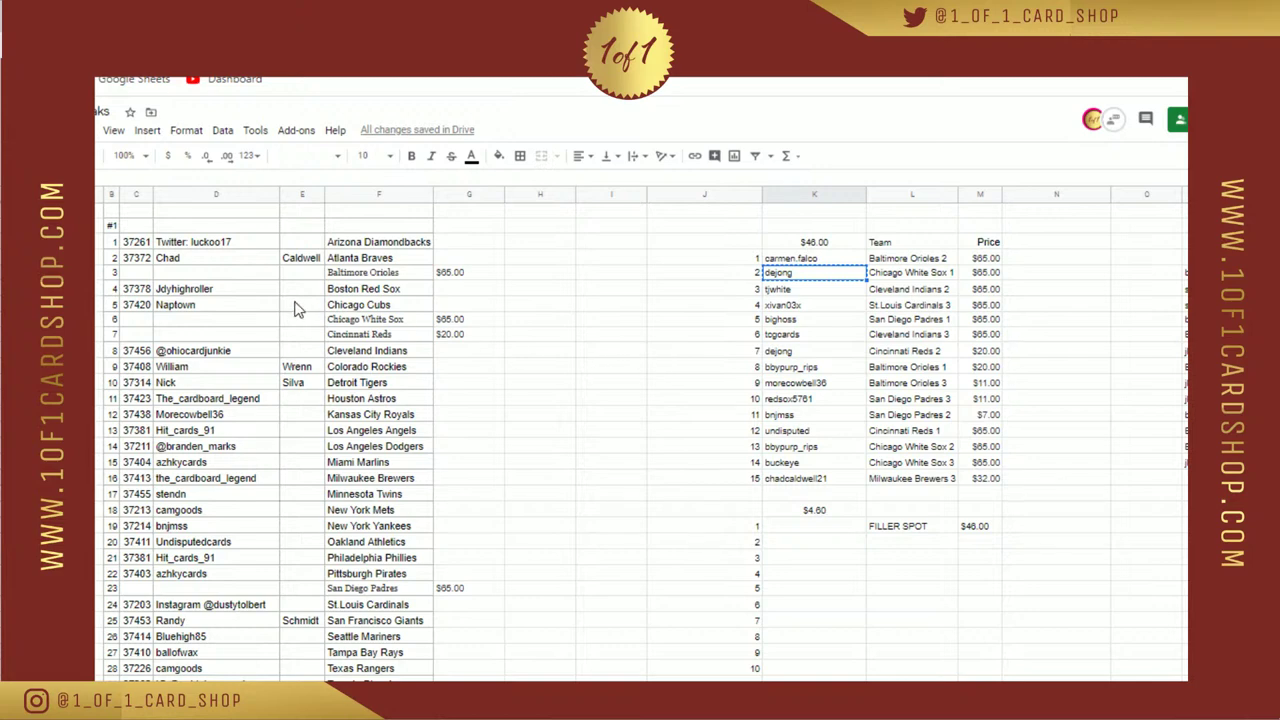
pyautogui.click(218, 322)
pyautogui.hotkey('ctrl', 'v')
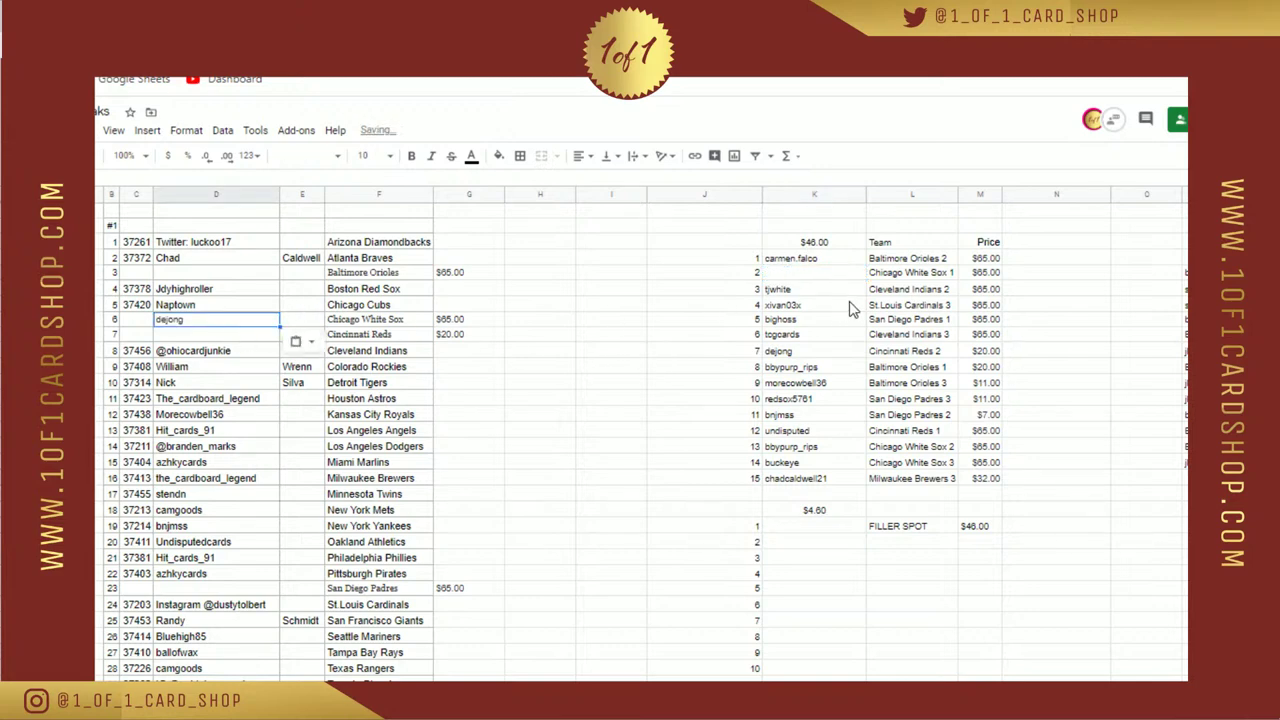
pyautogui.click(847, 322)
pyautogui.hotkey('ctrl', 'c')
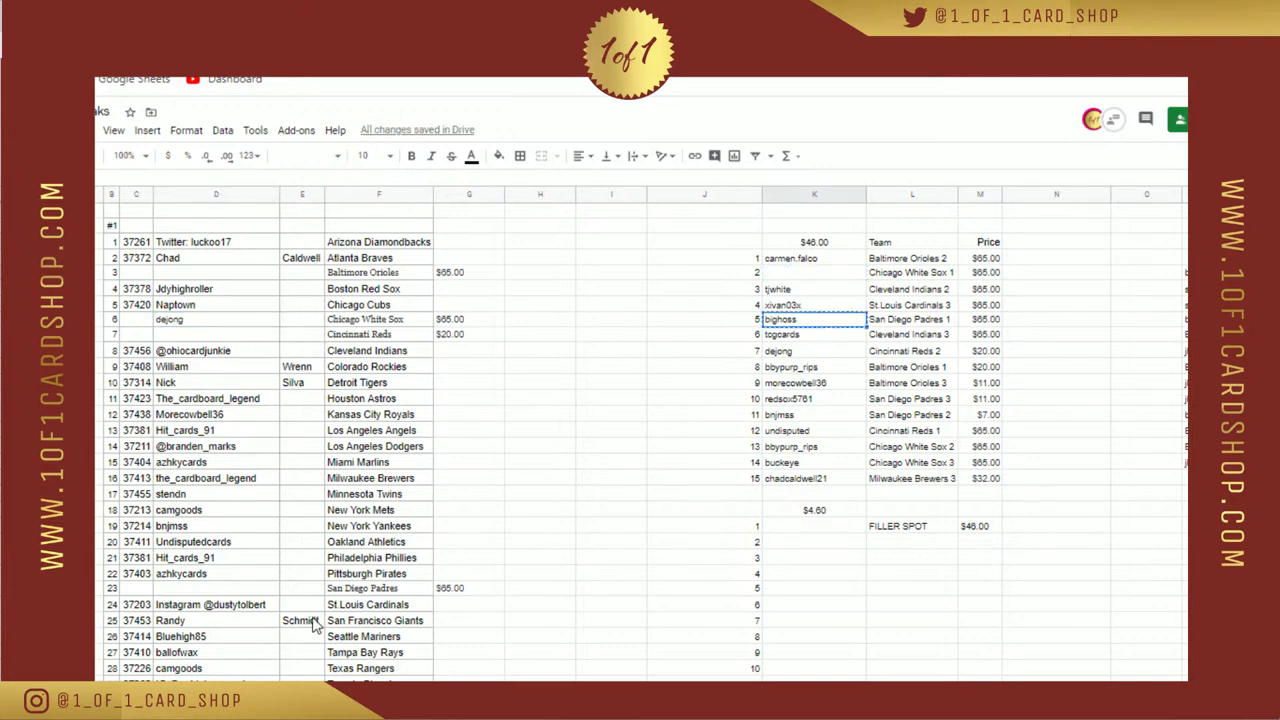
pyautogui.click(247, 592)
pyautogui.hotkey('ctrl', 'v')
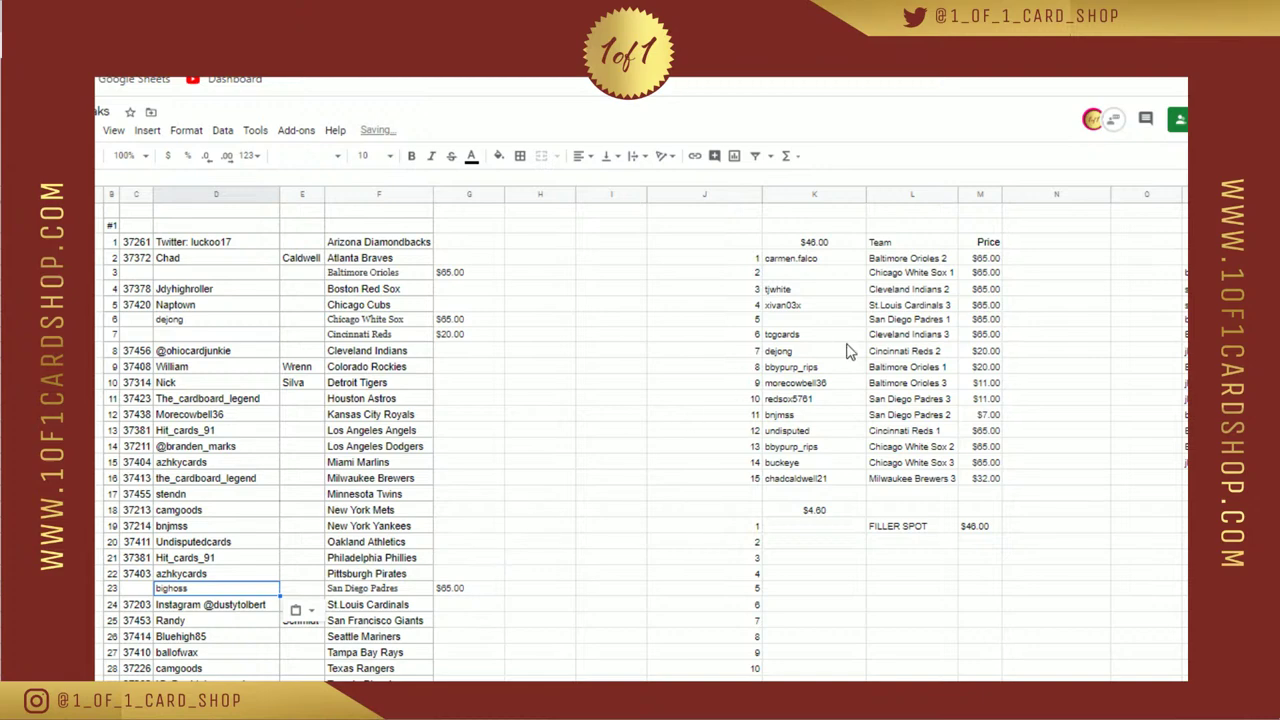
# Copy the Baltimore Orioles 1 and Cincinnati Reds 1 buyers onto their rows, then select the J2:M16 list
pyautogui.click(834, 368)
pyautogui.hotkey('ctrl', 'c')
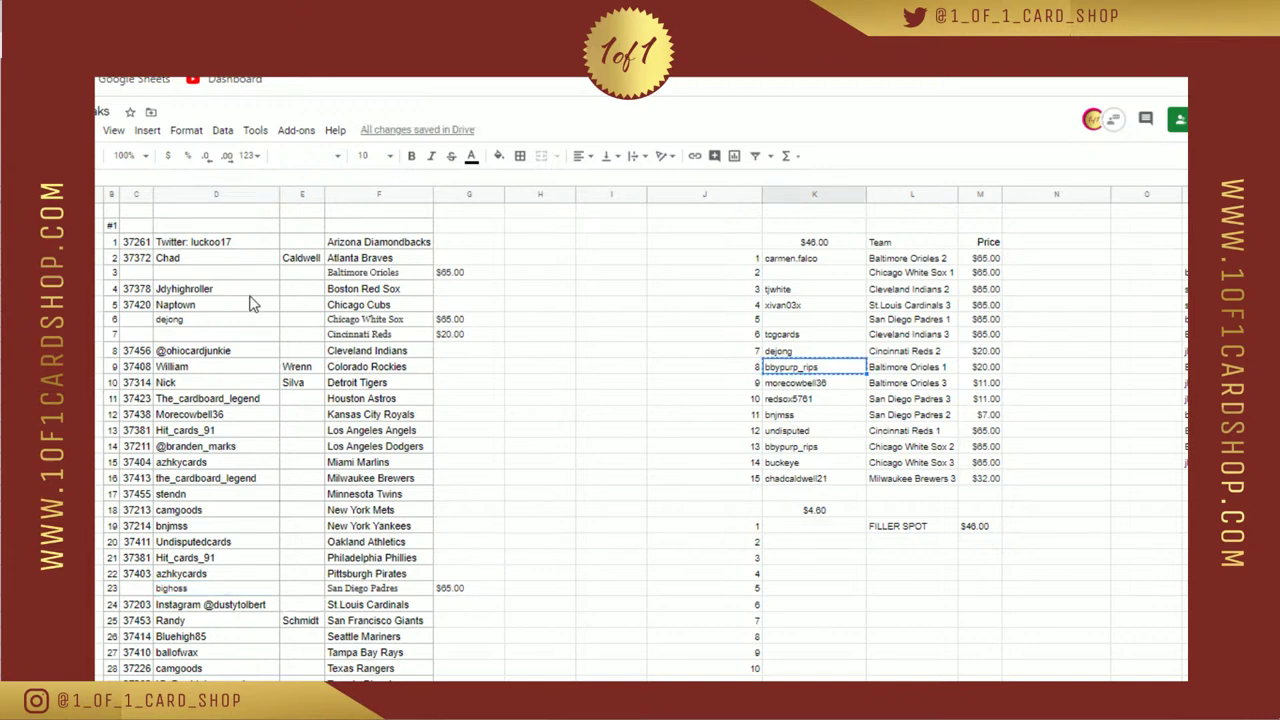
pyautogui.click(222, 275)
pyautogui.hotkey('ctrl', 'v')
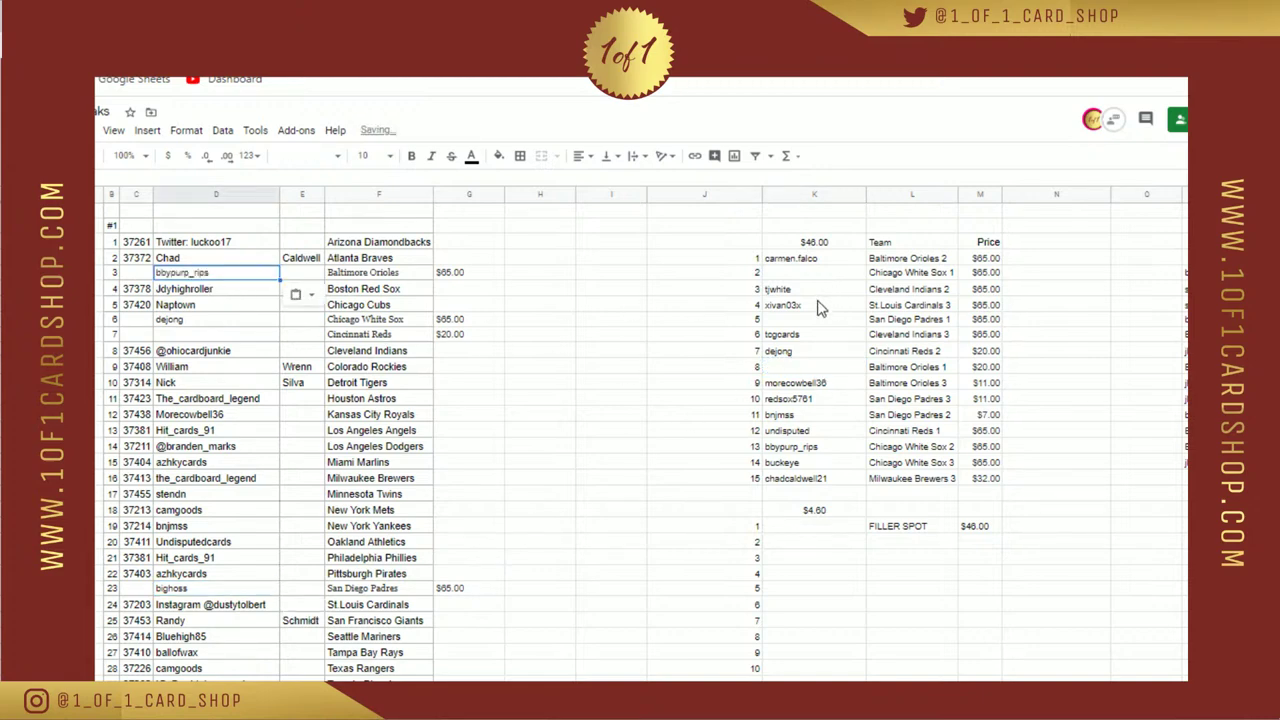
pyautogui.click(790, 433)
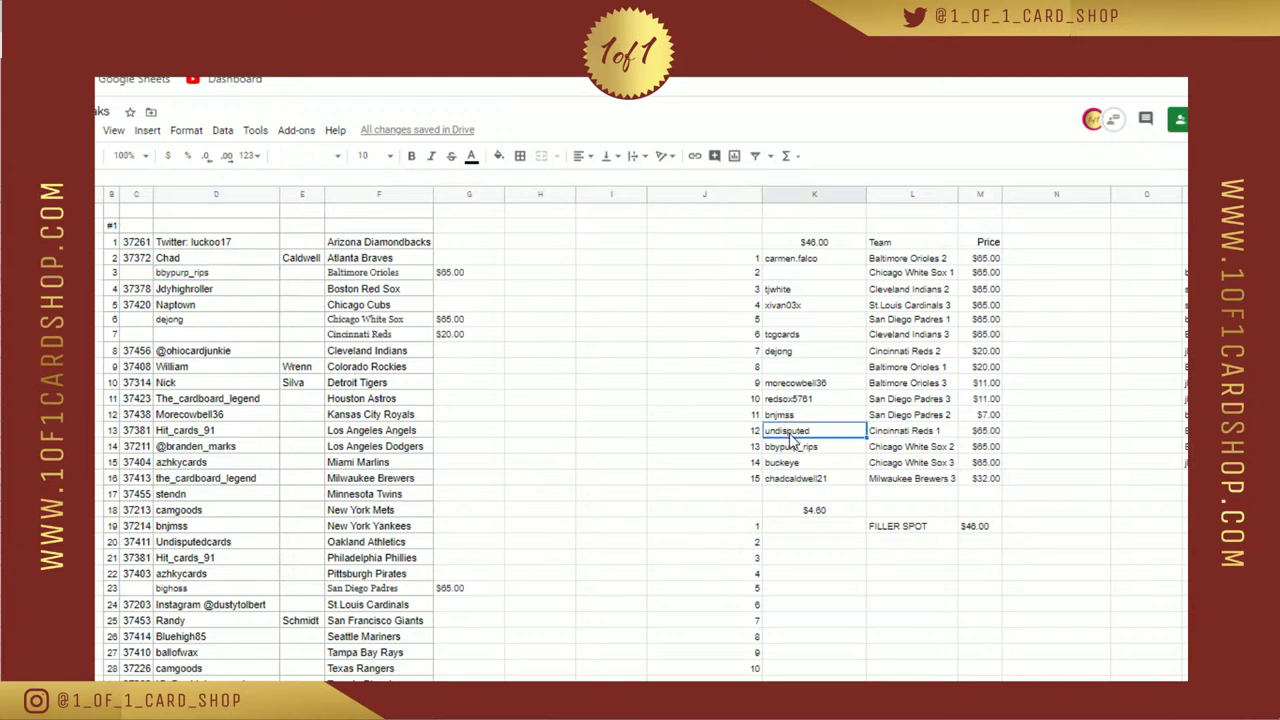
pyautogui.hotkey('ctrl', 'c')
pyautogui.click(204, 337)
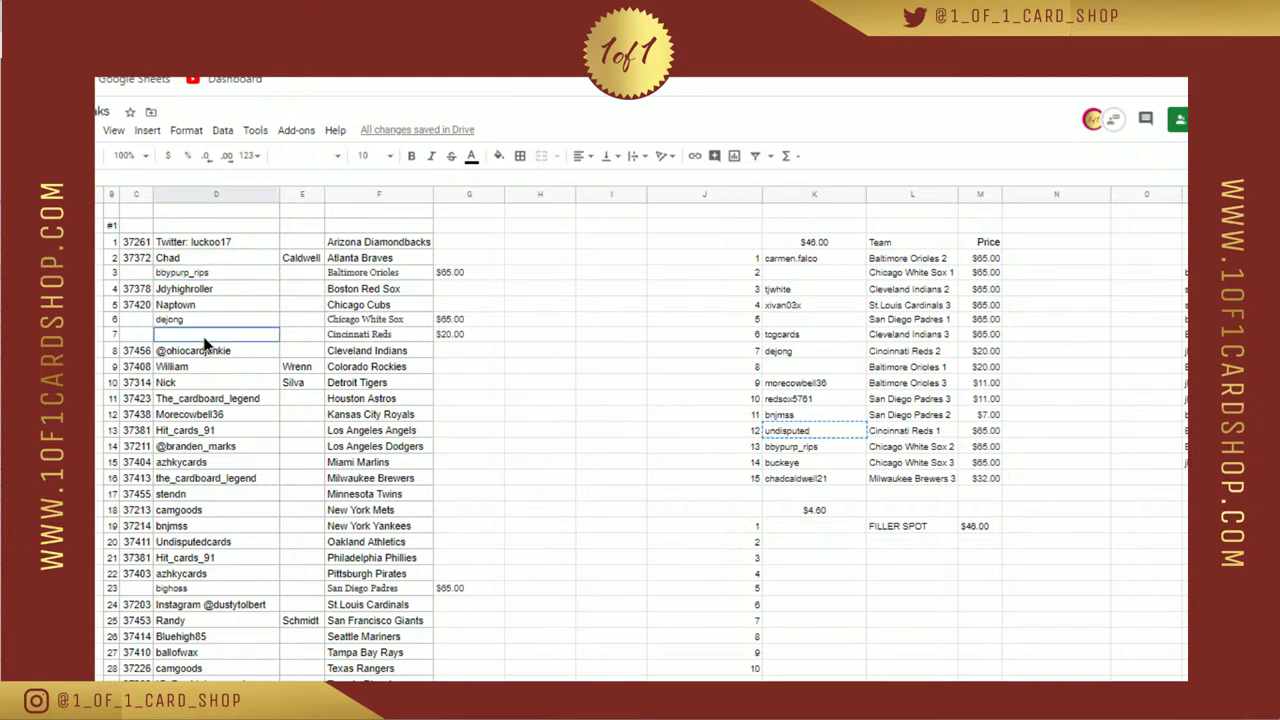
pyautogui.hotkey('ctrl', 'v')
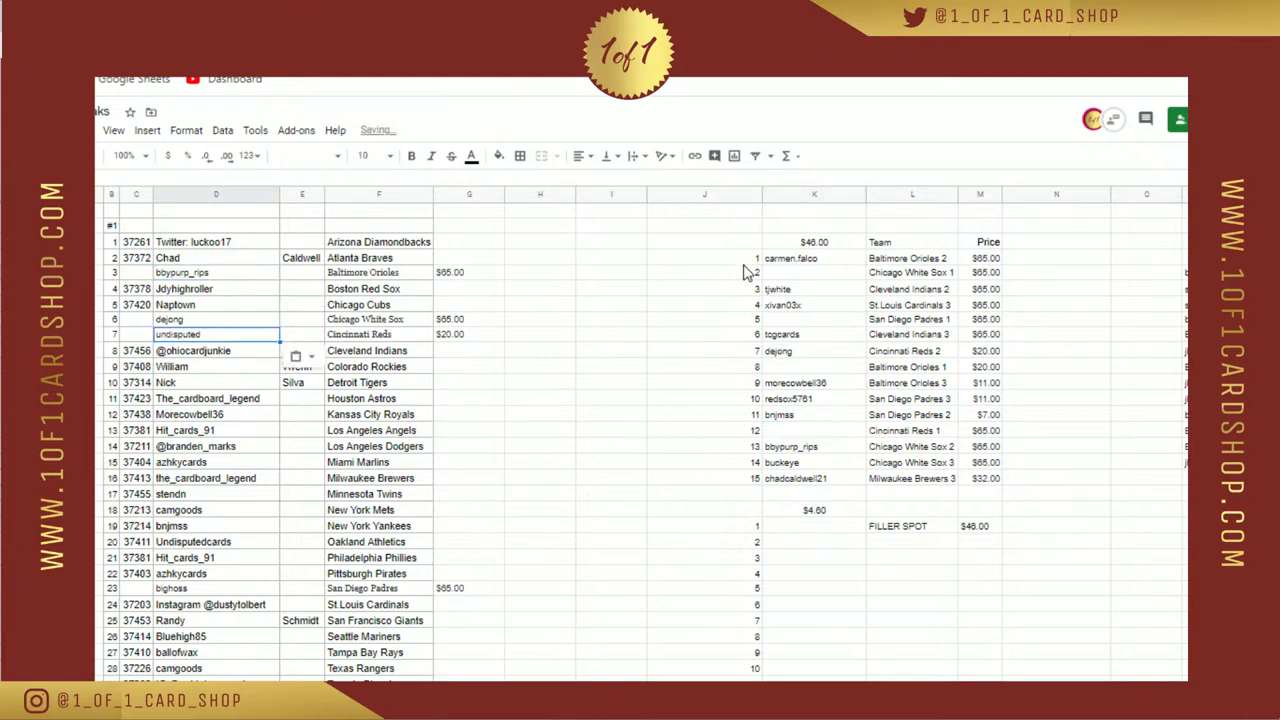
pyautogui.moveTo(744, 264); pyautogui.dragTo(978, 485)
# Paste the team list at K5 beside section #2 and widen column M to show full team names
pyautogui.scroll(-5, 968, 487)
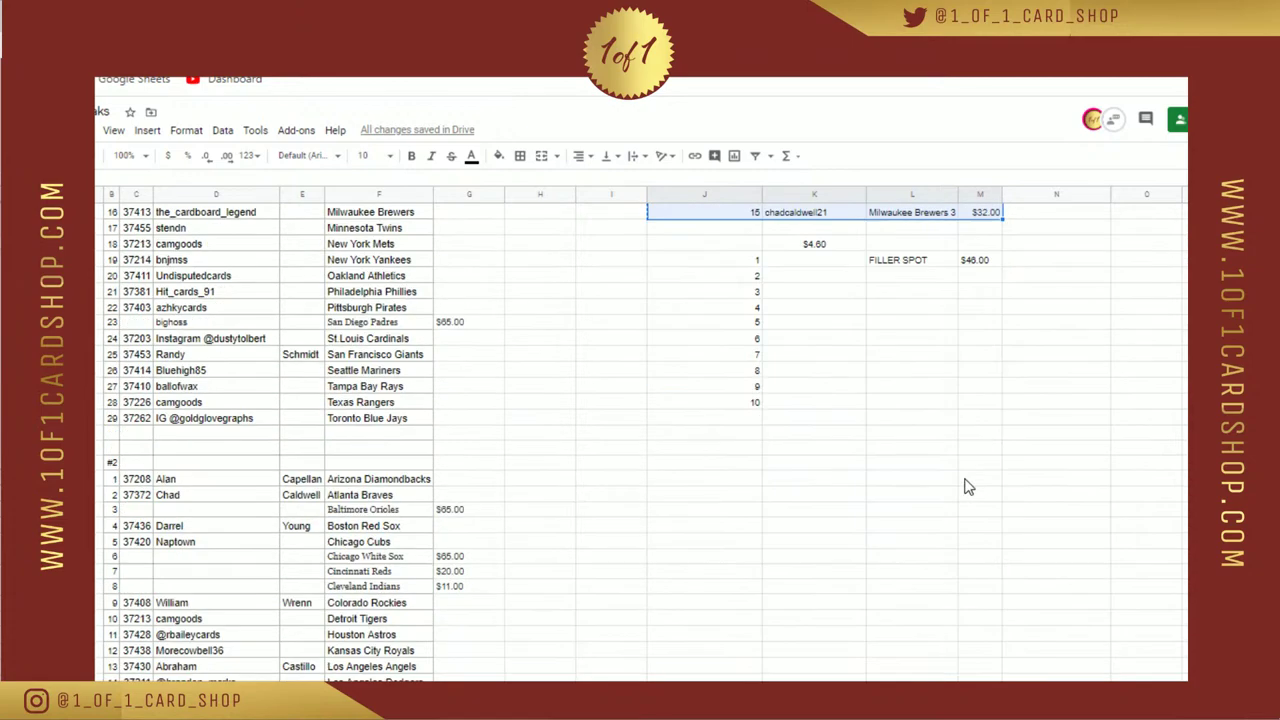
pyautogui.scroll(-4, 930, 465)
pyautogui.click(806, 339)
pyautogui.hotkey('ctrl', 'v')
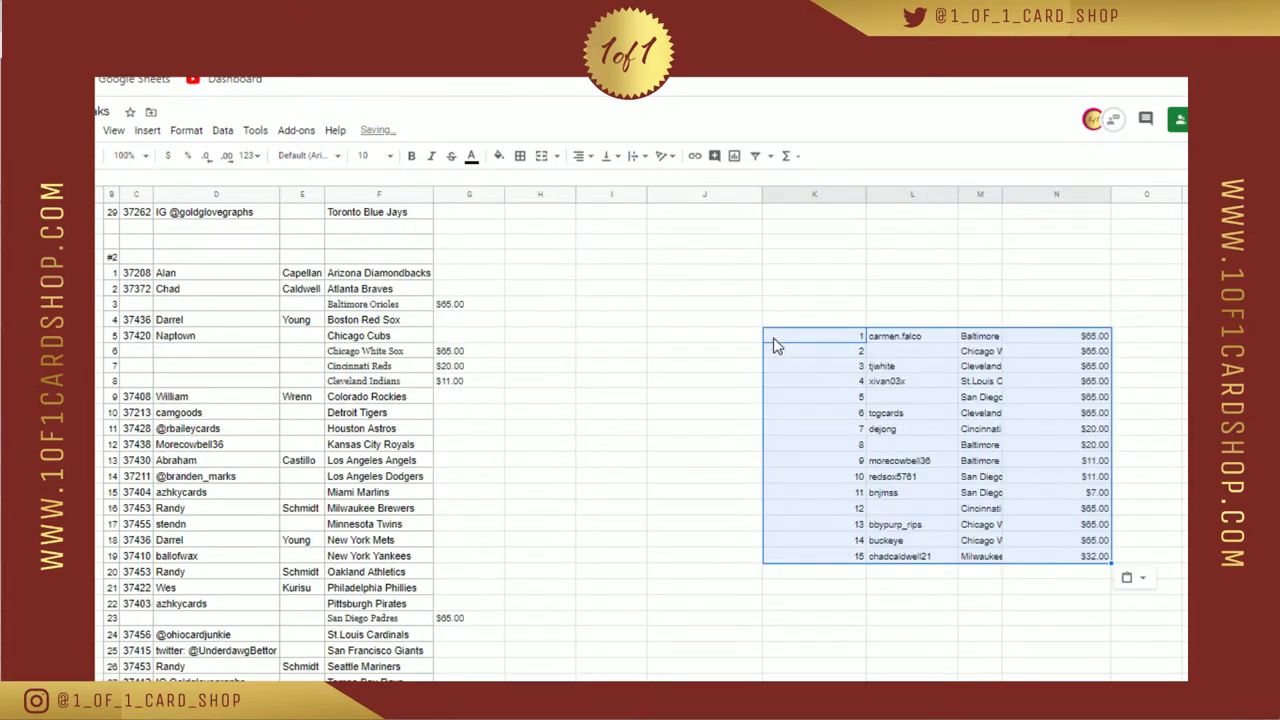
pyautogui.click(863, 290)
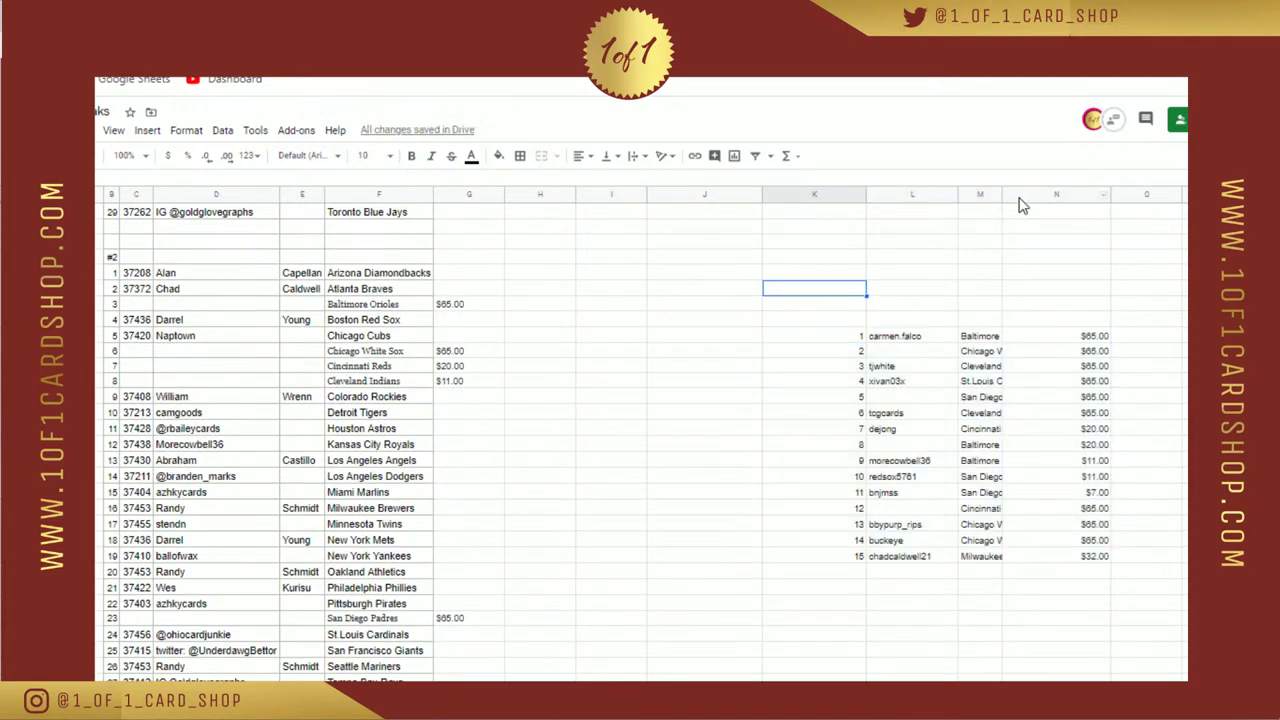
pyautogui.moveTo(1001, 194); pyautogui.dragTo(1050, 194)
# Move the matched buyers into the section #2 Baltimore Orioles, Cleveland Indians and Cincinnati Reds slots
pyautogui.click(906, 336)
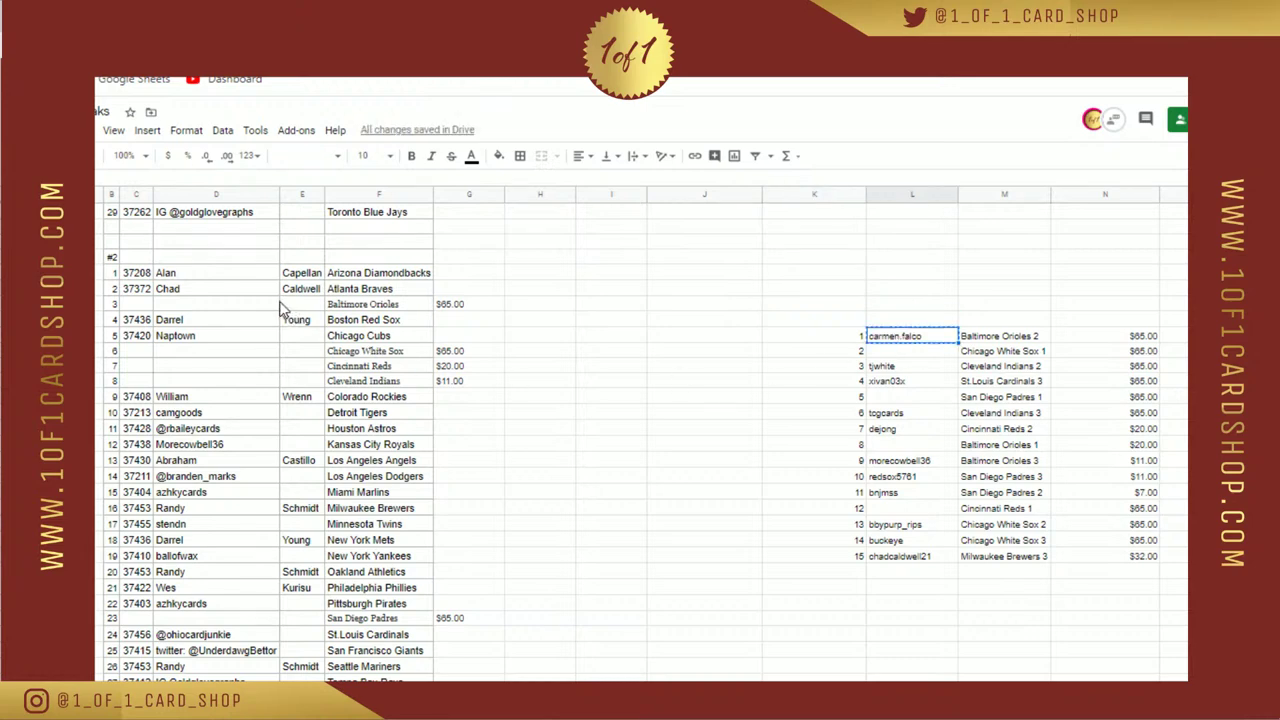
pyautogui.click(268, 306)
pyautogui.hotkey('ctrl', 'v')
pyautogui.click(893, 368)
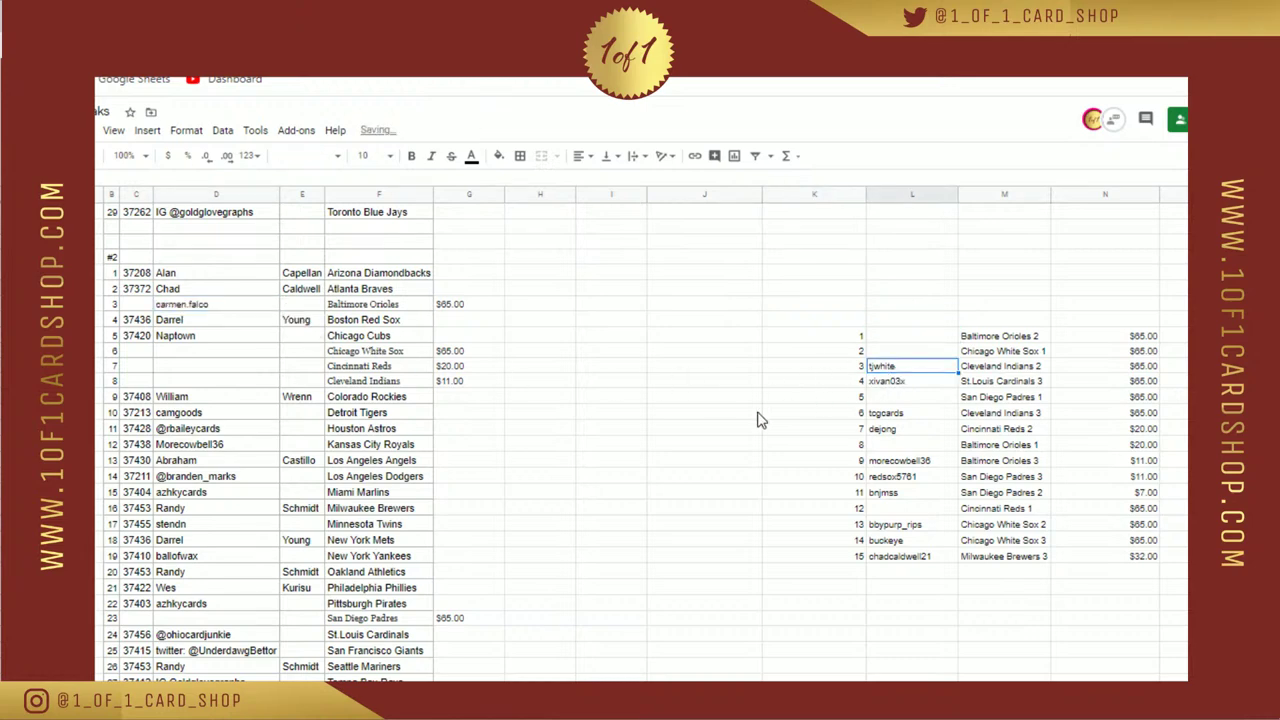
pyautogui.hotkey('ctrl', 'x')
pyautogui.click(196, 385)
pyautogui.hotkey('ctrl', 'v')
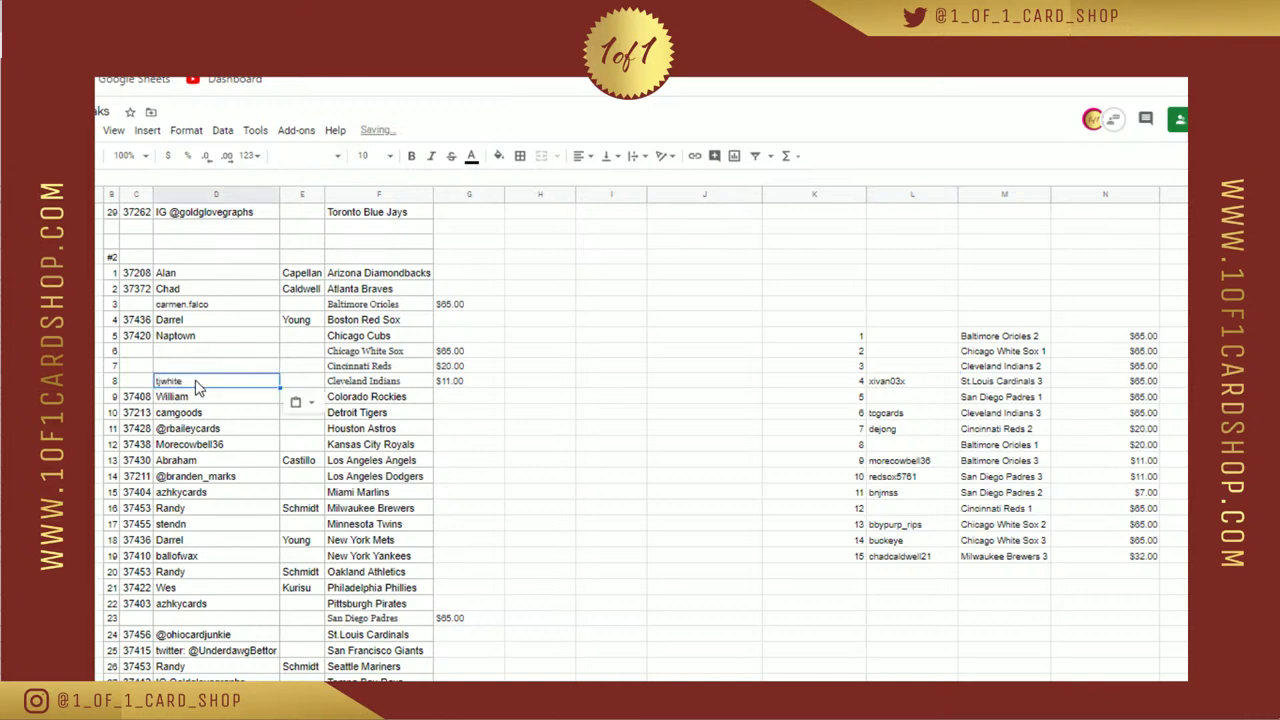
pyautogui.click(884, 430)
pyautogui.hotkey('ctrl', 'x')
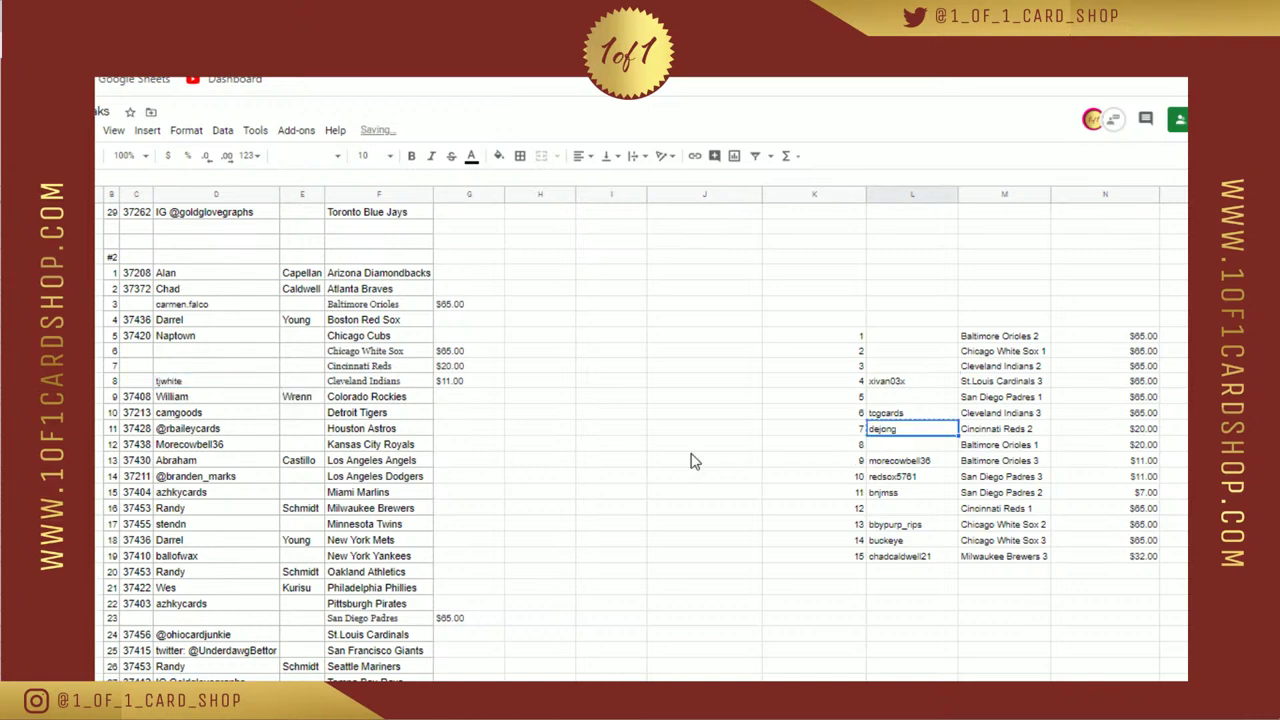
pyautogui.click(226, 368)
pyautogui.hotkey('ctrl', 'v')
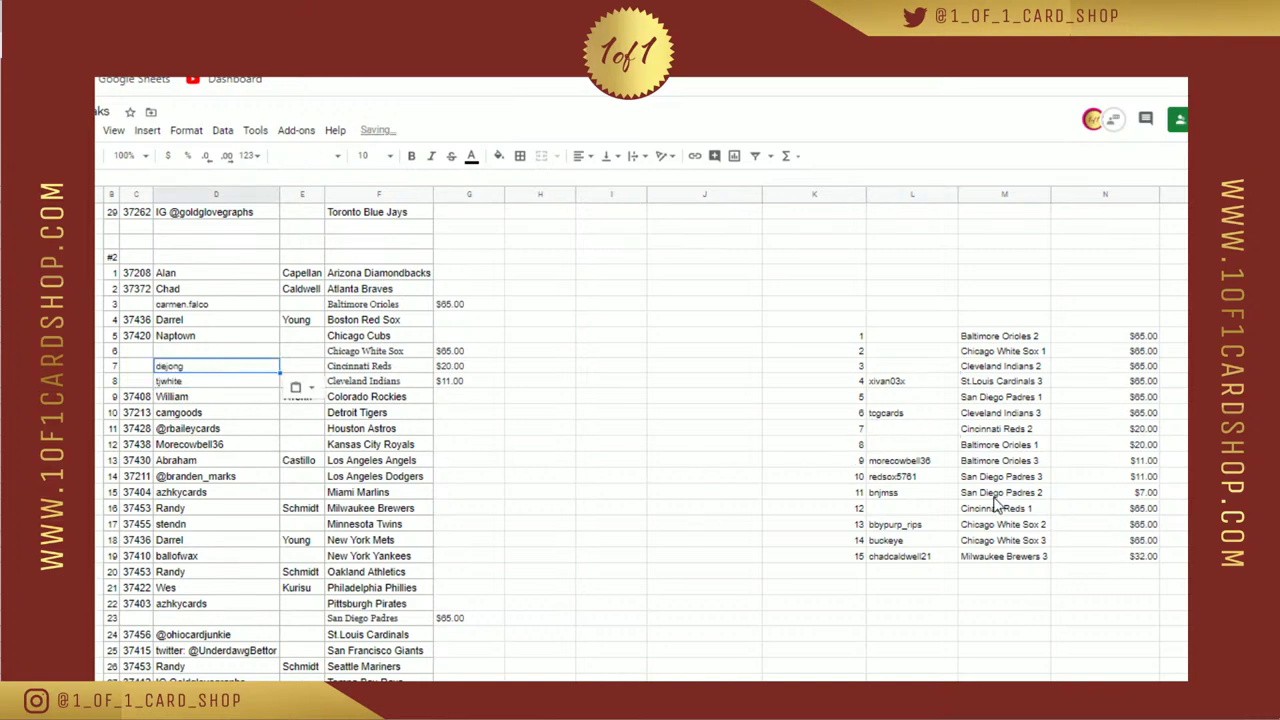
# Move the matched buyers into the section #2 San Diego Padres and Chicago White Sox slots
pyautogui.click(905, 494)
pyautogui.hotkey('ctrl', 'x')
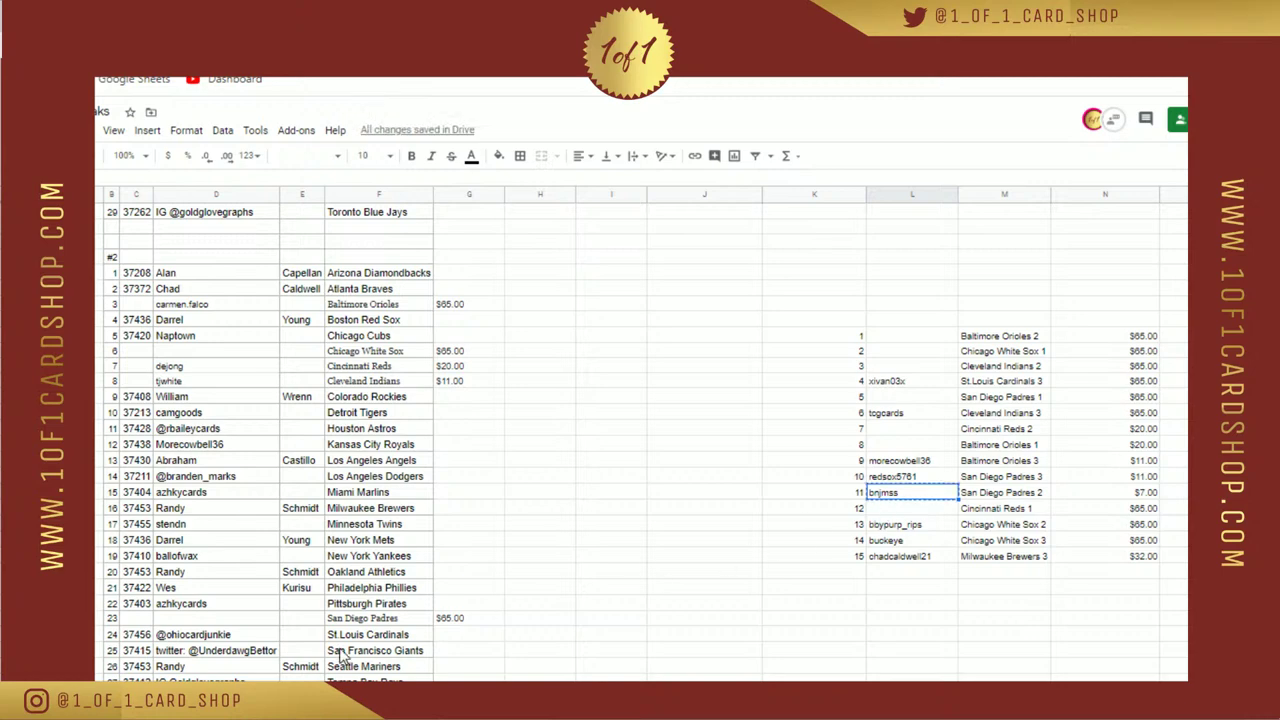
pyautogui.click(253, 620)
pyautogui.hotkey('ctrl', 'v')
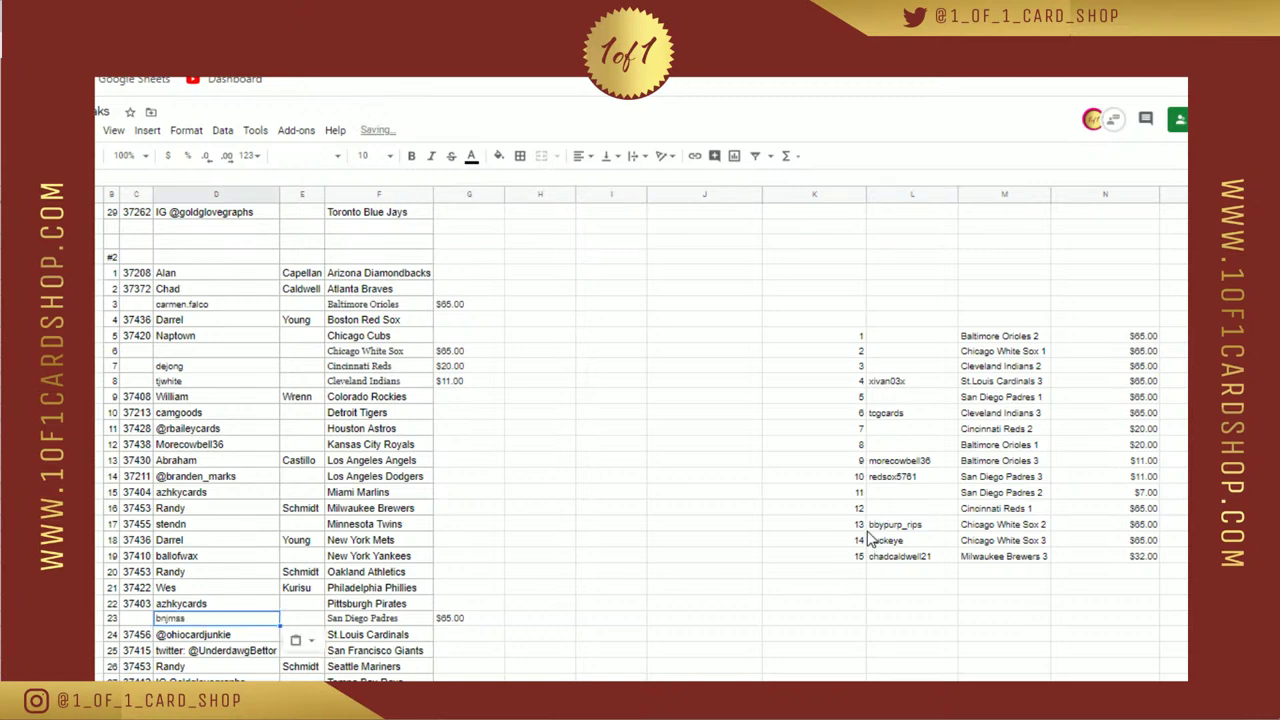
pyautogui.click(862, 527)
pyautogui.click(888, 527)
pyautogui.hotkey('ctrl', 'x')
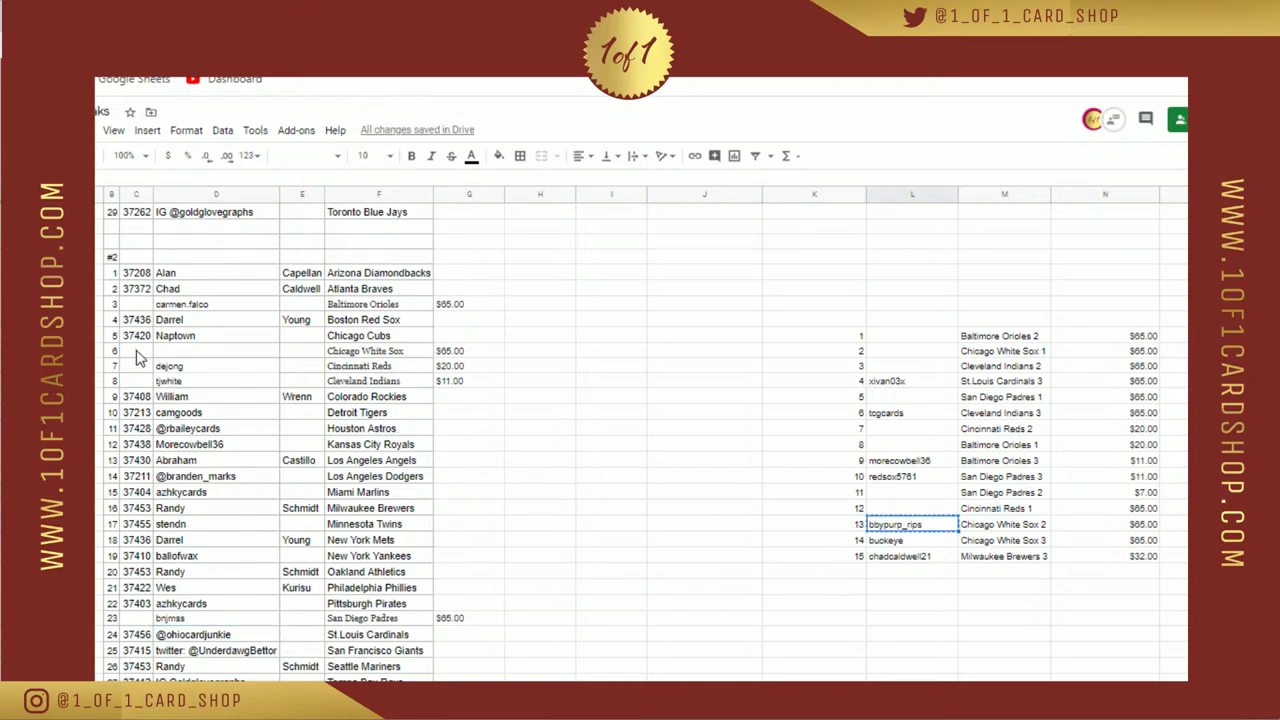
pyautogui.click(165, 351)
pyautogui.hotkey('ctrl', 'v')
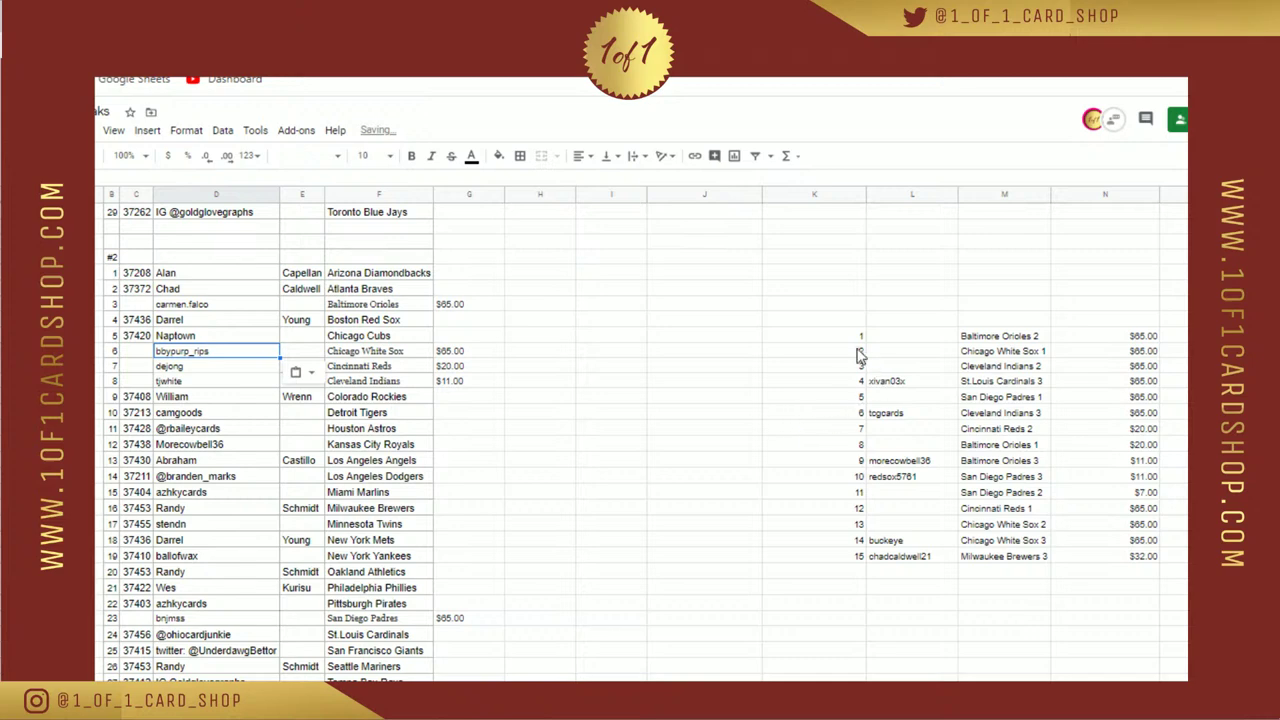
pyautogui.moveTo(814, 338); pyautogui.dragTo(943, 557)
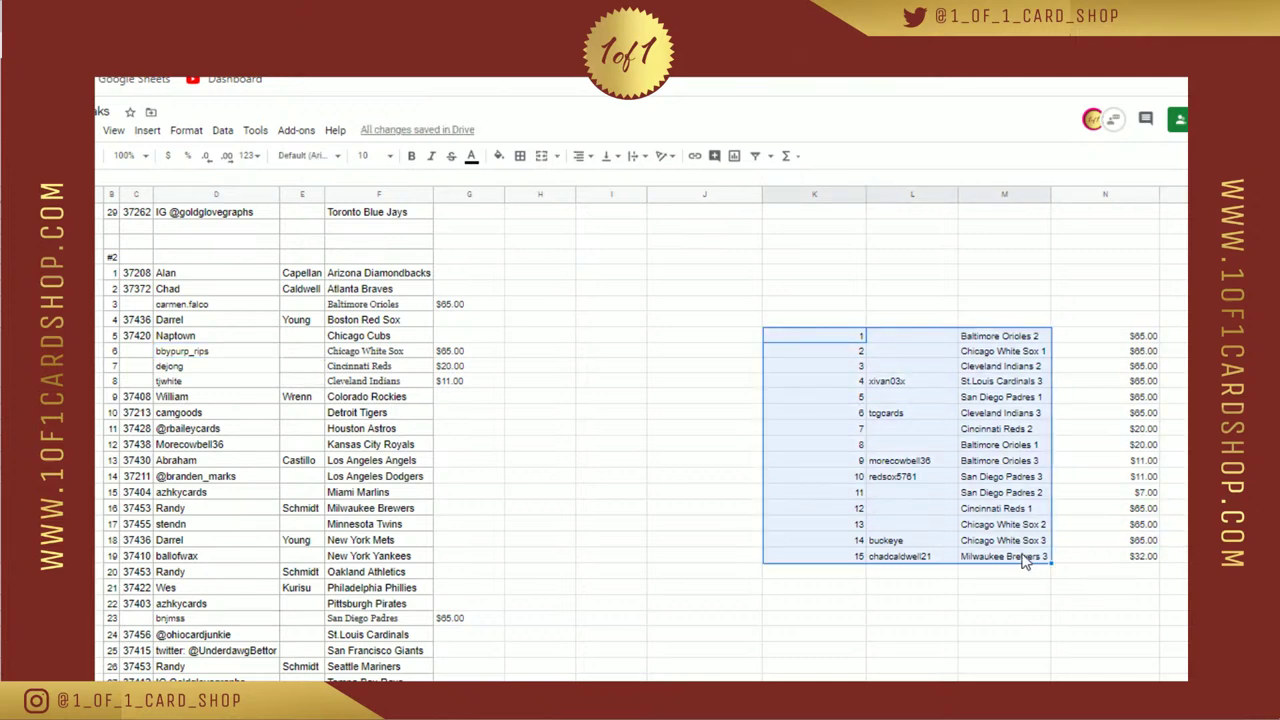
# Paste the remaining team list at K12 beside section #3
pyautogui.scroll(-3, 1010, 557)
pyautogui.scroll(-3, 1010, 557)
pyautogui.click(850, 384)
pyautogui.hotkey('ctrl', 'v')
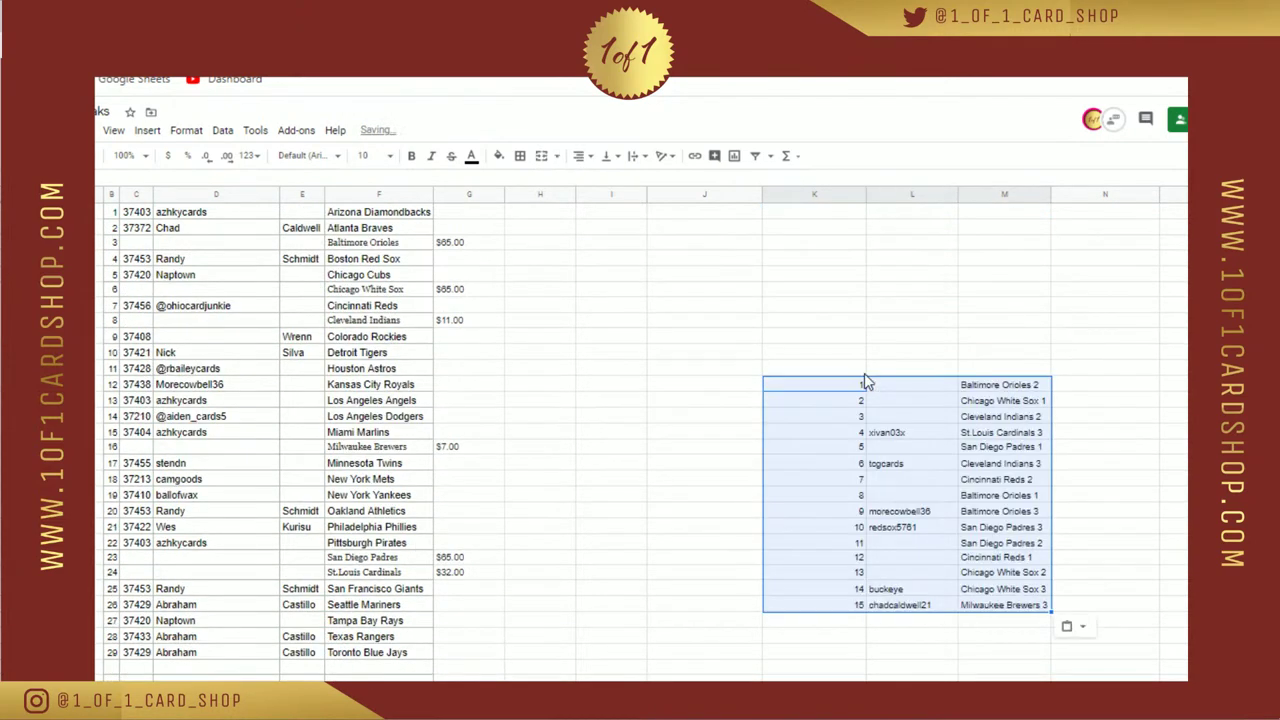
pyautogui.click(902, 401)
# Move the matched buyers into the section #3 St.Louis Cardinals, Cleveland Indians and Baltimore Orioles slots
pyautogui.click(903, 432)
pyautogui.hotkey('ctrl', 'x')
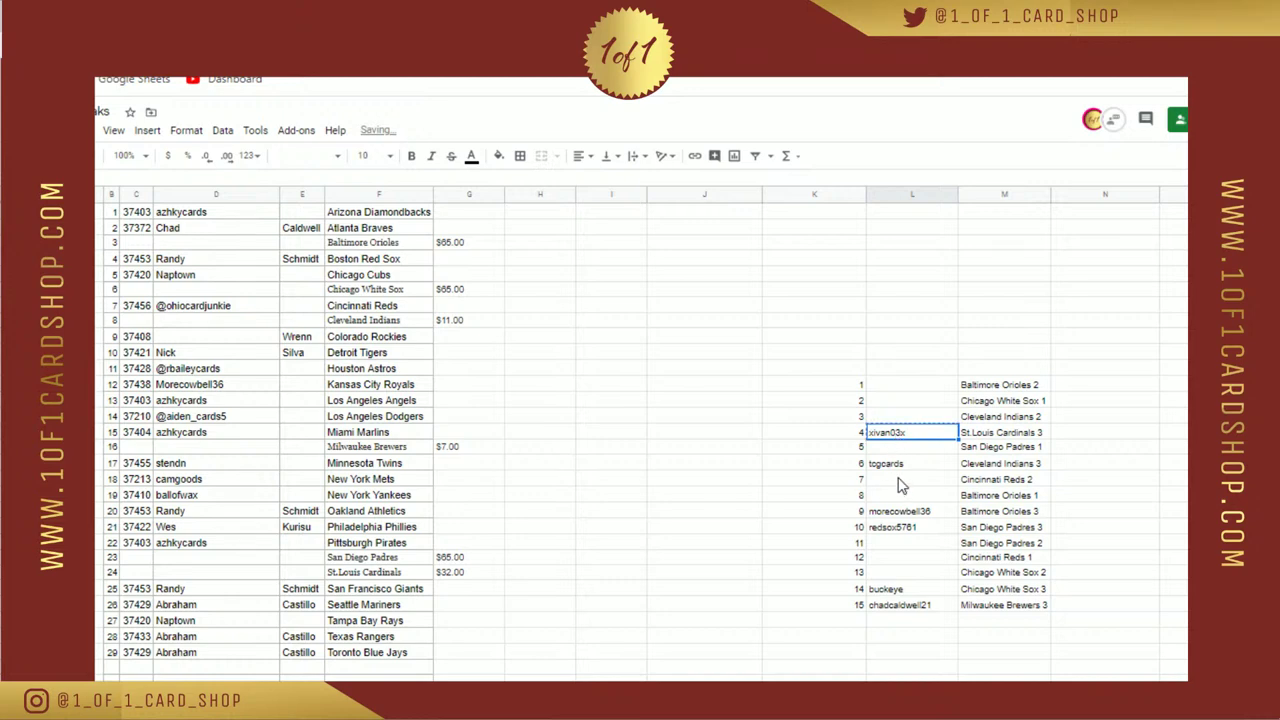
pyautogui.click(208, 572)
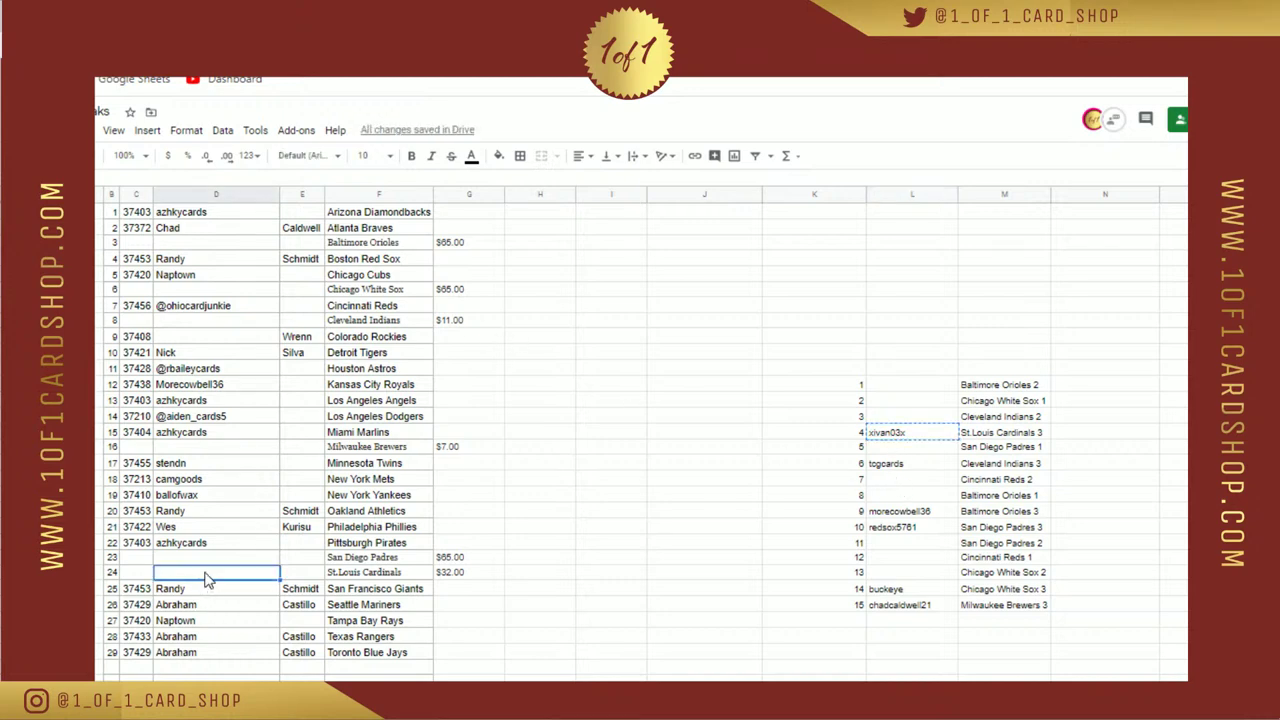
pyautogui.hotkey('ctrl', 'v')
pyautogui.click(900, 464)
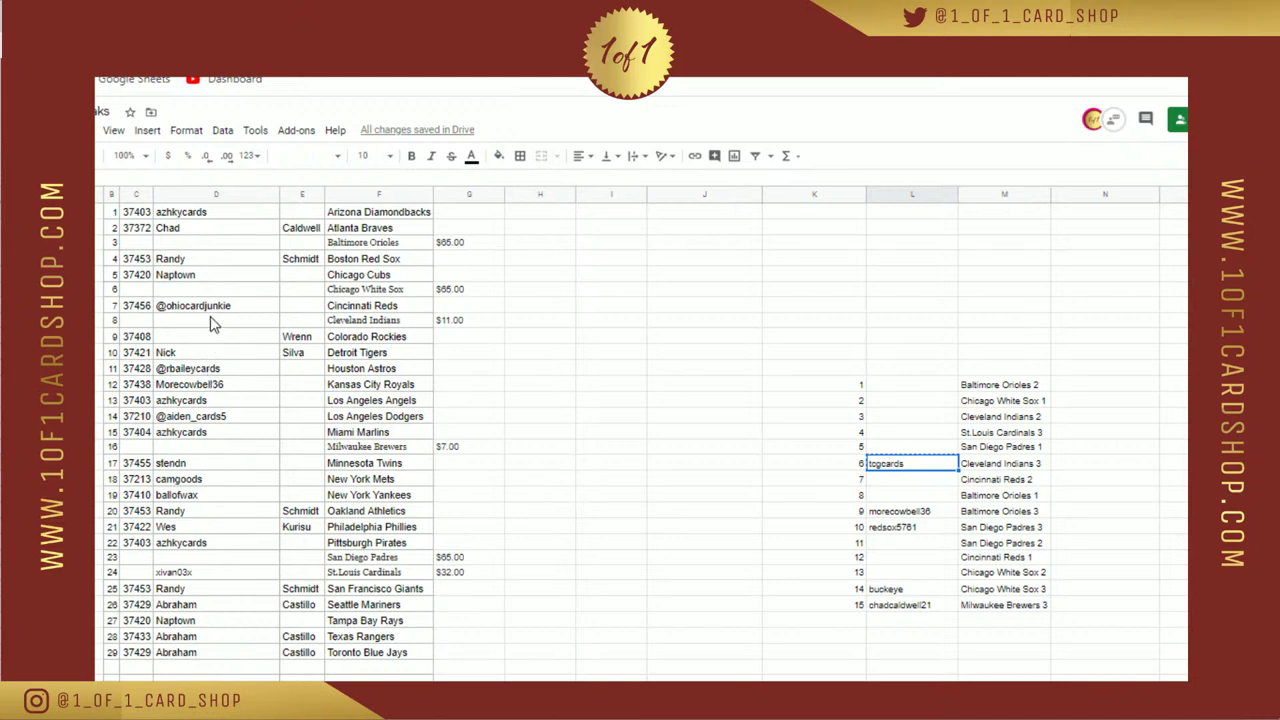
pyautogui.click(213, 320)
pyautogui.hotkey('ctrl', 'v')
pyautogui.click(897, 514)
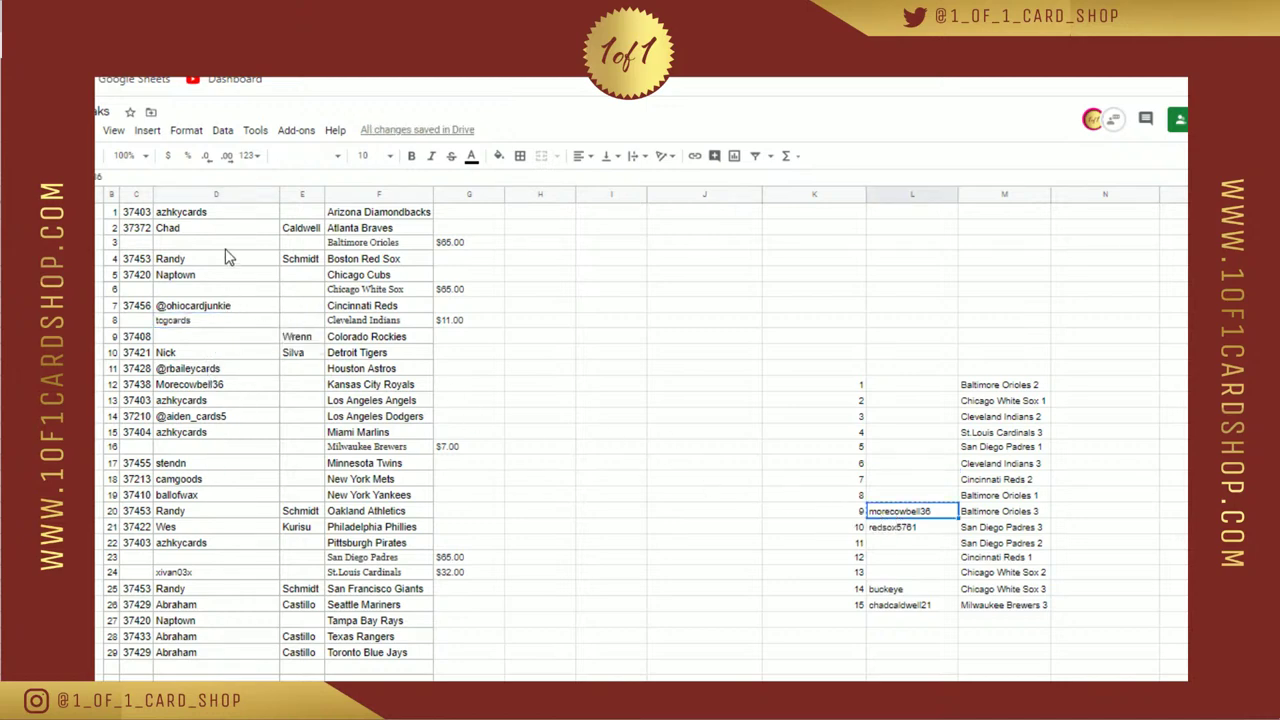
pyautogui.click(215, 242)
pyautogui.hotkey('ctrl', 'v')
# Move the matched buyers into the section #3 San Diego Padres, Chicago White Sox and Milwaukee Brewers slots
pyautogui.click(909, 527)
pyautogui.hotkey('ctrl', 'x')
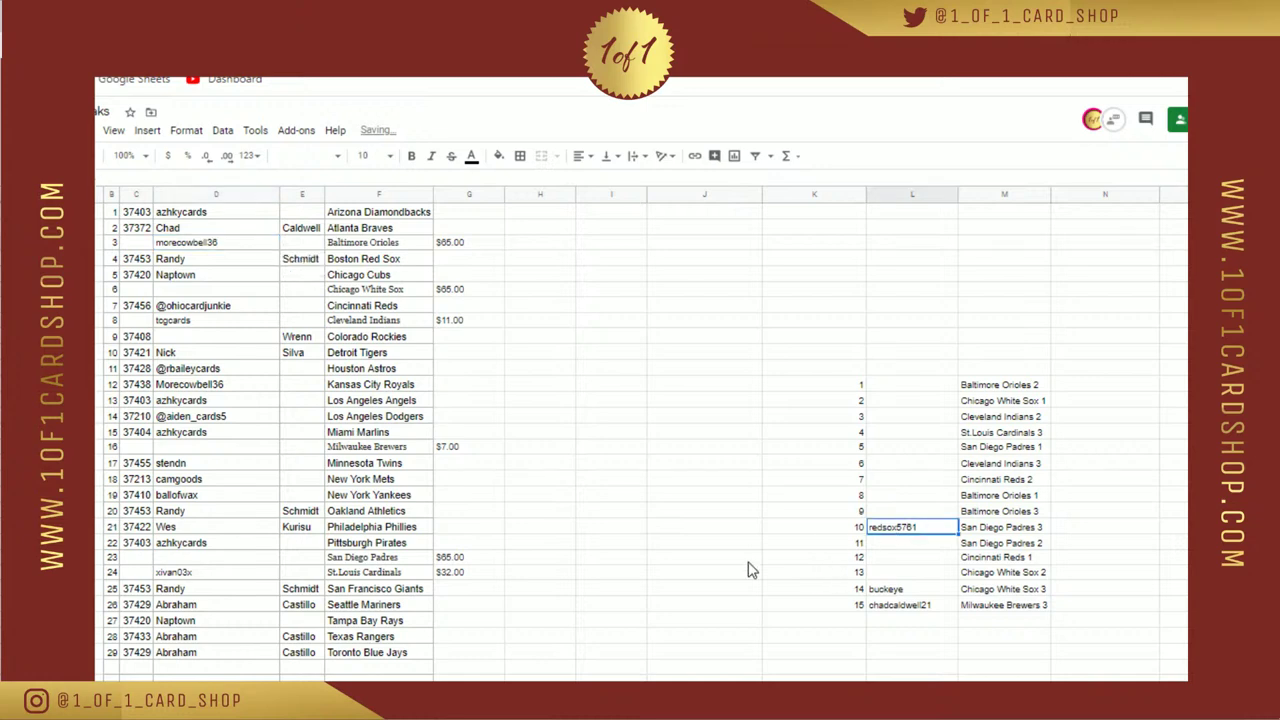
pyautogui.click(238, 557)
pyautogui.hotkey('ctrl', 'v')
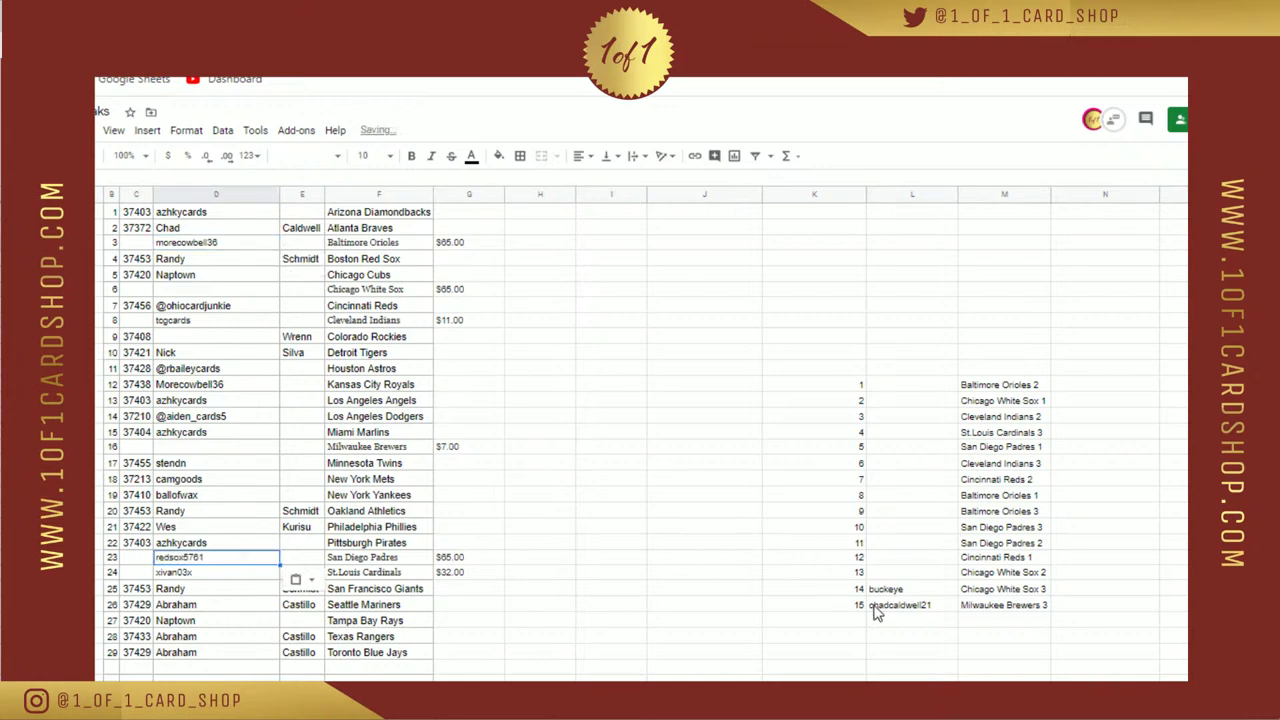
pyautogui.click(884, 590)
pyautogui.hotkey('ctrl', 'x')
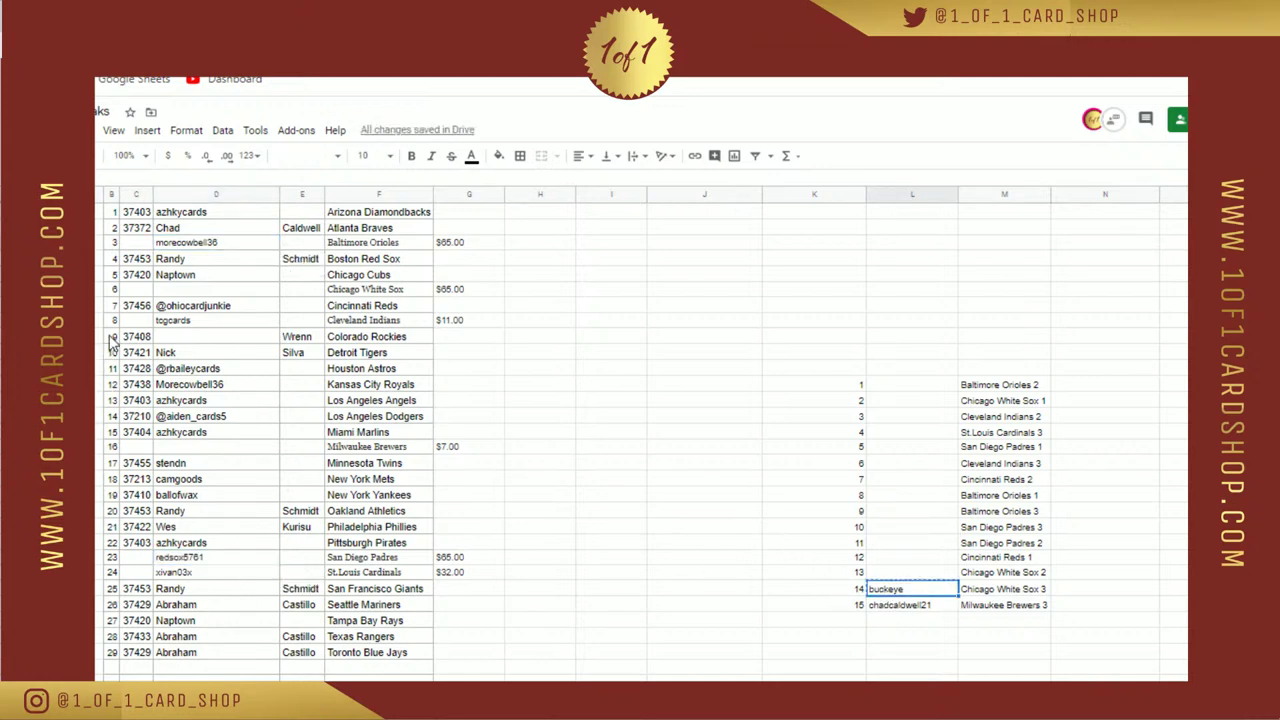
pyautogui.click(184, 290)
pyautogui.hotkey('ctrl', 'v')
pyautogui.click(896, 610)
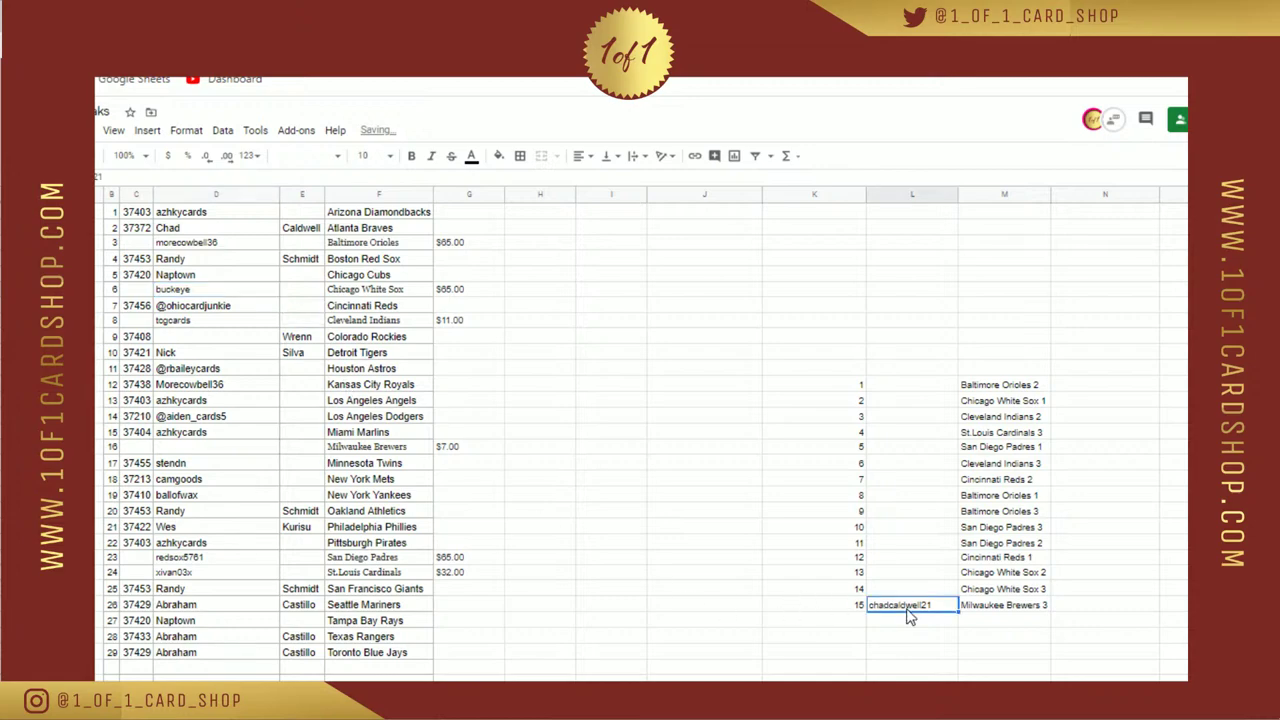
pyautogui.hotkey('ctrl', 'x')
pyautogui.click(222, 447)
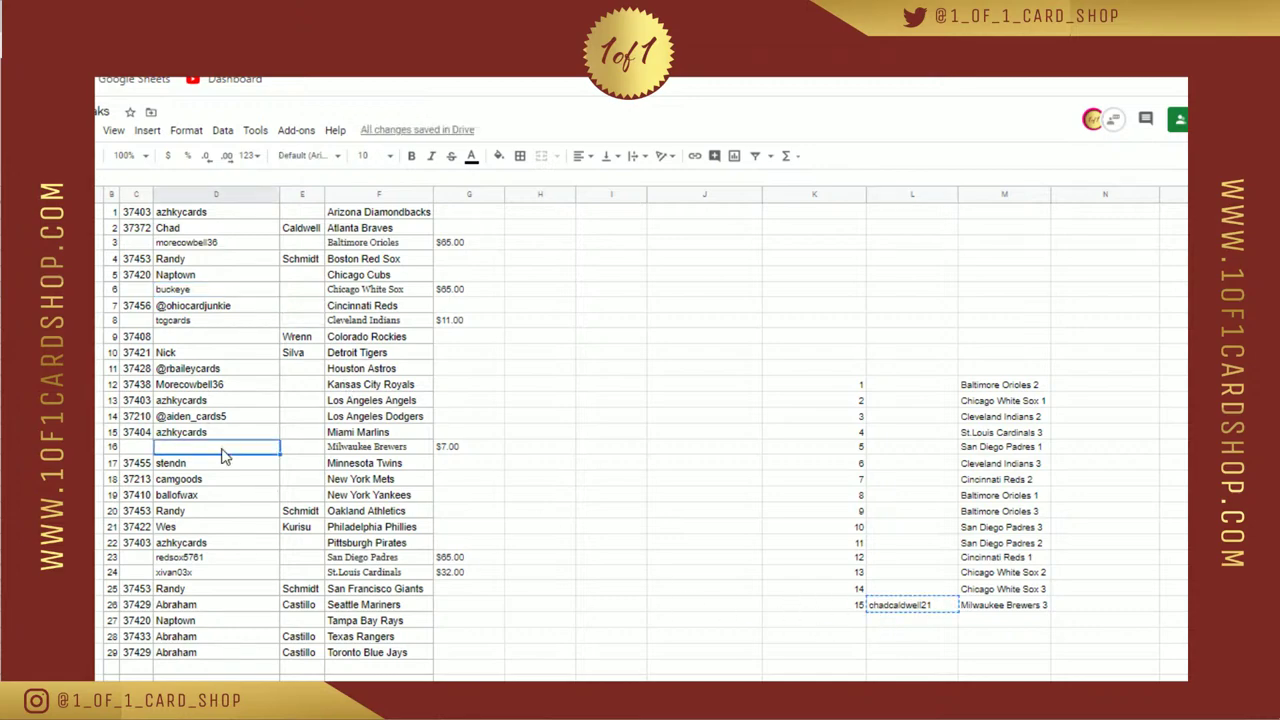
pyautogui.hotkey('ctrl', 'v')
pyautogui.scroll(9, 290, 450)
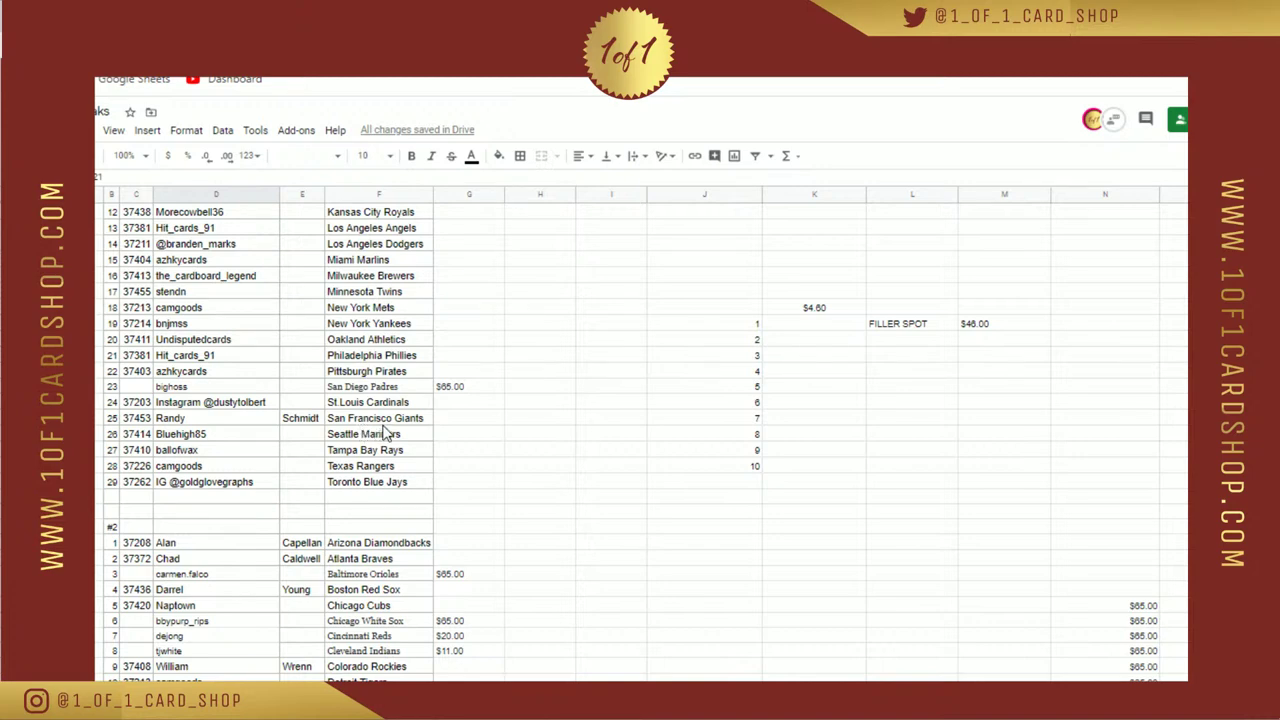
pyautogui.scroll(3, 378, 450)
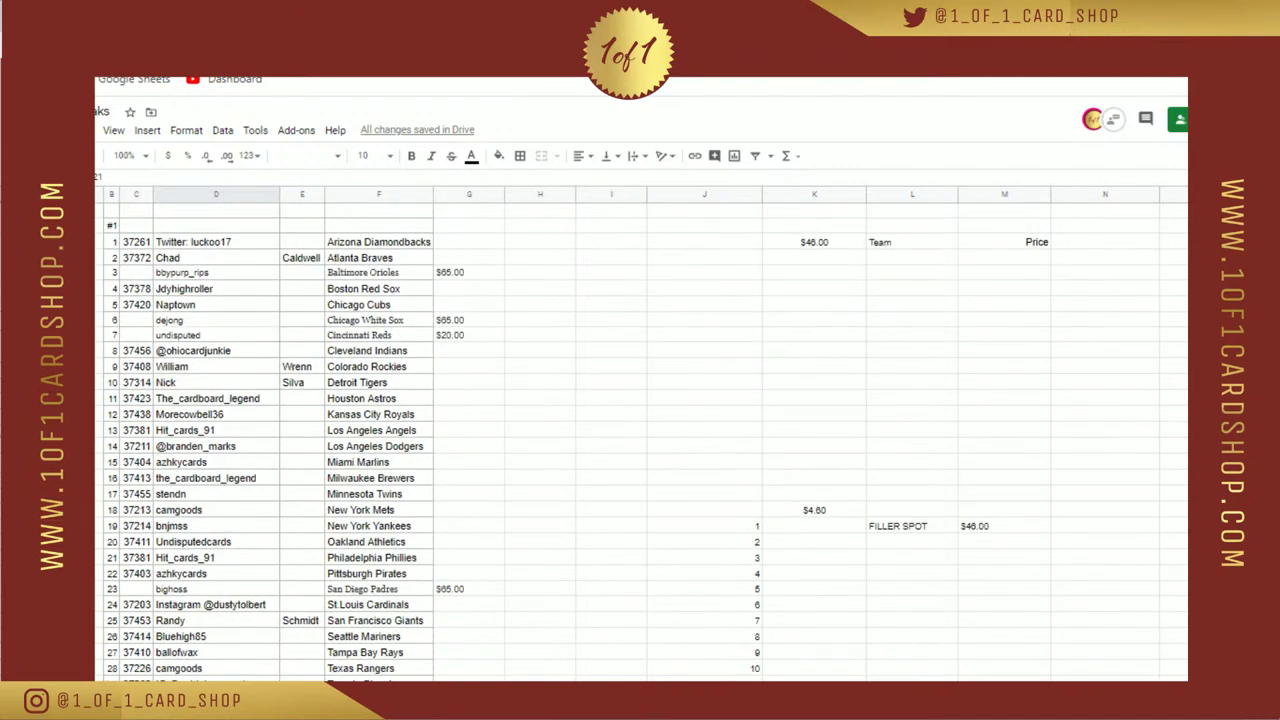
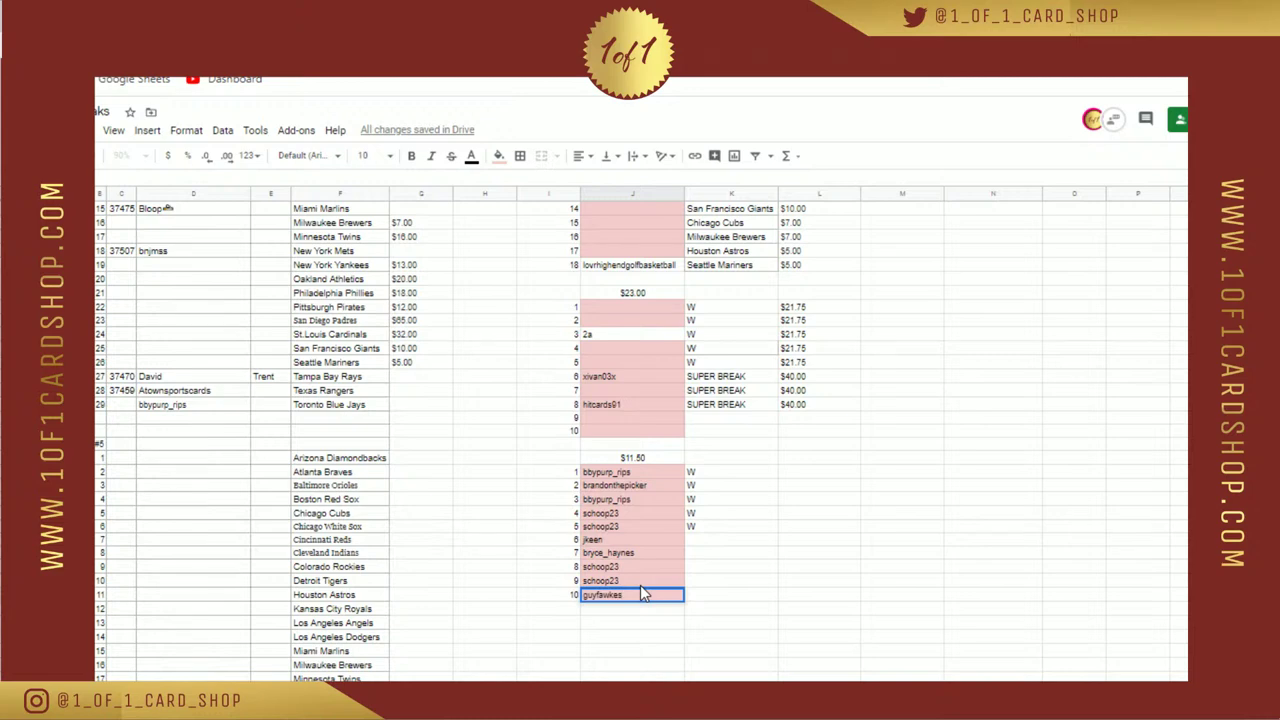
pyautogui.write('121')
pyautogui.press('Return')
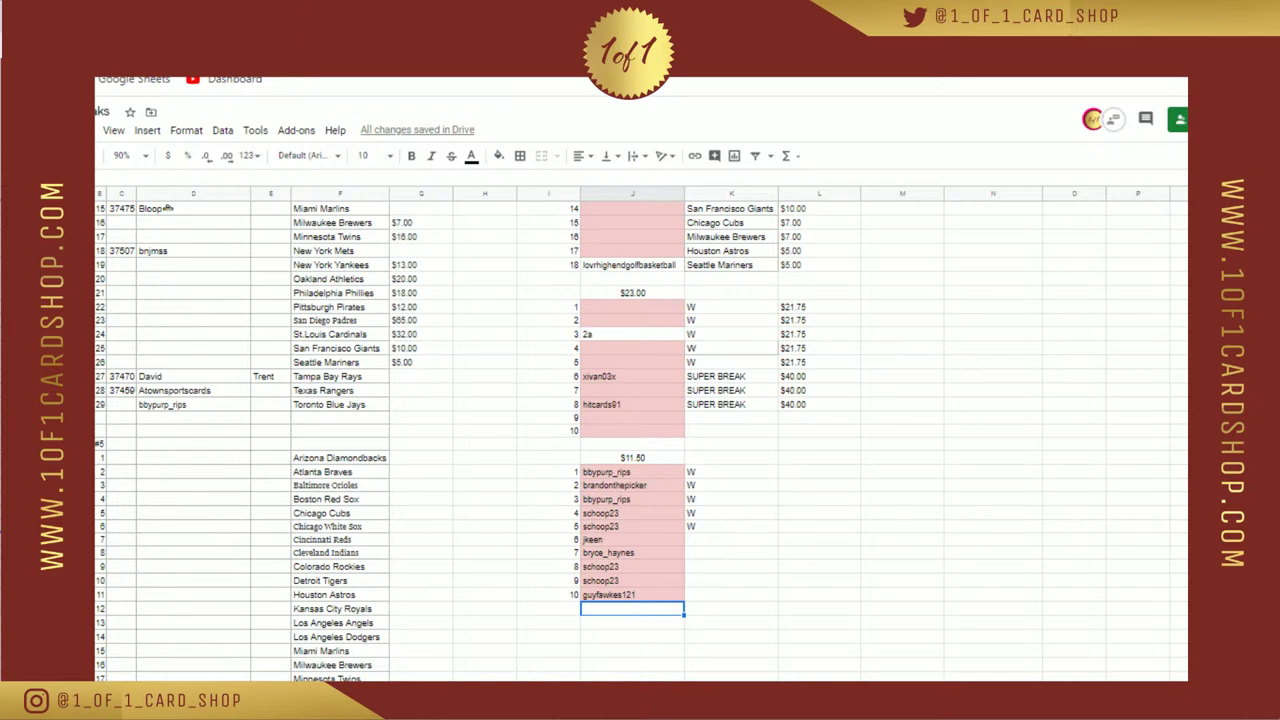
pyautogui.click(615, 490)
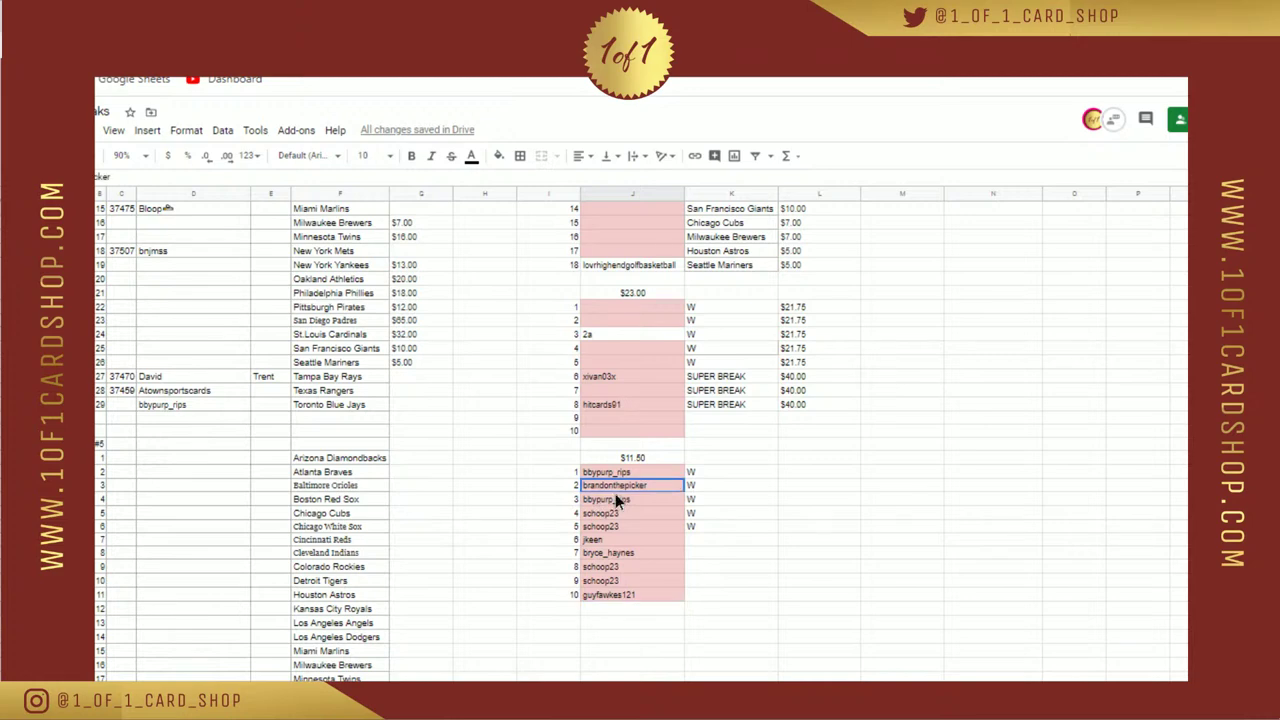
pyautogui.click(610, 540)
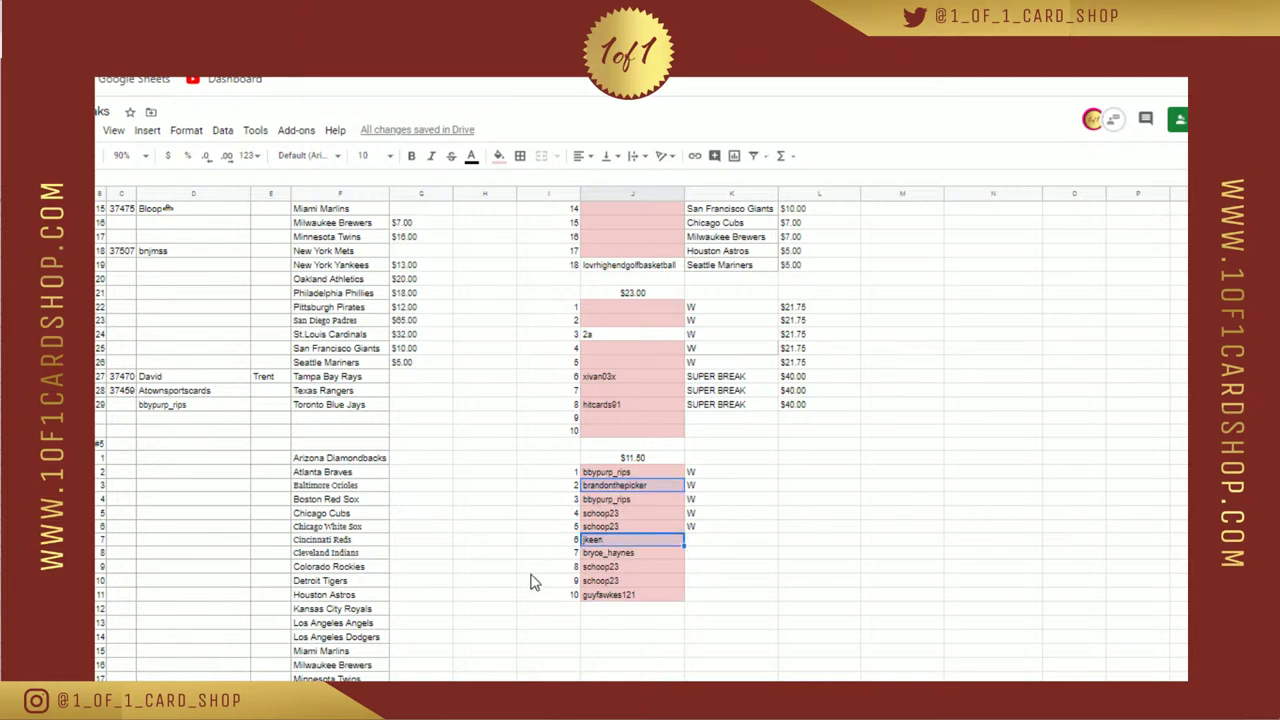
pyautogui.click(498, 157)
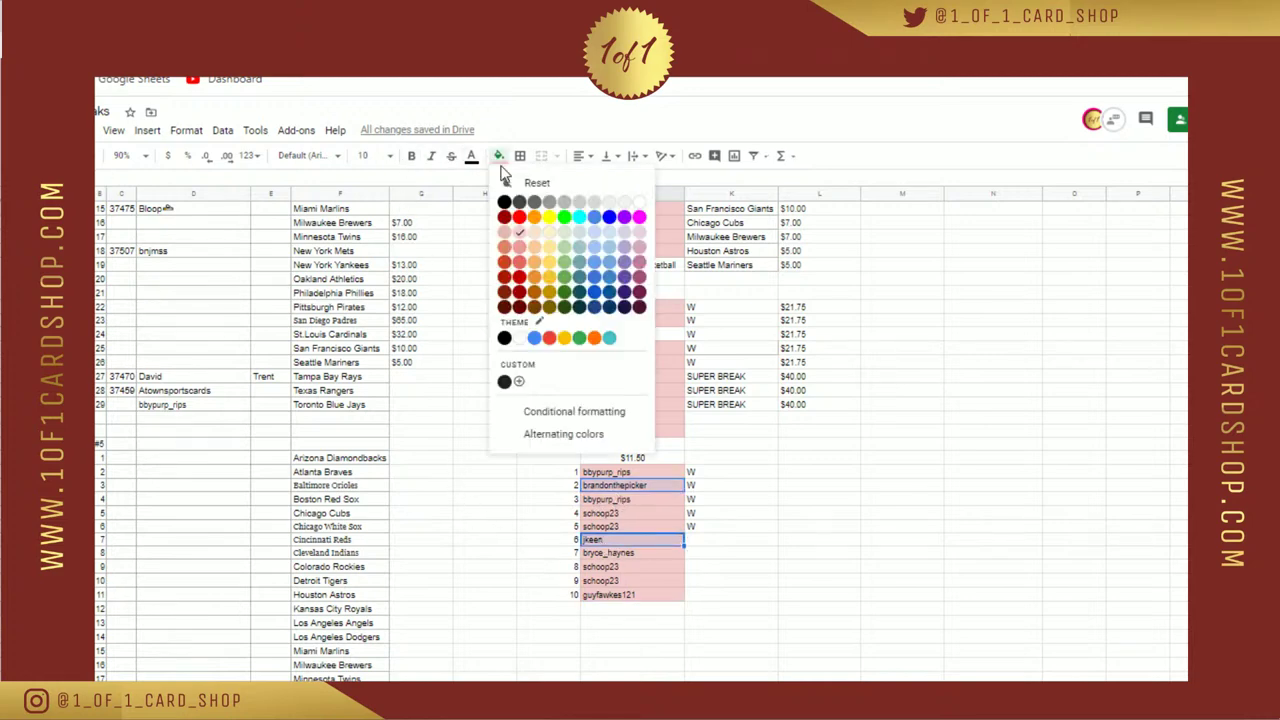
pyautogui.click(536, 182)
pyautogui.click(770, 460)
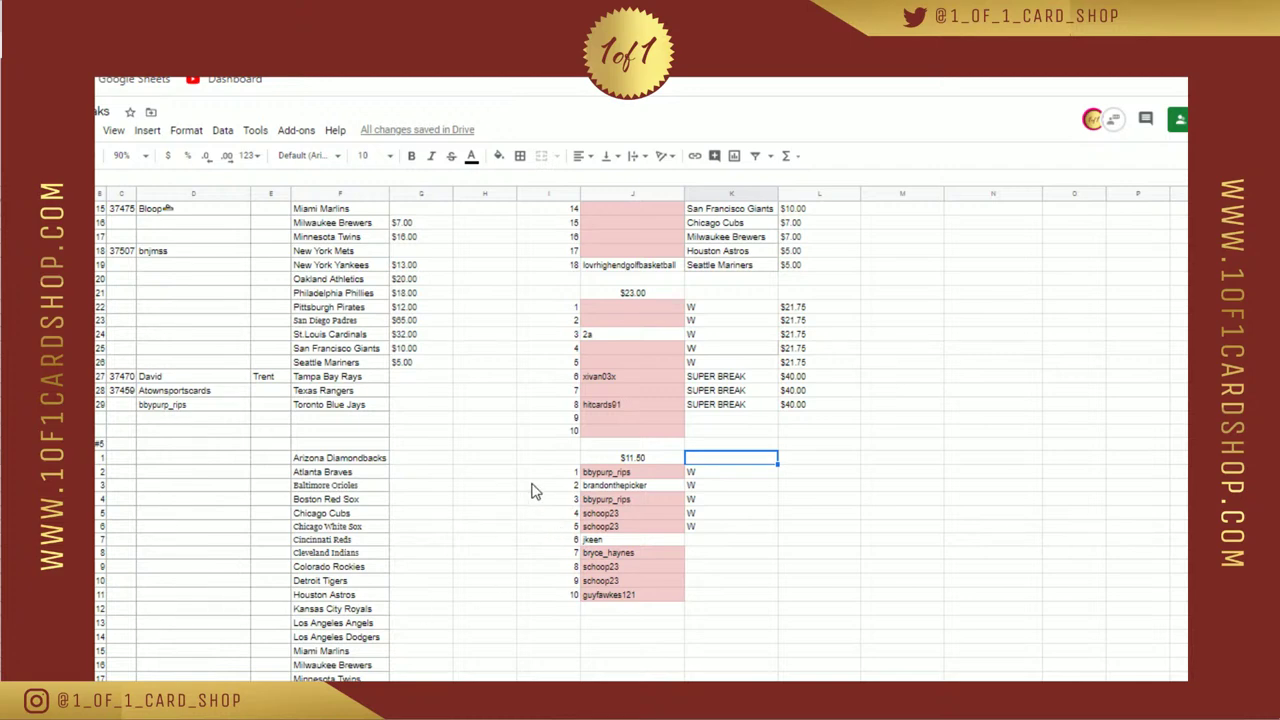
pyautogui.click(624, 502)
pyautogui.click(620, 471)
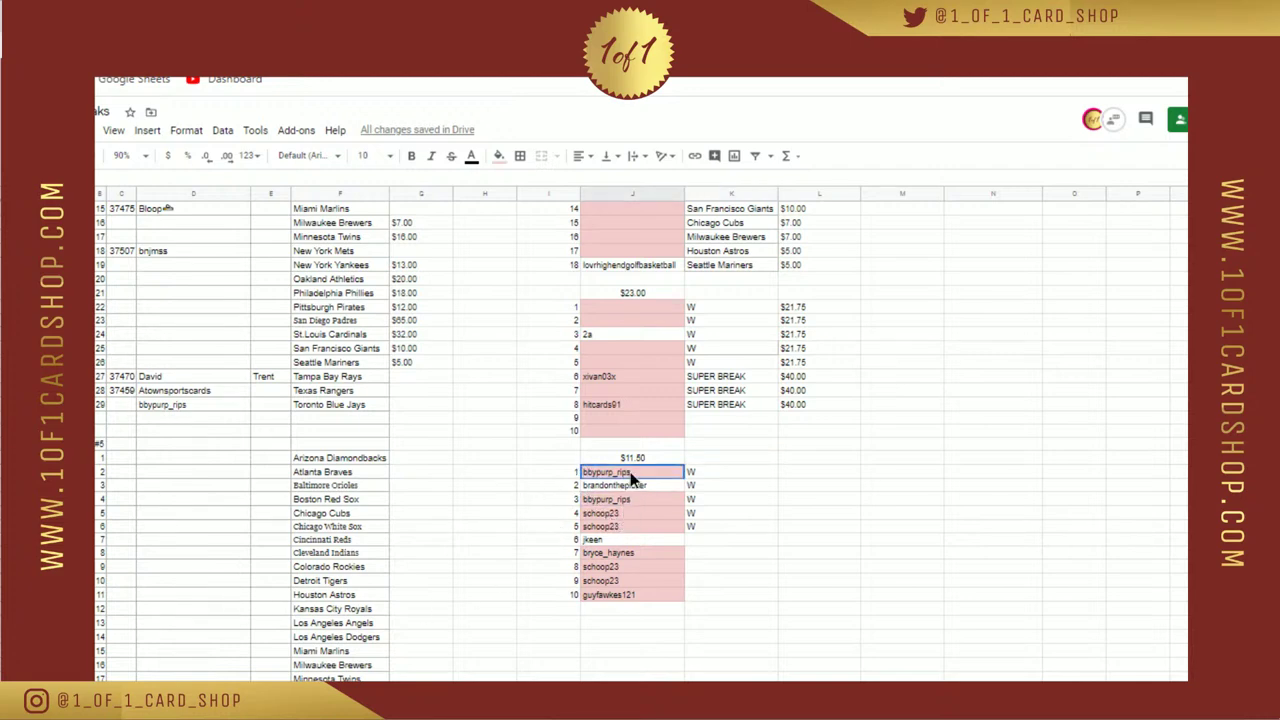
pyautogui.moveTo(605, 466); pyautogui.dragTo(605, 482)
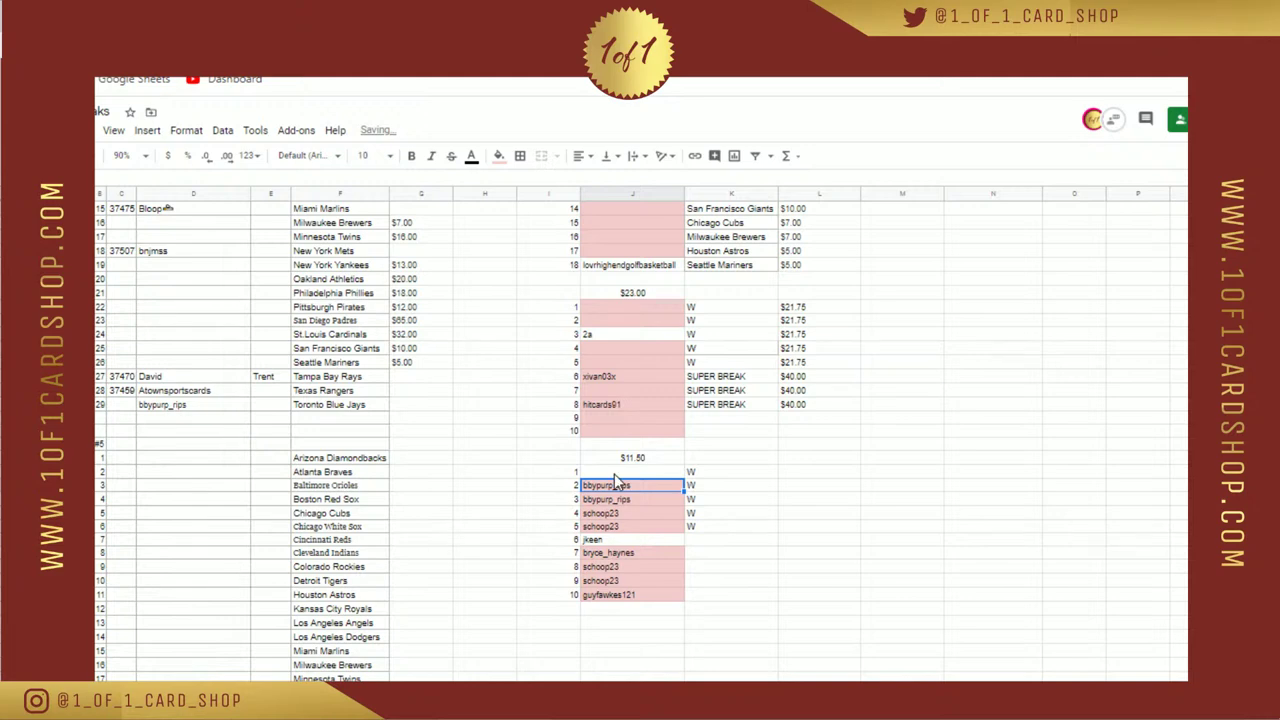
pyautogui.hotkey('ctrl', 'z')
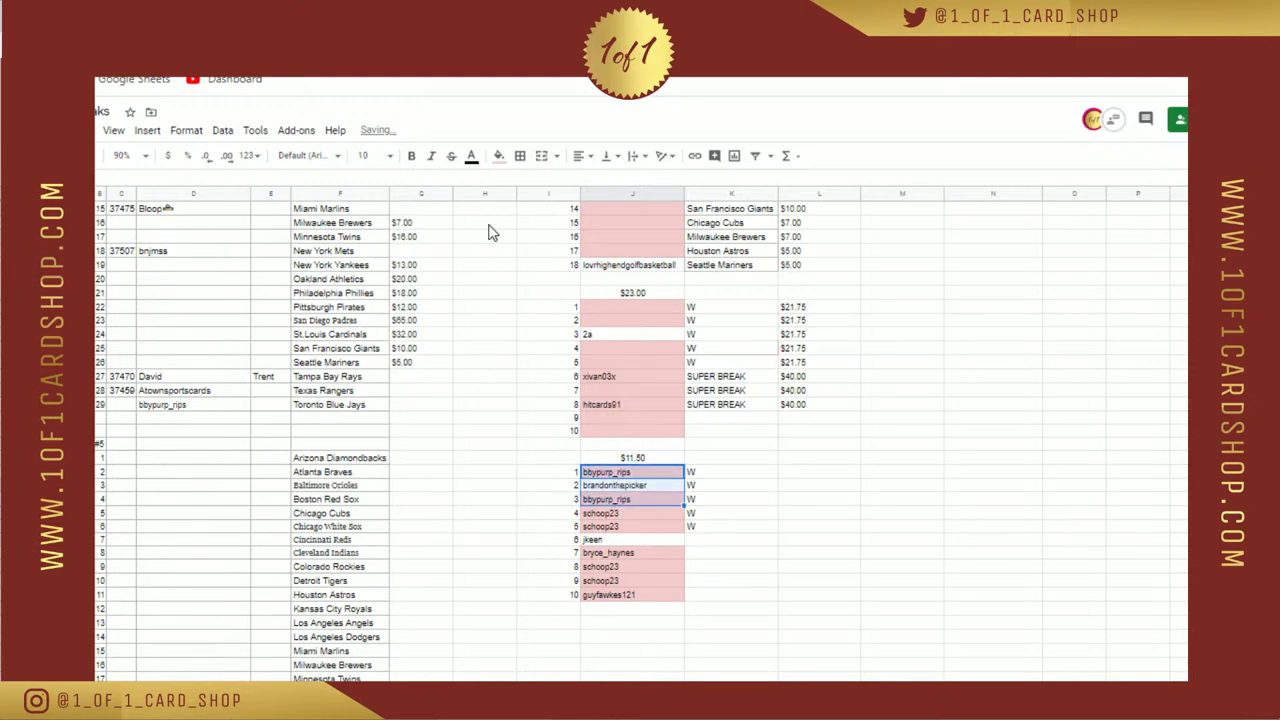
# Remove the pink shading from the first three spots and from spot four downward
pyautogui.click(498, 155)
pyautogui.click(535, 180)
pyautogui.click(705, 445)
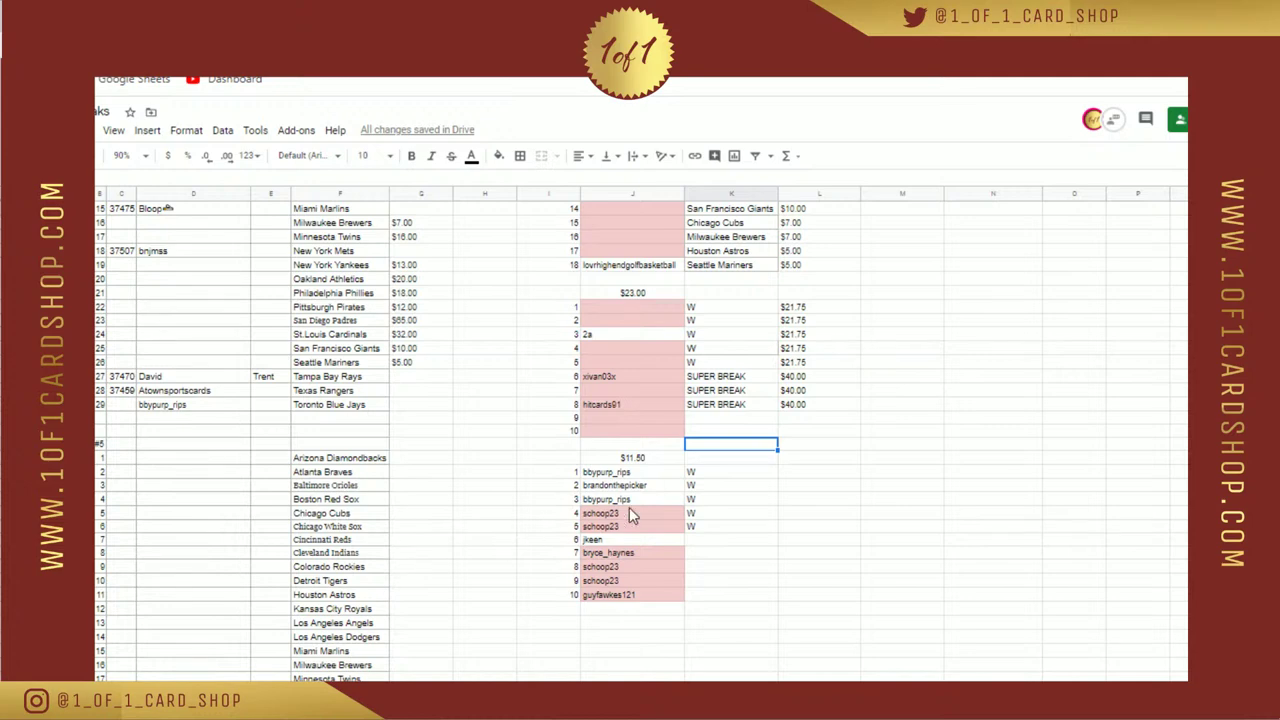
pyautogui.moveTo(630, 513); pyautogui.dragTo(620, 611)
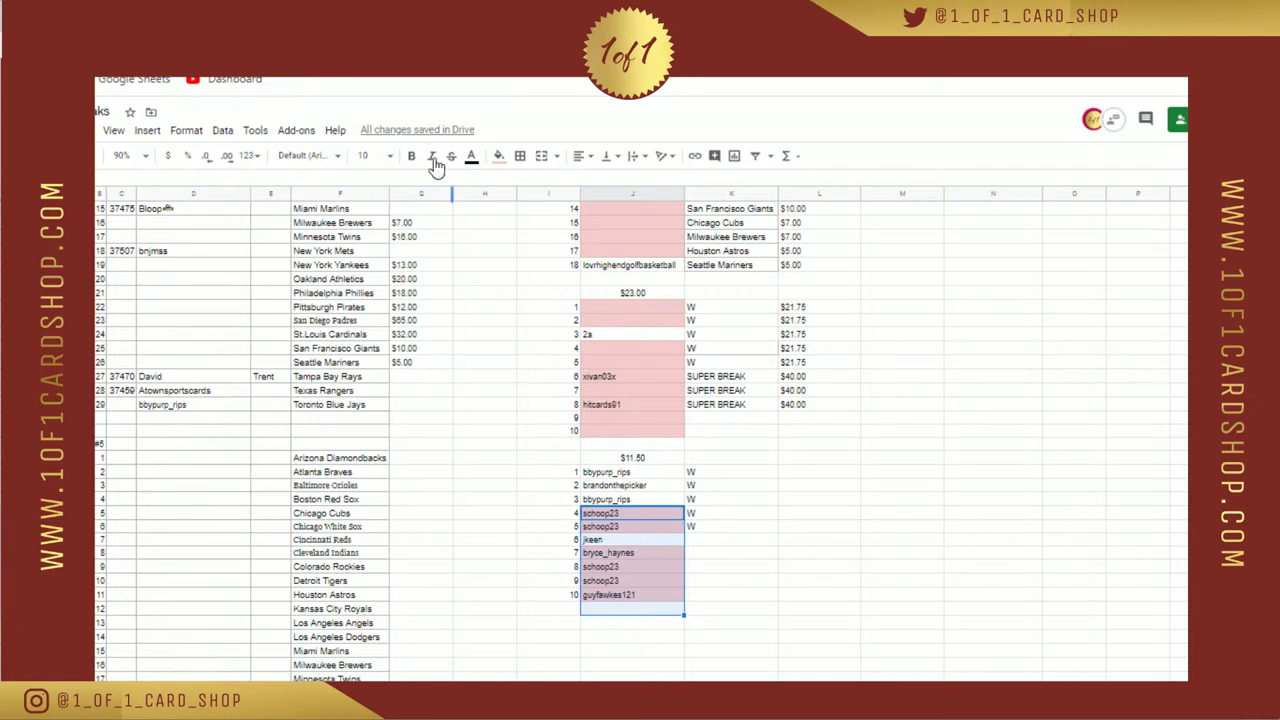
pyautogui.click(498, 155)
pyautogui.click(531, 177)
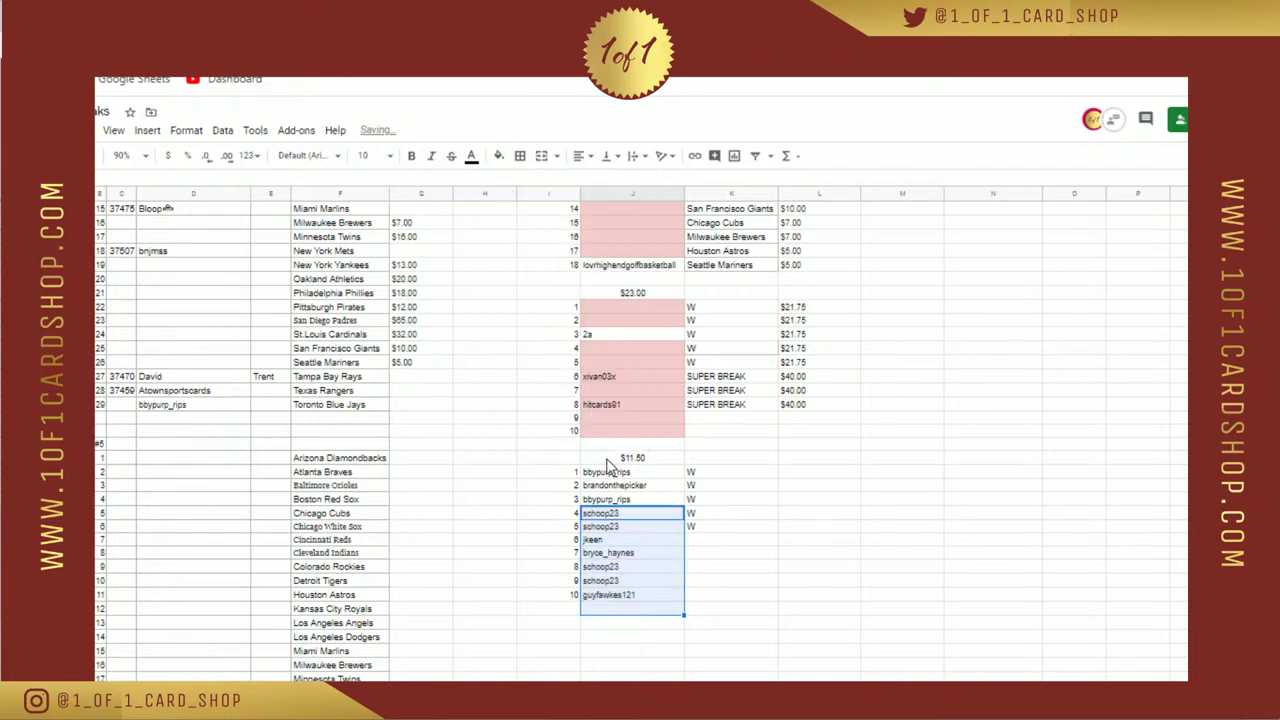
# Copy all ten usernames in J1:J10 and switch to the Random.org tab
pyautogui.moveTo(607, 471); pyautogui.dragTo(626, 598)
pyautogui.hotkey('ctrl', 'c')
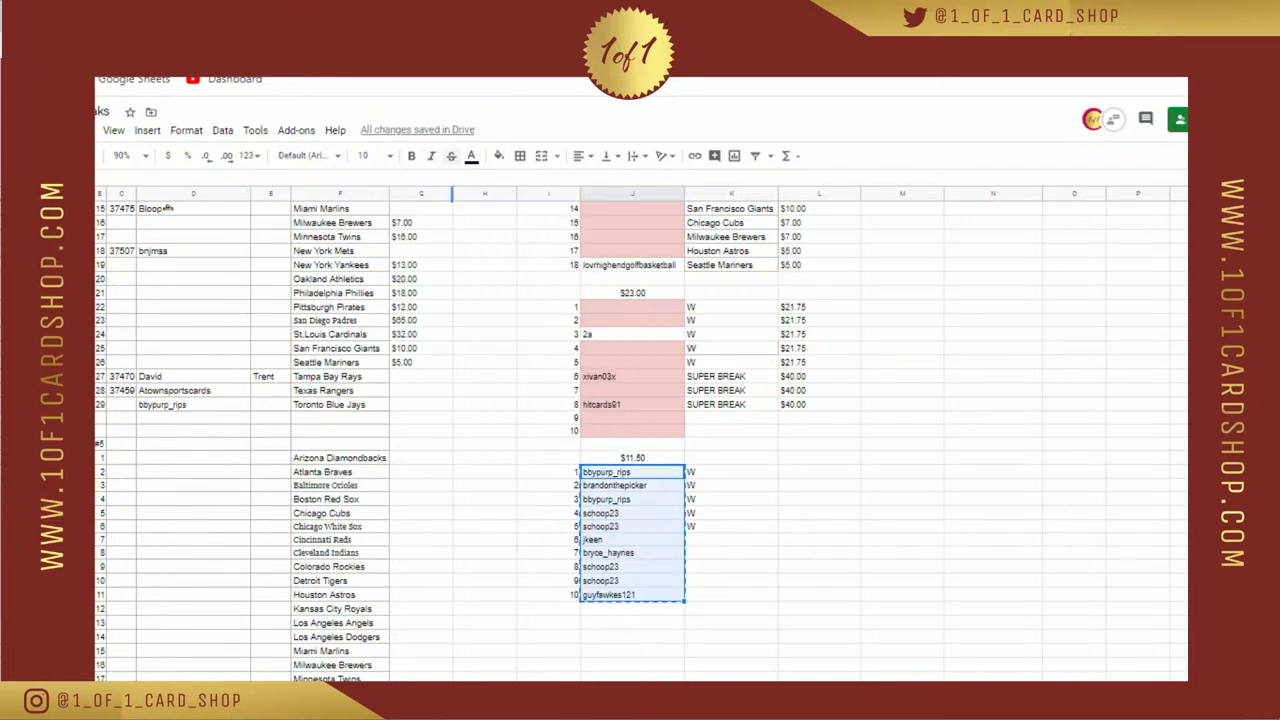
pyautogui.click(442, 62)
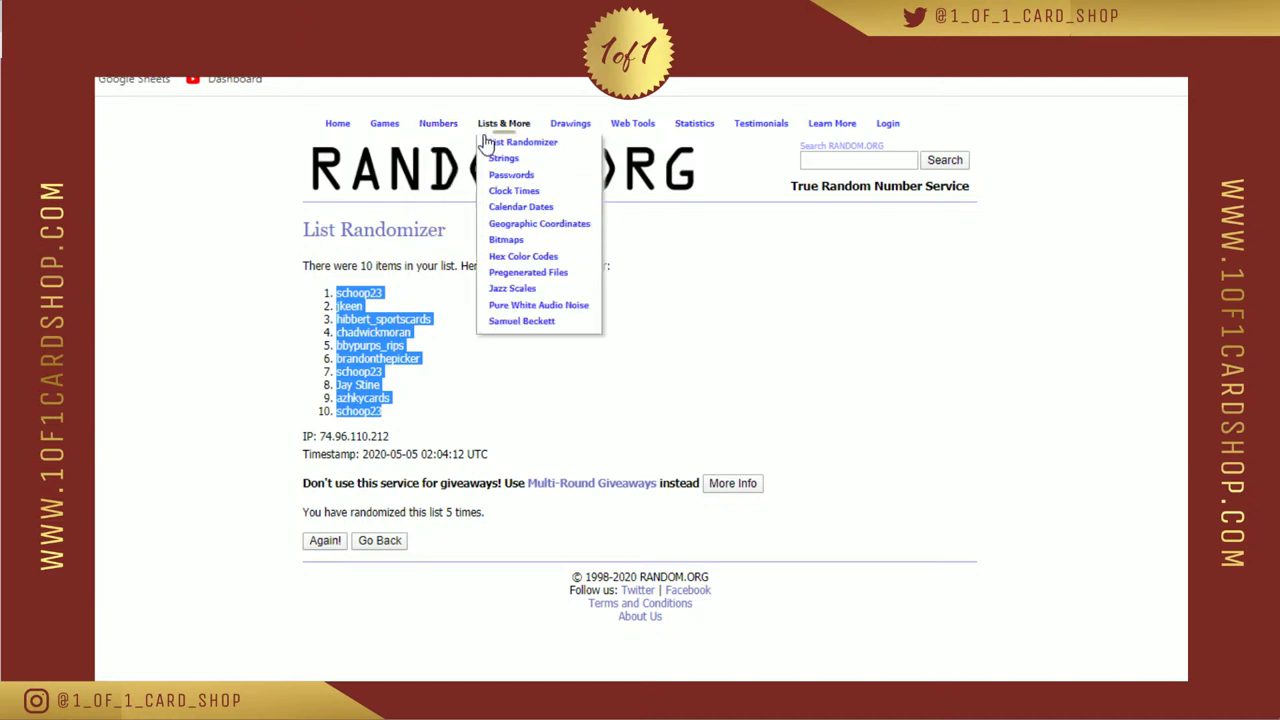
# Paste the ten usernames into a fresh List Randomizer form
pyautogui.click(490, 145)
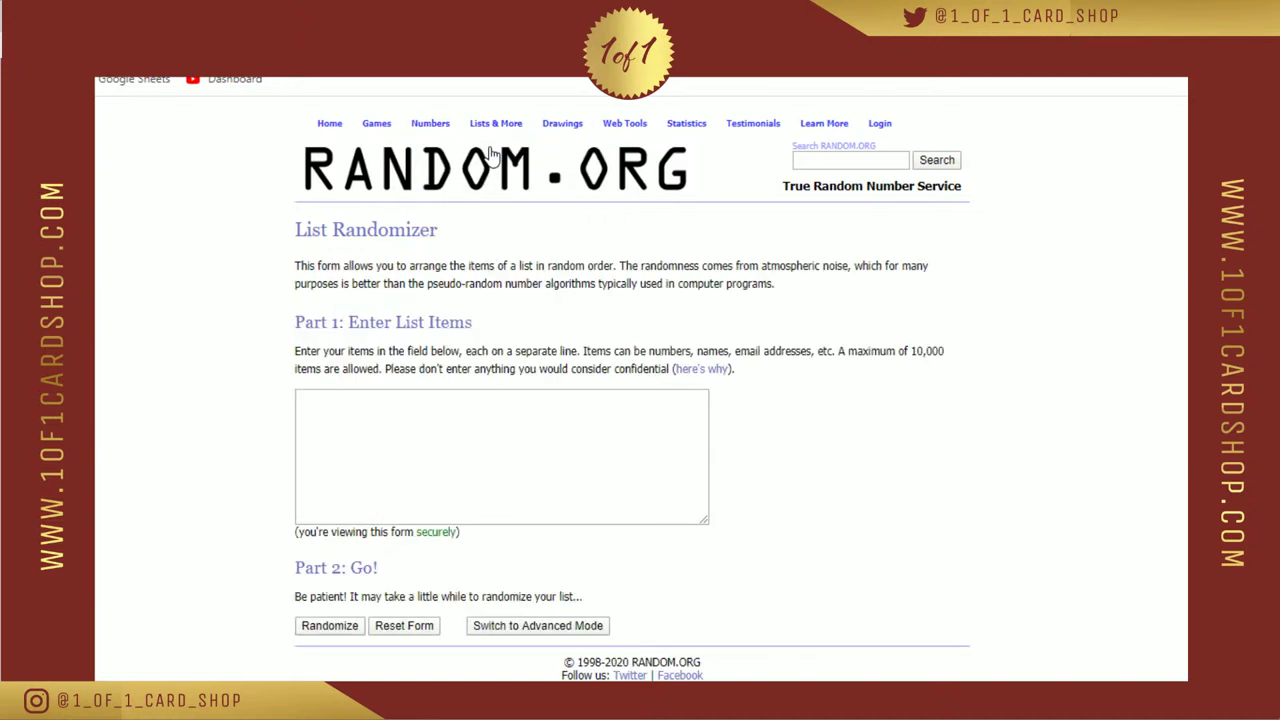
pyautogui.click(420, 442)
pyautogui.hotkey('ctrl', 'v')
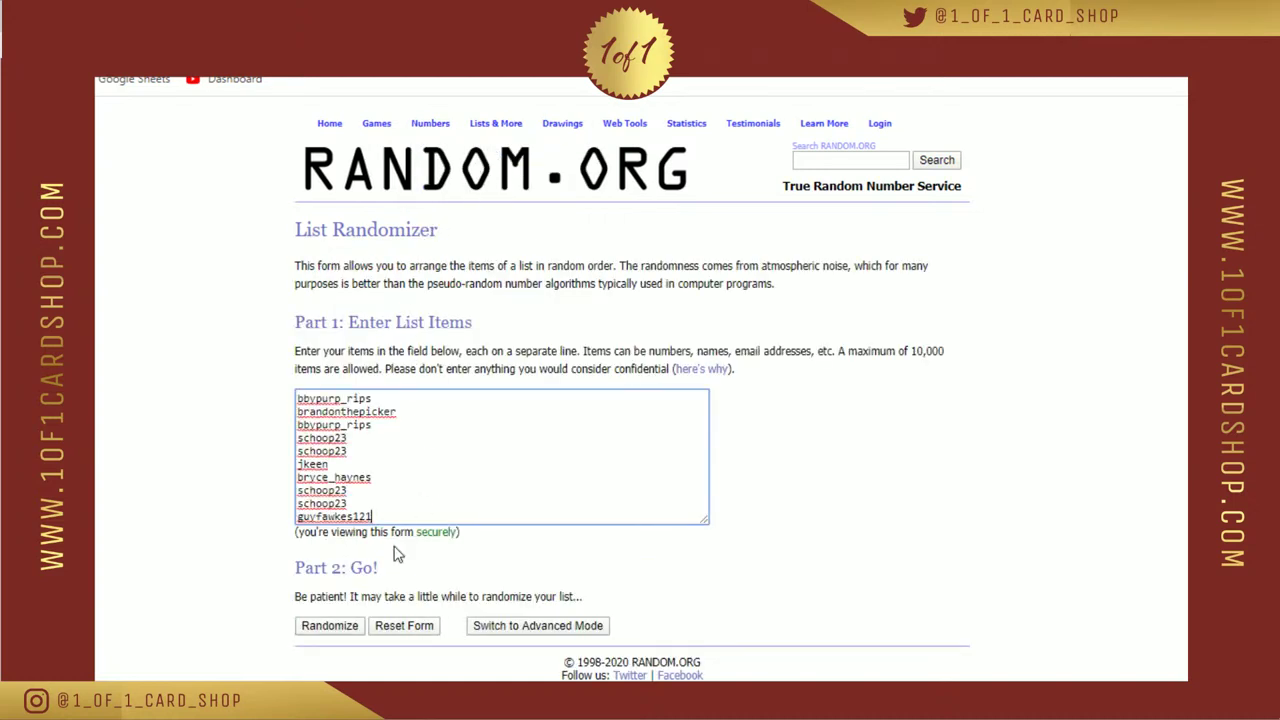
pyautogui.click(350, 628)
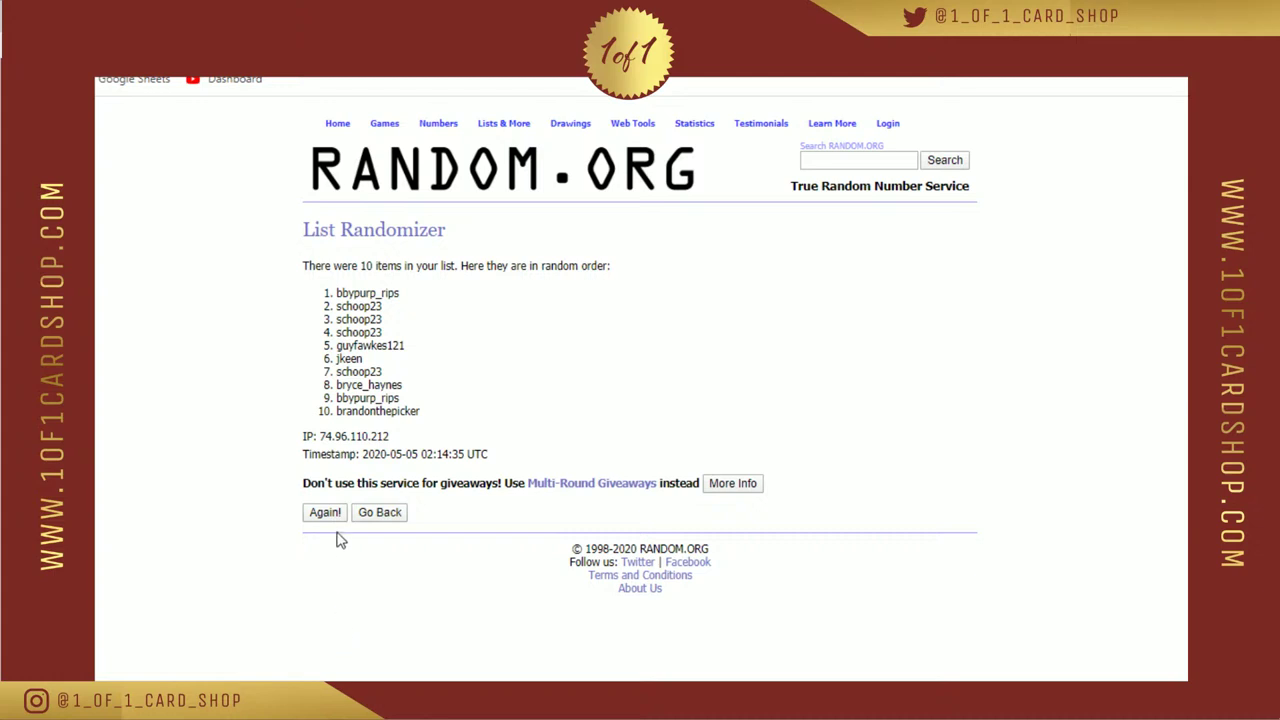
pyautogui.click(332, 515)
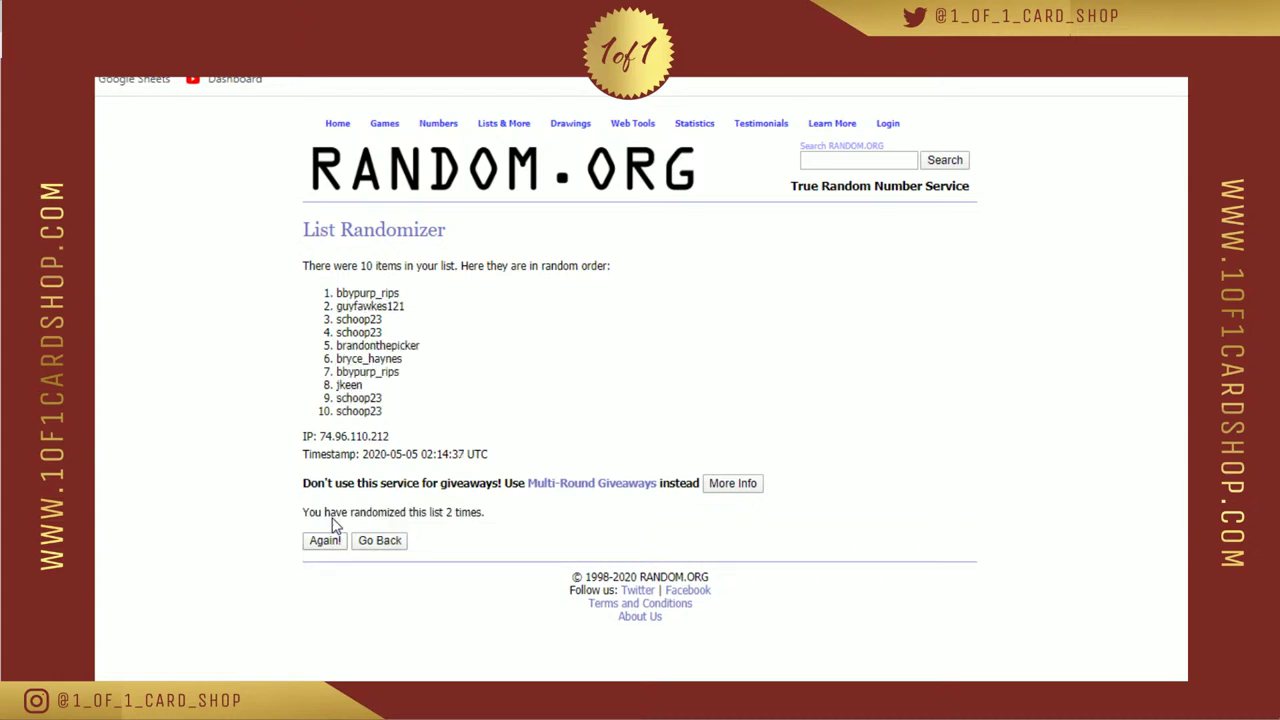
pyautogui.click(340, 545)
pyautogui.click(340, 545)
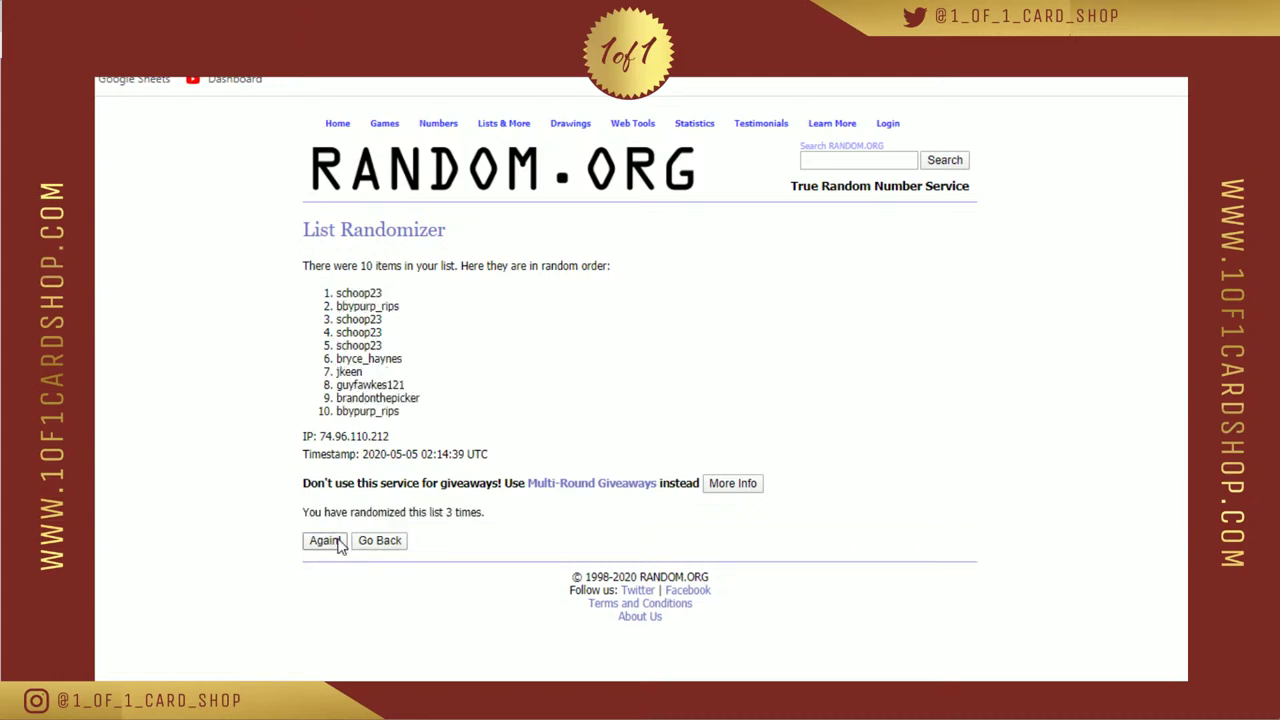
pyautogui.click(340, 545)
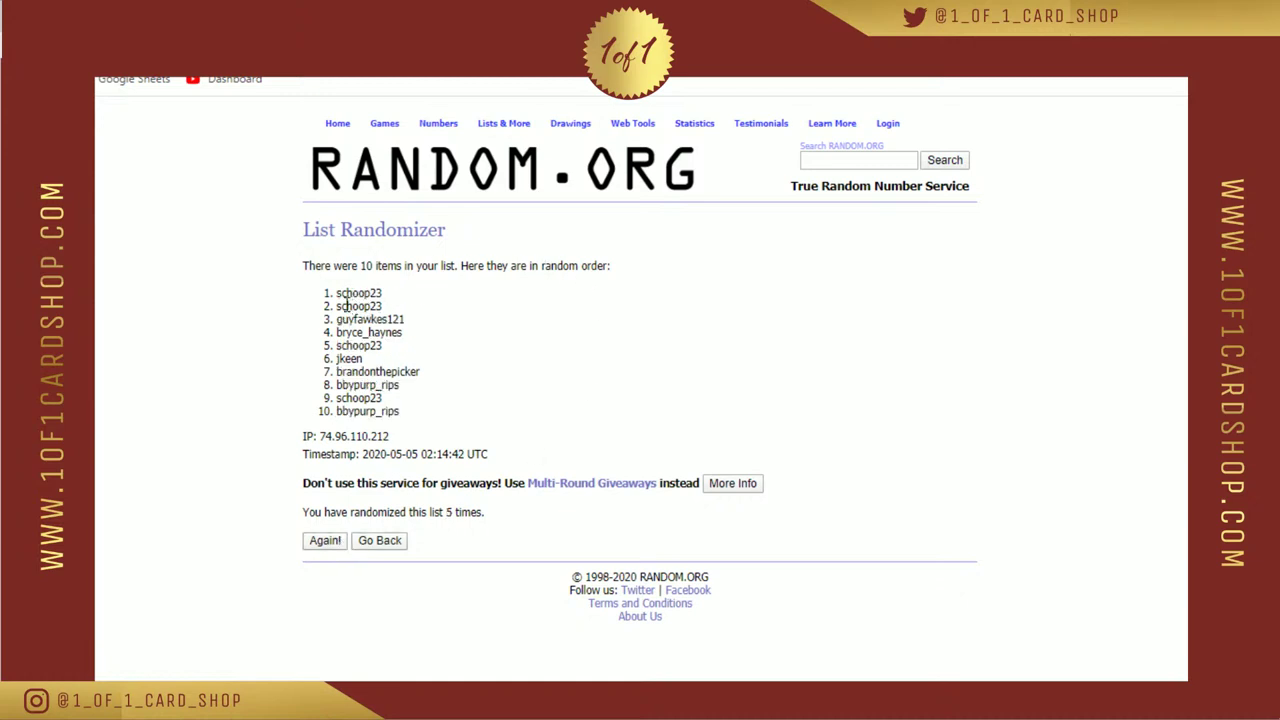
pyautogui.moveTo(340, 292); pyautogui.dragTo(357, 306)
pyautogui.moveTo(420, 413); pyautogui.dragTo(289, 289)
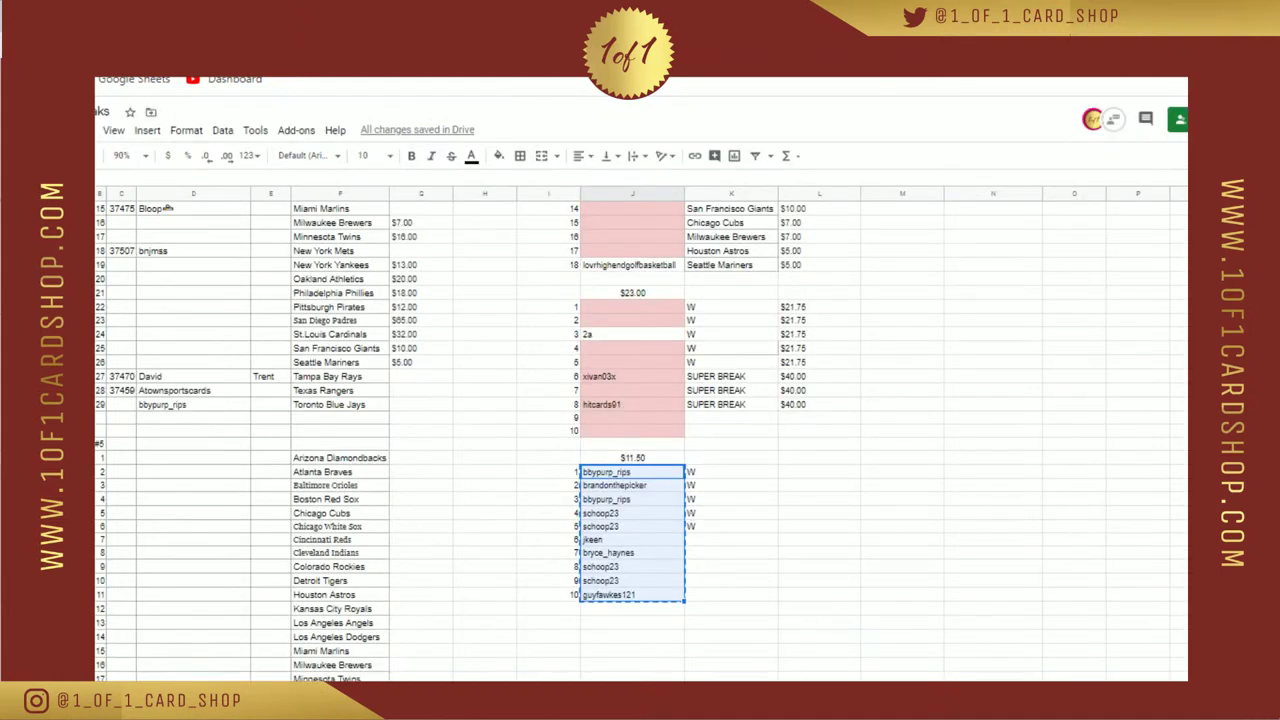
# Paste the shuffled order into Sheets and copy the two schoop23 entries into $23.00 spots 9–10
pyautogui.click(632, 472)
pyautogui.hotkey('ctrl', 'v')
pyautogui.click(630, 473)
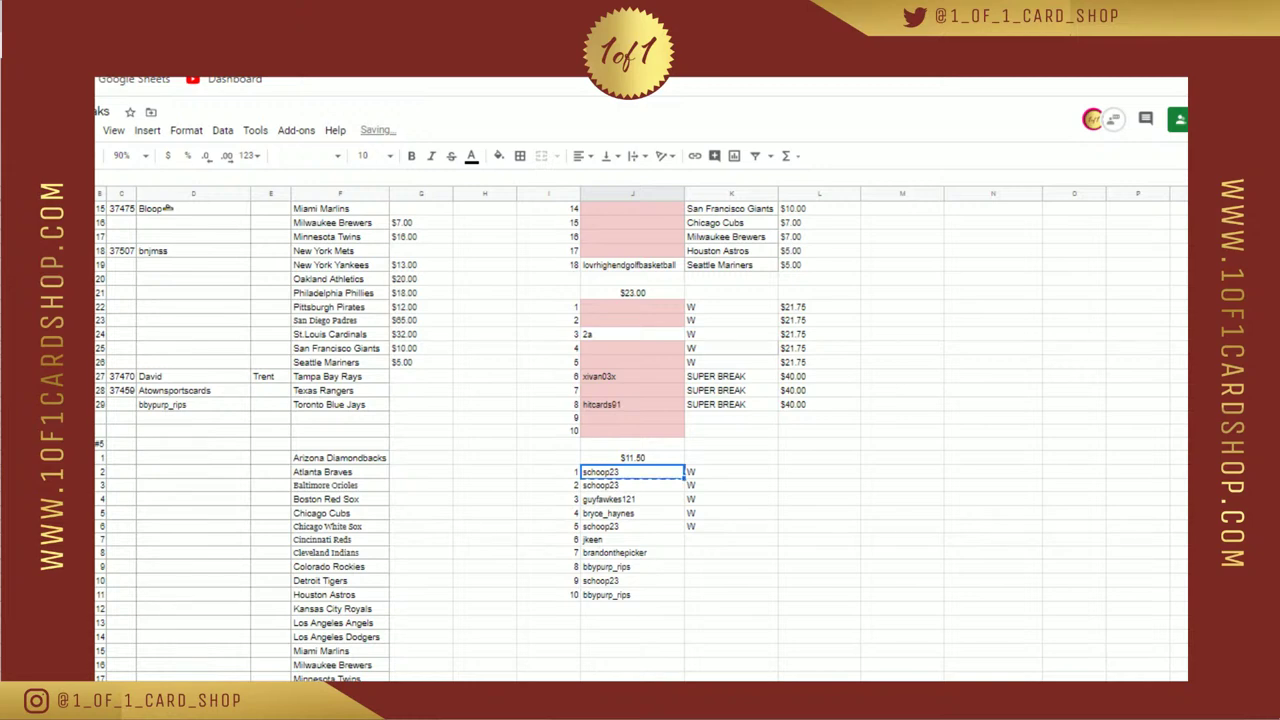
pyautogui.click(633, 487)
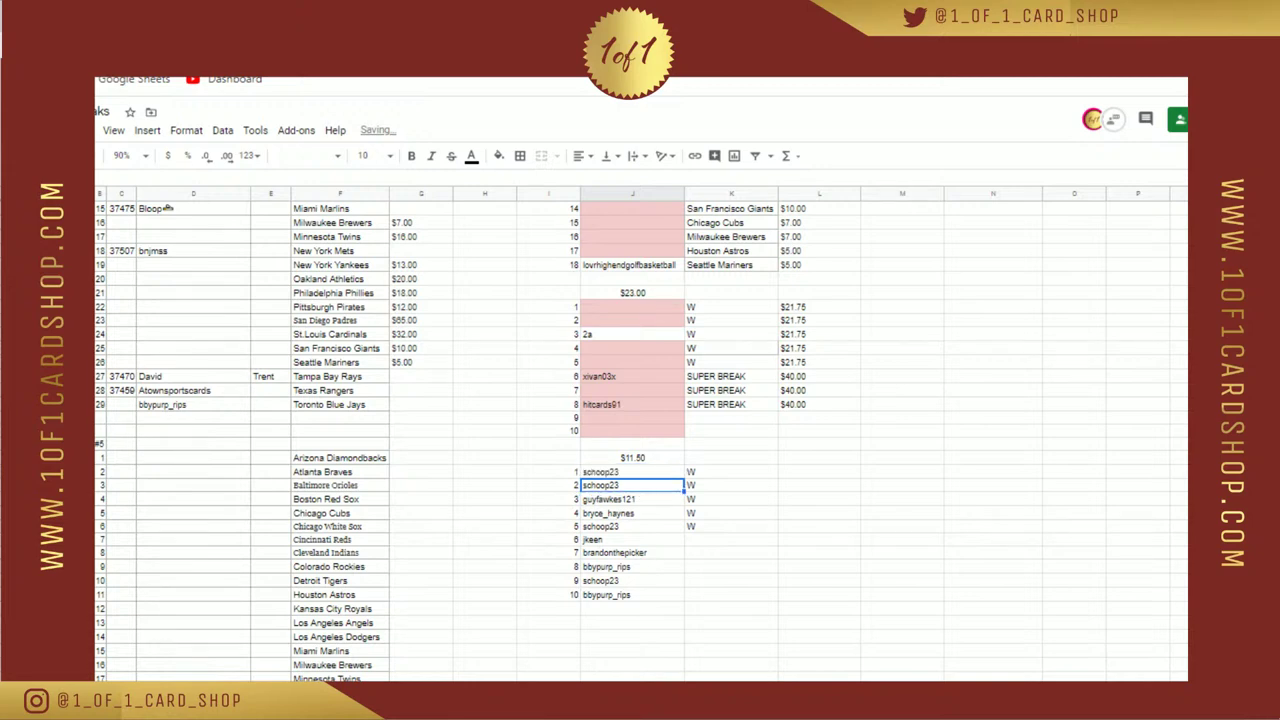
pyautogui.moveTo(633, 474); pyautogui.dragTo(623, 510)
pyautogui.hotkey('ctrl', 'c')
pyautogui.click(616, 418)
pyautogui.hotkey('ctrl', 'v')
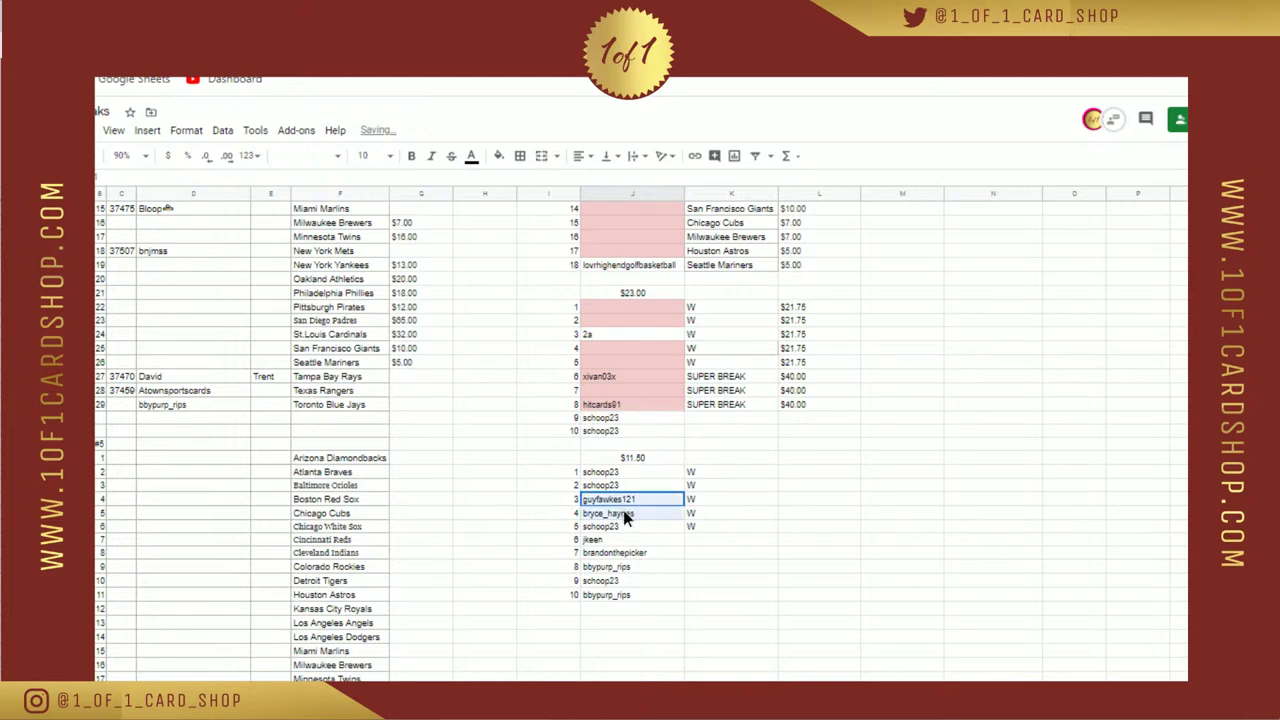
pyautogui.hotkey('ctrl', 'c')
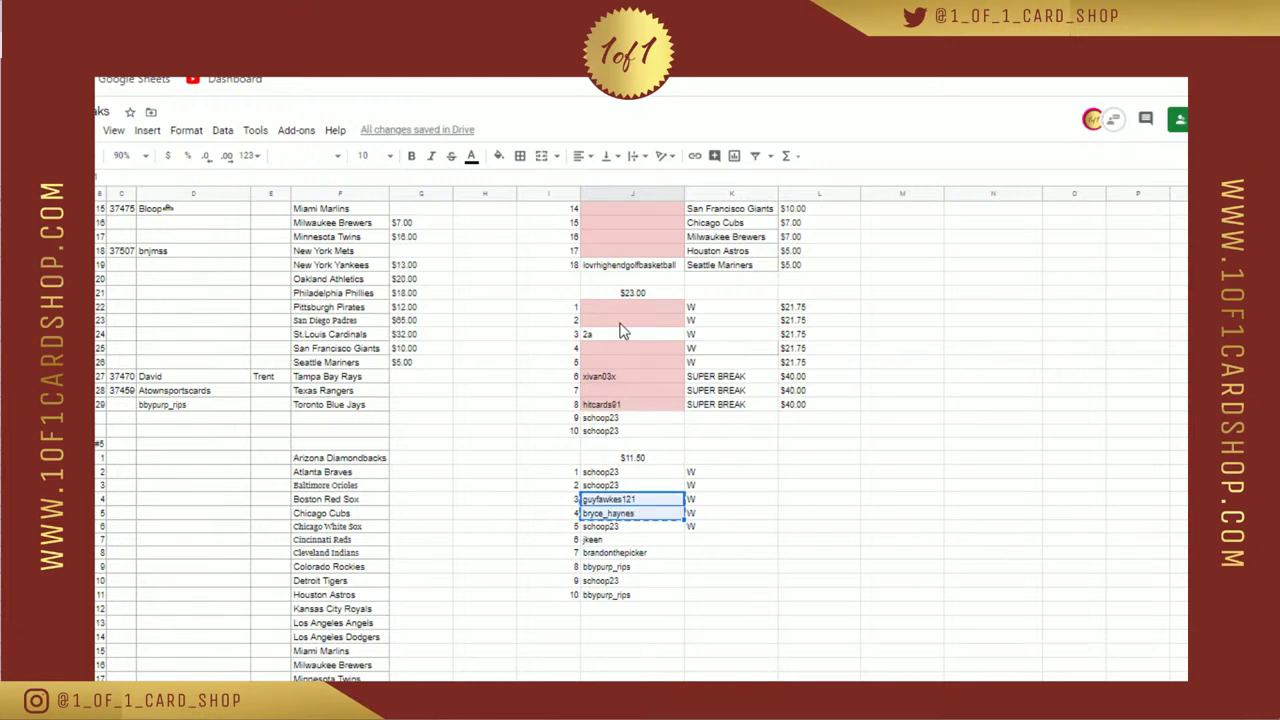
pyautogui.click(622, 307)
pyautogui.hotkey('ctrl', 'v')
pyautogui.click(617, 527)
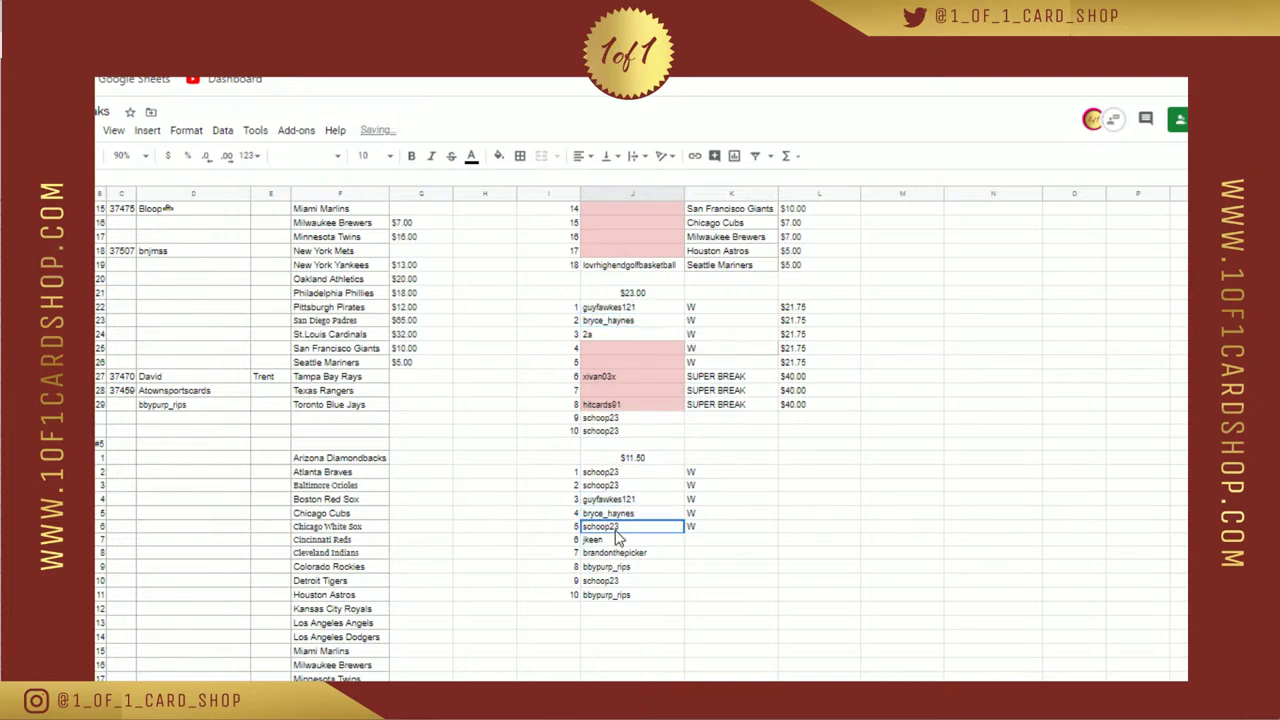
pyautogui.hotkey('ctrl', 'c')
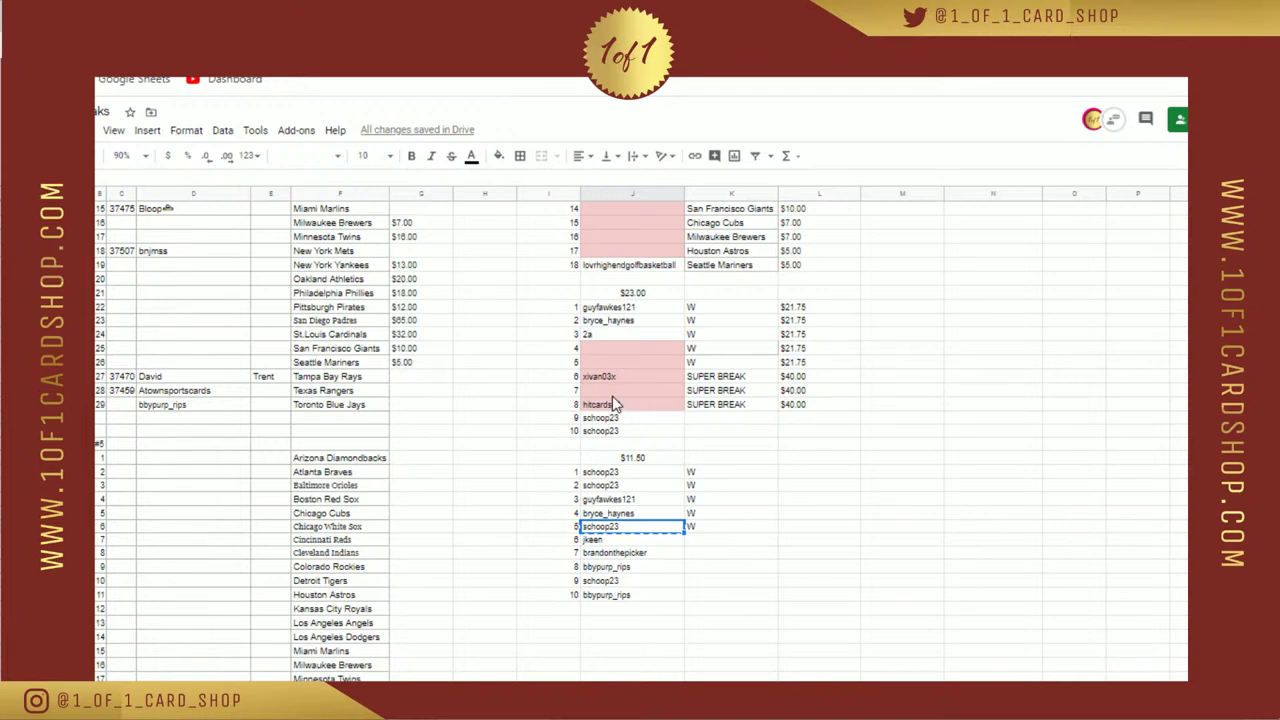
pyautogui.click(618, 391)
pyautogui.hotkey('ctrl', 'v')
pyautogui.moveTo(614, 540); pyautogui.dragTo(604, 597)
pyautogui.scroll(10, 823, 563)
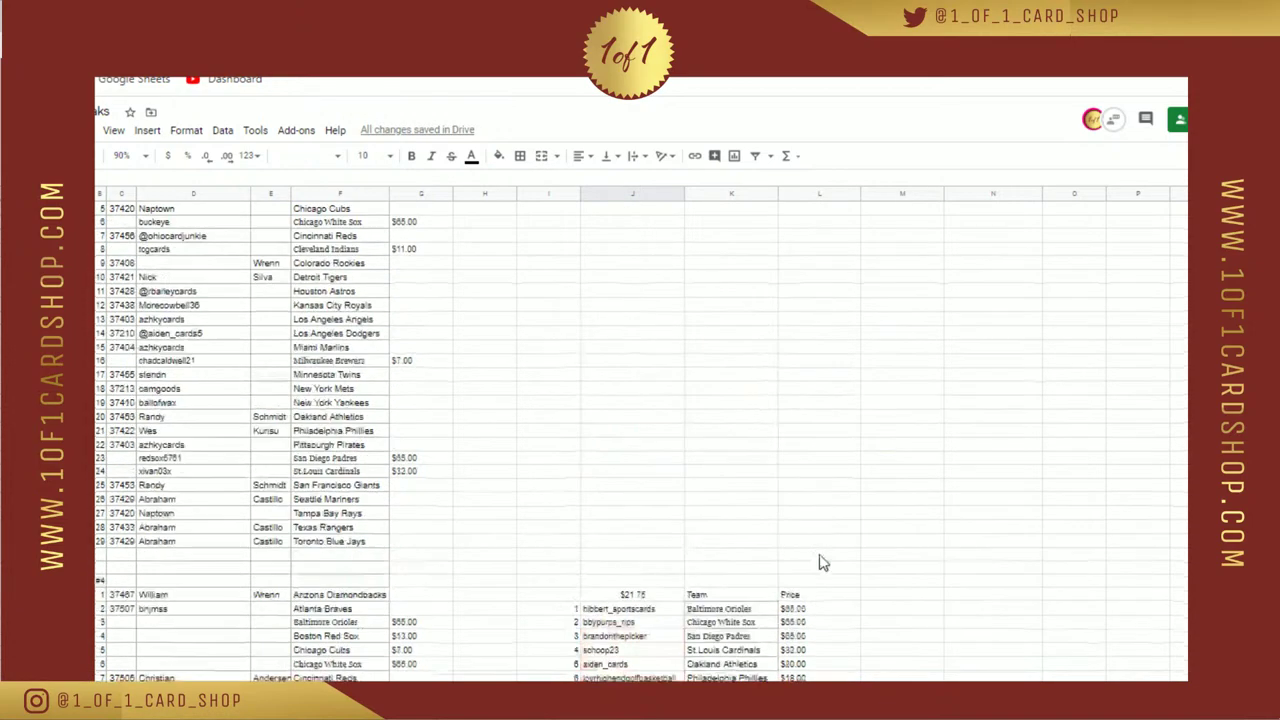
pyautogui.scroll(5, 840, 530)
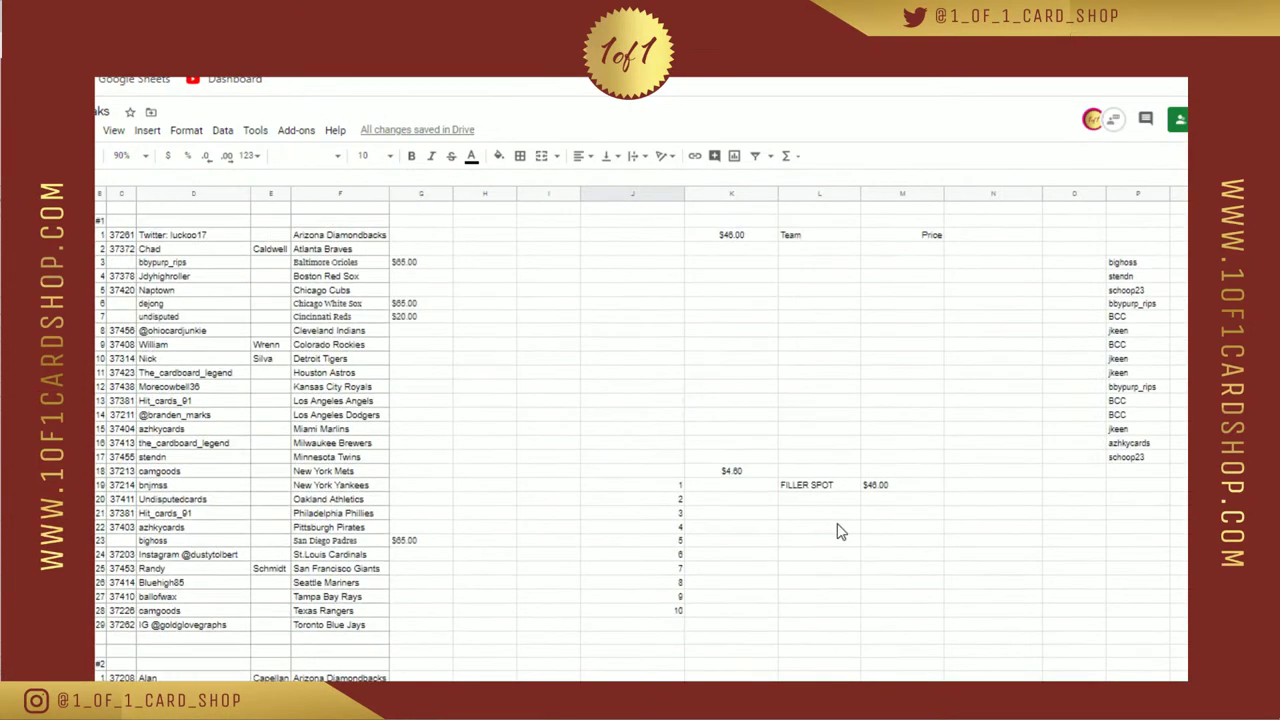
pyautogui.click(1113, 472)
pyautogui.hotkey('ctrl', 'v')
pyautogui.scroll(-15, 1128, 449)
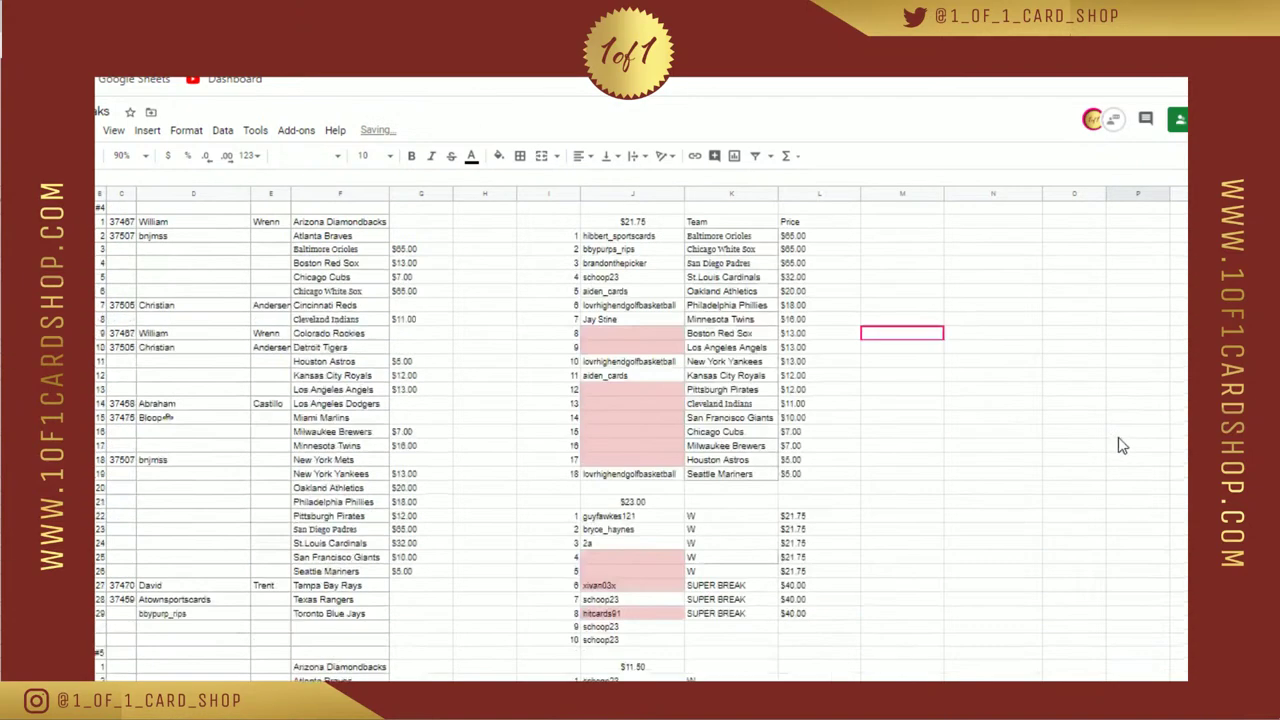
pyautogui.scroll(-1, 580, 572)
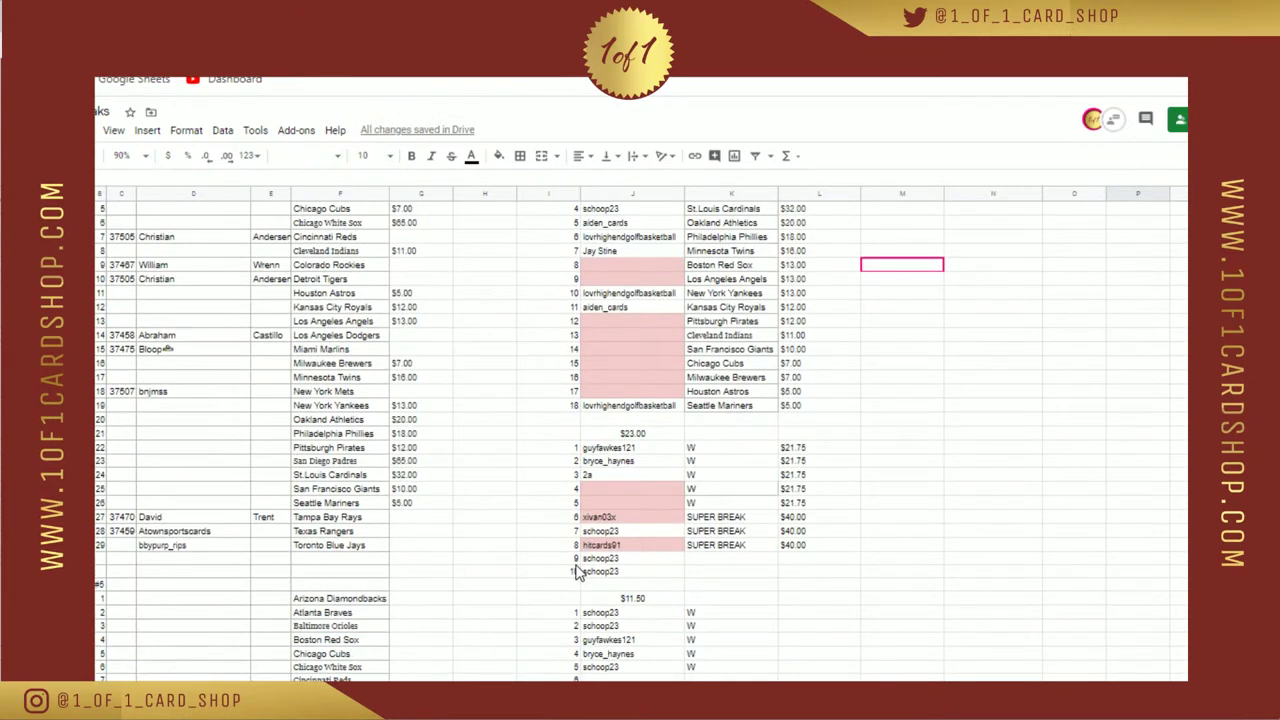
# Delete the old names from the next break list and clear its $11.50 price heading
pyautogui.moveTo(601, 614); pyautogui.dragTo(610, 677)
pyautogui.press('Delete')
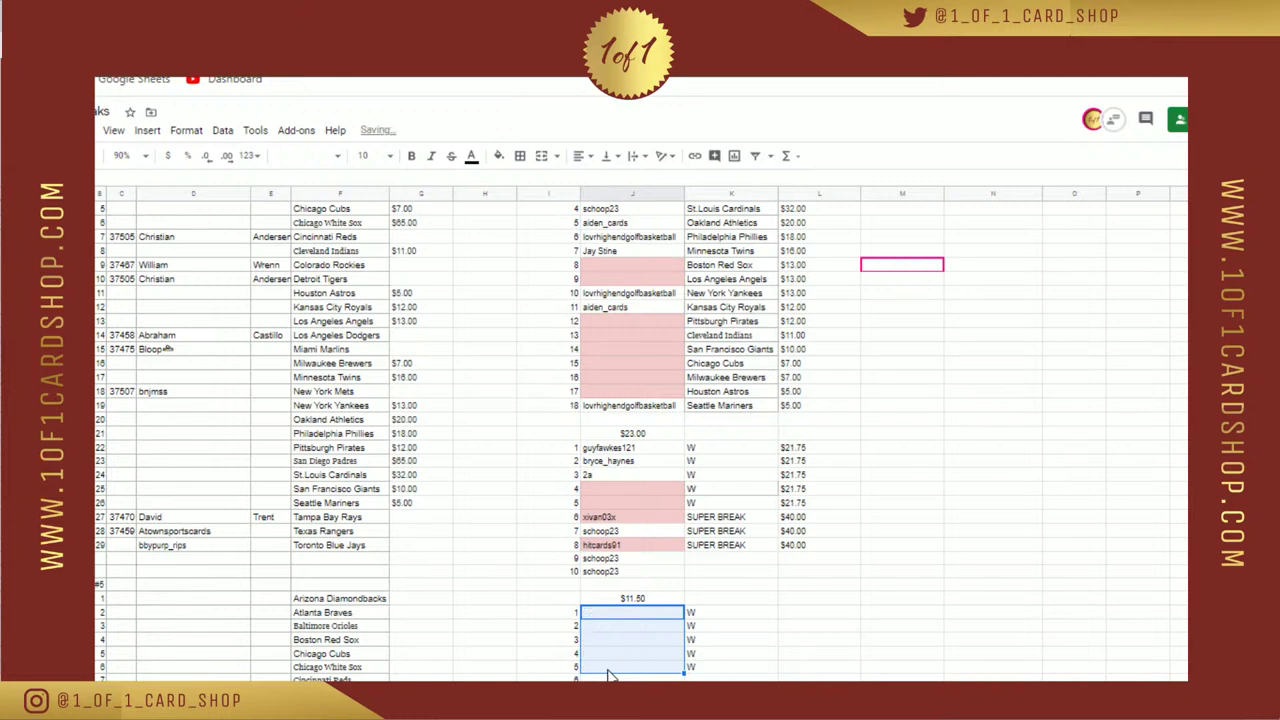
pyautogui.press('Up')
pyautogui.press('Delete')
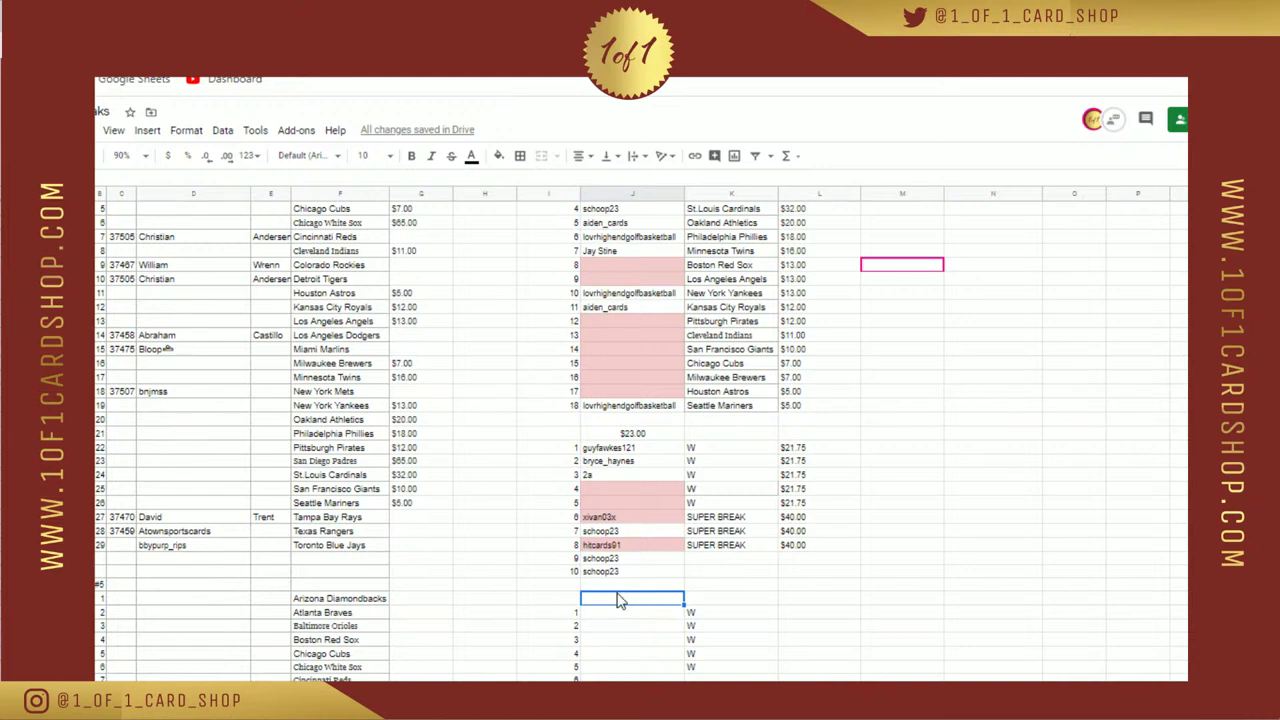
pyautogui.click(605, 517)
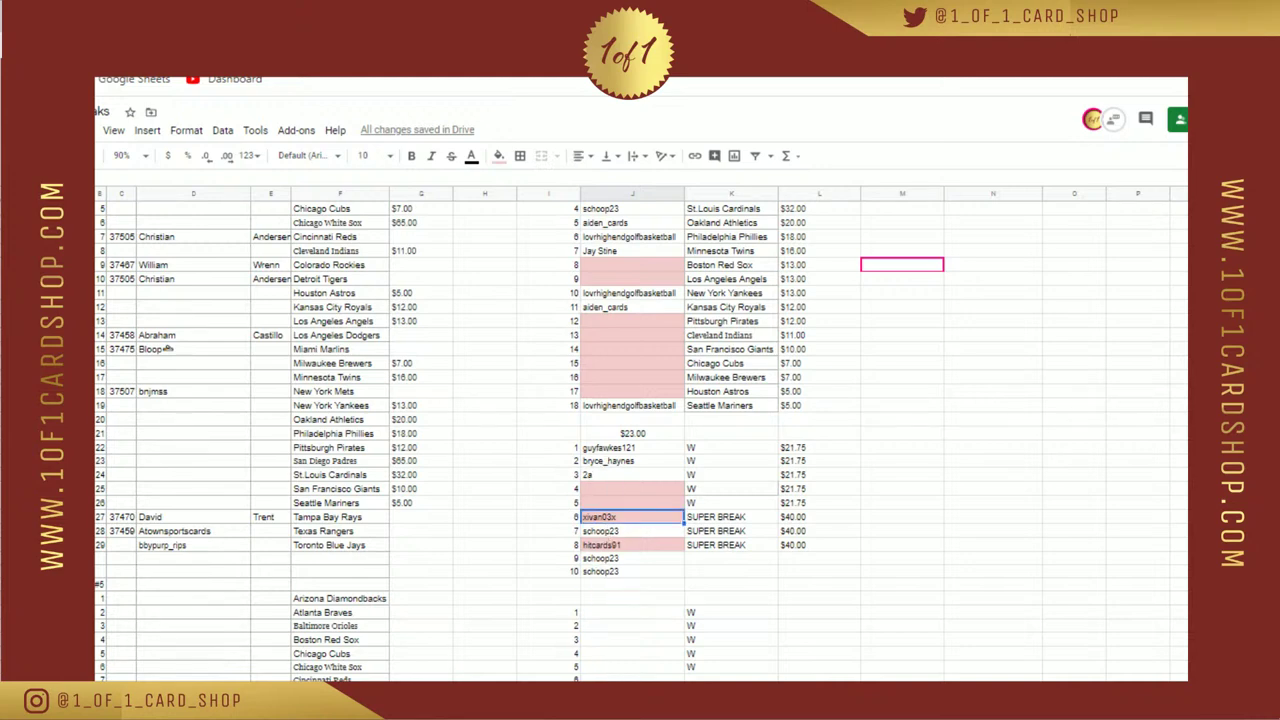
pyautogui.click(499, 155)
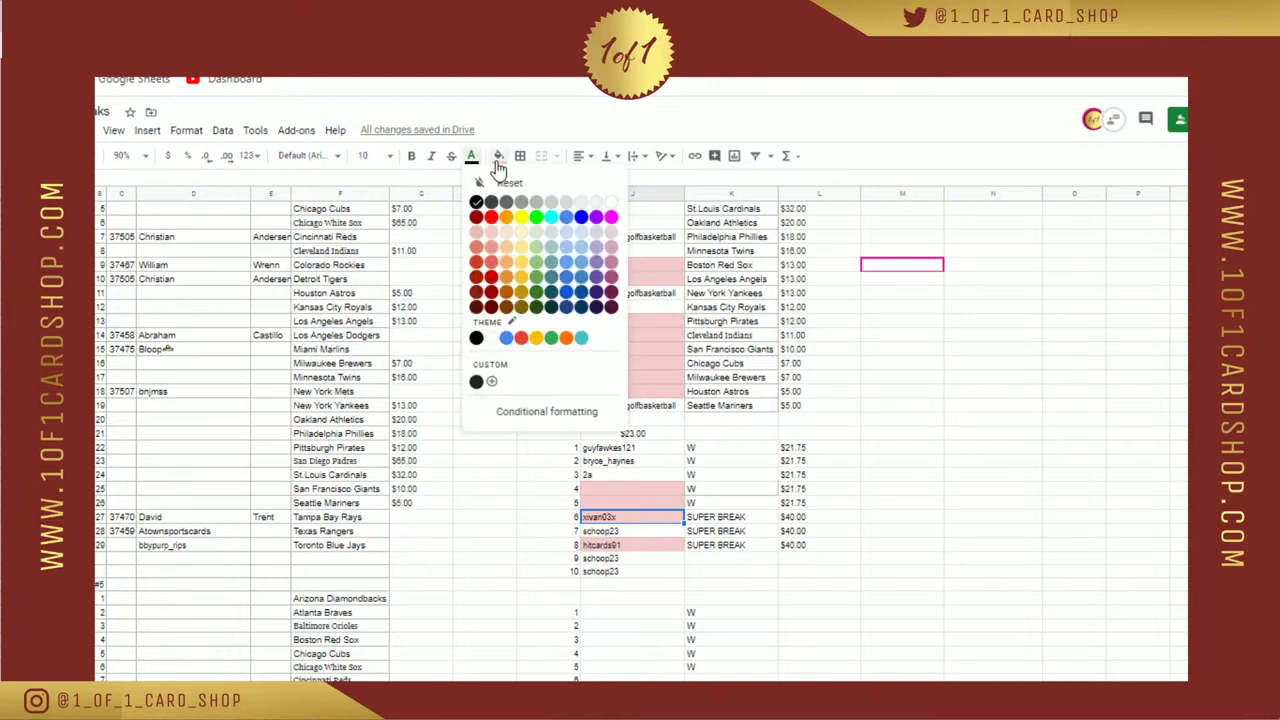
pyautogui.click(513, 178)
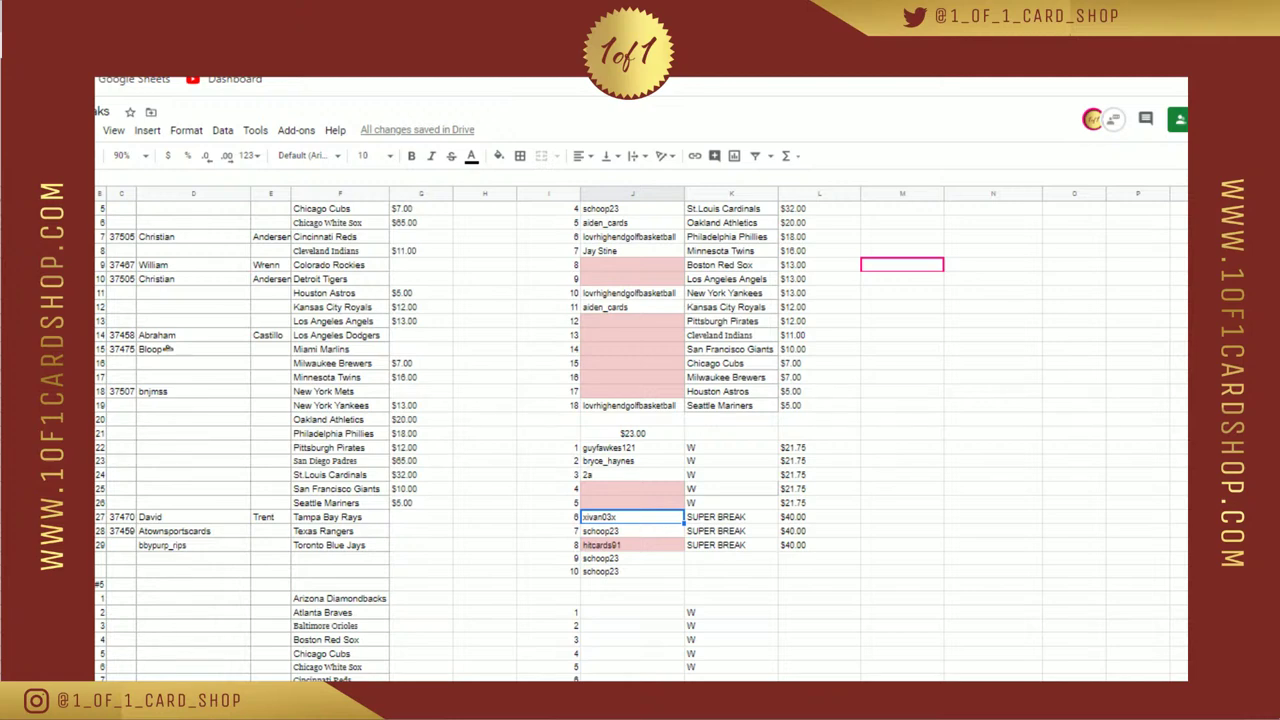
pyautogui.click(600, 546)
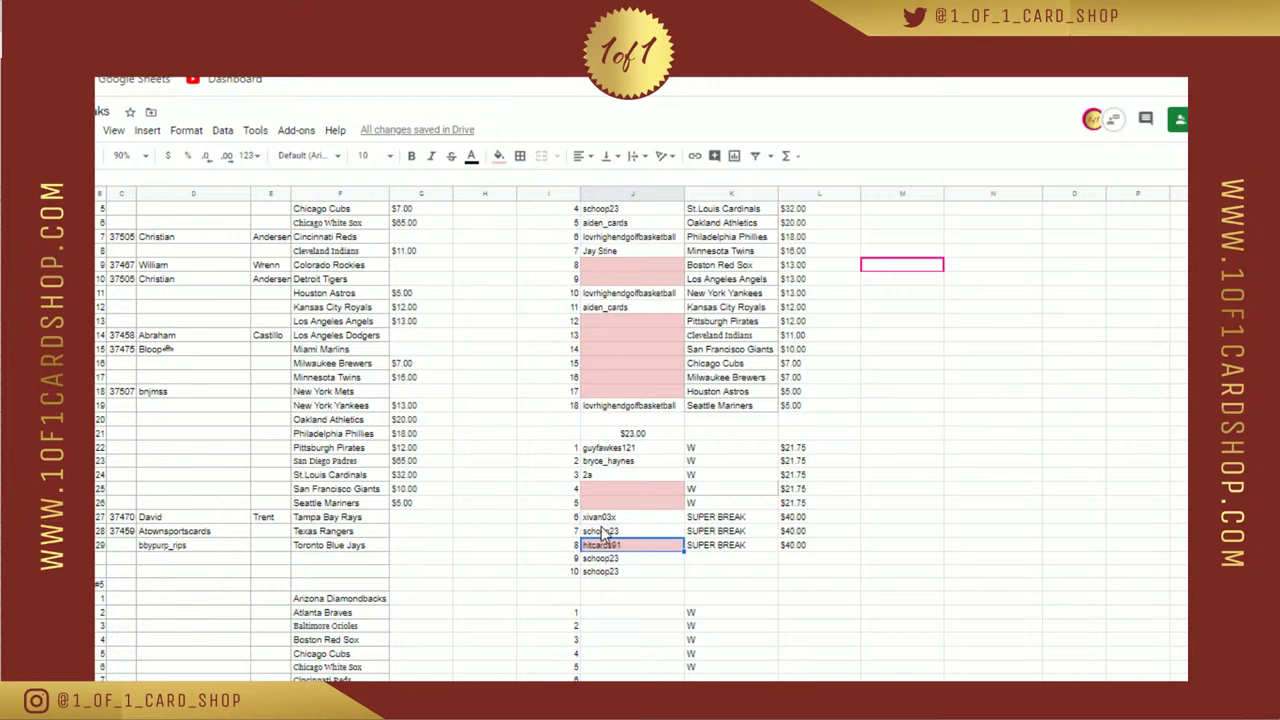
pyautogui.click(497, 156)
pyautogui.click(536, 183)
pyautogui.click(765, 532)
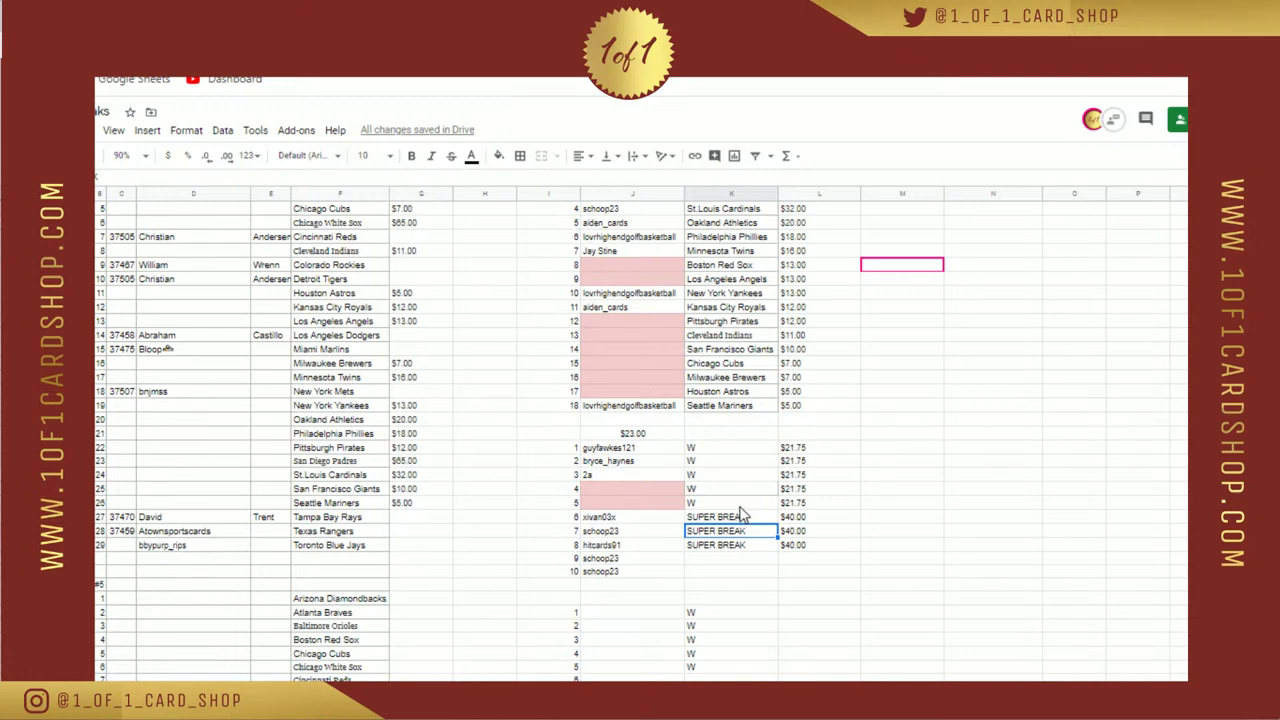
pyautogui.moveTo(648, 498); pyautogui.dragTo(660, 530)
pyautogui.click(658, 516)
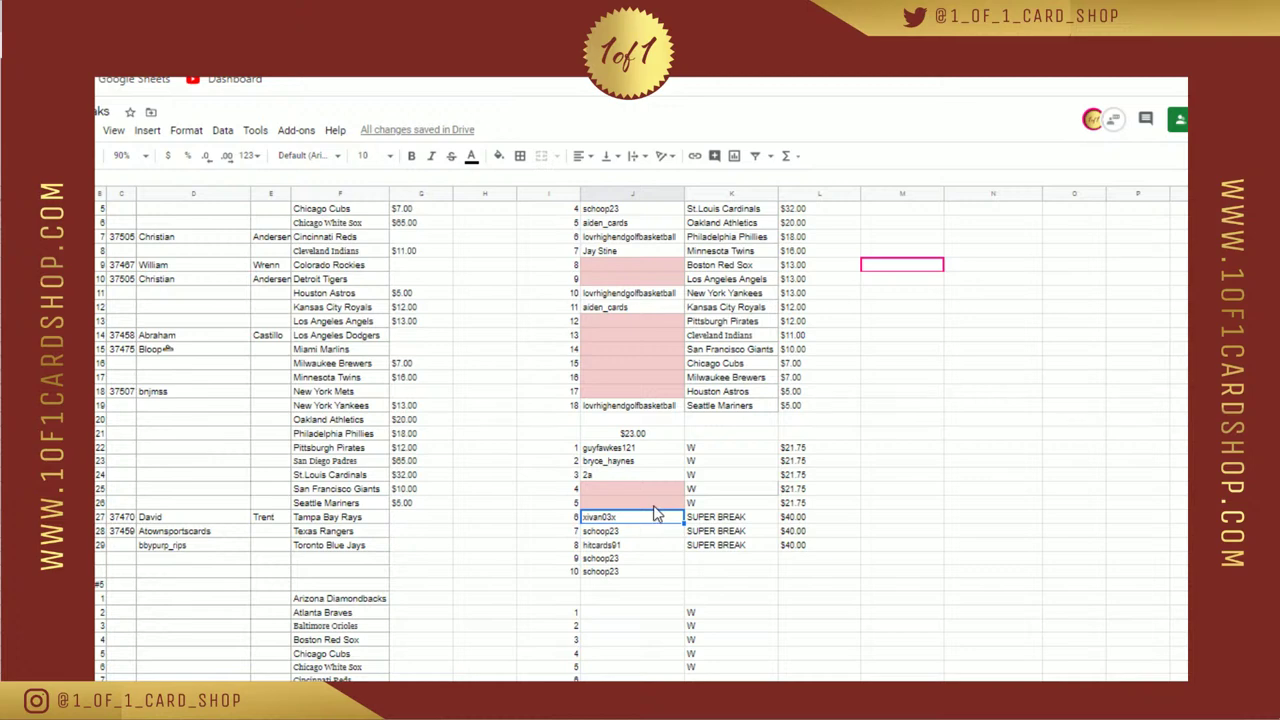
pyautogui.click(651, 491)
pyautogui.write('knu')
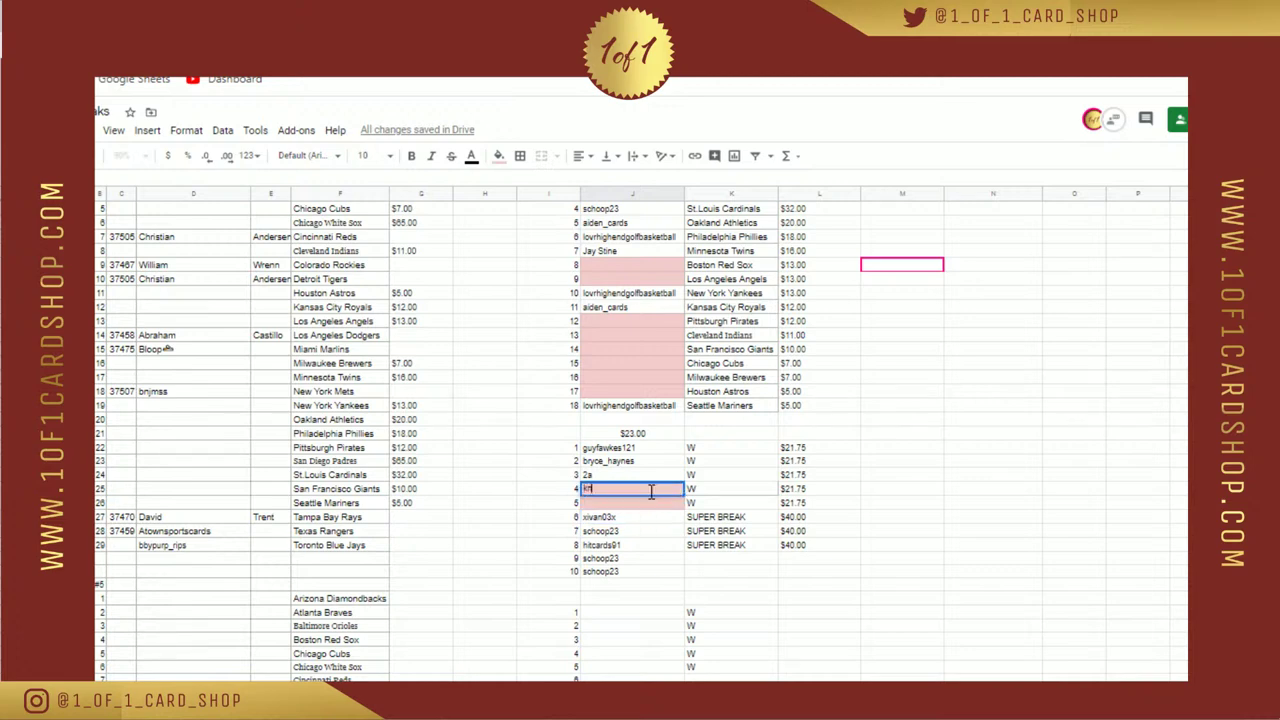
pyautogui.write('_card757')
pyautogui.press('Return')
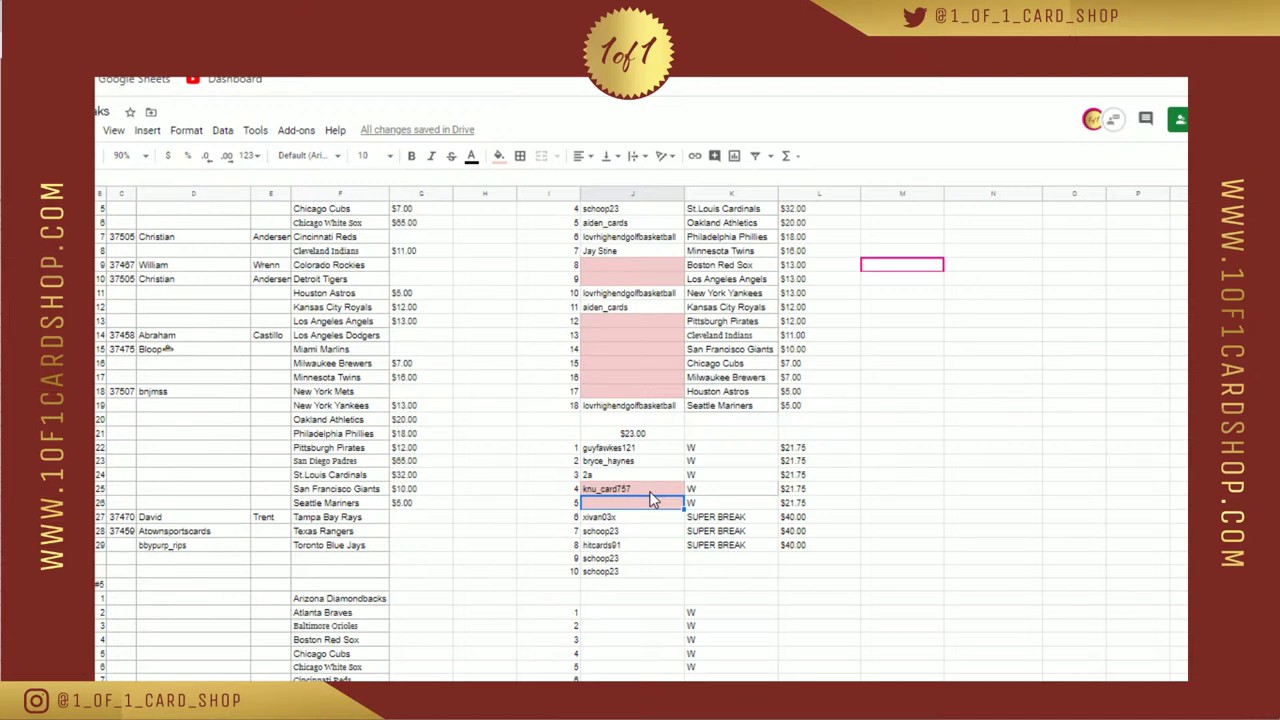
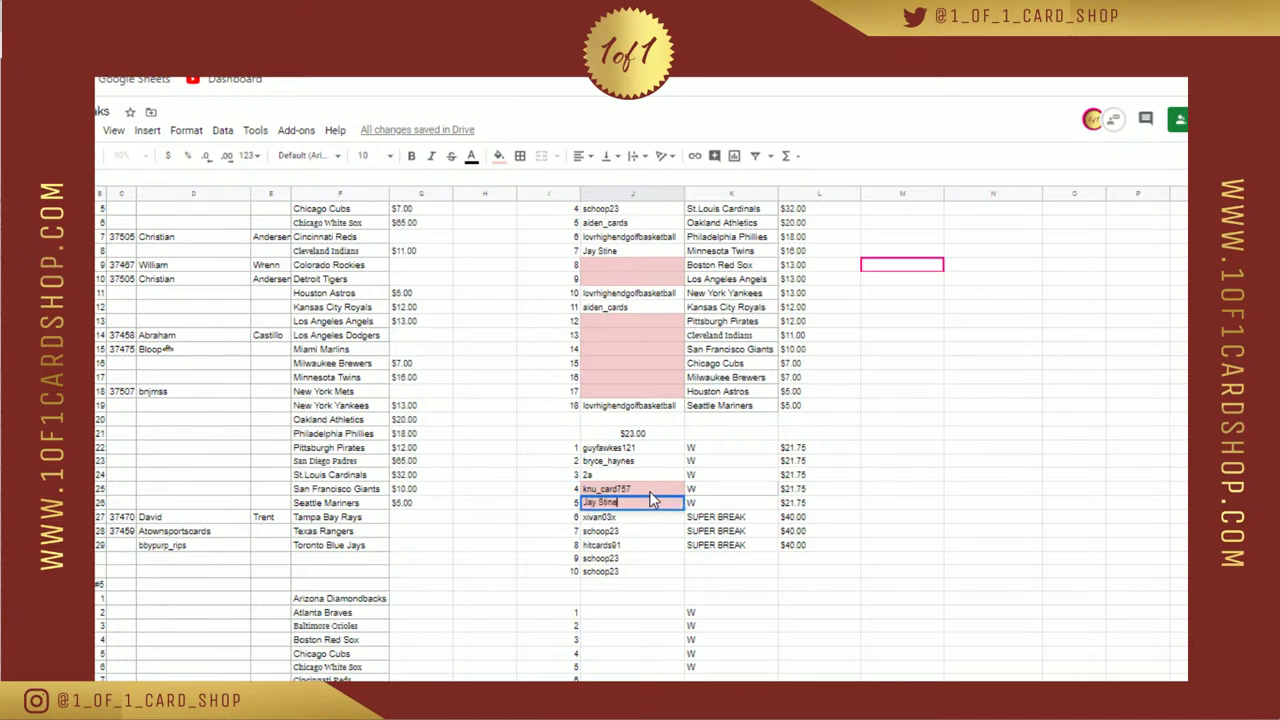
pyautogui.press('Return')
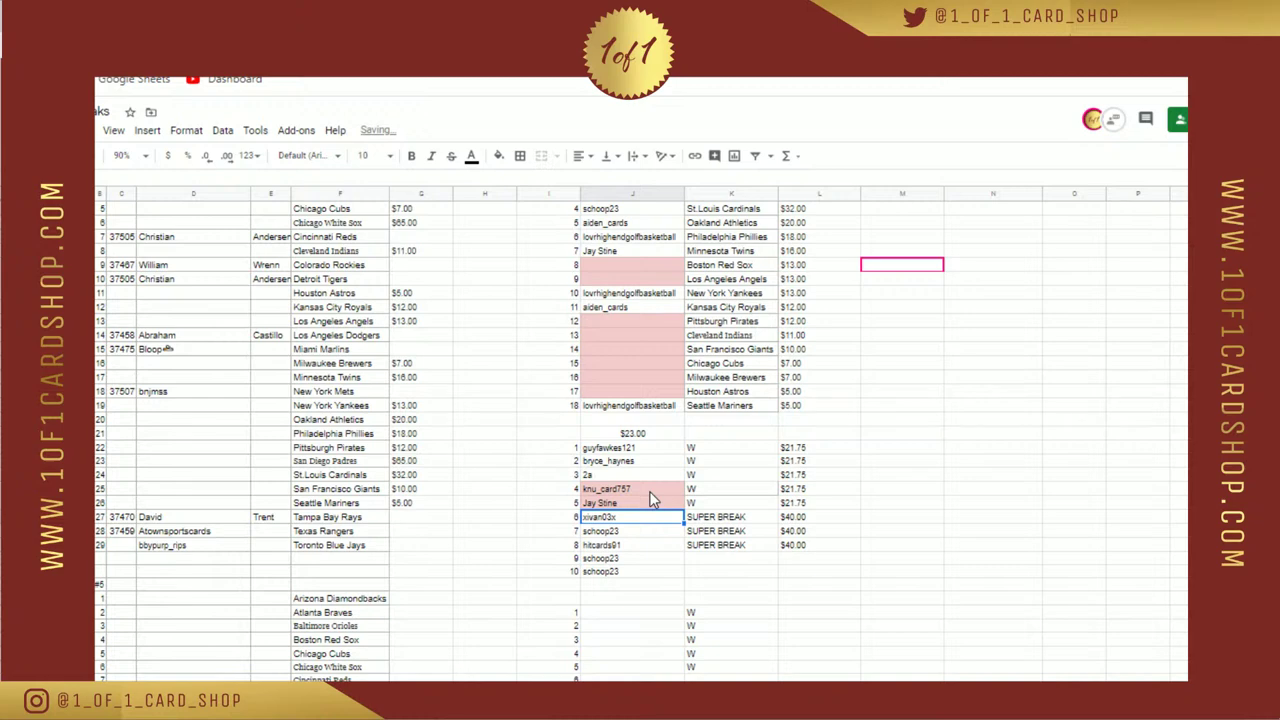
pyautogui.click(650, 492)
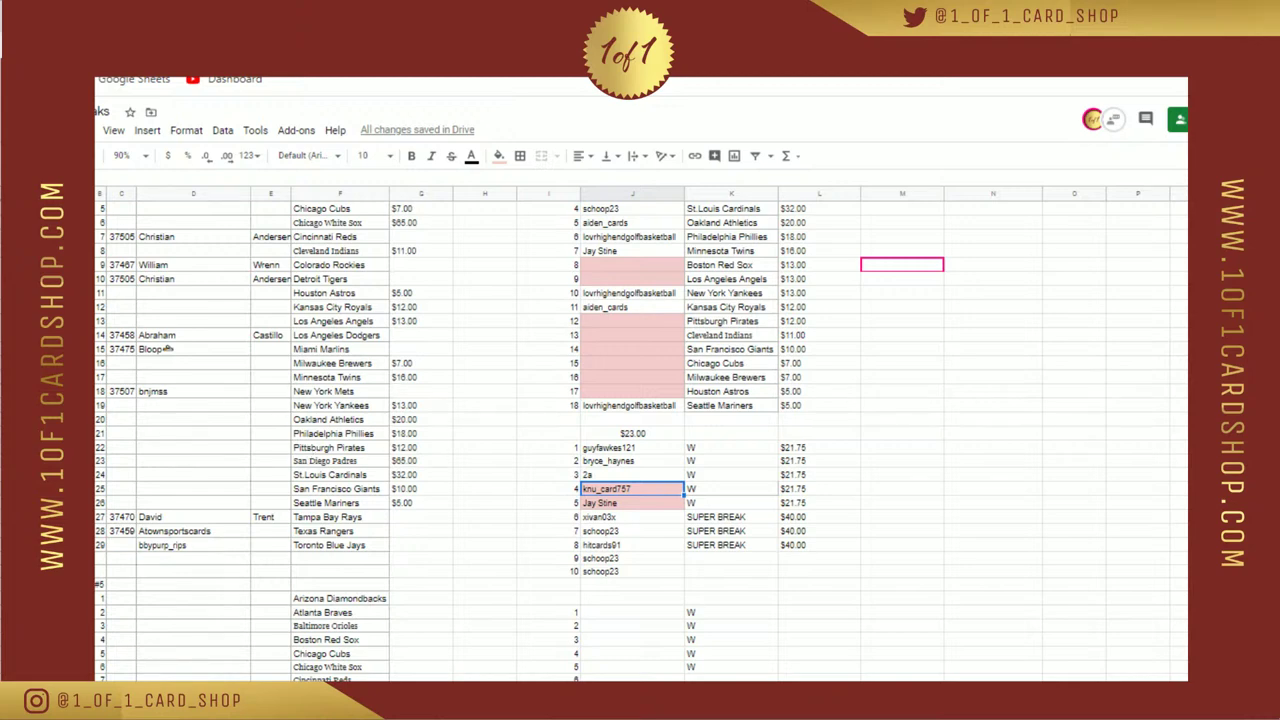
pyautogui.moveTo(572, 448); pyautogui.dragTo(541, 456)
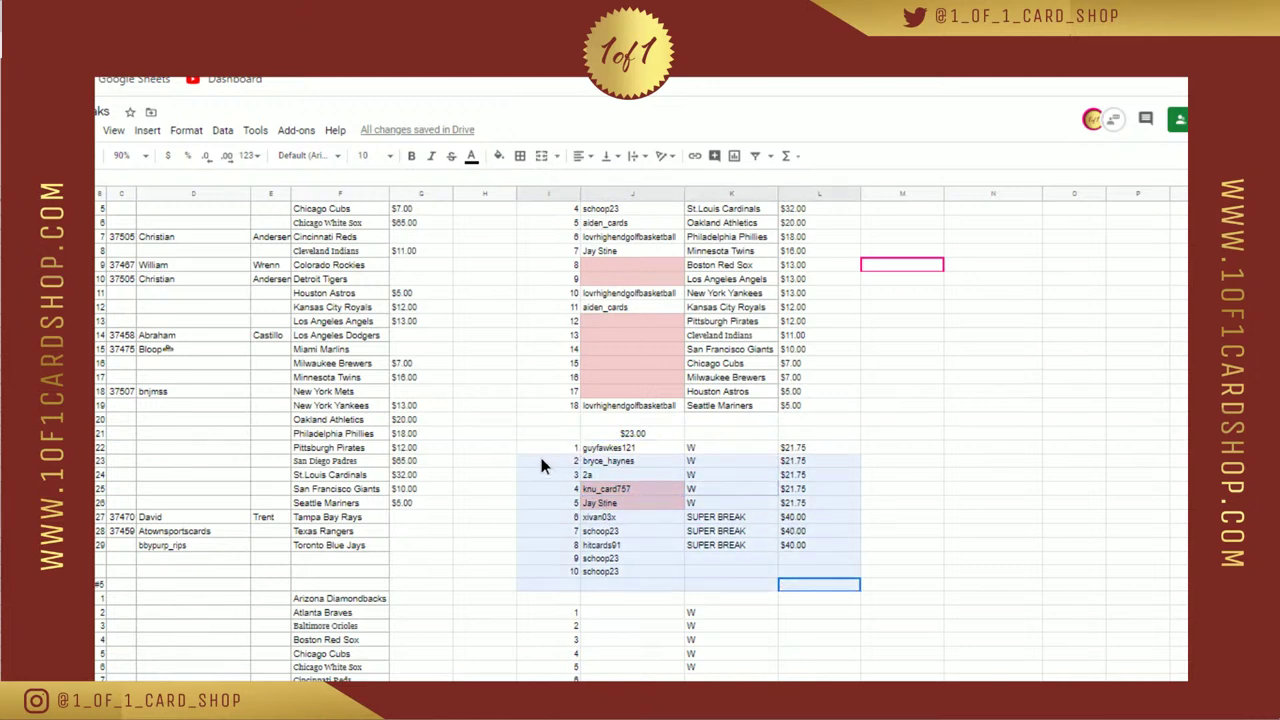
pyautogui.click(528, 437)
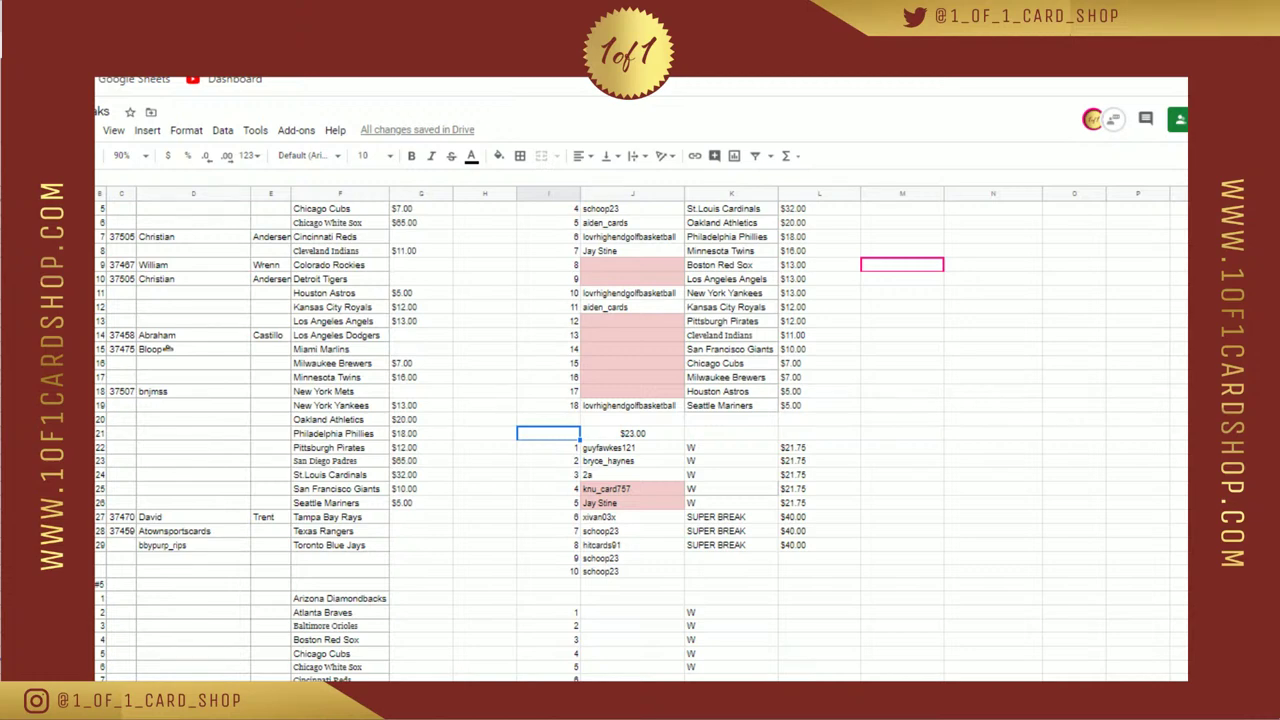
pyautogui.click(608, 503)
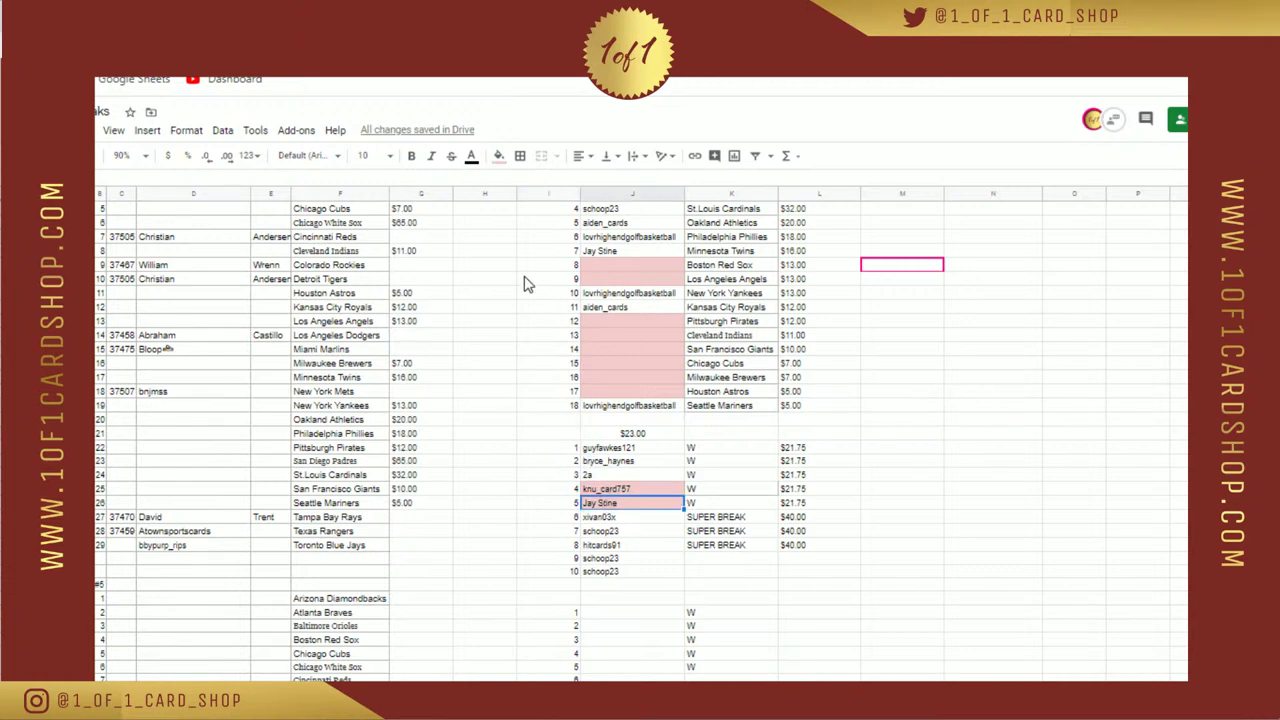
pyautogui.click(498, 157)
pyautogui.click(517, 200)
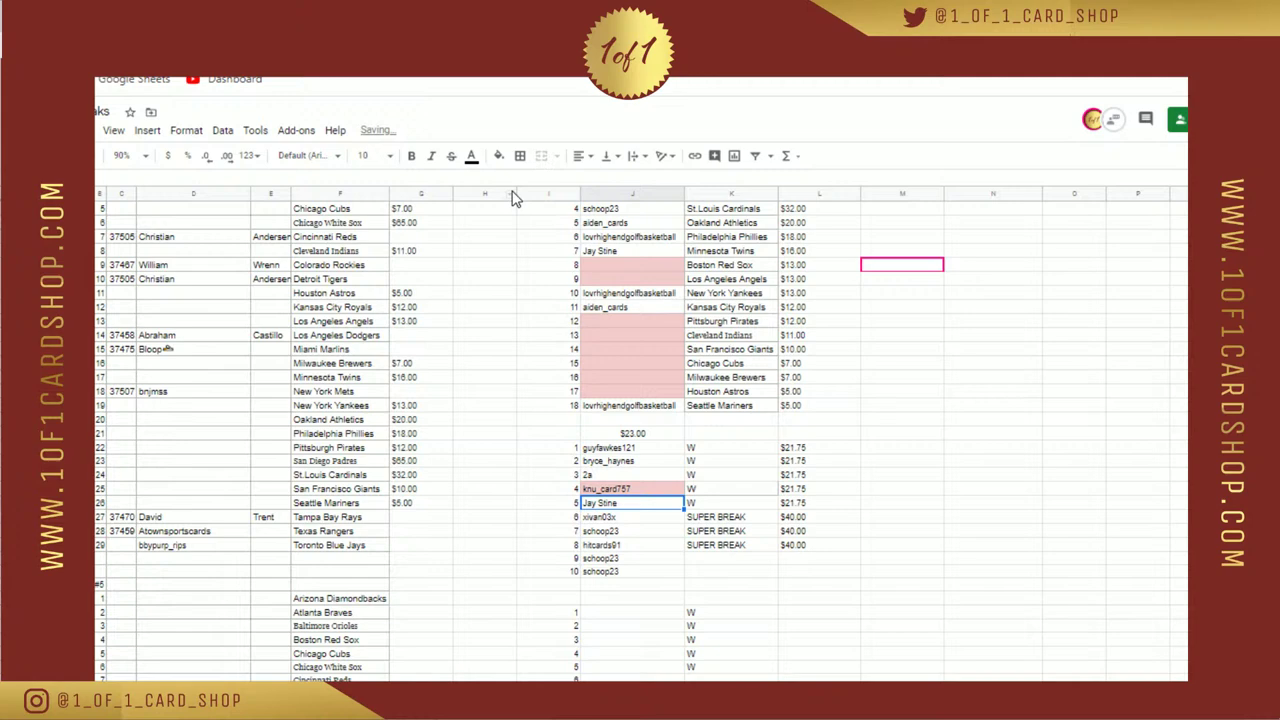
pyautogui.click(462, 252)
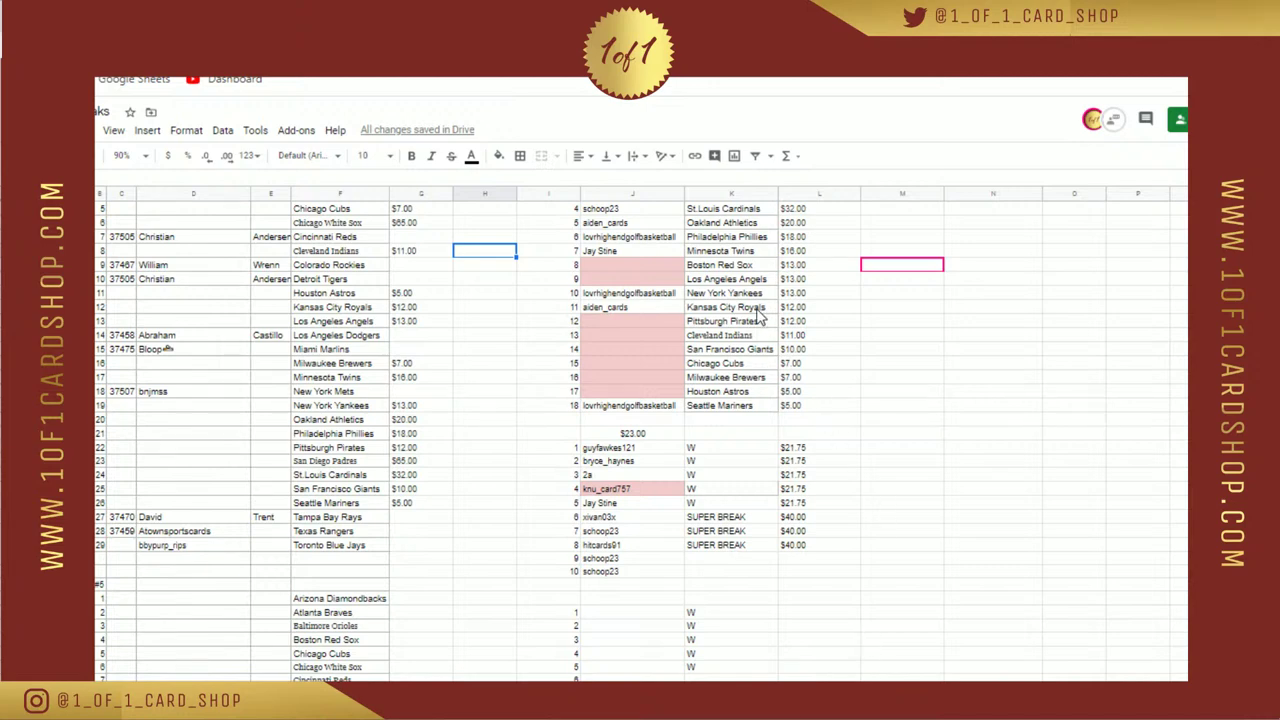
pyautogui.moveTo(714, 318); pyautogui.dragTo(716, 391)
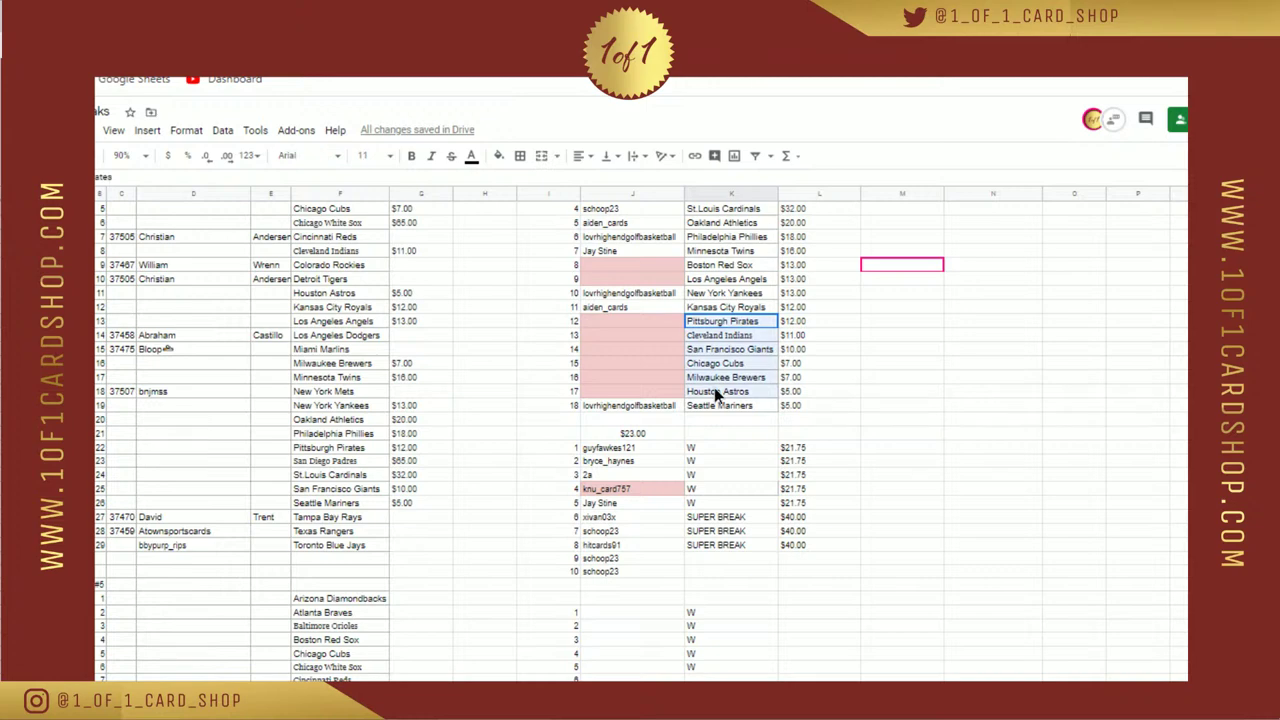
pyautogui.scroll(2, 715, 392)
pyautogui.scroll(-2, 714, 392)
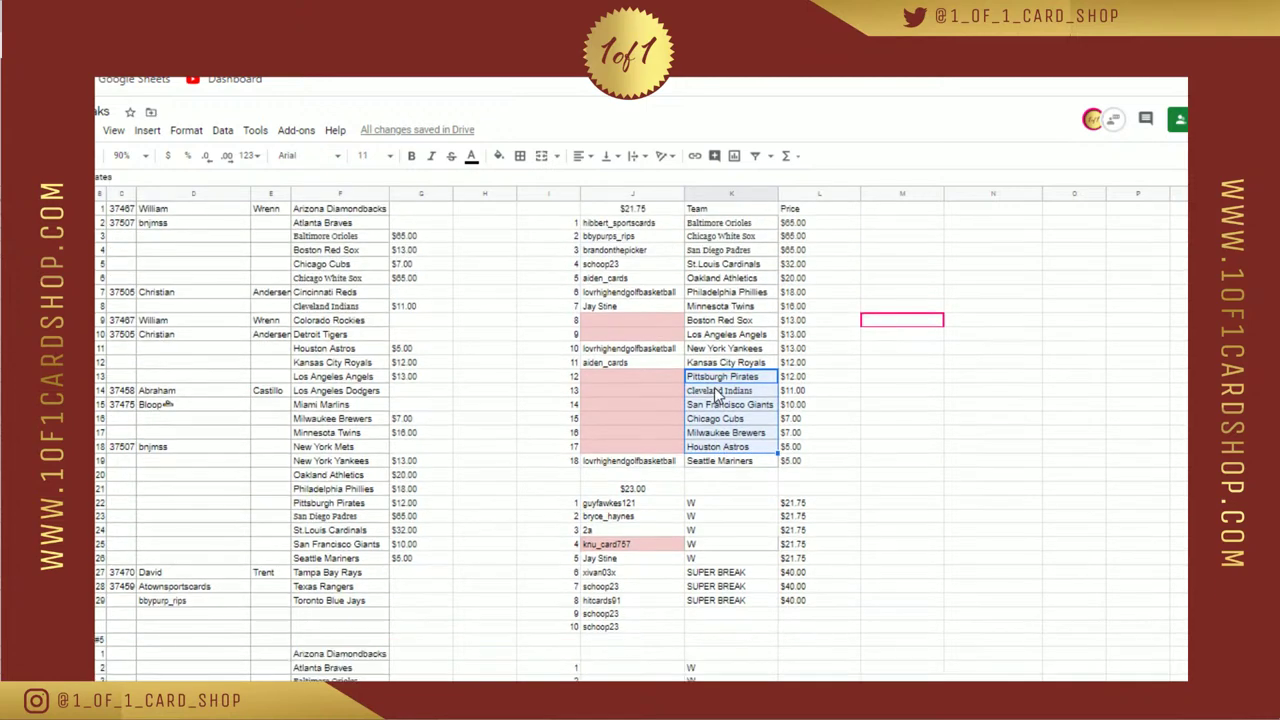
pyautogui.scroll(1, 700, 360)
pyautogui.click(590, 409)
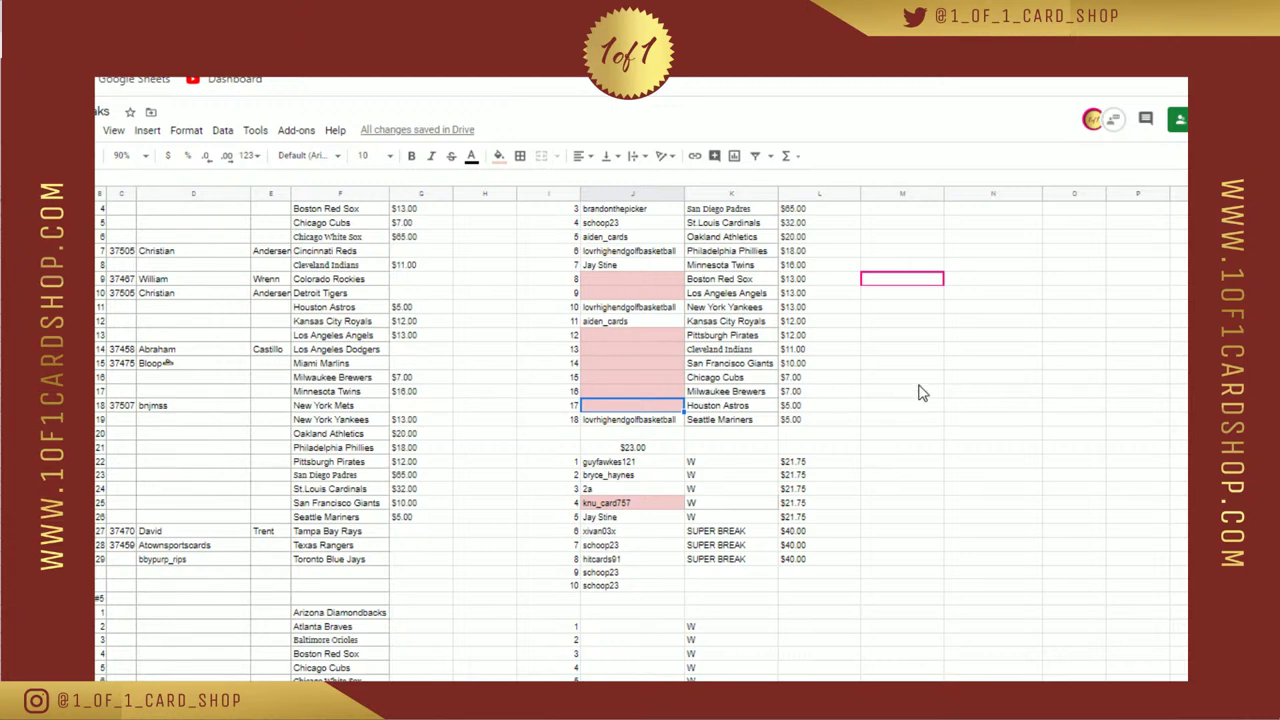
pyautogui.click(628, 462)
pyautogui.moveTo(628, 462); pyautogui.dragTo(650, 592)
pyautogui.hotkey('ctrl', 'c')
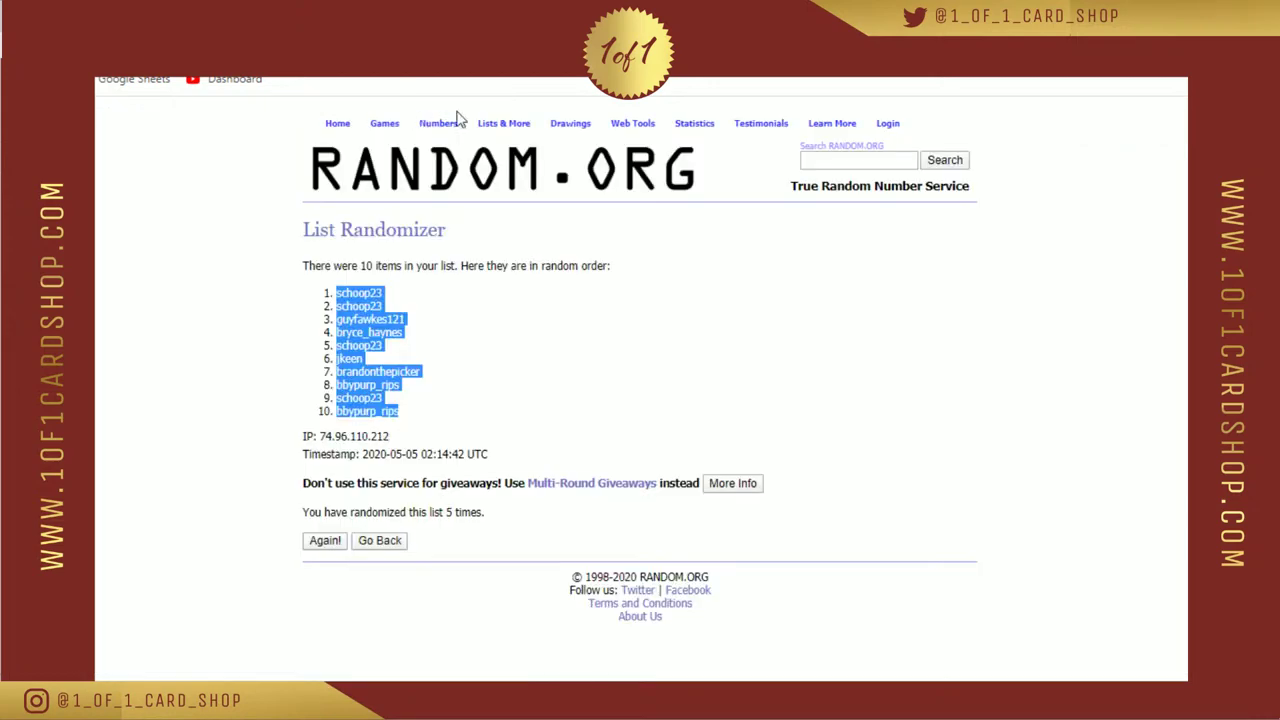
# Paste the ten usernames into a blank List Randomizer form
pyautogui.moveTo(490, 123)
pyautogui.click(512, 142)
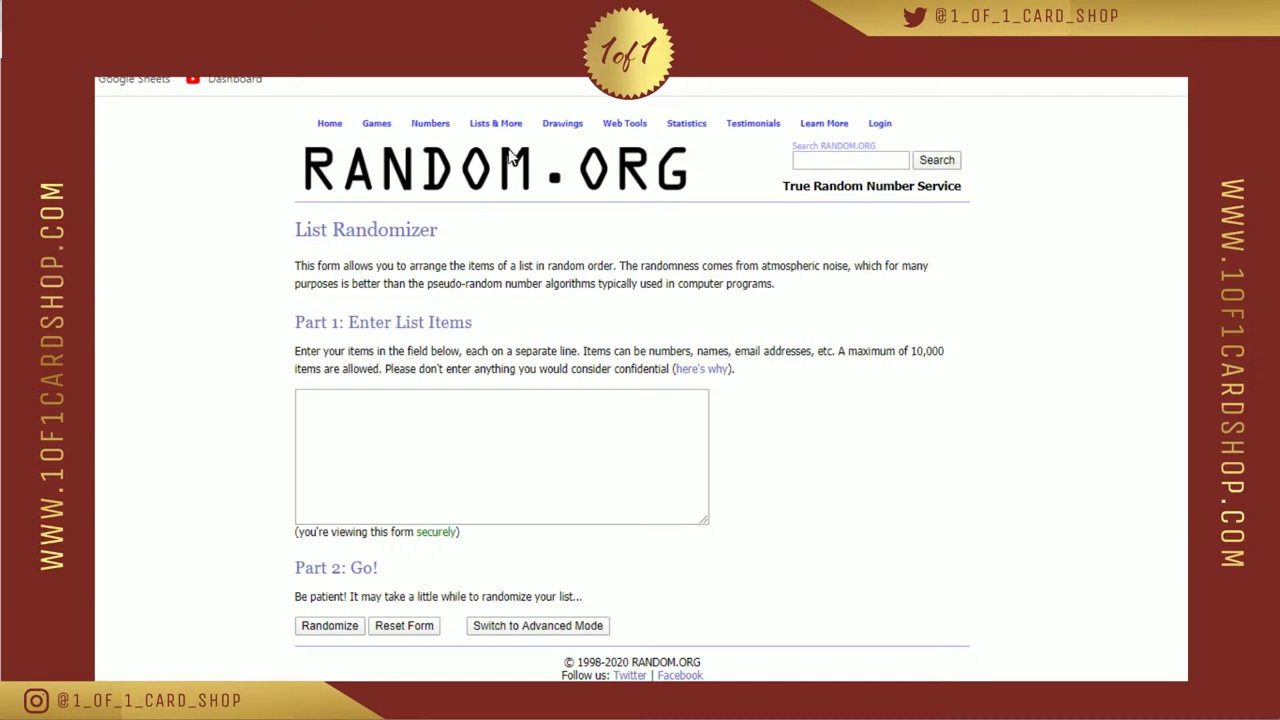
pyautogui.click(359, 434)
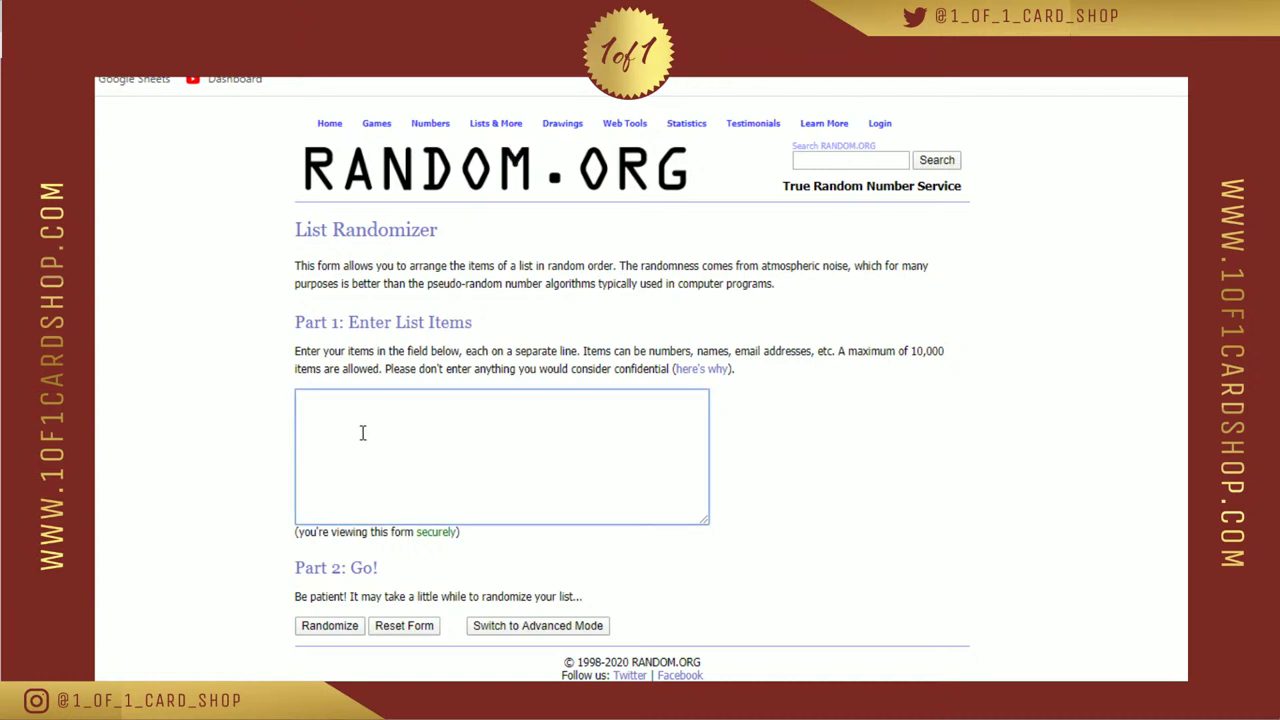
pyautogui.hotkey('ctrl', 'v')
pyautogui.click(340, 624)
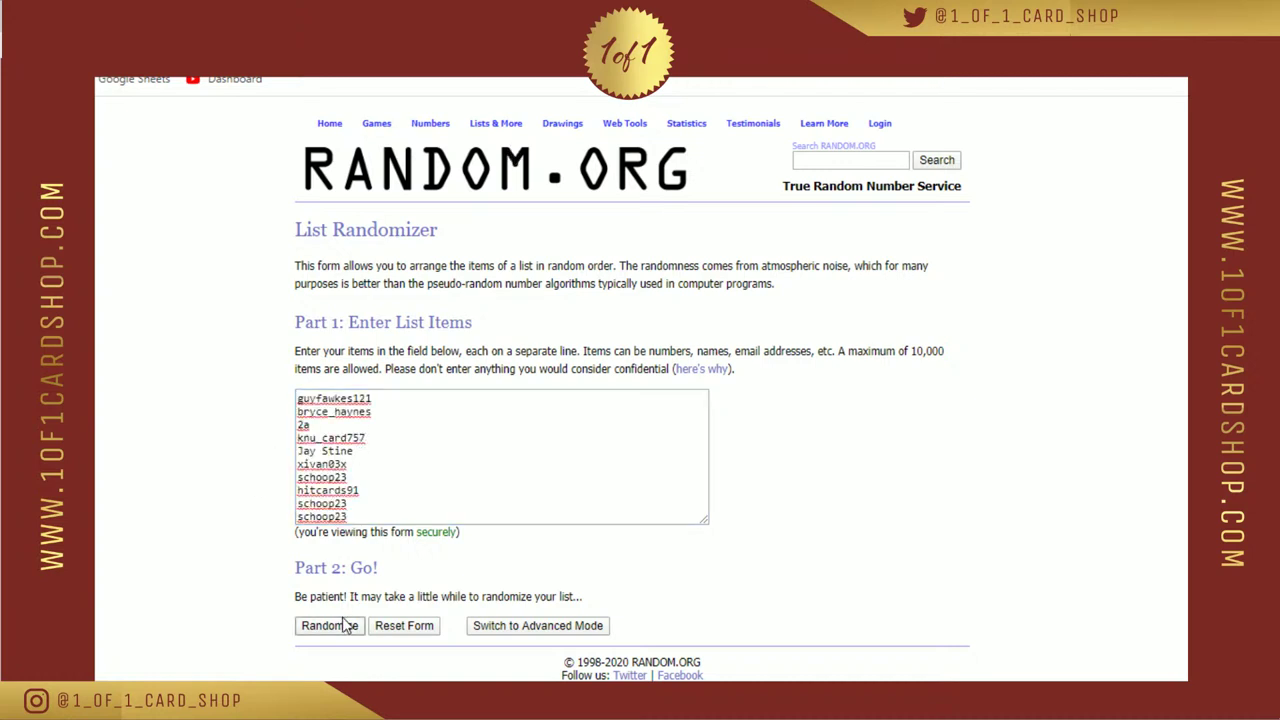
pyautogui.click(324, 512)
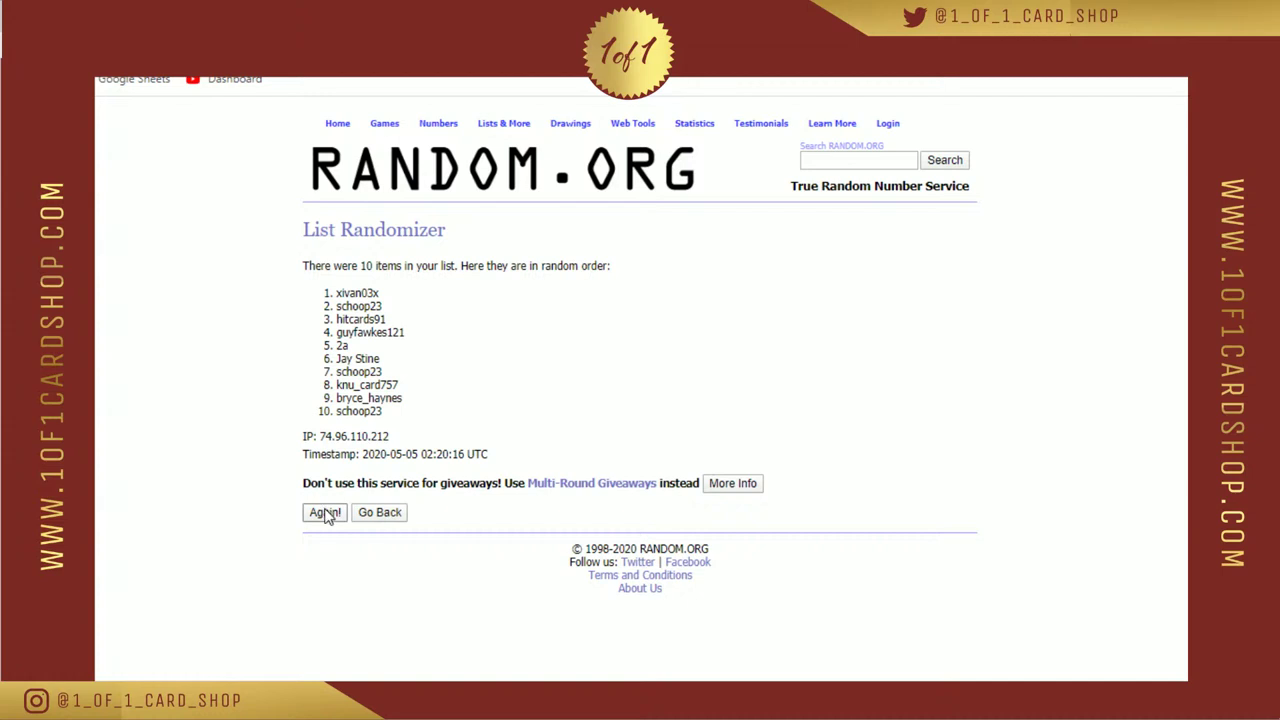
pyautogui.click(324, 542)
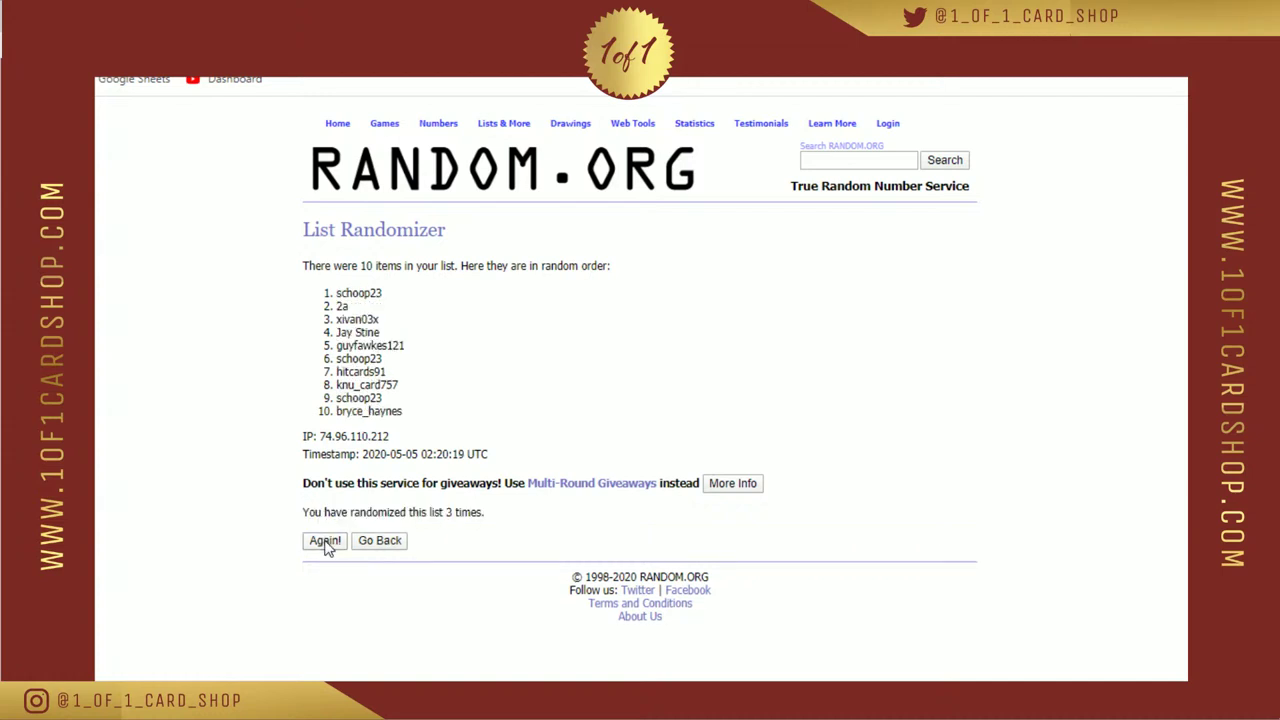
pyautogui.click(325, 541)
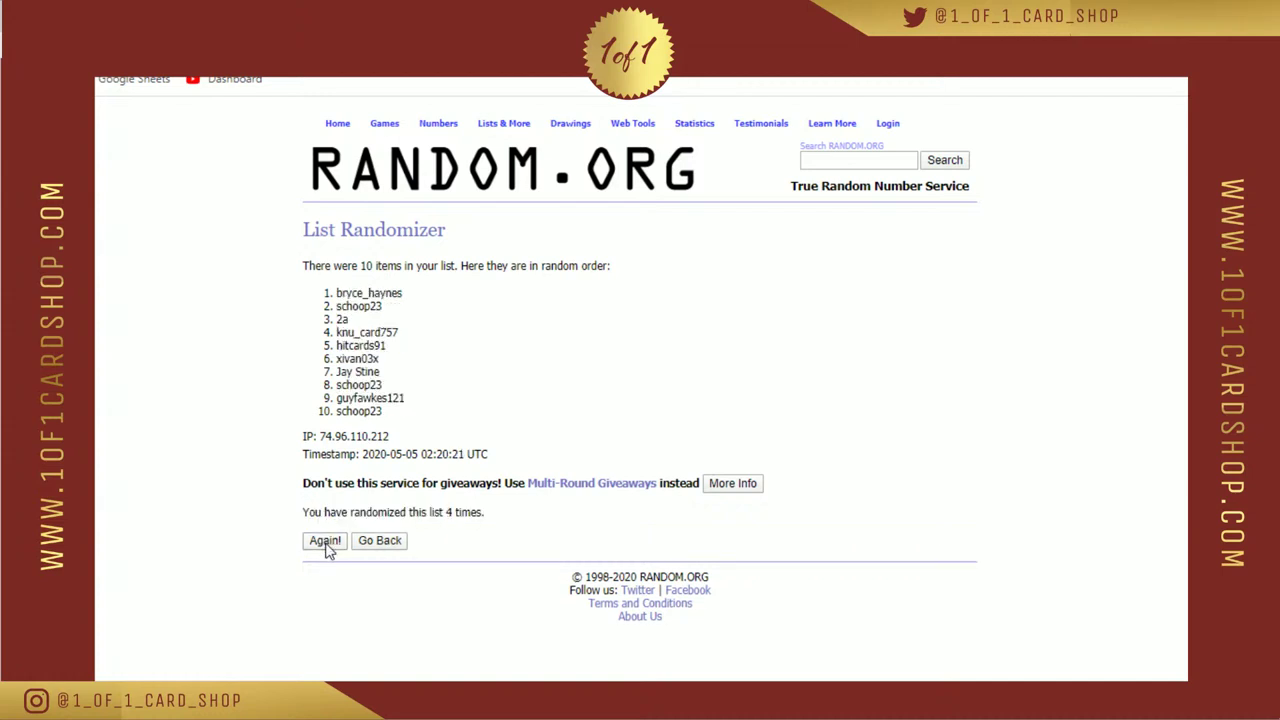
pyautogui.click(326, 542)
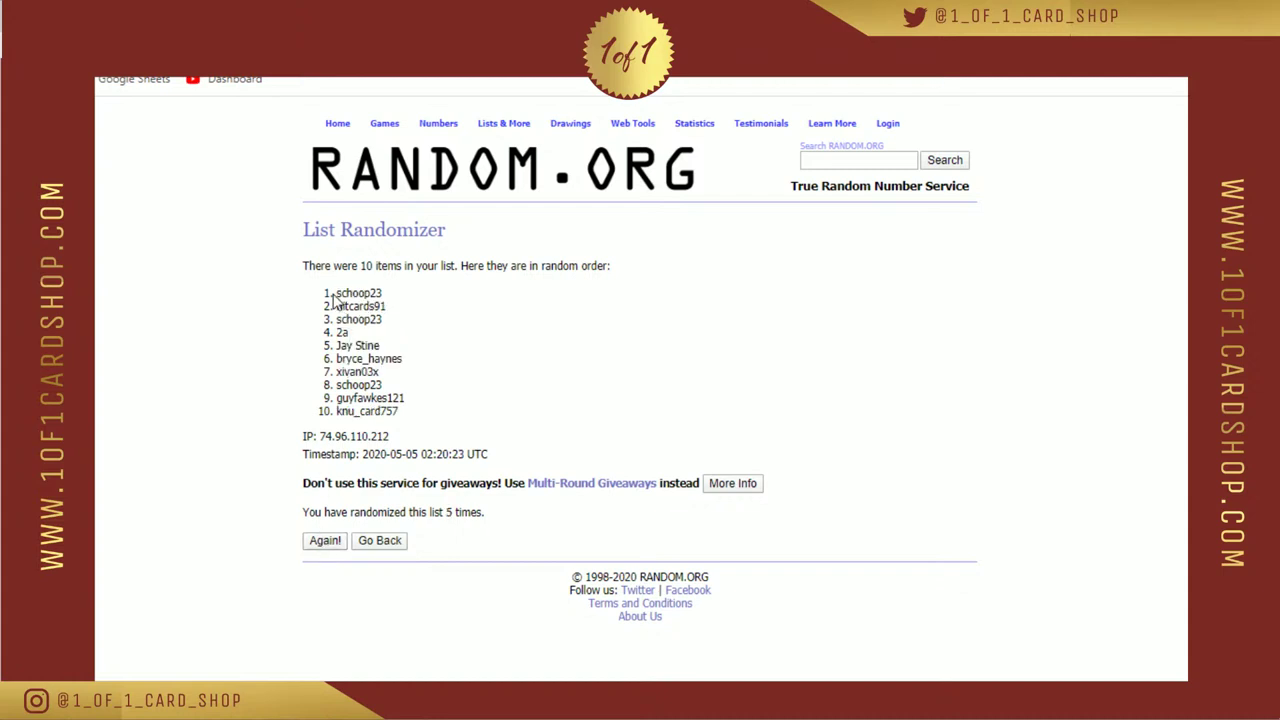
pyautogui.moveTo(404, 412); pyautogui.dragTo(307, 301)
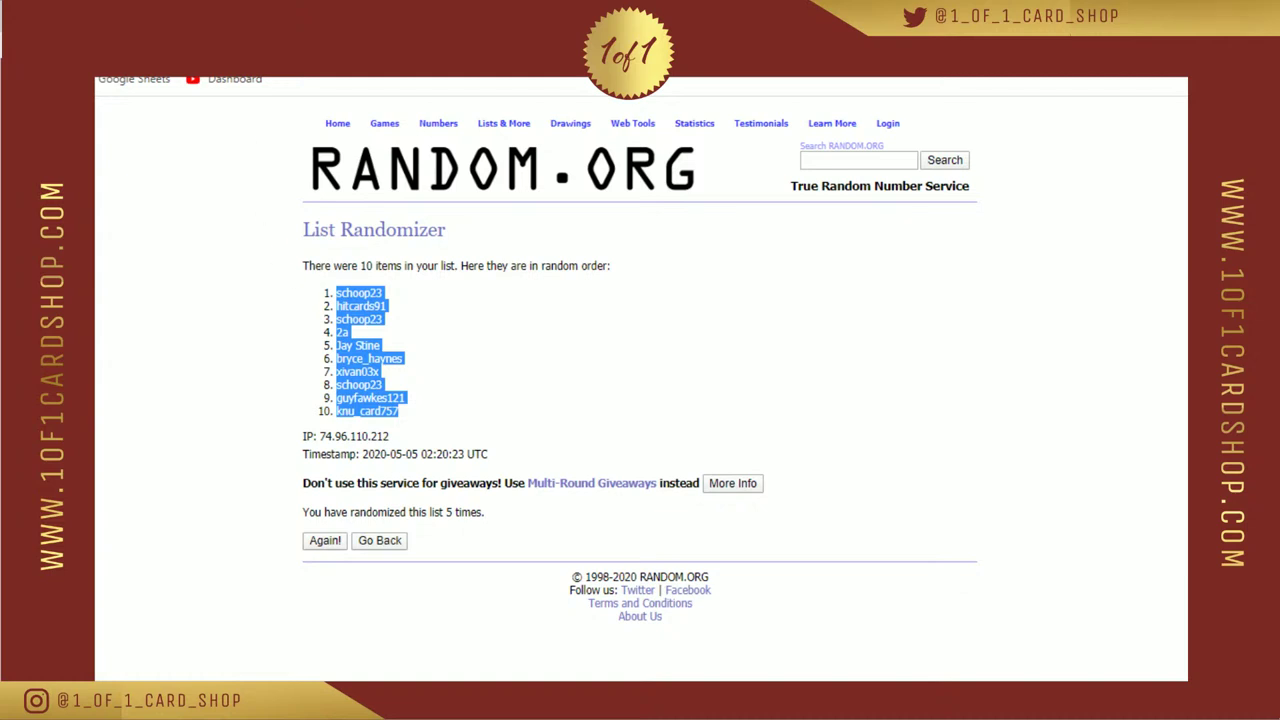
pyautogui.hotkey('ctrl', 'Tab')
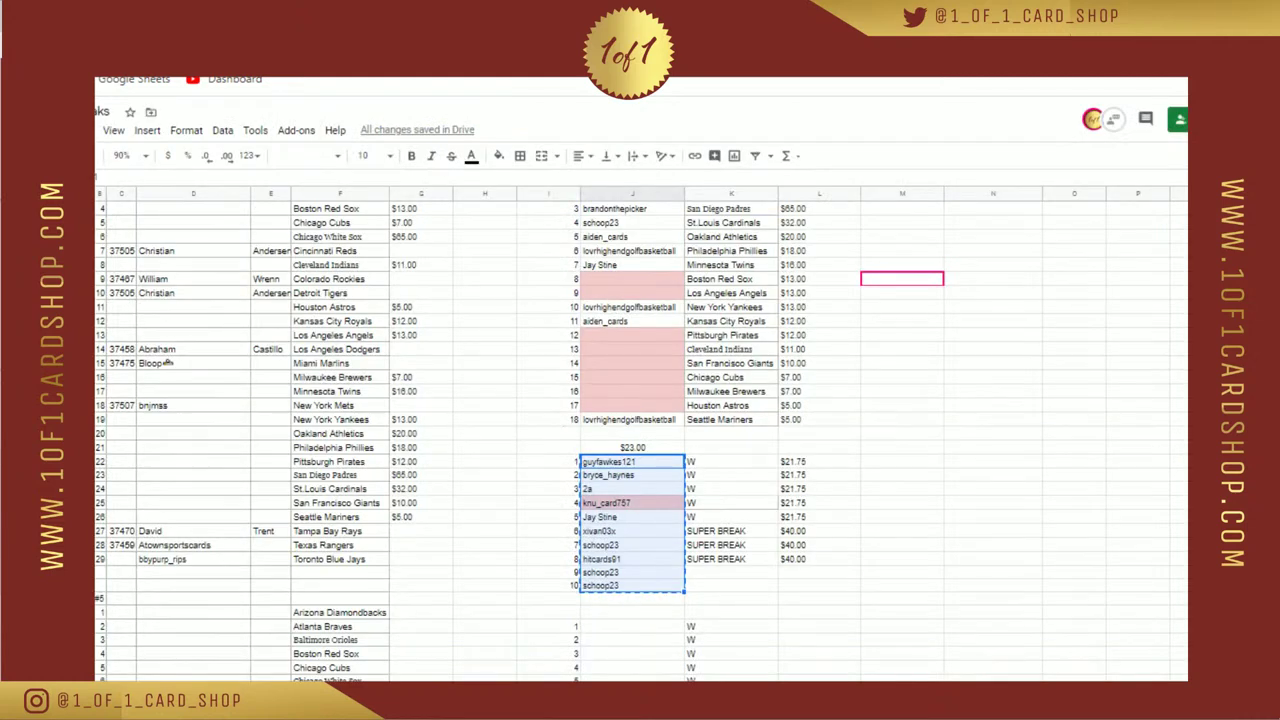
pyautogui.hotkey('ctrl', 'c')
pyautogui.hotkey('ctrl', 'v')
pyautogui.click(692, 464)
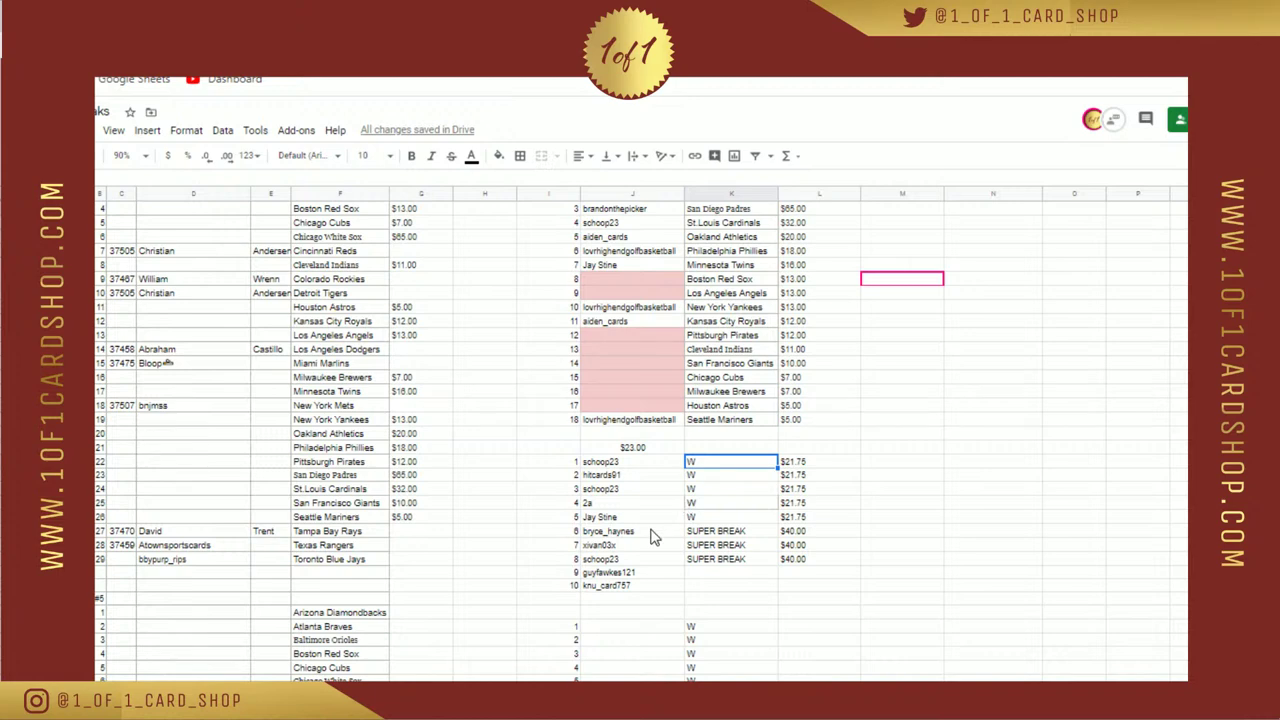
pyautogui.click(660, 465)
pyautogui.hotkey('ctrl', 'x')
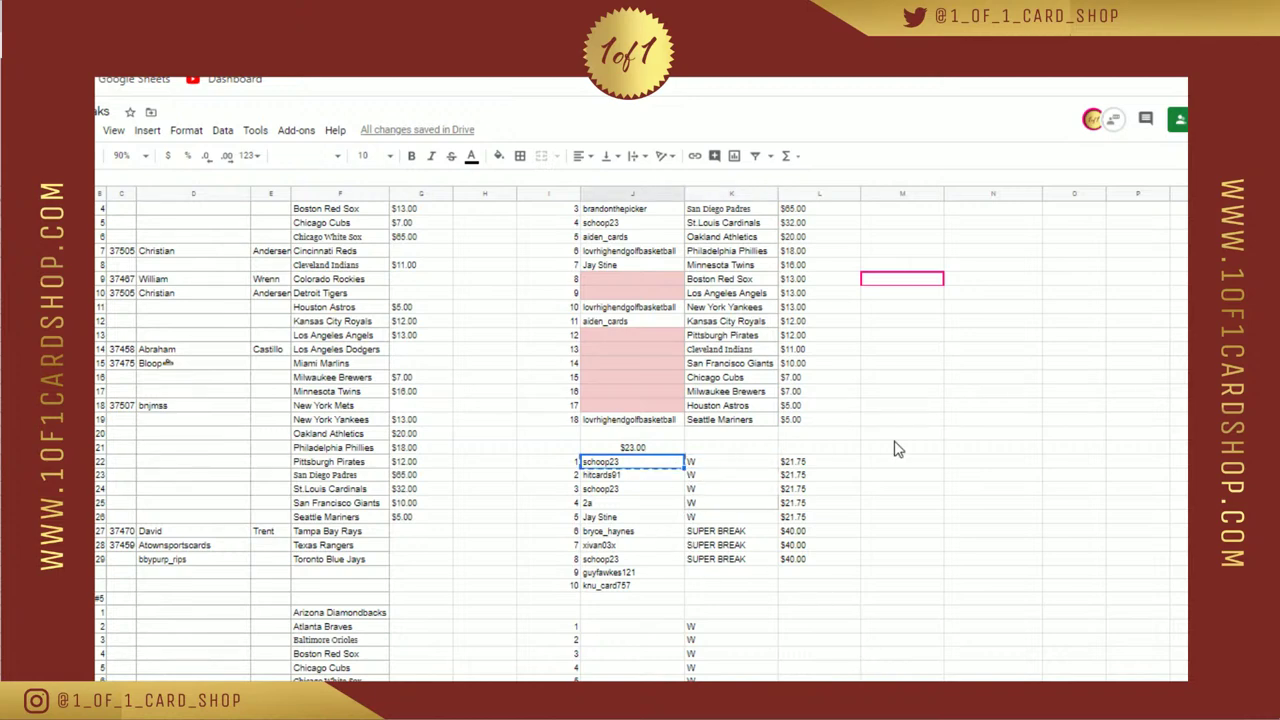
pyautogui.click(974, 447)
pyautogui.hotkey('ctrl', 'v')
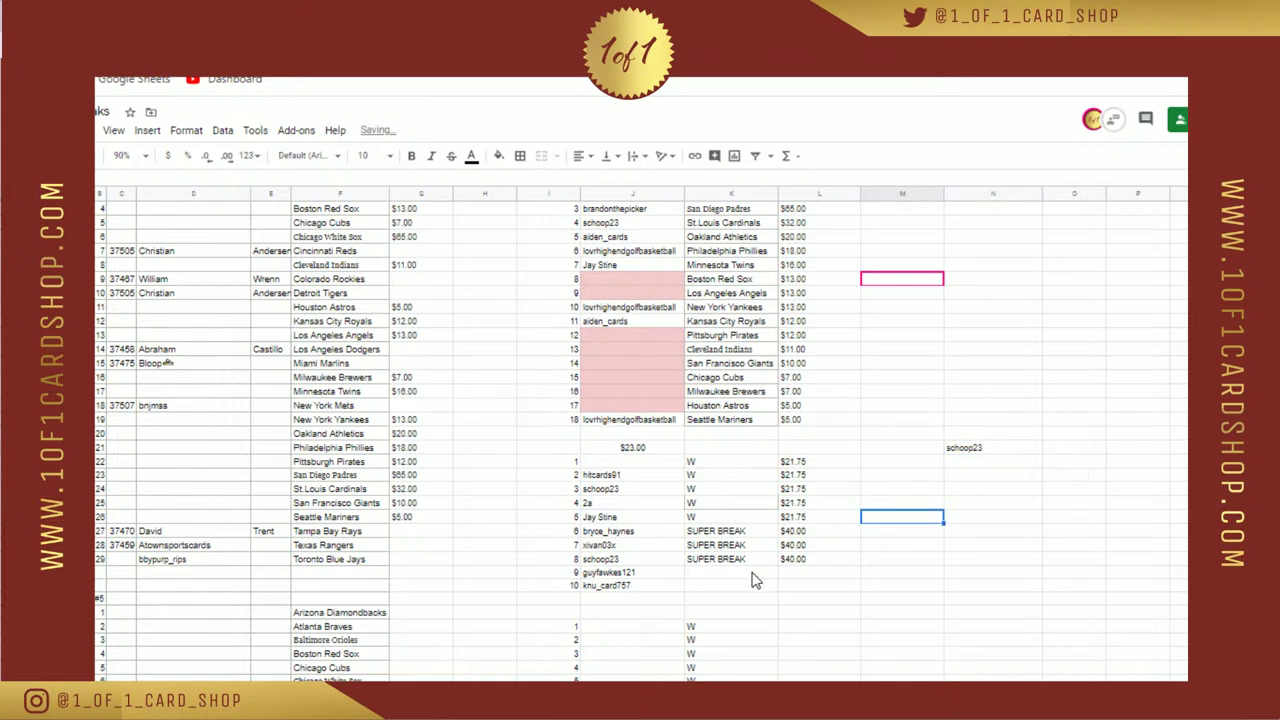
pyautogui.moveTo(750, 562); pyautogui.dragTo(796, 570)
pyautogui.press('Delete')
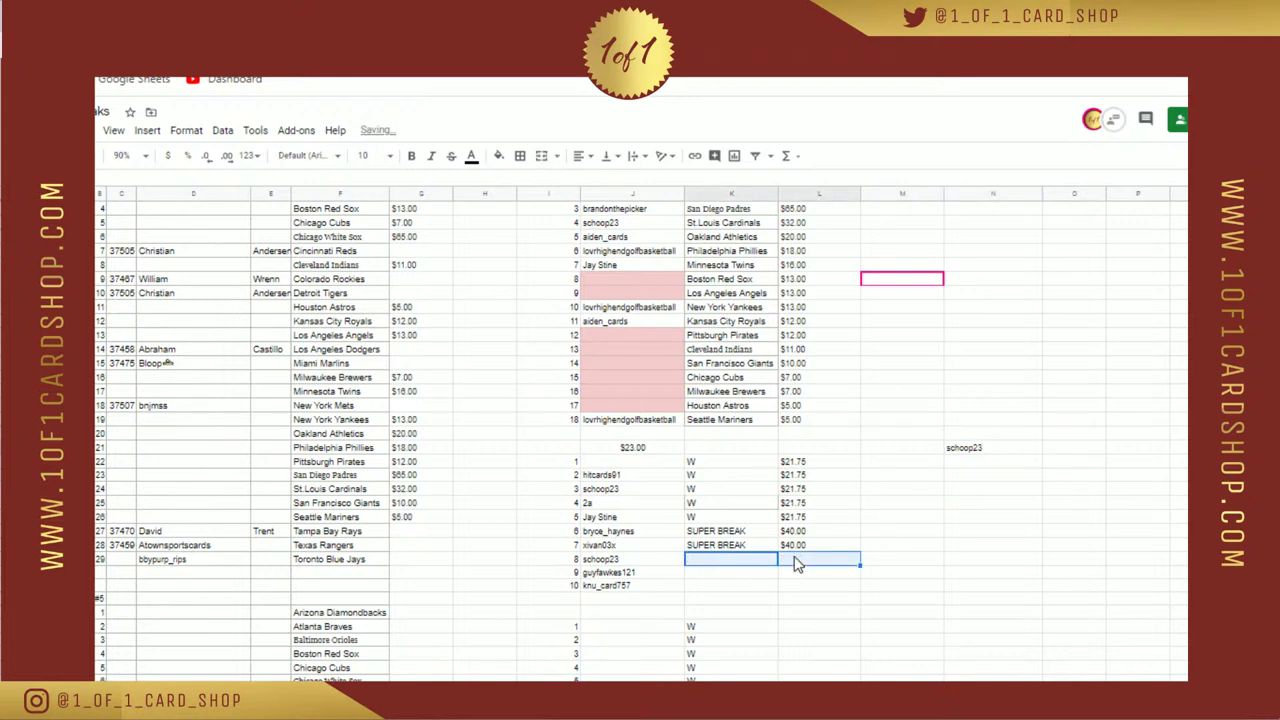
pyautogui.click(605, 479)
pyautogui.moveTo(605, 479); pyautogui.dragTo(620, 490)
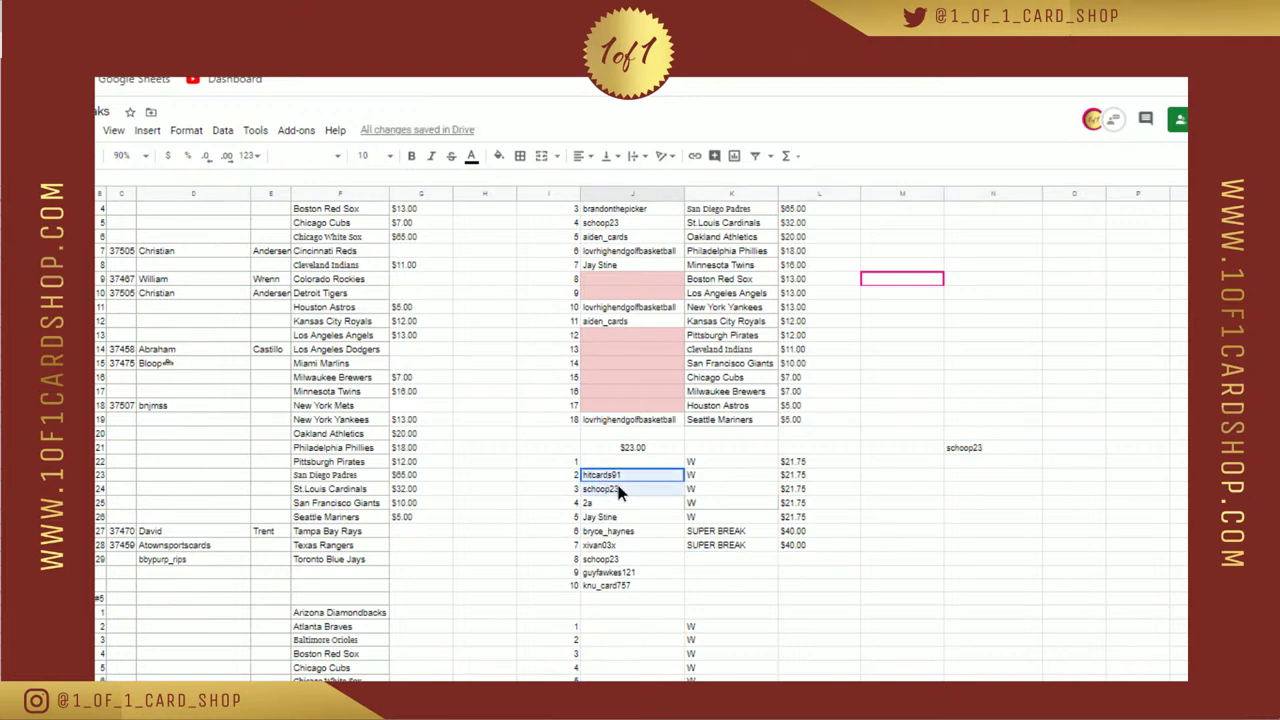
pyautogui.hotkey('ctrl', 'c')
pyautogui.click(965, 462)
pyautogui.hotkey('ctrl', 'v')
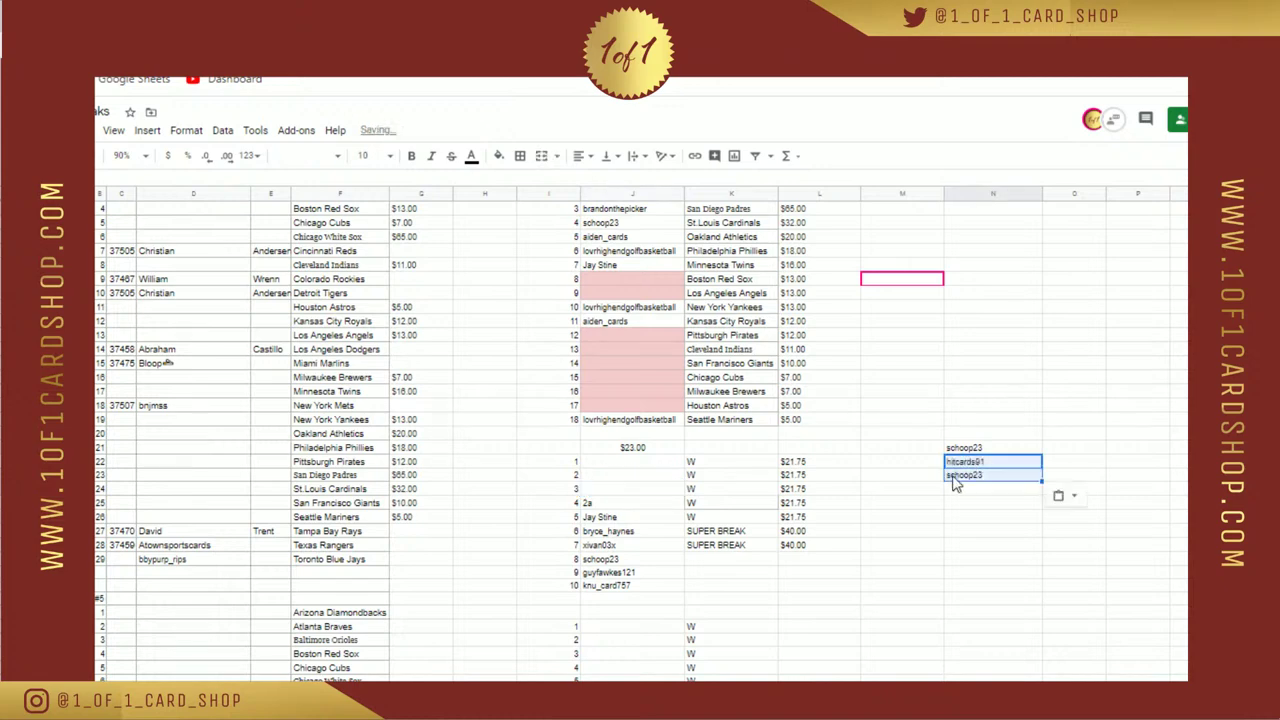
# Clear the leftover SUPER BREAK text in K27:K28 and the $40.00 price in L28
pyautogui.moveTo(719, 531); pyautogui.dragTo(722, 545)
pyautogui.press('BackSpace')
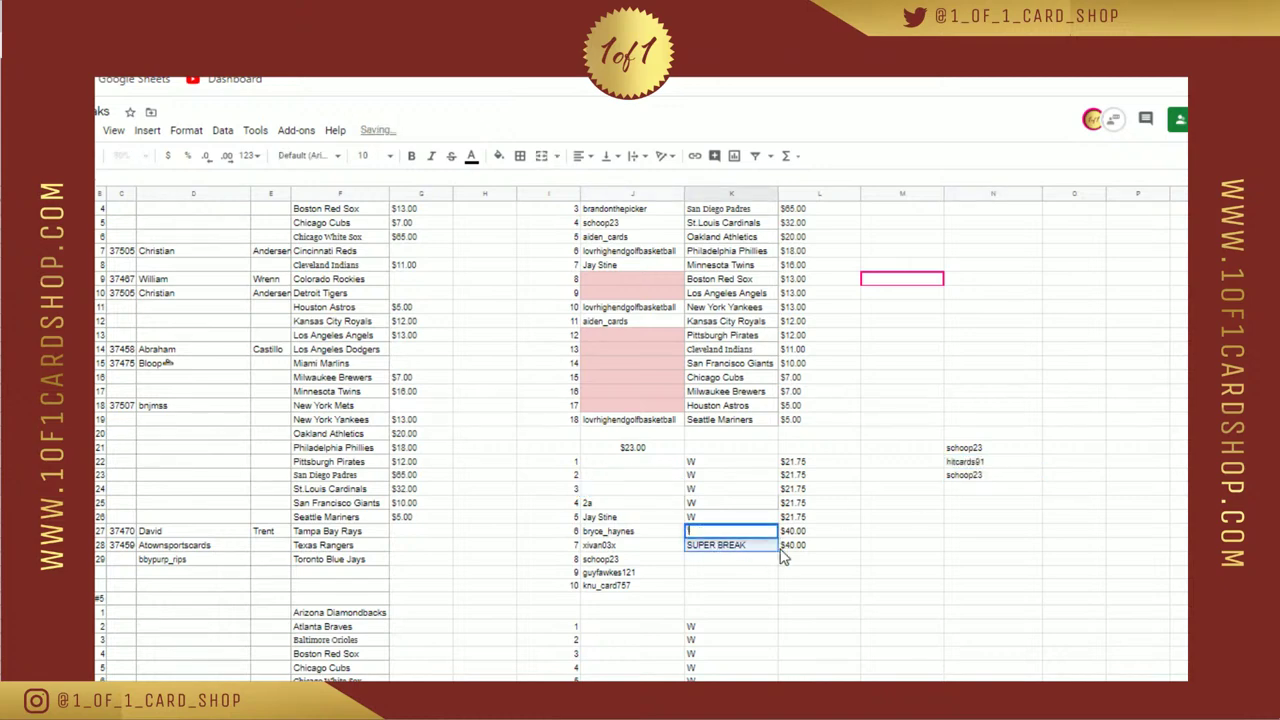
pyautogui.write('\\')
pyautogui.press('Return')
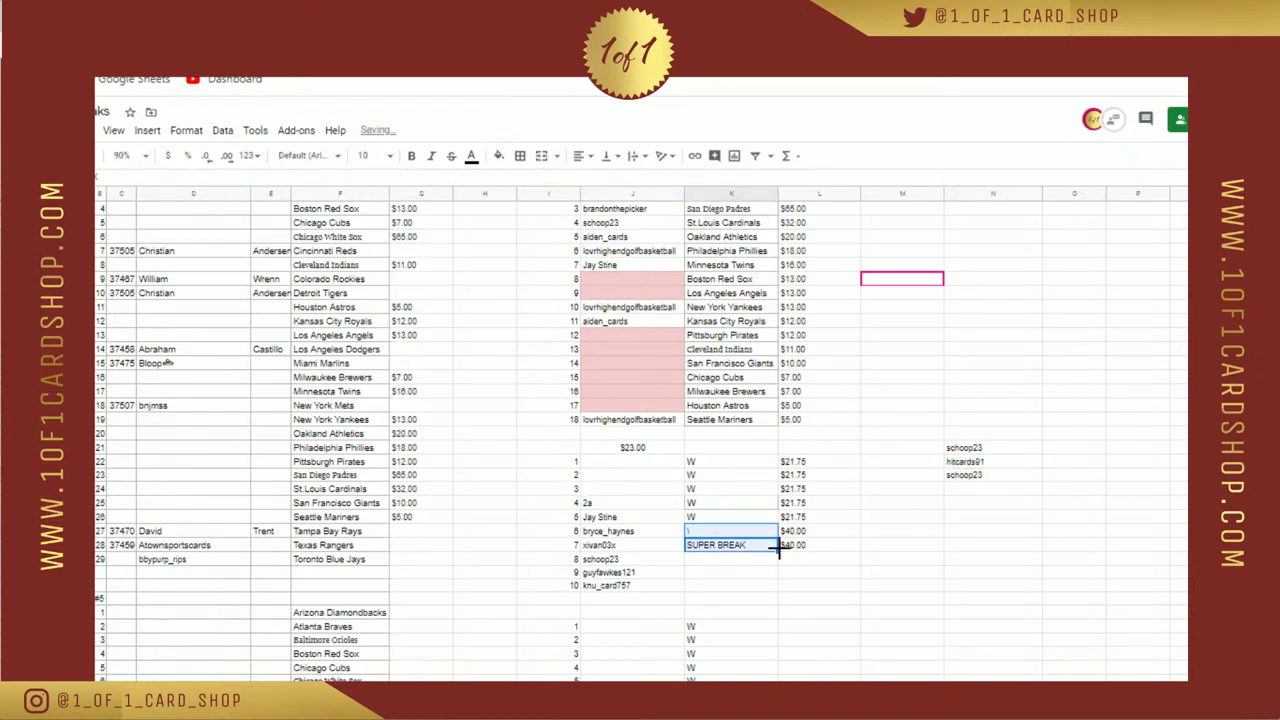
pyautogui.press('Up')
pyautogui.hotkey('shift', 'Down')
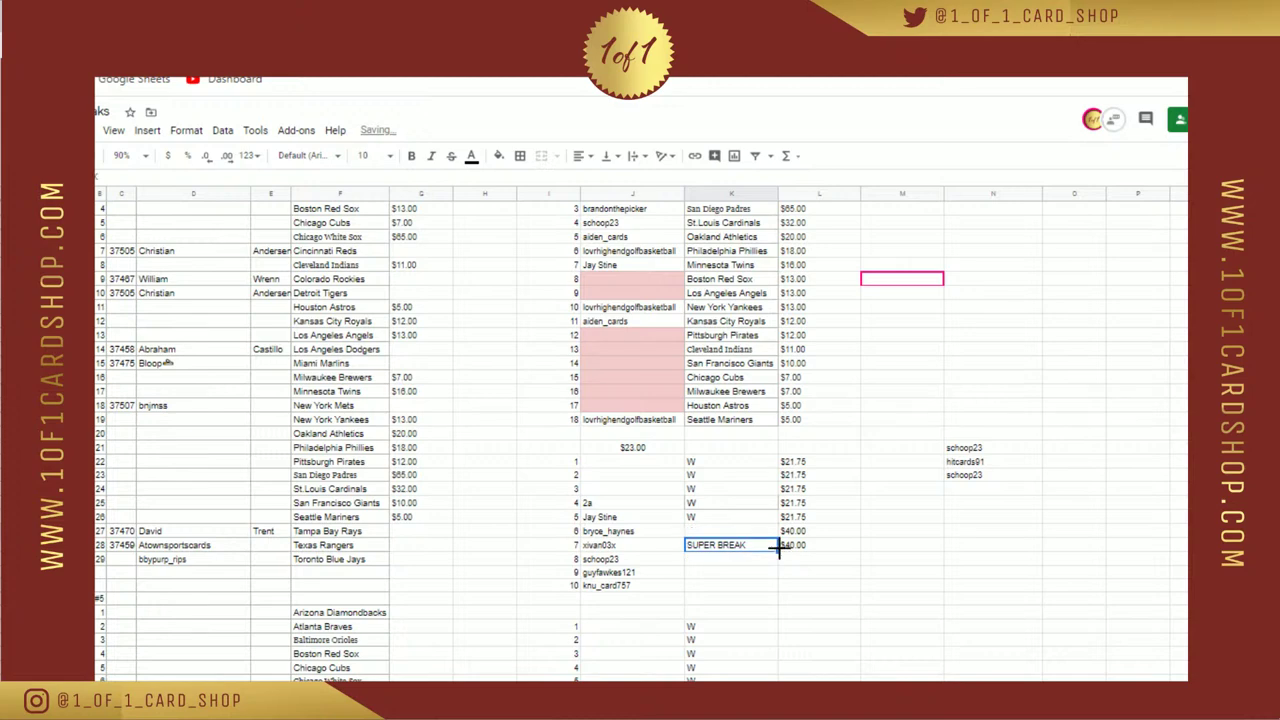
pyautogui.press('Delete')
pyautogui.click(781, 549)
pyautogui.press('Delete')
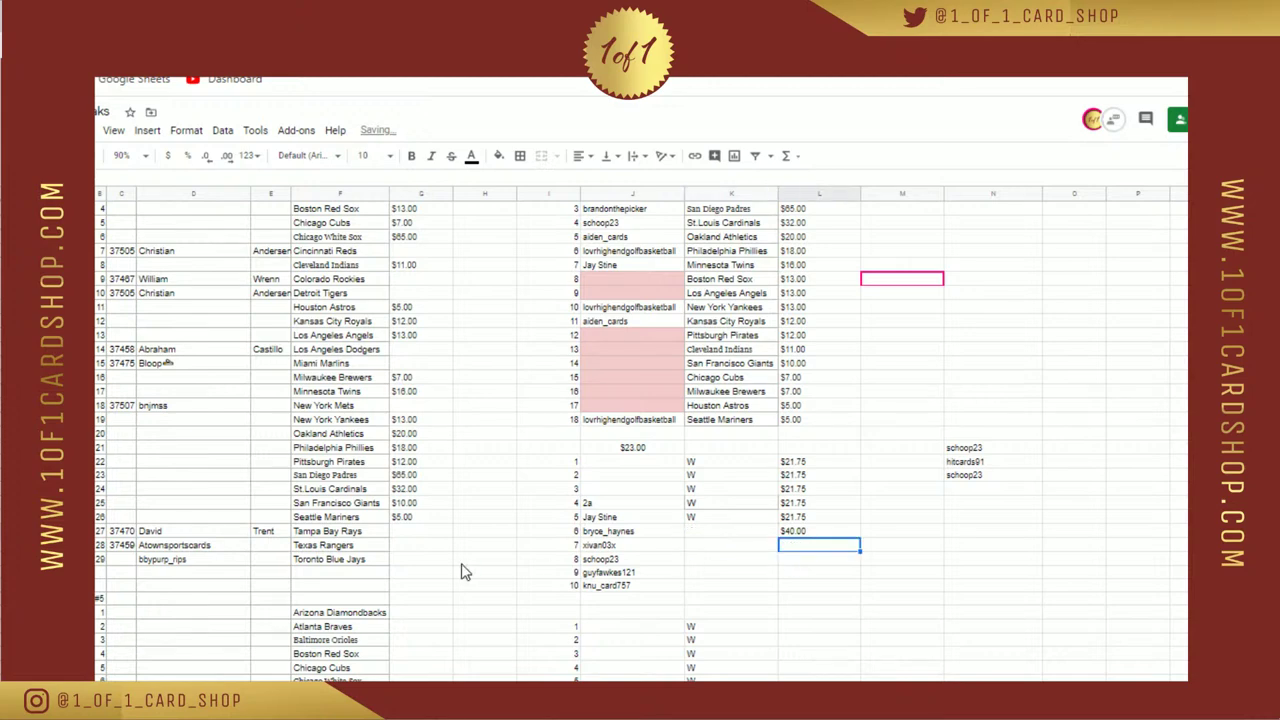
pyautogui.moveTo(625, 504); pyautogui.dragTo(623, 566)
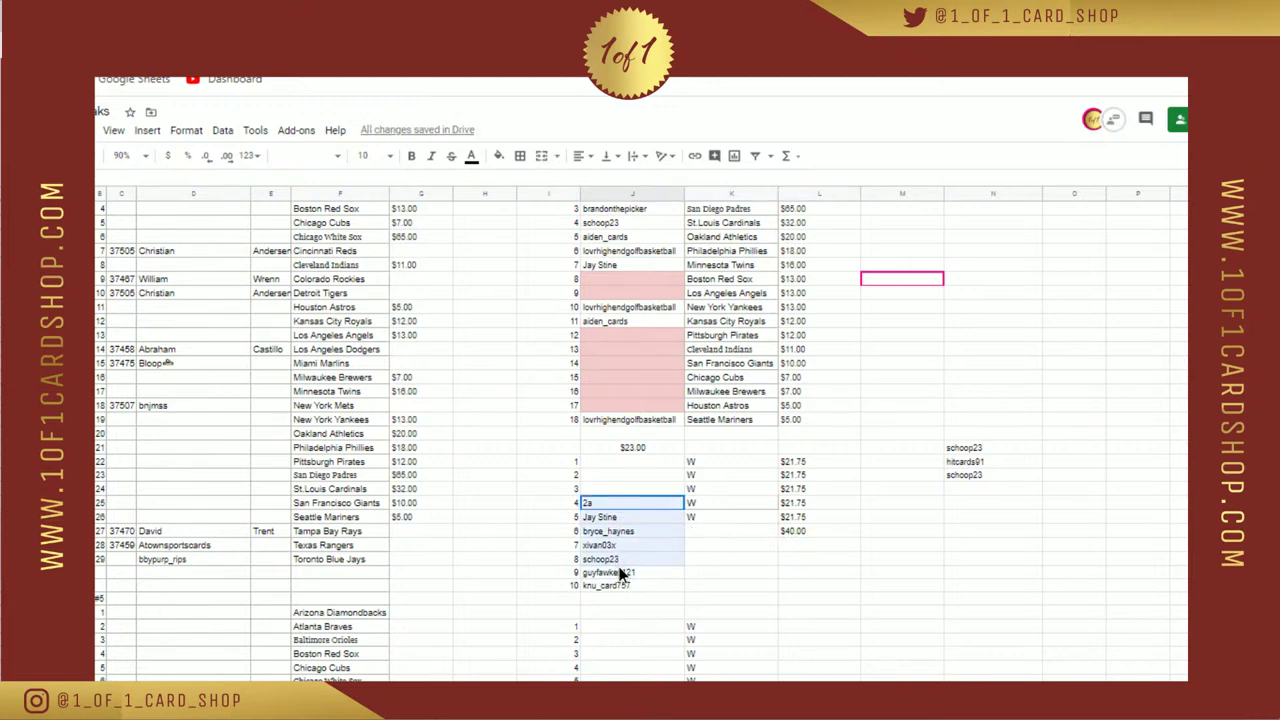
pyautogui.hotkey('ctrl', 'c')
pyautogui.click(620, 337)
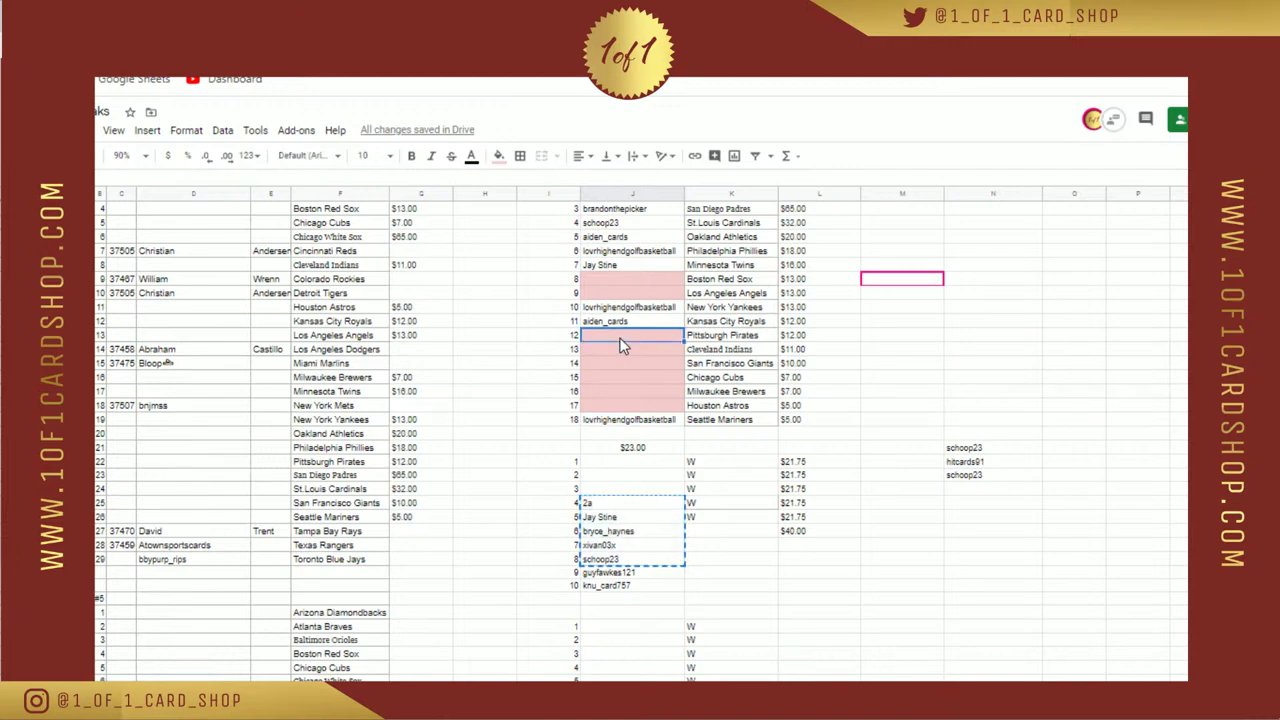
pyautogui.hotkey('ctrl', 'v')
pyautogui.click(612, 574)
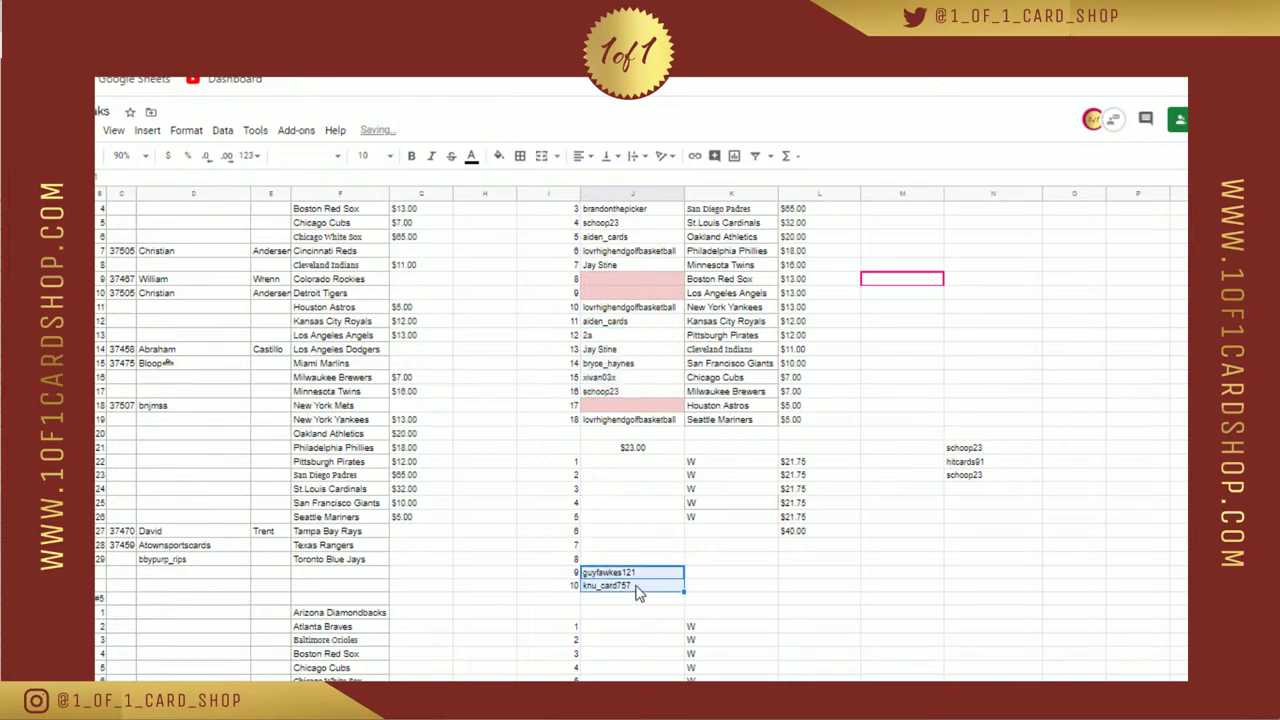
pyautogui.scroll(15, 700, 570)
pyautogui.scroll(3, 1055, 533)
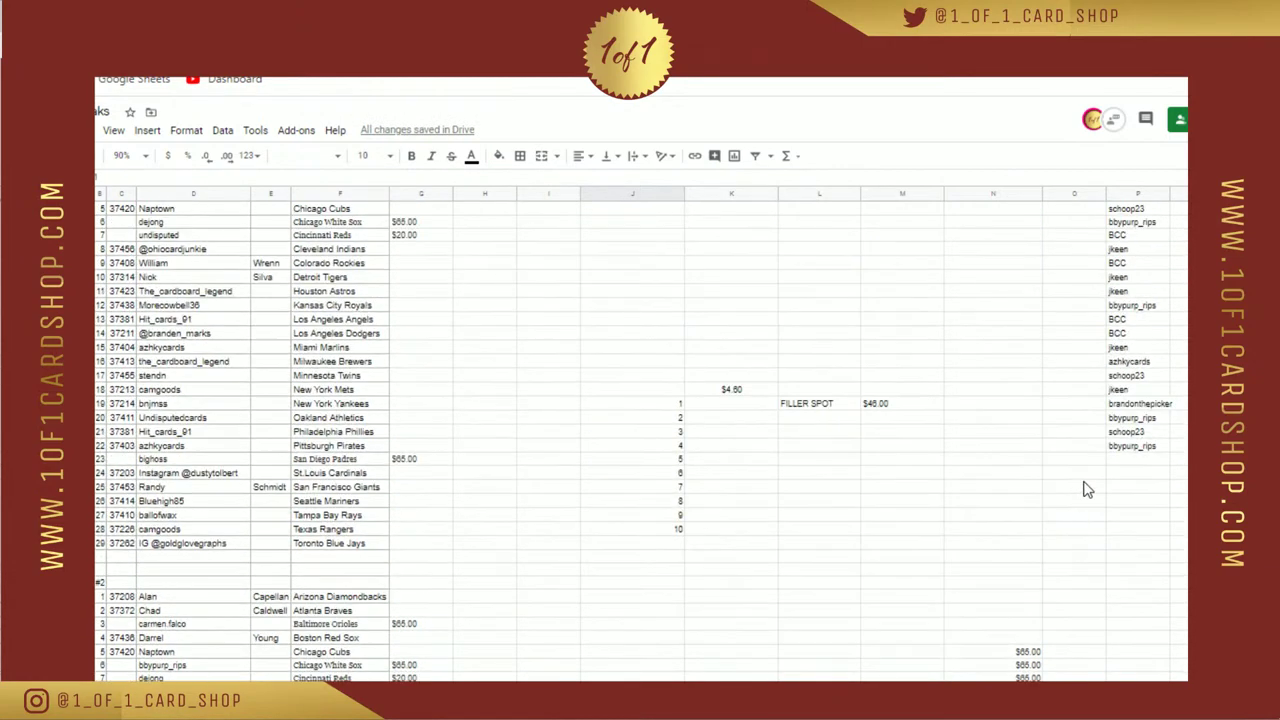
pyautogui.click(1119, 466)
pyautogui.hotkey('ctrl', 'v')
pyautogui.scroll(-6, 1070, 460)
pyautogui.scroll(-6, 1070, 460)
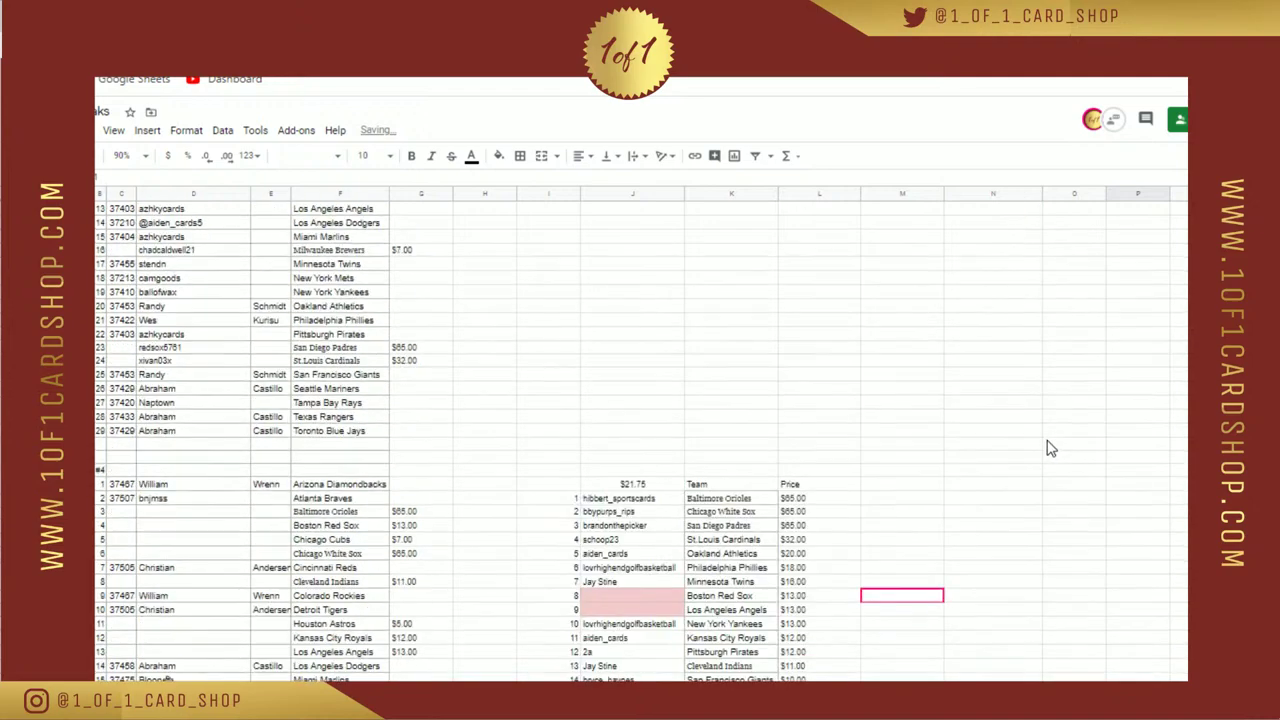
pyautogui.moveTo(990, 434); pyautogui.dragTo(980, 470)
pyautogui.hotkey('ctrl', 'c')
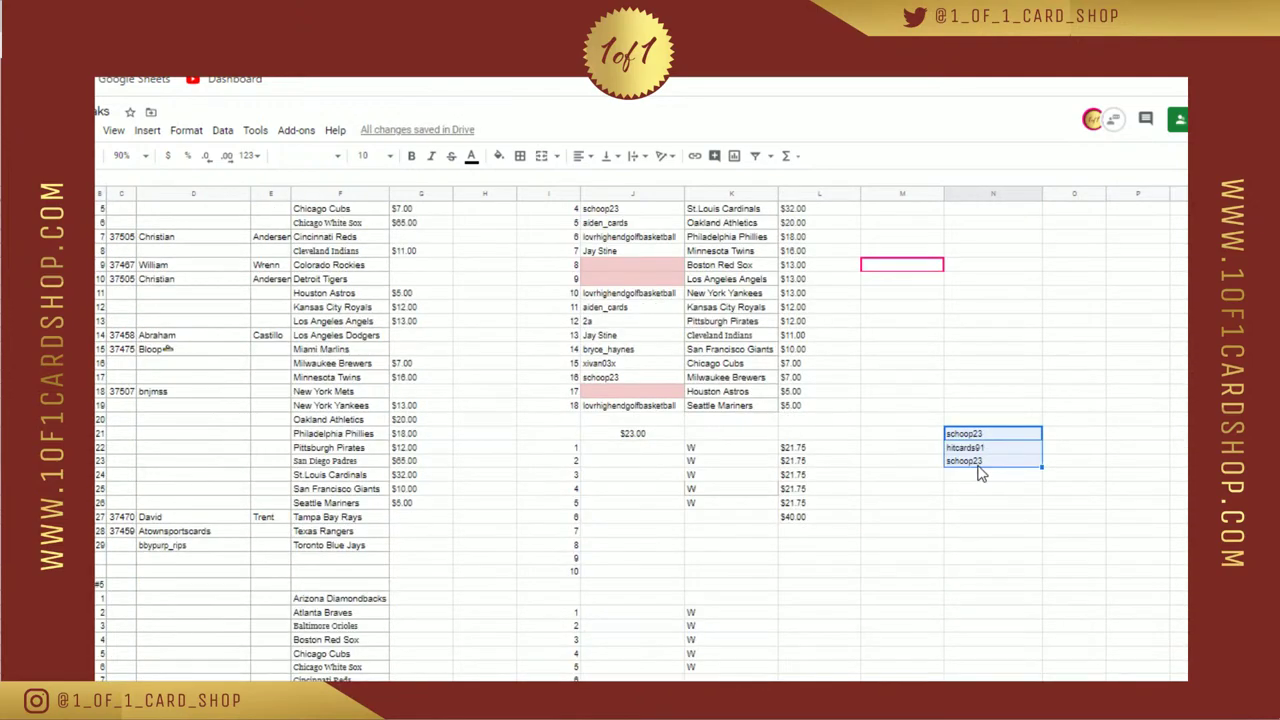
pyautogui.click(560, 700)
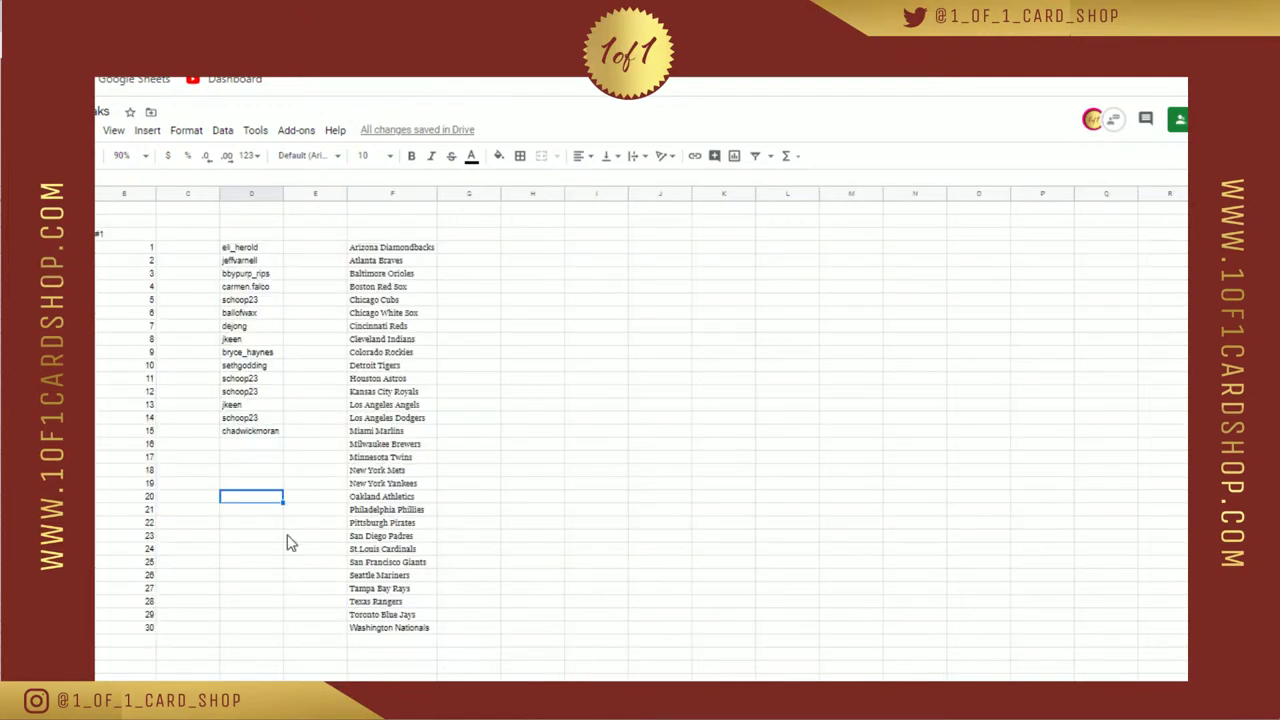
pyautogui.click(248, 444)
pyautogui.hotkey('ctrl', 'v')
# Flip between the username list sheet and the break sheet to check the pasted spots
pyautogui.click(246, 524)
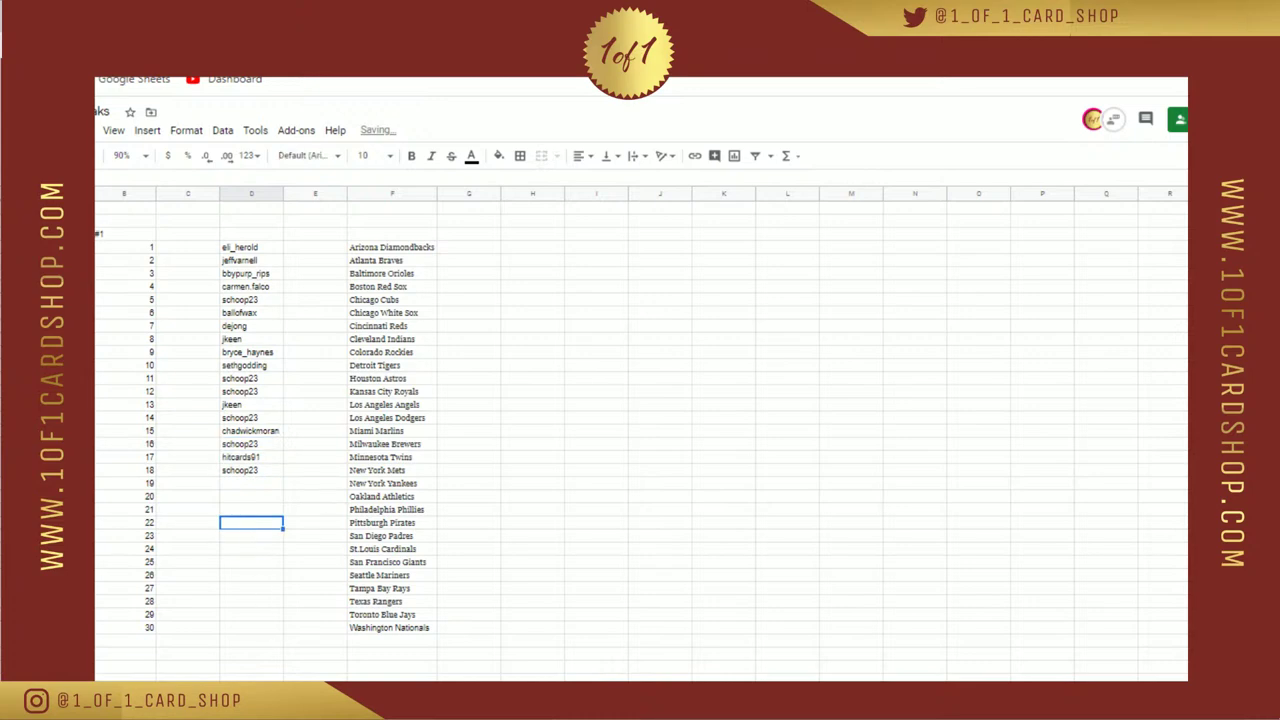
pyautogui.click(560, 700)
pyautogui.click(476, 705)
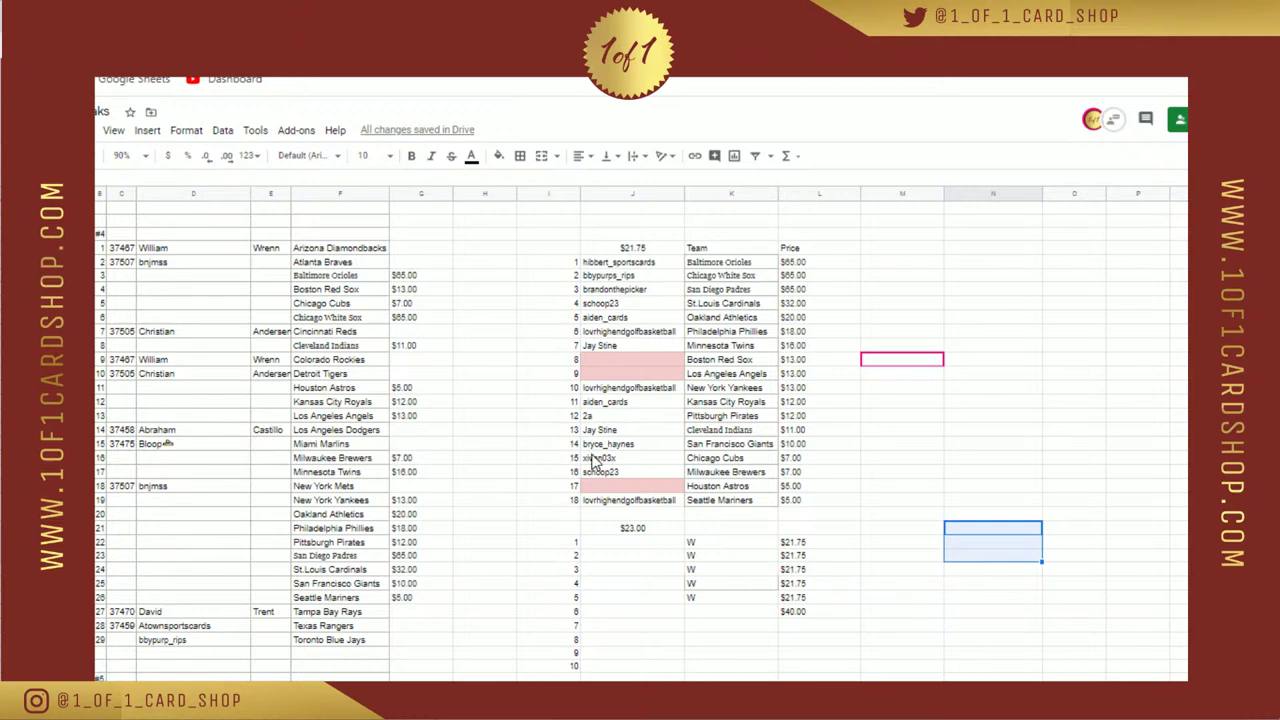
pyautogui.hotkey('ctrl', 'shift', 'pagedown')
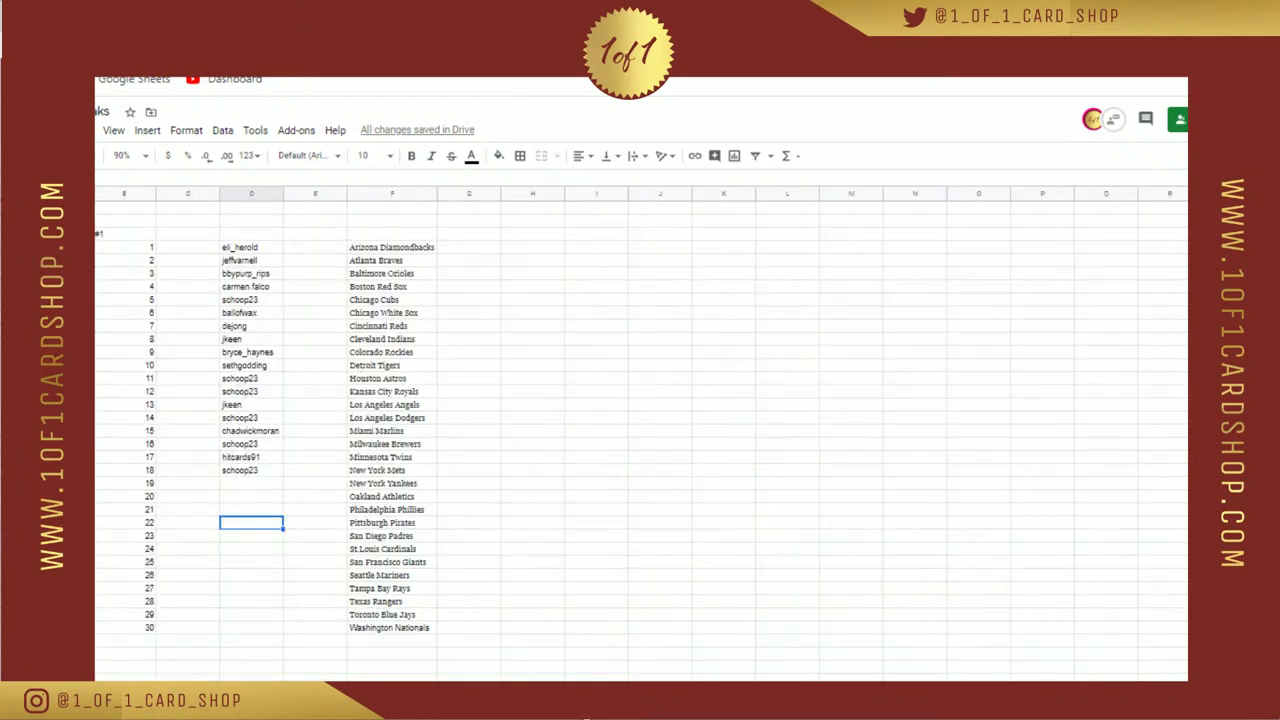
pyautogui.hotkey('ctrl', 'shift', 'pagedown')
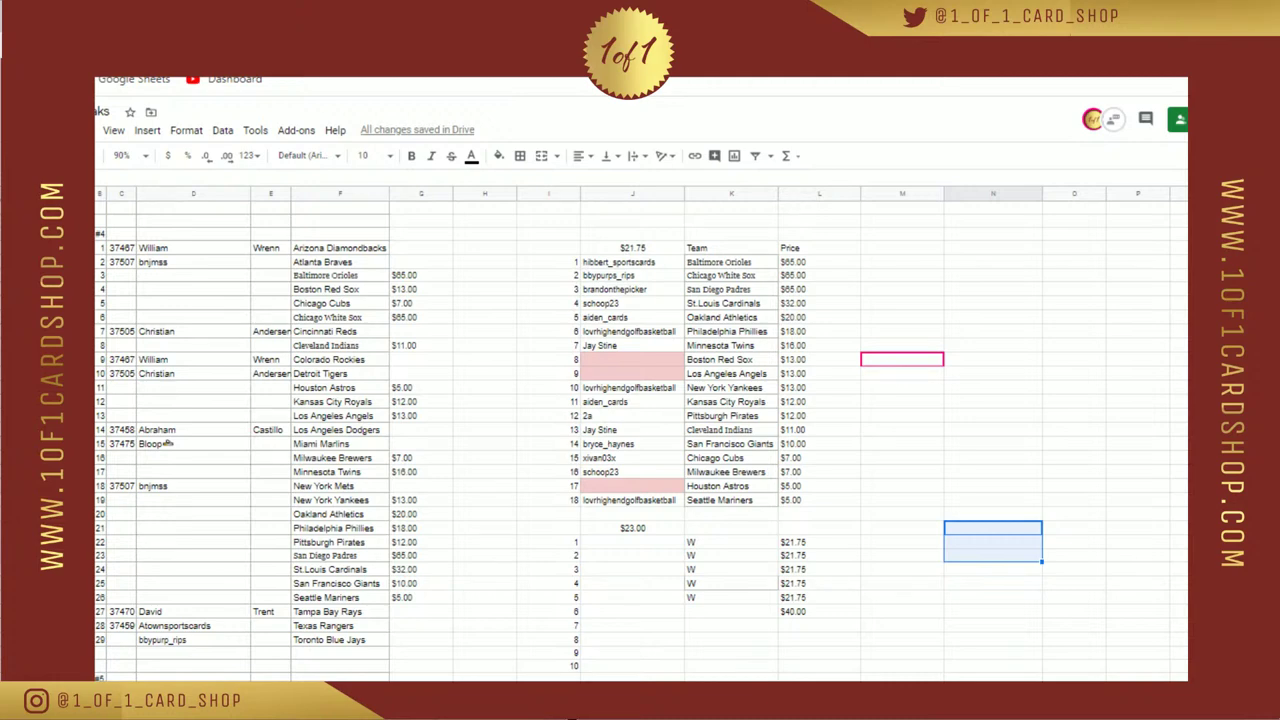
pyautogui.hotkey('ctrl', 'shift', 'pageup')
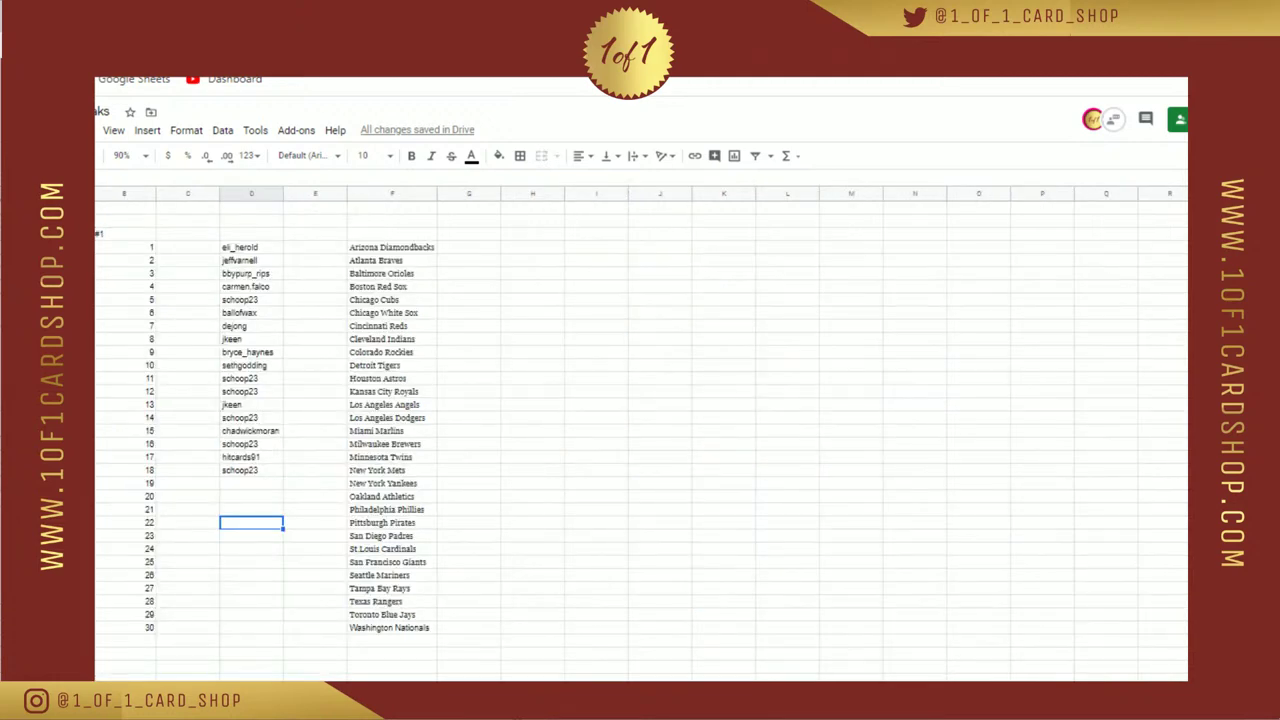
pyautogui.hotkey('ctrl', 'shift', 'pagedown')
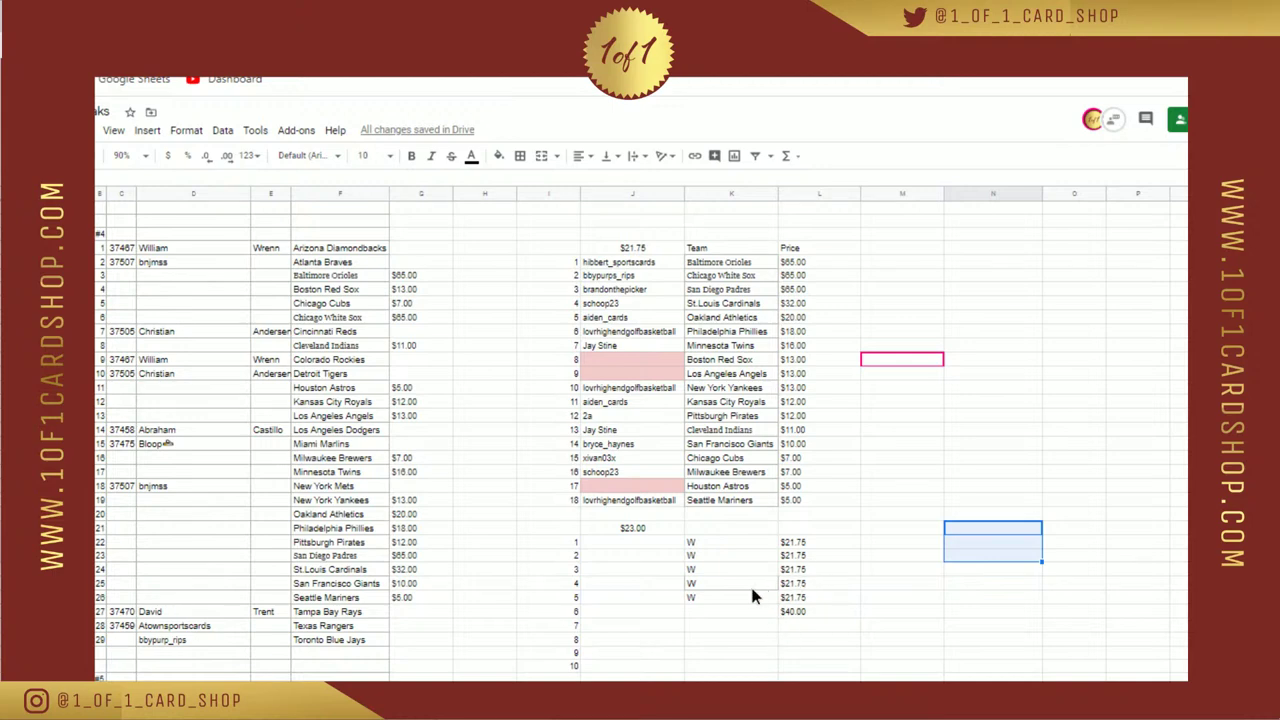
# Clear the W entries and prices for lower spots 4–6
pyautogui.moveTo(752, 589); pyautogui.dragTo(805, 615)
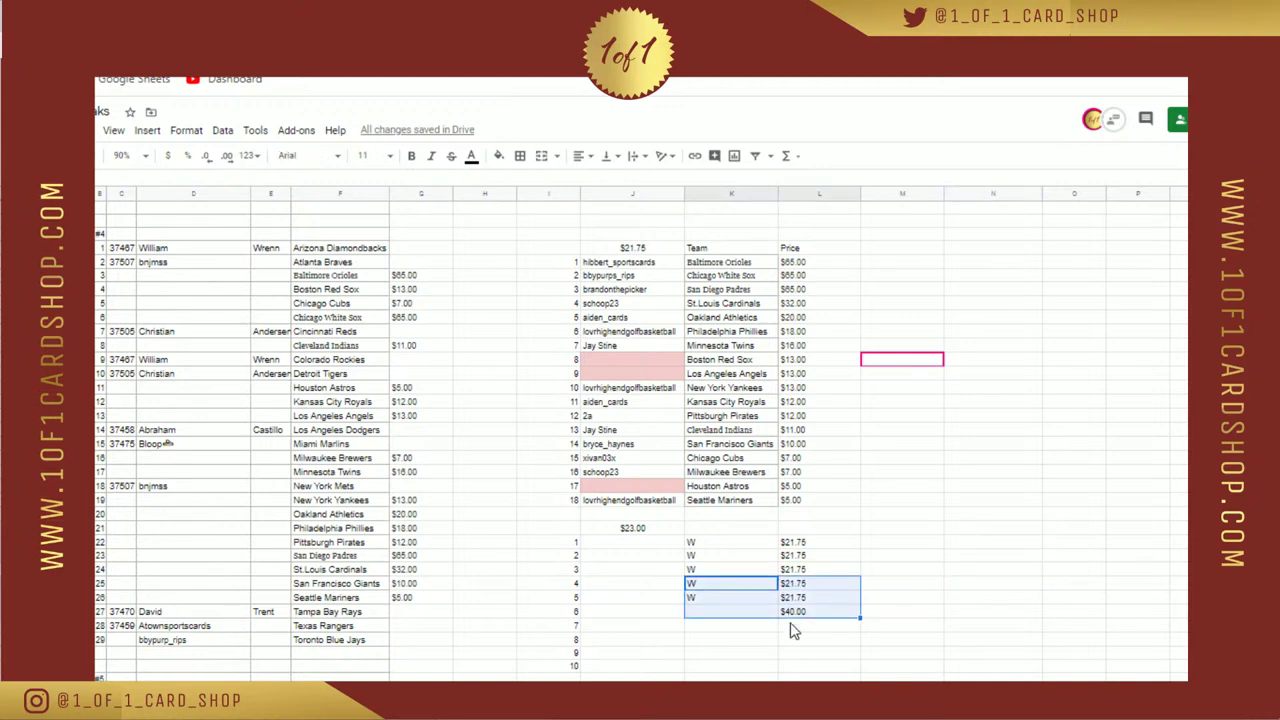
pyautogui.hotkey('ctrl', 'Right')
pyautogui.hotkey('ctrl', 'Right')
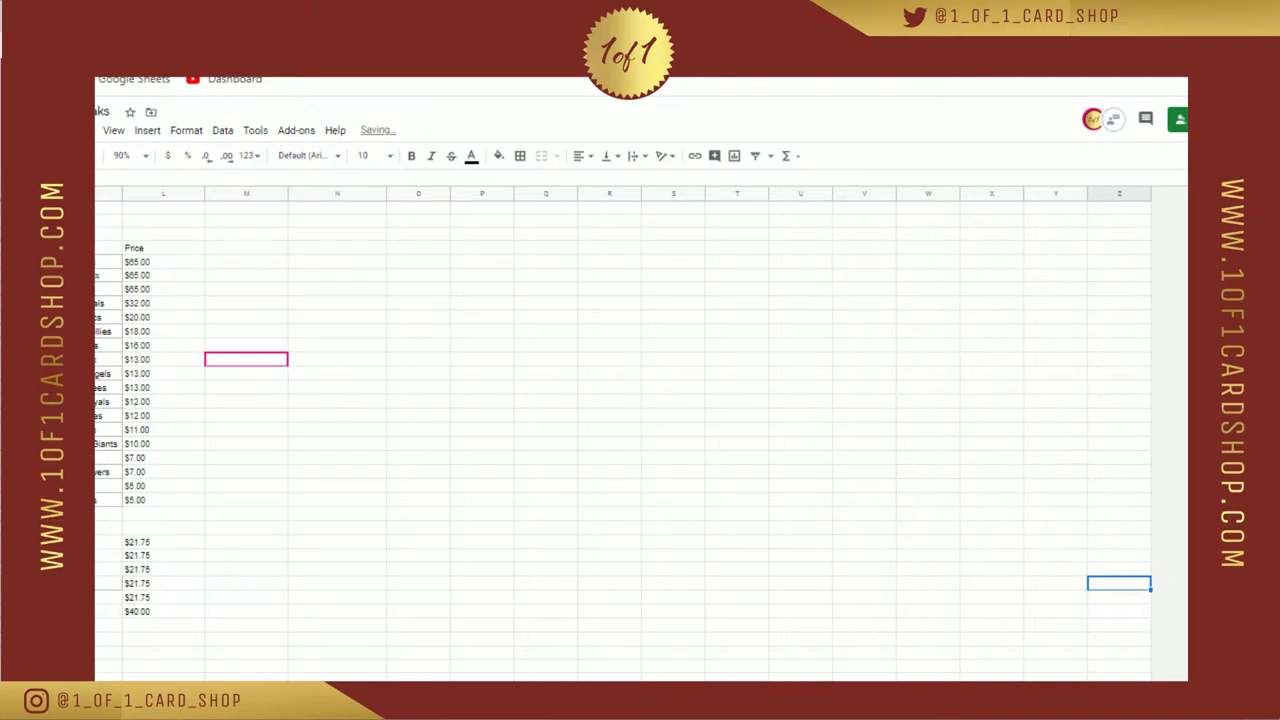
pyautogui.press('Left')
pyautogui.press('Left')
pyautogui.hscroll(-3, 640, 430)
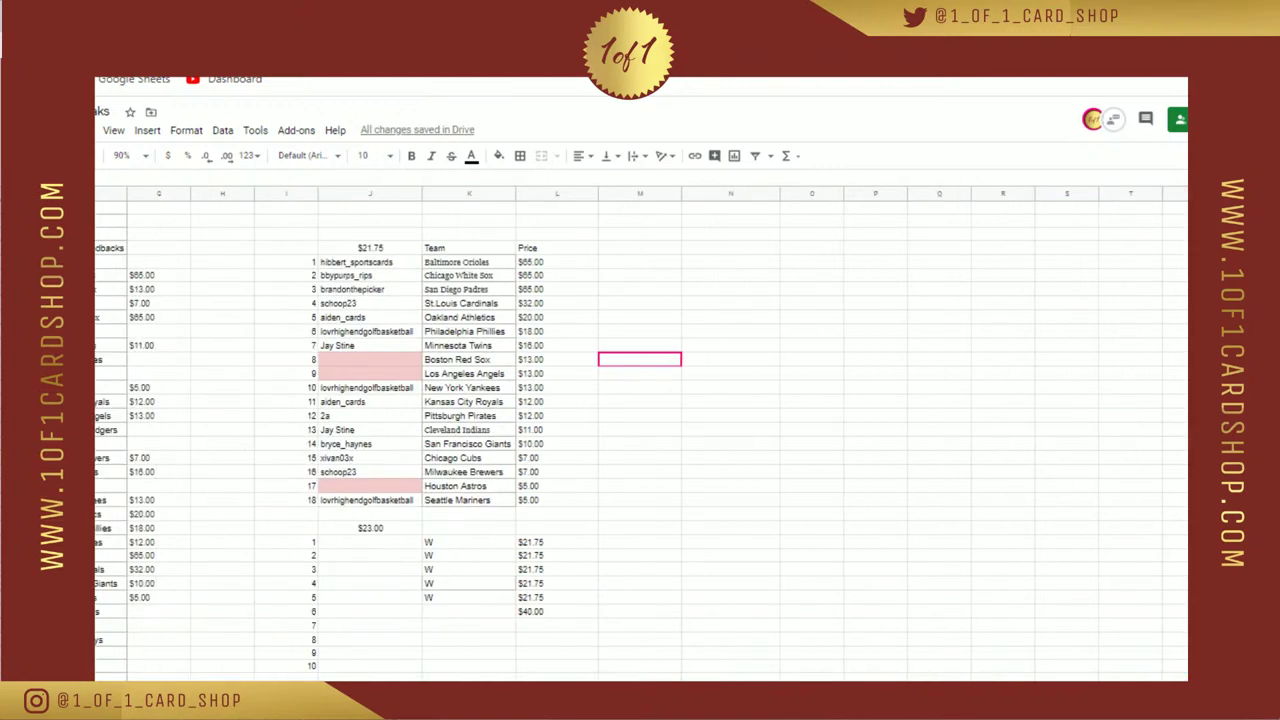
pyautogui.moveTo(450, 584); pyautogui.dragTo(536, 611)
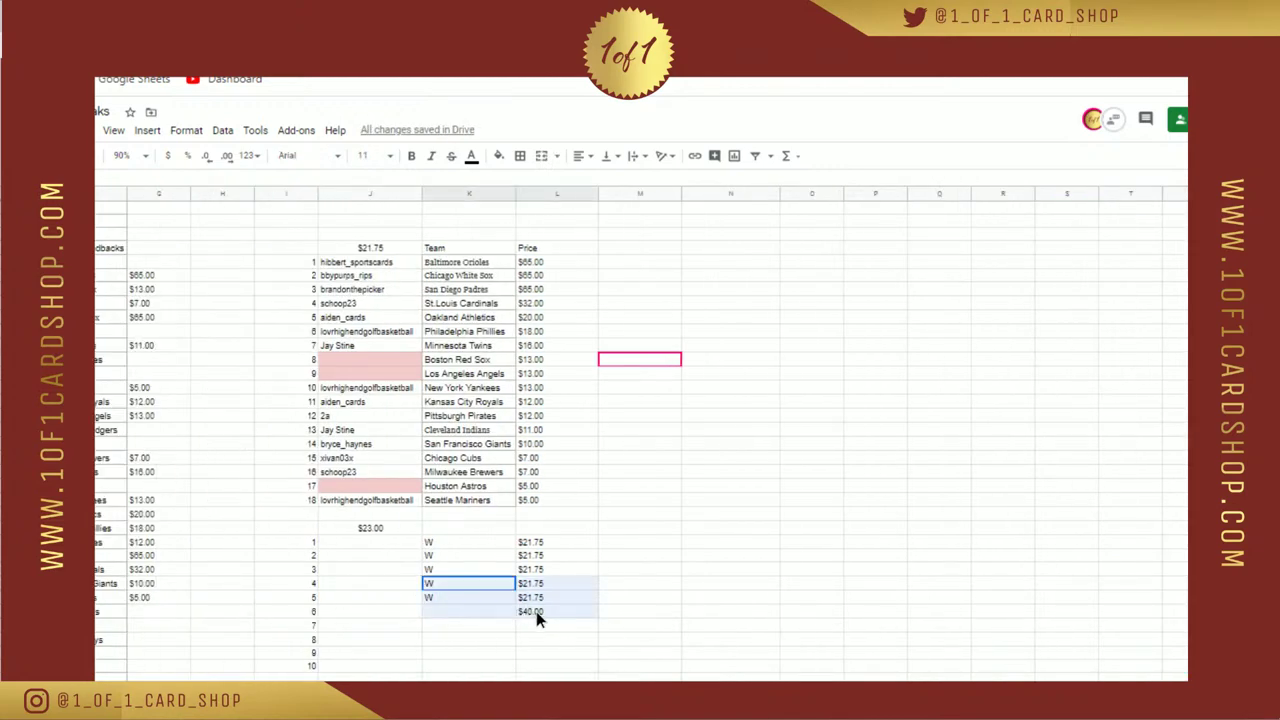
pyautogui.press('Delete')
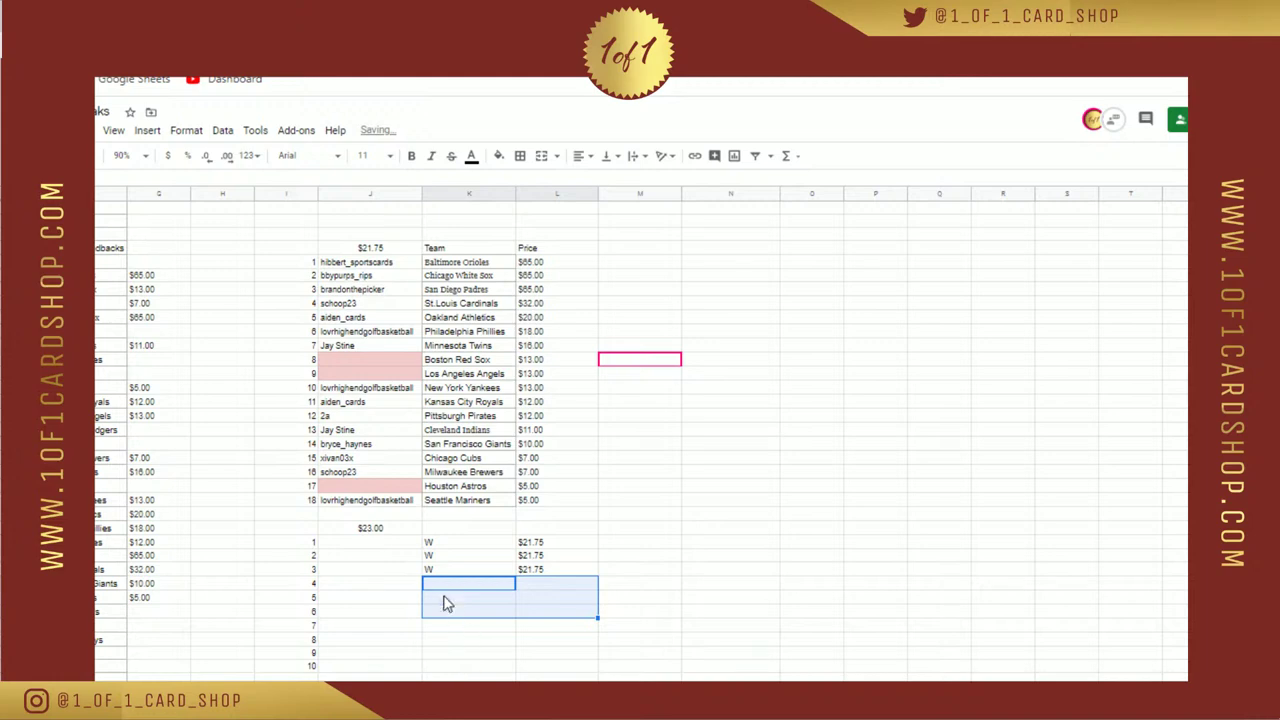
# Enter naptown in spot 8 (J8) and paste the same username into J9
pyautogui.scroll(2, 486, 530)
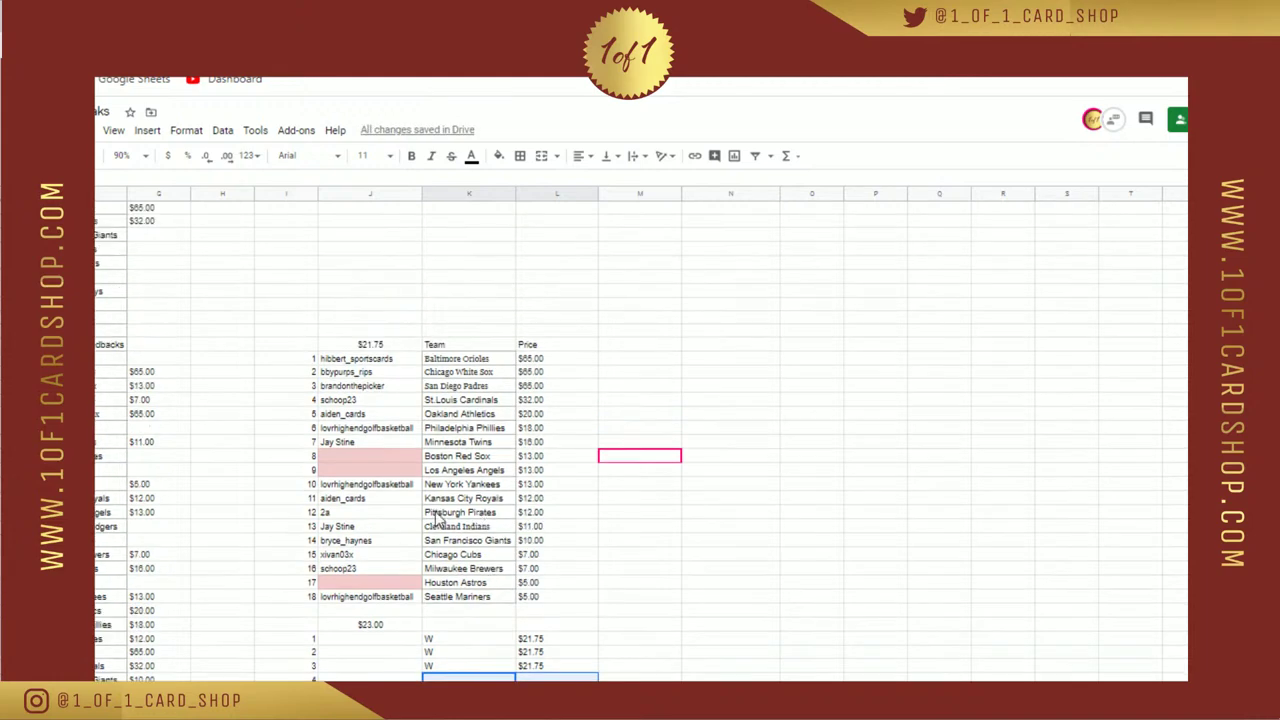
pyautogui.click(400, 456)
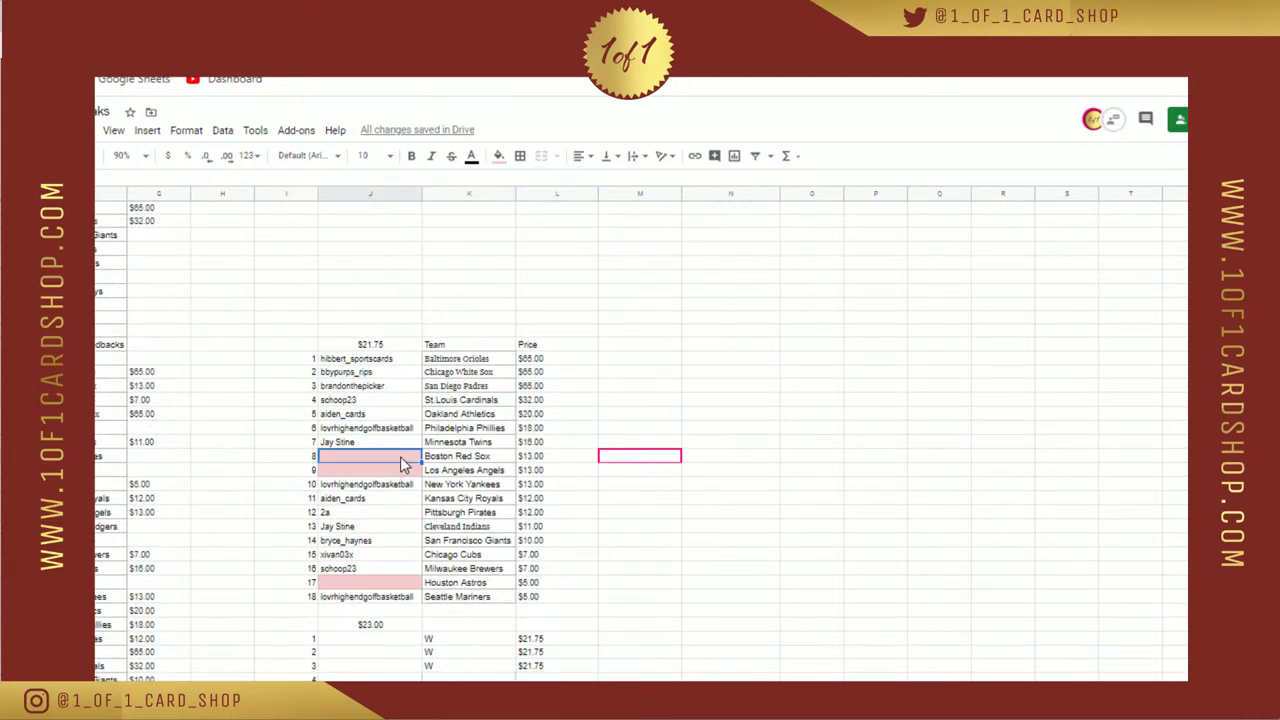
pyautogui.write('naptown')
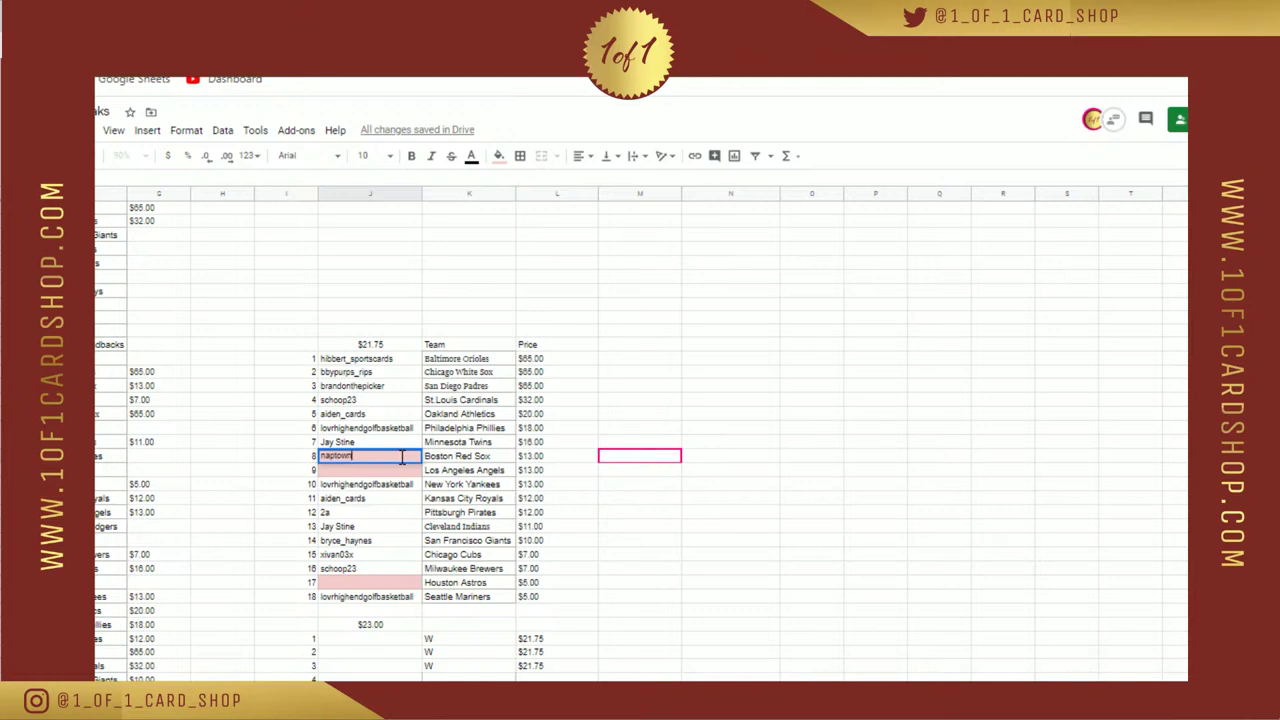
pyautogui.press('Return')
pyautogui.hotkey('ctrl', 'v')
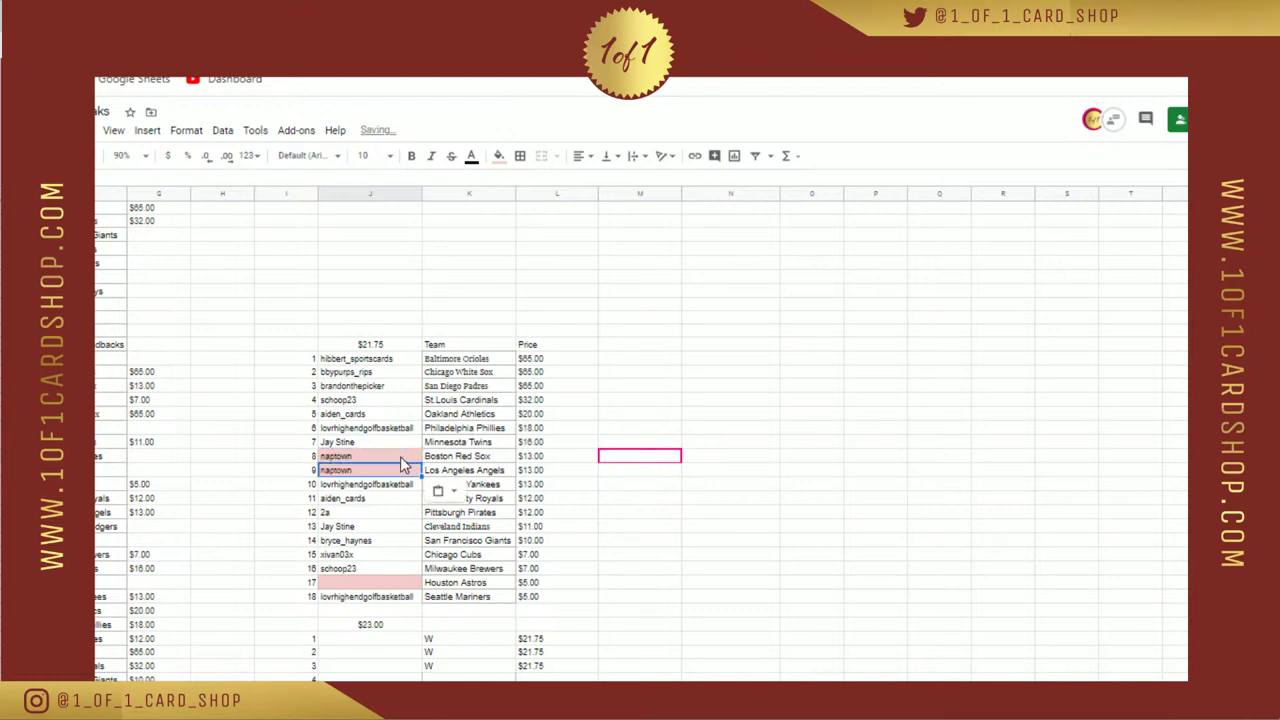
# Type undercovercards into the empty pink spot 17, then switch to another sheet
pyautogui.scroll(-1, 400, 456)
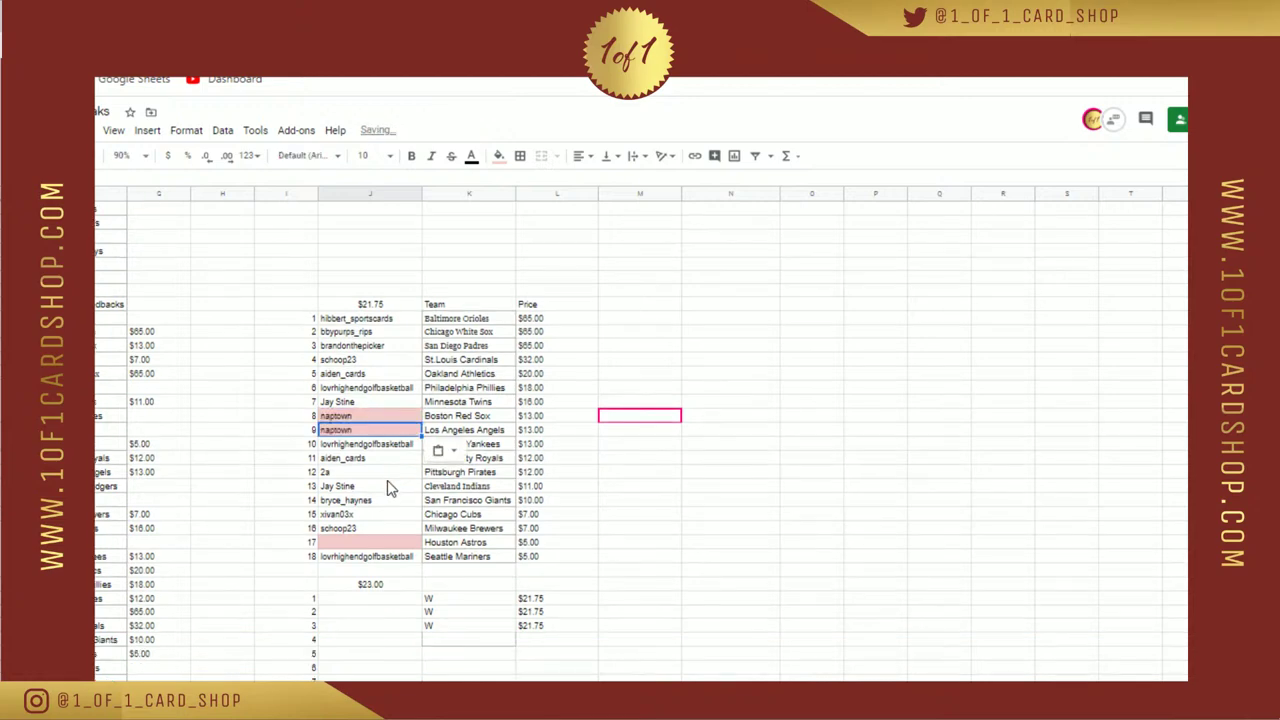
pyautogui.moveTo(287, 613); pyautogui.dragTo(523, 566)
pyautogui.click(468, 543)
pyautogui.moveTo(290, 447); pyautogui.dragTo(691, 674)
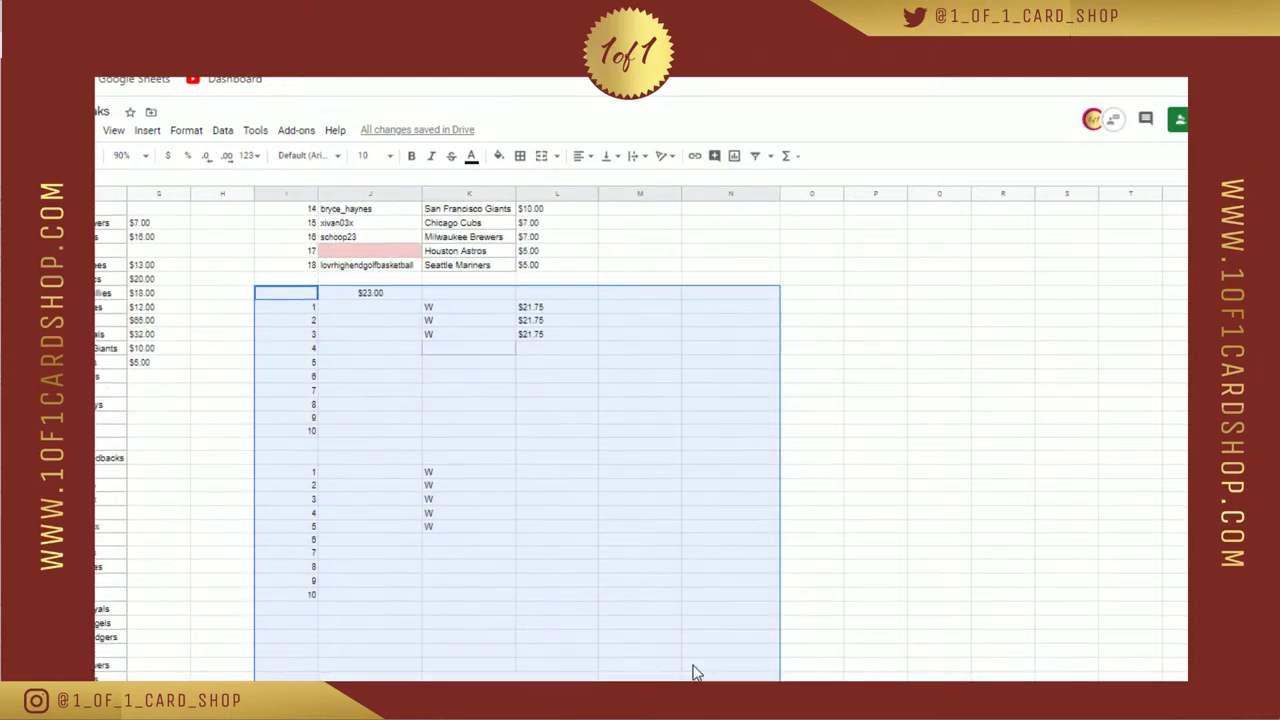
pyautogui.scroll(3, 640, 540)
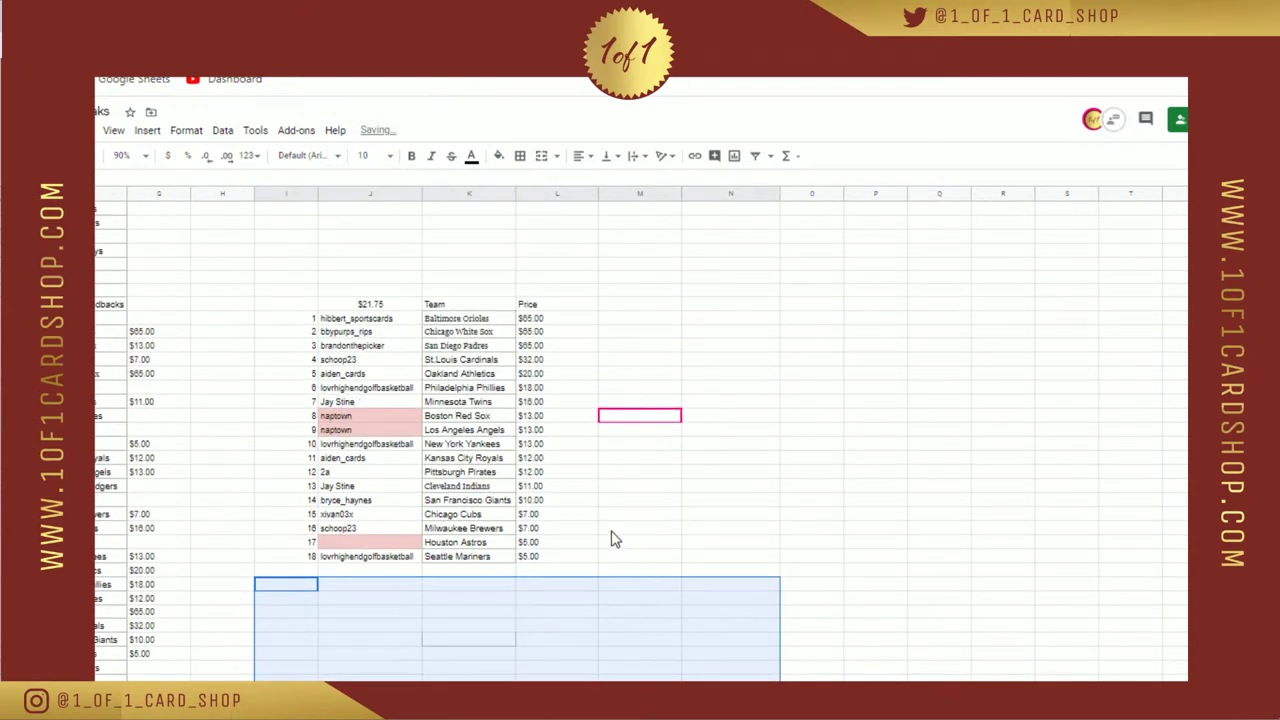
pyautogui.click(590, 502)
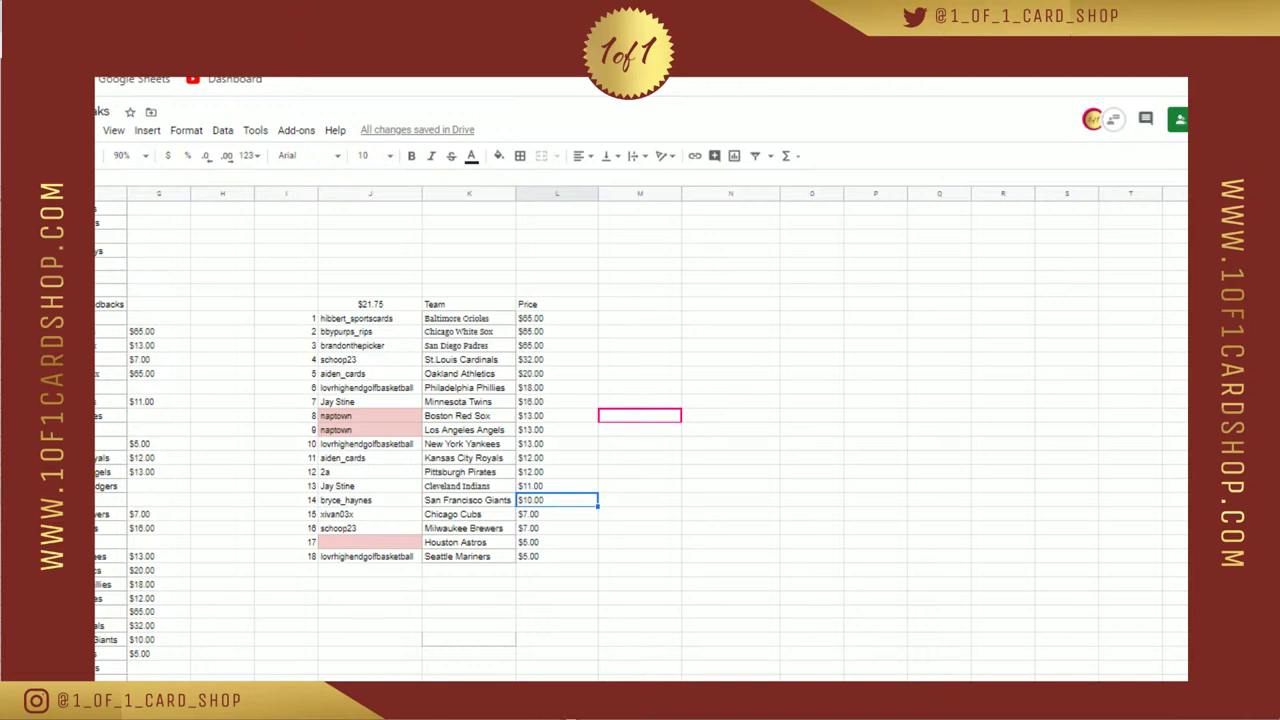
pyautogui.click(321, 543)
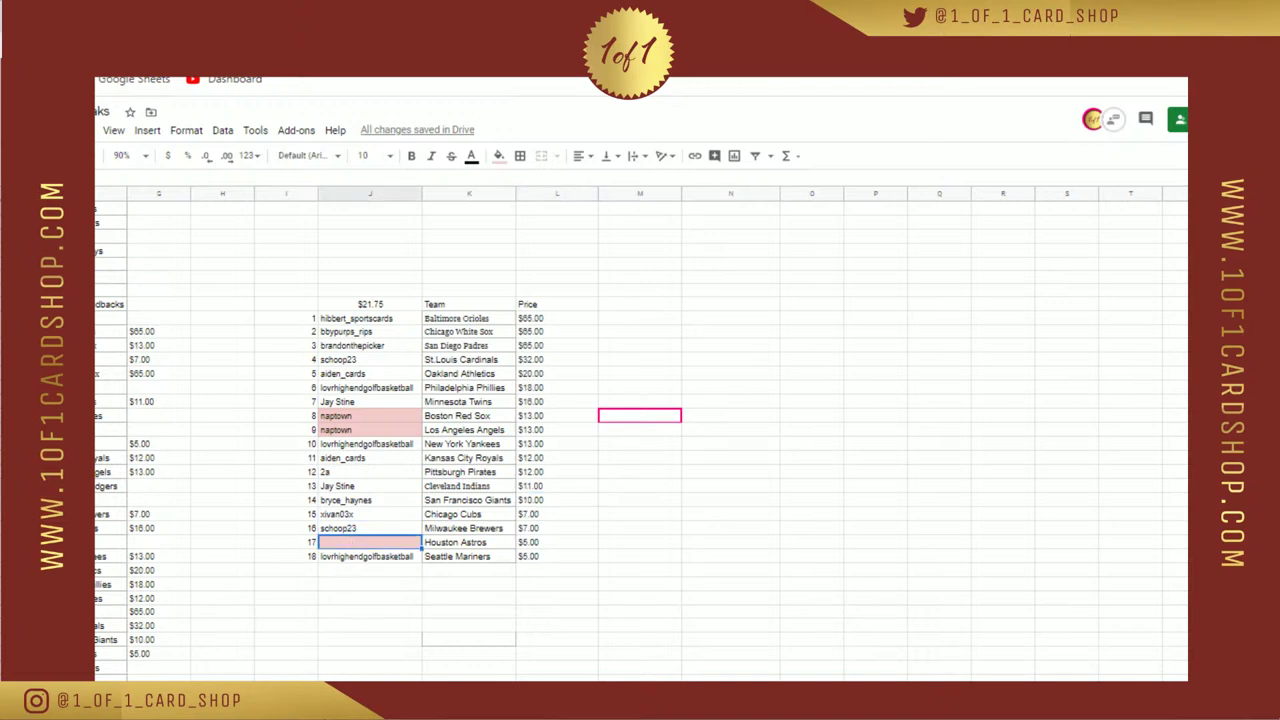
pyautogui.write('undercovercar')
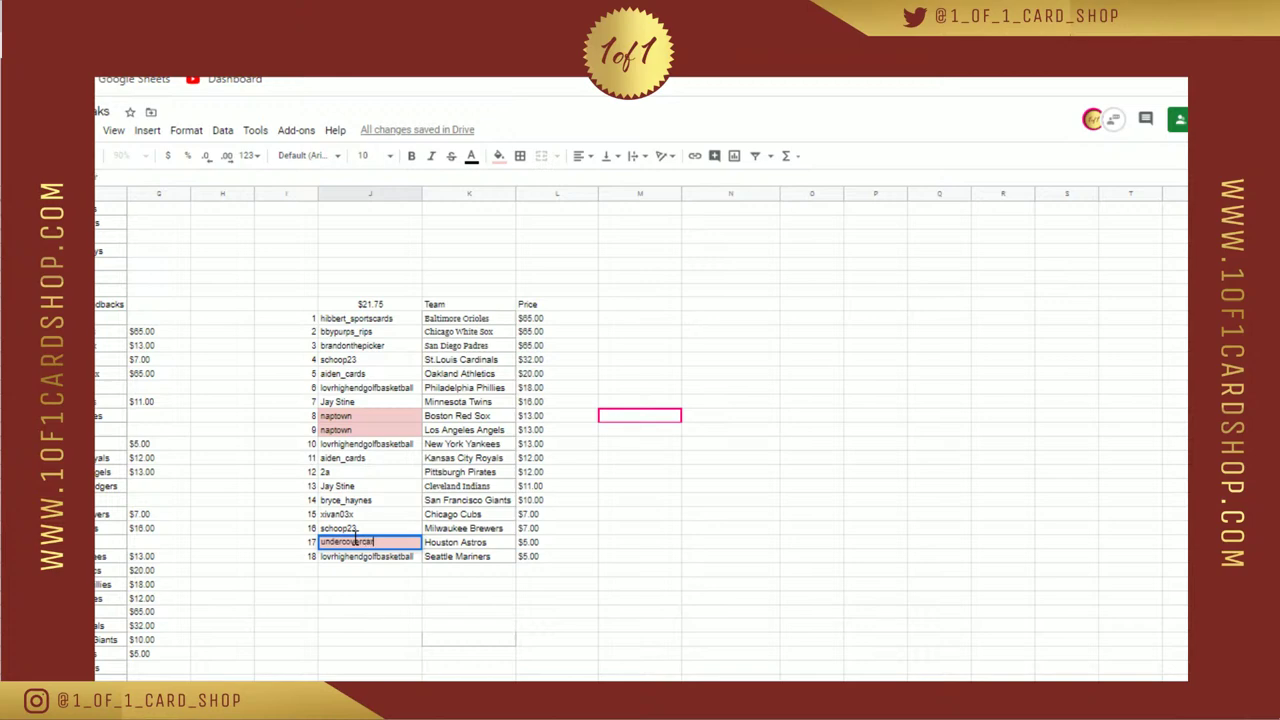
pyautogui.write('ds')
pyautogui.press('Return')
pyautogui.click(363, 678)
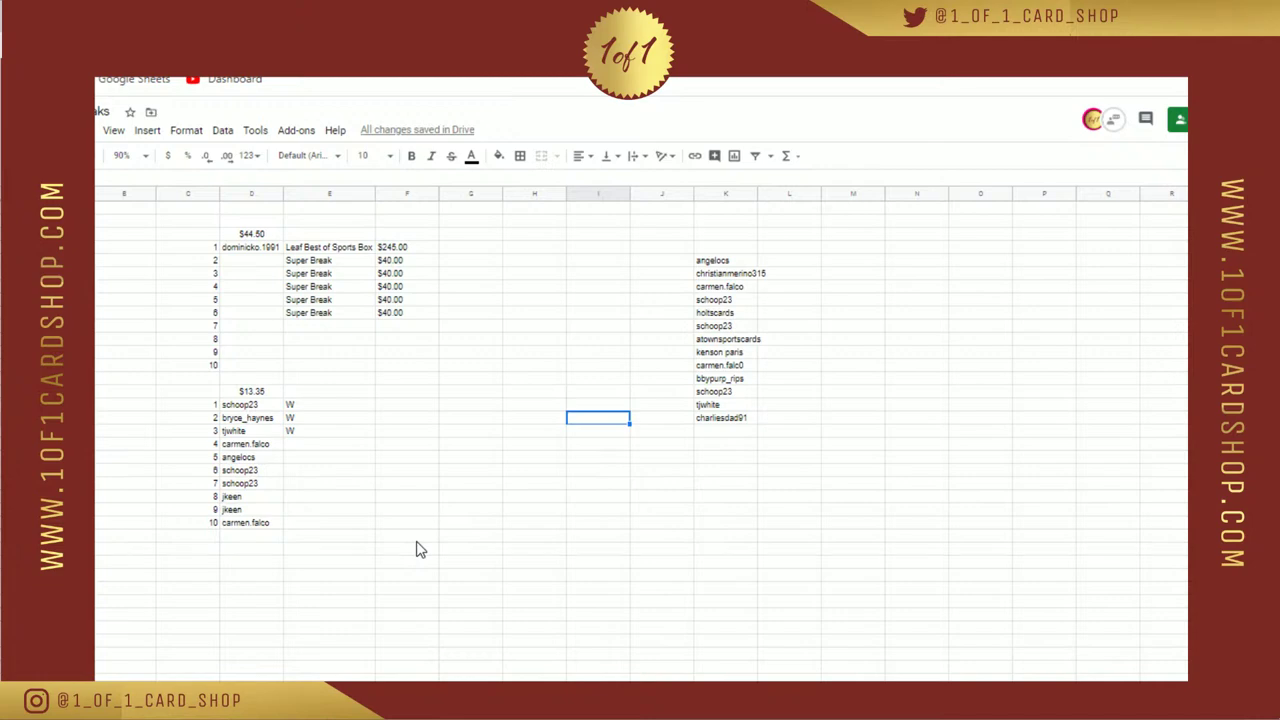
# Move between the break sheet and the 30-team sheet, ending on the usernames-with-MLB-teams sheet
pyautogui.click(470, 678)
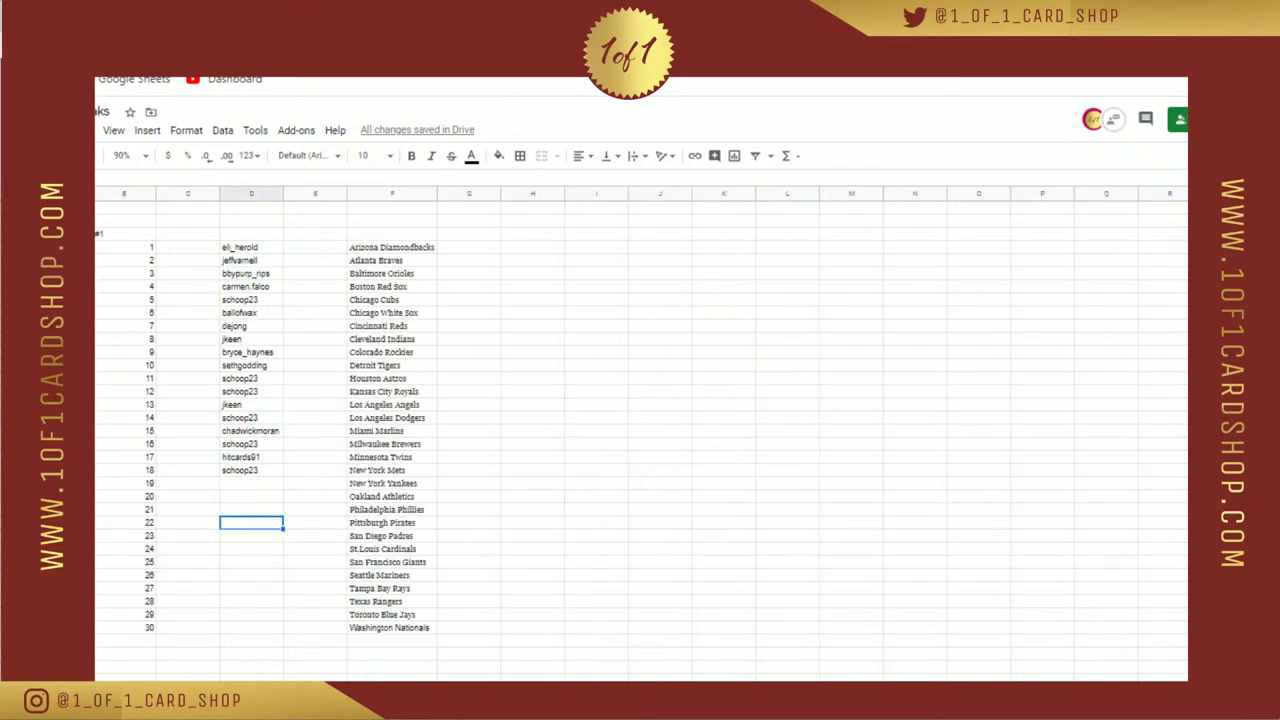
pyautogui.hotkey('ctrl', 'shift', 'pagedown')
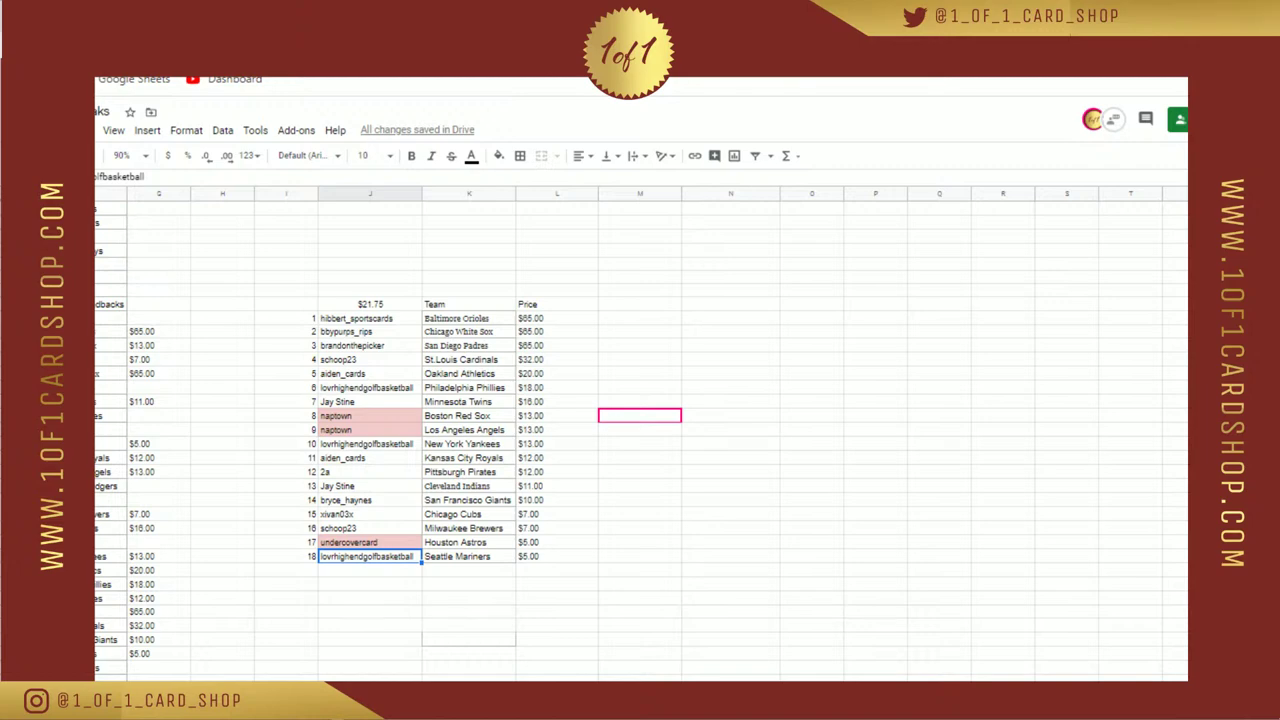
pyautogui.click(613, 677)
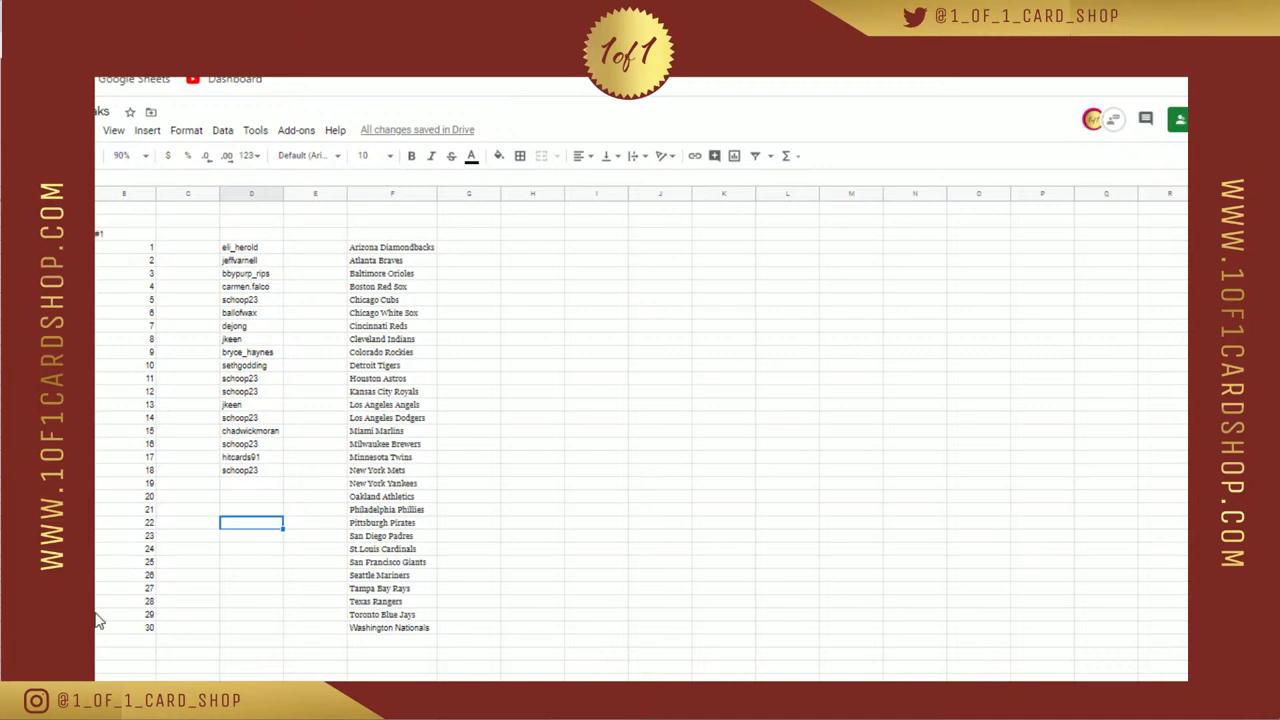
# Paste the copied order details into team rows 19, 20 and 21
pyautogui.click(206, 485)
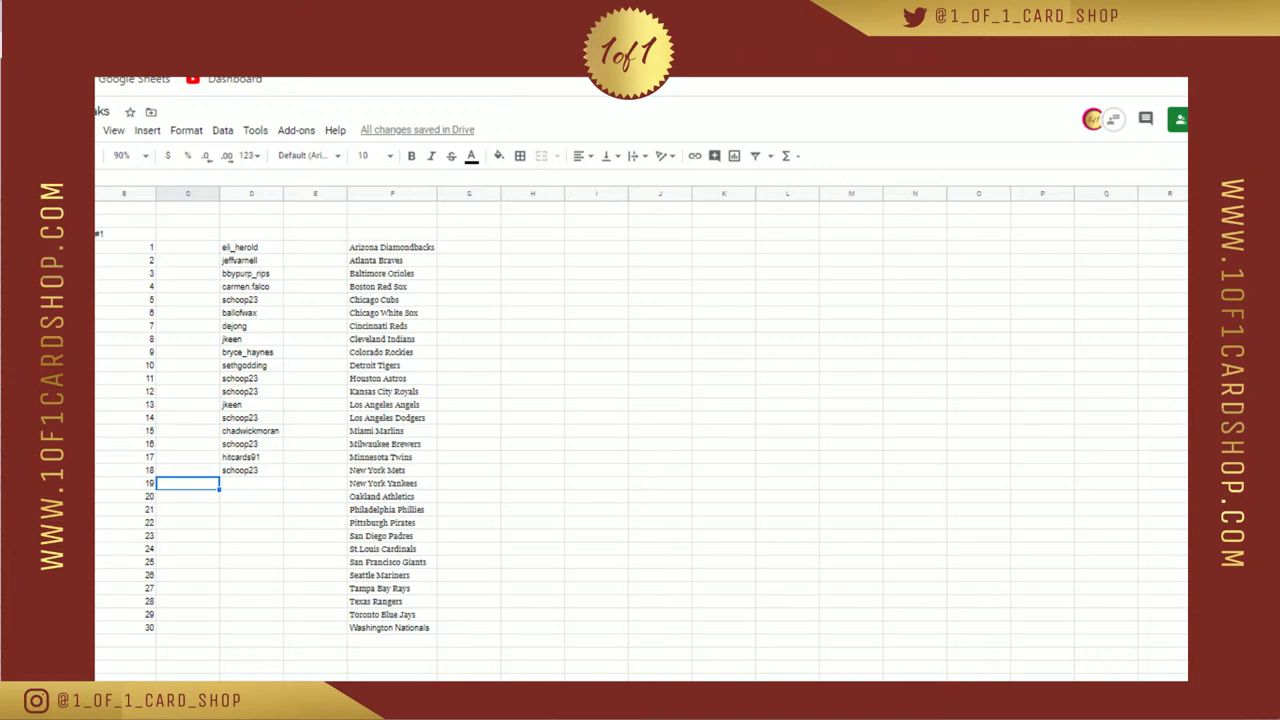
pyautogui.press('Down')
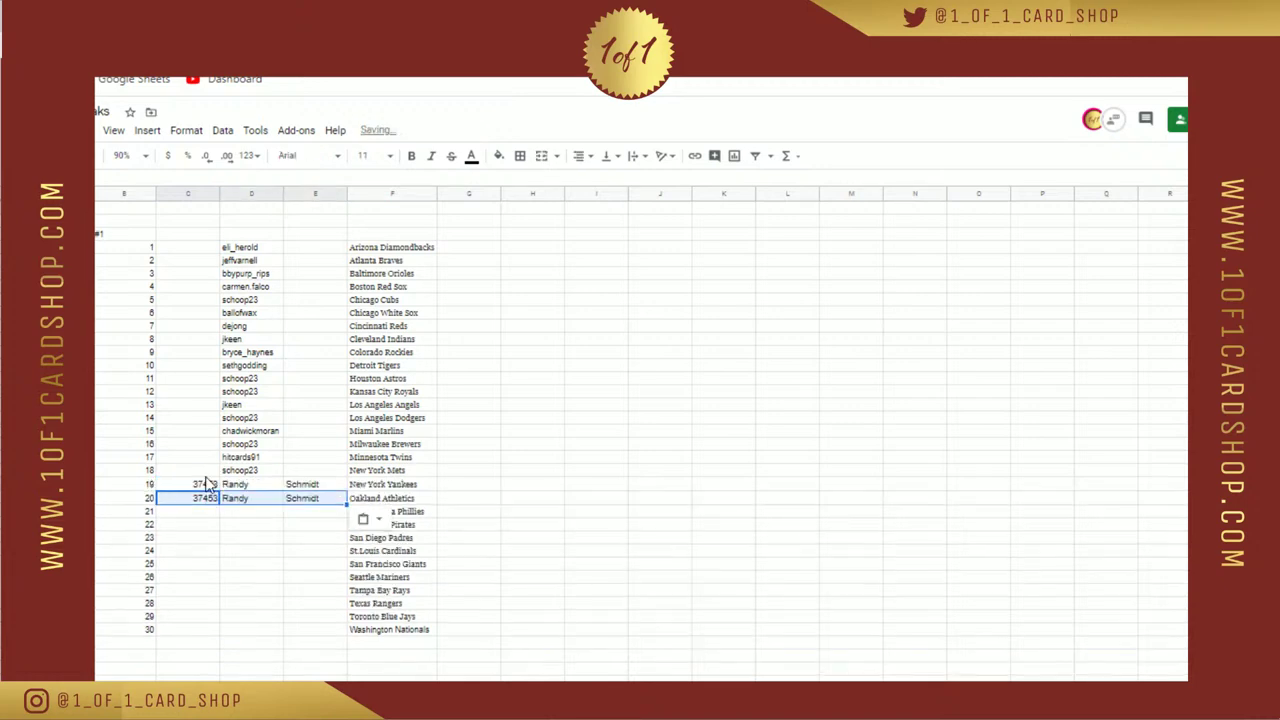
pyautogui.press('Down')
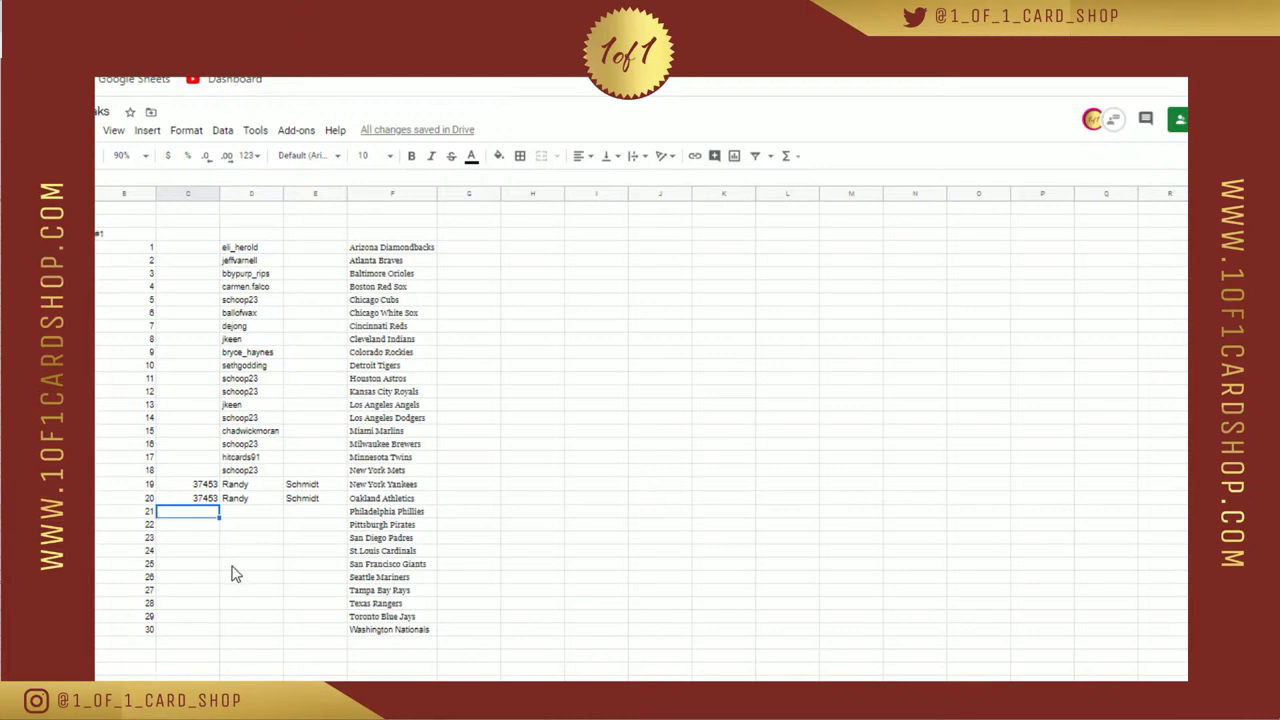
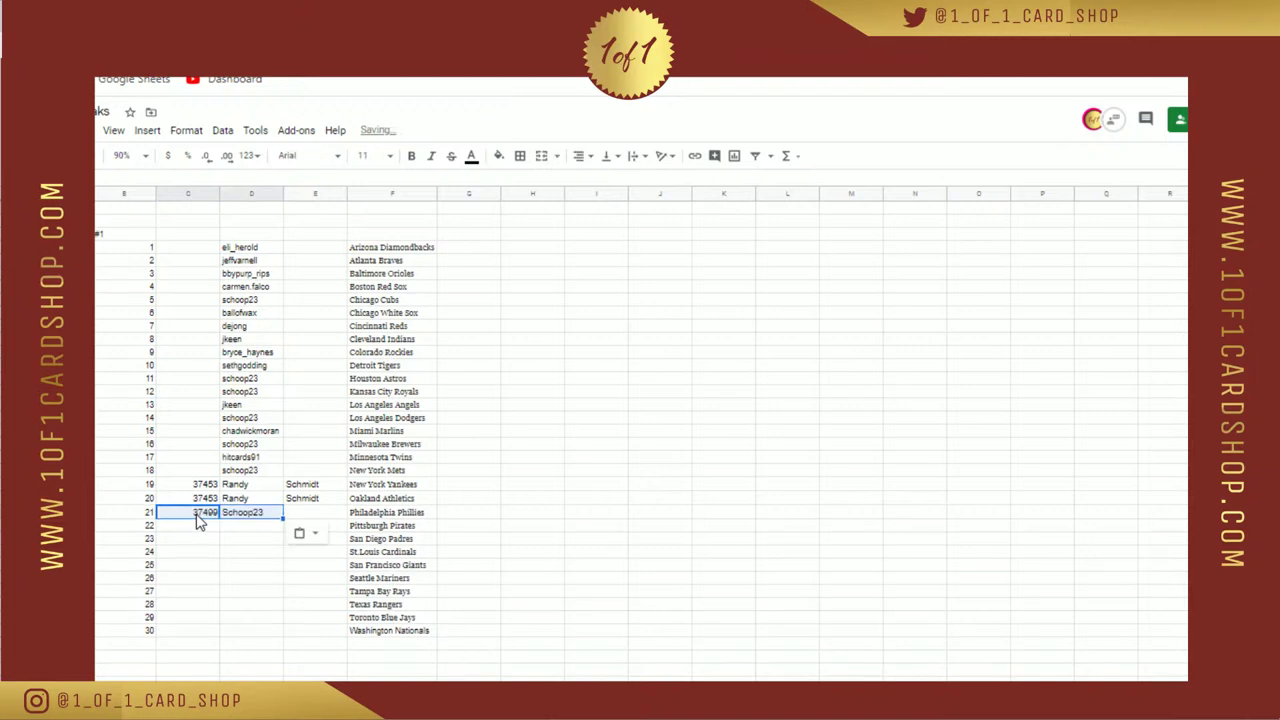
# Copy the order in row 21 and paste it into rows 22 and 23
pyautogui.click(198, 521)
pyautogui.hotkey('ctrl', 'c')
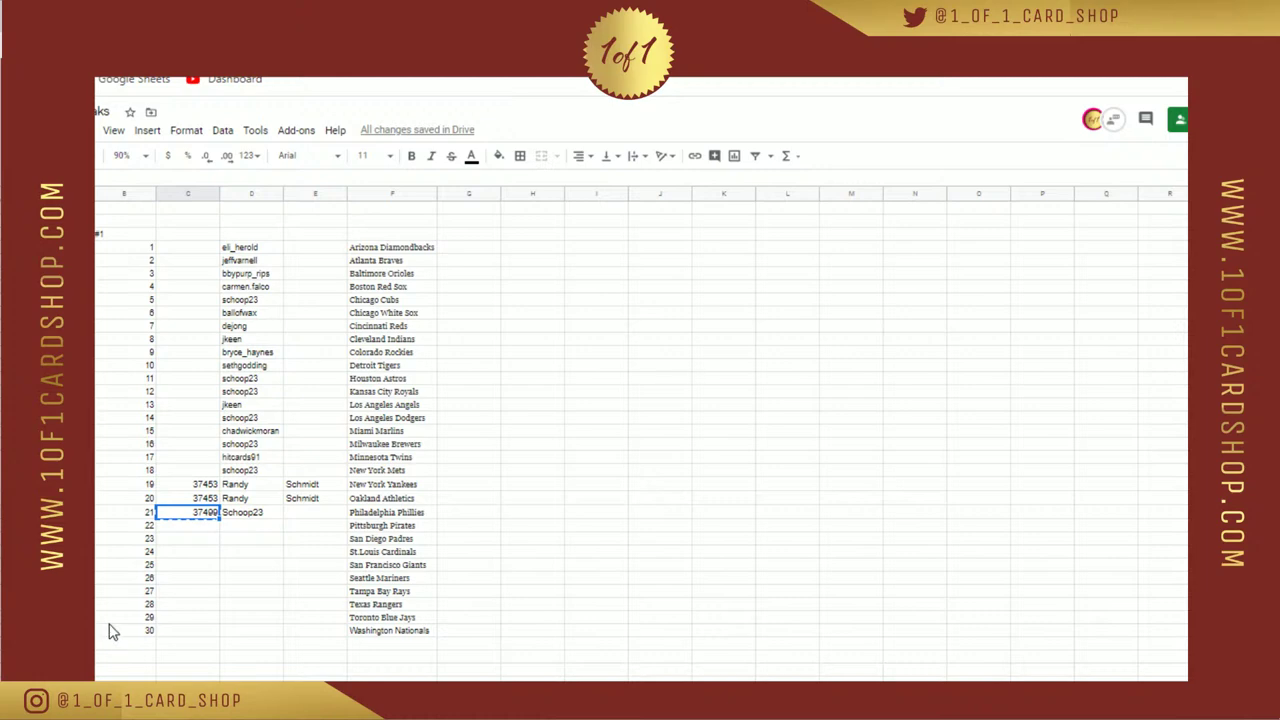
pyautogui.click(233, 521)
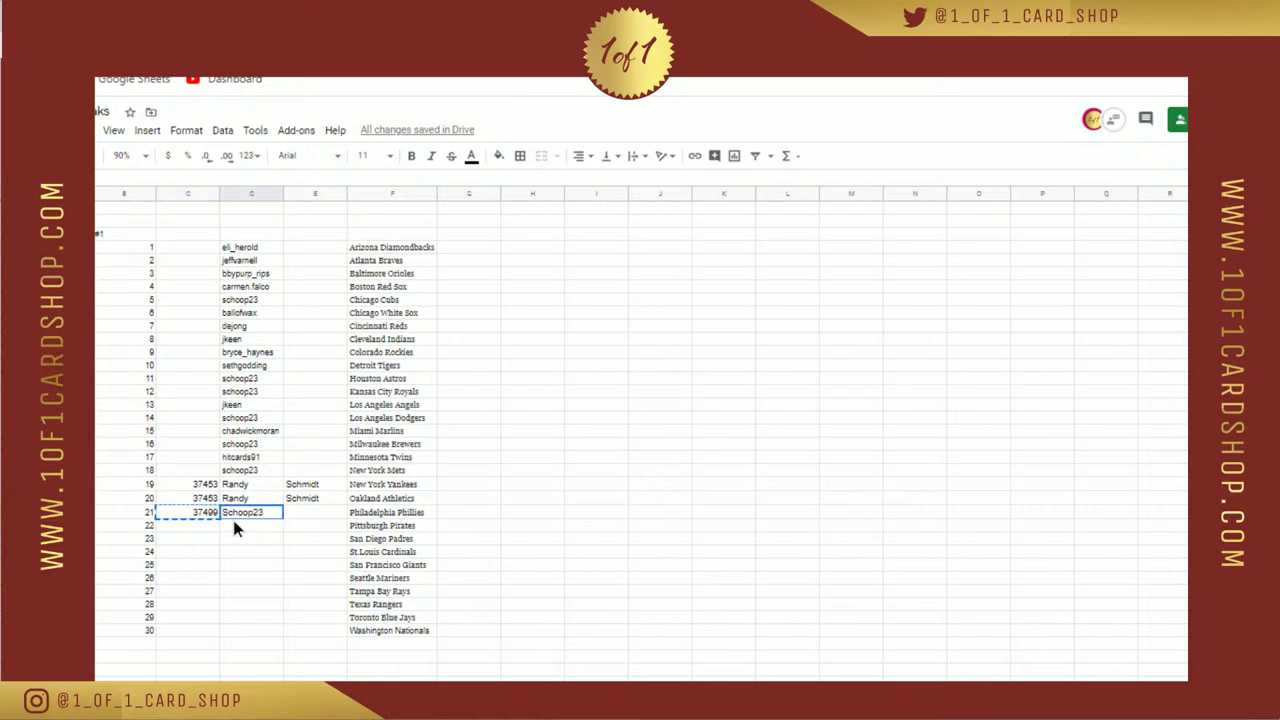
pyautogui.keyDown('shift'); pyautogui.click(207, 519); pyautogui.keyUp('shift')
pyautogui.hotkey('ctrl', 'c')
pyautogui.click(199, 526)
pyautogui.hotkey('ctrl', 'v')
pyautogui.click(203, 540)
pyautogui.hotkey('ctrl', 'v')
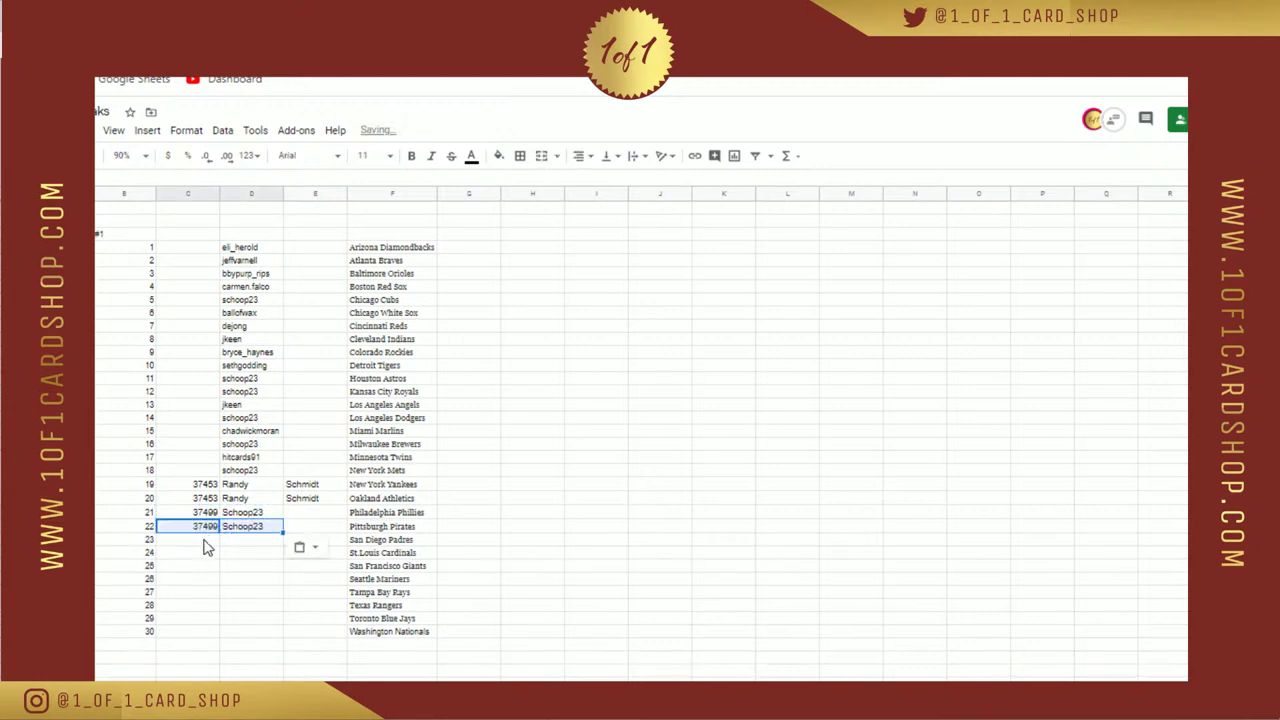
pyautogui.click(187, 579)
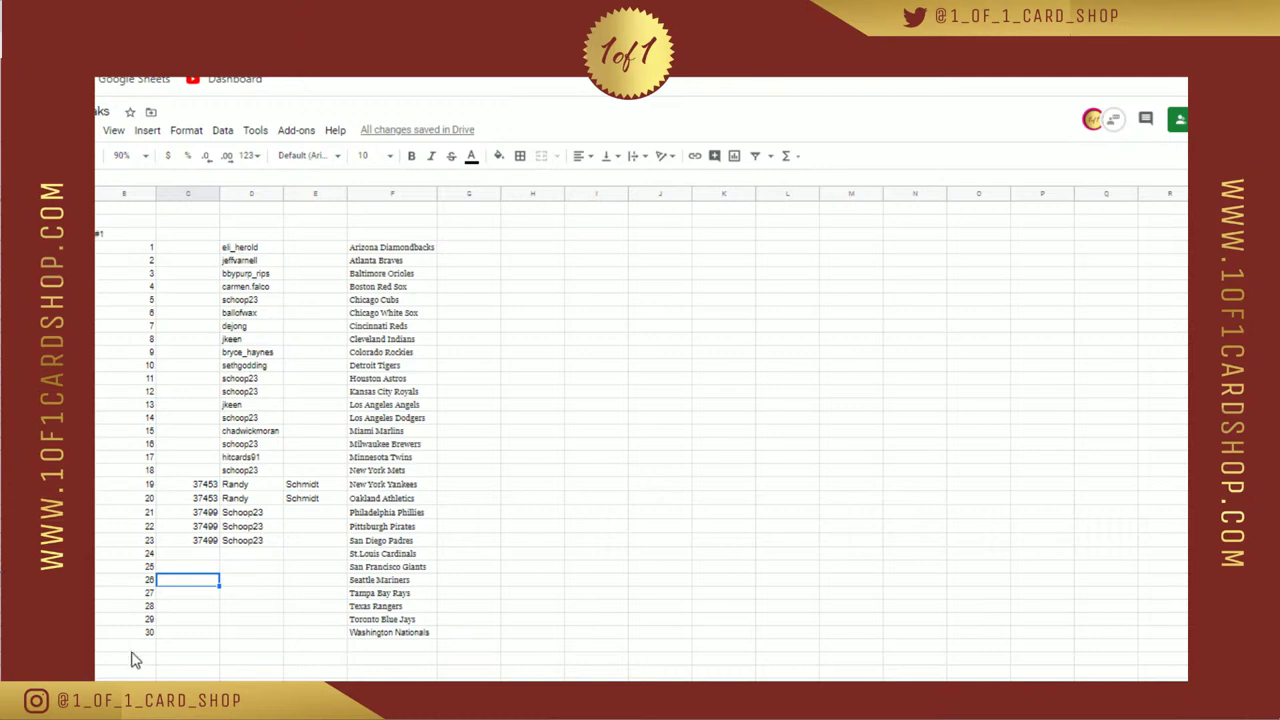
# Paste orders into rows 24–27, ending with ballofwax on Tampa Bay Rays, then return to the break sheet
pyautogui.click(206, 556)
pyautogui.hotkey('ctrl', 'v')
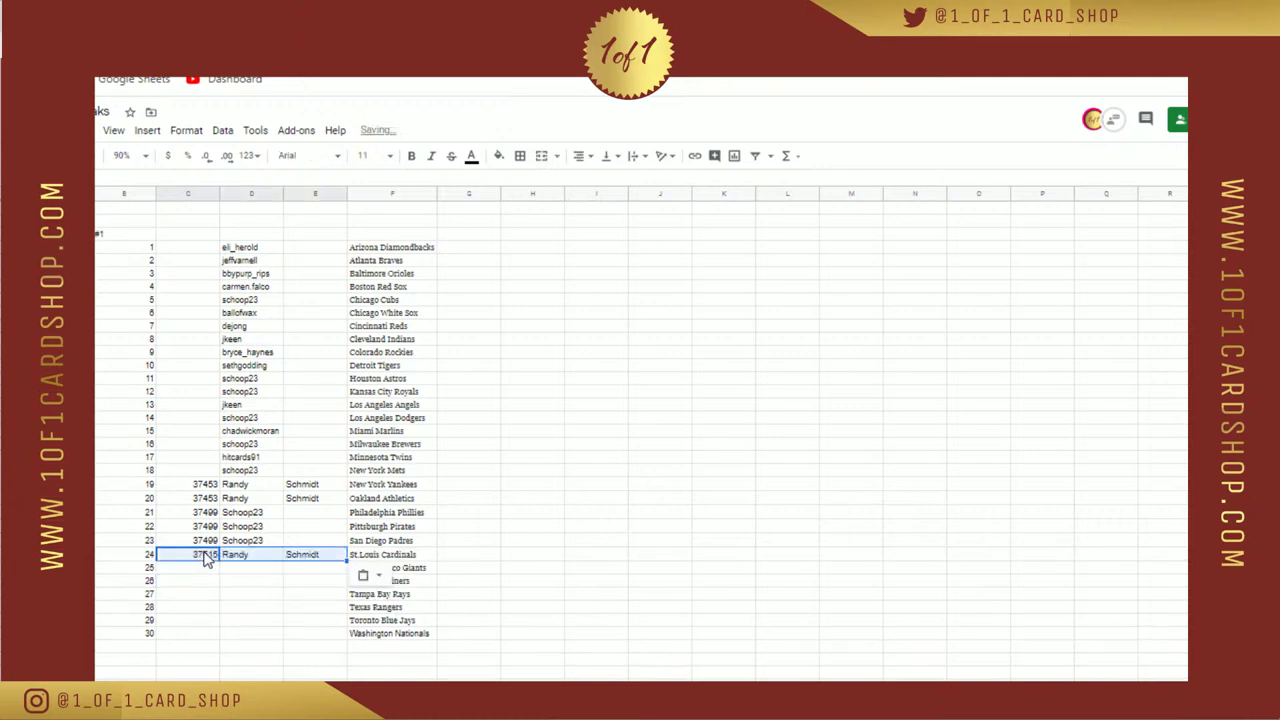
pyautogui.press('Down')
pyautogui.hotkey('ctrl', 'v')
pyautogui.press('Down')
pyautogui.hotkey('ctrl', 'v')
pyautogui.press('Down')
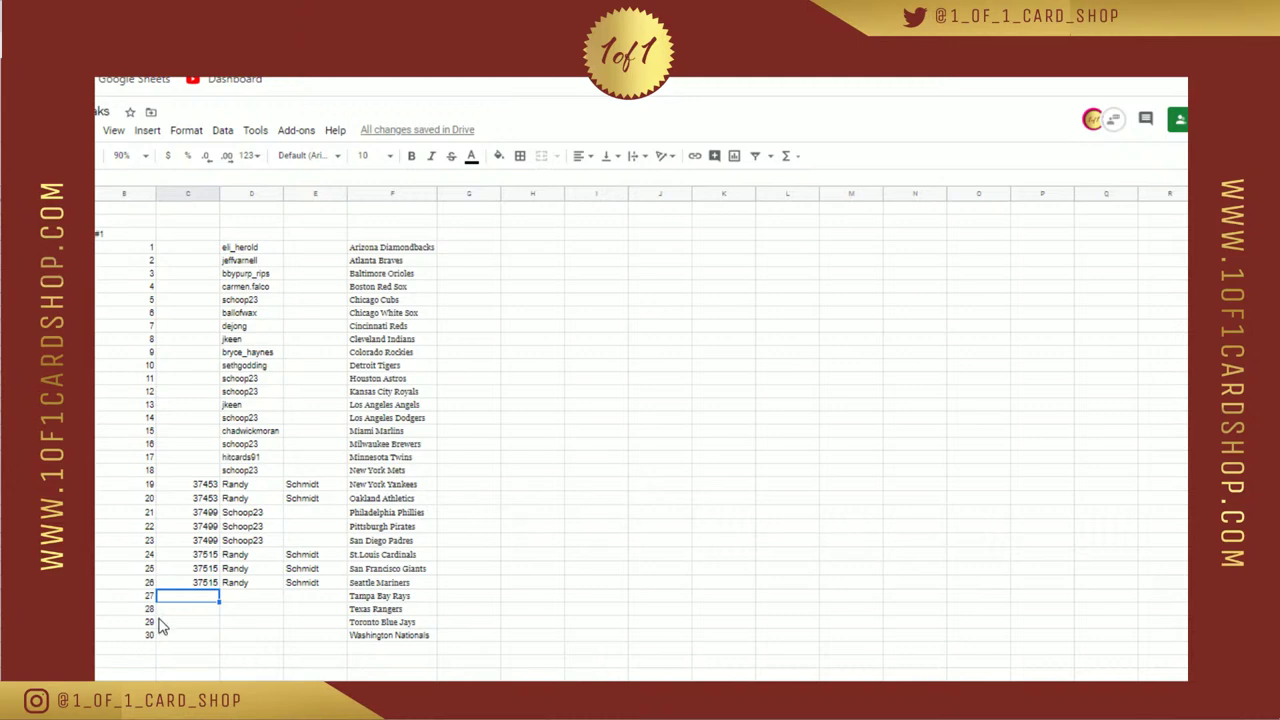
pyautogui.hotkey('ctrl', 'v')
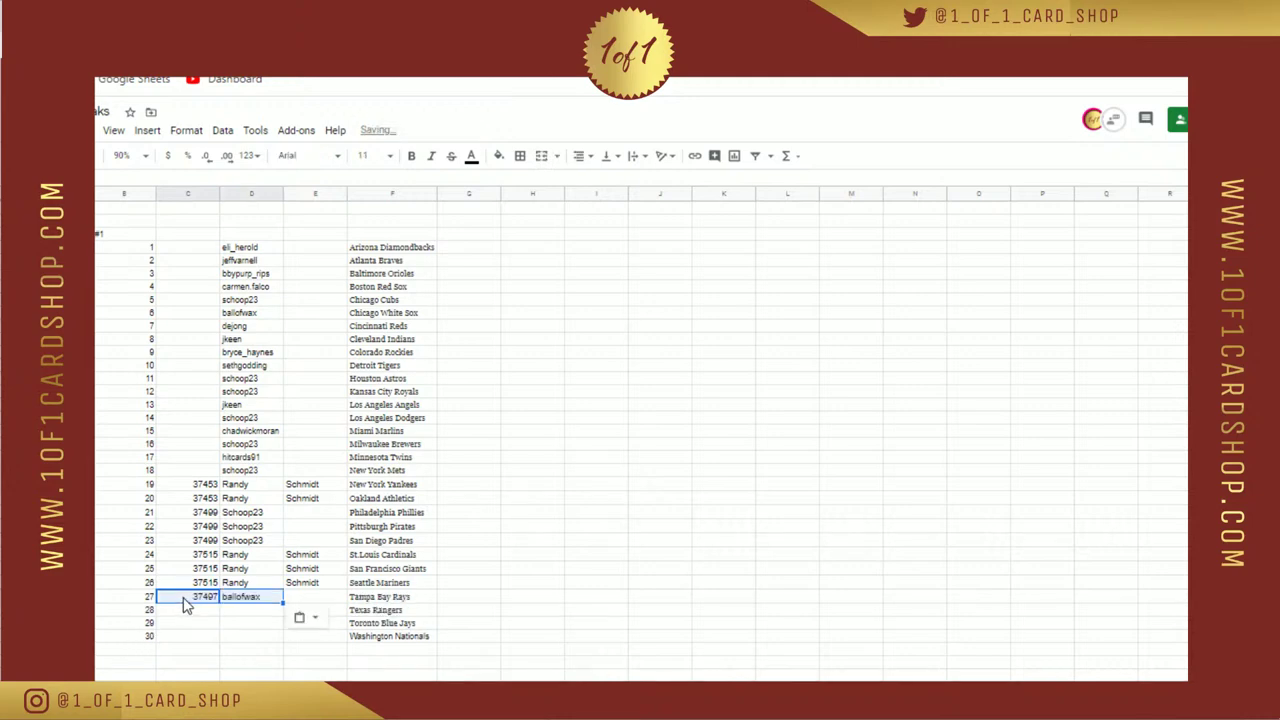
pyautogui.click(190, 622)
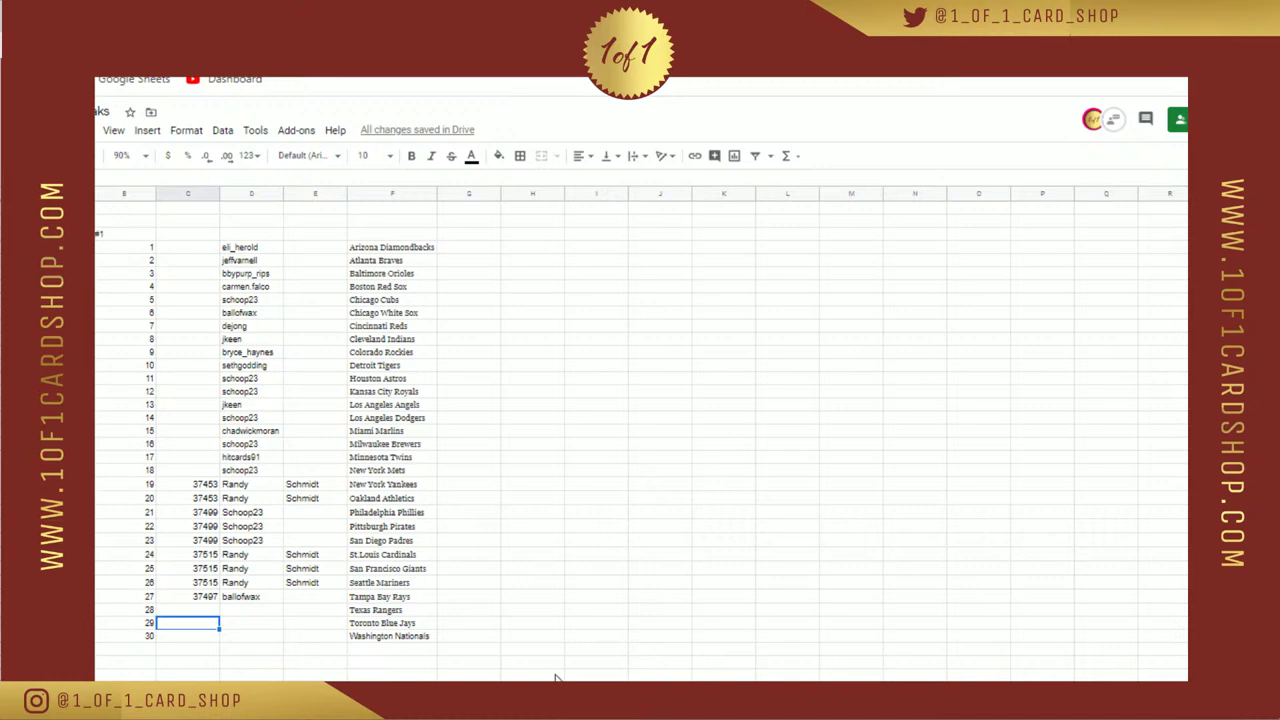
pyautogui.click(489, 716)
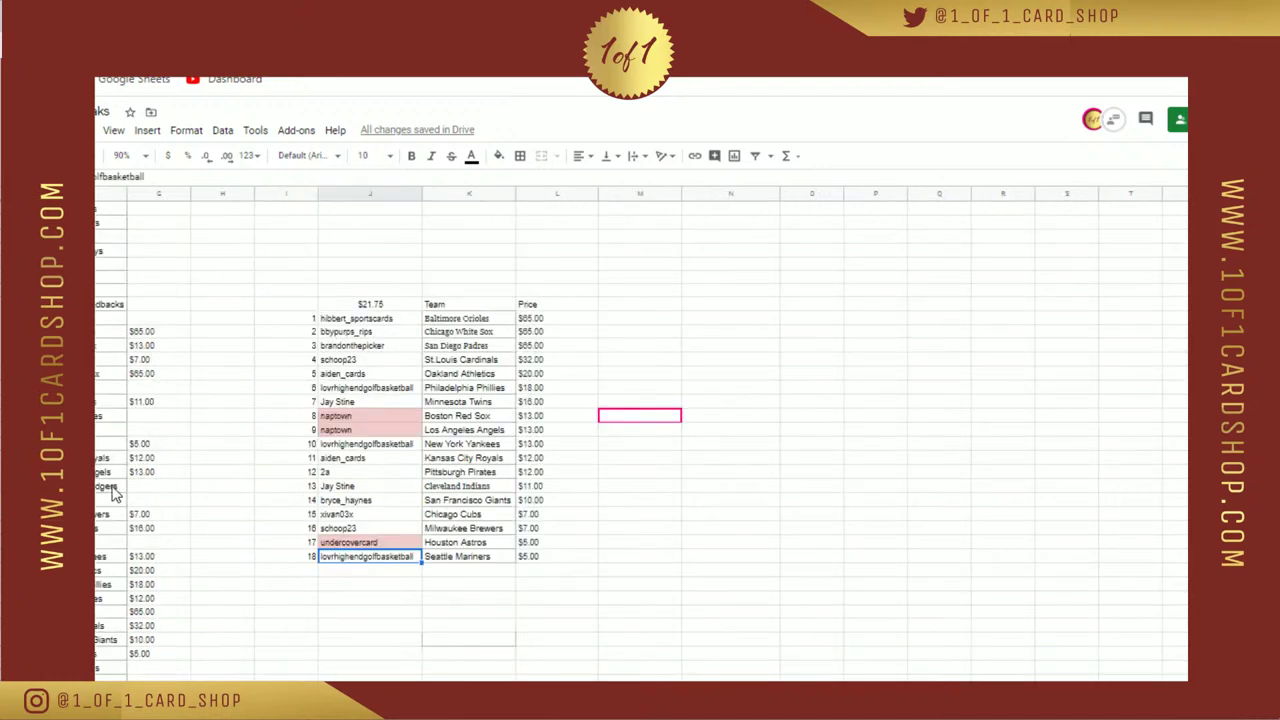
# Reset the pink fill on naptown's J8:J9 and select the eighteen usernames in J1:J18
pyautogui.moveTo(336, 417); pyautogui.dragTo(336, 430)
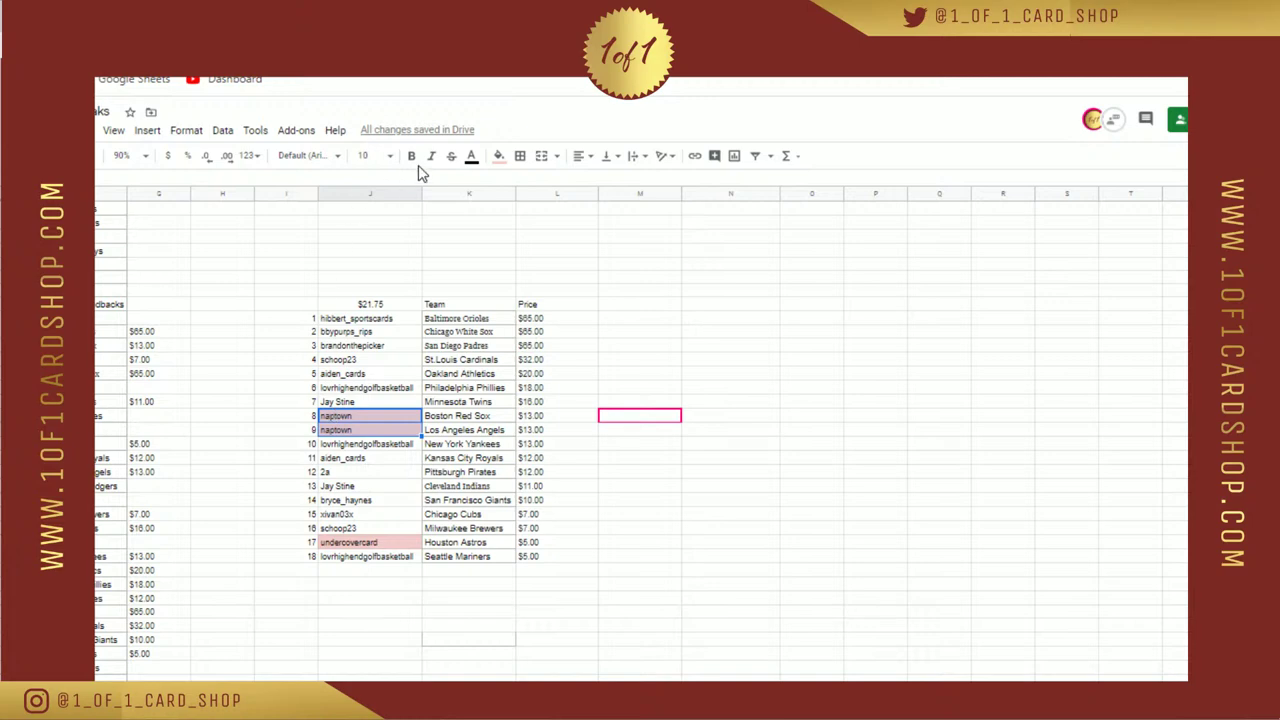
pyautogui.click(498, 156)
pyautogui.click(515, 183)
pyautogui.click(630, 304)
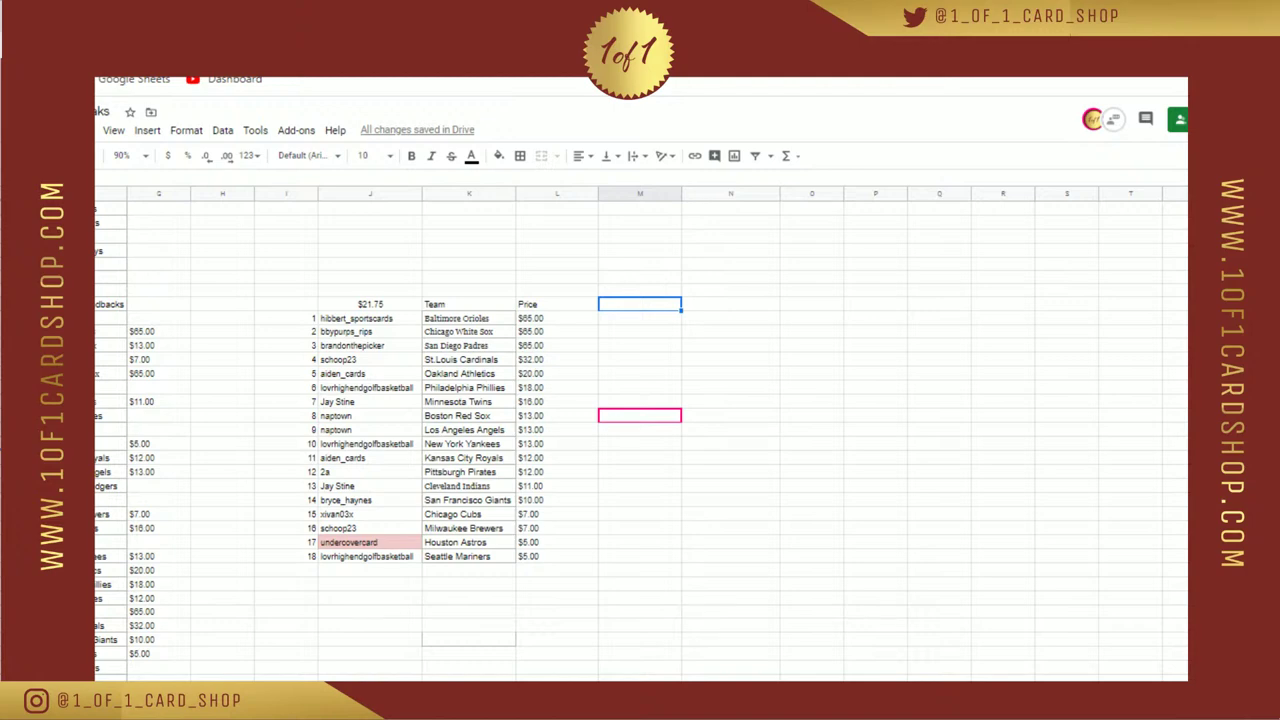
pyautogui.moveTo(333, 318); pyautogui.dragTo(352, 561)
# Paste the eighteen usernames into Random.org's List Randomizer and shuffle them five times
pyautogui.hotkey('alt', 'Tab')
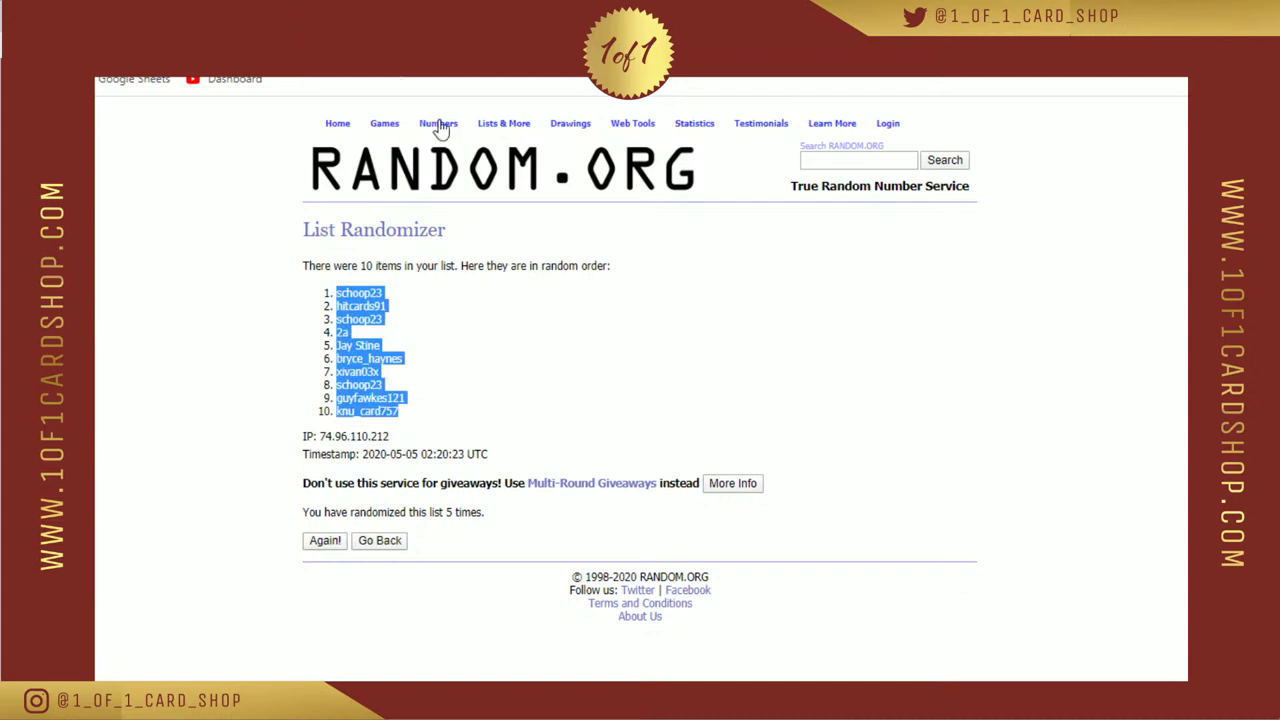
pyautogui.click(503, 145)
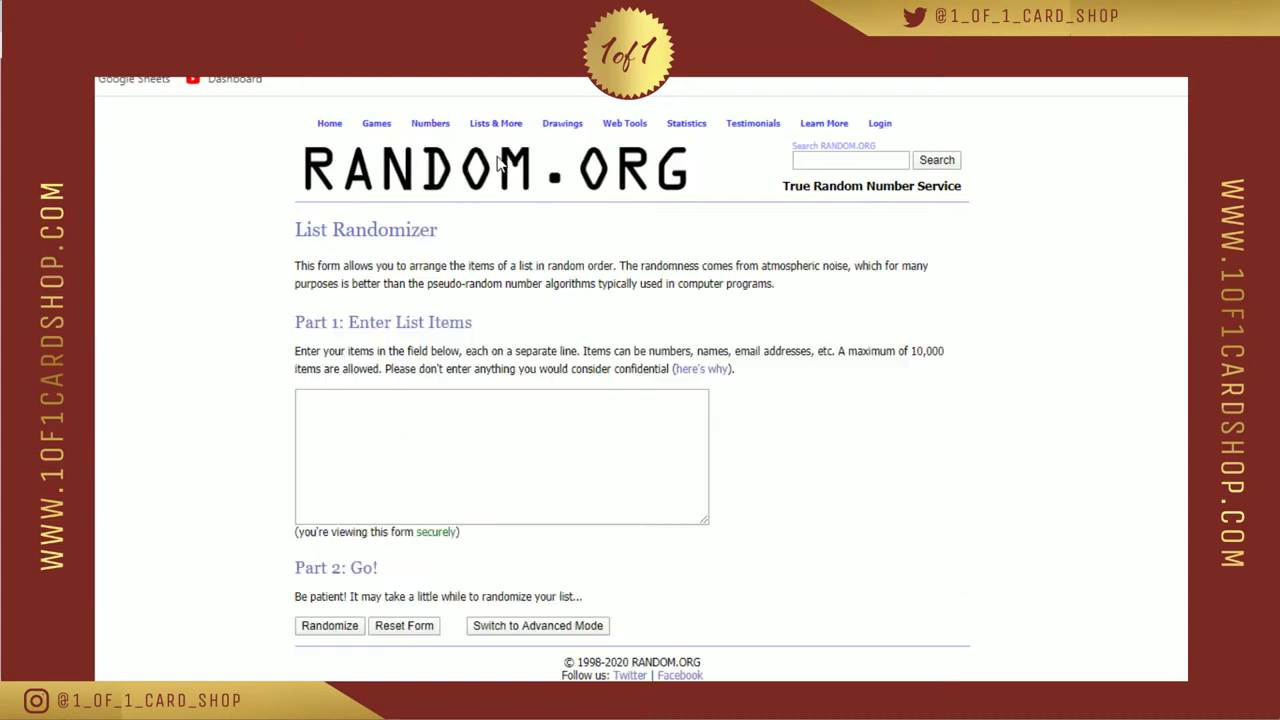
pyautogui.click(462, 395)
pyautogui.hotkey('ctrl', 'v')
pyautogui.click(320, 625)
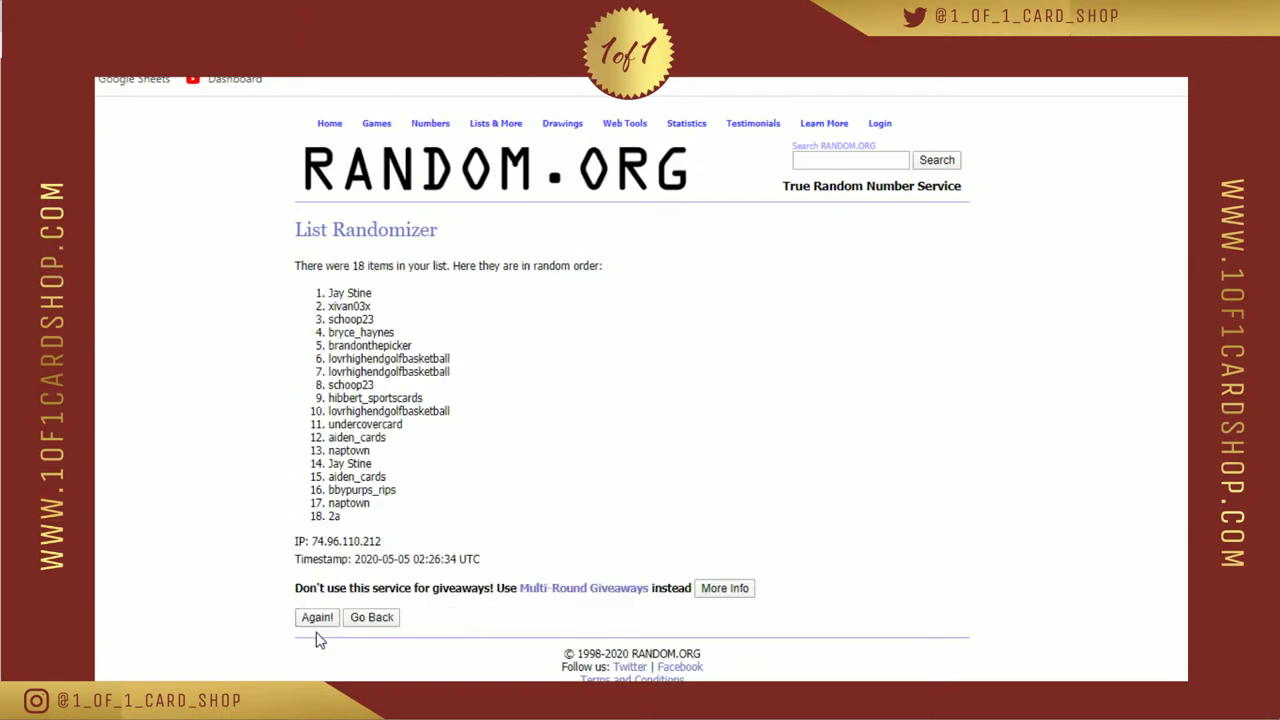
pyautogui.click(320, 622)
pyautogui.click(318, 647)
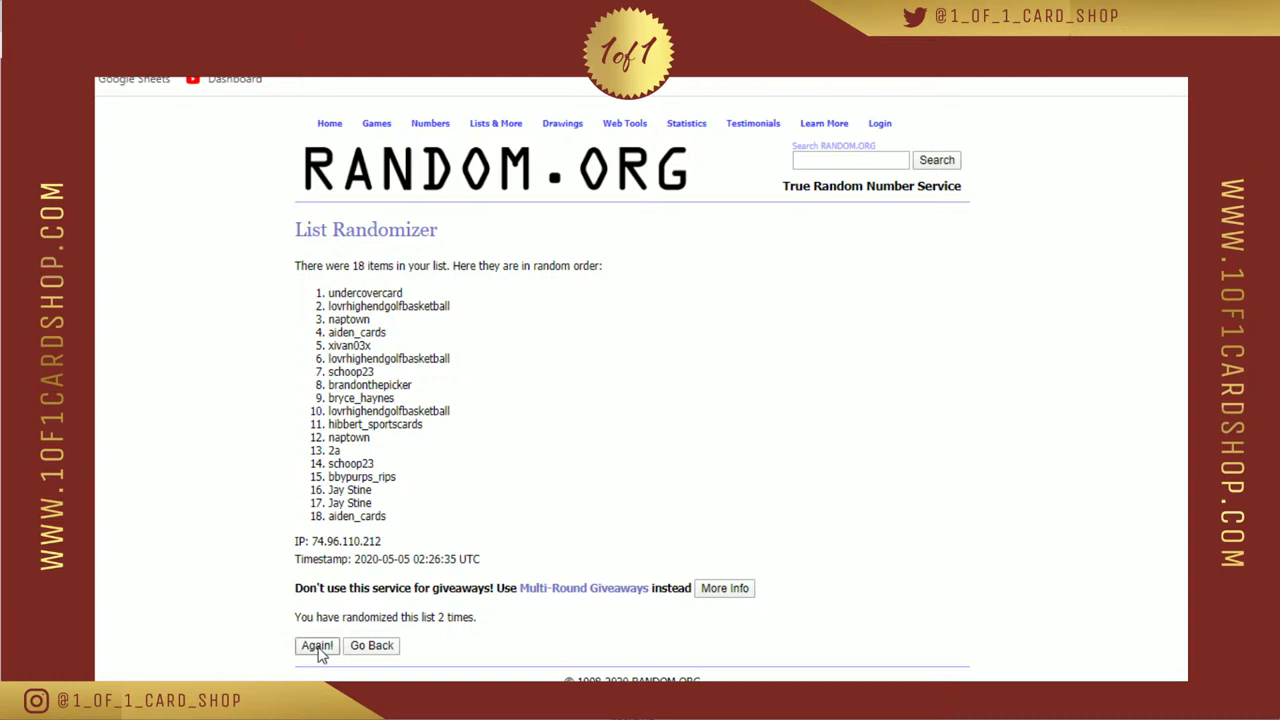
pyautogui.click(318, 646)
pyautogui.click(318, 646)
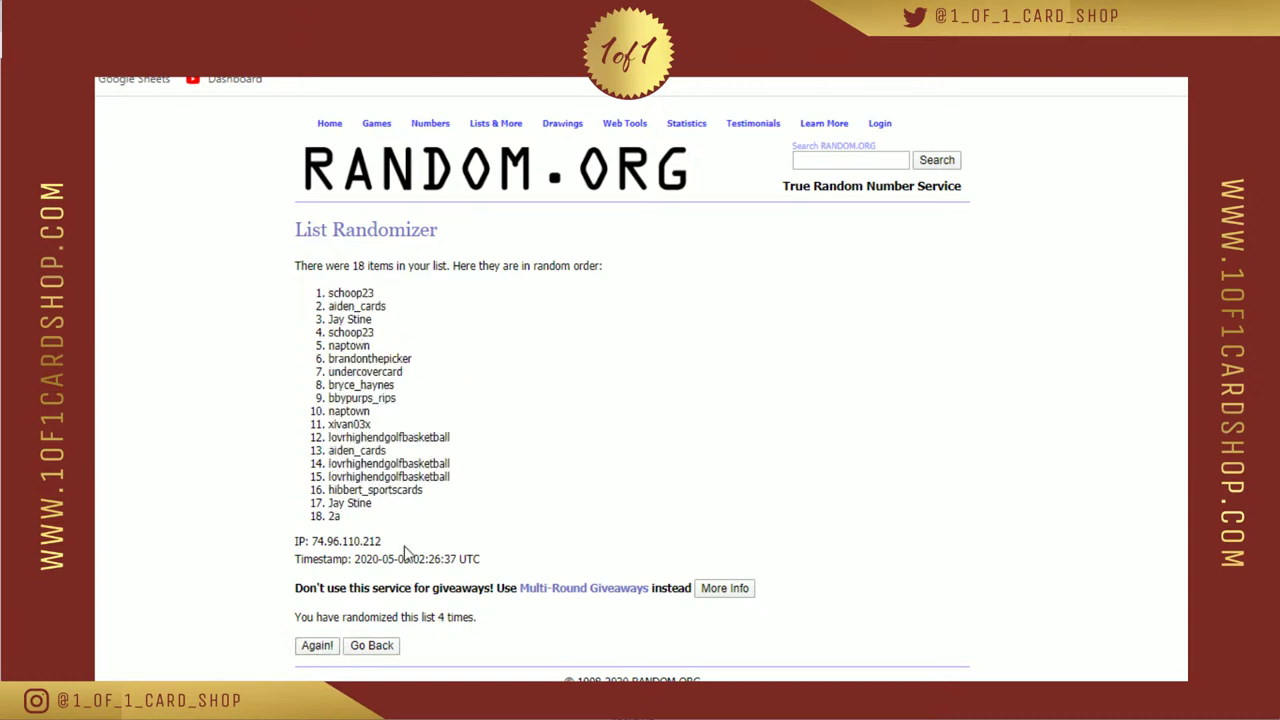
# Copy the shuffled usernames back into column J of the break sheet
pyautogui.moveTo(397, 518); pyautogui.dragTo(284, 298)
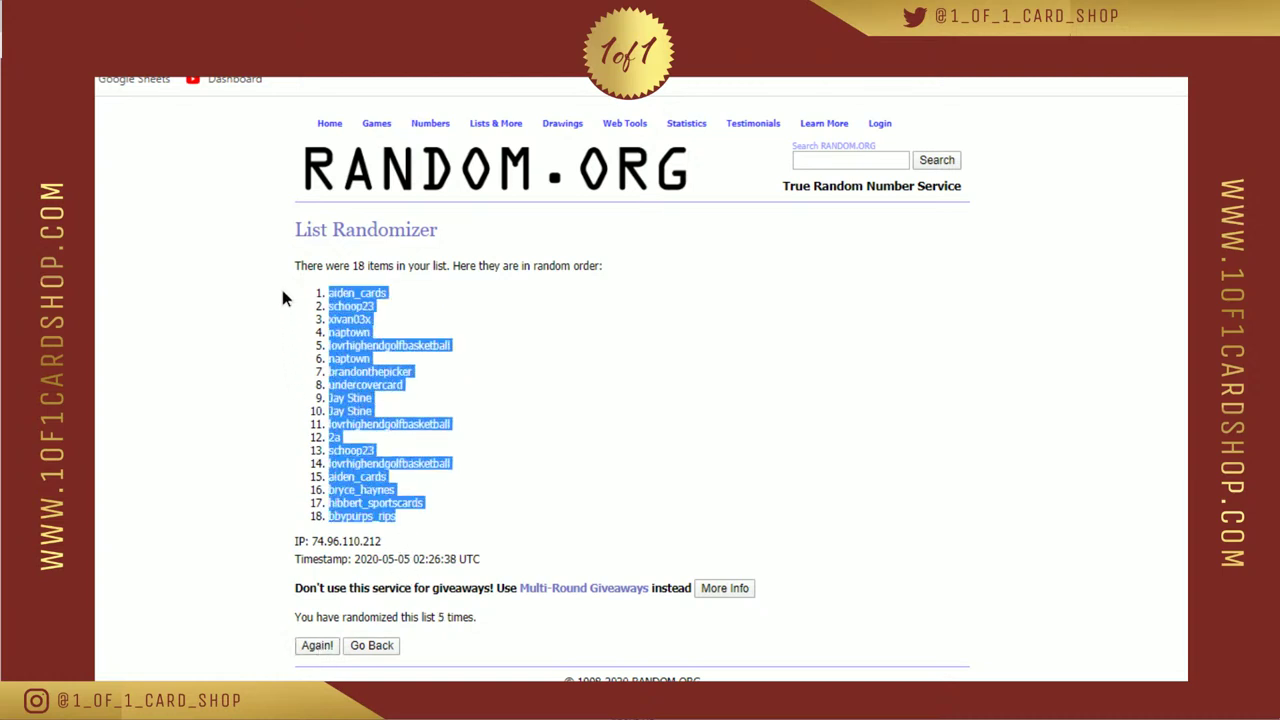
pyautogui.hotkey('ctrl', 'c')
pyautogui.click(222, 88)
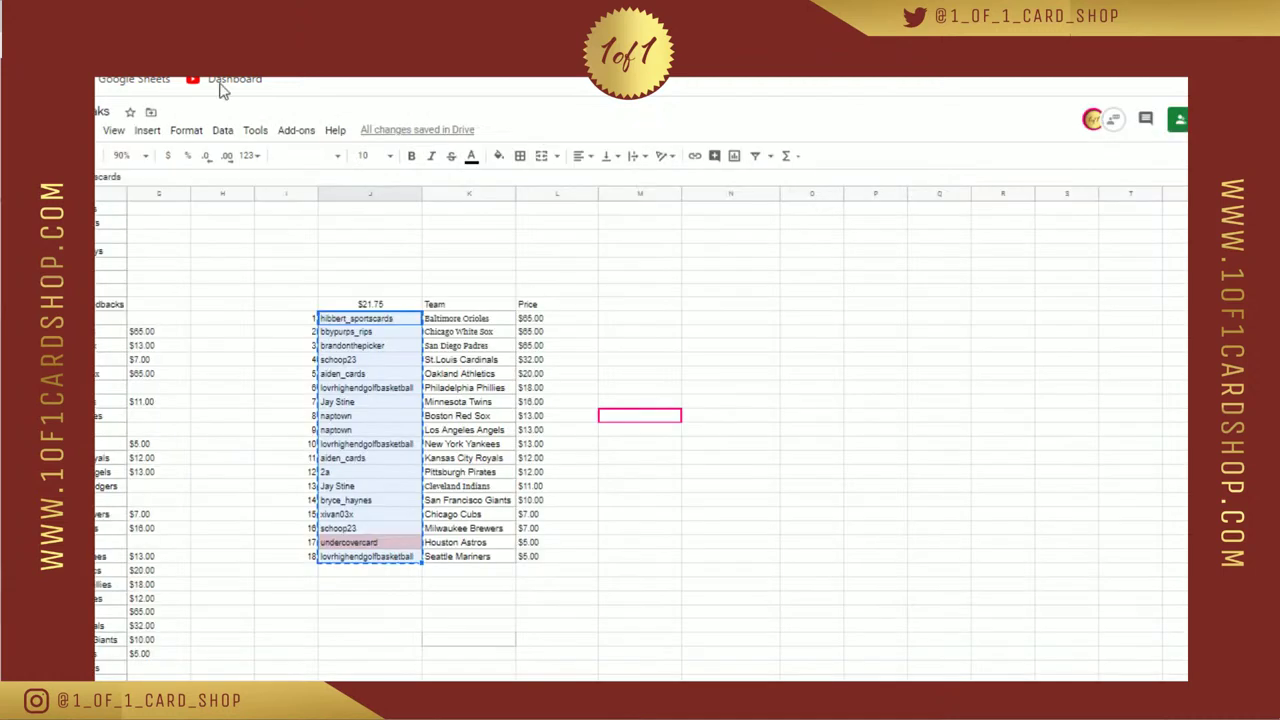
pyautogui.hotkey('ctrl', 'v')
# Shuffle the 18 team names from column K five times in Random.org and copy the result
pyautogui.moveTo(451, 320); pyautogui.dragTo(476, 560)
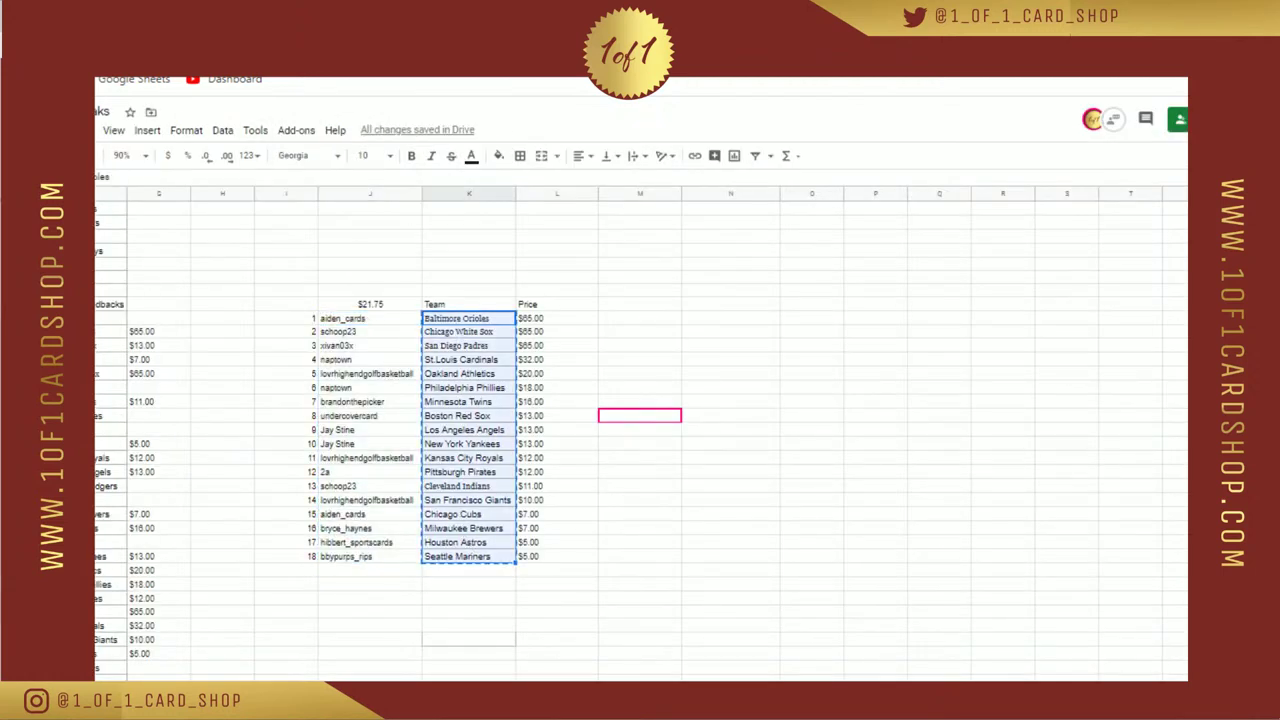
pyautogui.click(295, 60)
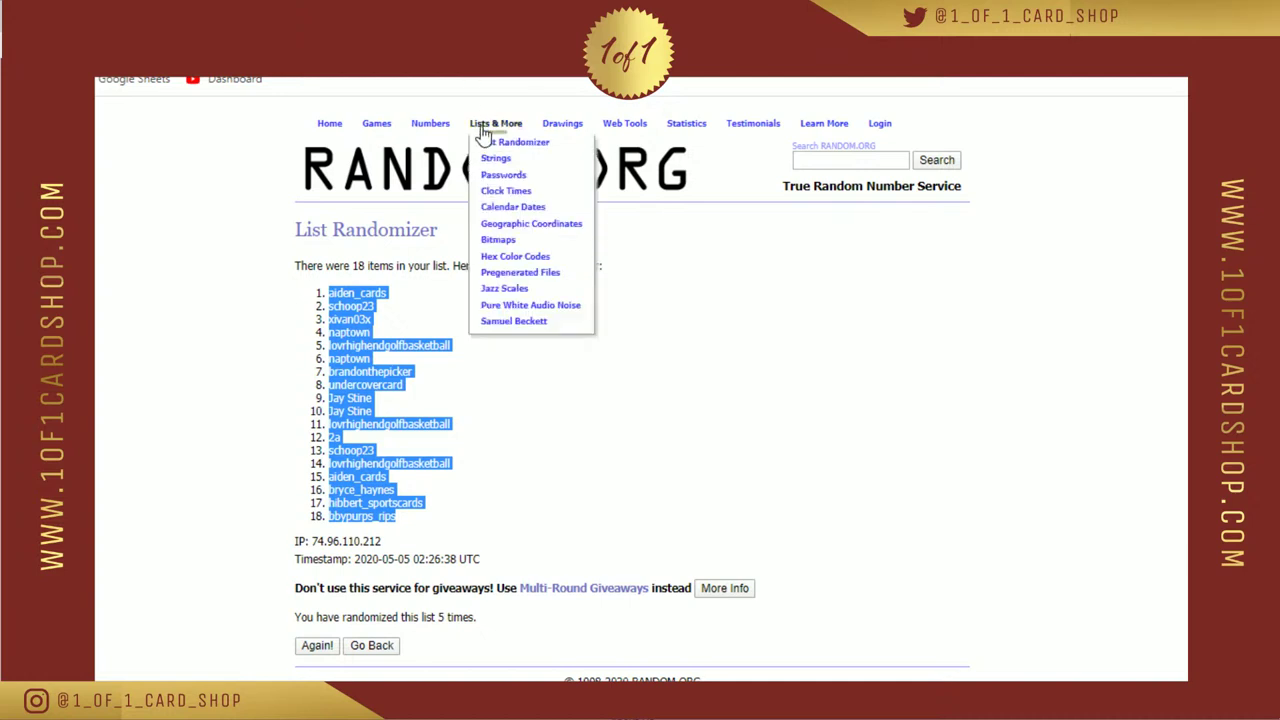
pyautogui.click(484, 138)
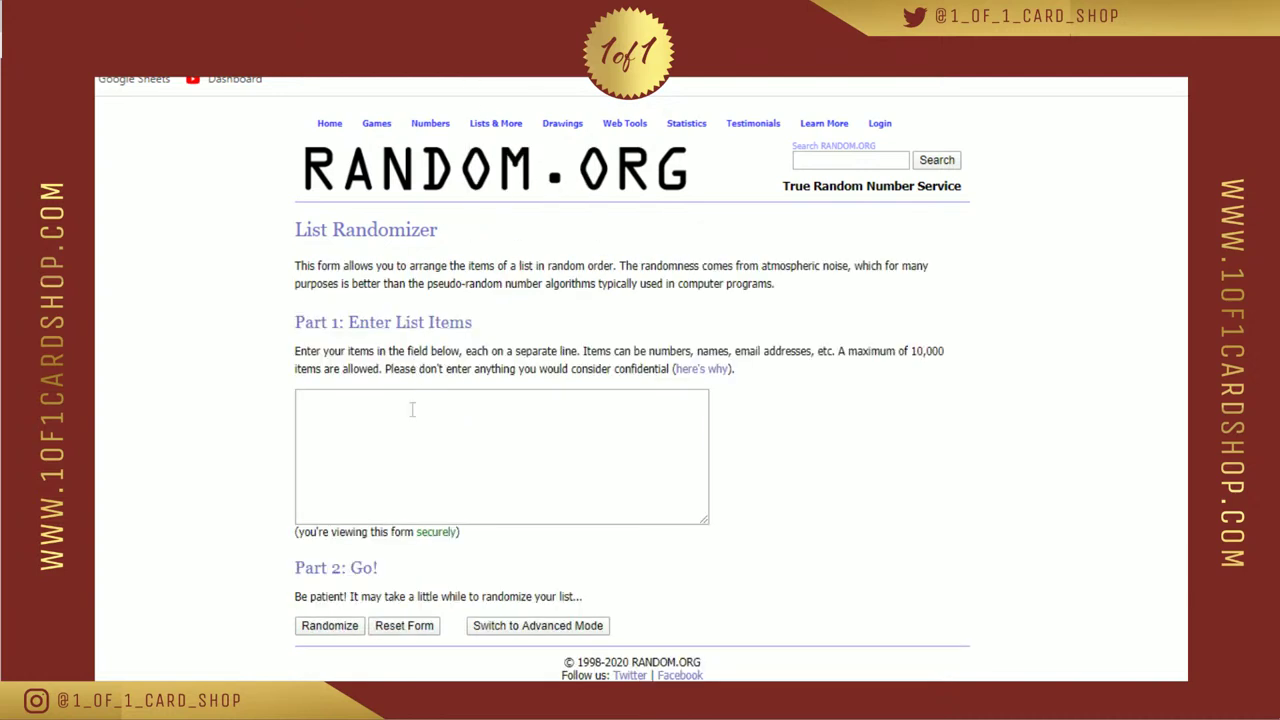
pyautogui.hotkey('ctrl', 'v')
pyautogui.click(352, 625)
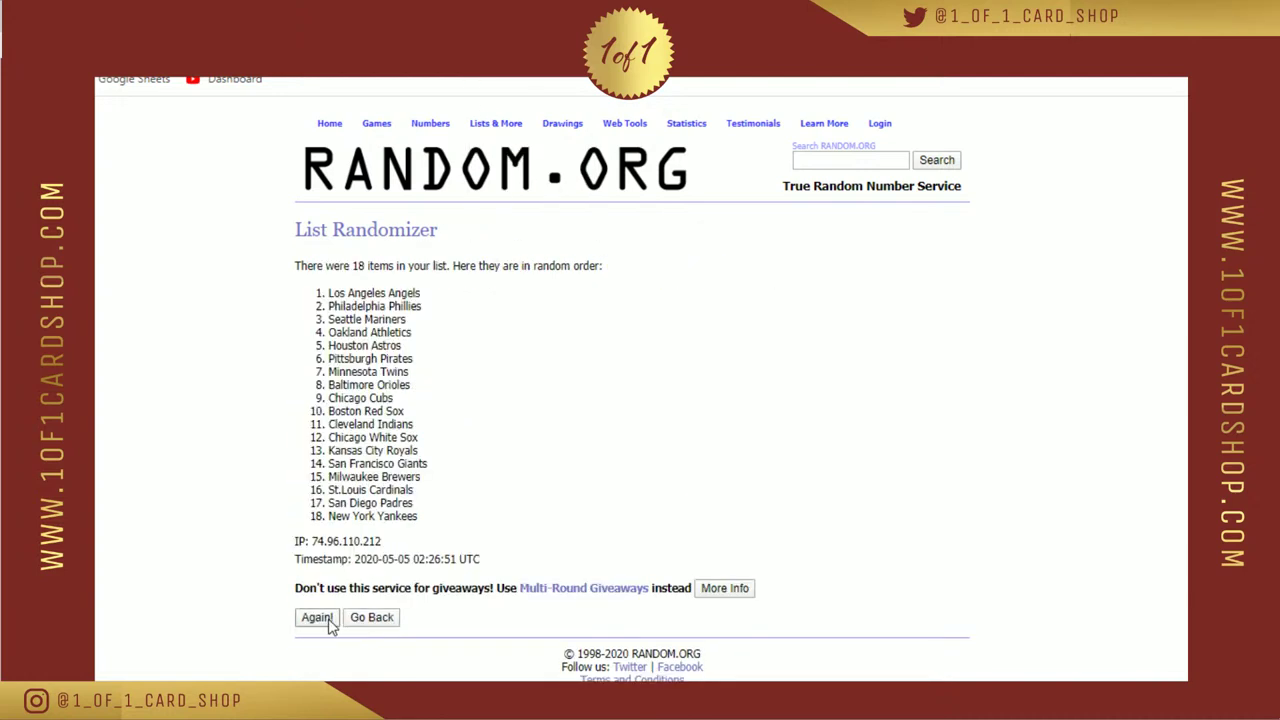
pyautogui.click(324, 618)
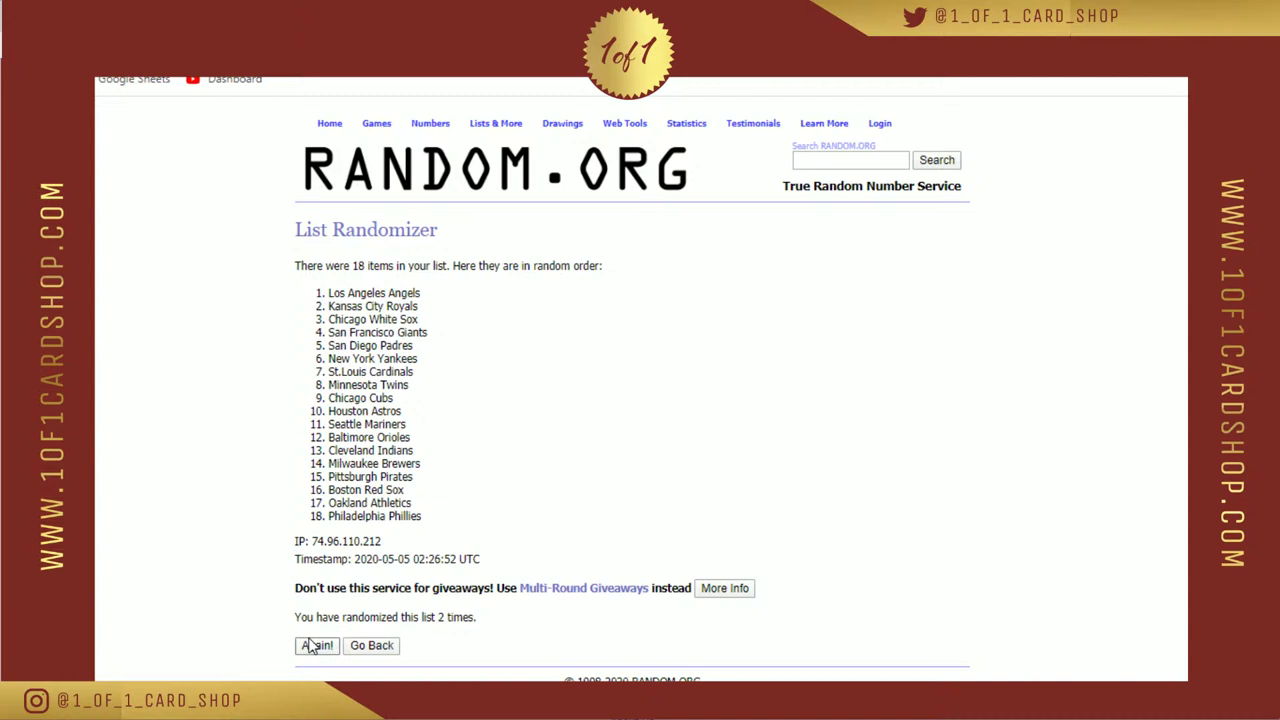
pyautogui.click(315, 645)
pyautogui.click(315, 645)
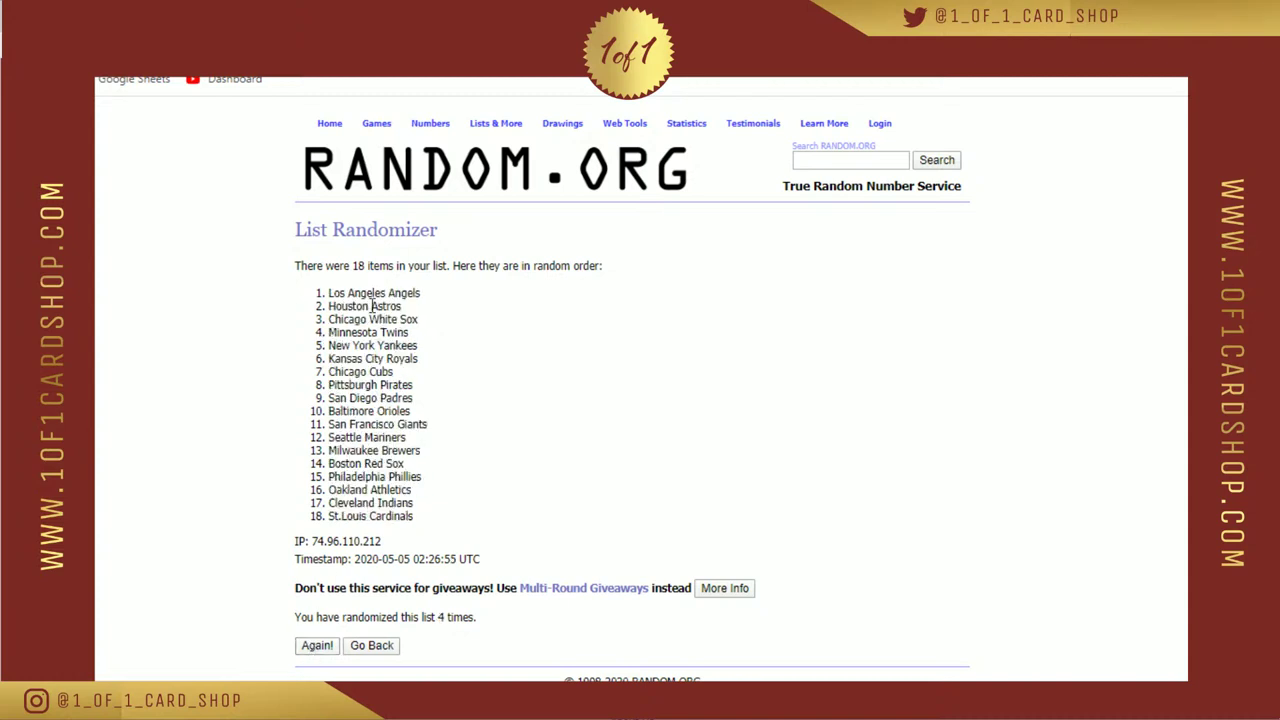
pyautogui.press('Return')
pyautogui.moveTo(330, 297); pyautogui.dragTo(443, 477)
pyautogui.moveTo(443, 530); pyautogui.dragTo(237, 297)
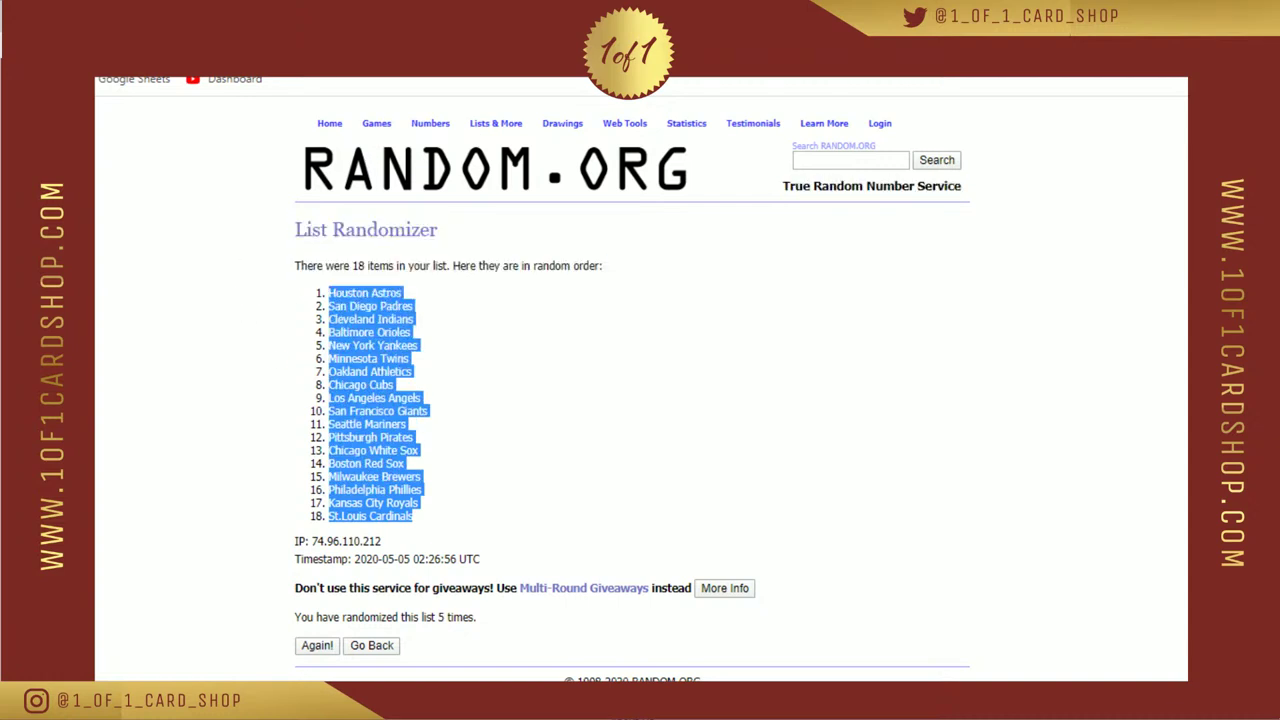
pyautogui.hotkey('ctrl', 'Tab')
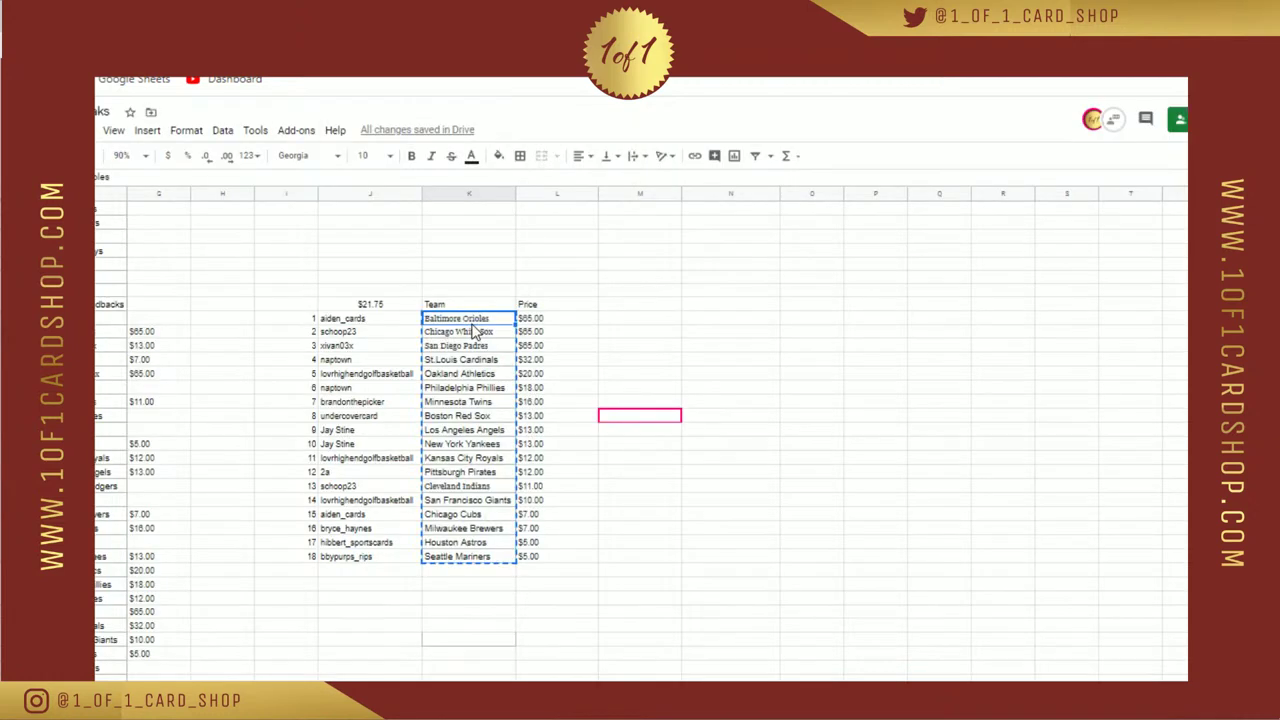
# Paste the shuffled teams into column K starting with Houston Astros and clear the Price cells
pyautogui.hotkey('ctrl', 'v')
pyautogui.moveTo(535, 318); pyautogui.dragTo(554, 557)
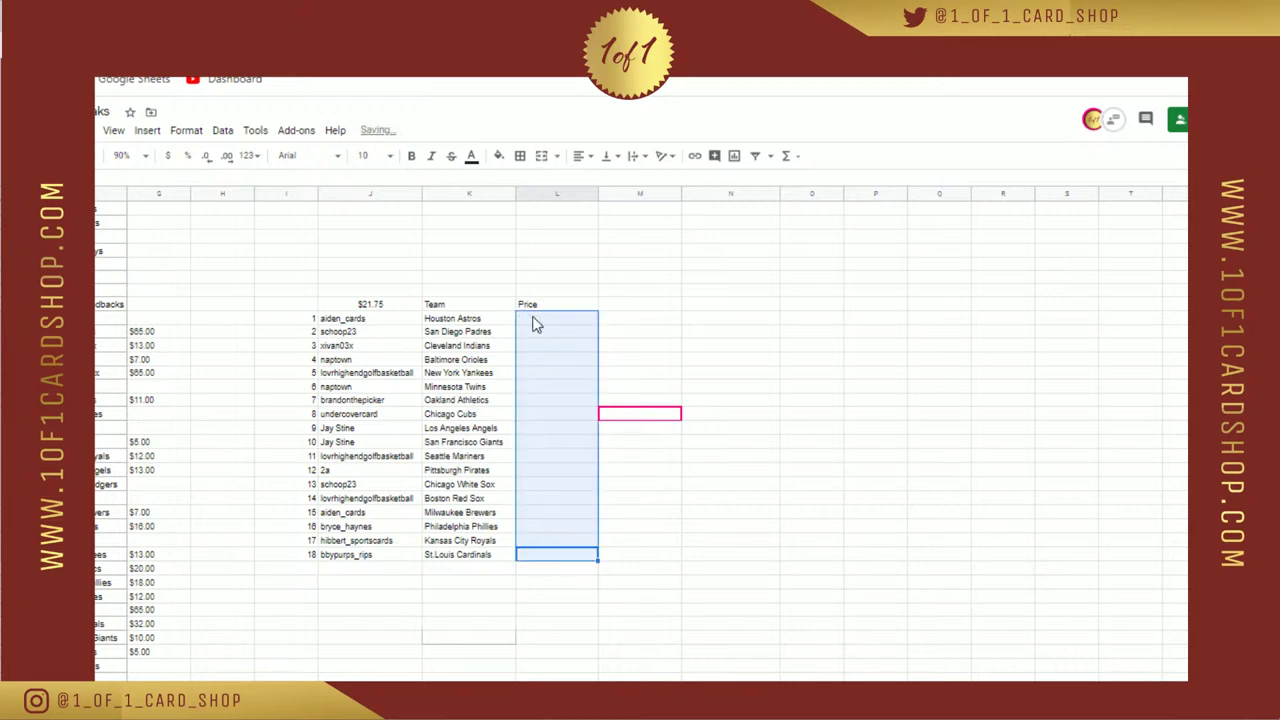
pyautogui.press('Delete')
pyautogui.click(540, 386)
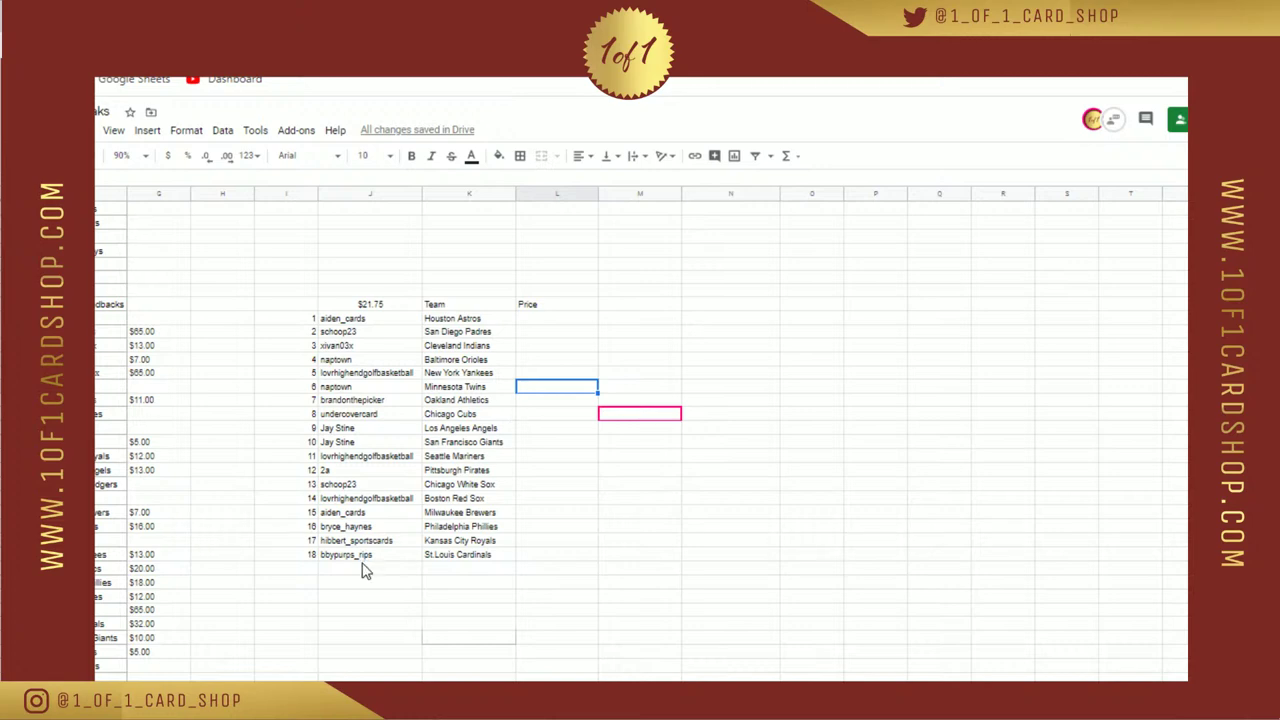
pyautogui.scroll(-1, 363, 571)
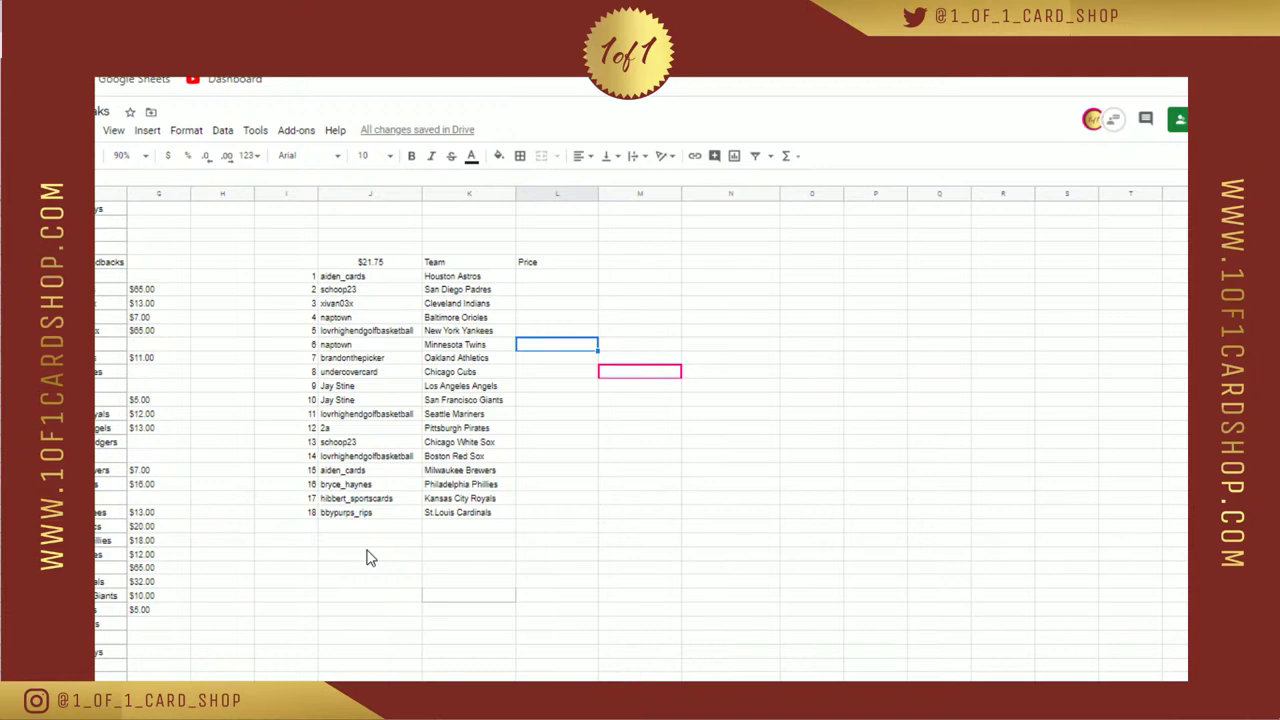
pyautogui.scroll(2, 366, 557)
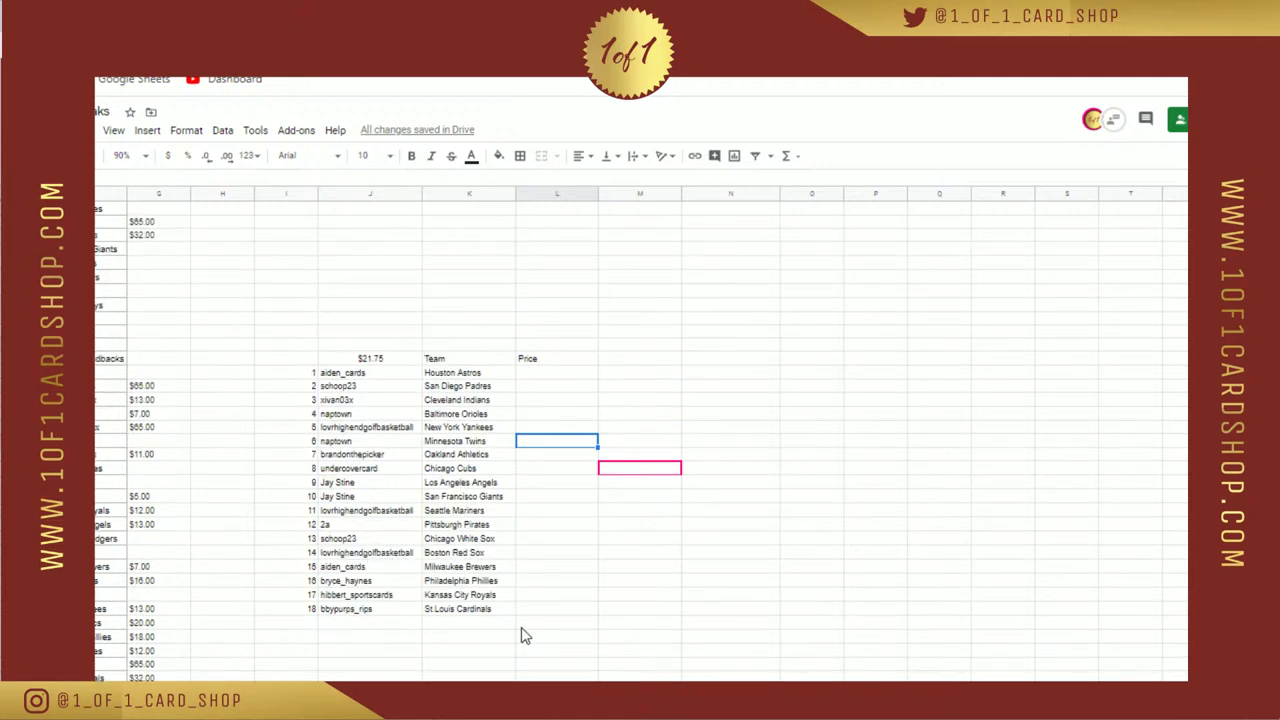
pyautogui.hotkey('ctrl', 'shift', 'pagedown')
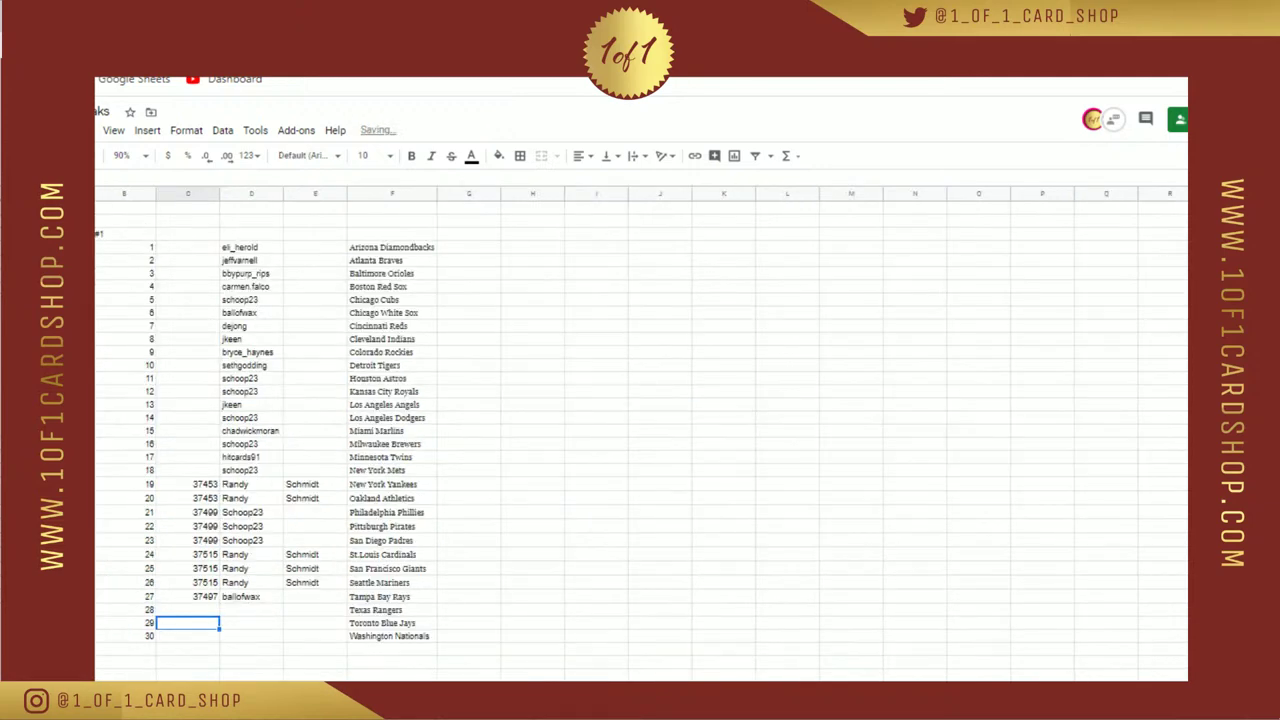
pyautogui.hotkey('ctrl', 'shift', 'pageup')
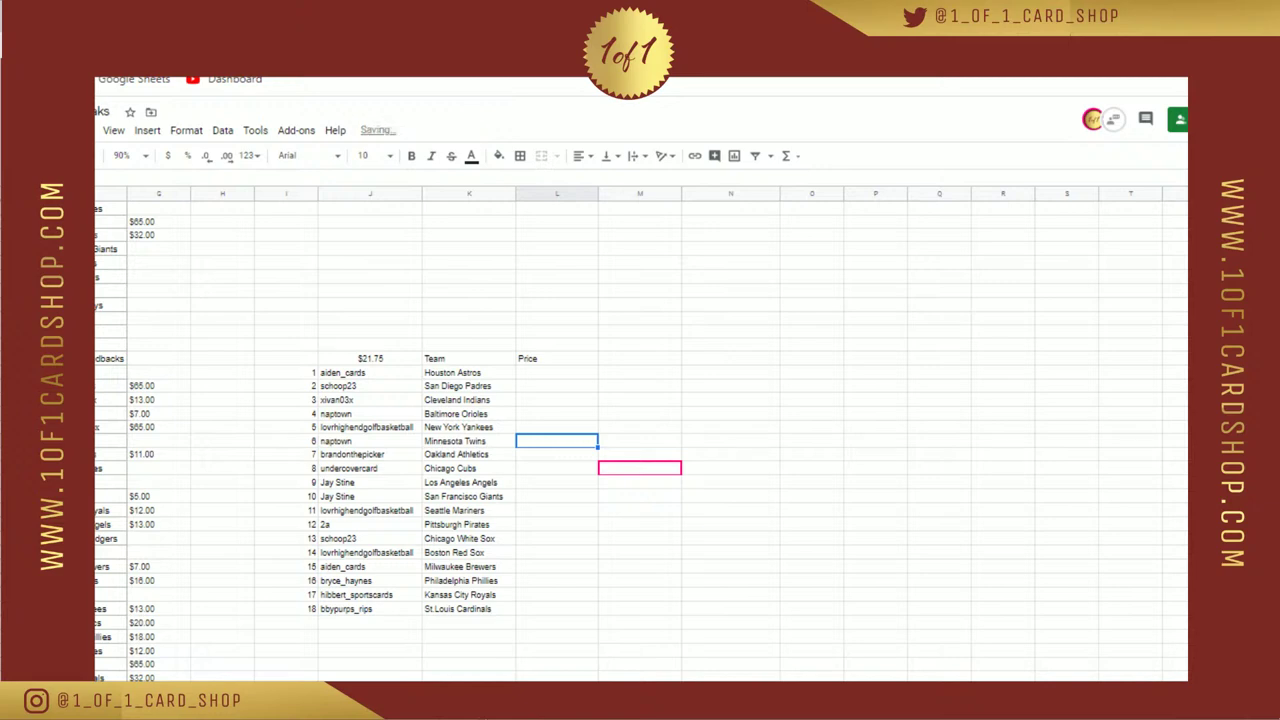
pyautogui.hscroll(-2, 640, 430)
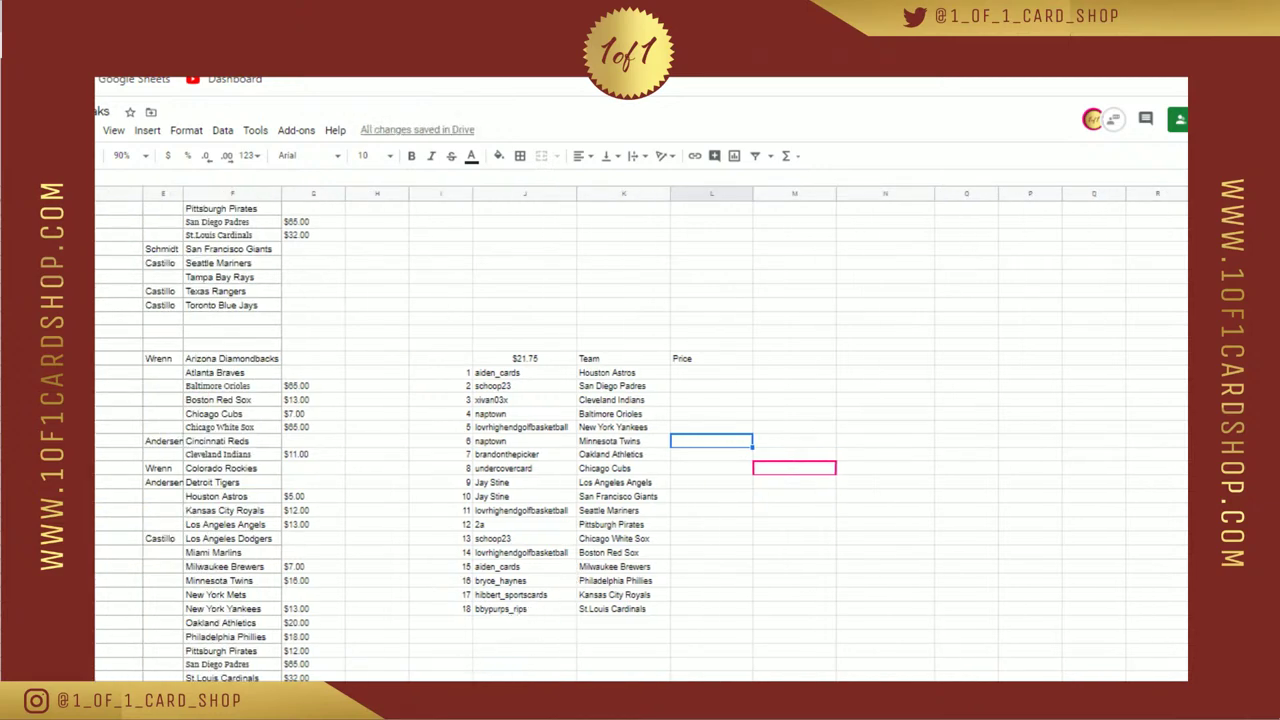
pyautogui.hscroll(-1, 168, 552)
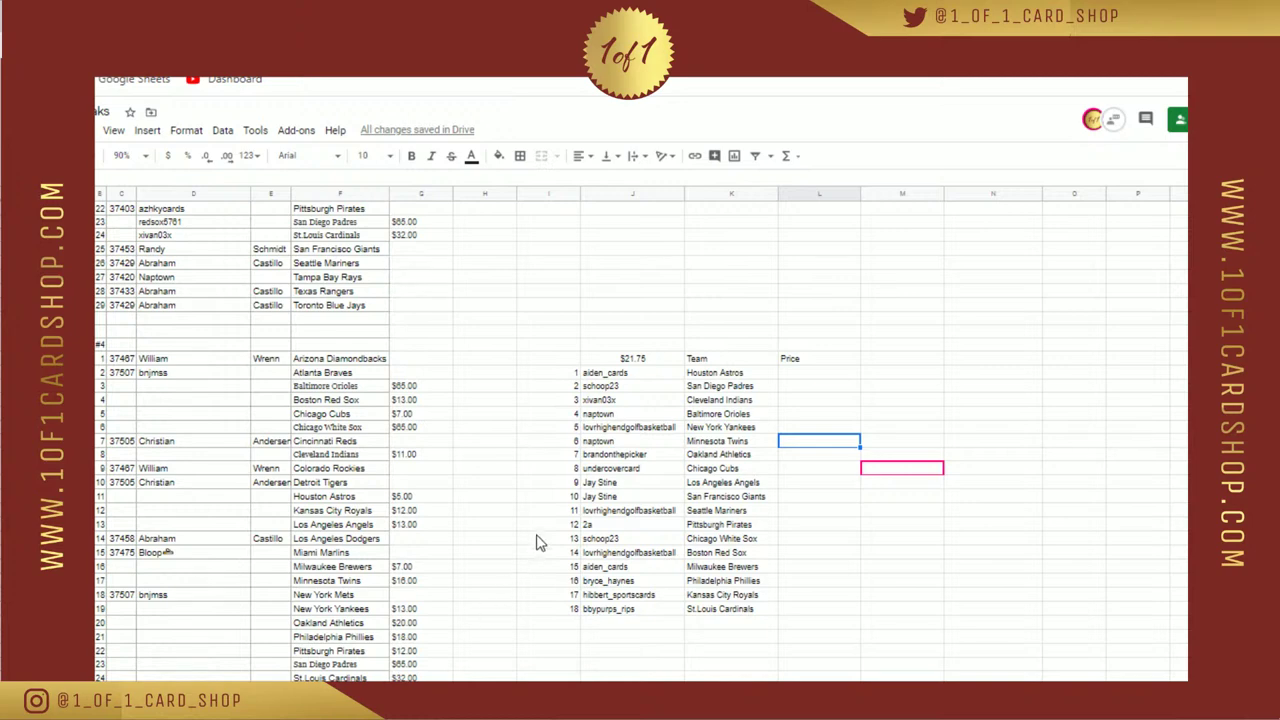
# Move the first two shuffled usernames into the Houston Astros and San Diego Padres spots
pyautogui.click(609, 376)
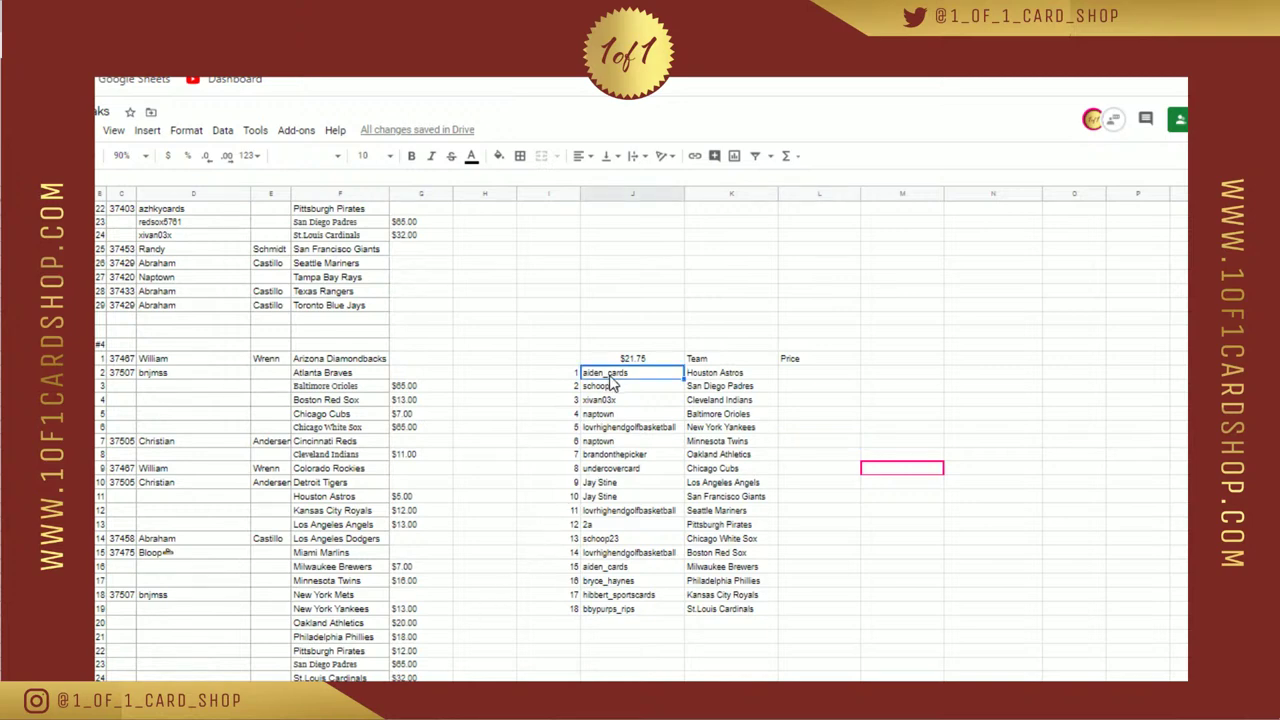
pyautogui.hotkey('ctrl', 'c')
pyautogui.click(168, 503)
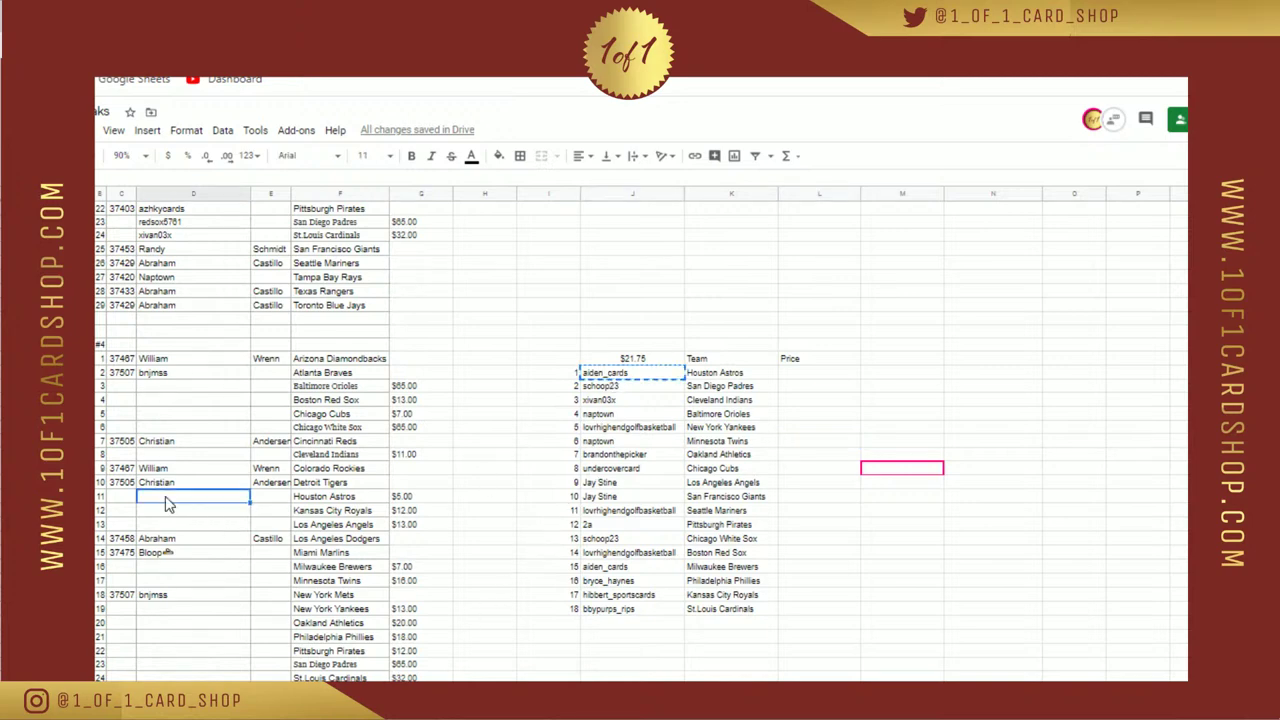
pyautogui.hotkey('ctrl', 'v')
pyautogui.click(635, 389)
pyautogui.hotkey('ctrl', 'c')
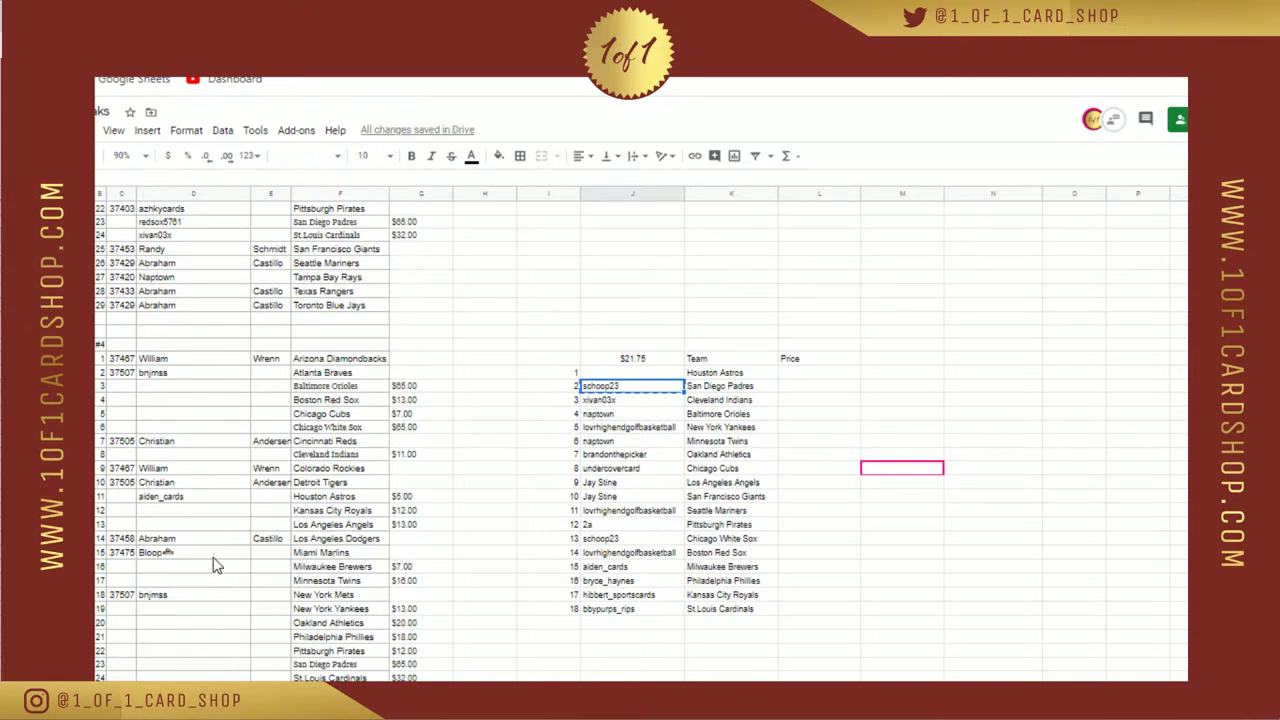
pyautogui.click(160, 651)
pyautogui.click(157, 665)
pyautogui.hotkey('ctrl', 'v')
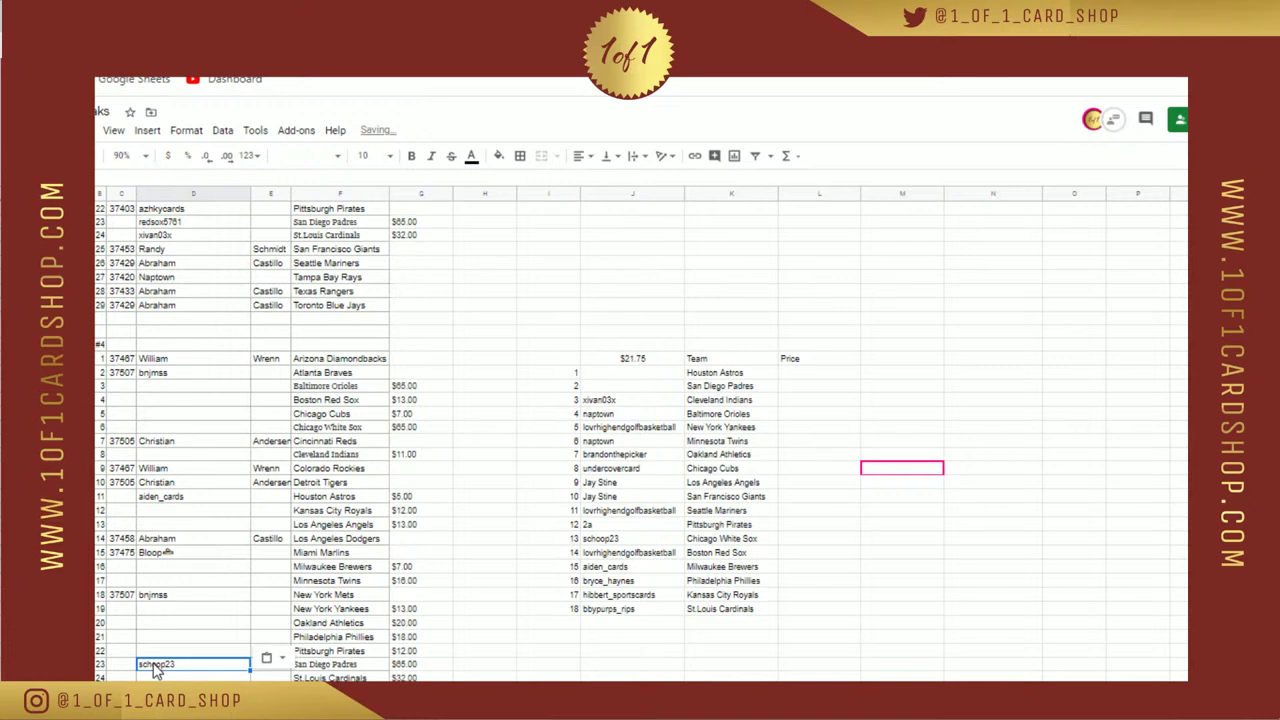
# Move the next two shuffled usernames beside Cleveland Indians and Baltimore Orioles
pyautogui.click(632, 401)
pyautogui.hotkey('ctrl', 'c')
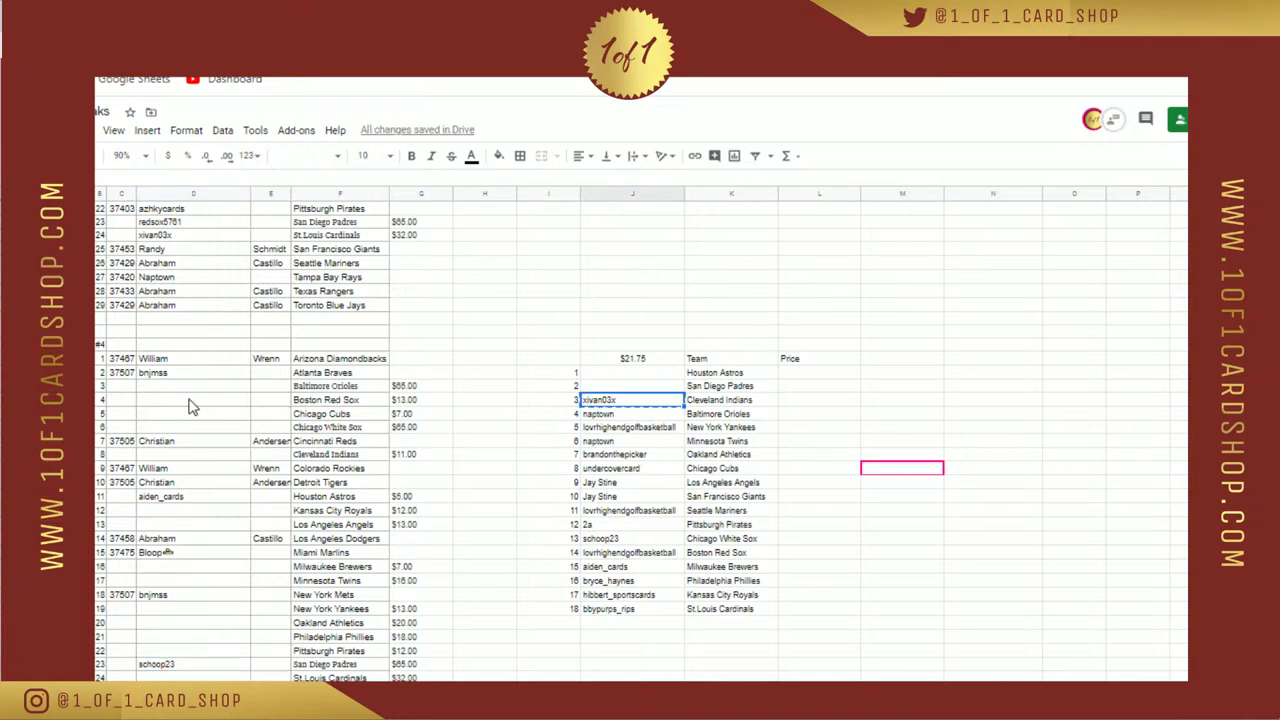
pyautogui.click(160, 456)
pyautogui.hotkey('ctrl', 'v')
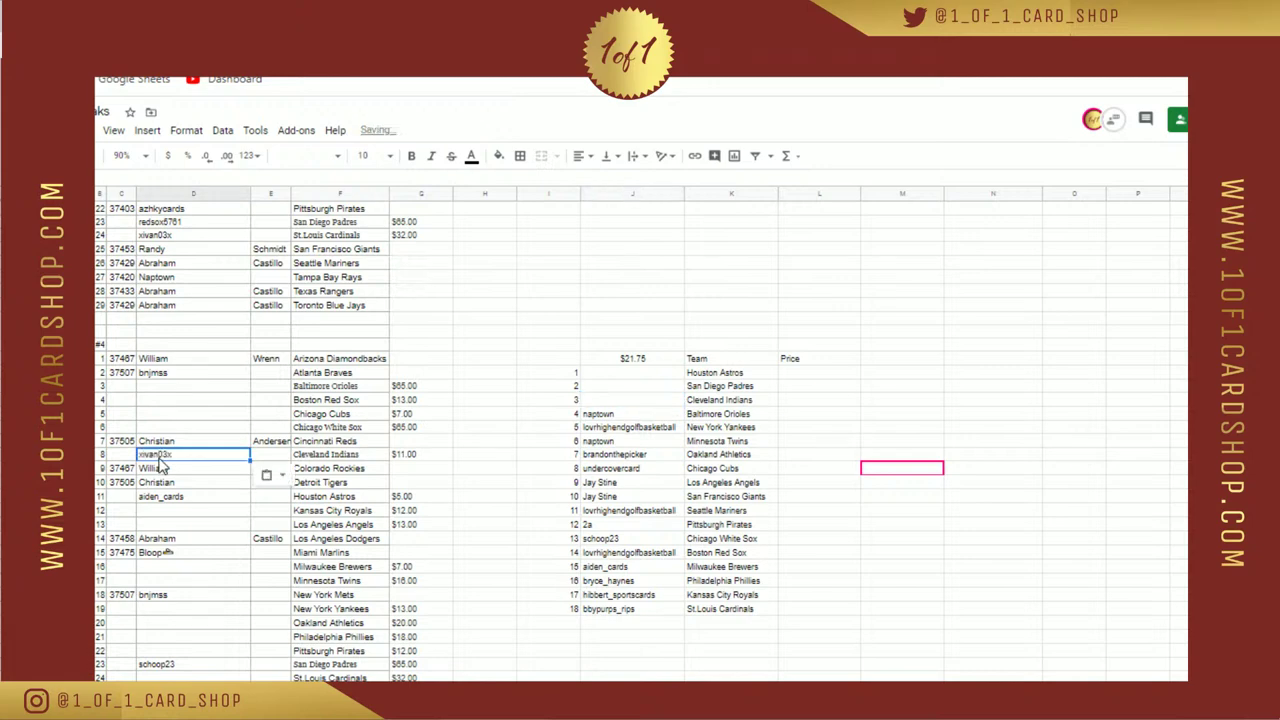
pyautogui.click(676, 416)
pyautogui.hotkey('ctrl', 'c')
pyautogui.click(192, 388)
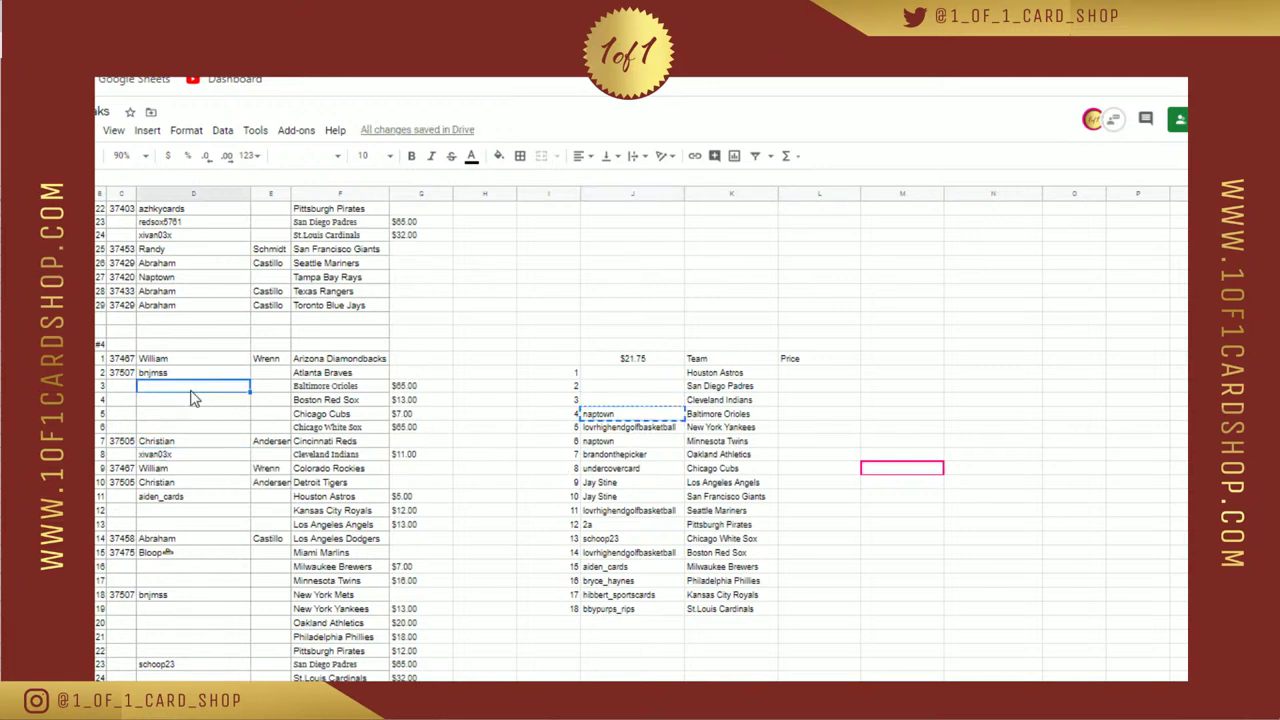
pyautogui.hotkey('ctrl', 'v')
# Place the next two shuffled usernames beside New York Yankees and Minnesota Twins
pyautogui.click(620, 446)
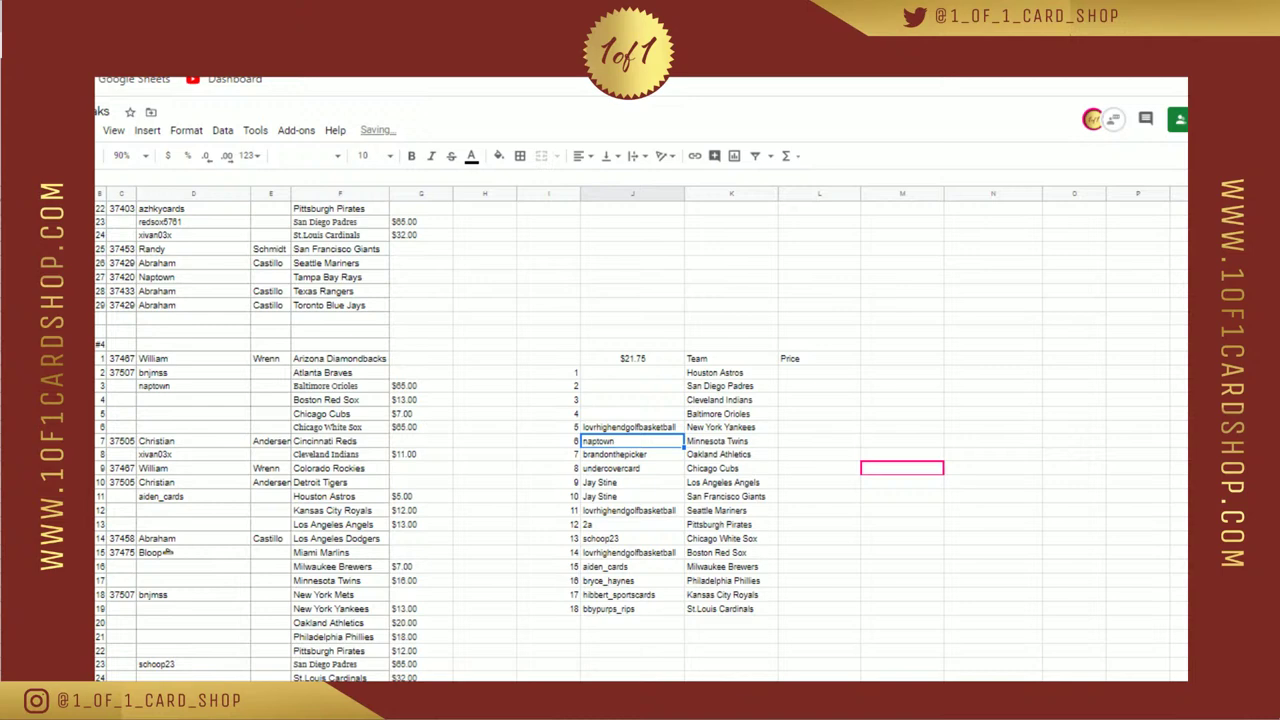
pyautogui.click(620, 428)
pyautogui.hotkey('ctrl', 'c')
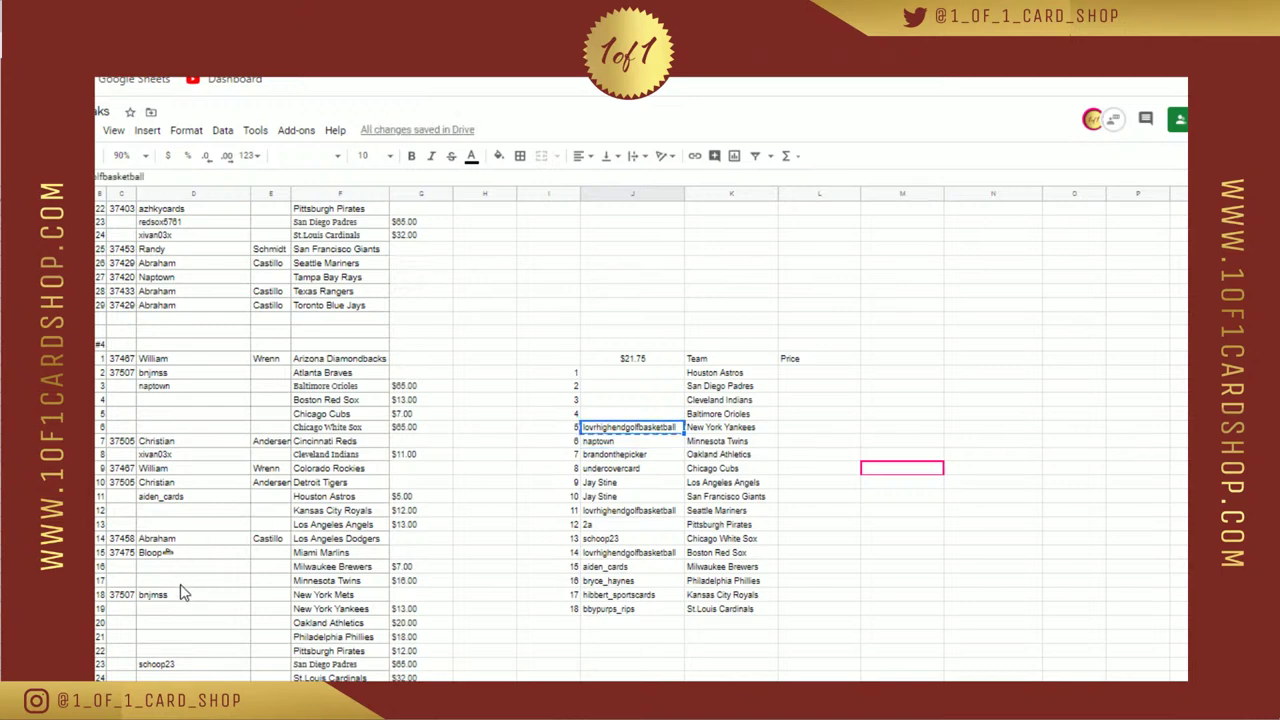
pyautogui.click(210, 610)
pyautogui.hotkey('ctrl', 'v')
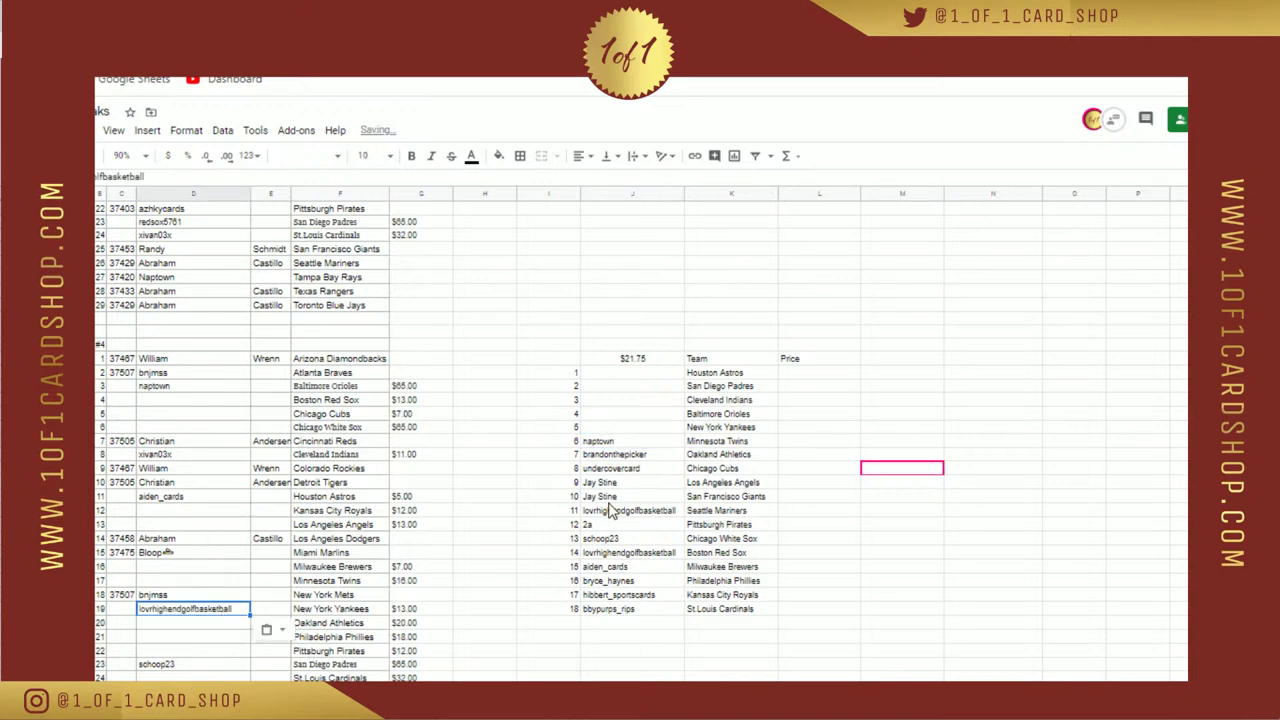
pyautogui.click(600, 442)
pyautogui.hotkey('ctrl', 'c')
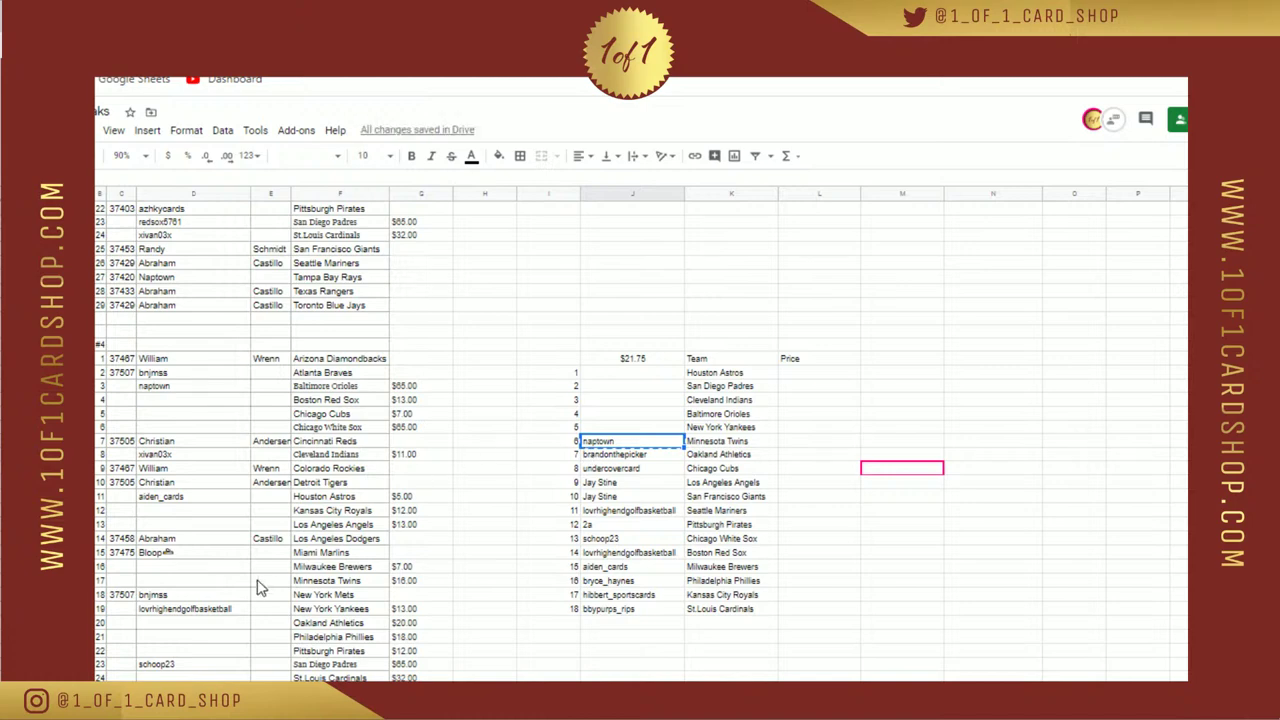
pyautogui.click(215, 582)
pyautogui.hotkey('ctrl', 'v')
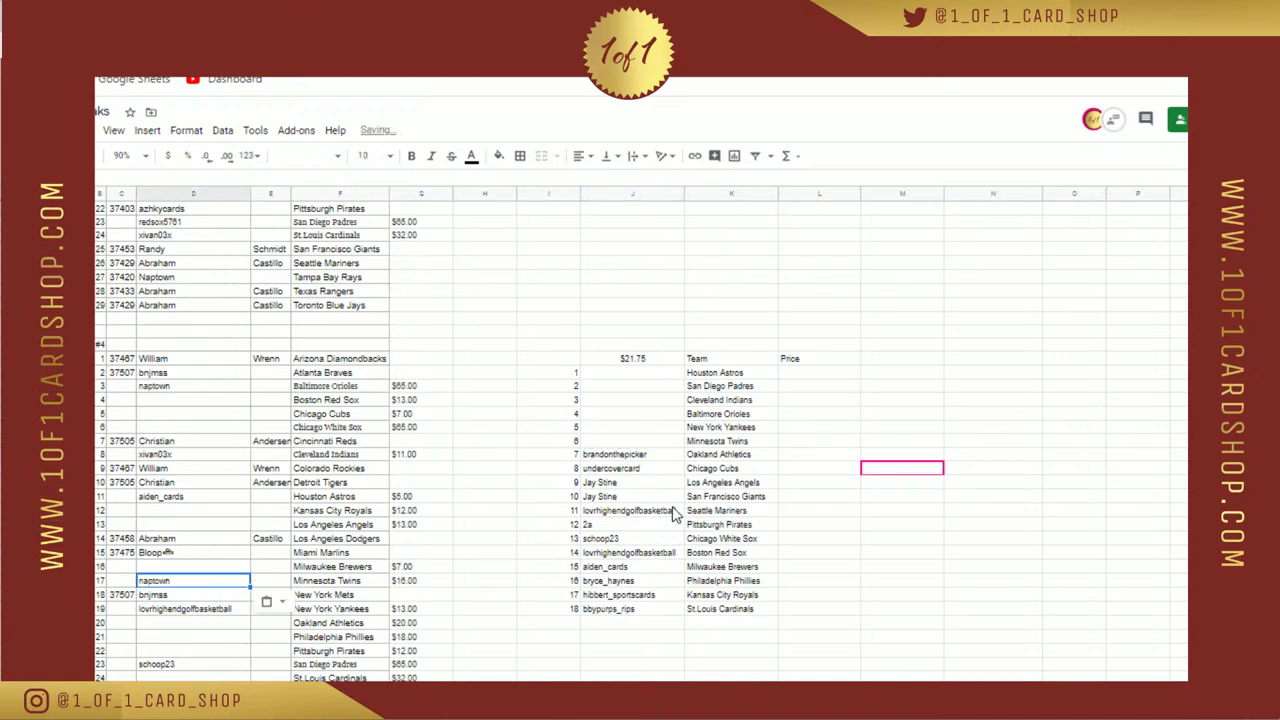
# Assign the next two shuffled usernames to Oakland Athletics (D20) and Chicago Cubs (D5)
pyautogui.click(630, 458)
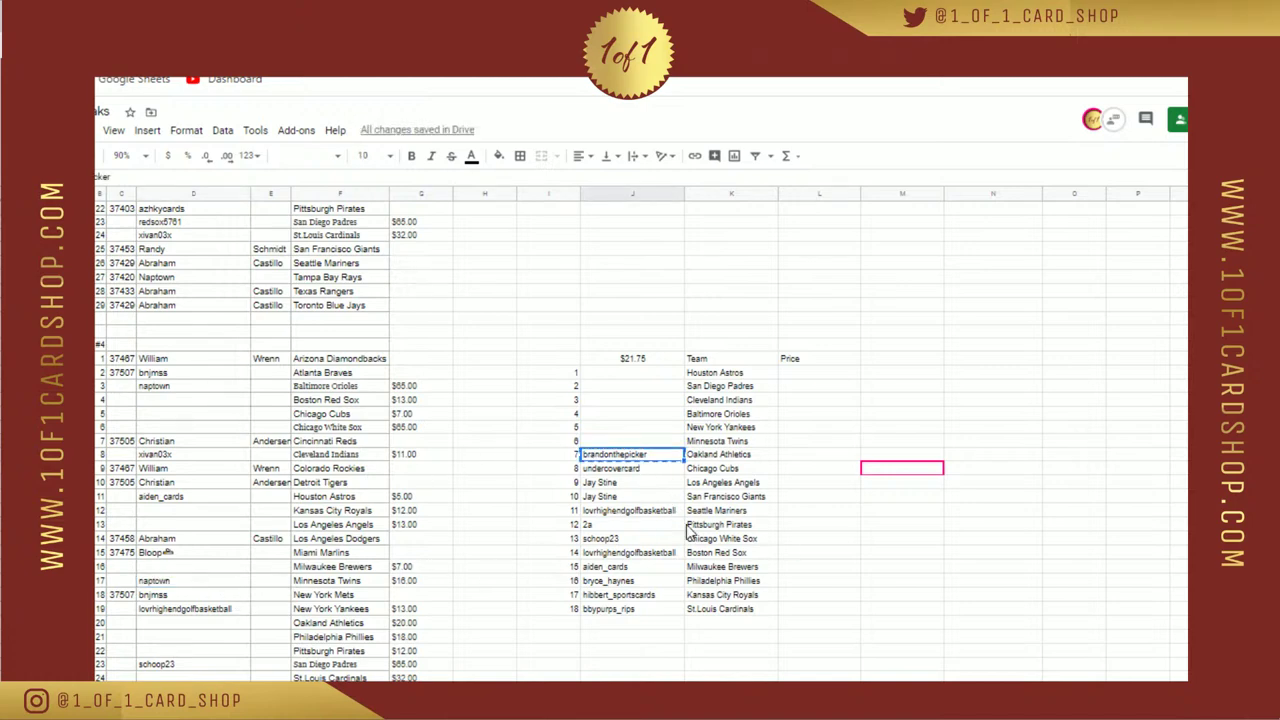
pyautogui.click(194, 626)
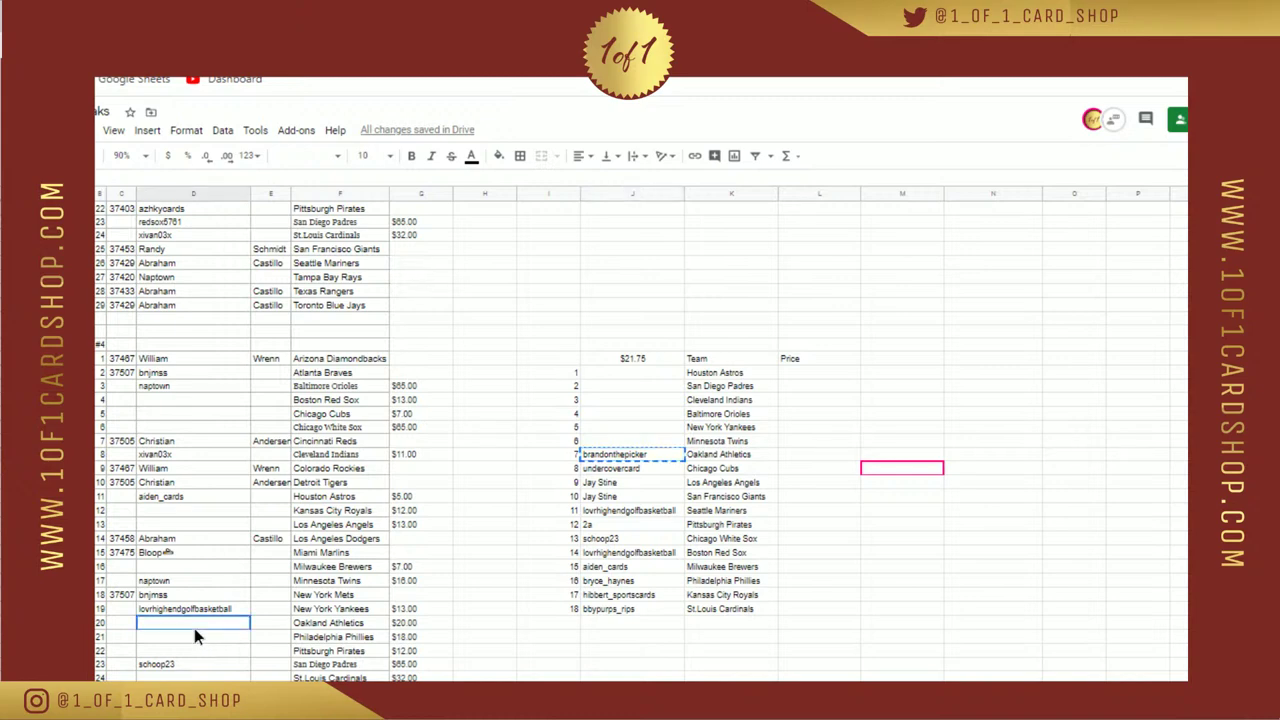
pyautogui.hotkey('ctrl', 'v')
pyautogui.click(630, 470)
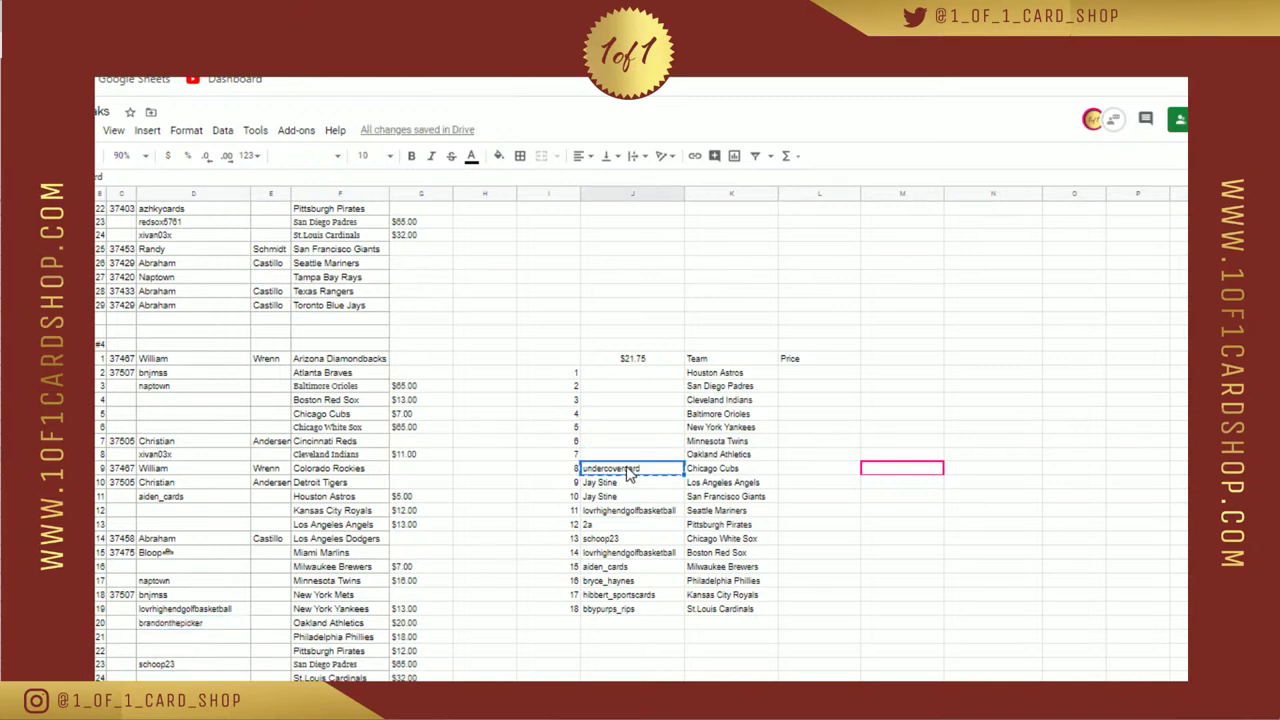
pyautogui.click(190, 414)
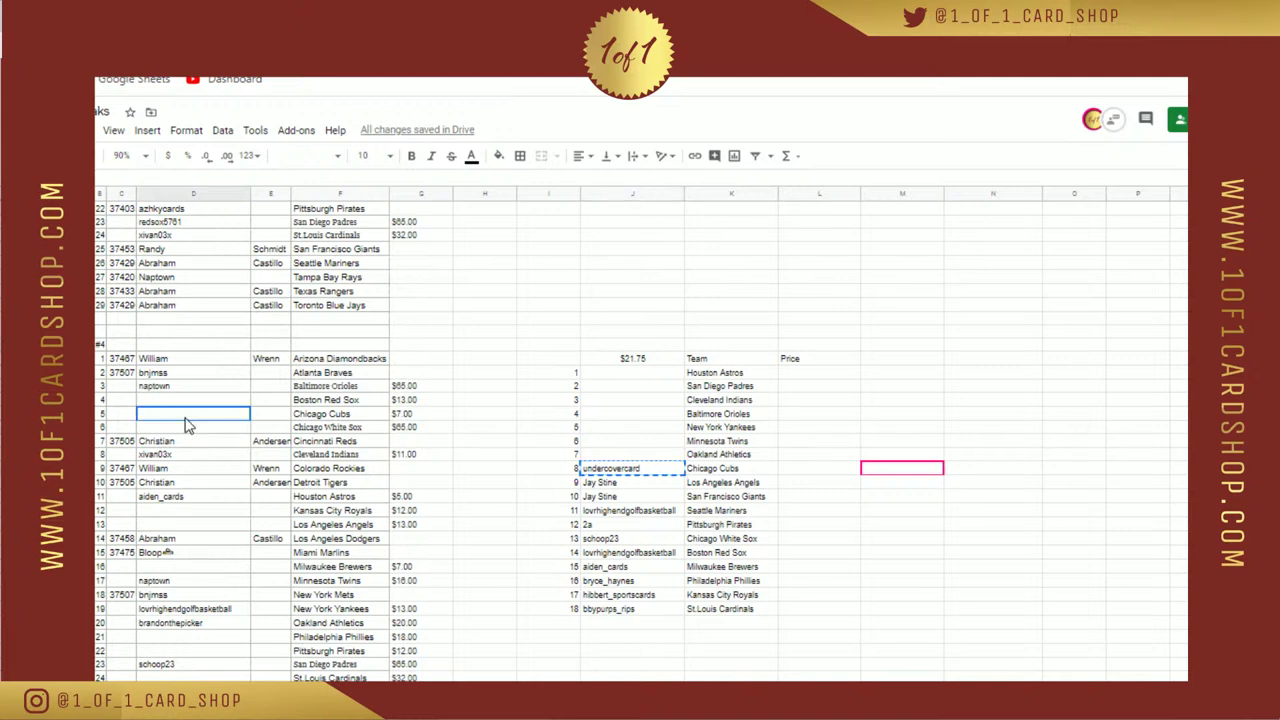
pyautogui.hotkey('ctrl', 'c')
pyautogui.click(640, 470)
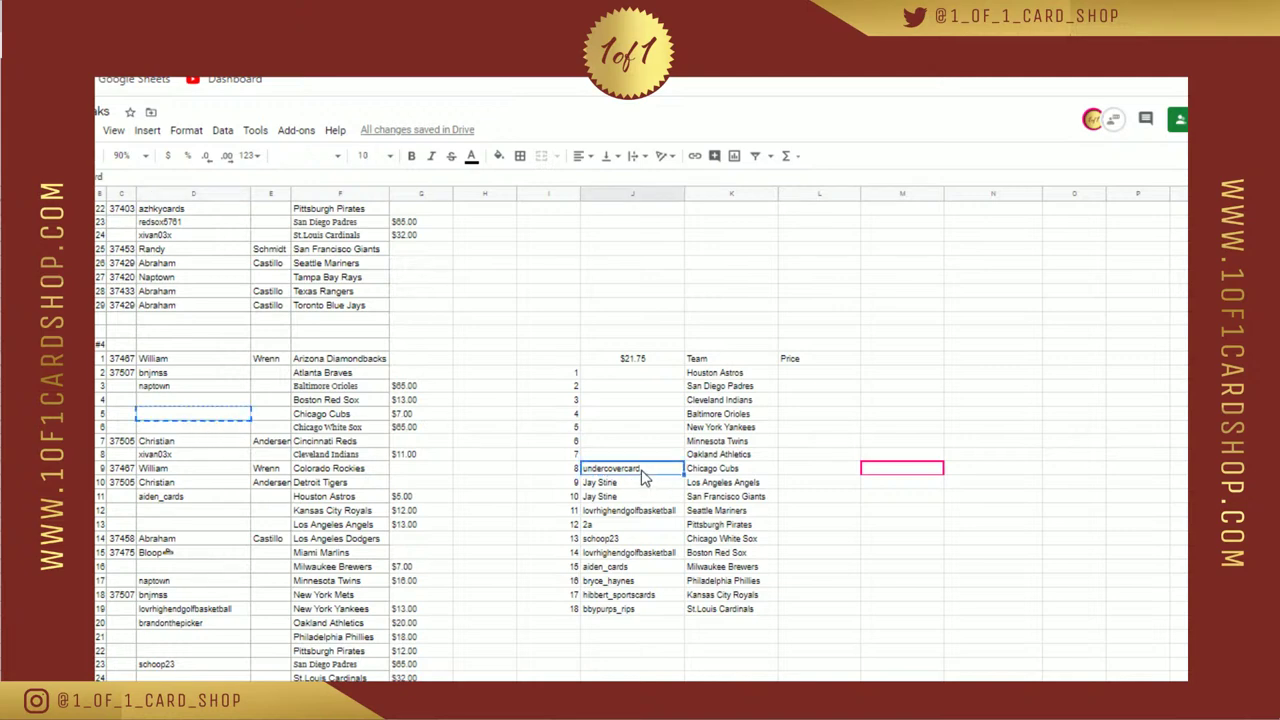
pyautogui.hotkey('ctrl', 'c')
pyautogui.click(210, 414)
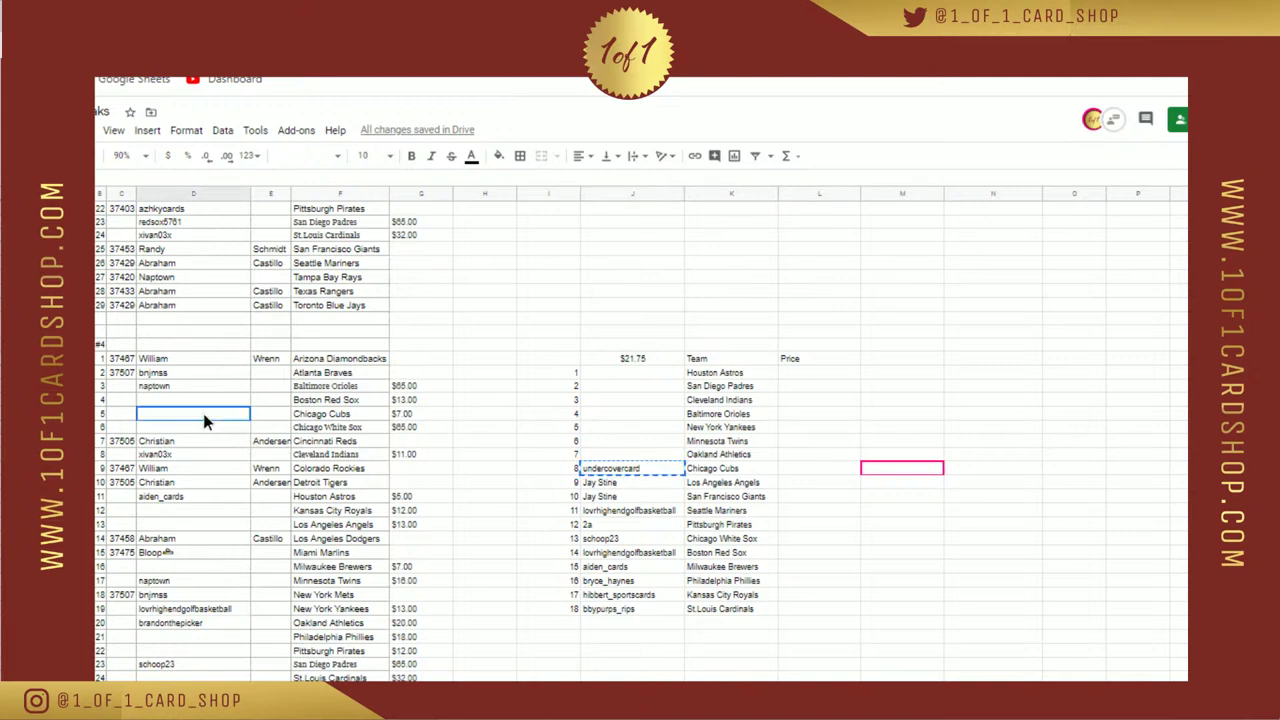
pyautogui.hotkey('ctrl', 'v')
# Put the next shuffled username beside Los Angeles Angels (D13) and cut the following entry
pyautogui.click(212, 428)
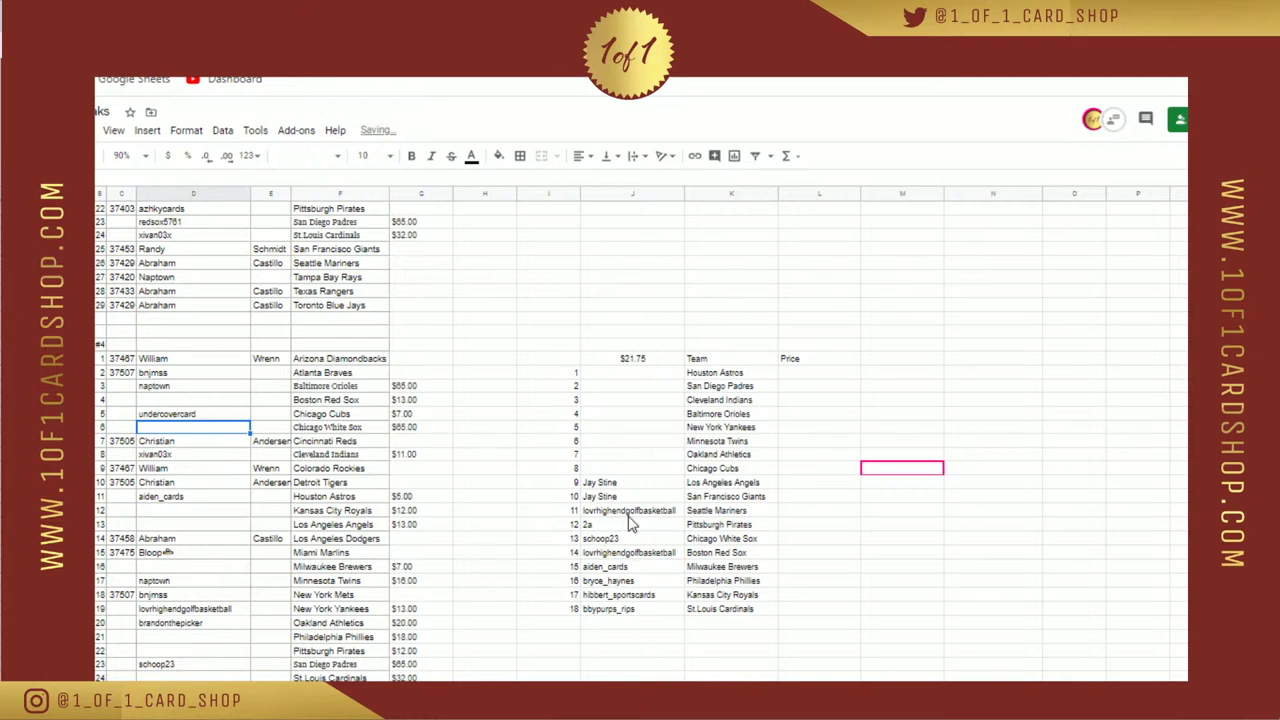
pyautogui.click(616, 486)
pyautogui.hotkey('ctrl', 'c')
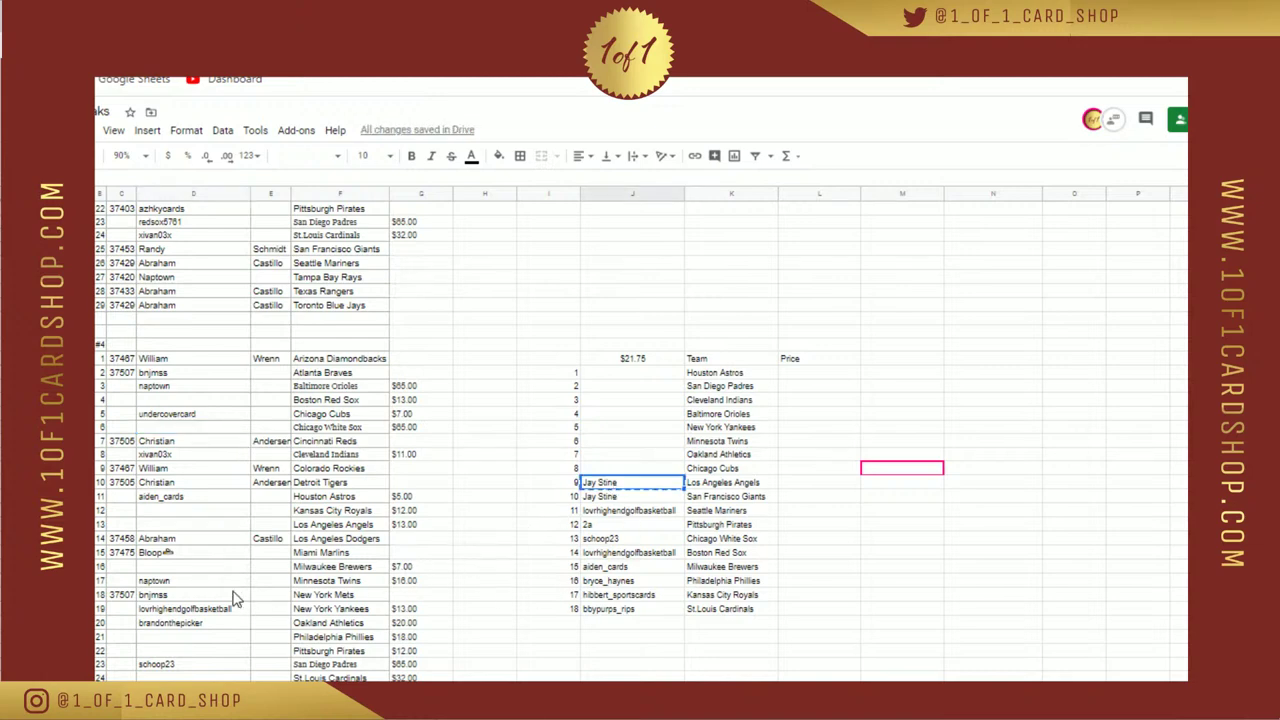
pyautogui.click(198, 525)
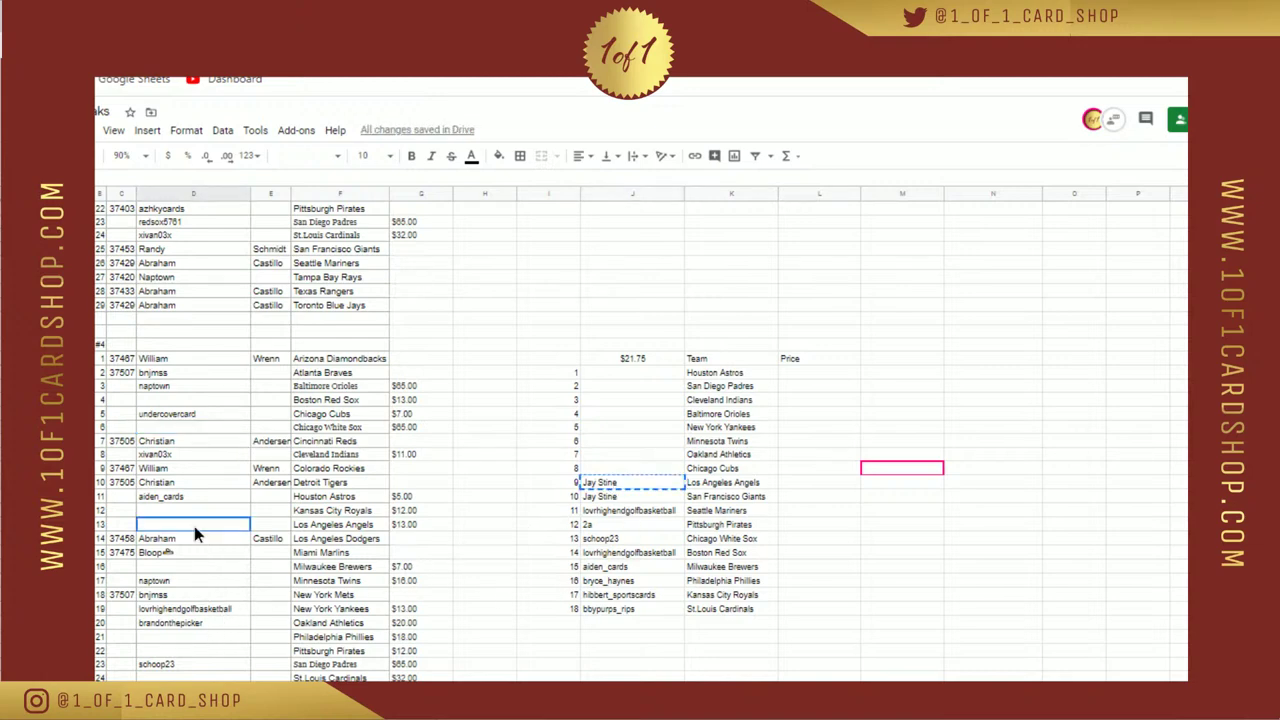
pyautogui.hotkey('ctrl', 'v')
pyautogui.click(620, 498)
pyautogui.hotkey('ctrl', 'c')
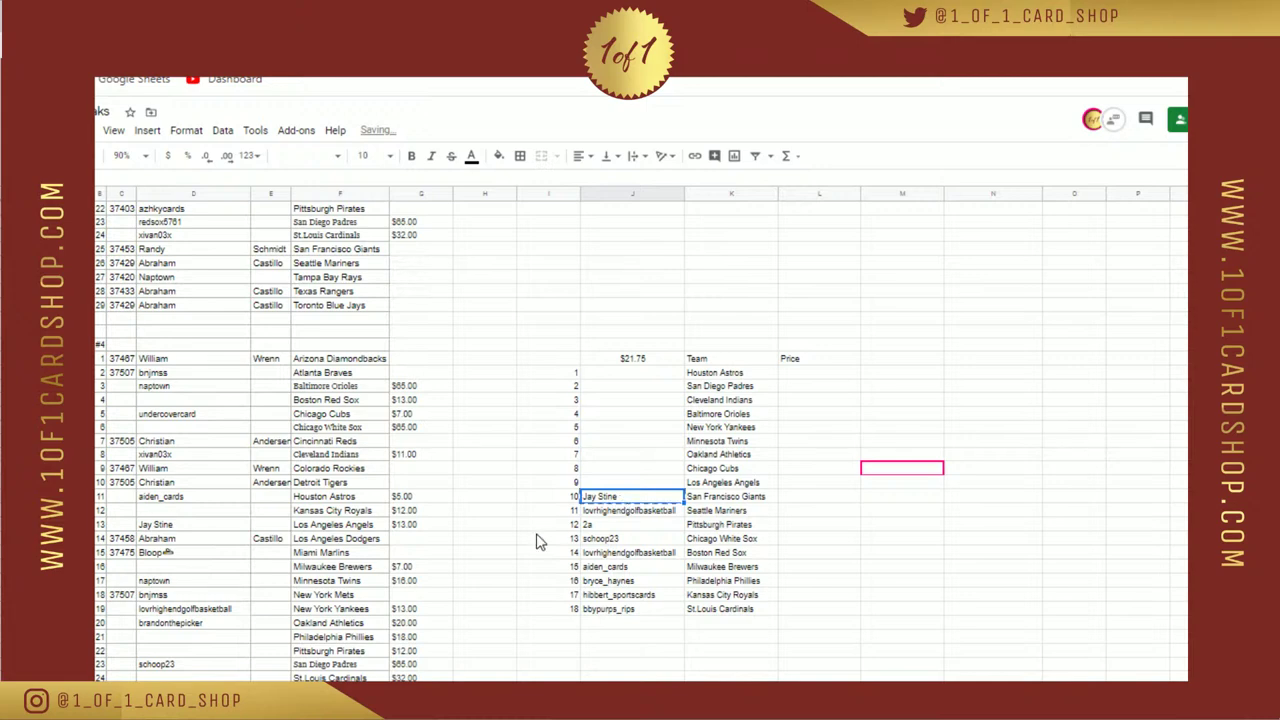
# Fill the San Francisco Giants, Seattle Mariners and Pittsburgh Pirates spots with shuffled usernames
pyautogui.scroll(-1, 209, 643)
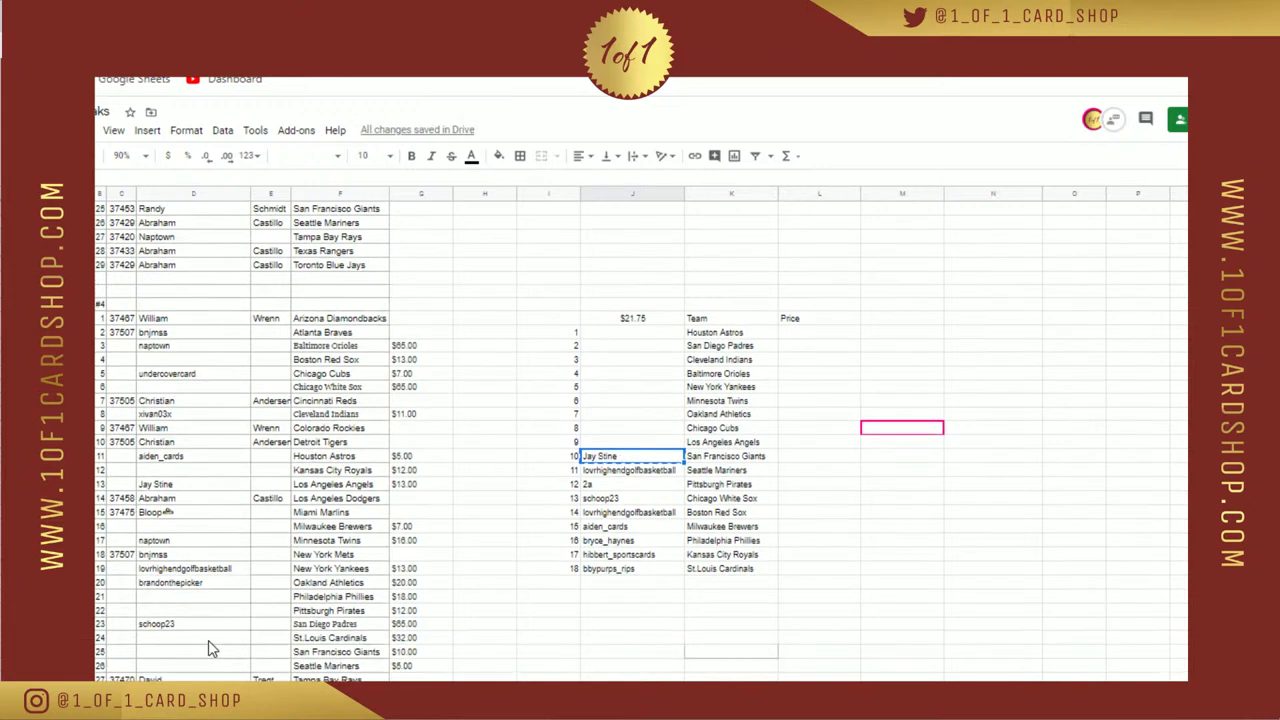
pyautogui.click(208, 651)
pyautogui.hotkey('ctrl', 'v')
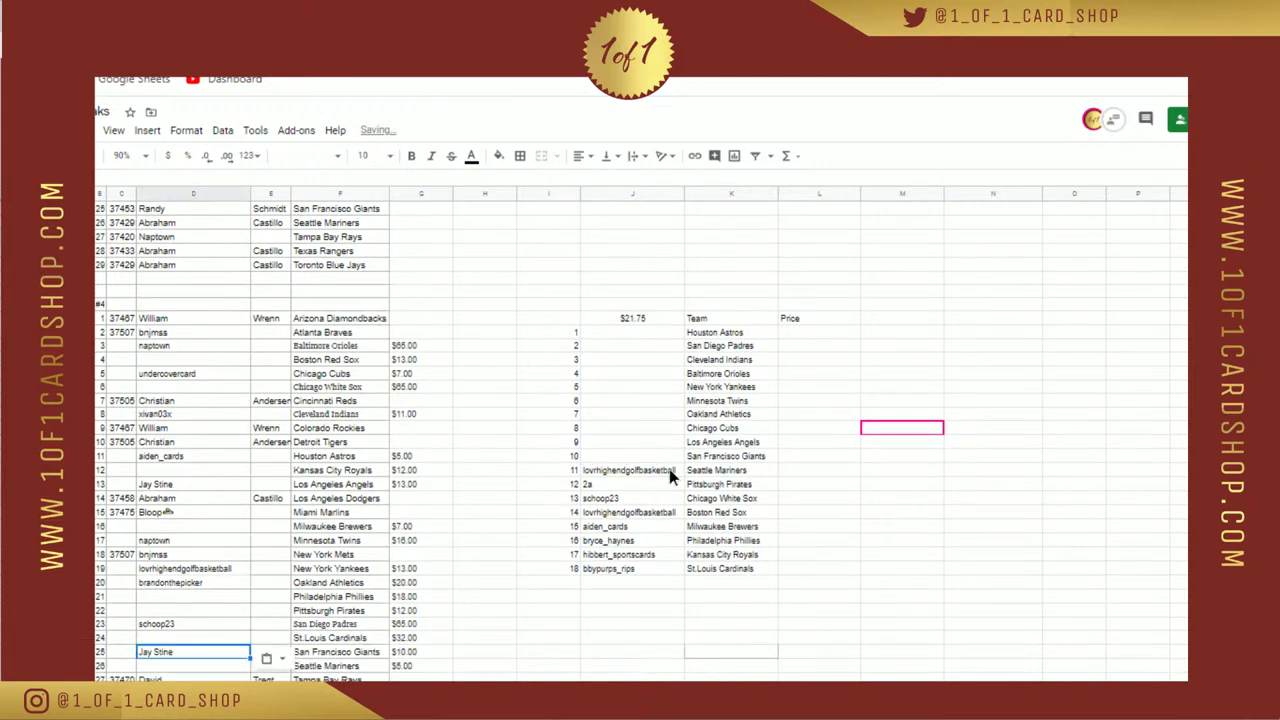
pyautogui.click(636, 473)
pyautogui.hotkey('ctrl', 'c')
pyautogui.click(238, 666)
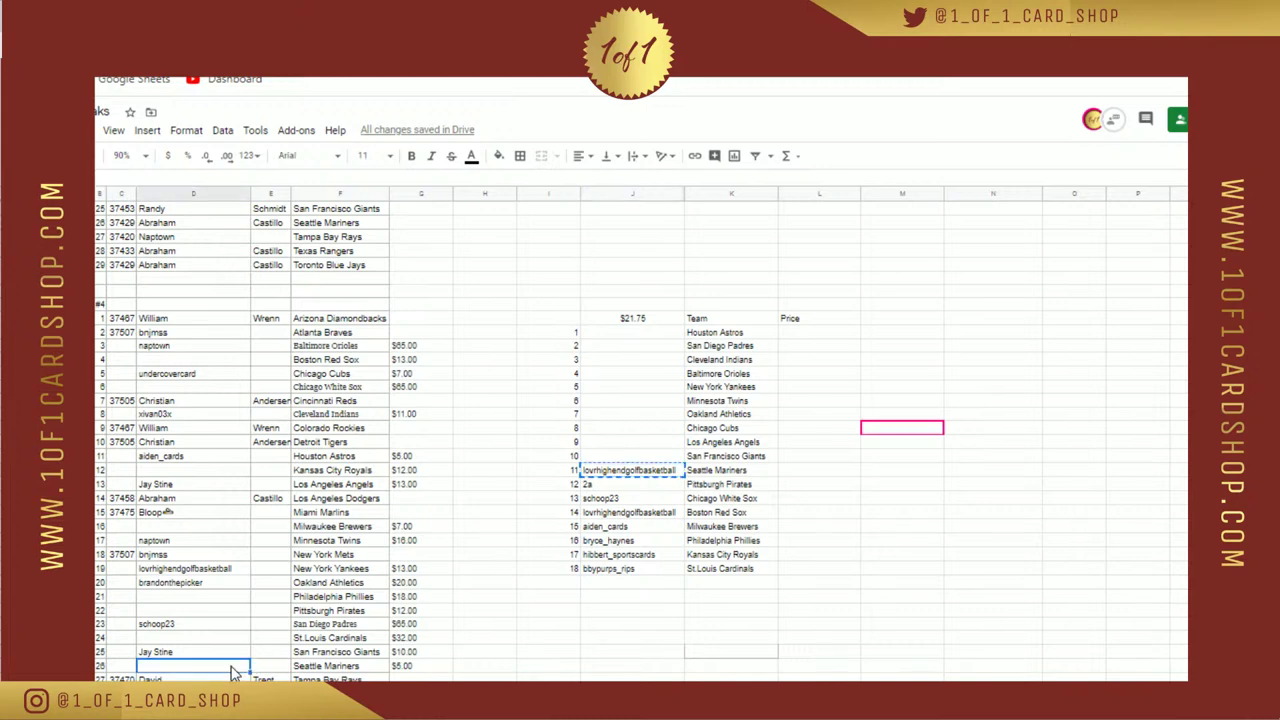
pyautogui.hotkey('ctrl', 'v')
pyautogui.click(590, 487)
pyautogui.hotkey('ctrl', 'x')
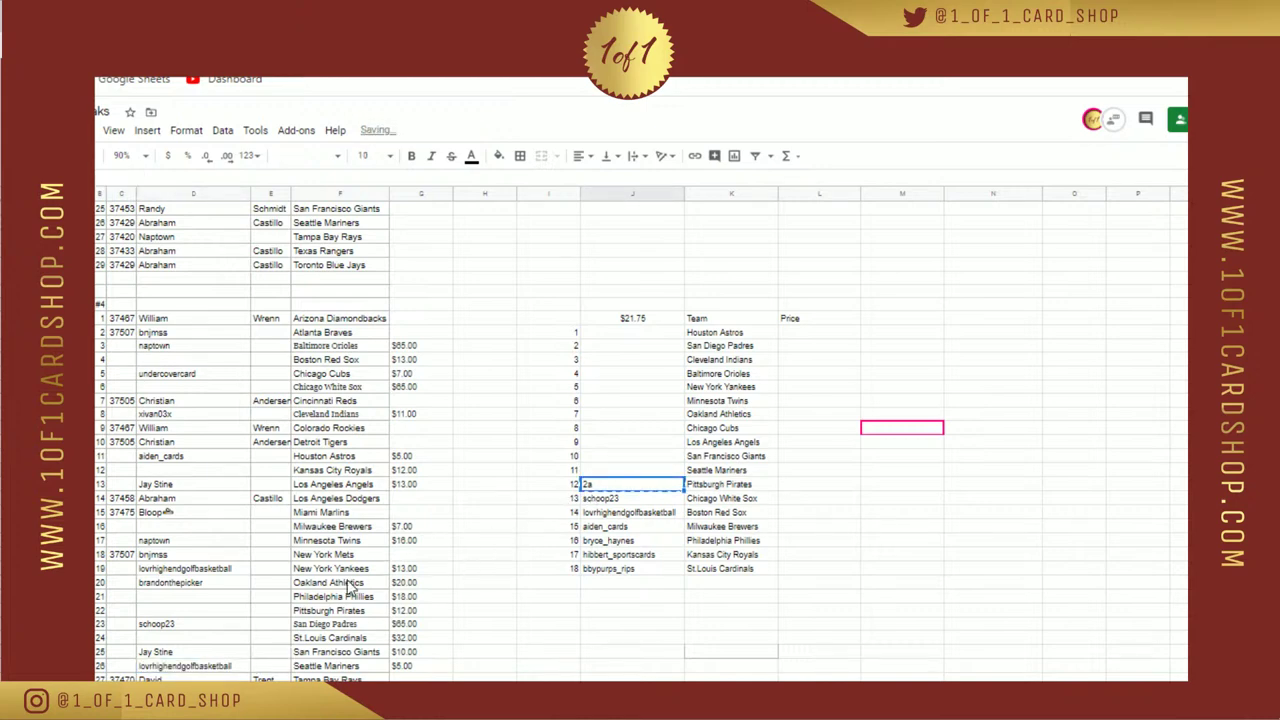
pyautogui.click(244, 610)
pyautogui.hotkey('ctrl', 'v')
# Fill the Chicago White Sox and Boston Red Sox spots, undoing one misplaced paste
pyautogui.click(603, 500)
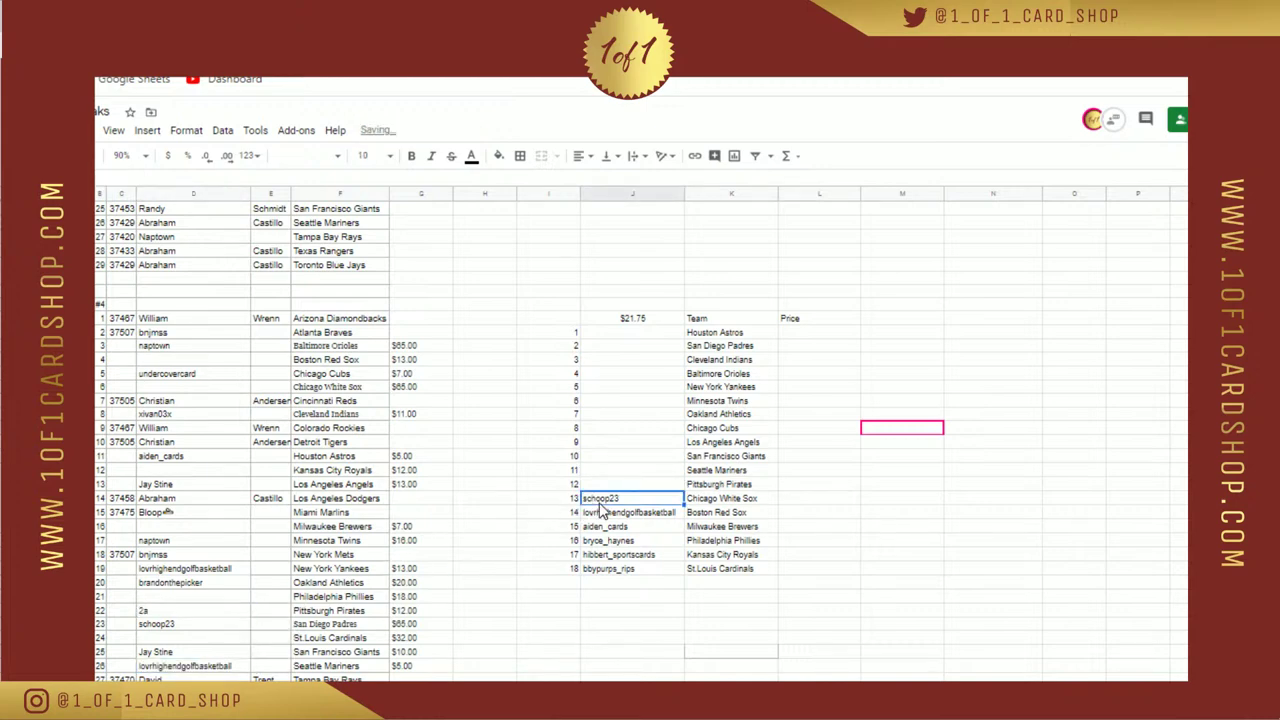
pyautogui.hotkey('ctrl', 'x')
pyautogui.click(230, 392)
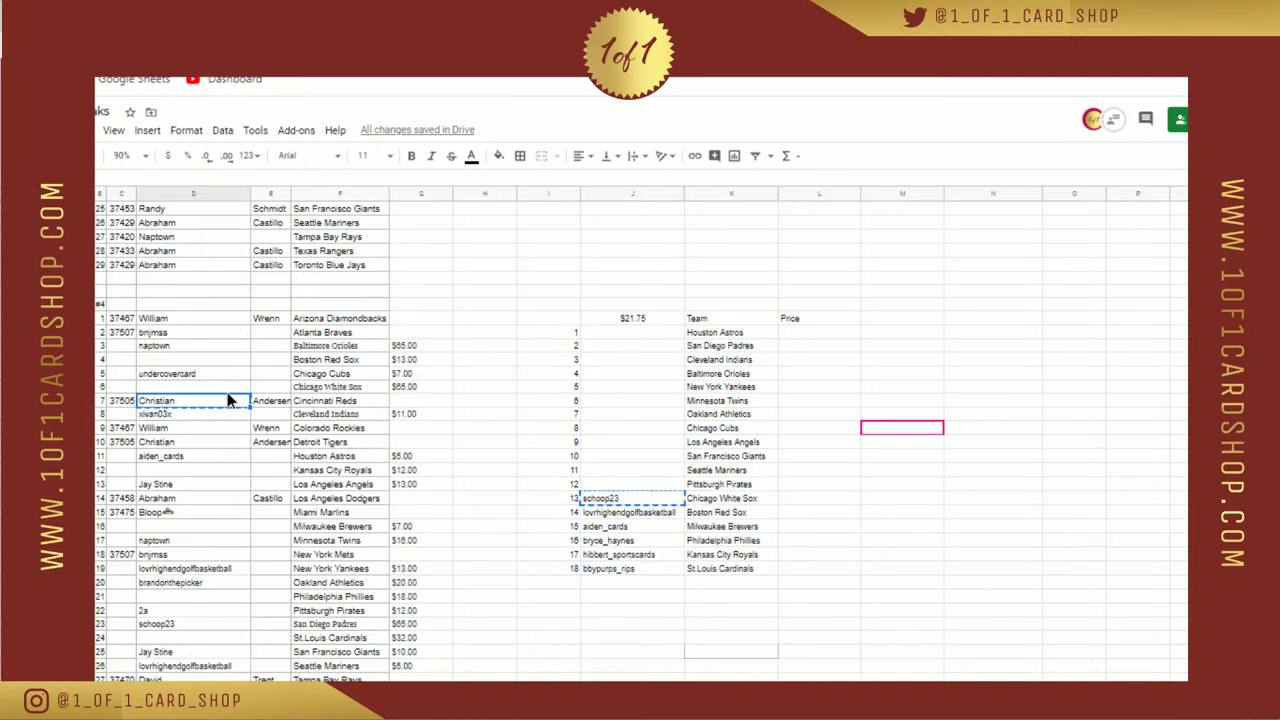
pyautogui.hotkey('ctrl', 'v')
pyautogui.hotkey('ctrl', 'z')
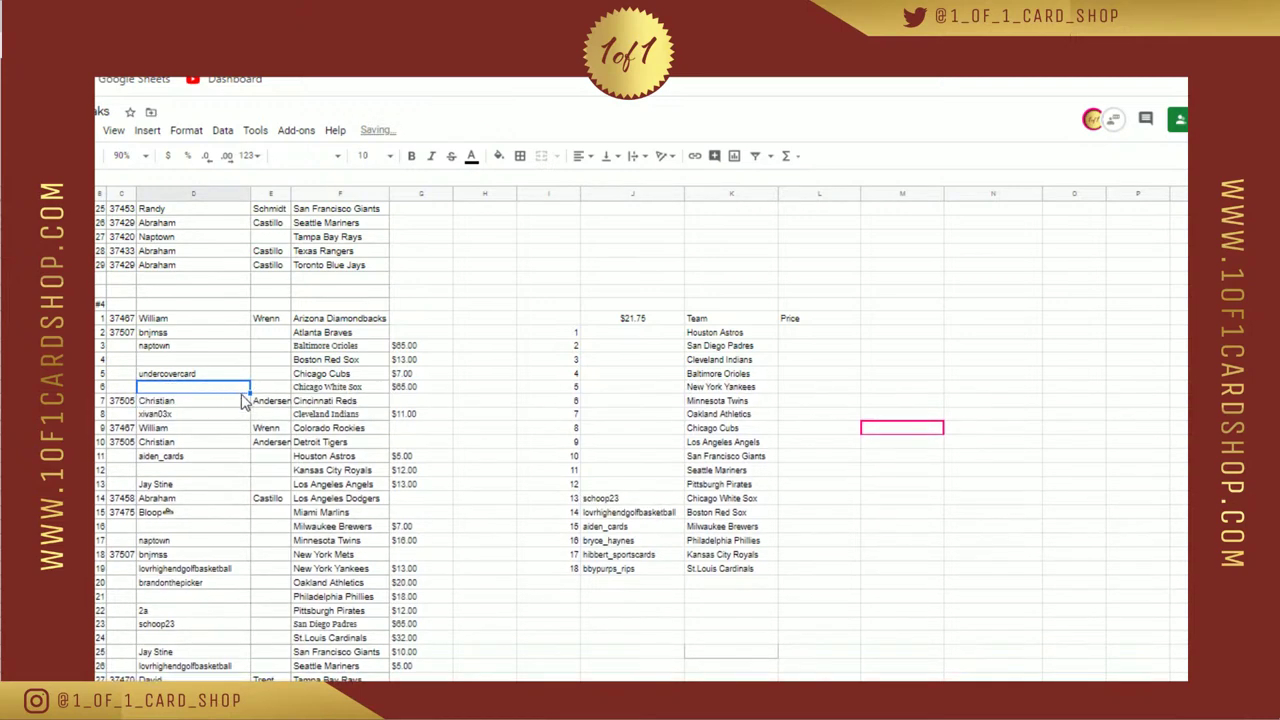
pyautogui.click(596, 500)
pyautogui.hotkey('ctrl', 'x')
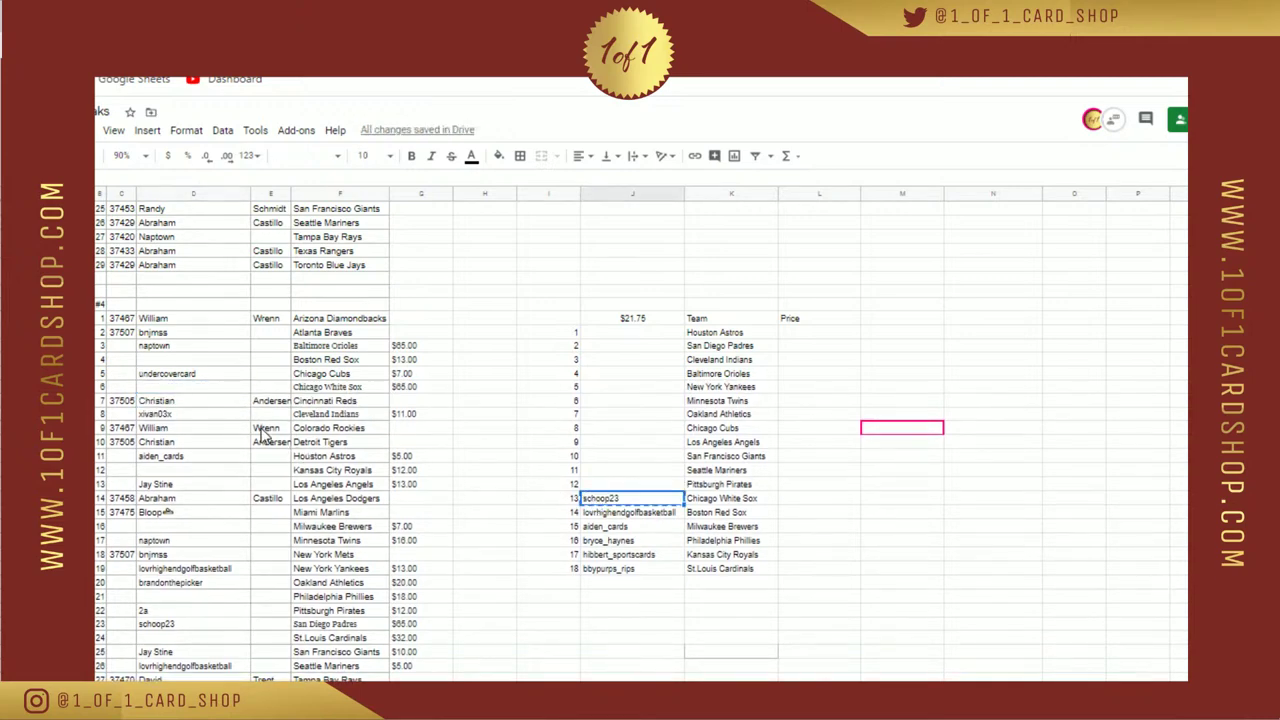
pyautogui.click(230, 390)
pyautogui.hotkey('ctrl', 'v')
pyautogui.click(615, 512)
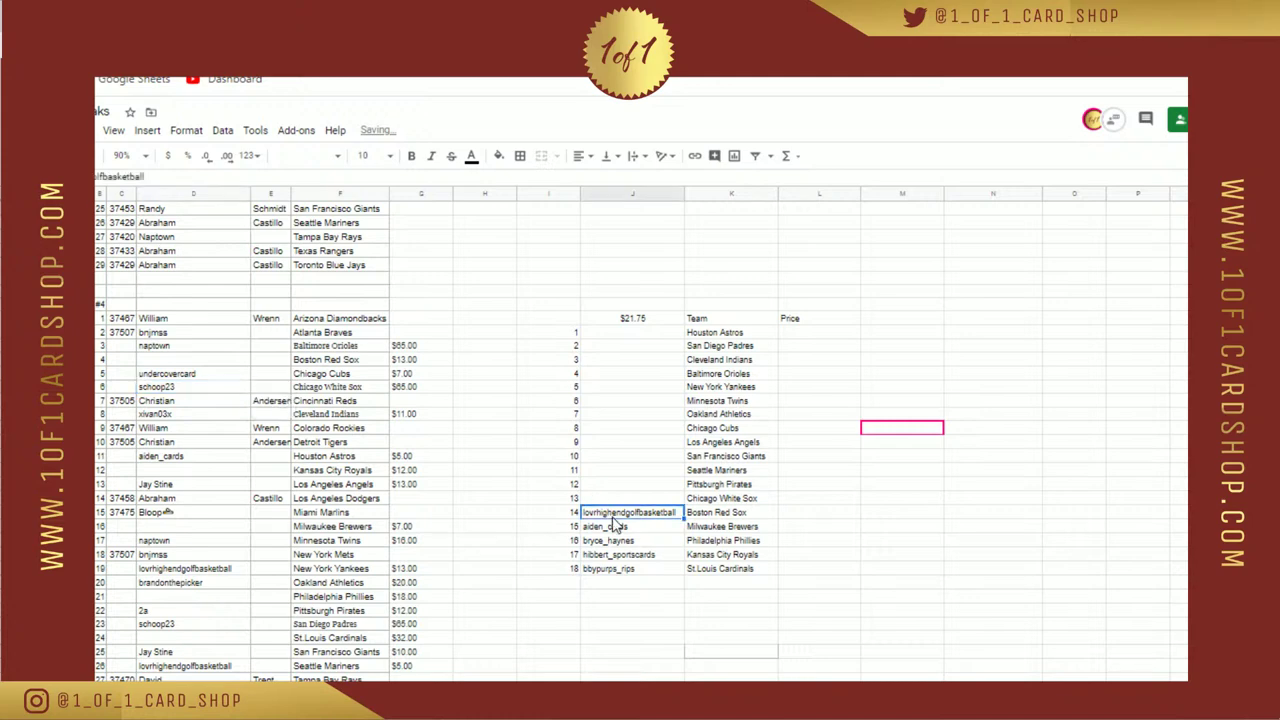
pyautogui.hotkey('ctrl', 'x')
pyautogui.click(231, 359)
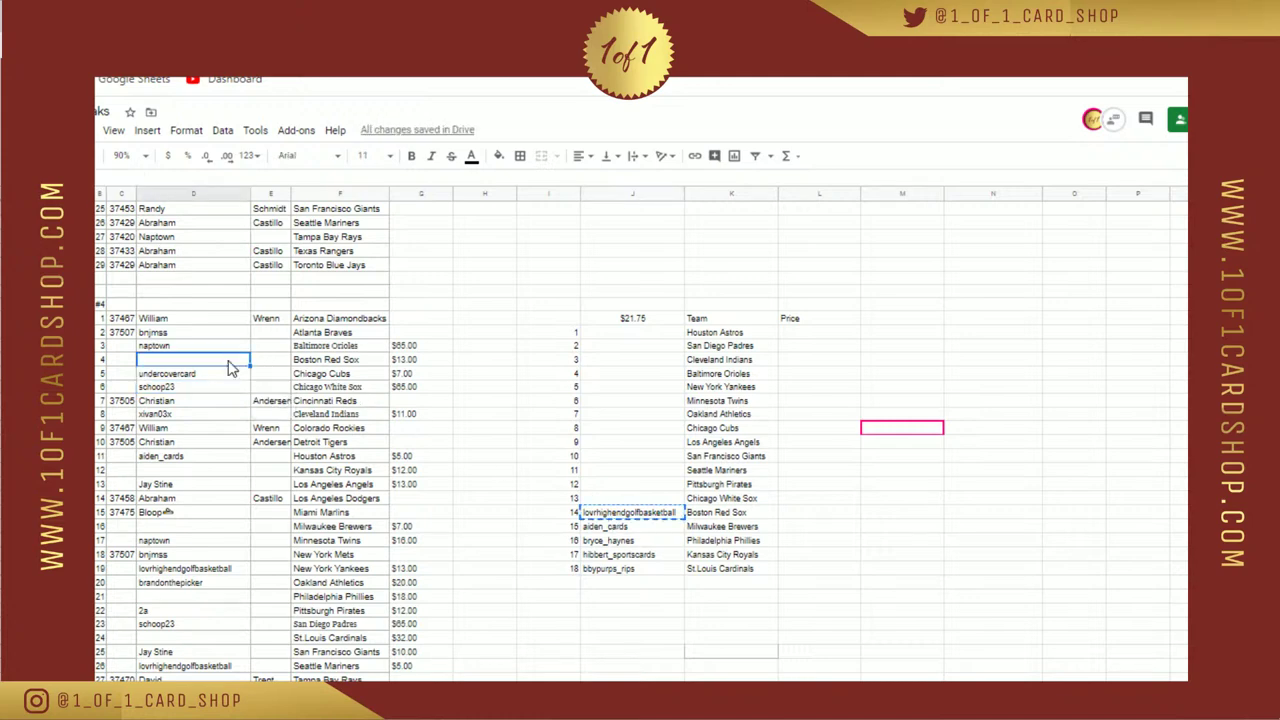
pyautogui.hotkey('ctrl', 'v')
# Place the next shuffled username beside Milwaukee Brewers, redoing the paste once
pyautogui.click(610, 527)
pyautogui.hotkey('ctrl', 'x')
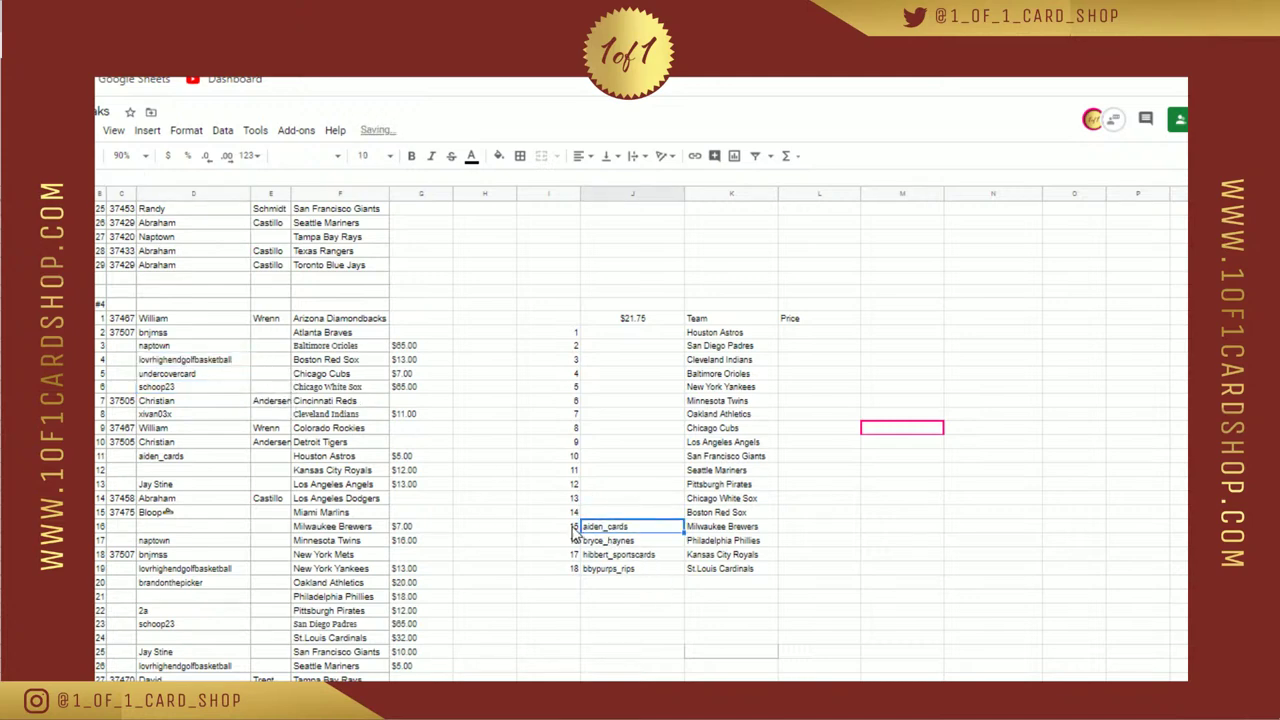
pyautogui.click(220, 528)
pyautogui.hotkey('ctrl', 'v')
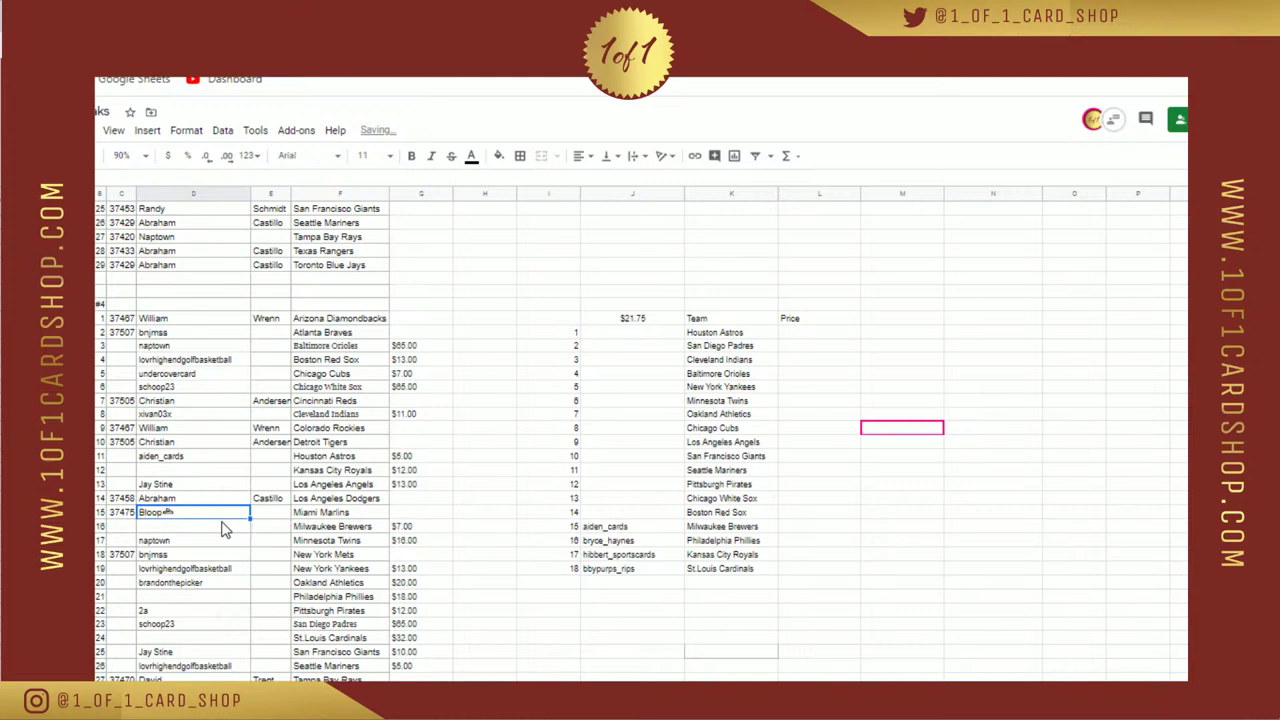
pyautogui.hotkey('ctrl', 'z')
pyautogui.click(588, 528)
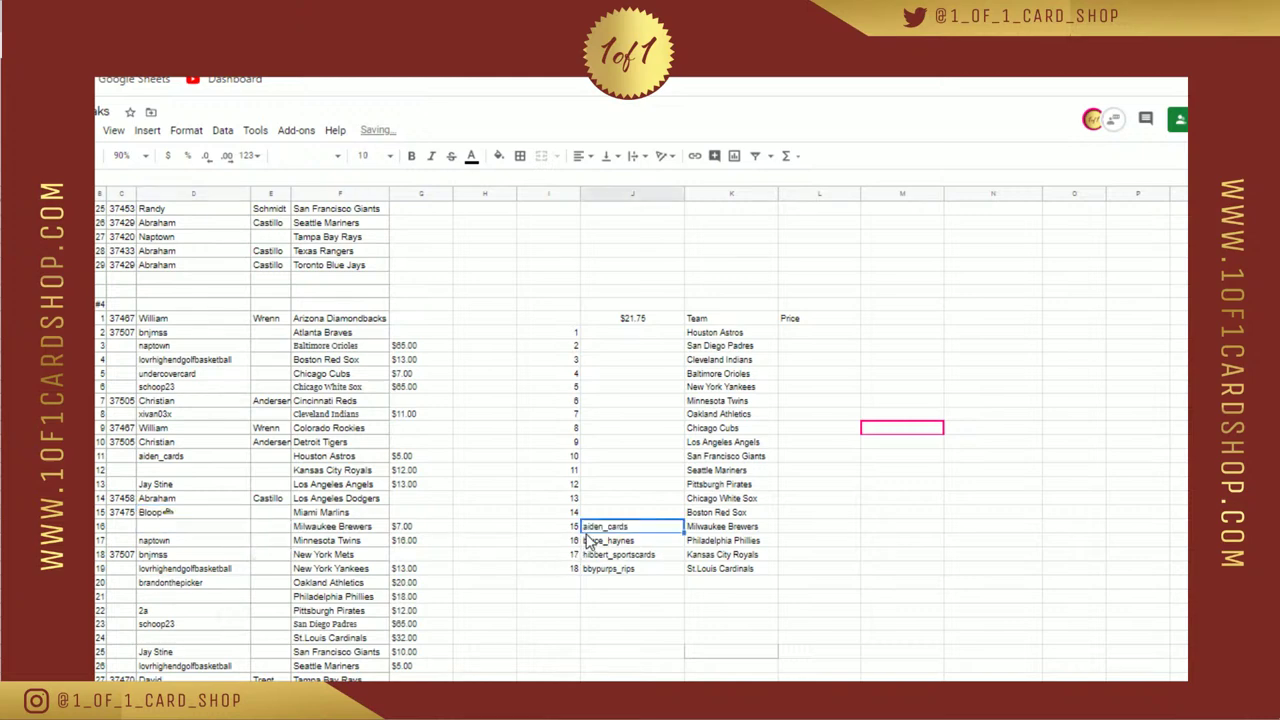
pyautogui.hotkey('ctrl', 'x')
pyautogui.click(187, 527)
pyautogui.hotkey('ctrl', 'v')
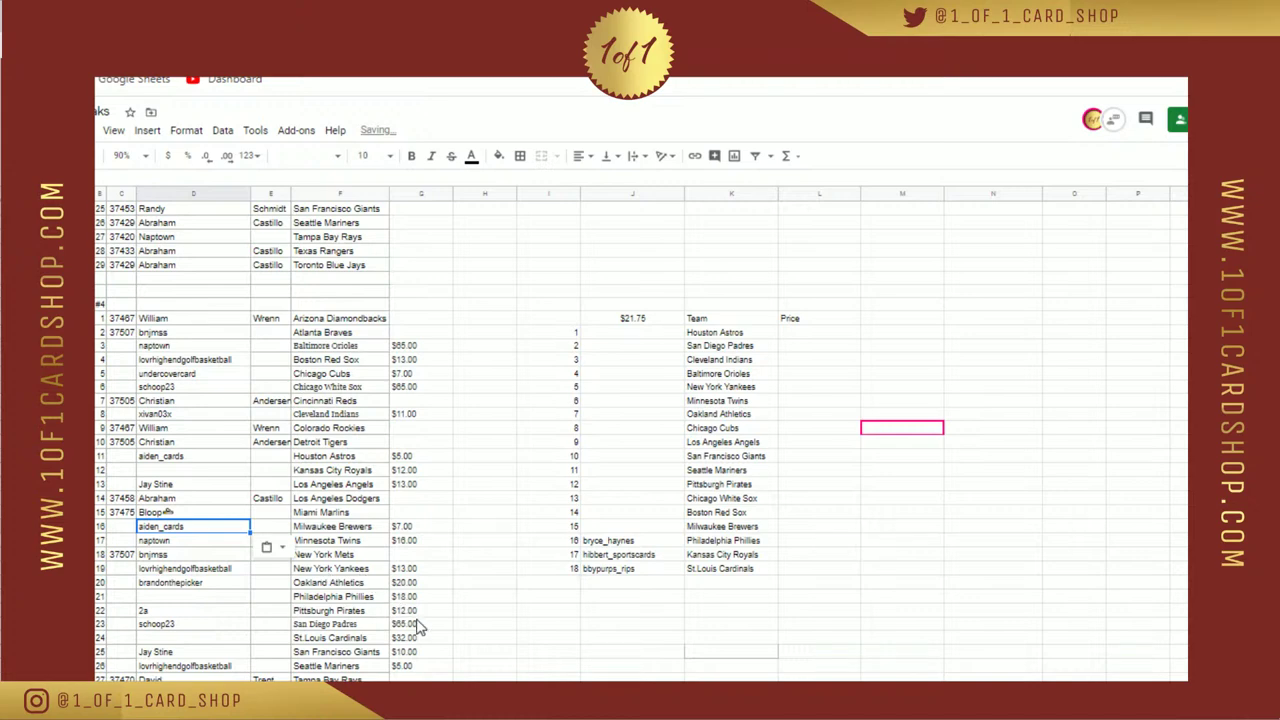
# Fill the Philadelphia Phillies and Kansas City Royals spots and cut the last shuffled username
pyautogui.click(644, 556)
pyautogui.click(637, 545)
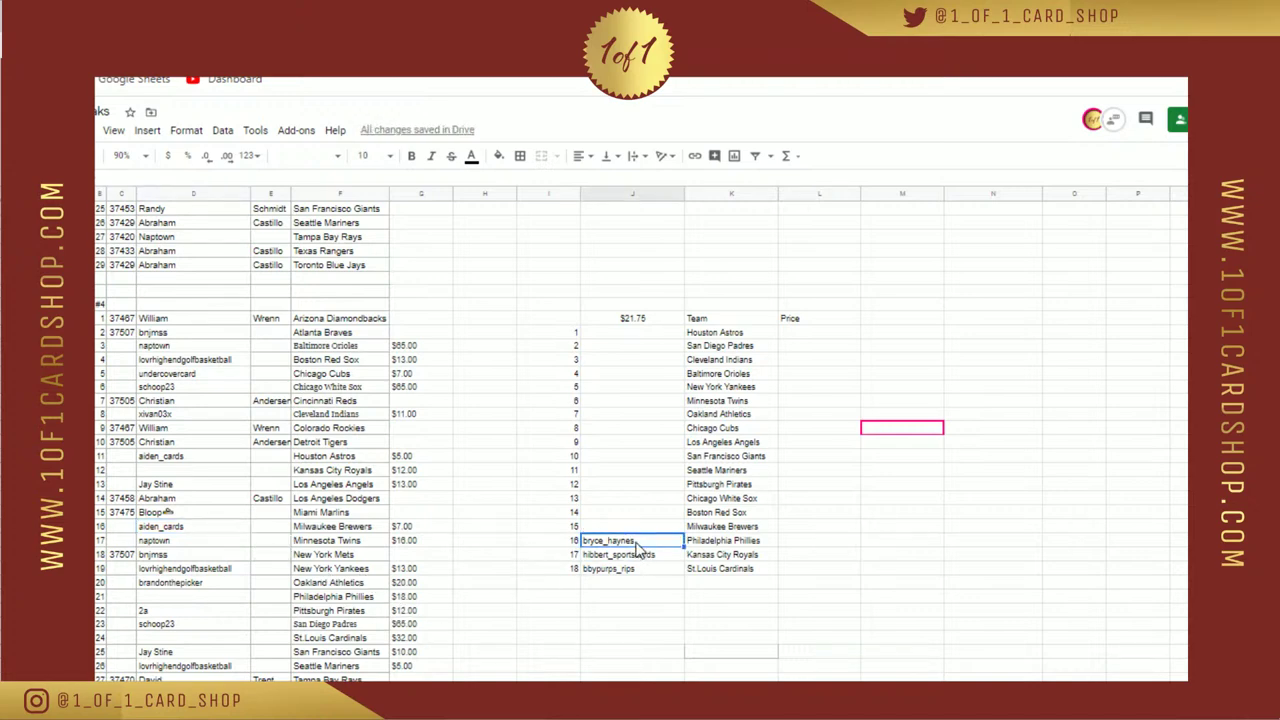
pyautogui.hotkey('ctrl', 'x')
pyautogui.click(219, 598)
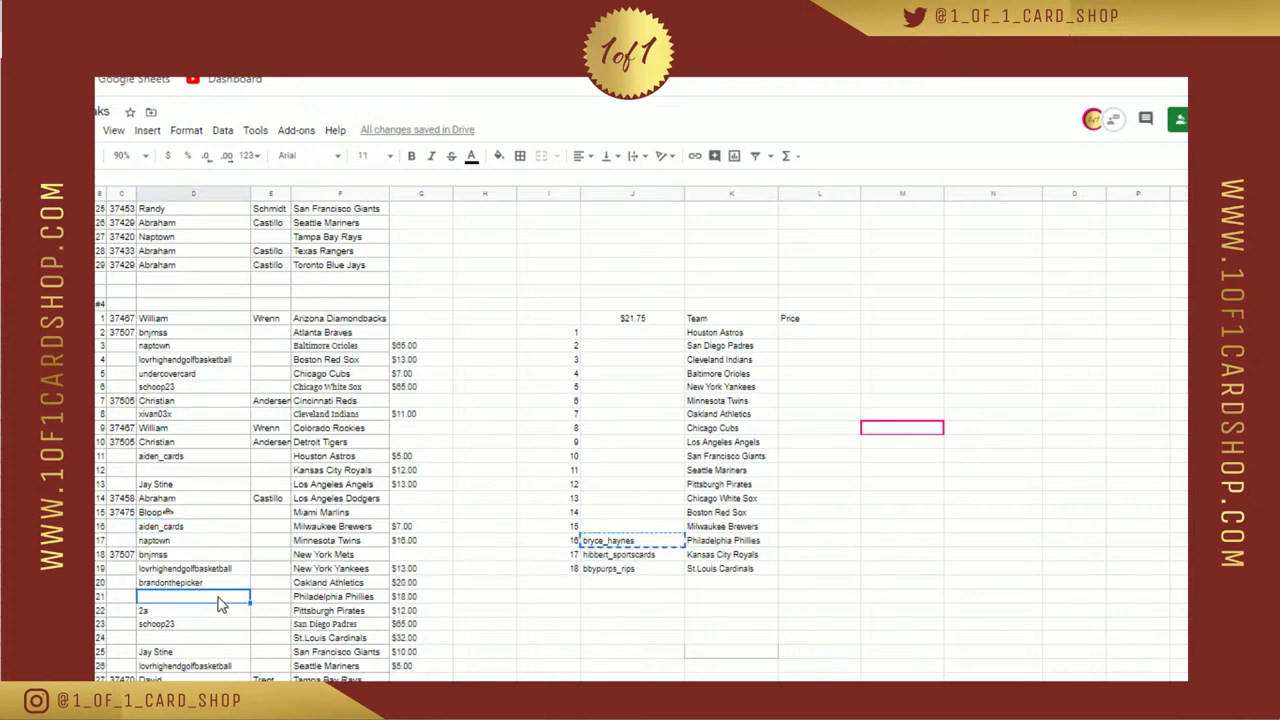
pyautogui.hotkey('ctrl', 'v')
pyautogui.click(604, 556)
pyautogui.hotkey('ctrl', 'x')
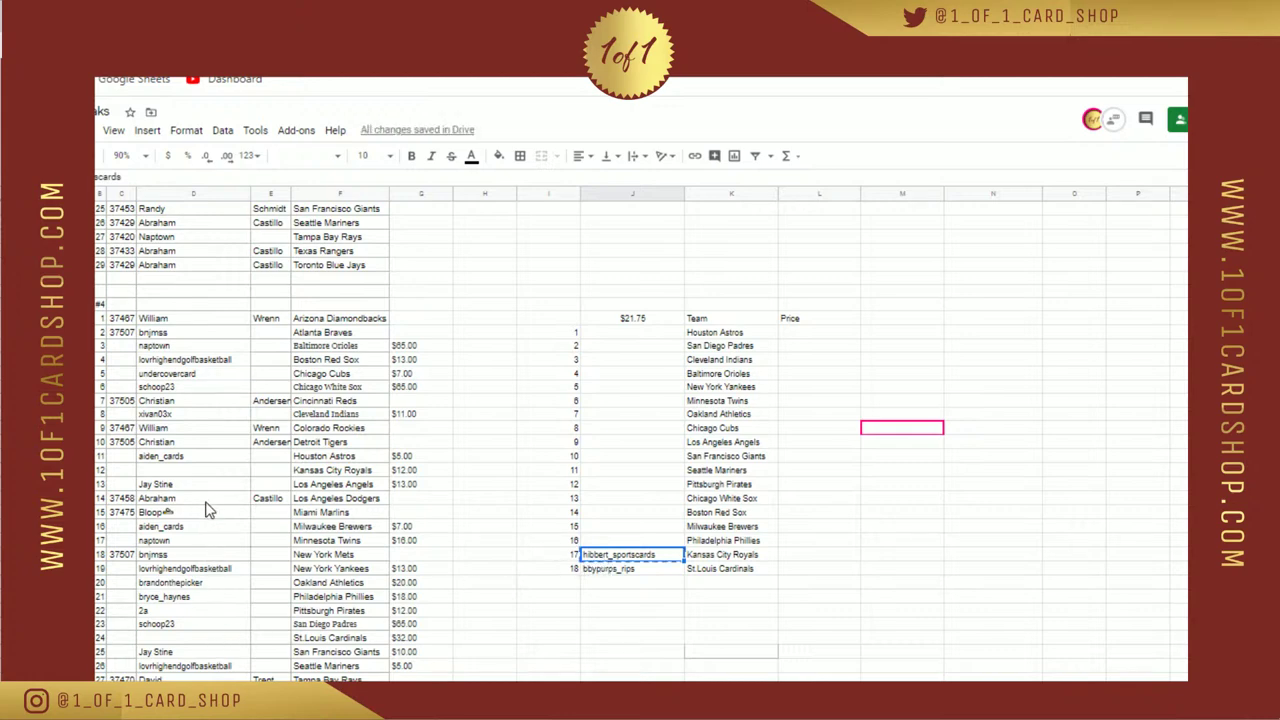
pyautogui.click(215, 470)
pyautogui.hotkey('ctrl', 'v')
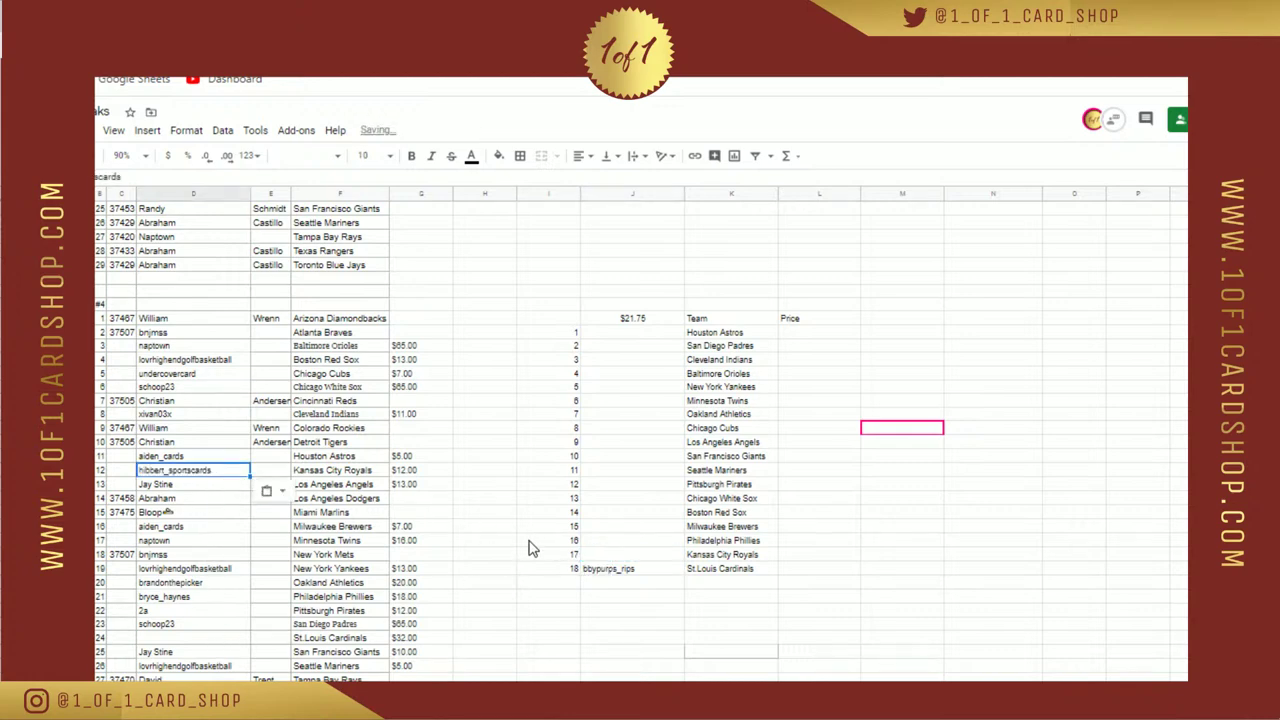
pyautogui.click(618, 572)
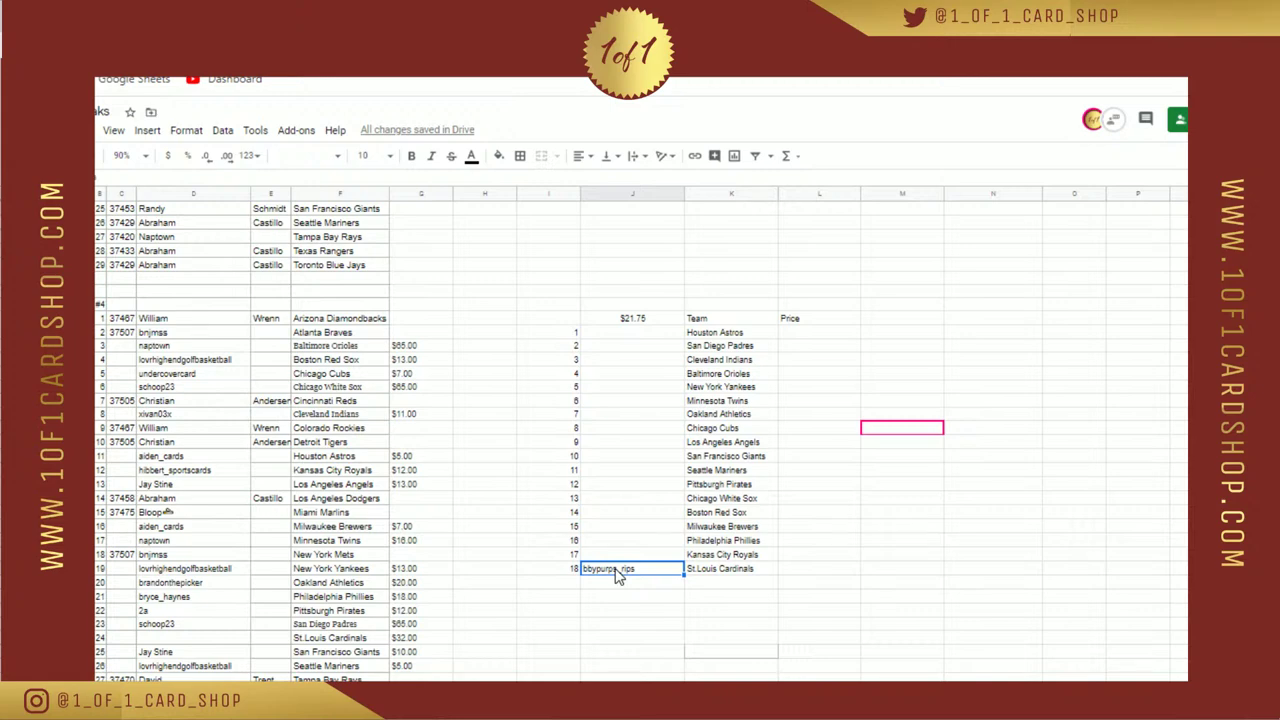
pyautogui.hotkey('ctrl', 'x')
pyautogui.click(204, 640)
pyautogui.hotkey('ctrl', 'v')
pyautogui.click(428, 625)
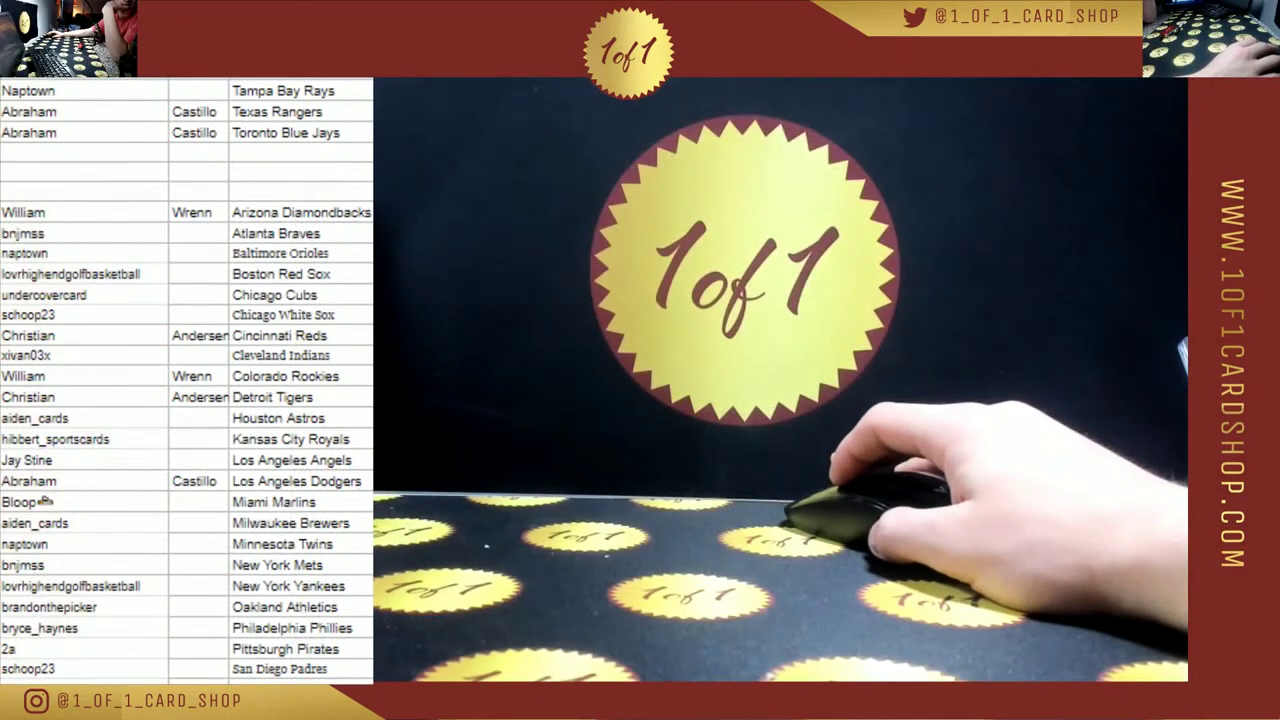
pyautogui.scroll(-2, 51, 283)
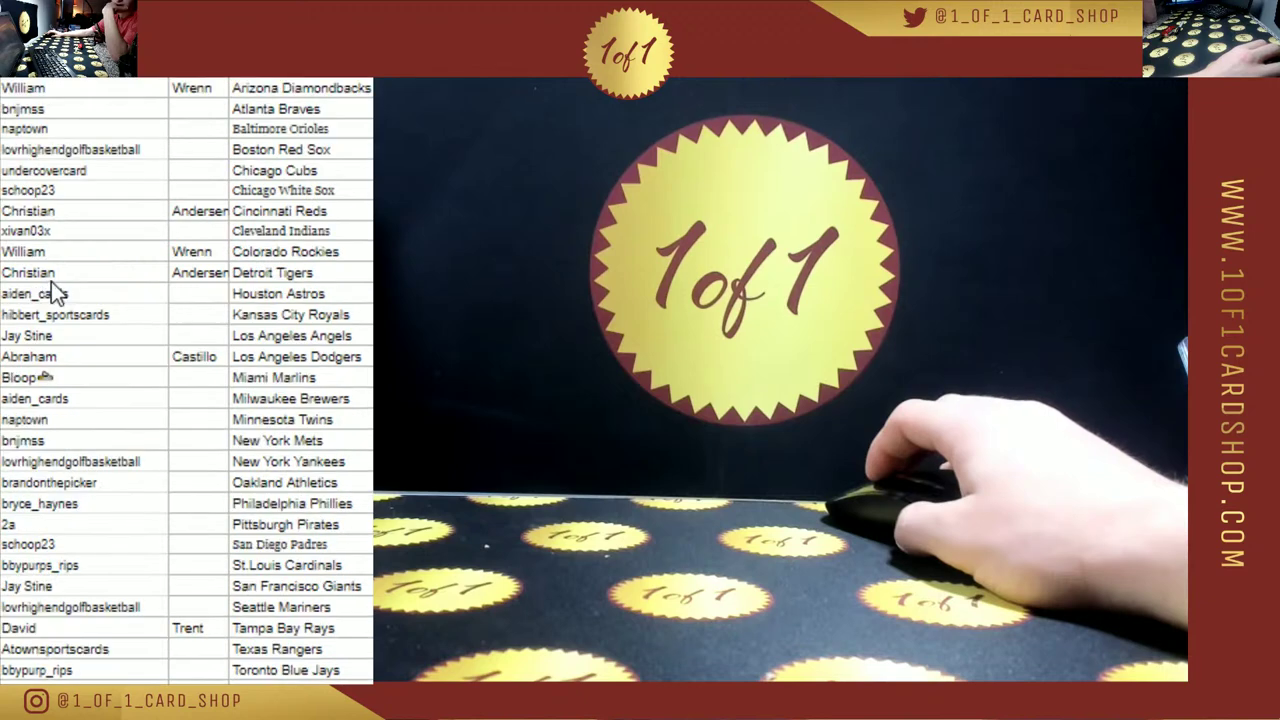
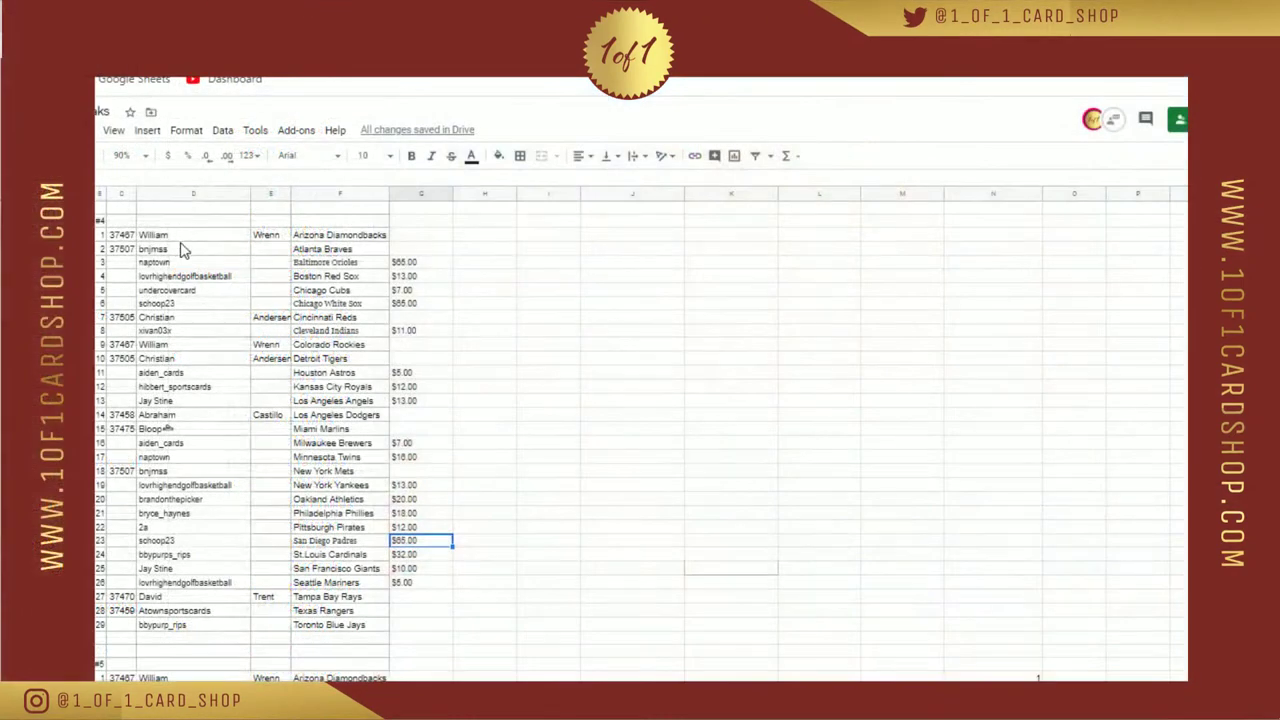
# Select the break #4 buyer numbers and names for all 29 spots (C1:E29) and copy them
pyautogui.click(177, 250)
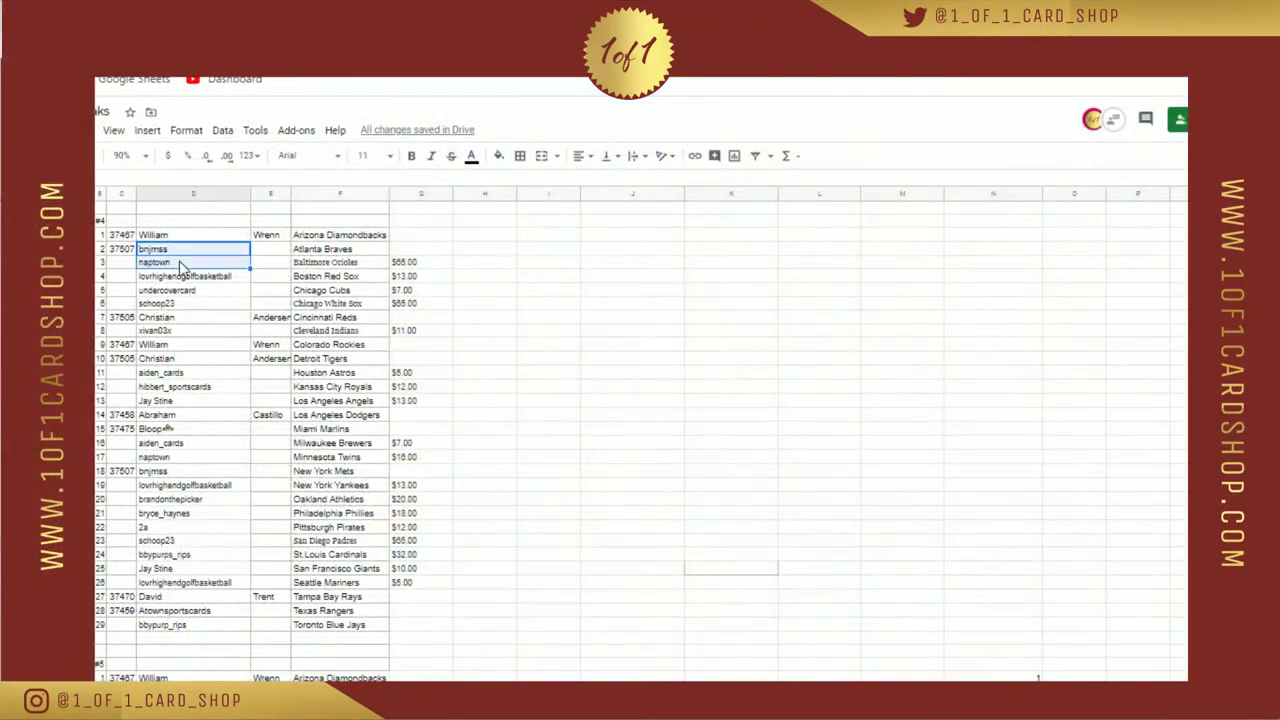
pyautogui.keyDown('shift'); pyautogui.click(172, 262); pyautogui.keyUp('shift')
pyautogui.moveTo(172, 236); pyautogui.dragTo(185, 632)
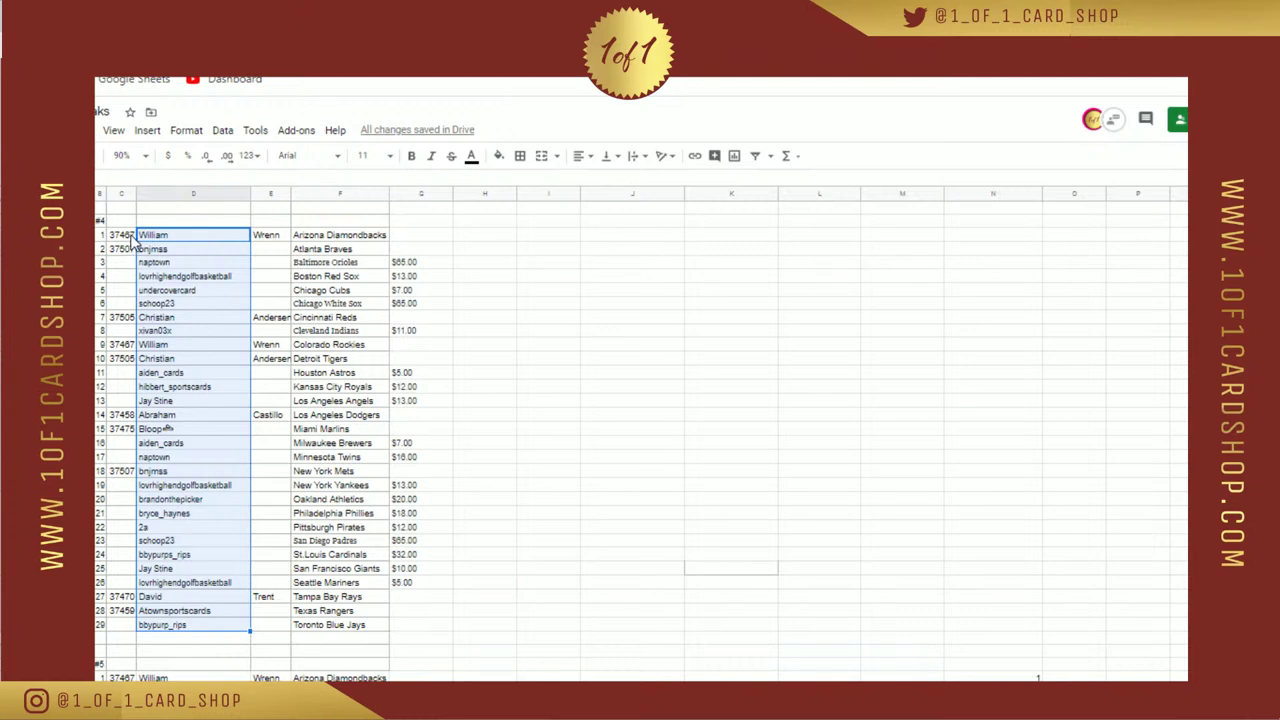
pyautogui.moveTo(121, 236); pyautogui.dragTo(267, 630)
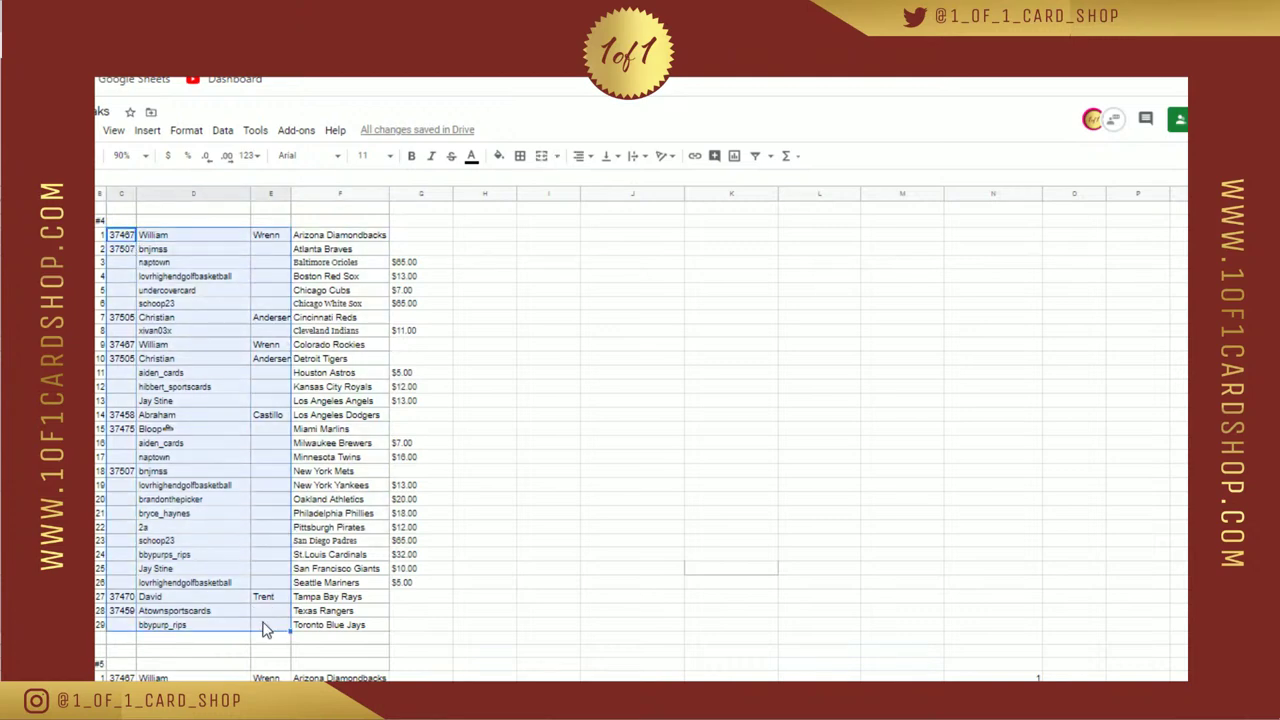
pyautogui.hotkey('ctrl', 'Tab')
# Paste the copied buyer list into RANDOM.ORG's List Randomizer and randomize it
pyautogui.moveTo(447, 140)
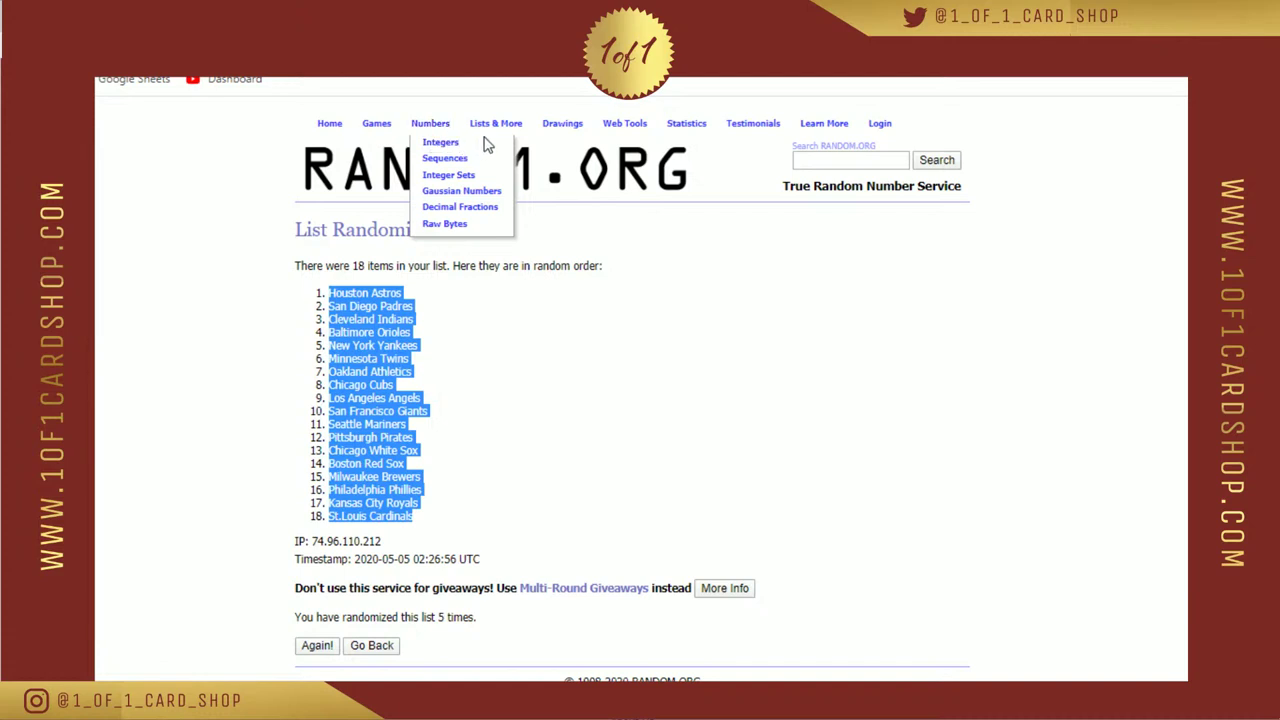
pyautogui.click(486, 143)
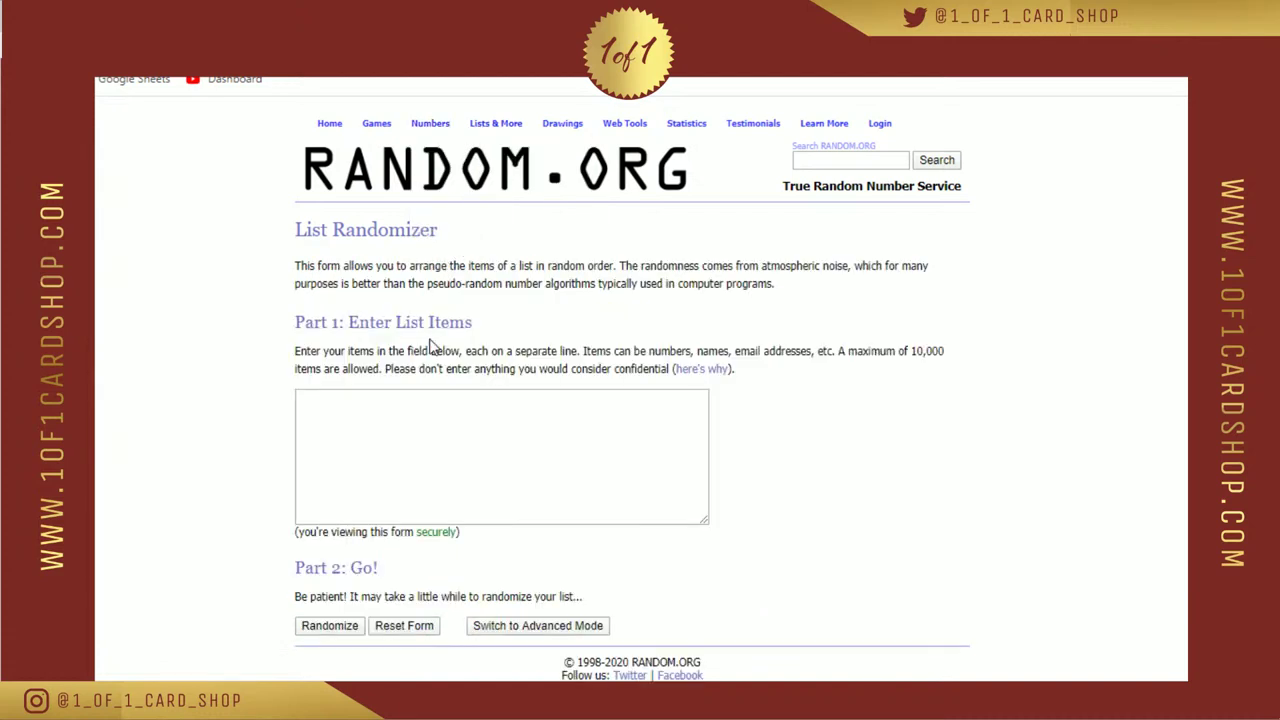
pyautogui.click(430, 400)
pyautogui.hotkey('ctrl', 'v')
pyautogui.click(329, 625)
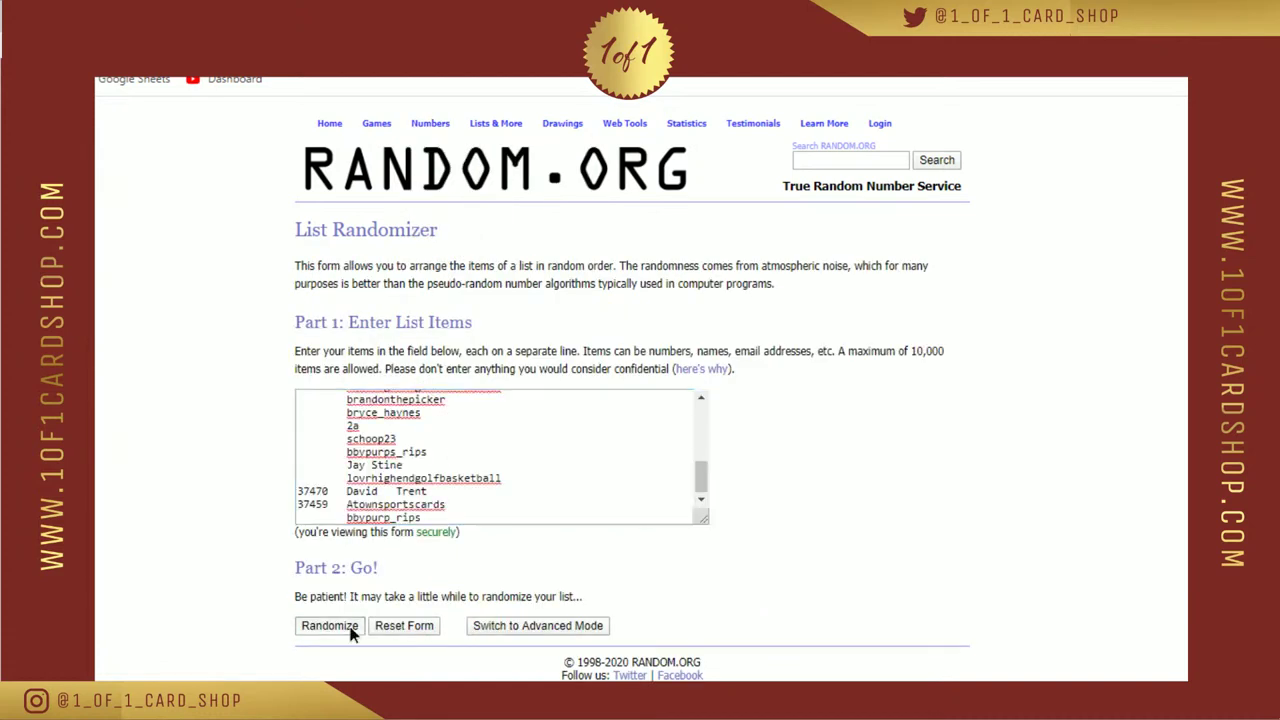
# Re-randomize the buyer list four more times and highlight the first buyer in the final order
pyautogui.scroll(-3, 320, 635)
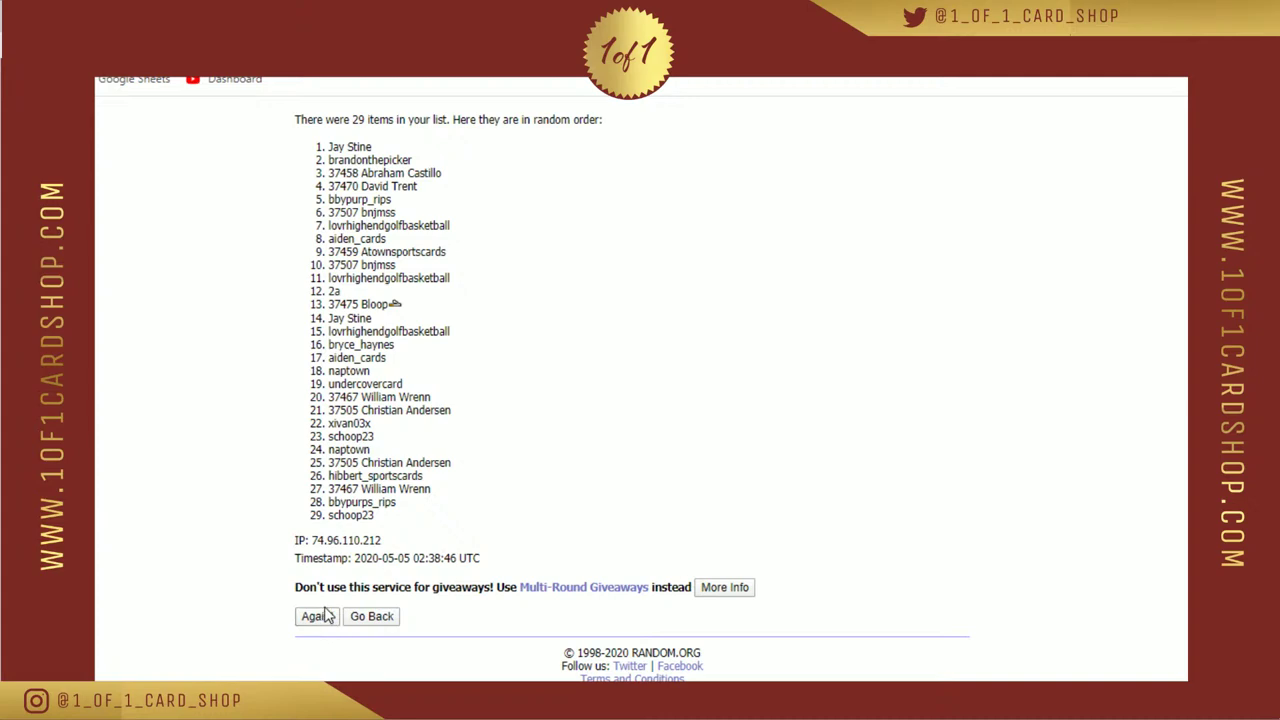
pyautogui.click(318, 618)
pyautogui.scroll(-3, 316, 628)
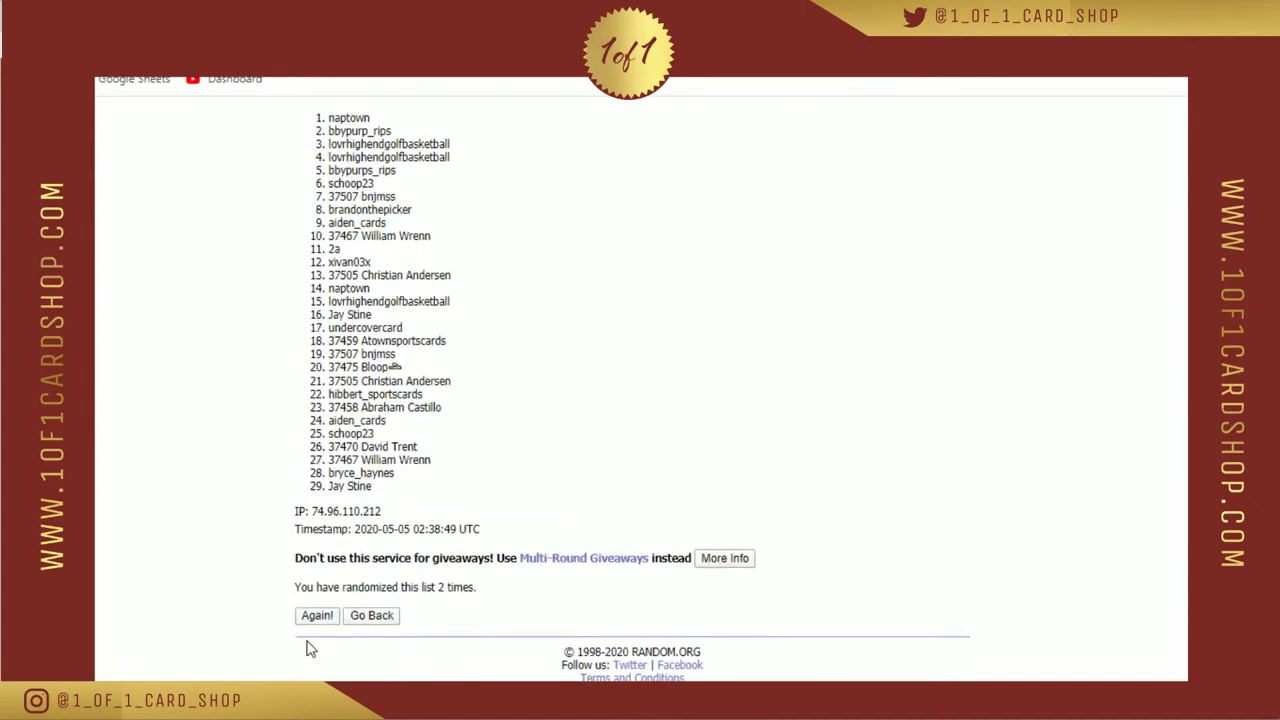
pyautogui.click(314, 620)
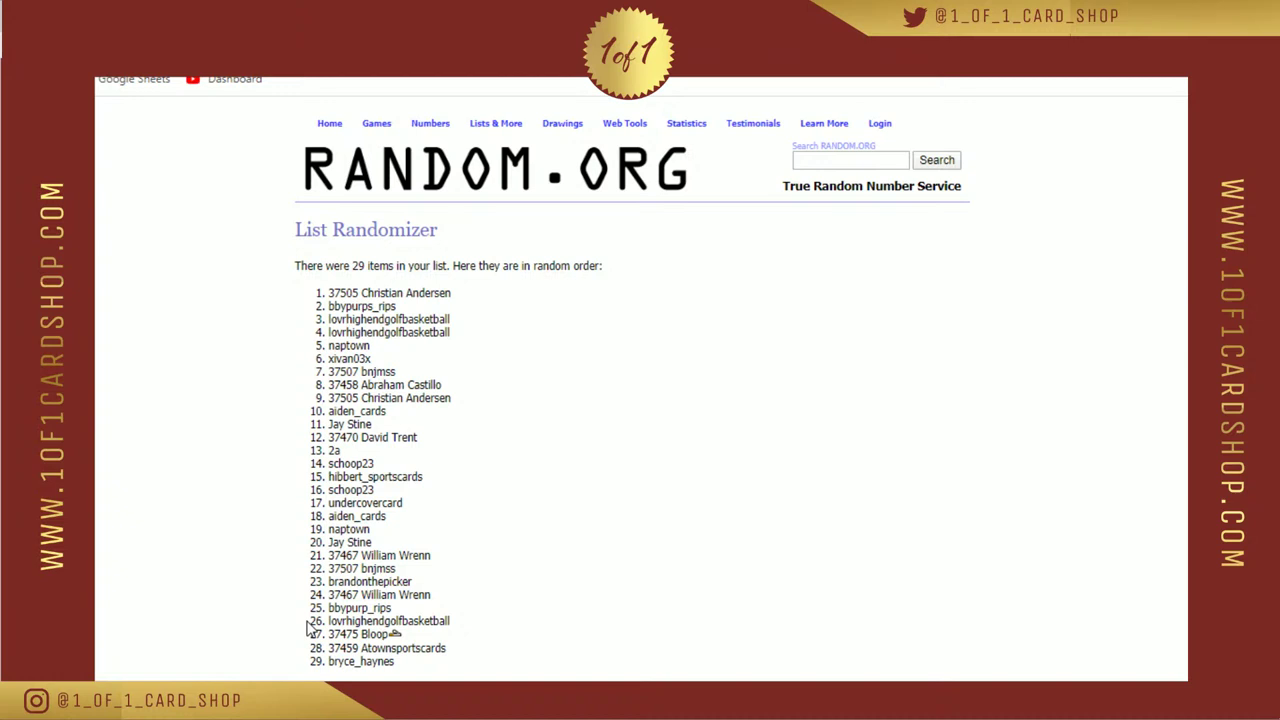
pyautogui.scroll(-3, 280, 586)
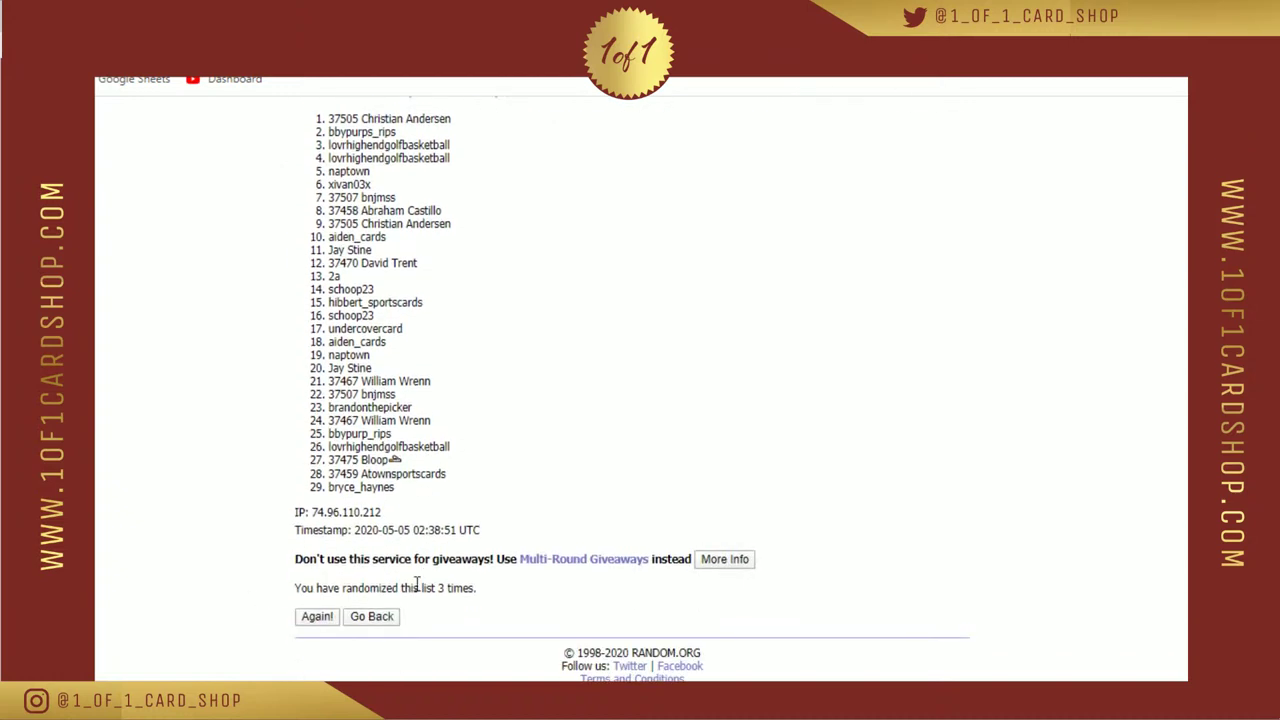
pyautogui.click(316, 616)
pyautogui.scroll(-3, 318, 618)
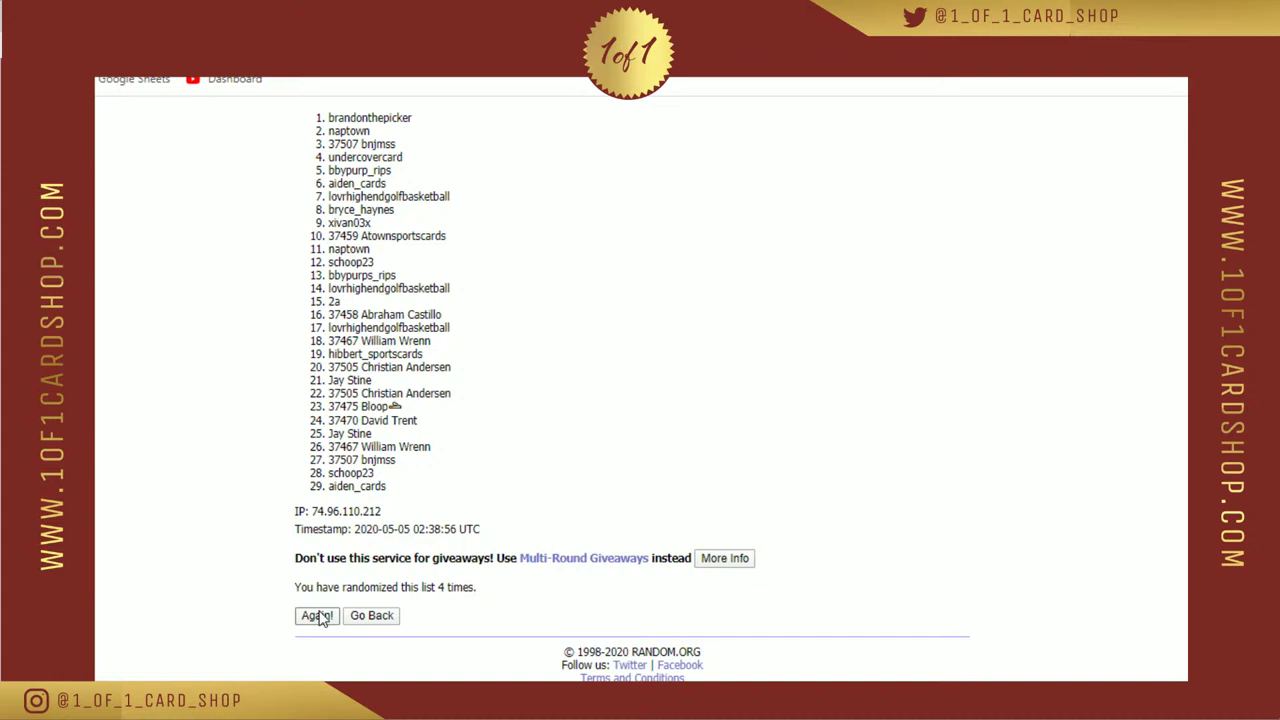
pyautogui.click(316, 616)
pyautogui.moveTo(456, 294); pyautogui.dragTo(319, 268)
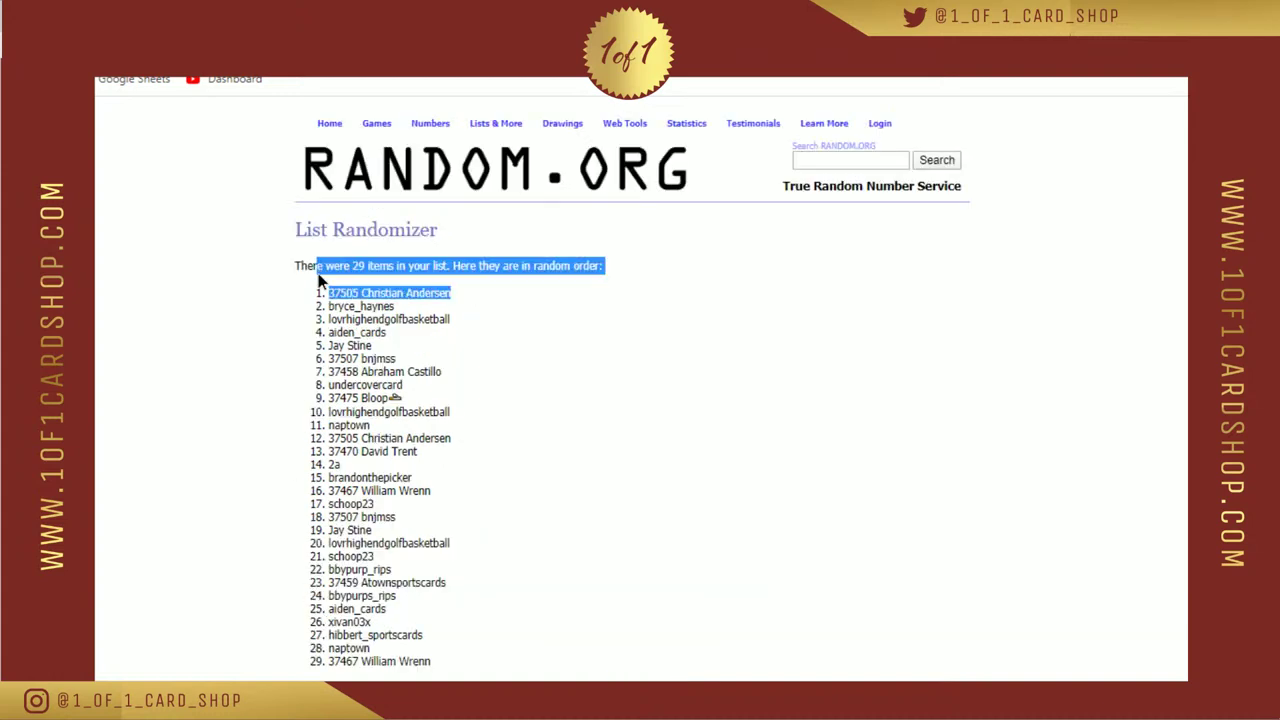
# Enter '$100 BREAK CREDIT' in the empty price cell beside Cincinnati Reds
pyautogui.click(231, 60)
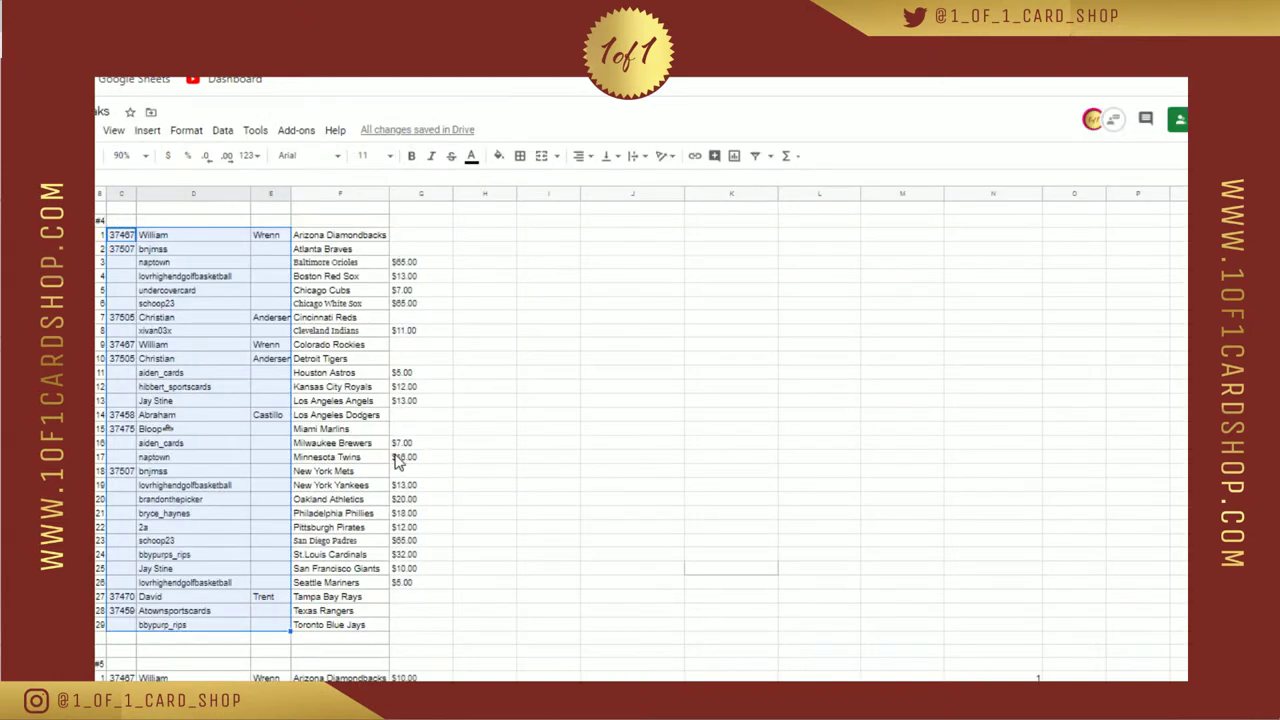
pyautogui.click(397, 459)
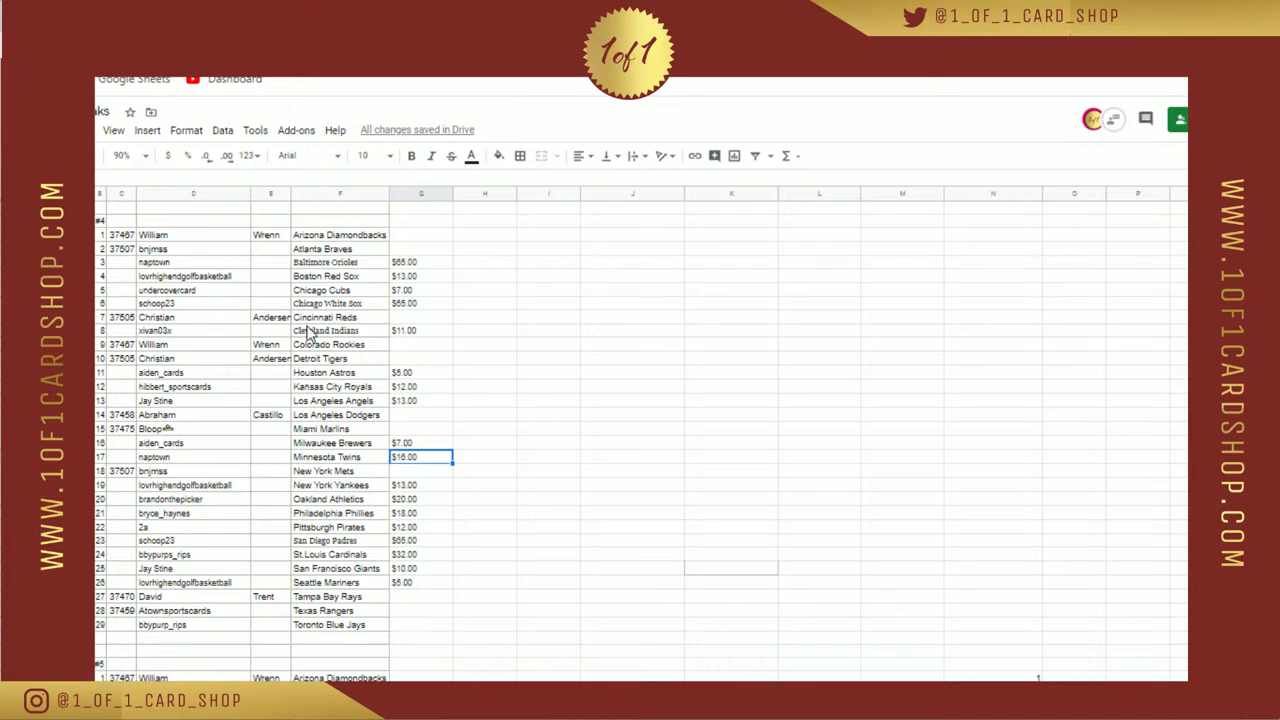
pyautogui.click(337, 320)
pyautogui.click(403, 320)
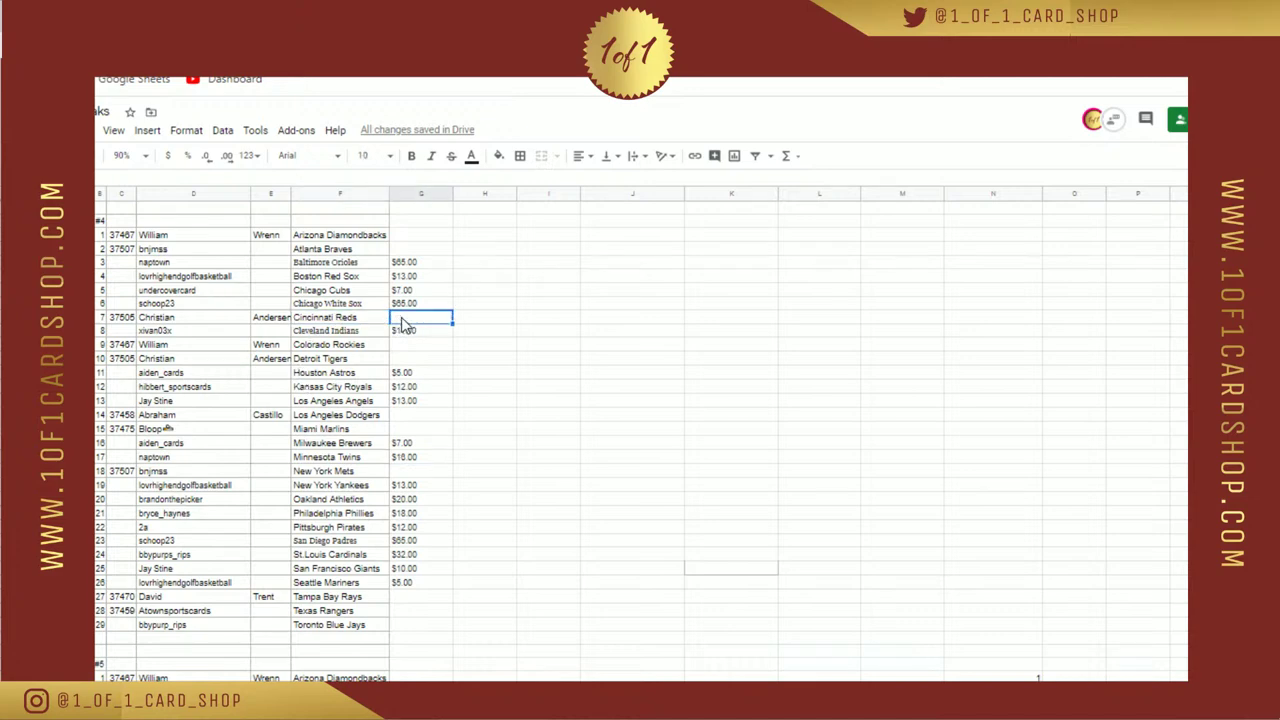
pyautogui.write('$11.00')
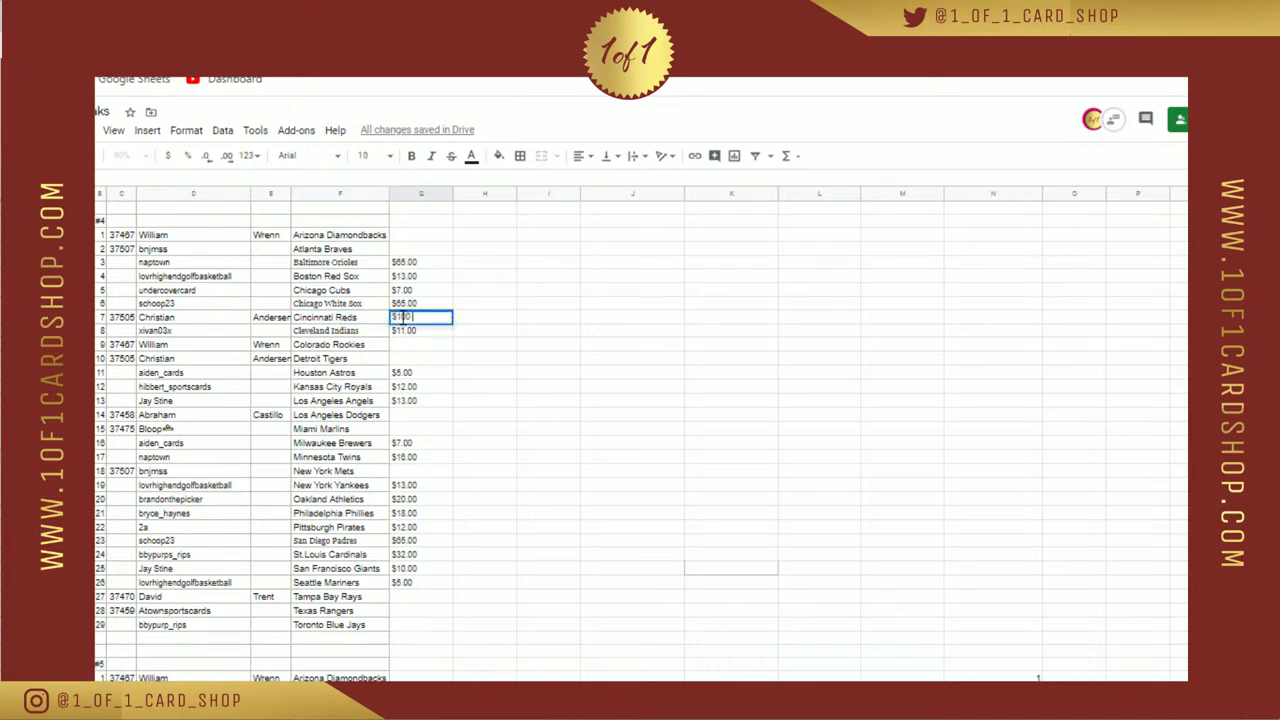
pyautogui.write(' BREAK CREDIT')
pyautogui.press('Return')
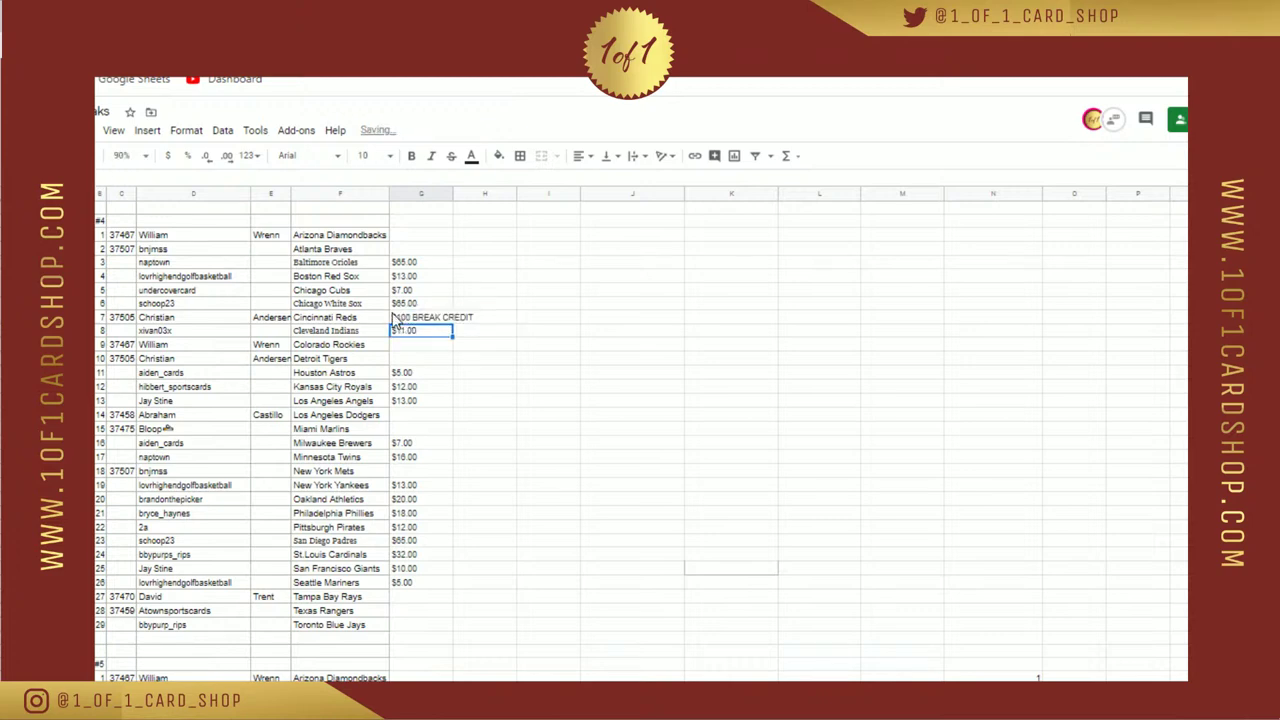
# Give the $100 BREAK CREDIT cell a yellow fill
pyautogui.click(430, 318)
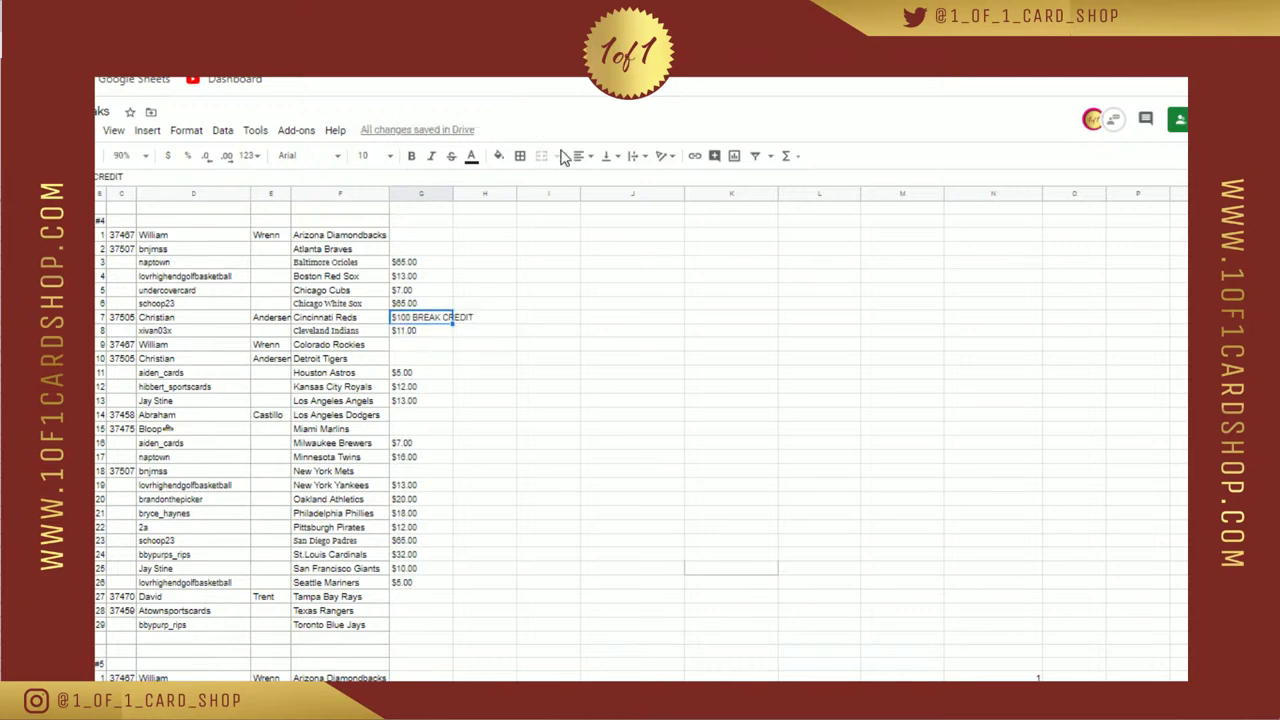
pyautogui.click(498, 156)
pyautogui.click(545, 221)
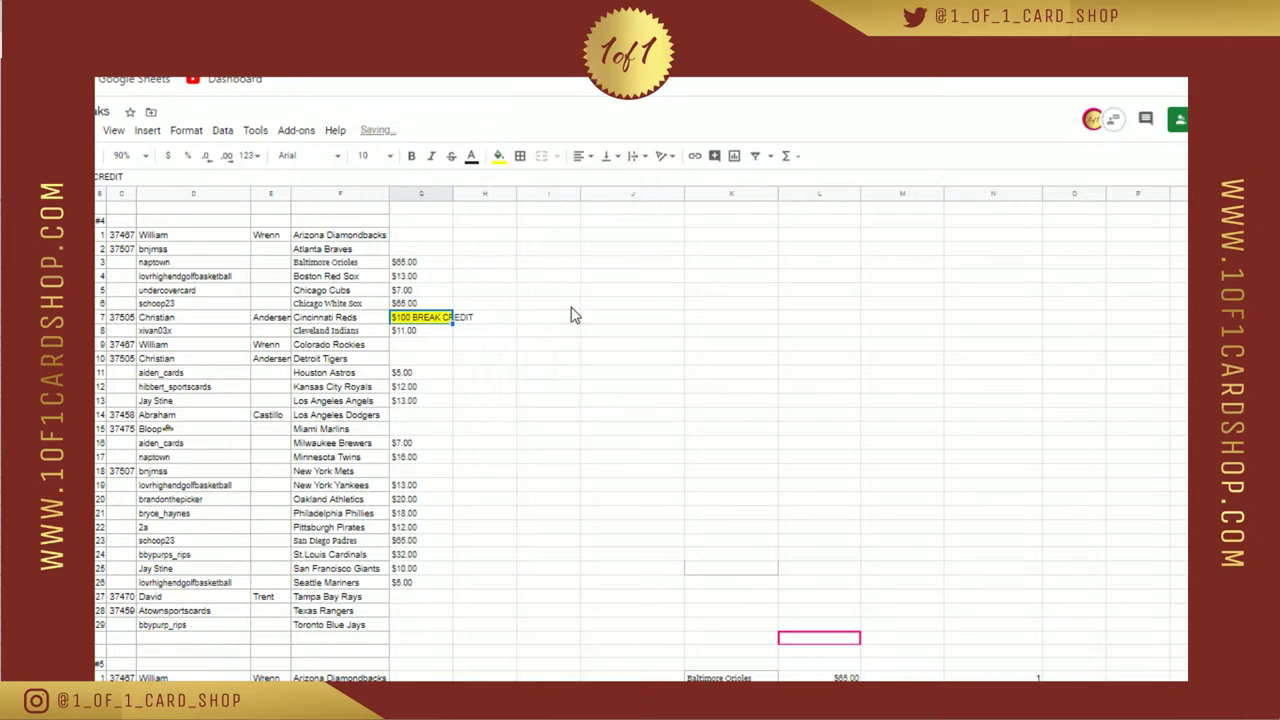
pyautogui.click(572, 316)
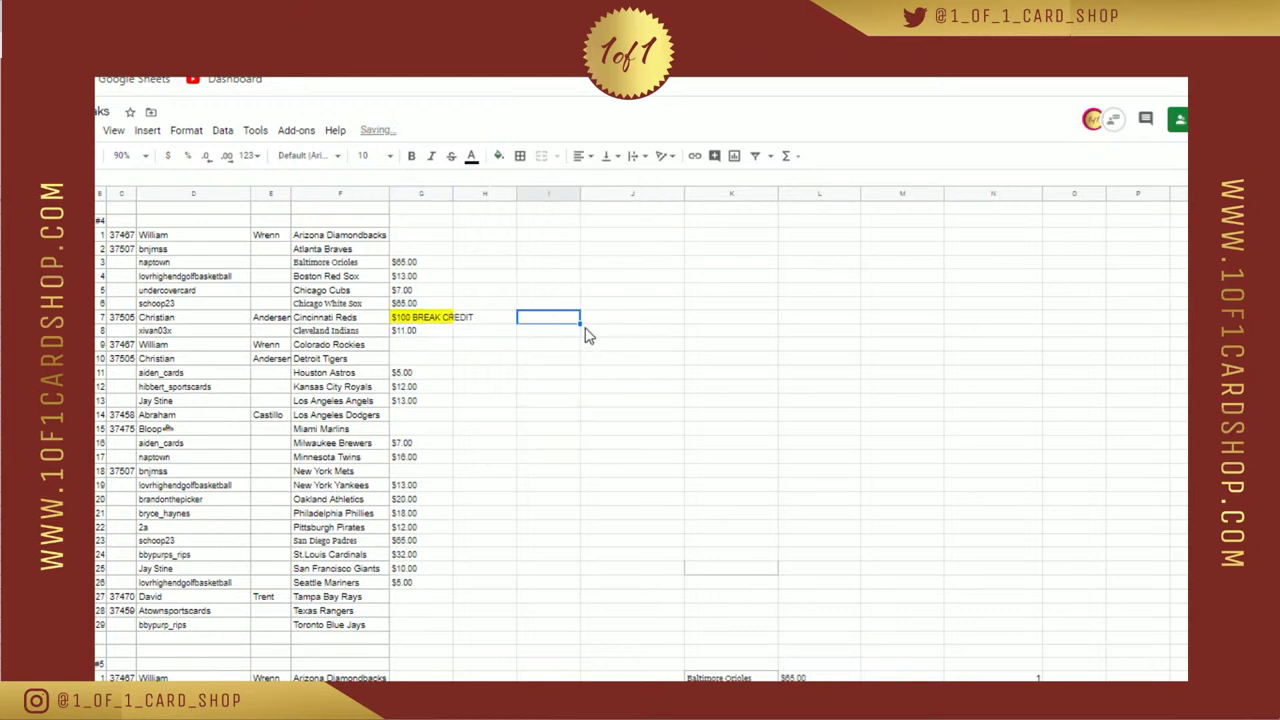
# Add Team and Price headers to the side table and turn on a filter
pyautogui.scroll(-5, 665, 342)
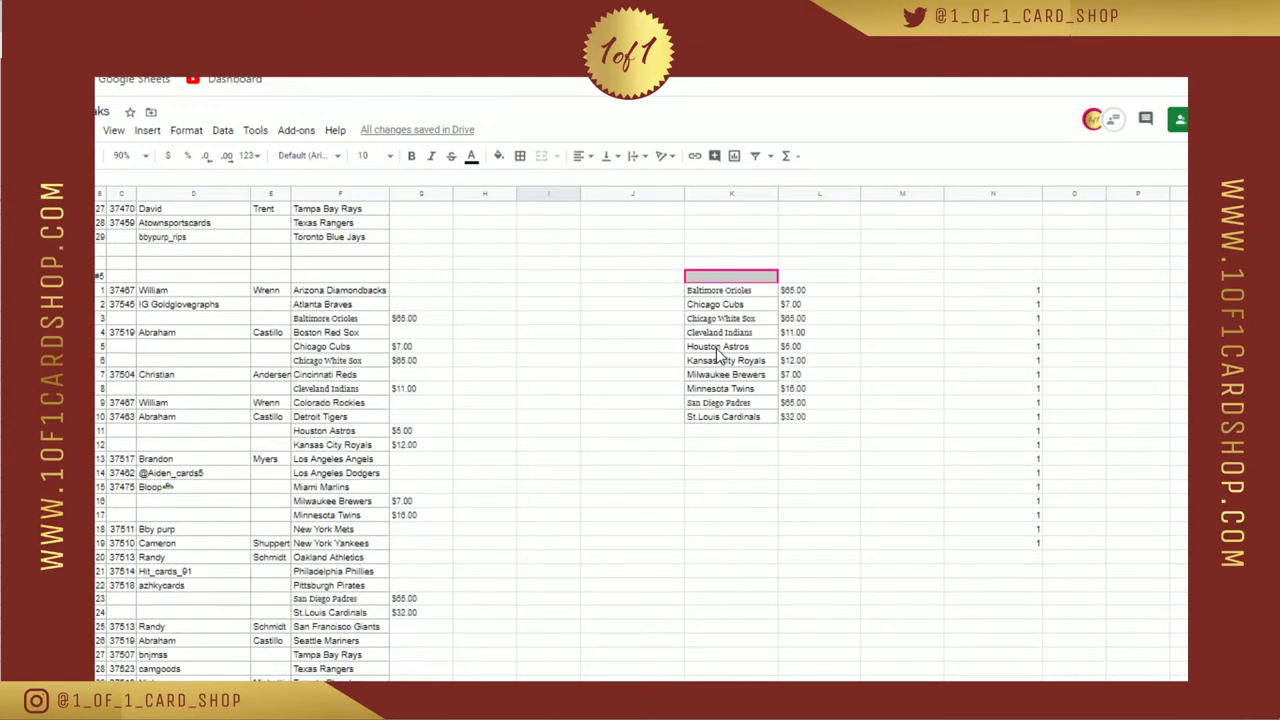
pyautogui.write('Team')
pyautogui.press('Tab')
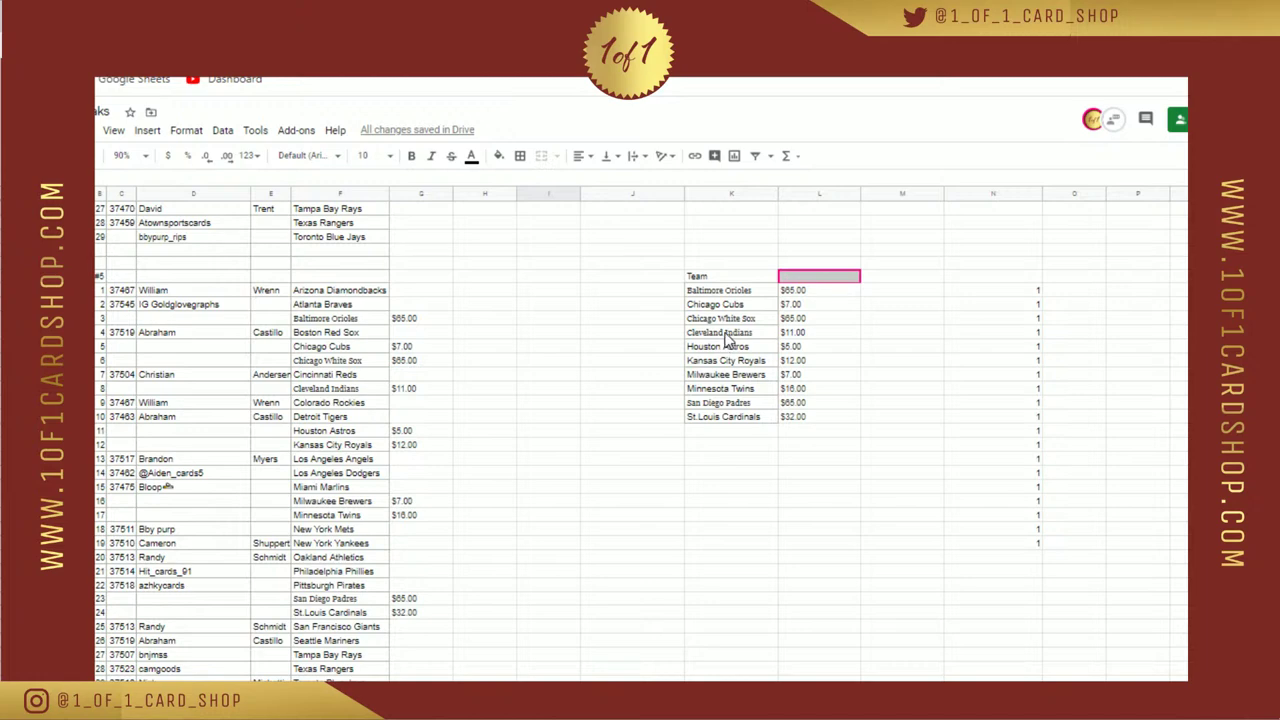
pyautogui.write('Price')
pyautogui.press('Return')
pyautogui.press('Up')
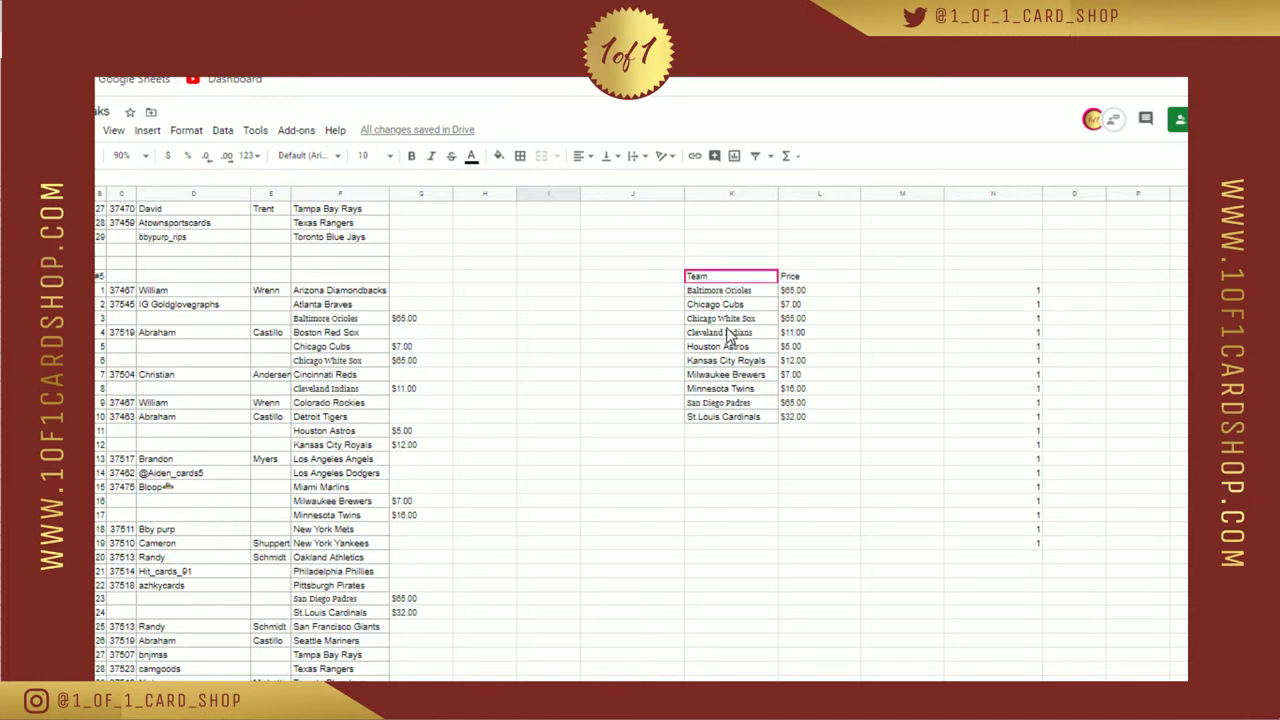
pyautogui.hotkey('ctrl', 'shift', 'l')
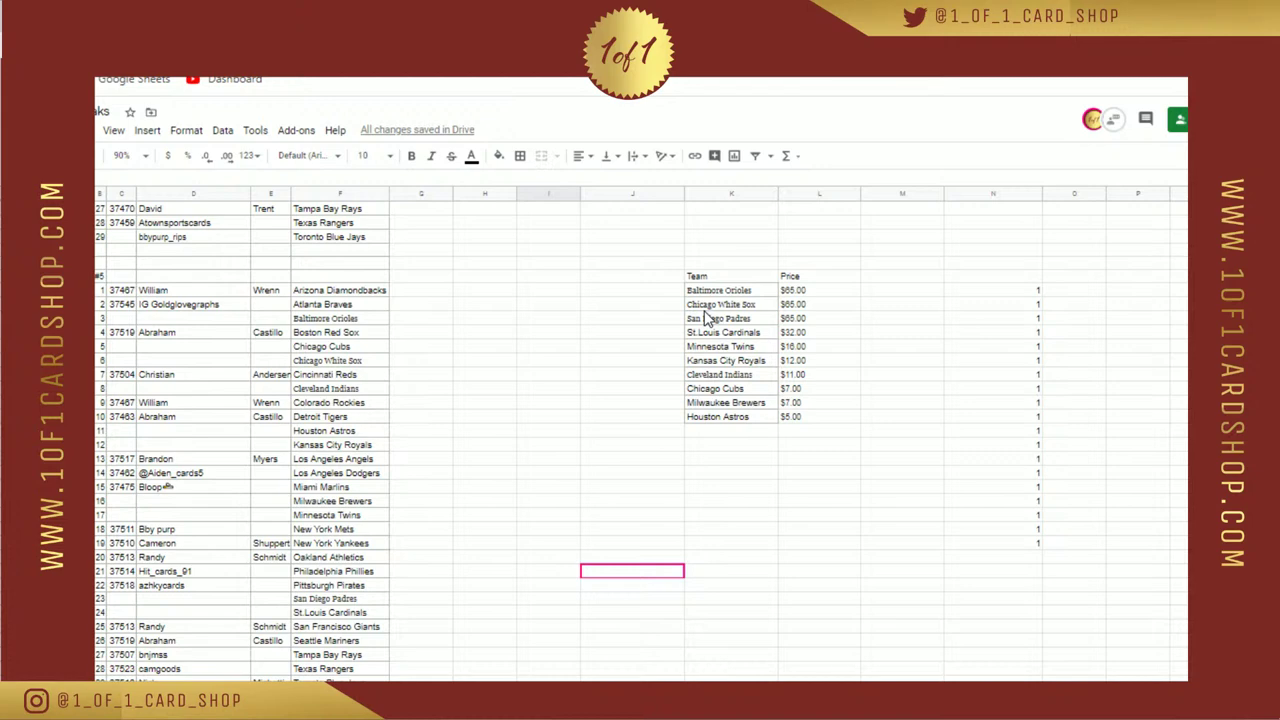
# Select the table's price values ($65.00 to $5.00) and team names
pyautogui.moveTo(798, 290); pyautogui.dragTo(813, 421)
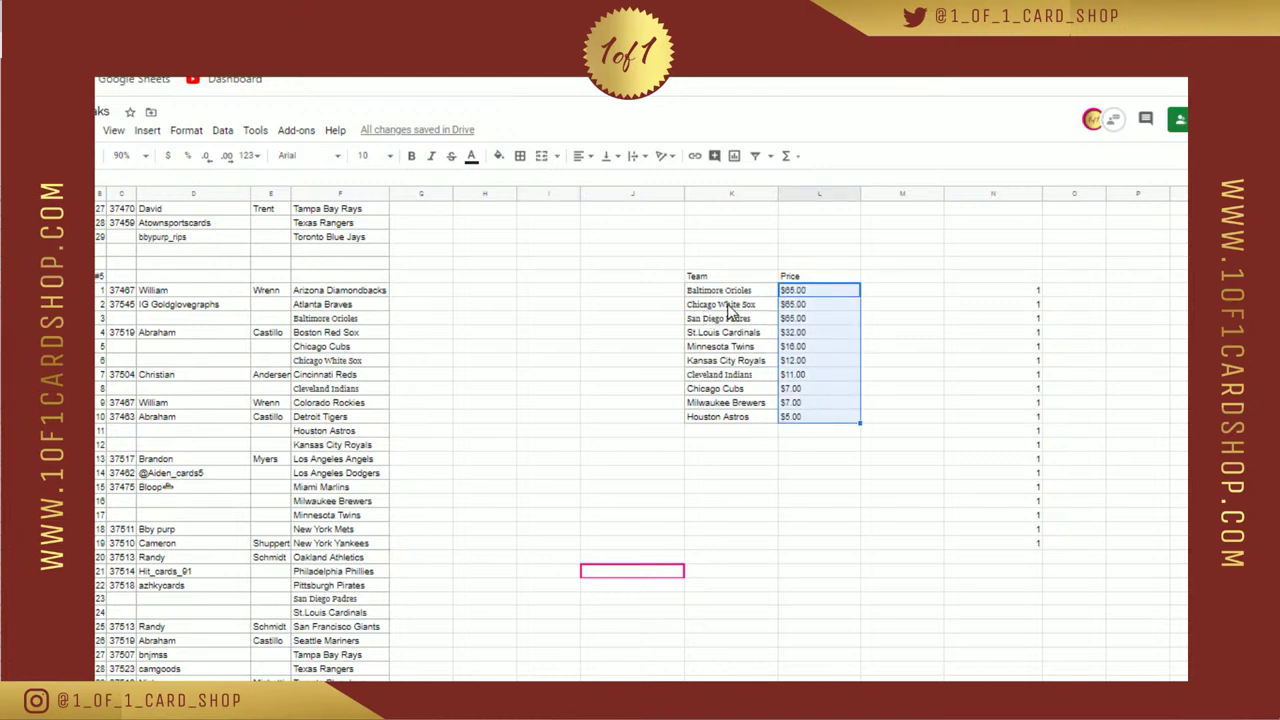
pyautogui.moveTo(727, 292); pyautogui.dragTo(717, 417)
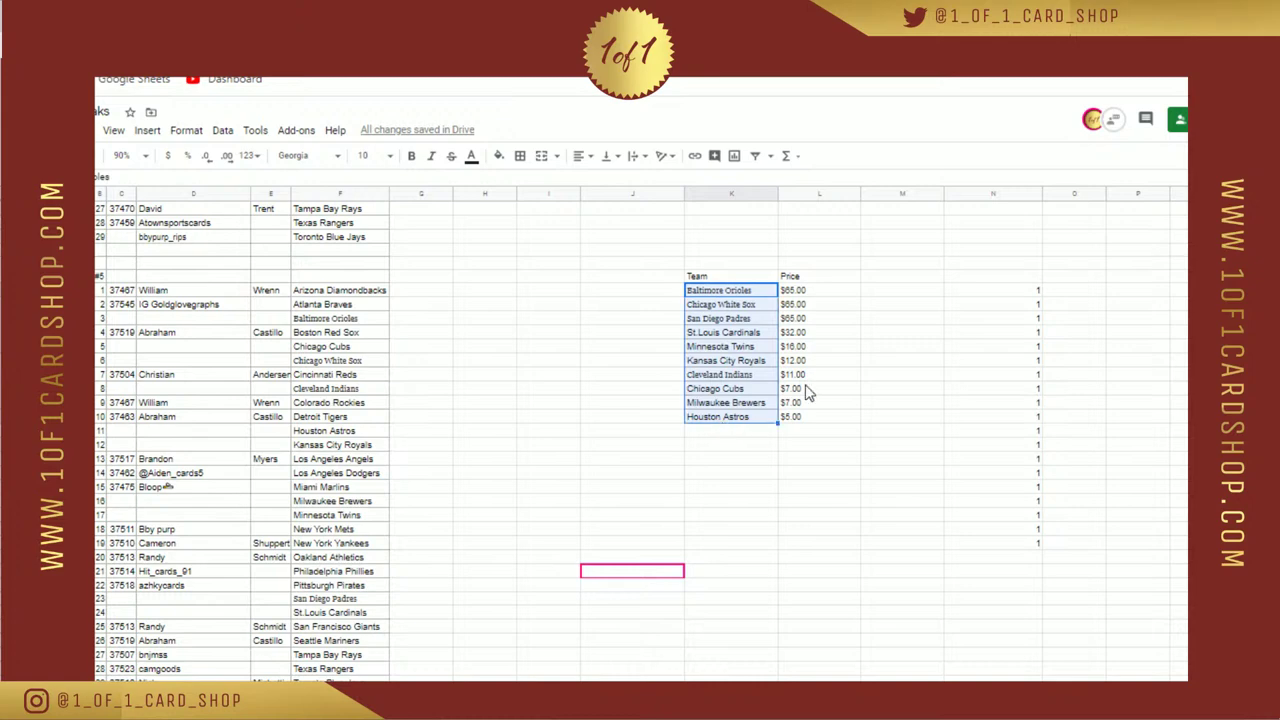
pyautogui.moveTo(800, 292); pyautogui.dragTo(788, 424)
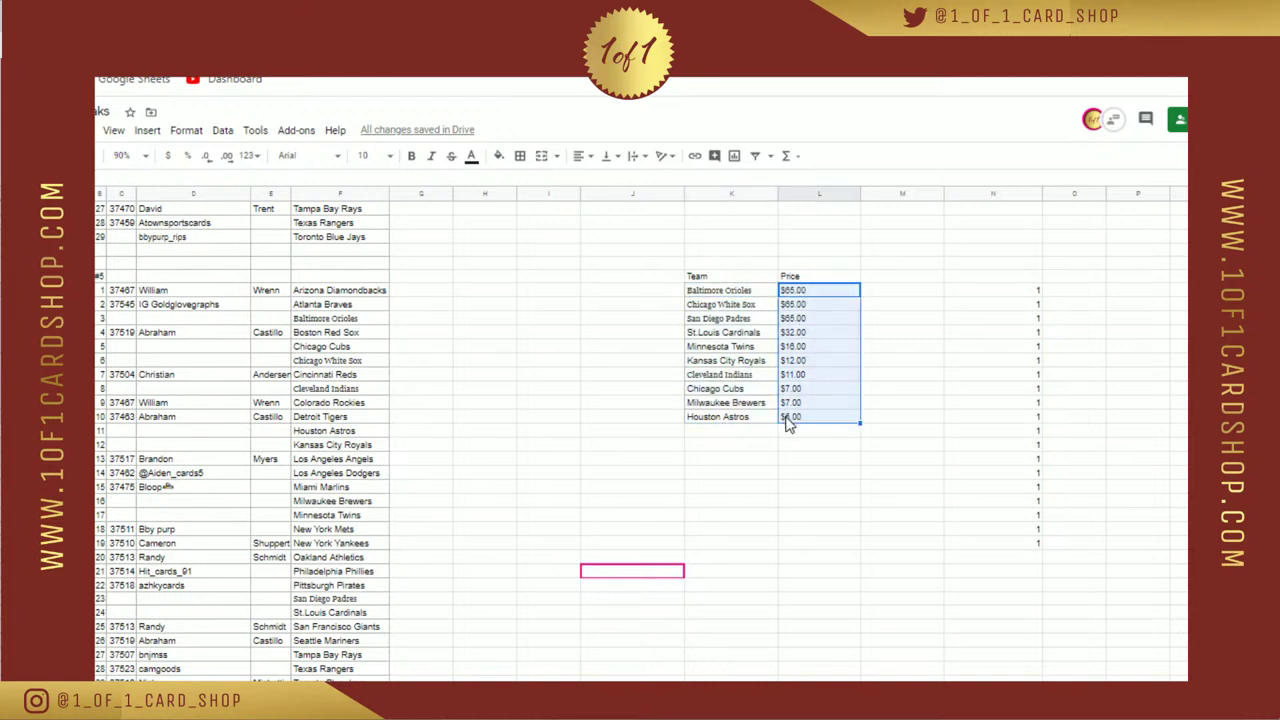
pyautogui.click(660, 280)
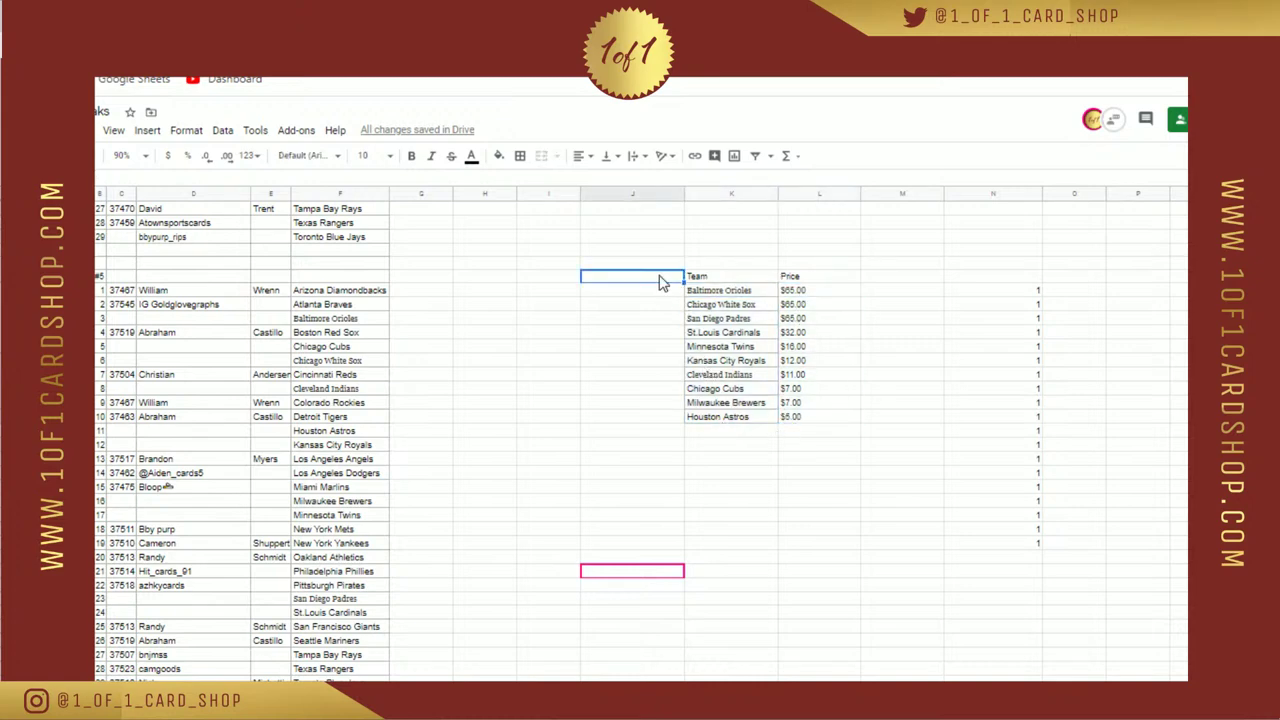
# Enter a centred $28.50 total in J1 and shade the ten spot cells light pink
pyautogui.write('28.5')
pyautogui.press('Return')
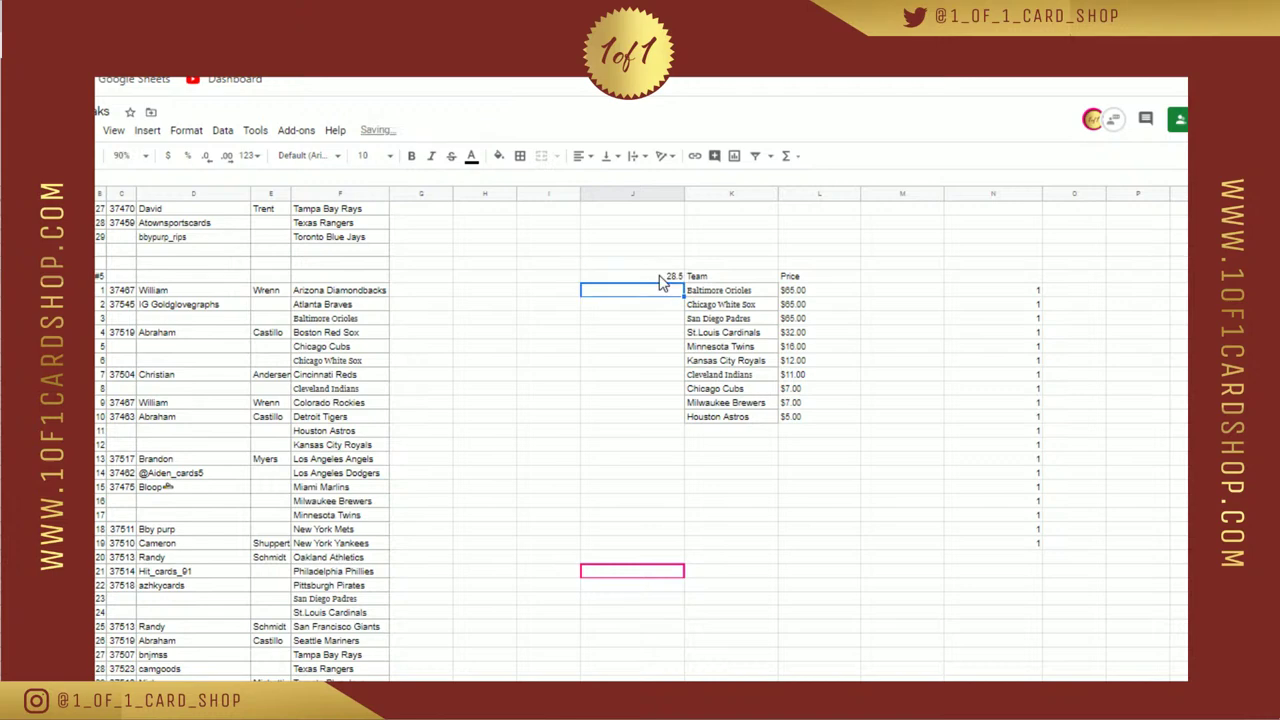
pyautogui.moveTo(652, 297); pyautogui.dragTo(643, 412)
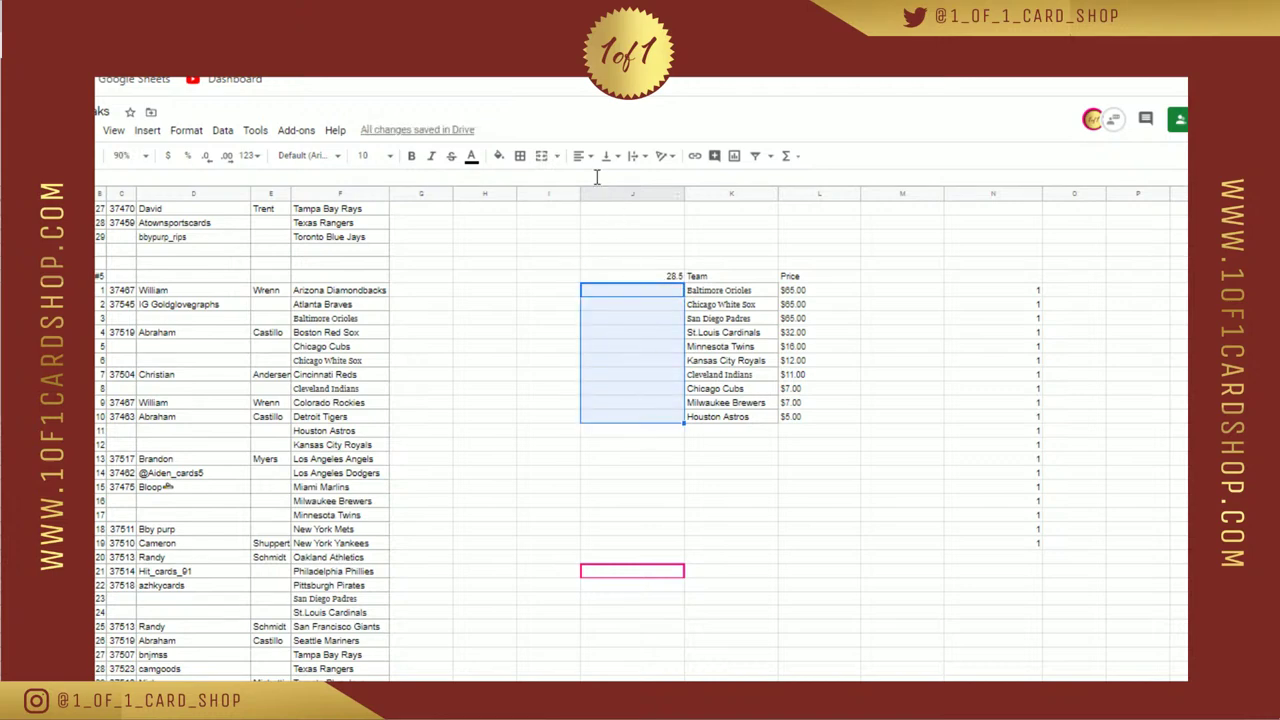
pyautogui.click(498, 156)
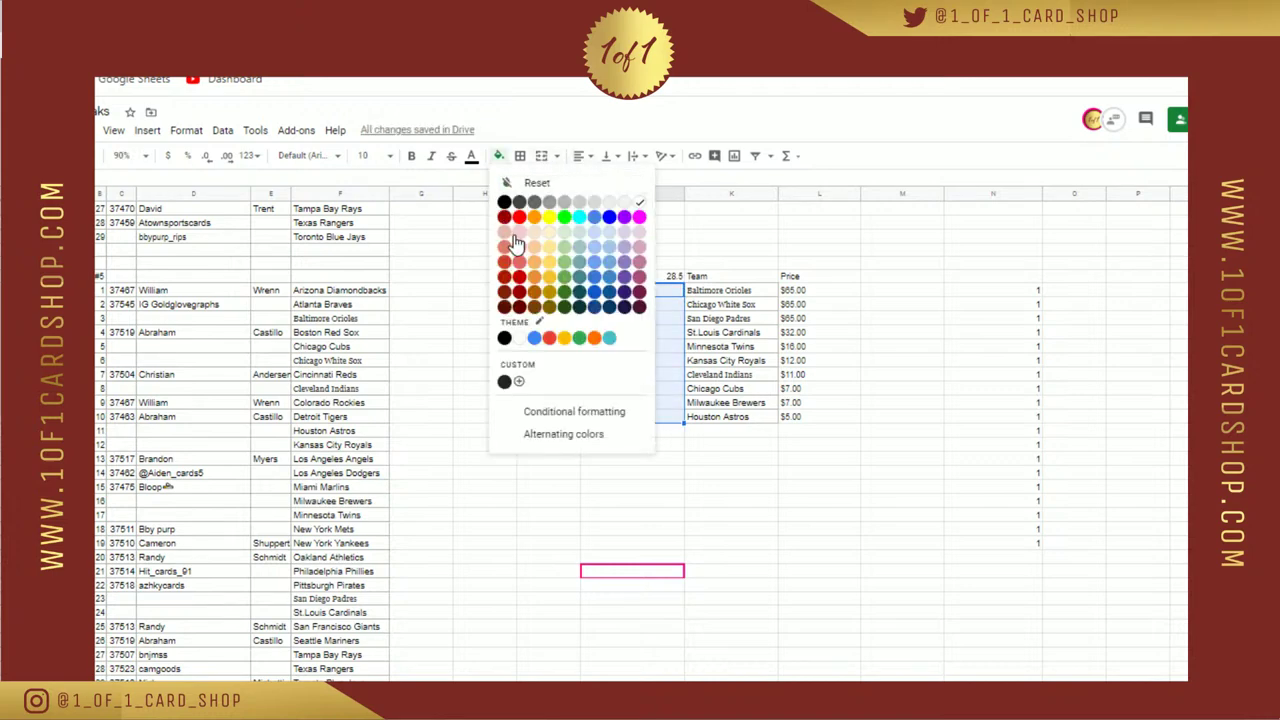
pyautogui.click(515, 244)
pyautogui.click(625, 278)
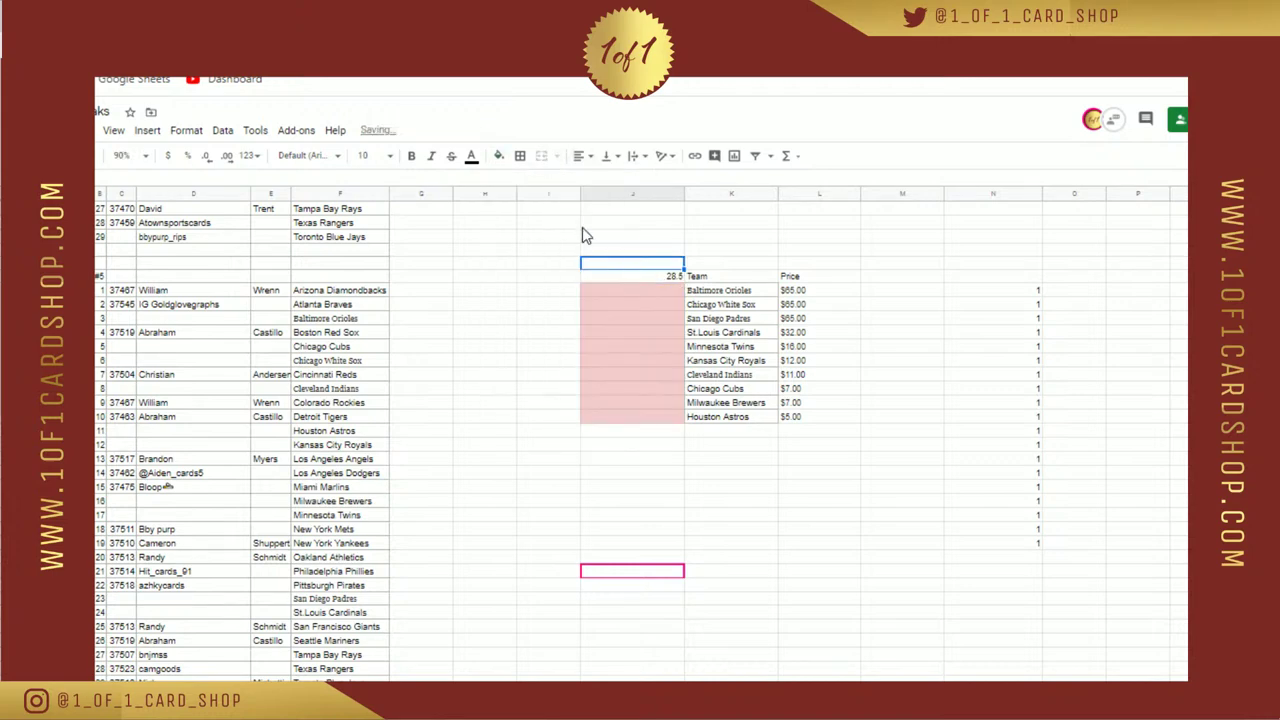
pyautogui.click(579, 156)
pyautogui.click(596, 178)
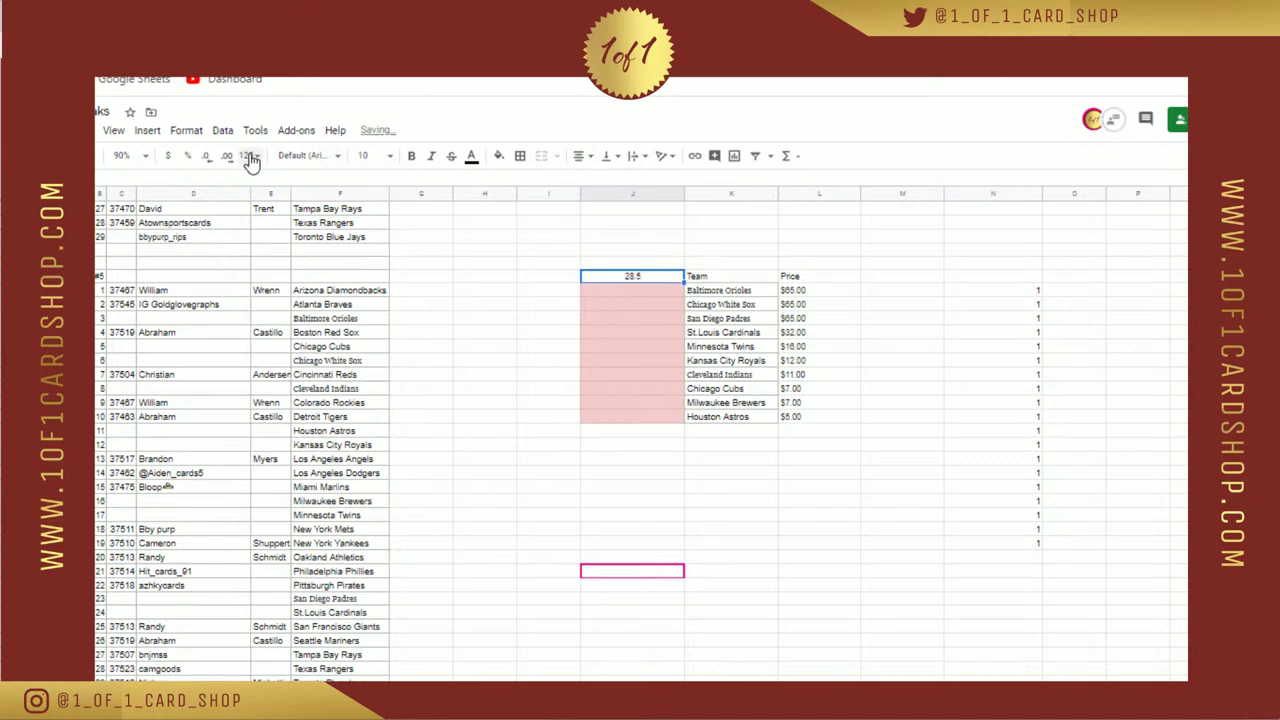
pyautogui.click(167, 155)
# Number the spots 1 through 10 down column I starting at I2
pyautogui.click(537, 292)
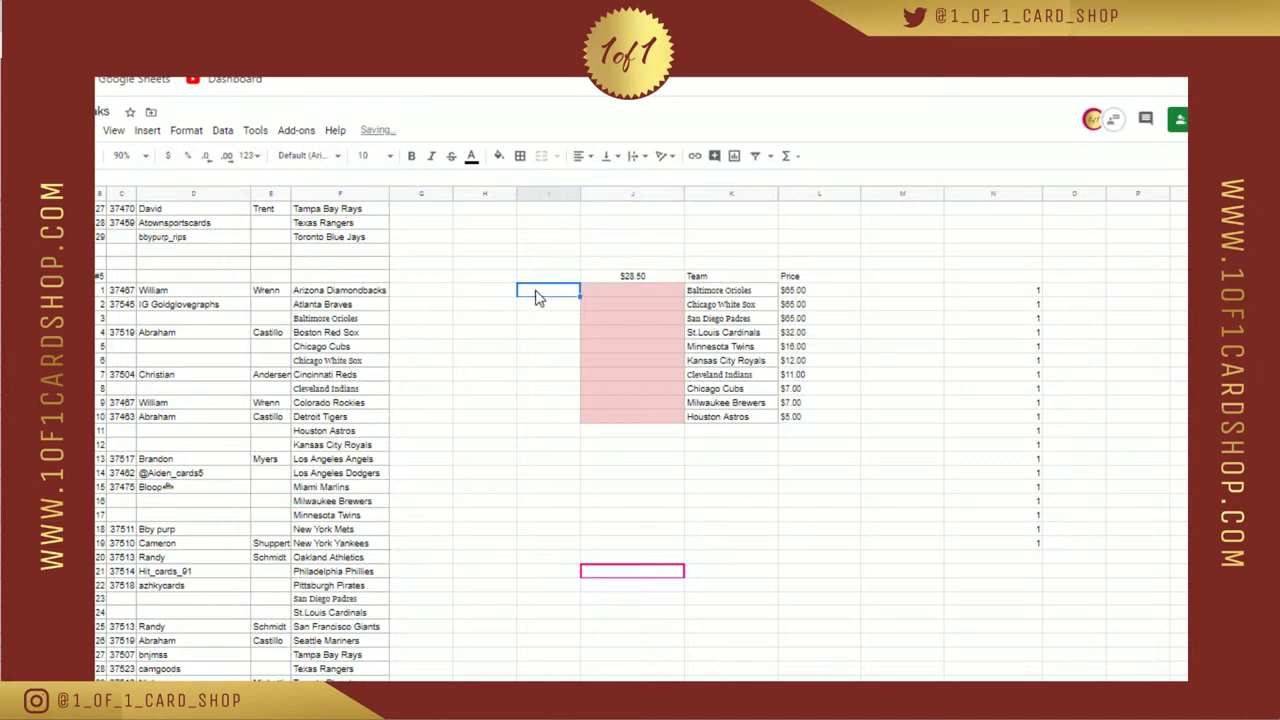
pyautogui.write('1 2 3 ')
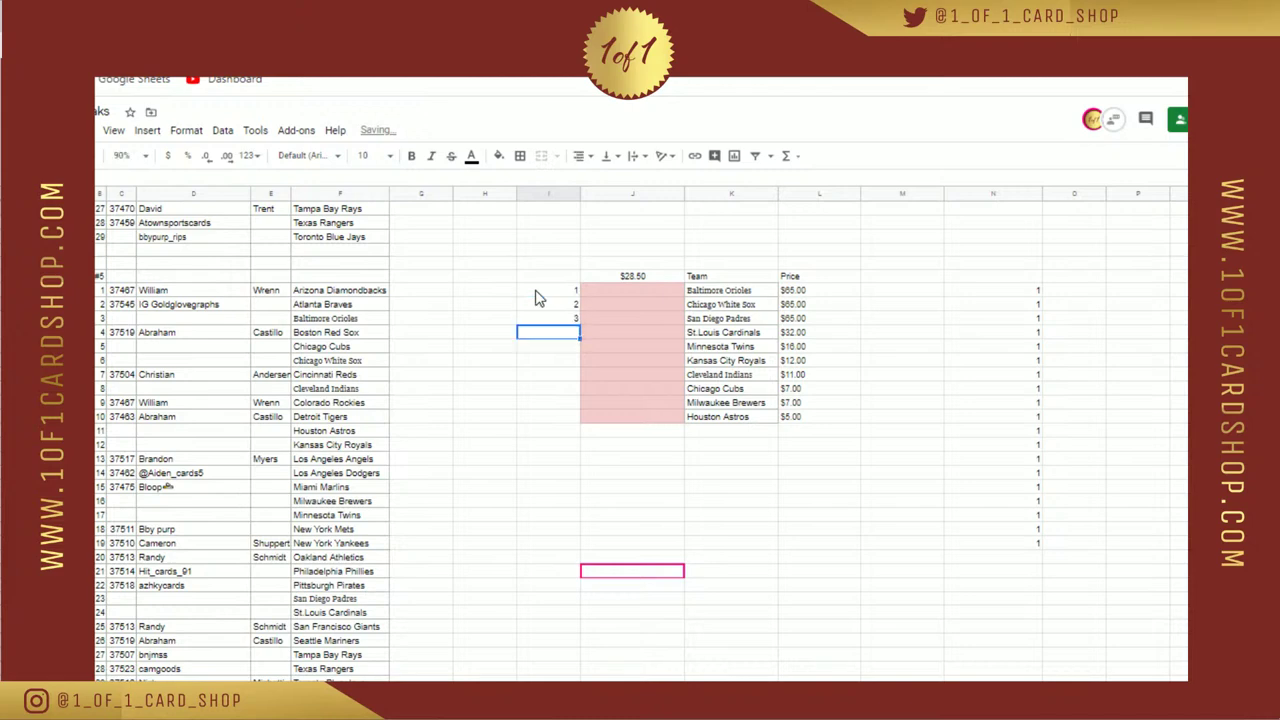
pyautogui.write('4 5')
pyautogui.press('Return')
pyautogui.write('6')
pyautogui.press('Return')
pyautogui.write('7')
pyautogui.press('Return')
pyautogui.write('8')
pyautogui.press('Return')
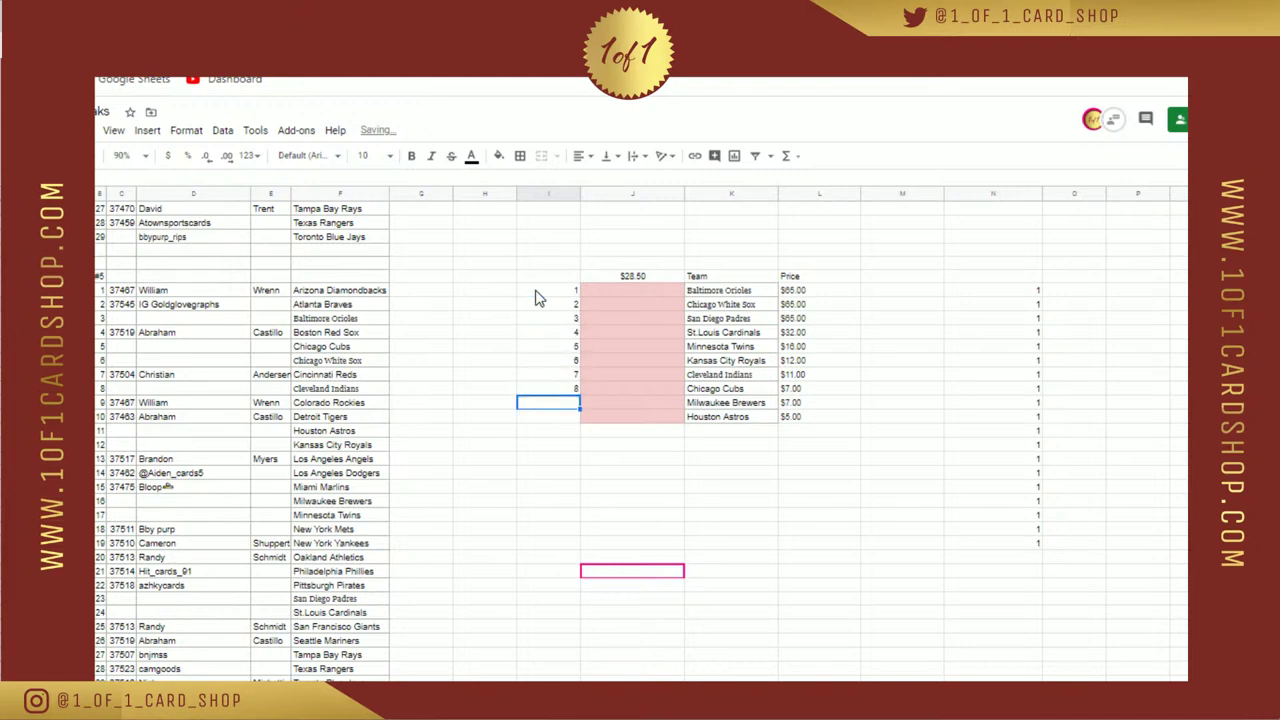
pyautogui.write('9')
pyautogui.press('Return')
pyautogui.write('10')
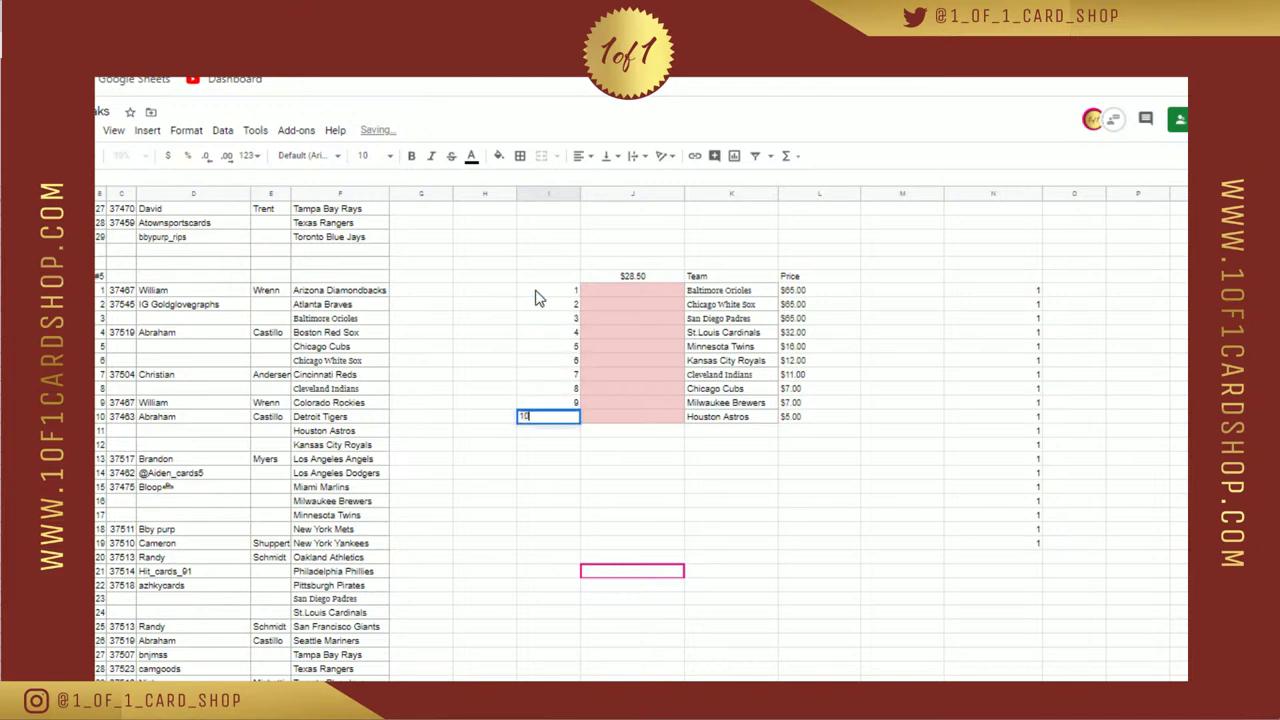
pyautogui.press('Return')
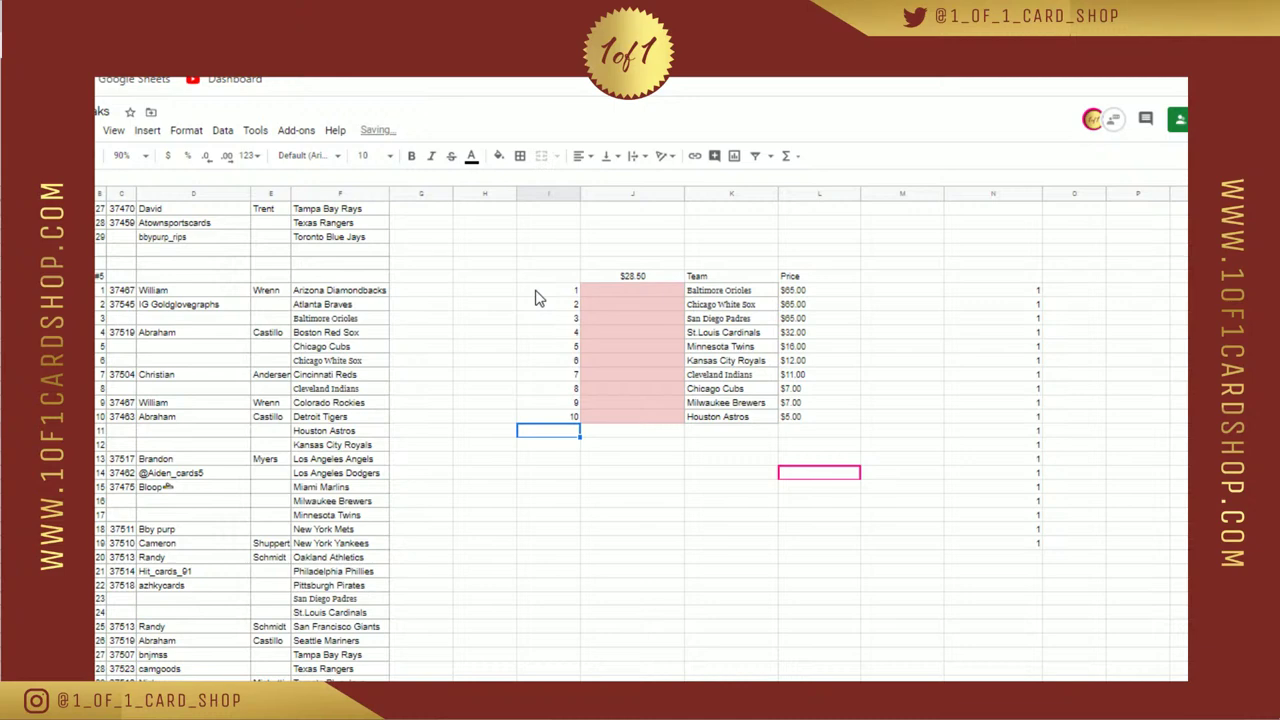
# Fill bbypurp_rips into spots 3, 5, 7 and 9, and bbyptripe_fanatic into spot 10
pyautogui.click(648, 318)
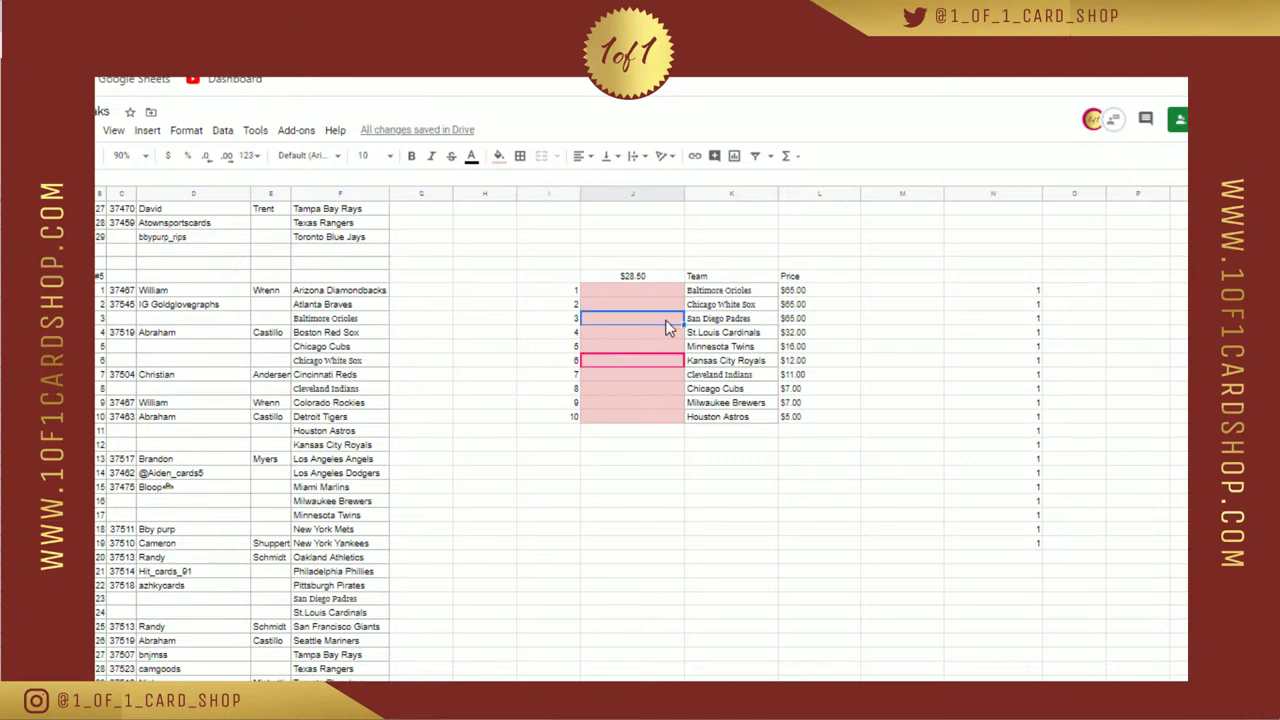
pyautogui.write('bbypur')
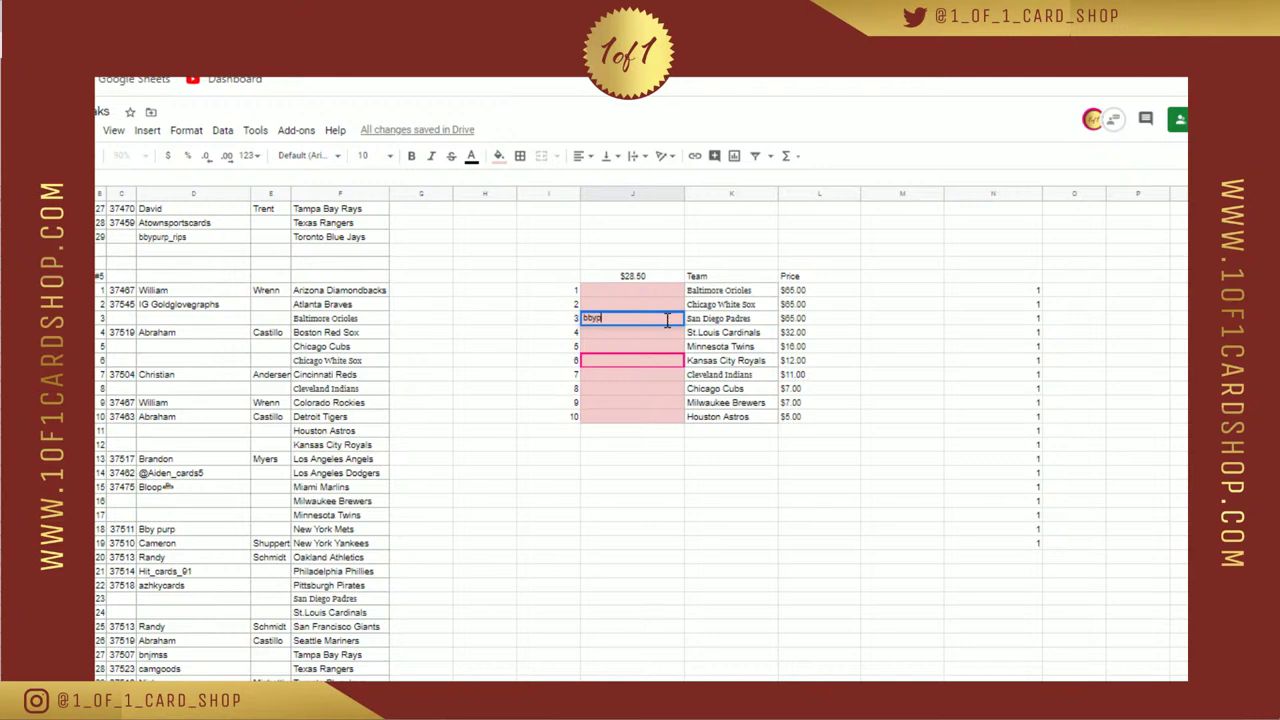
pyautogui.write('p_rips')
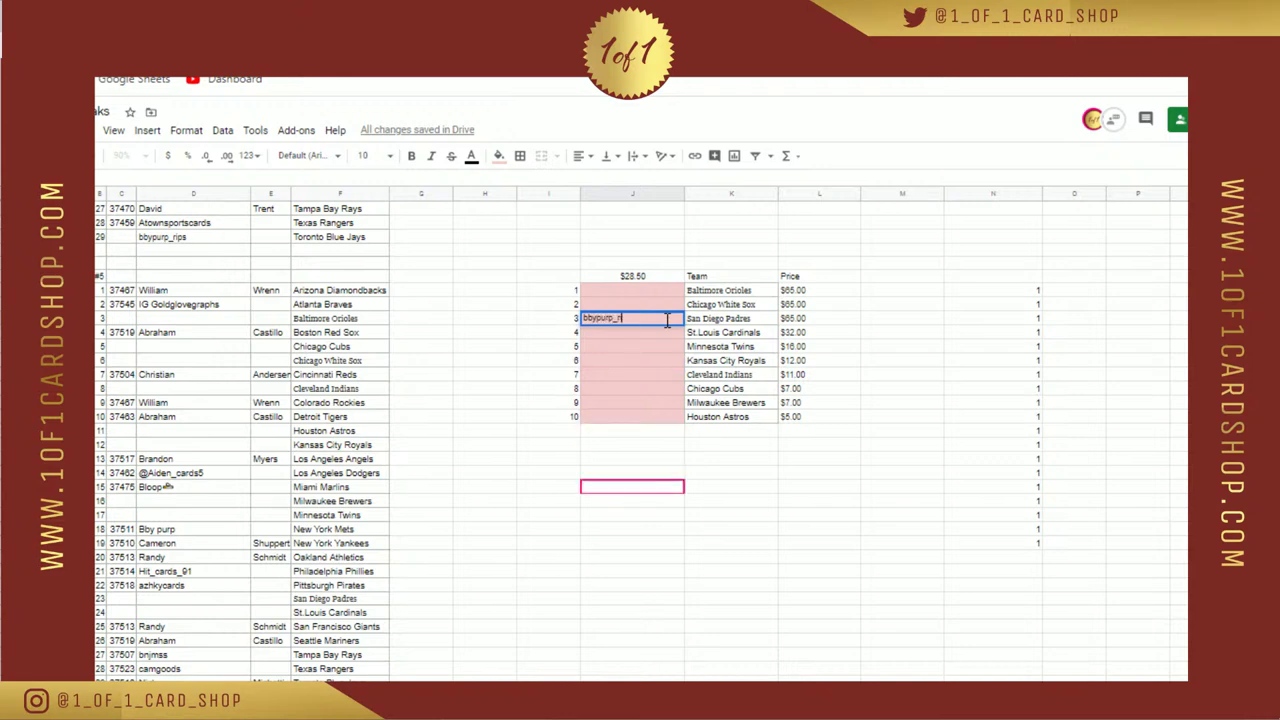
pyautogui.press('Return')
pyautogui.hotkey('ctrl', 'c')
pyautogui.press('Down')
pyautogui.press('Down')
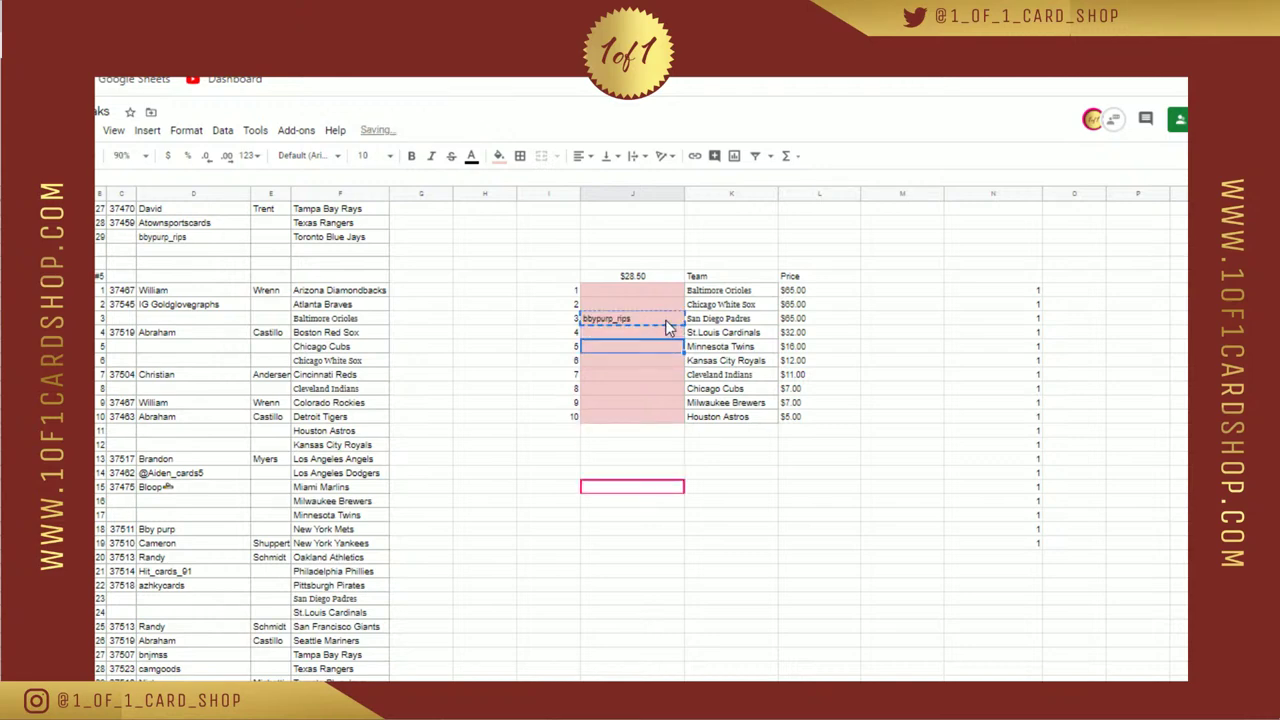
pyautogui.hotkey('ctrl', 'v')
pyautogui.press('Down')
pyautogui.press('Down')
pyautogui.hotkey('ctrl', 'v')
pyautogui.press('Down')
pyautogui.press('Down')
pyautogui.hotkey('ctrl', 'v')
pyautogui.press('Down')
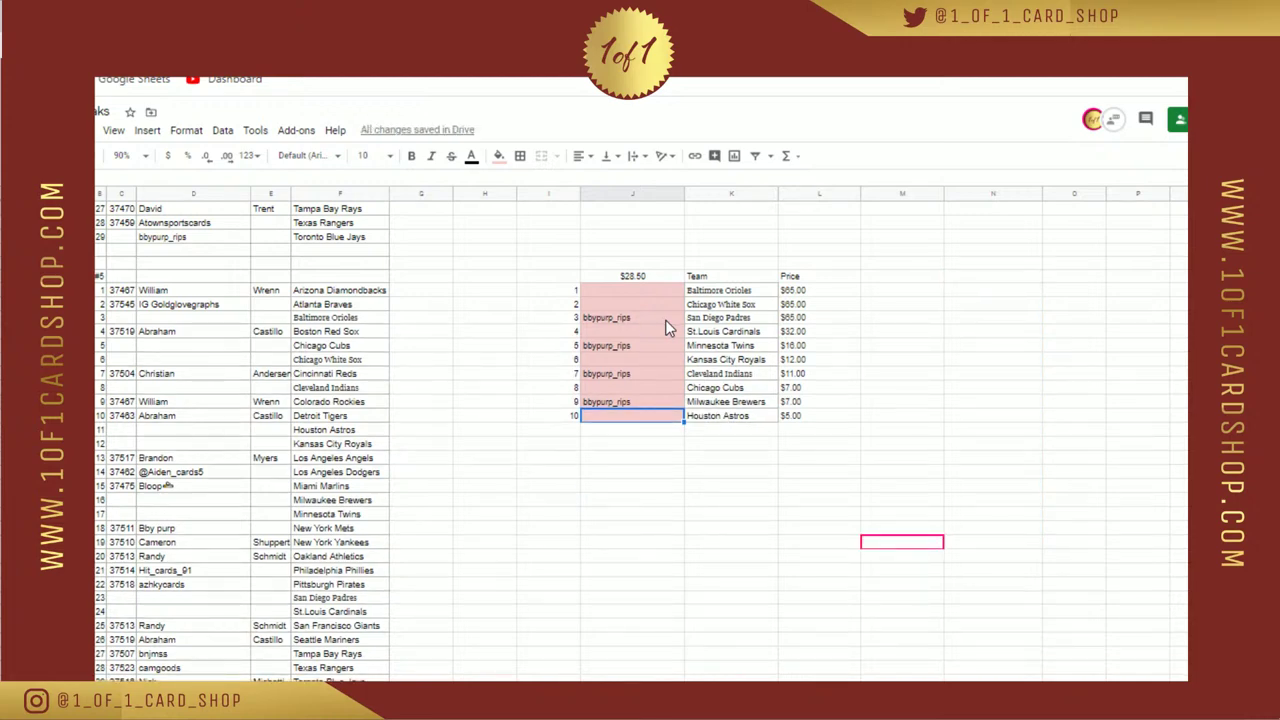
pyautogui.write('b')
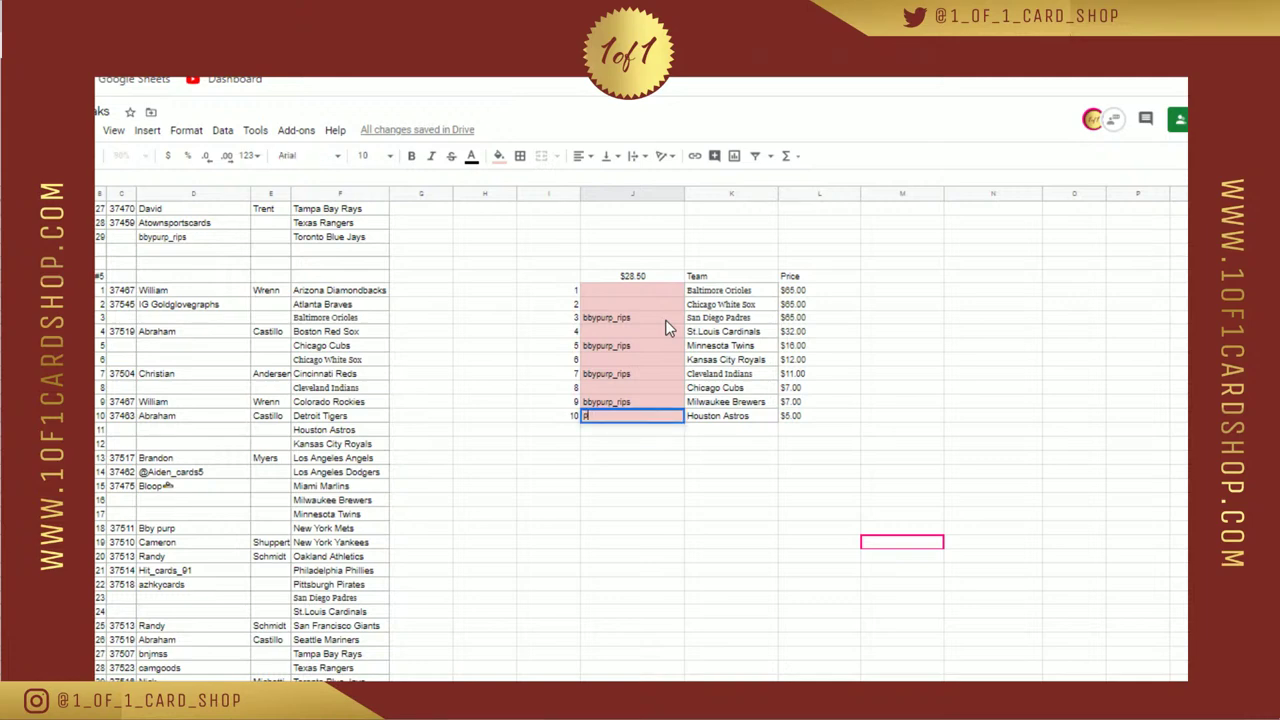
pyautogui.write('byptripe')
pyautogui.write('_fanatic')
pyautogui.press('Return')
# Fill camgoods into spots 8 and 4, and zhibbert into spot 1
pyautogui.press('Up')
pyautogui.press('Up')
pyautogui.press('Up')
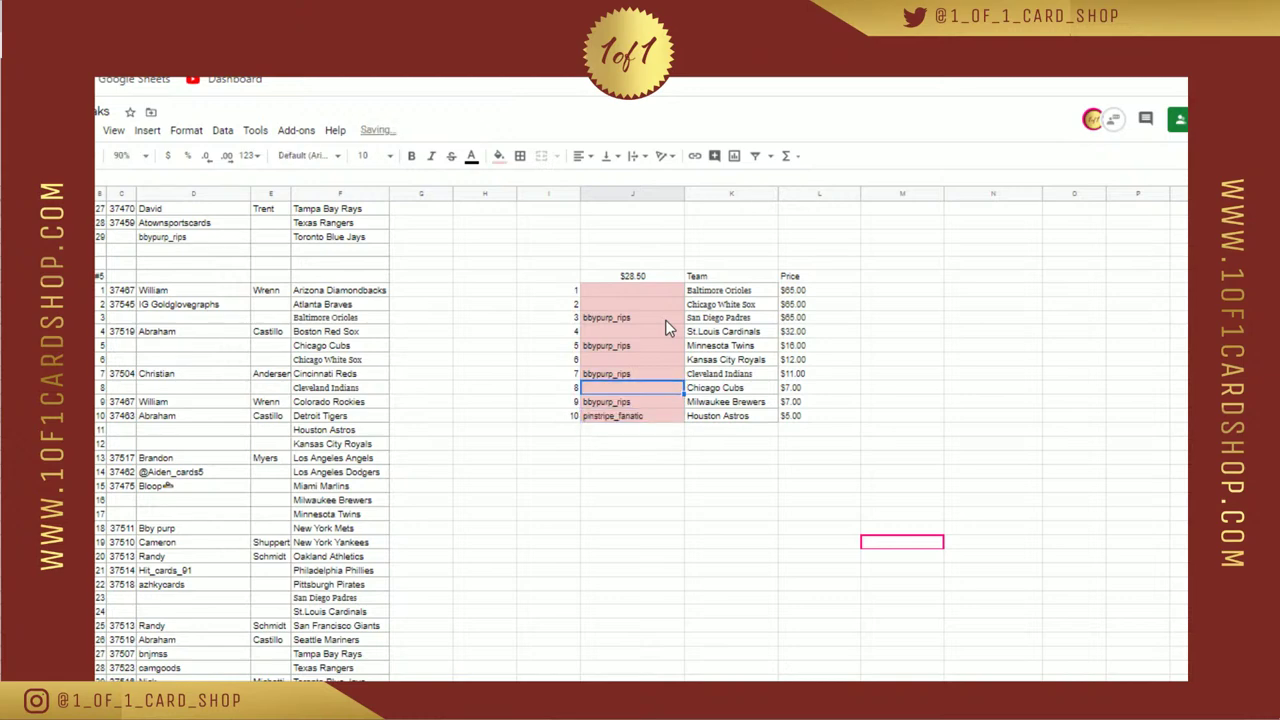
pyautogui.write('camgoods')
pyautogui.press('Return')
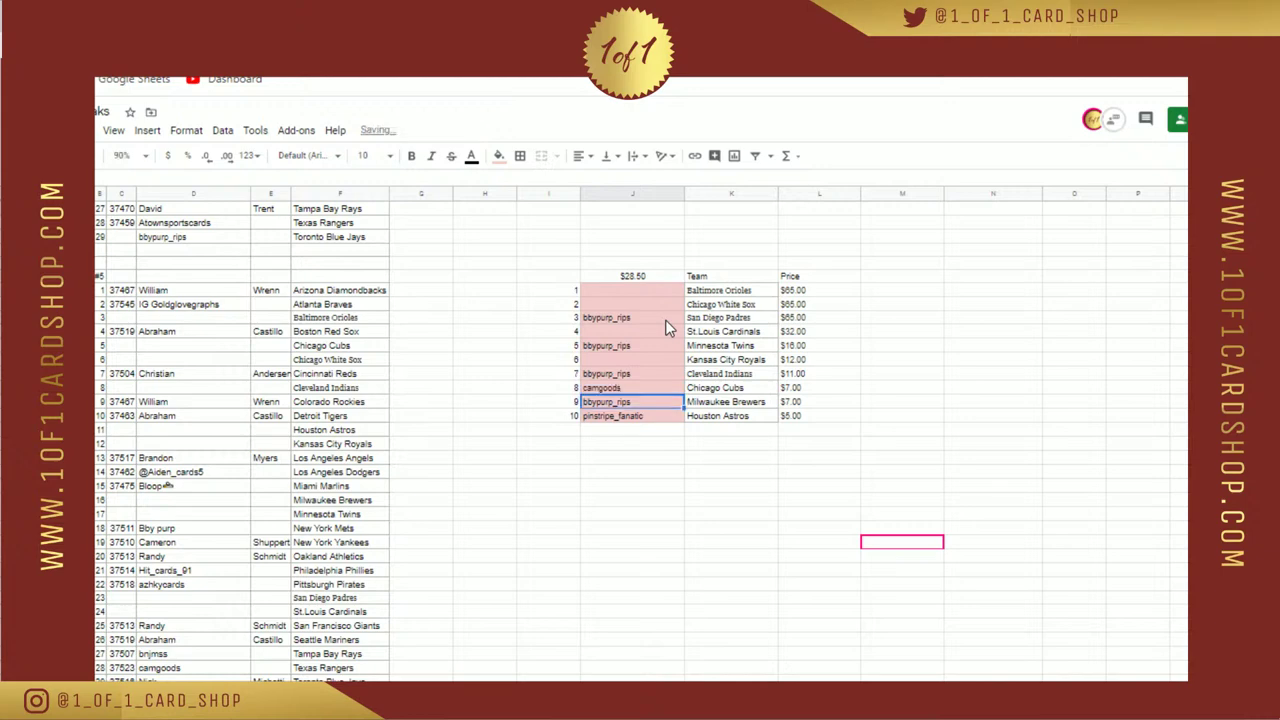
pyautogui.press('Up')
pyautogui.press('Up')
pyautogui.press('Up')
pyautogui.press('Up')
pyautogui.press('Up')
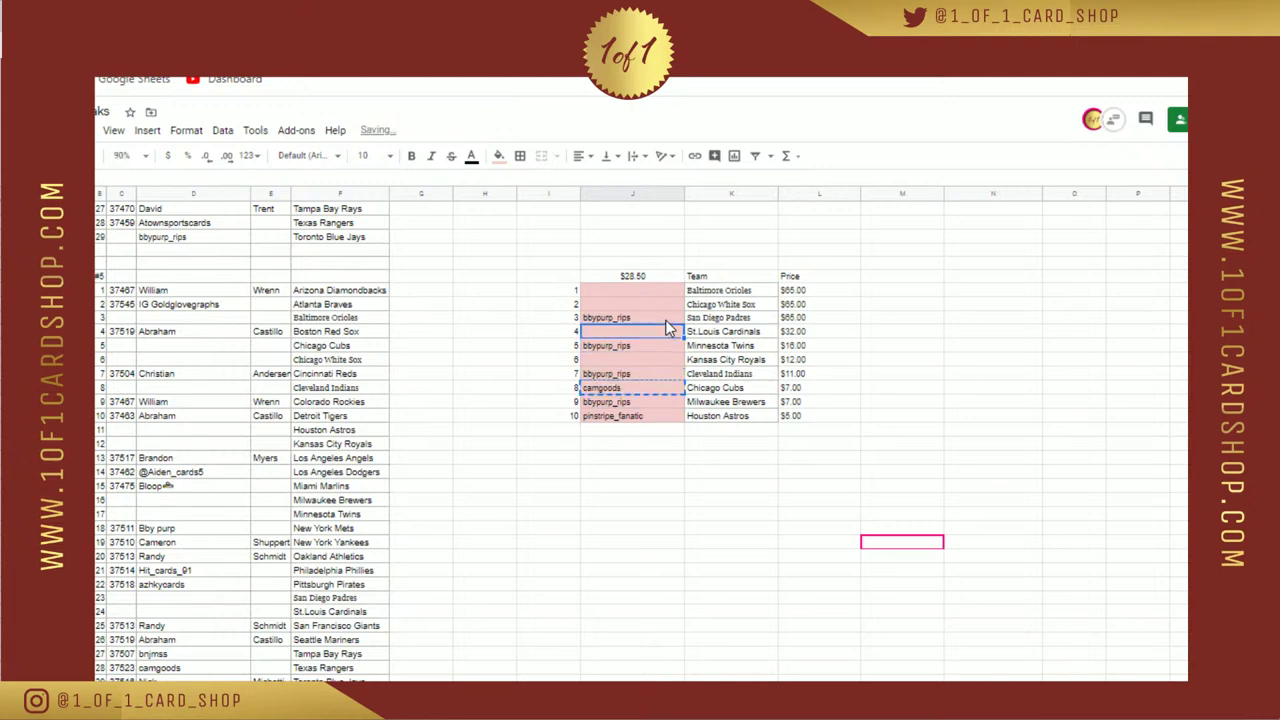
pyautogui.hotkey('ctrl', 'v')
pyautogui.press('Up')
pyautogui.press('Up')
pyautogui.press('Up')
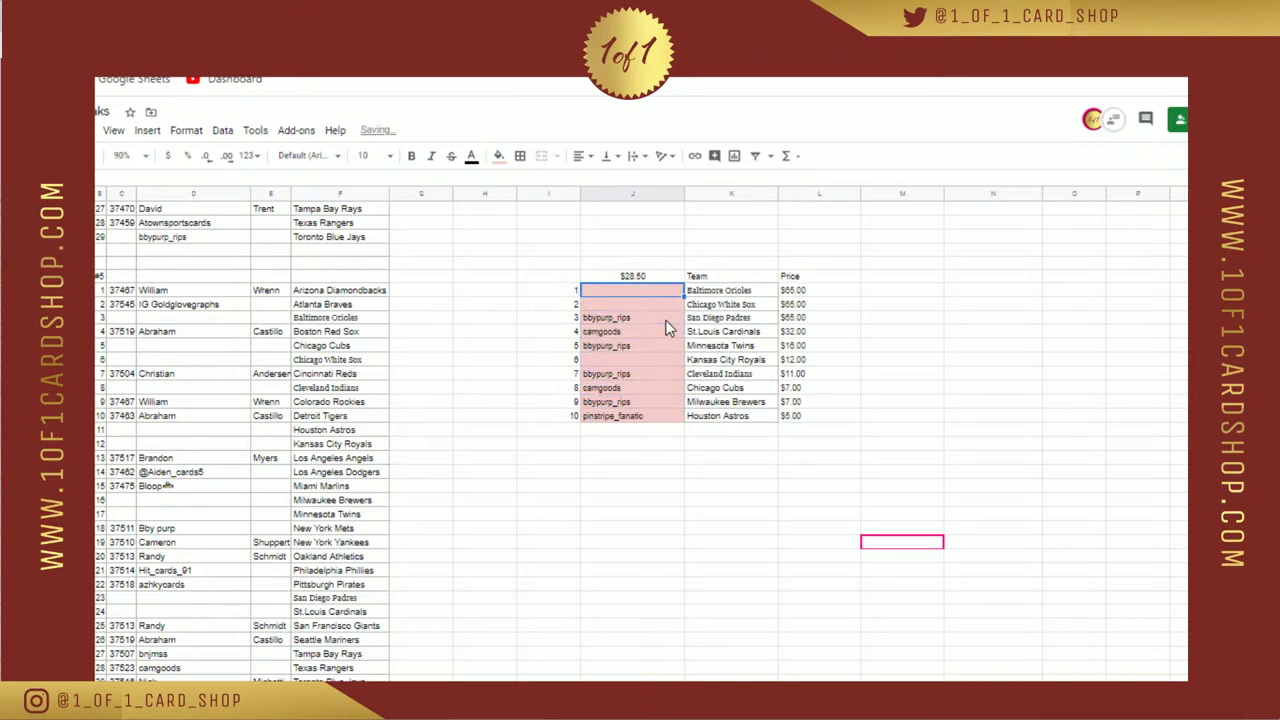
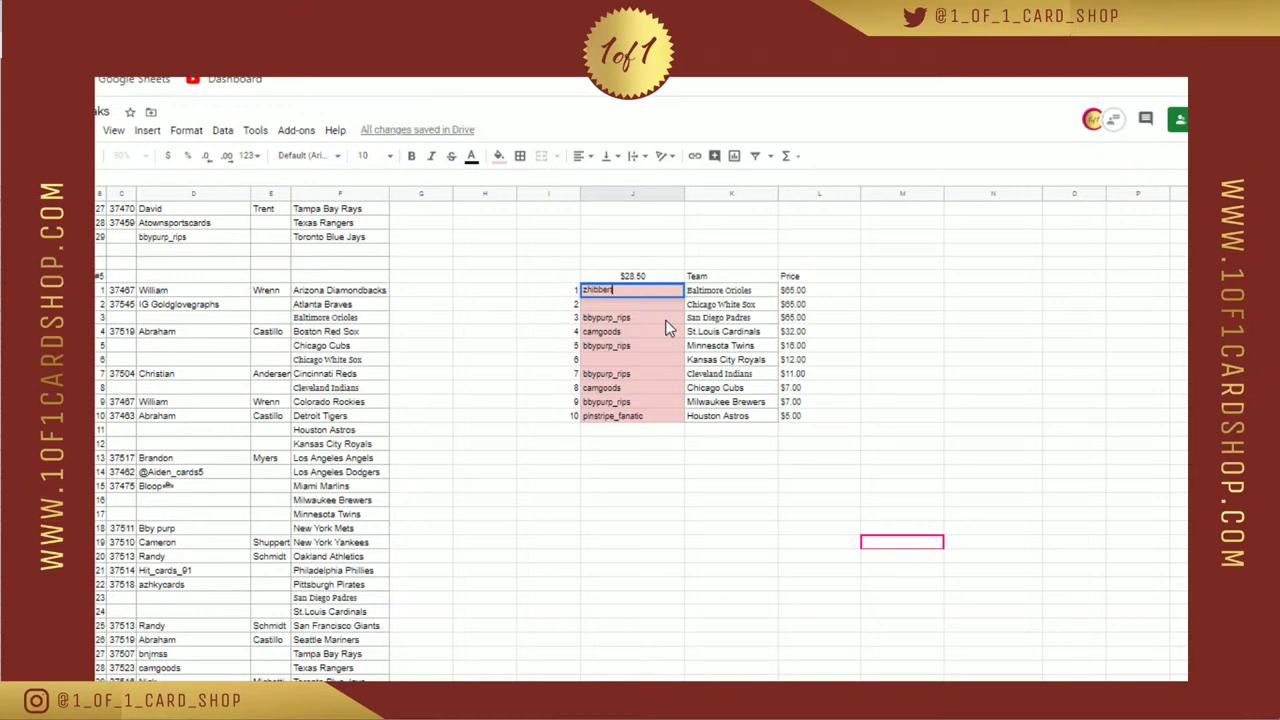
pyautogui.press('Return')
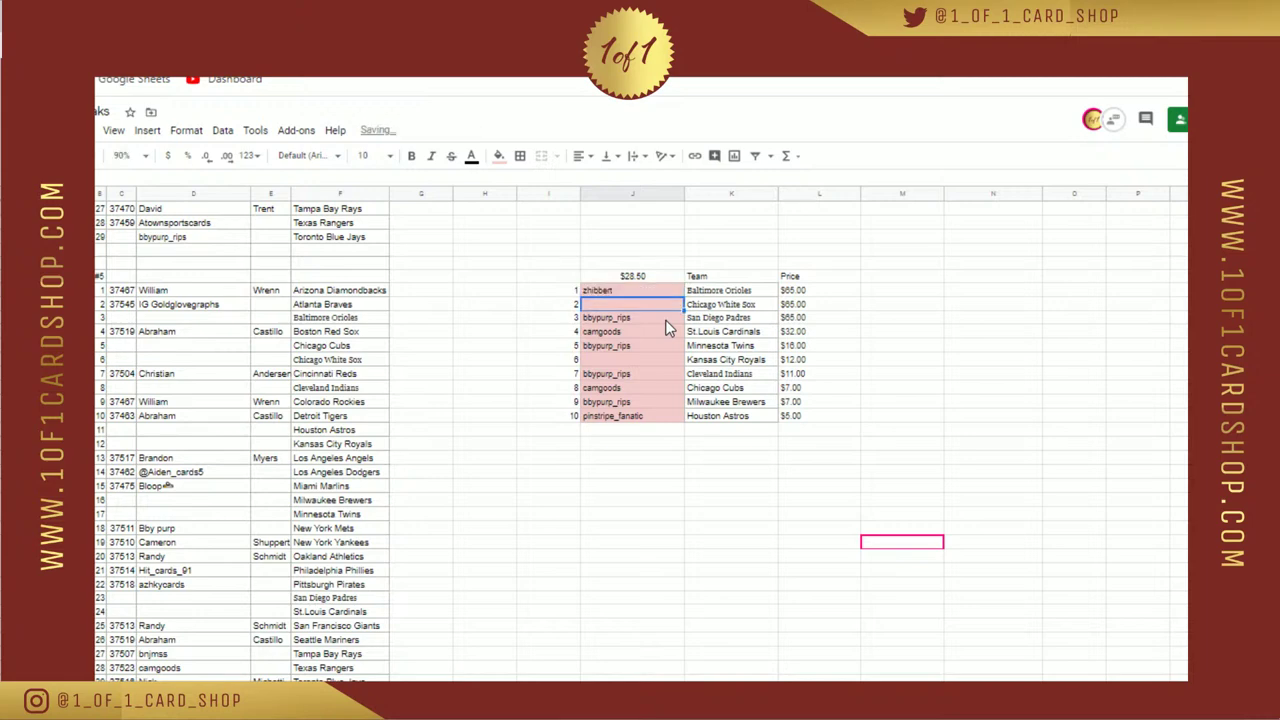
# Remove bbypurp_rips from spots 5 and 7 and move it from spot 3 to spot 2
pyautogui.press('Down')
pyautogui.press('Down')
pyautogui.press('Down')
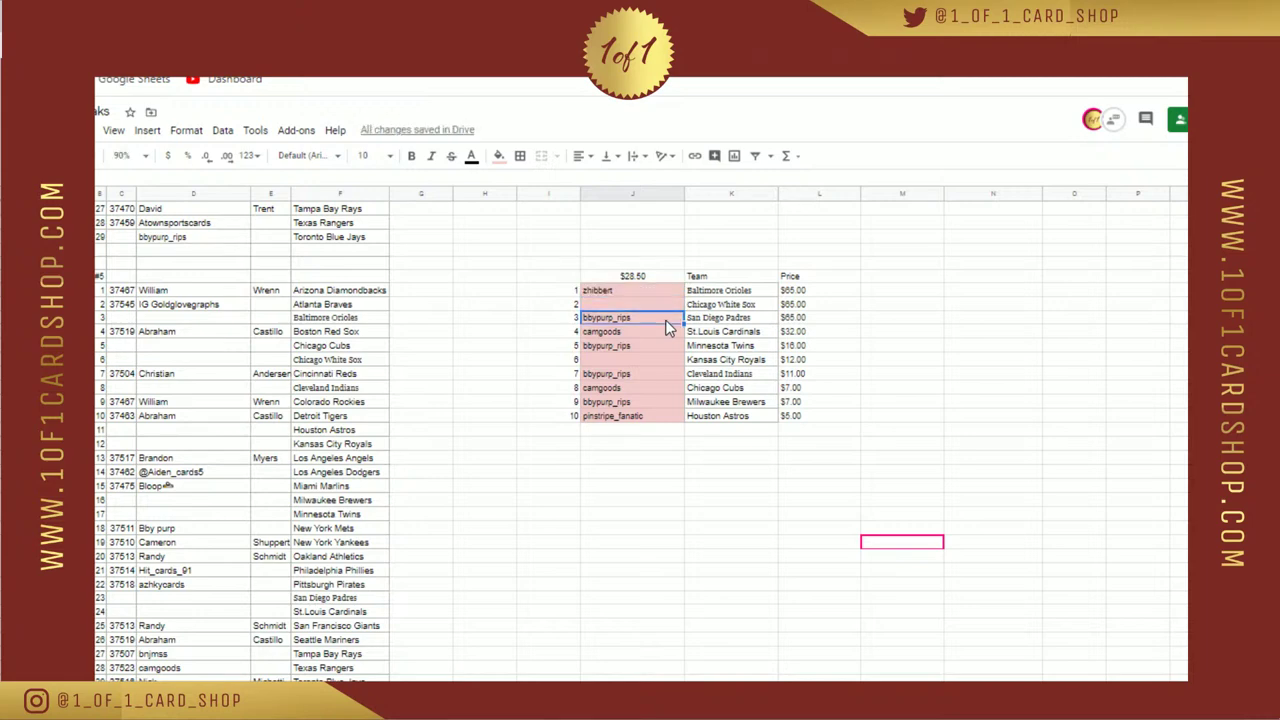
pyautogui.press('Down')
pyautogui.press('Down')
pyautogui.press('Delete')
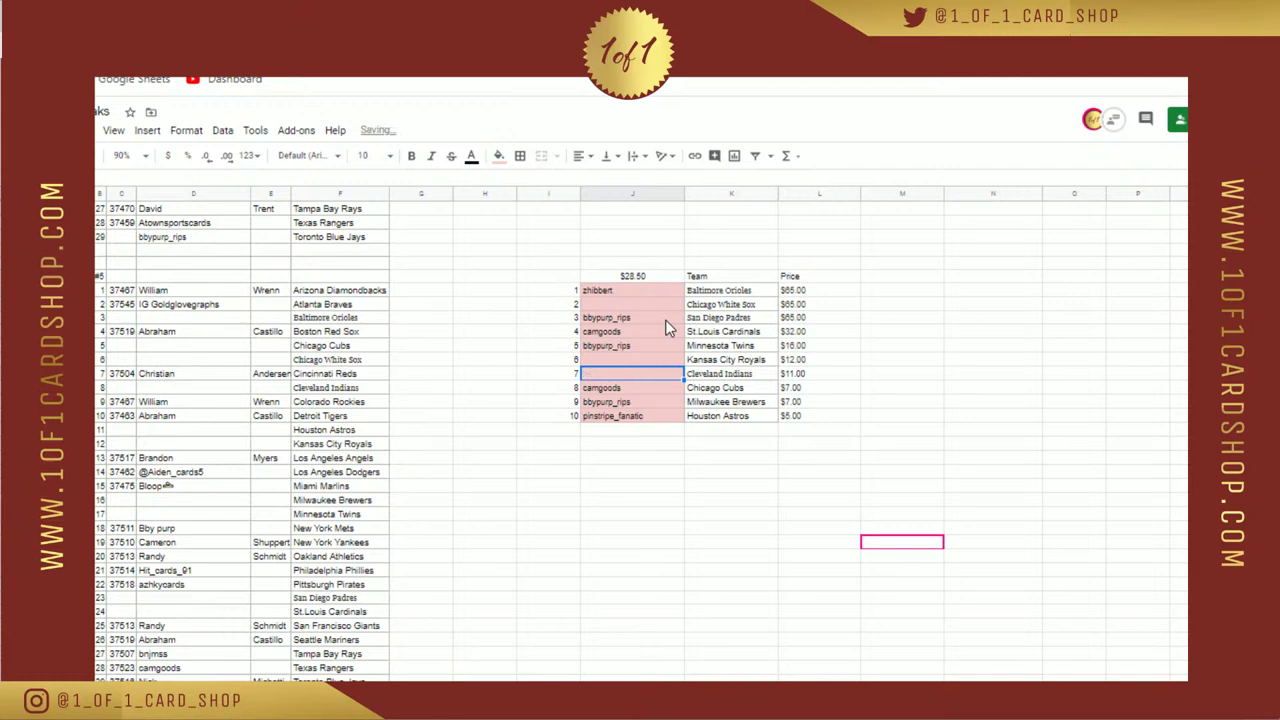
pyautogui.press('Up')
pyautogui.press('Up')
pyautogui.press('Delete')
pyautogui.press('Up')
pyautogui.press('Up')
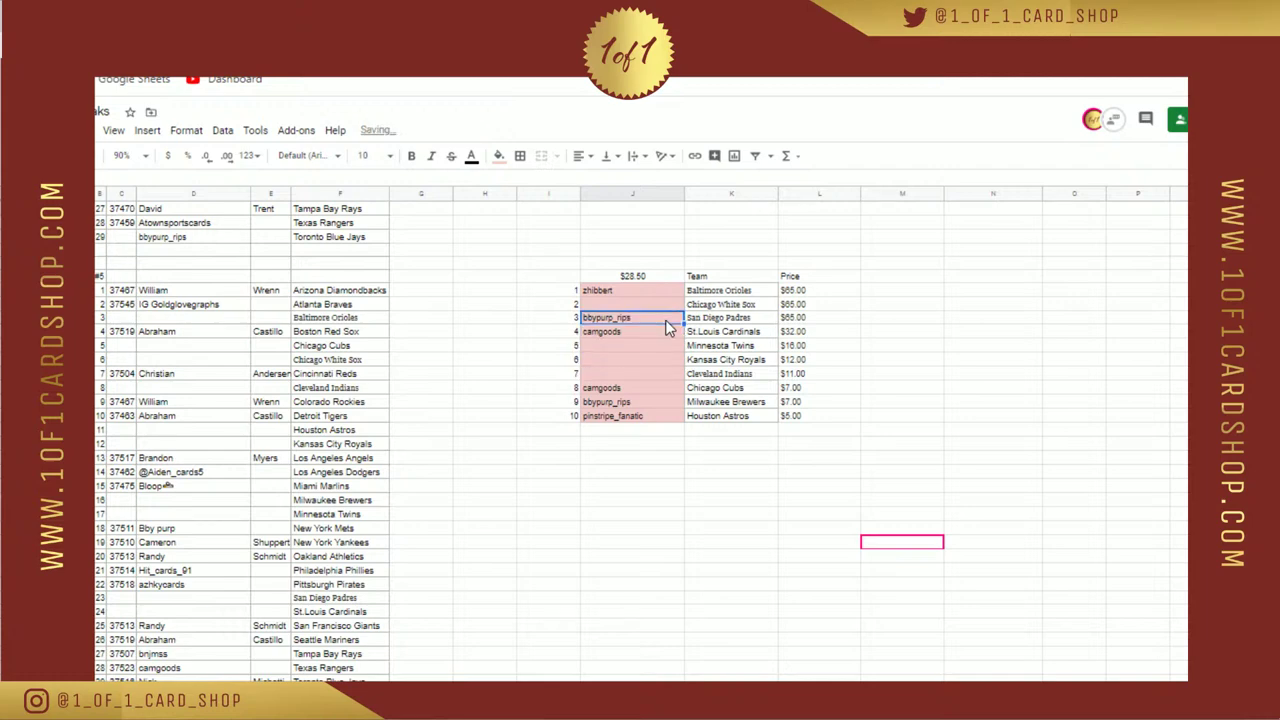
pyautogui.hotkey('ctrl', 'c')
pyautogui.press('Up')
pyautogui.hotkey('ctrl', 'v')
pyautogui.press('Down')
pyautogui.press('Down')
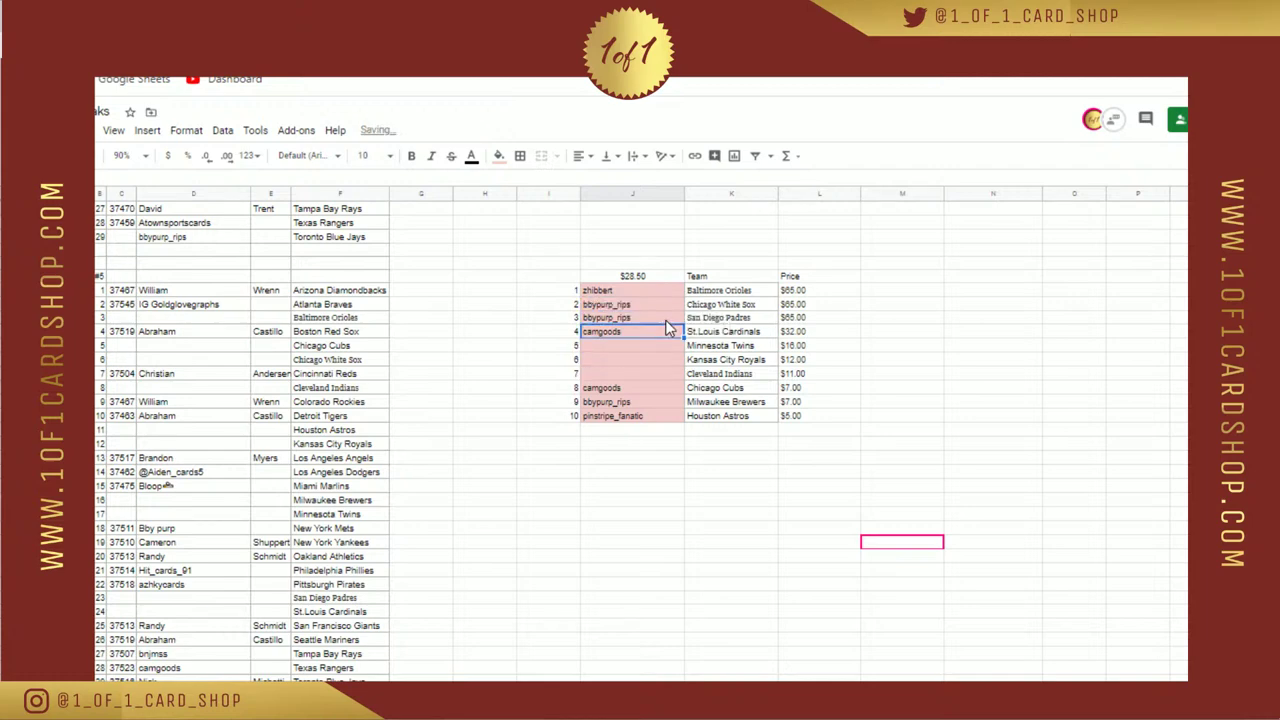
pyautogui.press('Up')
pyautogui.press('Delete')
pyautogui.press('Down')
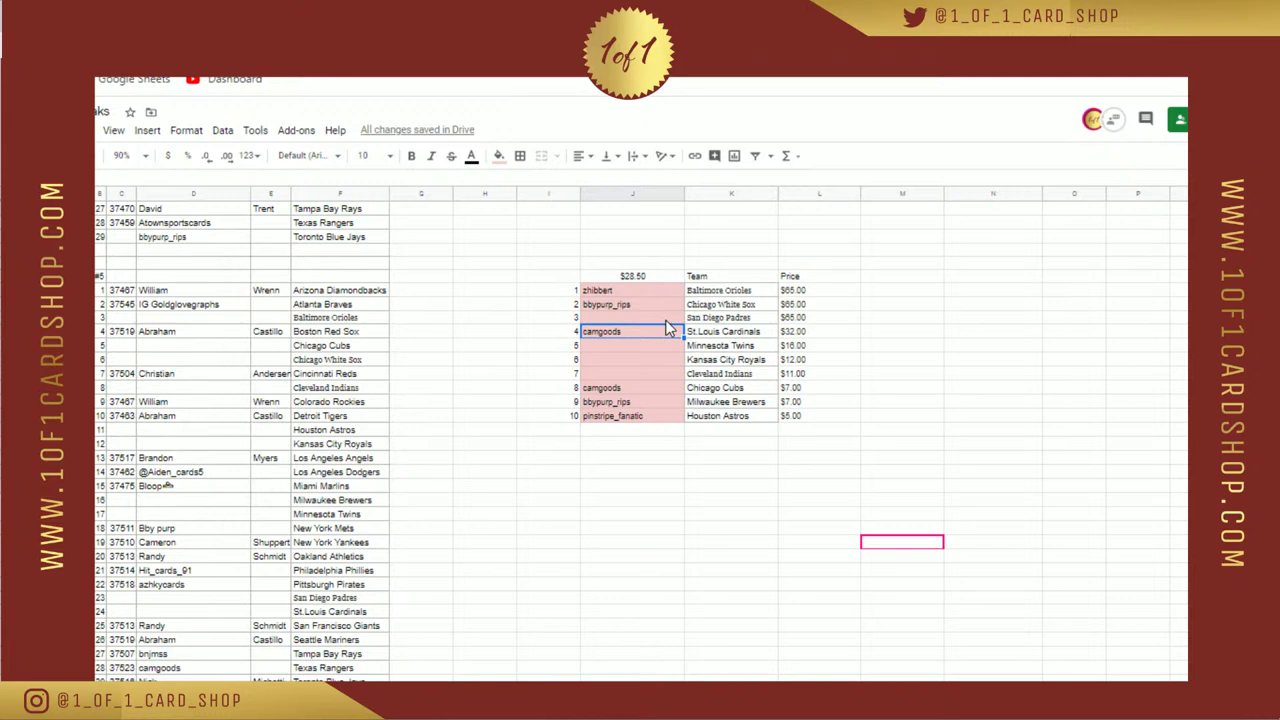
pyautogui.moveTo(627, 295); pyautogui.dragTo(639, 436)
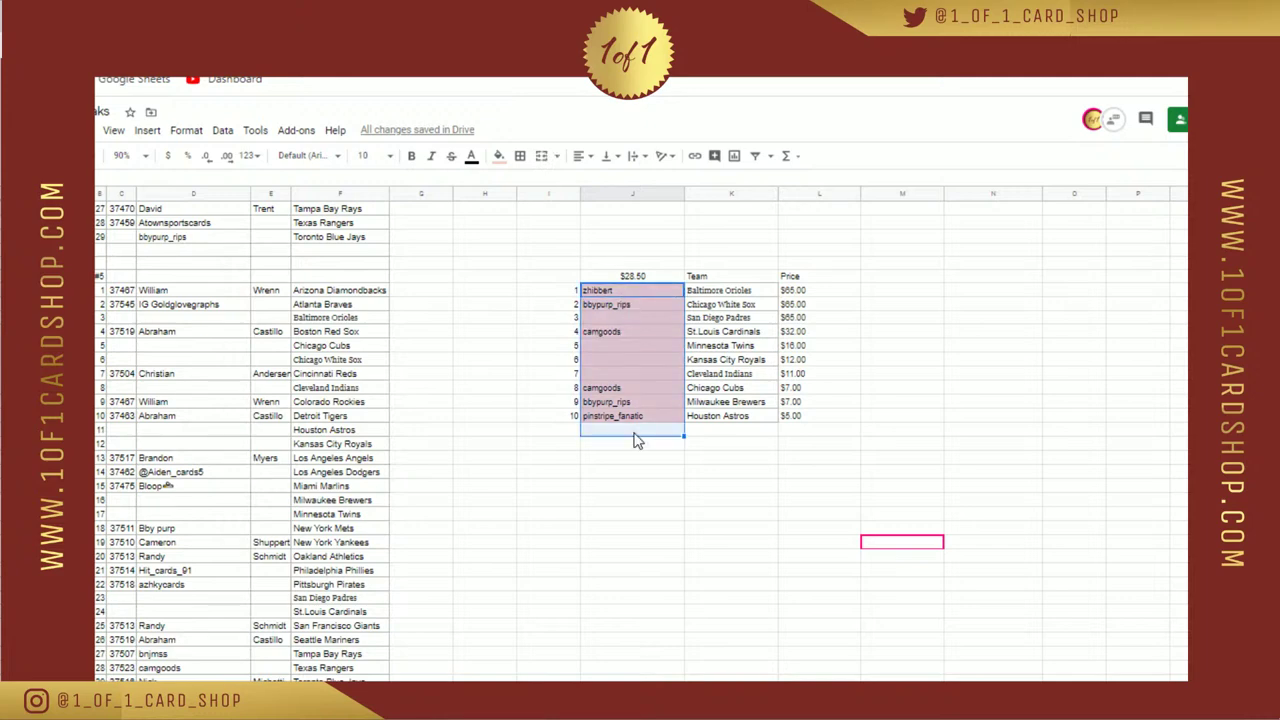
pyautogui.click(782, 585)
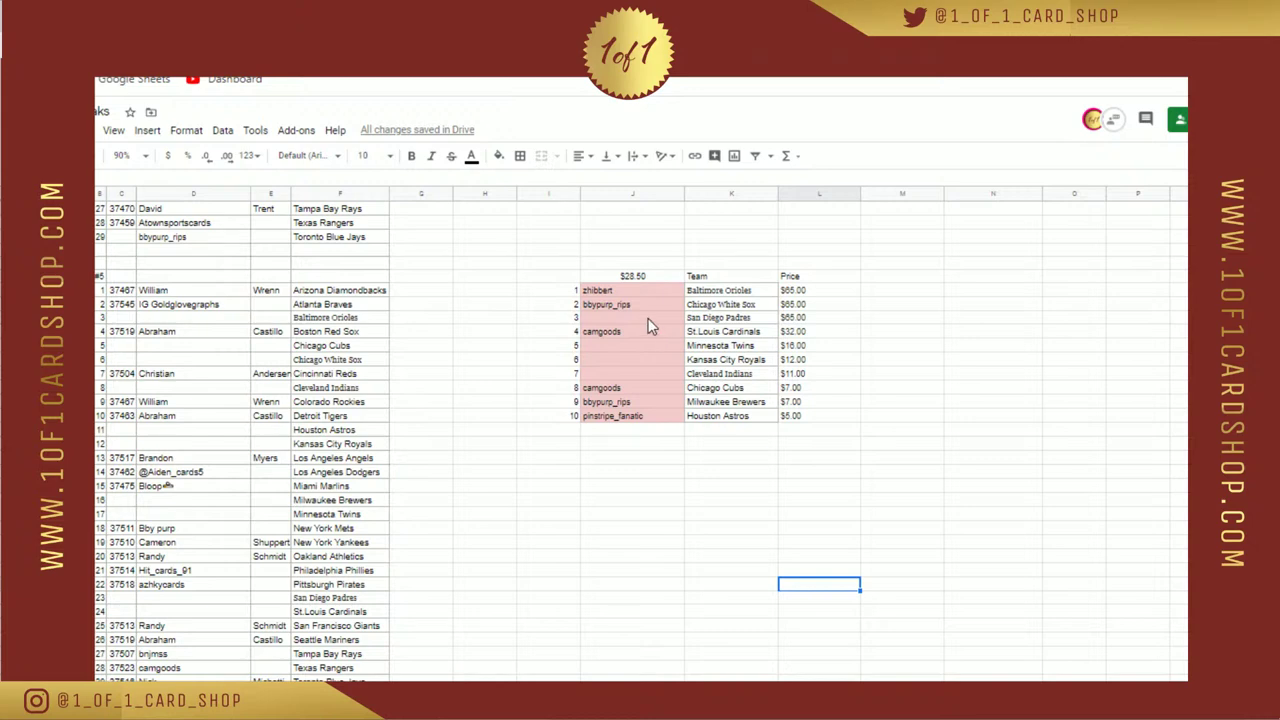
pyautogui.moveTo(720, 290); pyautogui.dragTo(757, 417)
pyautogui.click(784, 472)
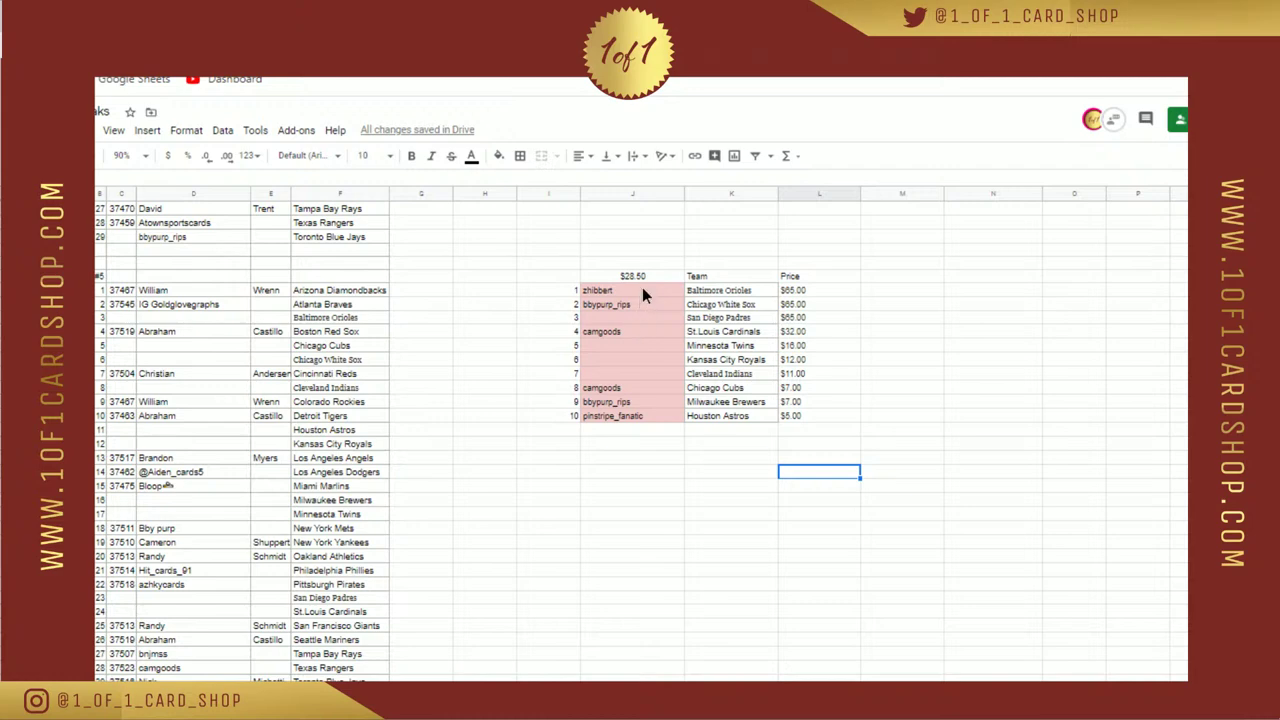
pyautogui.moveTo(642, 292); pyautogui.dragTo(612, 430)
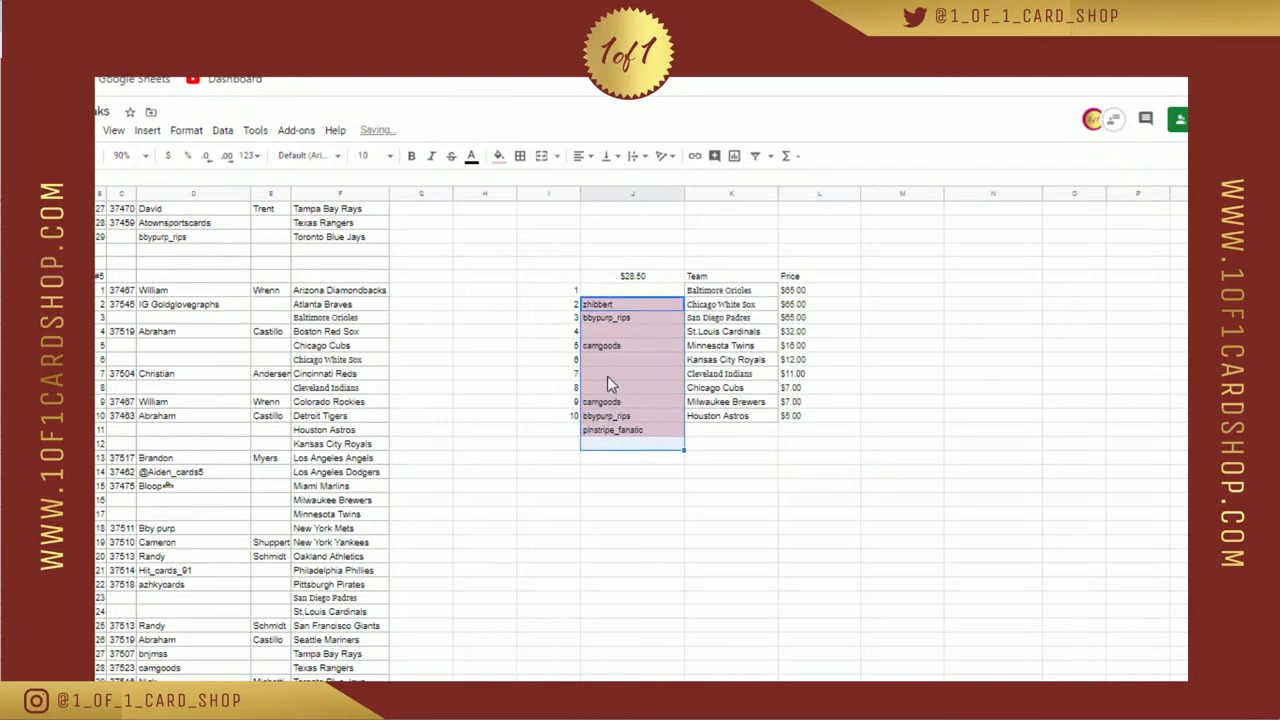
pyautogui.hotkey('ctrl', 'z')
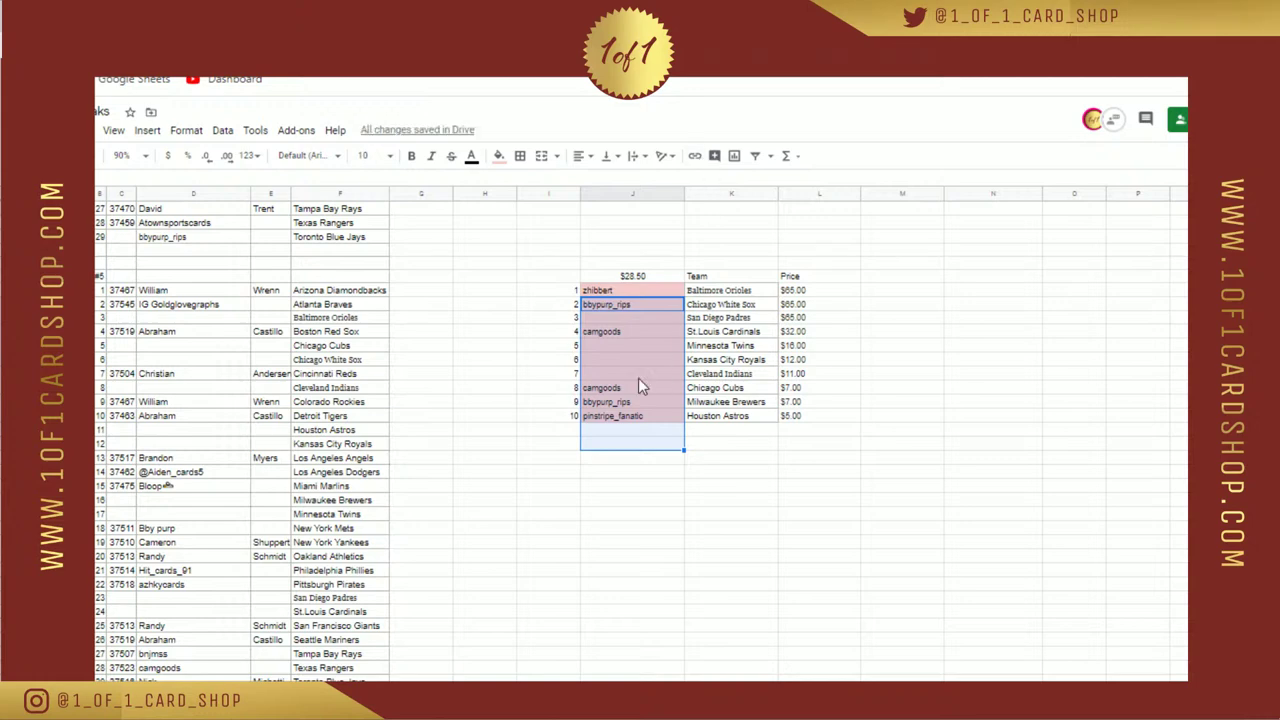
pyautogui.click(561, 447)
pyautogui.press('Down')
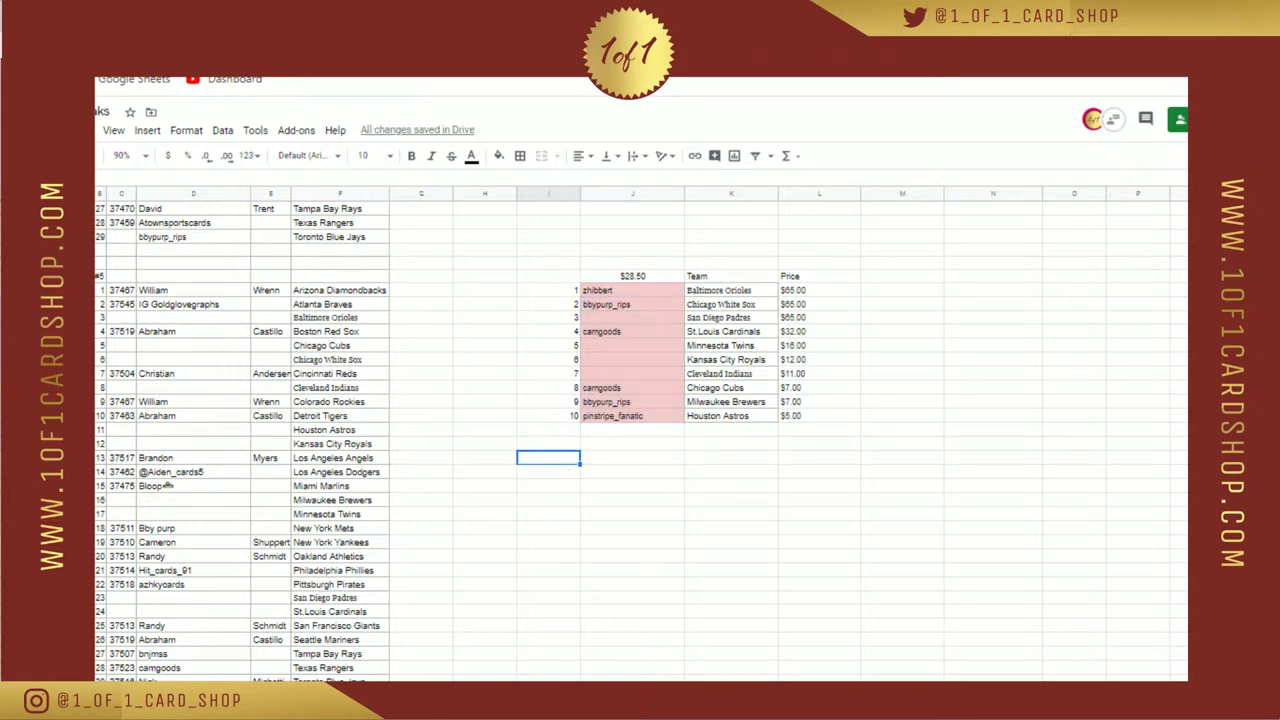
# Number the second break's spots 1 through 10 down I13:I22
pyautogui.write('1')
pyautogui.press('Return')
pyautogui.write('2')
pyautogui.press('Return')
pyautogui.write('3')
pyautogui.press('Return')
pyautogui.write('4')
pyautogui.press('Return')
pyautogui.write('5')
pyautogui.press('Return')
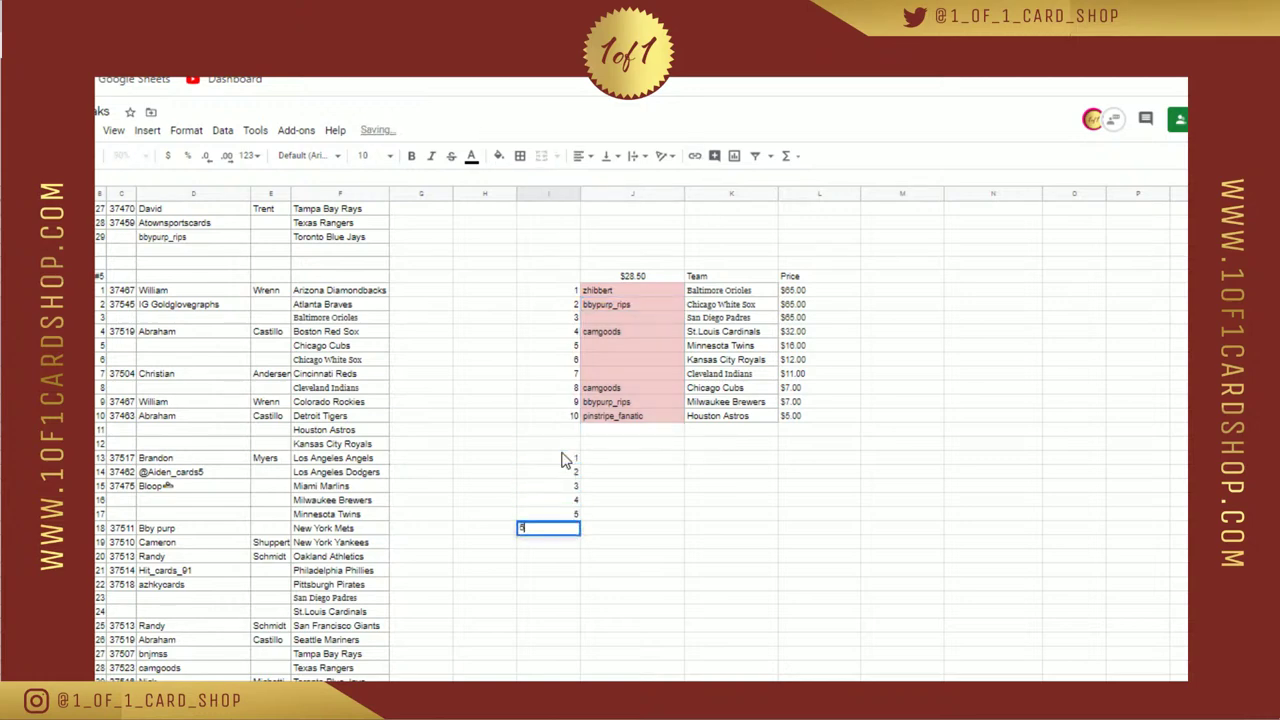
pyautogui.write('6')
pyautogui.press('Return')
pyautogui.write('7')
pyautogui.press('Return')
pyautogui.write('8')
pyautogui.press('Return')
pyautogui.write('9')
pyautogui.press('Return')
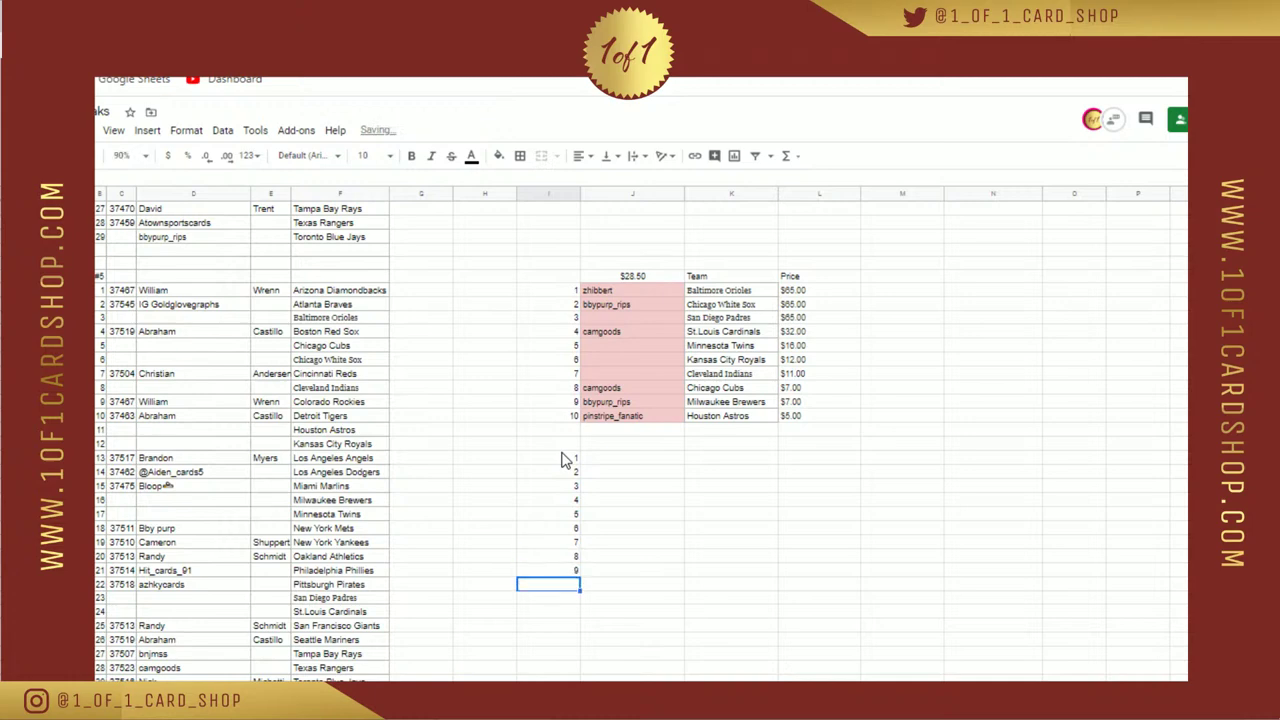
pyautogui.write('10')
pyautogui.press('Return')
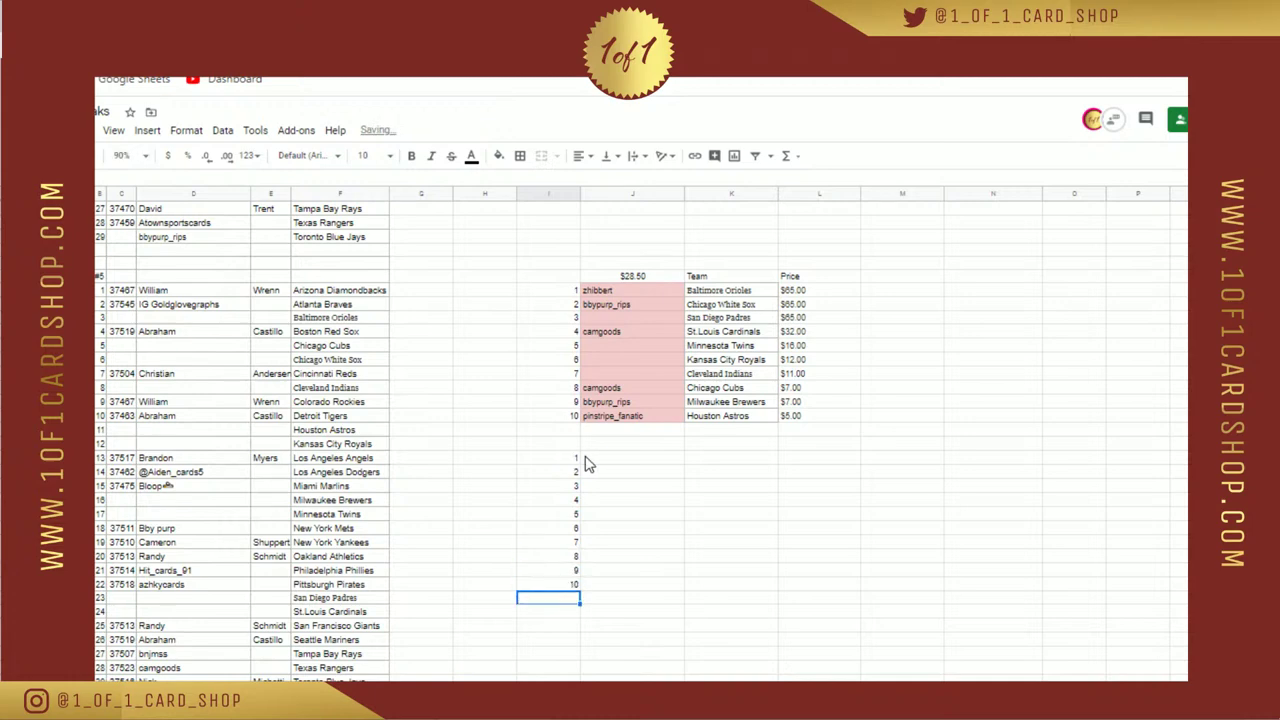
# Shade the name cells J13:J22 light pink
pyautogui.moveTo(595, 457); pyautogui.dragTo(630, 585)
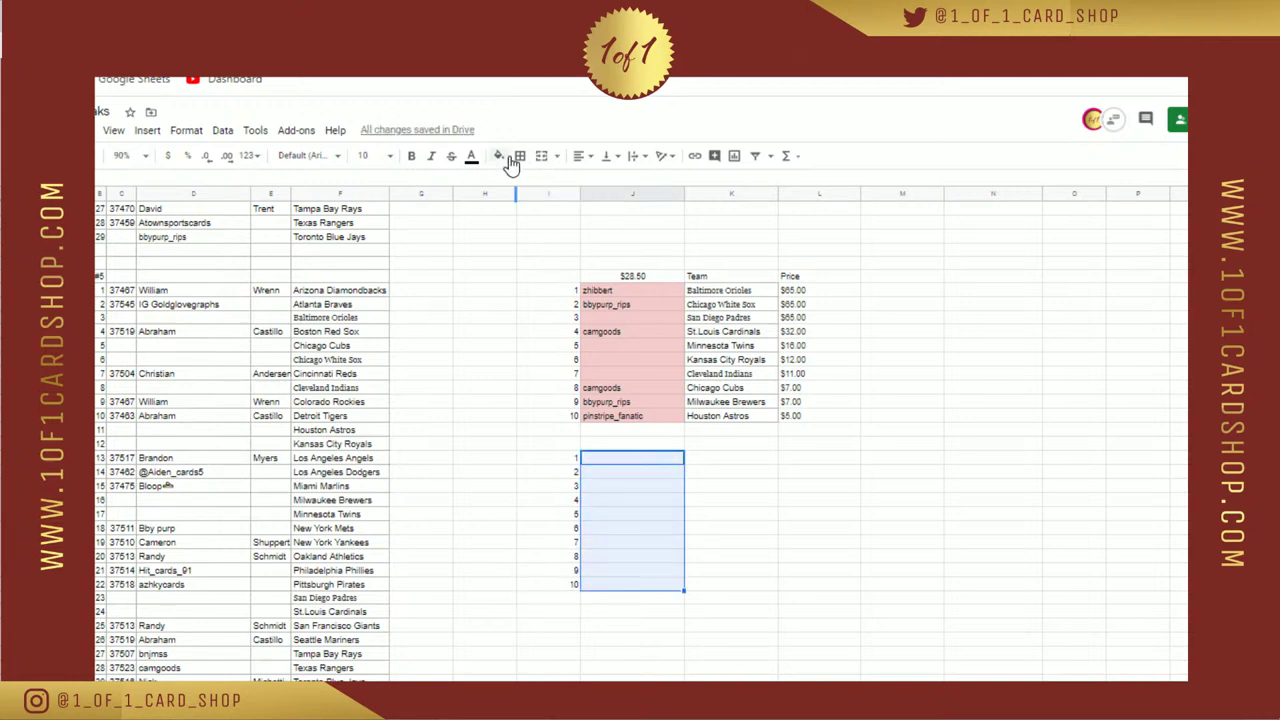
pyautogui.click(498, 156)
pyautogui.click(517, 240)
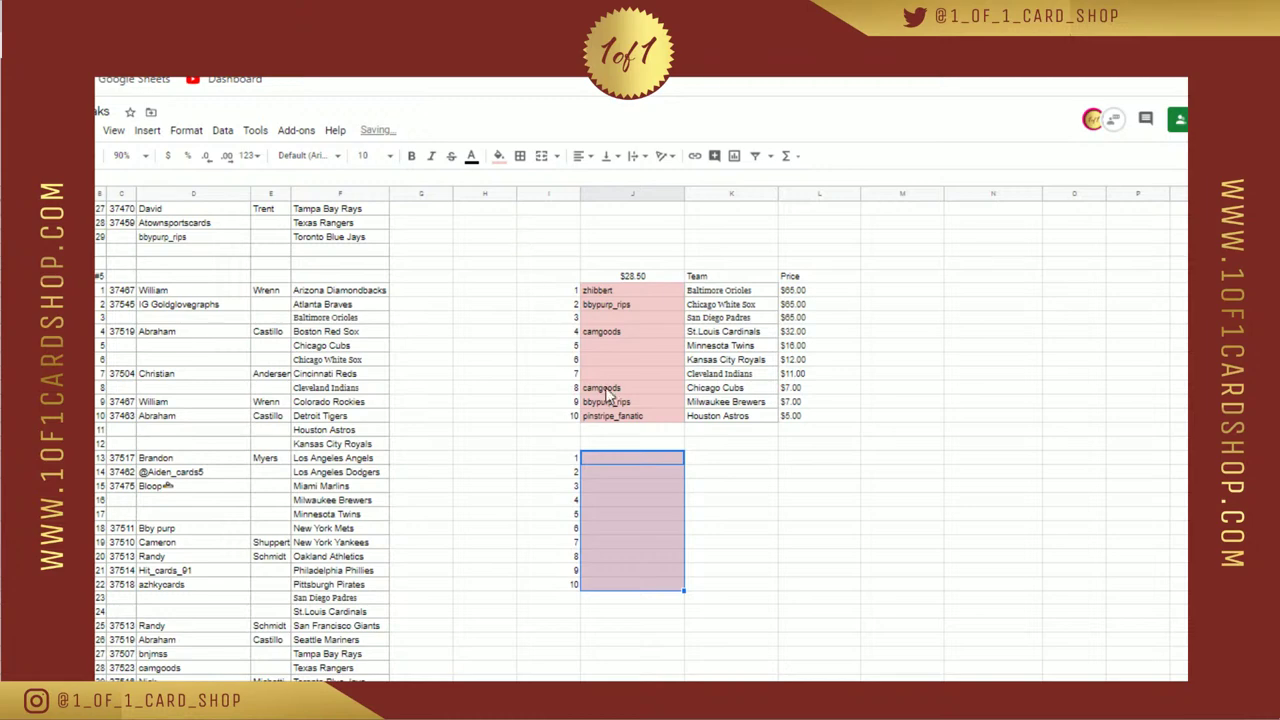
# Try price formulas like =28.5*4 in J12, then replace them with 27.5
pyautogui.click(636, 445)
pyautogui.write('=')
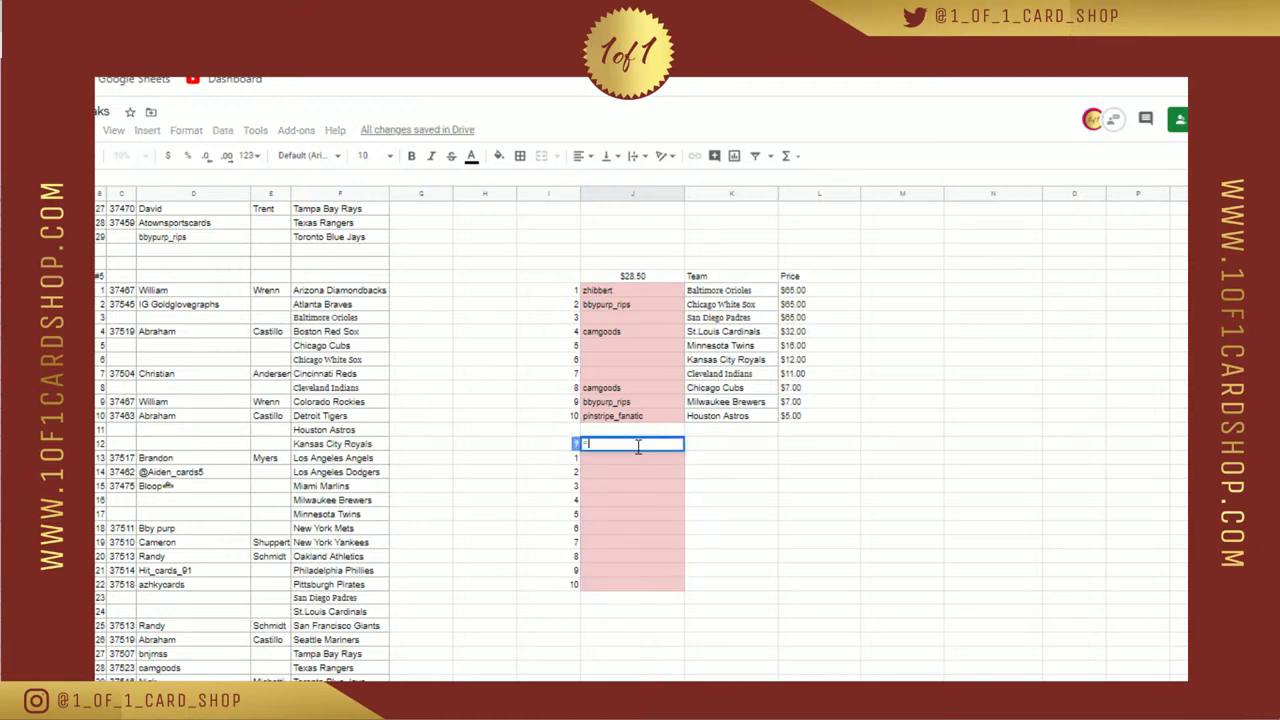
pyautogui.write('28.5*4')
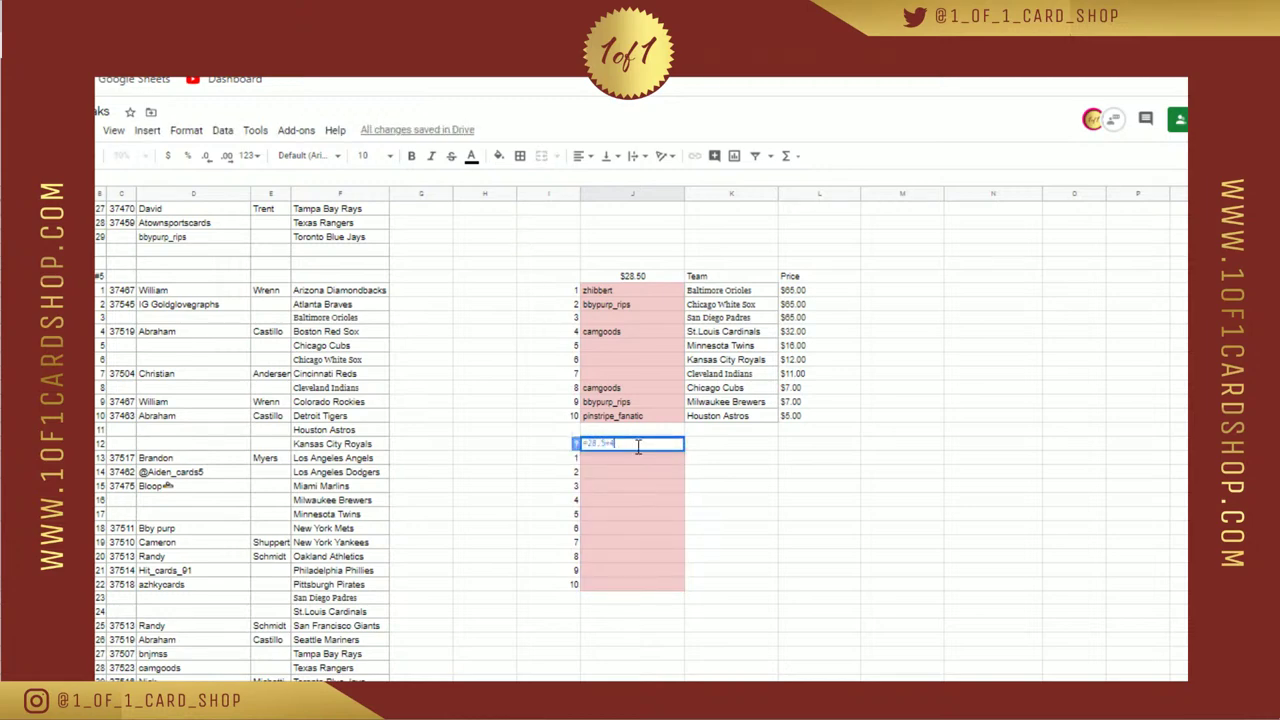
pyautogui.press('Return')
pyautogui.doubleClick(636, 446)
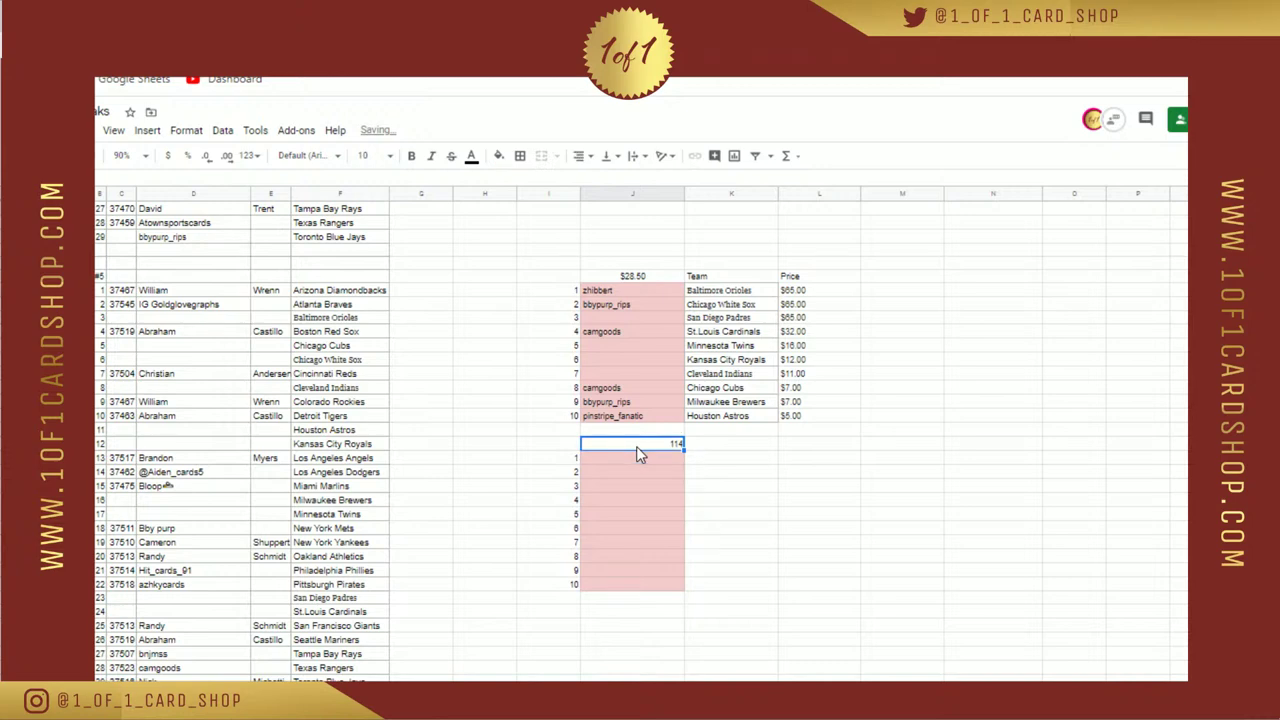
pyautogui.write('4')
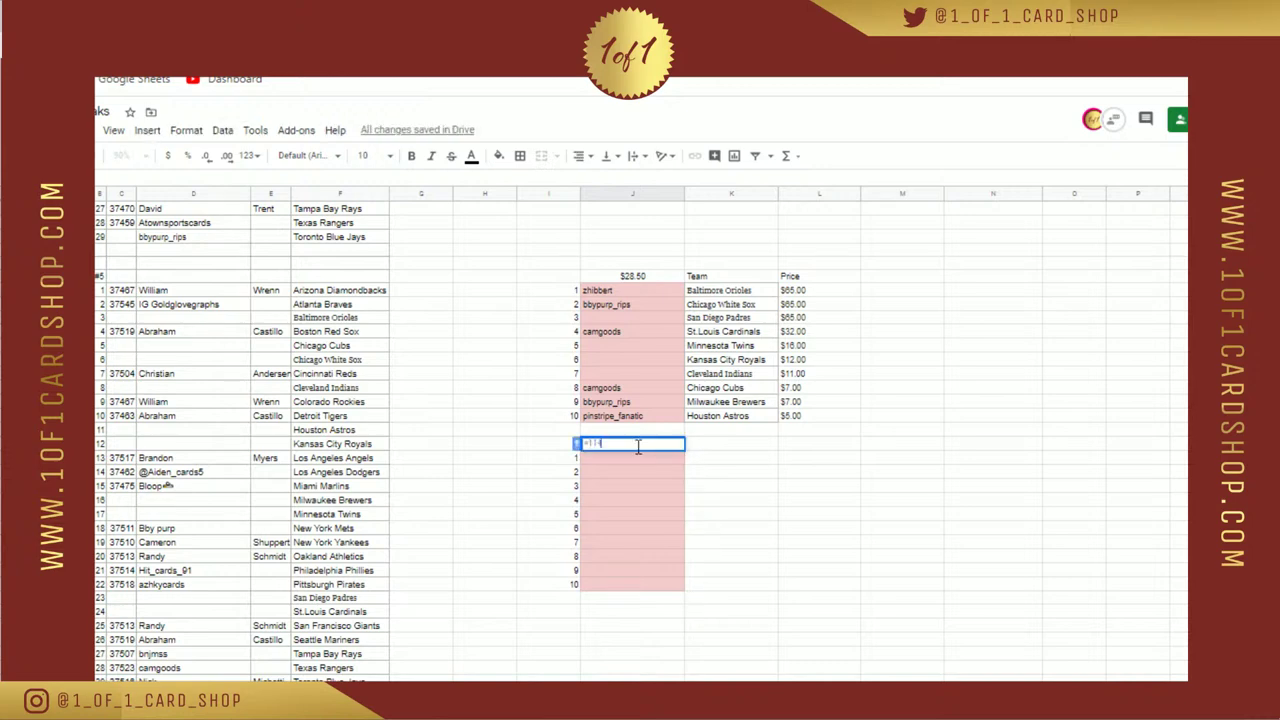
pyautogui.write('+60+')
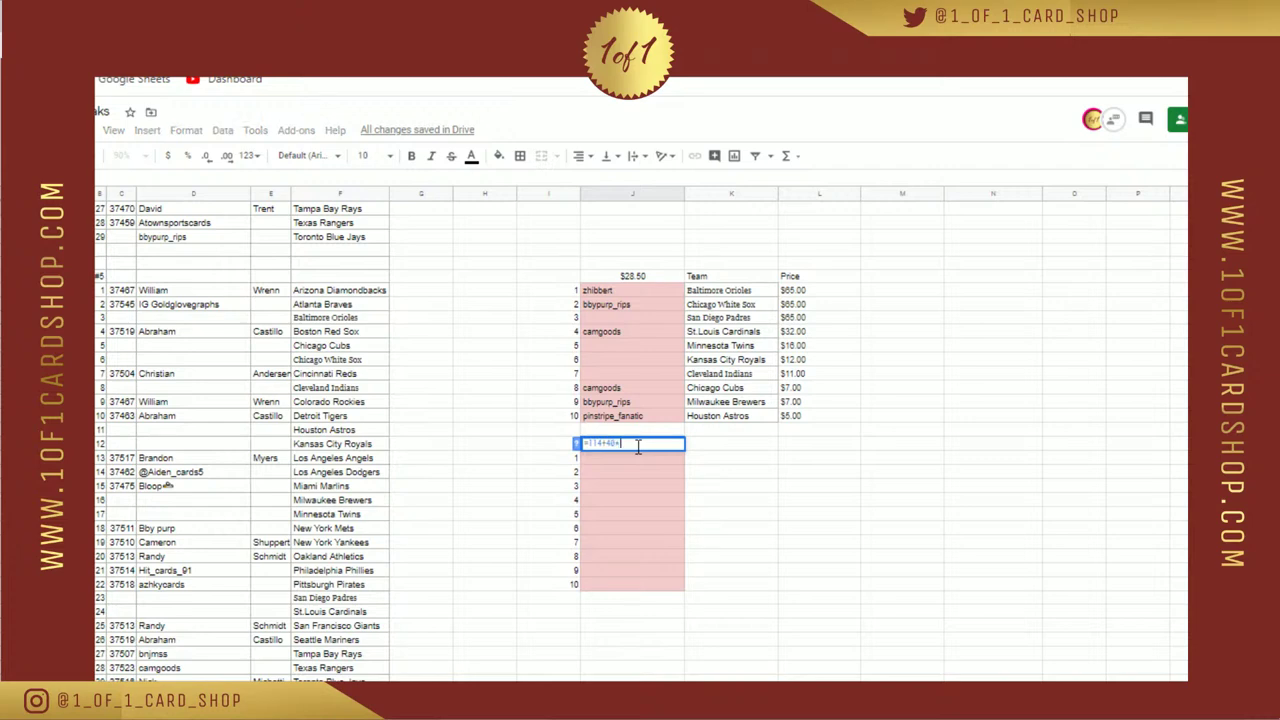
pyautogui.write('0')
pyautogui.press('Return')
pyautogui.click(637, 448)
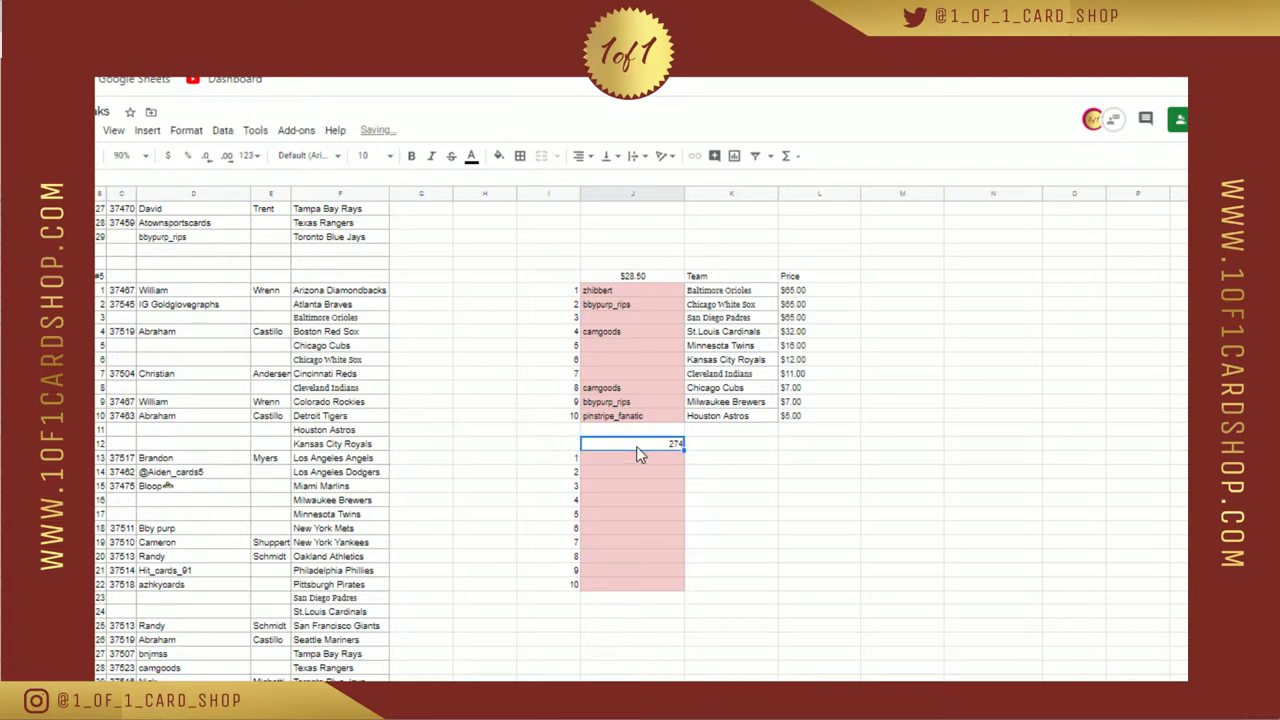
pyautogui.press('BackSpace')
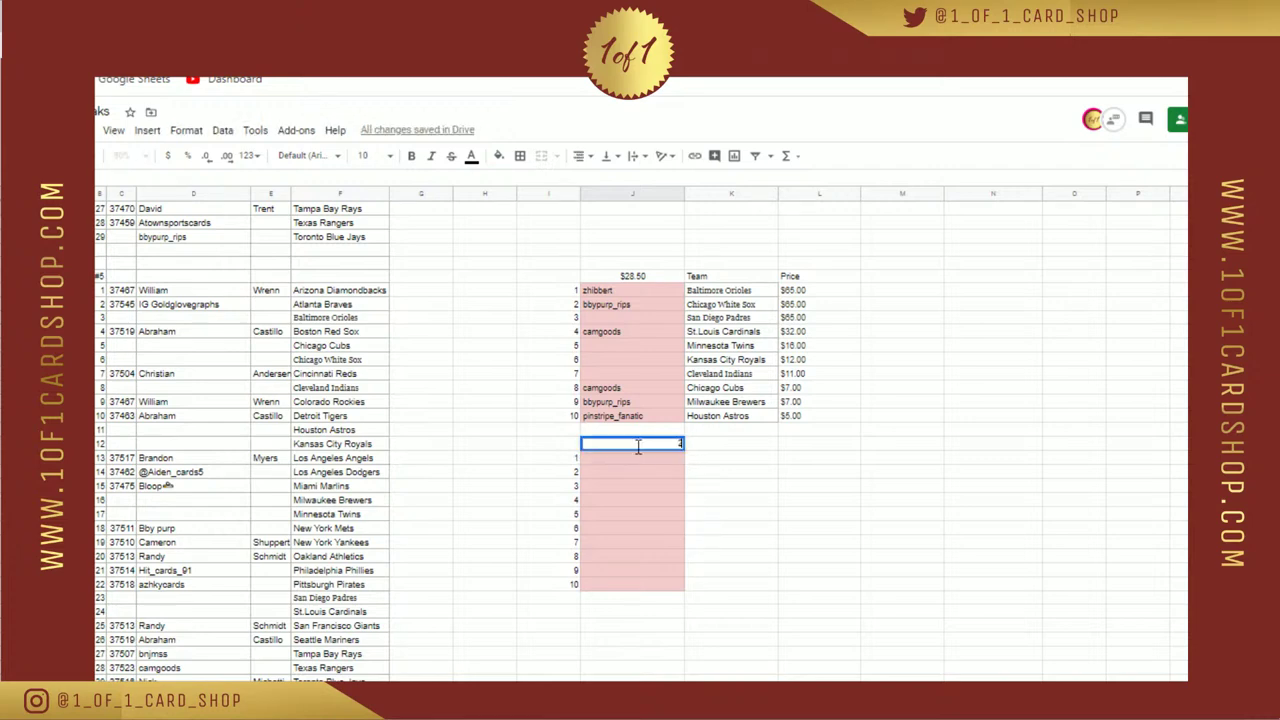
pyautogui.write('27.5')
pyautogui.press('Return')
# Recalculate J12 with =28.5+4+40+80, then settle on 23.5 as the break price
pyautogui.scroll(1, 636, 446)
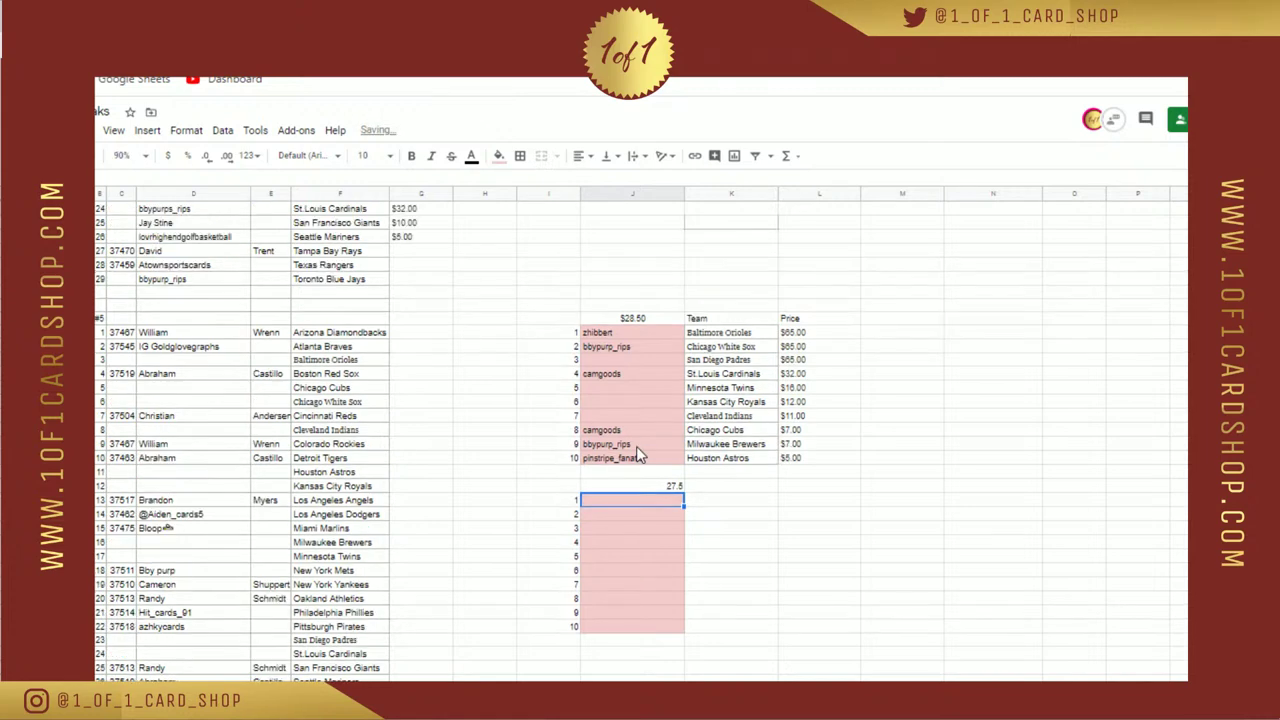
pyautogui.scroll(-2, 636, 446)
pyautogui.click(619, 391)
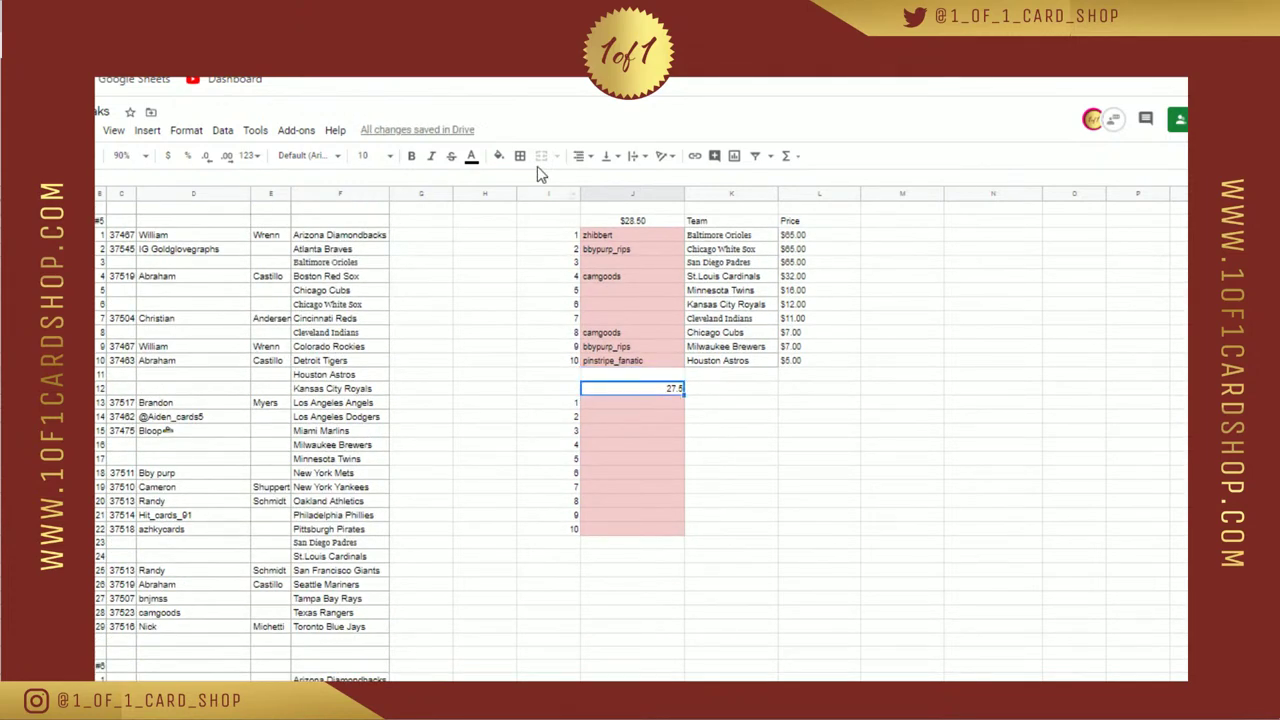
pyautogui.press('Delete')
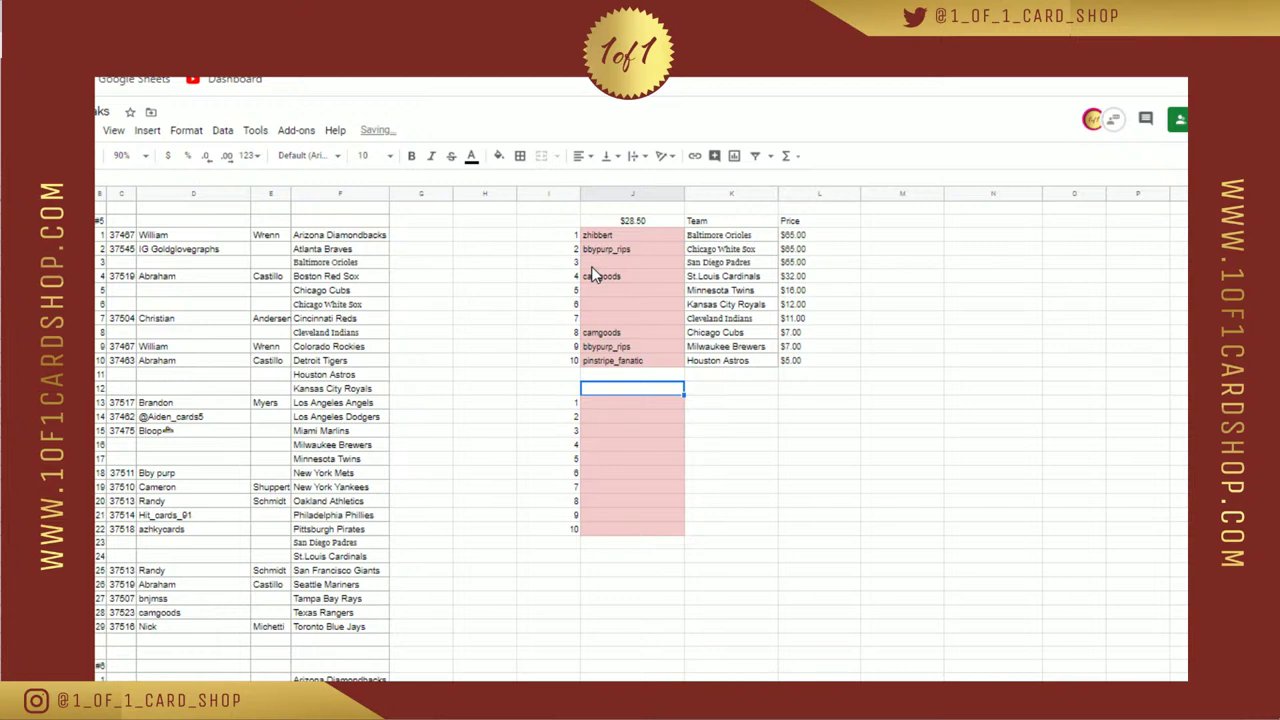
pyautogui.write('=')
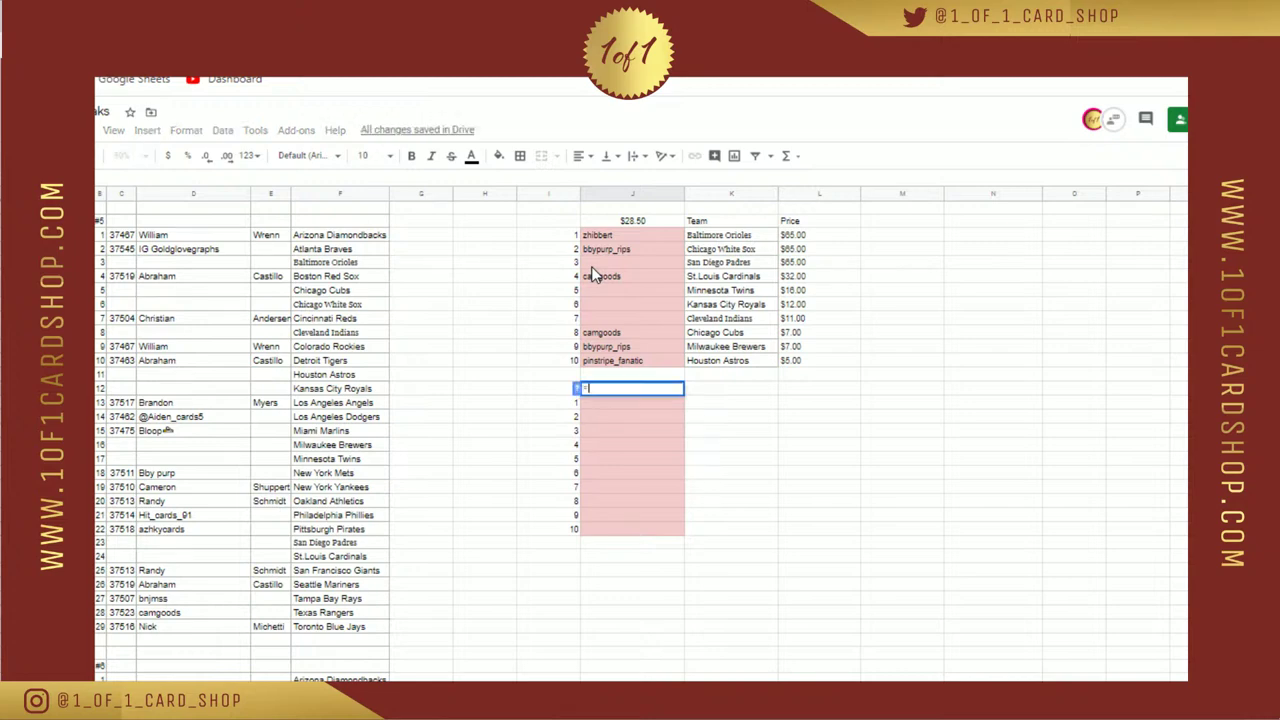
pyautogui.write('28.5+')
pyautogui.write('4')
pyautogui.press('Return')
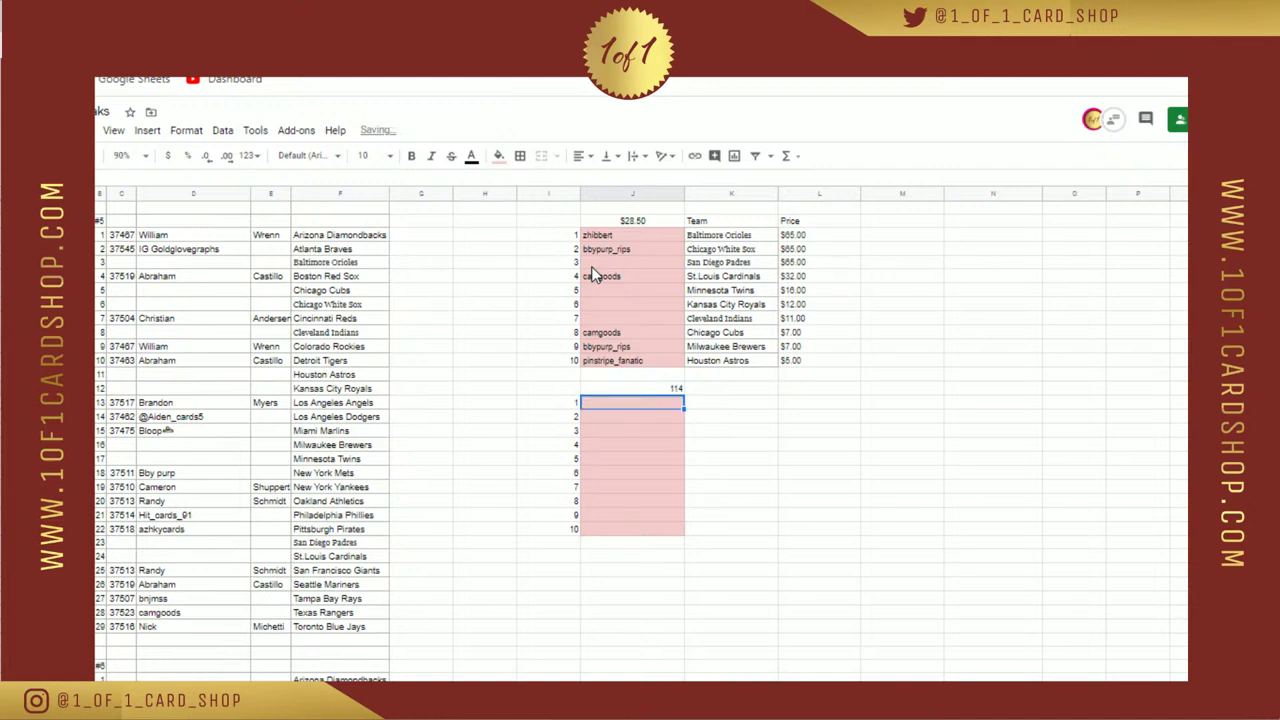
pyautogui.press('Return')
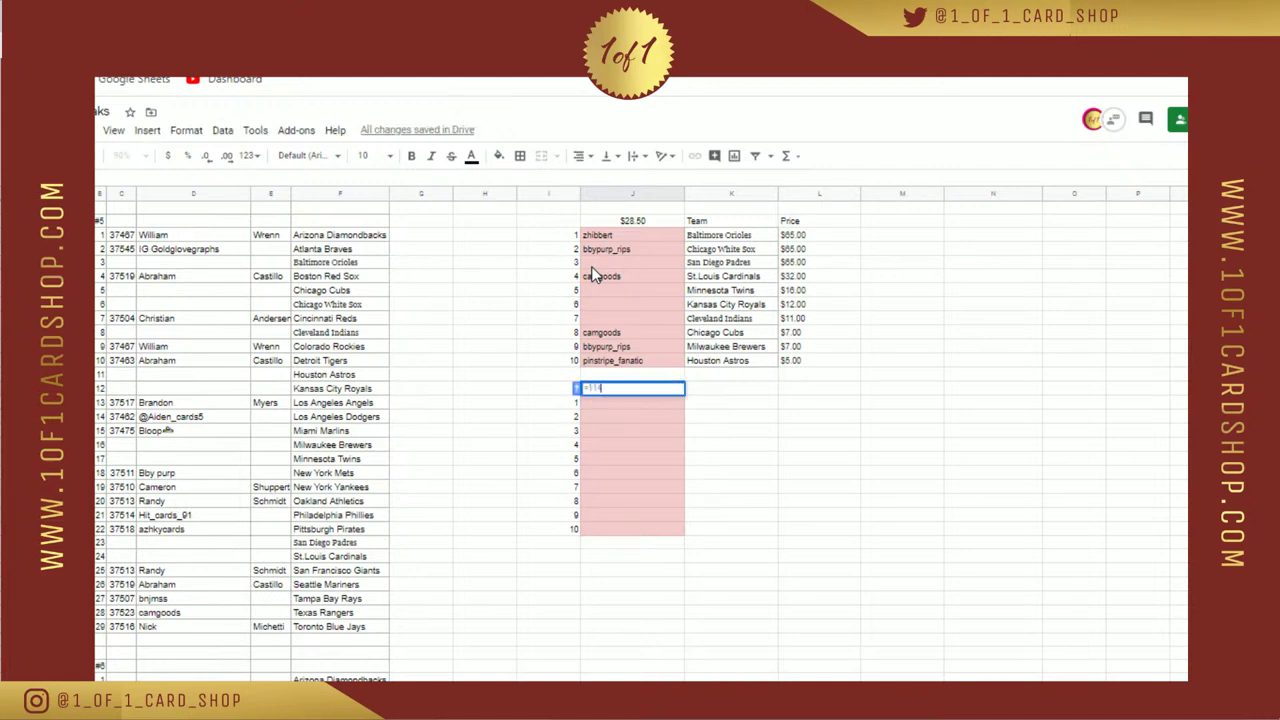
pyautogui.write('+40+80')
pyautogui.press('Return')
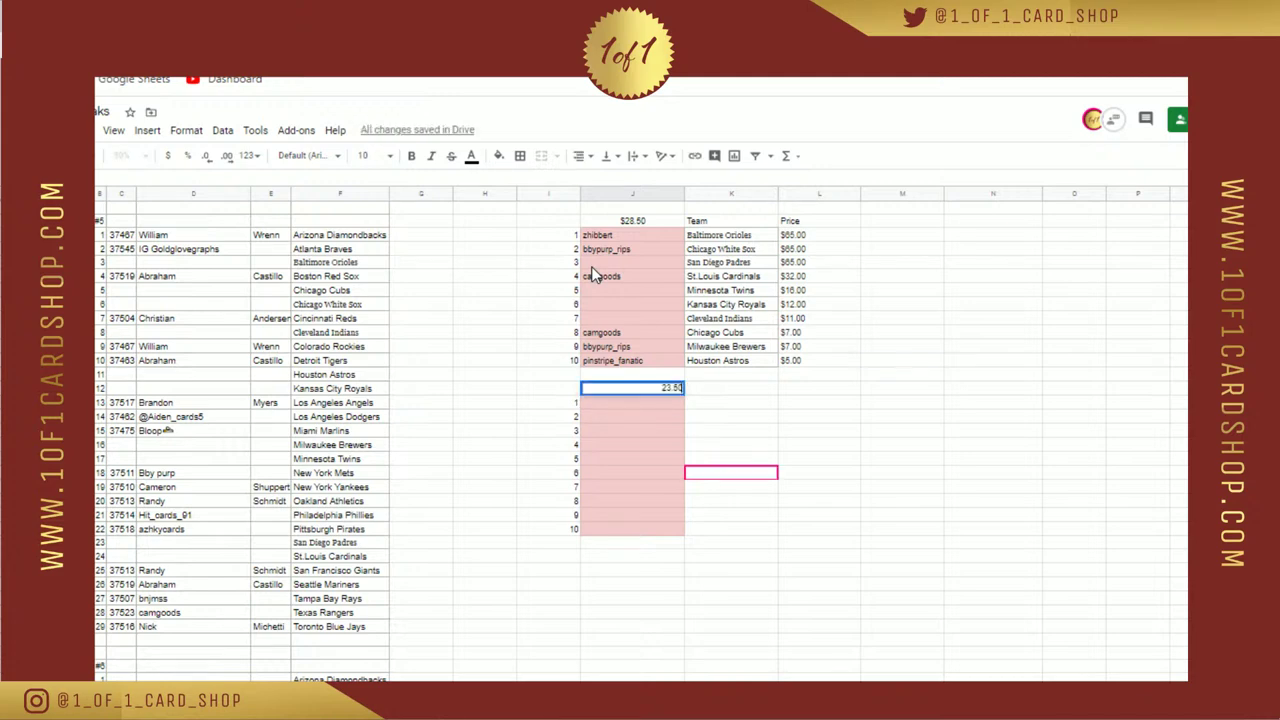
pyautogui.press('Return')
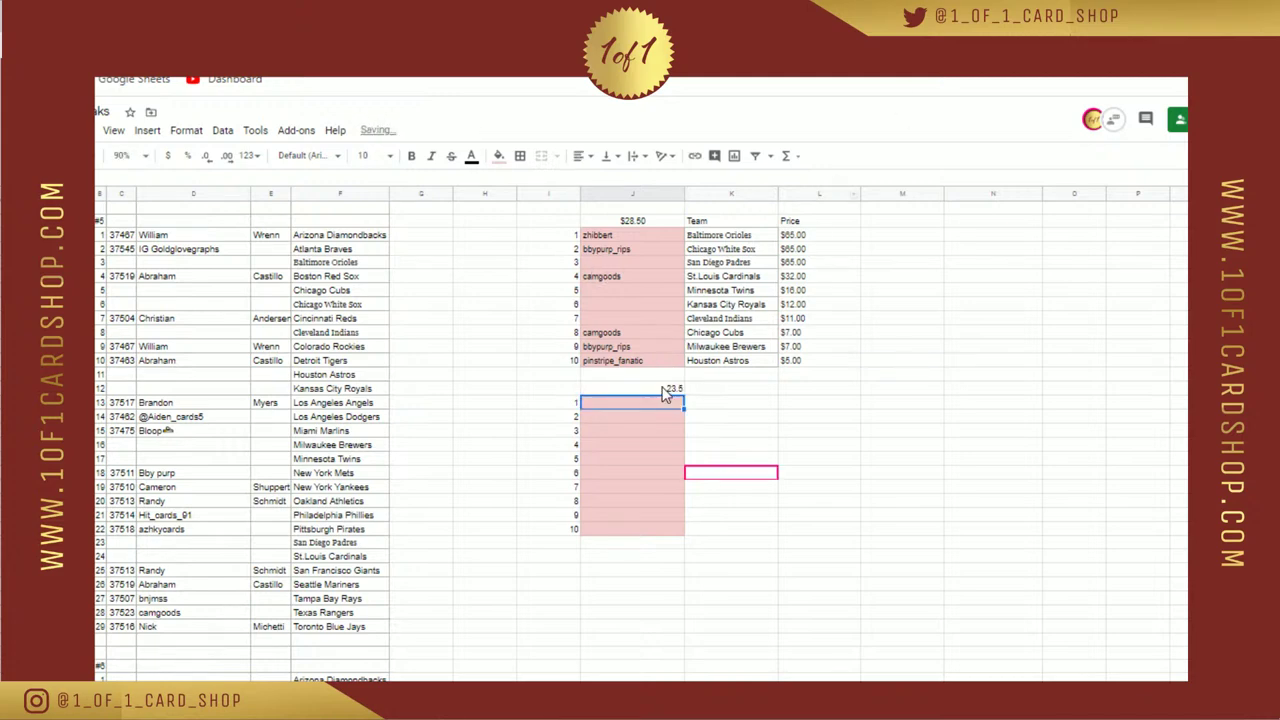
# Centre J12 and format it as currency, showing $23.50
pyautogui.click(659, 389)
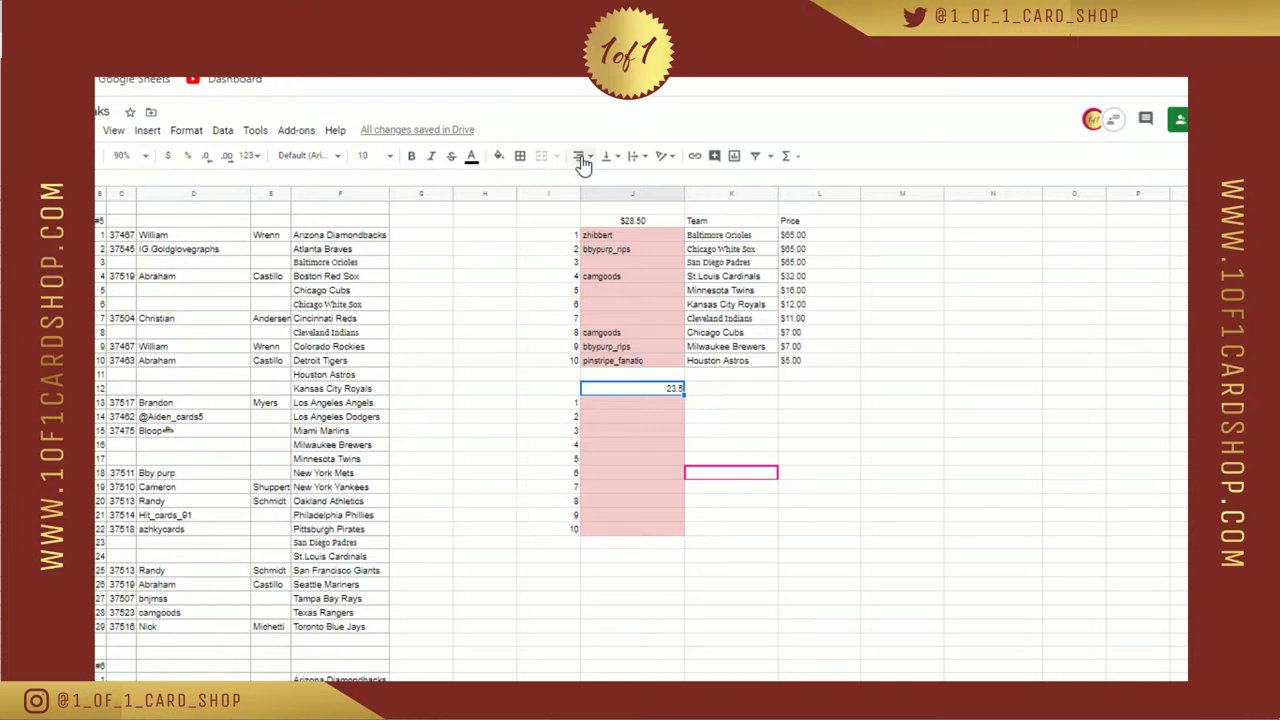
pyautogui.click(580, 156)
pyautogui.click(593, 177)
pyautogui.click(168, 156)
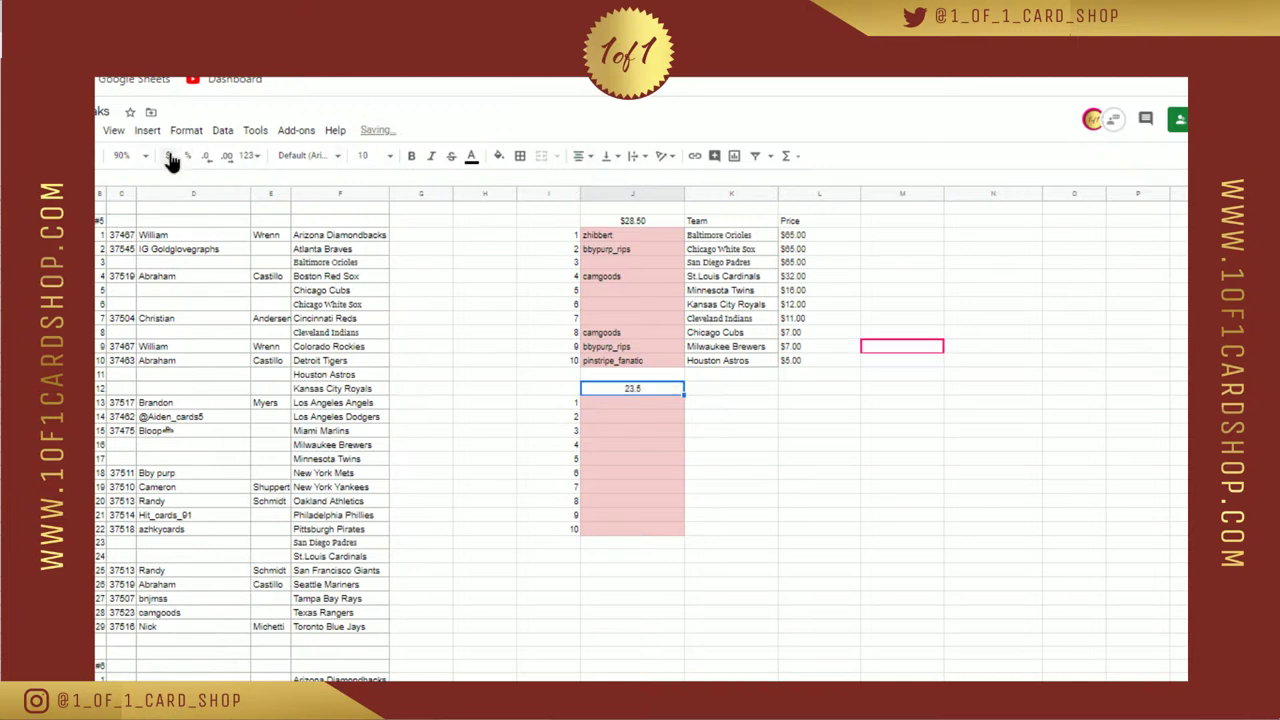
pyautogui.click(700, 410)
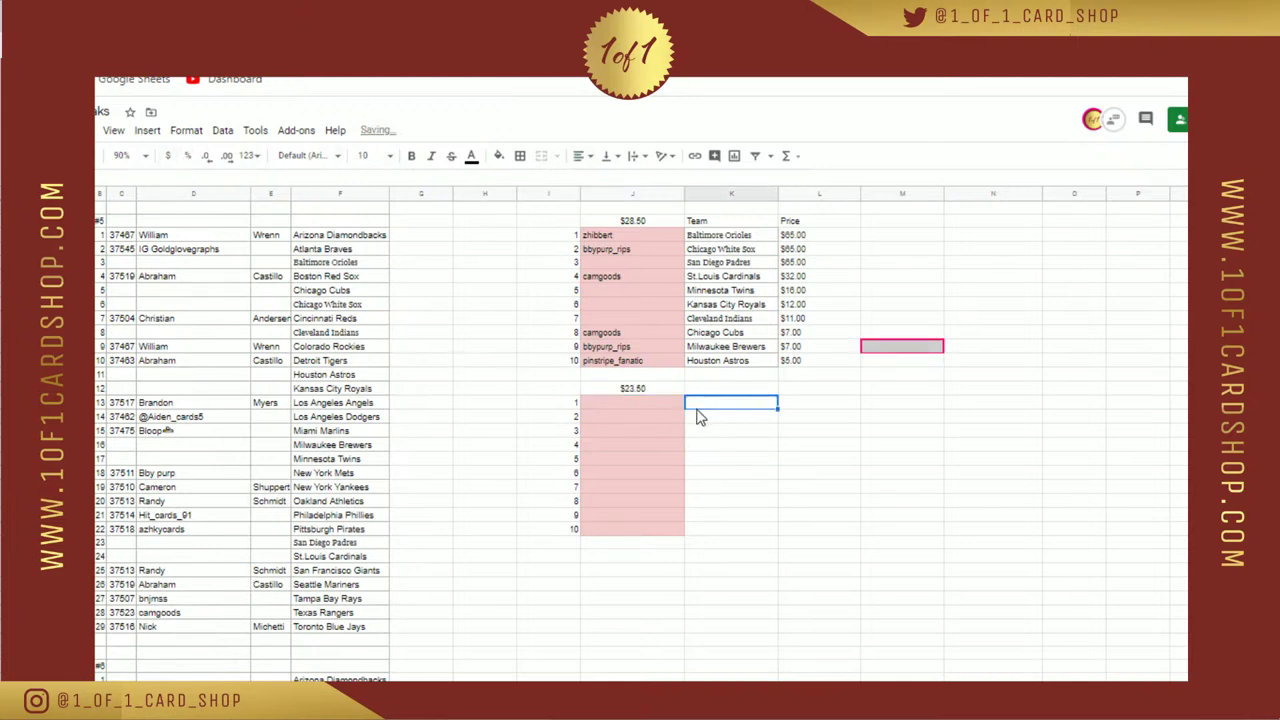
# Enter FILLER as the team for spots 1–4 of the new break
pyautogui.write('FILLER')
pyautogui.press('Down')
pyautogui.write('FILLER')
pyautogui.press('Down')
pyautogui.write('FILLER')
pyautogui.press('Down')
pyautogui.write('FILLER')
pyautogui.press('Down')
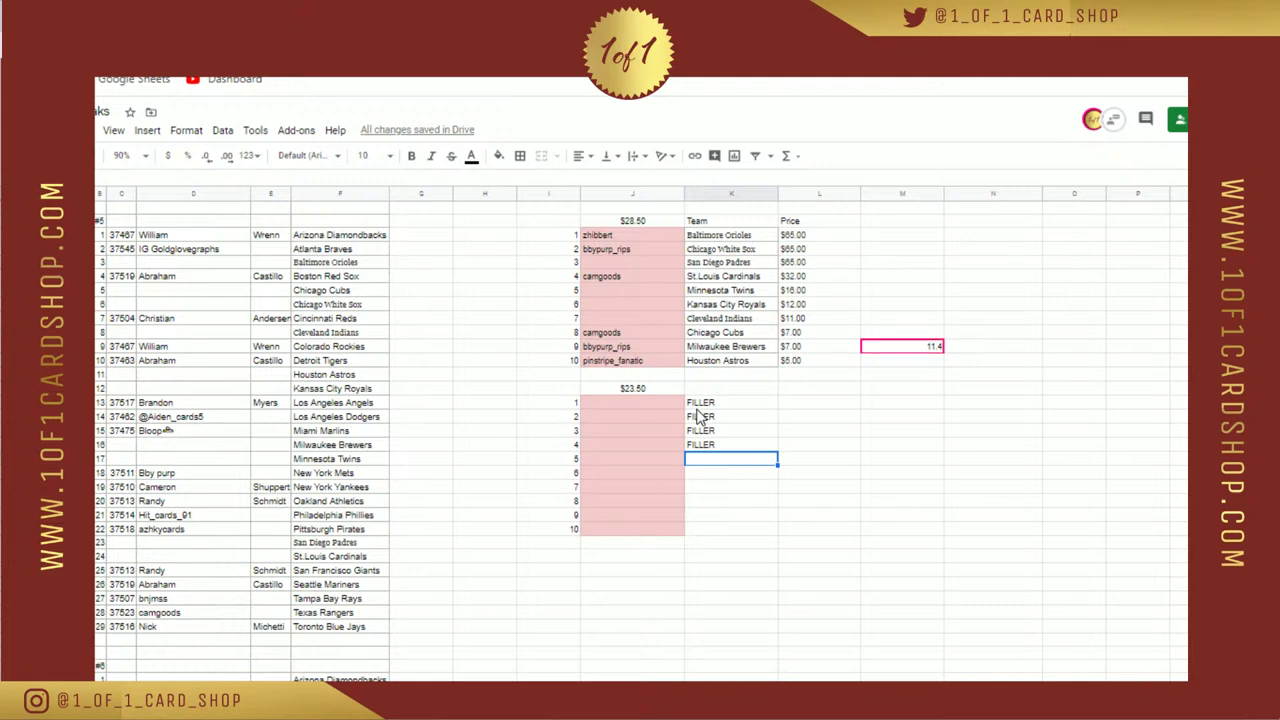
# Enter SUPER BREAK as the team for spots 5, 6 and 7
pyautogui.write('DU')
pyautogui.press('BackSpace')
pyautogui.press('BackSpace')
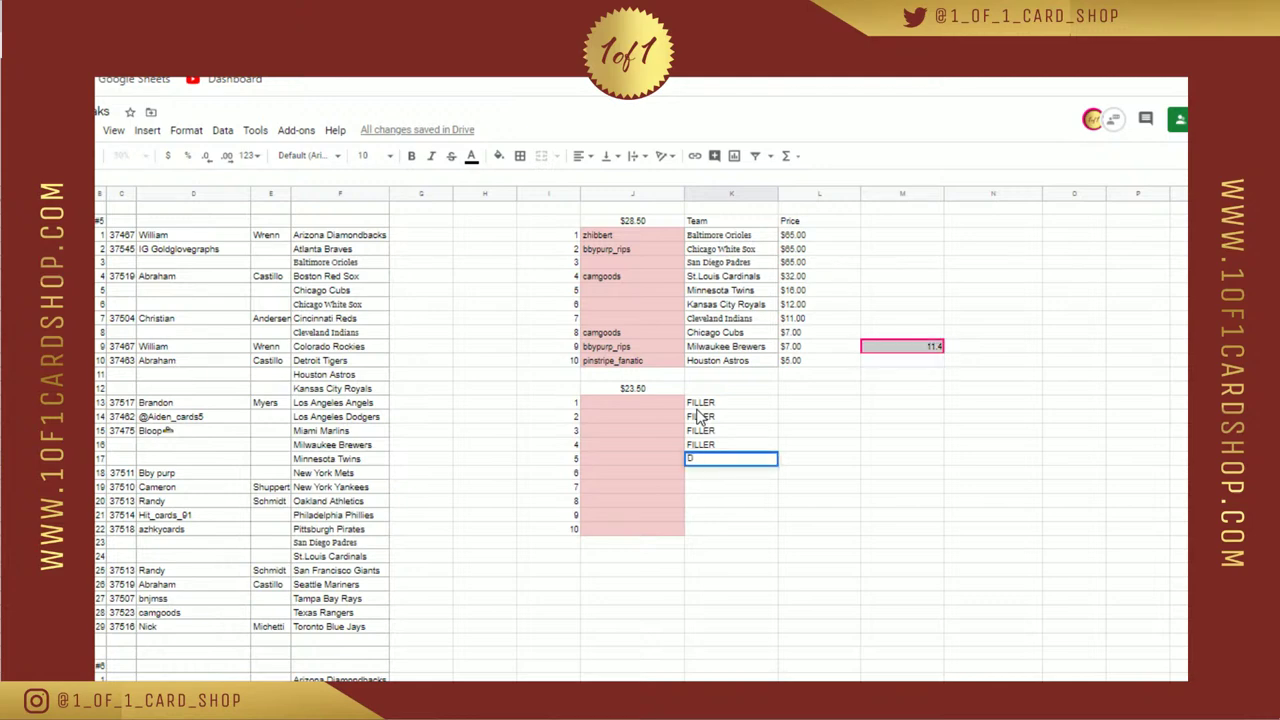
pyautogui.write('SUPER BREKA')
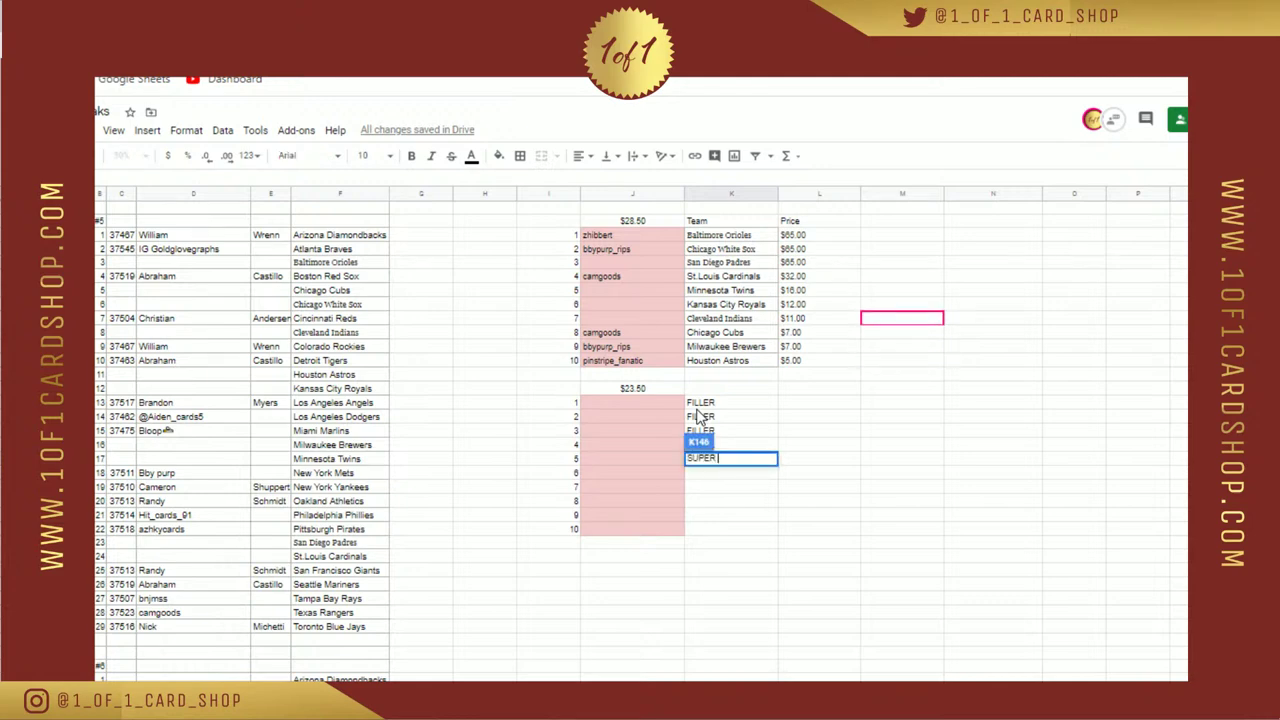
pyautogui.press('BackSpace')
pyautogui.press('BackSpace')
pyautogui.write('AK')
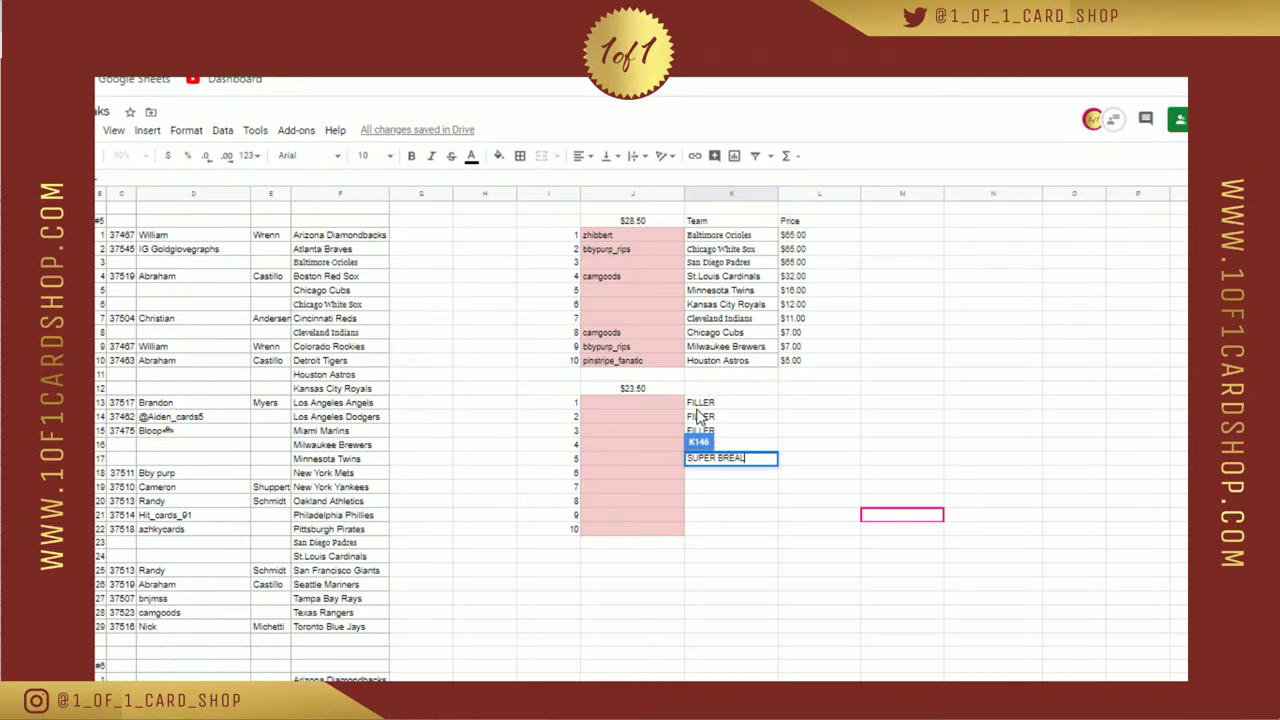
pyautogui.write('K')
pyautogui.press('Return')
pyautogui.write('S')
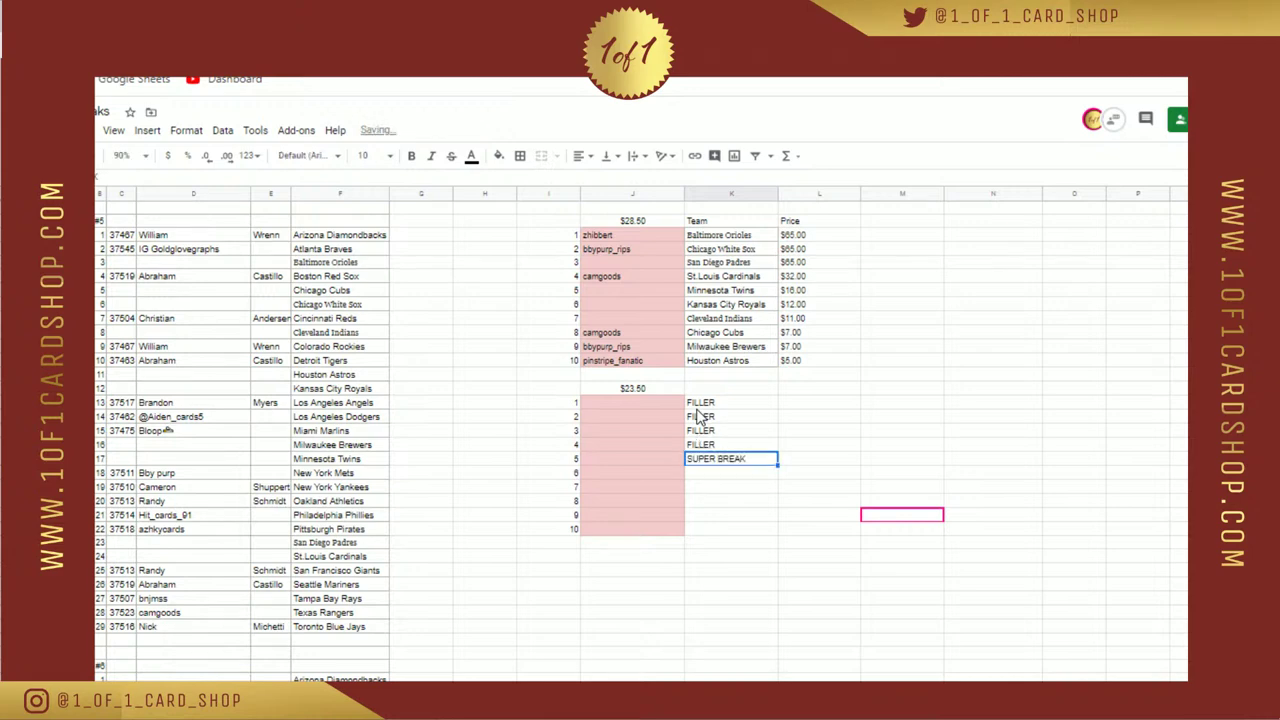
pyautogui.press('Return')
pyautogui.write('S')
pyautogui.press('Return')
pyautogui.press('Right')
pyautogui.press('Right')
pyautogui.press('Up')
pyautogui.press('Up')
pyautogui.press('Up')
pyautogui.press('Up')
pyautogui.press('Up')
pyautogui.press('Up')
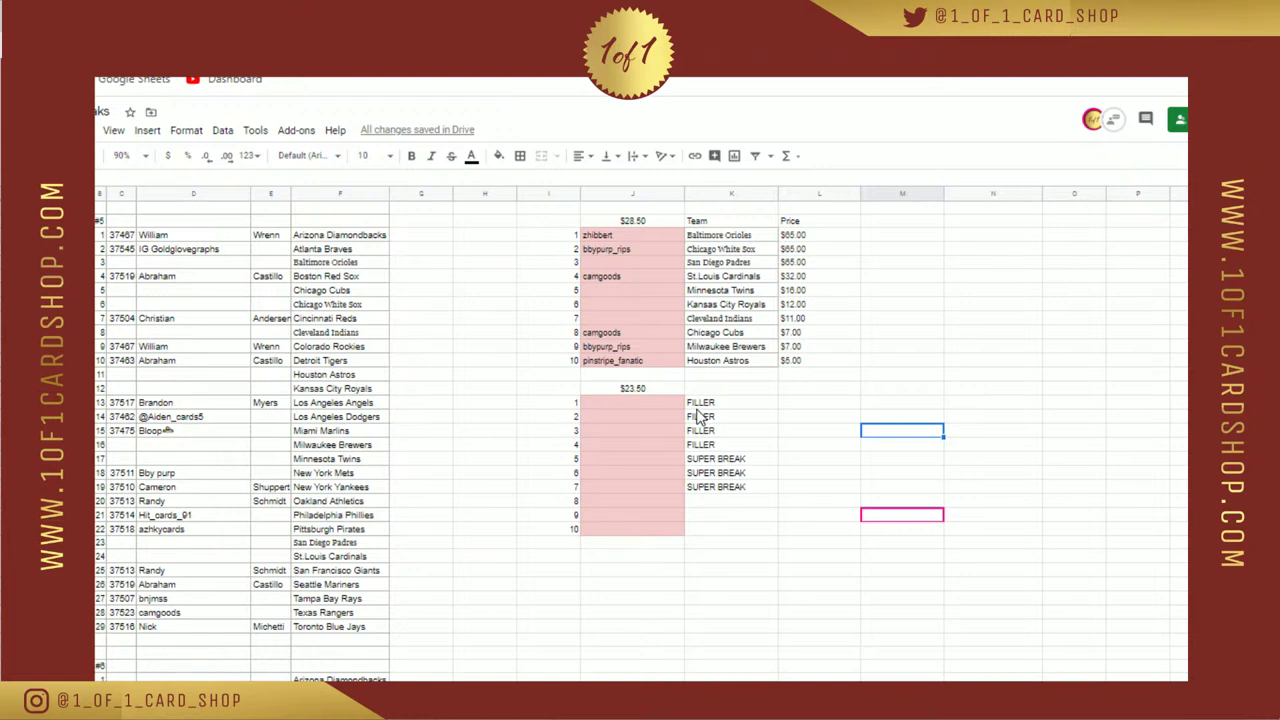
# Enter 28.5 as the break price
pyautogui.press('Left')
pyautogui.press('Up')
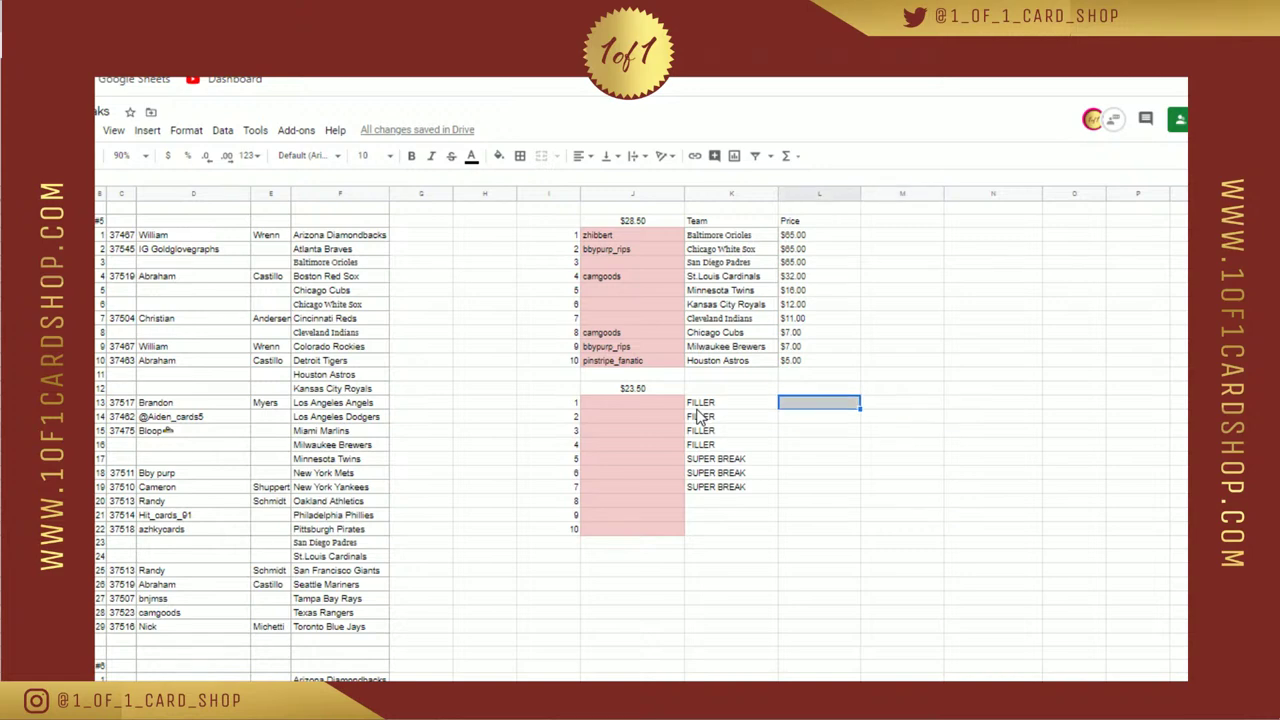
pyautogui.write('28.5')
pyautogui.click(700, 415)
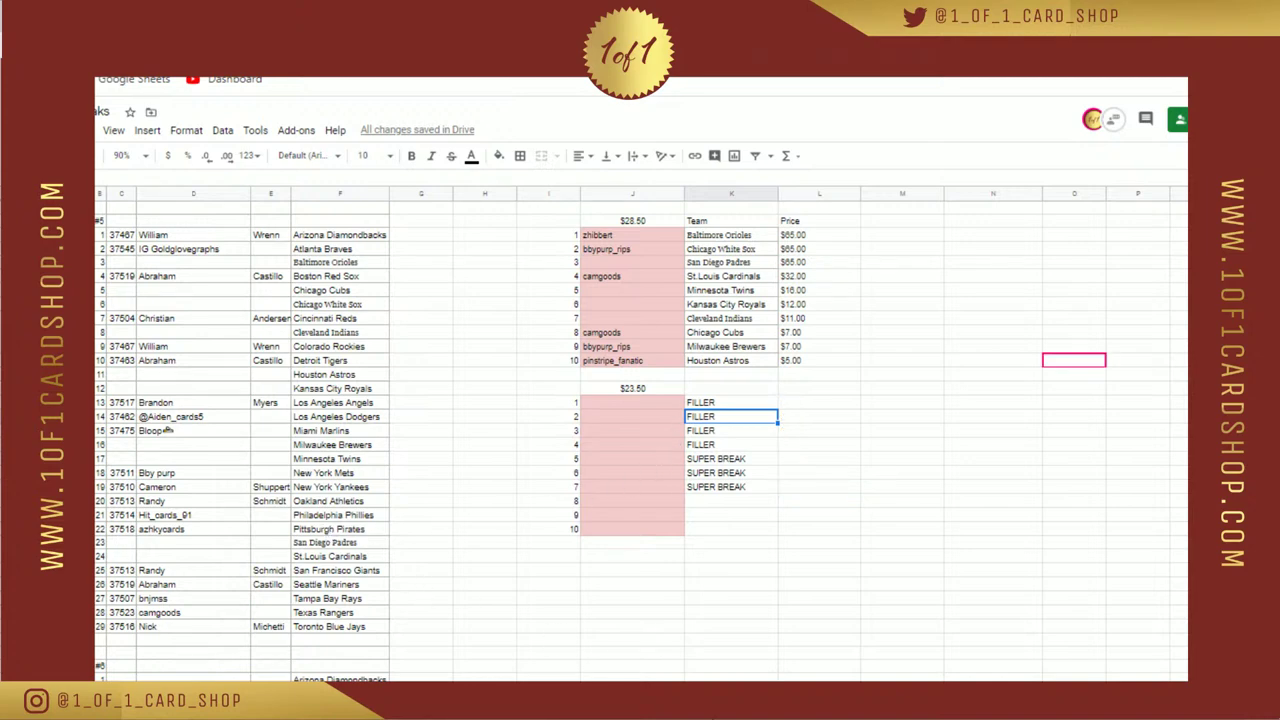
# Enter the buyer's username in spot 5 and copy it into spots 7, 9 and 10, leaving spot 8 blank
pyautogui.click(638, 462)
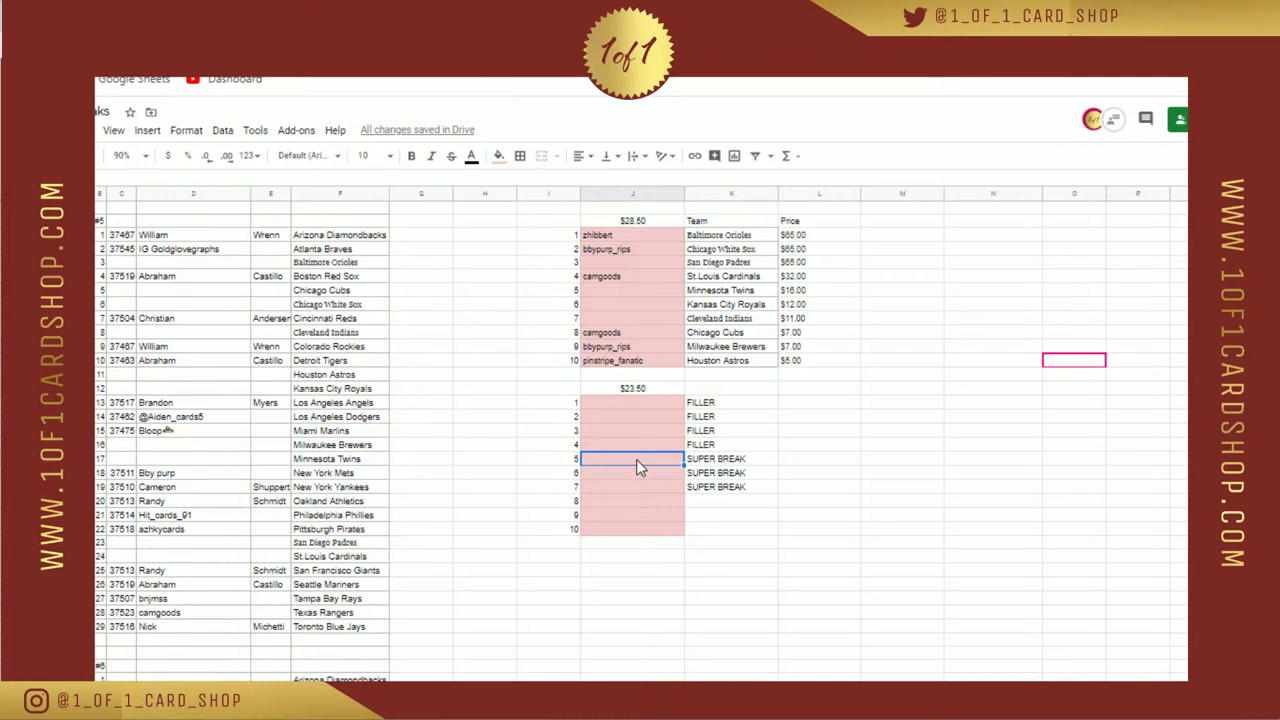
pyautogui.write('bbypur')
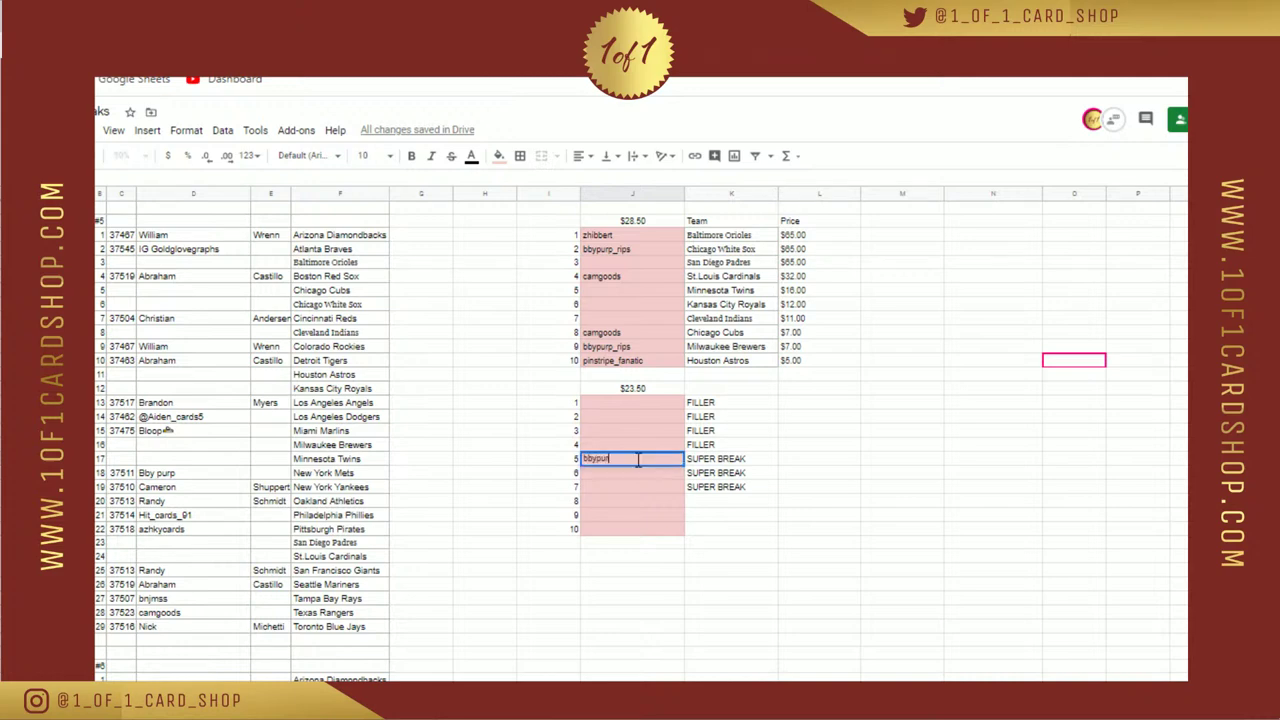
pyautogui.write('p_rips')
pyautogui.press('Return')
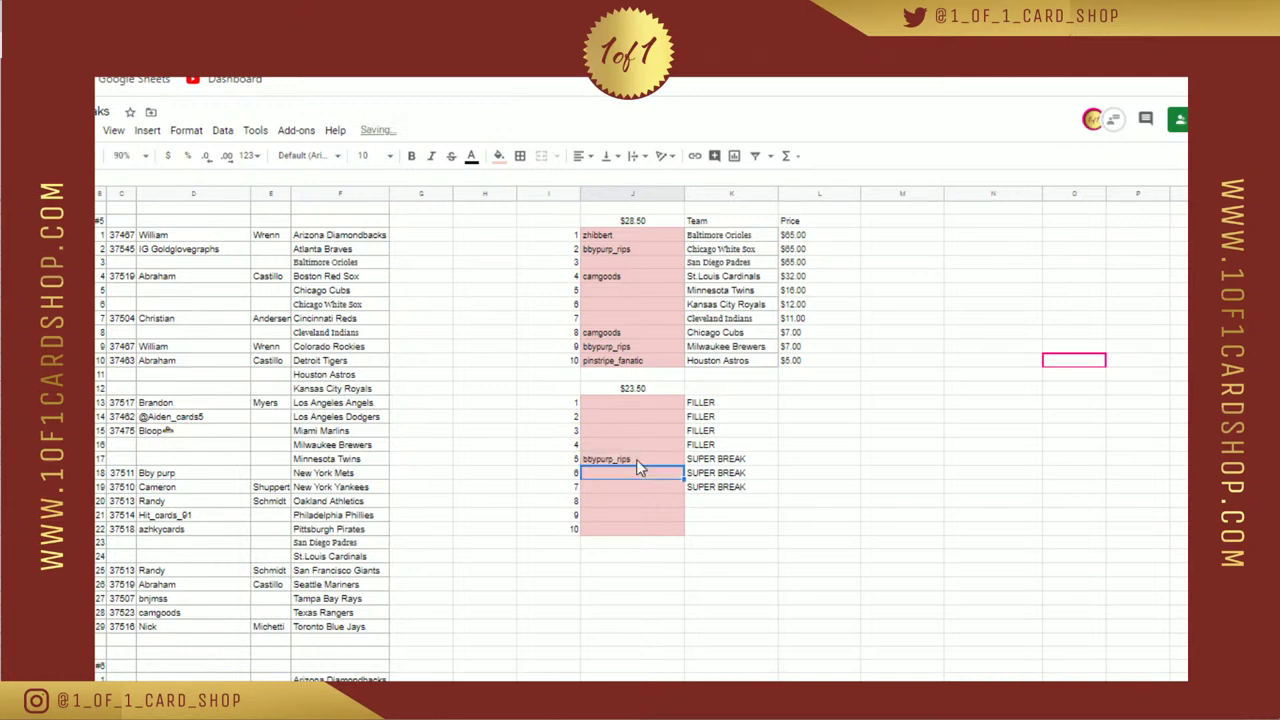
pyautogui.press('Up')
pyautogui.hotkey('ctrl', 'c')
pyautogui.press('Down')
pyautogui.press('Down')
pyautogui.hotkey('ctrl', 'v')
pyautogui.press('Down')
pyautogui.press('Down')
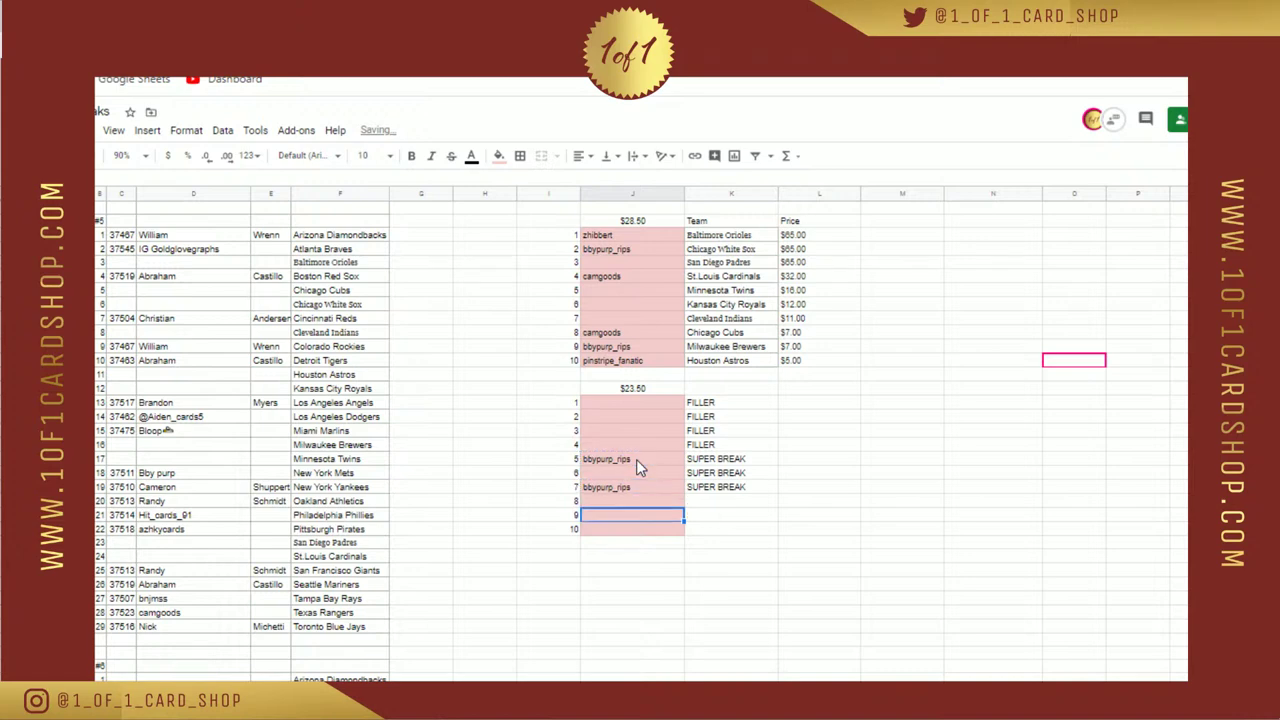
pyautogui.hotkey('ctrl', 'v')
pyautogui.press('Down')
pyautogui.hotkey('ctrl', 'v')
pyautogui.press('Up')
pyautogui.press('Up')
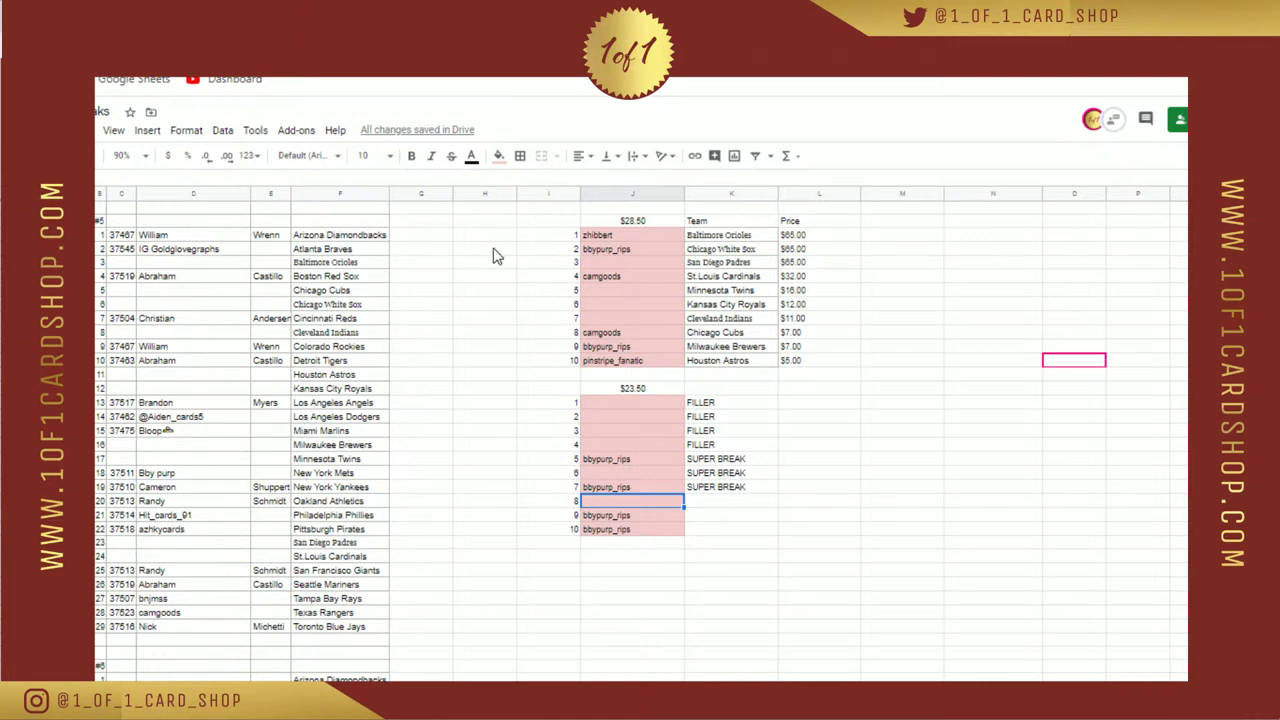
# Reset the fill colour on spot 1, then on spots 4 and 8 of the $28.50 break
pyautogui.click(596, 240)
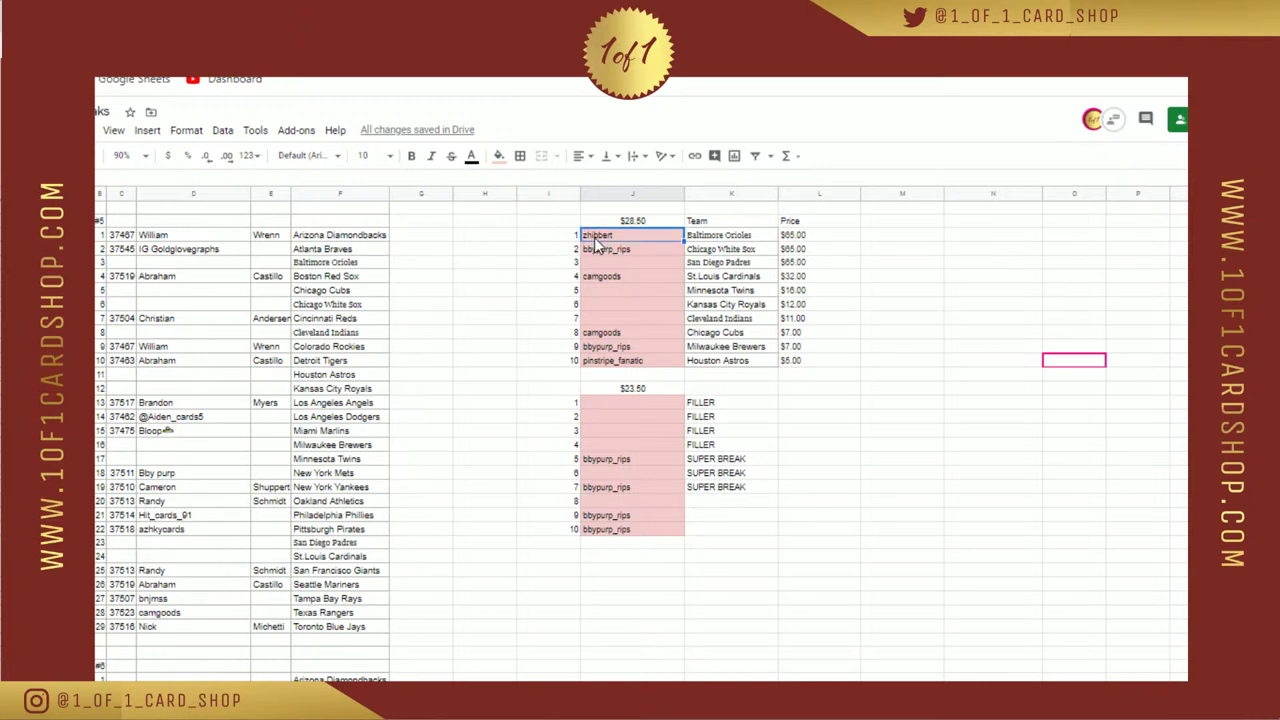
pyautogui.click(498, 156)
pyautogui.click(516, 186)
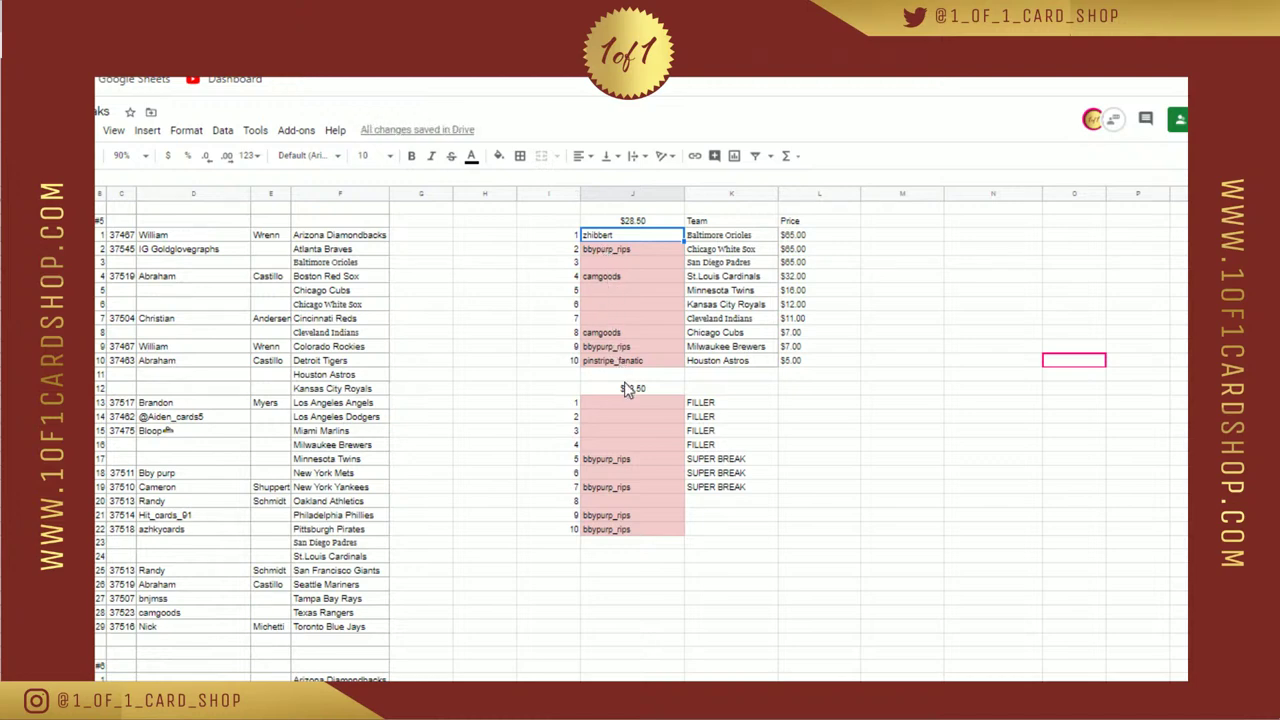
pyautogui.click(626, 334)
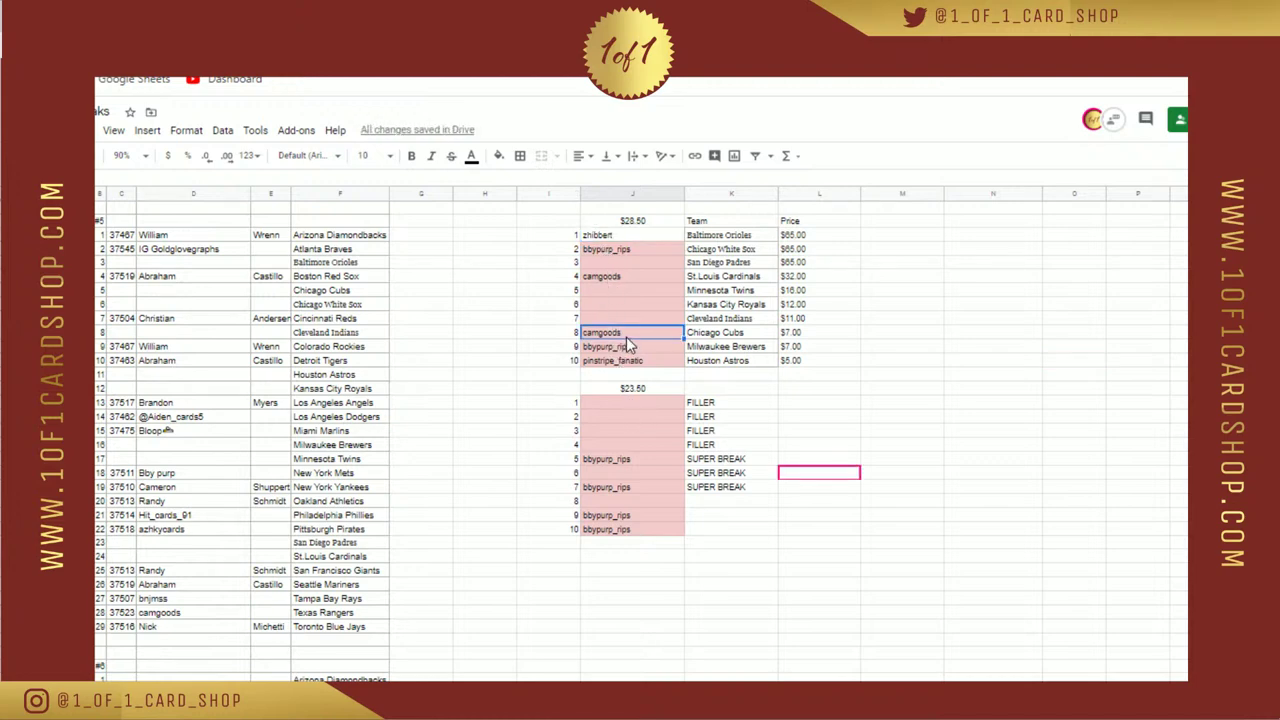
pyautogui.keyDown('ctrl'); pyautogui.click(619, 283); pyautogui.keyUp('ctrl')
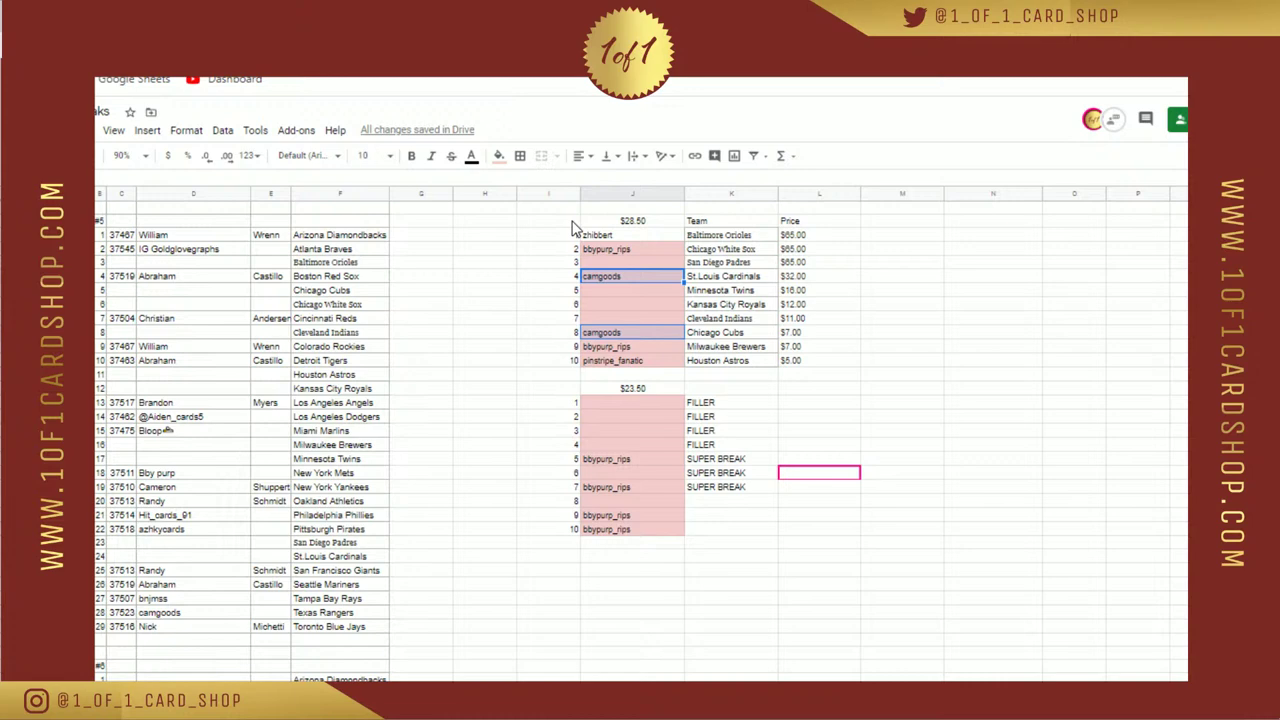
pyautogui.click(498, 156)
pyautogui.click(509, 186)
pyautogui.click(842, 444)
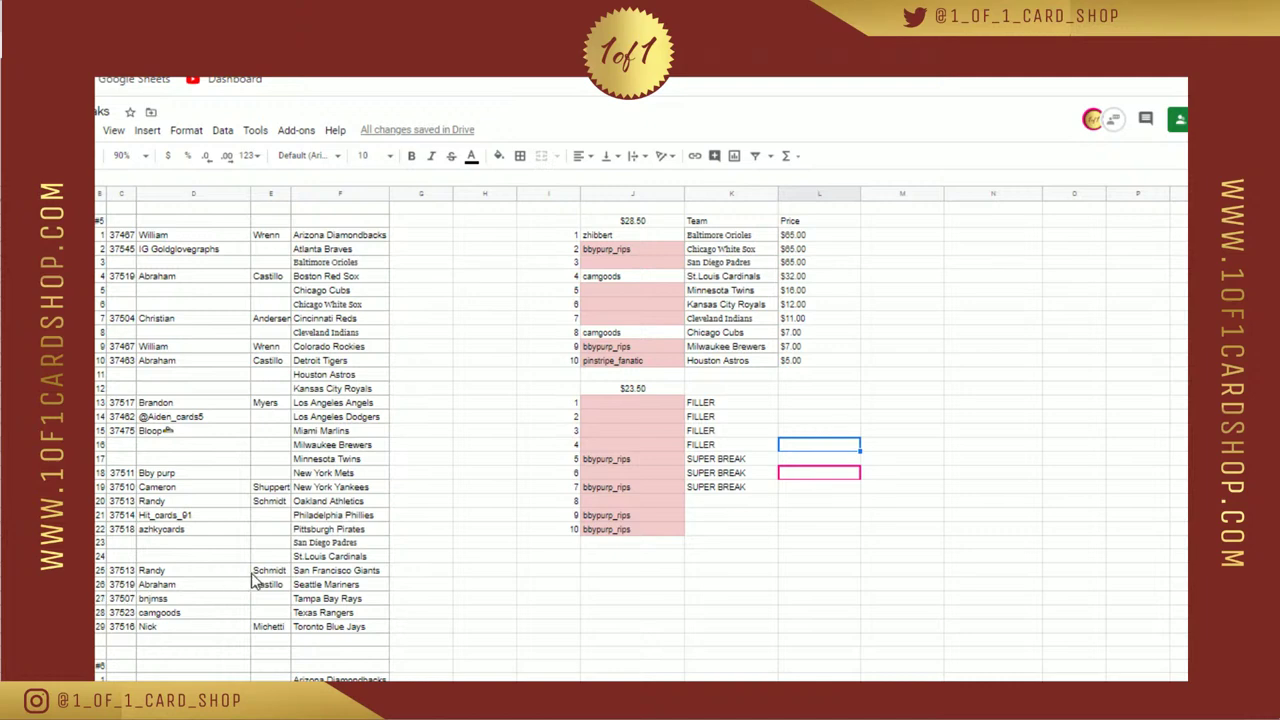
# Work out scratch sums (=SUM, =23.5+4) in spare cells, then delete the results
pyautogui.click(956, 413)
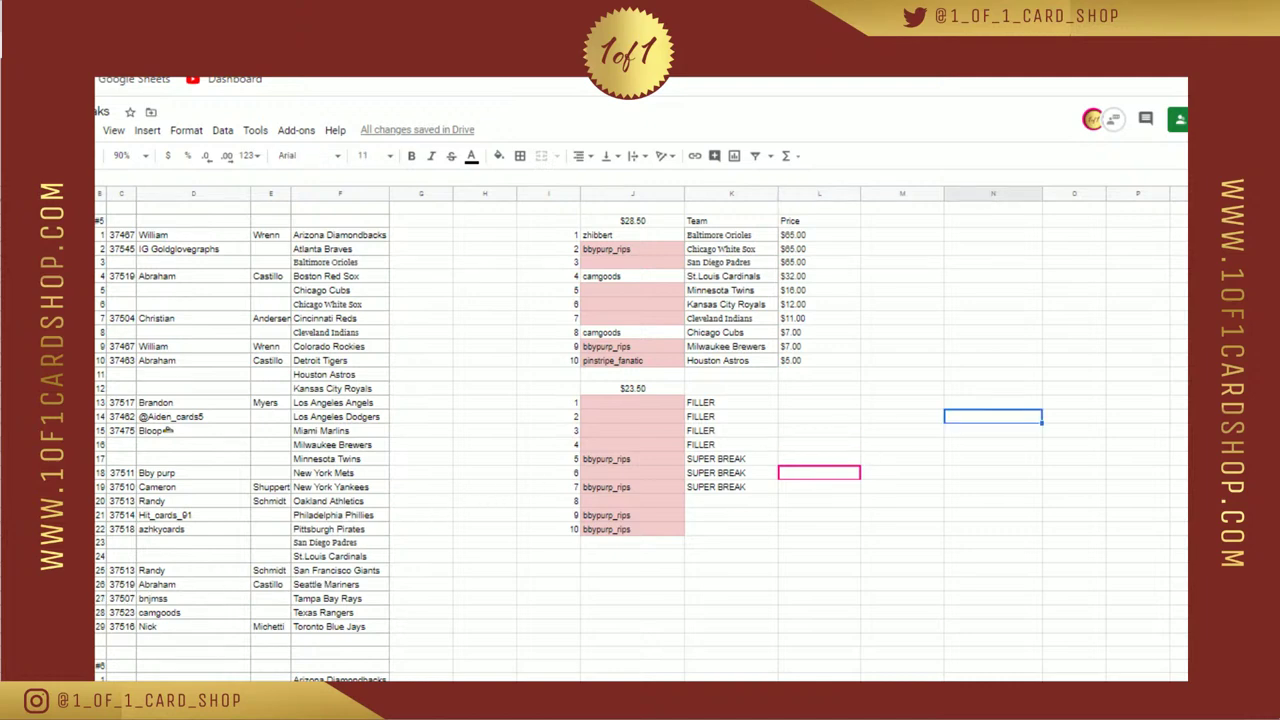
pyautogui.write('=SUM')
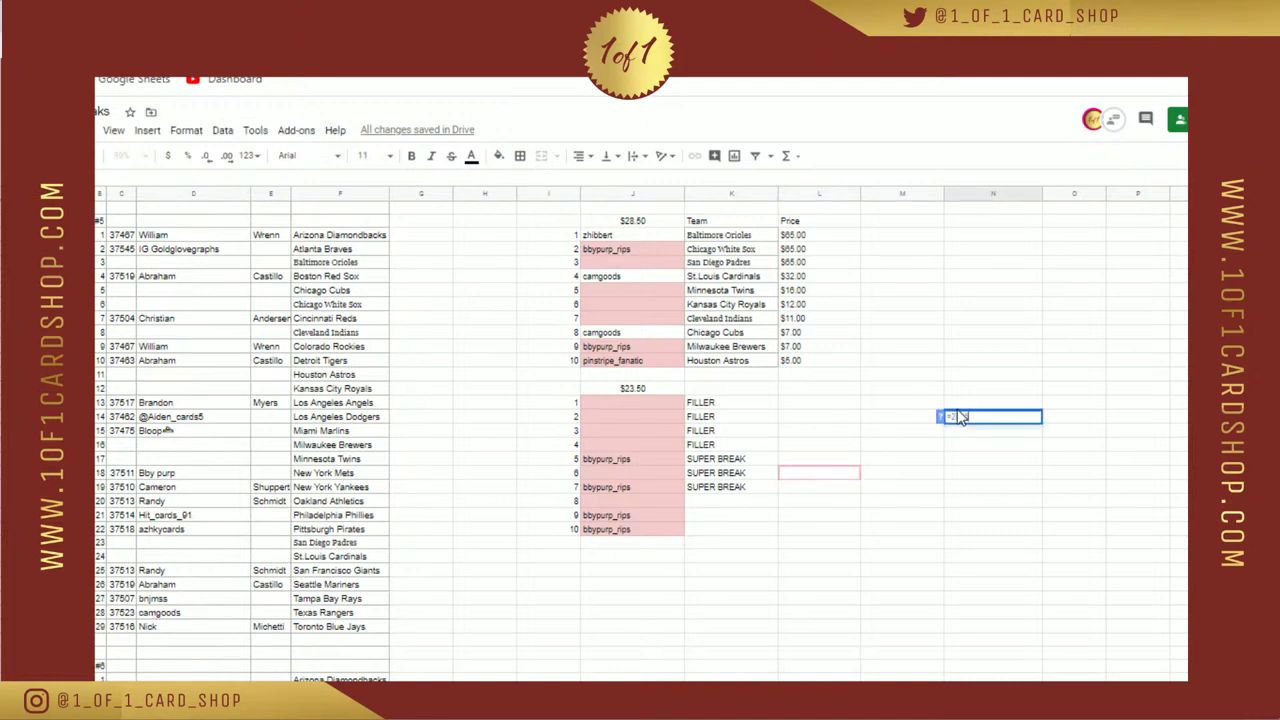
pyautogui.press('Return')
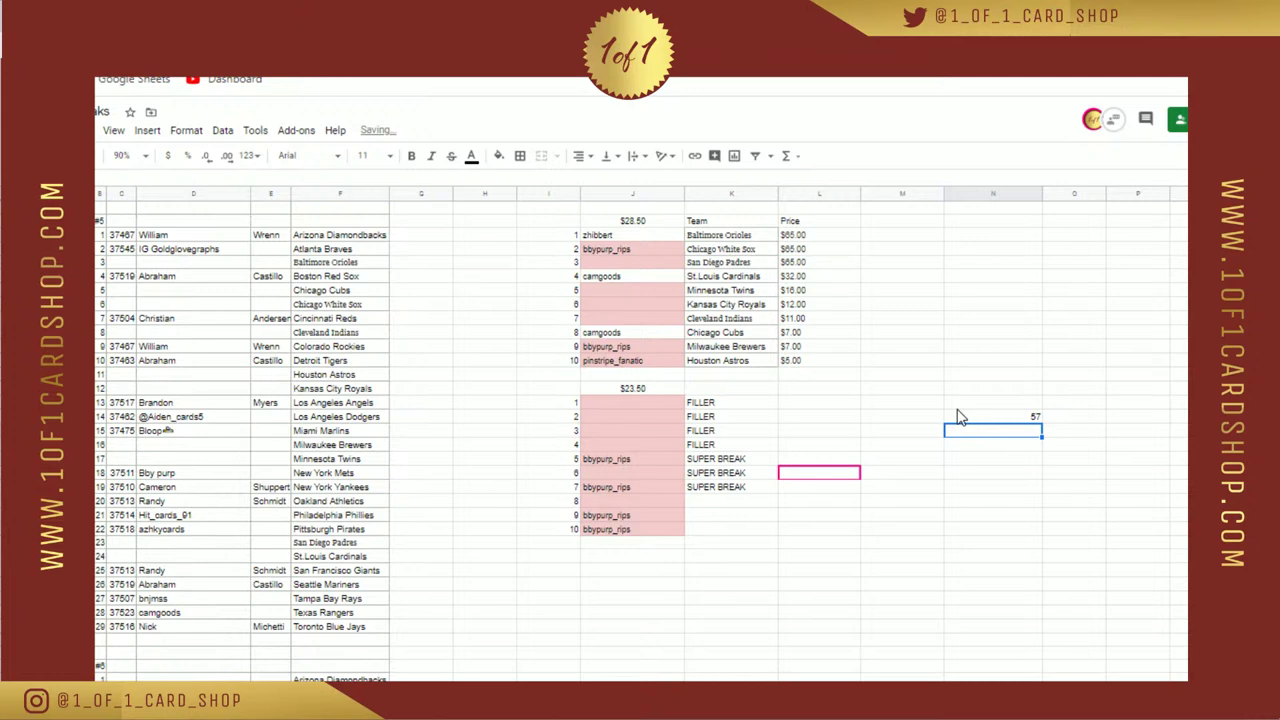
pyautogui.write('=23')
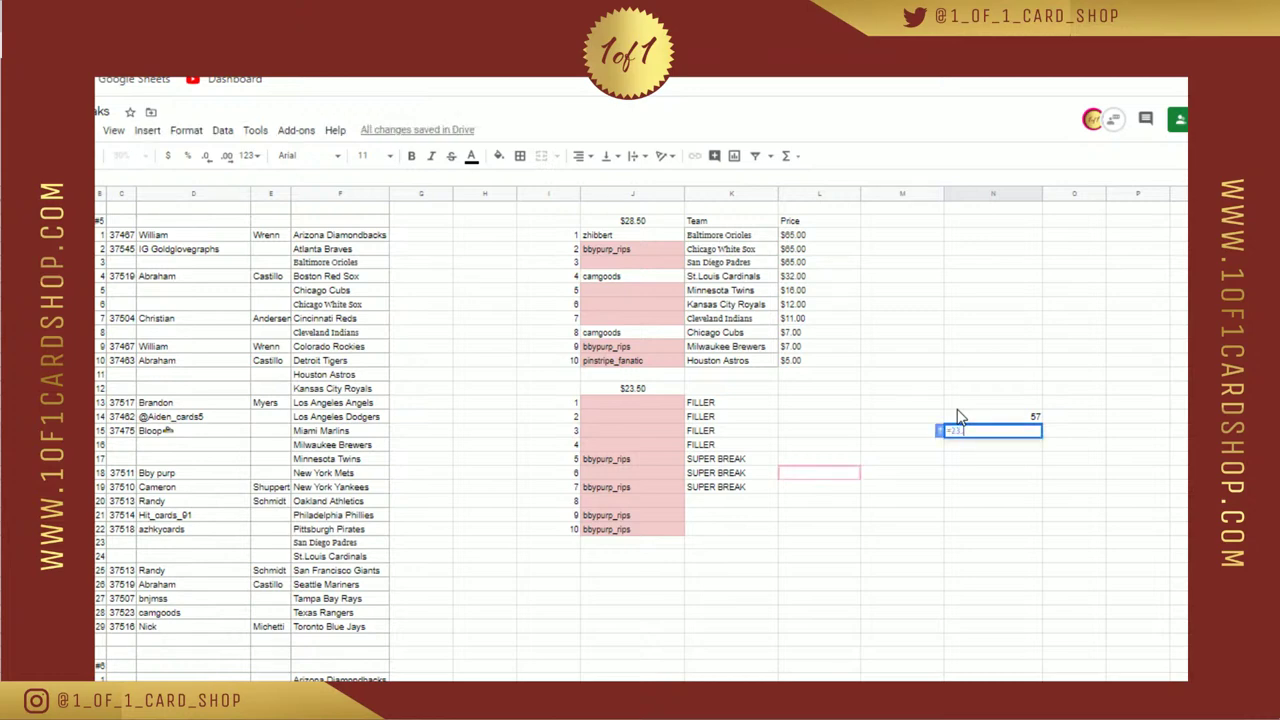
pyautogui.write('.5+4')
pyautogui.press('Return')
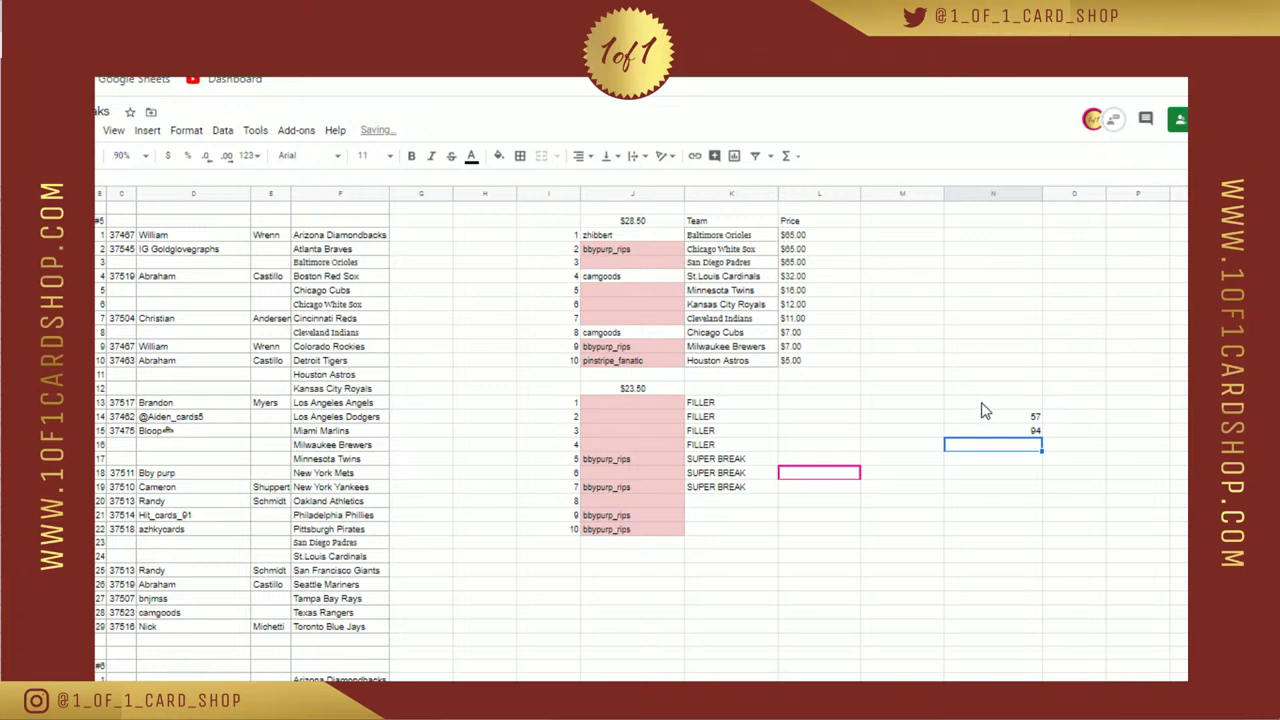
pyautogui.moveTo(986, 416); pyautogui.dragTo(988, 438)
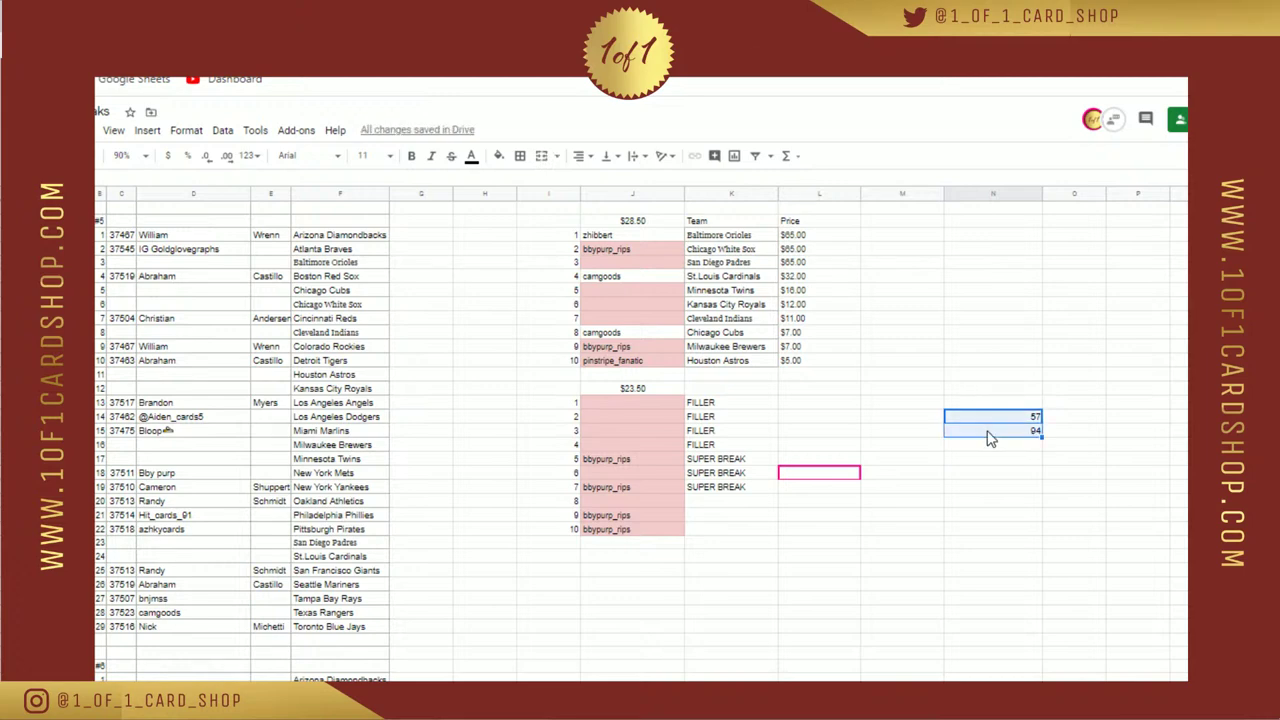
pyautogui.press('Delete')
pyautogui.click(990, 472)
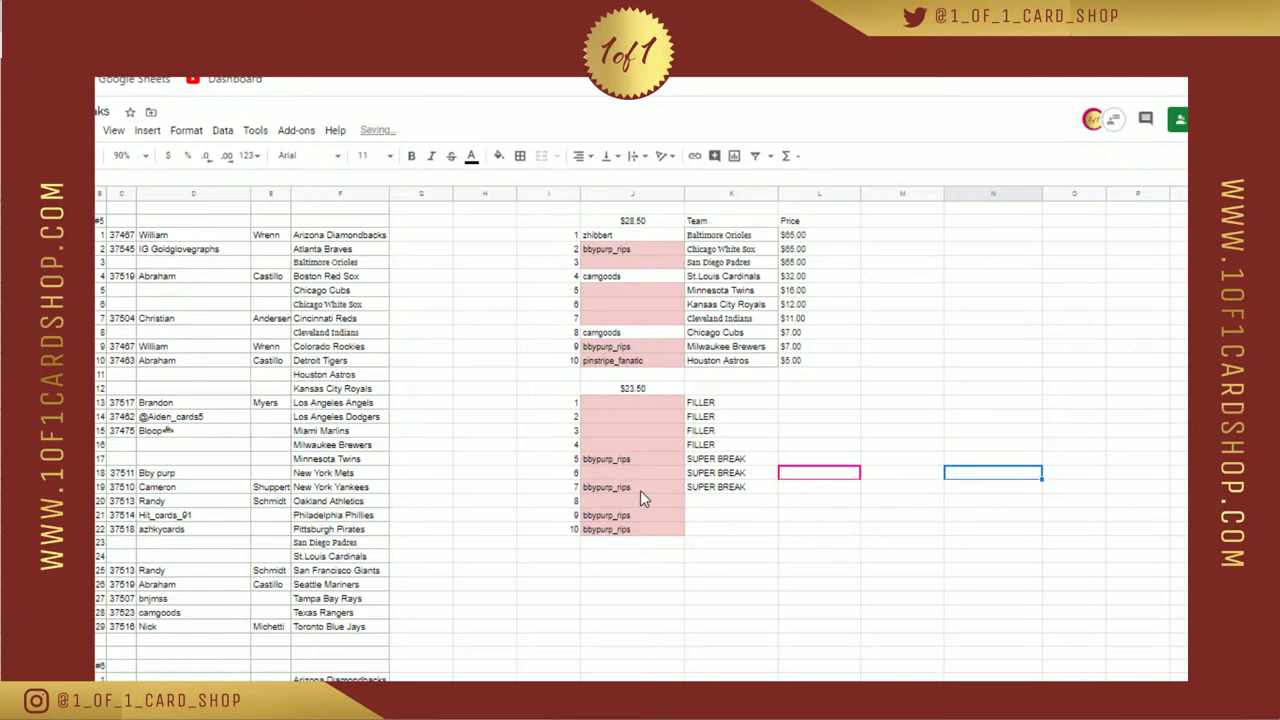
# Enter one buyer's username in spot 6 and another buyer's in spot 4
pyautogui.click(608, 472)
pyautogui.write('k')
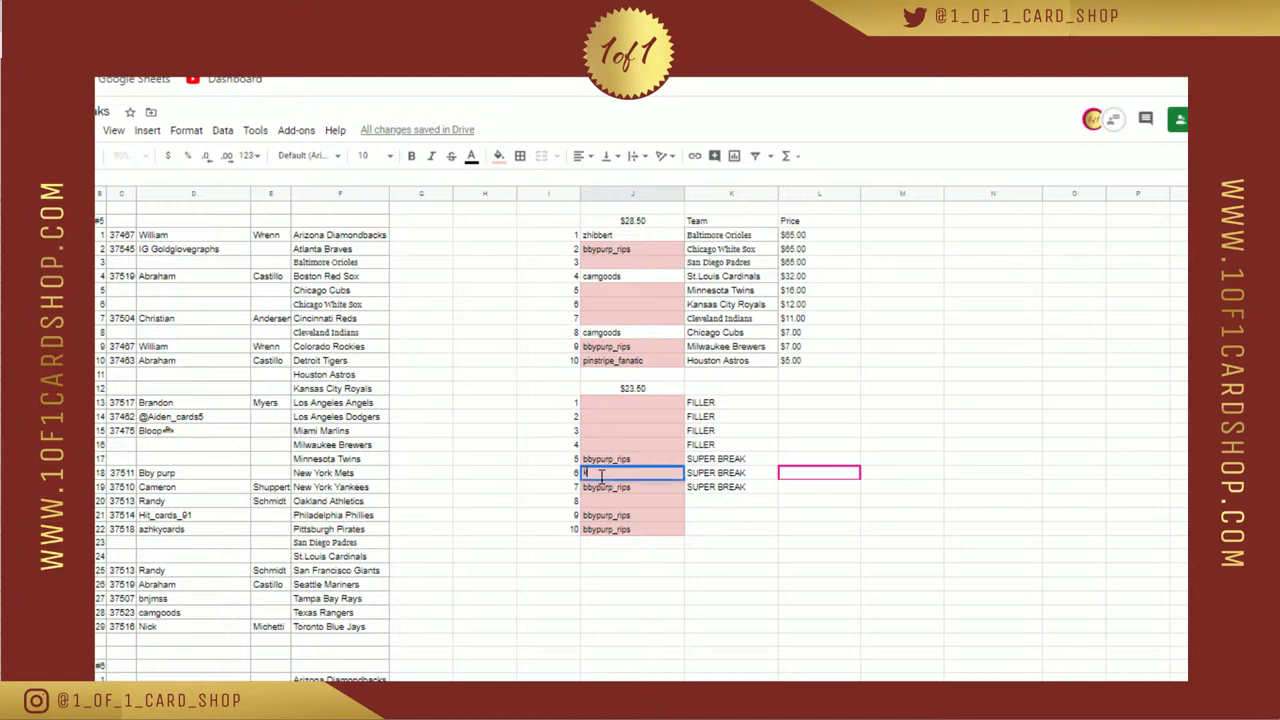
pyautogui.write('nu_tscards')
pyautogui.write('757')
pyautogui.press('Return')
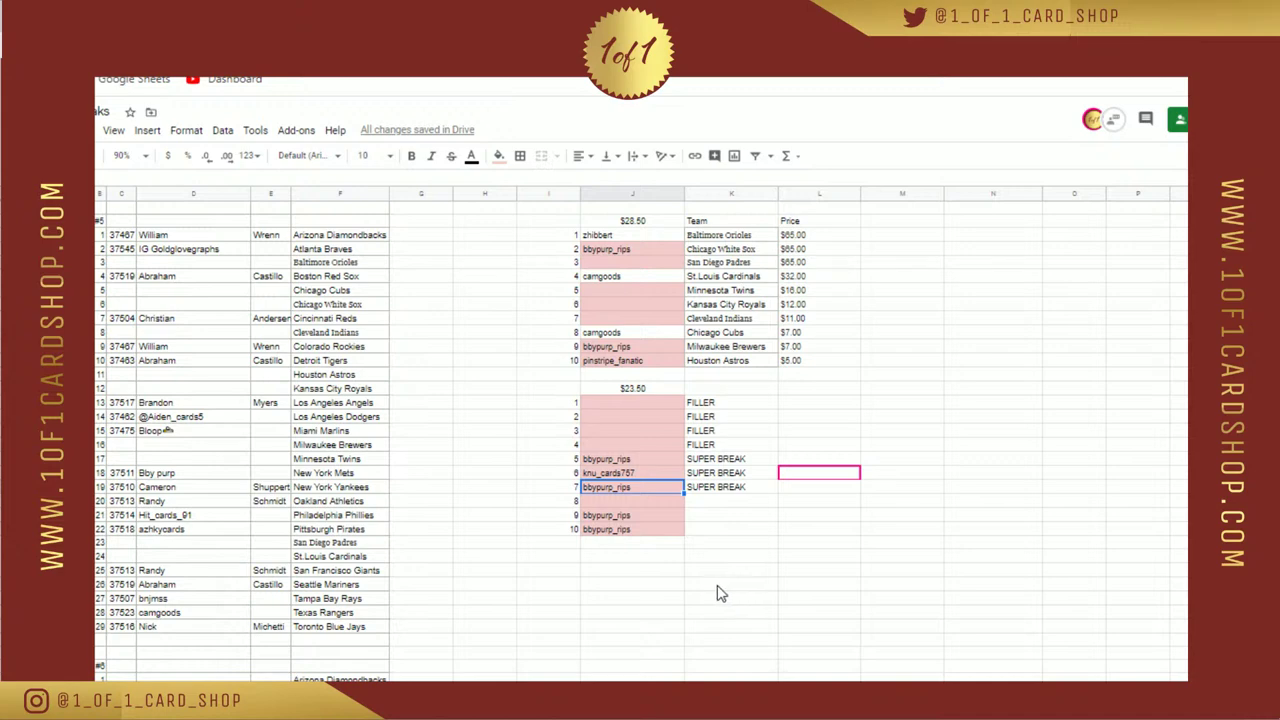
pyautogui.moveTo(660, 451); pyautogui.dragTo(680, 537)
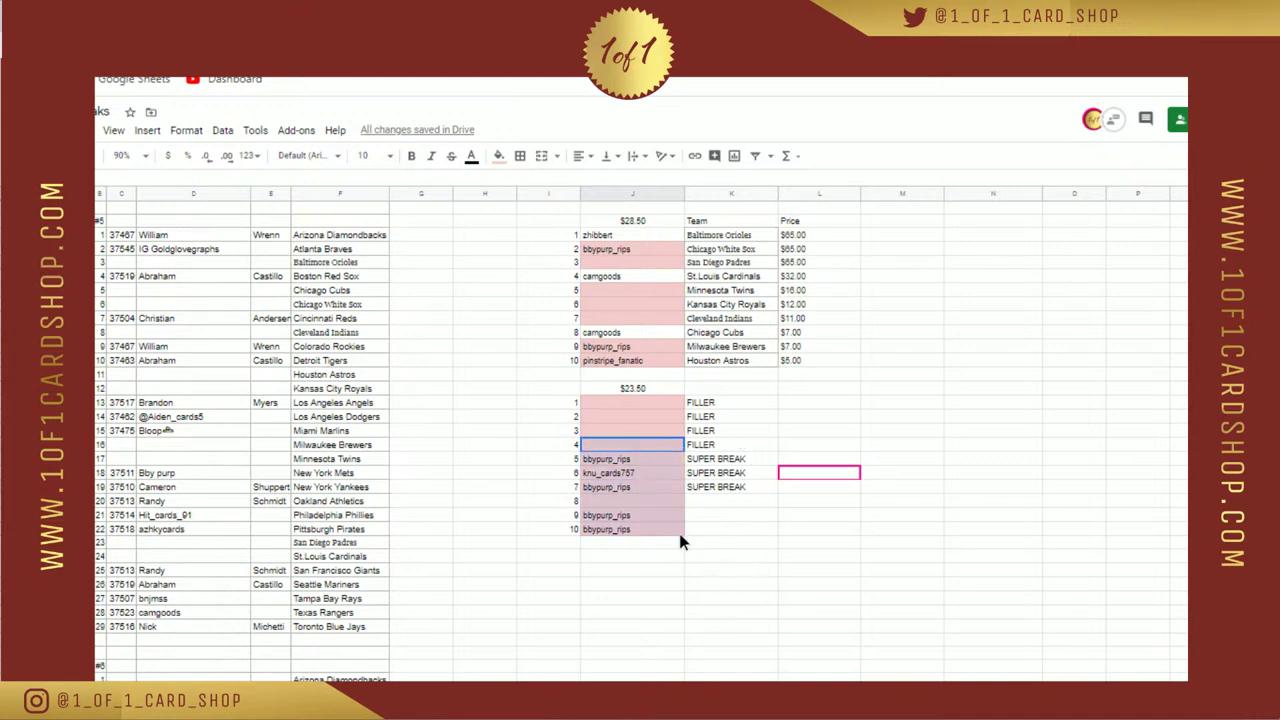
pyautogui.click(797, 548)
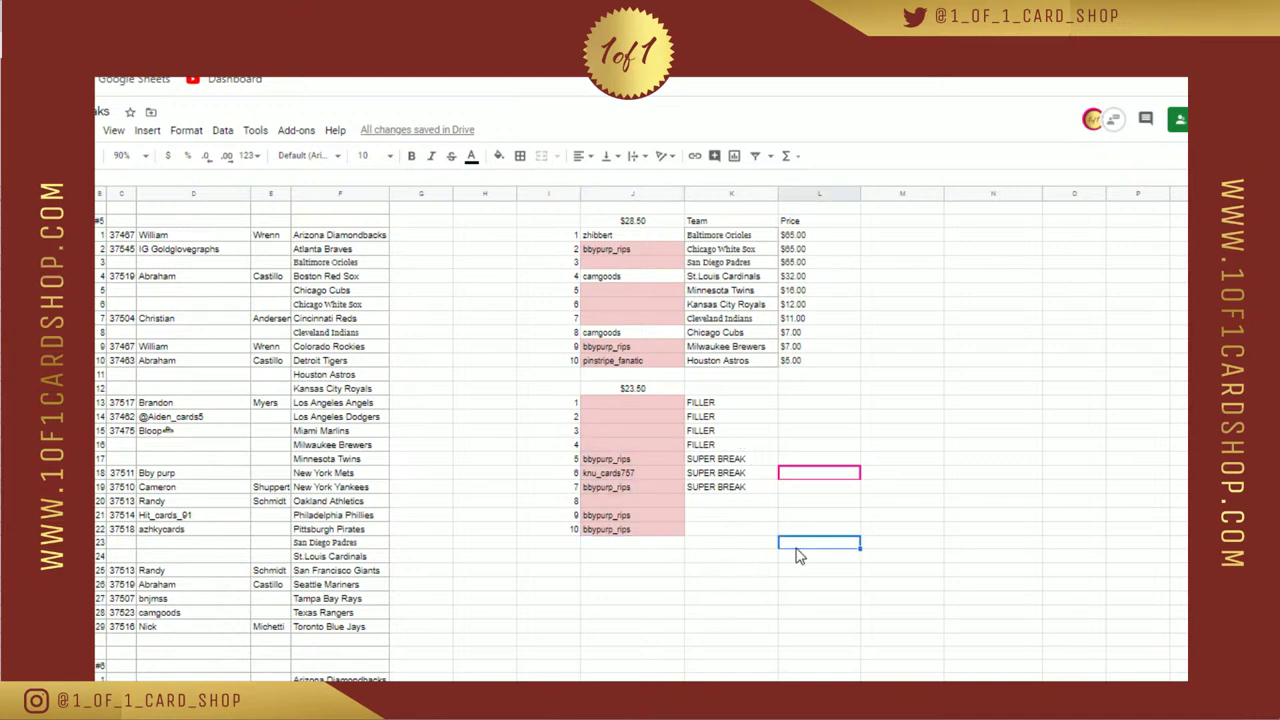
pyautogui.click(598, 443)
pyautogui.write('leftycal')
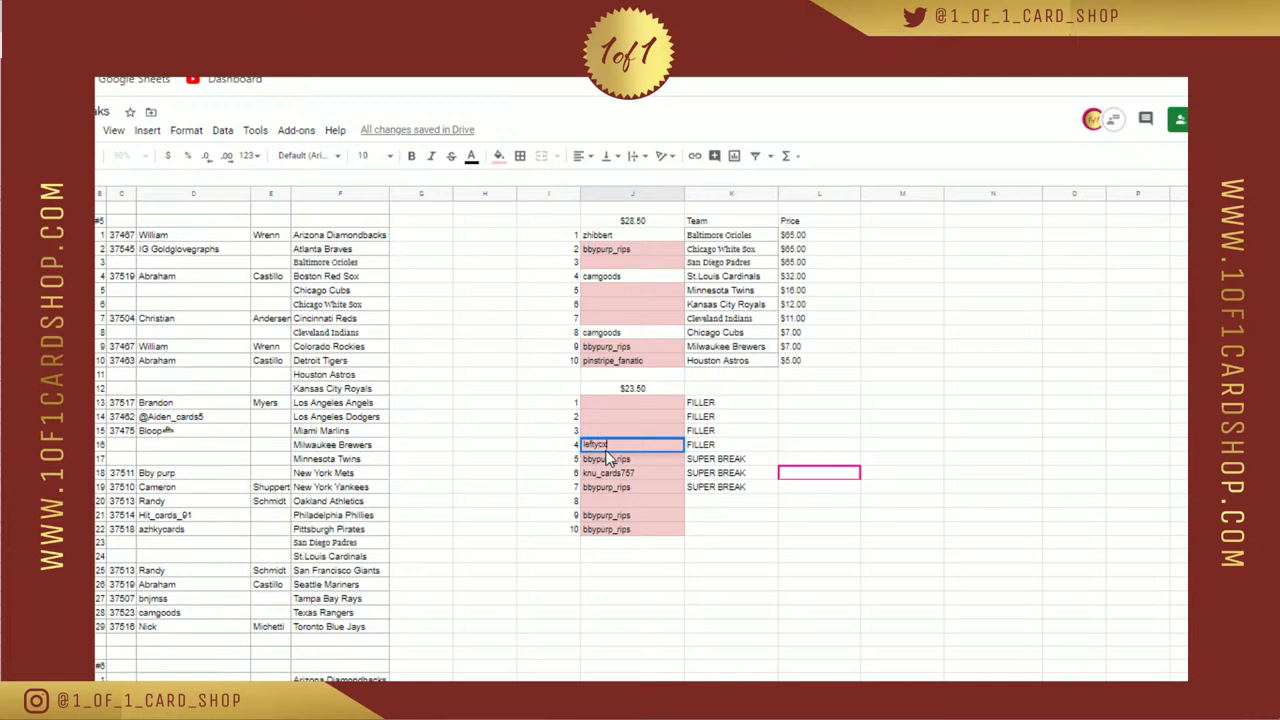
pyautogui.write('i')
pyautogui.write('rds')
pyautogui.press('Return')
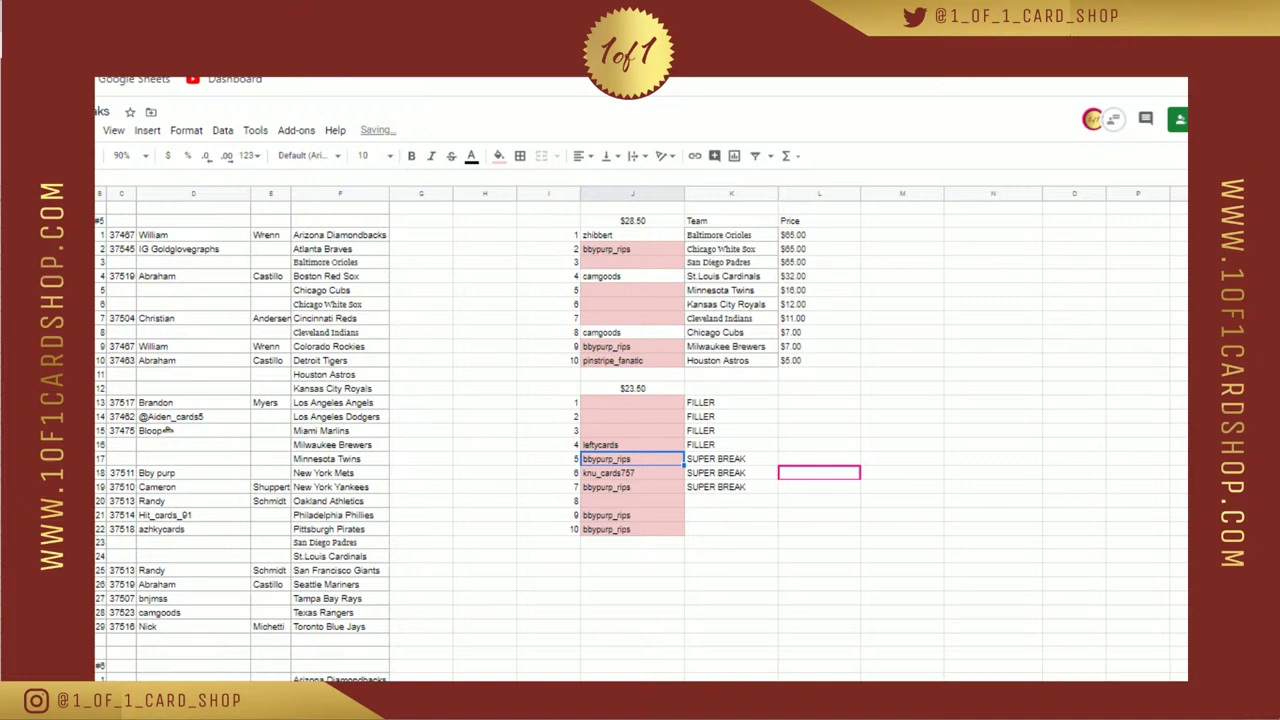
# Review spot 4, the SUPER BREAK team cells and the $23.50 break buyer column
pyautogui.click(606, 448)
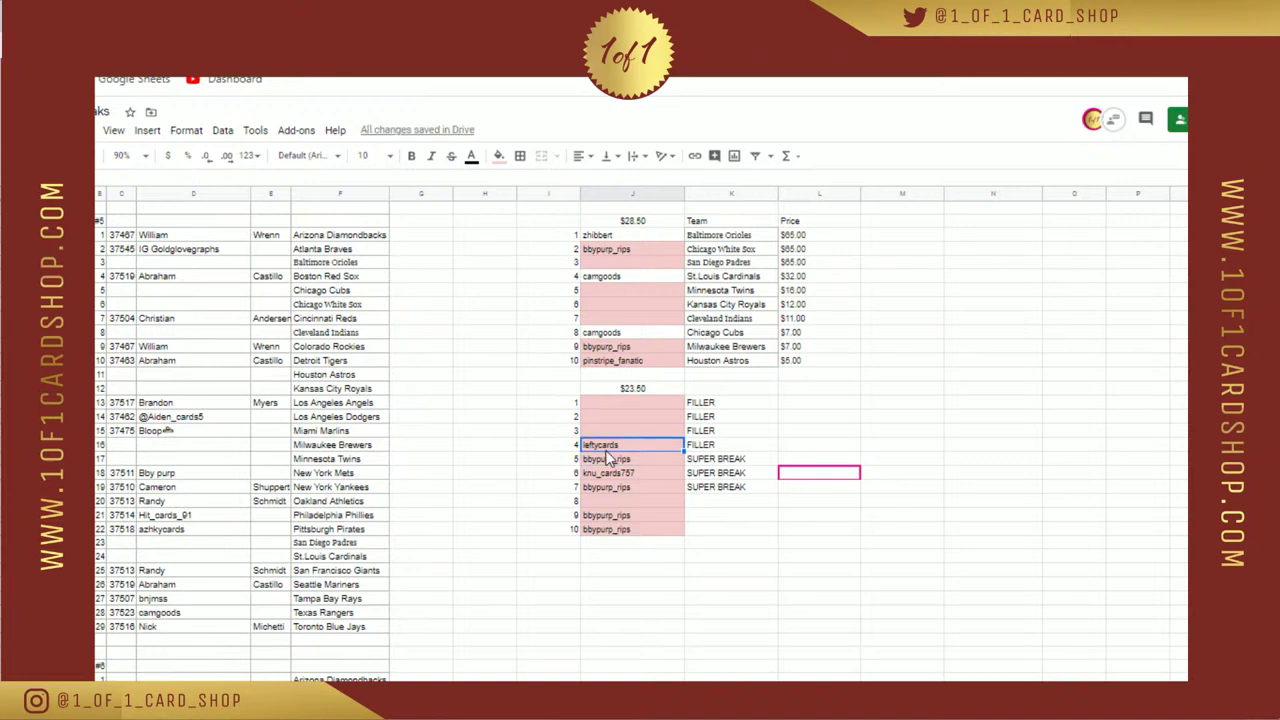
pyautogui.moveTo(713, 469); pyautogui.dragTo(728, 492)
pyautogui.click(728, 490)
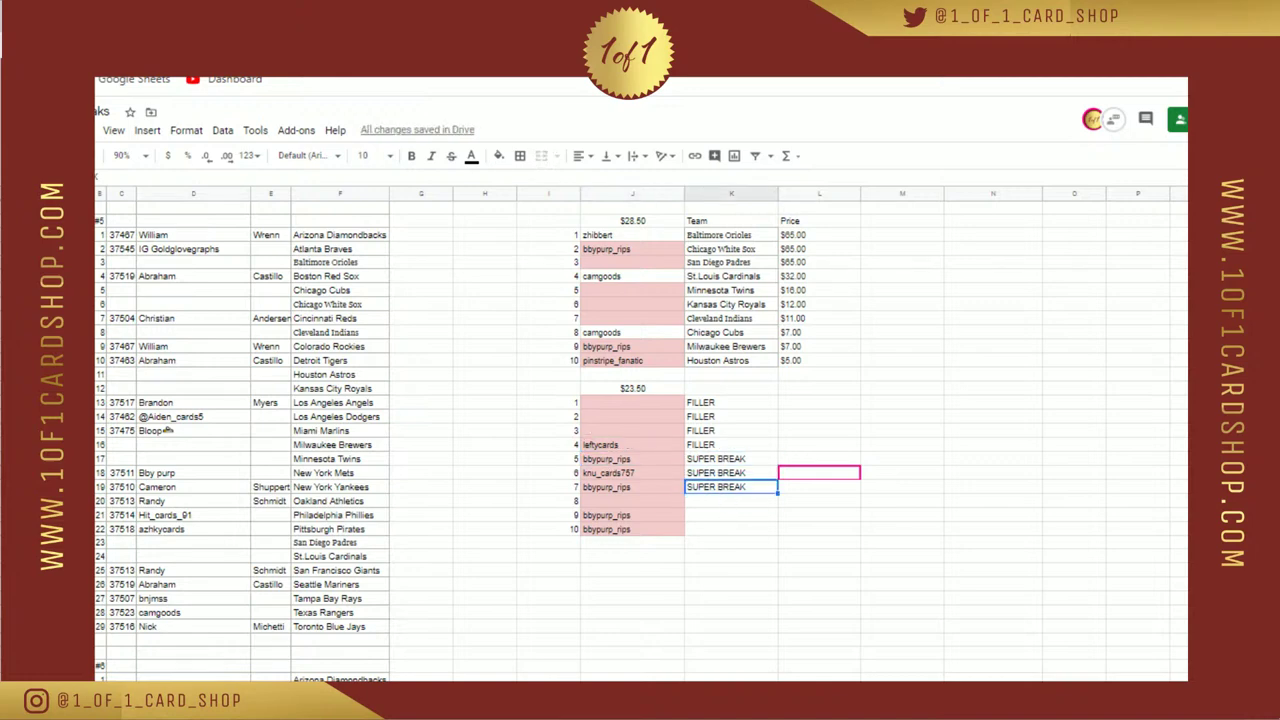
pyautogui.moveTo(630, 412); pyautogui.dragTo(671, 557)
pyautogui.click(666, 541)
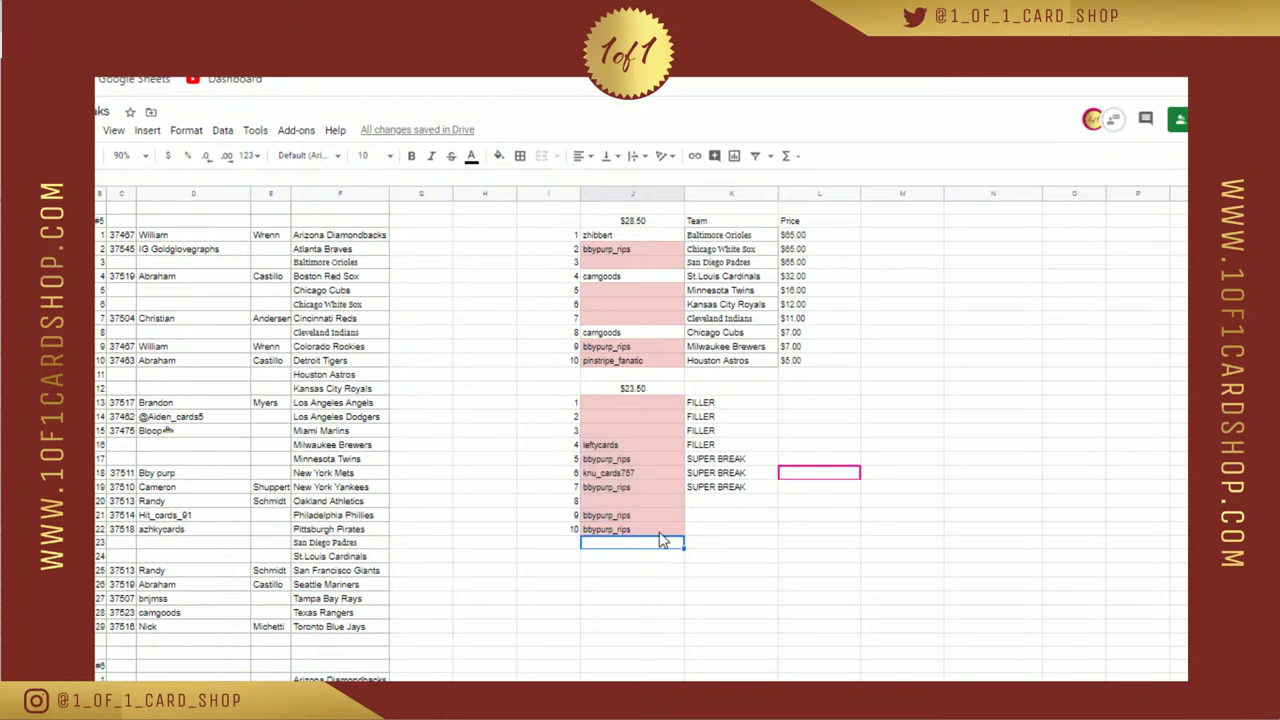
pyautogui.moveTo(643, 410); pyautogui.dragTo(717, 563)
pyautogui.click(762, 569)
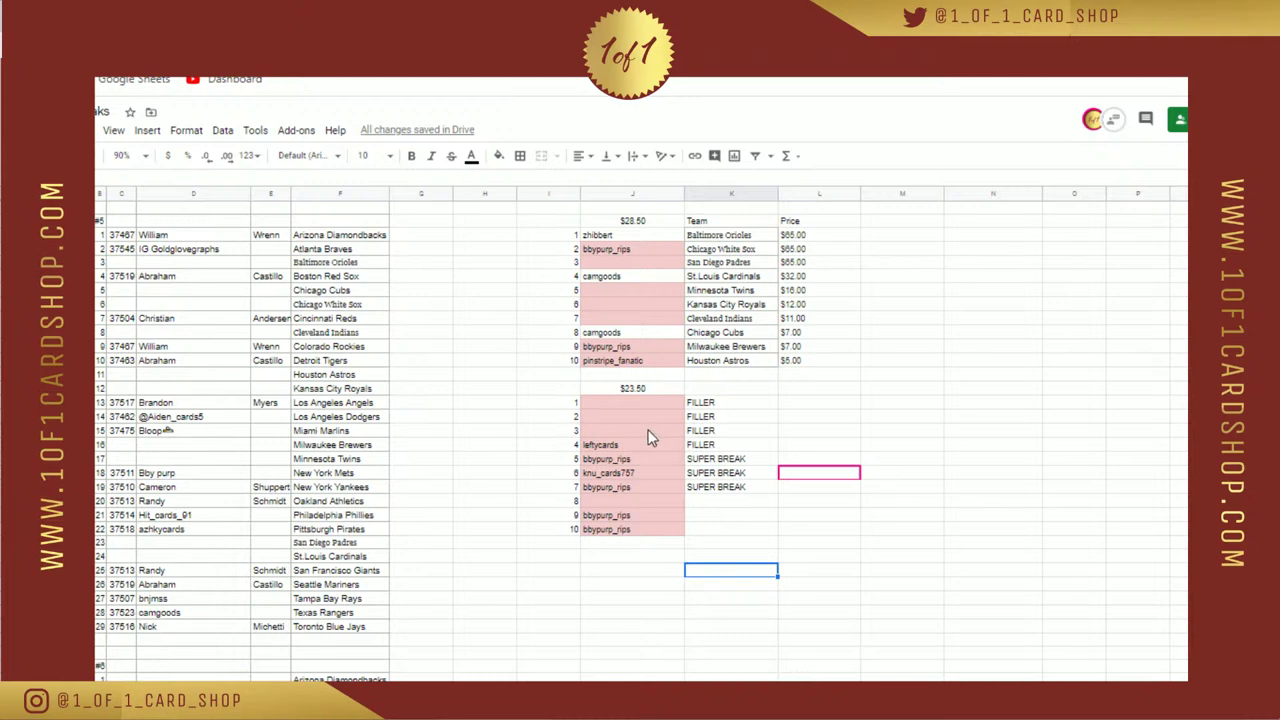
# Copy the 1–10 spot numbering of the $23.50 break into the rows below as a new block
pyautogui.moveTo(562, 249); pyautogui.dragTo(765, 364)
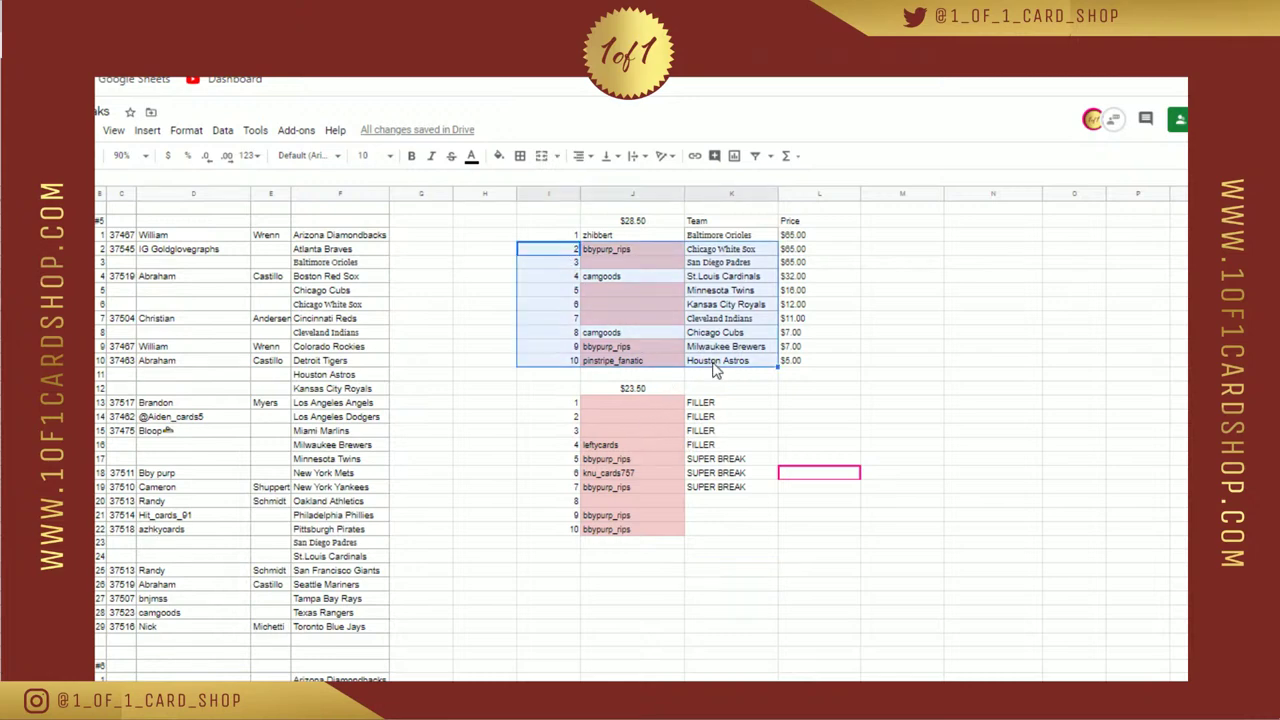
pyautogui.click(771, 431)
pyautogui.moveTo(548, 388); pyautogui.dragTo(849, 551)
pyautogui.click(830, 573)
pyautogui.moveTo(644, 408); pyautogui.dragTo(673, 527)
pyautogui.click(670, 570)
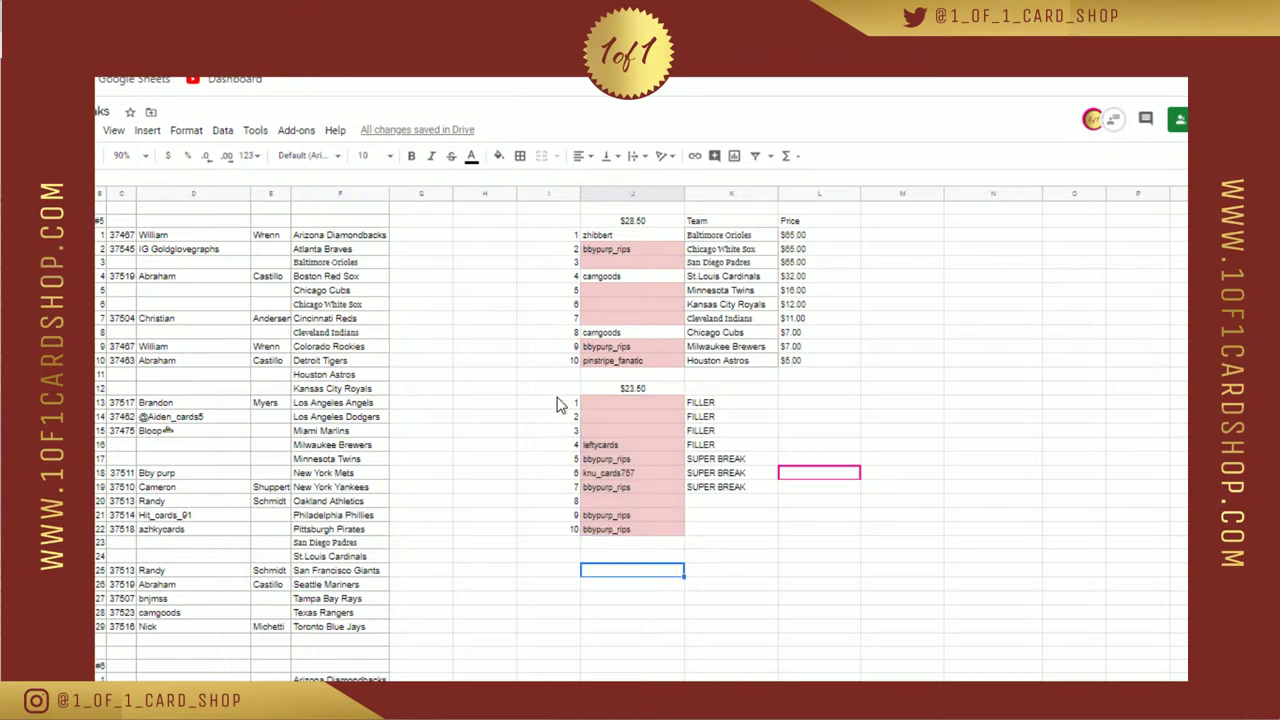
pyautogui.moveTo(560, 392); pyautogui.dragTo(575, 540)
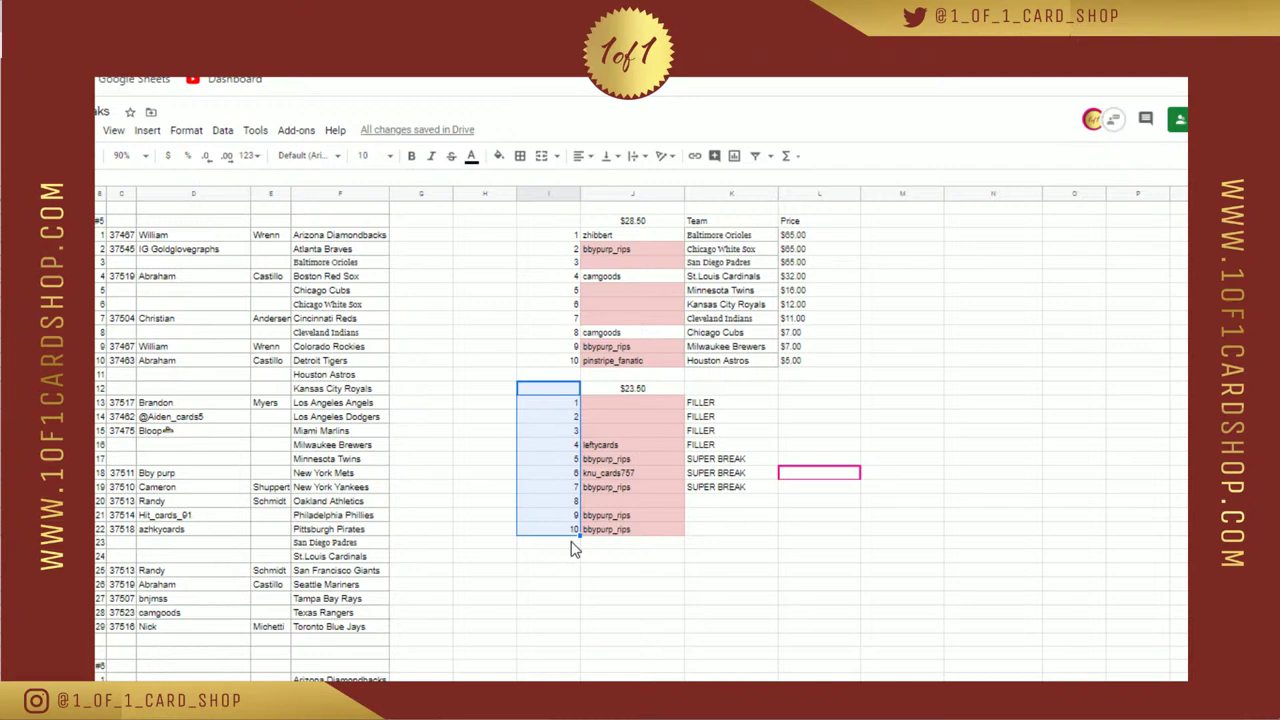
pyautogui.hotkey('ctrl', 'c')
pyautogui.click(560, 557)
pyautogui.hotkey('ctrl', 'v')
# Set the new block's price to 9.50, centred and formatted as dollars
pyautogui.click(609, 556)
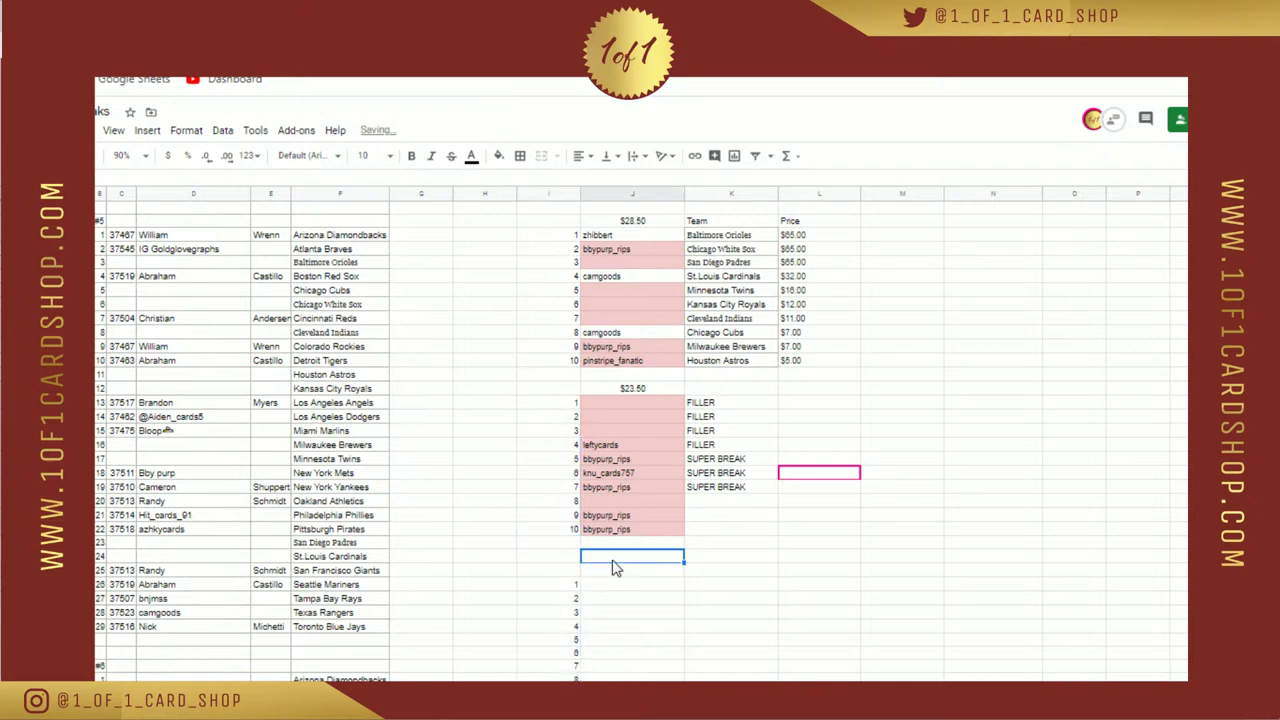
pyautogui.press('Down')
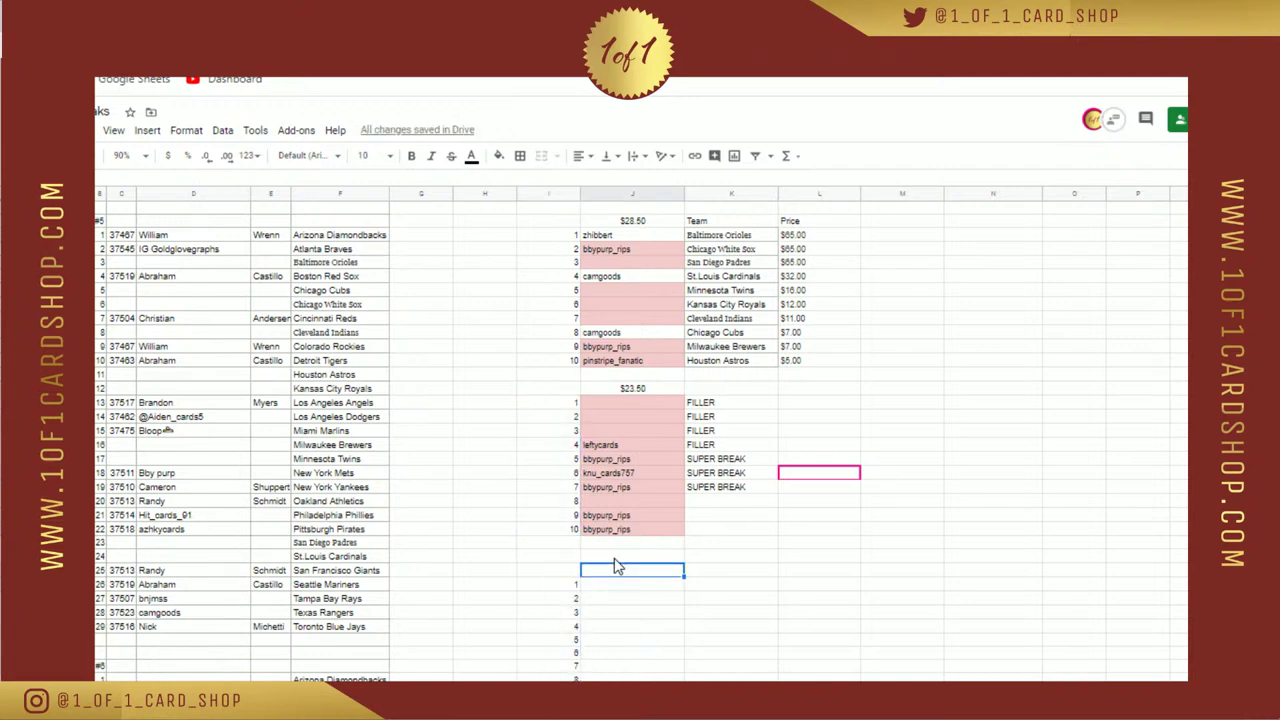
pyautogui.write('=23.')
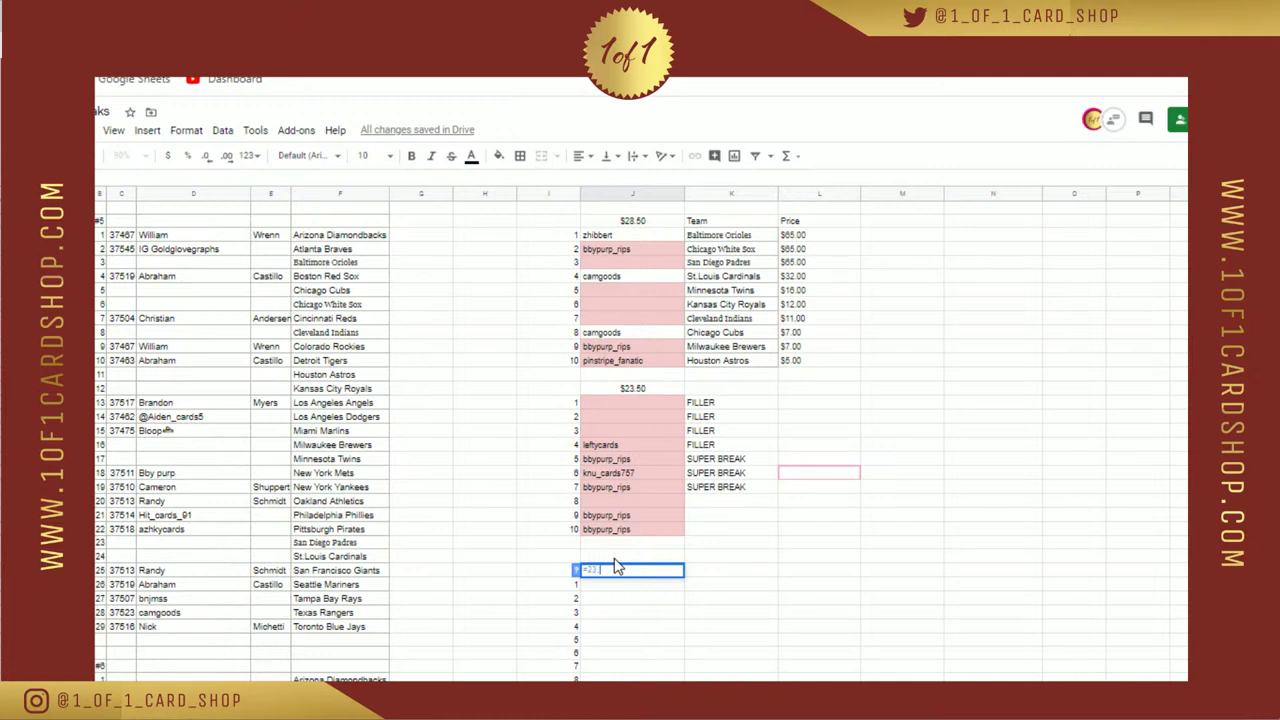
pyautogui.write('5*4')
pyautogui.press('Return')
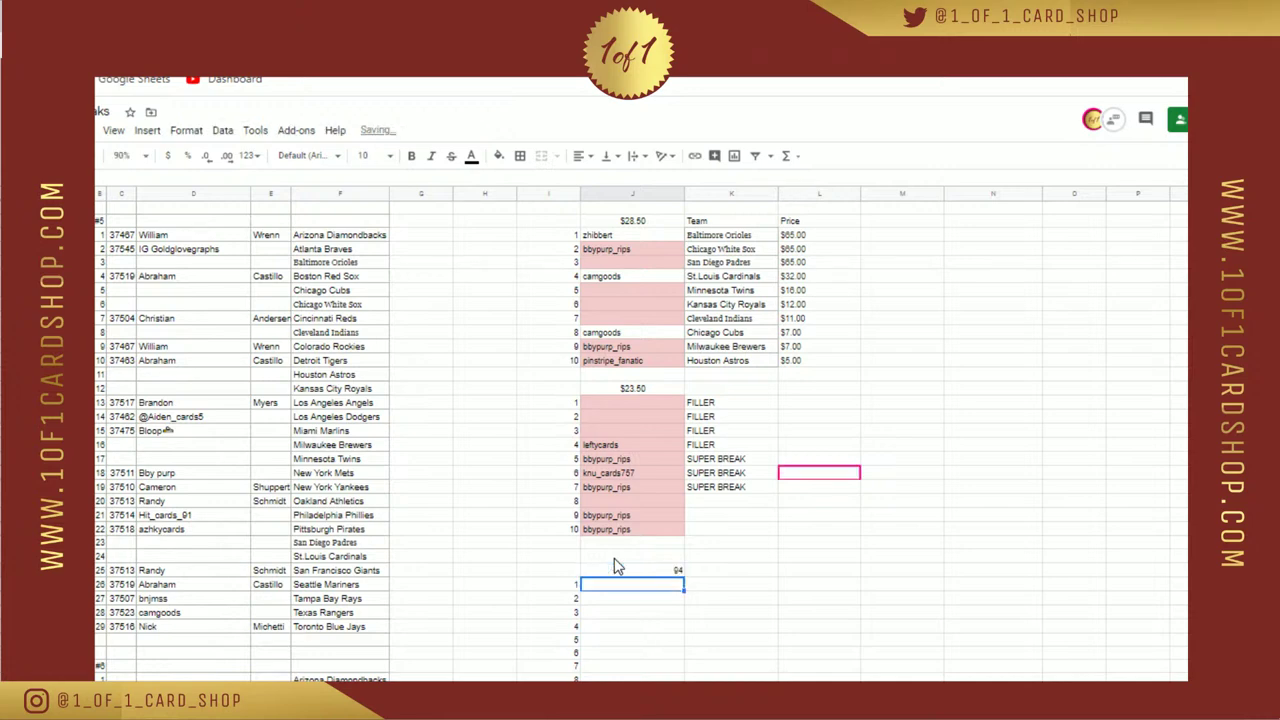
pyautogui.write('9.50')
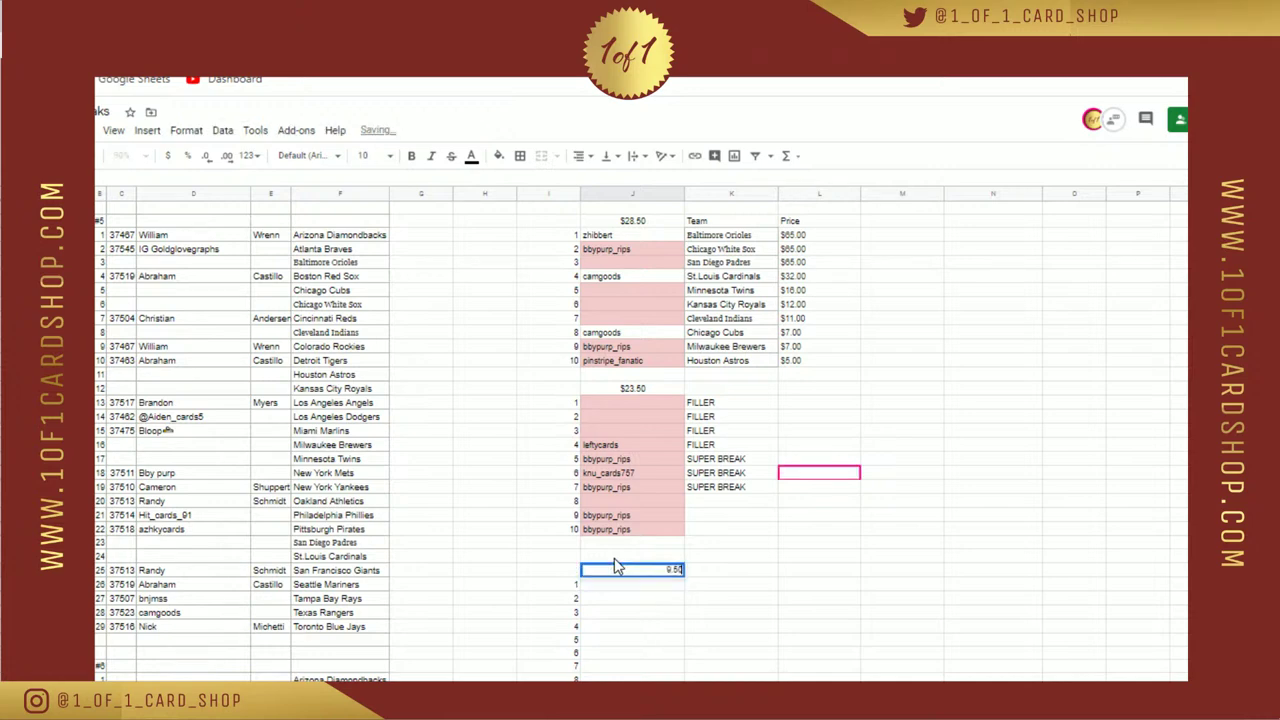
pyautogui.press('Return')
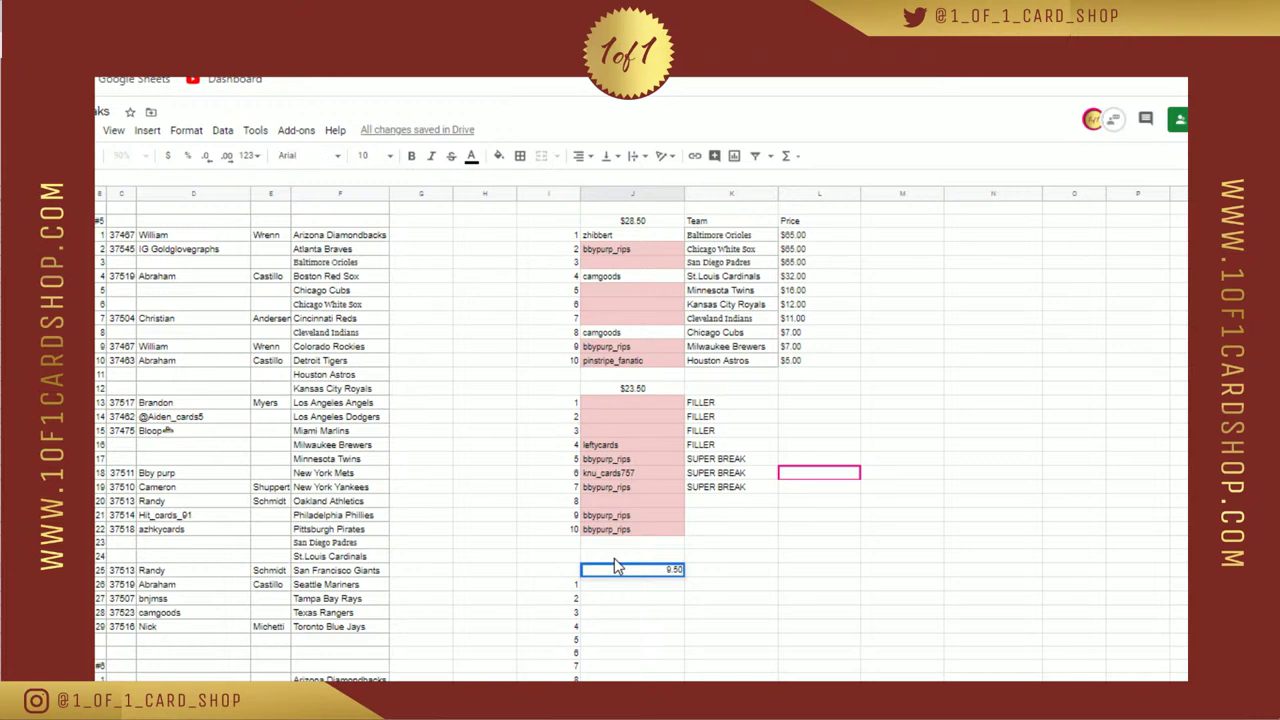
pyautogui.click(640, 570)
pyautogui.click(578, 155)
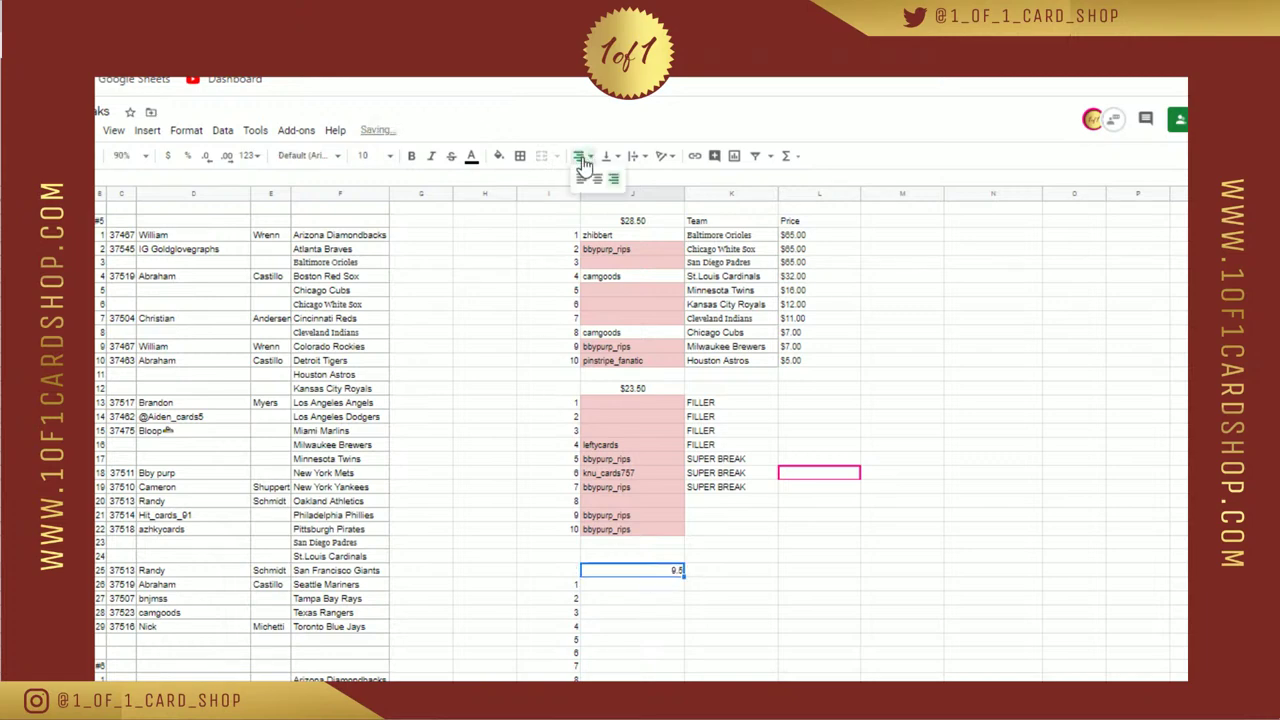
pyautogui.click(592, 180)
pyautogui.click(168, 157)
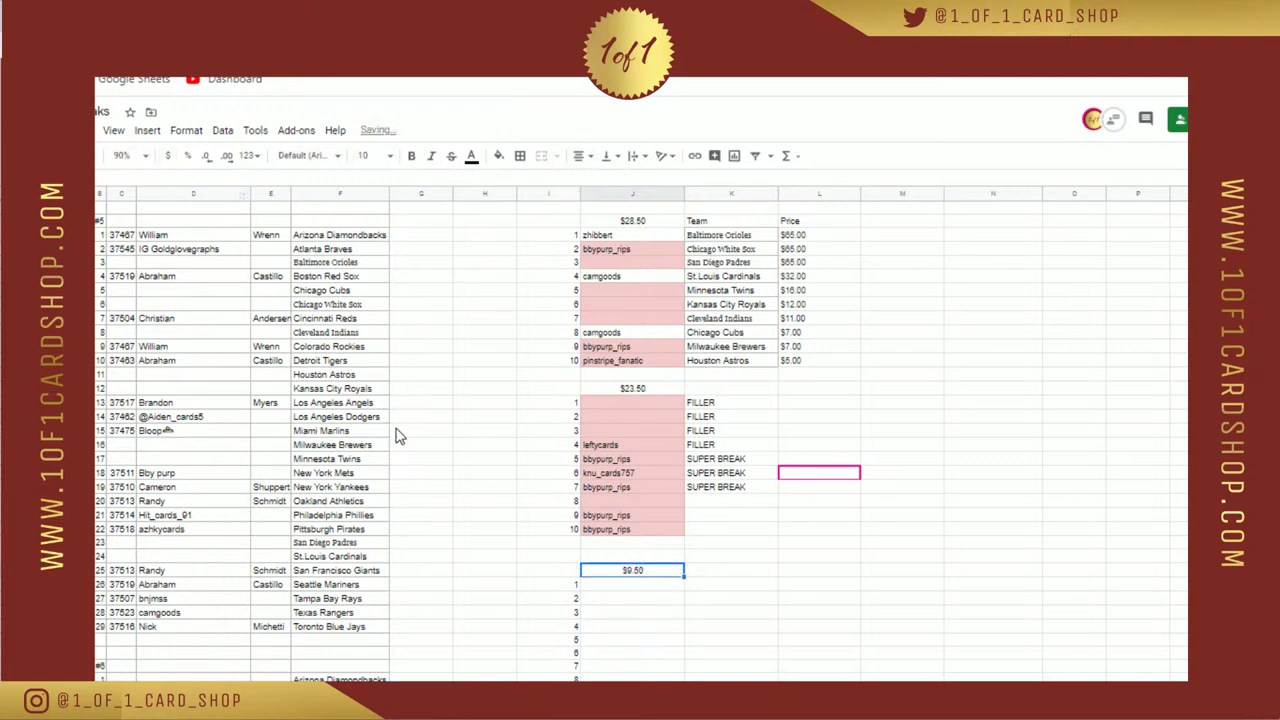
pyautogui.click(450, 488)
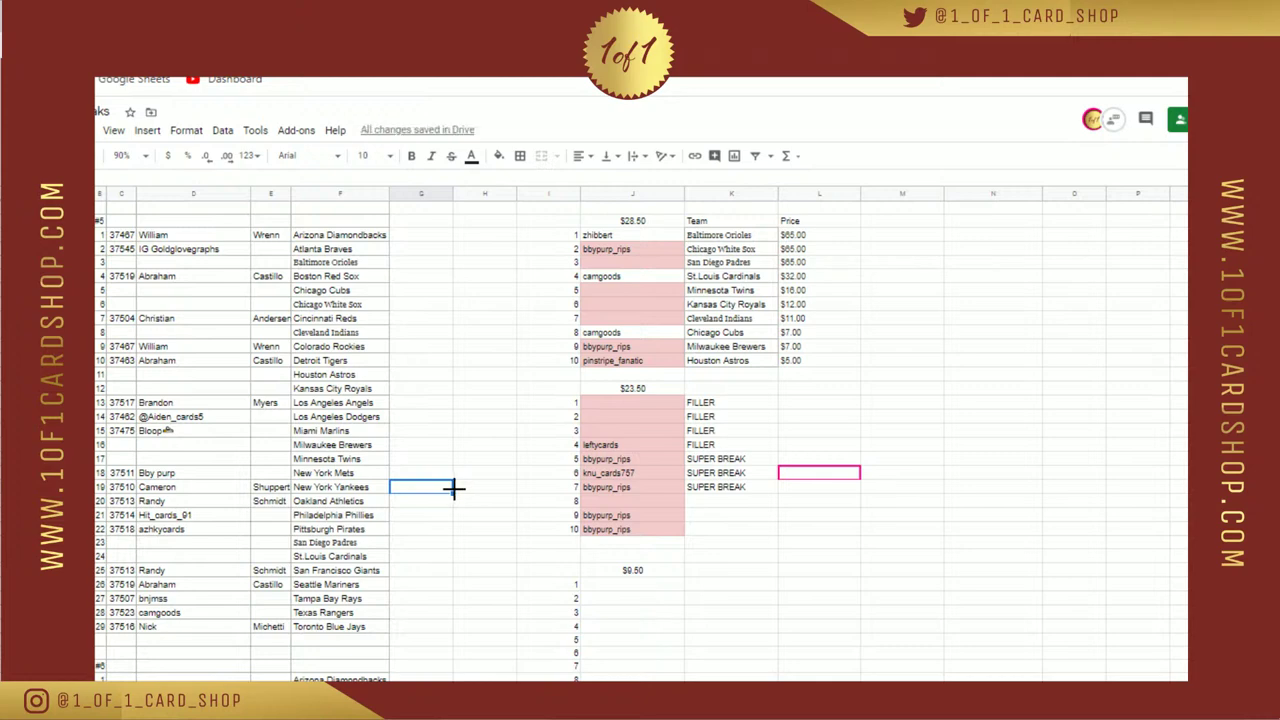
# Shade spots 1–10 of the $9.50 break light orange
pyautogui.scroll(-3, 530, 475)
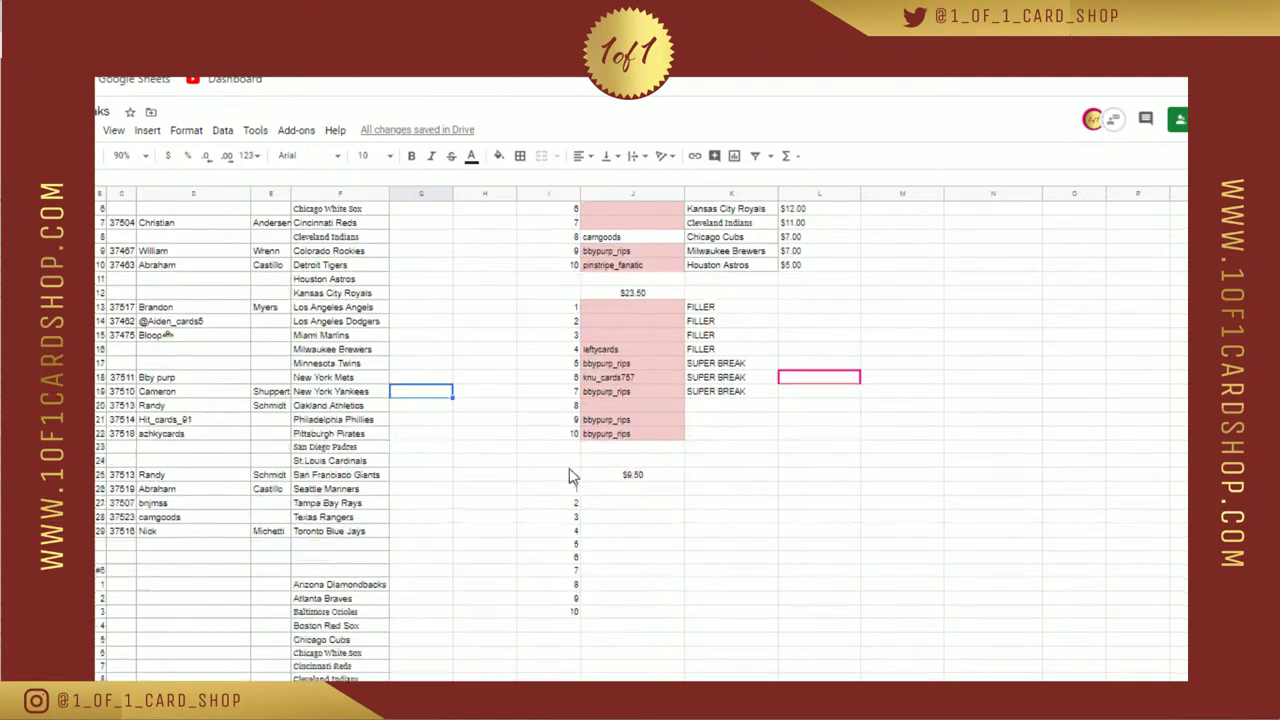
pyautogui.moveTo(611, 488); pyautogui.dragTo(618, 612)
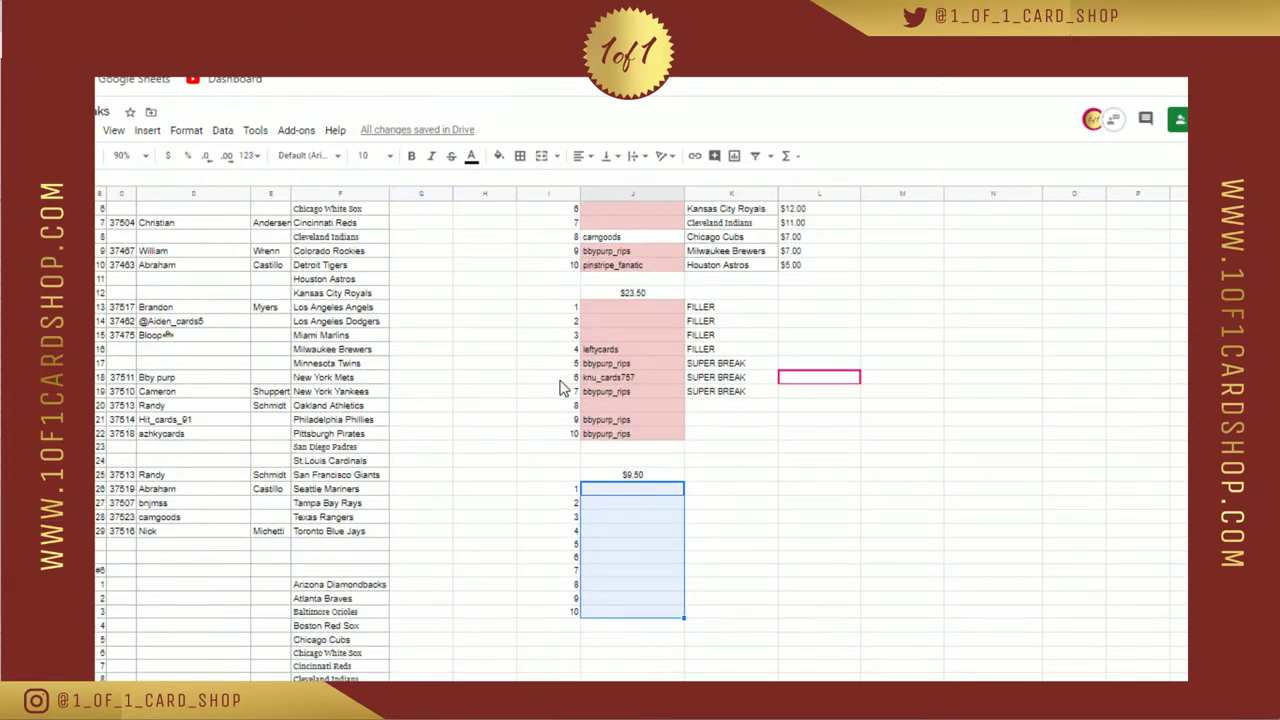
pyautogui.click(500, 157)
pyautogui.click(526, 241)
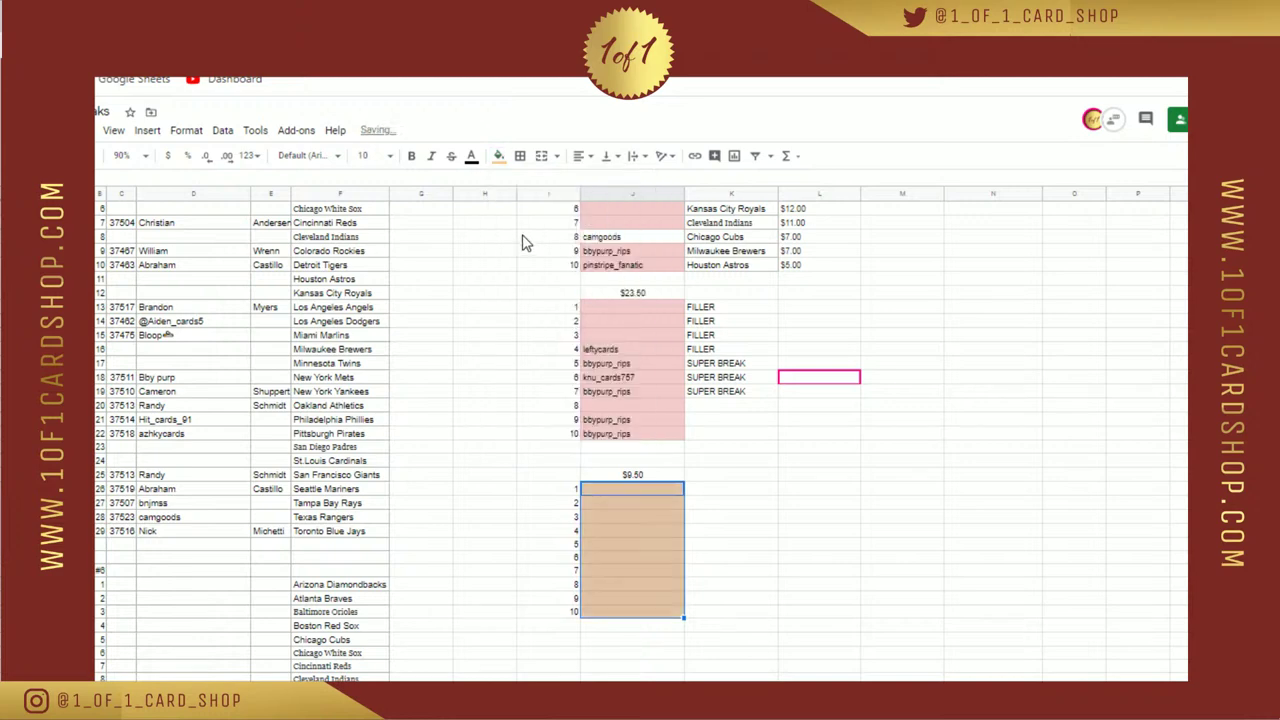
# Put a W beside spot 1 of the $9.50 break
pyautogui.click(720, 490)
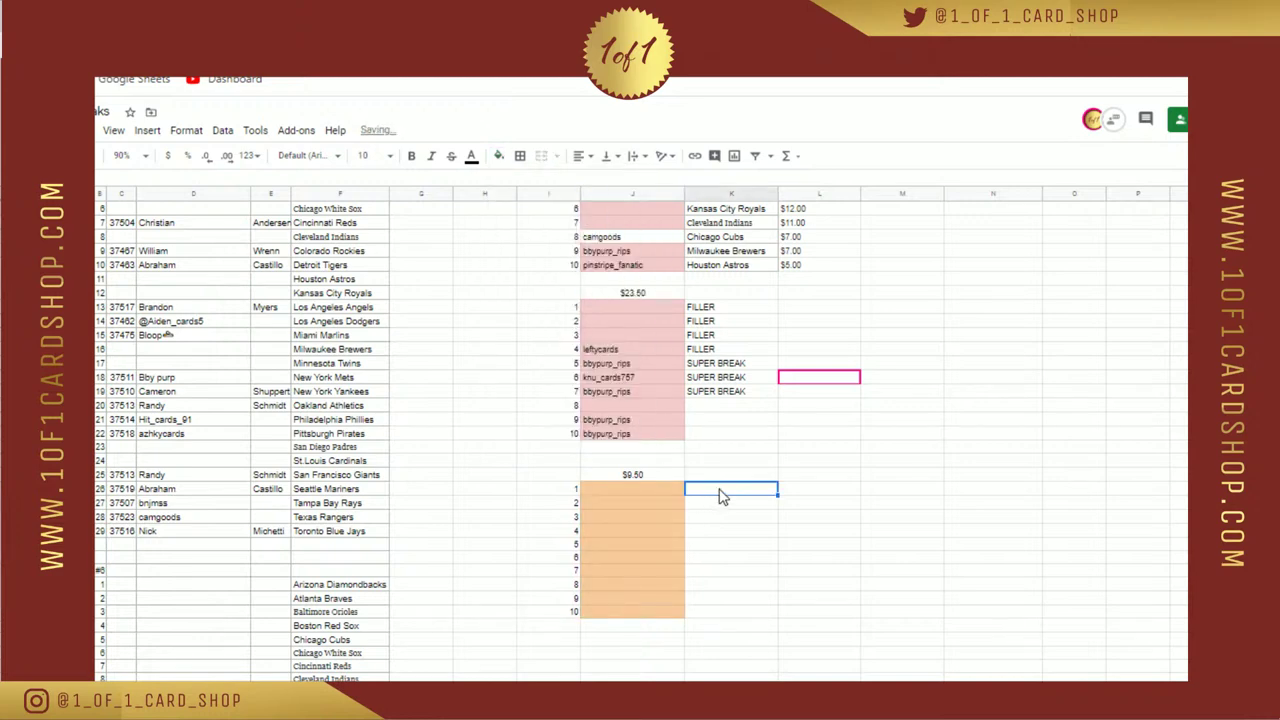
pyautogui.write('W')
pyautogui.press('Return')
# Put a W beside spots 2, 3 and 4 of the $9.50 break
pyautogui.write('W')
pyautogui.press('Return')
pyautogui.write('W')
pyautogui.press('Return')
pyautogui.write('W')
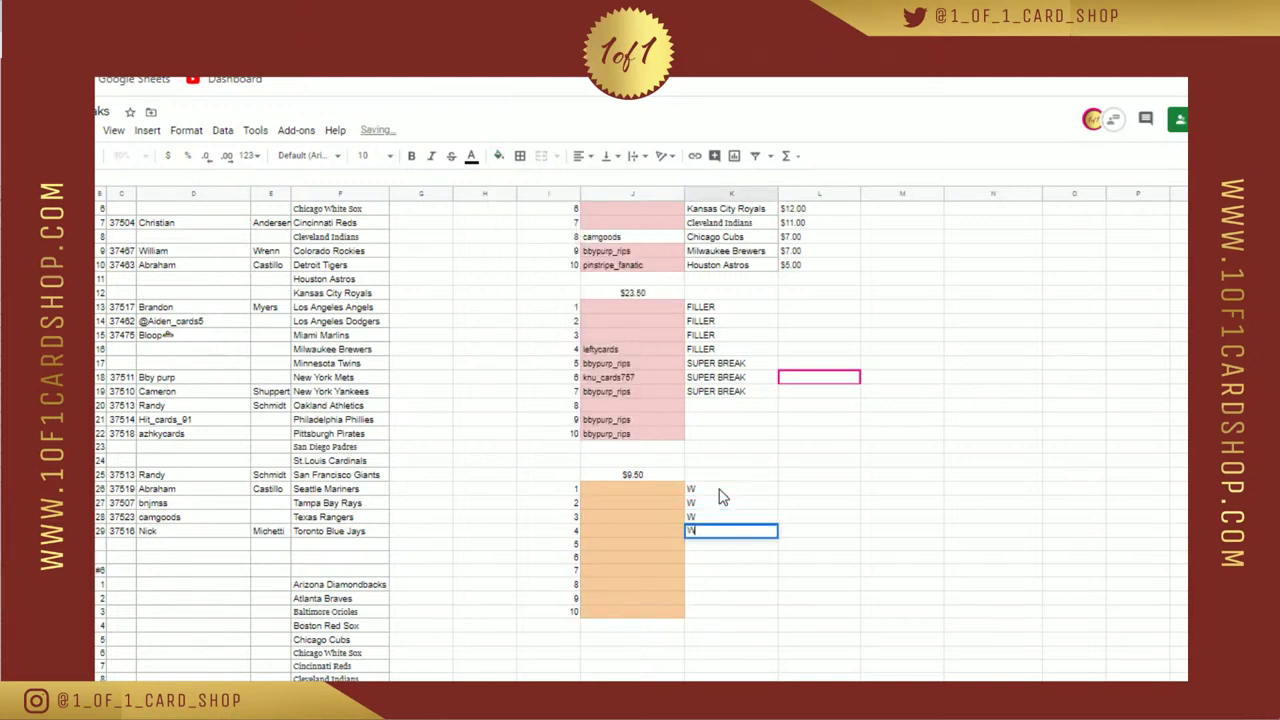
pyautogui.click(755, 490)
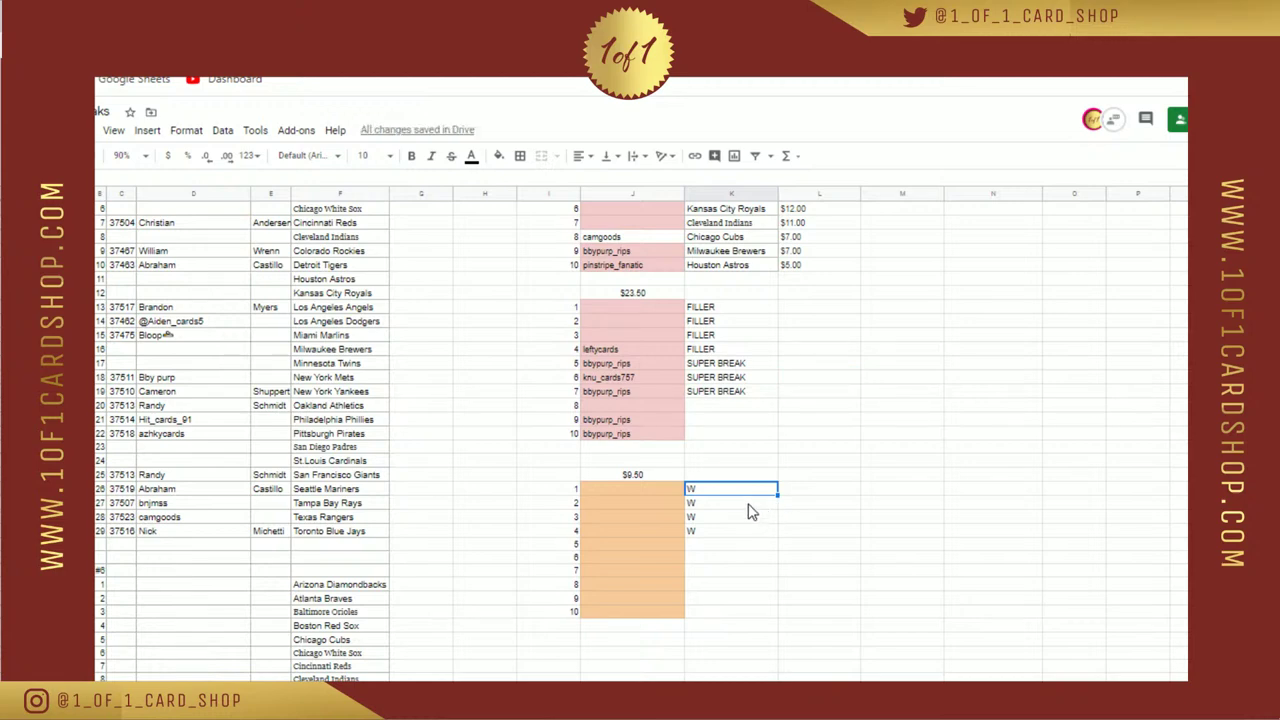
pyautogui.moveTo(642, 535); pyautogui.dragTo(756, 624)
pyautogui.click(756, 624)
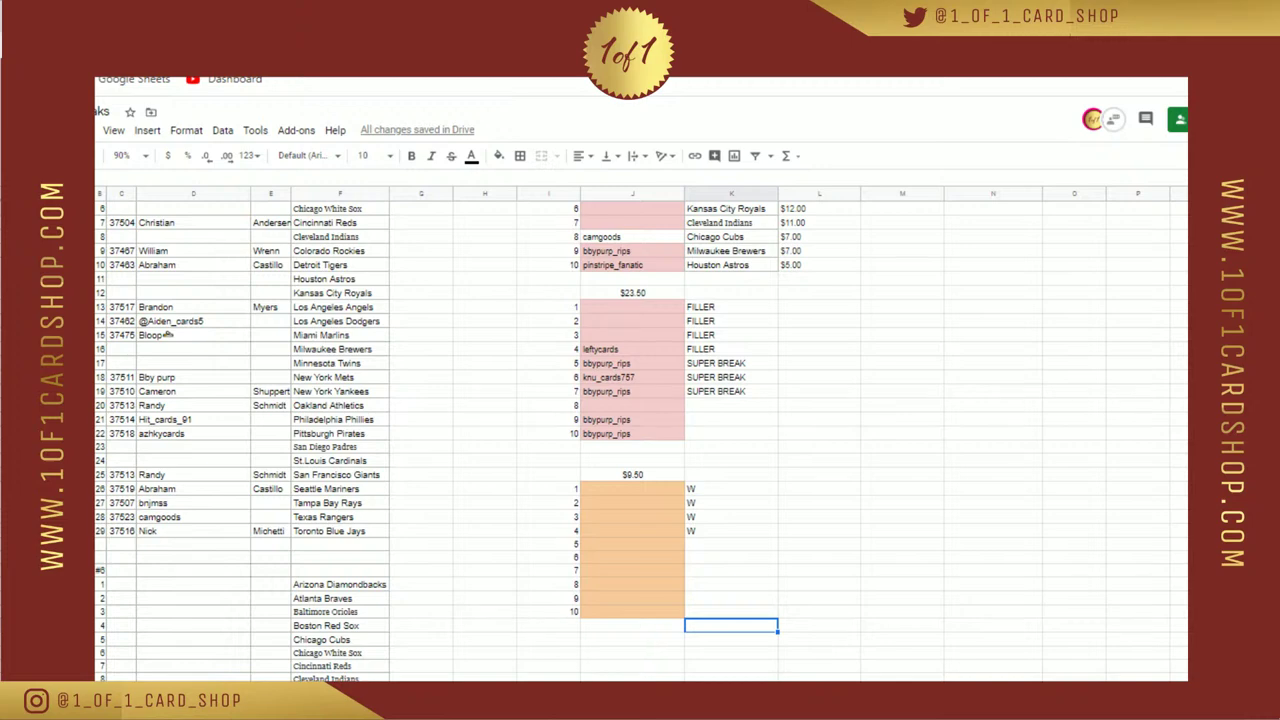
# Reset the pink fill on spot 10 of the $28.50 break
pyautogui.click(603, 265)
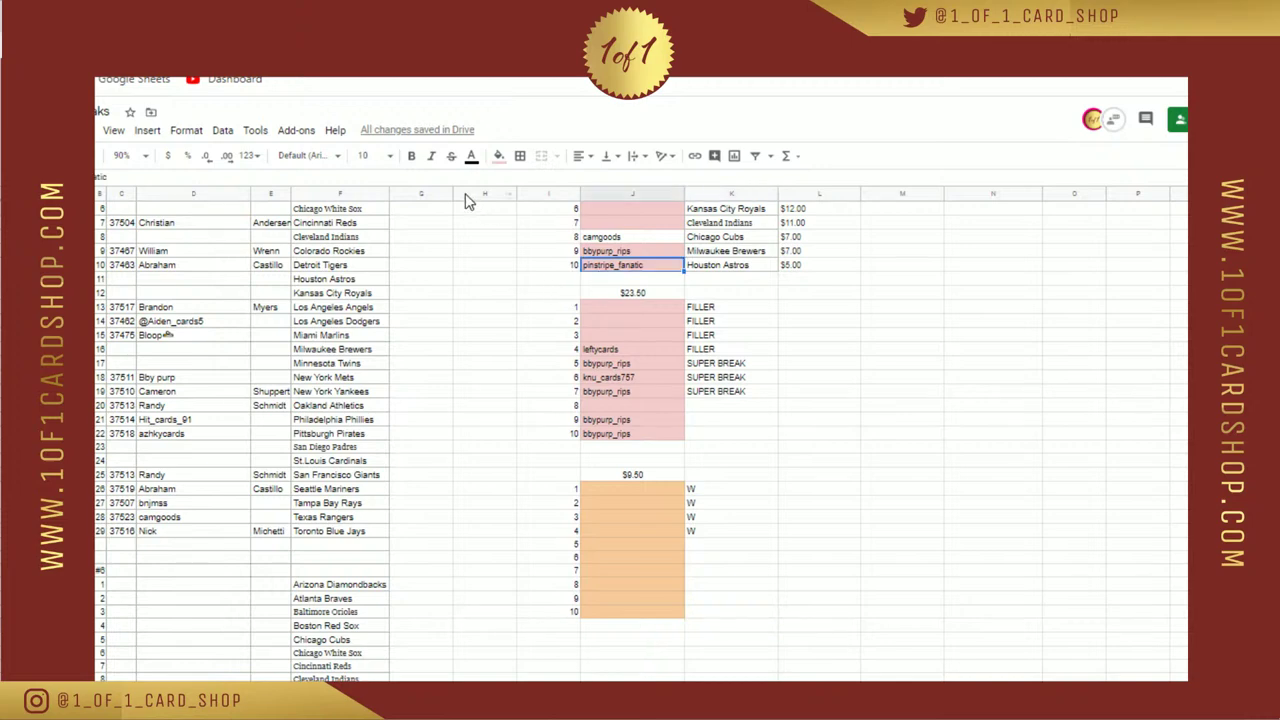
pyautogui.click(496, 157)
pyautogui.click(516, 177)
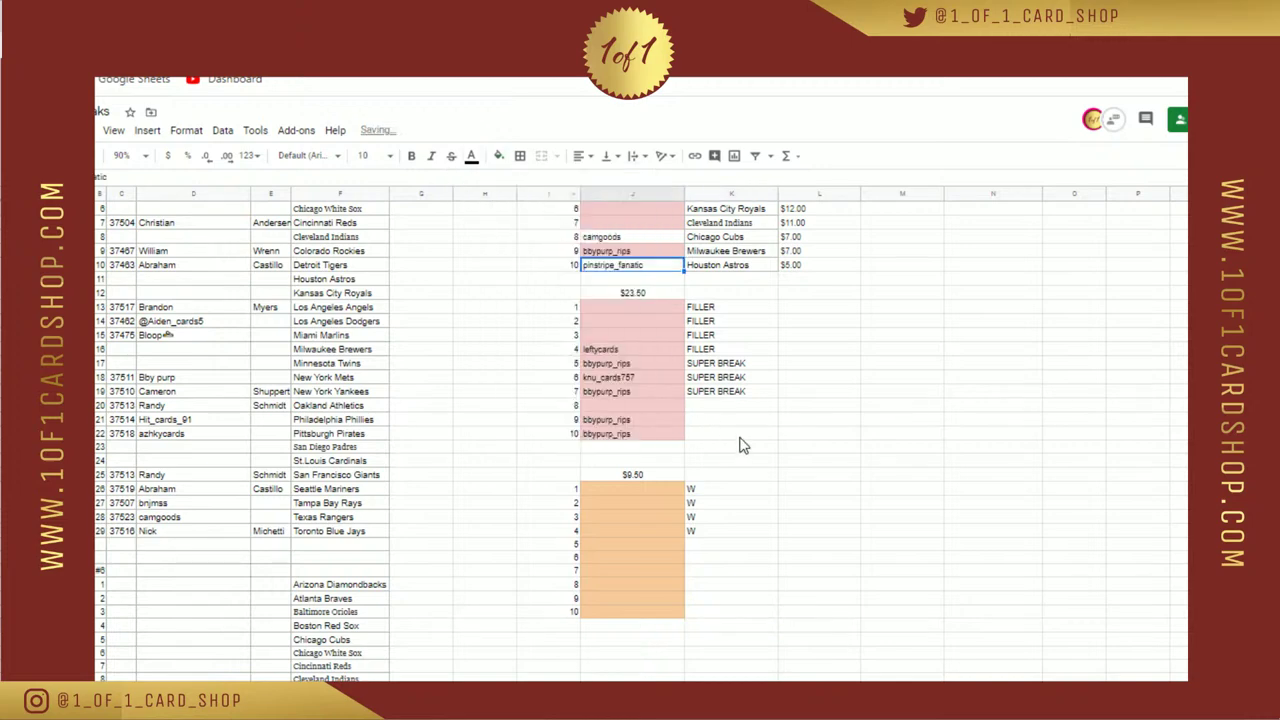
pyautogui.click(741, 441)
pyautogui.click(643, 518)
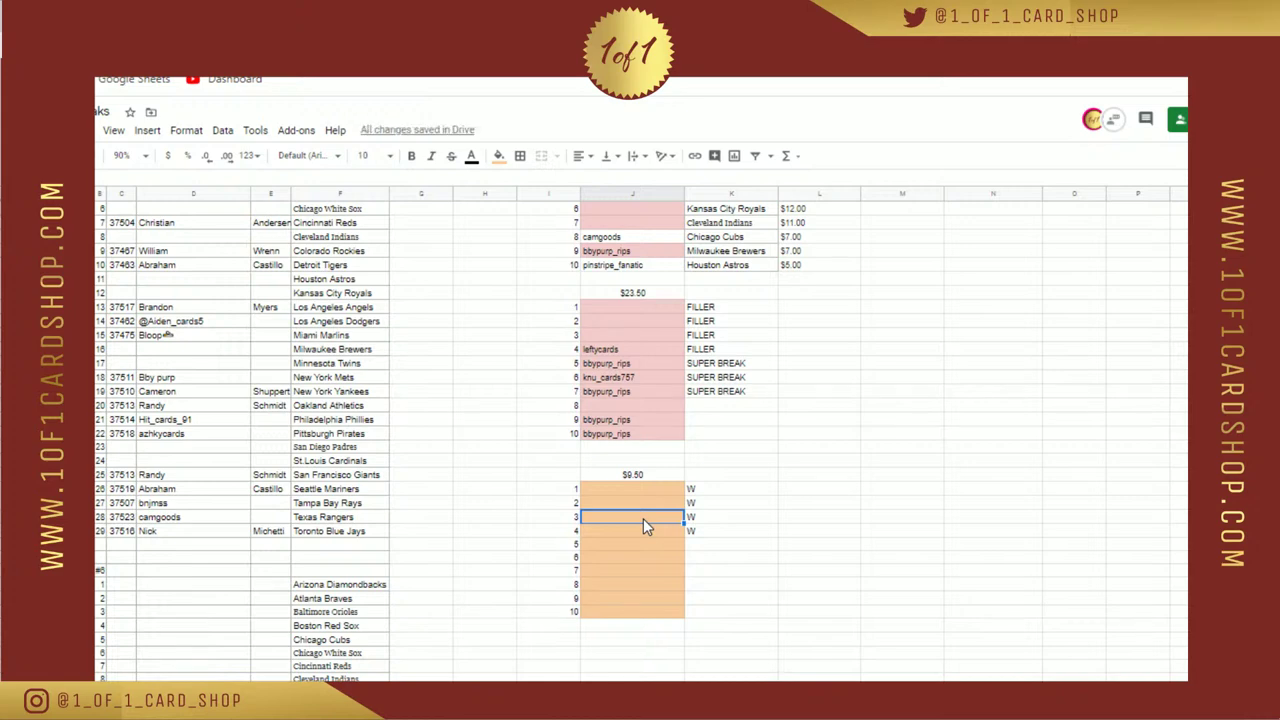
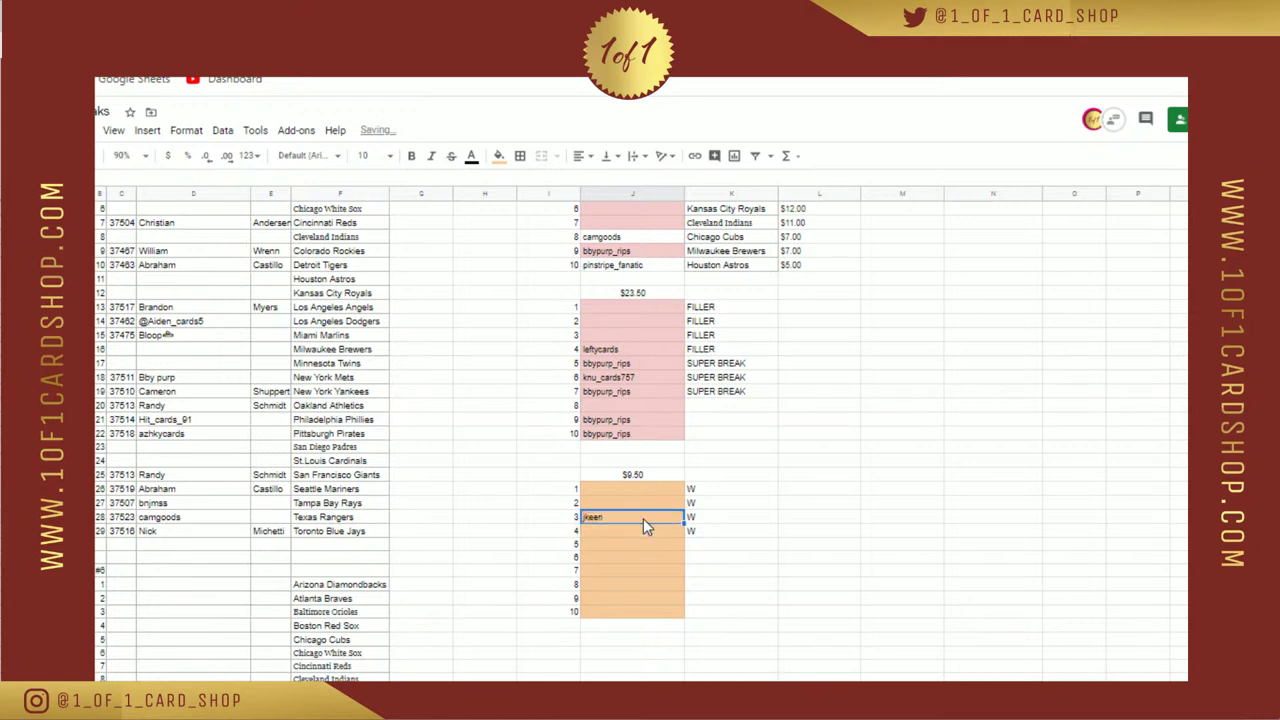
# Enter the first buyer's username in spots 3, 5 and 7 of the orange $9.50 break
pyautogui.press('Return')
pyautogui.press('Down')
pyautogui.press('Return')
pyautogui.press('Down')
pyautogui.hotkey('ctrl', 'v')
pyautogui.press('Up')
pyautogui.press('Up')
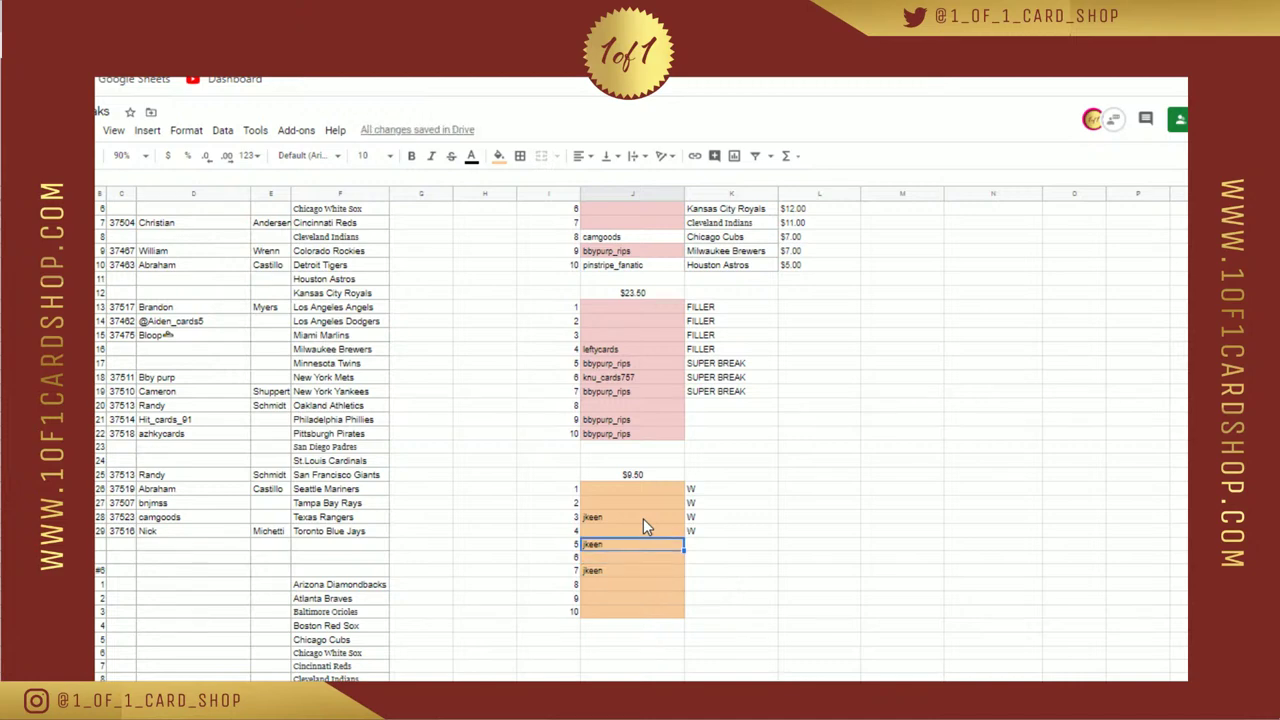
pyautogui.write('bryc')
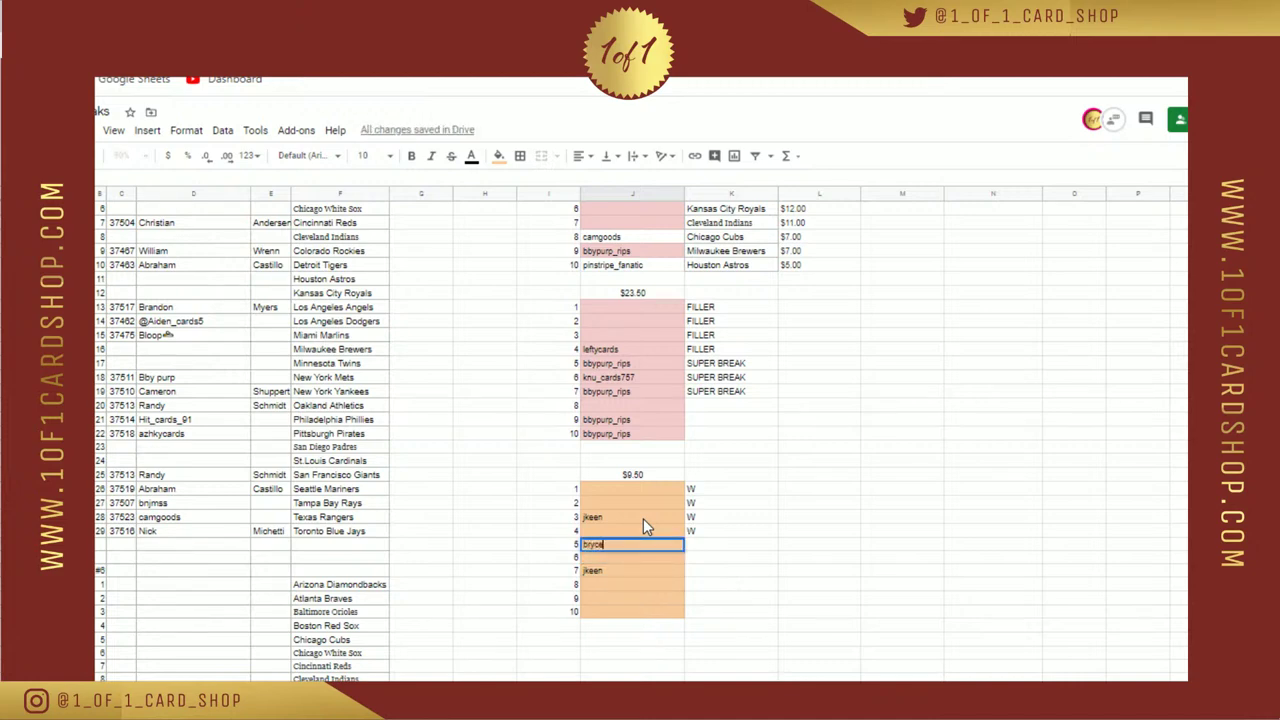
pyautogui.write('e')
pyautogui.press('BackSpace')
pyautogui.press('BackSpace')
pyautogui.press('BackSpace')
pyautogui.press('BackSpace')
pyautogui.press('BackSpace')
pyautogui.press('Return')
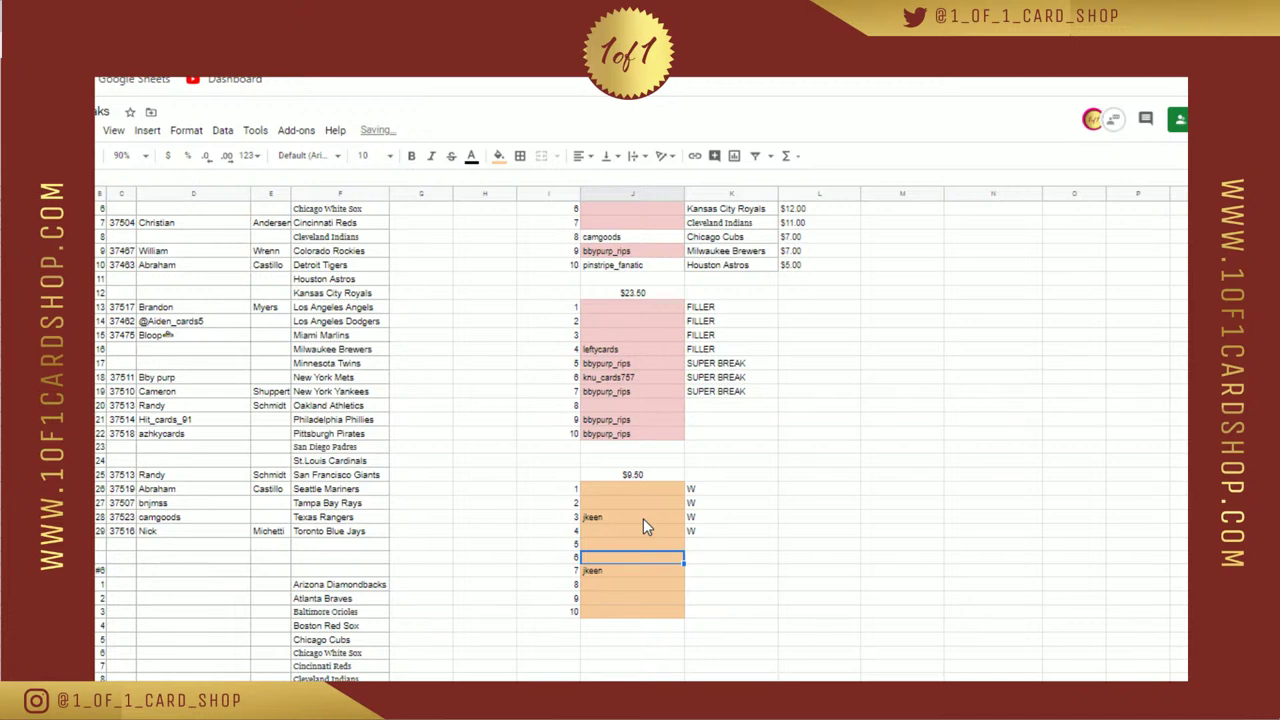
pyautogui.press('Down')
pyautogui.press('Down')
pyautogui.press('Down')
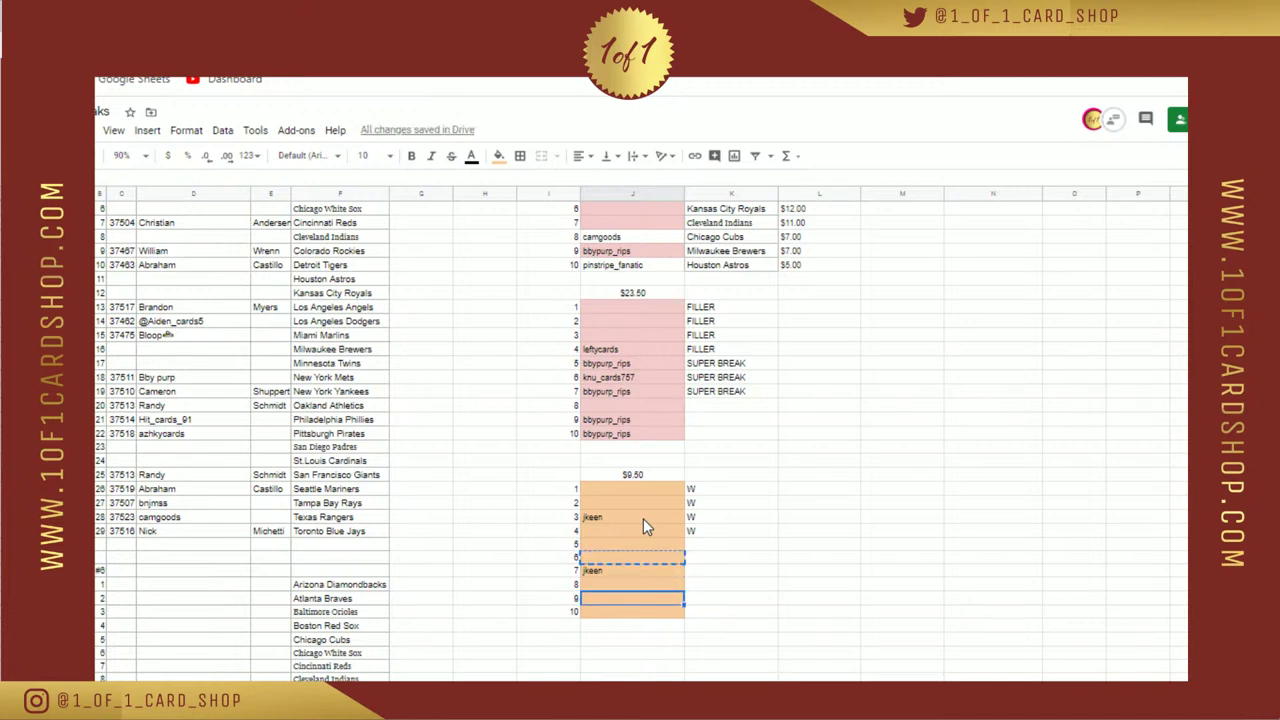
pyautogui.hotkey('ctrl', 'z')
# Enter a second buyer's username in spot 6 of the $9.50 break
pyautogui.press('Down')
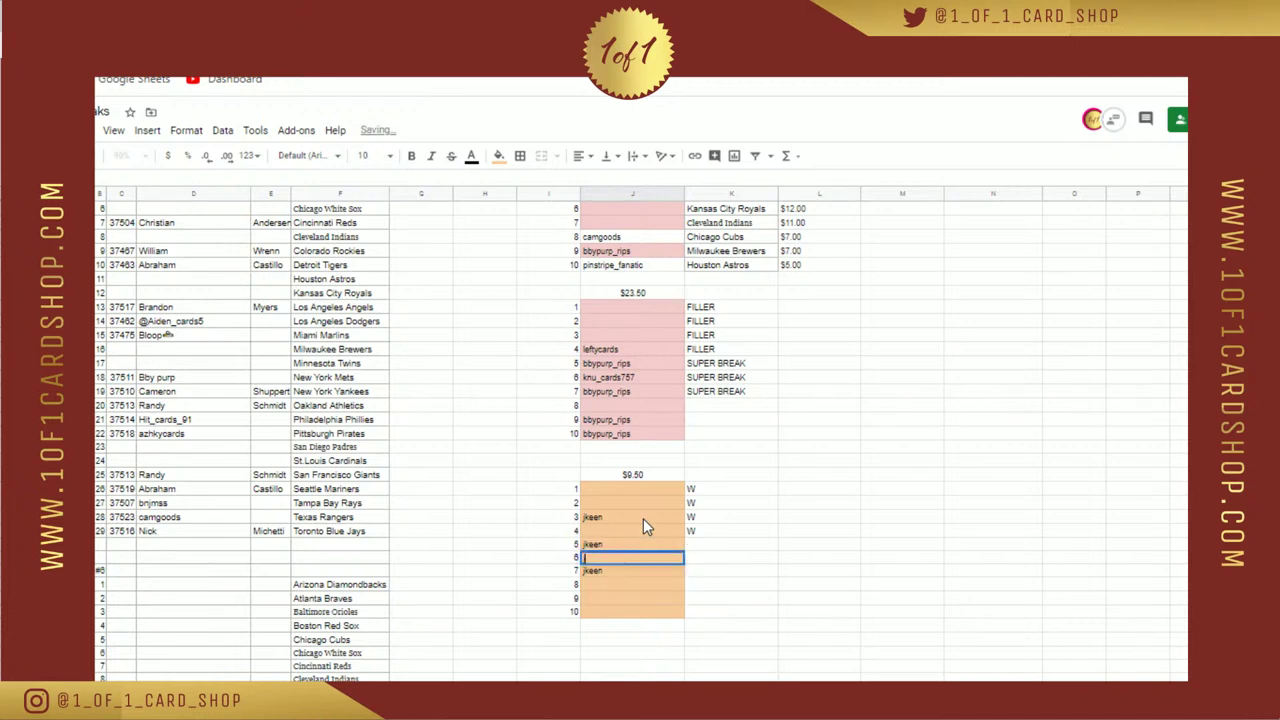
pyautogui.press('BackSpace')
pyautogui.press('BackSpace')
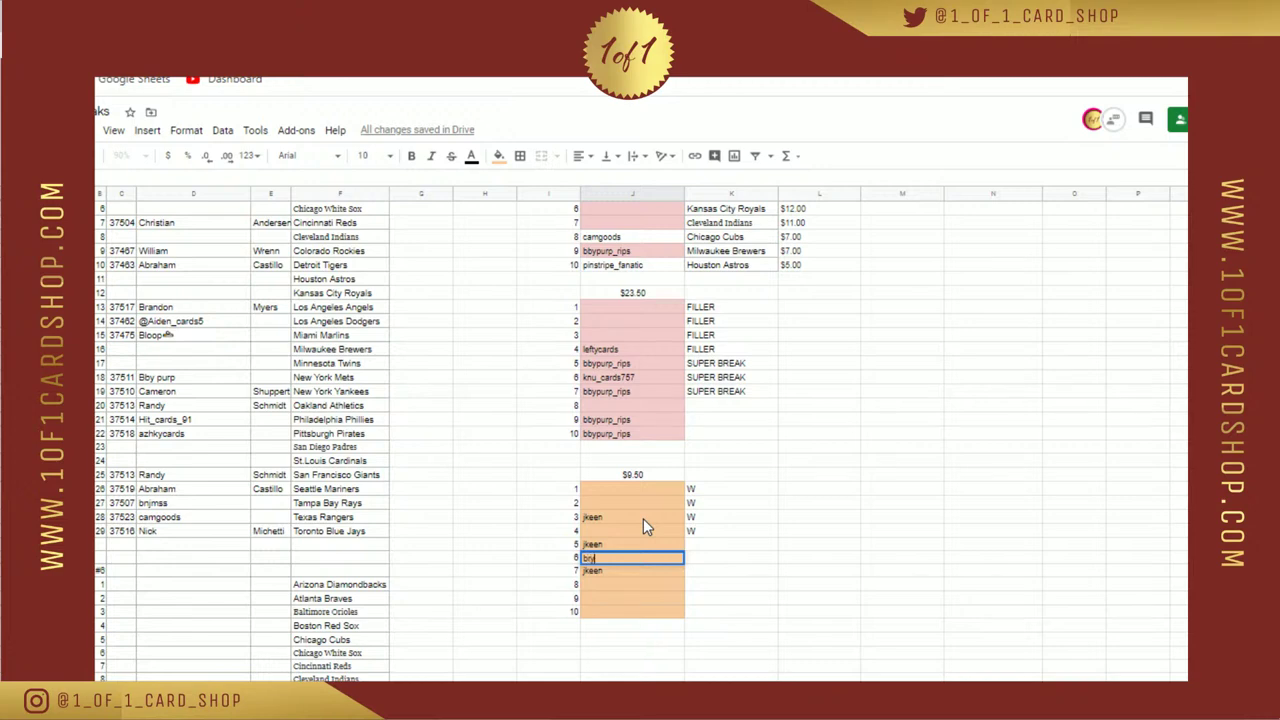
pyautogui.press('Return')
pyautogui.press('Up')
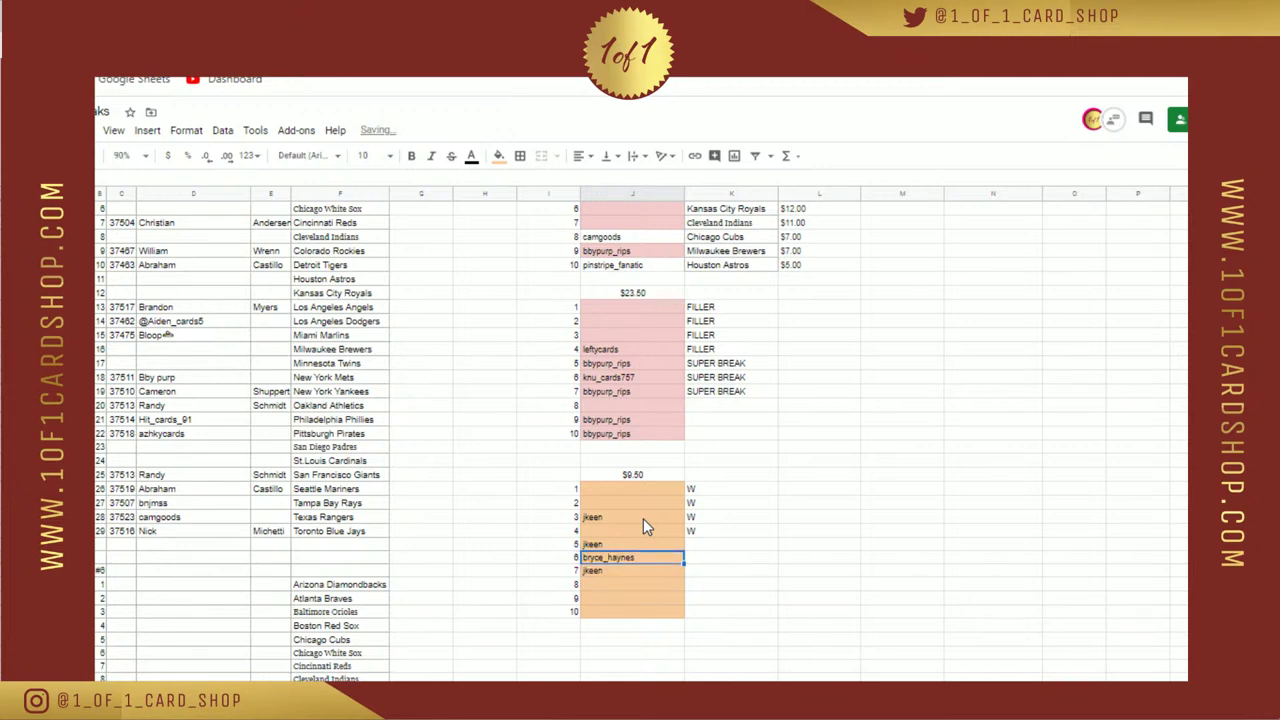
# Copy spot 6's username into spots 10, 9, 8, 4, 2 and 1
pyautogui.hotkey('ctrl', 'c')
pyautogui.press('Down')
pyautogui.press('Down')
pyautogui.press('Down')
pyautogui.hotkey('ctrl', 'v')
pyautogui.press('Down')
pyautogui.hotkey('ctrl', 'v')
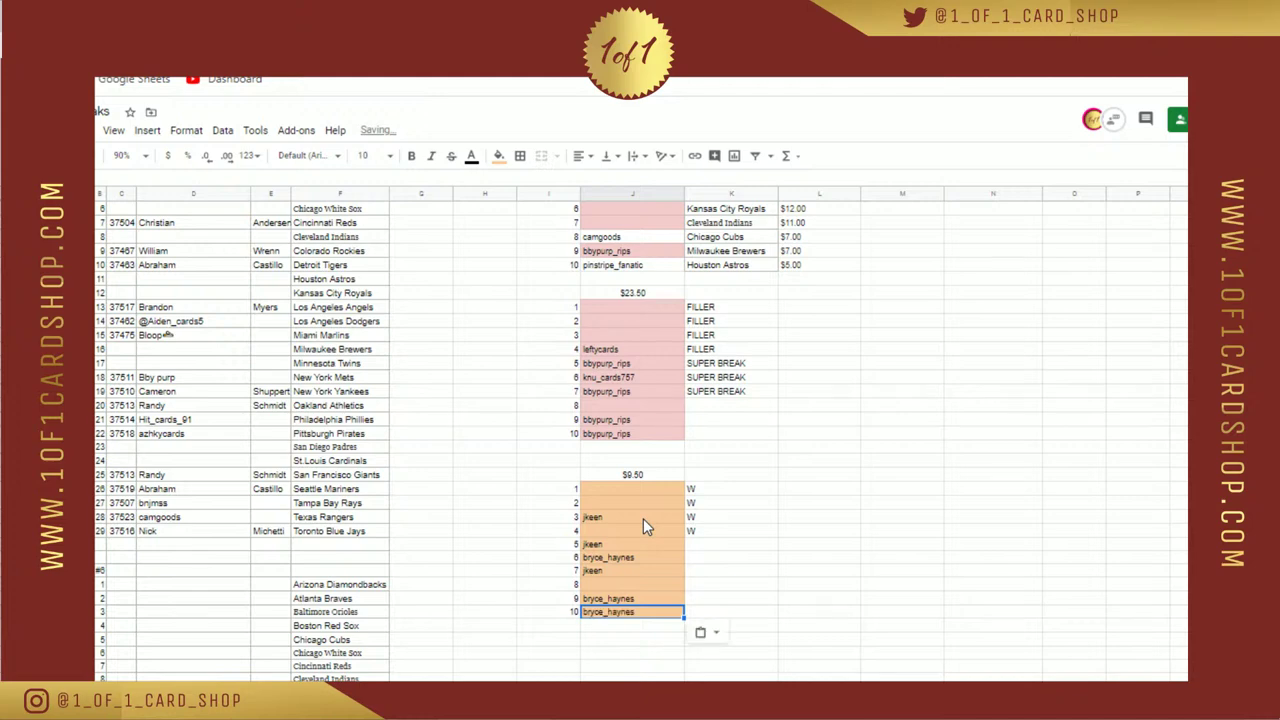
pyautogui.press('Up')
pyautogui.press('Up')
pyautogui.hotkey('ctrl', 'v')
pyautogui.press('Up')
pyautogui.press('Up')
pyautogui.press('Up')
pyautogui.press('Up')
pyautogui.hotkey('ctrl', 'v')
pyautogui.press('Up')
pyautogui.press('Up')
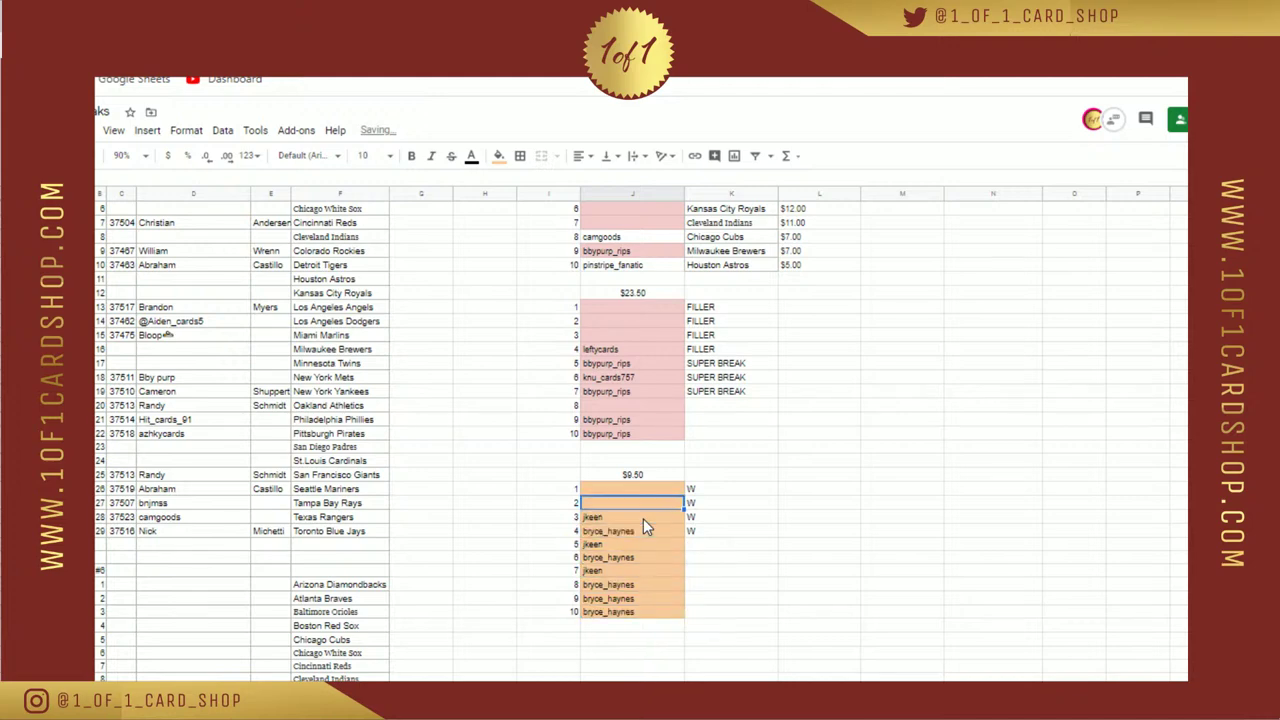
pyautogui.hotkey('ctrl', 'v')
pyautogui.press('Up')
pyautogui.hotkey('ctrl', 'v')
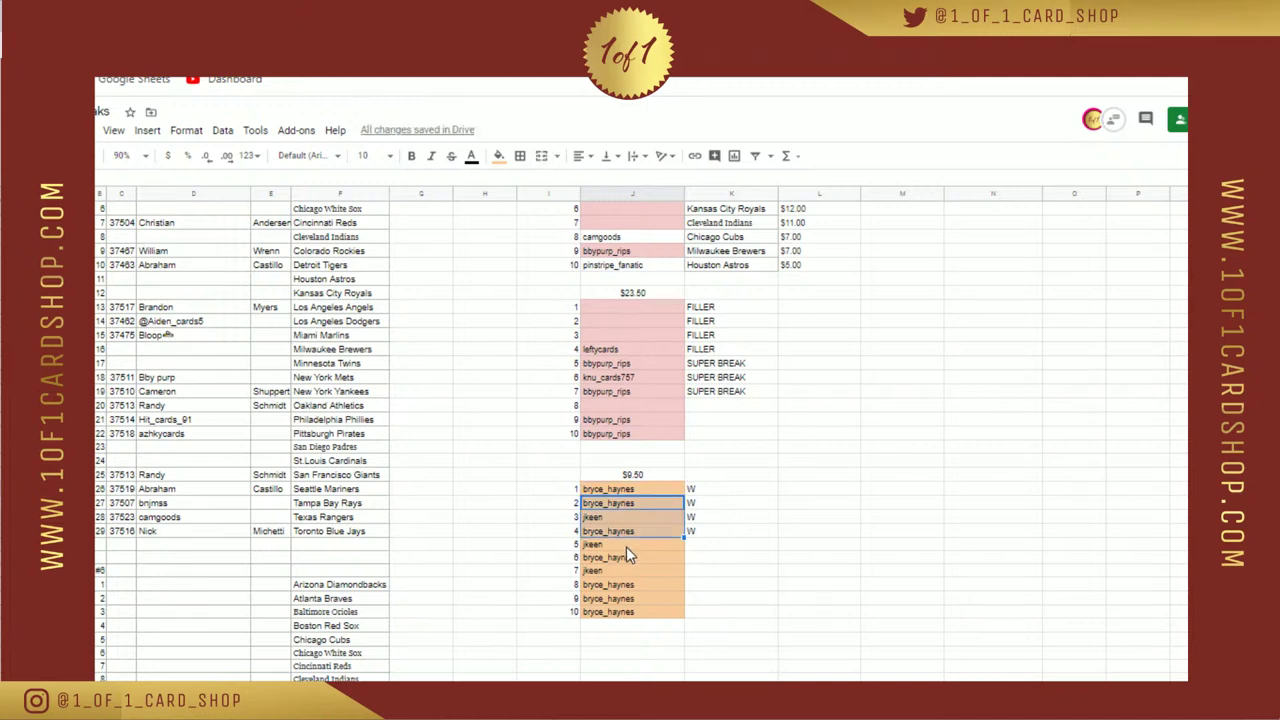
# Review spot 5 and the W markers, then select spot 6 of the $23.50 block
pyautogui.click(626, 546)
pyautogui.click(738, 628)
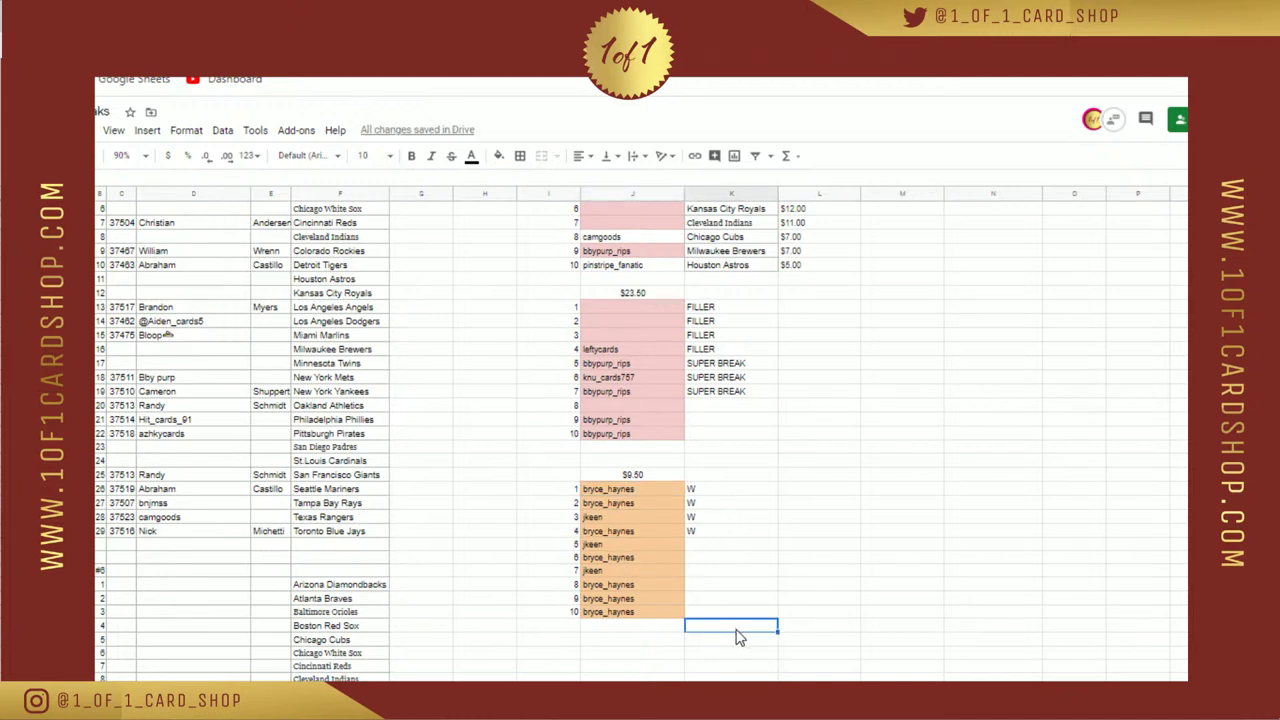
pyautogui.click(772, 585)
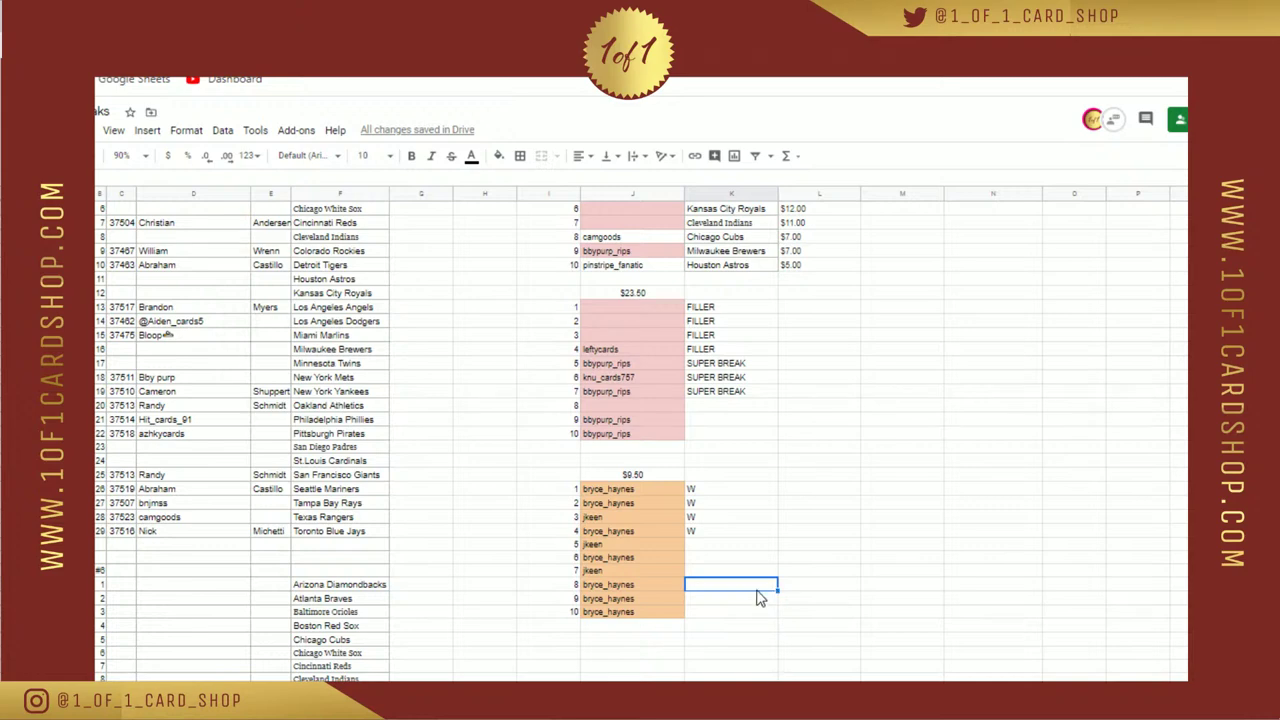
pyautogui.click(771, 505)
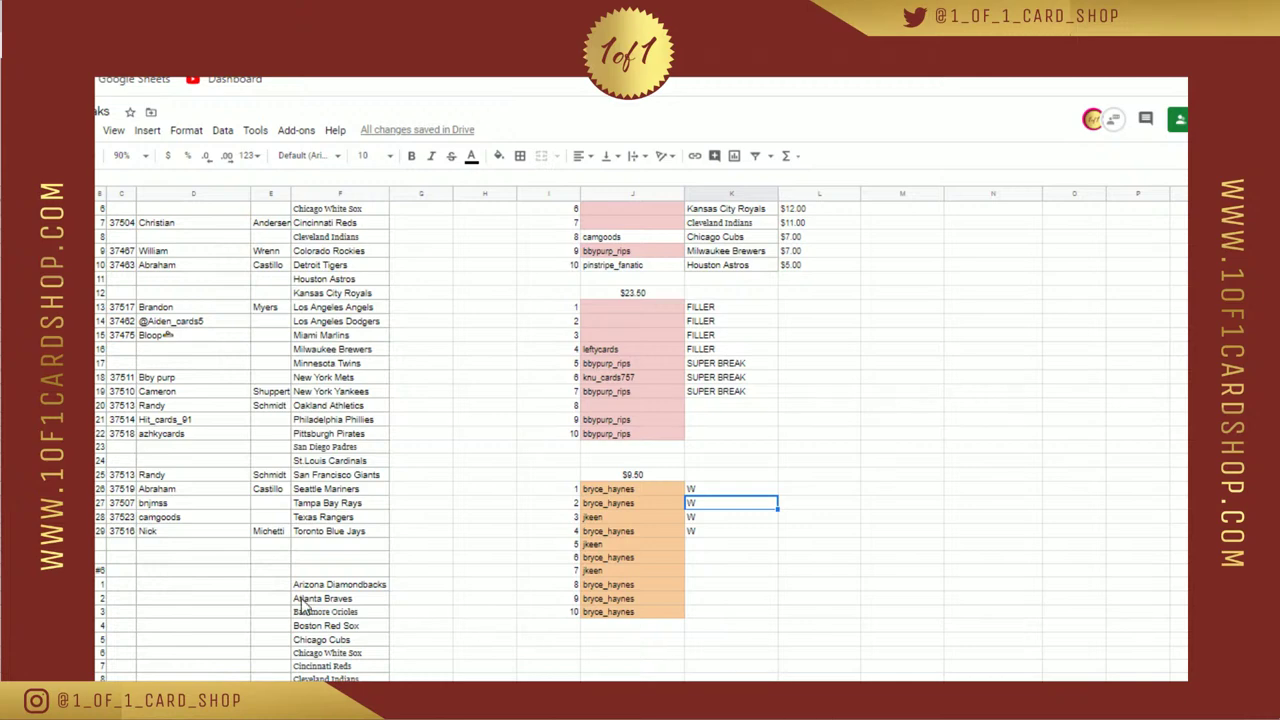
pyautogui.click(588, 379)
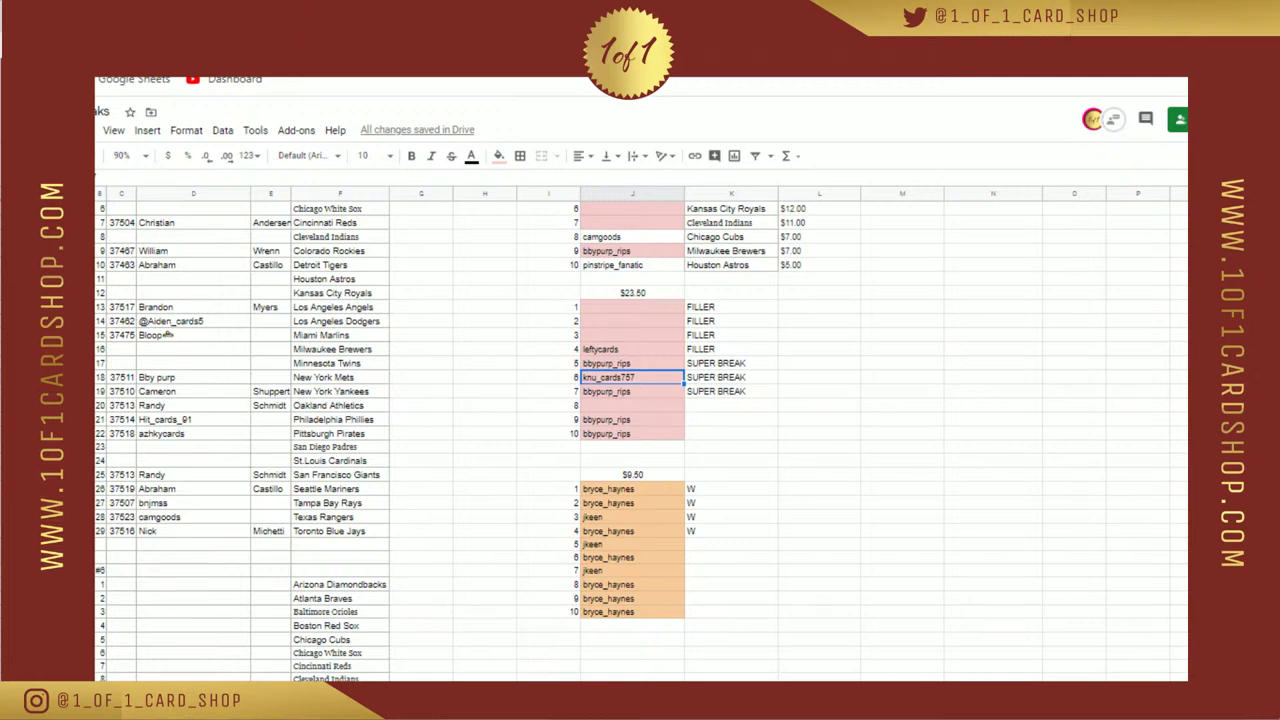
# Reset the fill colour of spot 4 in the $23.50 block, then select $9.50 spots 1–2
pyautogui.click(618, 349)
pyautogui.click(498, 156)
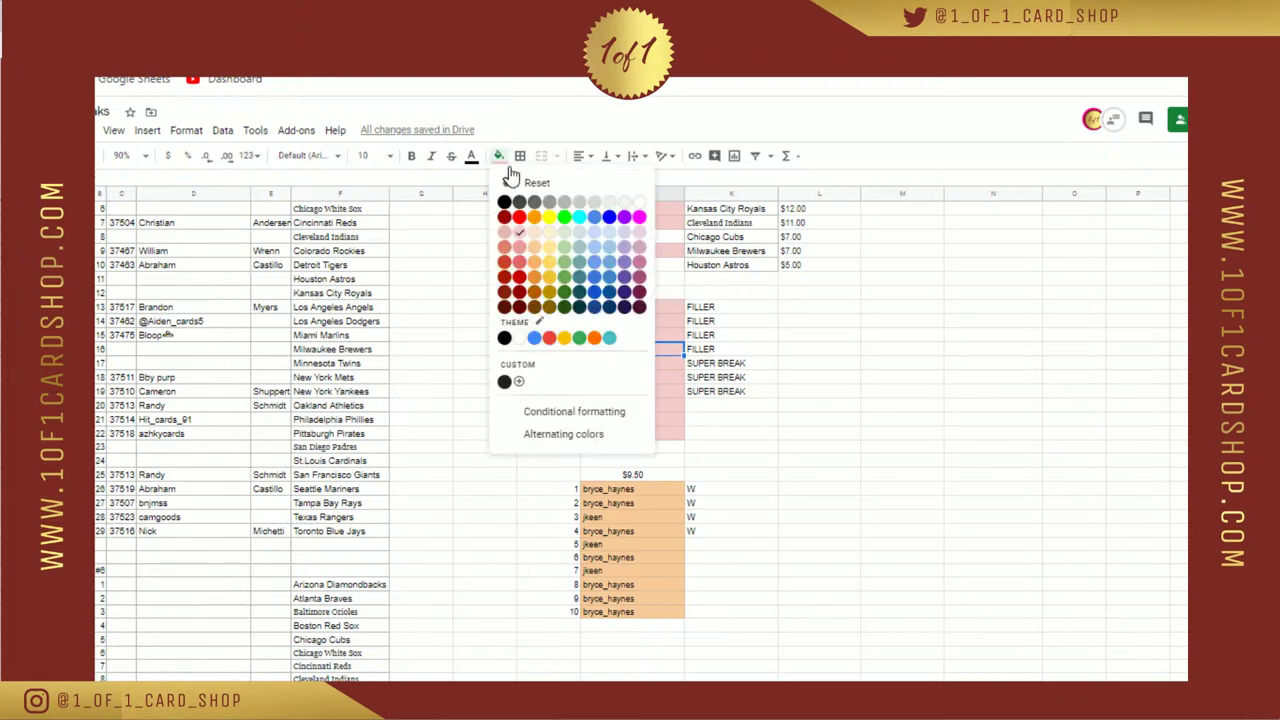
pyautogui.click(514, 176)
pyautogui.click(748, 368)
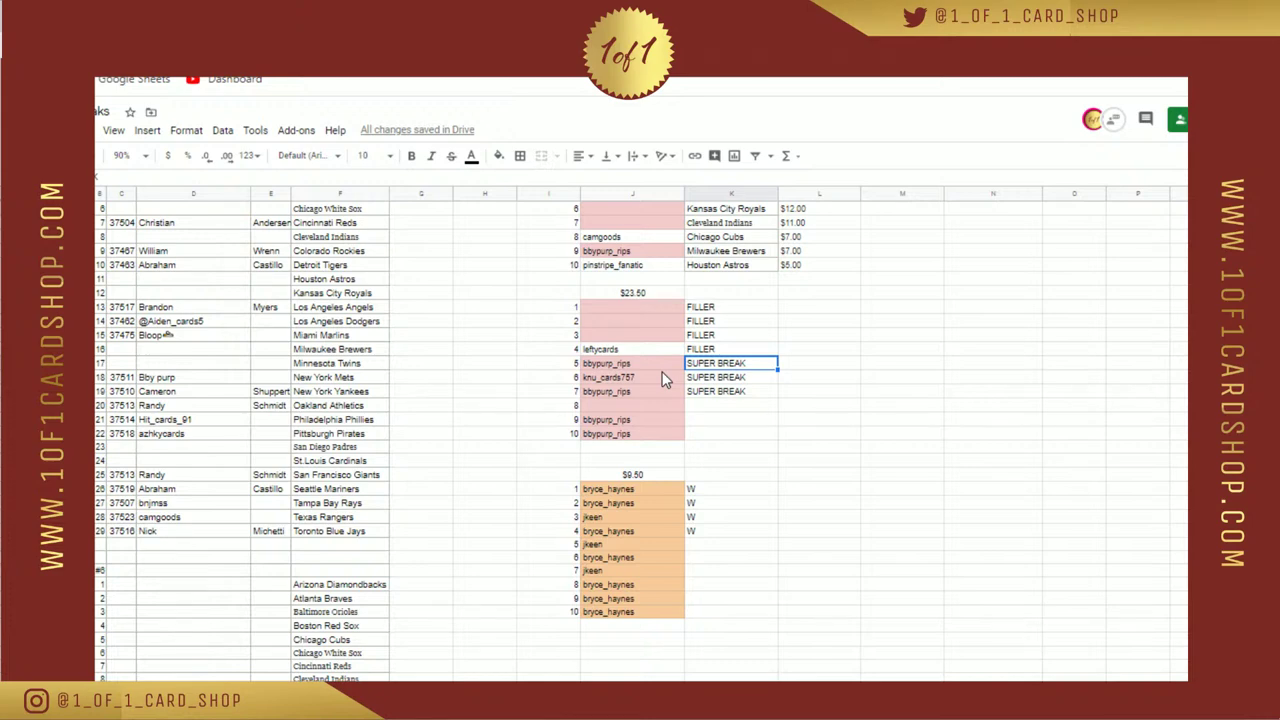
pyautogui.scroll(-1, 640, 394)
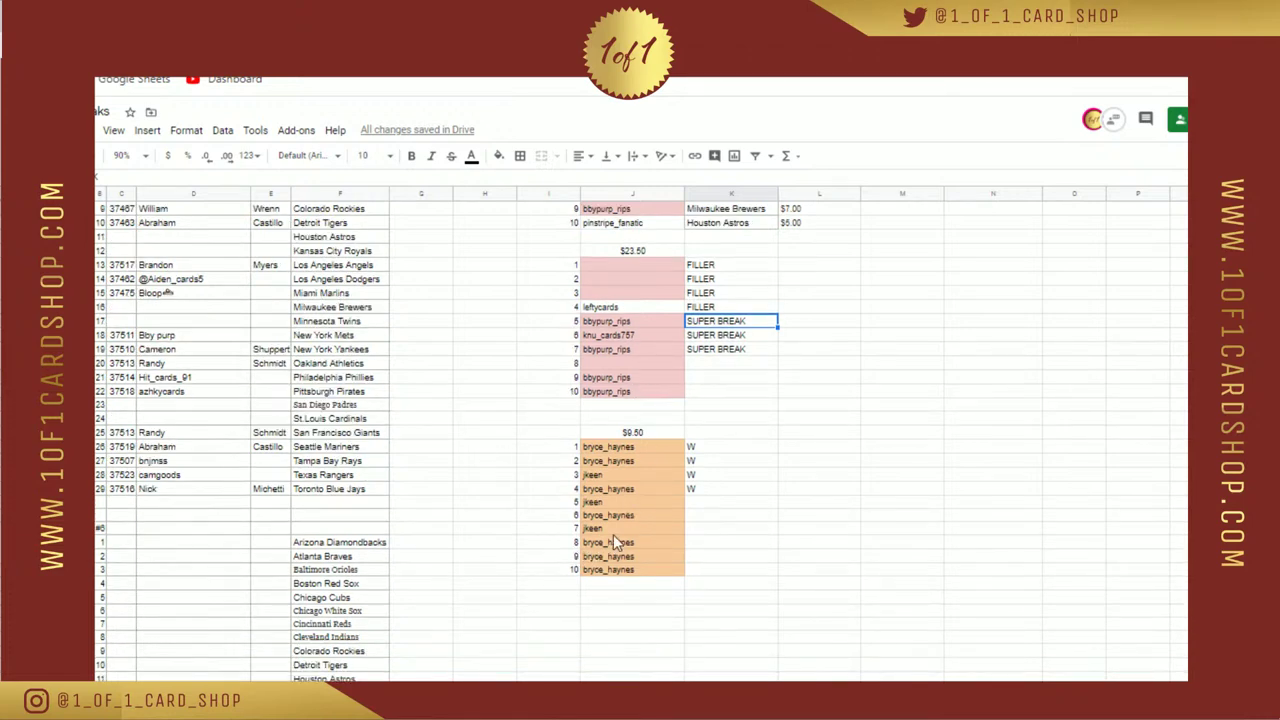
pyautogui.moveTo(631, 446); pyautogui.dragTo(621, 463)
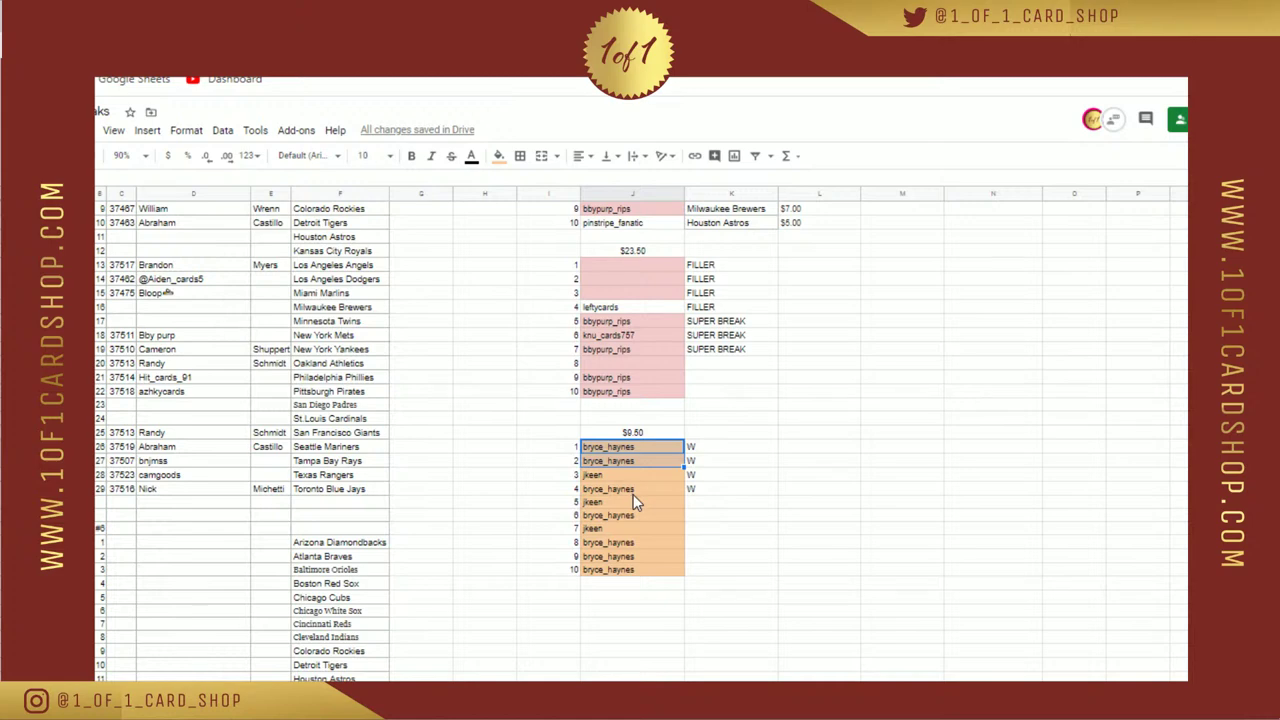
# Clear the old usernames from $9.50 spots 1, 2, 4, 6, 8 and 9
pyautogui.keyDown('ctrl'); pyautogui.click(633, 494); pyautogui.keyUp('ctrl')
pyautogui.keyDown('ctrl'); pyautogui.click(647, 516); pyautogui.keyUp('ctrl')
pyautogui.keyDown('ctrl'); pyautogui.click(651, 543); pyautogui.keyUp('ctrl')
pyautogui.keyDown('ctrl'); pyautogui.click(651, 557); pyautogui.keyUp('ctrl')
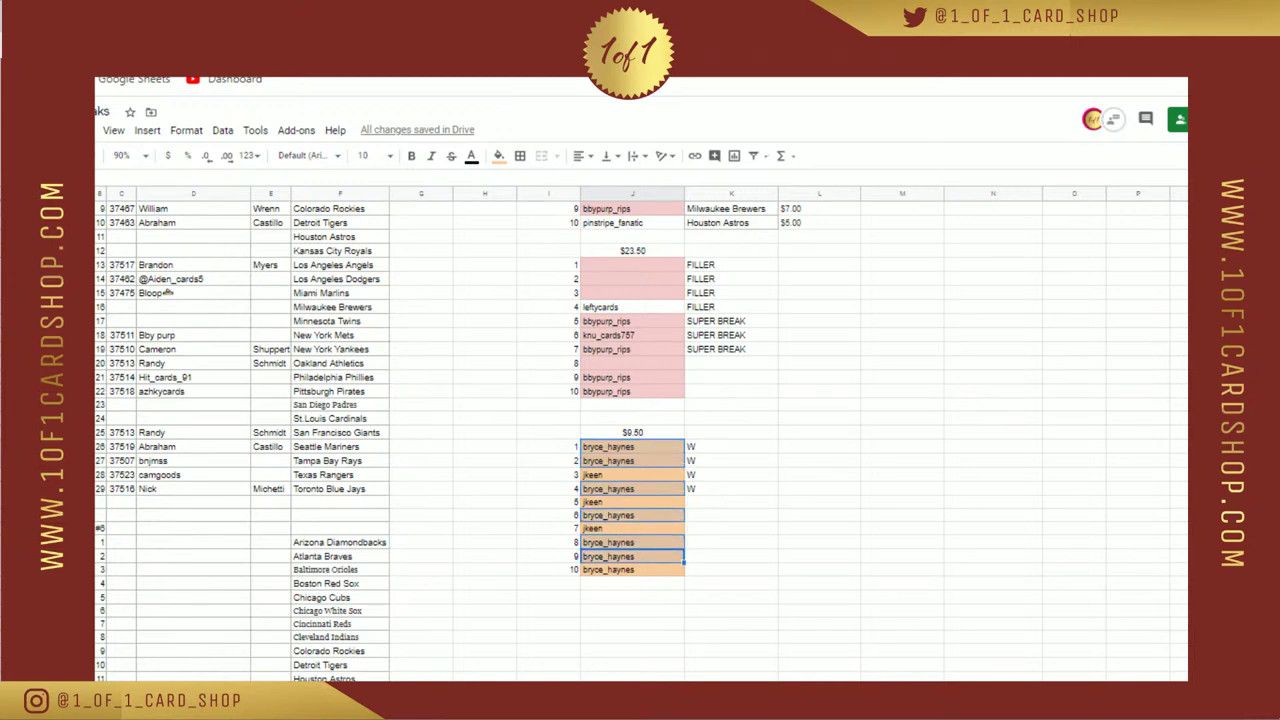
pyautogui.press('Delete')
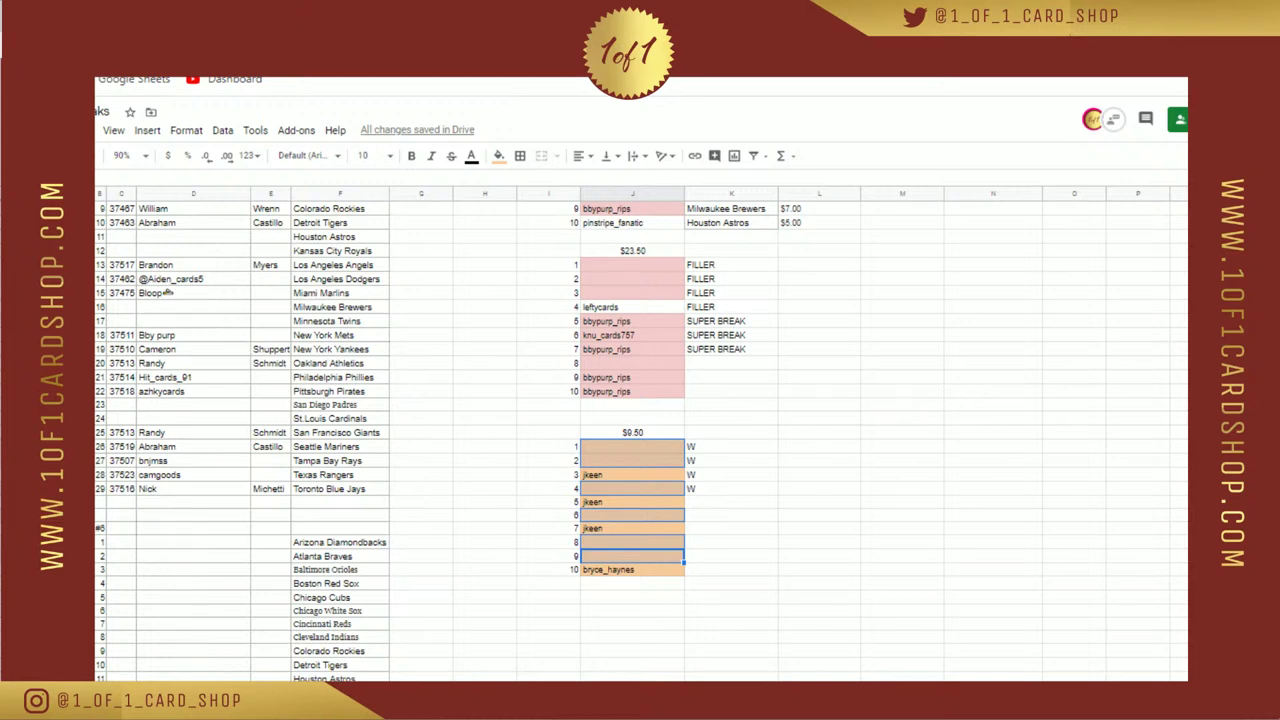
# Enter the first new buyer's username in spots 1 and 2
pyautogui.click(658, 449)
pyautogui.write('shc')
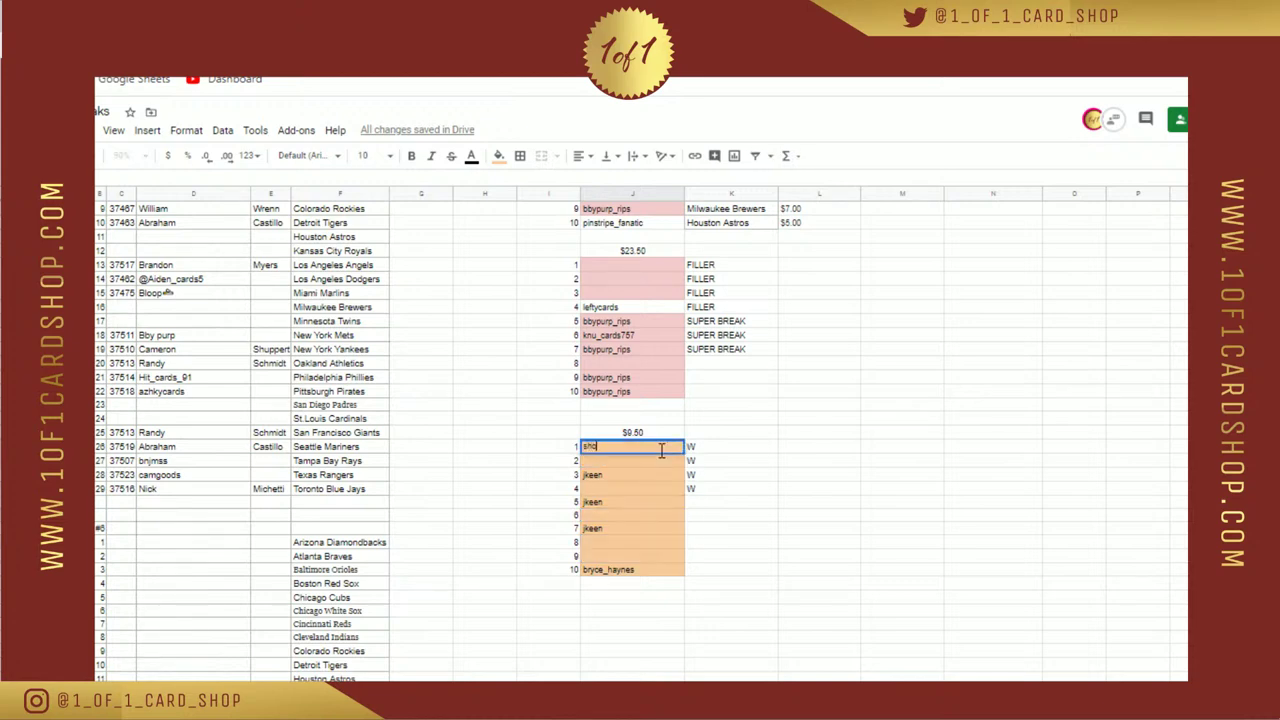
pyautogui.write('oobinson')
pyautogui.press('Return')
pyautogui.click(660, 450)
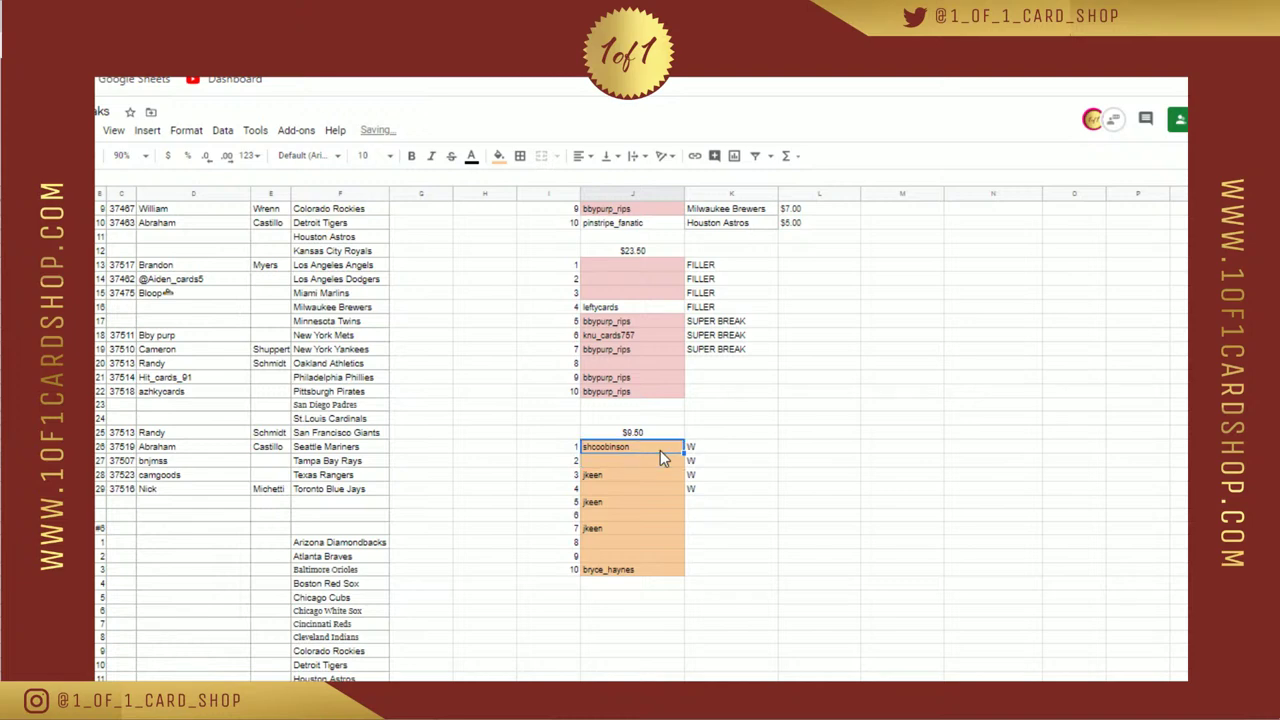
pyautogui.press('Down')
pyautogui.write('s')
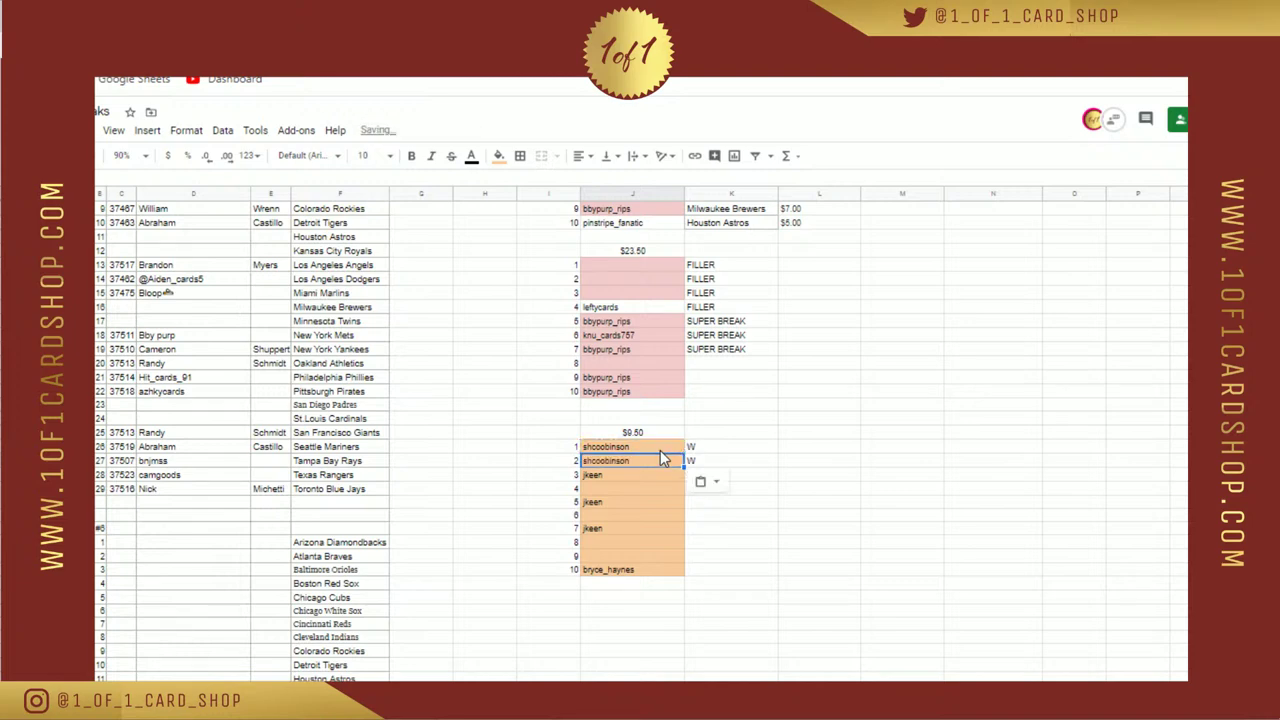
pyautogui.press('Return')
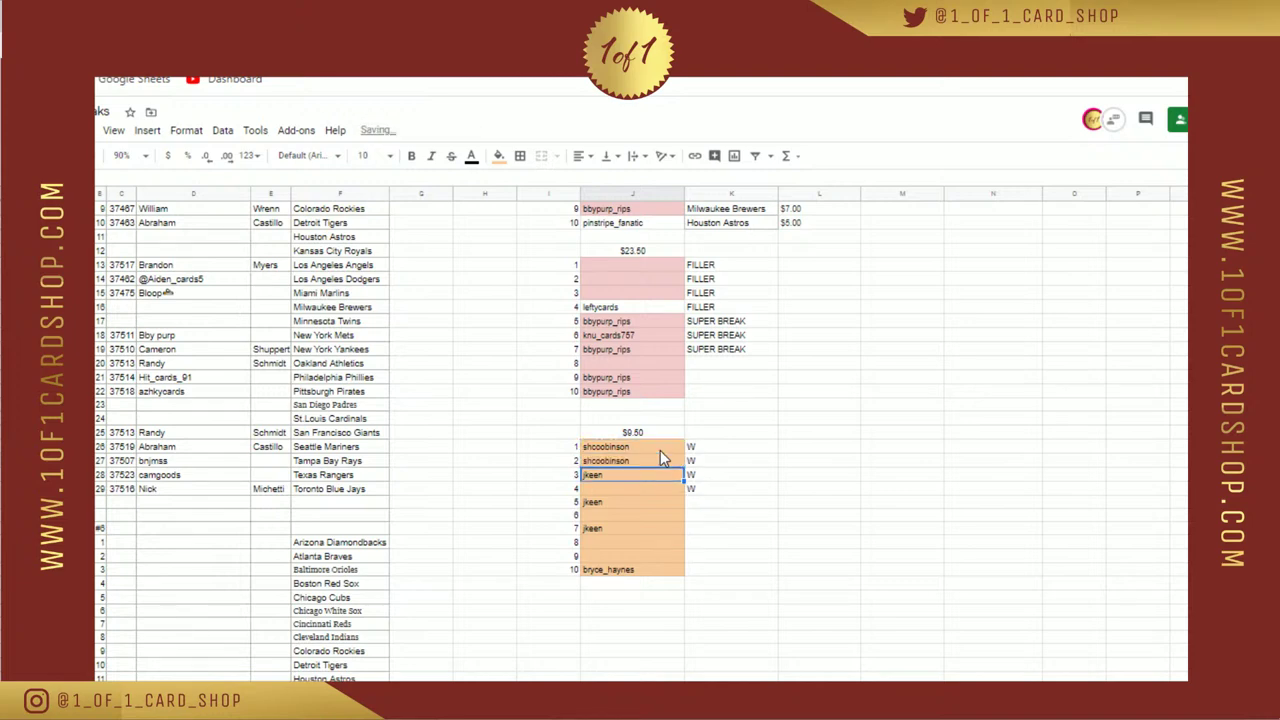
# Enter the second new buyer's username in spots 4 and 6
pyautogui.click(648, 493)
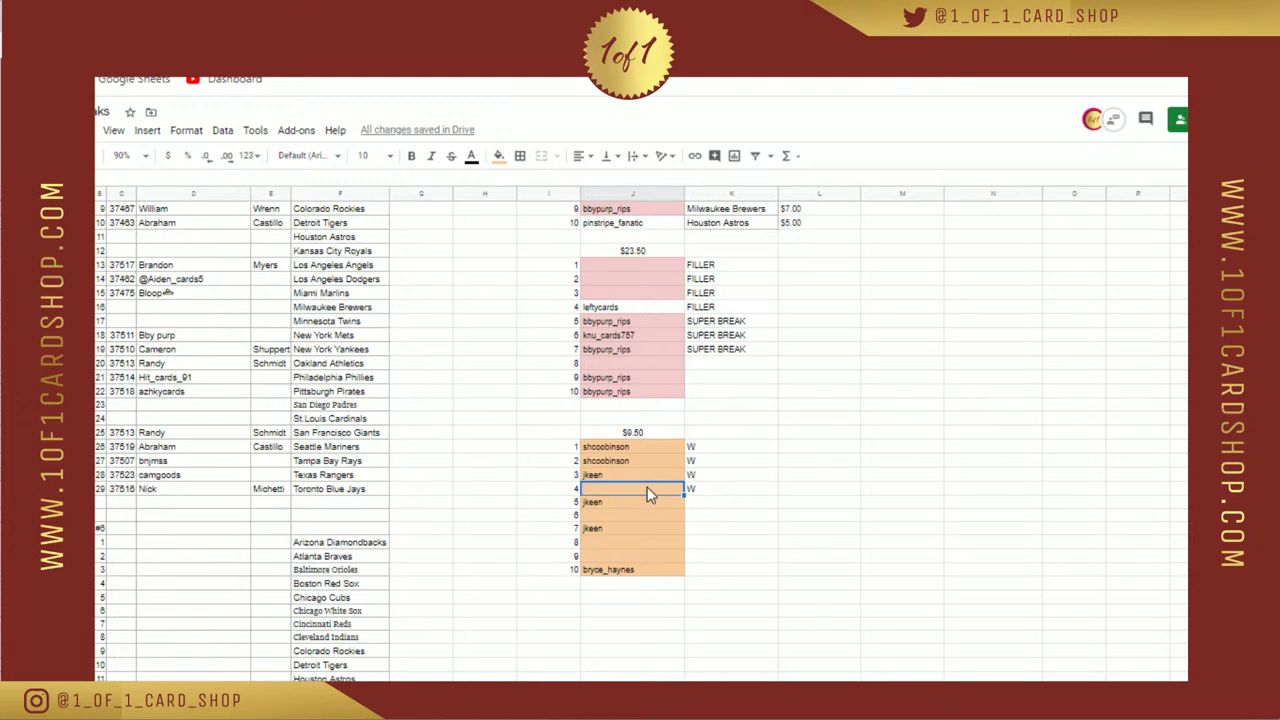
pyautogui.write('undercover')
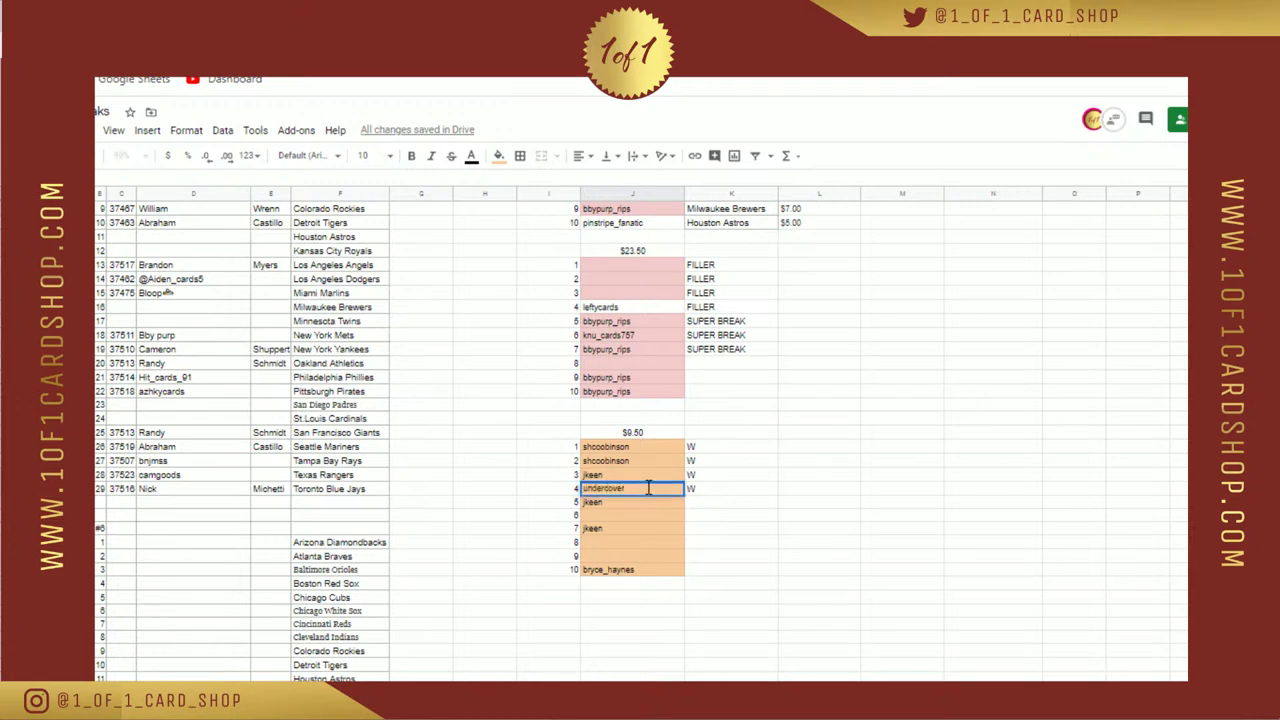
pyautogui.press('Return')
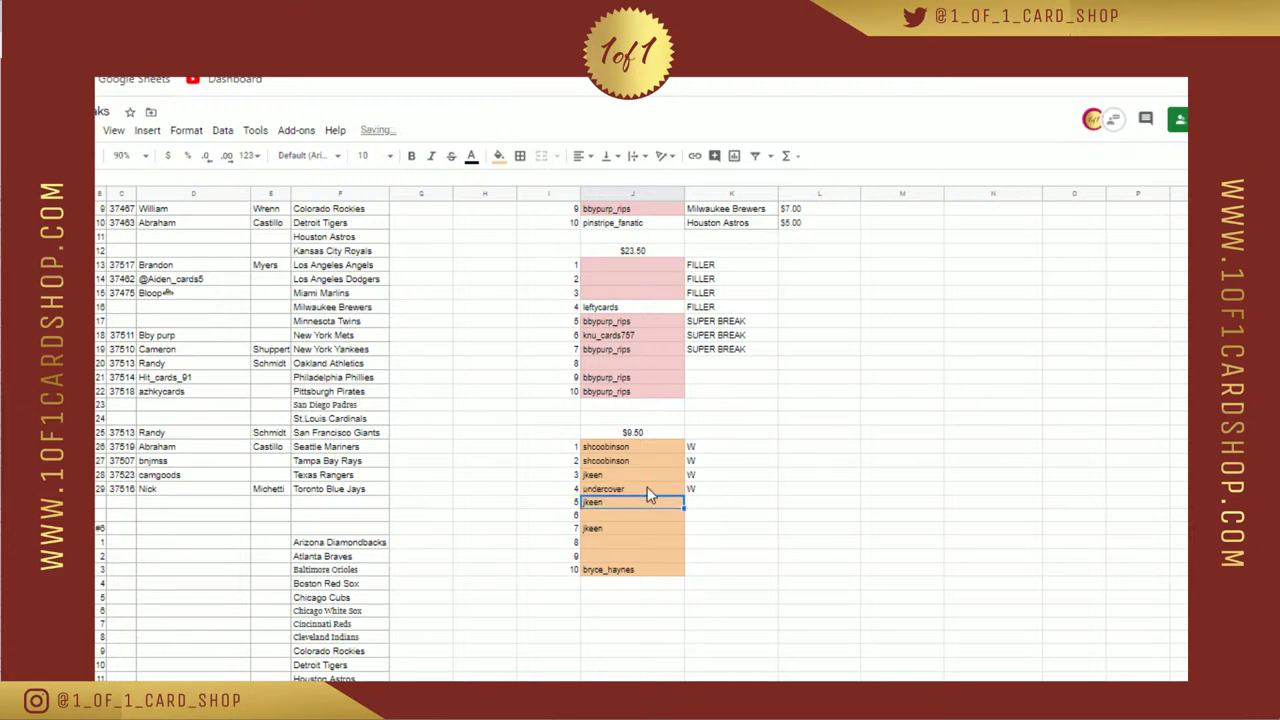
pyautogui.click(648, 493)
pyautogui.press('Down')
pyautogui.press('Down')
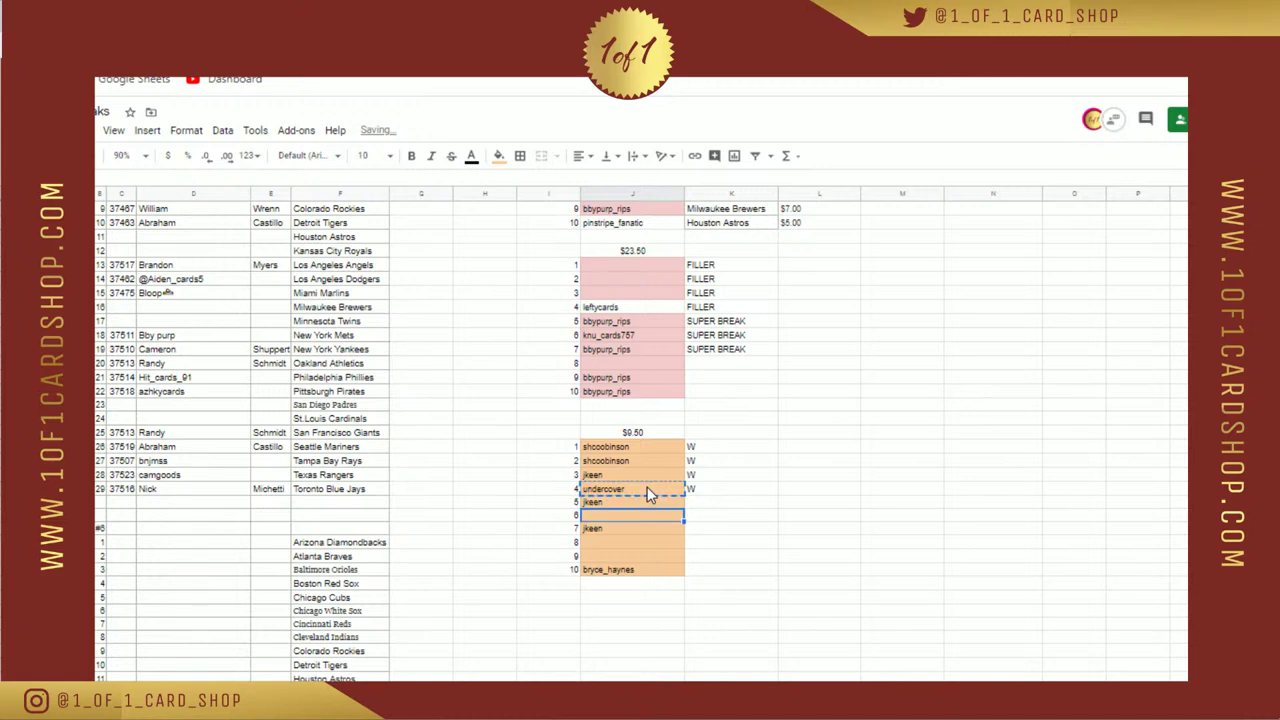
pyautogui.hotkey('ctrl', 'v')
# Enter the third new buyer's username in spots 8 and 9, keeping spot 10 unchanged
pyautogui.press('Down')
pyautogui.press('Down')
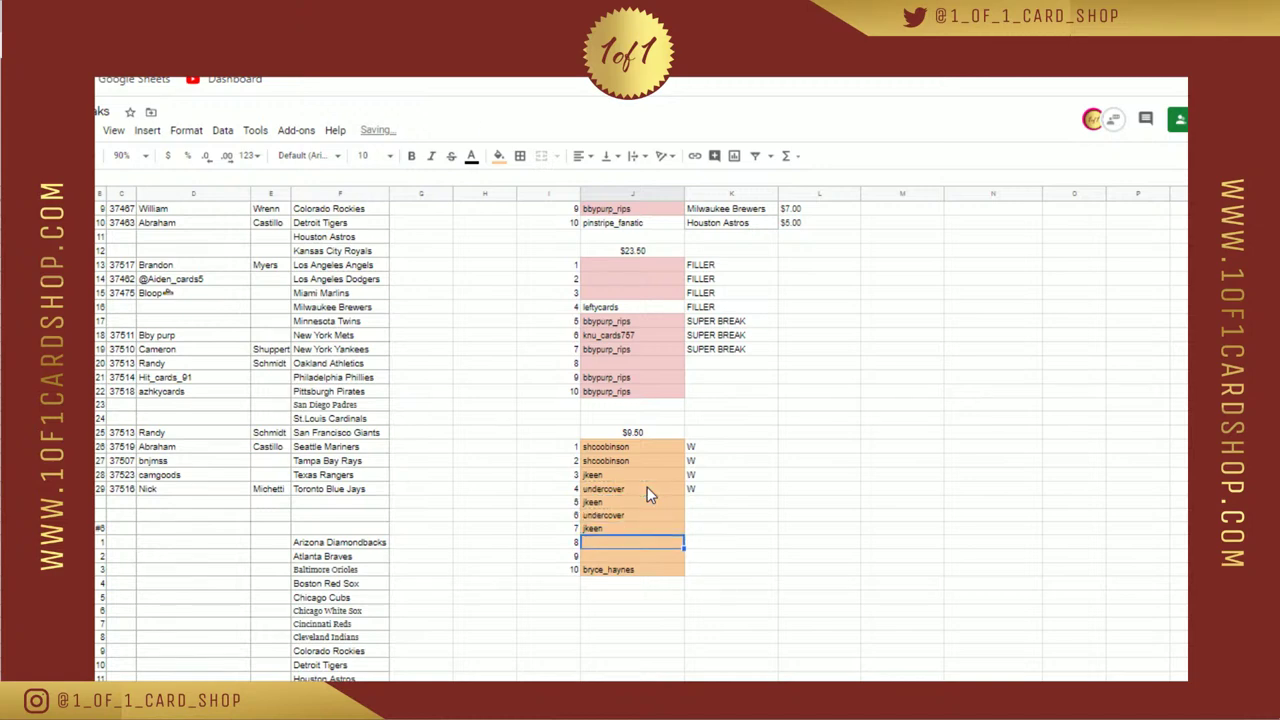
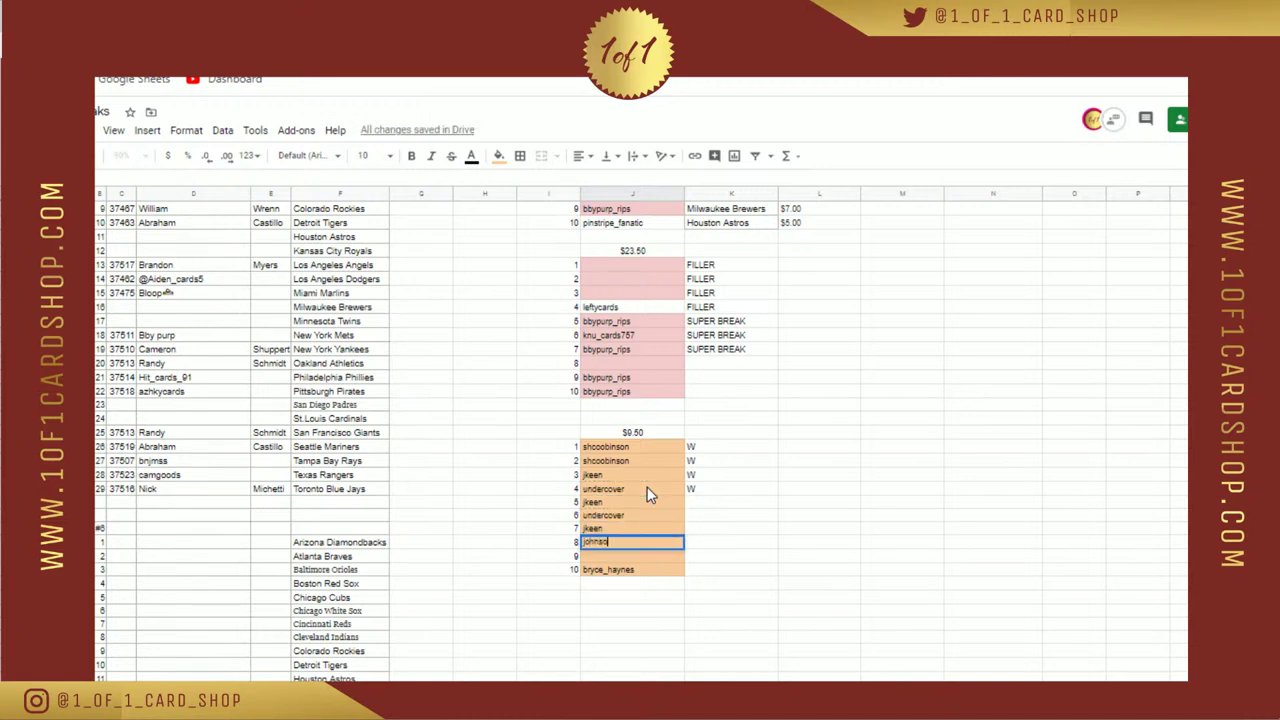
pyautogui.press('Return')
pyautogui.press('Up')
pyautogui.hotkey('ctrl', 'c')
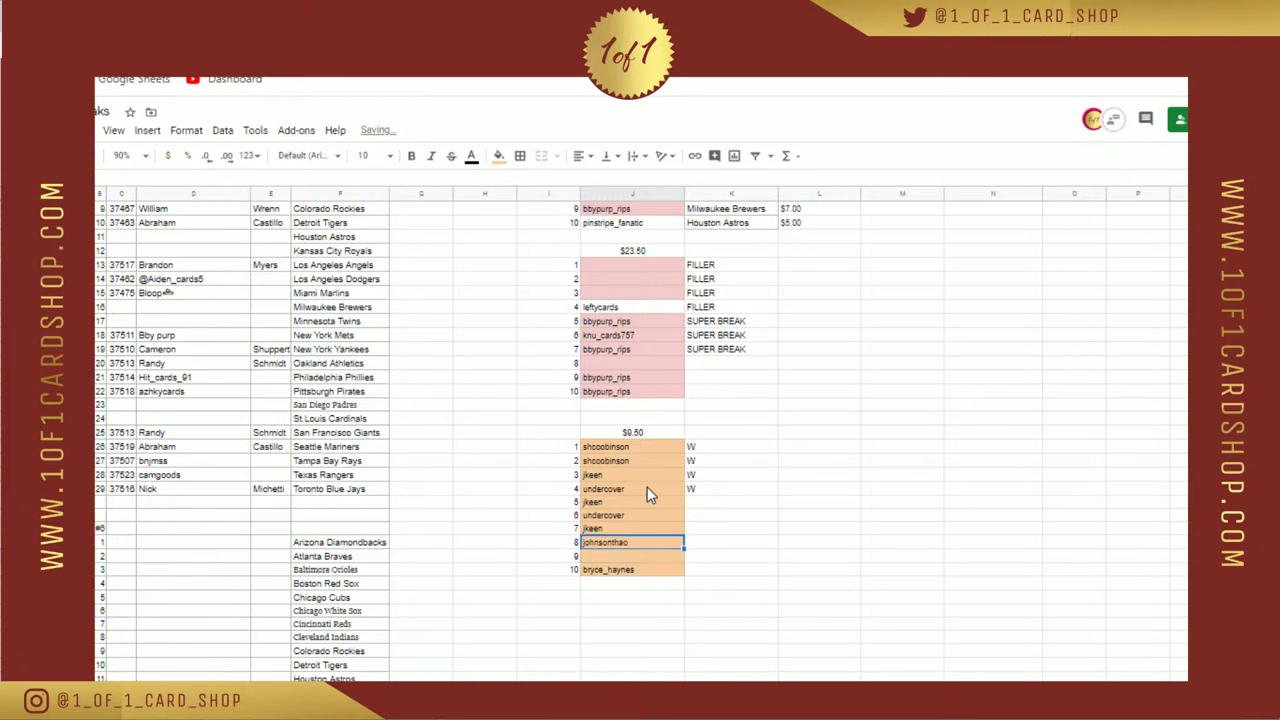
pyautogui.press('Down')
pyautogui.press('Down')
pyautogui.hotkey('ctrl', 'v')
pyautogui.hotkey('ctrl', 'z')
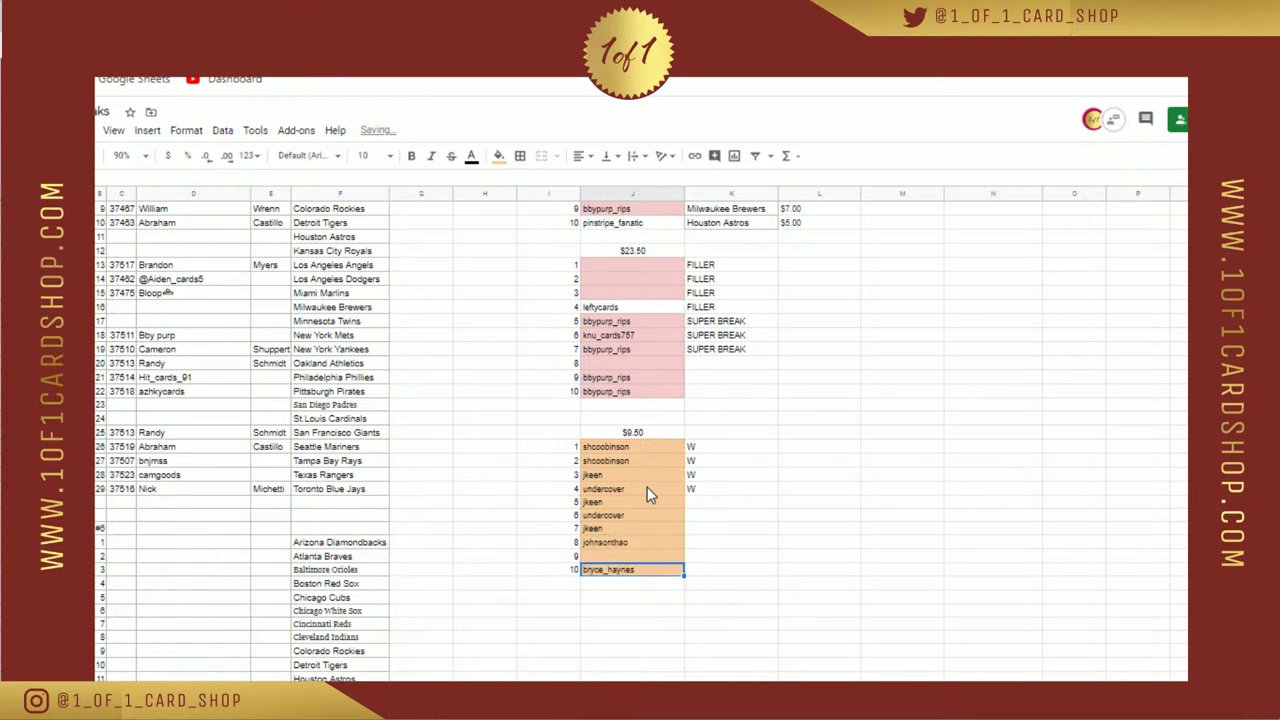
pyautogui.press('Up')
pyautogui.hotkey('ctrl', 'v')
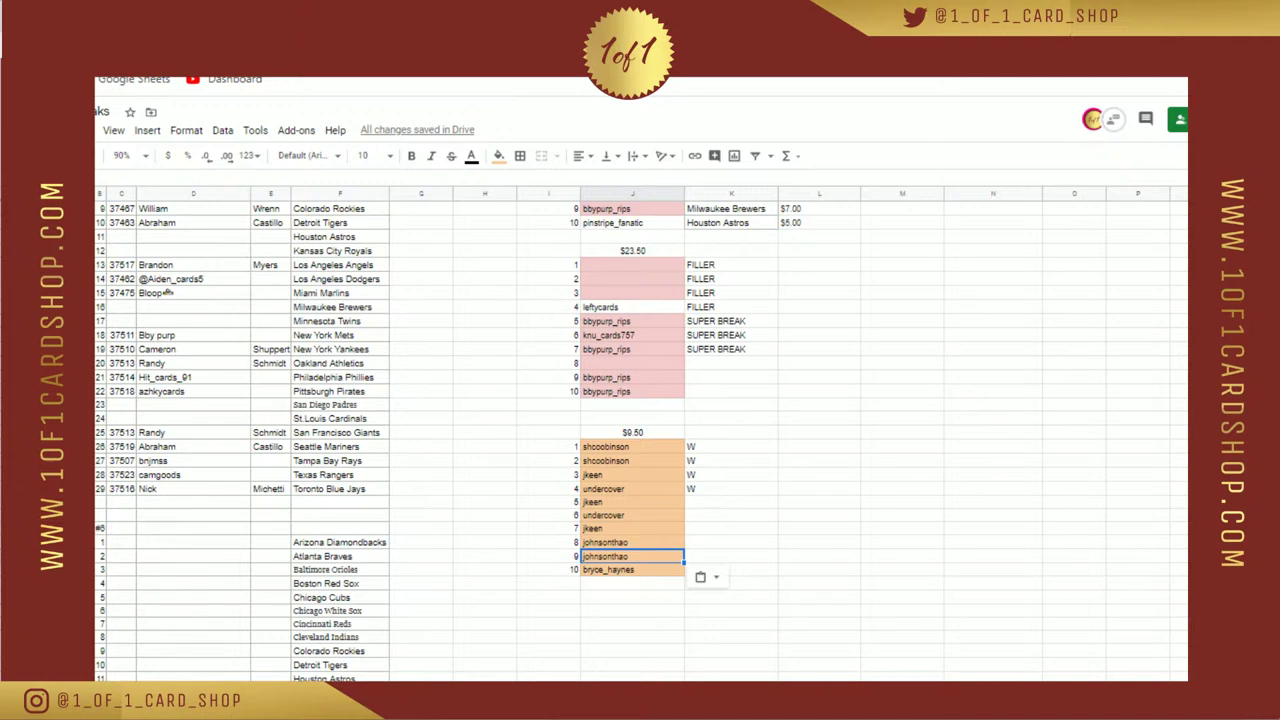
# Reset the orange fill on spots 3, 5 and 7 of the $9.50 break
pyautogui.click(629, 501)
pyautogui.click(655, 475)
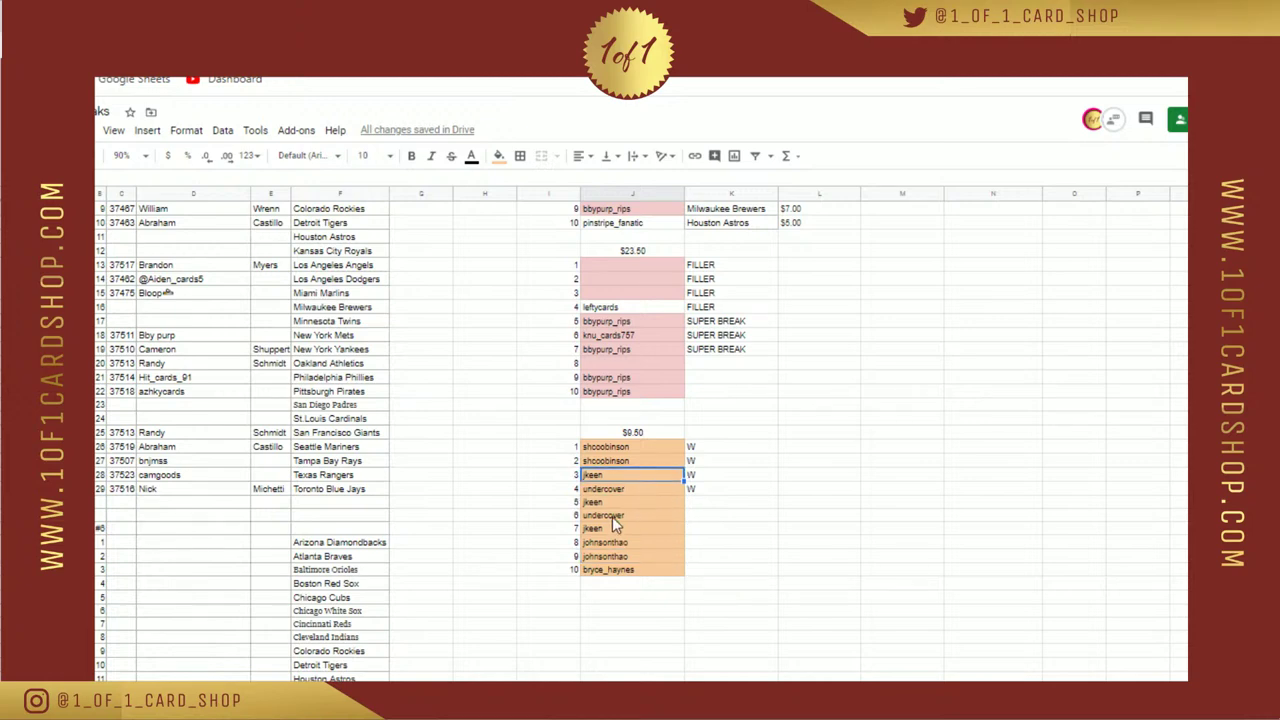
pyautogui.keyDown('ctrl'); pyautogui.click(624, 501); pyautogui.keyUp('ctrl')
pyautogui.keyDown('ctrl'); pyautogui.click(622, 528); pyautogui.keyUp('ctrl')
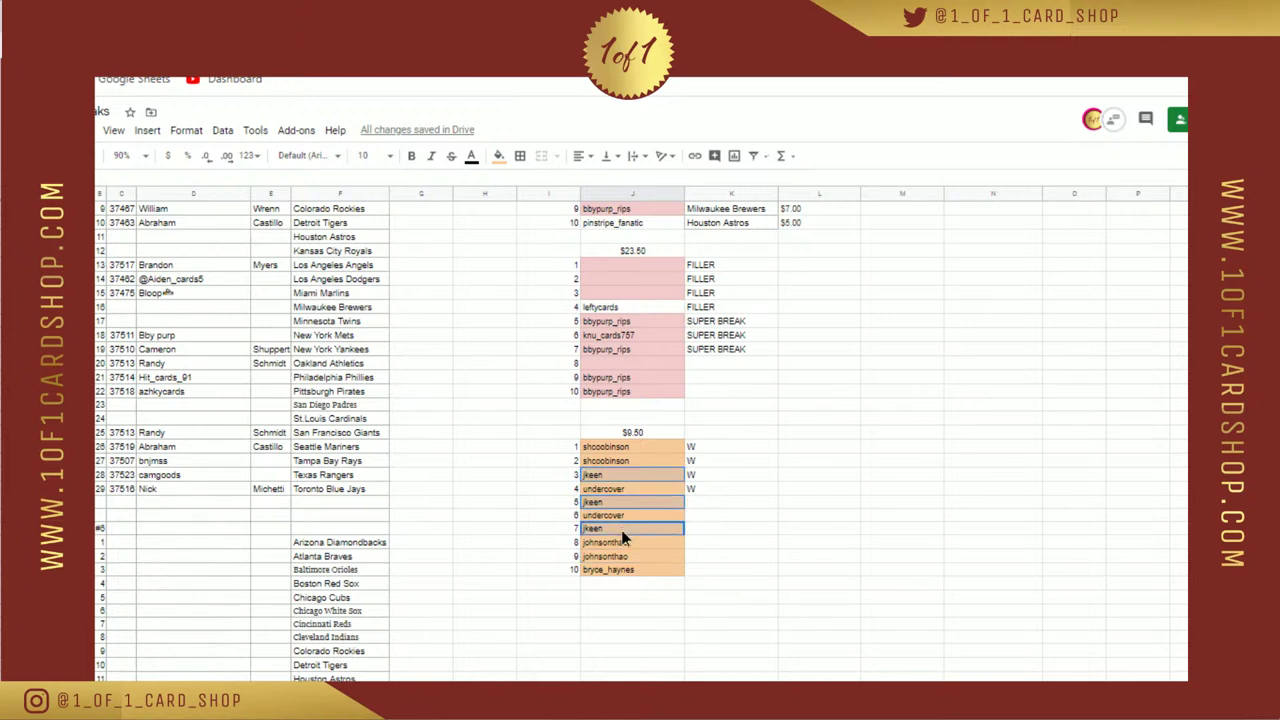
pyautogui.click(498, 155)
pyautogui.click(641, 204)
pyautogui.click(848, 308)
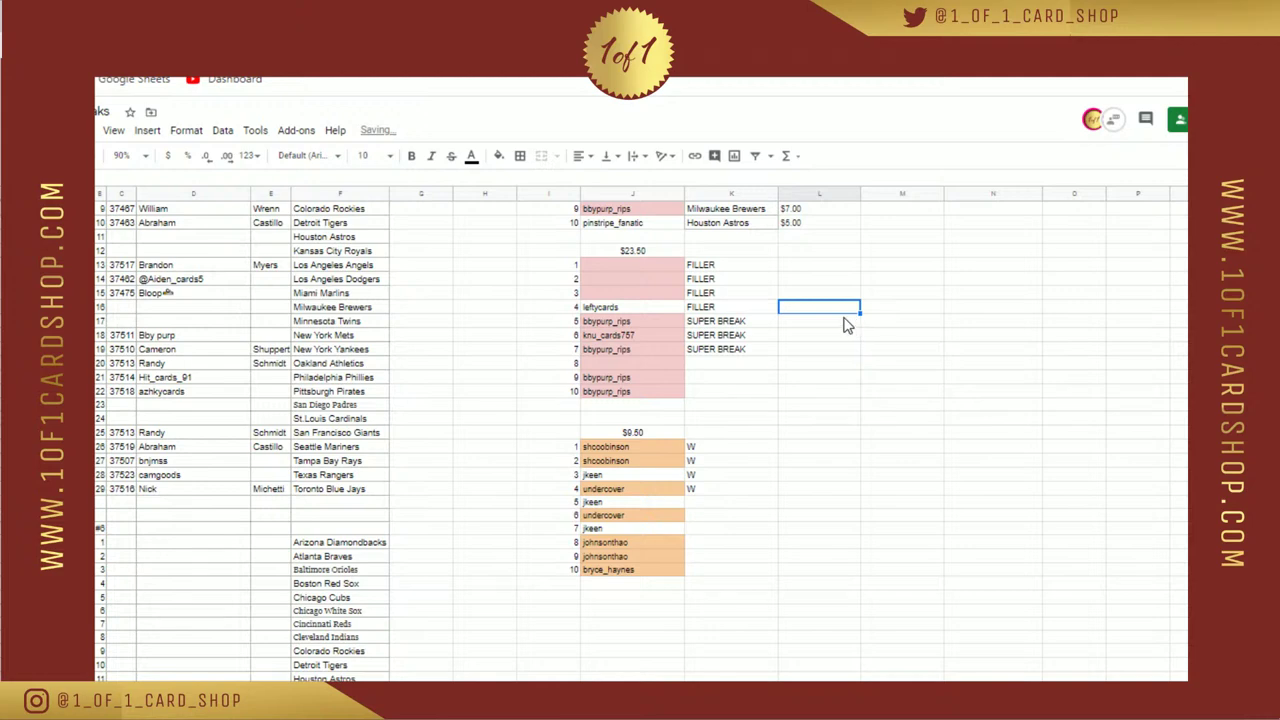
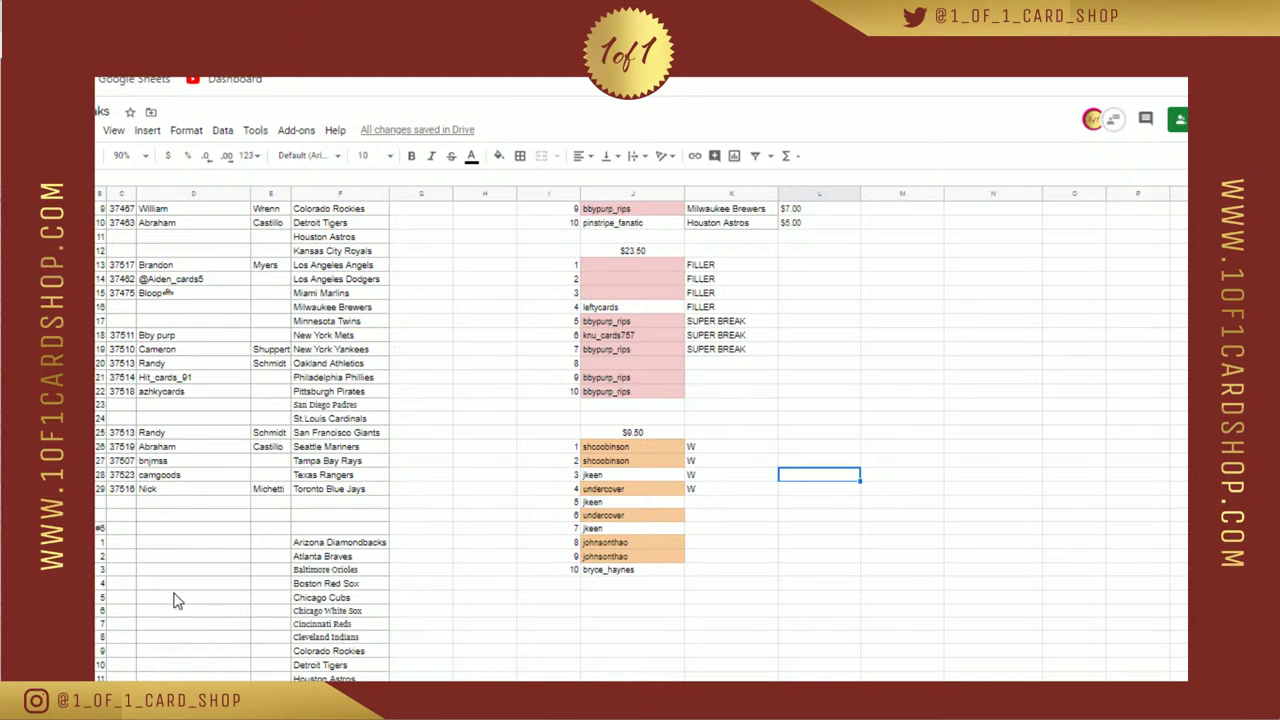
pyautogui.moveTo(618, 556); pyautogui.dragTo(612, 542)
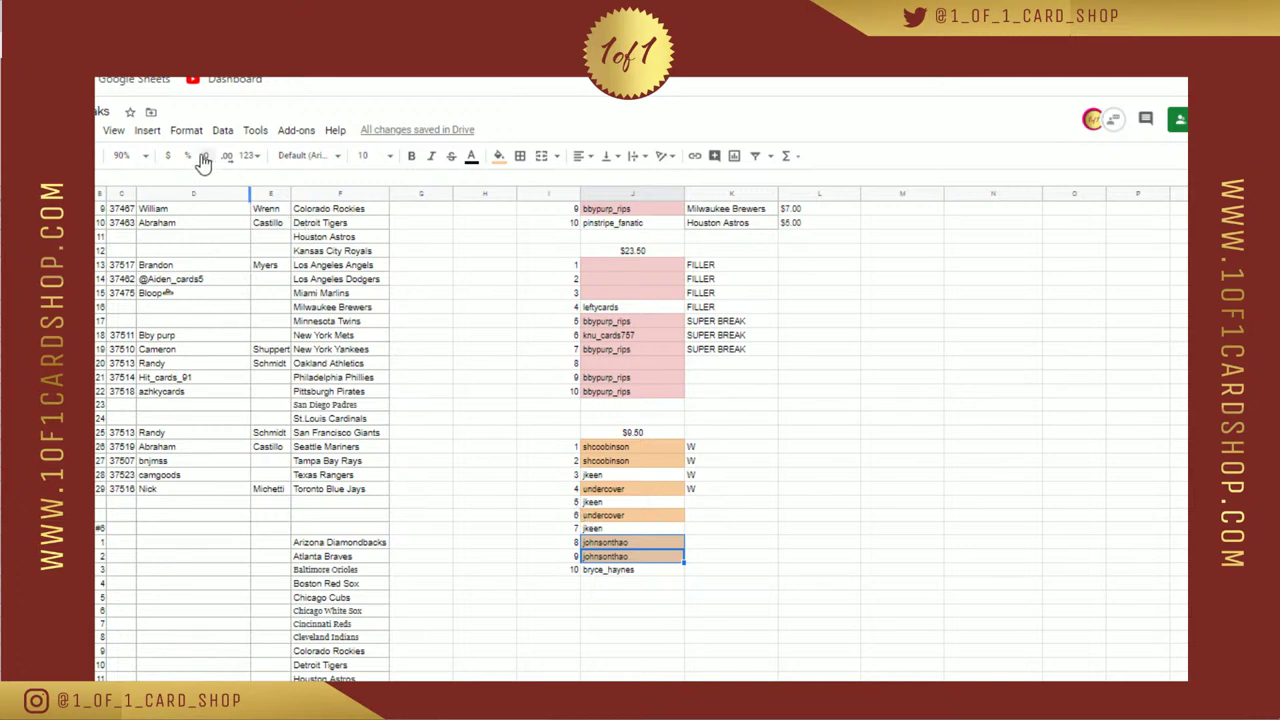
pyautogui.click(498, 157)
pyautogui.click(517, 184)
pyautogui.click(824, 482)
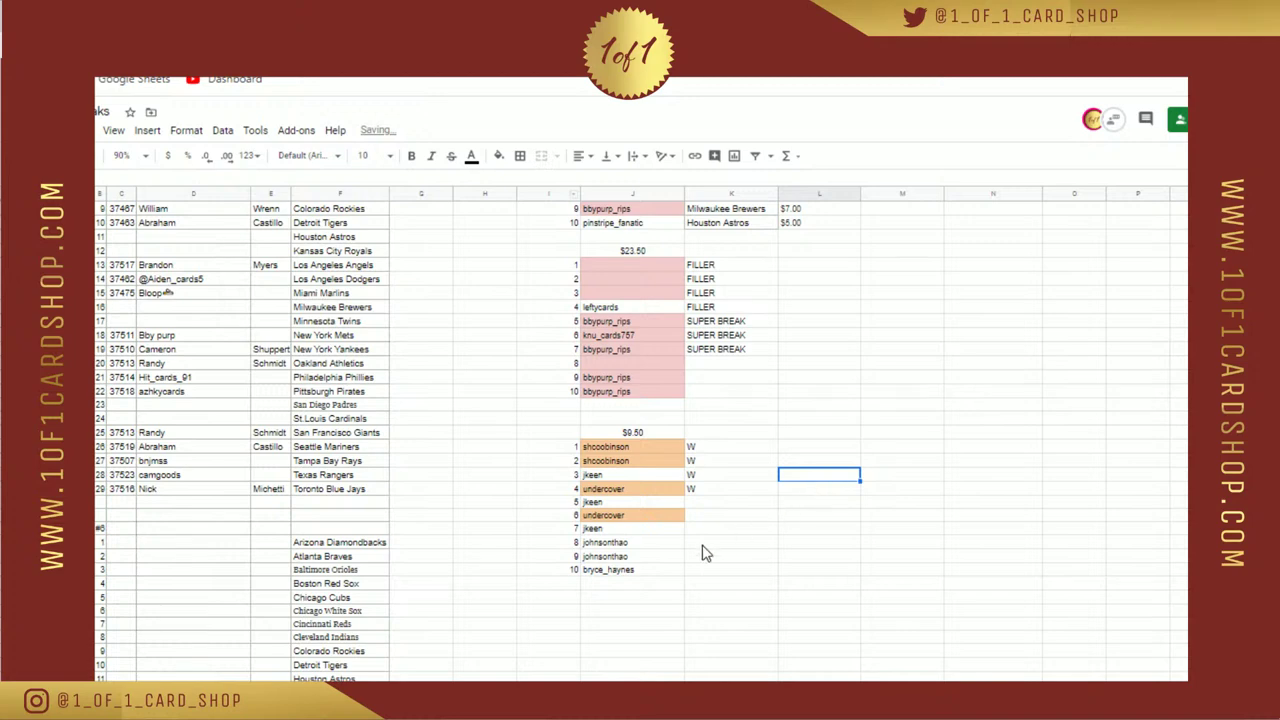
# Change the text colour of the knu_cards757 spot
pyautogui.click(617, 337)
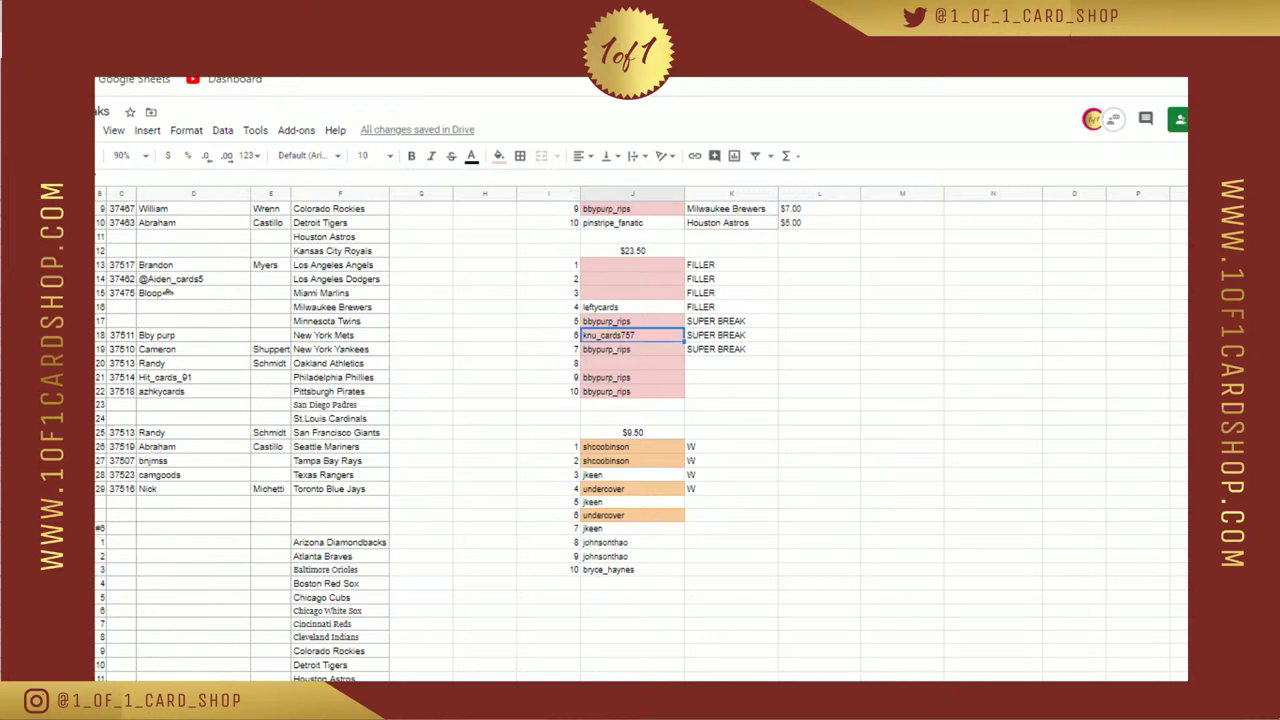
pyautogui.click(475, 157)
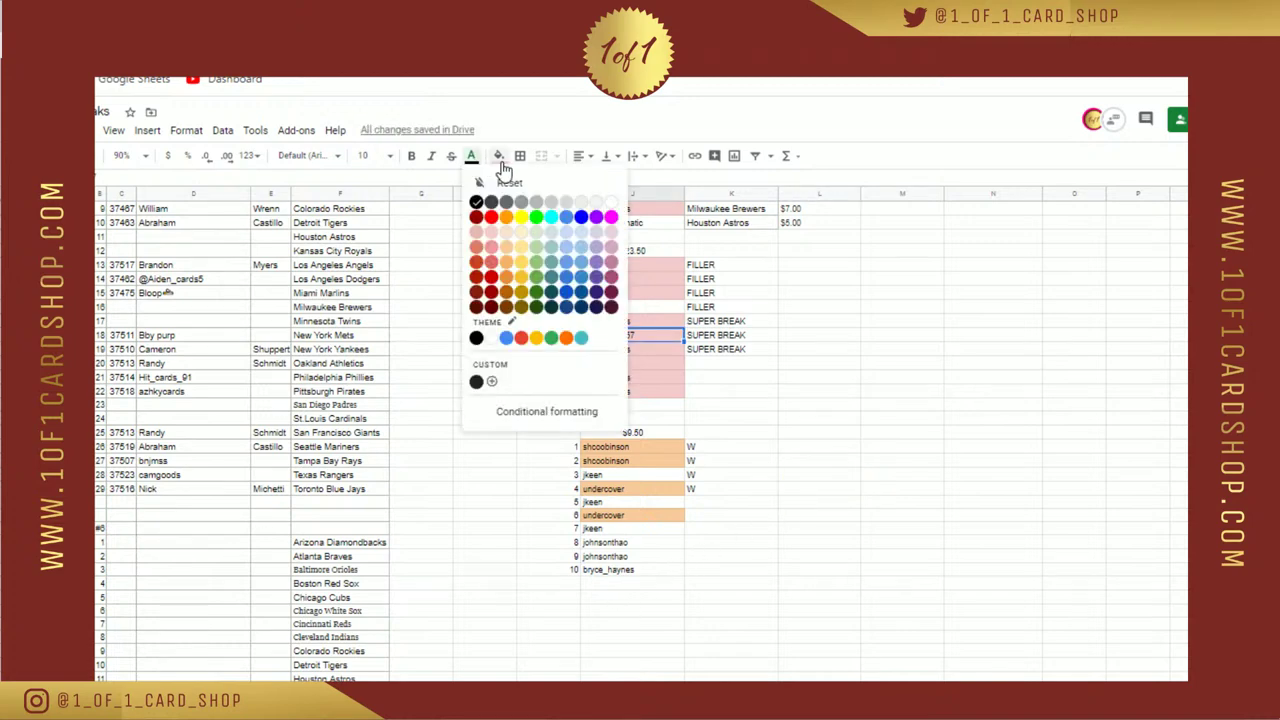
pyautogui.click(531, 206)
pyautogui.click(770, 364)
pyautogui.click(775, 437)
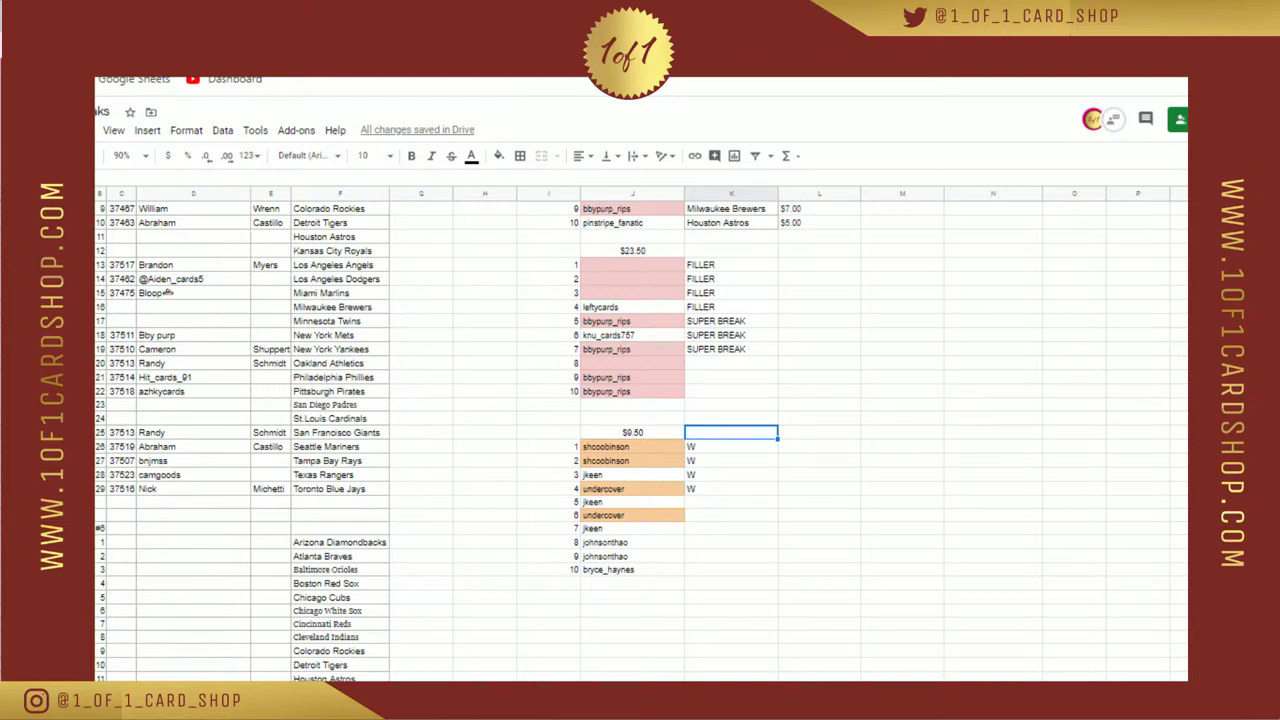
# Reset the orange fill on the two shcoobinson spots
pyautogui.moveTo(616, 450); pyautogui.dragTo(628, 462)
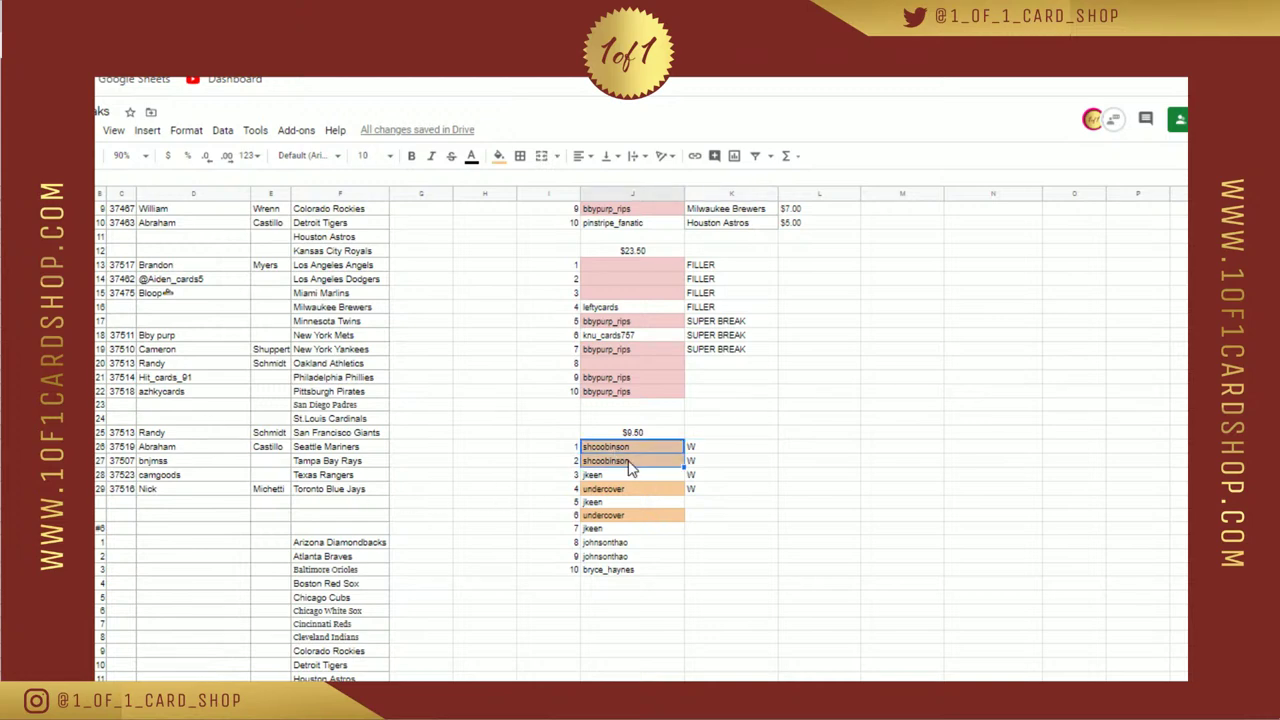
pyautogui.click(498, 155)
pyautogui.click(512, 177)
pyautogui.click(815, 397)
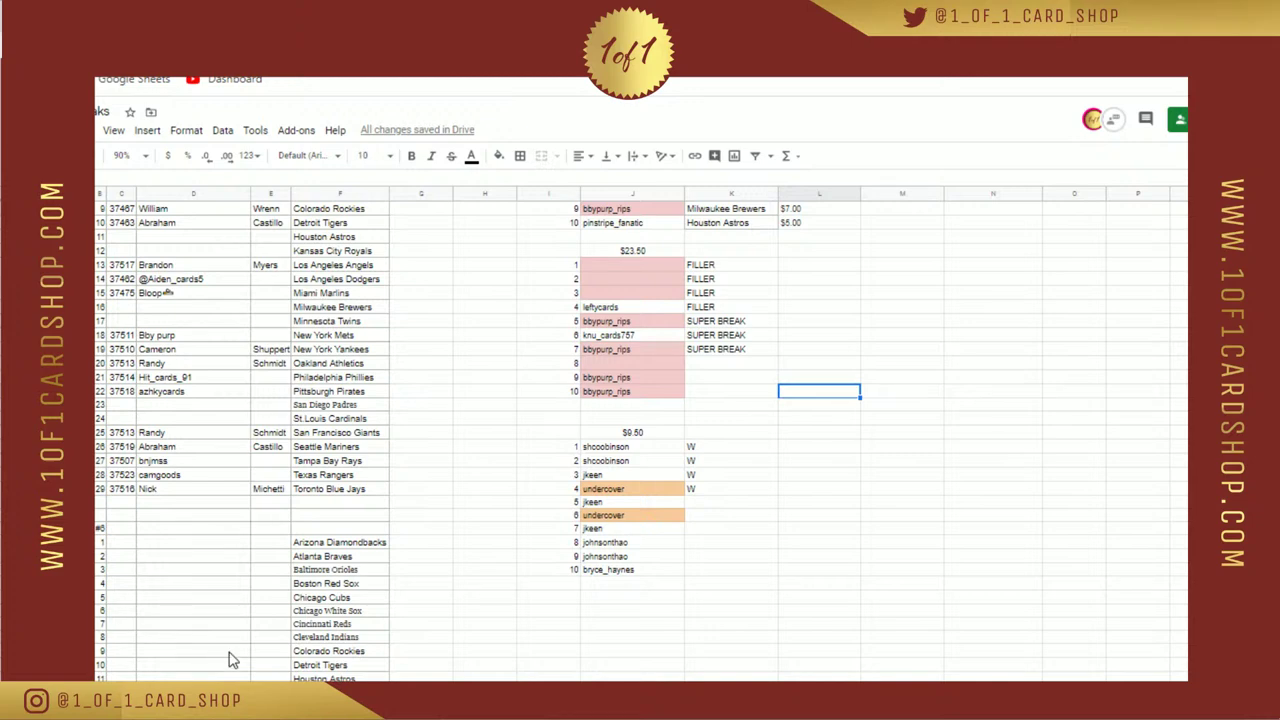
# Copy the ten $9.50 buyer names in J26:J35 and switch to RANDOM.ORG
pyautogui.moveTo(625, 447); pyautogui.dragTo(612, 581)
pyautogui.hotkey('ctrl', 'c')
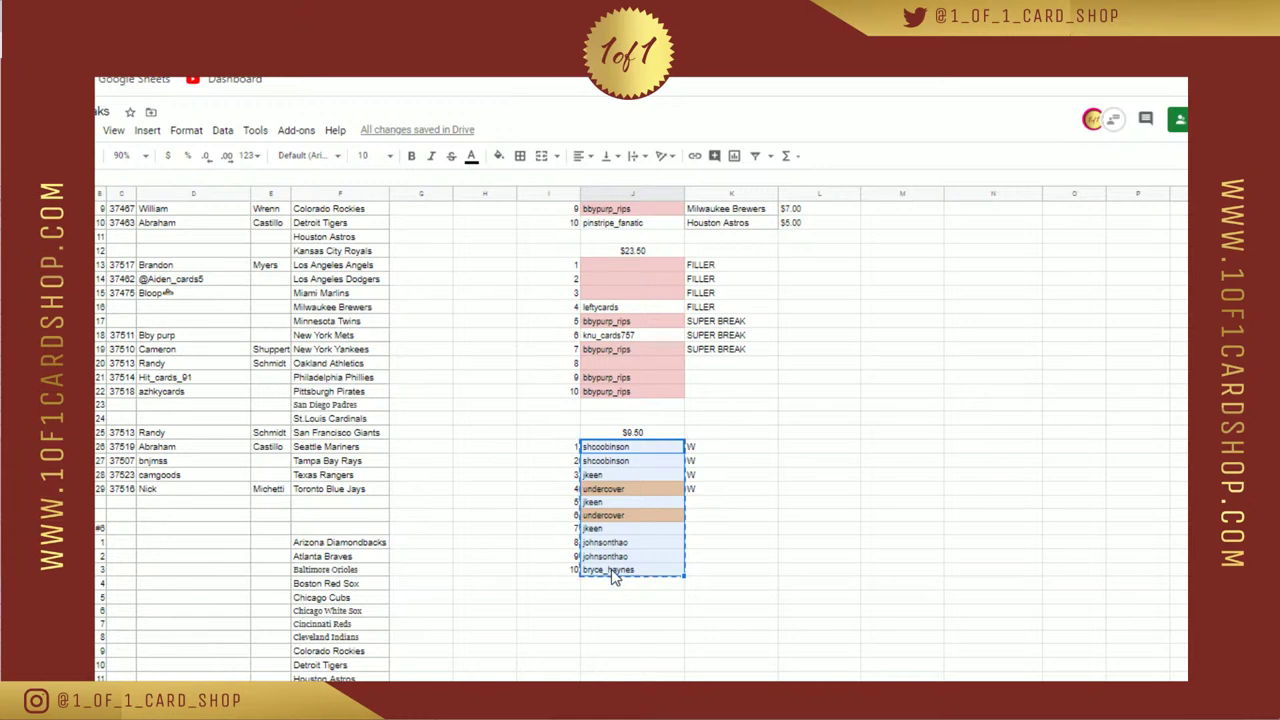
pyautogui.click(484, 78)
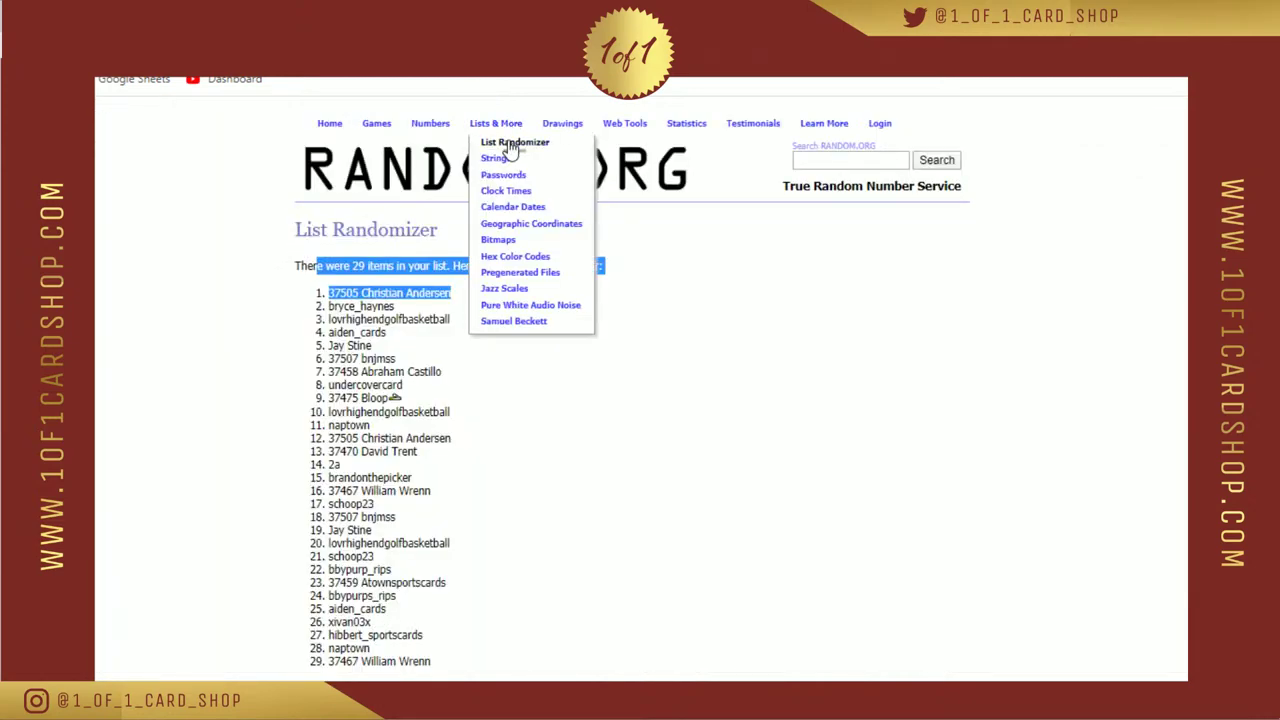
# Paste the ten $9.50 buyer names into a fresh List Randomizer and randomize them
pyautogui.click(507, 140)
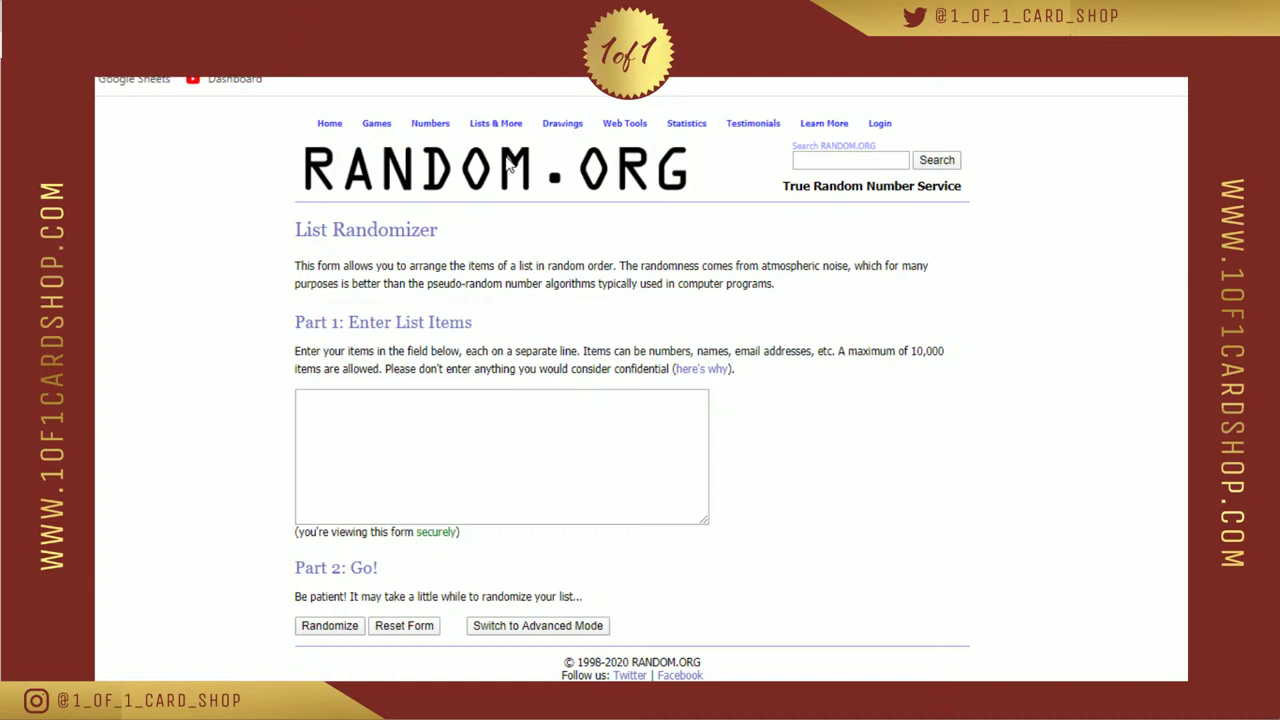
pyautogui.click(432, 428)
pyautogui.hotkey('ctrl', 'v')
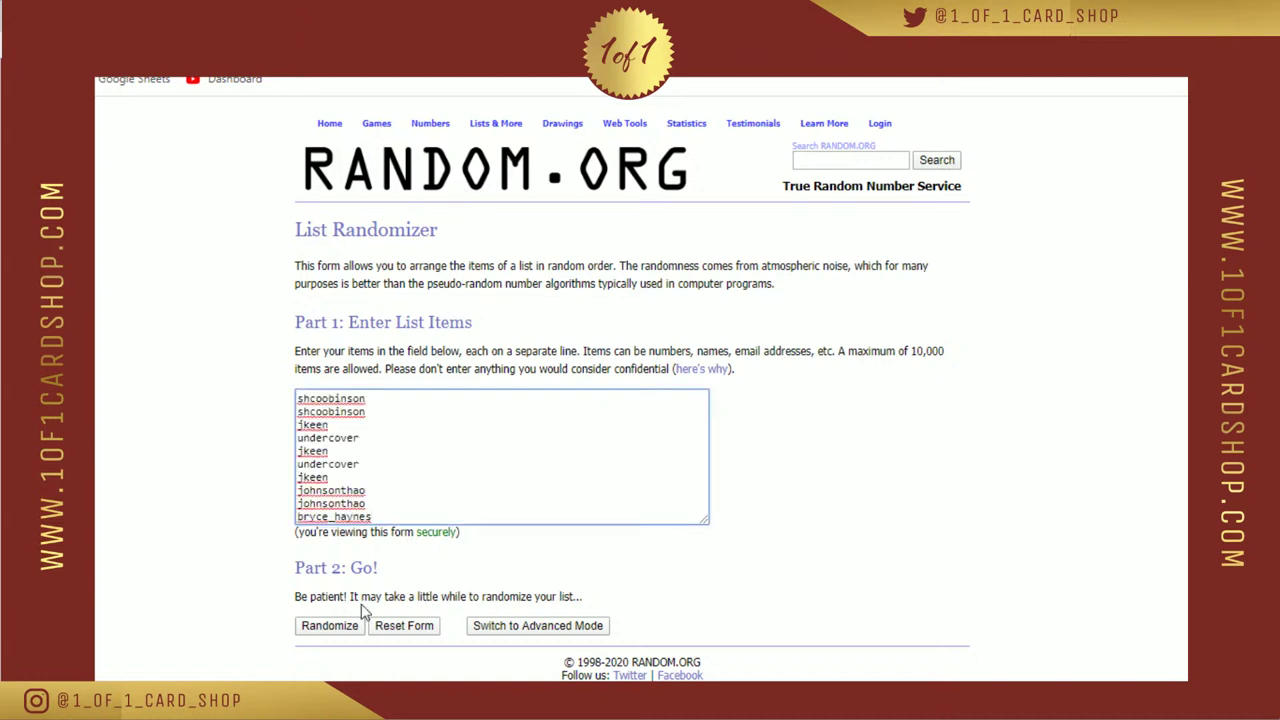
pyautogui.click(352, 628)
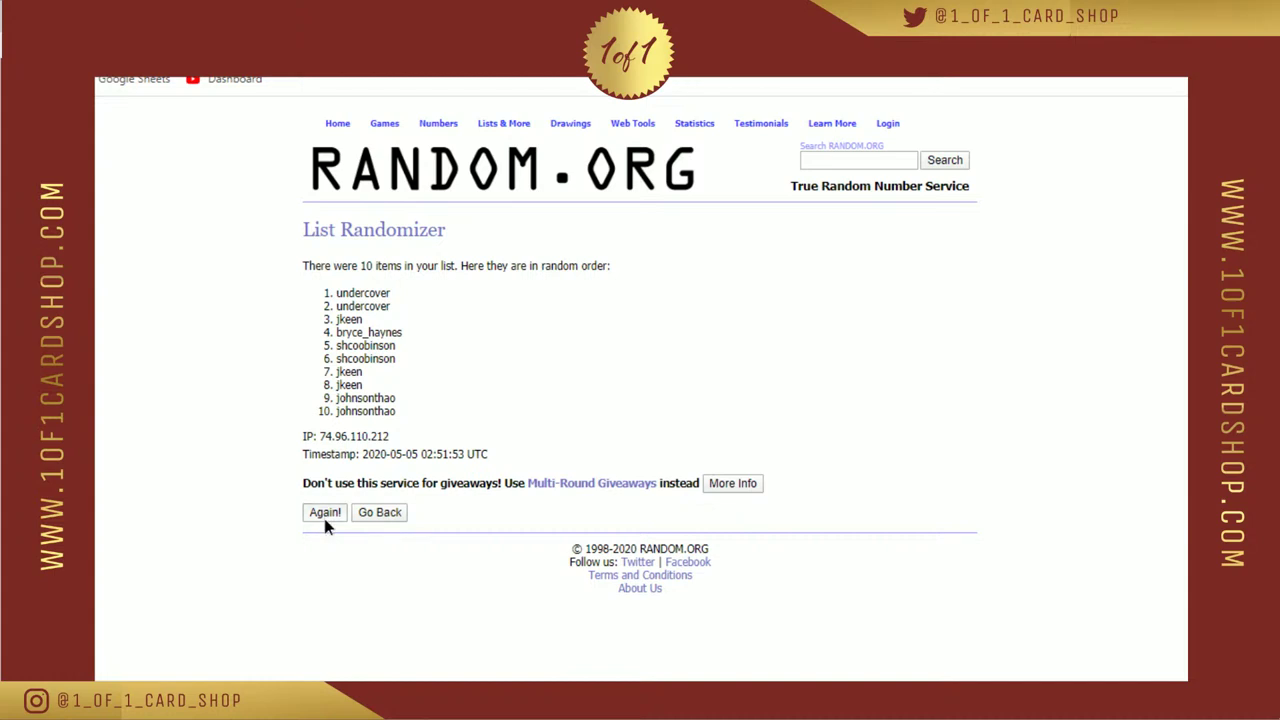
# Reshuffle the list four more times, select the final order and return to Sheets
pyautogui.click(324, 518)
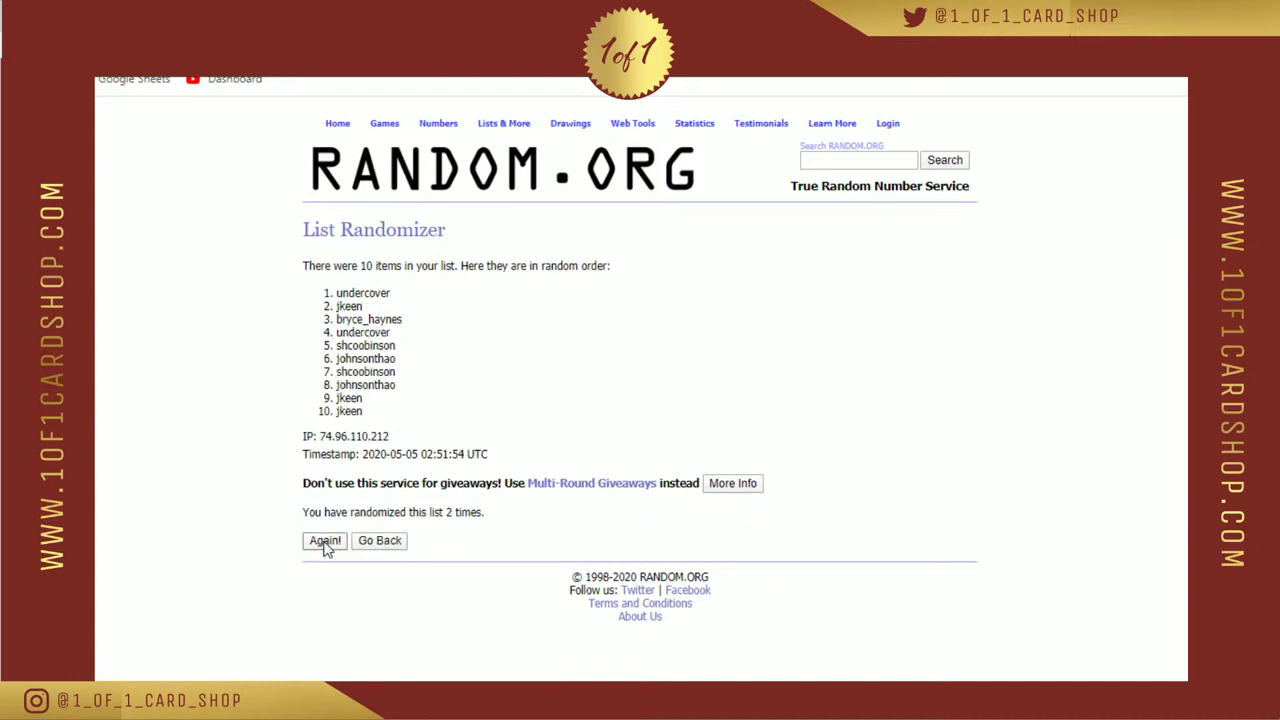
pyautogui.click(324, 542)
pyautogui.click(324, 542)
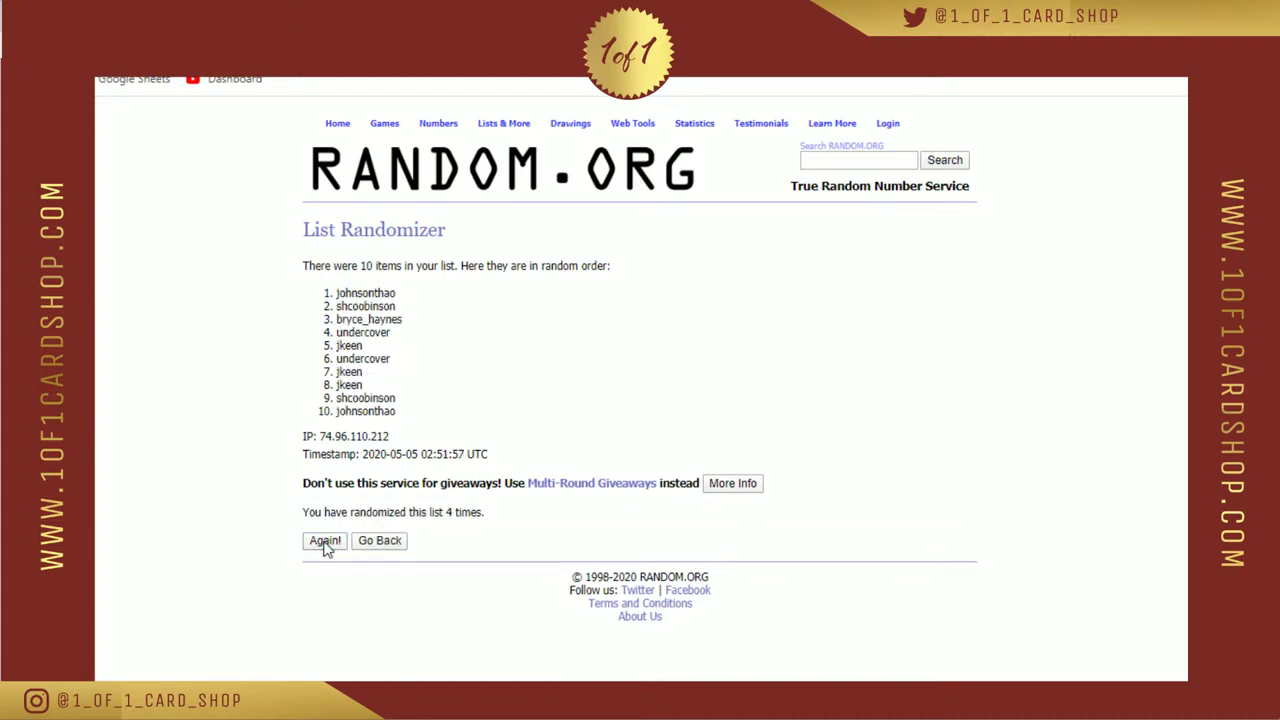
pyautogui.click(324, 540)
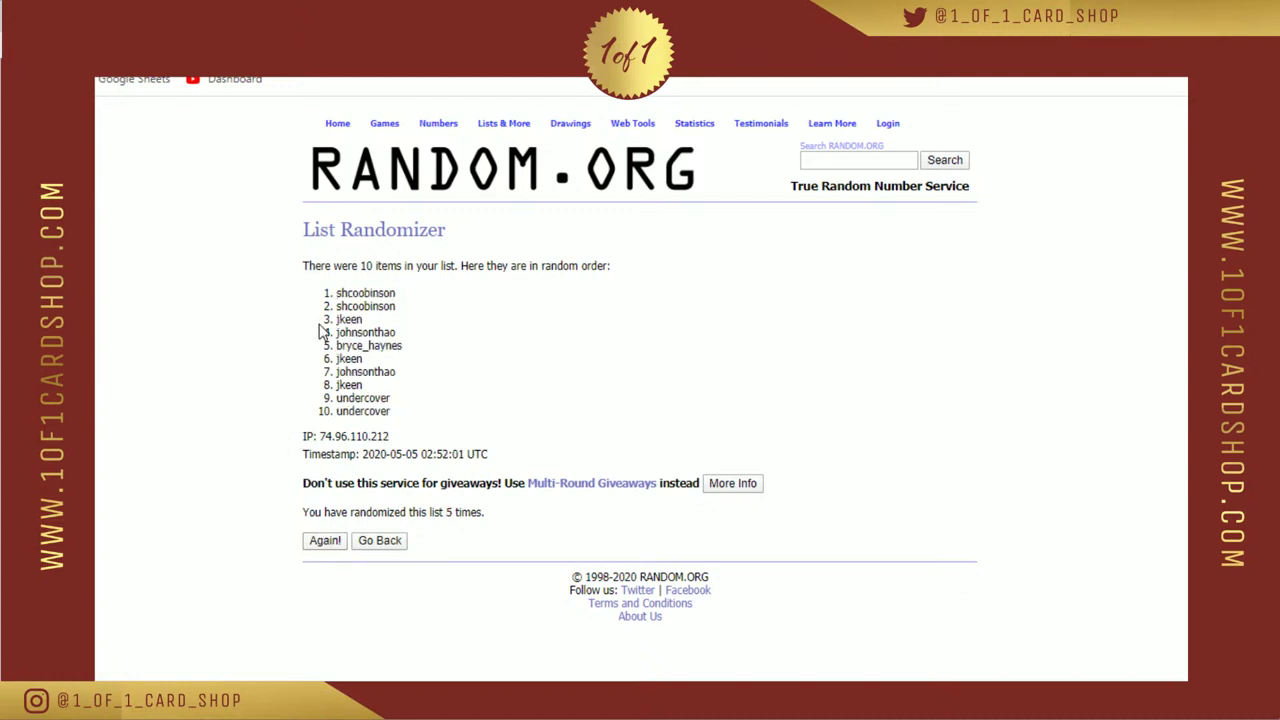
pyautogui.moveTo(334, 293); pyautogui.dragTo(423, 417)
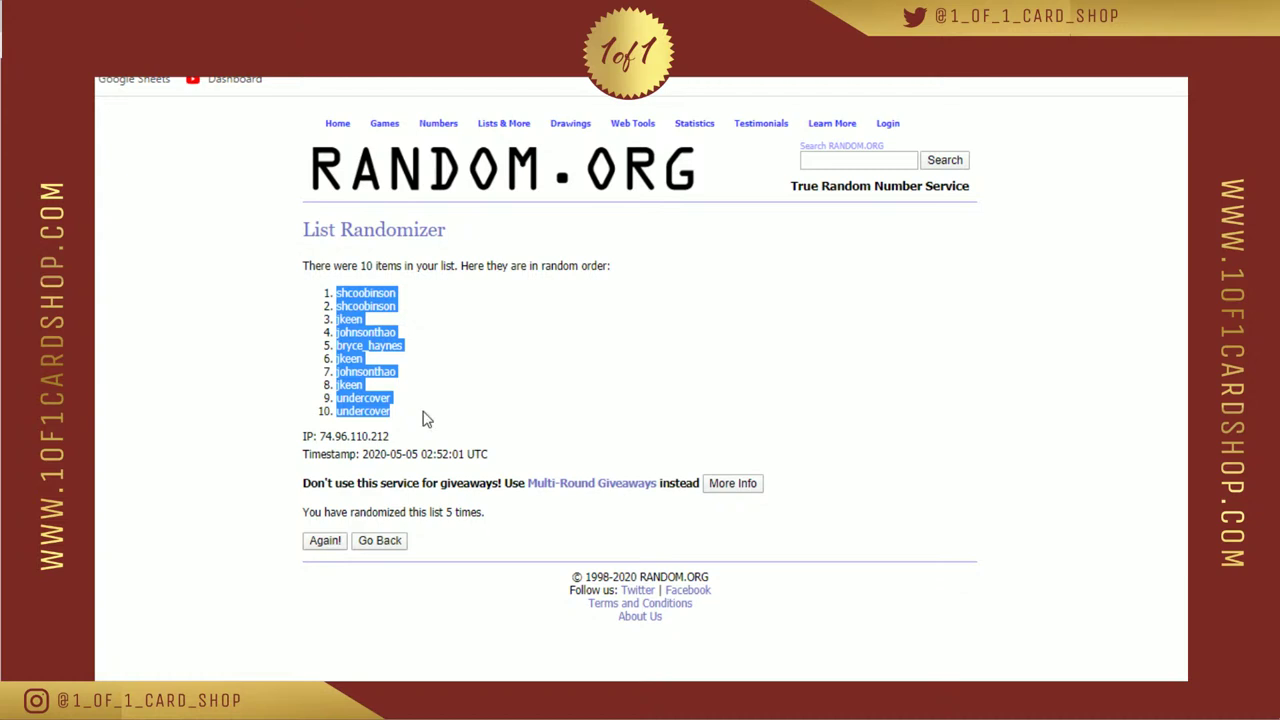
pyautogui.click(250, 62)
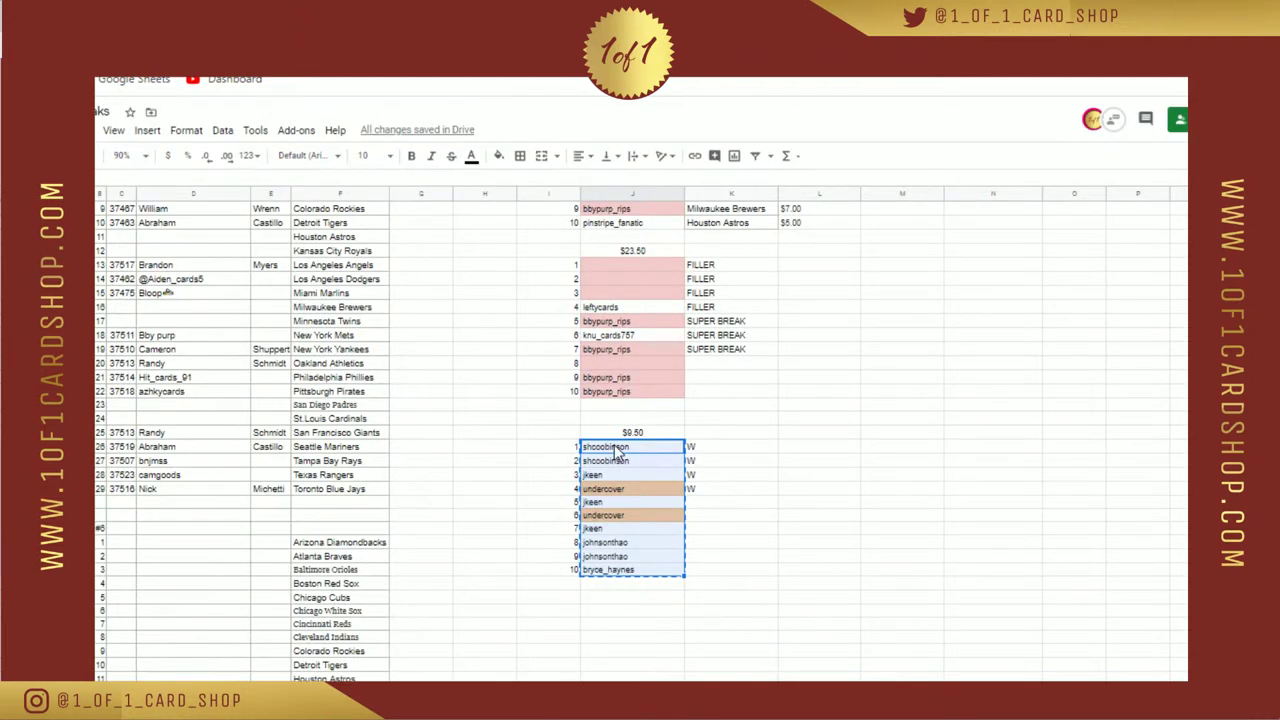
# Paste the shuffled names at J26 and copy the first three into filler spots J13:J15
pyautogui.click(617, 448)
pyautogui.hotkey('ctrl', 'v')
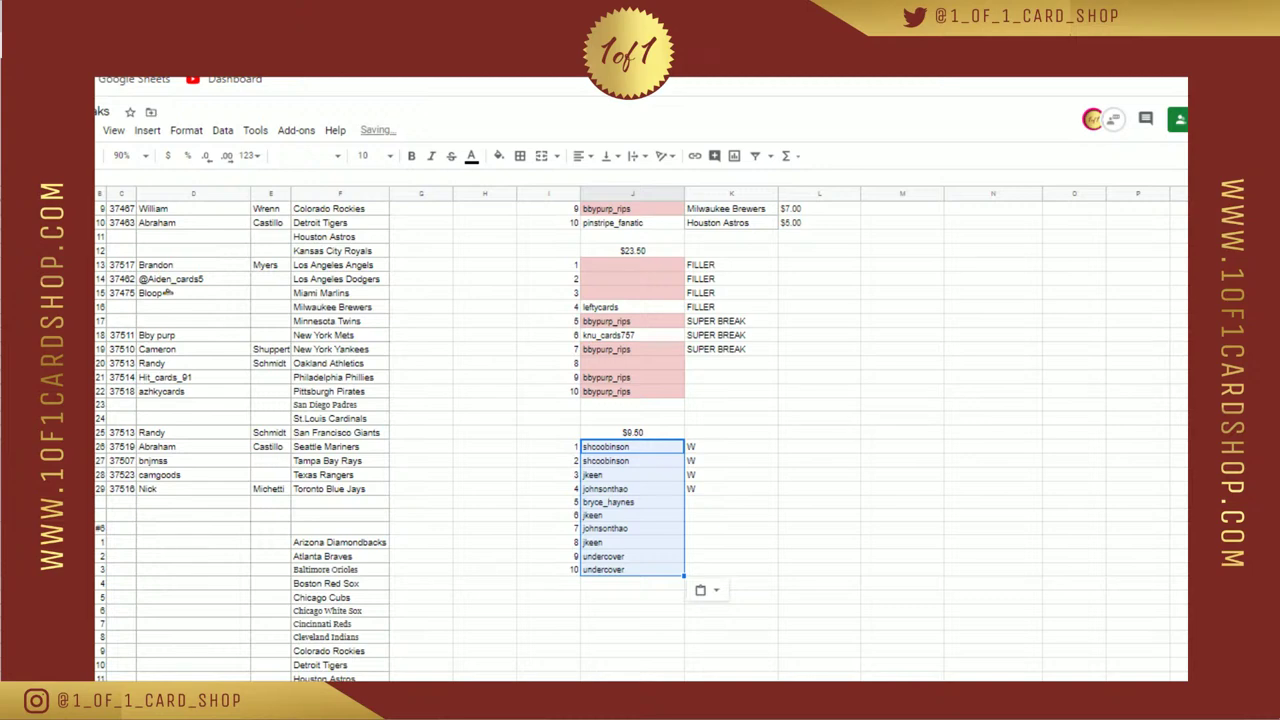
pyautogui.click(658, 463)
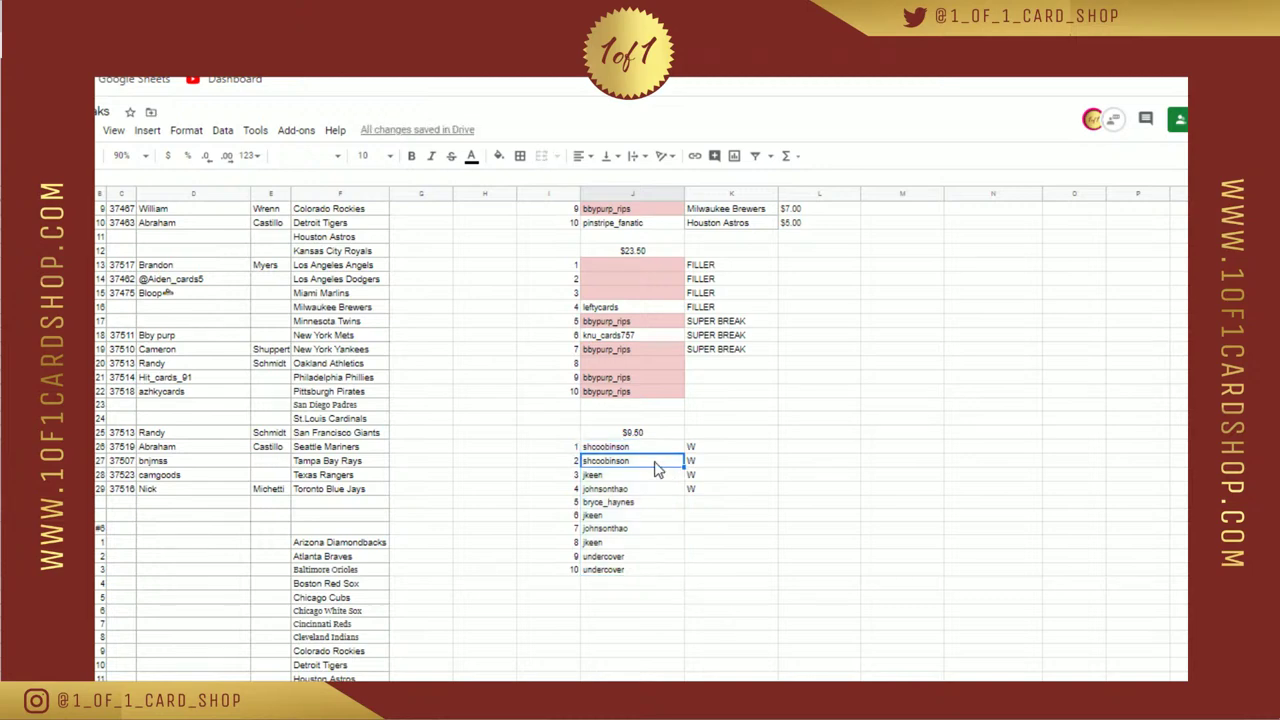
pyautogui.hotkey('shift', 'Up')
pyautogui.hotkey('ctrl', 'c')
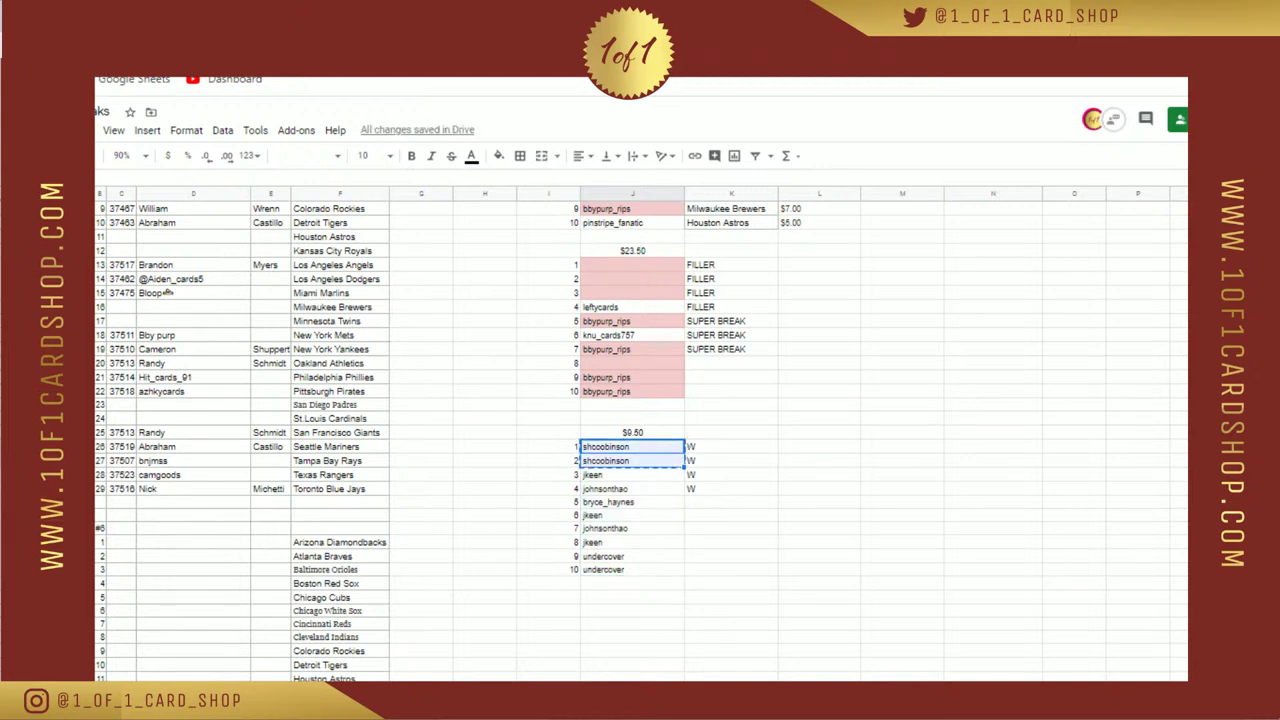
pyautogui.click(620, 266)
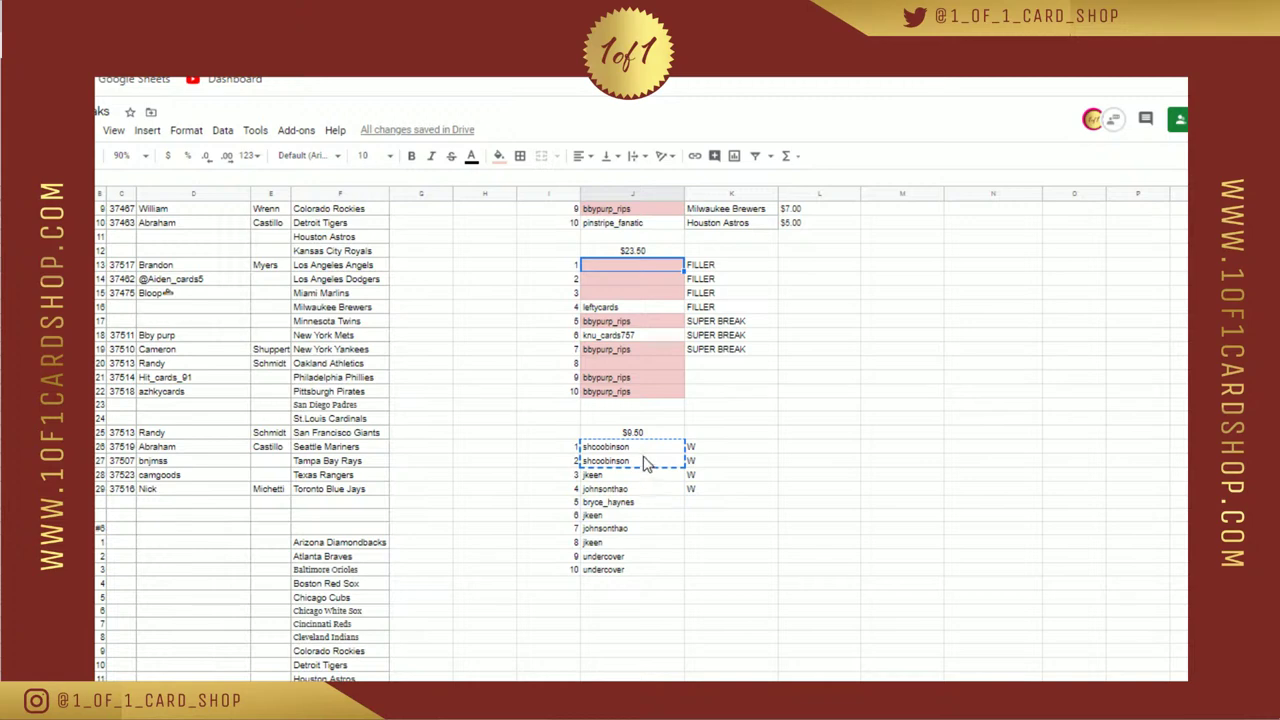
pyautogui.moveTo(641, 447); pyautogui.dragTo(643, 480)
pyautogui.hotkey('ctrl', 'c')
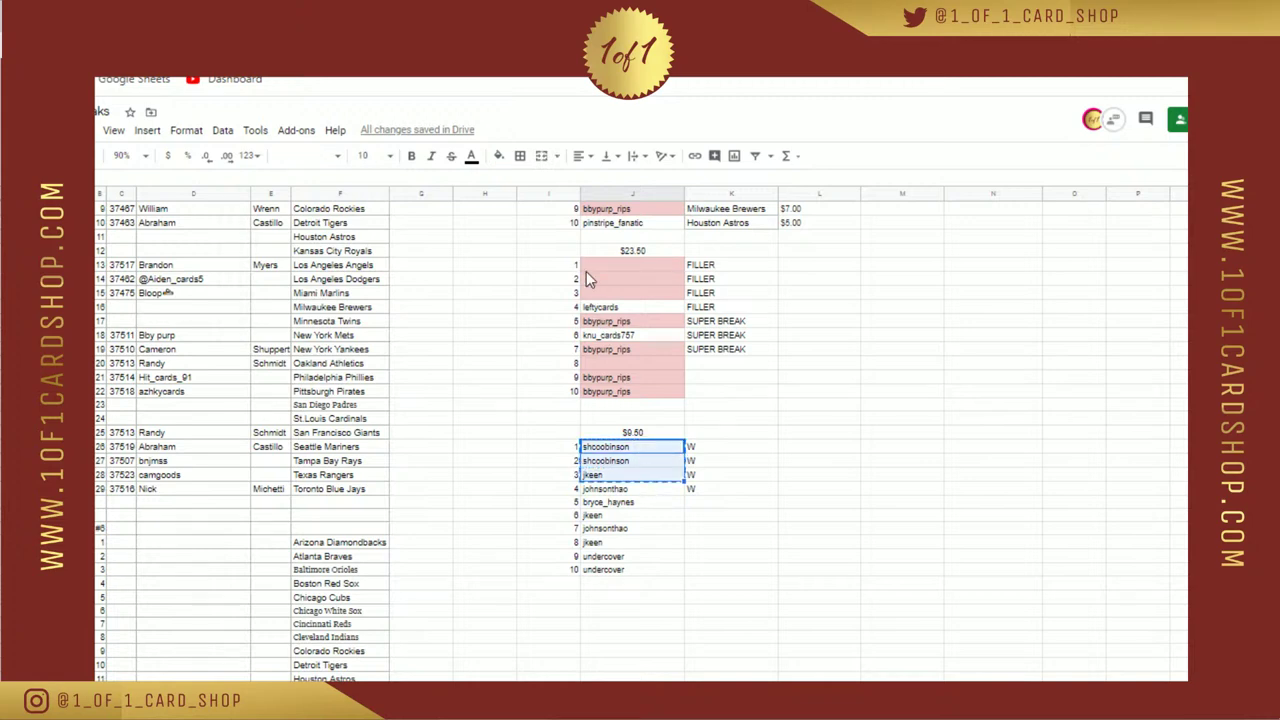
pyautogui.click(607, 264)
pyautogui.hotkey('ctrl', 'v')
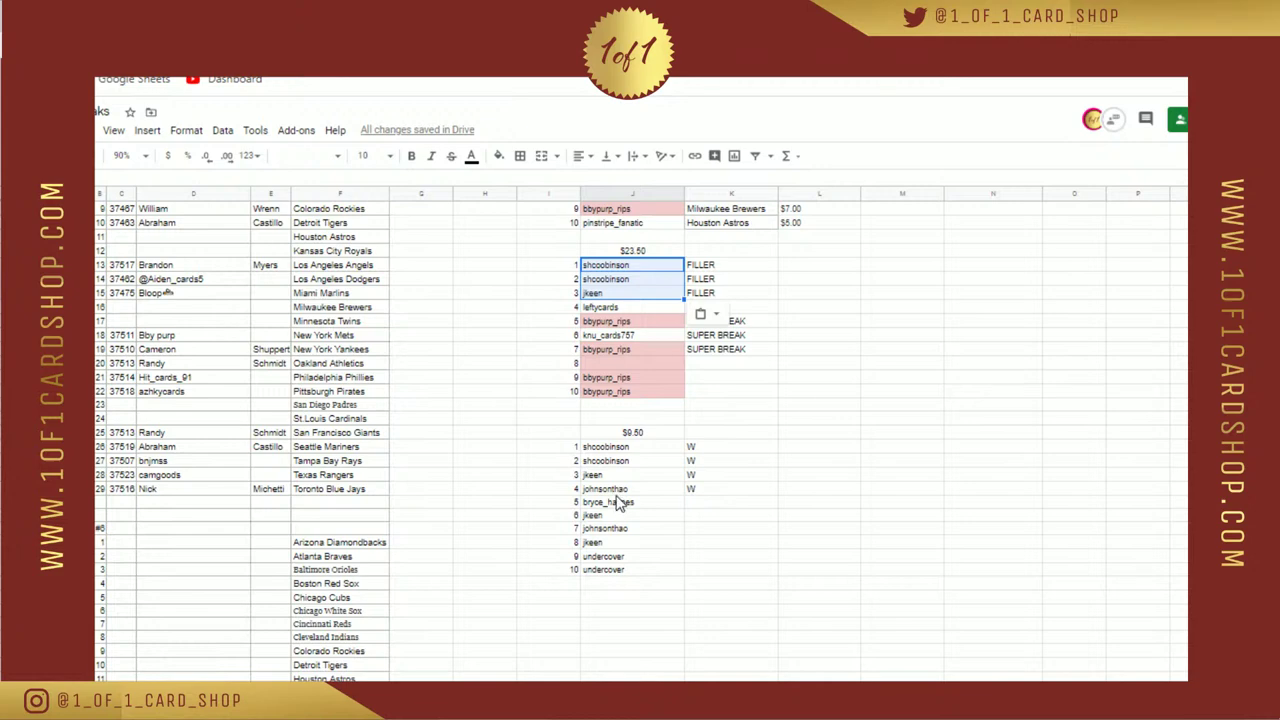
pyautogui.click(617, 492)
pyautogui.hotkey('ctrl', 'c')
pyautogui.click(610, 362)
pyautogui.hotkey('ctrl', 'v')
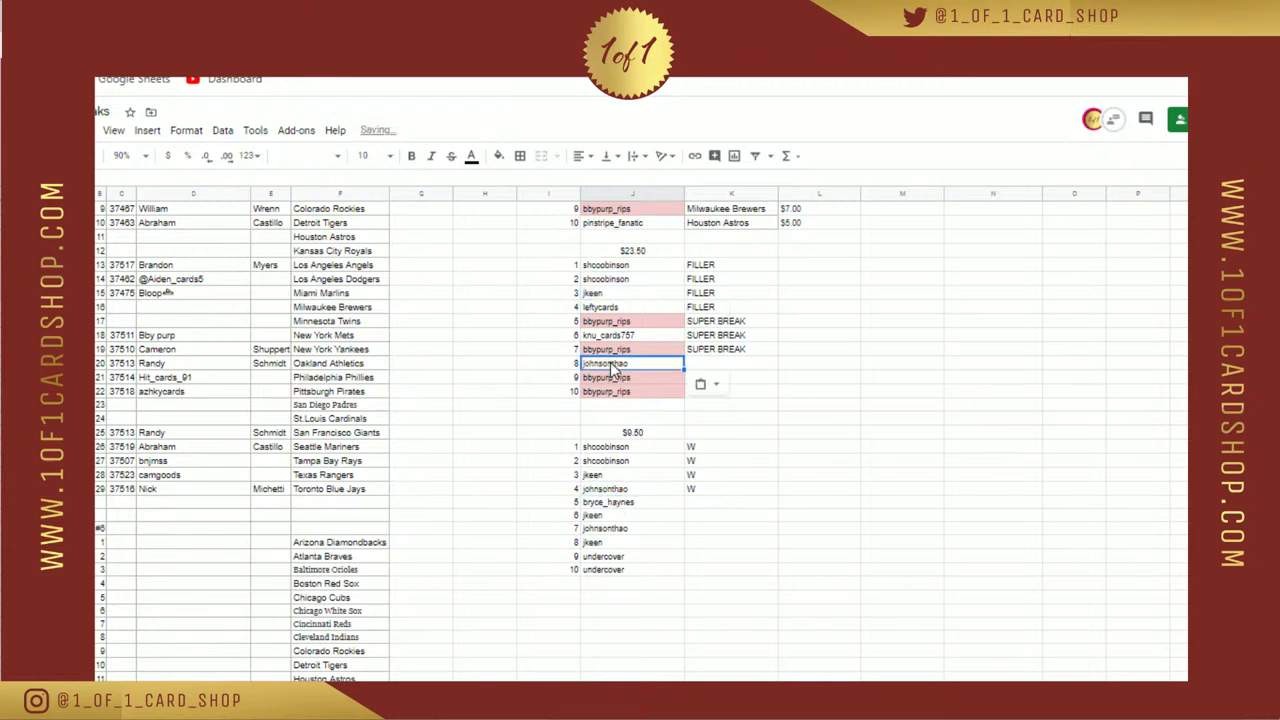
pyautogui.click(821, 421)
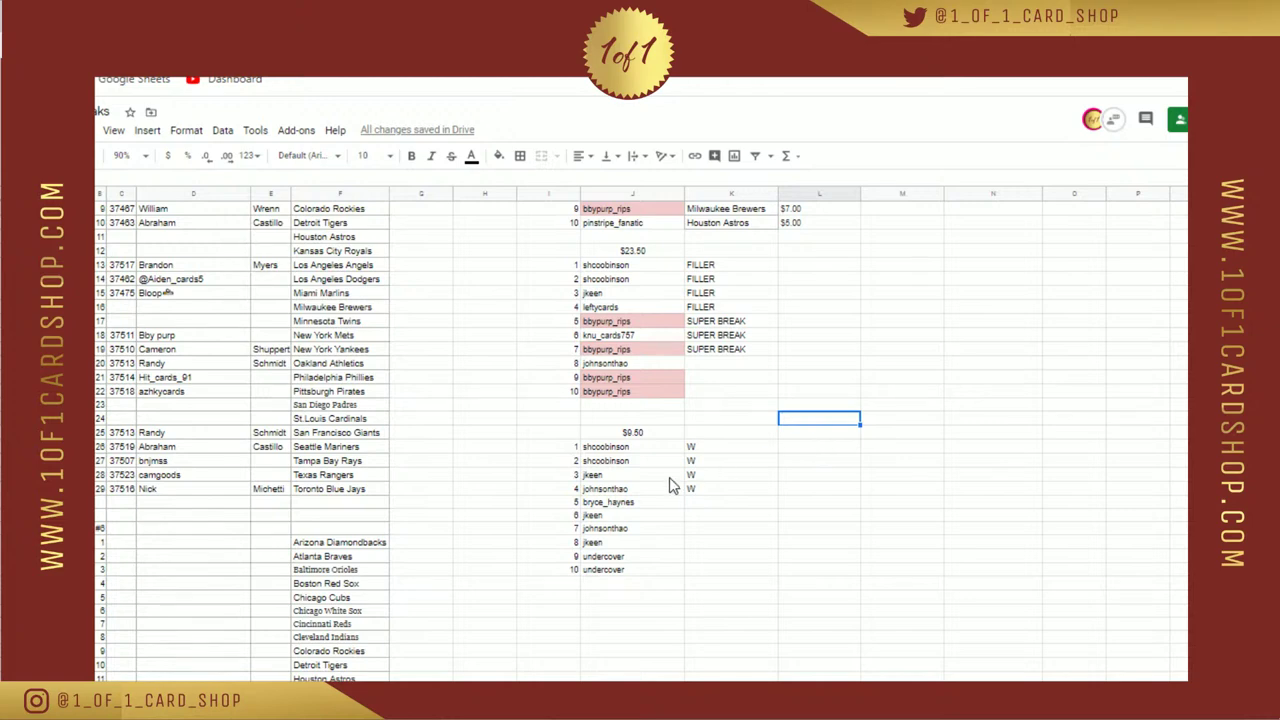
pyautogui.moveTo(611, 450); pyautogui.dragTo(608, 568)
# Delete the four used names and paste the six leftover names into P25 of section #1
pyautogui.press('Delete')
pyautogui.click(607, 505)
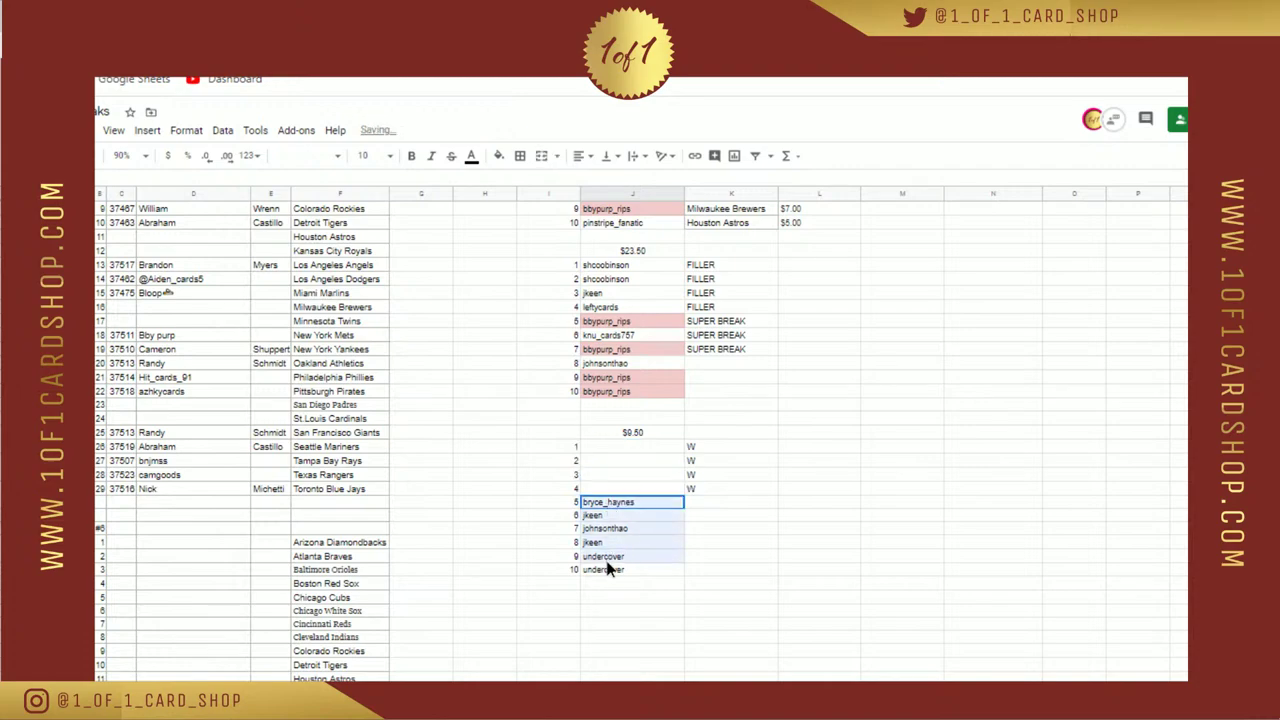
pyautogui.scroll(3, 588, 590)
pyautogui.scroll(20, 588, 590)
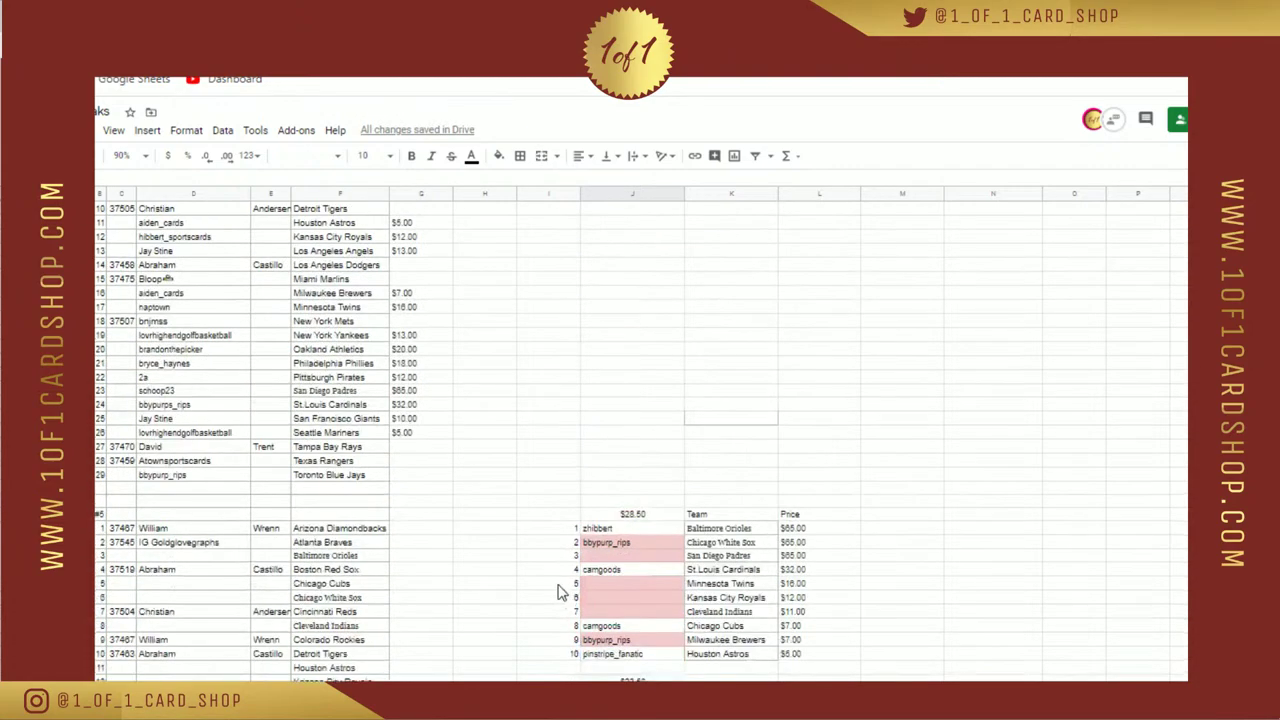
pyautogui.click(1125, 568)
pyautogui.hotkey('ctrl', 'v')
# Erase the whole $9.50 filler block (I24:K35), including header, slot numbers and W marks
pyautogui.scroll(-5, 1095, 562)
pyautogui.scroll(-20, 1095, 562)
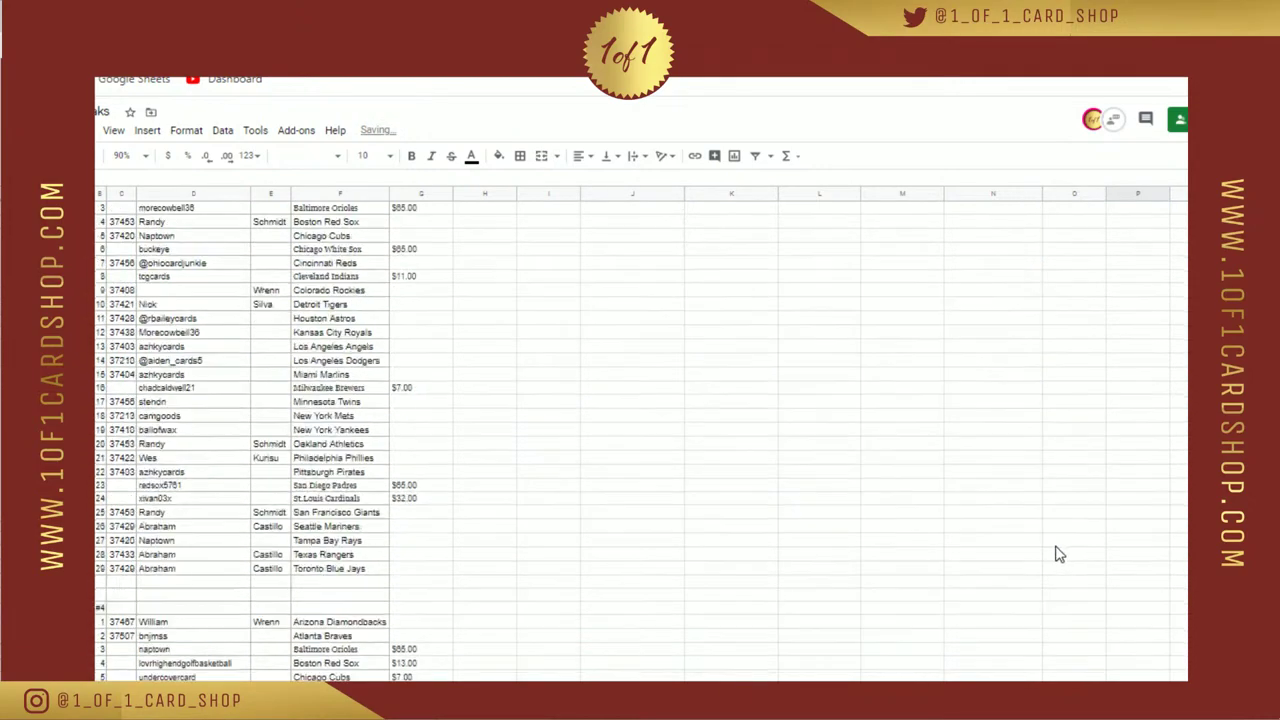
pyautogui.scroll(4, 1060, 536)
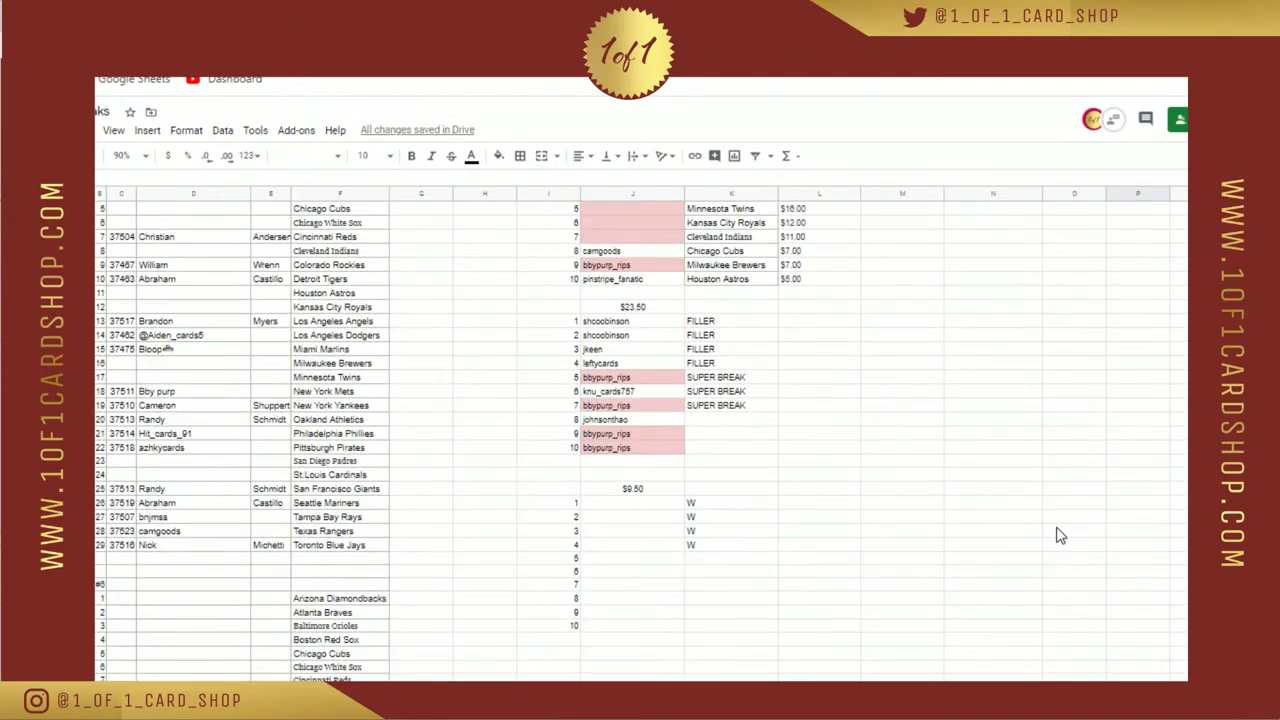
pyautogui.scroll(-2, 977, 531)
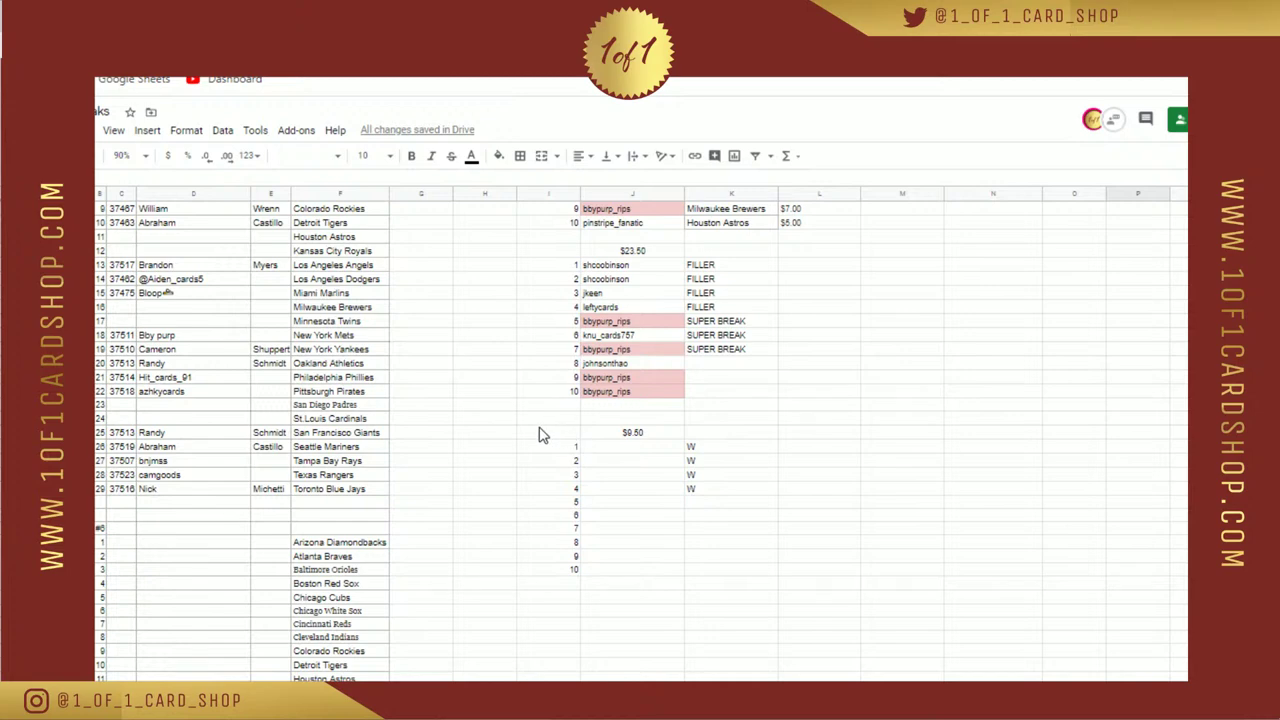
pyautogui.moveTo(552, 421); pyautogui.dragTo(750, 602)
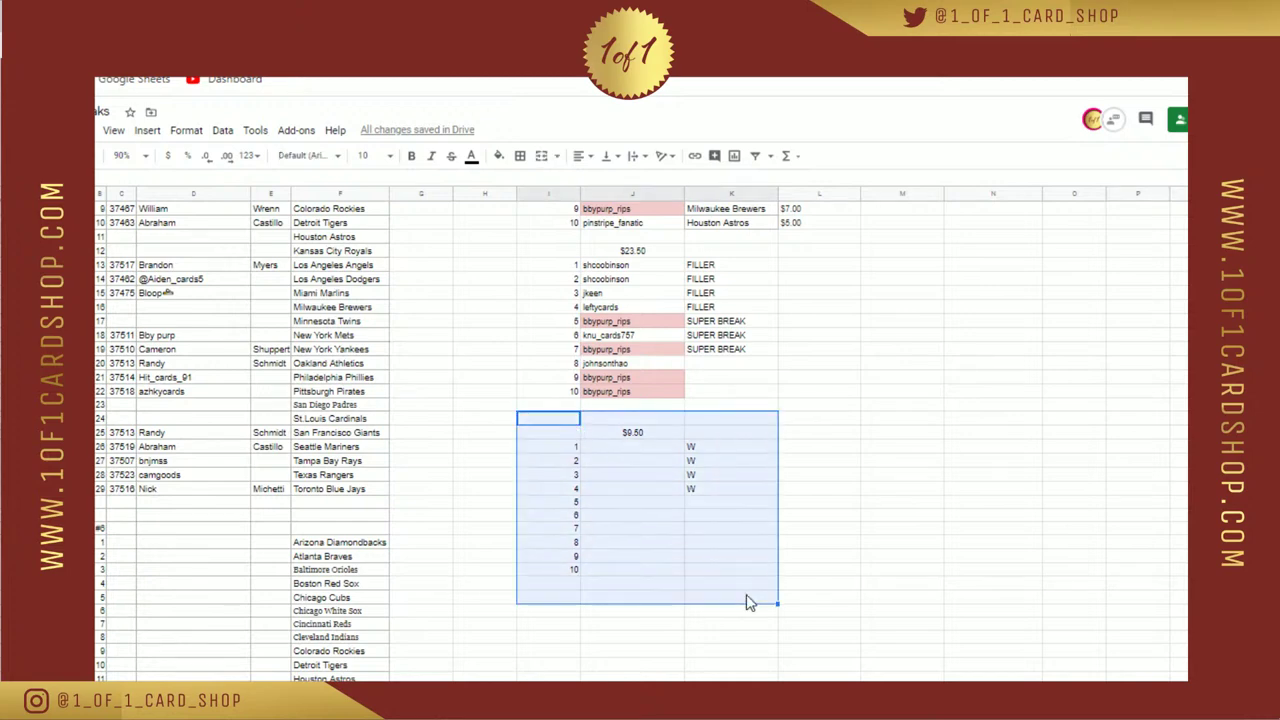
pyautogui.press('Delete')
pyautogui.scroll(1, 734, 571)
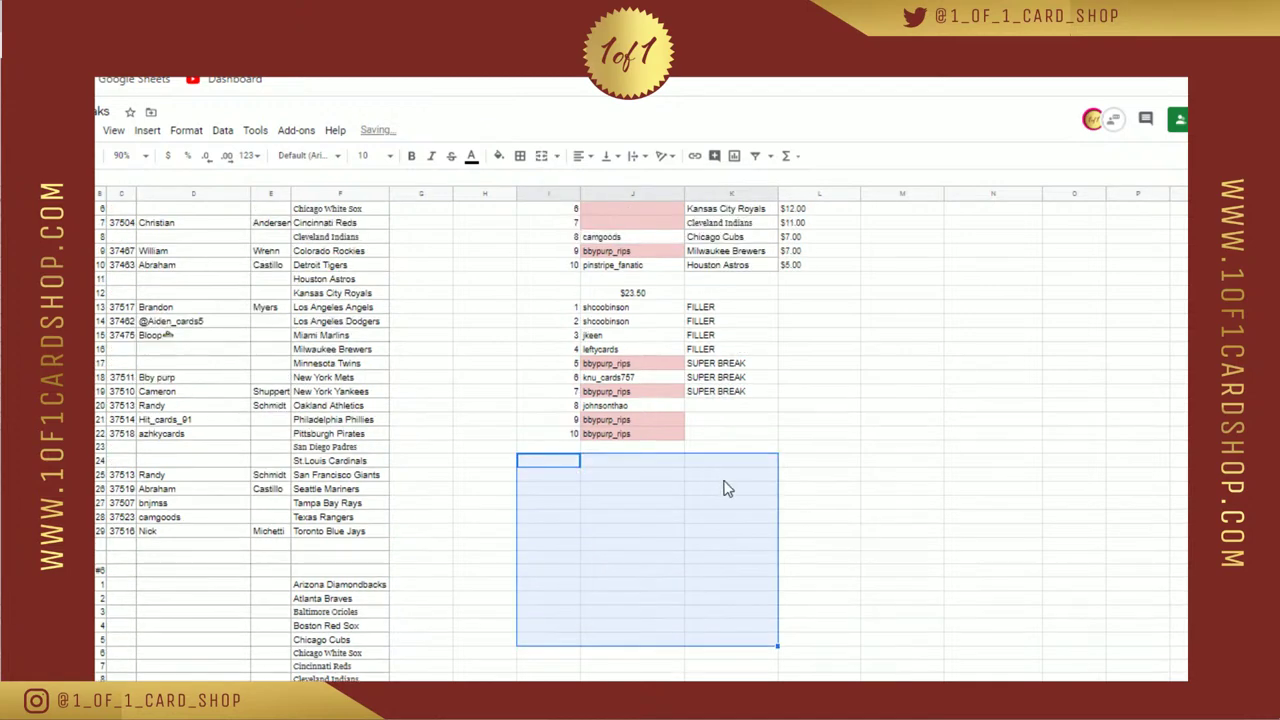
pyautogui.click(897, 575)
pyautogui.scroll(2, 892, 572)
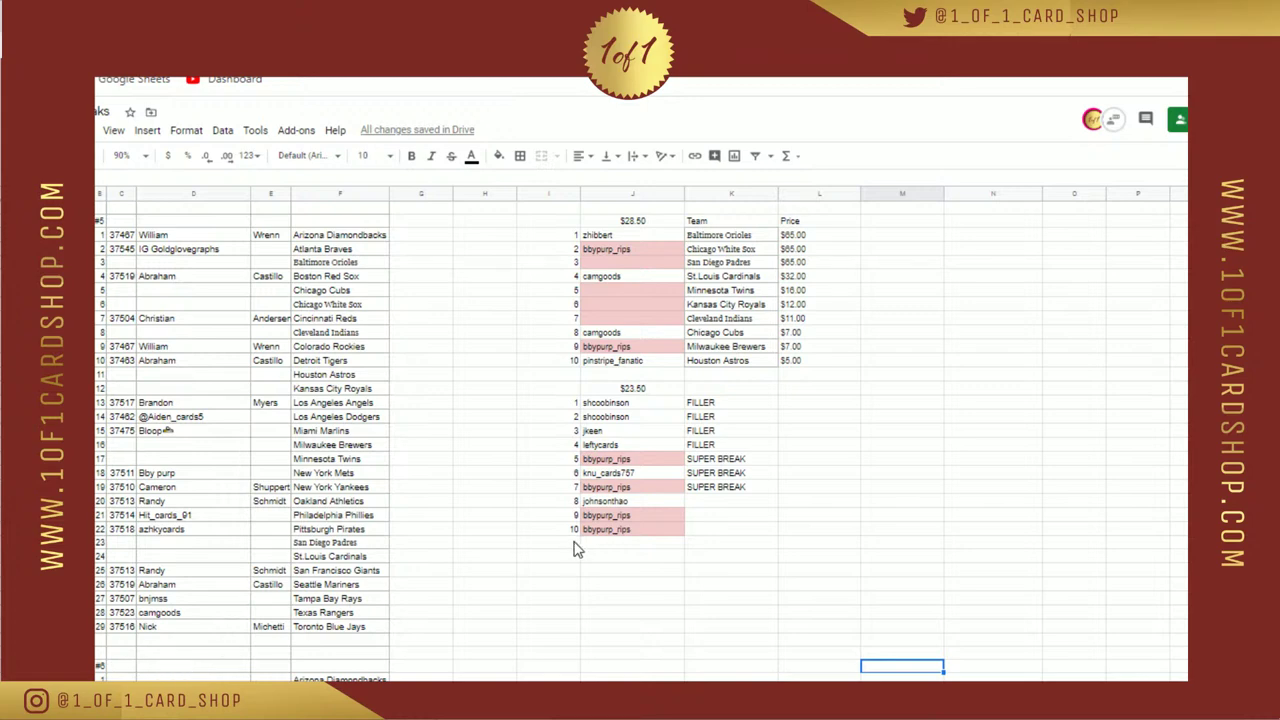
pyautogui.moveTo(614, 478); pyautogui.dragTo(640, 590)
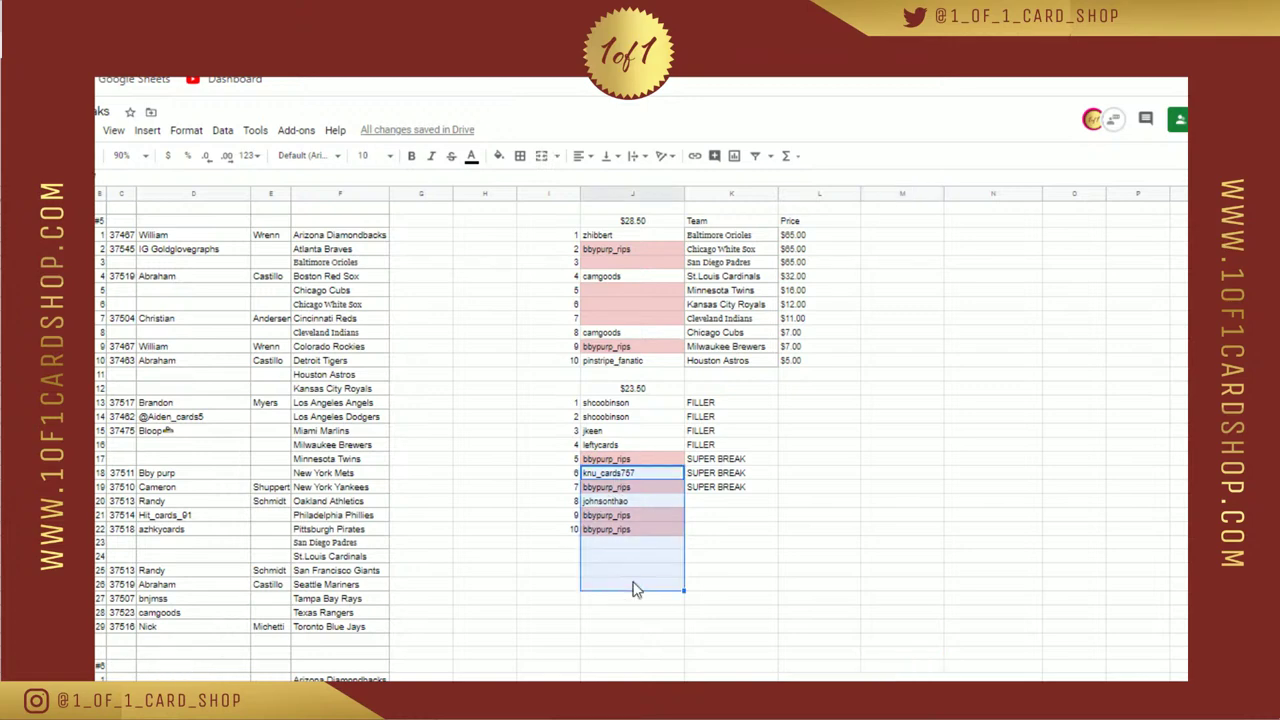
pyautogui.click(606, 448)
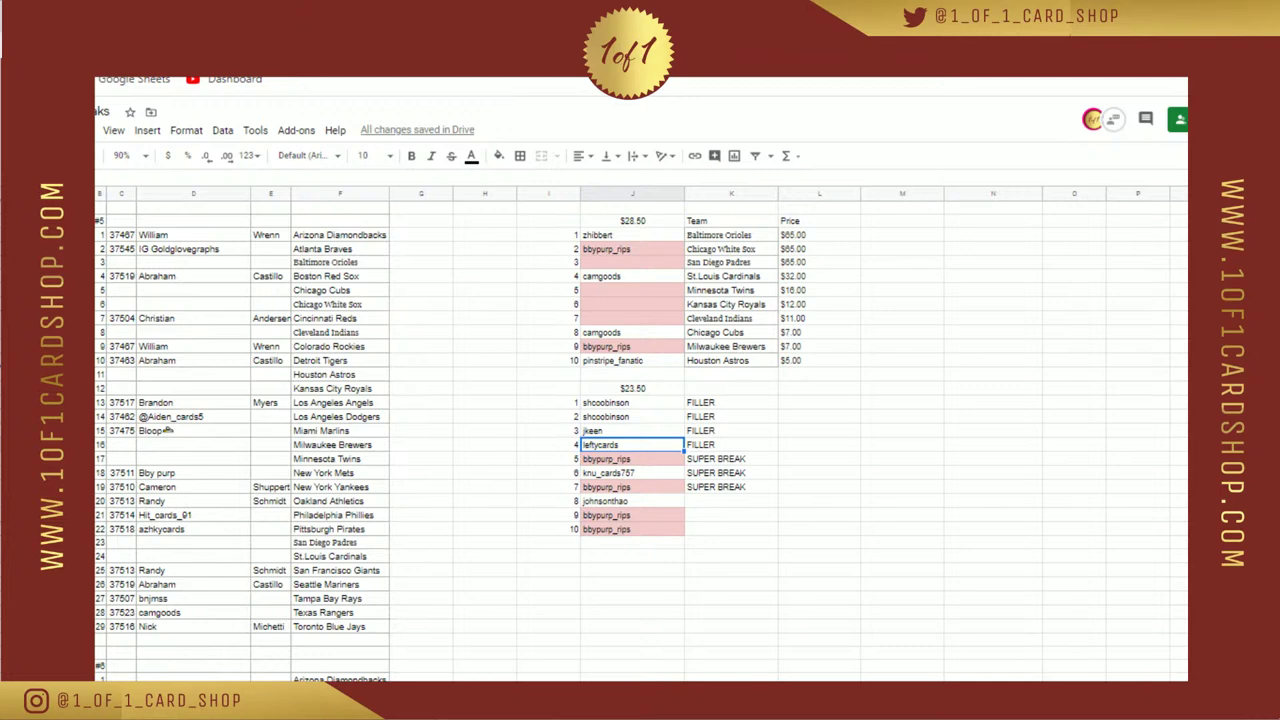
pyautogui.moveTo(700, 461); pyautogui.dragTo(712, 508)
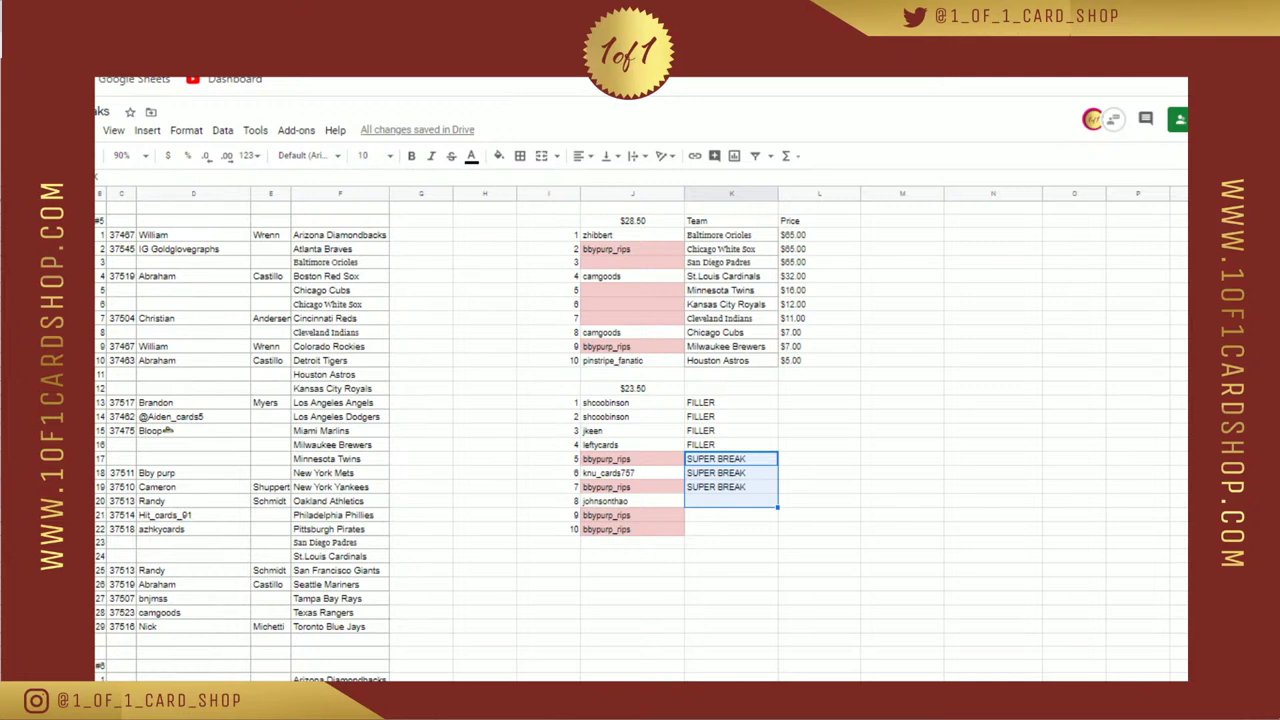
pyautogui.click(724, 533)
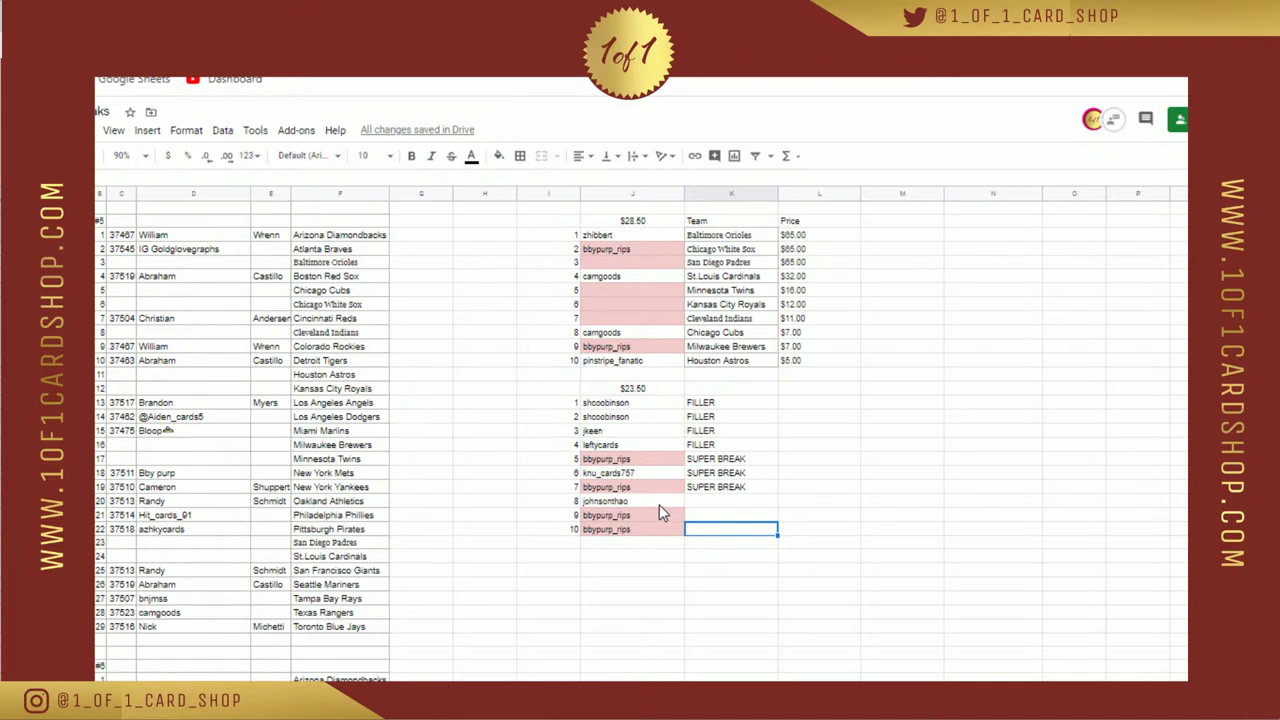
pyautogui.moveTo(714, 458); pyautogui.dragTo(714, 475)
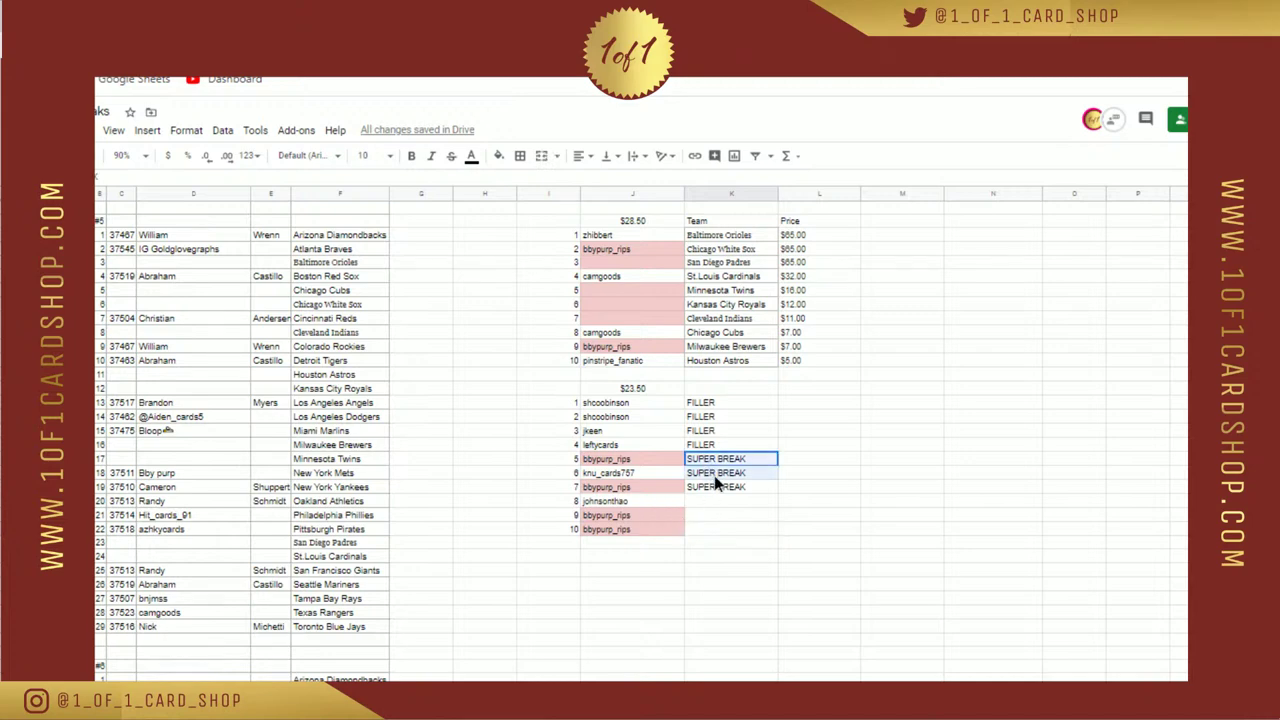
pyautogui.click(660, 547)
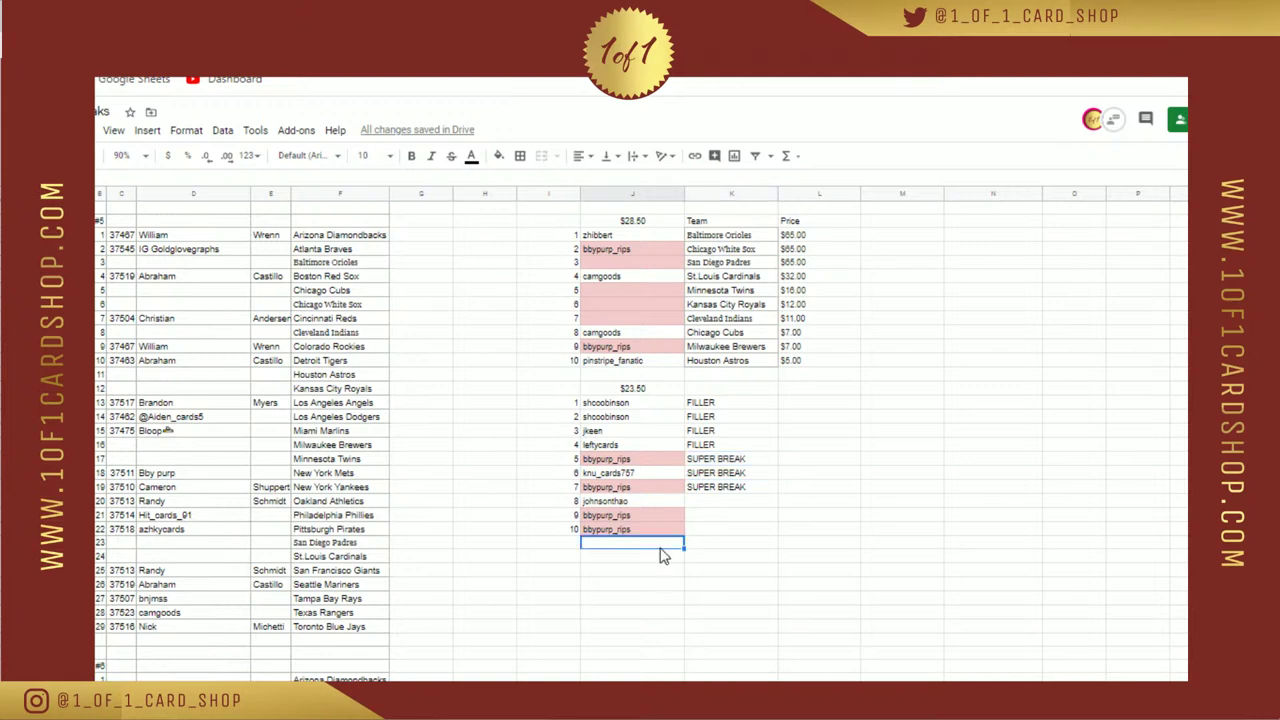
pyautogui.click(652, 569)
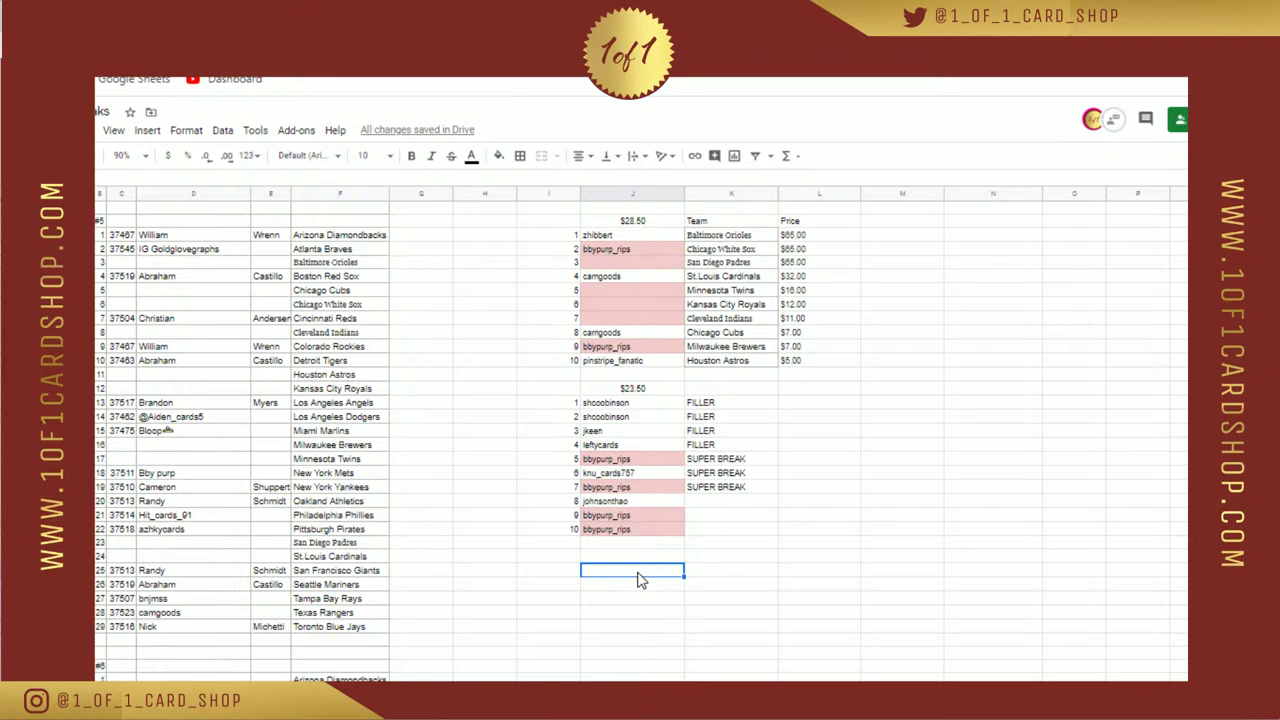
pyautogui.moveTo(638, 463); pyautogui.dragTo(655, 543)
pyautogui.click(657, 558)
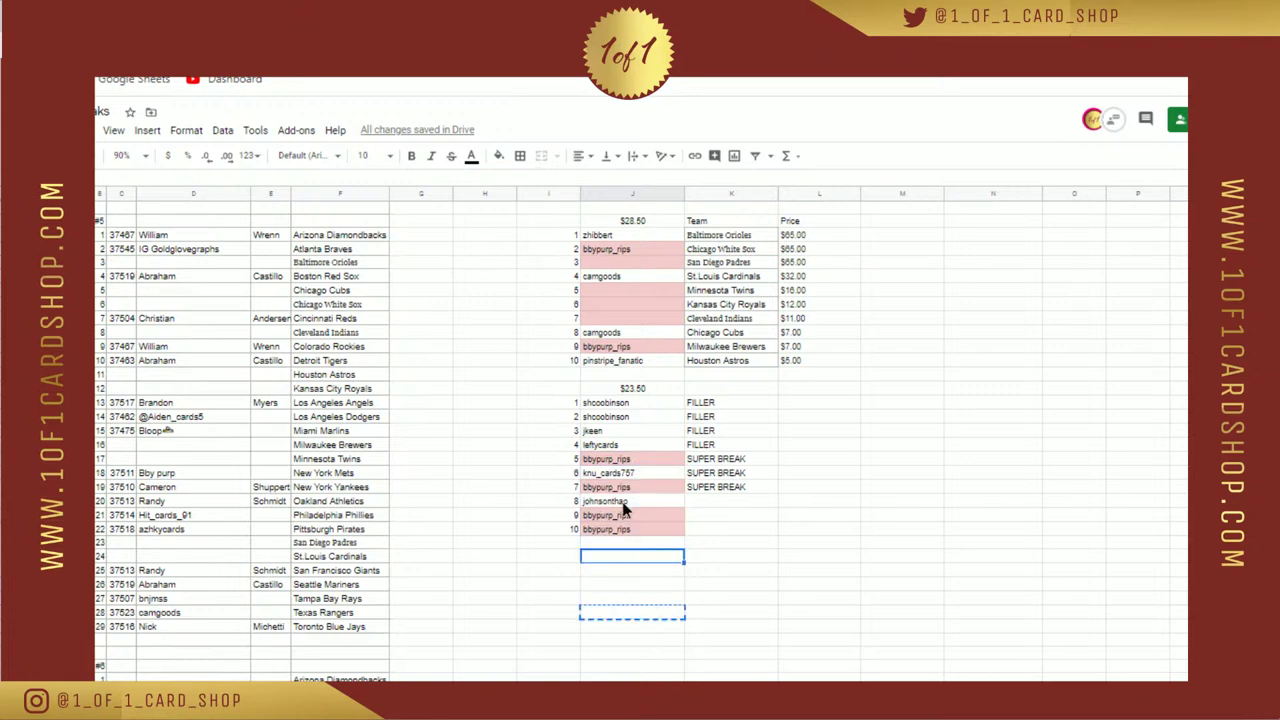
pyautogui.click(654, 586)
pyautogui.moveTo(648, 542)
pyautogui.mouseDown()
pyautogui.moveTo(660, 620)
pyautogui.moveTo(651, 567)
pyautogui.mouseUp()
pyautogui.click(660, 620)
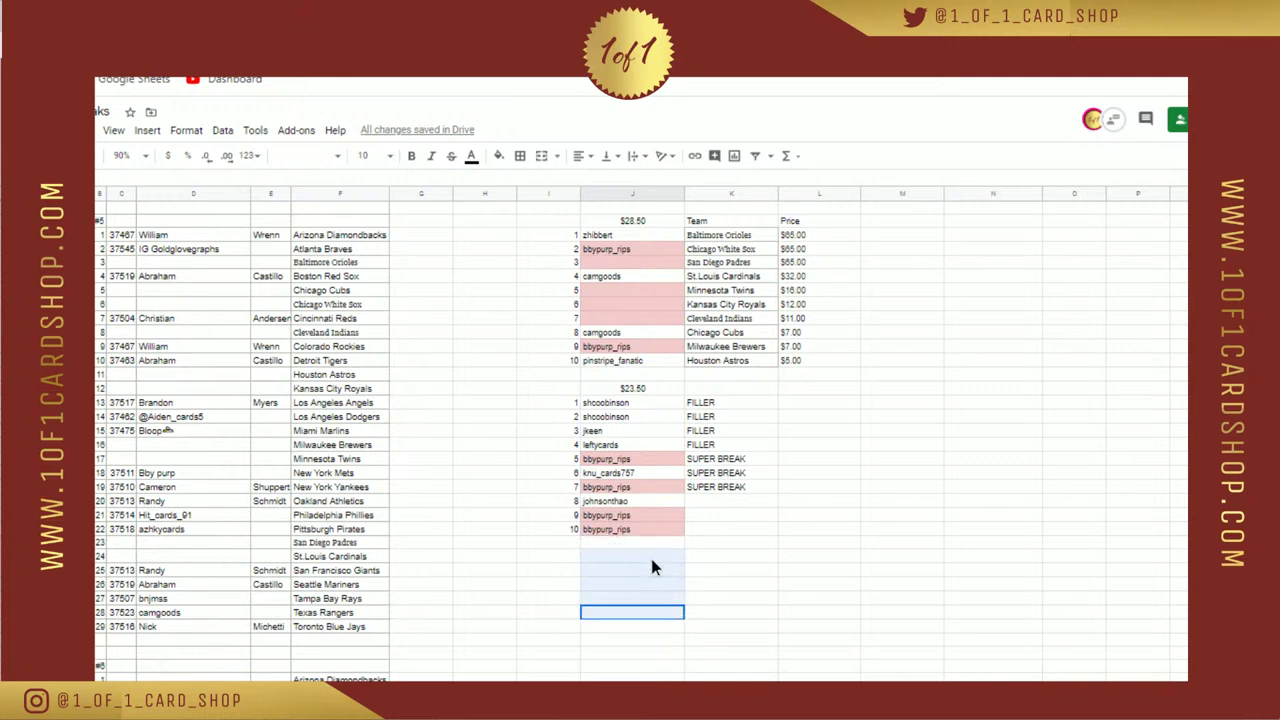
pyautogui.click(652, 560)
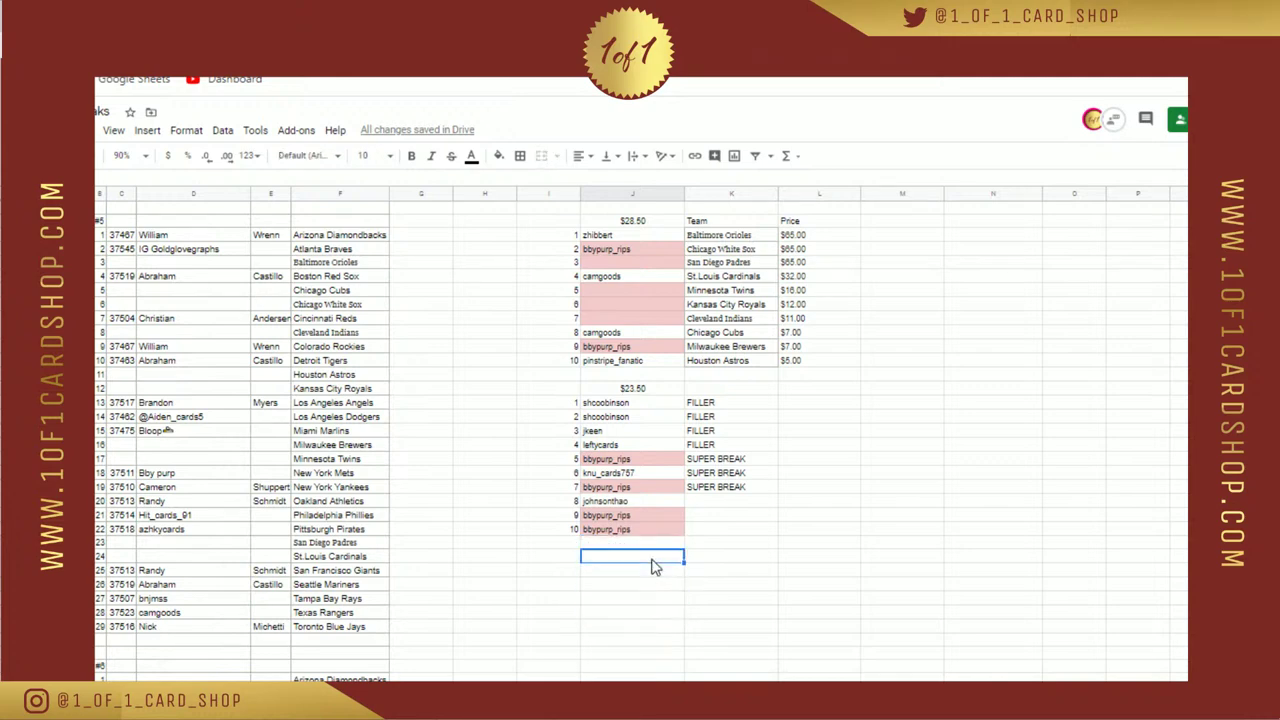
# Clear the repeated username from spots 10, 9, 7 and 5 of the lower $23.50 list
pyautogui.click(650, 543)
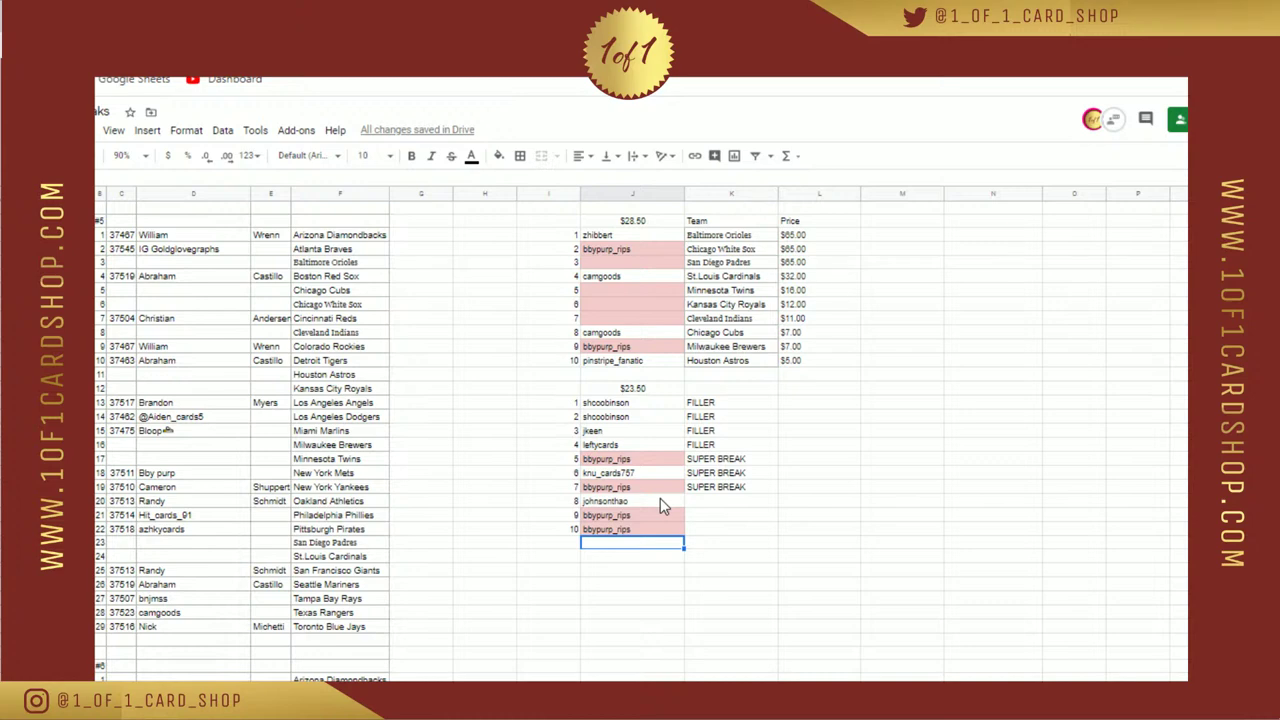
pyautogui.press('Up')
pyautogui.press('Delete')
pyautogui.press('Right')
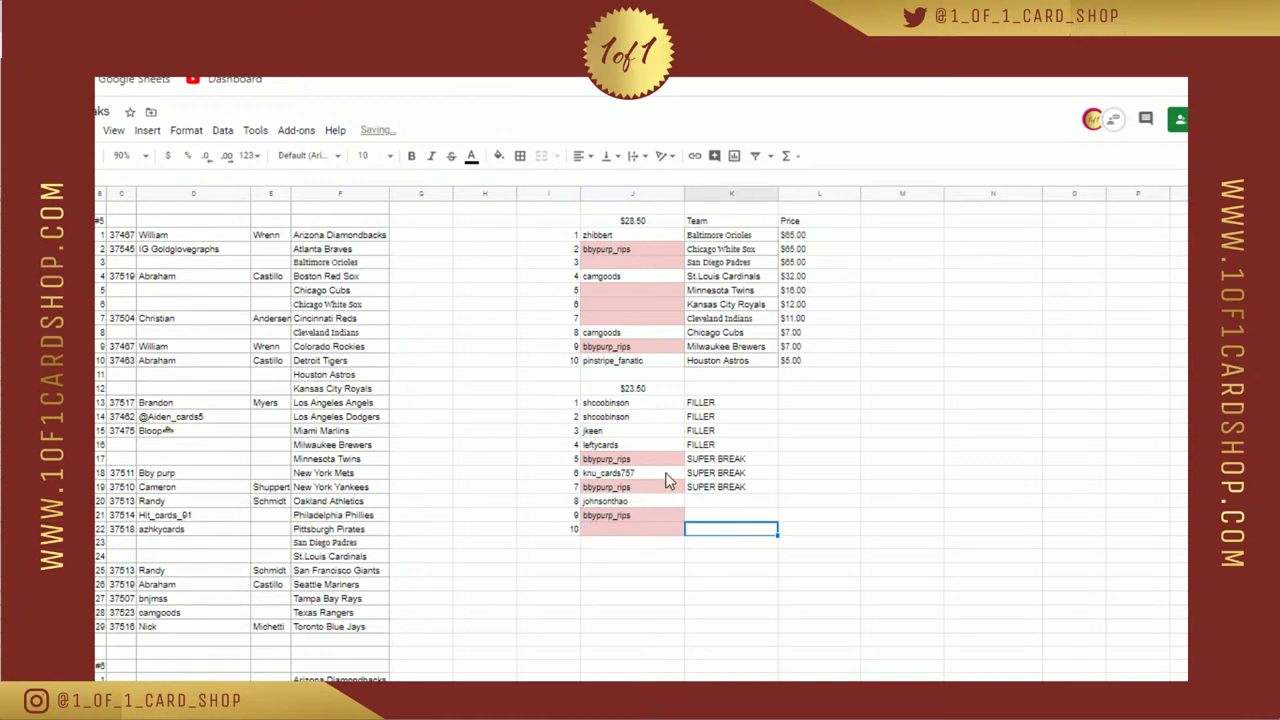
pyautogui.press('Left')
pyautogui.press('Up')
pyautogui.press('Delete')
pyautogui.press('Up')
pyautogui.press('Up')
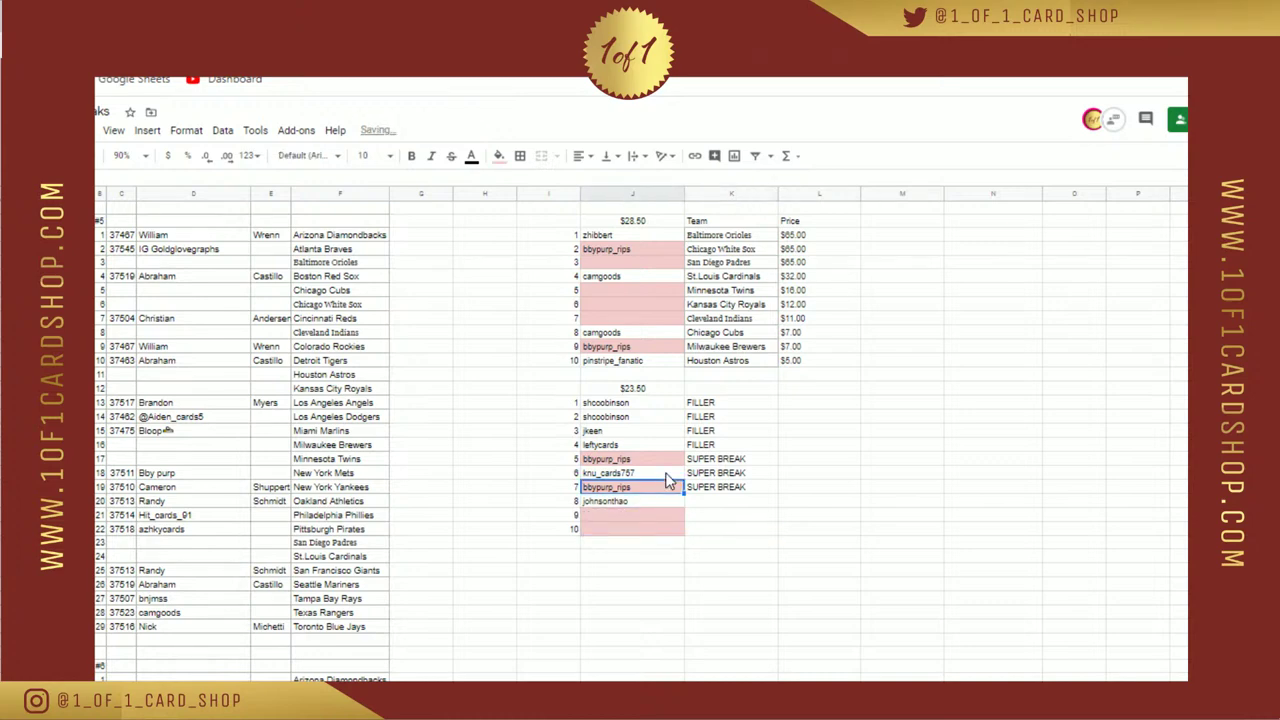
pyautogui.press('Delete')
pyautogui.press('Up')
pyautogui.press('Up')
pyautogui.press('Delete')
pyautogui.press('Down')
pyautogui.press('Down')
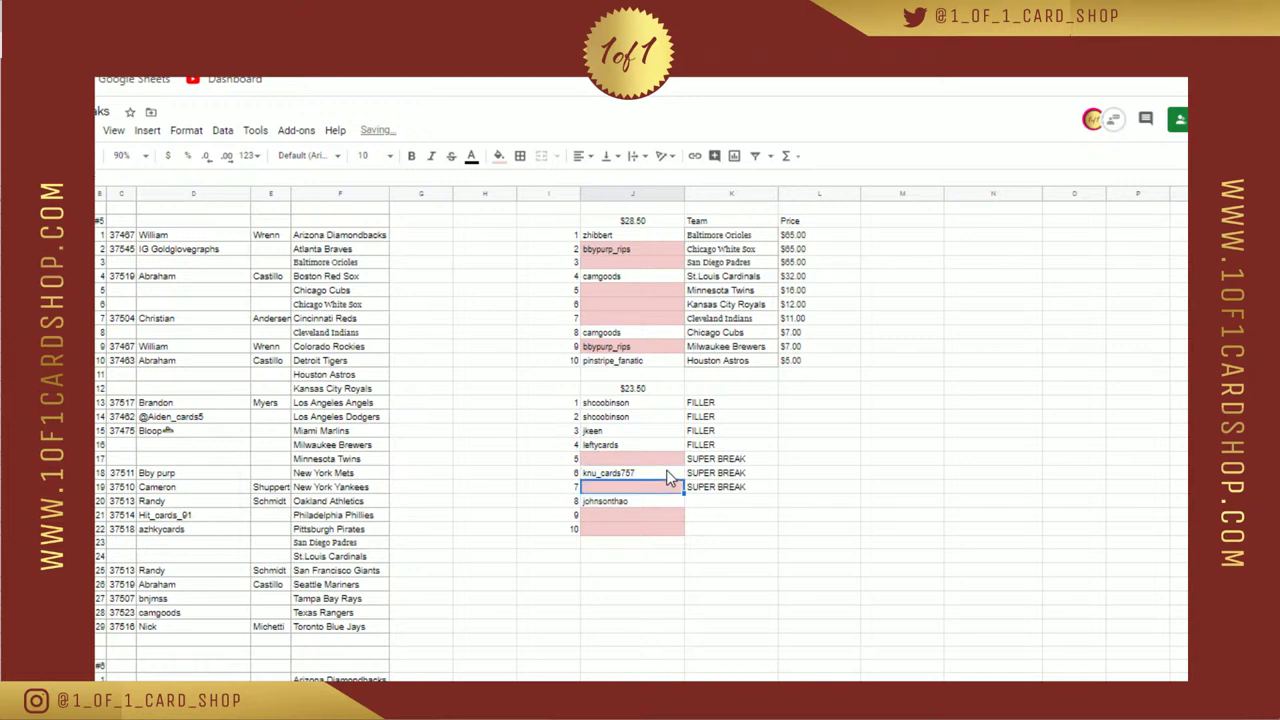
# Clear the repeated username from spots 2 and 9 of the upper list
pyautogui.click(635, 270)
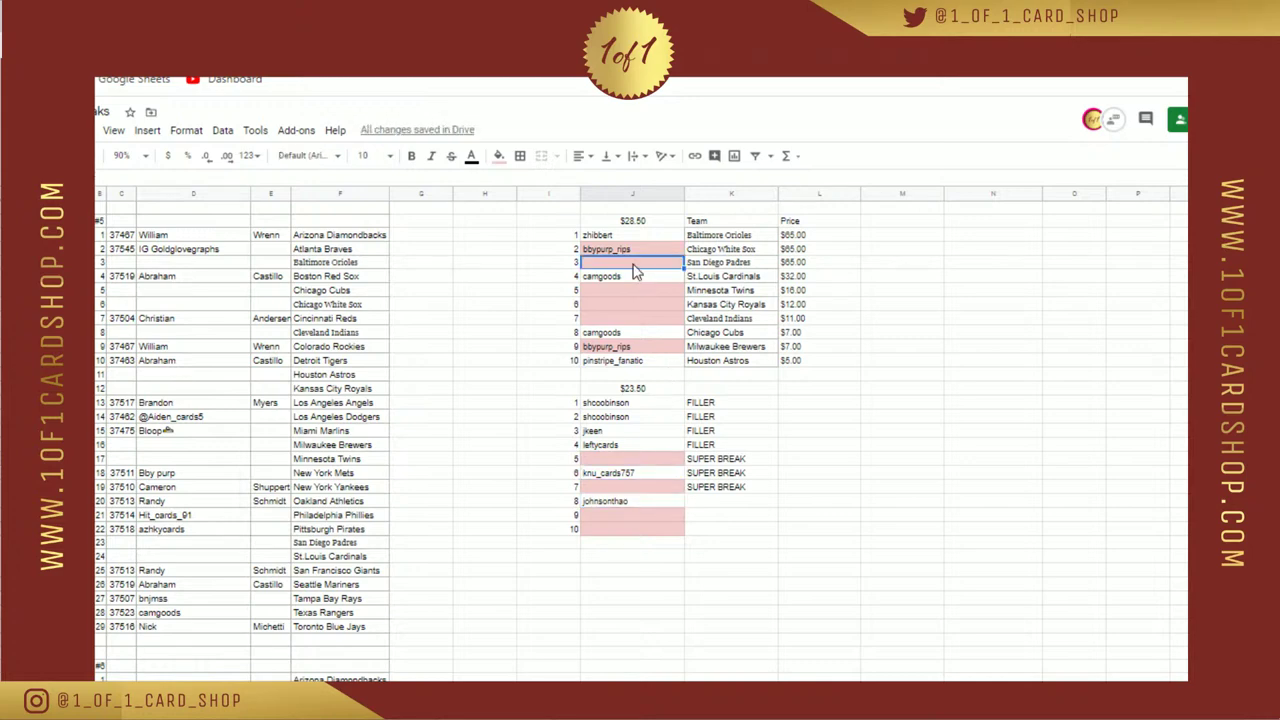
pyautogui.press('Up')
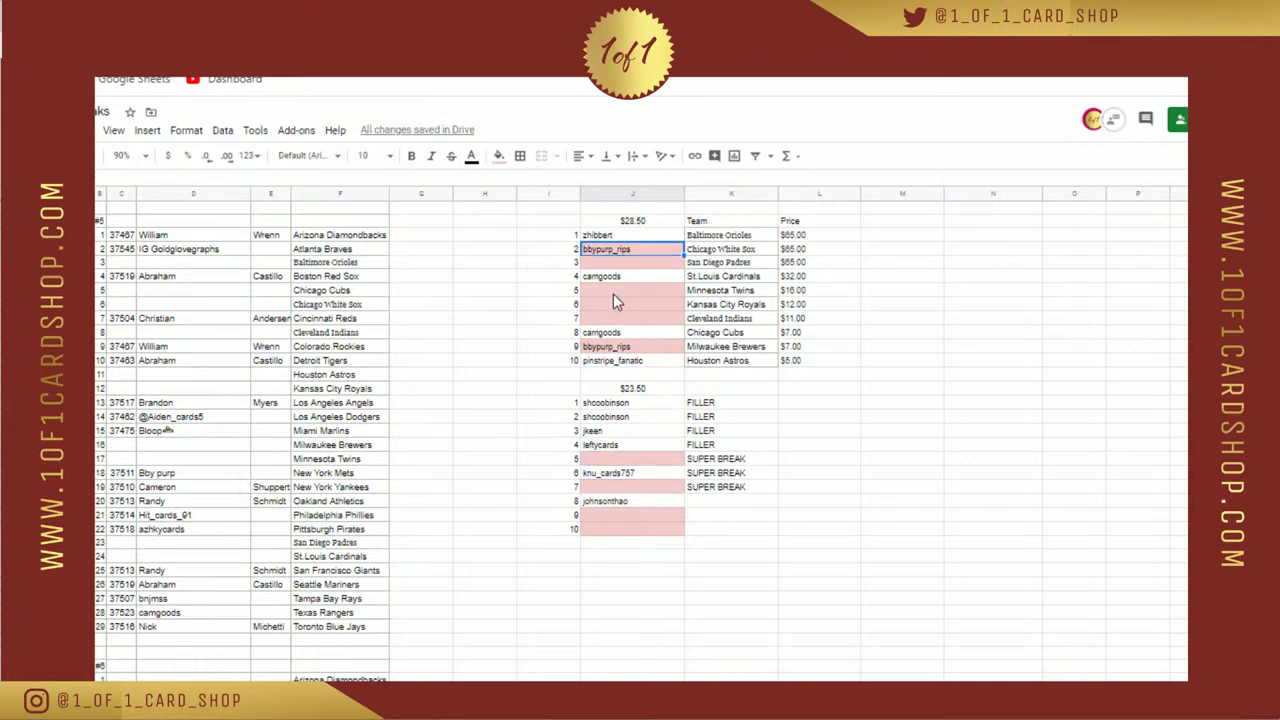
pyautogui.press('Delete')
pyautogui.press('Left')
pyautogui.press('Left')
pyautogui.press('Right')
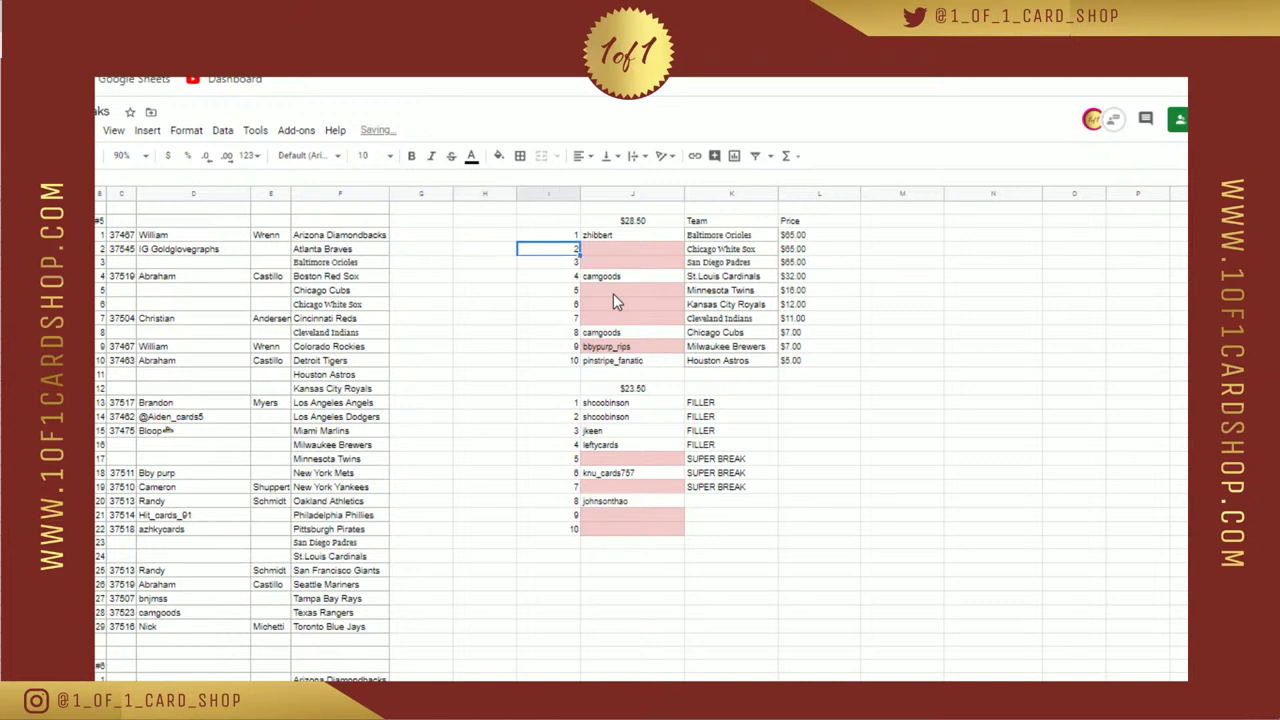
pyautogui.press('Down')
pyautogui.press('Down')
pyautogui.press('Down')
pyautogui.press('Down')
pyautogui.press('Down')
pyautogui.press('Down')
pyautogui.press('Down')
pyautogui.press('Right')
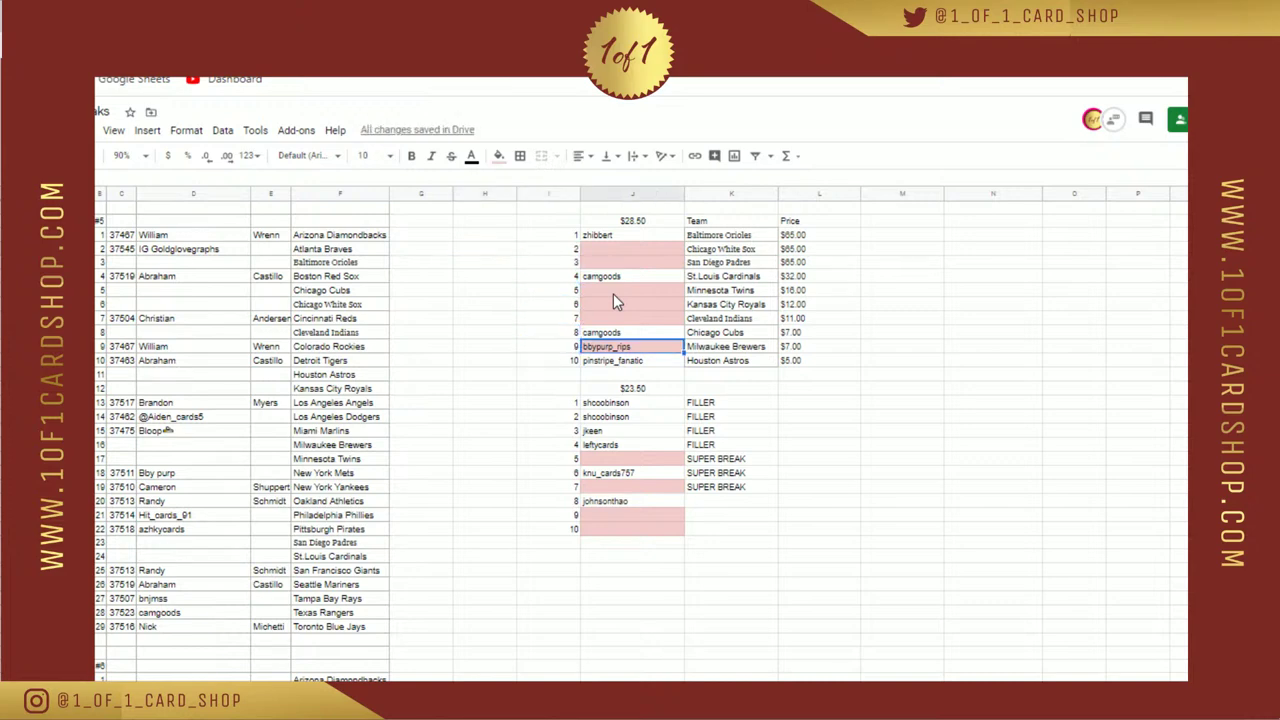
pyautogui.press('Delete')
pyautogui.click(650, 460)
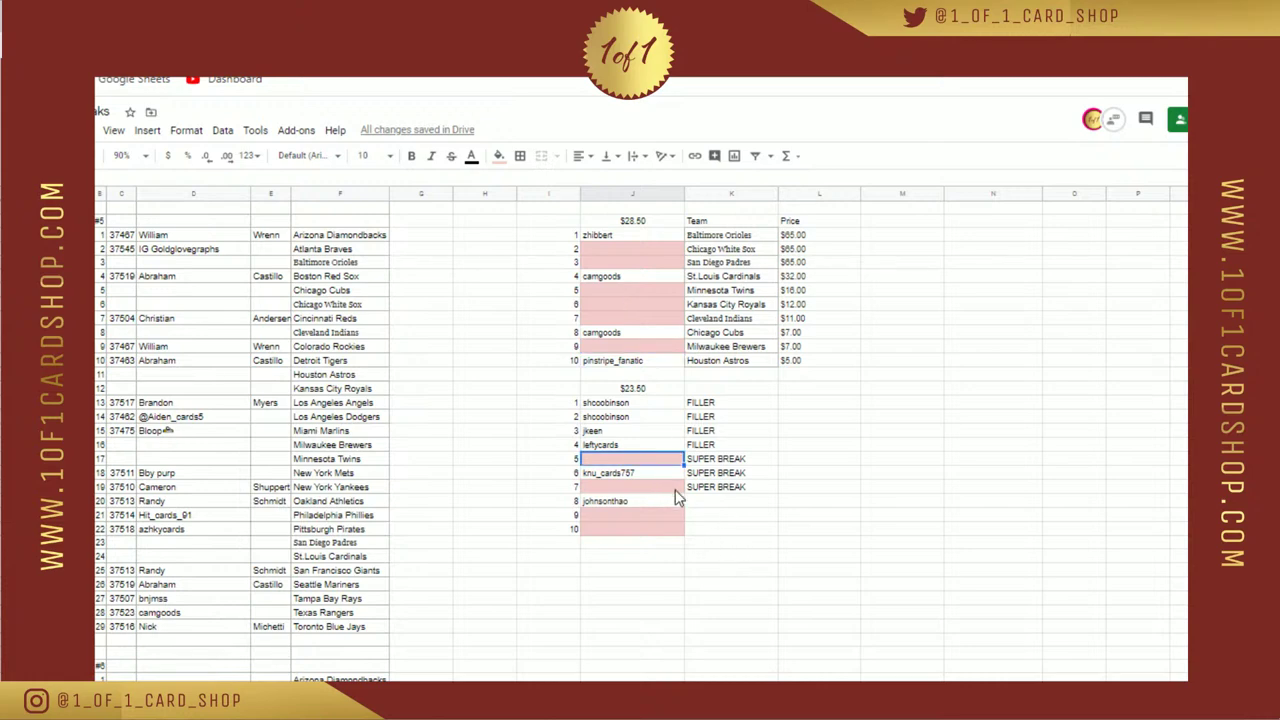
pyautogui.press('Return')
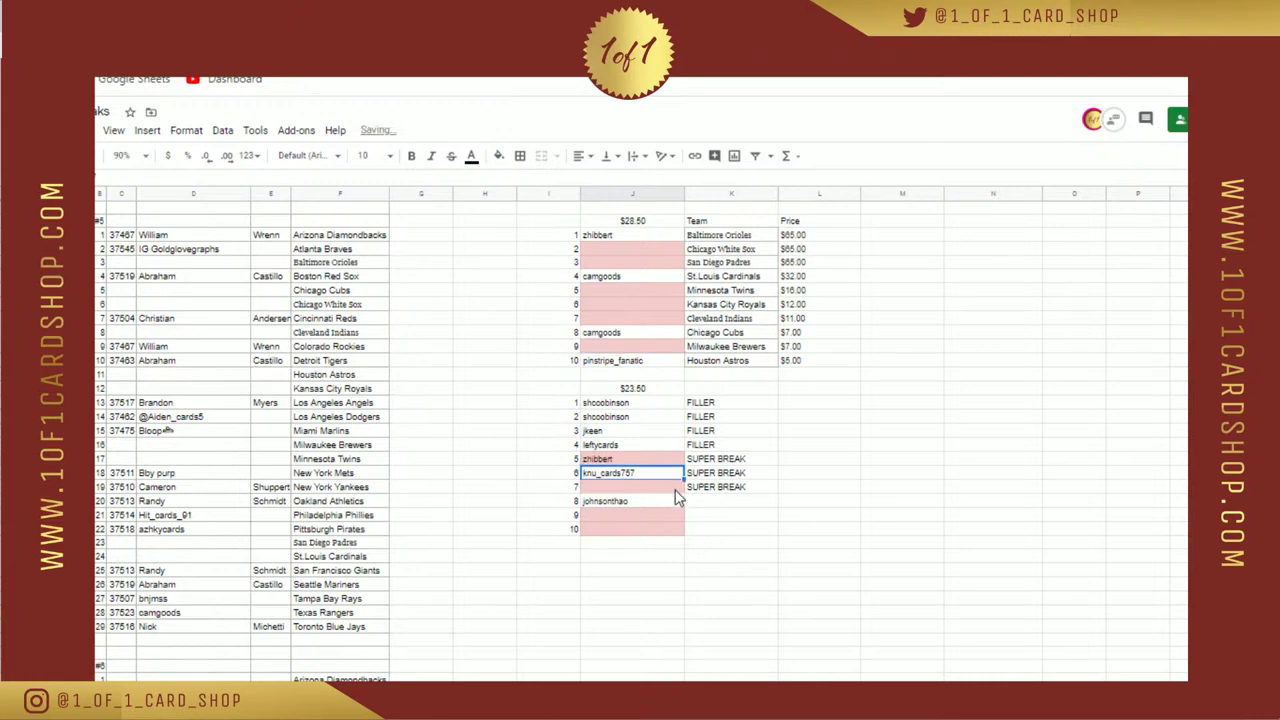
pyautogui.click(676, 490)
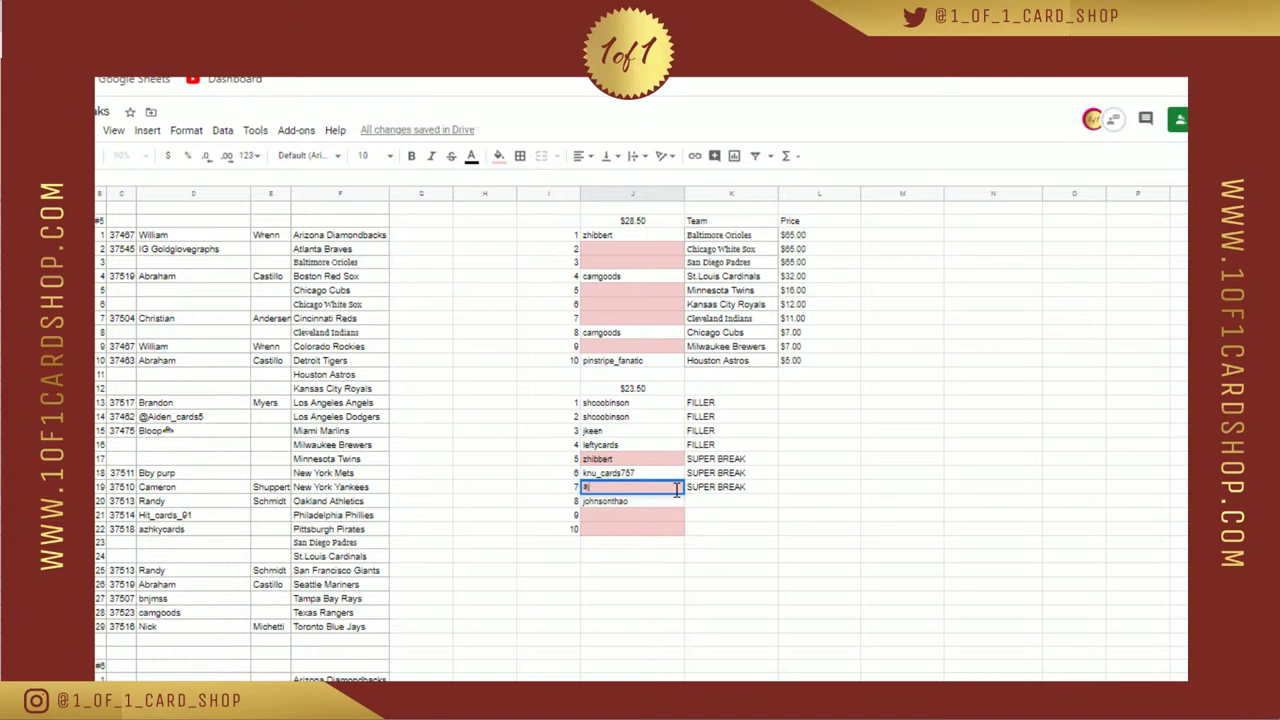
pyautogui.press('Return')
pyautogui.click(677, 514)
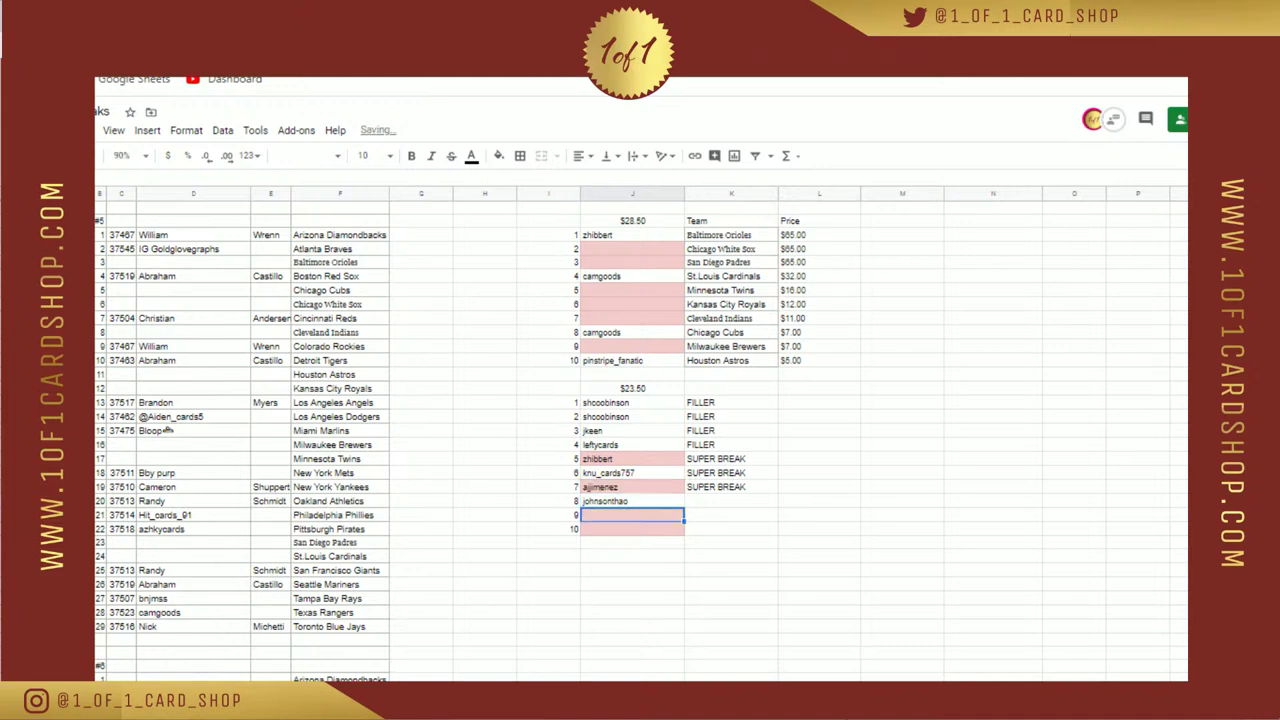
# Enter scortscards1919 in the upper list's spot 2 and copy it into spot 3
pyautogui.click(637, 246)
pyautogui.write('scortscards')
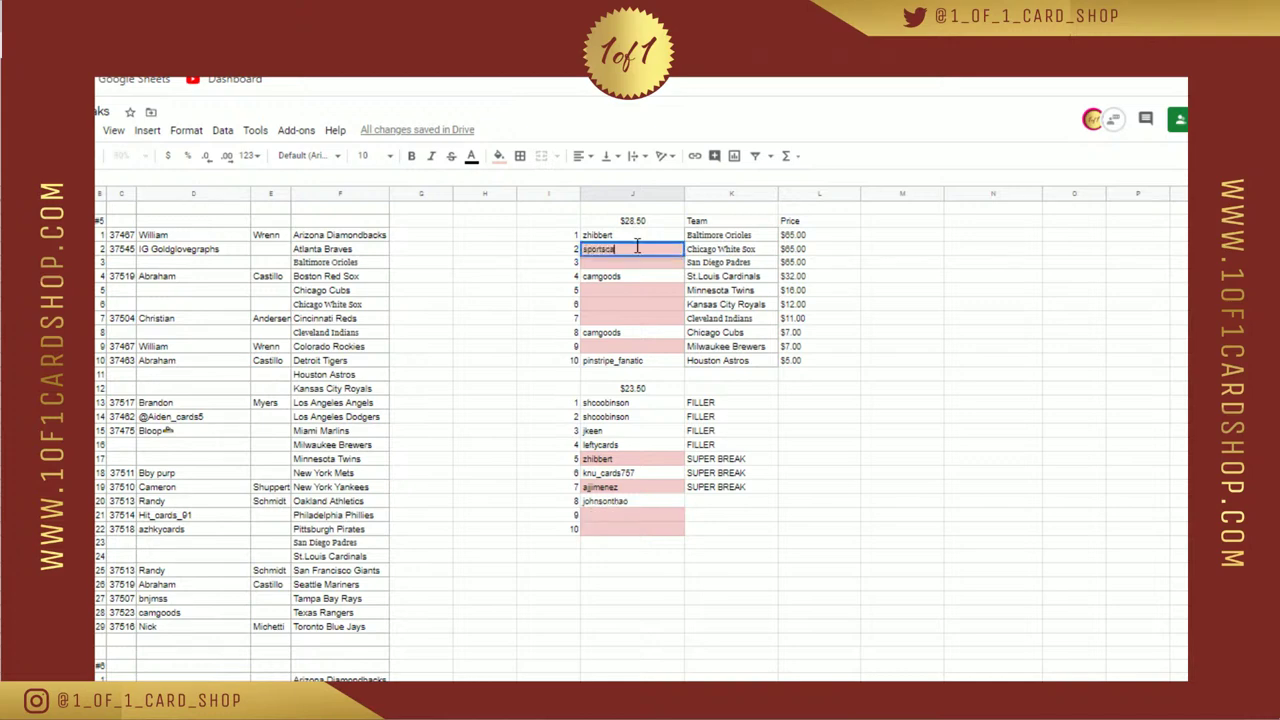
pyautogui.write('1919')
pyautogui.press('Return')
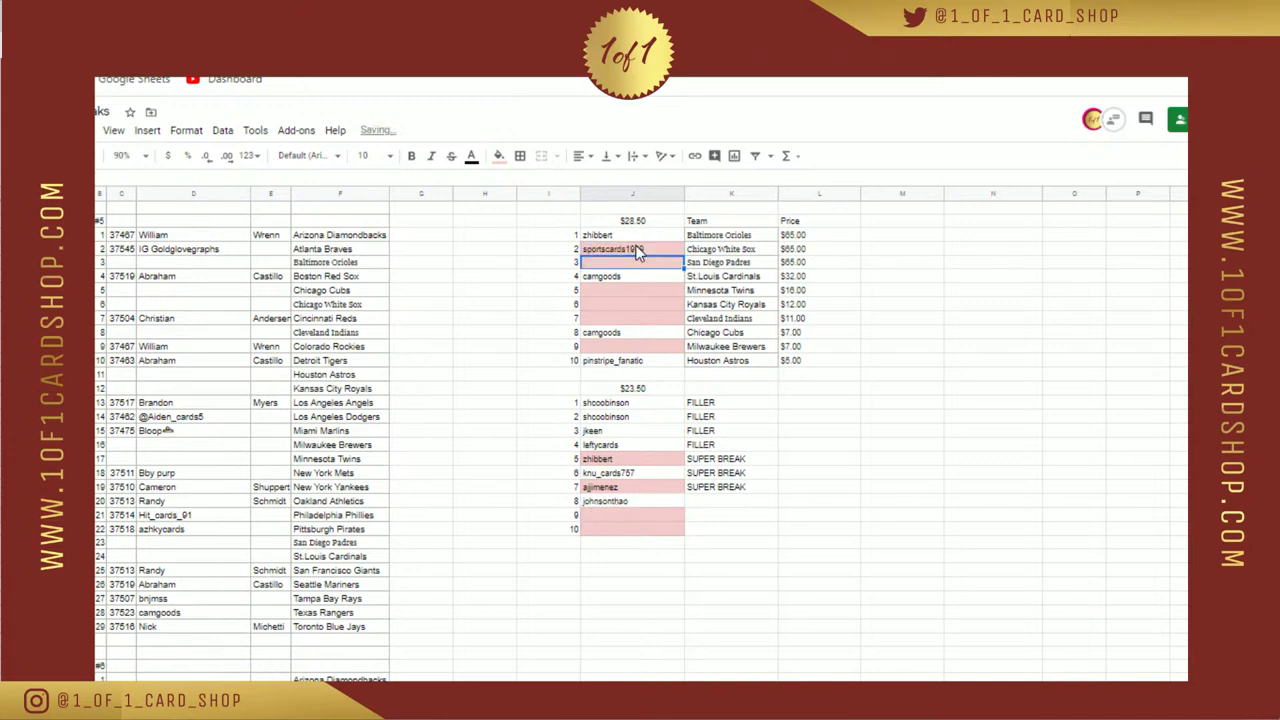
pyautogui.press('Up')
pyautogui.hotkey('ctrl', 'c')
pyautogui.press('Down')
pyautogui.hotkey('ctrl', 'v')
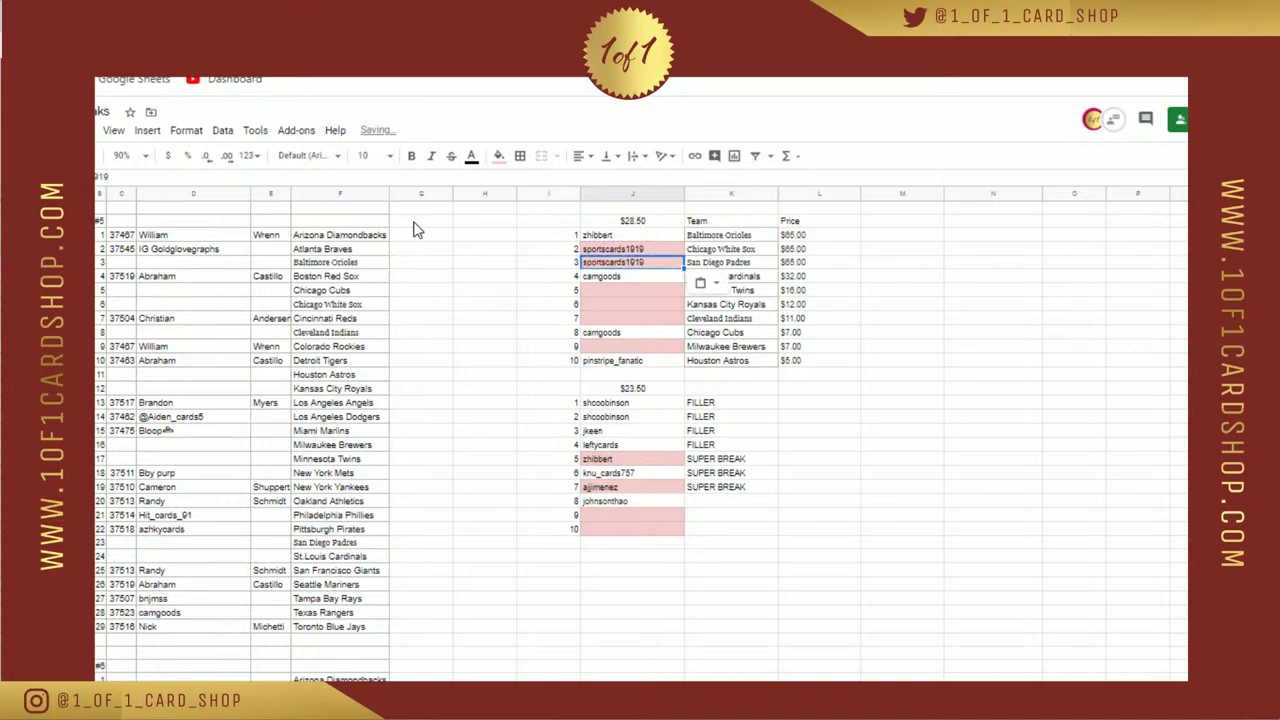
pyautogui.click(690, 547)
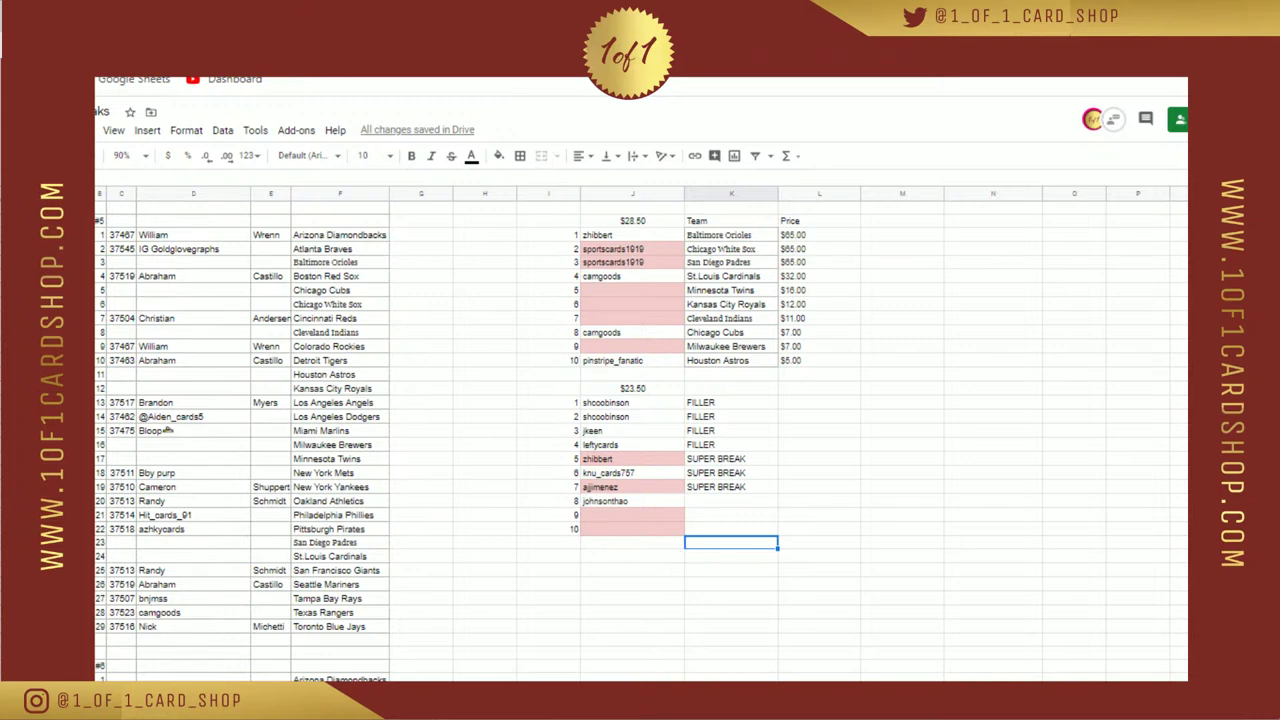
pyautogui.click(652, 501)
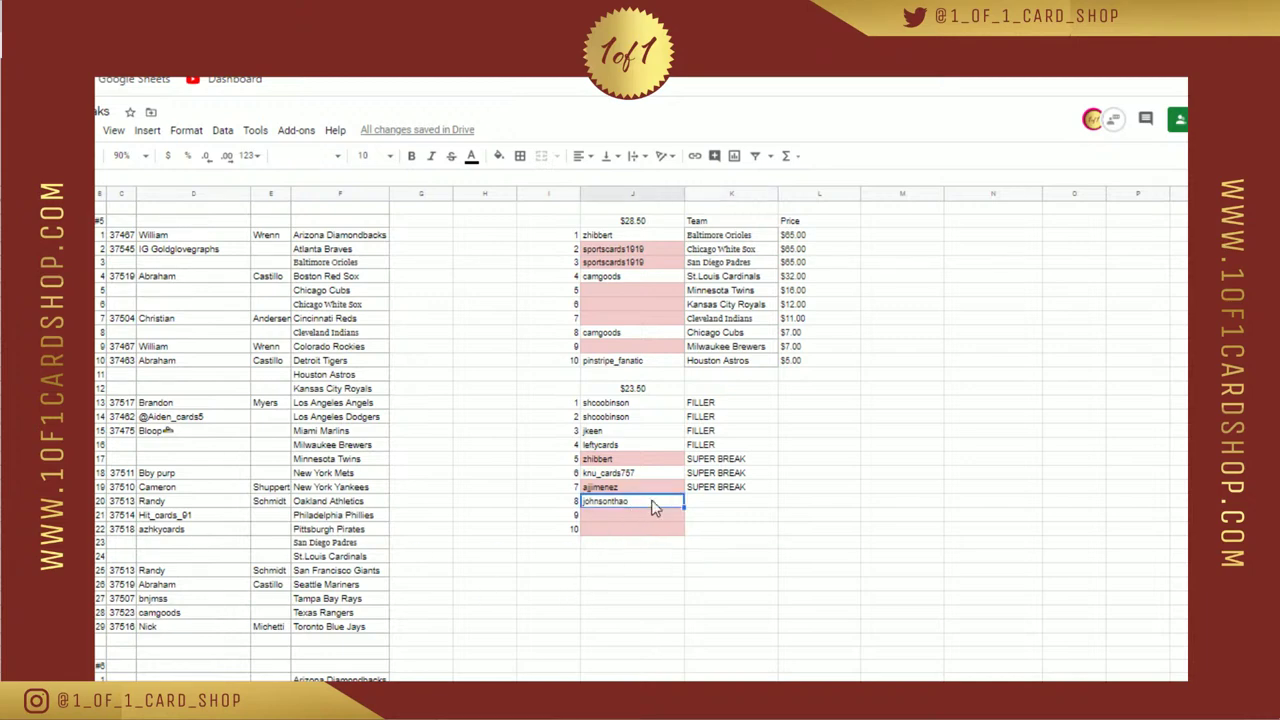
pyautogui.press('Down')
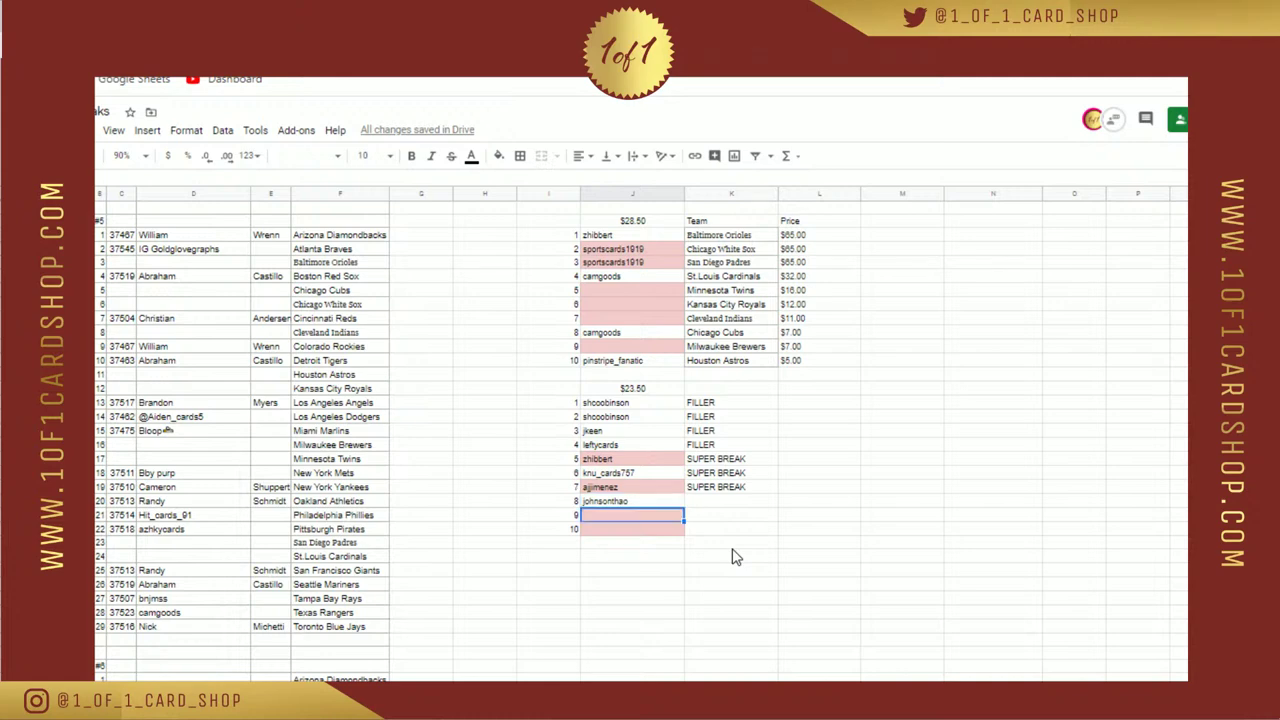
pyautogui.press('Return')
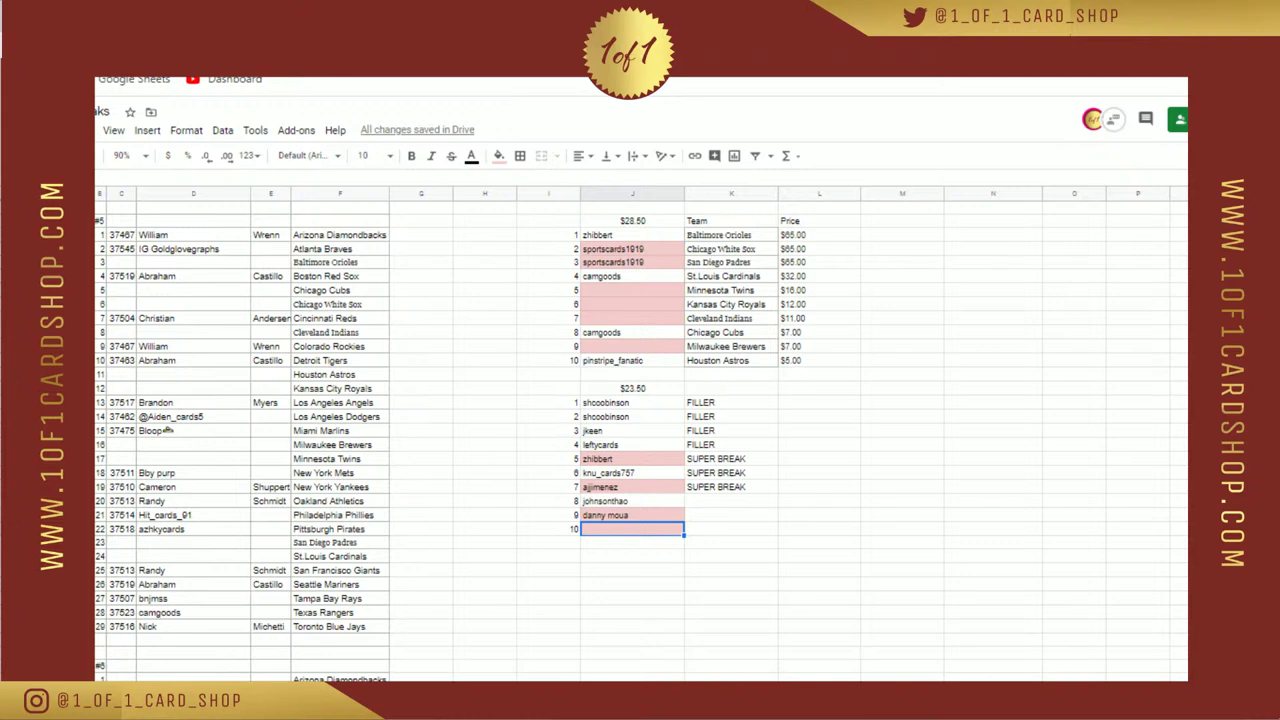
pyautogui.write('sportsca')
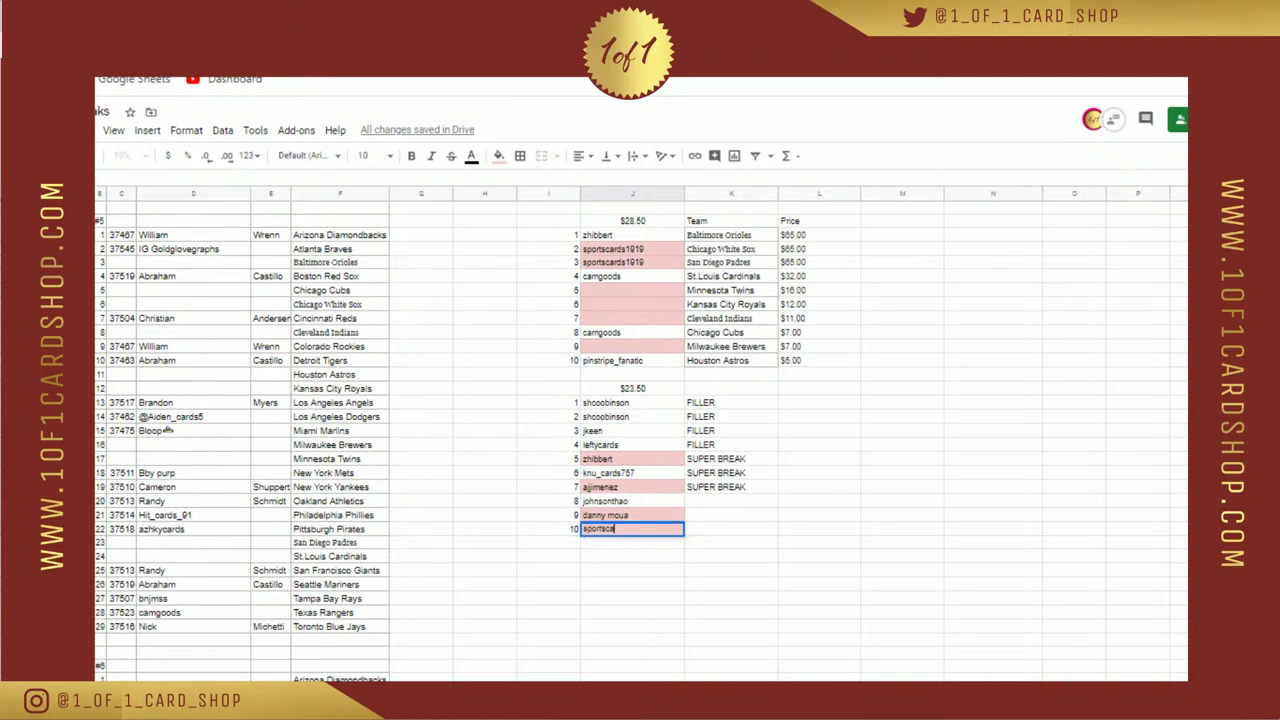
pyautogui.write('rds1919')
pyautogui.press('BackSpace')
pyautogui.write('19')
pyautogui.press('Return')
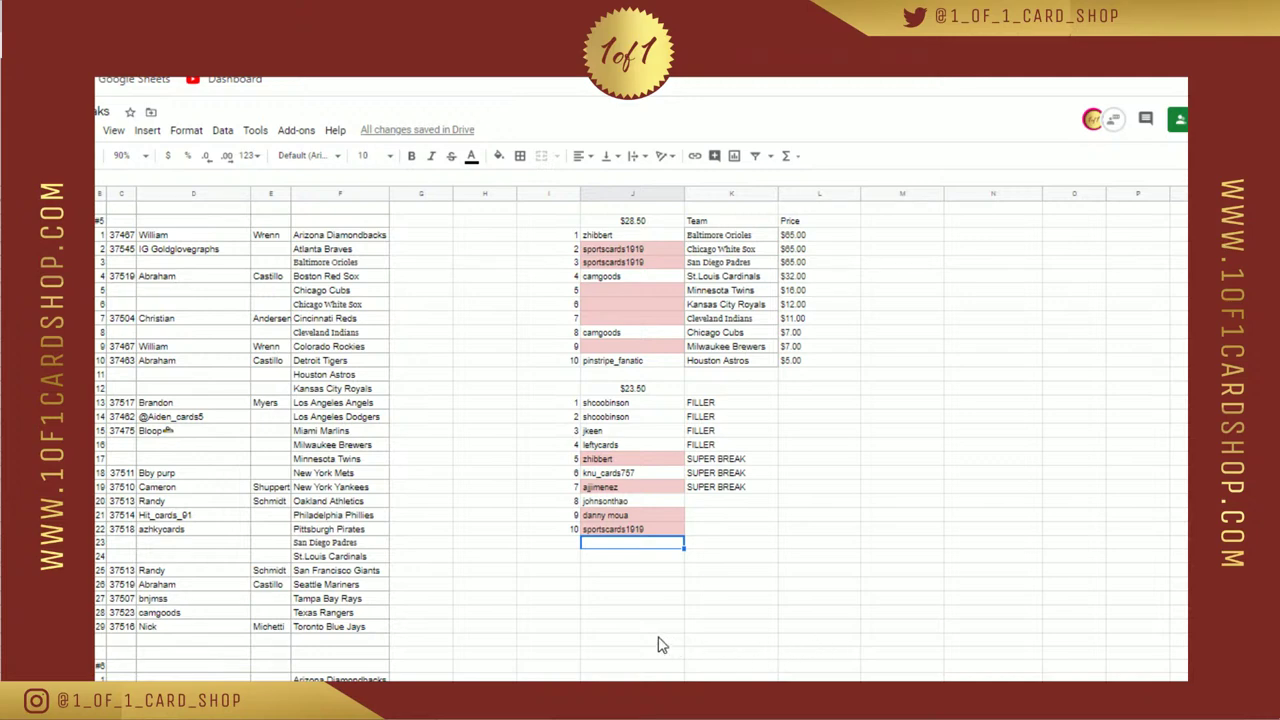
pyautogui.click(924, 518)
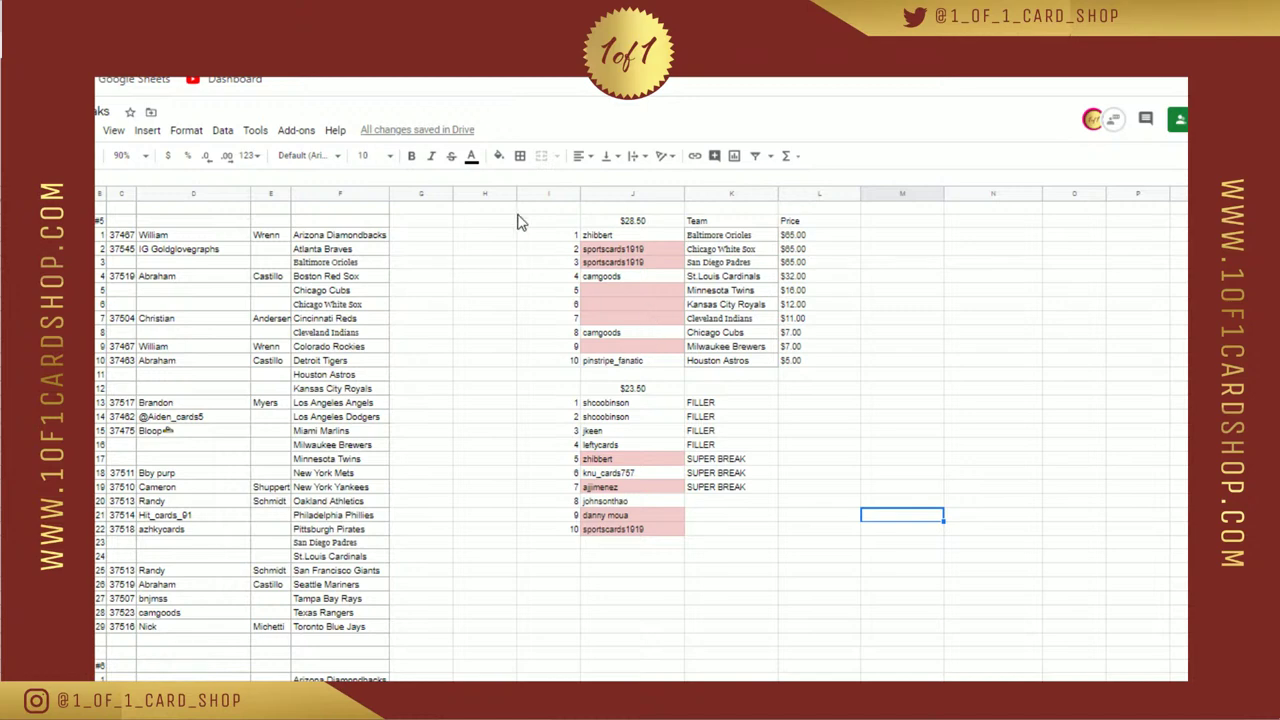
# Reset the pink fill on the fifth entry of the $23.50 list
pyautogui.moveTo(611, 292); pyautogui.dragTo(633, 322)
pyautogui.click(643, 346)
pyautogui.click(848, 448)
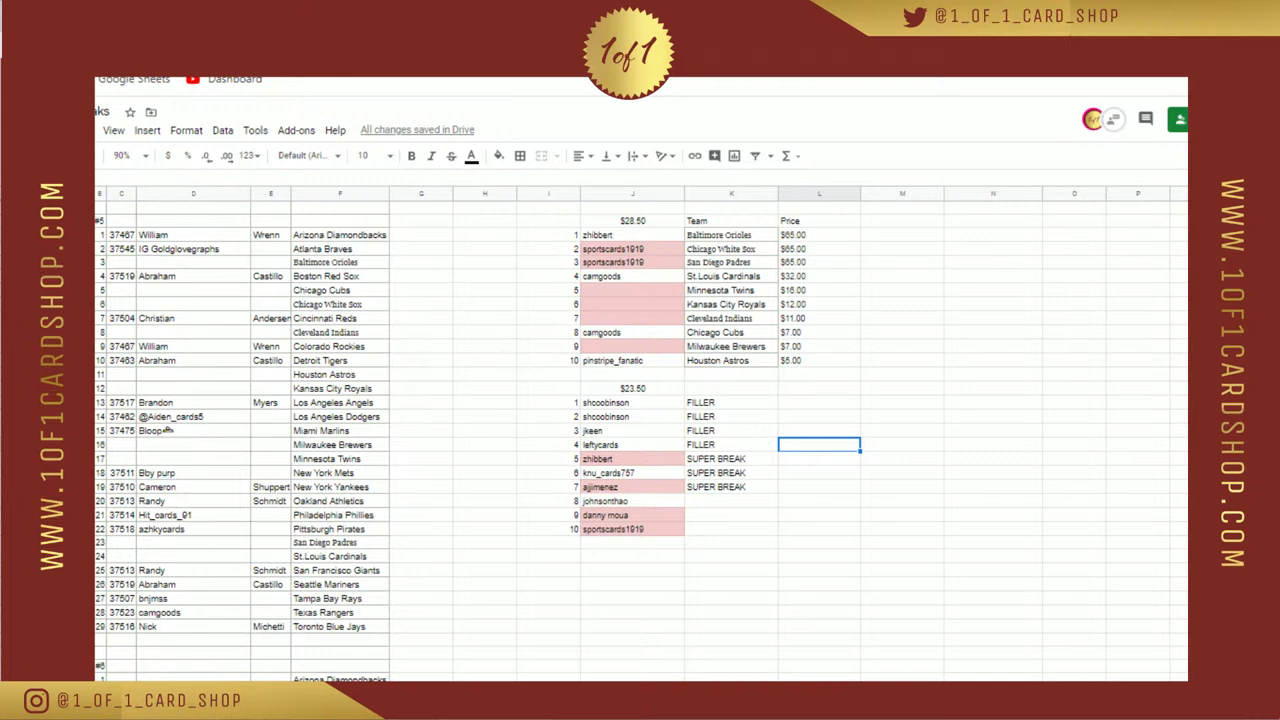
pyautogui.click(652, 458)
pyautogui.click(498, 156)
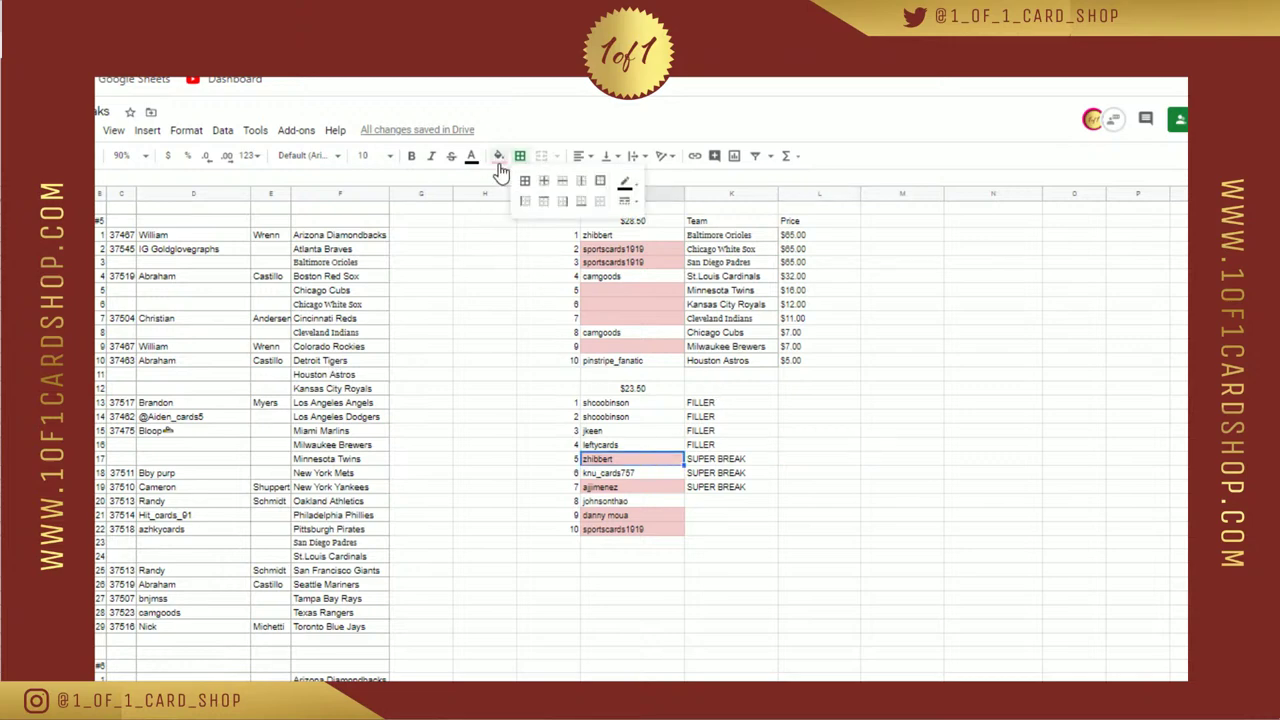
pyautogui.click(505, 184)
pyautogui.click(486, 350)
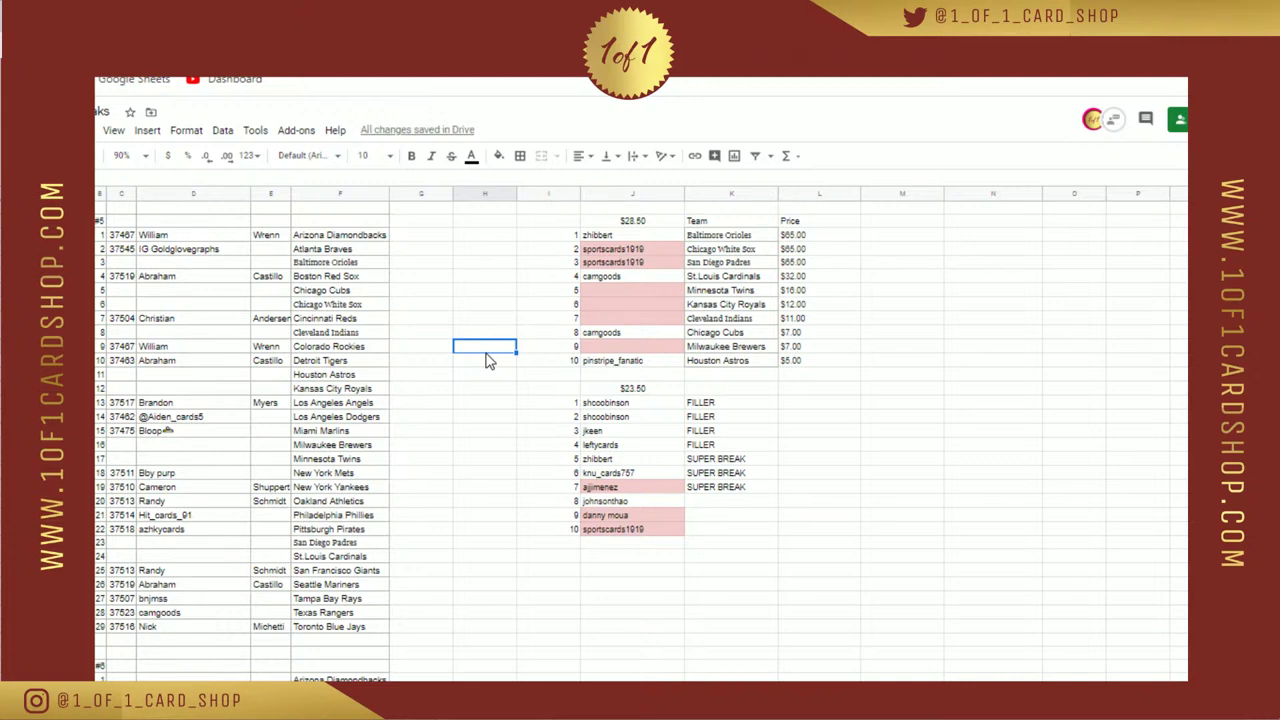
# Reset the pink fill on the ninth and seventh entries of the $23.50 list
pyautogui.click(657, 516)
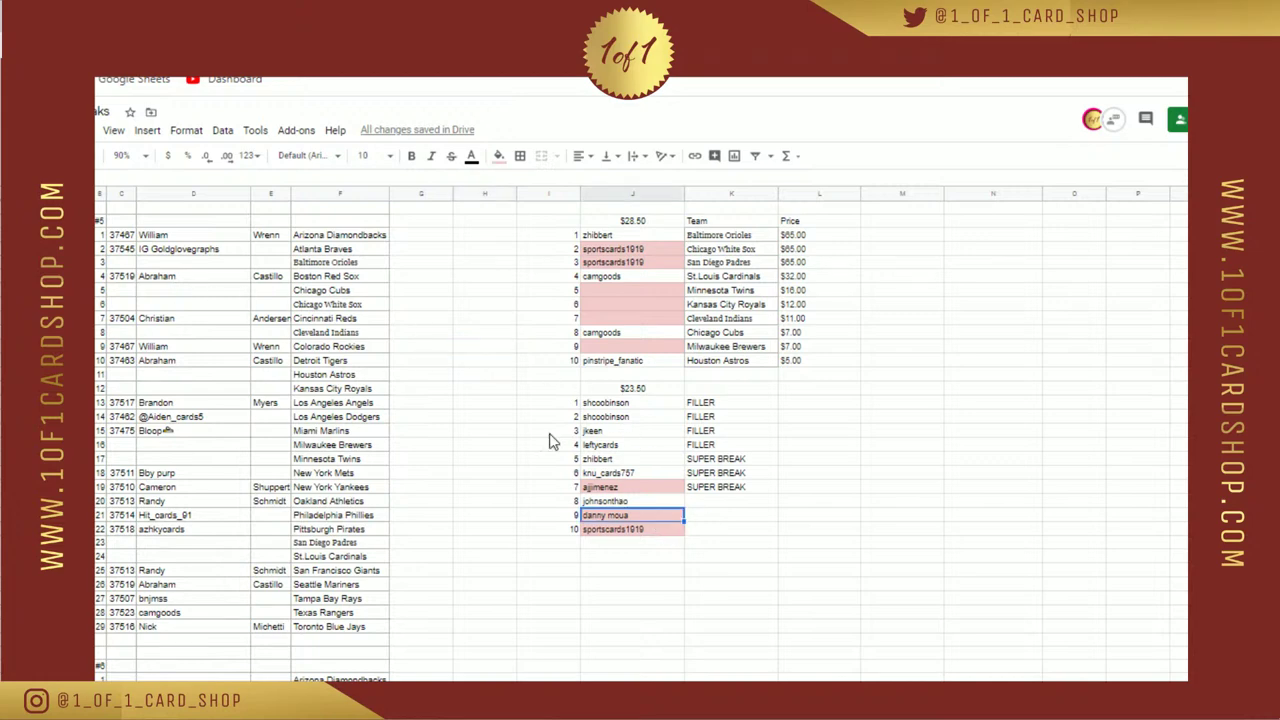
pyautogui.click(498, 156)
pyautogui.click(514, 190)
pyautogui.click(508, 318)
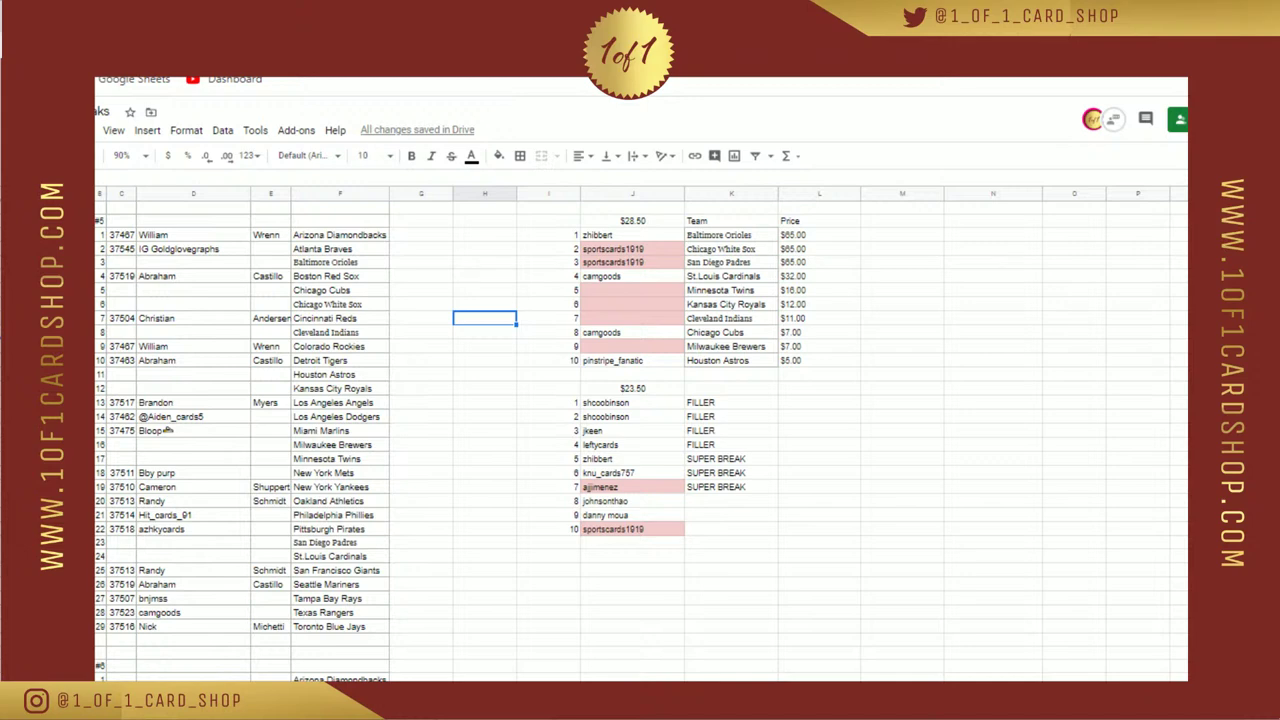
pyautogui.click(640, 490)
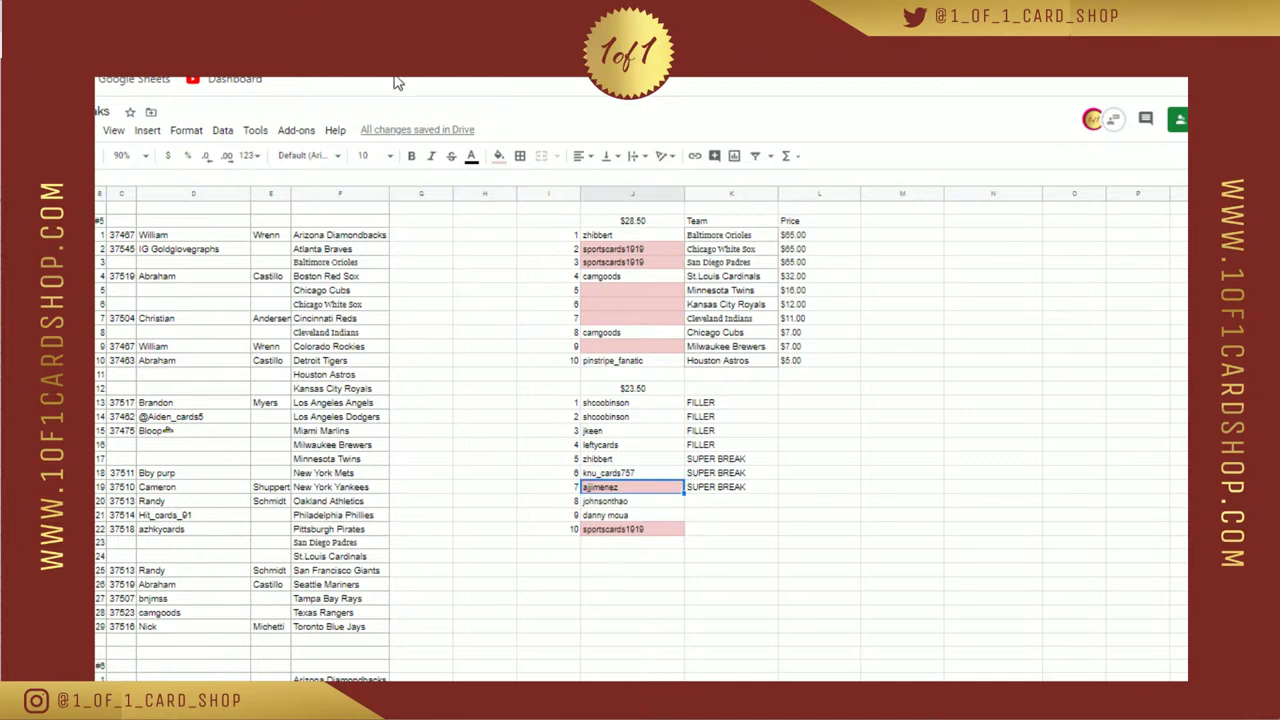
pyautogui.click(498, 156)
pyautogui.click(518, 180)
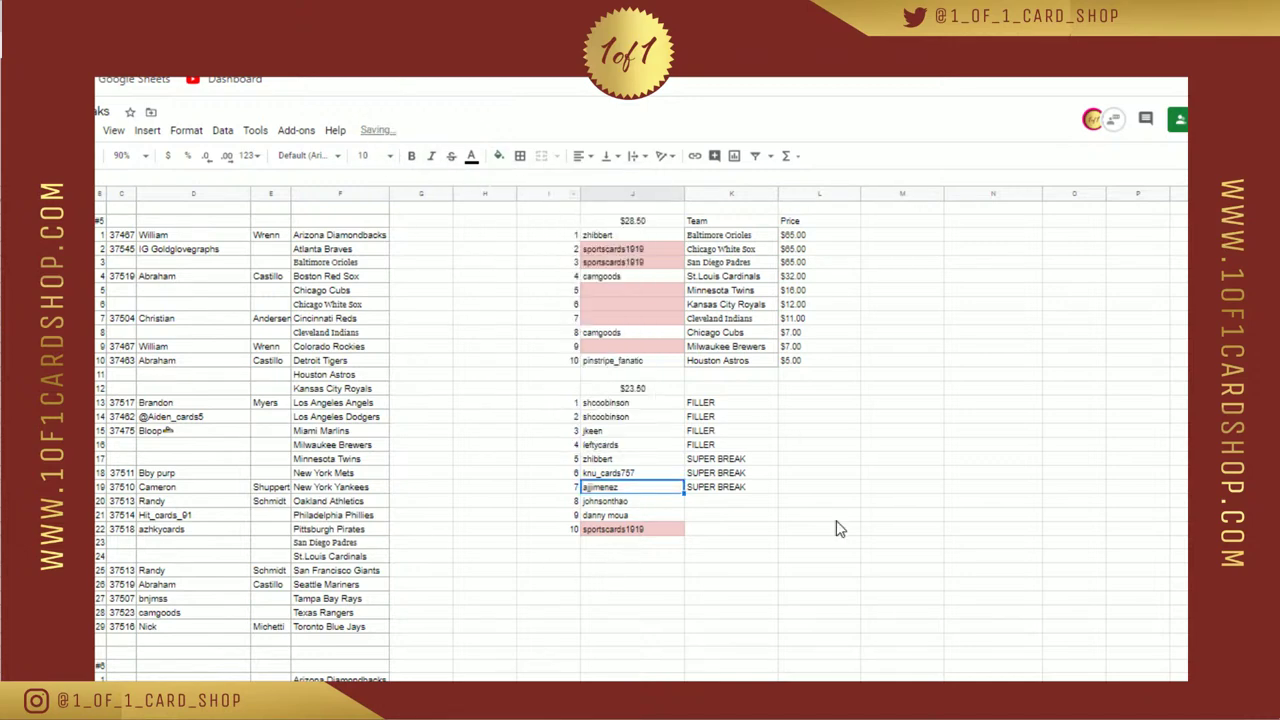
pyautogui.click(927, 516)
# Enter a buyer's name in M18 and =47-23.5 in M19
pyautogui.press('Up')
pyautogui.press('Up')
pyautogui.press('Up')
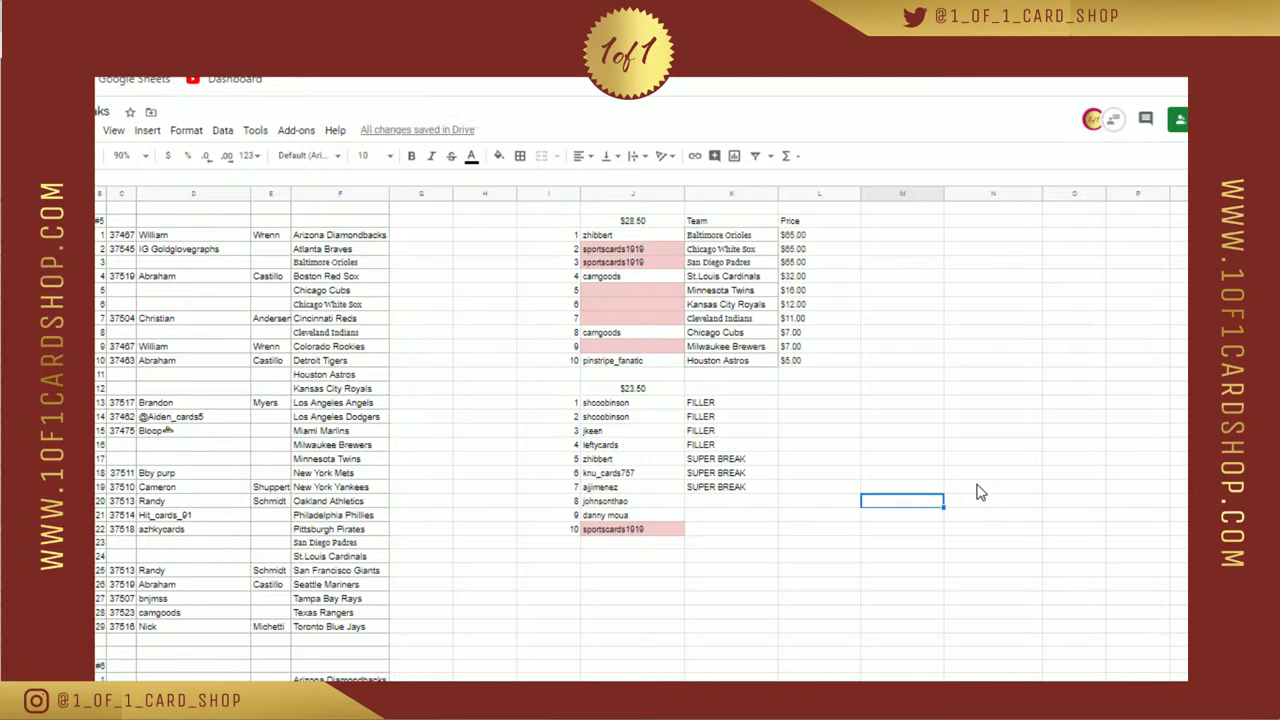
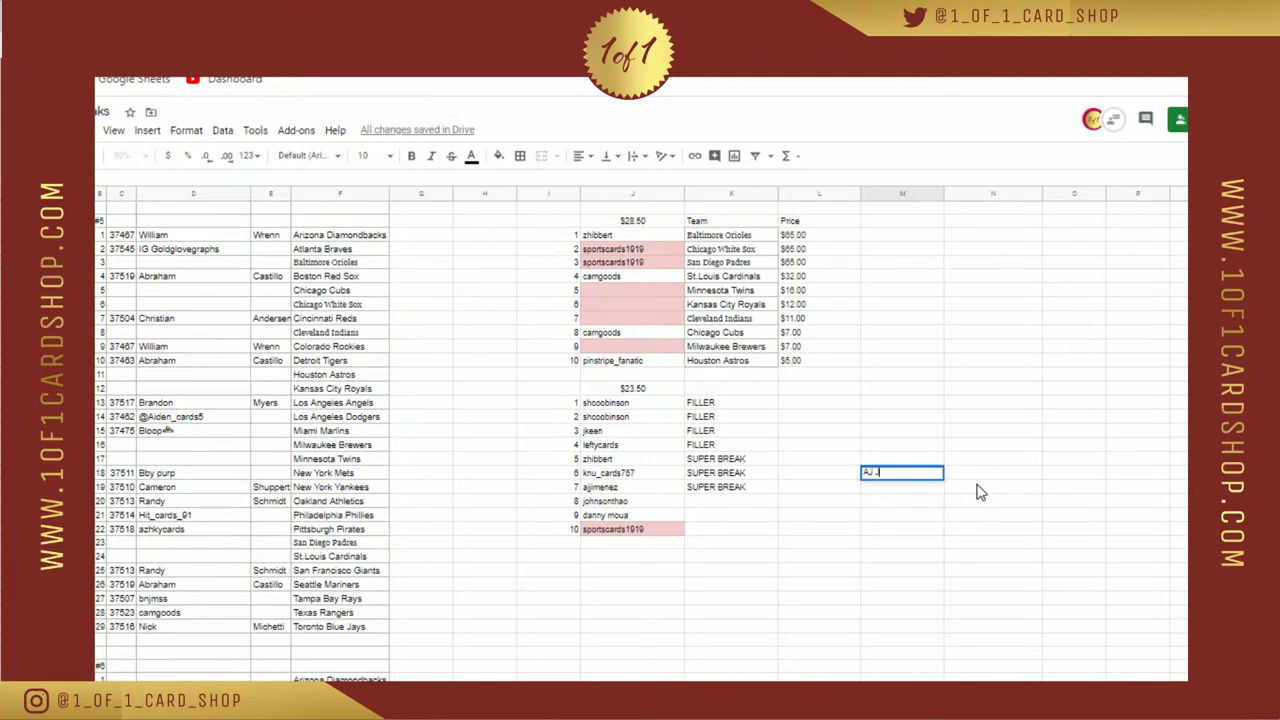
pyautogui.press('Return')
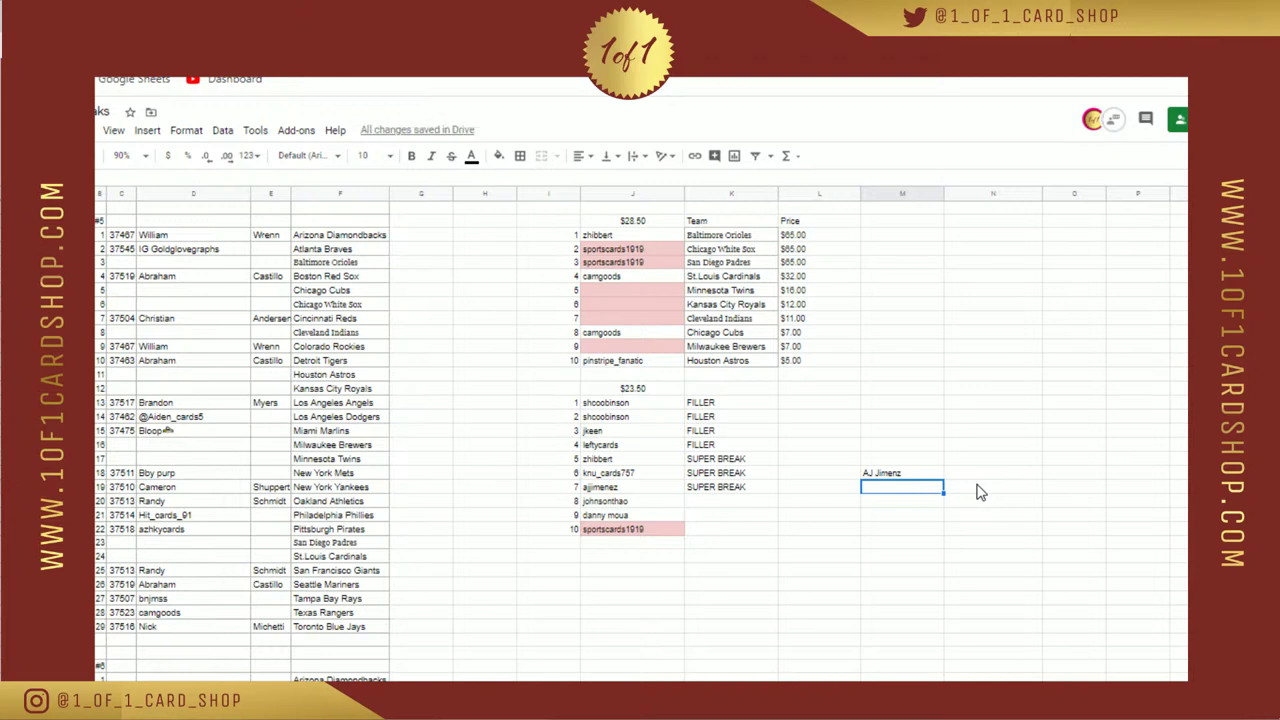
pyautogui.write('#47-')
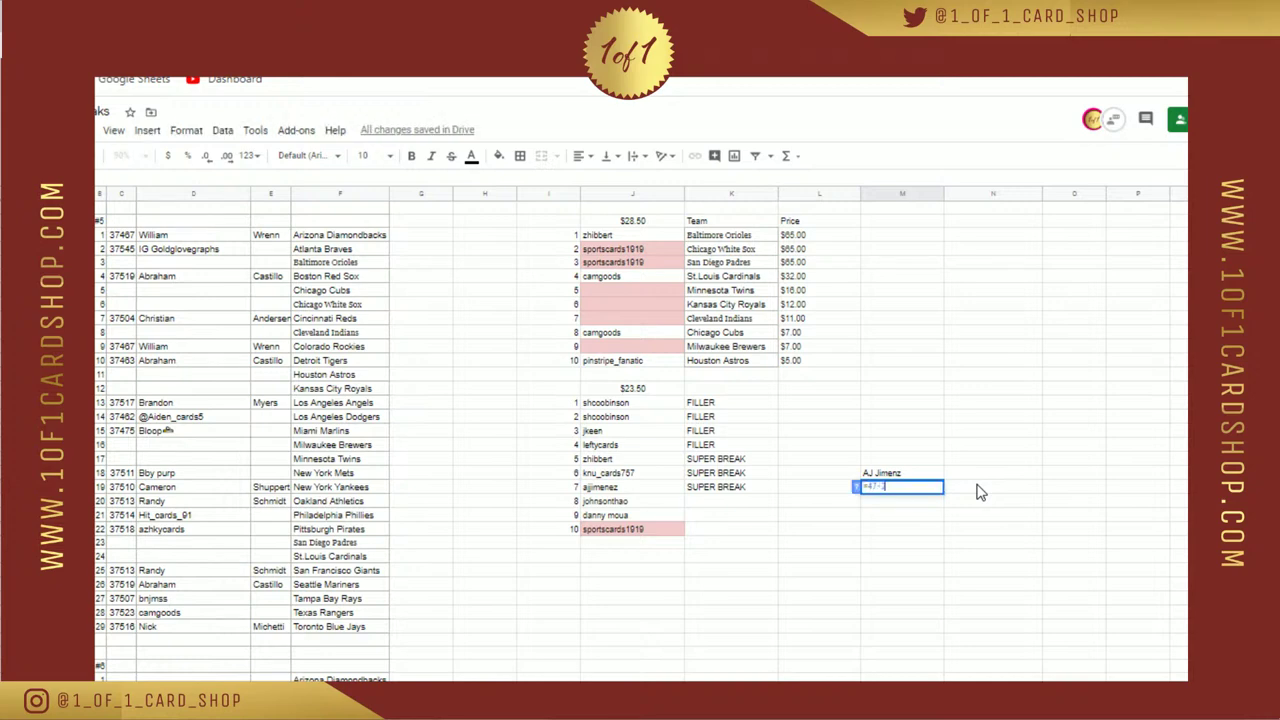
pyautogui.write('23.5')
pyautogui.press('Return')
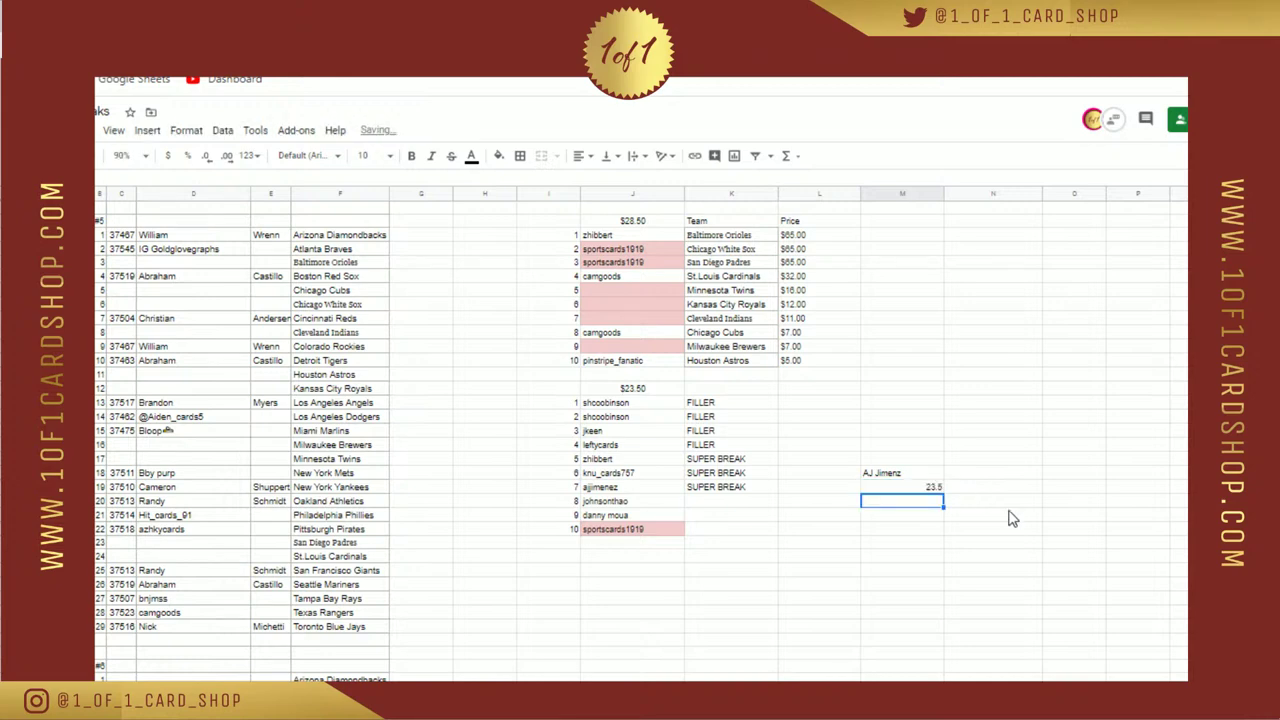
# Centre the 23.5 result in M19 and correct the spelling of the buyer's name
pyautogui.click(916, 490)
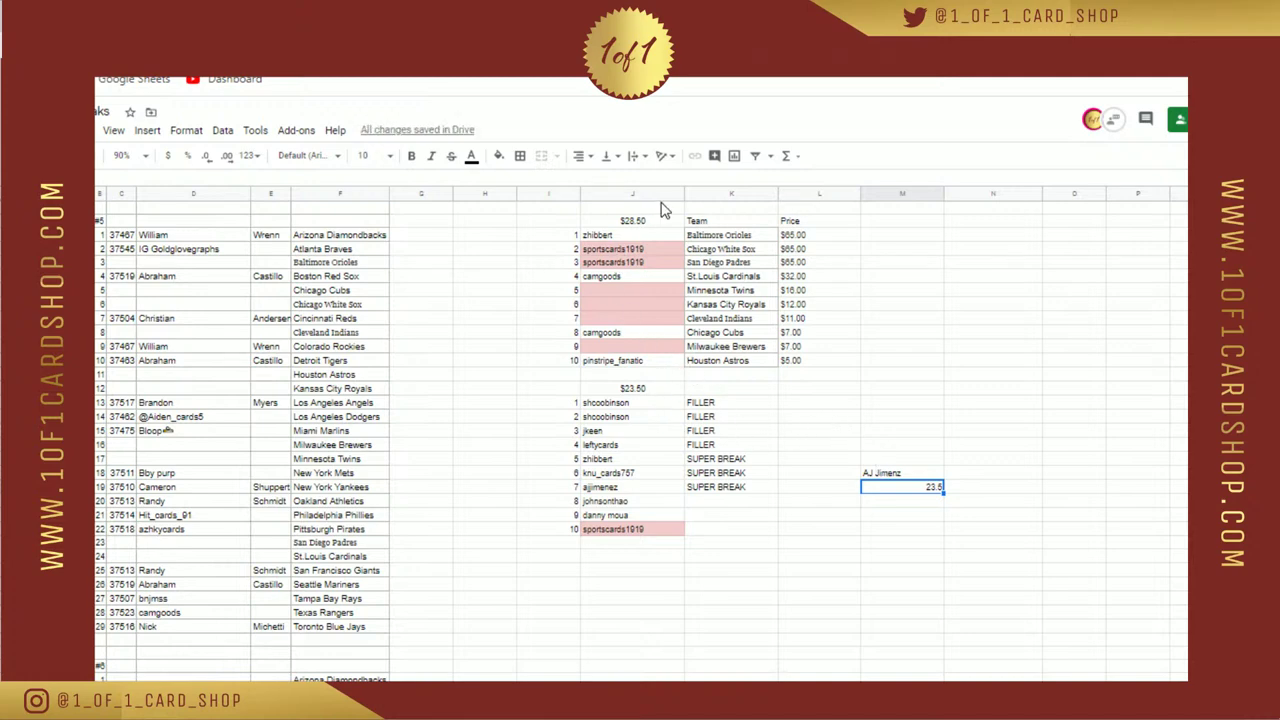
pyautogui.click(585, 156)
pyautogui.click(605, 182)
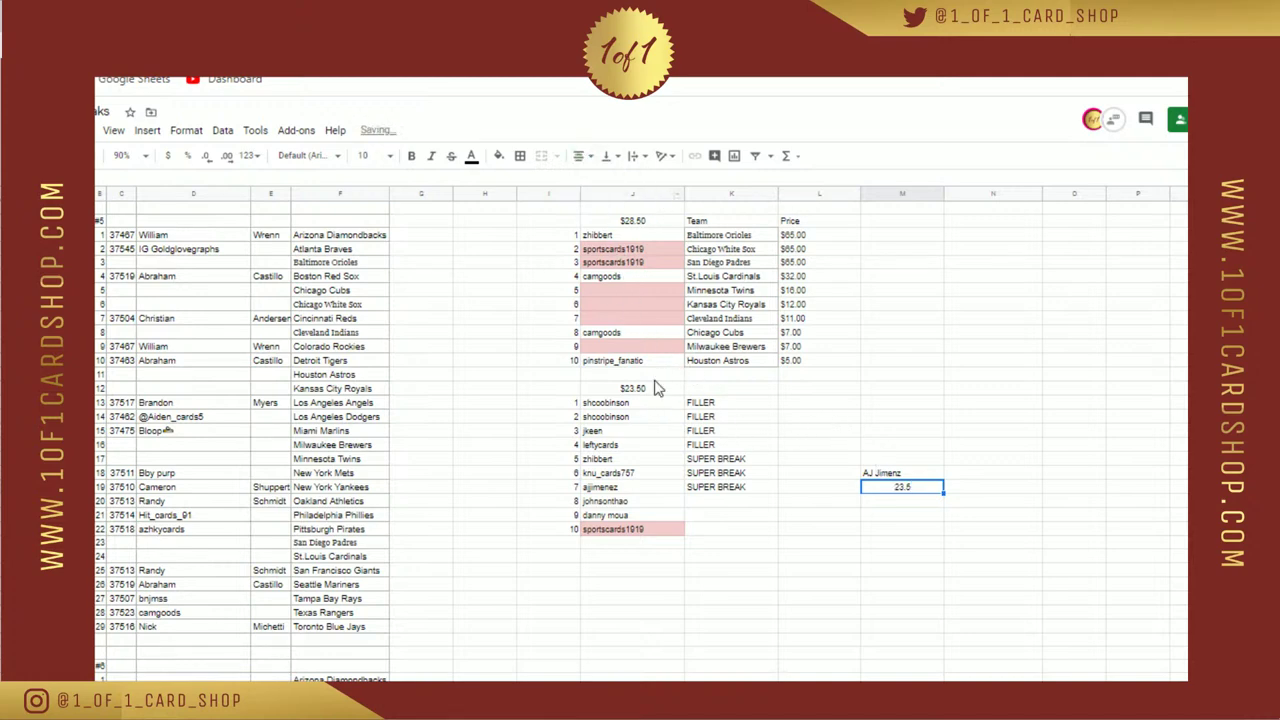
pyautogui.click(737, 490)
pyautogui.click(882, 478)
pyautogui.doubleClick(882, 478)
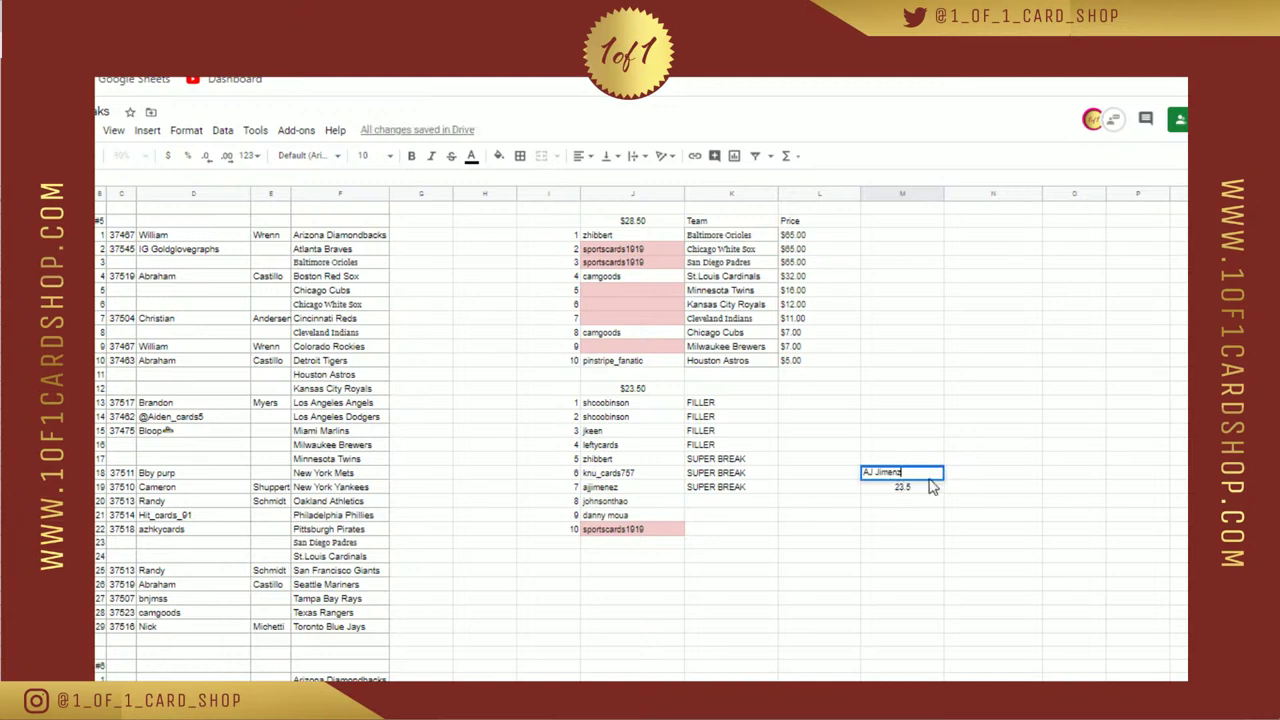
pyautogui.write('e')
pyautogui.press('Return')
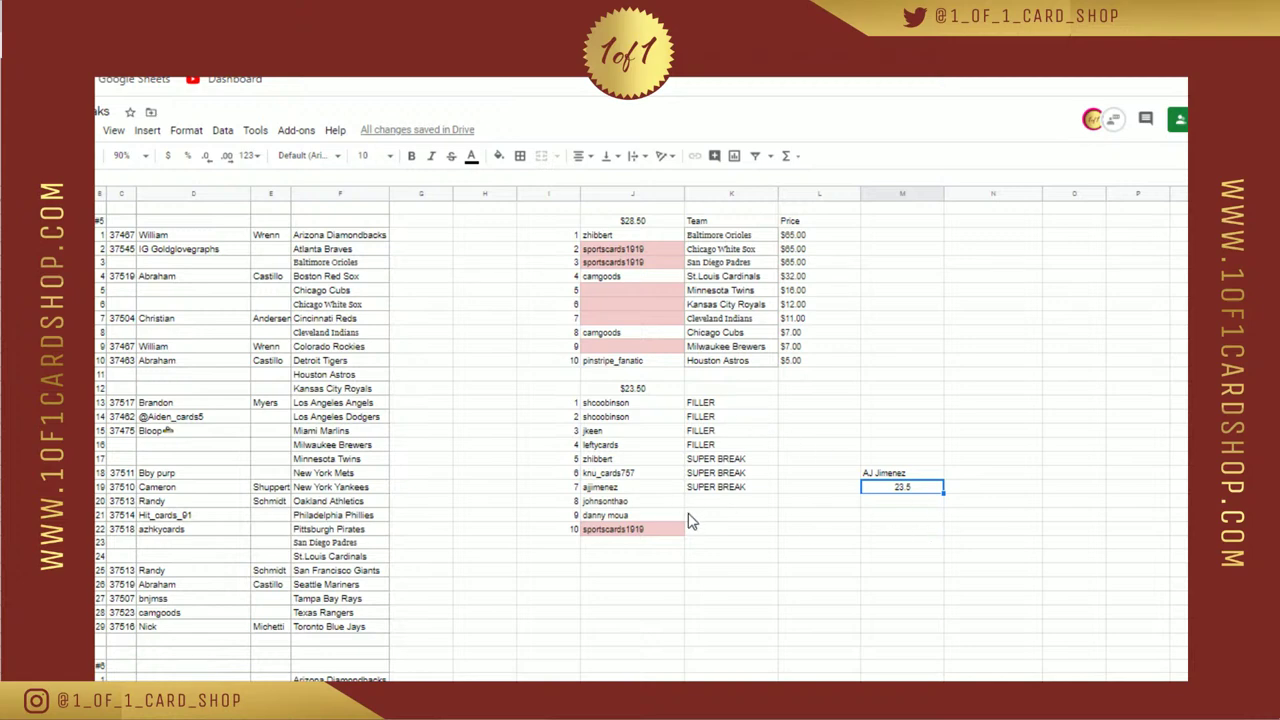
# Copy the $23.50 username list J12:J23 and switch to the random.org tab
pyautogui.moveTo(630, 388); pyautogui.dragTo(615, 546)
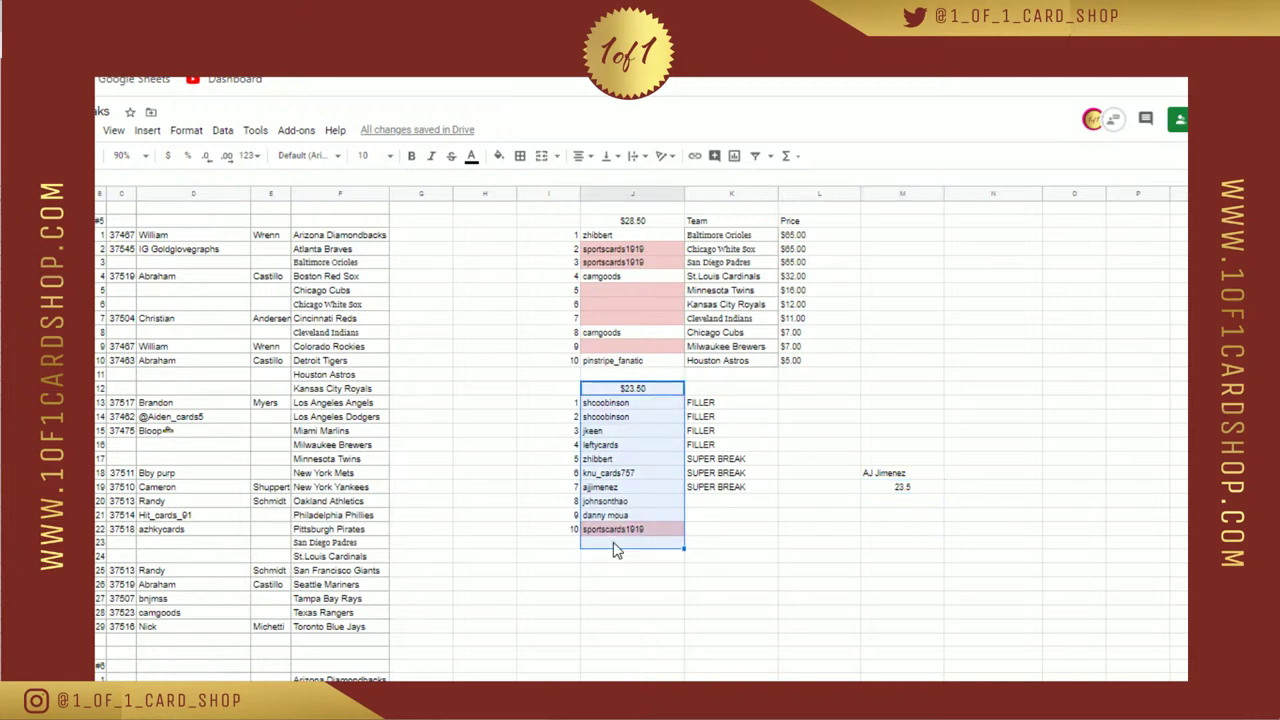
pyautogui.hotkey('ctrl', 'c')
pyautogui.hotkey('ctrl', 'Tab')
# Paste the copied usernames into RANDOM.ORG's List Randomizer
pyautogui.moveTo(503, 126)
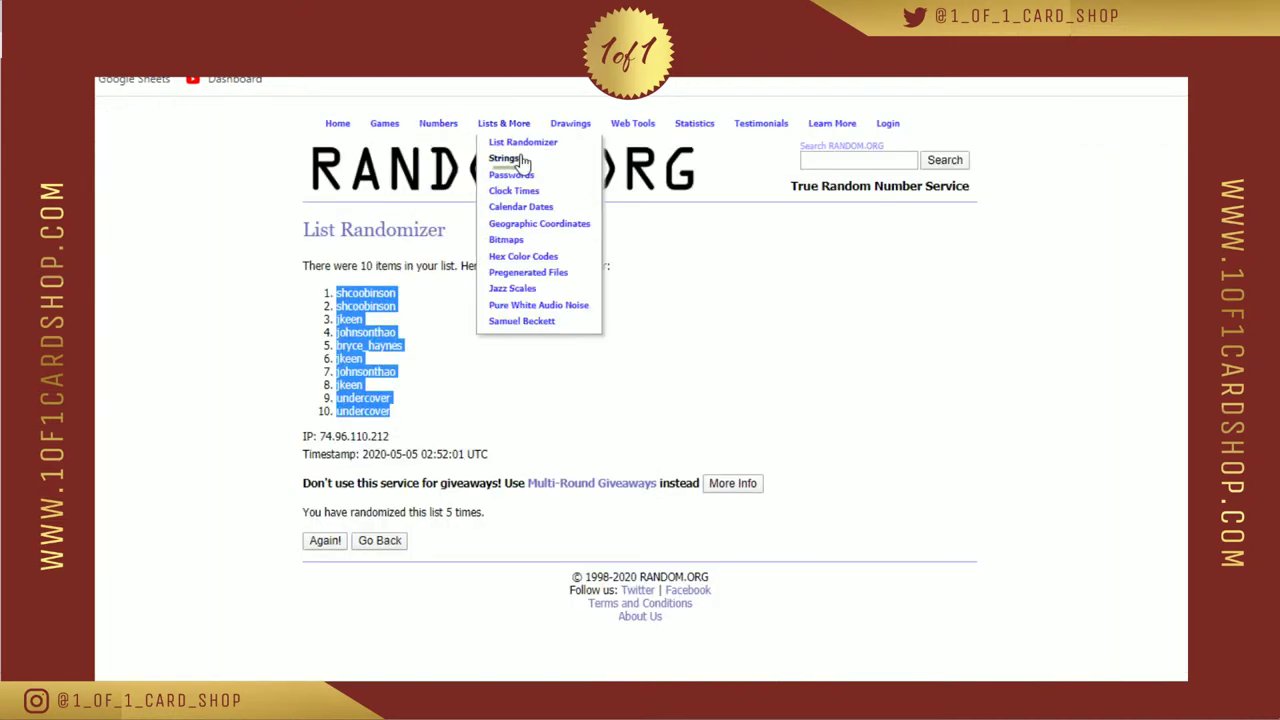
pyautogui.click(518, 145)
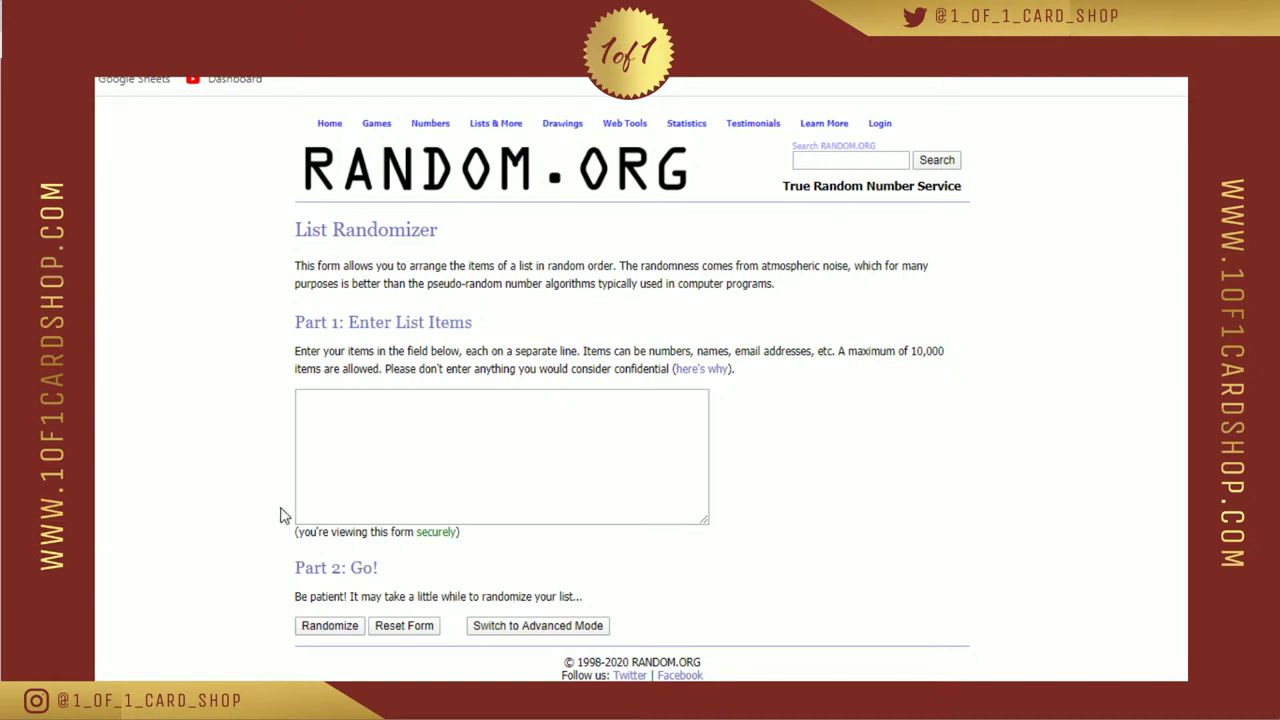
pyautogui.click(423, 489)
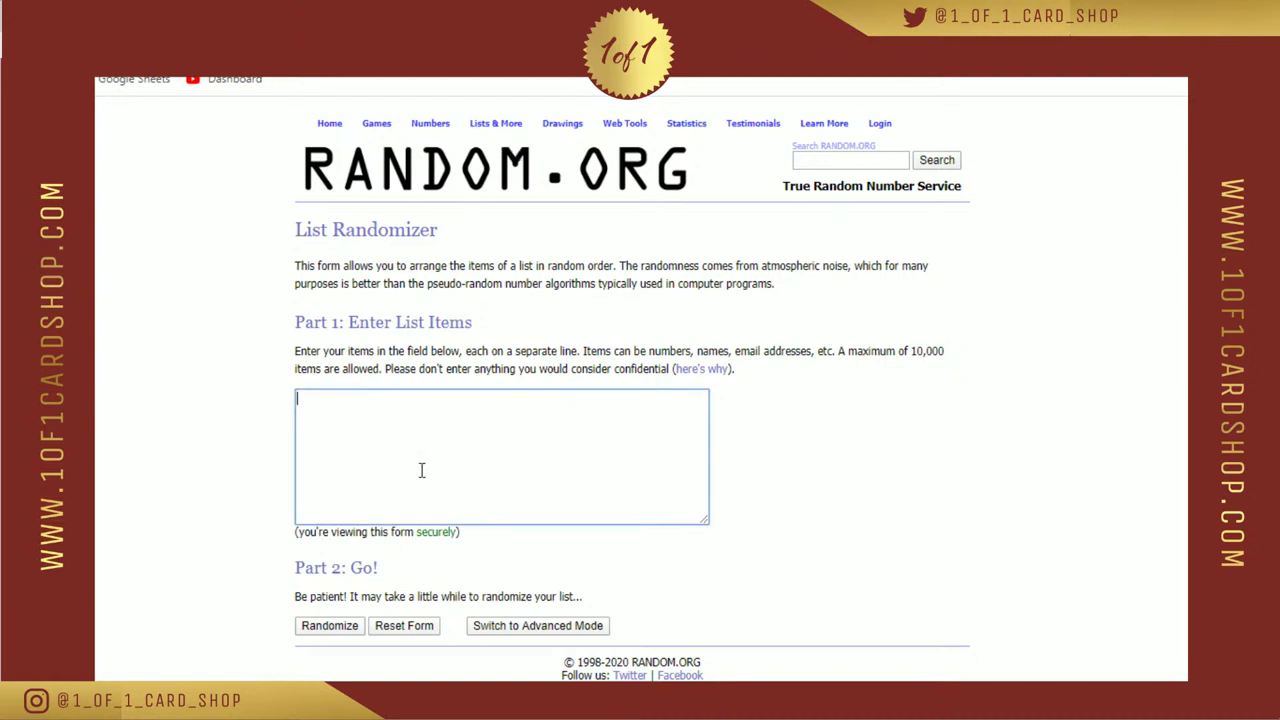
pyautogui.hotkey('ctrl', 'v')
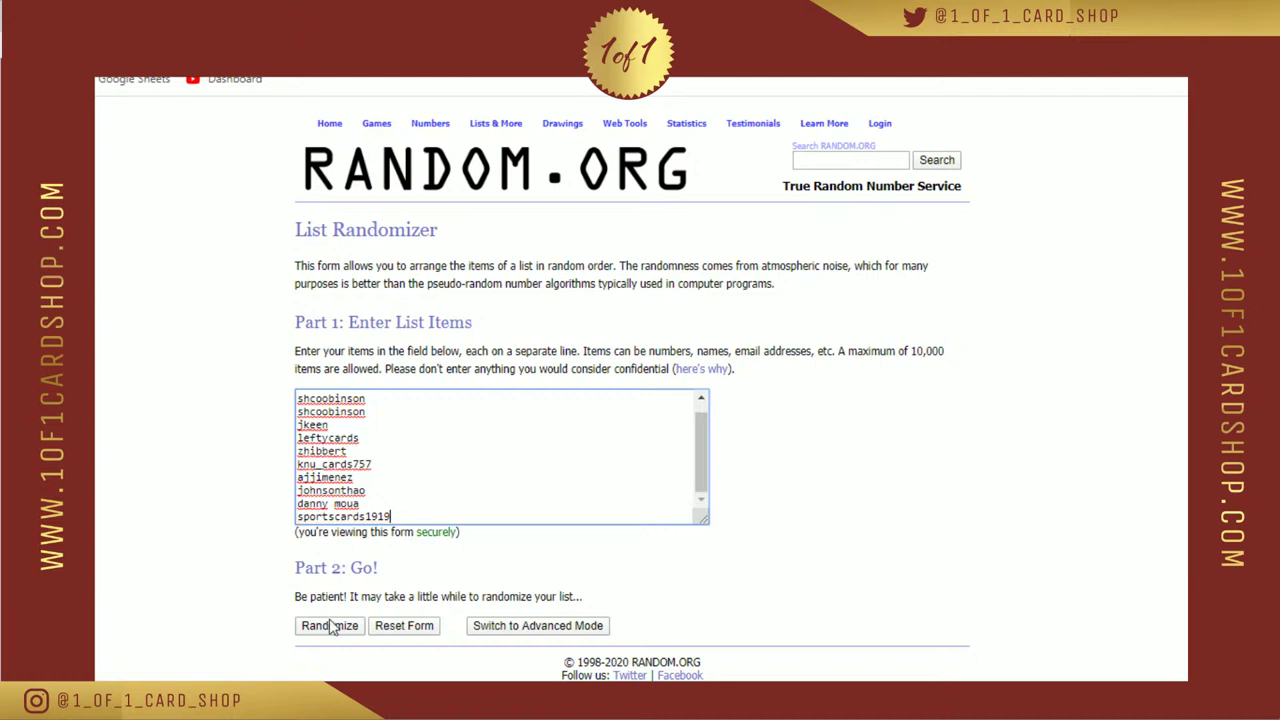
# Randomize the list five times, select the final order, and return to the spreadsheet
pyautogui.click(334, 626)
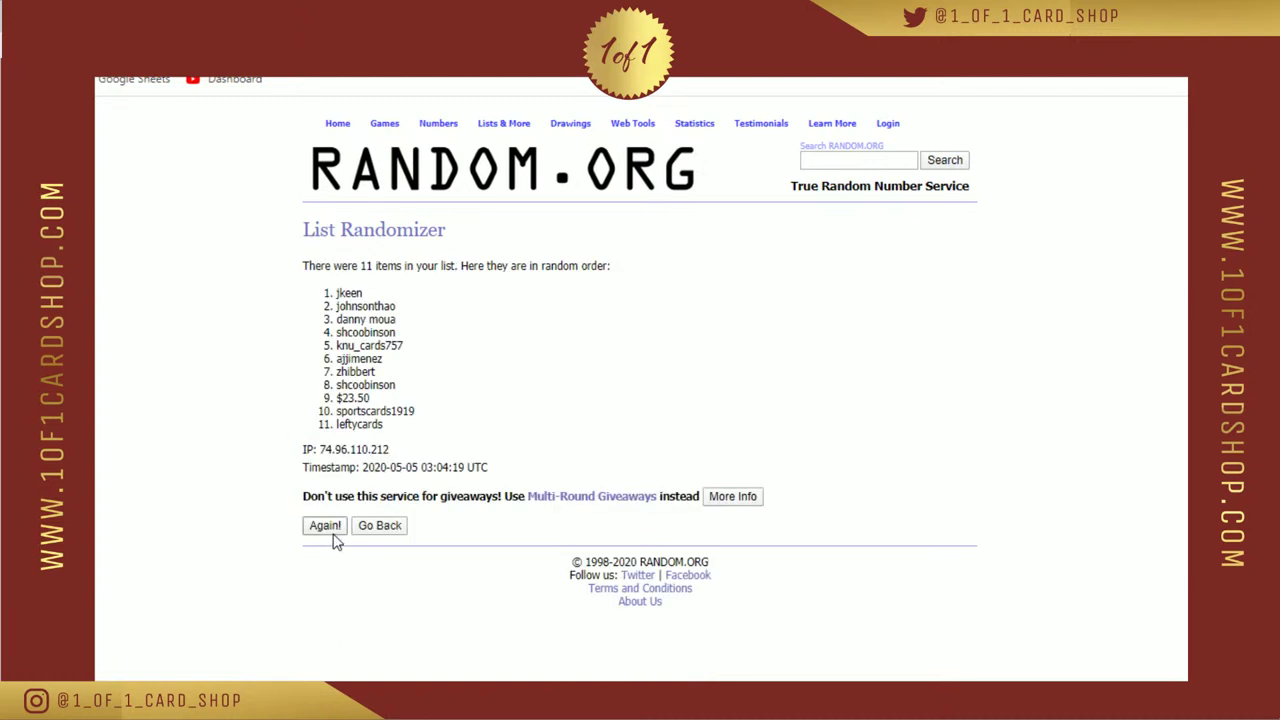
pyautogui.click(329, 529)
pyautogui.click(325, 563)
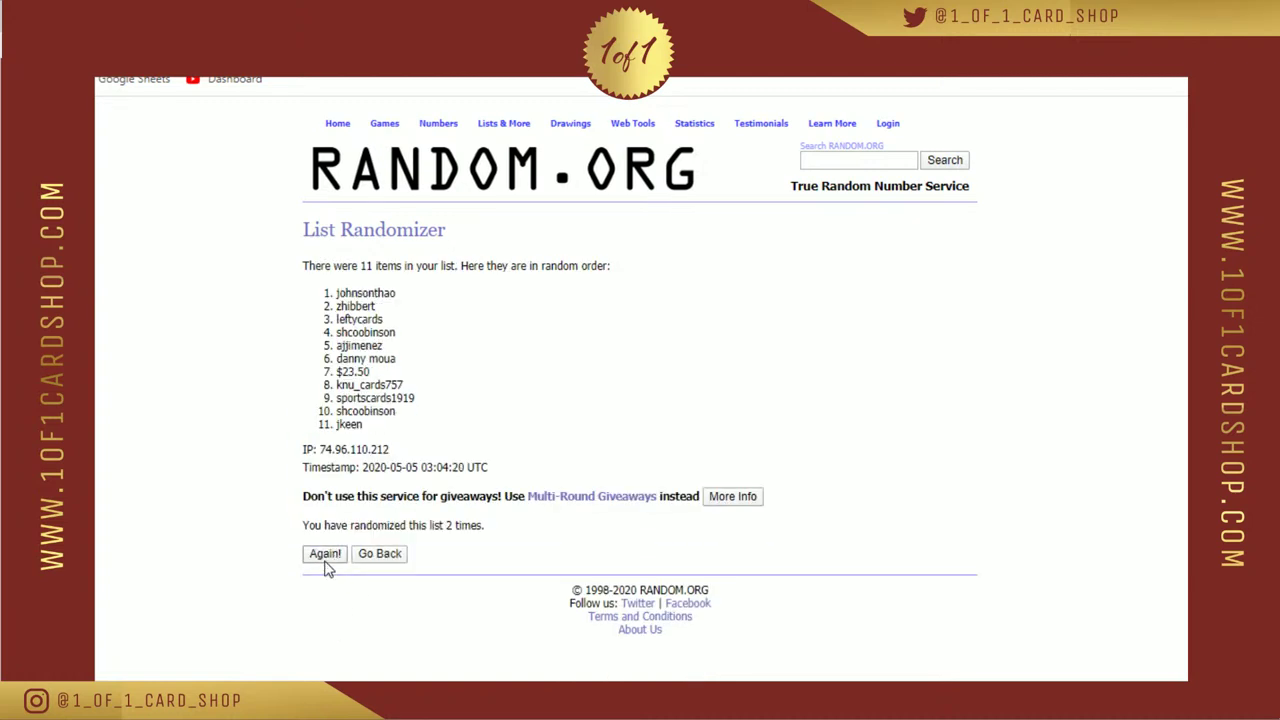
pyautogui.click(325, 565)
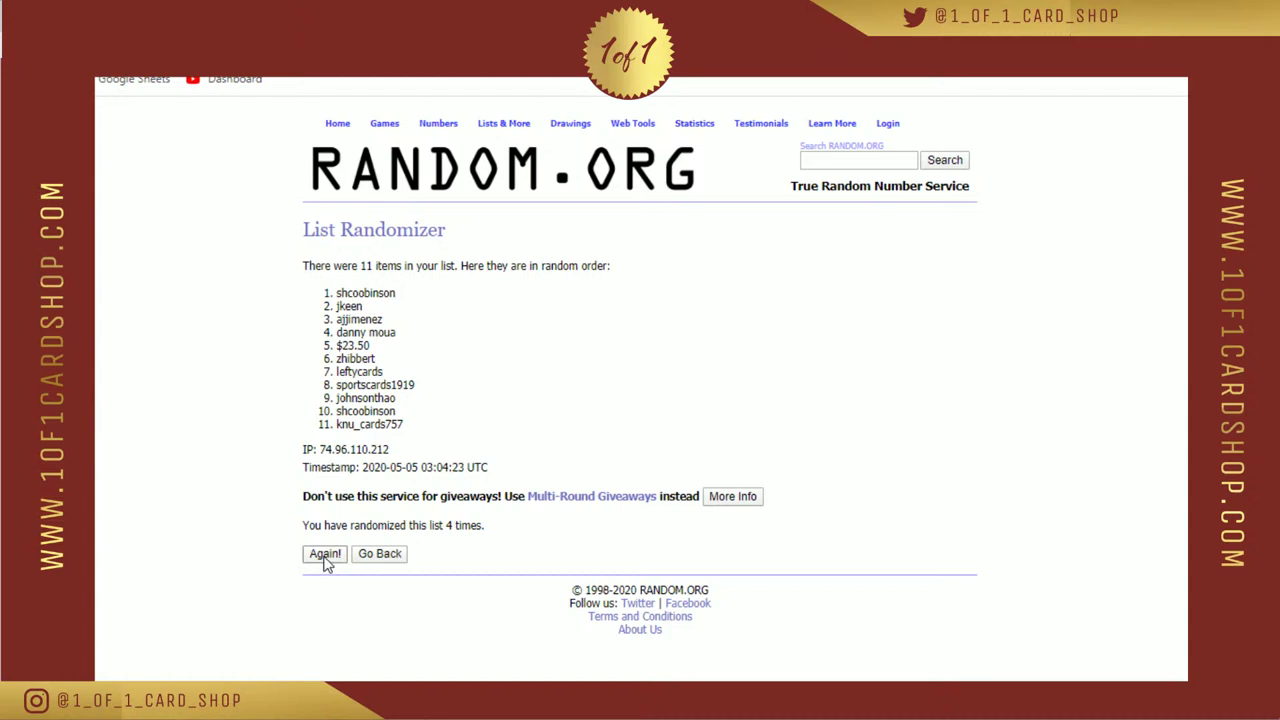
pyautogui.click(325, 562)
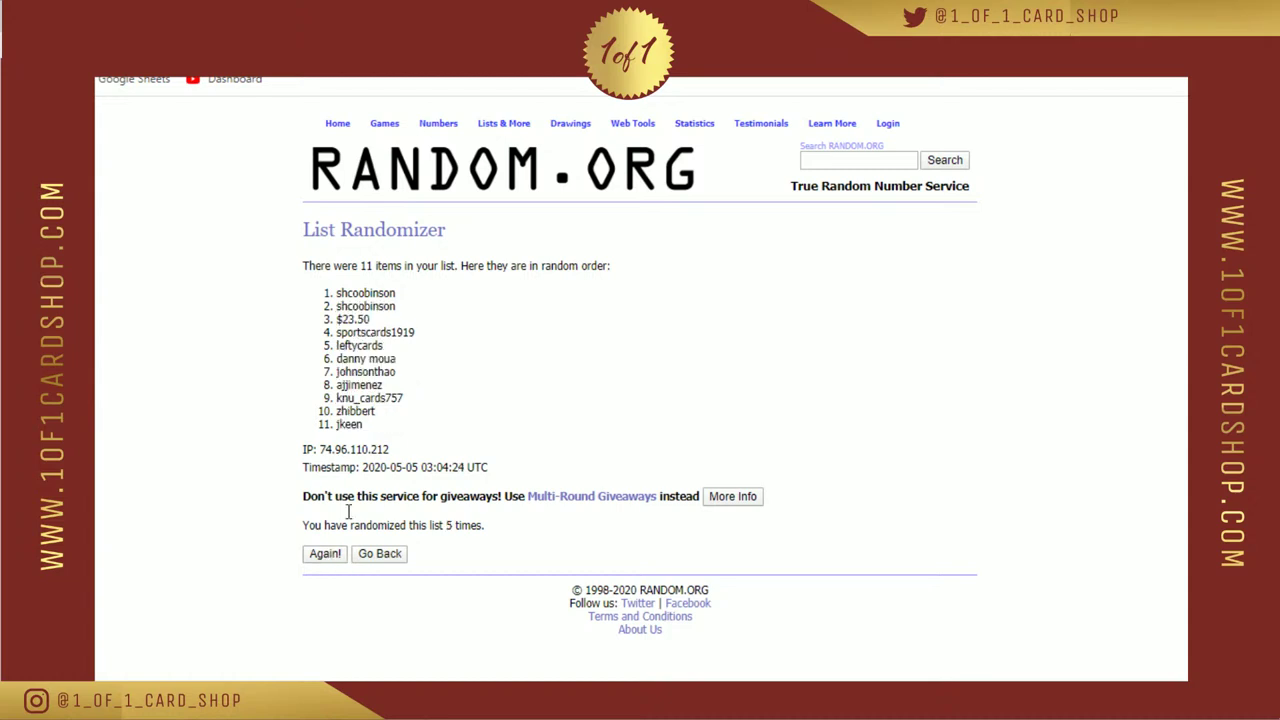
pyautogui.moveTo(367, 319); pyautogui.dragTo(333, 320)
pyautogui.click(346, 378)
pyautogui.moveTo(337, 291)
pyautogui.mouseDown()
pyautogui.moveTo(460, 436)
pyautogui.moveTo(405, 426)
pyautogui.moveTo(326, 356)
pyautogui.moveTo(322, 301)
pyautogui.mouseUp()
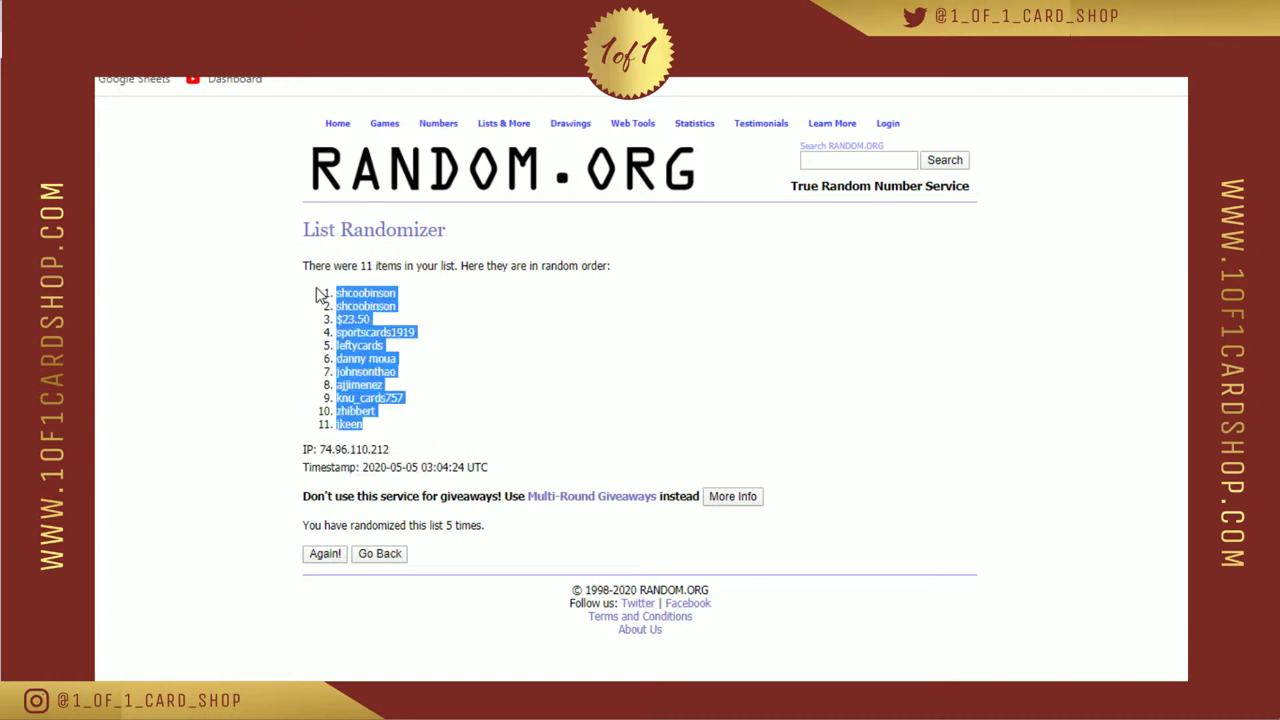
pyautogui.hotkey('ctrl', 'Tab')
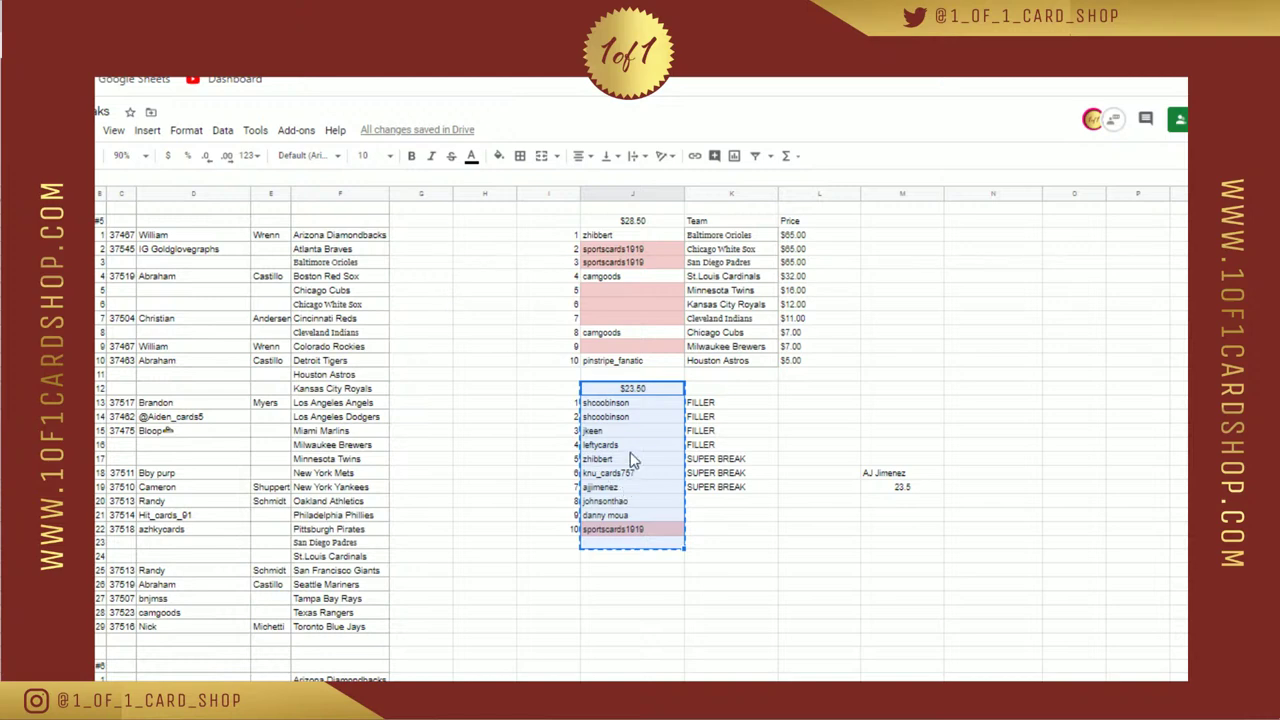
# Paste the randomized order into the $23.50 list, remove the stray $23.50, and shift names up a row
pyautogui.click(617, 403)
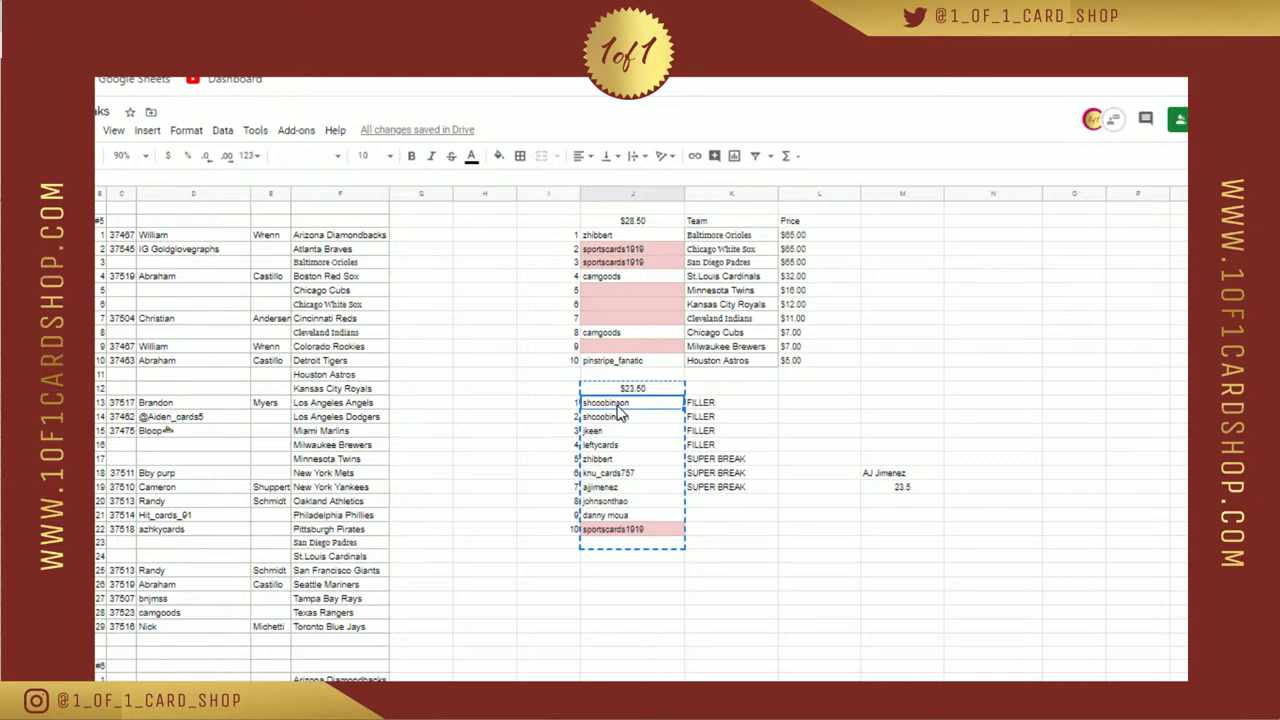
pyautogui.hotkey('ctrl', 'v')
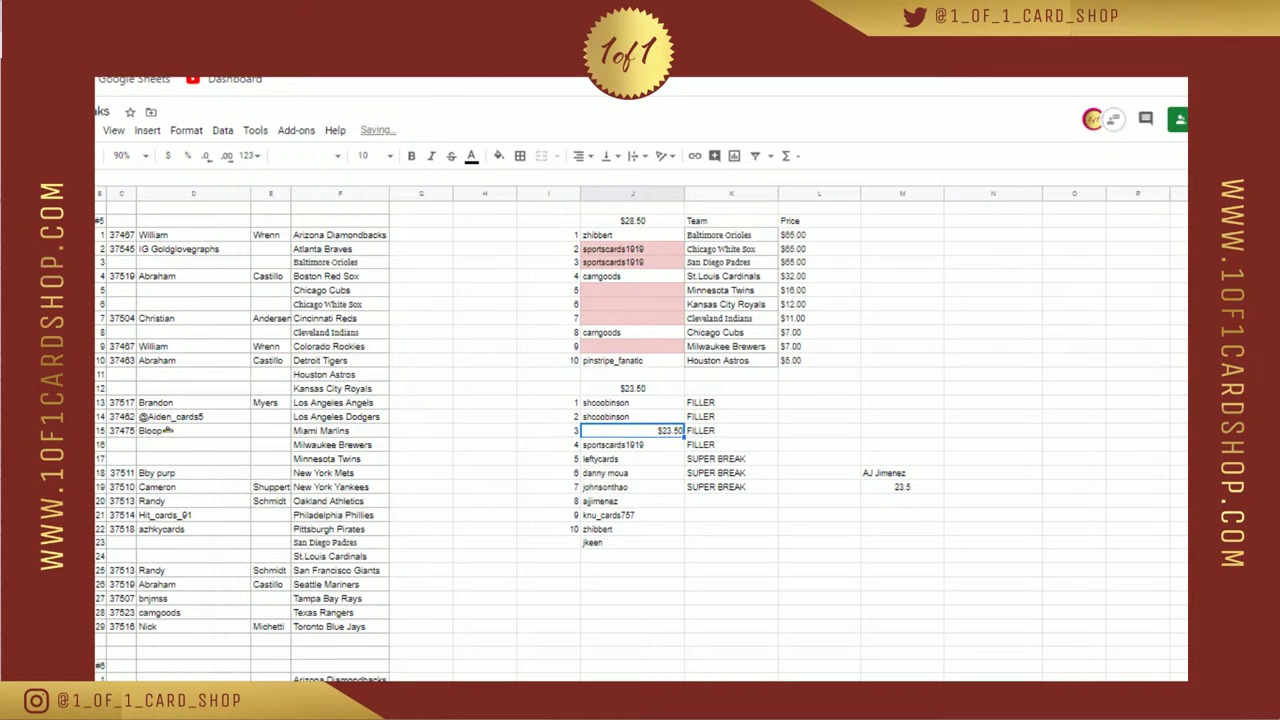
pyautogui.press('Delete')
pyautogui.moveTo(592, 452); pyautogui.dragTo(613, 560)
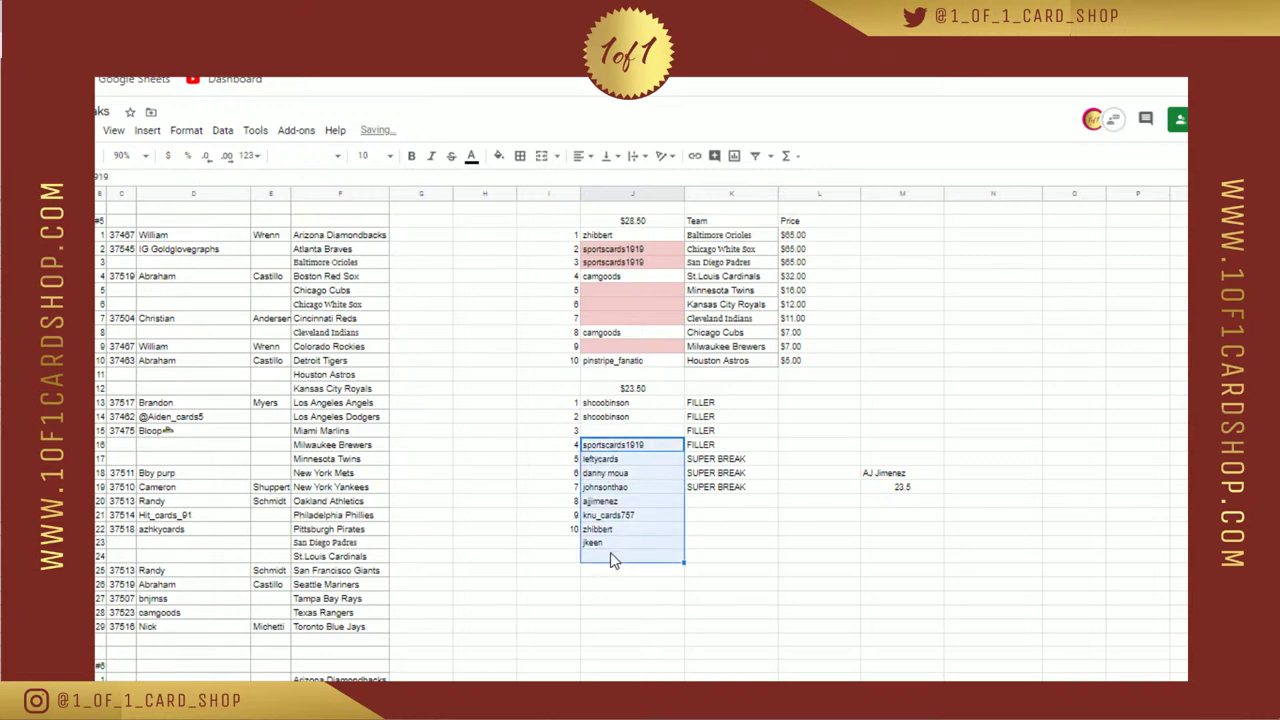
pyautogui.hotkey('ctrl', 'x')
pyautogui.click(620, 432)
pyautogui.hotkey('ctrl', 'v')
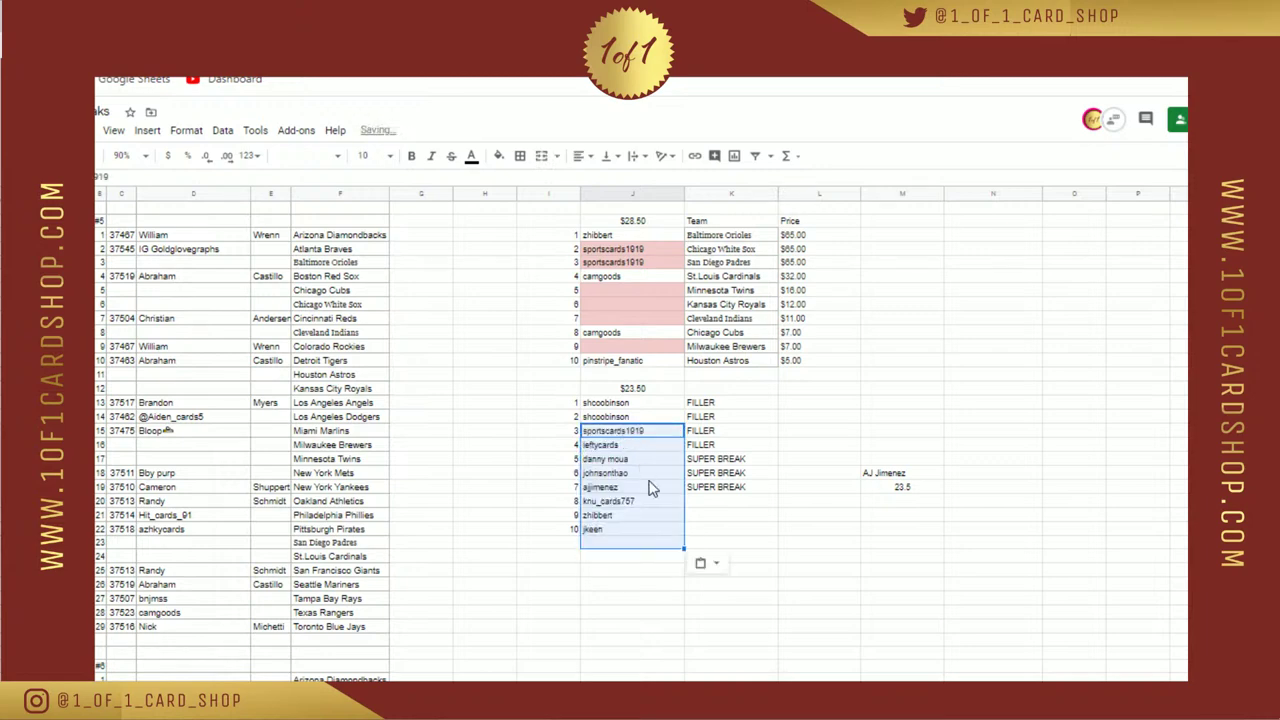
pyautogui.click(665, 515)
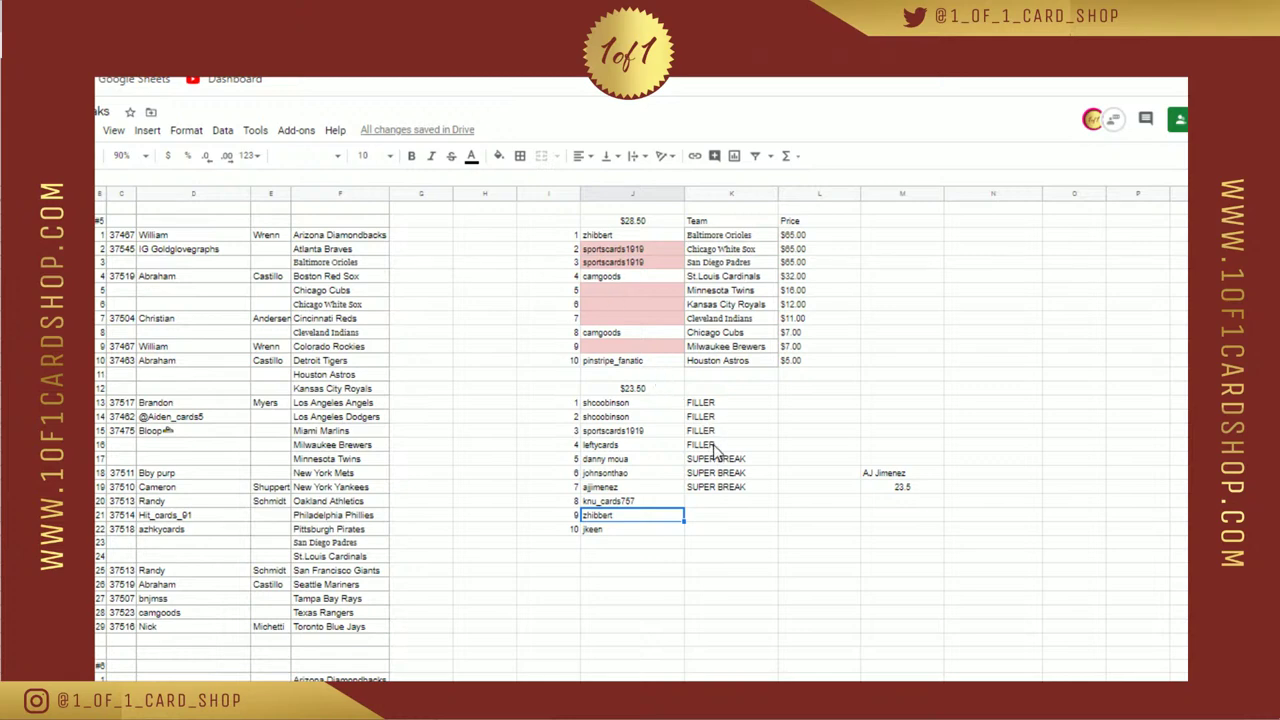
pyautogui.moveTo(657, 389); pyautogui.dragTo(670, 427)
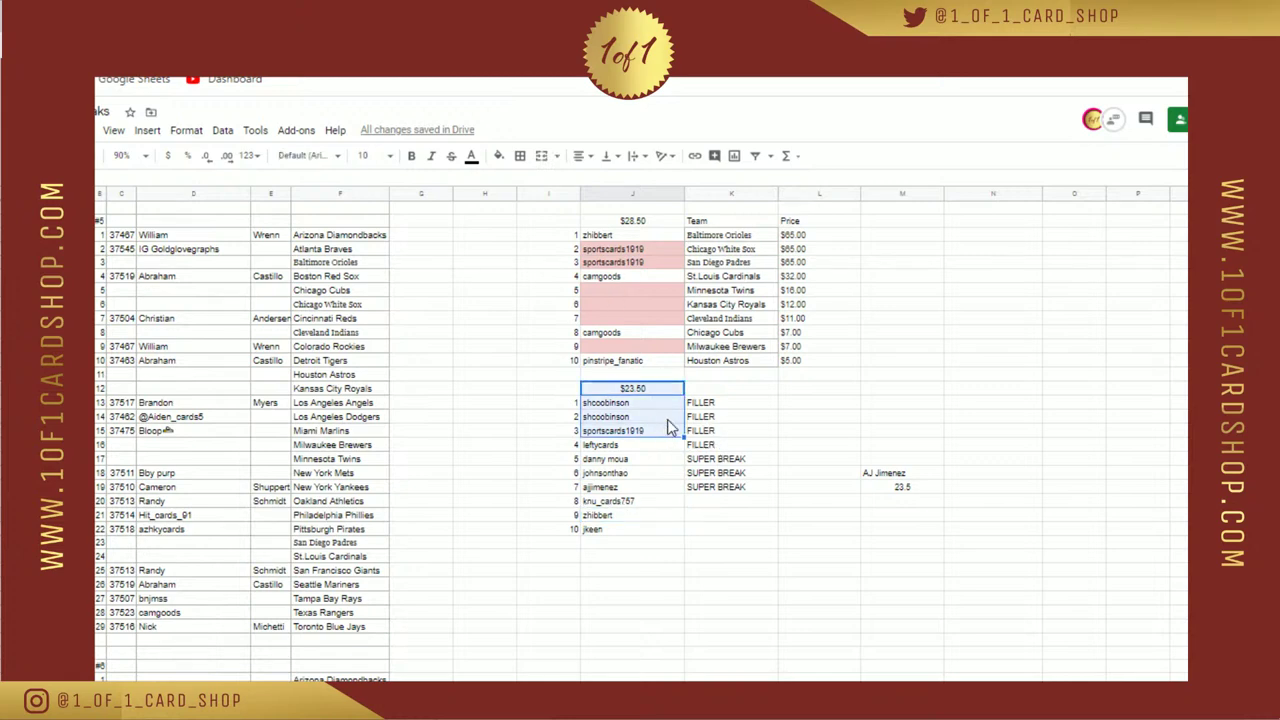
pyautogui.click(667, 420)
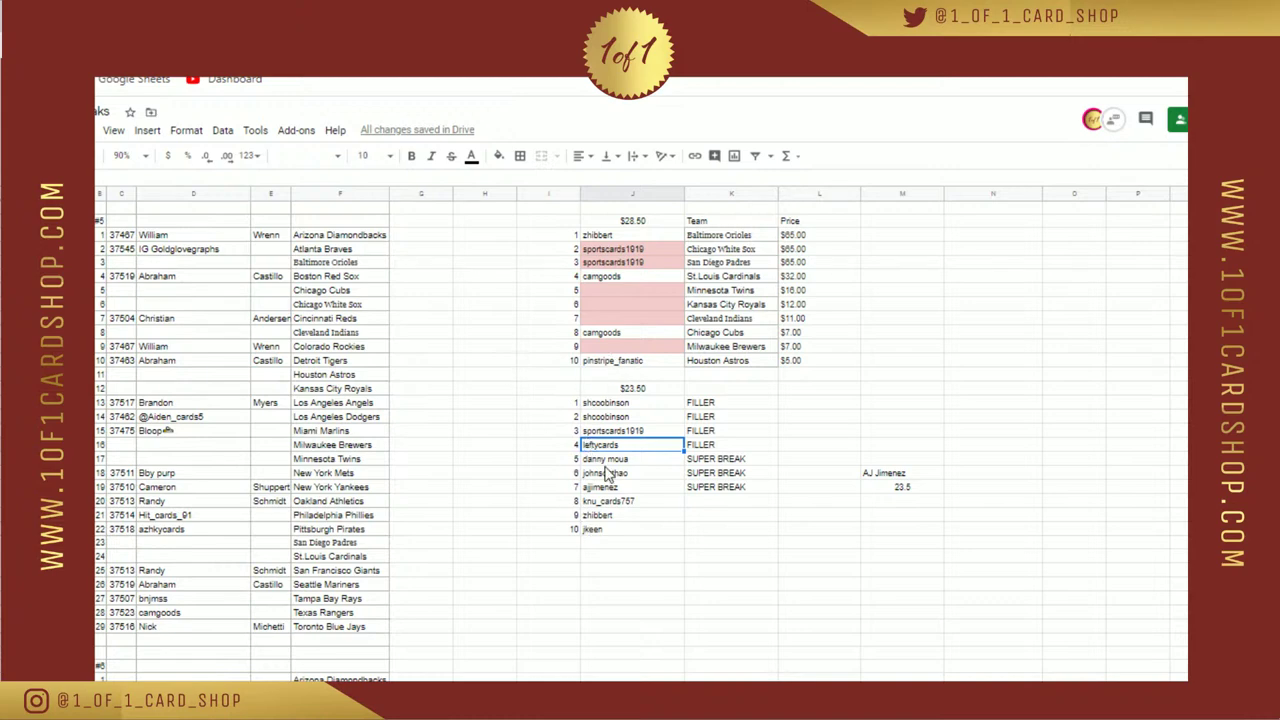
pyautogui.moveTo(636, 409); pyautogui.dragTo(656, 424)
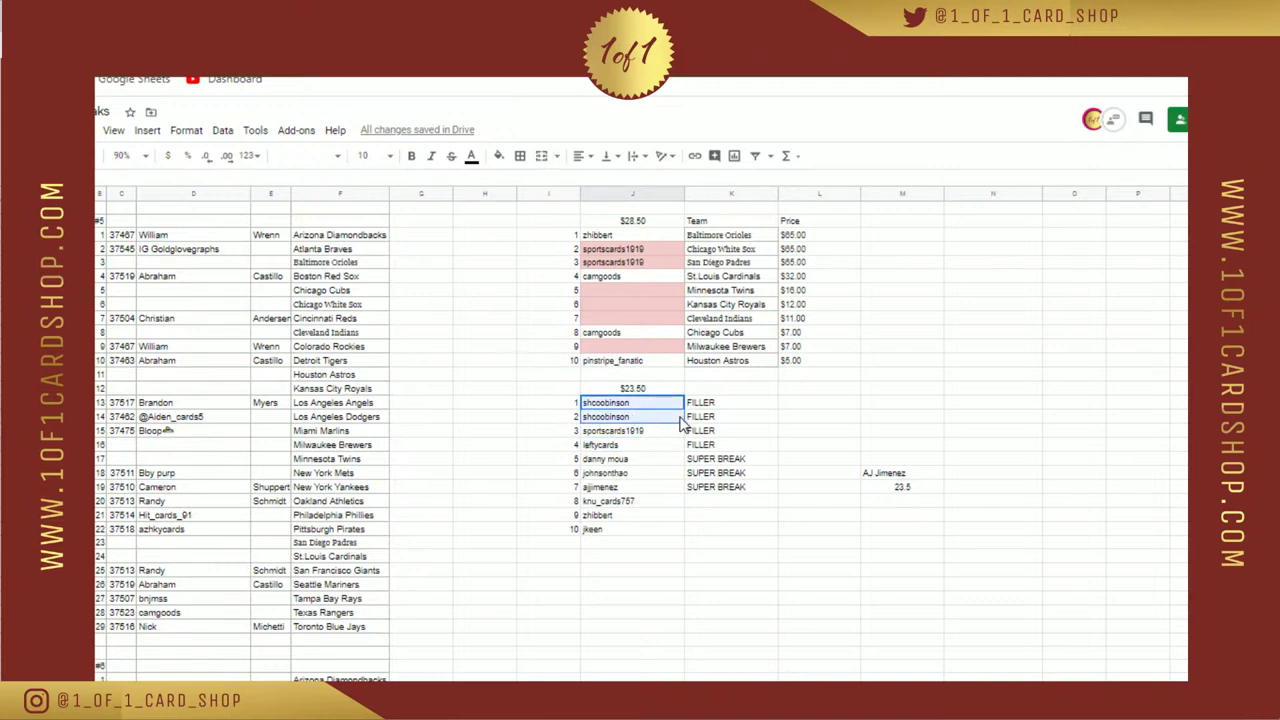
pyautogui.moveTo(716, 461); pyautogui.dragTo(756, 506)
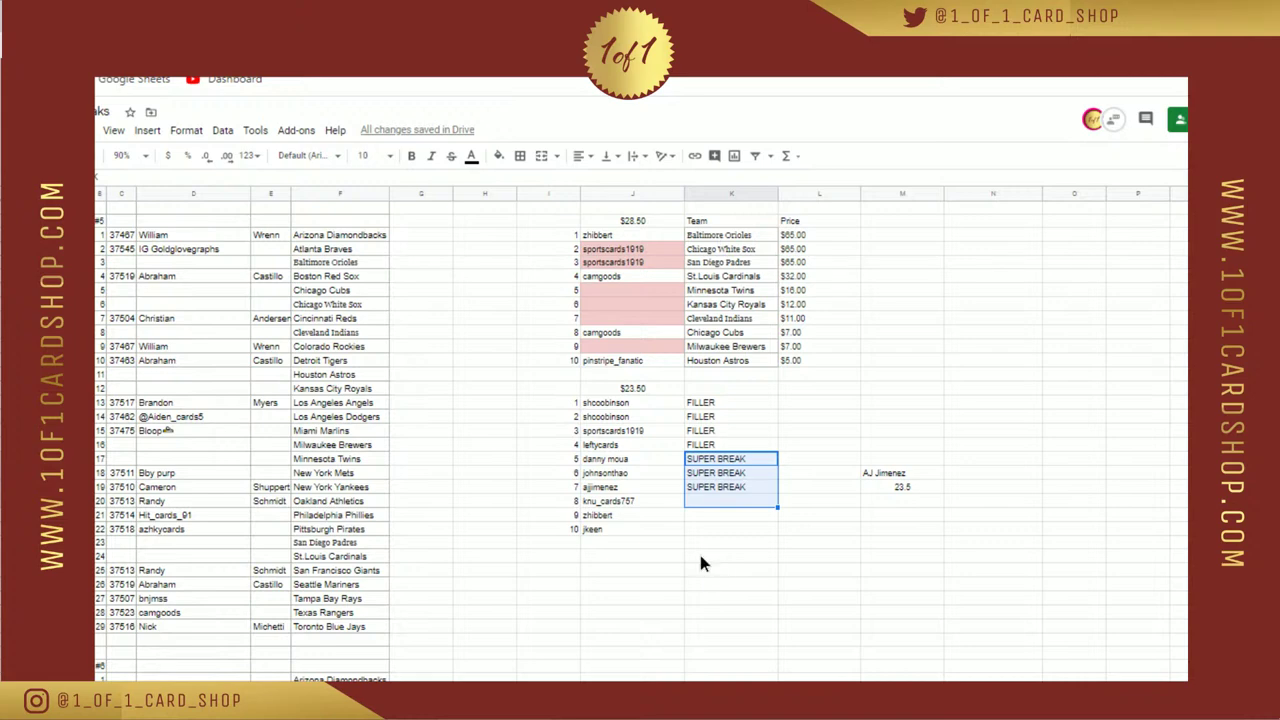
pyautogui.click(700, 555)
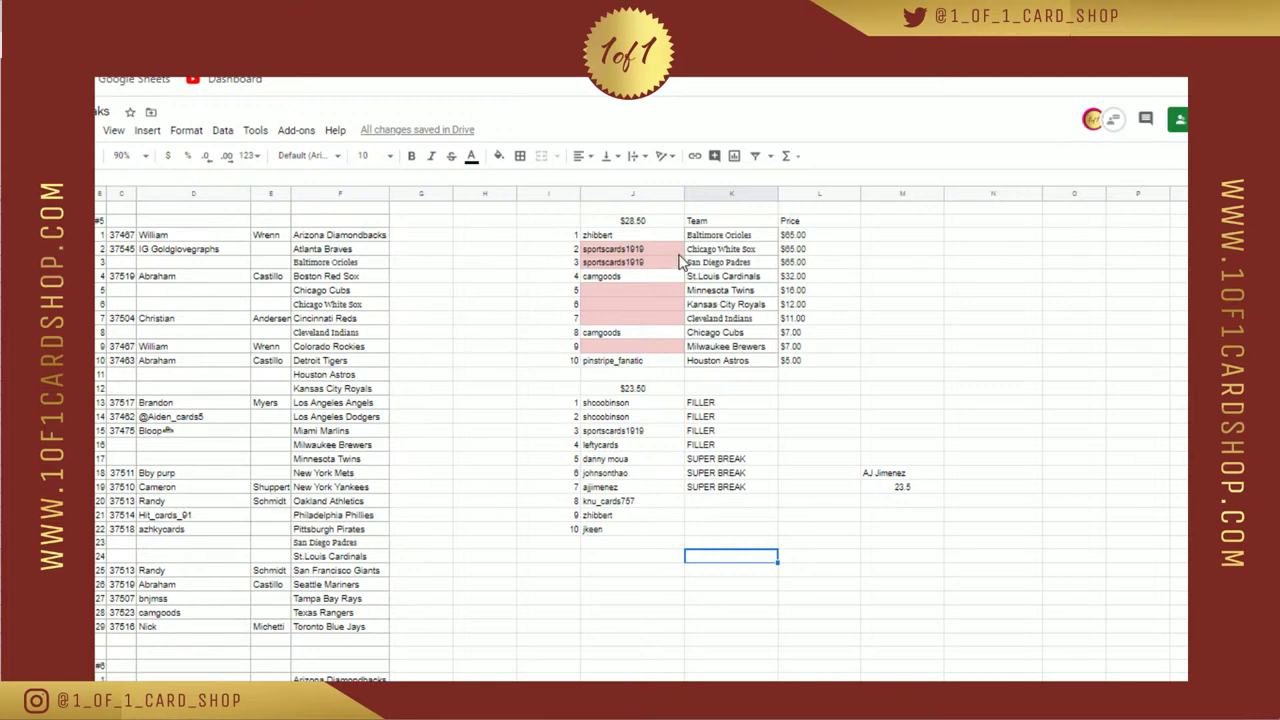
pyautogui.moveTo(640, 248); pyautogui.dragTo(640, 262)
# Remove the pink fill from the sportscards1919 cells J2:J3
pyautogui.click(498, 155)
pyautogui.click(518, 178)
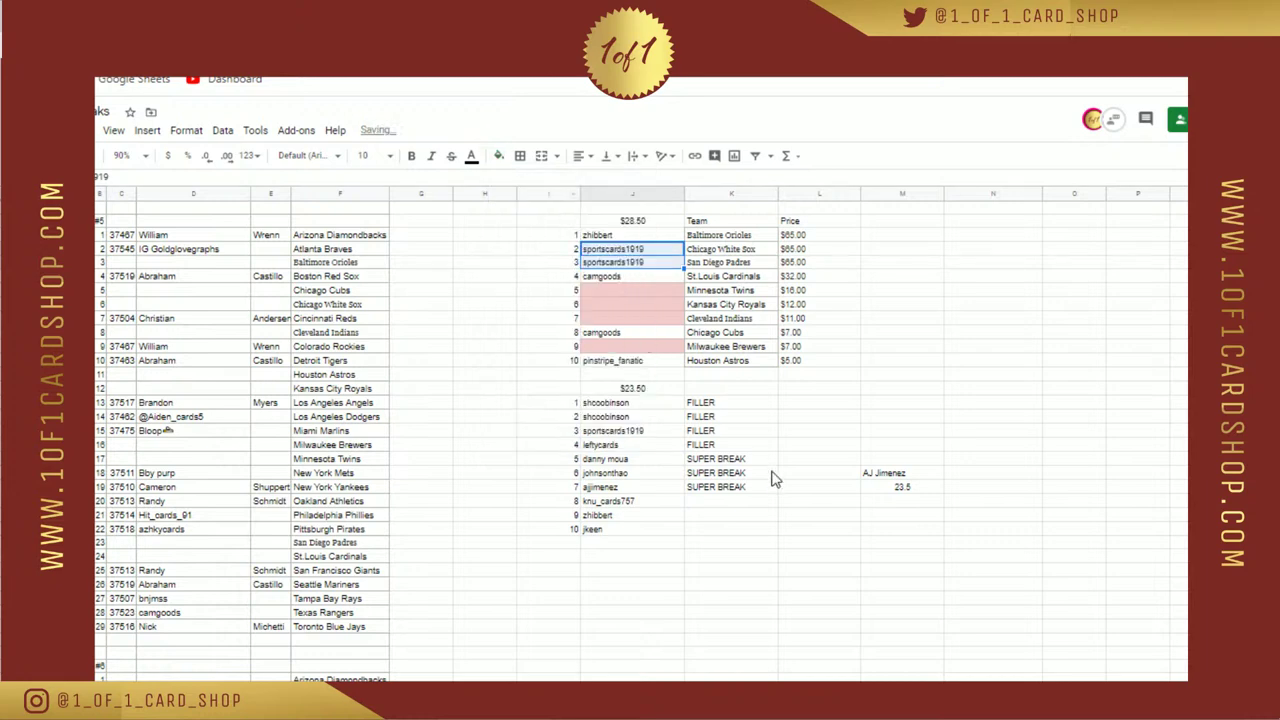
pyautogui.click(768, 475)
pyautogui.click(786, 492)
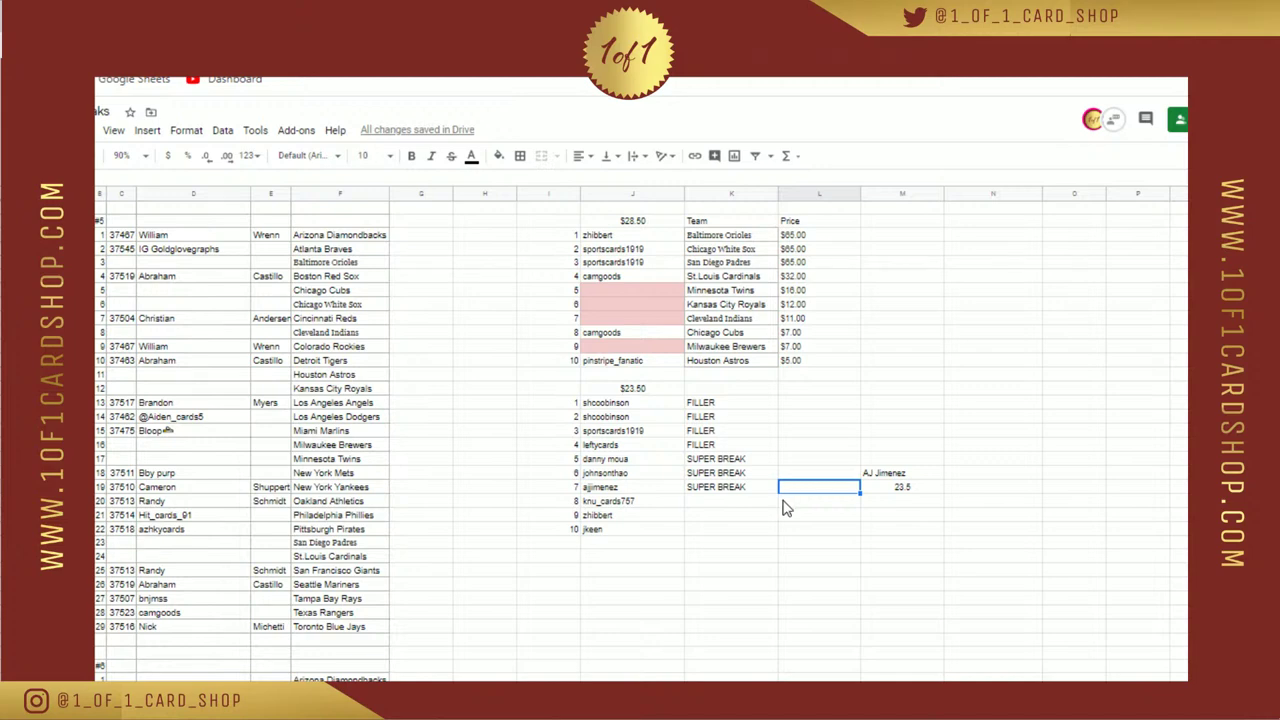
pyautogui.moveTo(600, 502); pyautogui.dragTo(672, 537)
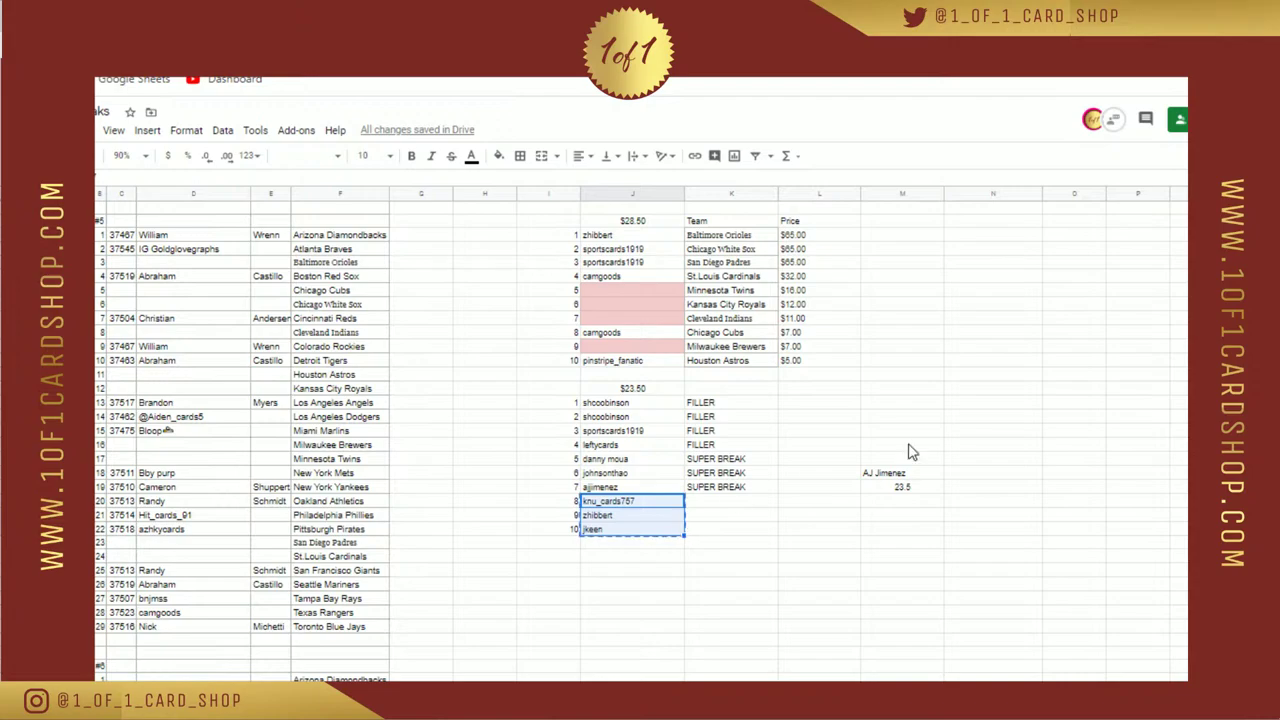
pyautogui.scroll(10, 910, 447)
pyautogui.scroll(15, 1015, 429)
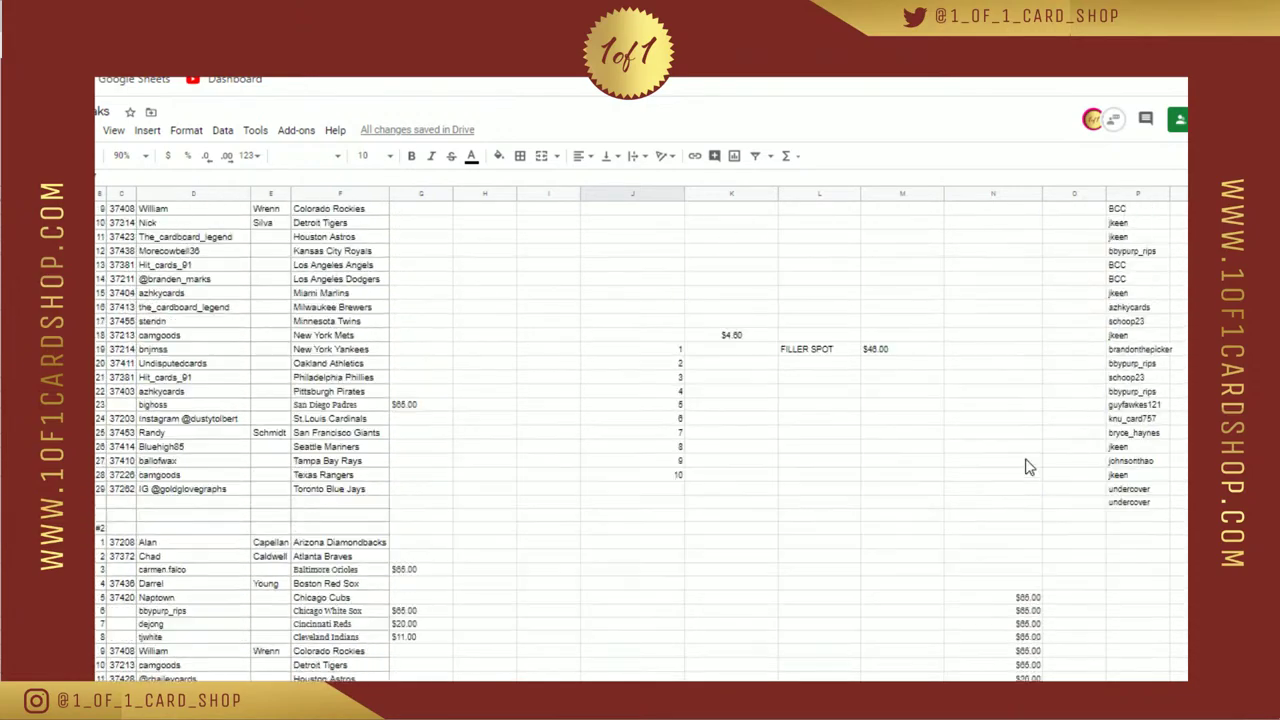
# Paste the three cut names into column P higher up the sheet
pyautogui.click(1165, 515)
pyautogui.hotkey('ctrl', 'v')
pyautogui.scroll(-15, 1100, 537)
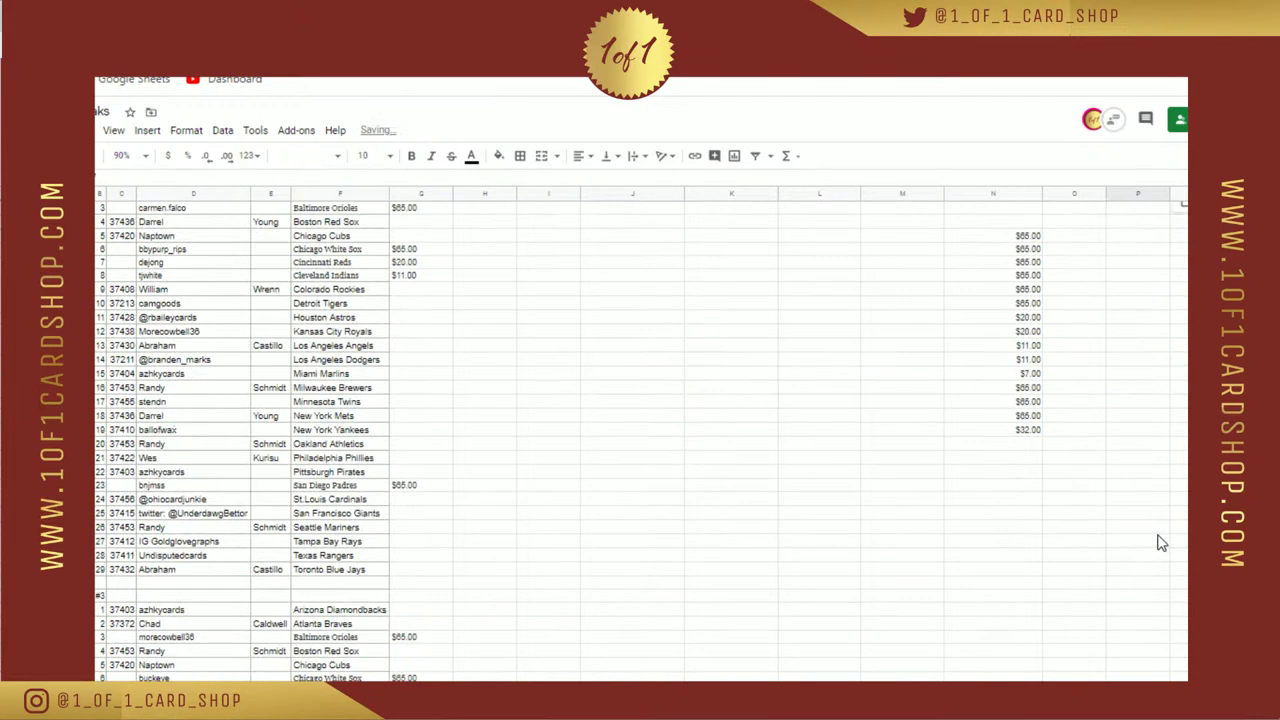
pyautogui.scroll(-10, 1100, 537)
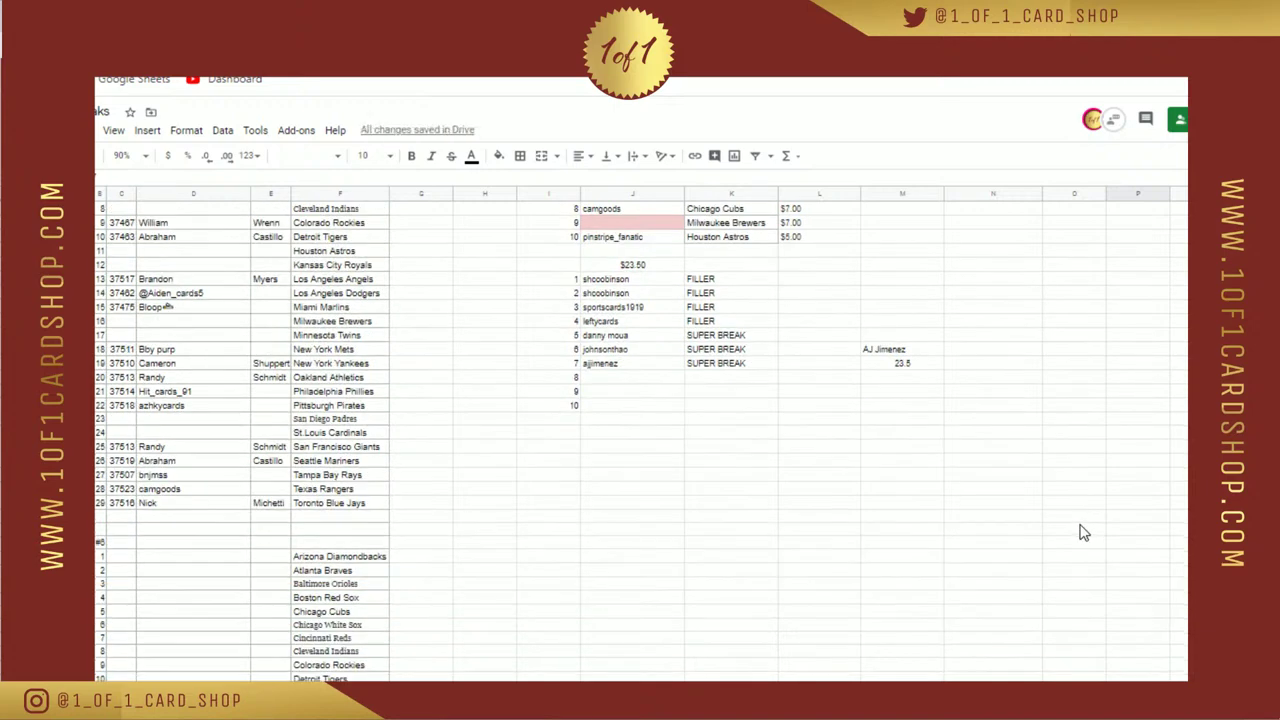
pyautogui.scroll(4, 1080, 531)
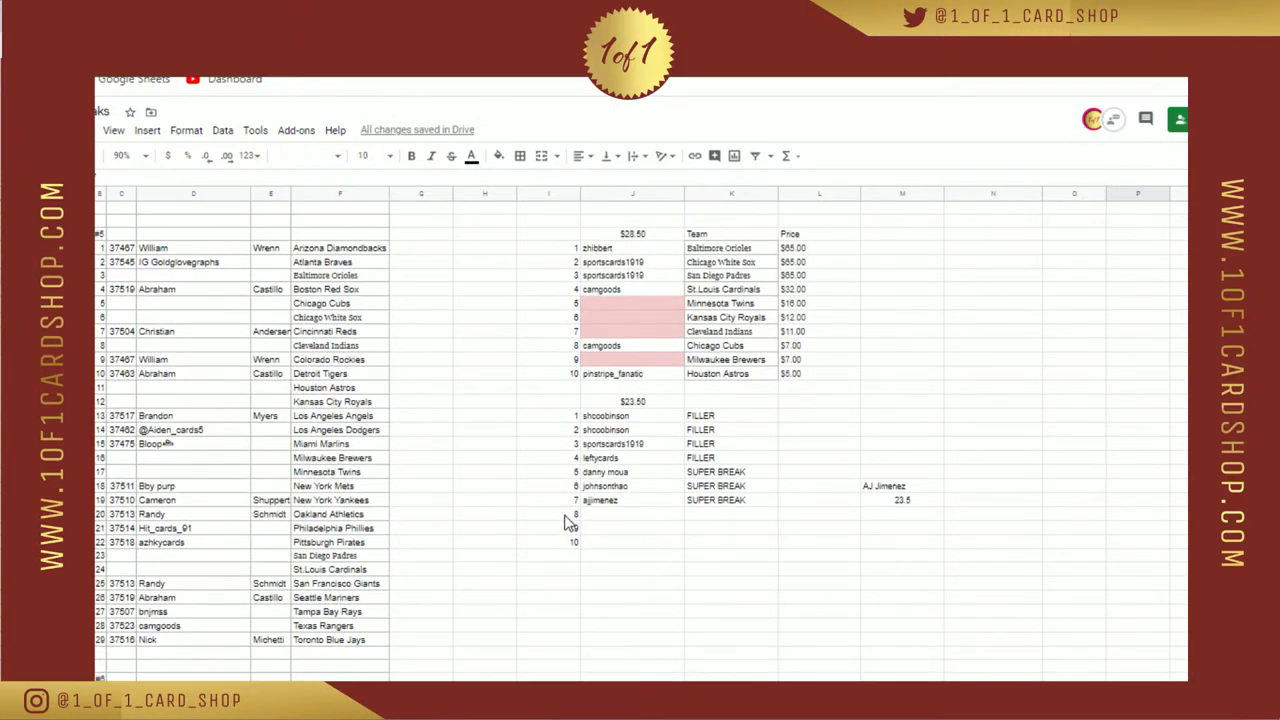
# Clear spots 8, 9 and 10 from the $23.50 list
pyautogui.moveTo(563, 514); pyautogui.dragTo(596, 552)
pyautogui.press('Delete')
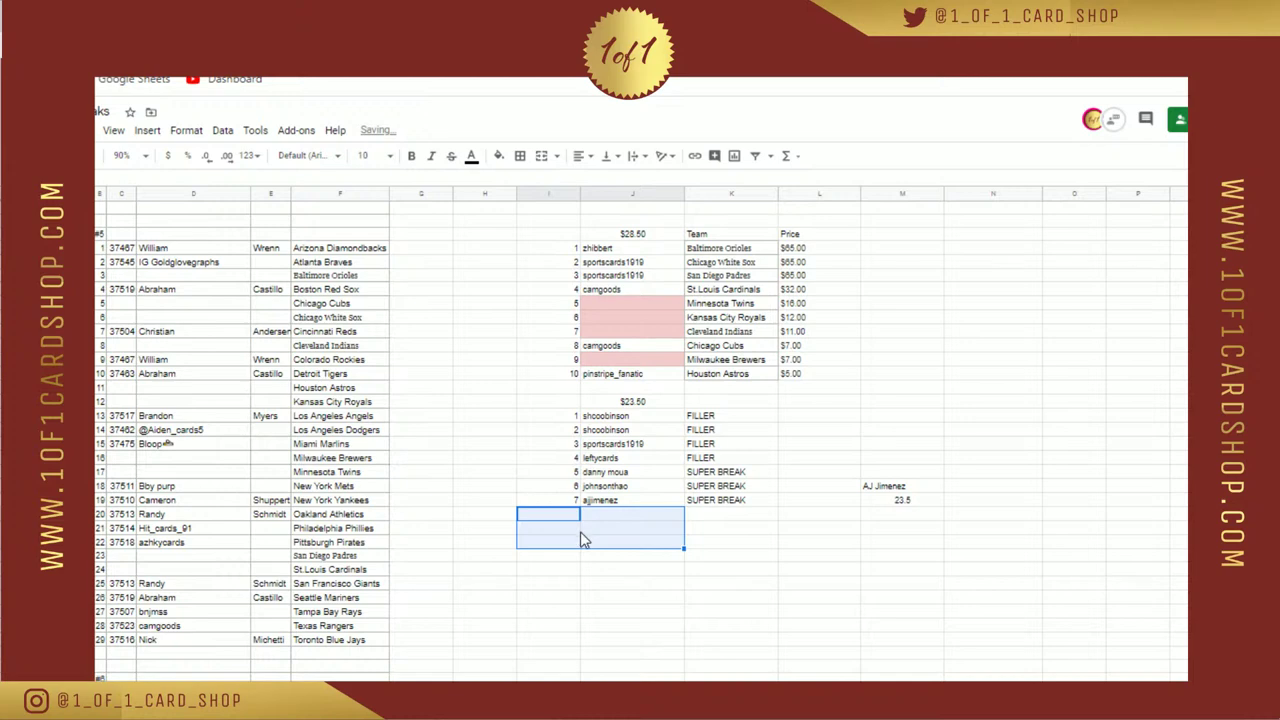
pyautogui.click(577, 533)
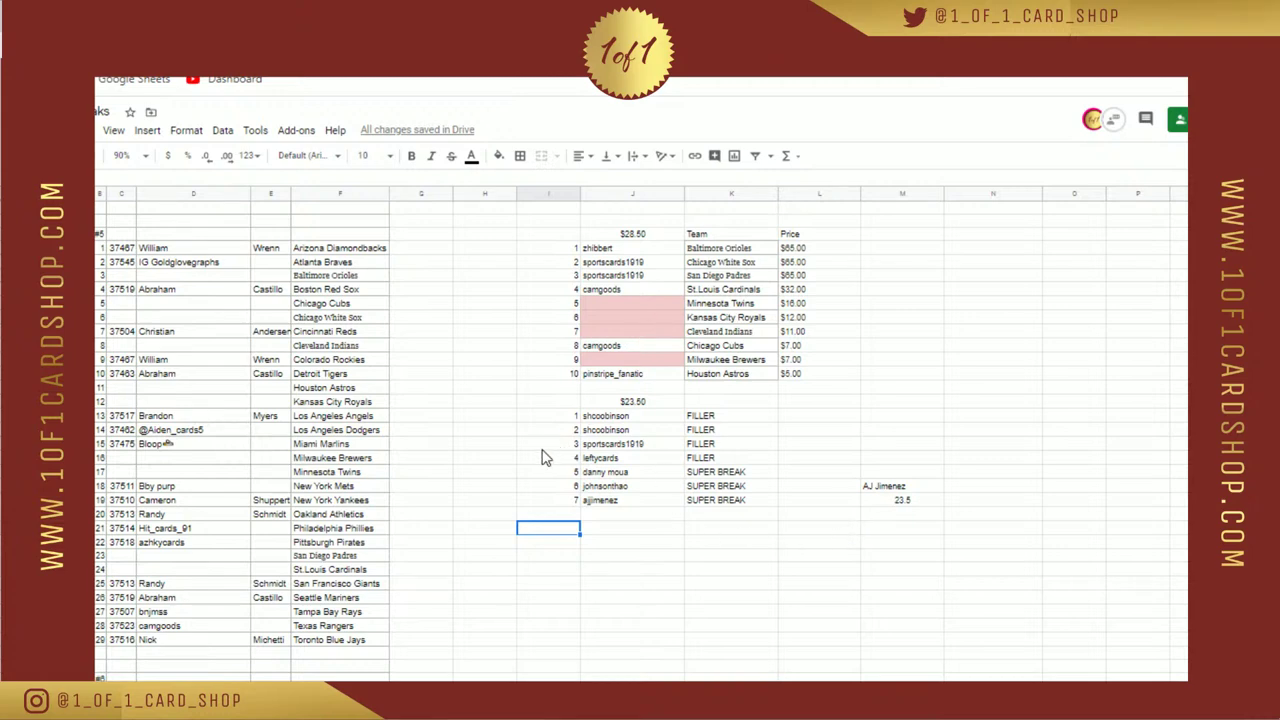
pyautogui.click(605, 446)
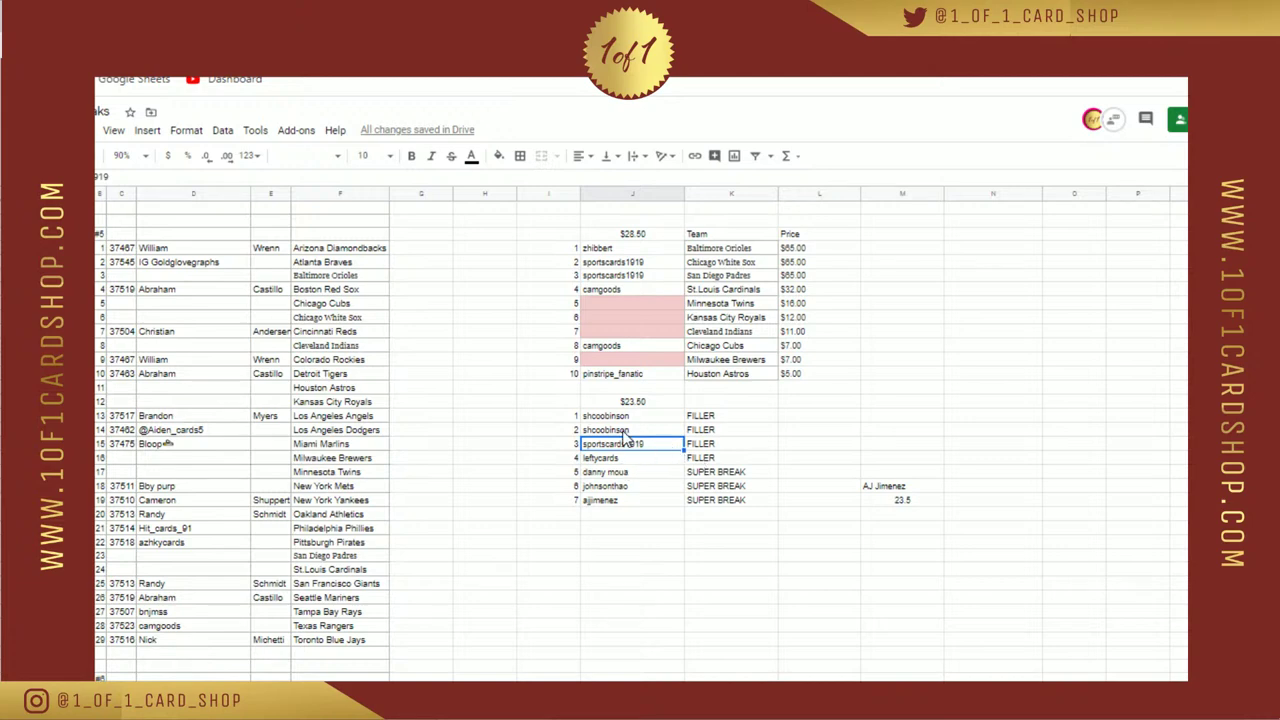
pyautogui.click(697, 557)
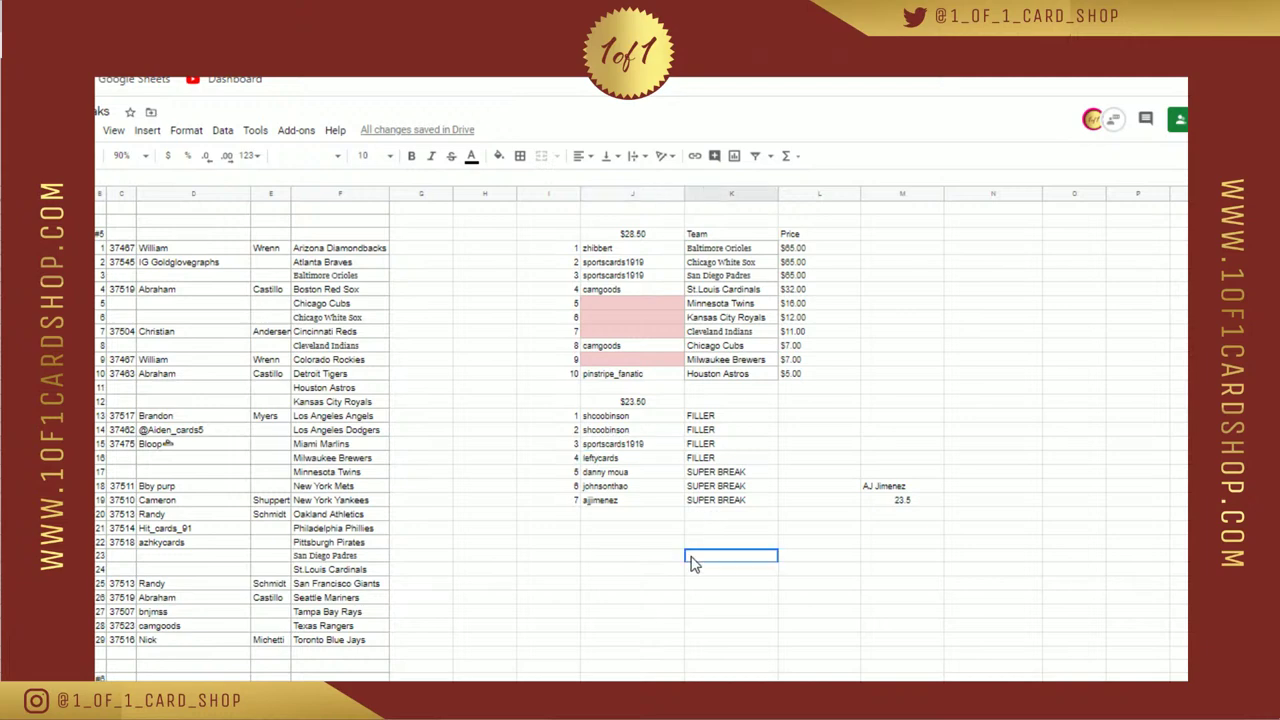
pyautogui.click(614, 416)
pyautogui.hotkey('ctrl', 'c')
pyautogui.click(650, 359)
pyautogui.hotkey('ctrl', 'v')
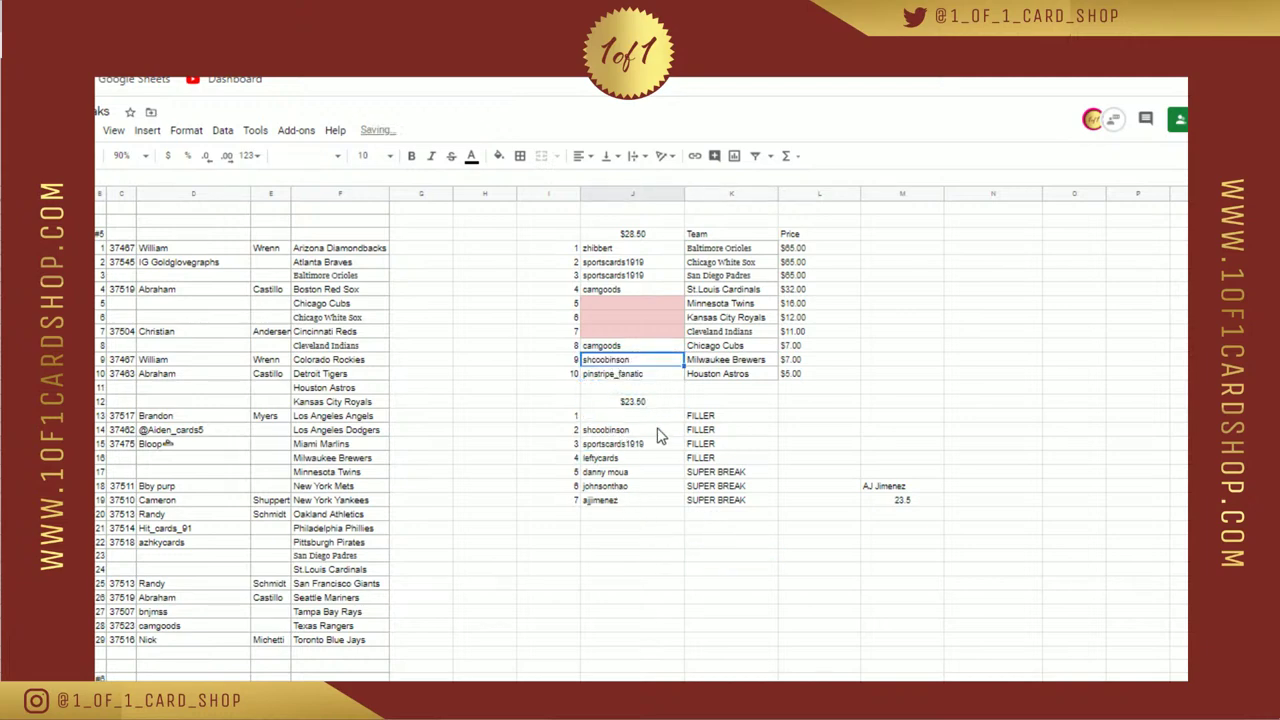
pyautogui.click(656, 436)
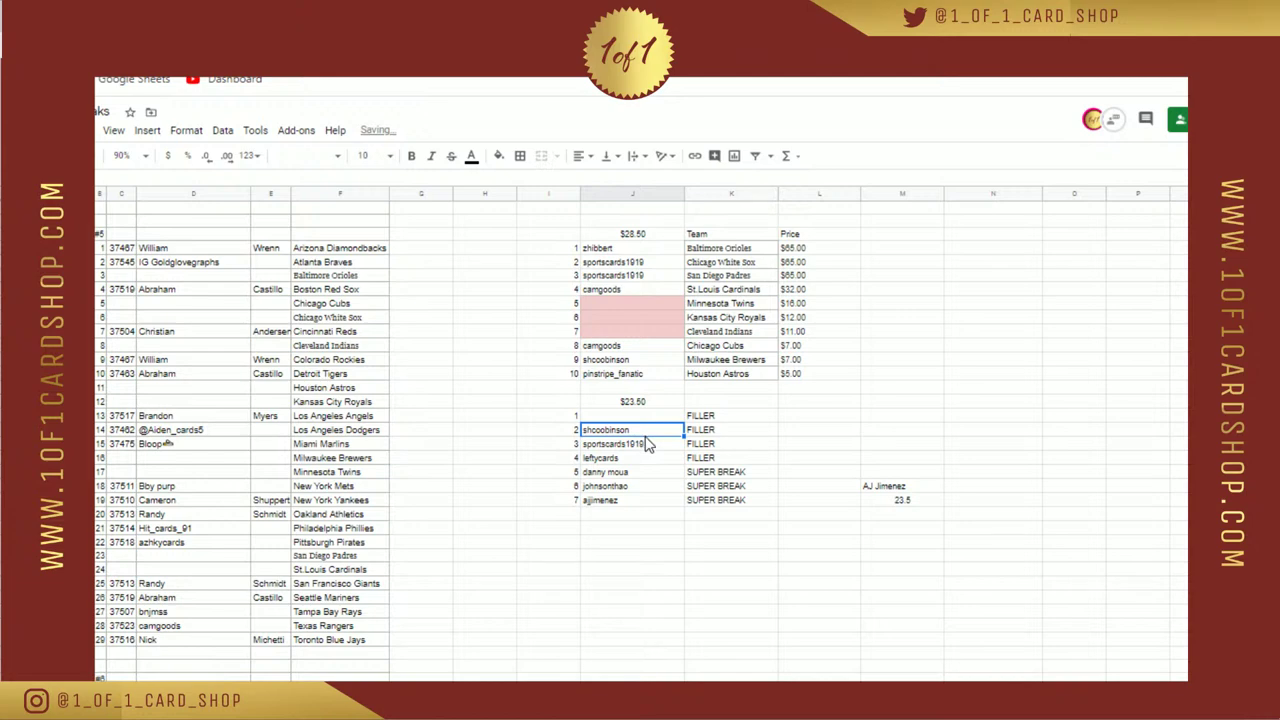
pyautogui.click(705, 505)
pyautogui.press('Delete')
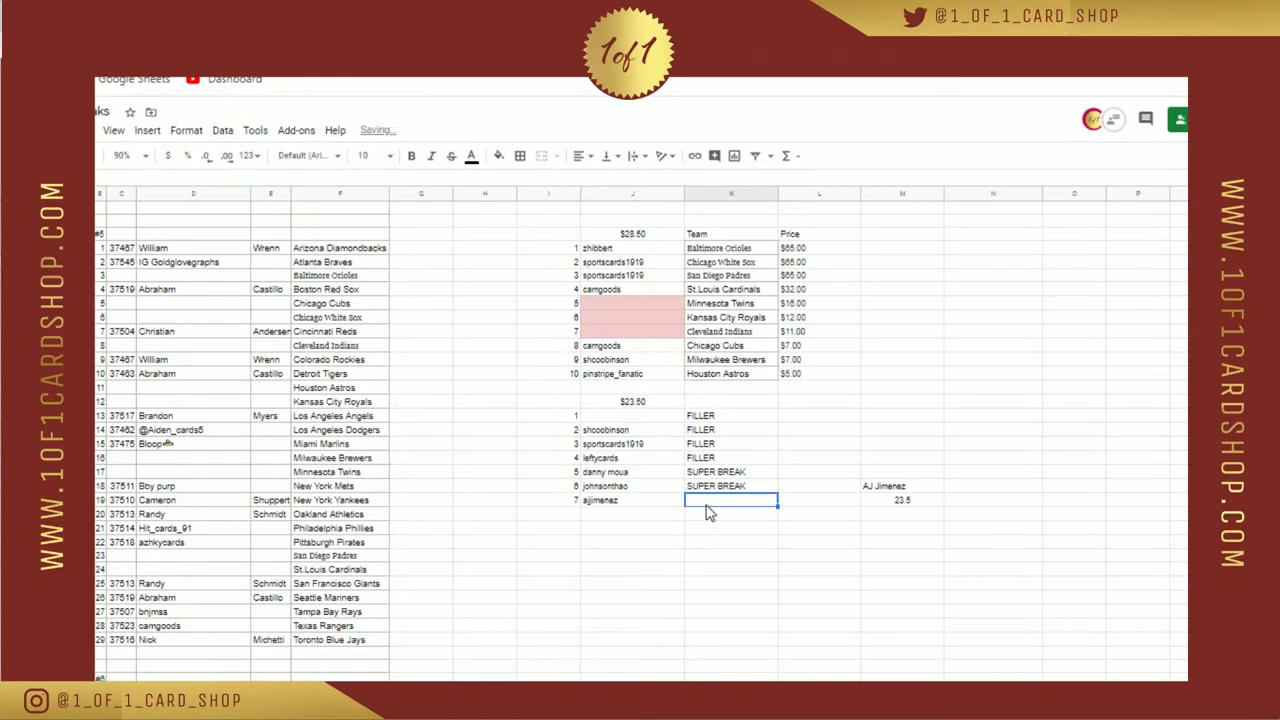
pyautogui.click(712, 418)
pyautogui.press('Delete')
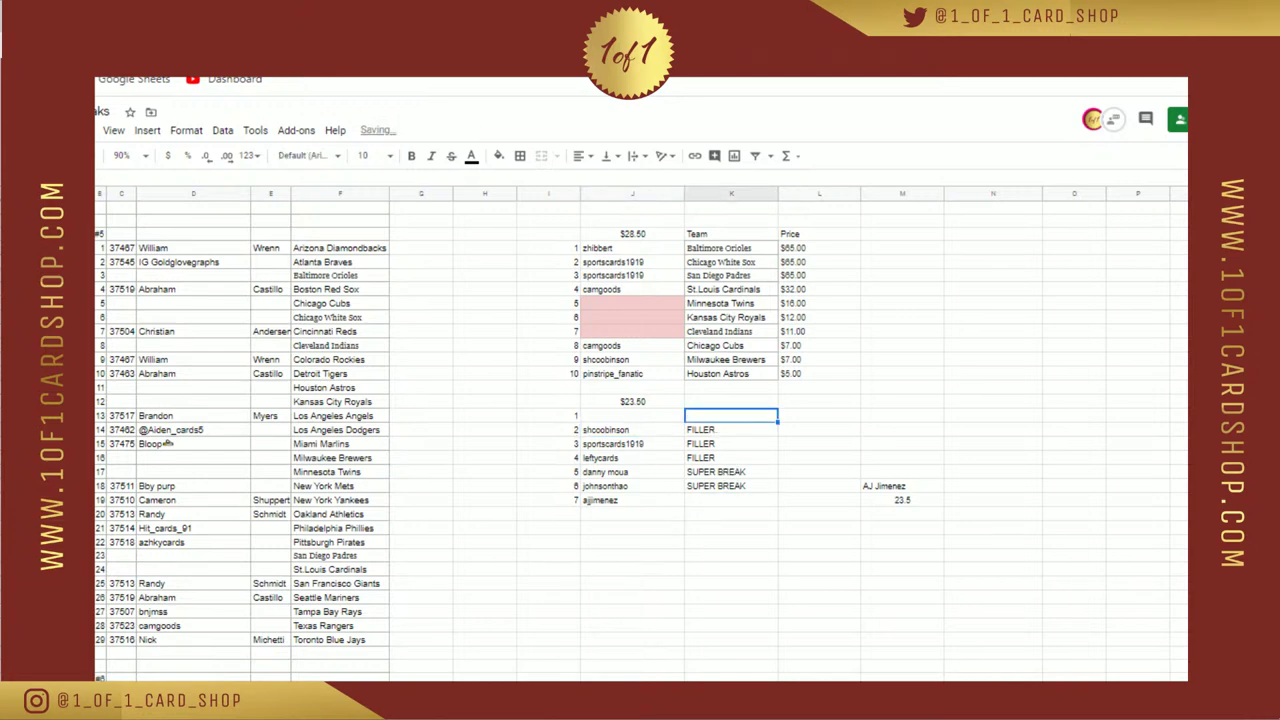
# Move sportscards1919 and shcoobinson into column O and clear SUPER BREAK from K18
pyautogui.click(653, 446)
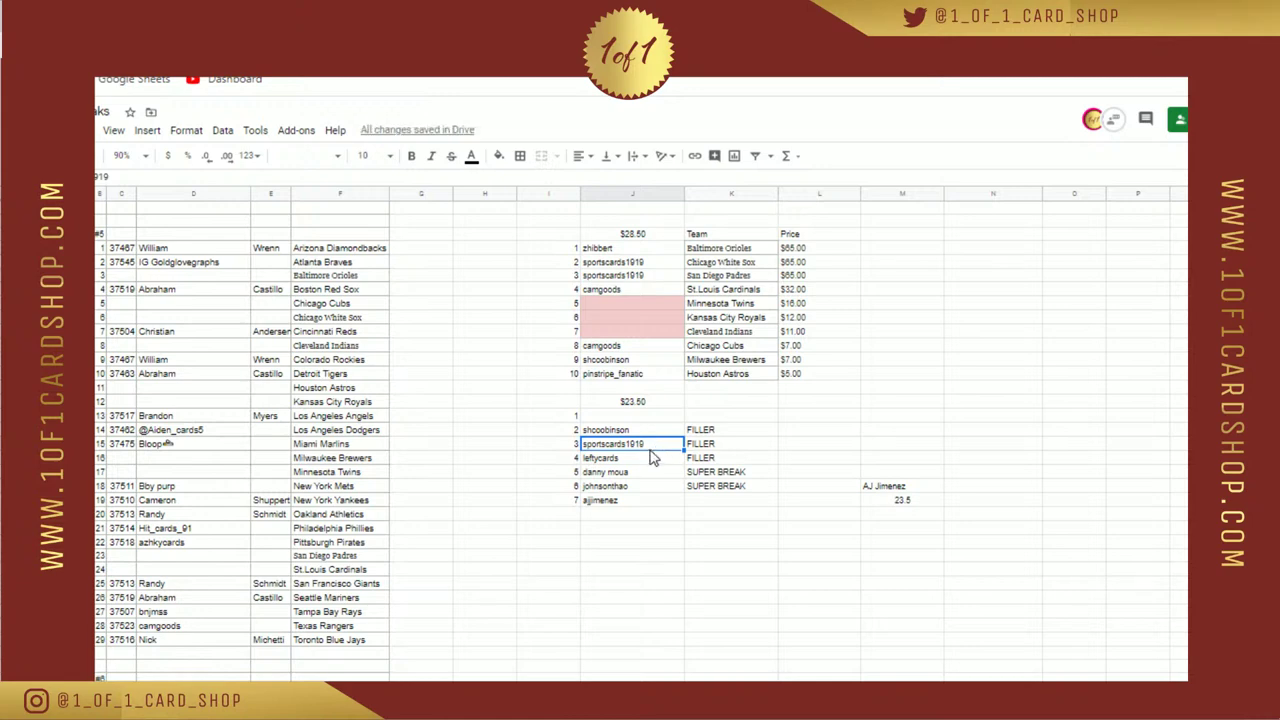
pyautogui.moveTo(653, 450); pyautogui.dragTo(1090, 558)
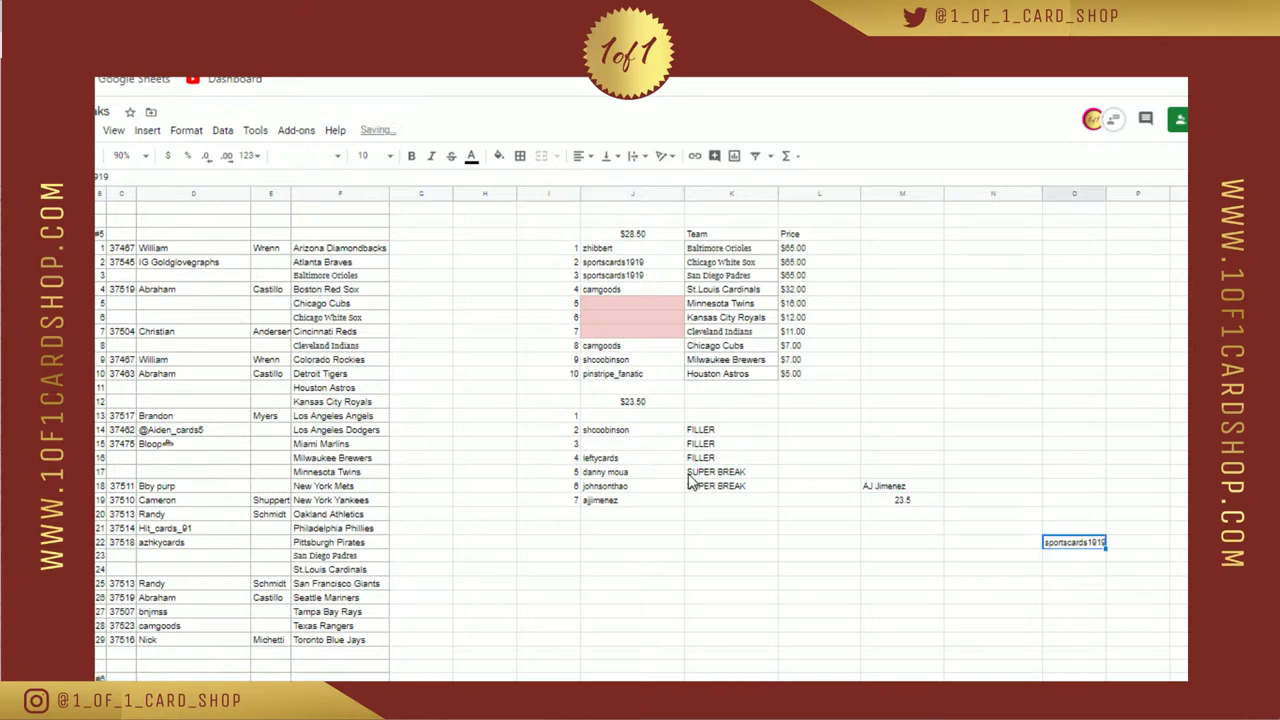
pyautogui.click(640, 404)
pyautogui.click(632, 430)
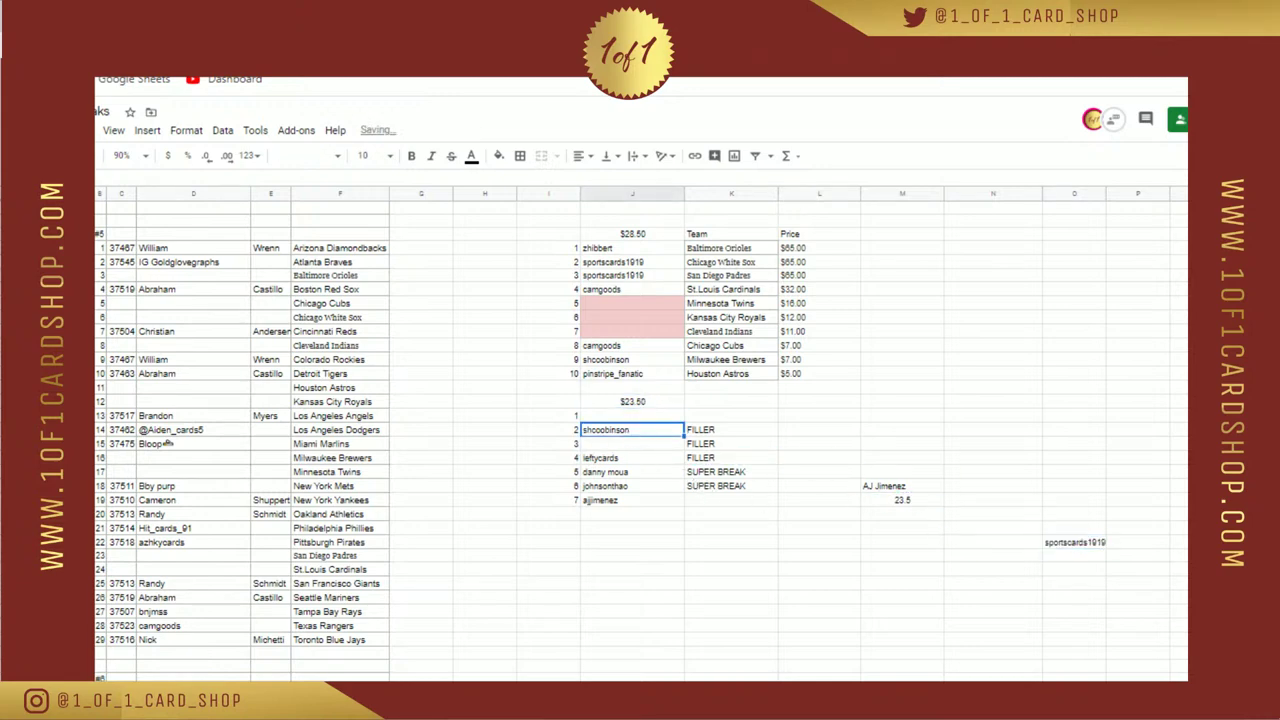
pyautogui.moveTo(632, 436); pyautogui.dragTo(1080, 534)
pyautogui.click(712, 486)
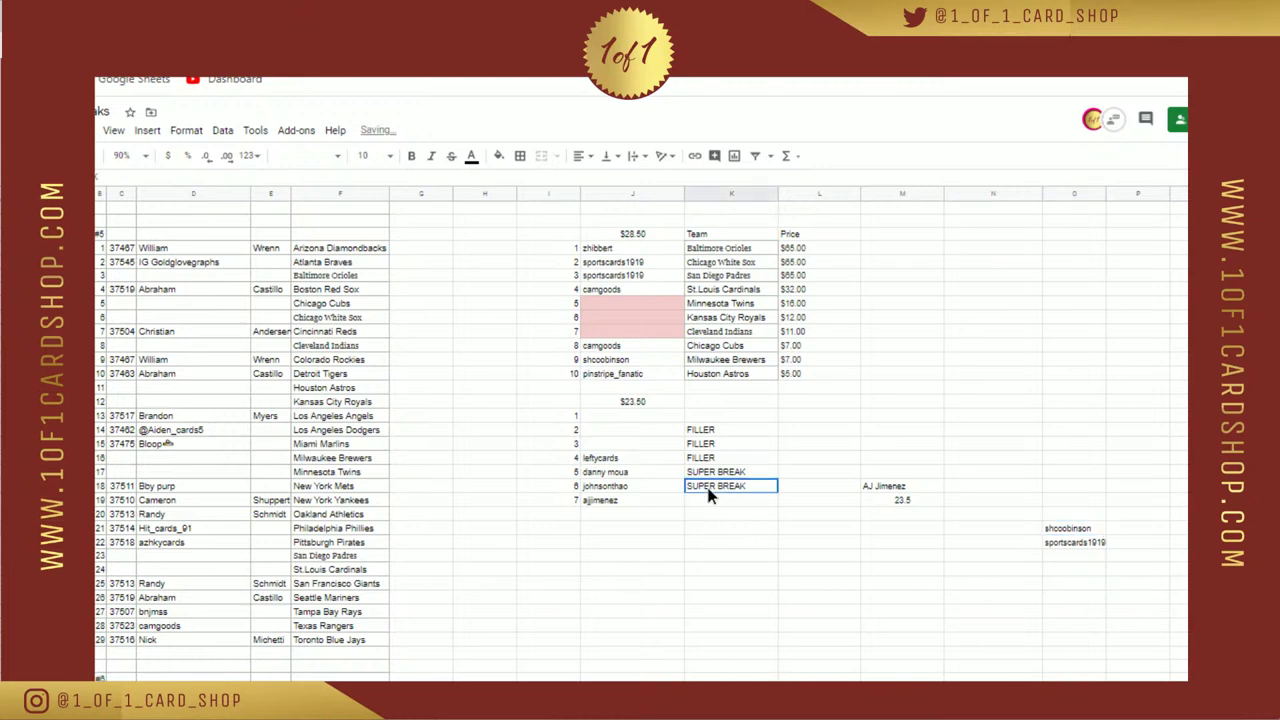
pyautogui.press('Delete')
# Move leftycards into column O with the others and open the teams sheet
pyautogui.click(650, 460)
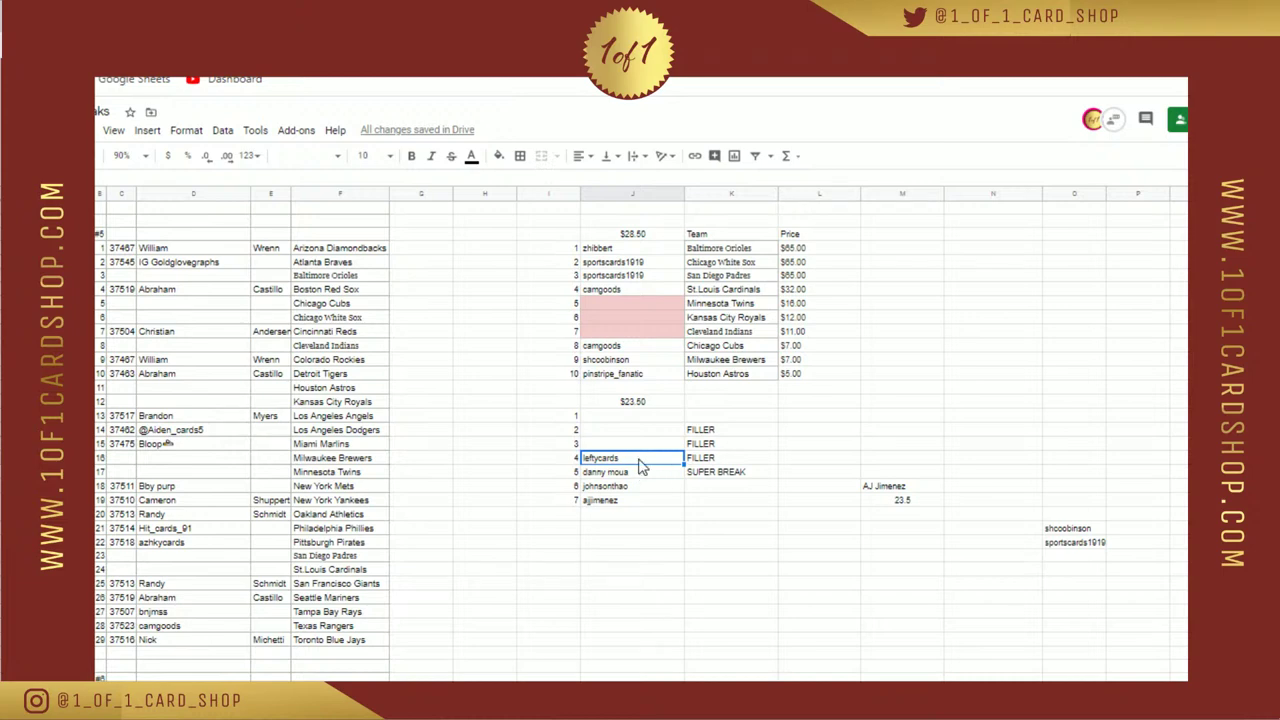
pyautogui.moveTo(632, 487); pyautogui.dragTo(642, 519)
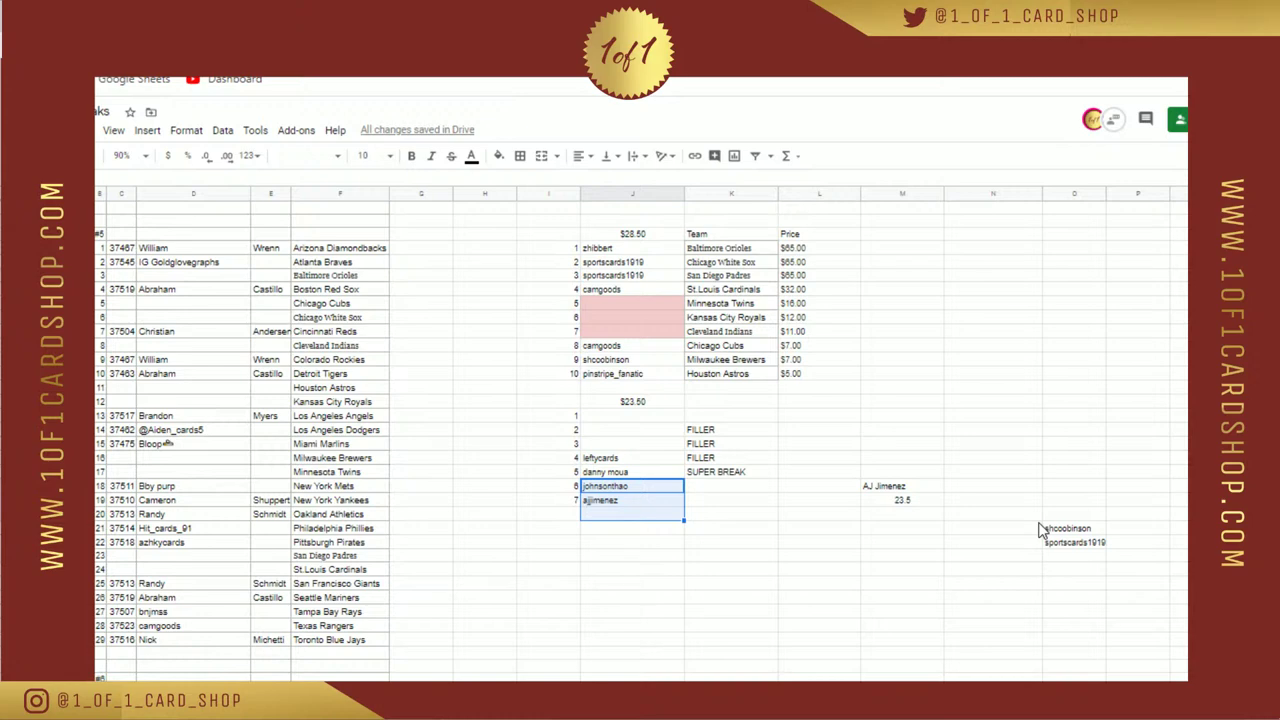
pyautogui.click(645, 459)
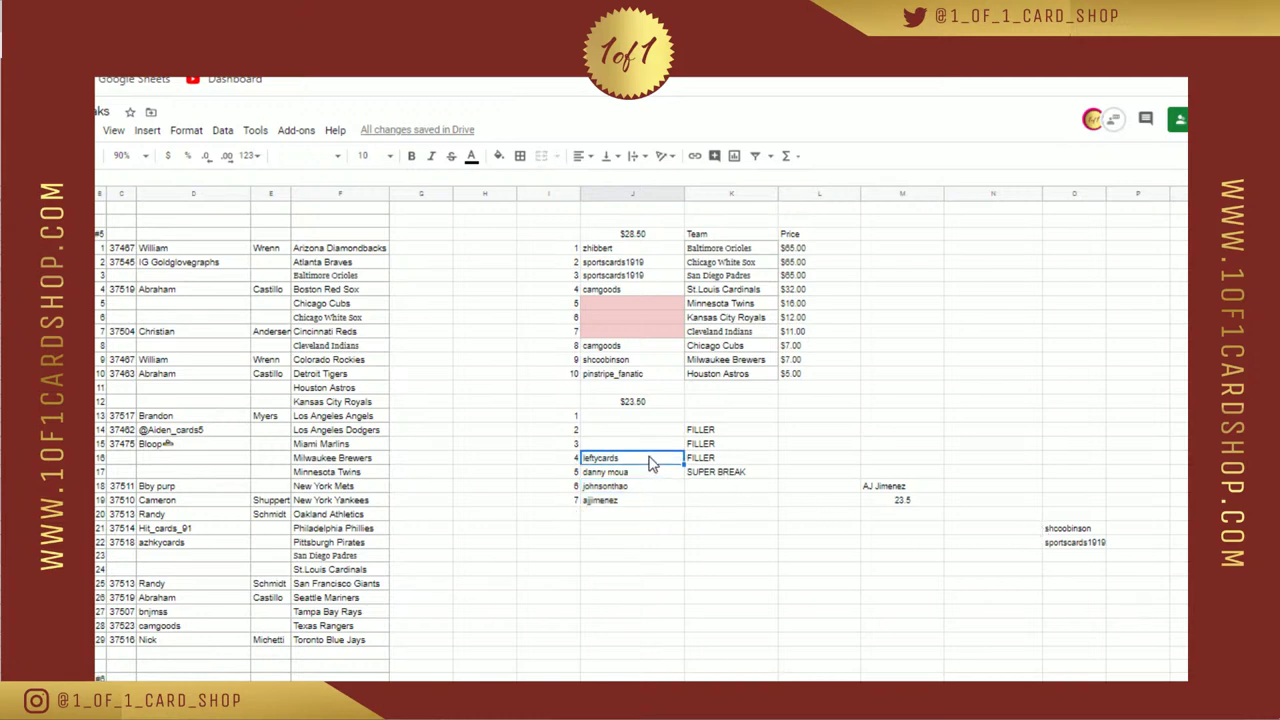
pyautogui.moveTo(650, 463); pyautogui.dragTo(1058, 540)
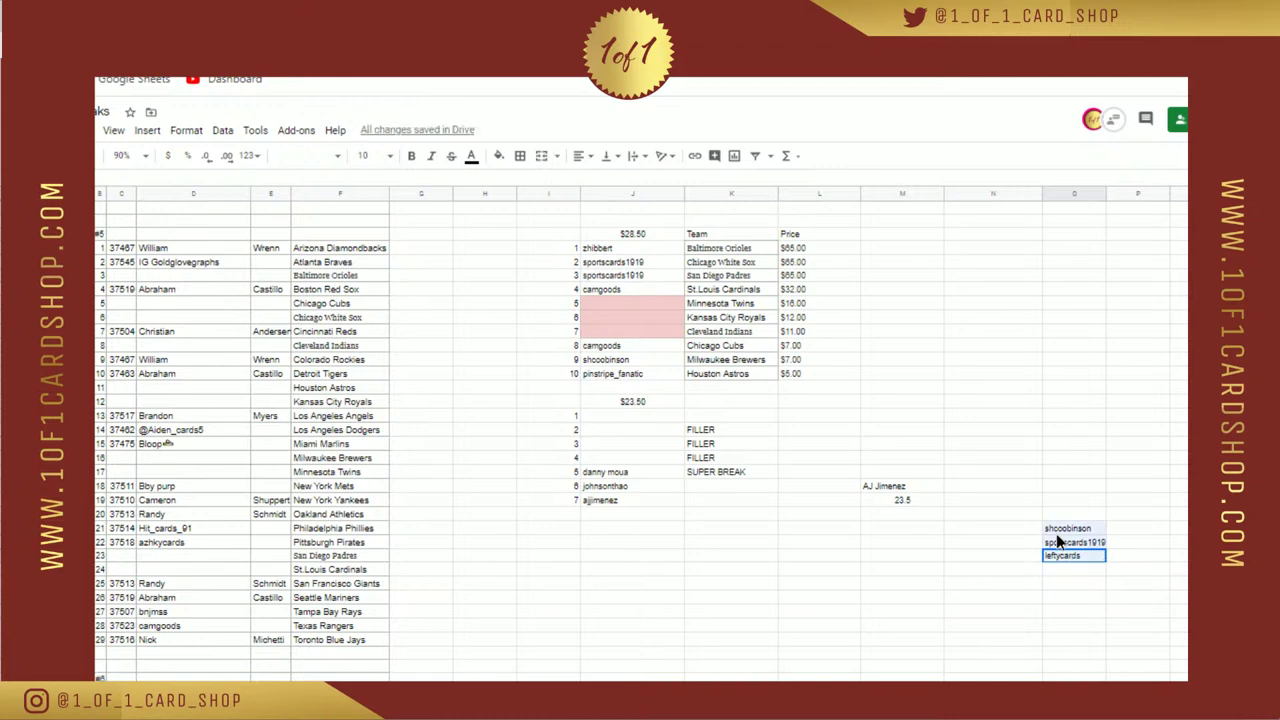
pyautogui.click(700, 692)
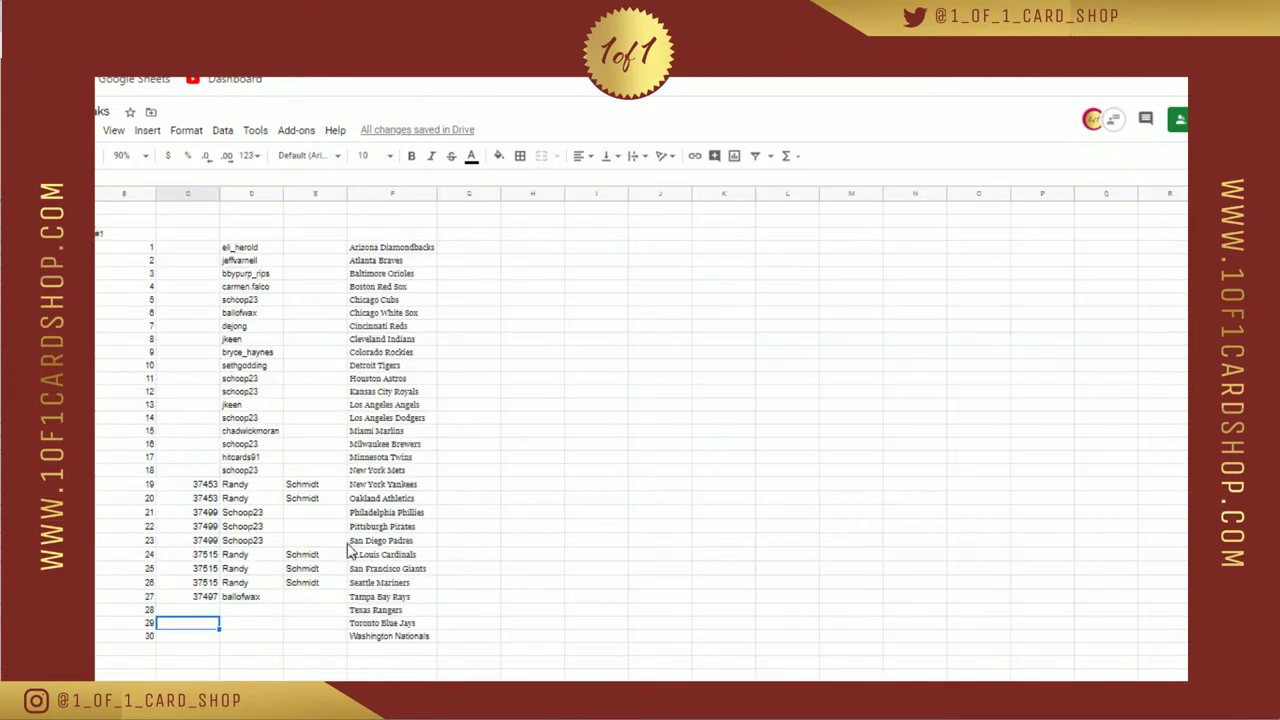
# Paste three set-aside usernames into D28:D30 and move J17:J19's names into J5:J7
pyautogui.click(277, 611)
pyautogui.hotkey('ctrl', 'v')
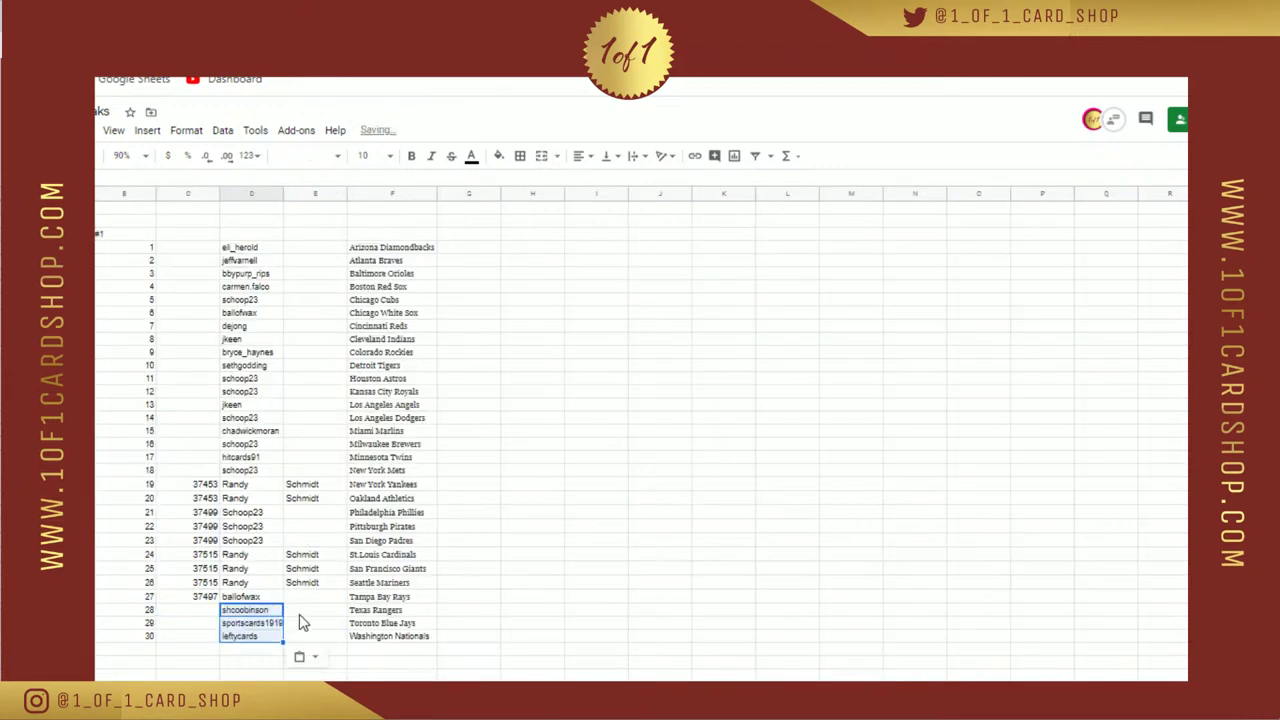
pyautogui.click(340, 692)
pyautogui.moveTo(645, 476); pyautogui.dragTo(600, 317)
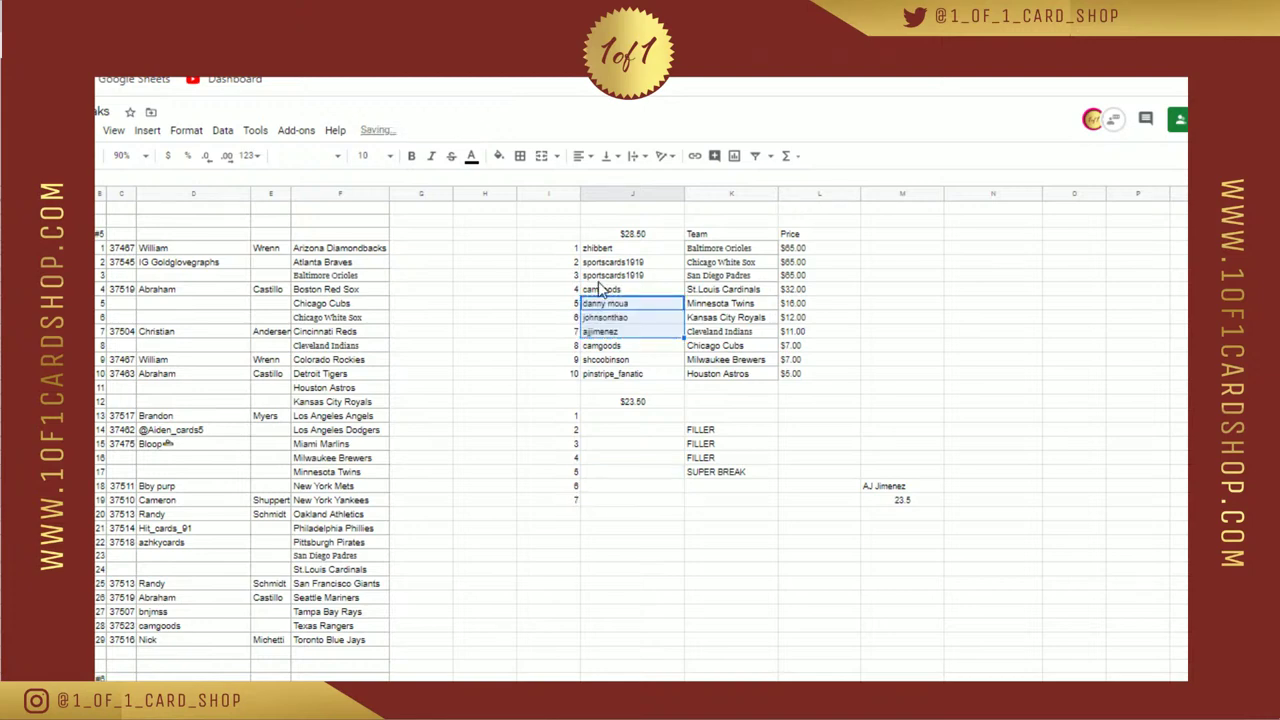
# Copy all ten usernames in J1:J10 for shuffling on Random.org
pyautogui.click(600, 250)
pyautogui.moveTo(600, 257); pyautogui.dragTo(615, 373)
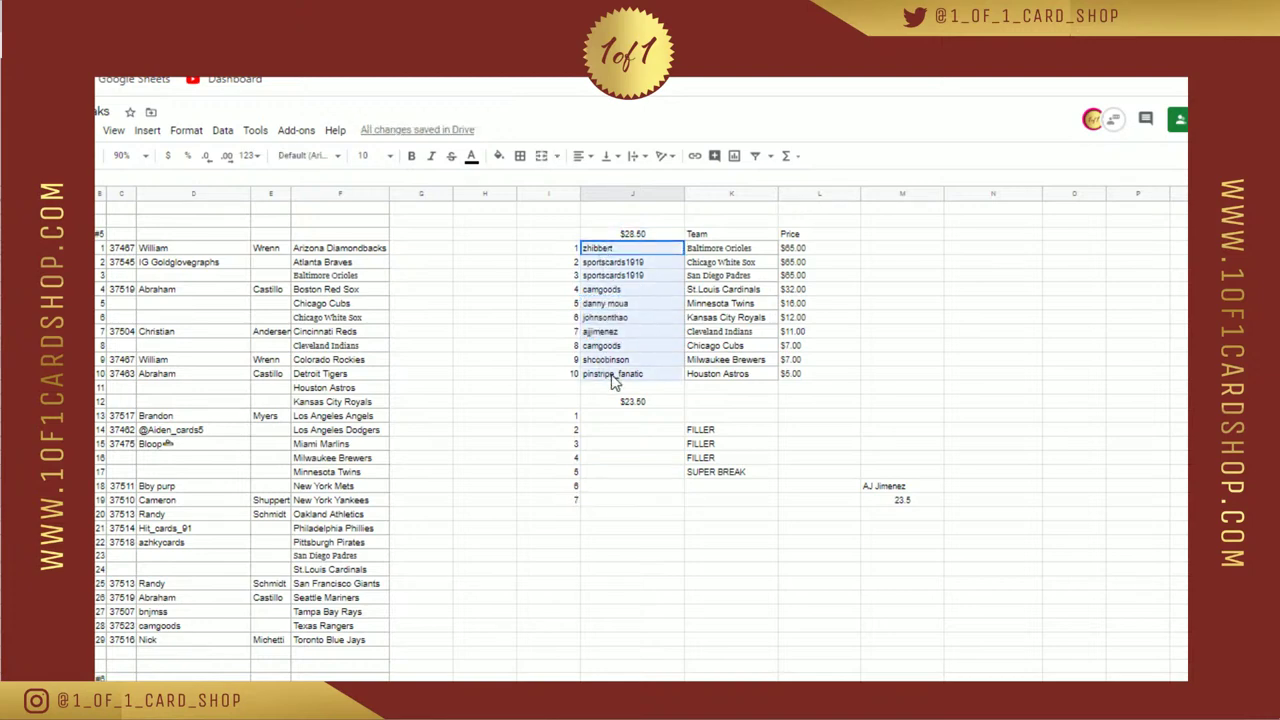
pyautogui.hotkey('ctrl', 'c')
pyautogui.hotkey('ctrl', 'Tab')
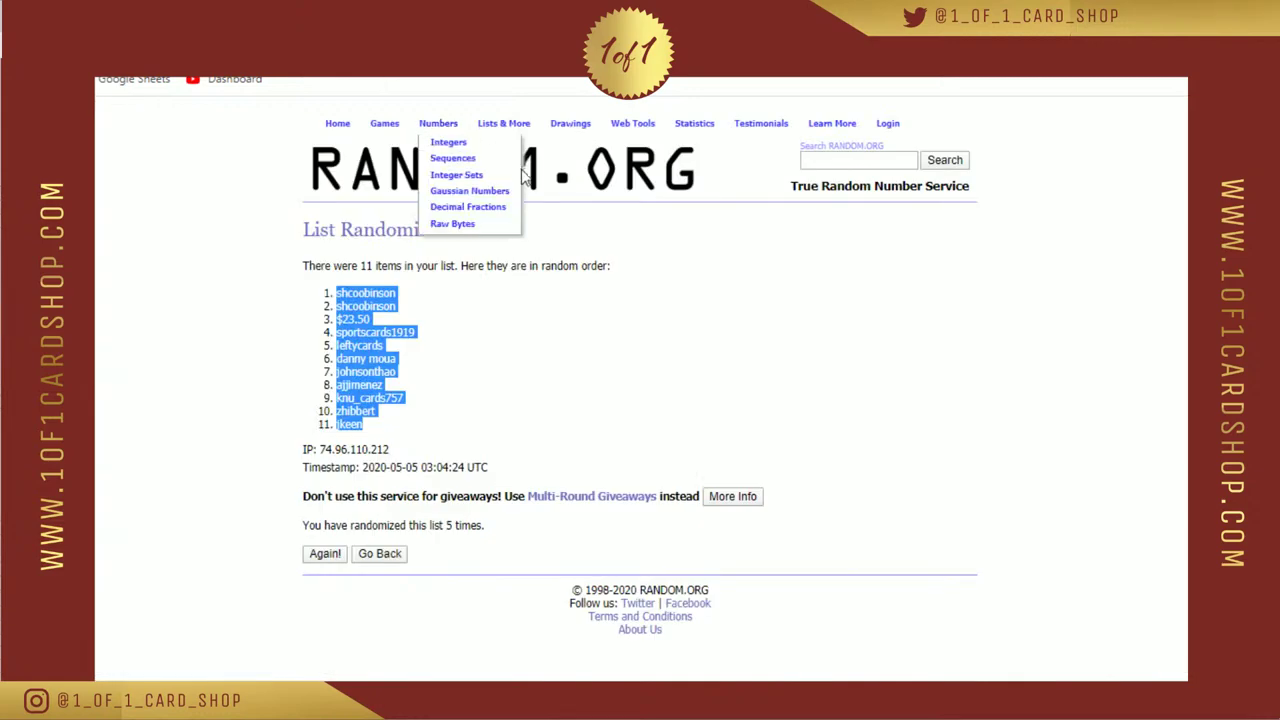
# Paste the ten usernames into the List Randomizer and randomize them once
pyautogui.click(510, 145)
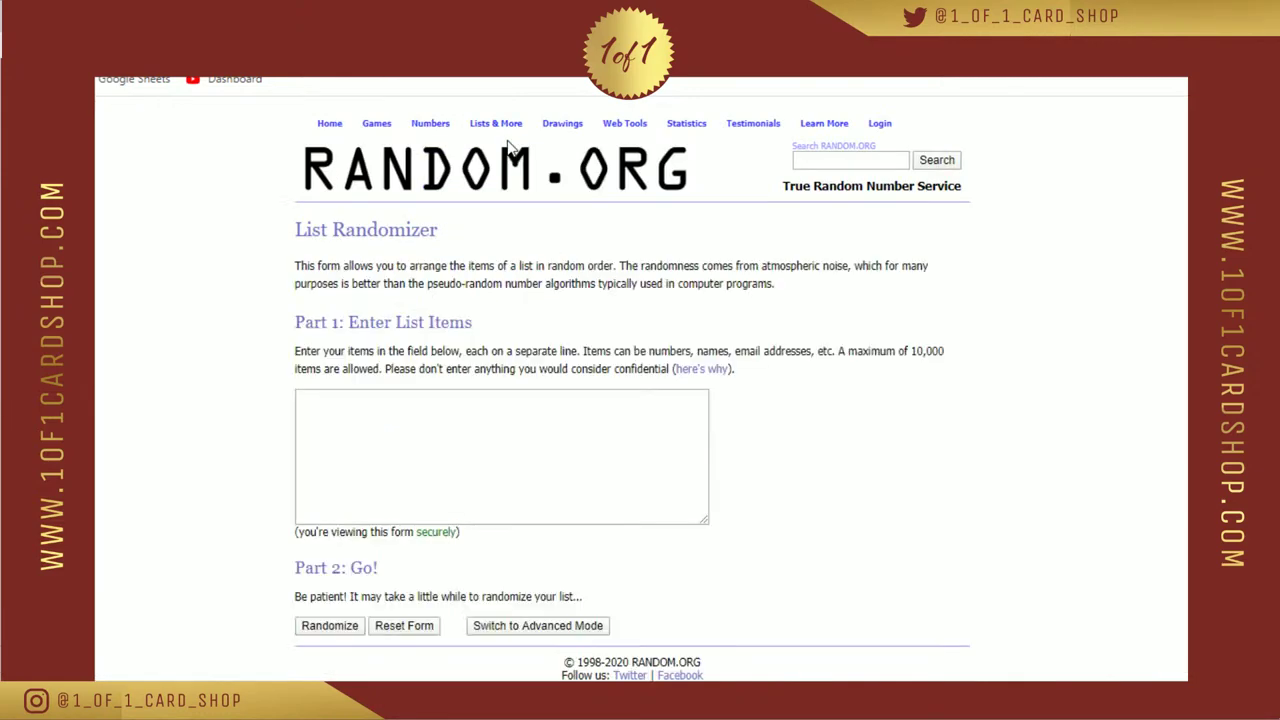
pyautogui.click(327, 454)
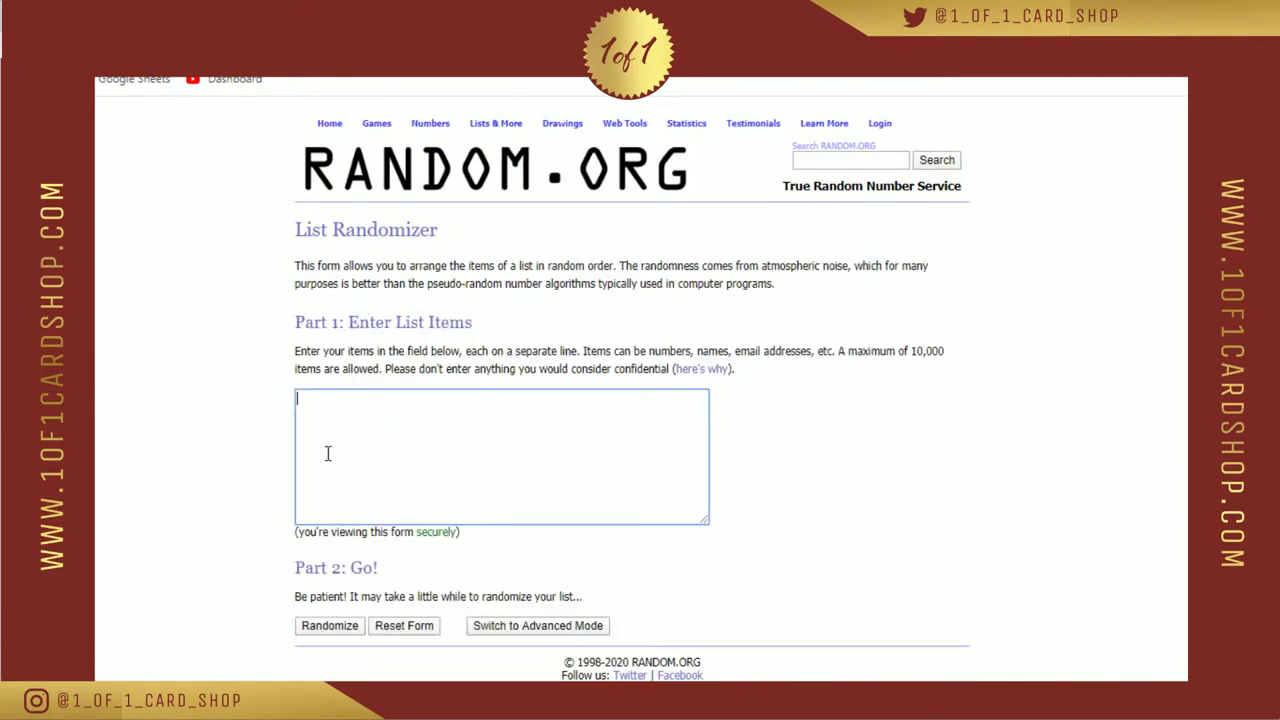
pyautogui.hotkey('ctrl', 'v')
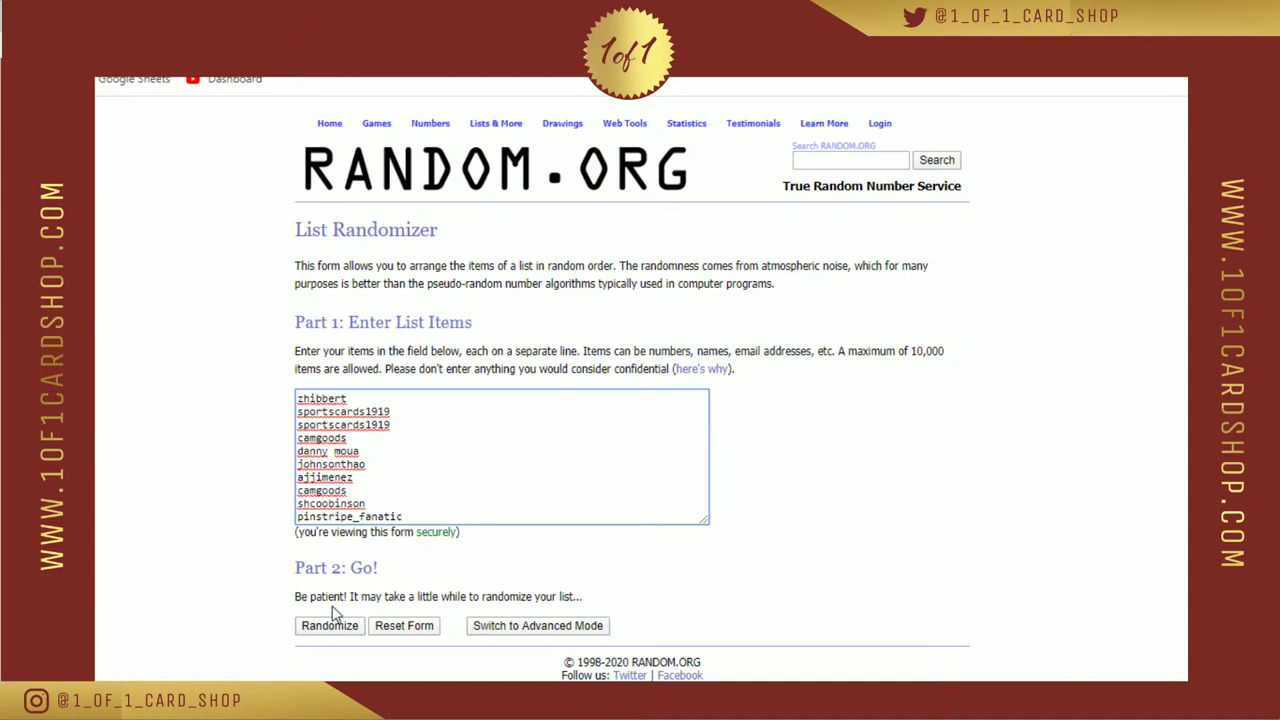
pyautogui.click(336, 622)
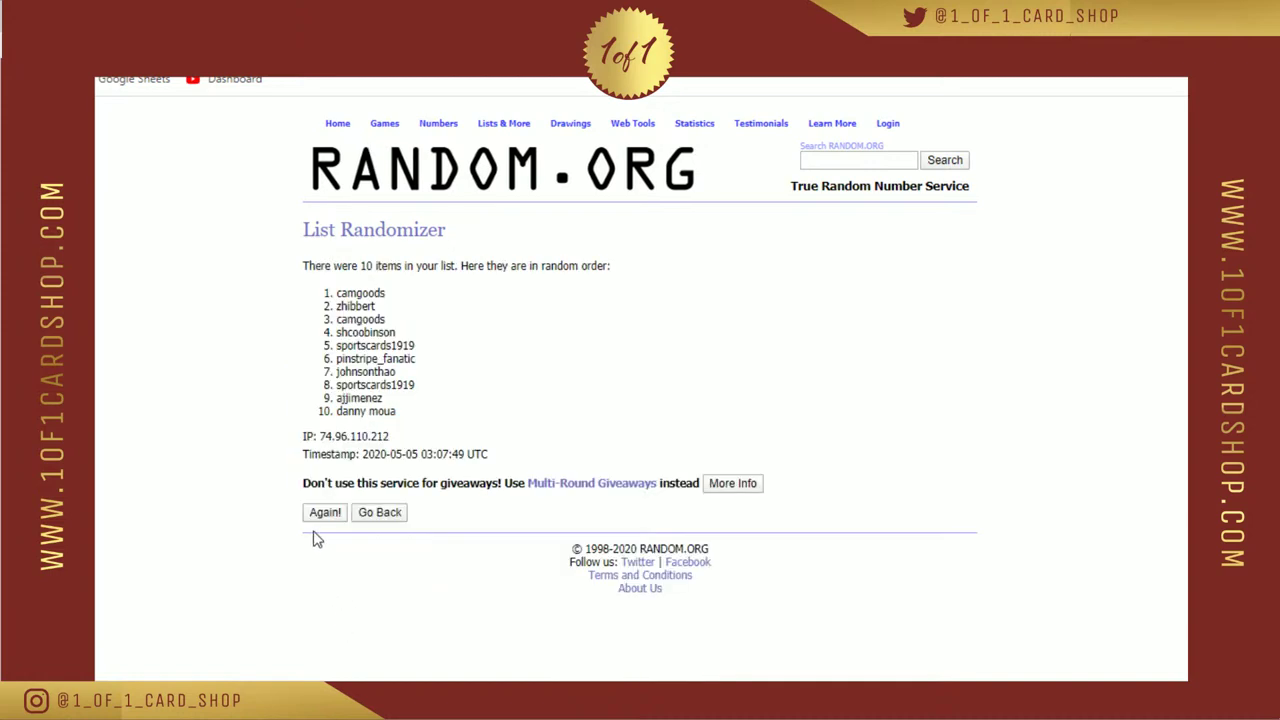
# Shuffle the list four more times and select the final order
pyautogui.click(320, 513)
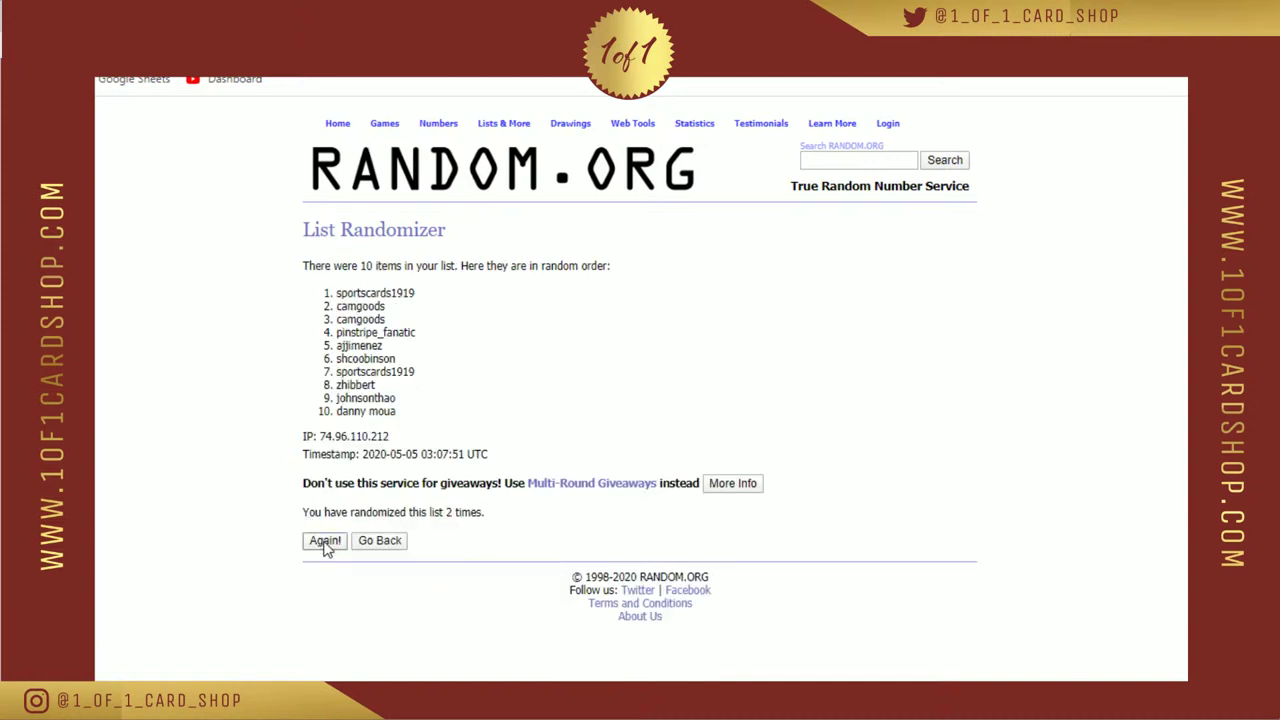
pyautogui.click(324, 542)
pyautogui.click(324, 542)
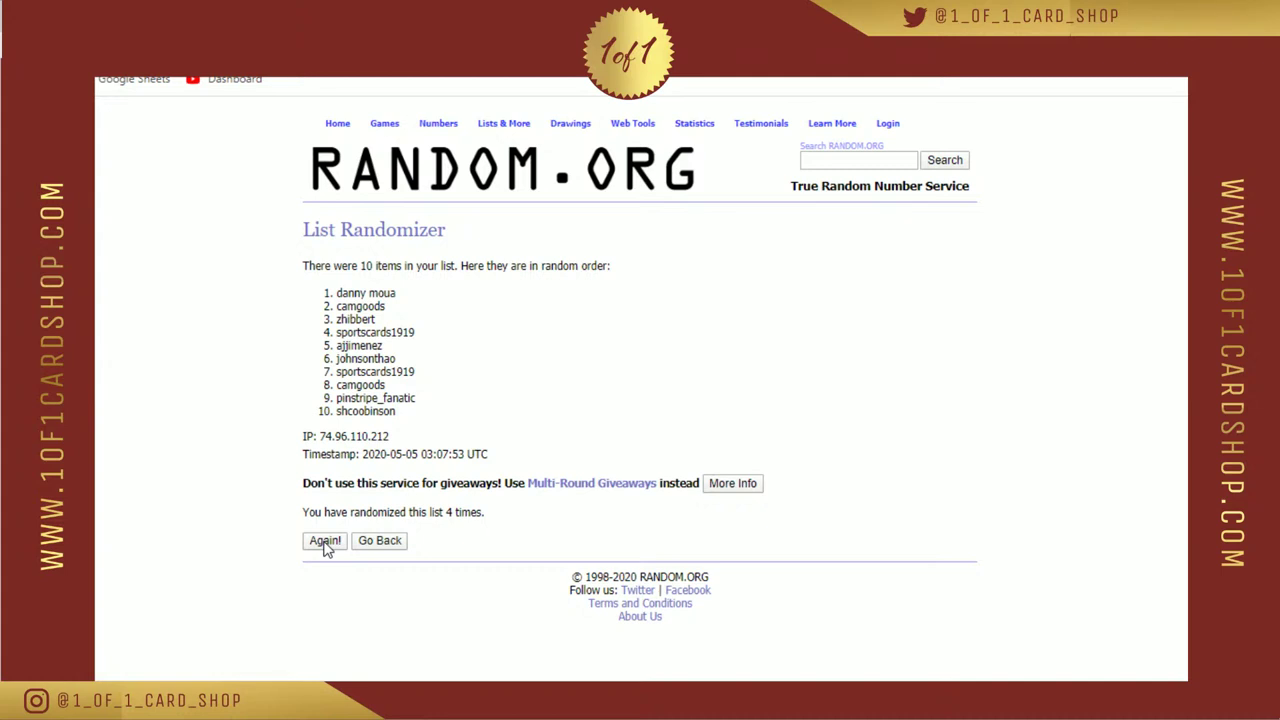
pyautogui.click(324, 542)
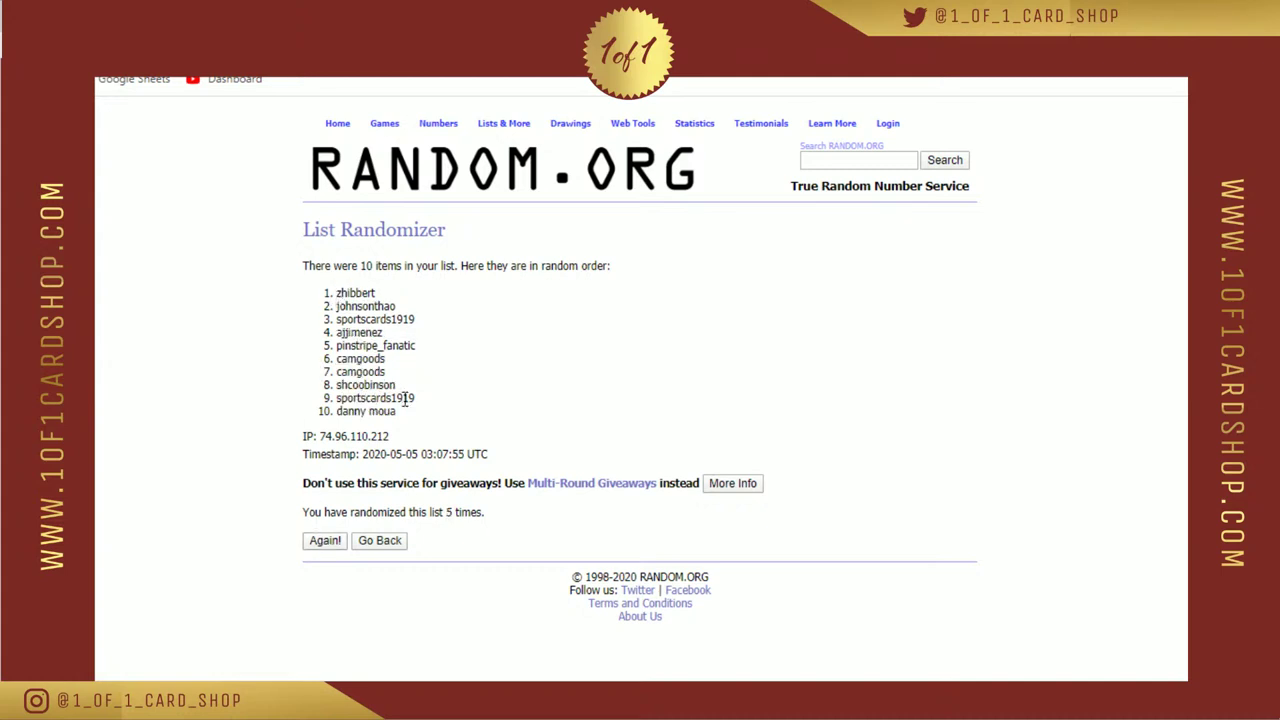
pyautogui.moveTo(398, 412); pyautogui.dragTo(283, 280)
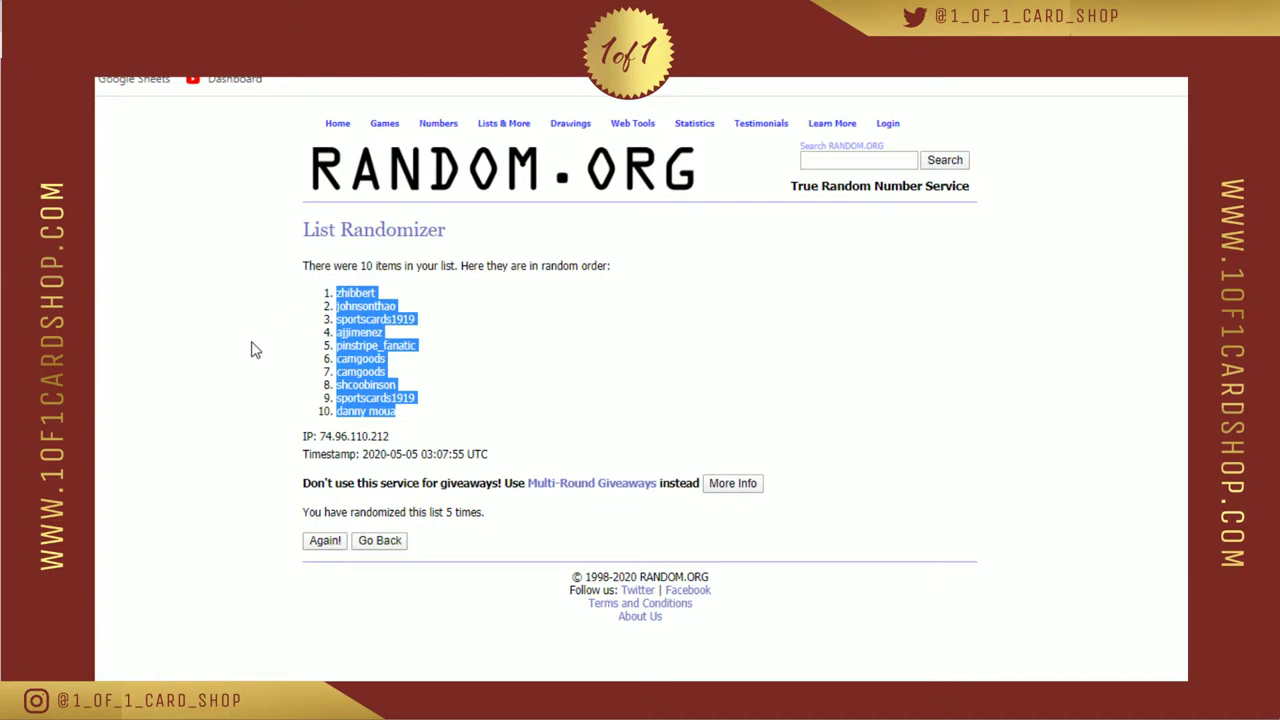
pyautogui.hotkey('ctrl', 'Tab')
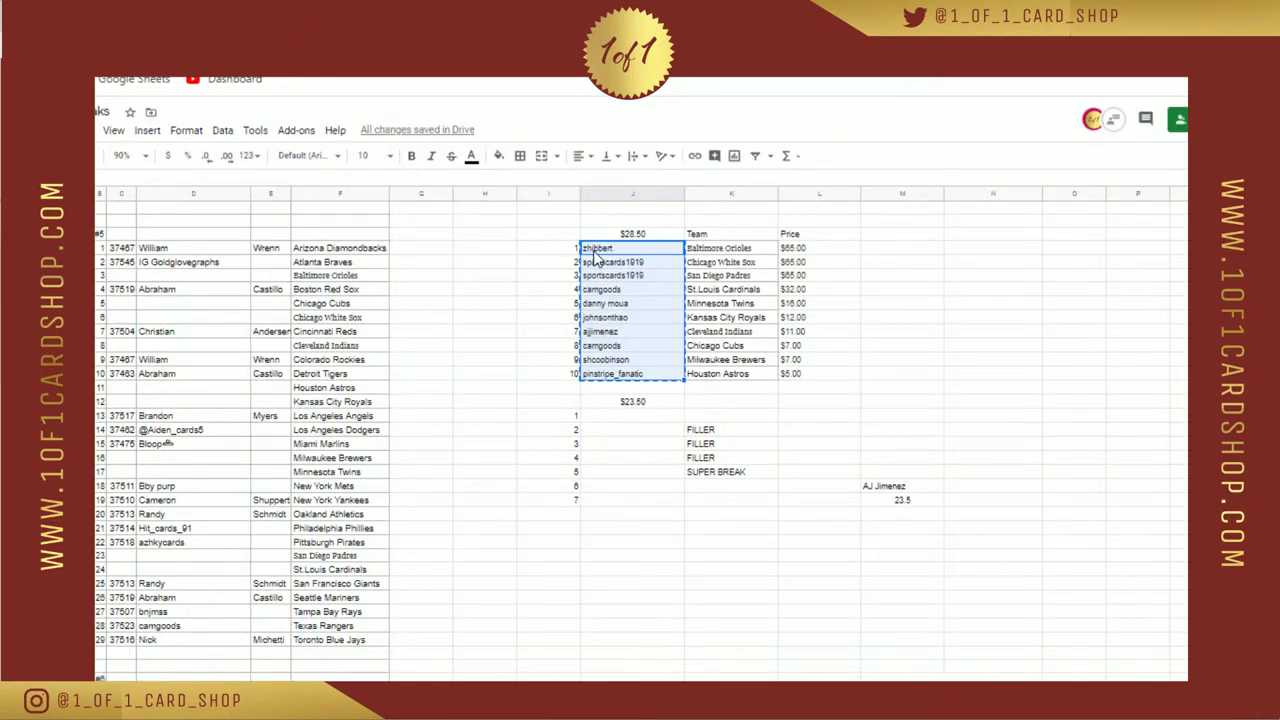
# Paste the shuffled username order over column J starting at J1
pyautogui.click(600, 252)
pyautogui.hotkey('ctrl', 'v')
pyautogui.click(671, 265)
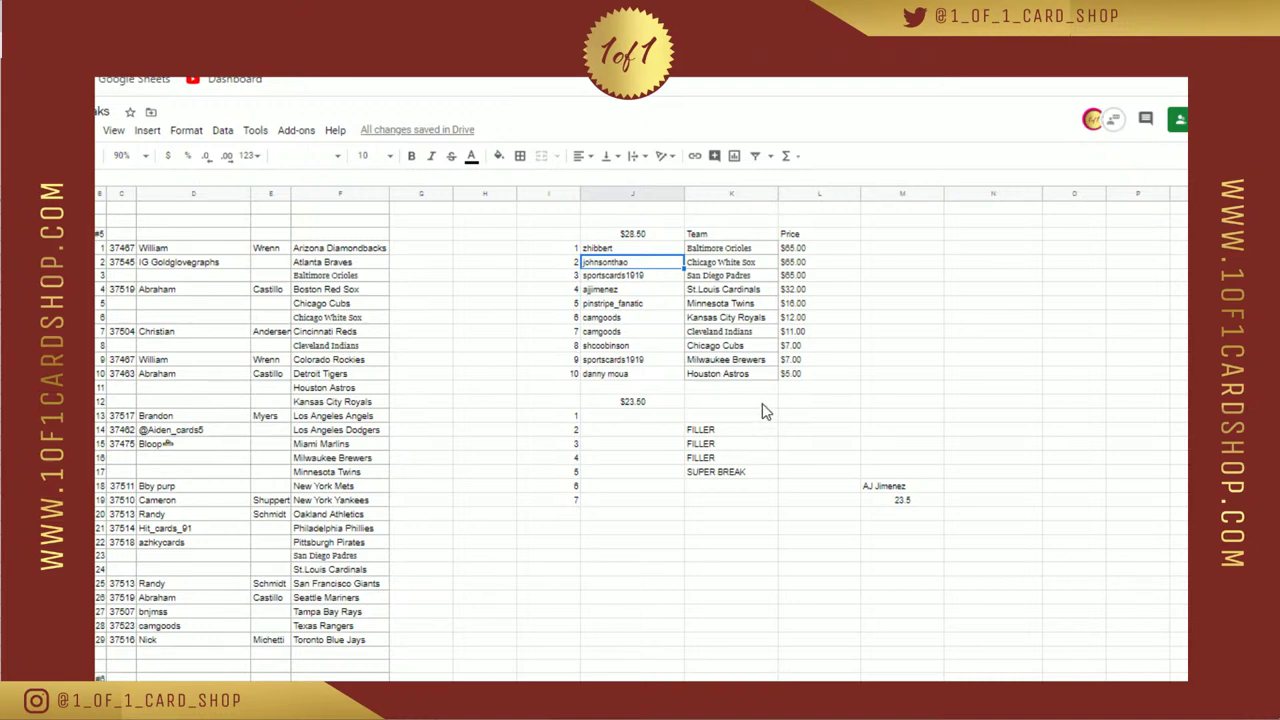
# Move the J1 username beside San Diego Padres and clear the Padres/$65.00 listing
pyautogui.click(622, 250)
pyautogui.moveTo(612, 258); pyautogui.dragTo(224, 562)
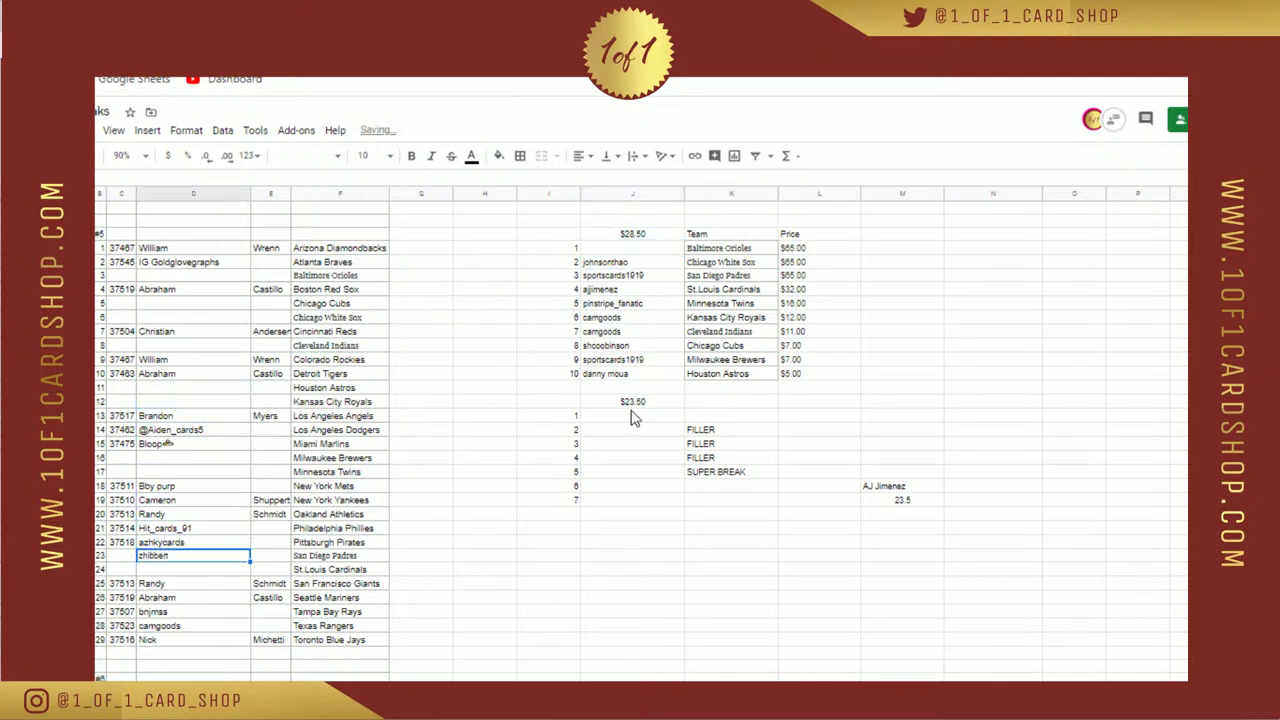
pyautogui.moveTo(738, 278); pyautogui.dragTo(802, 278)
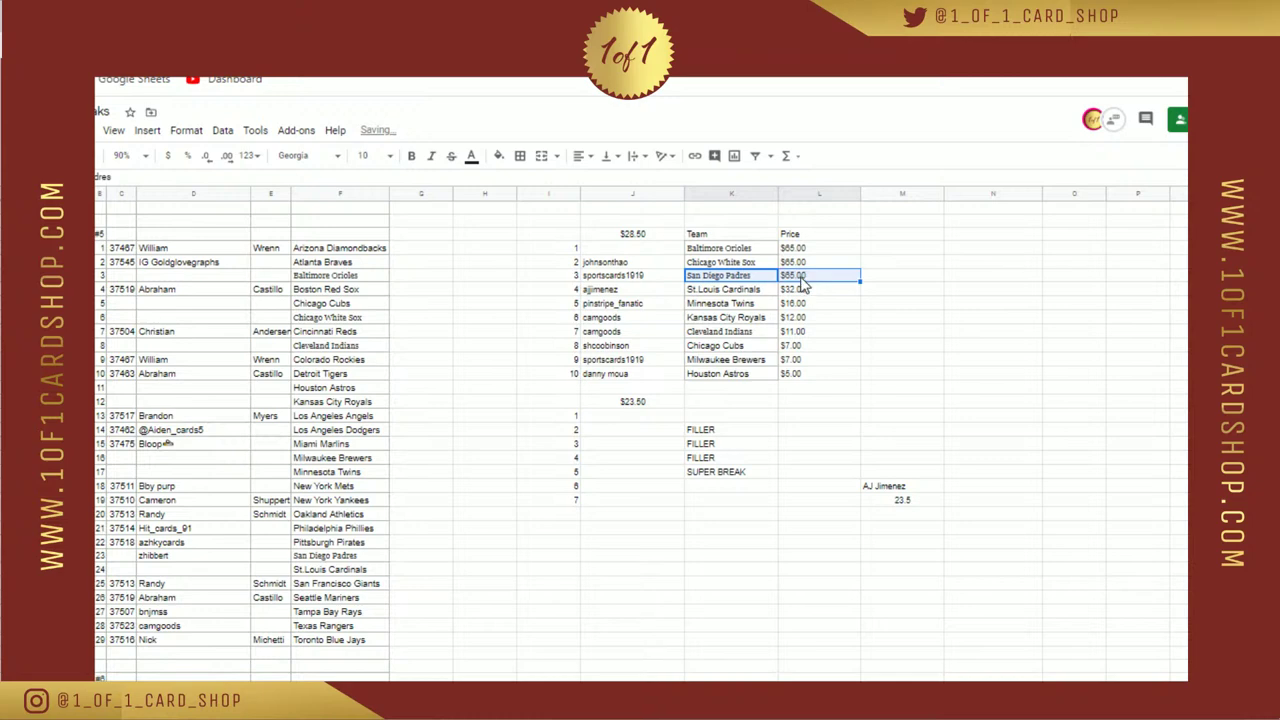
pyautogui.press('Delete')
# Select and delete I12:K19, removing the second break's numbers, FILLER and SUPER BREAK entries
pyautogui.click(632, 376)
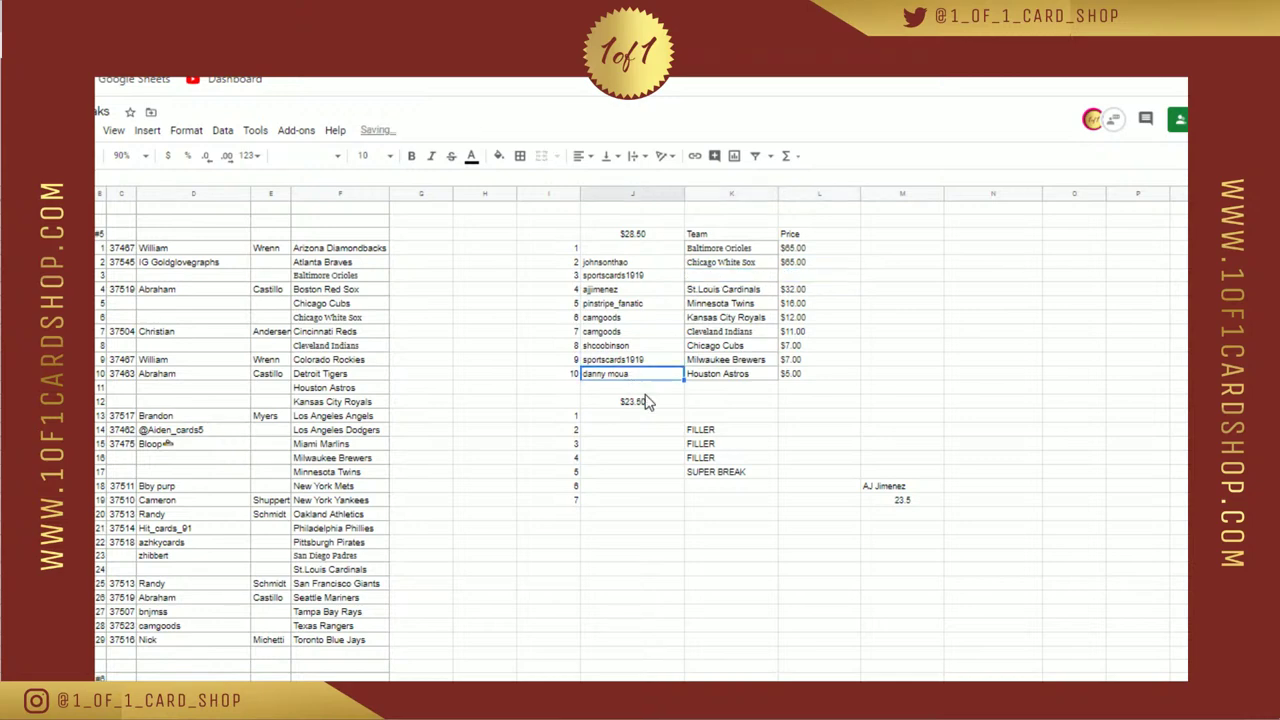
pyautogui.click(645, 402)
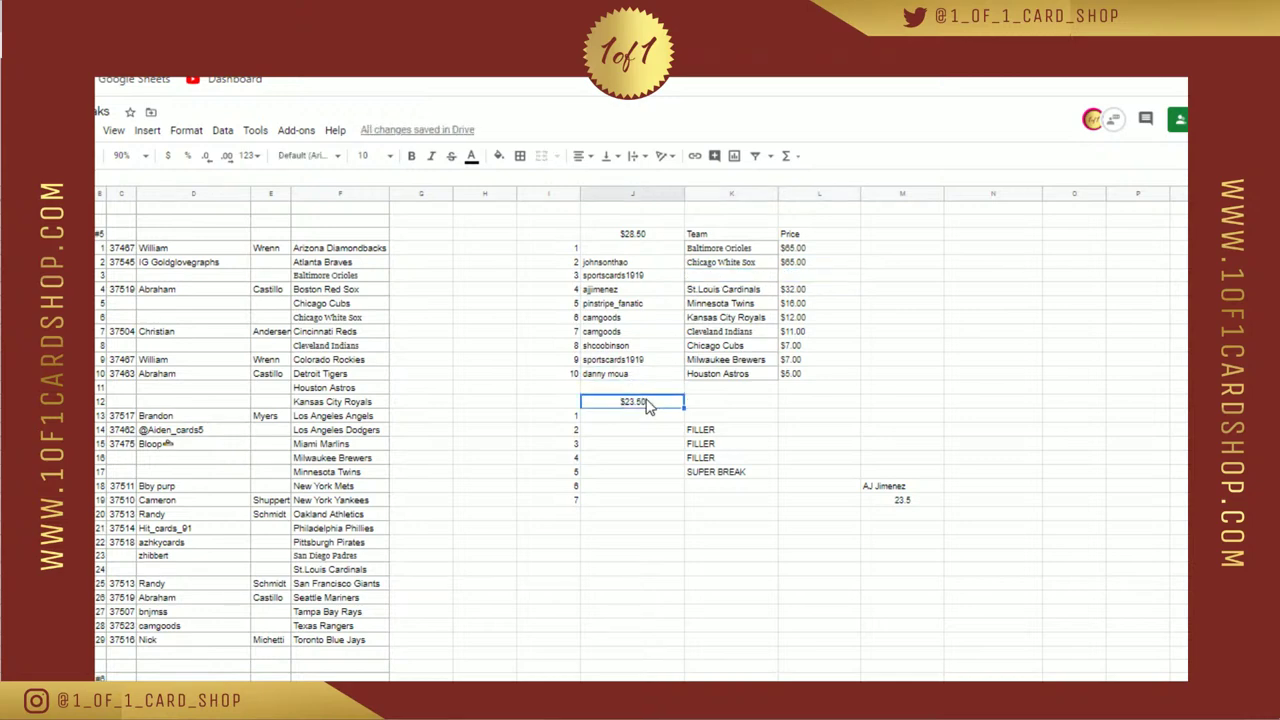
pyautogui.click(800, 359)
pyautogui.moveTo(548, 401); pyautogui.dragTo(723, 525)
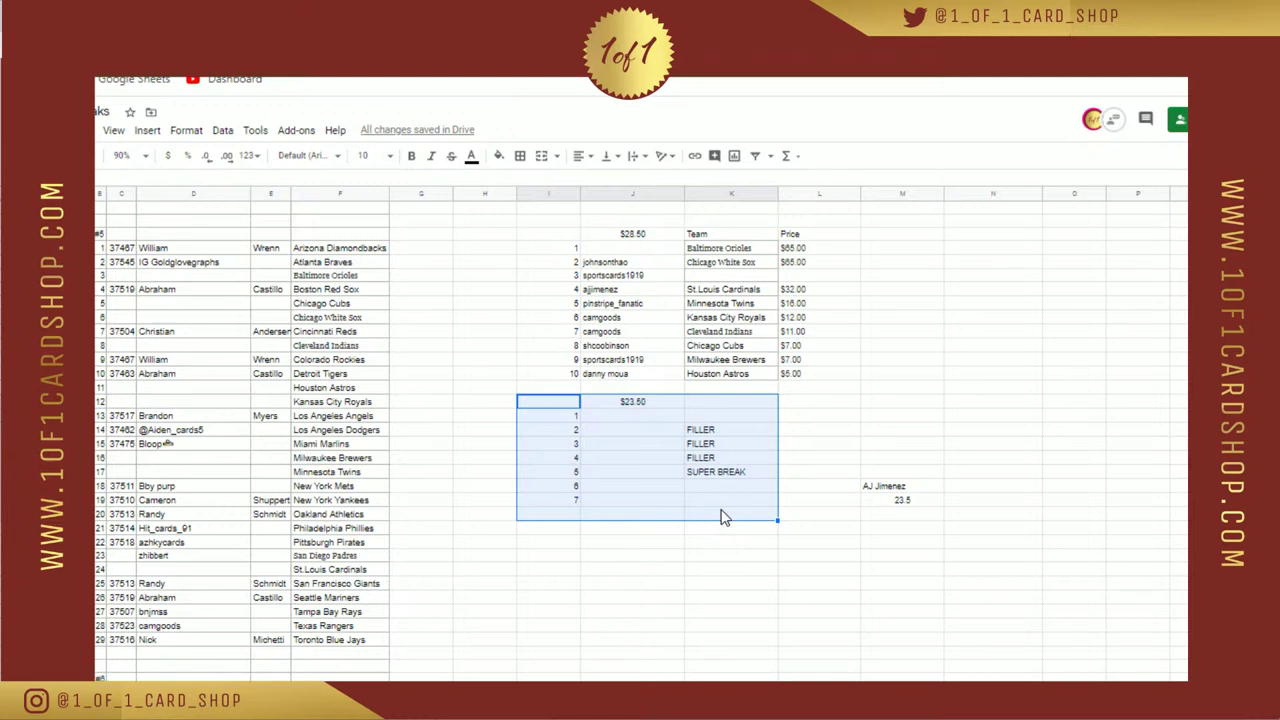
pyautogui.press('Delete')
pyautogui.click(716, 505)
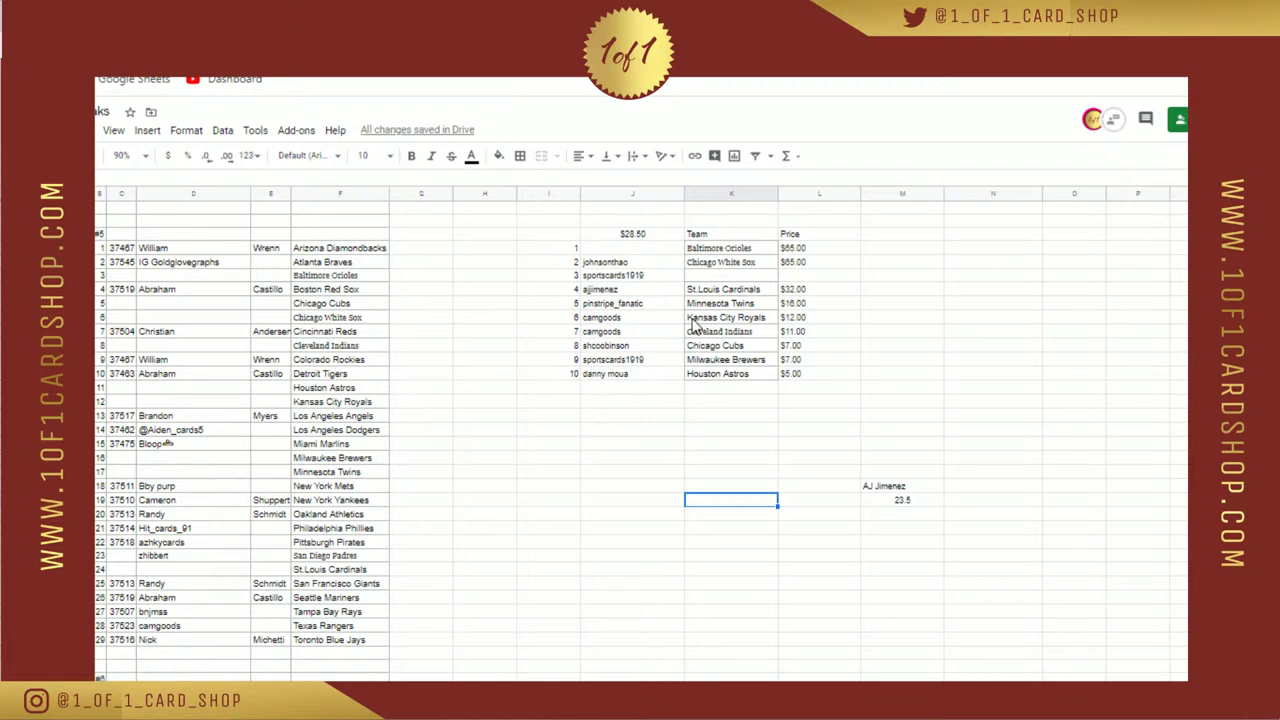
# Move the J2 username into column D and clear its claimed Baltimore Orioles listing
pyautogui.click(662, 262)
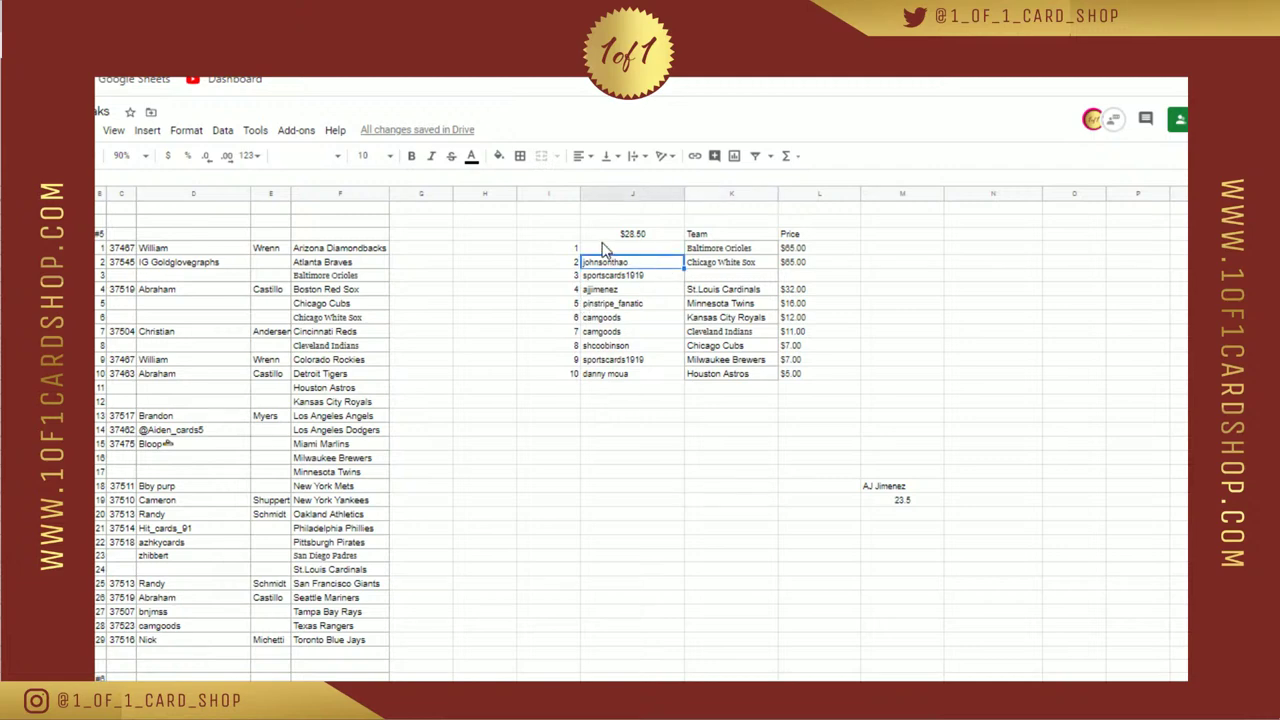
pyautogui.moveTo(606, 256); pyautogui.dragTo(177, 272)
pyautogui.moveTo(728, 251); pyautogui.dragTo(800, 258)
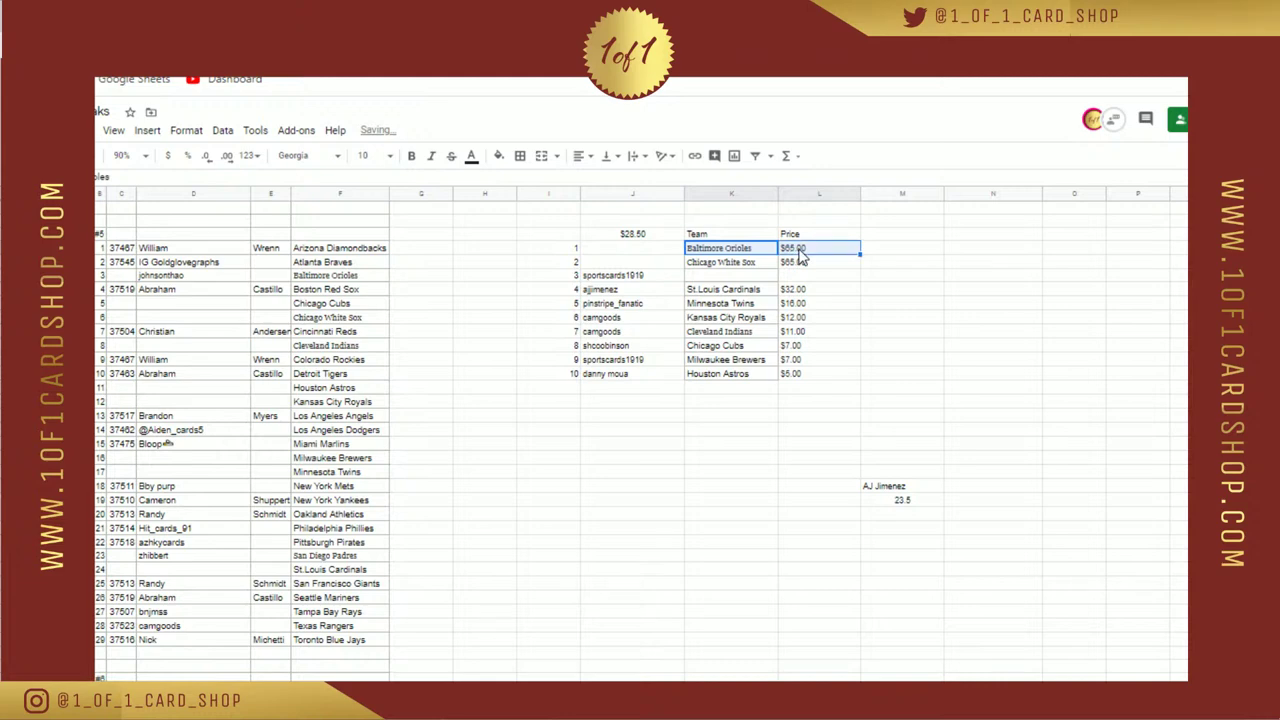
pyautogui.press('Delete')
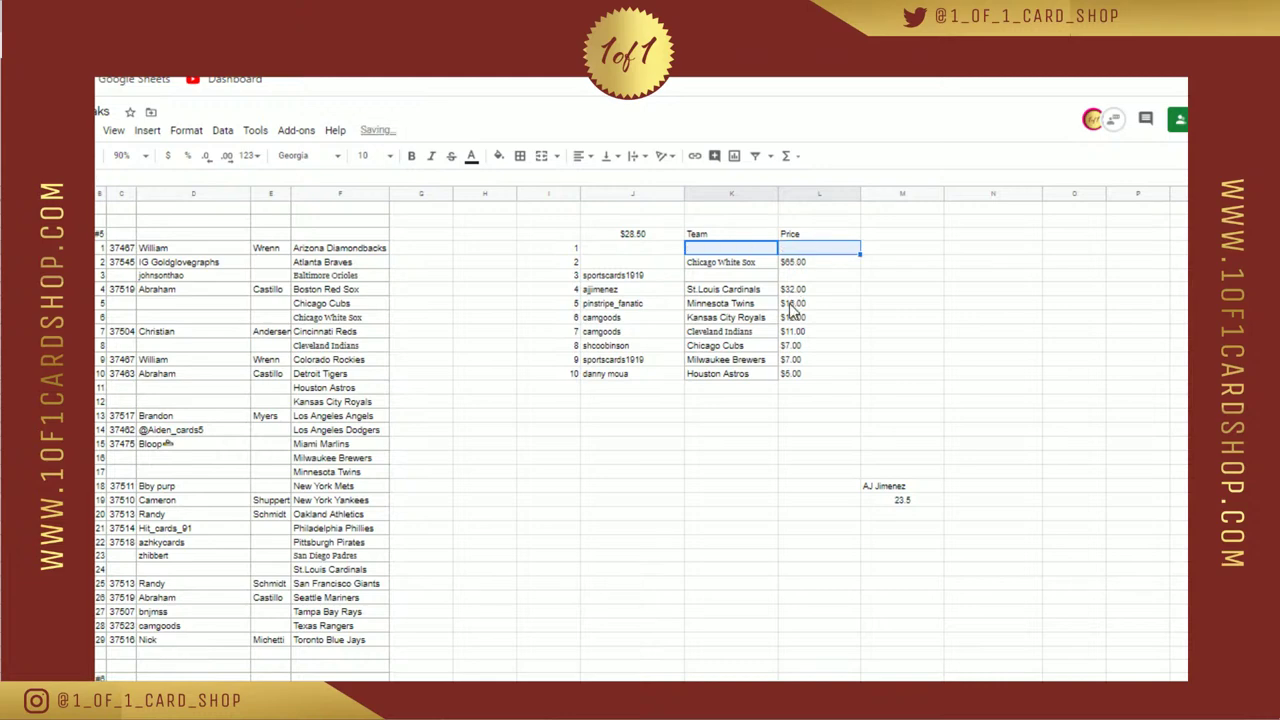
# Drag Chicago White Sox toward column D, then clear J3's username and the leftover $65.00
pyautogui.click(728, 264)
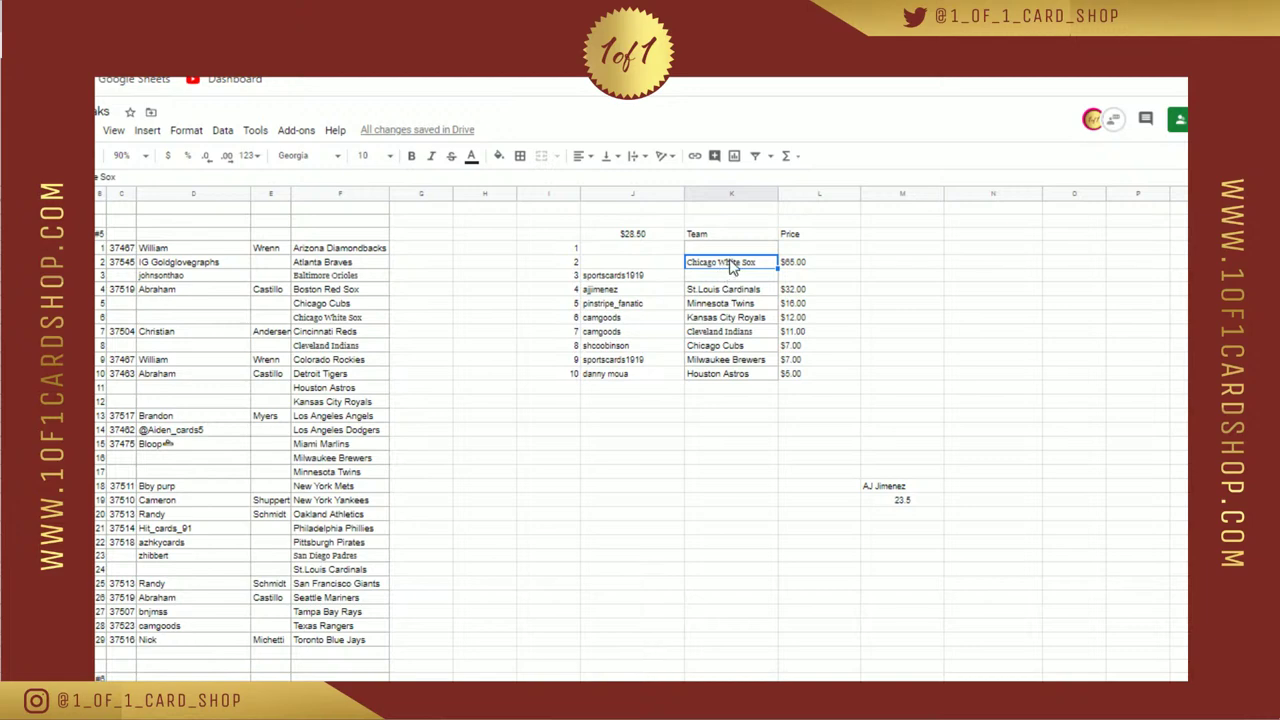
pyautogui.moveTo(730, 262); pyautogui.dragTo(195, 317)
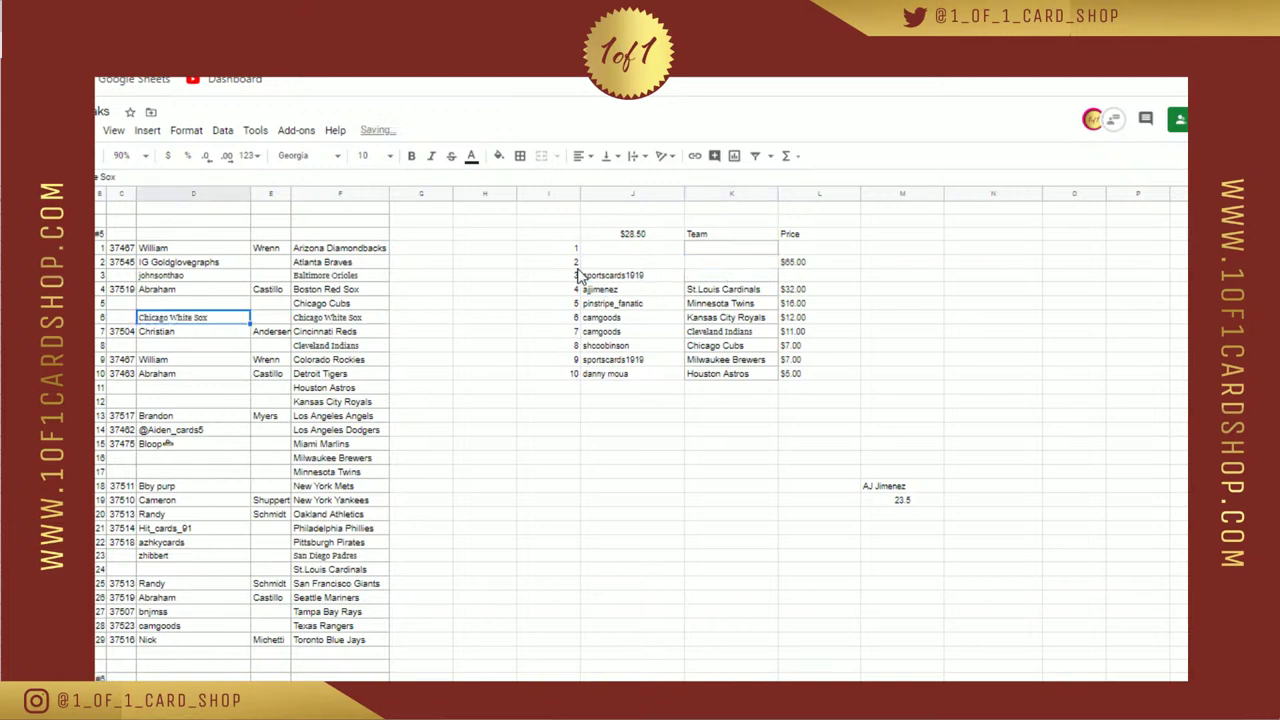
pyautogui.click(622, 278)
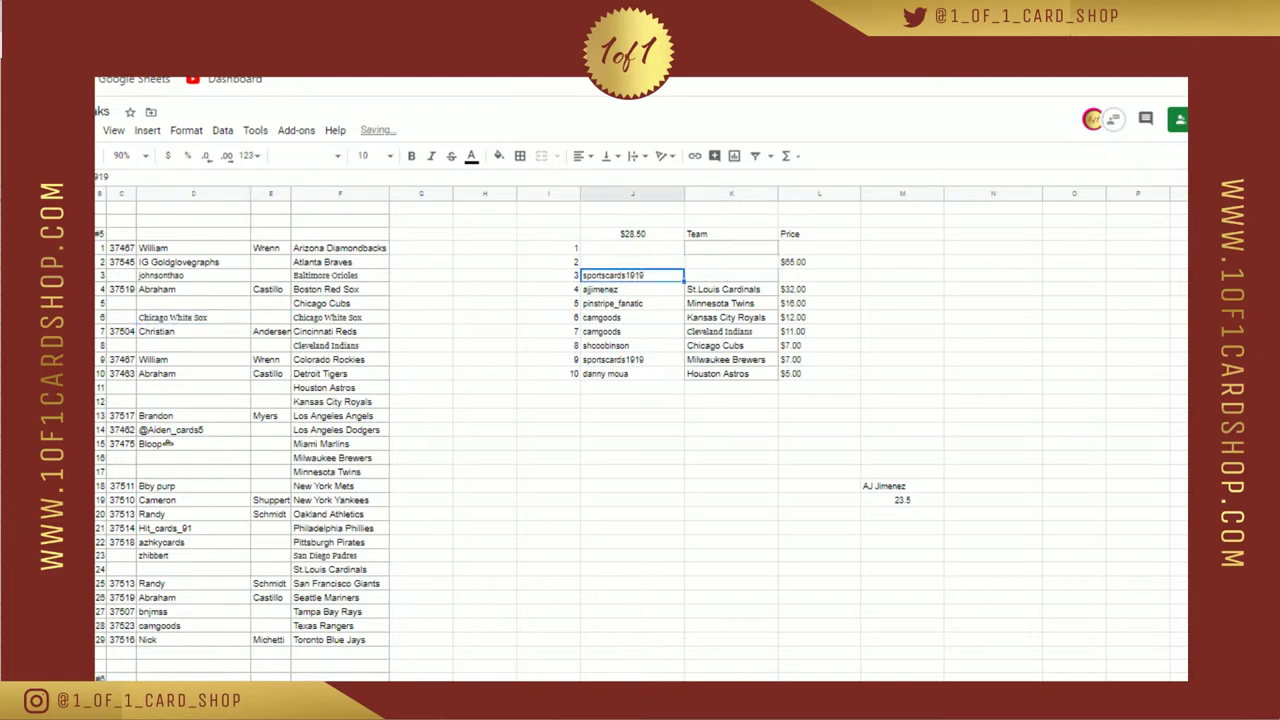
pyautogui.press('Delete')
pyautogui.click(805, 261)
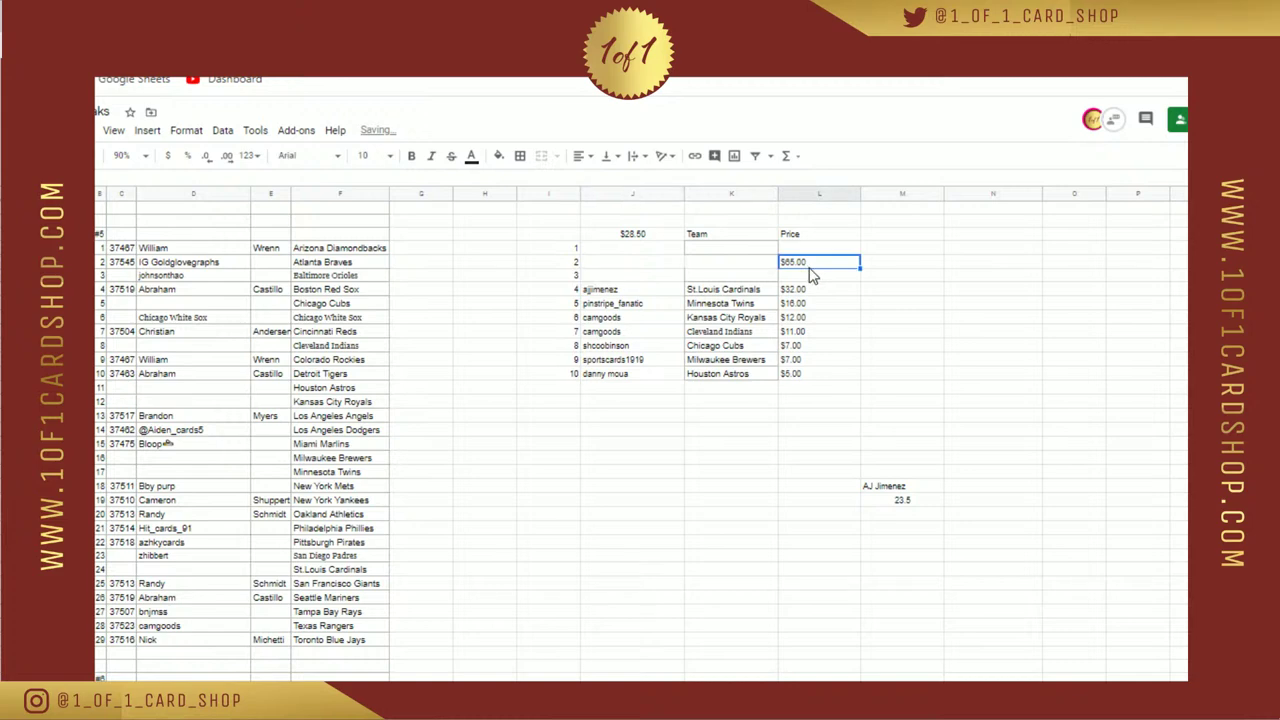
pyautogui.press('Delete')
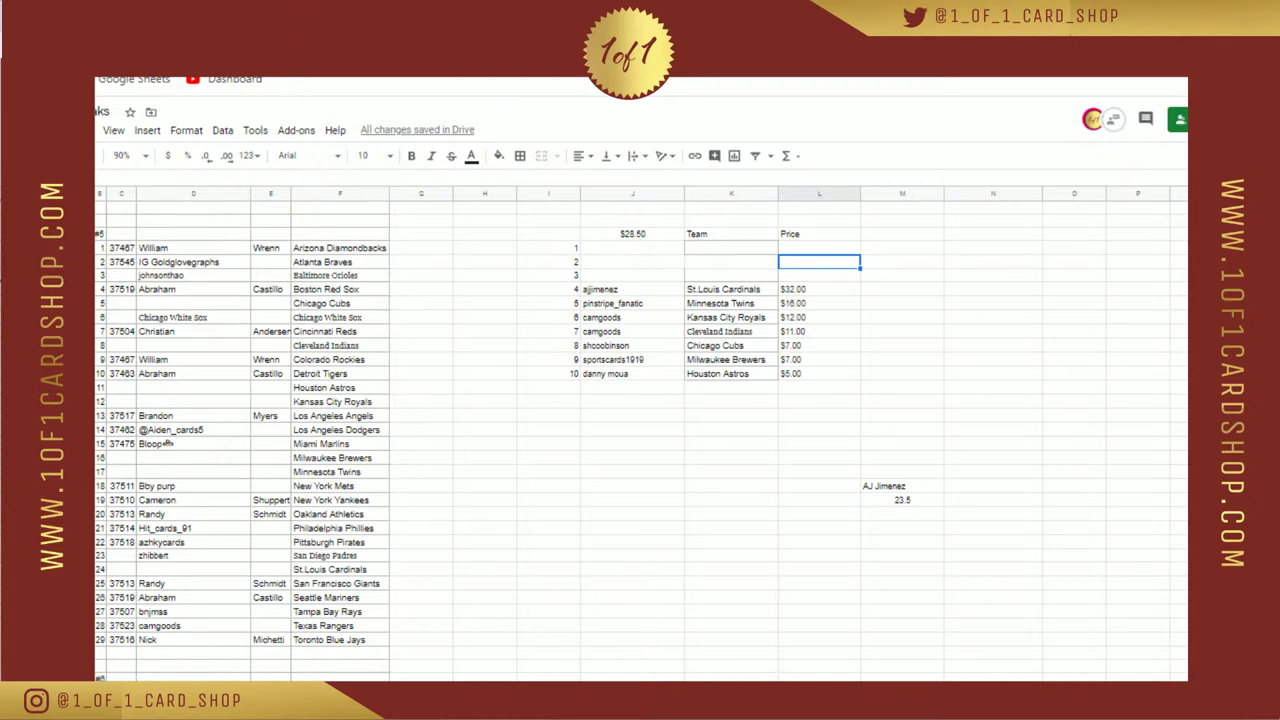
# Move the J4 username to D24 beside St.Louis Cardinals and clear Cardinals/$32.00
pyautogui.click(634, 295)
pyautogui.moveTo(634, 296); pyautogui.dragTo(172, 577)
pyautogui.click(815, 290)
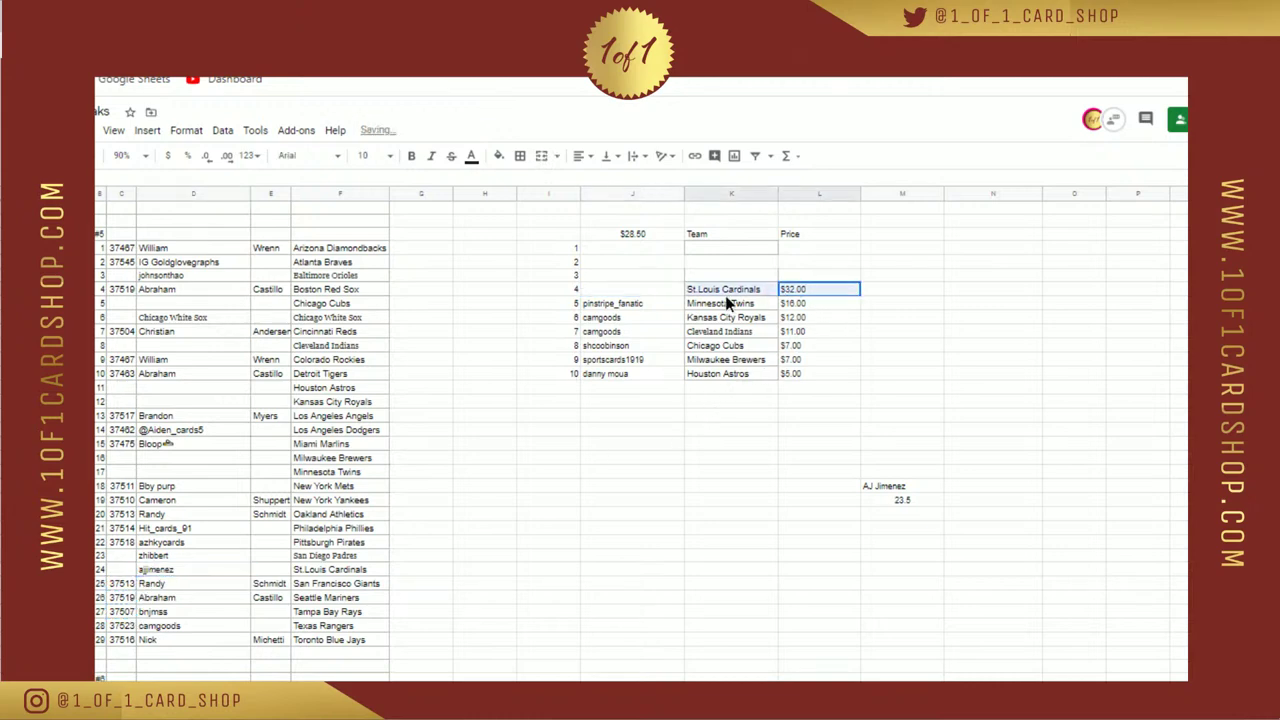
pyautogui.keyDown('shift'); pyautogui.click(727, 292); pyautogui.keyUp('shift')
pyautogui.press('Delete')
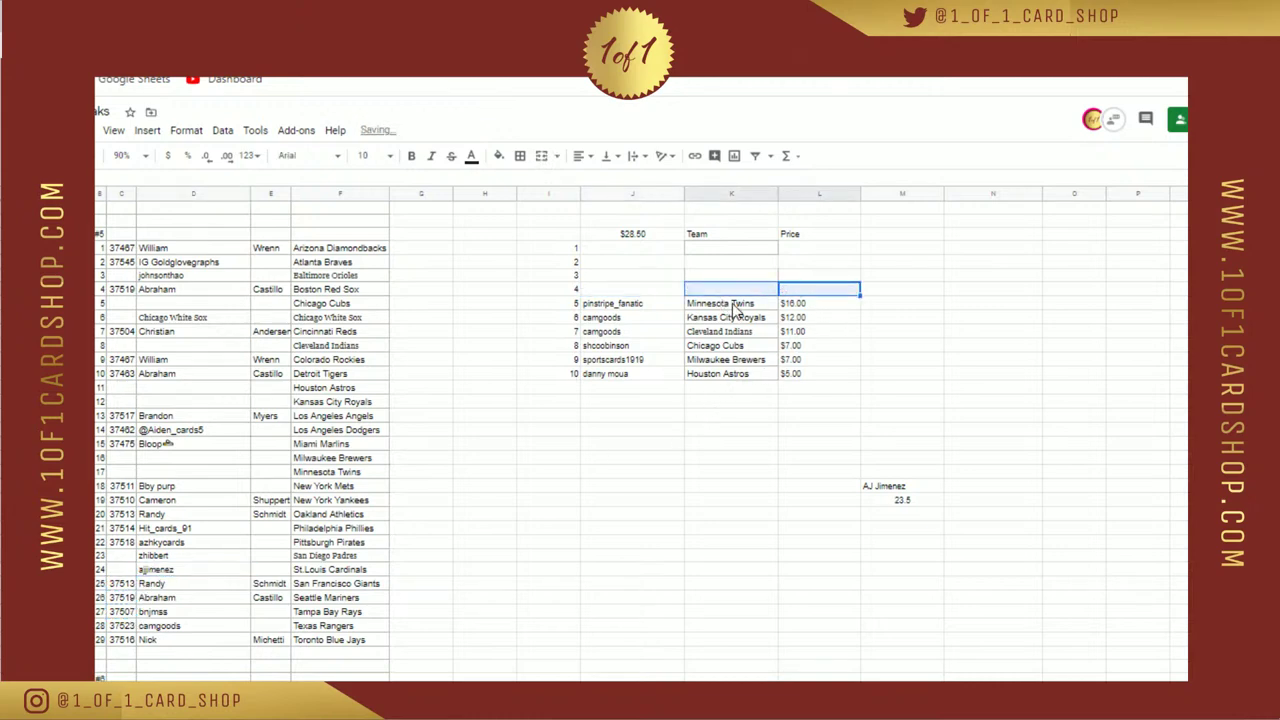
# Enter the drawn username into D6 beside Chicago White Sox
pyautogui.click(848, 278)
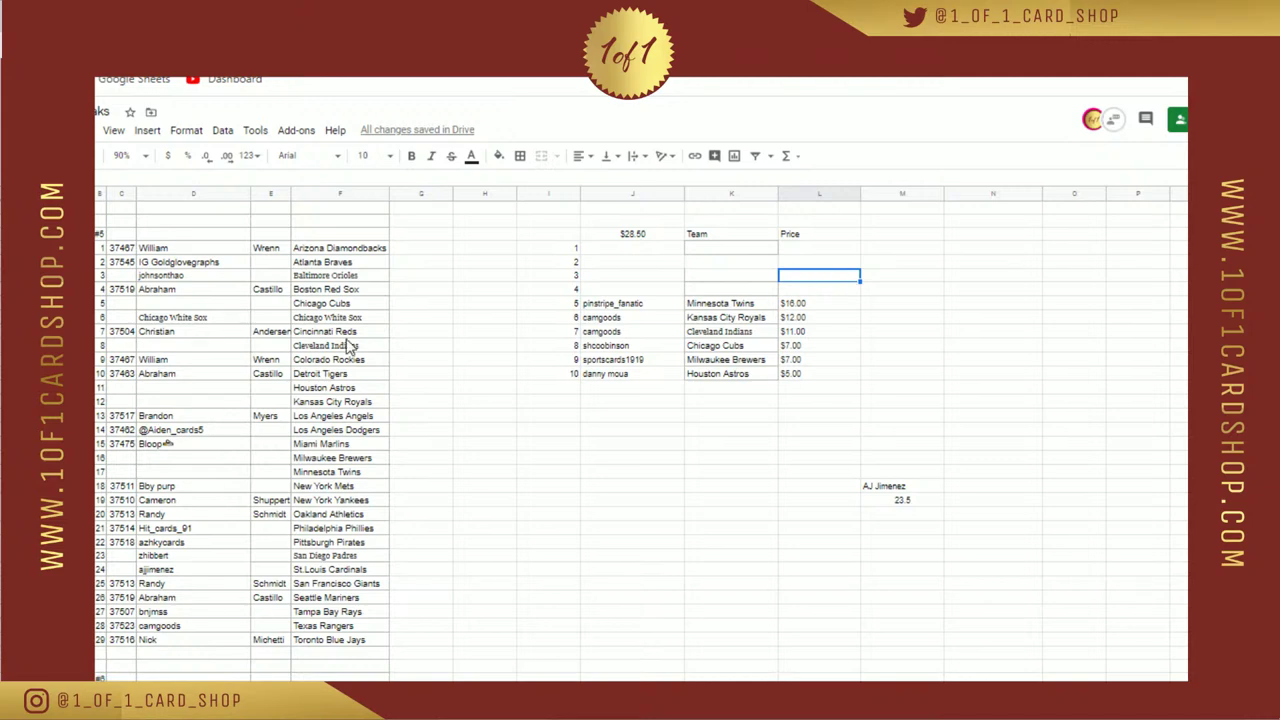
pyautogui.click(240, 304)
pyautogui.click(232, 322)
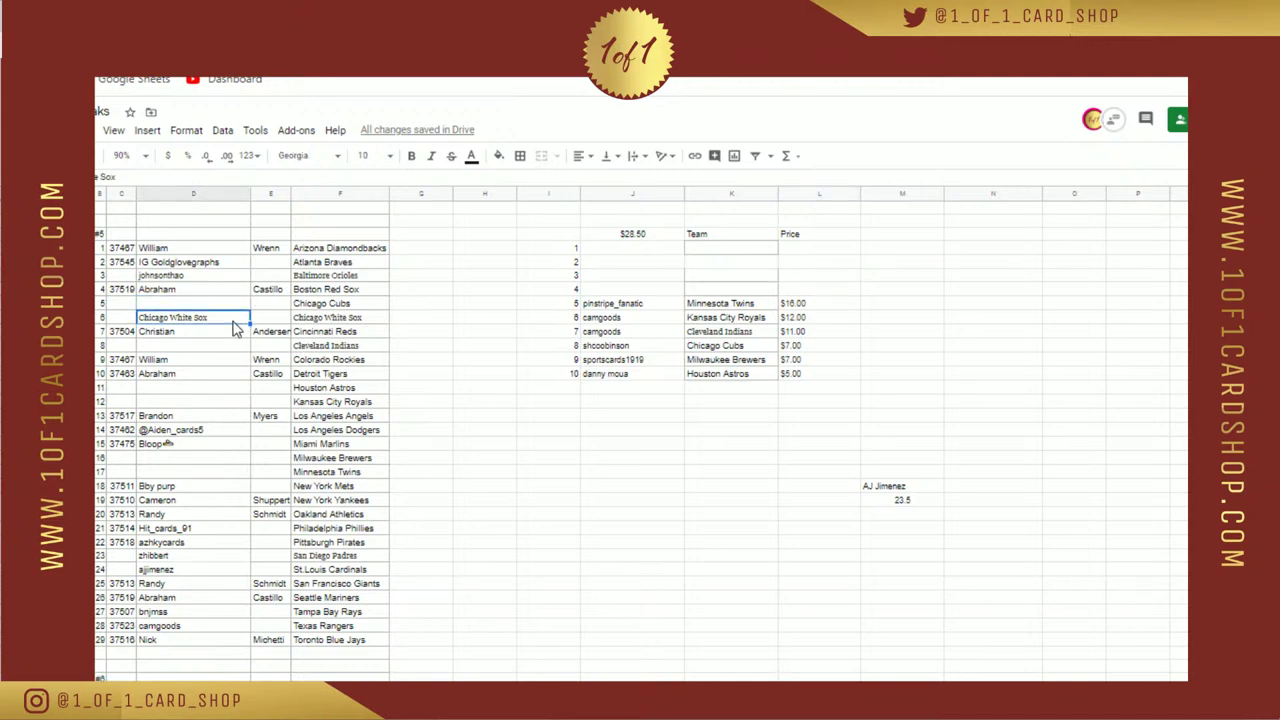
pyautogui.write('sp')
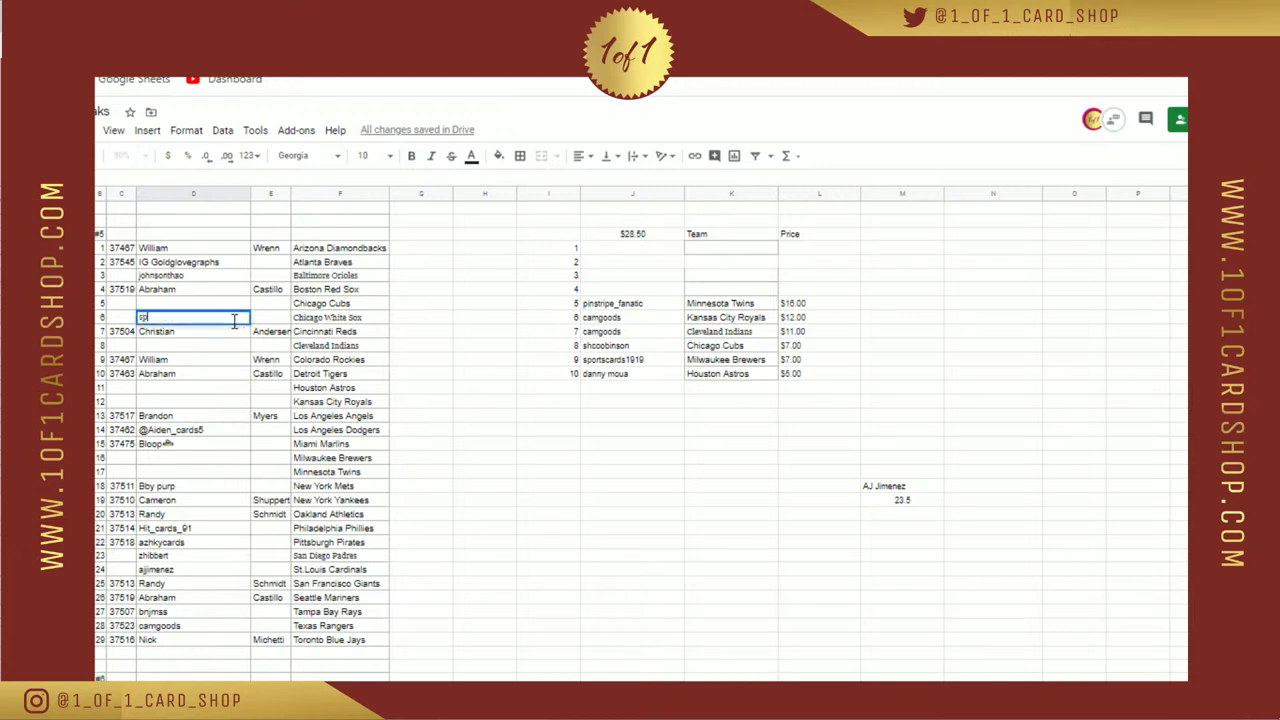
pyautogui.write('ortscards1919')
pyautogui.press('Return')
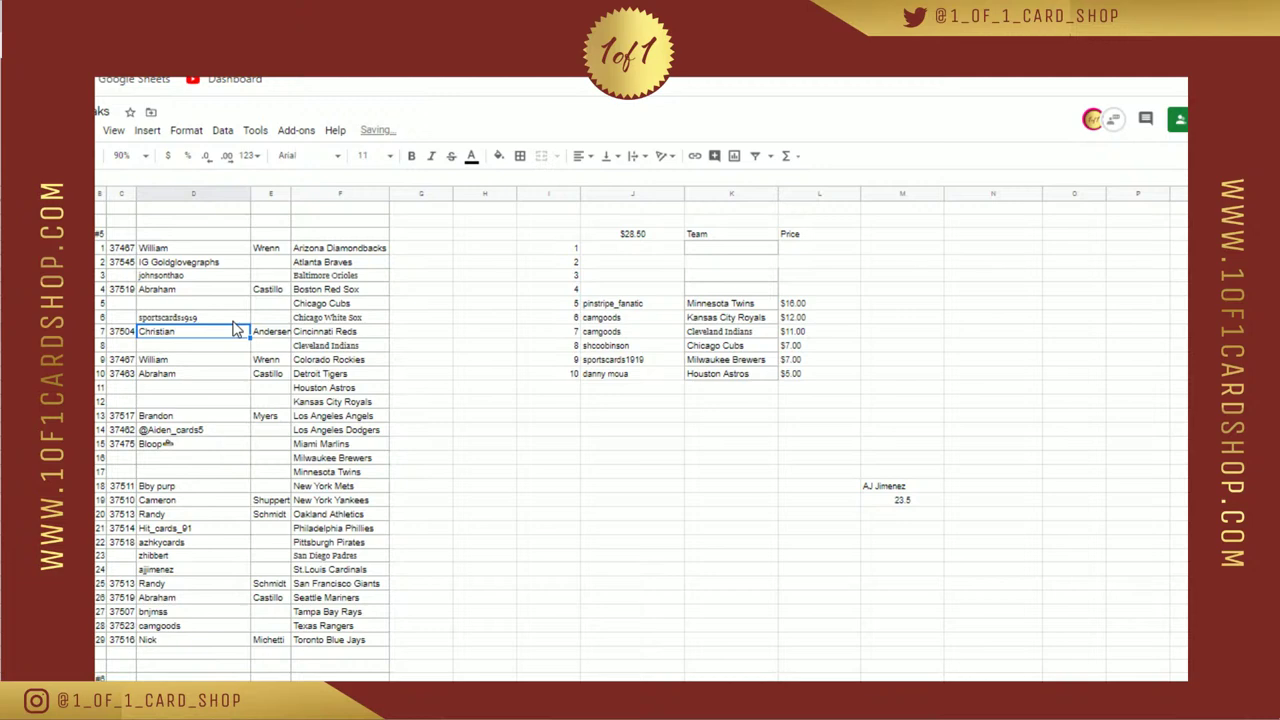
pyautogui.click(485, 290)
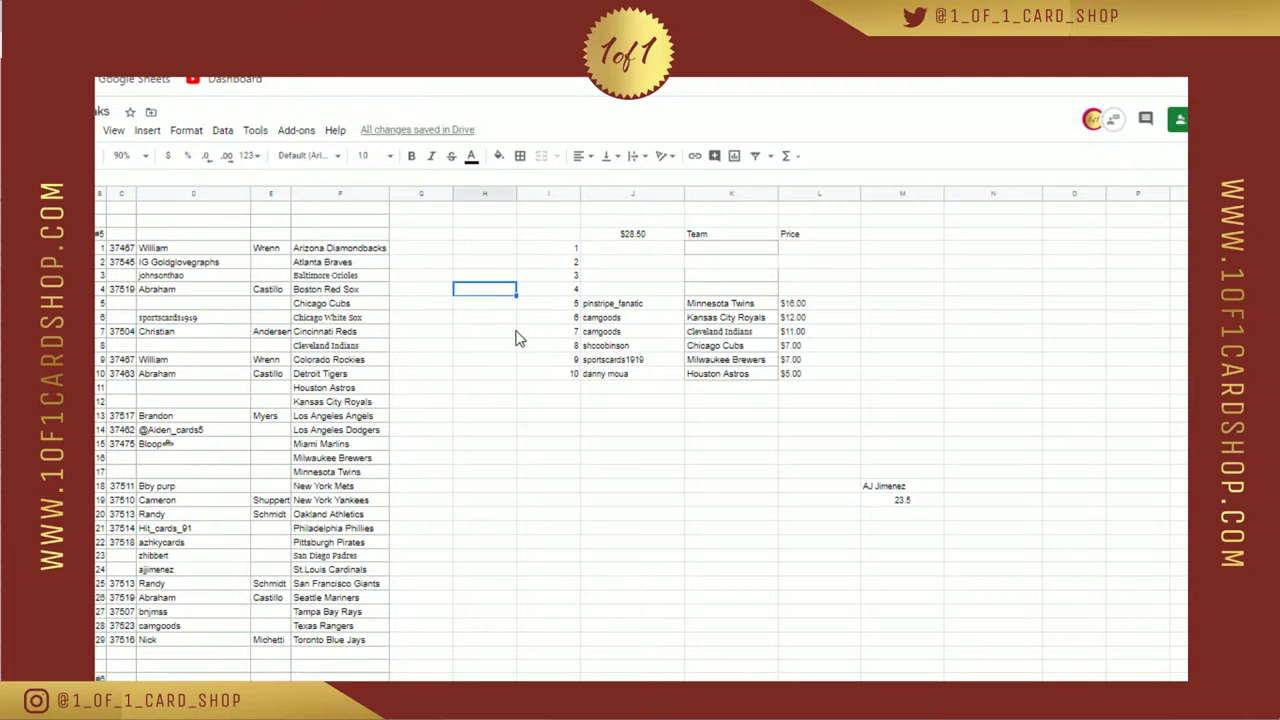
# Move the J5 username to D17 beside Minnesota Twins and clear Twins/$16.00
pyautogui.click(615, 305)
pyautogui.moveTo(617, 313); pyautogui.dragTo(212, 472)
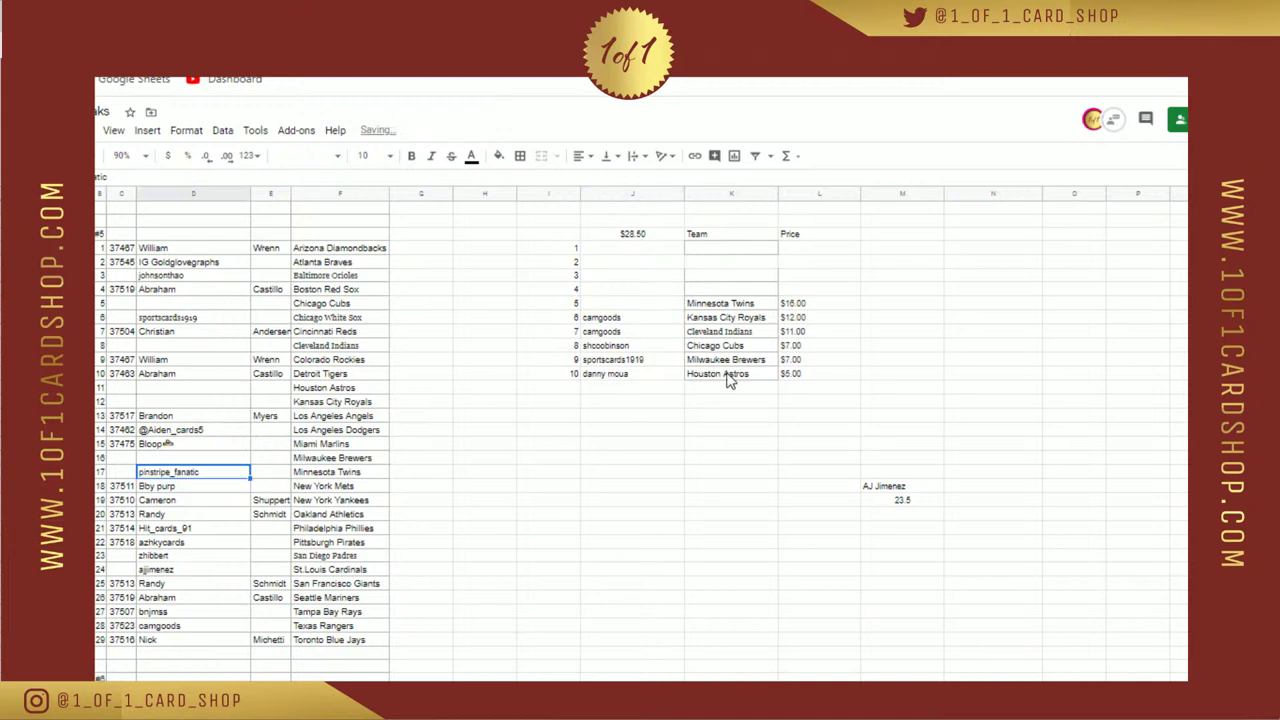
pyautogui.moveTo(725, 306); pyautogui.dragTo(785, 311)
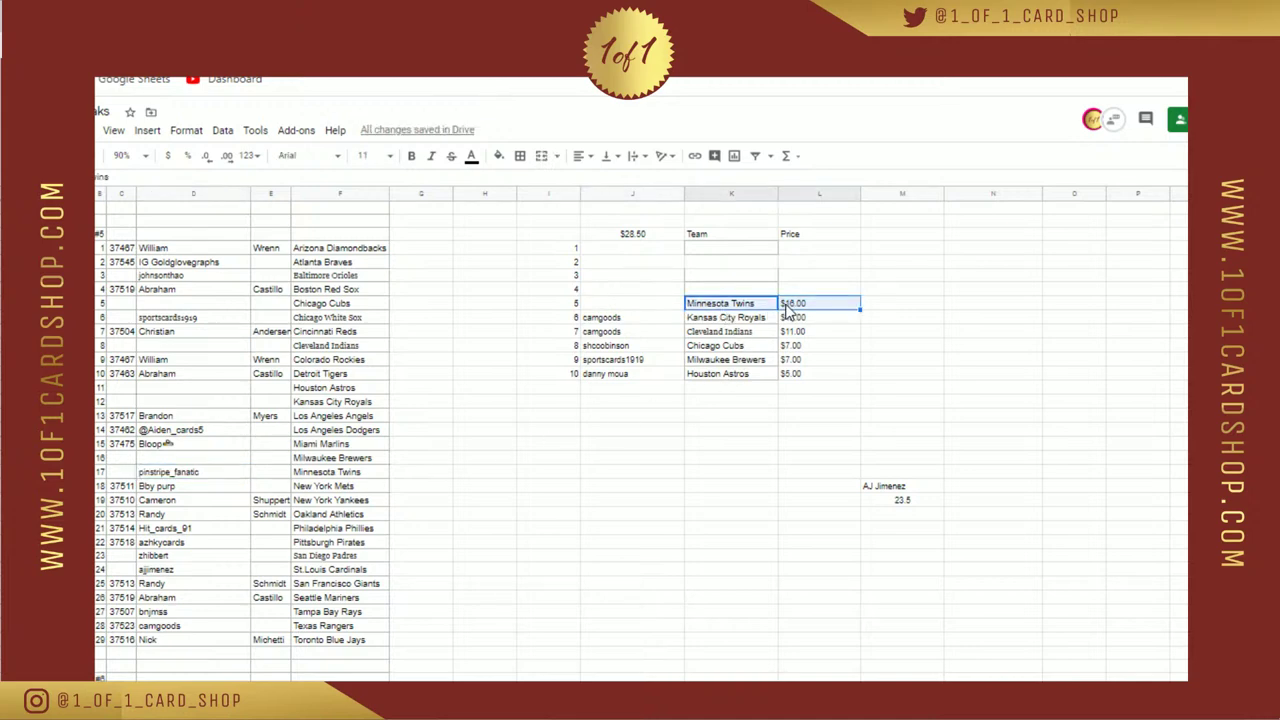
pyautogui.press('Delete')
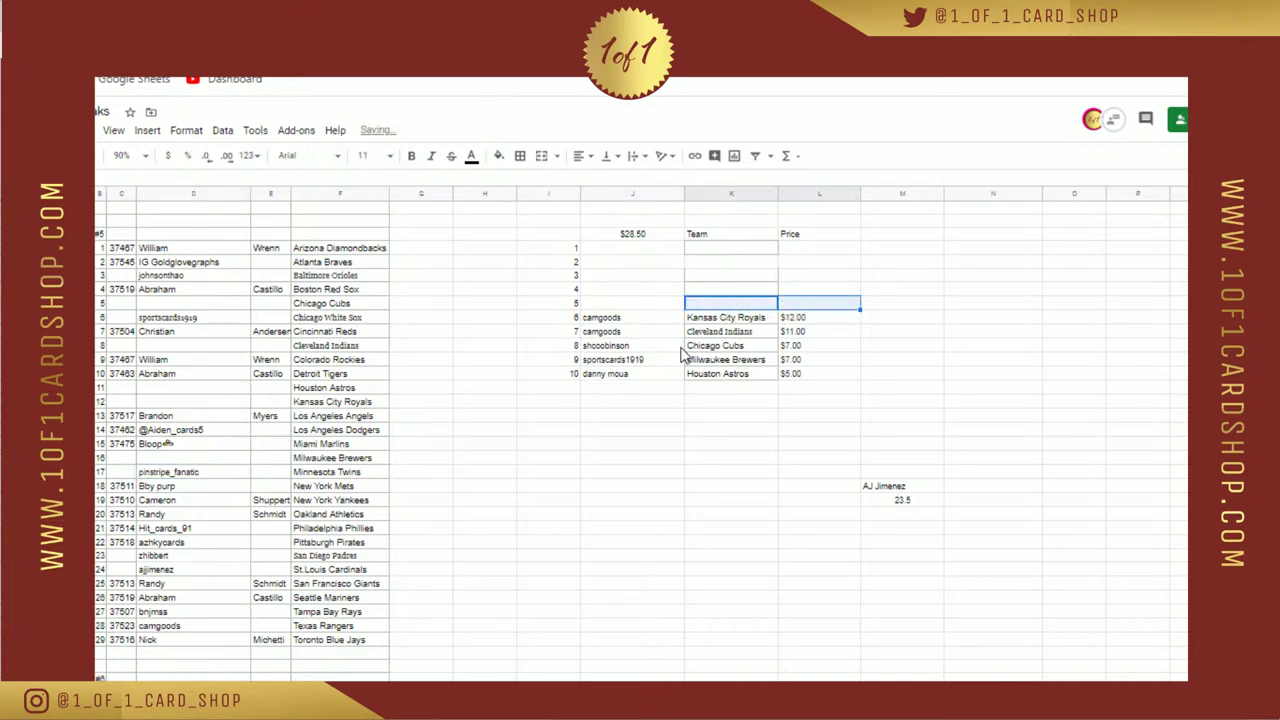
# Copy the J6 username into D12 and D8 for Royals and Indians, then clear J6:L7
pyautogui.click(650, 321)
pyautogui.hotkey('ctrl', 'c')
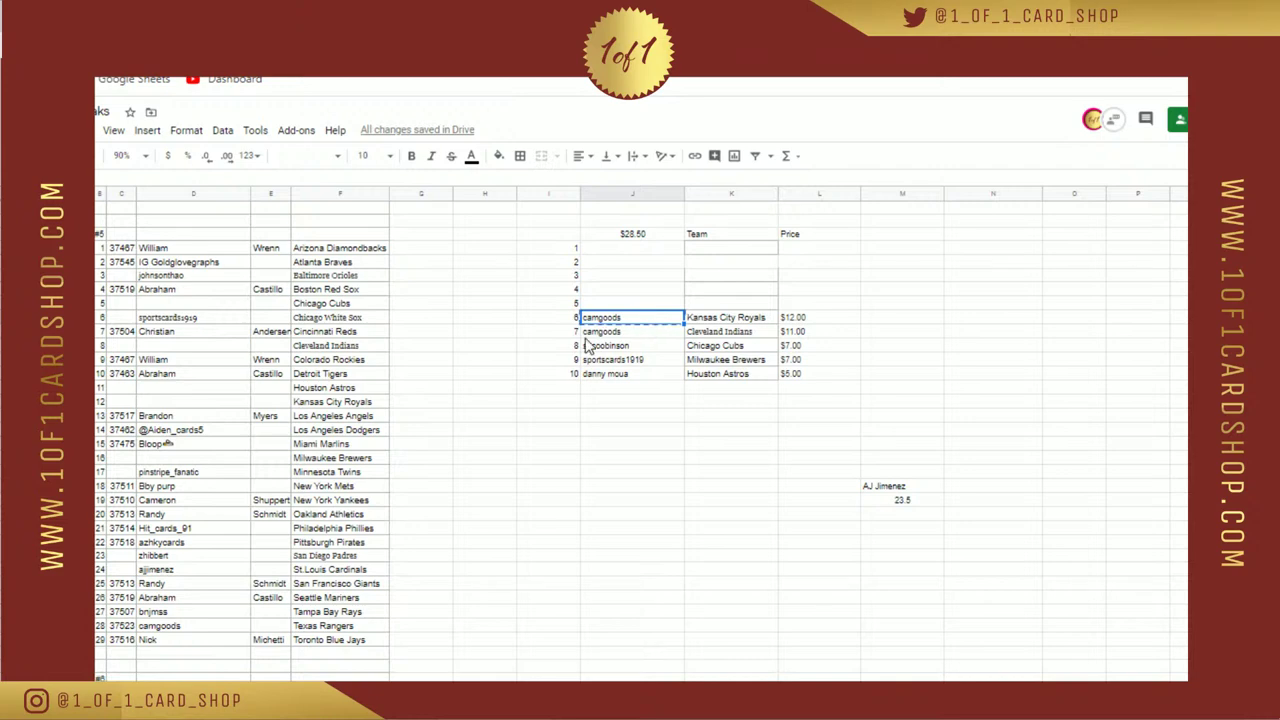
pyautogui.click(245, 406)
pyautogui.hotkey('ctrl', 'v')
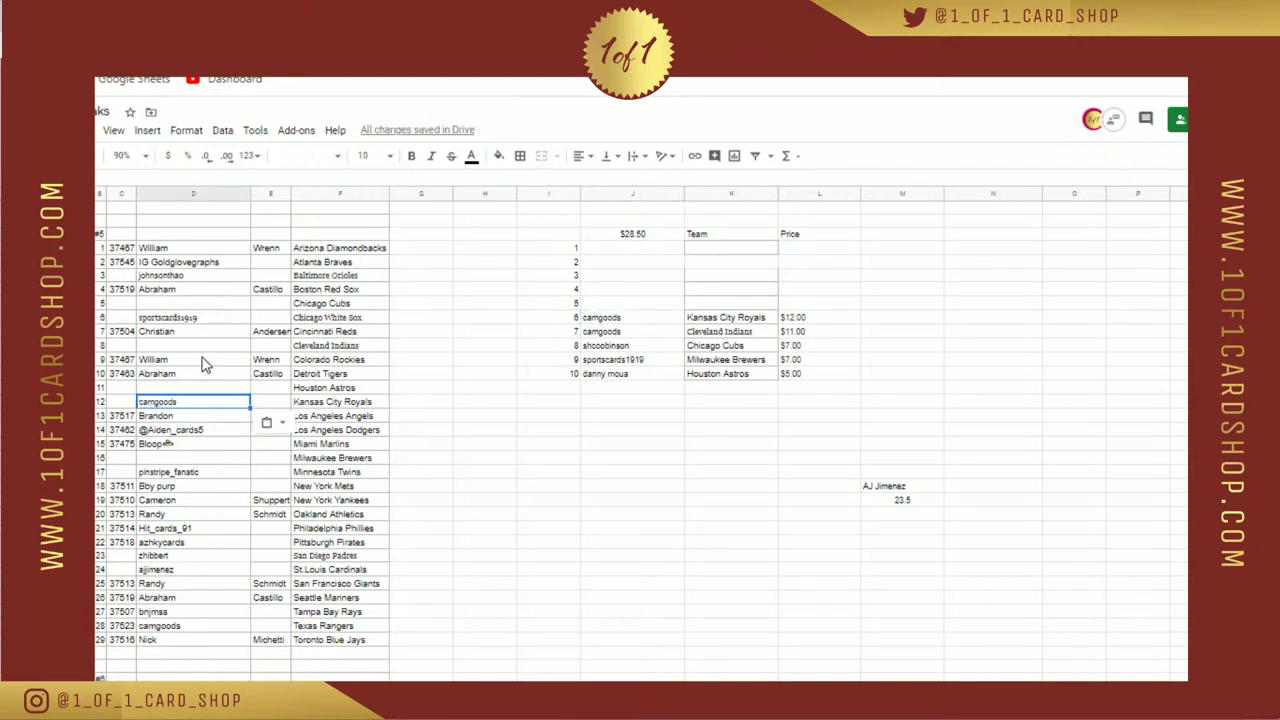
pyautogui.click(205, 346)
pyautogui.hotkey('ctrl', 'v')
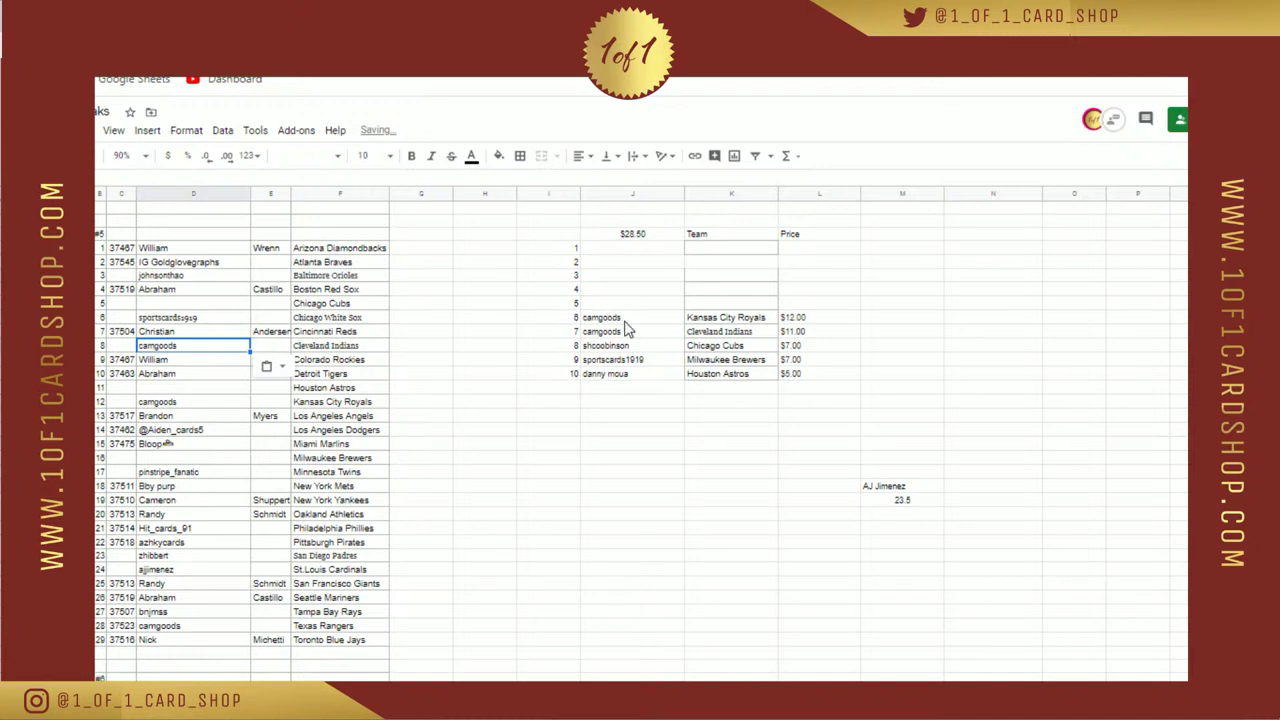
pyautogui.moveTo(638, 319); pyautogui.dragTo(809, 342)
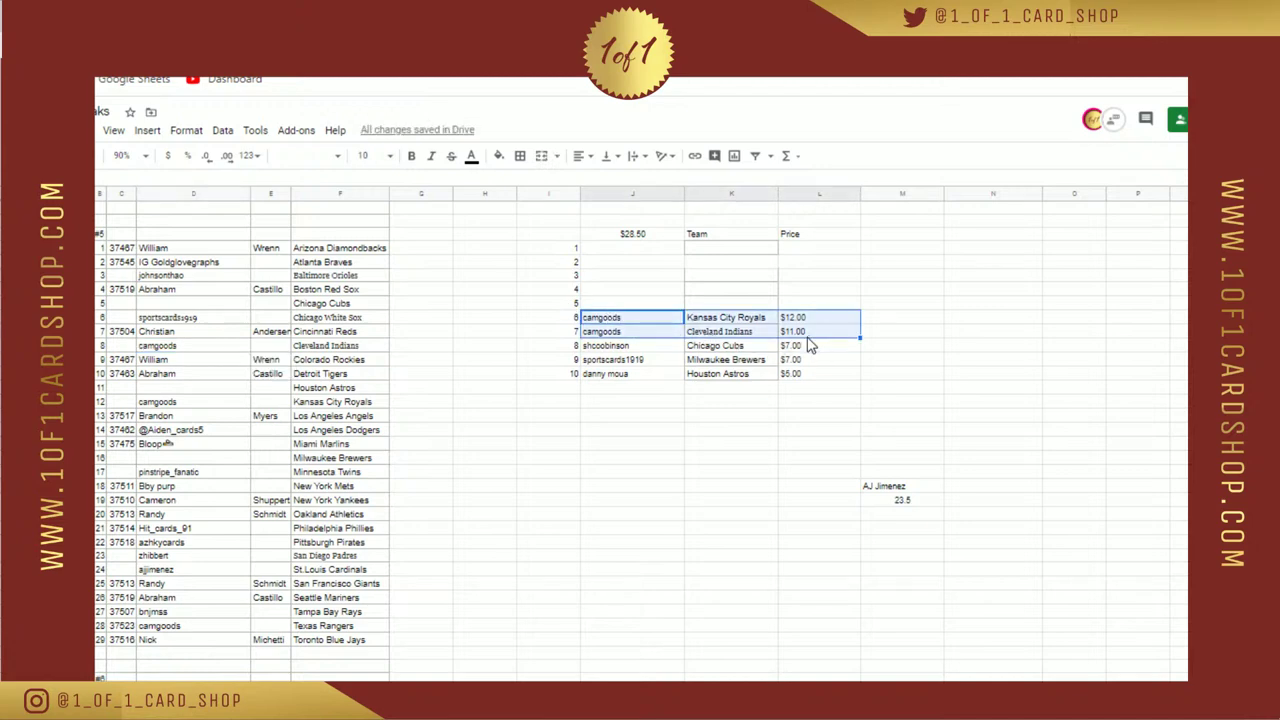
pyautogui.press('Delete')
pyautogui.click(834, 348)
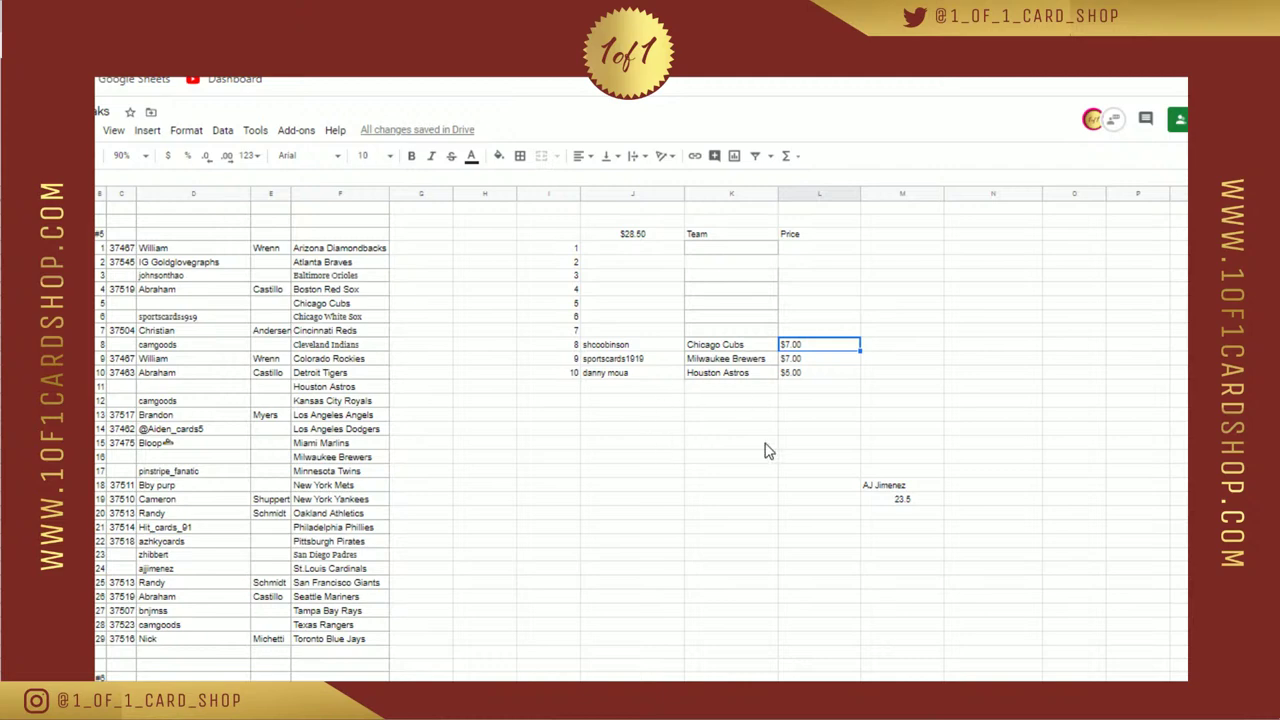
# Move the J8 username to D5 beside Chicago Cubs and clear the Cubs/$7.00 listing
pyautogui.click(608, 346)
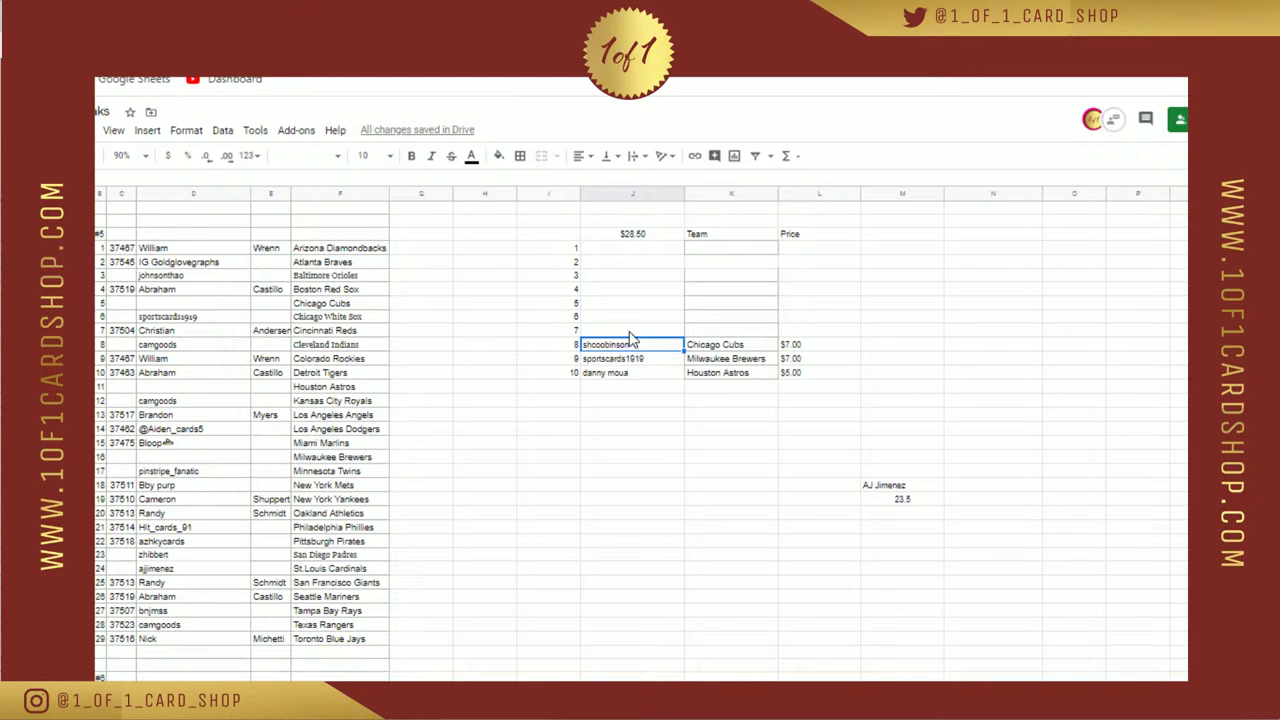
pyautogui.hotkey('ctrl', 'c')
pyautogui.moveTo(632, 351); pyautogui.dragTo(209, 320)
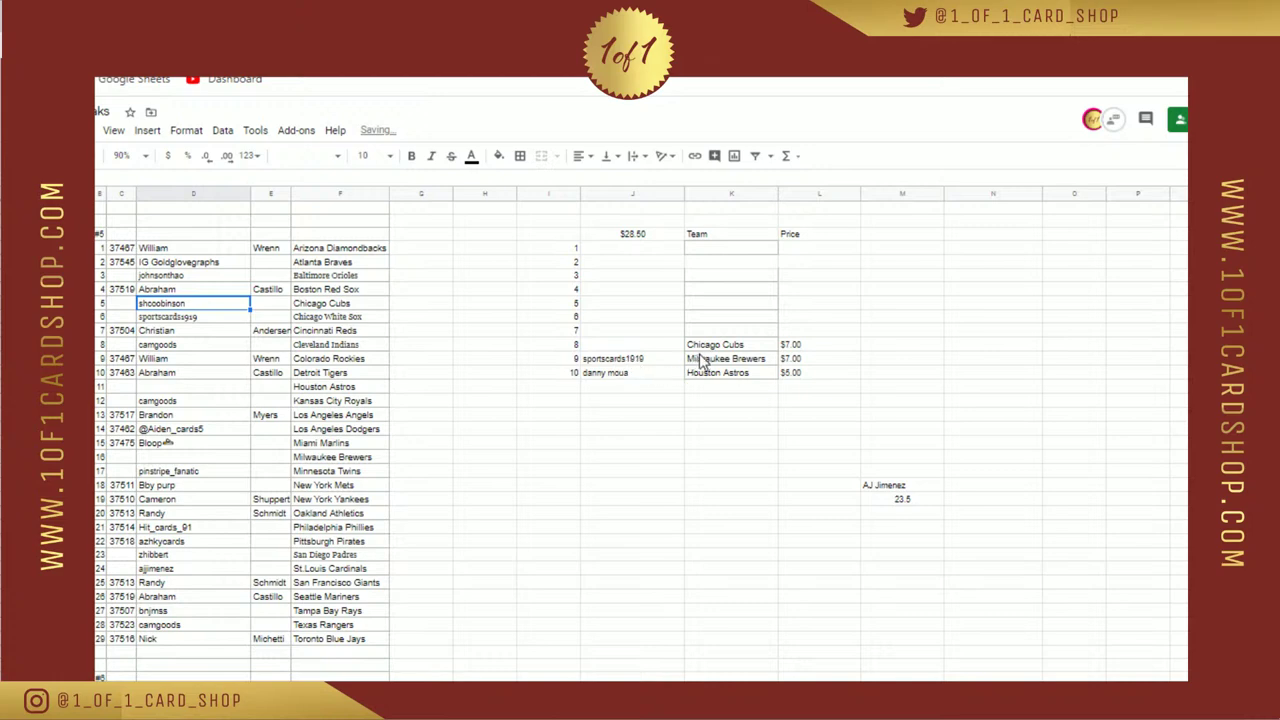
pyautogui.moveTo(705, 346); pyautogui.dragTo(808, 351)
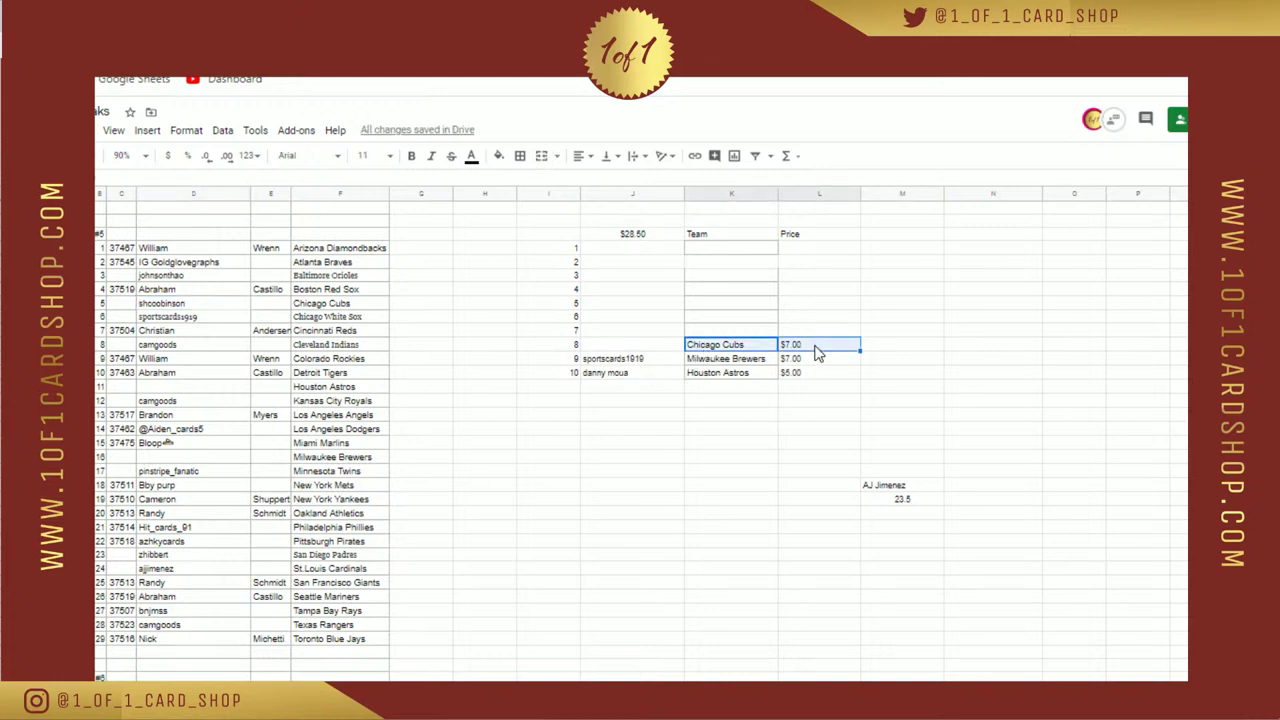
pyautogui.press('Delete')
# Move J9's username to D11 for Houston Astros and J10's to D16 for Milwaukee Brewers
pyautogui.click(856, 334)
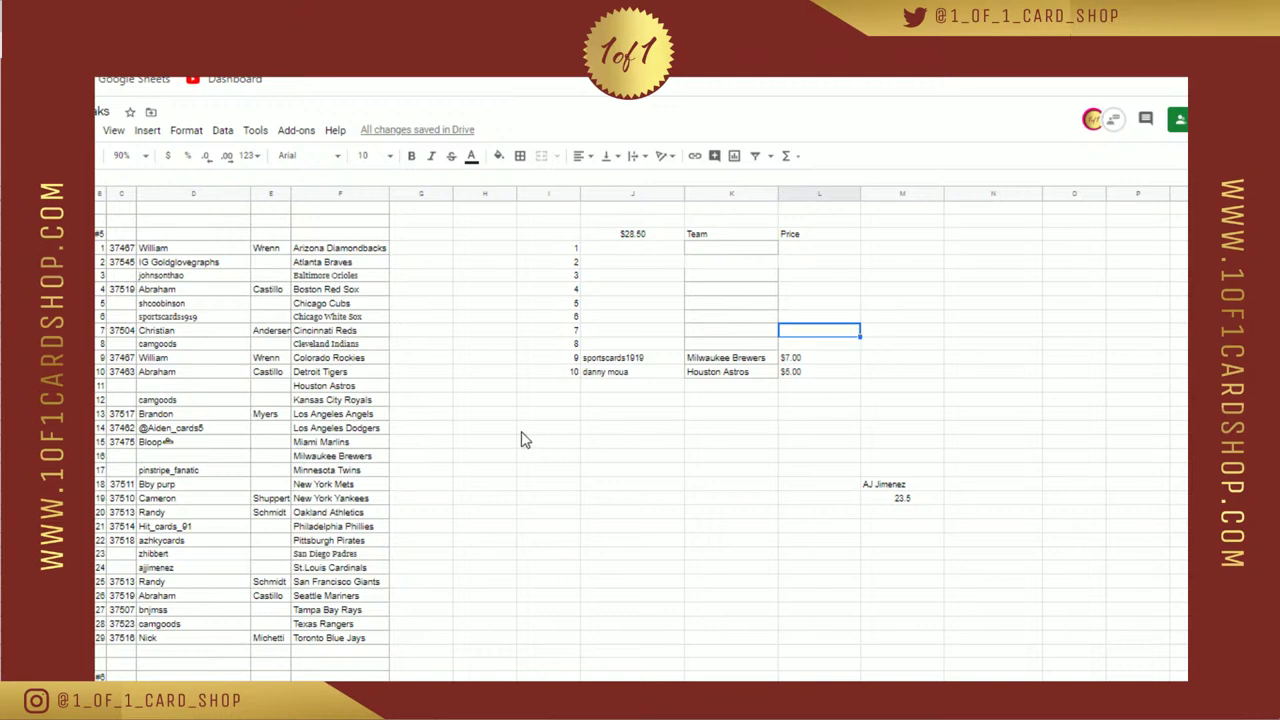
pyautogui.click(606, 386)
pyautogui.click(607, 372)
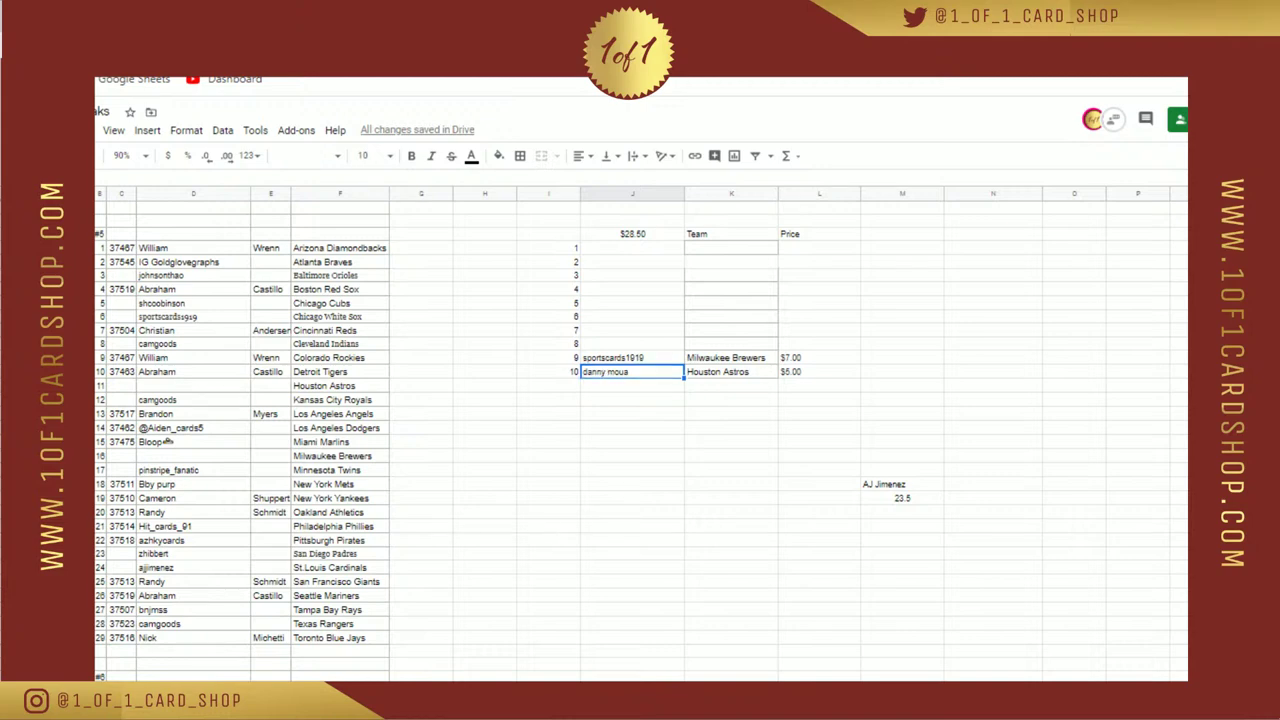
pyautogui.click(622, 360)
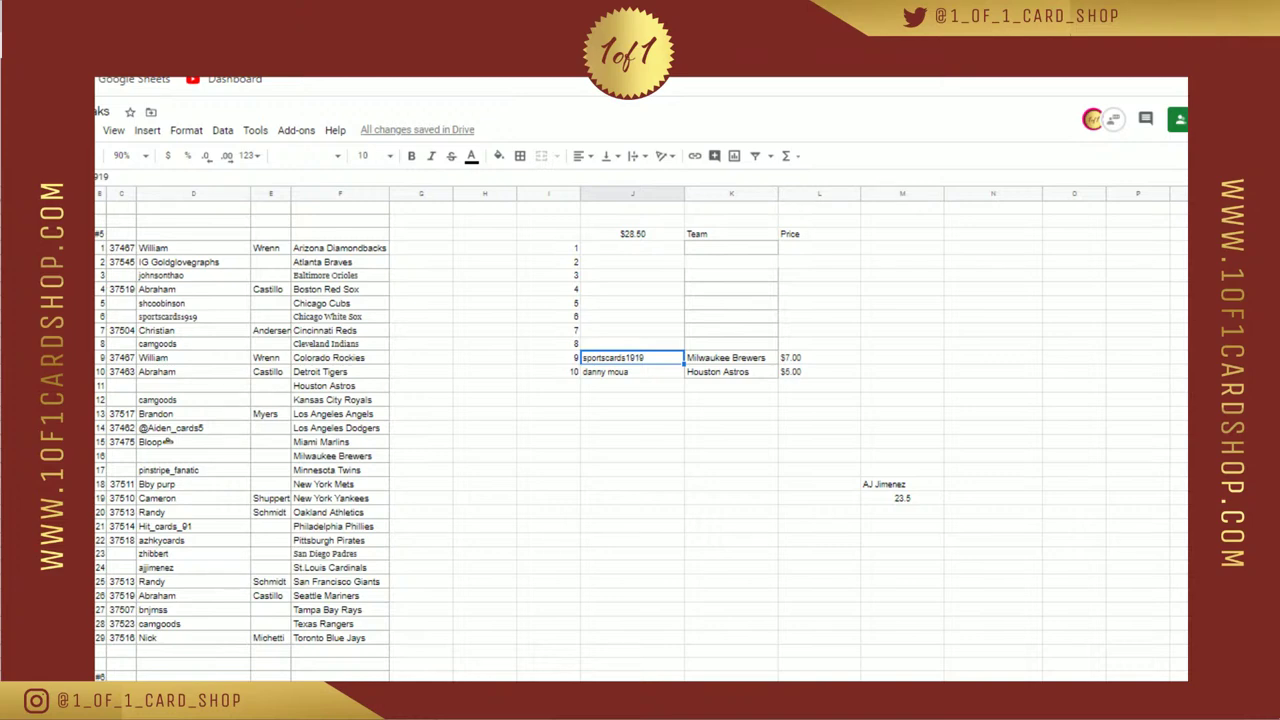
pyautogui.moveTo(578, 364); pyautogui.dragTo(175, 394)
pyautogui.click(610, 370)
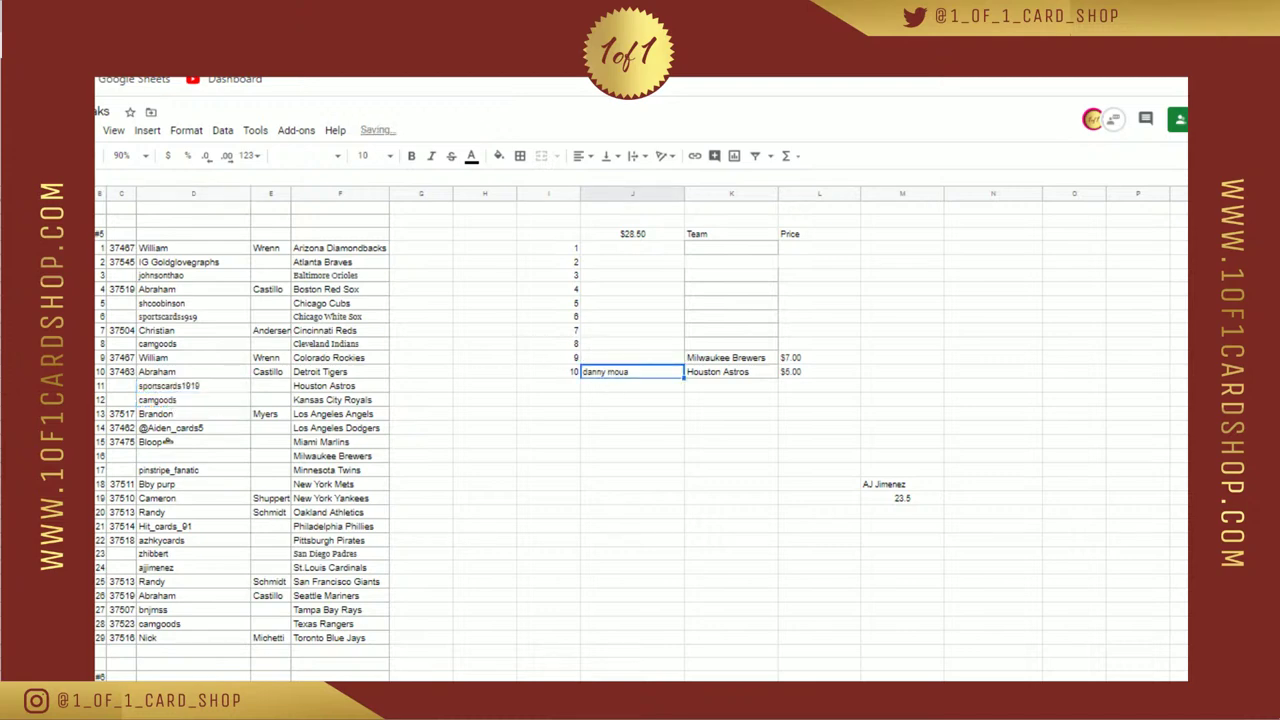
pyautogui.moveTo(590, 377); pyautogui.dragTo(245, 466)
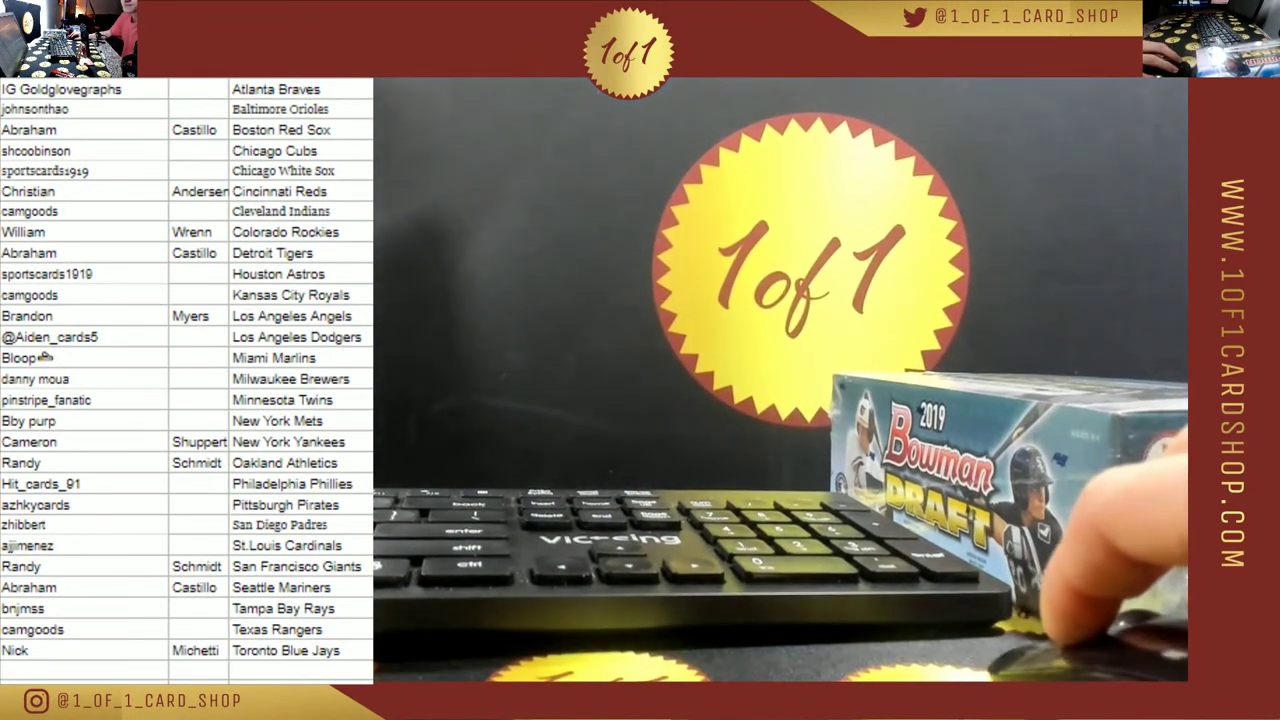
pyautogui.scroll(1, 297, 85)
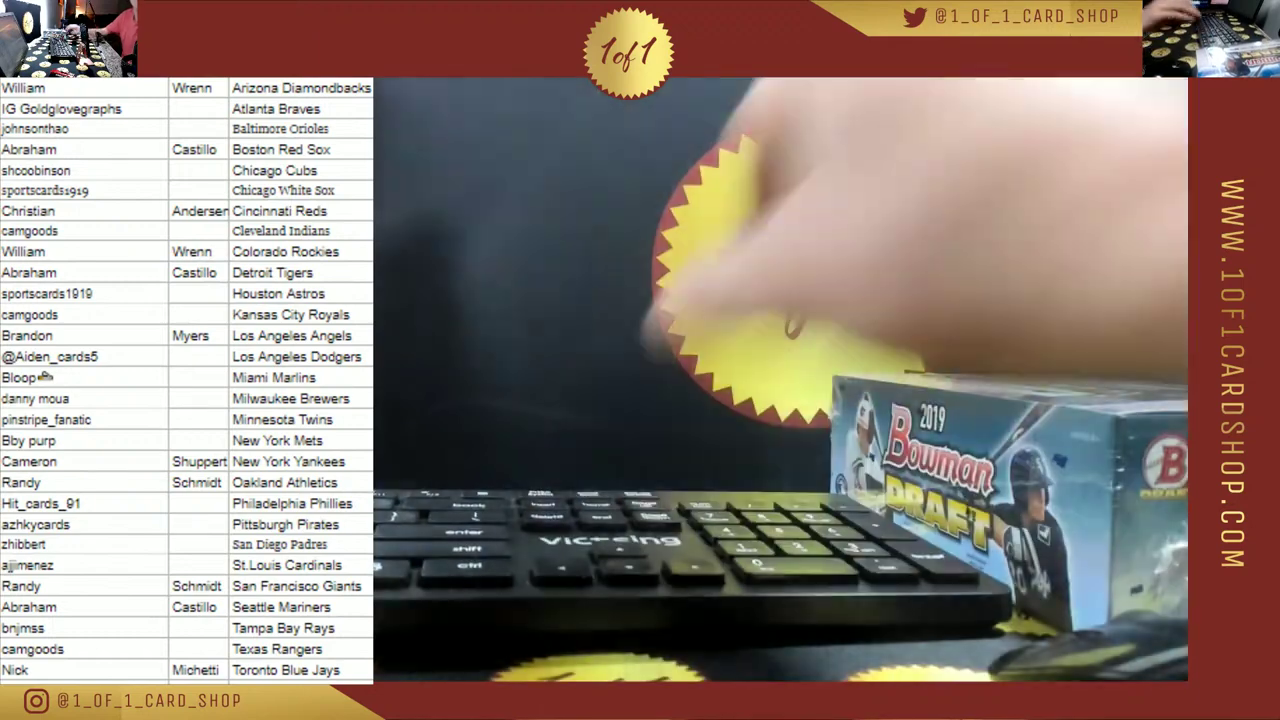